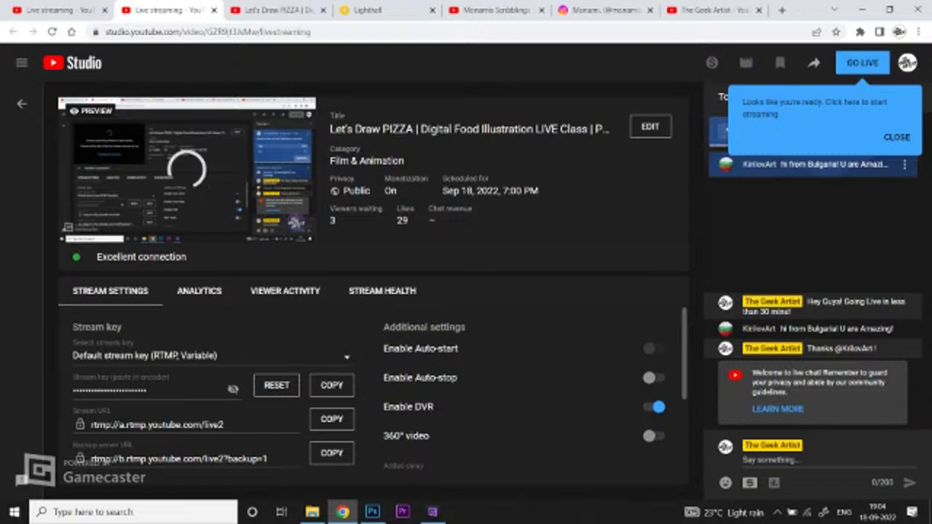
Step: Start the scheduled Let's Draw PIZZA stream from the YouTube Studio live control room
{"action": "left_click", "coordinate": [862, 63]}
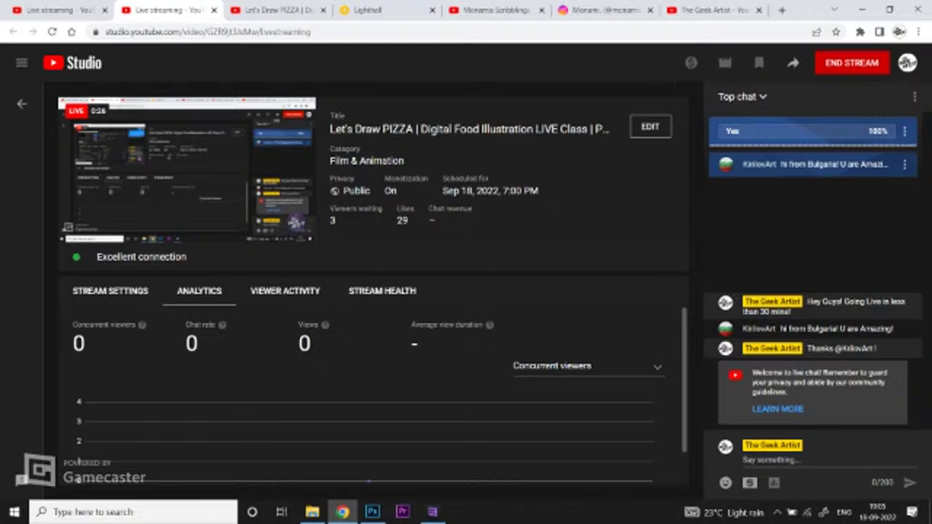
Step: Go live with the Digital Art in Photoshop class in Lighthall and start its session recording
{"action": "left_click", "coordinate": [371, 10]}
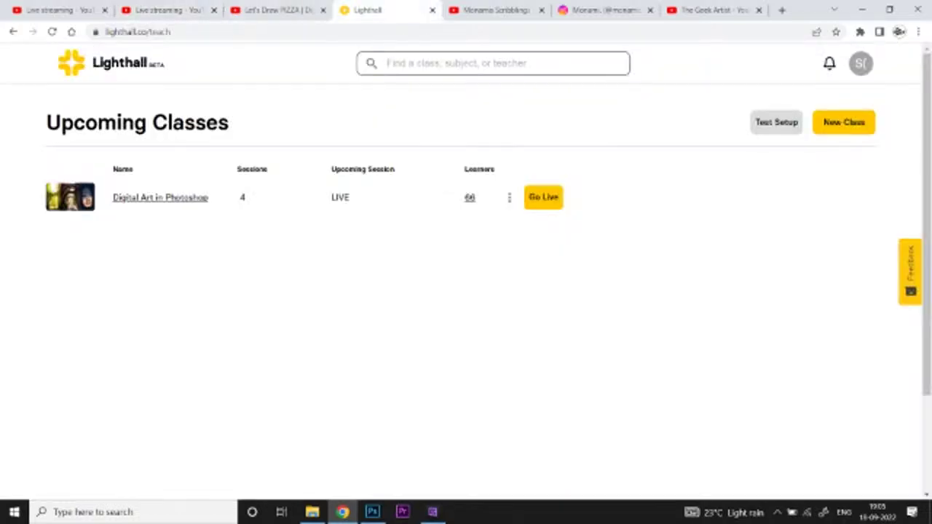
{"action": "left_click", "coordinate": [543, 197]}
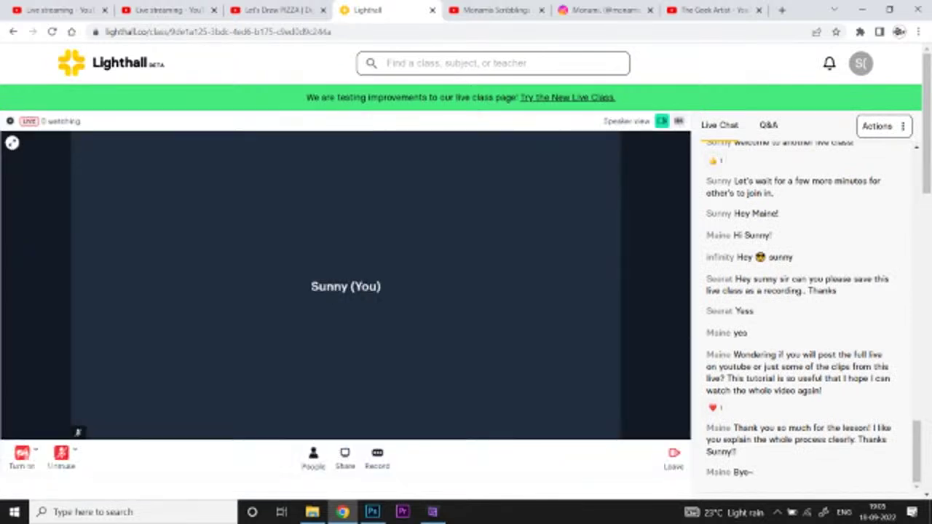
{"action": "scroll", "coordinate": [466, 291], "scroll_direction": "down", "scroll_amount": 3}
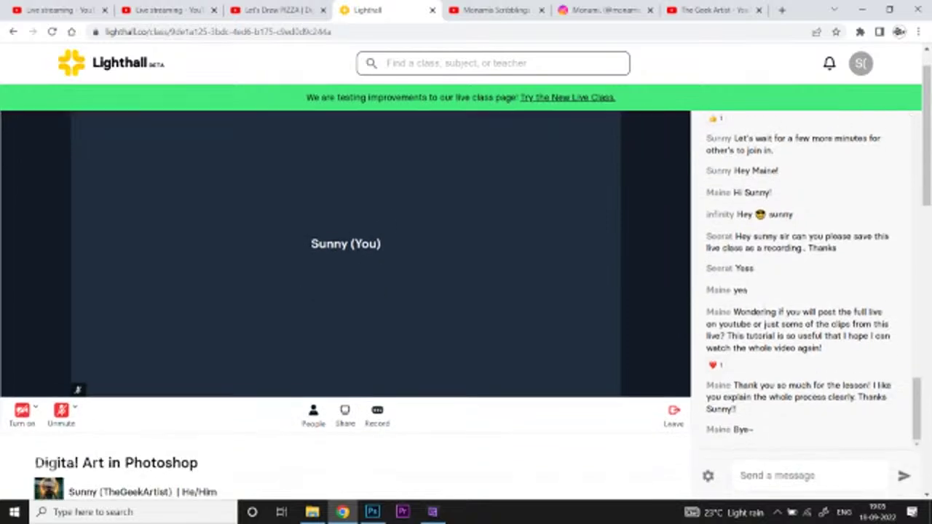
{"action": "scroll", "coordinate": [346, 291], "scroll_direction": "up", "scroll_amount": 2}
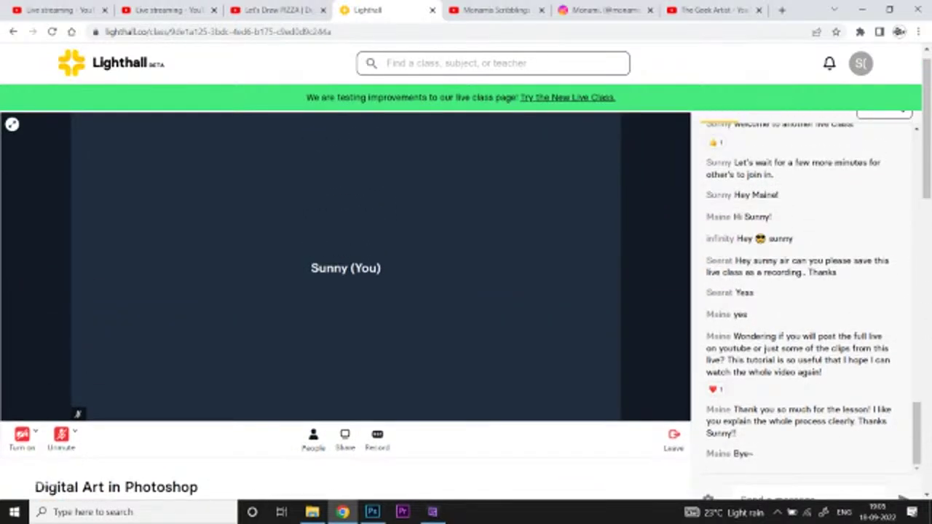
{"action": "scroll", "coordinate": [346, 291], "scroll_direction": "up", "scroll_amount": 1}
{"action": "left_click", "coordinate": [377, 455]}
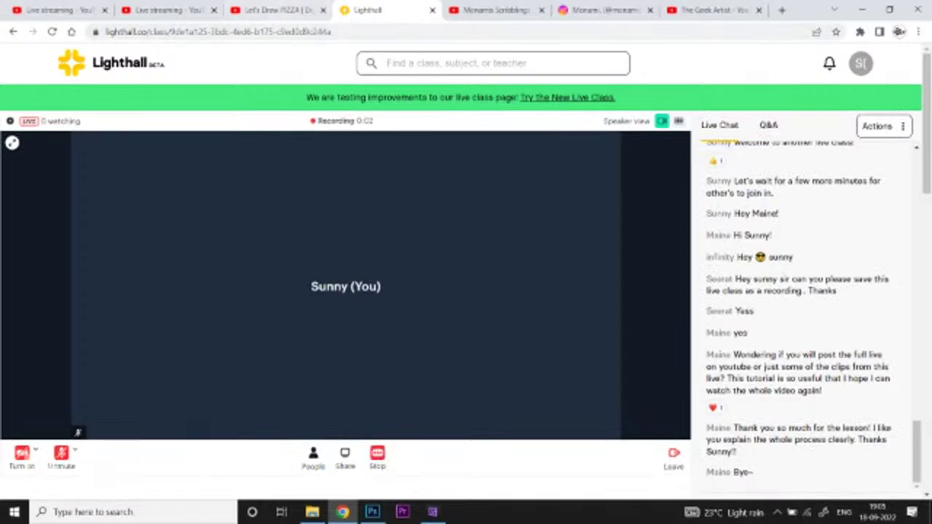
{"action": "left_click", "coordinate": [277, 11]}
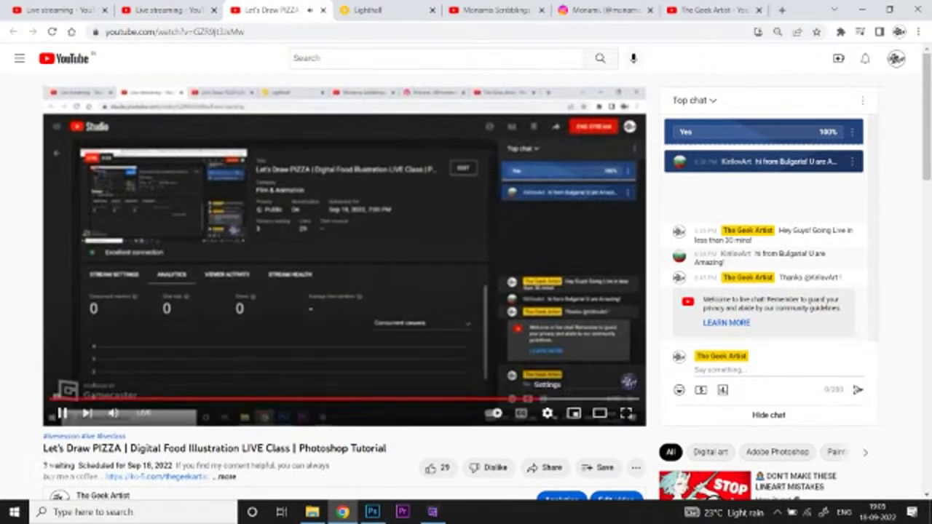
Step: Change the watch page player's video quality through the gear menu's Quality list
{"action": "left_click", "coordinate": [547, 413]}
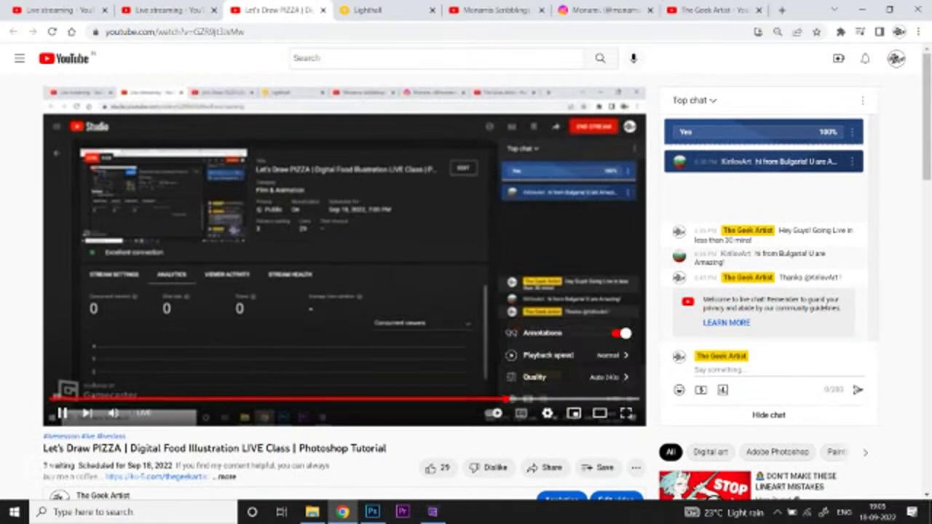
{"action": "left_click", "coordinate": [568, 376]}
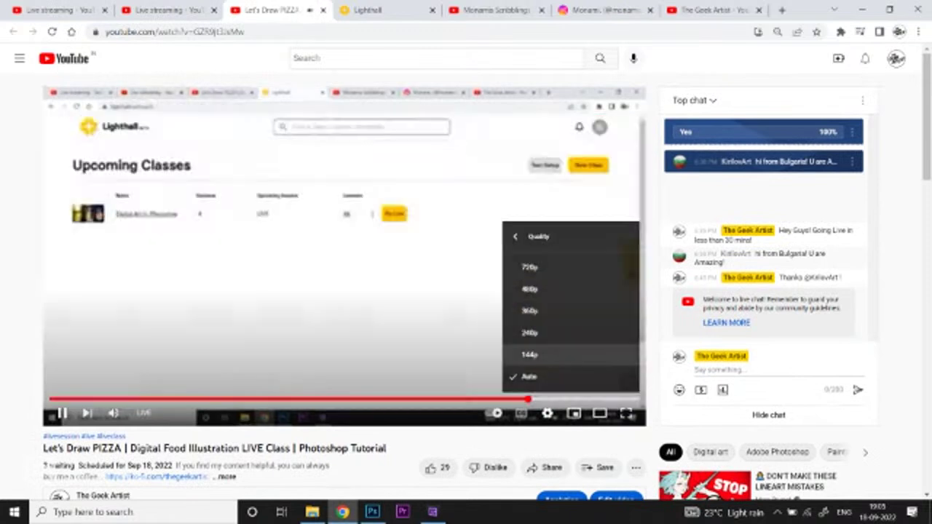
{"action": "left_click", "coordinate": [553, 355]}
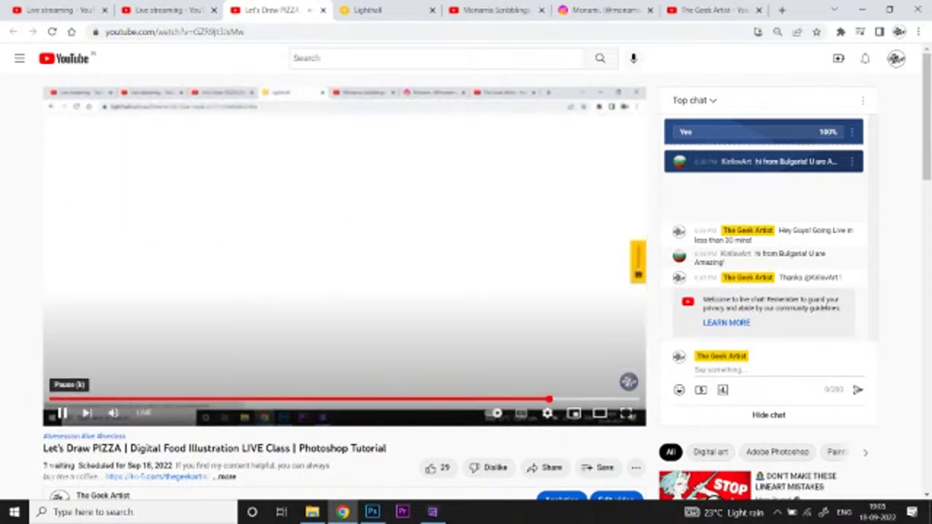
Step: Pause the player, rewind it to the start, and return to the live control room tab
{"action": "left_click", "coordinate": [62, 413]}
{"action": "left_click", "coordinate": [53, 399]}
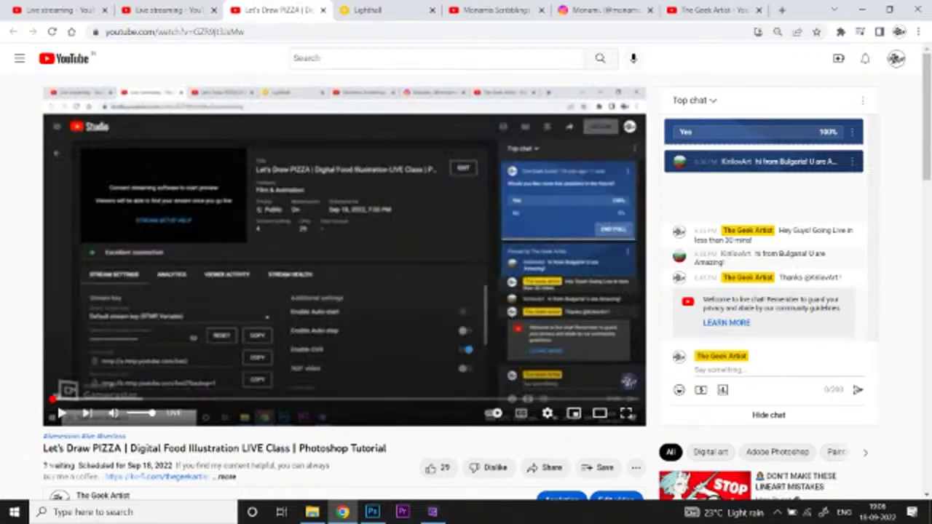
{"action": "key", "text": "ctrl+1"}
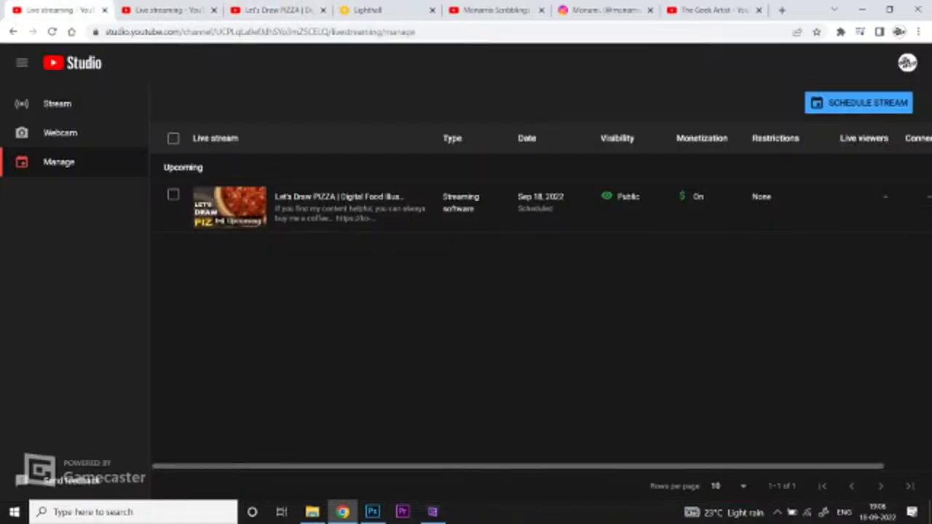
{"action": "key", "text": "ctrl+Tab"}
{"action": "key", "text": "ctrl+Tab"}
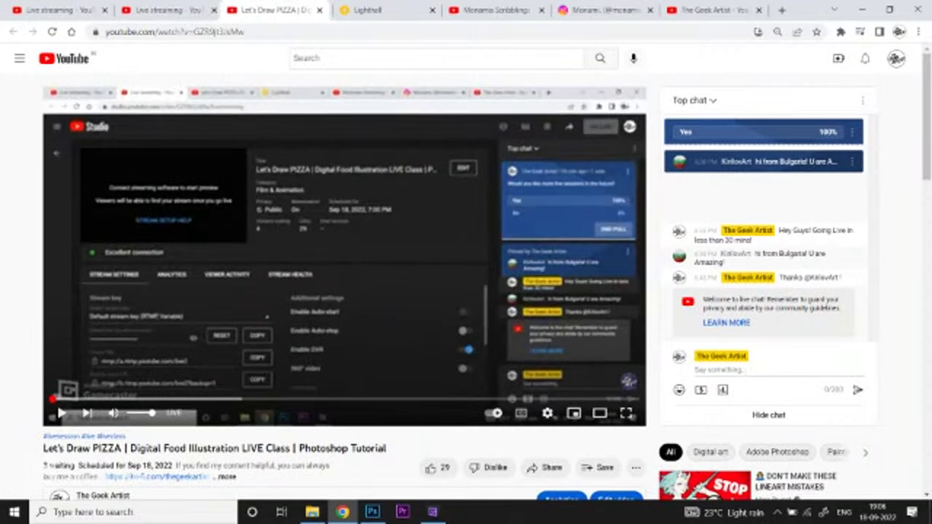
{"action": "key", "text": "ctrl+shift+Tab"}
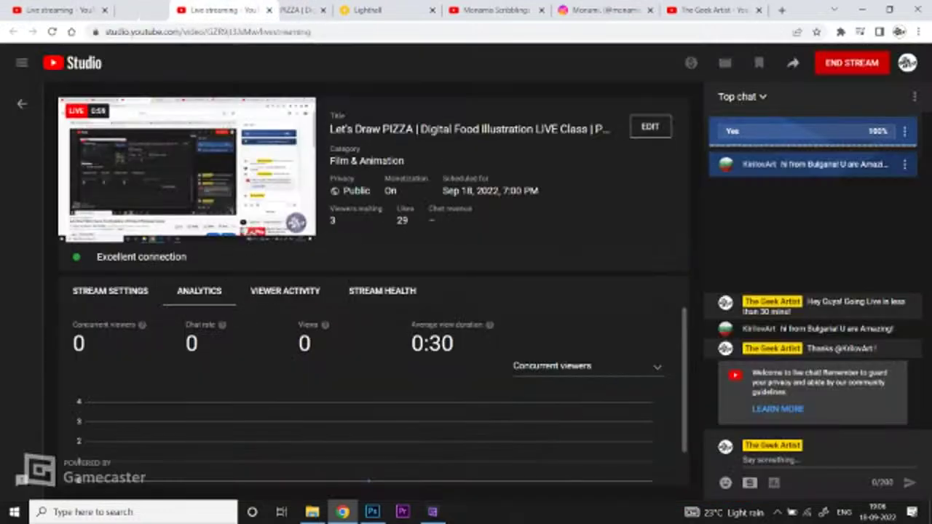
Step: Move the Live streaming tab to third place, past the PIZZA watch tab, and check Lighthall
{"action": "left_click_drag", "start_coordinate": [218, 10], "coordinate": [271, 10]}
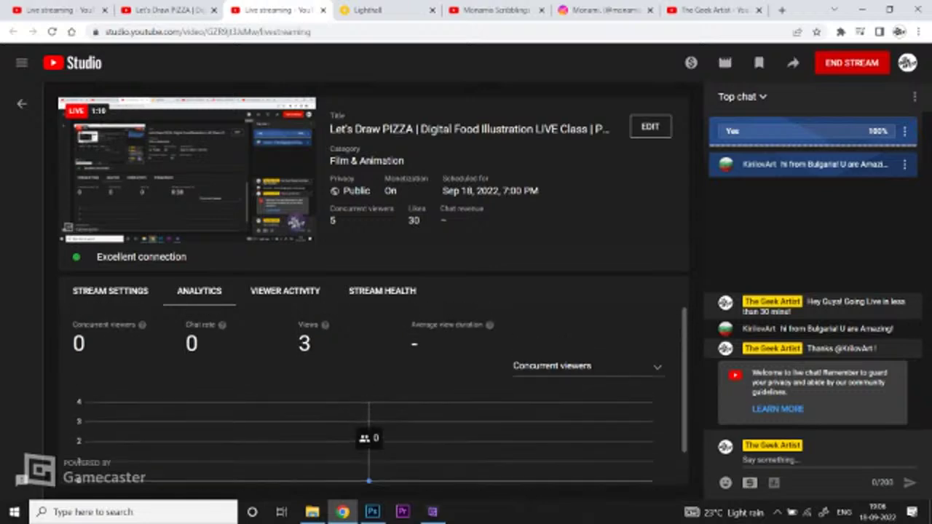
{"action": "scroll", "coordinate": [371, 386], "scroll_direction": "down", "scroll_amount": 1}
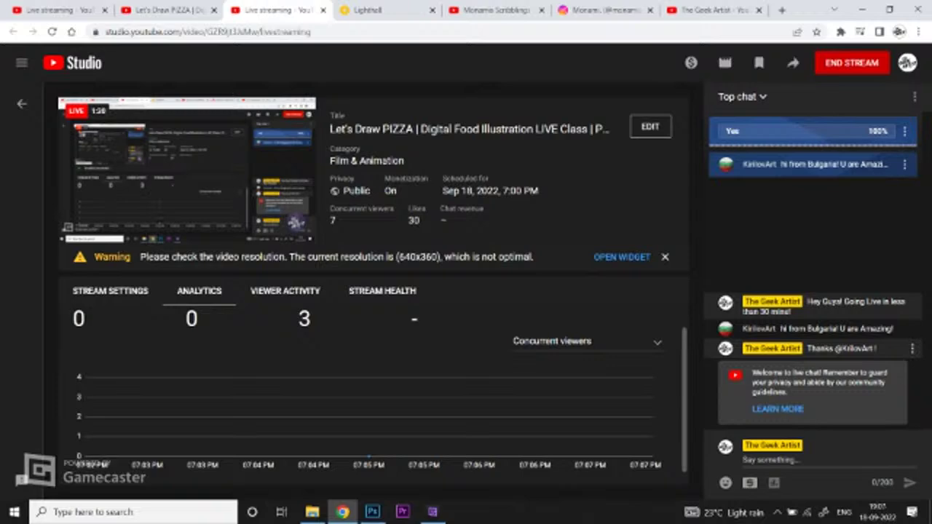
{"action": "key", "text": "ctrl+Tab"}
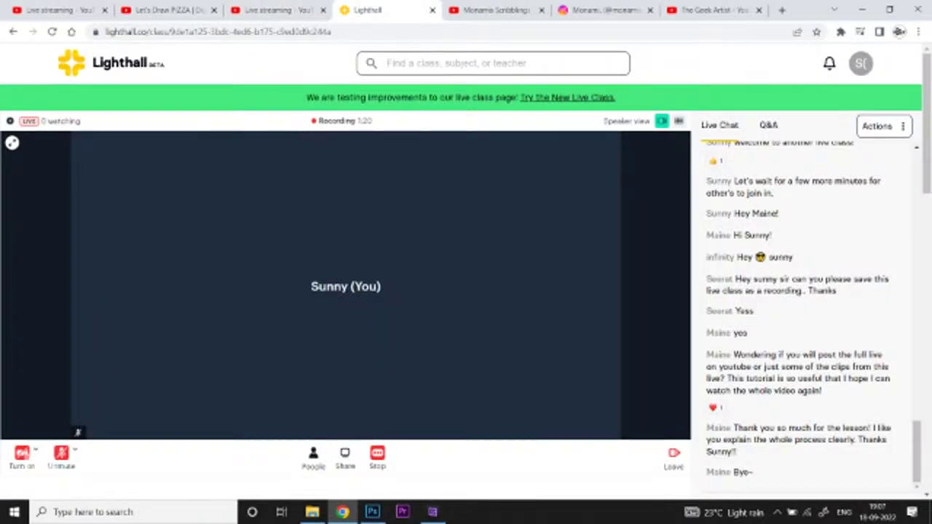
{"action": "key", "text": "ctrl+shift+Tab"}
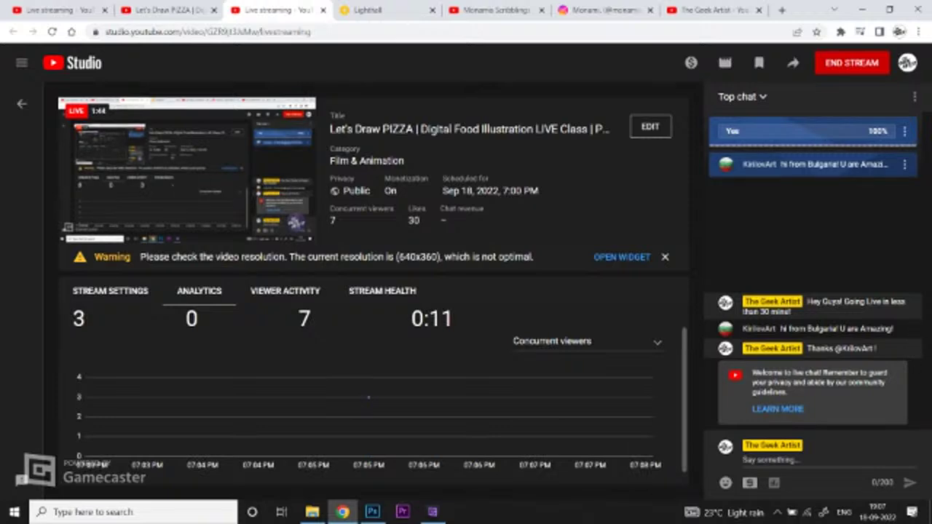
Step: Put the cursor in the Studio chat box, recheck the Lighthall class, then return to Studio
{"action": "left_click", "coordinate": [801, 460]}
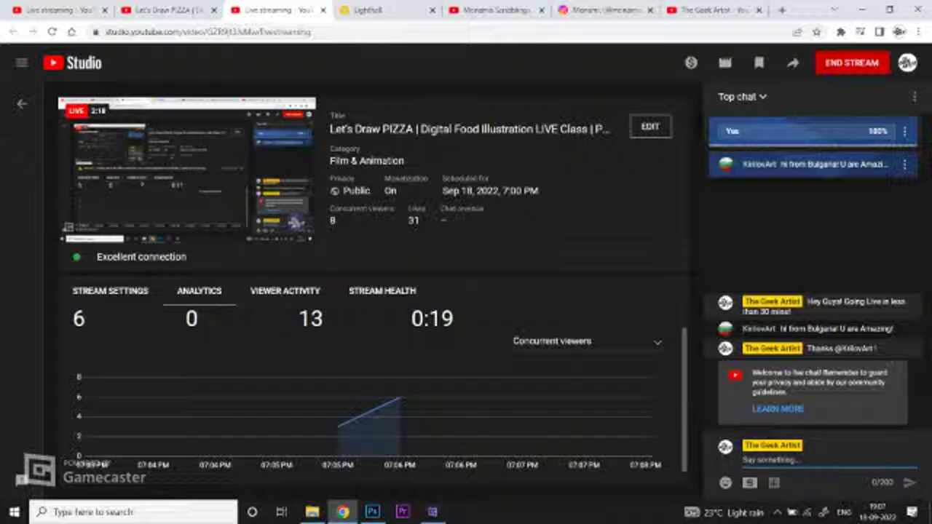
{"action": "left_click", "coordinate": [371, 10]}
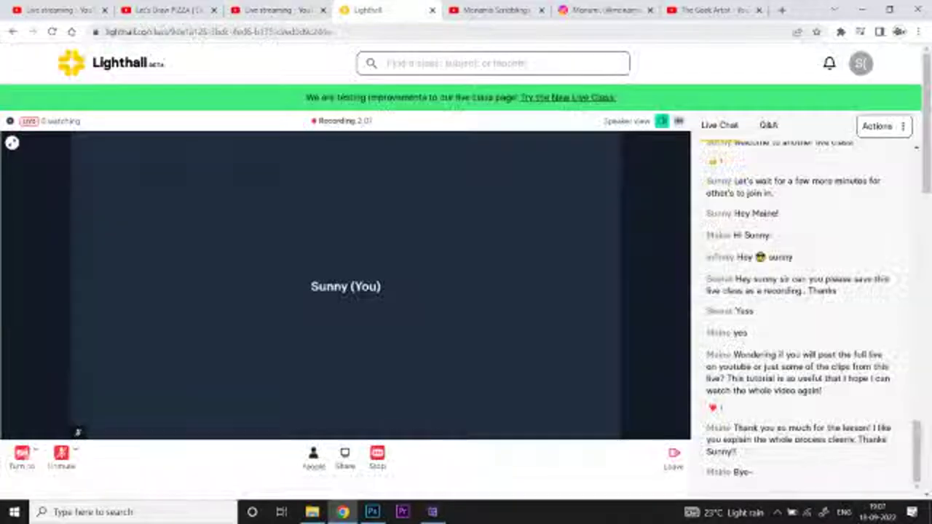
{"action": "scroll", "coordinate": [346, 291], "scroll_direction": "down", "scroll_amount": 2}
{"action": "scroll", "coordinate": [346, 291], "scroll_direction": "up", "scroll_amount": 2}
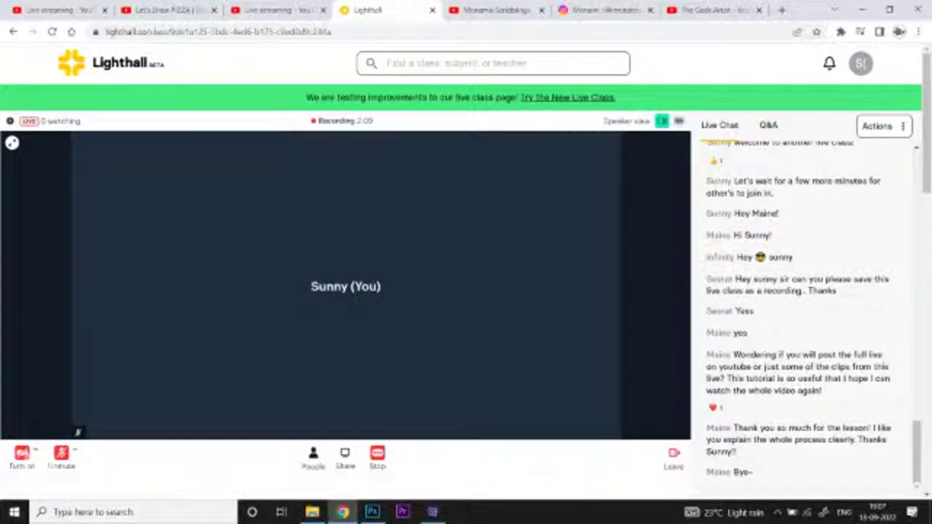
{"action": "left_click", "coordinate": [277, 10]}
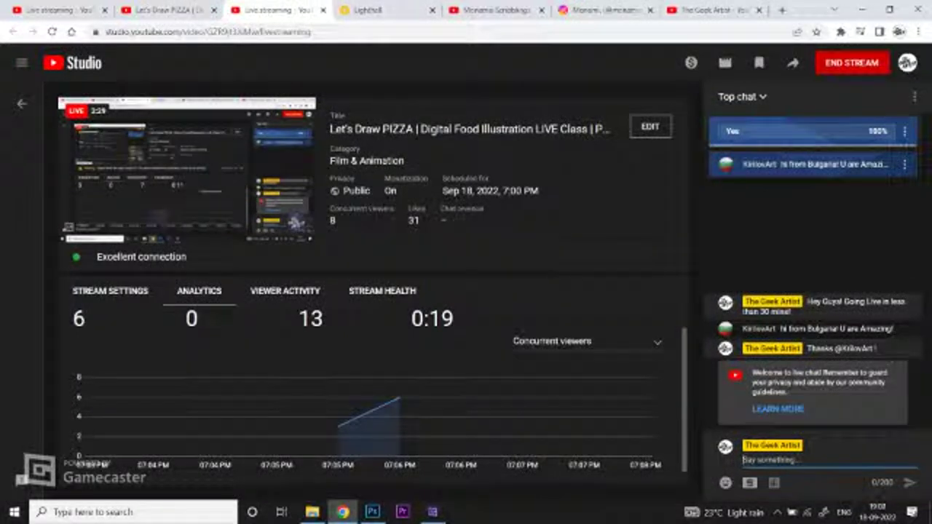
Step: Post the message 'Hello!' to the Let's Draw PIZZA live chat
{"action": "type", "text": "He"}
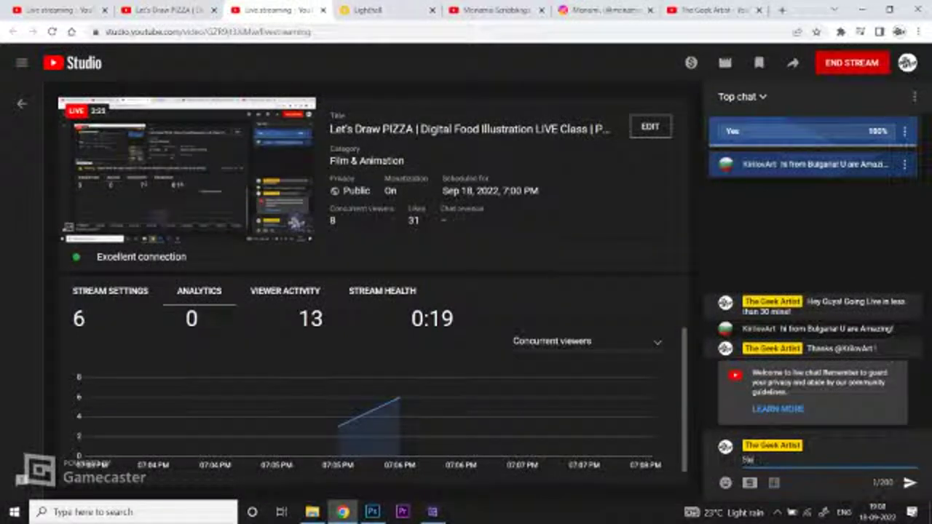
{"action": "type", "text": "llo!"}
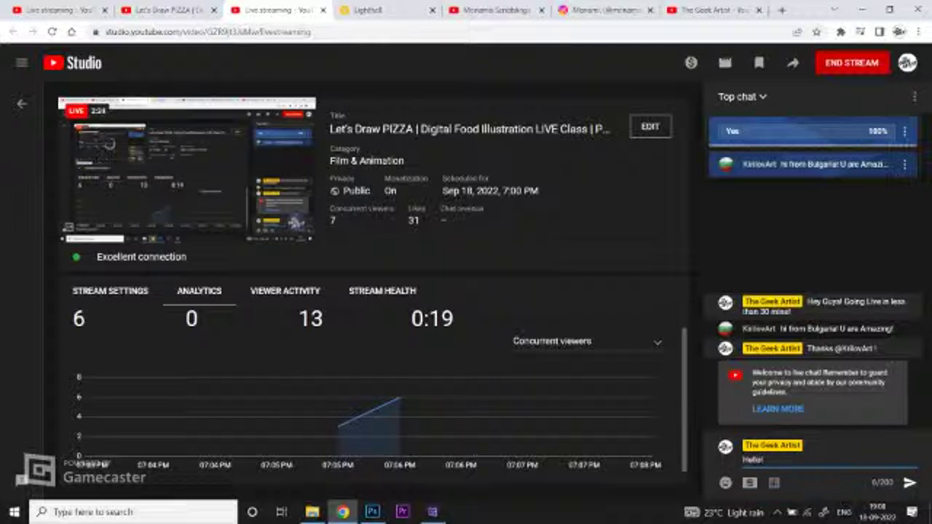
{"action": "key", "text": "Return"}
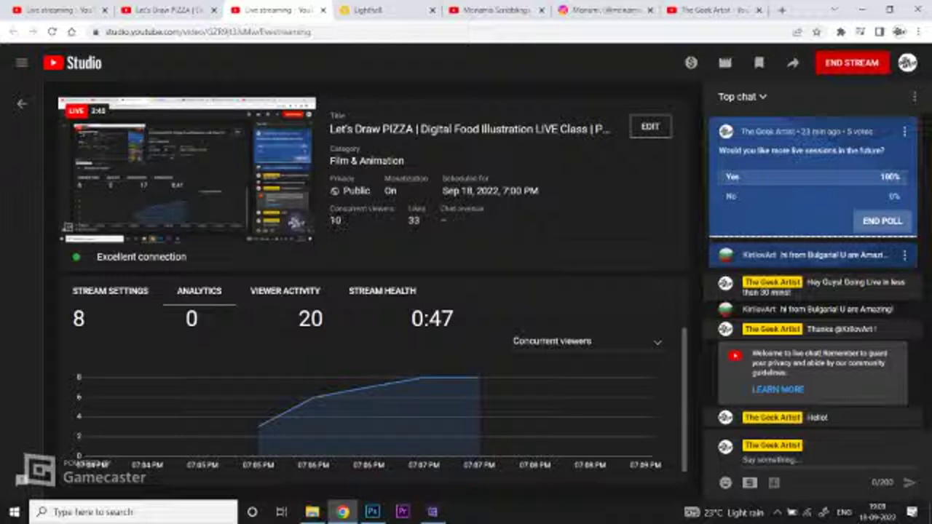
{"action": "left_click", "coordinate": [372, 512]}
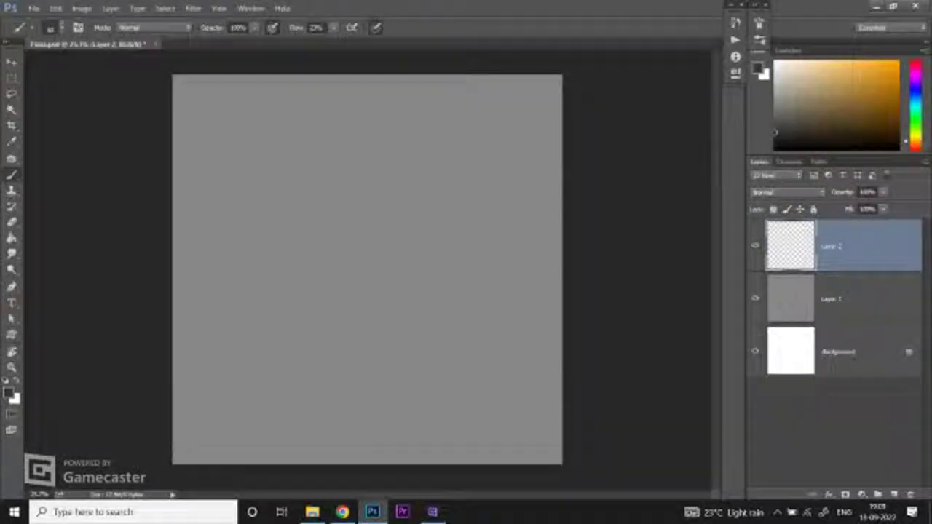
{"action": "key", "text": "ctrl+minus"}
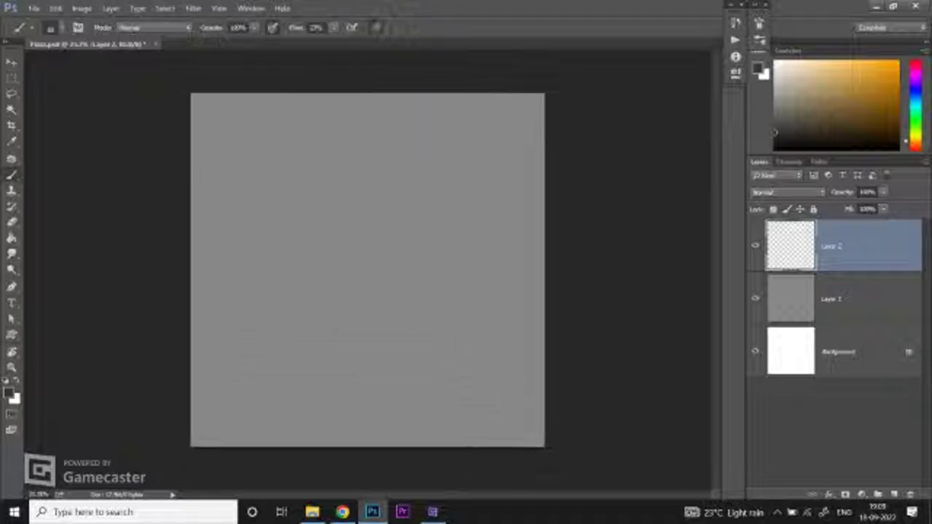
{"action": "left_click", "coordinate": [342, 512]}
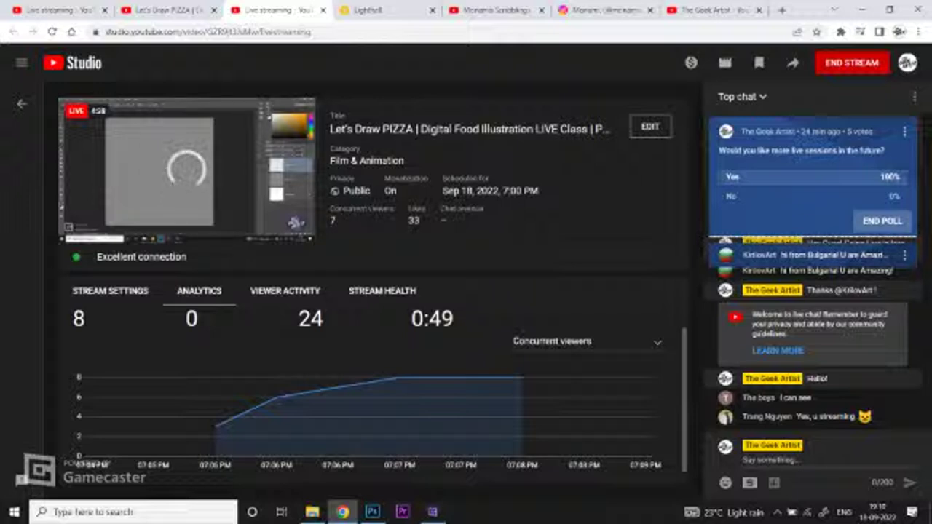
Step: Cycle through the channel videos, watch page and dashboard tabs, ending on the PIZZA watch page
{"action": "left_click", "coordinate": [710, 10]}
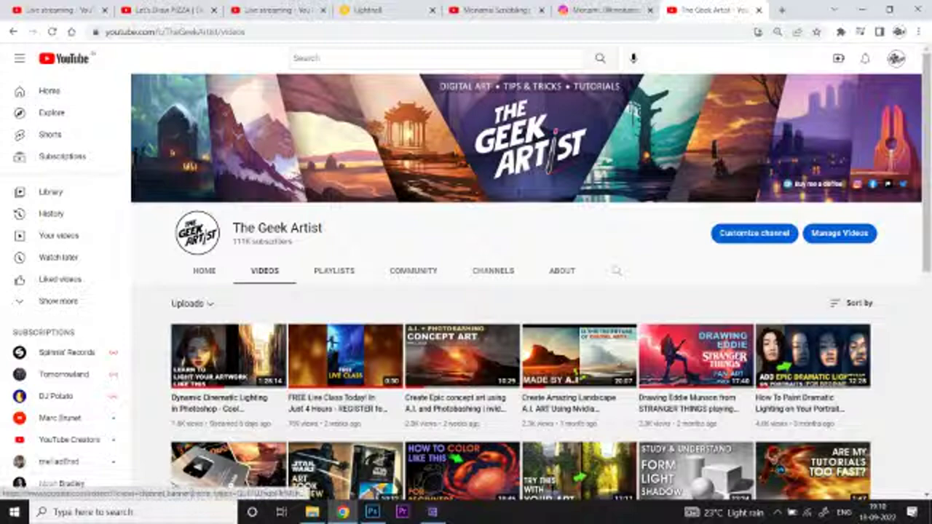
{"action": "left_click", "coordinate": [118, 10]}
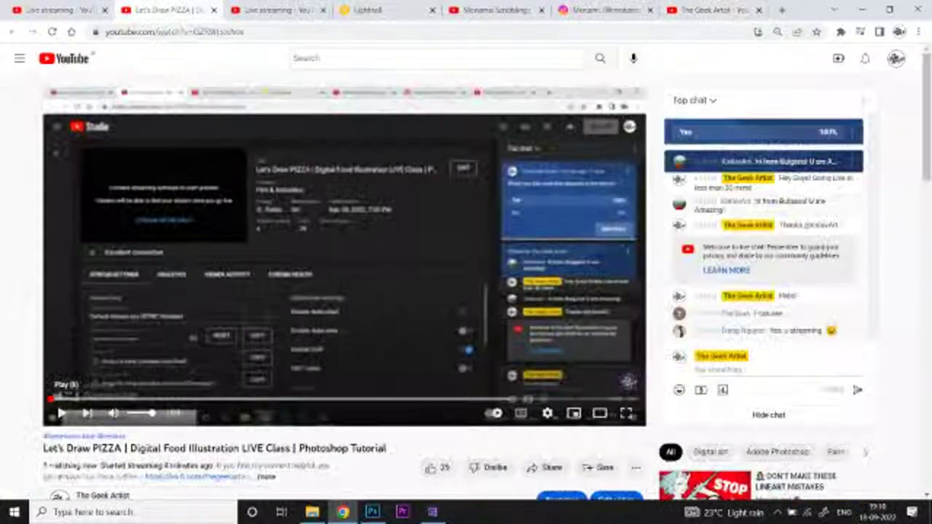
{"action": "left_click", "coordinate": [269, 10]}
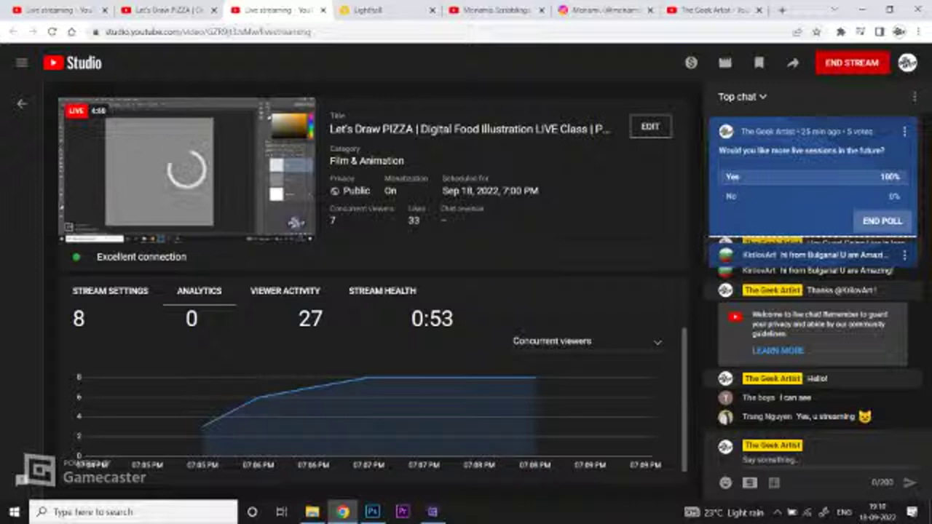
{"action": "left_click", "coordinate": [166, 11]}
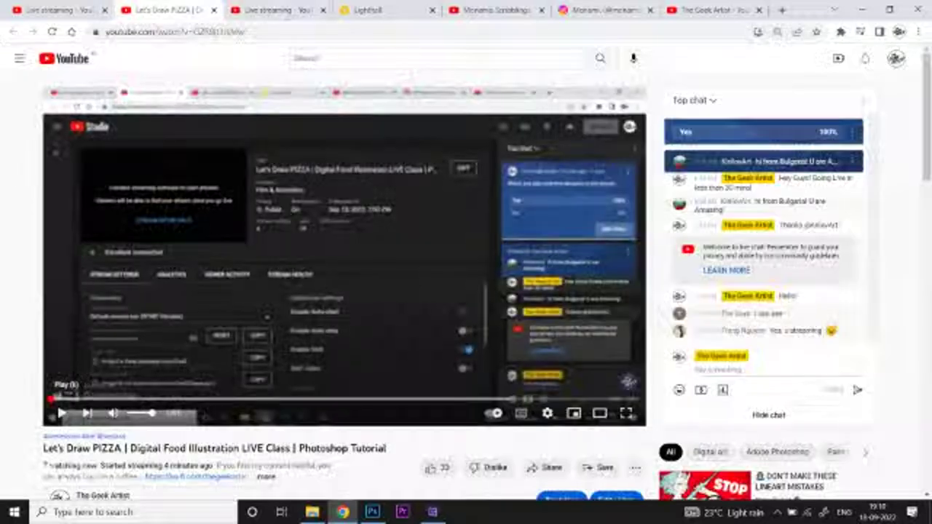
{"action": "scroll", "coordinate": [343, 254], "scroll_direction": "up", "scroll_amount": 1}
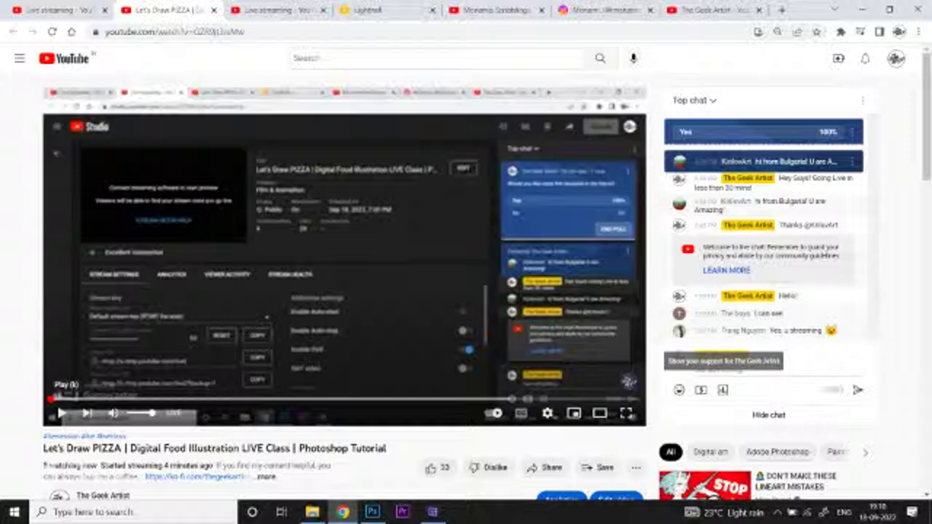
Step: Open and close the chat's channel support menu, then return to the Studio live dashboard
{"action": "left_click", "coordinate": [700, 389]}
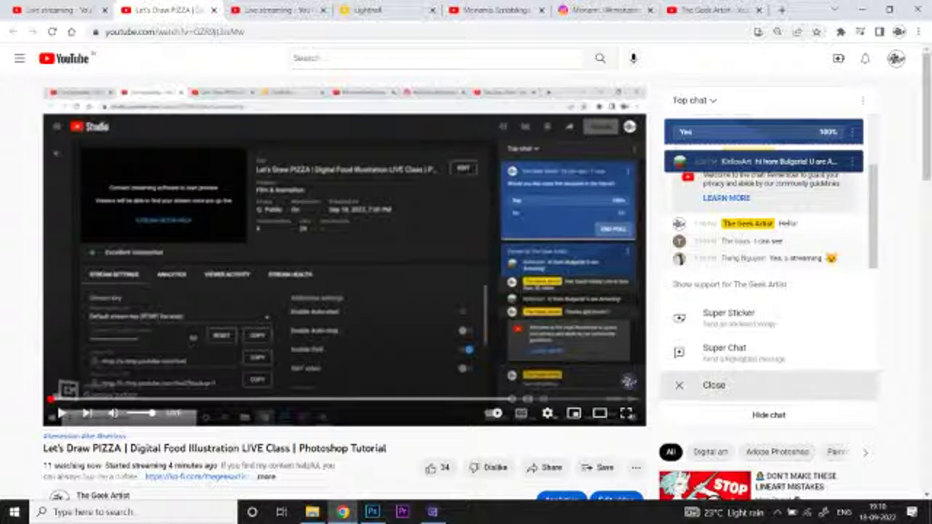
{"action": "left_click", "coordinate": [702, 384]}
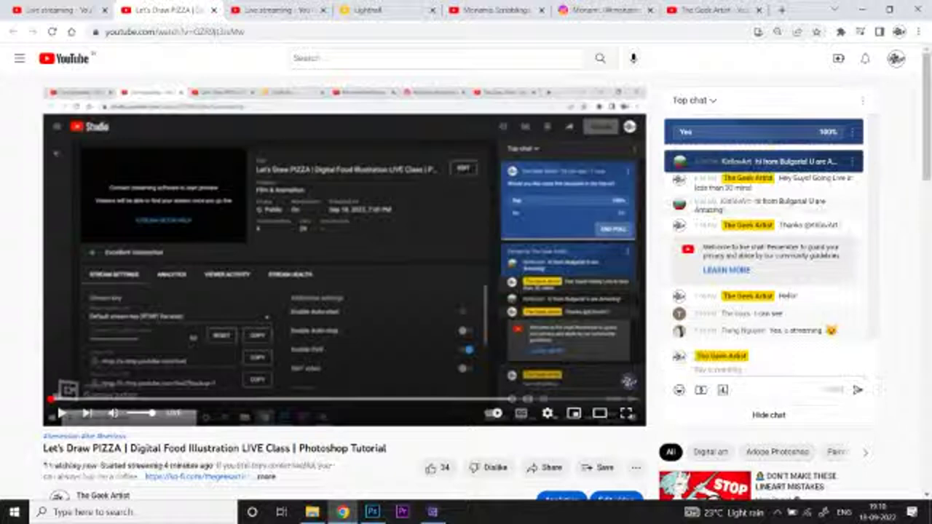
{"action": "key", "text": "ctrl+Tab"}
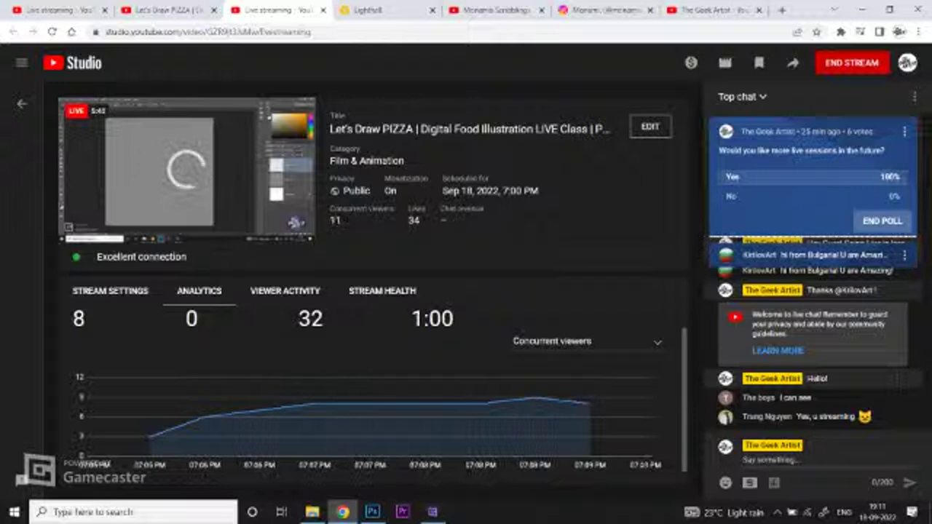
Step: Bring Photoshop forward, adjust the blank canvas view with the Zoom tool, then raise Gamecaster
{"action": "key", "text": "alt+Tab"}
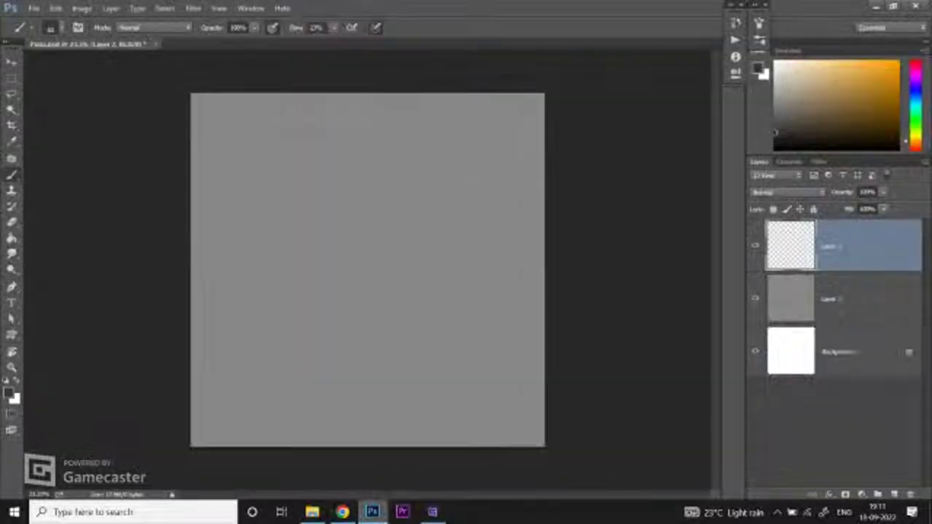
{"action": "key", "text": "z"}
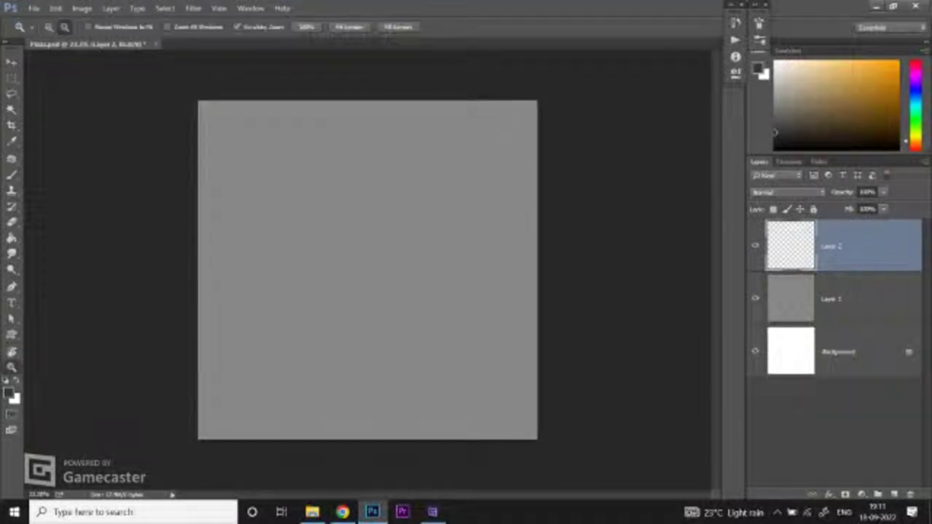
{"action": "scroll", "coordinate": [368, 270], "scroll_direction": "down", "scroll_amount": 1}
{"action": "scroll", "coordinate": [368, 270], "scroll_direction": "up", "scroll_amount": 2}
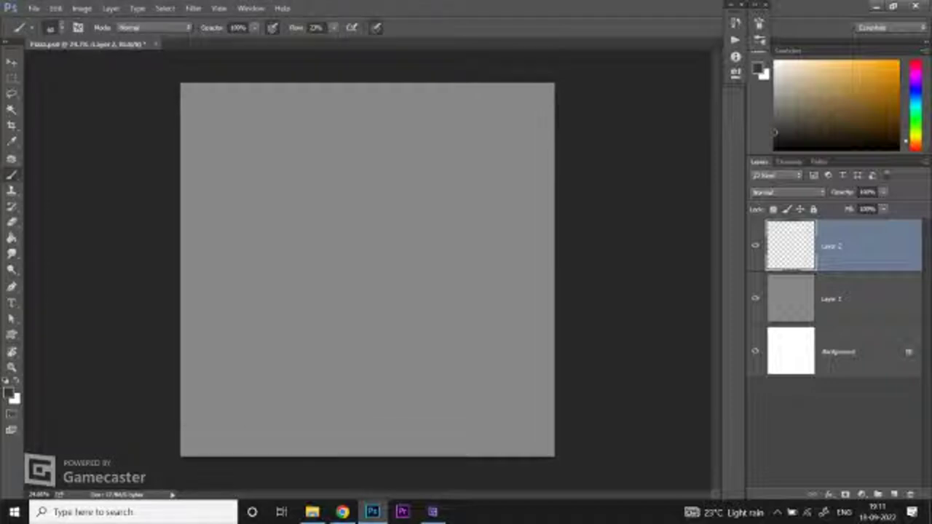
{"action": "left_click", "coordinate": [432, 512]}
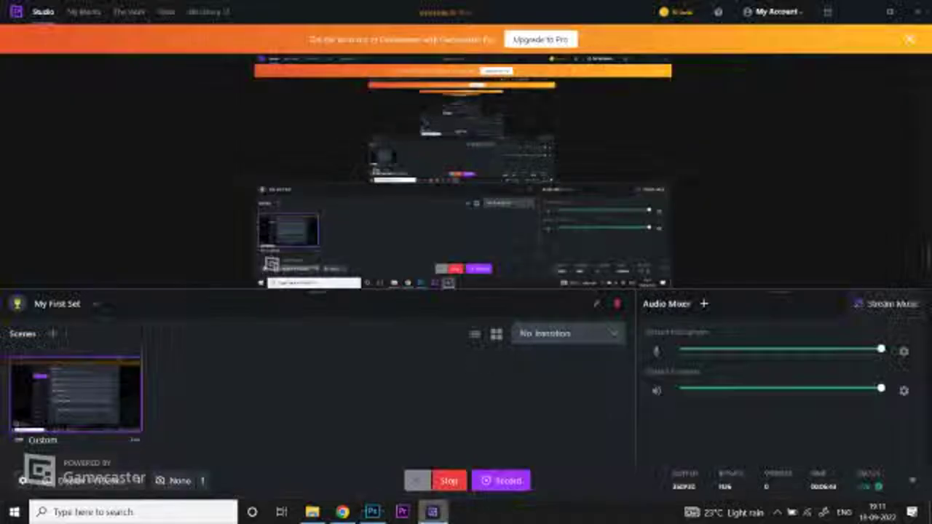
Step: Bring Gamecaster forward, then return to the YouTube Studio live dashboard in Chrome
{"action": "left_click", "coordinate": [432, 512]}
{"action": "left_click", "coordinate": [342, 511]}
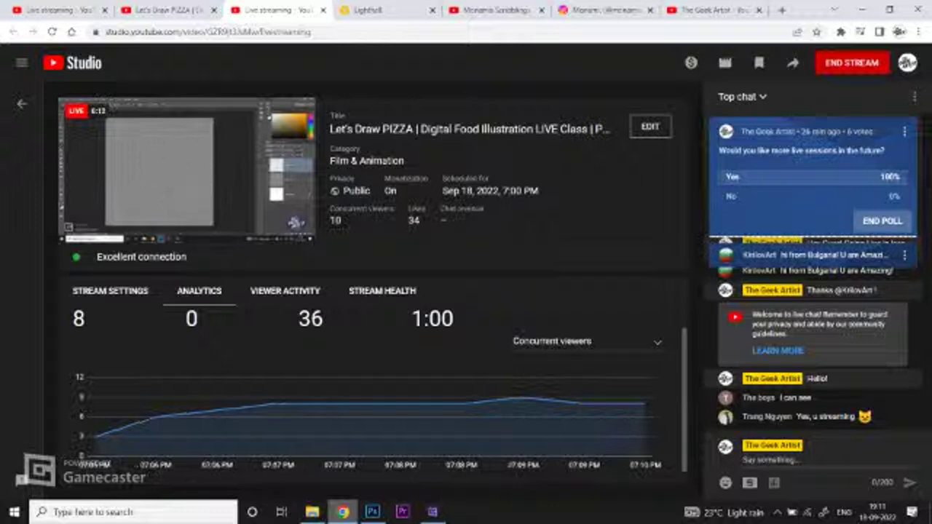
Step: Switch briefly to Photoshop, then back to Chrome and jump to The Geek Artist Videos tab
{"action": "left_click", "coordinate": [372, 511]}
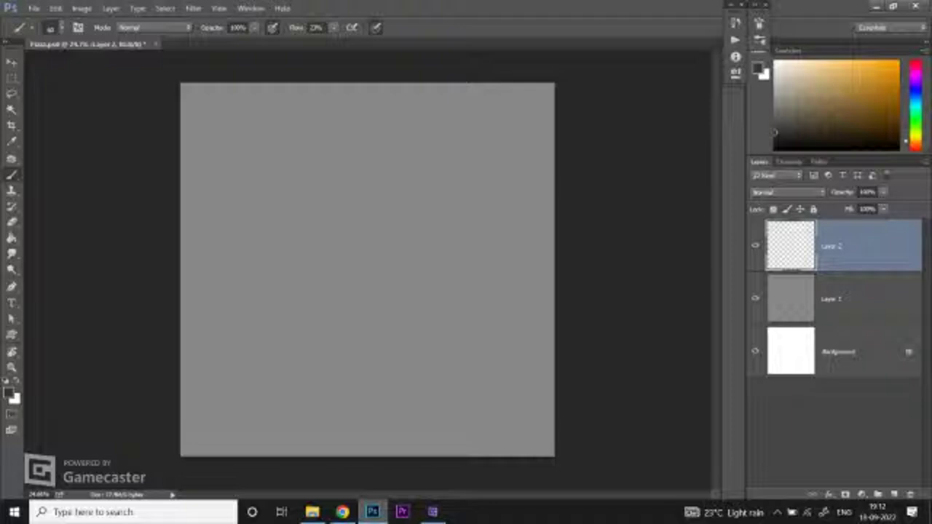
{"action": "key", "text": "alt+Tab"}
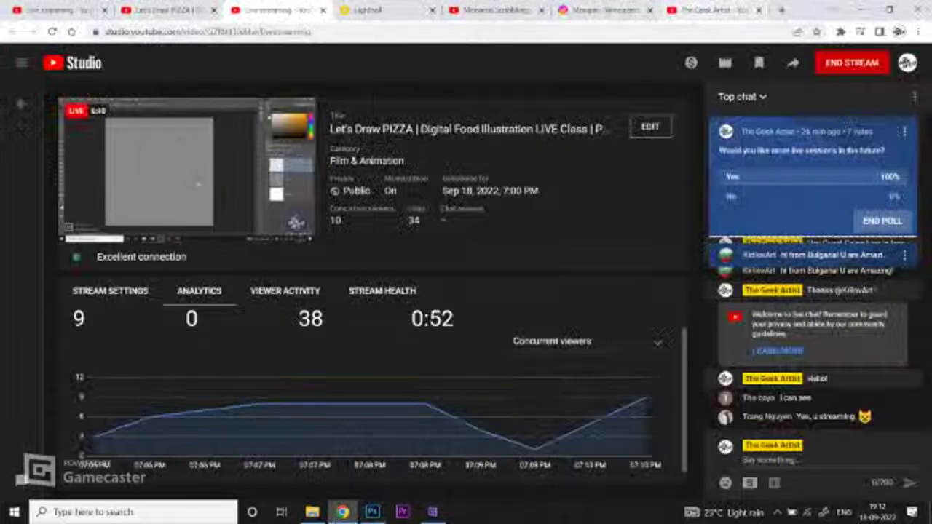
{"action": "key", "text": "ctrl+9"}
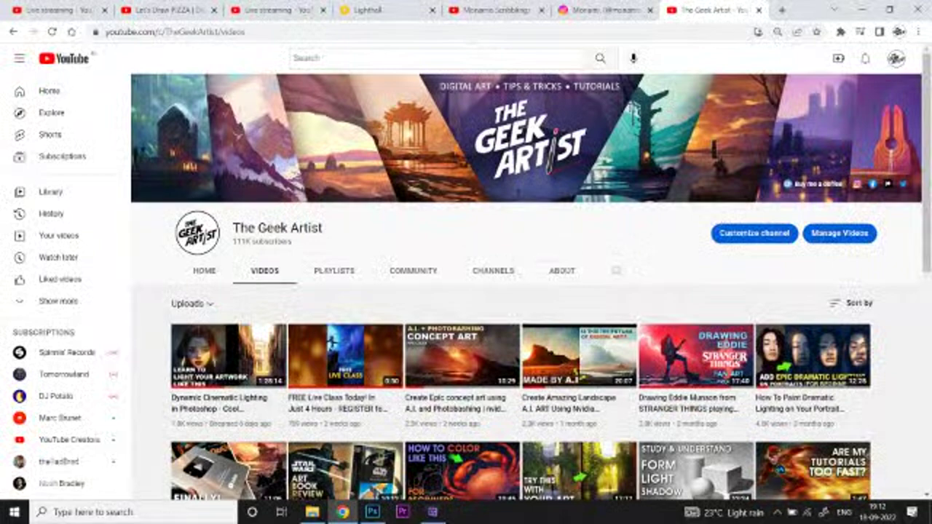
{"action": "scroll", "coordinate": [560, 270], "scroll_direction": "down", "scroll_amount": 3}
{"action": "scroll", "coordinate": [631, 275], "scroll_direction": "up", "scroll_amount": 2}
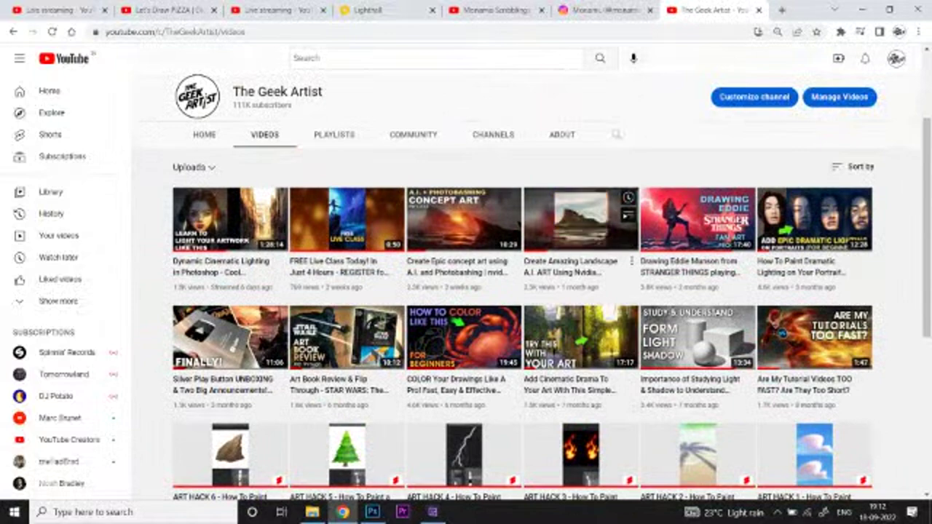
{"action": "scroll", "coordinate": [630, 269], "scroll_direction": "up", "scroll_amount": 2}
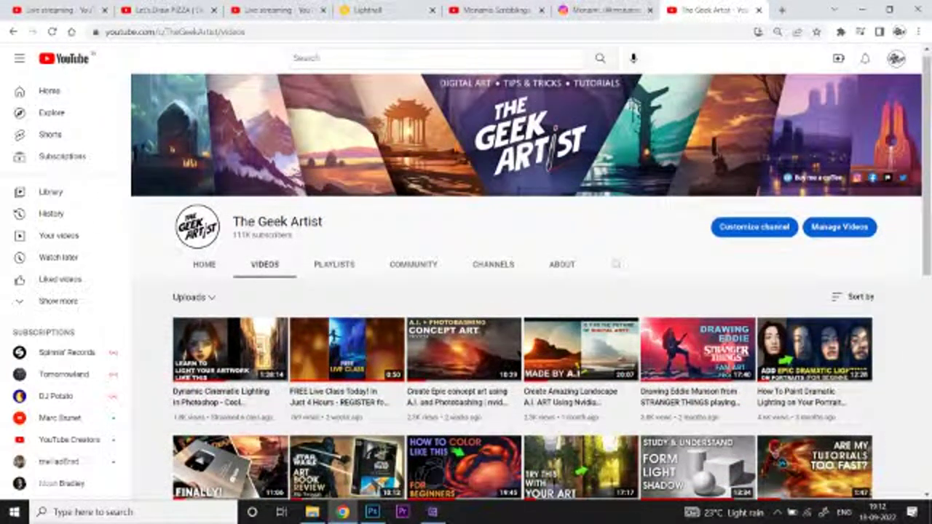
{"action": "scroll", "coordinate": [631, 269], "scroll_direction": "down", "scroll_amount": 1}
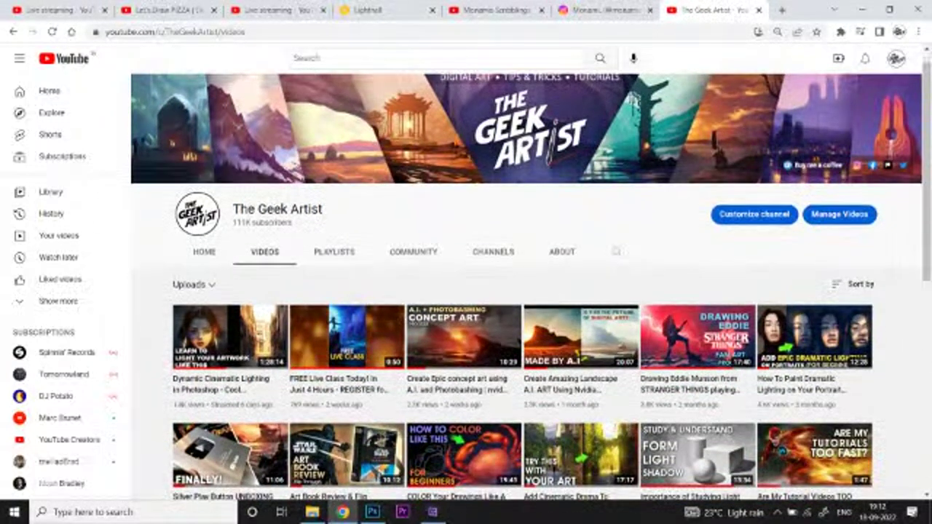
{"action": "scroll", "coordinate": [530, 281], "scroll_direction": "down", "scroll_amount": 1}
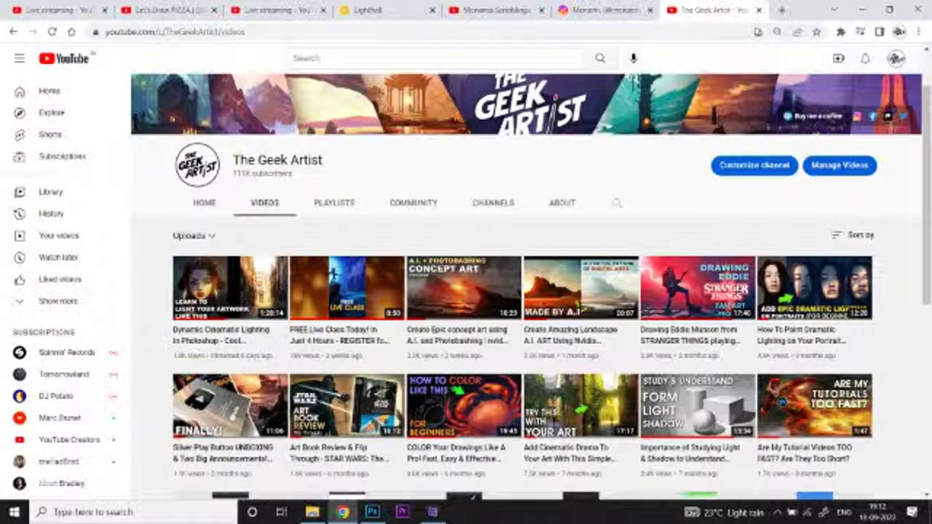
{"action": "scroll", "coordinate": [530, 291], "scroll_direction": "up", "scroll_amount": 1}
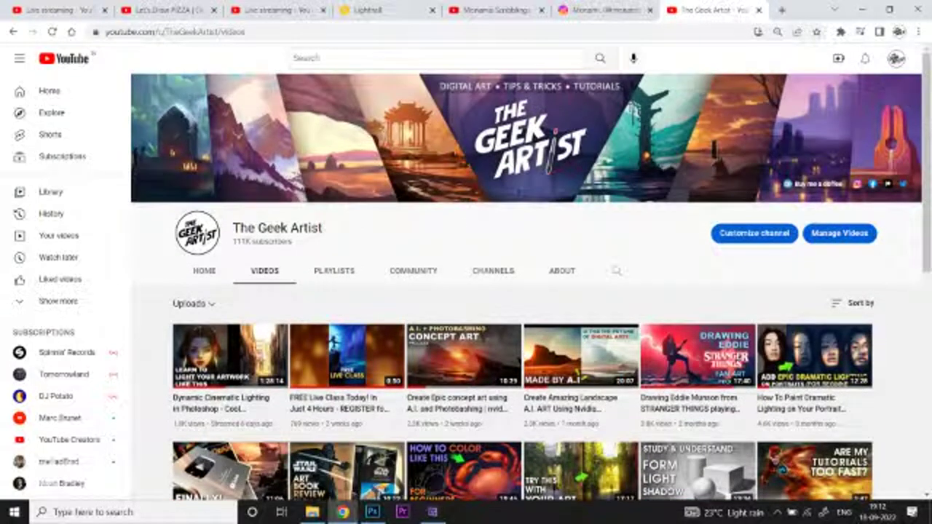
{"action": "scroll", "coordinate": [530, 292], "scroll_direction": "down", "scroll_amount": 1}
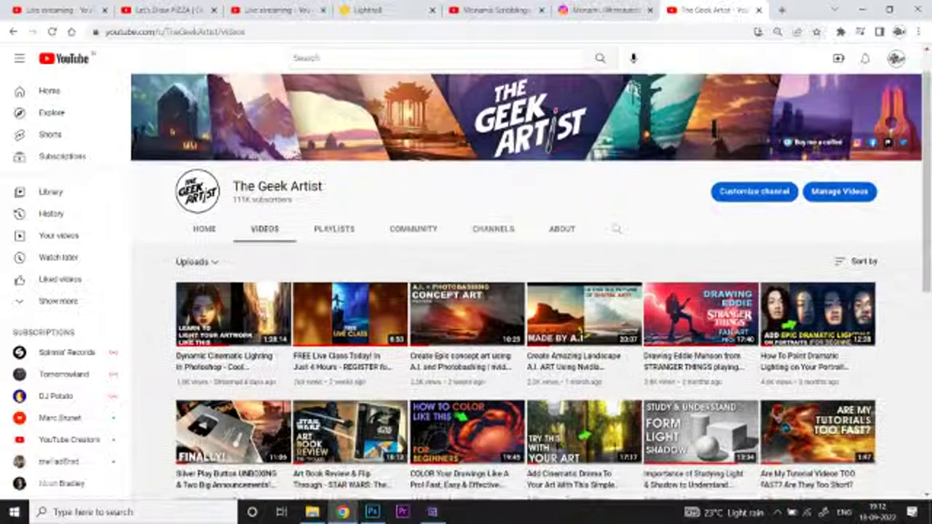
{"action": "scroll", "coordinate": [530, 291], "scroll_direction": "up", "scroll_amount": 1}
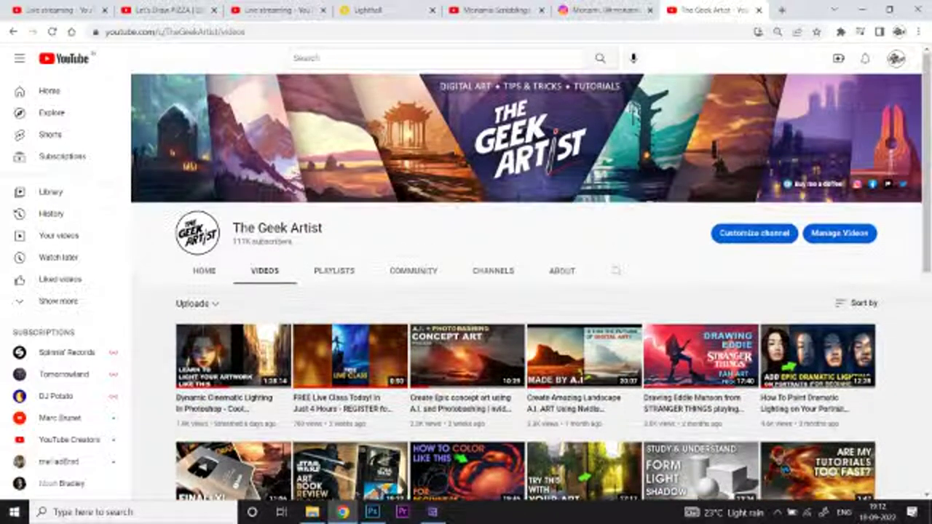
Step: Copy the Instagram profile page's web address from the address bar
{"action": "left_click", "coordinate": [604, 10]}
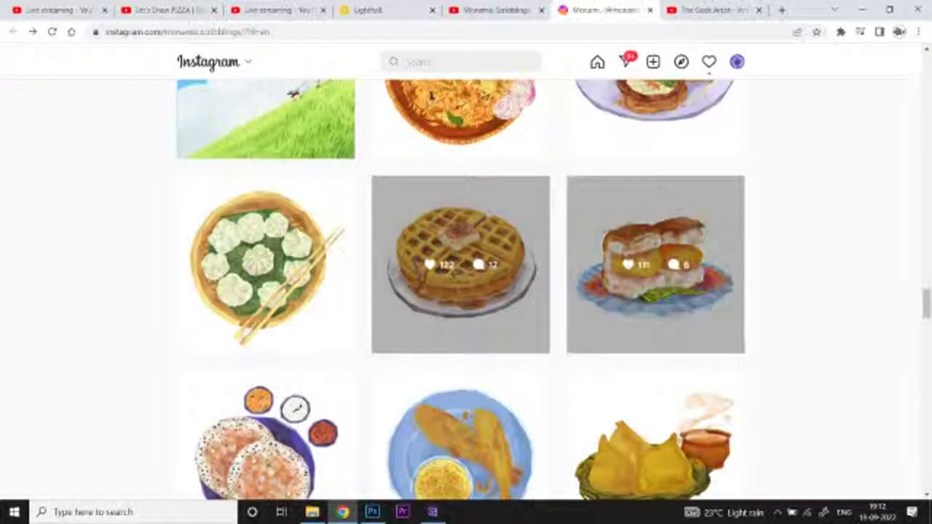
{"action": "scroll", "coordinate": [460, 264], "scroll_direction": "up", "scroll_amount": 5}
{"action": "scroll", "coordinate": [460, 291], "scroll_direction": "up", "scroll_amount": 15}
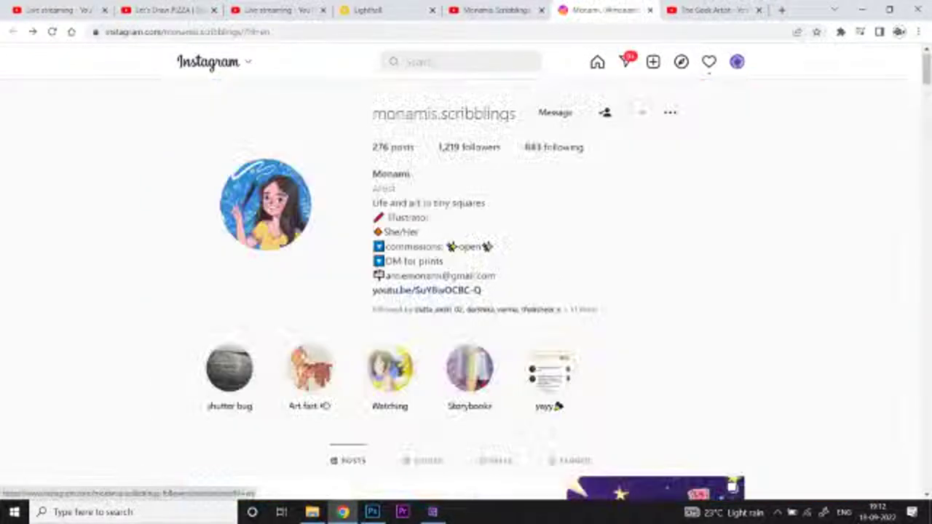
{"action": "left_click", "coordinate": [188, 32]}
{"action": "key", "text": "ctrl+c"}
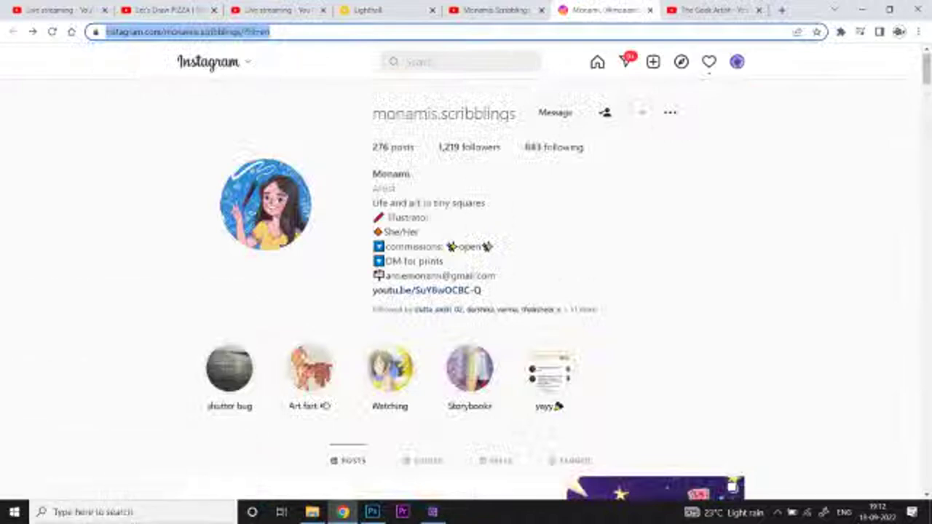
Step: Paste the Instagram profile link into the PIZZA live chat, send it, and return to Instagram
{"action": "key", "text": "ctrl+2"}
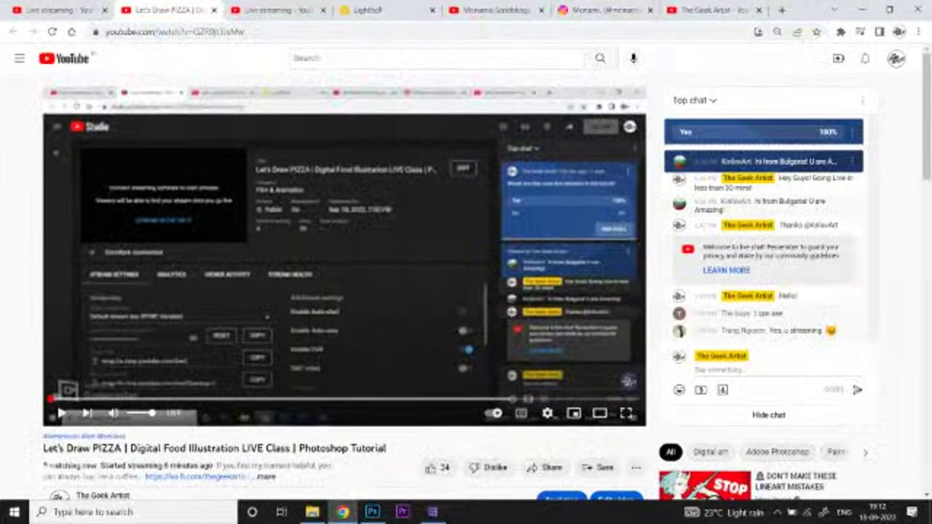
{"action": "left_click", "coordinate": [765, 369]}
{"action": "key", "text": "ctrl+v"}
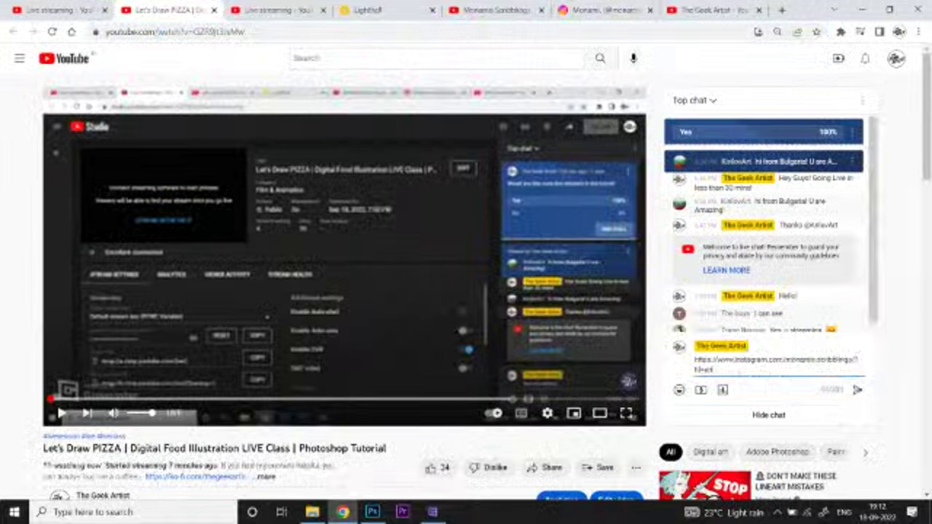
{"action": "key", "text": "Return"}
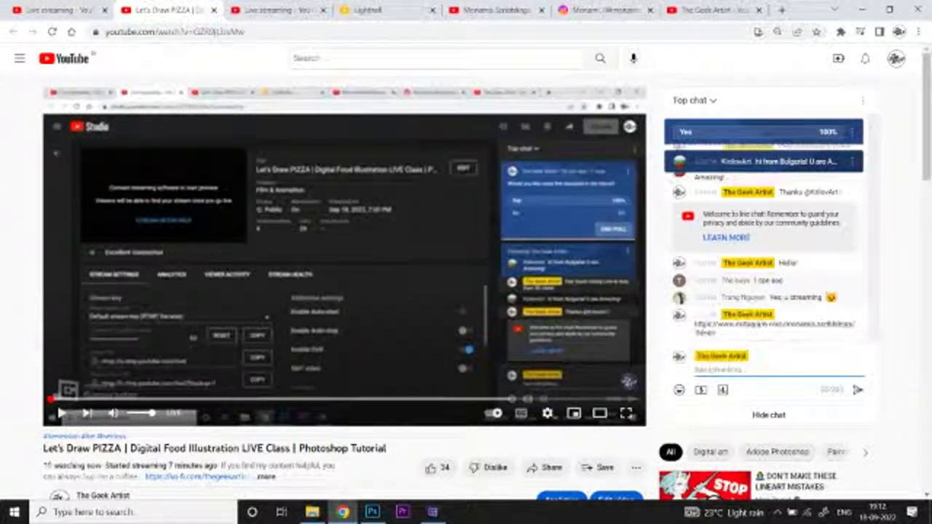
{"action": "key", "text": "ctrl+3"}
{"action": "key", "text": "ctrl+6"}
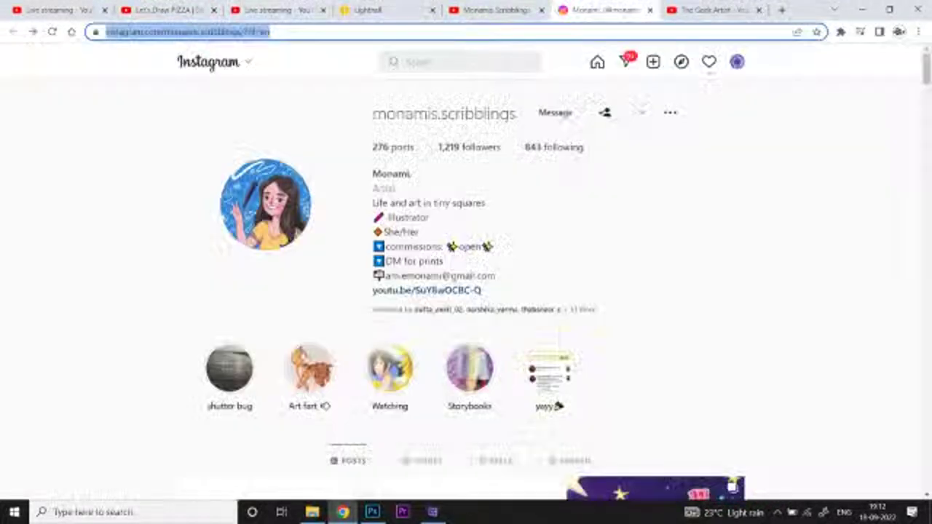
Step: Scroll the Instagram profile grid and open the 'W for Waffles' illustration post
{"action": "scroll", "coordinate": [187, 253], "scroll_direction": "down", "scroll_amount": 10}
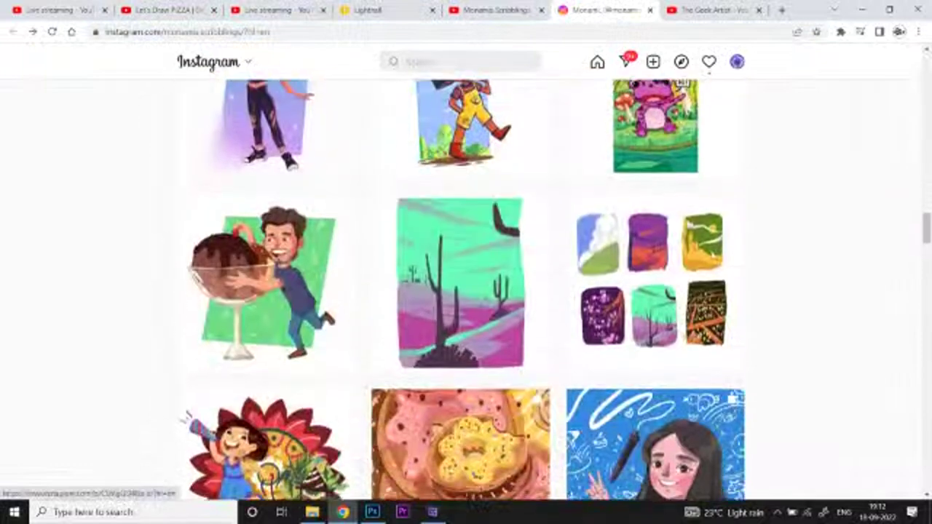
{"action": "scroll", "coordinate": [188, 254], "scroll_direction": "down", "scroll_amount": 10}
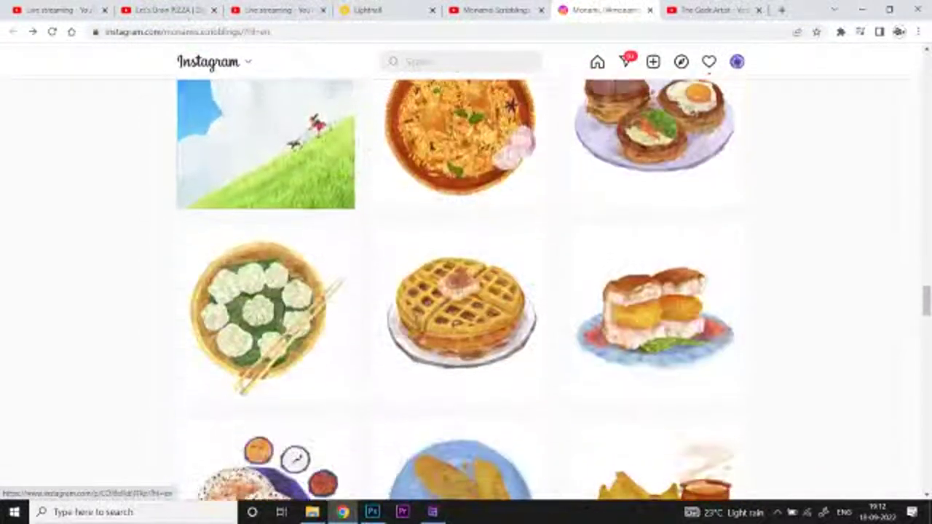
{"action": "scroll", "coordinate": [656, 241], "scroll_direction": "down", "scroll_amount": 2}
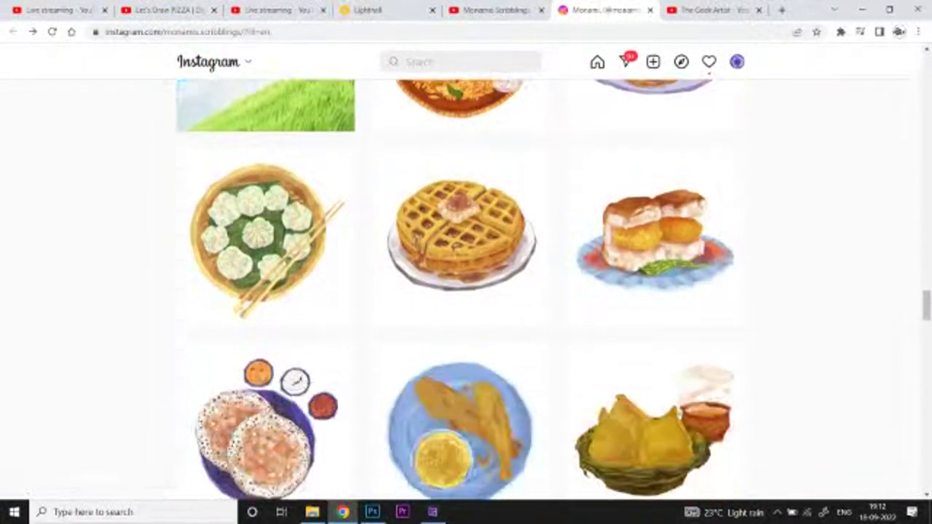
{"action": "scroll", "coordinate": [655, 240], "scroll_direction": "down", "scroll_amount": 1}
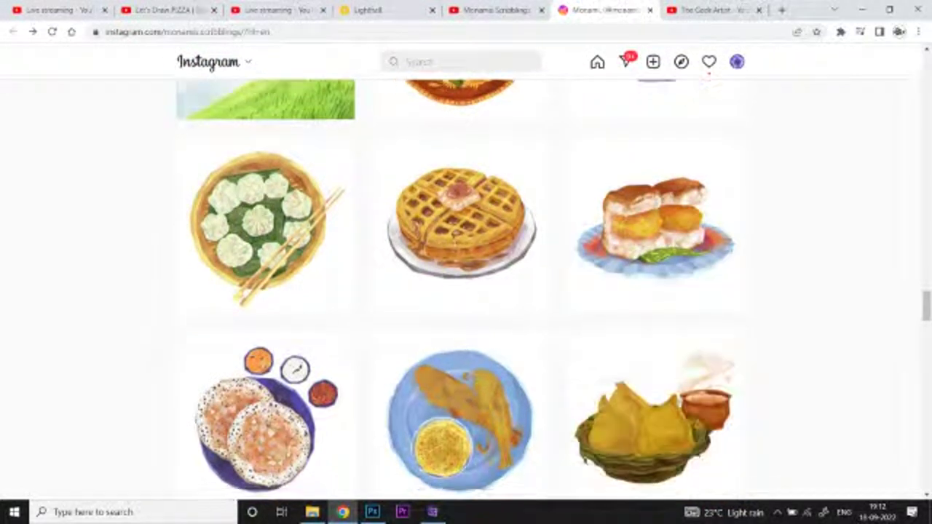
{"action": "scroll", "coordinate": [655, 429], "scroll_direction": "down", "scroll_amount": 12}
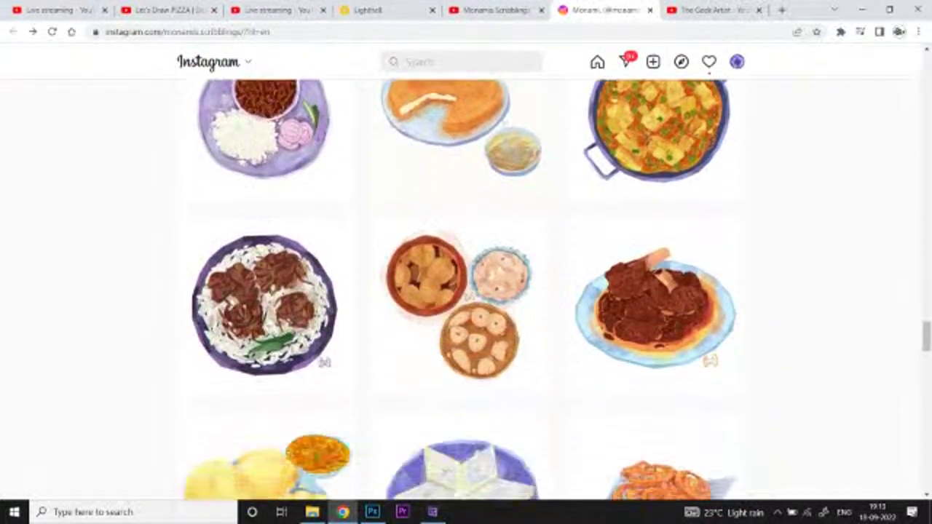
{"action": "scroll", "coordinate": [655, 429], "scroll_direction": "down", "scroll_amount": 10}
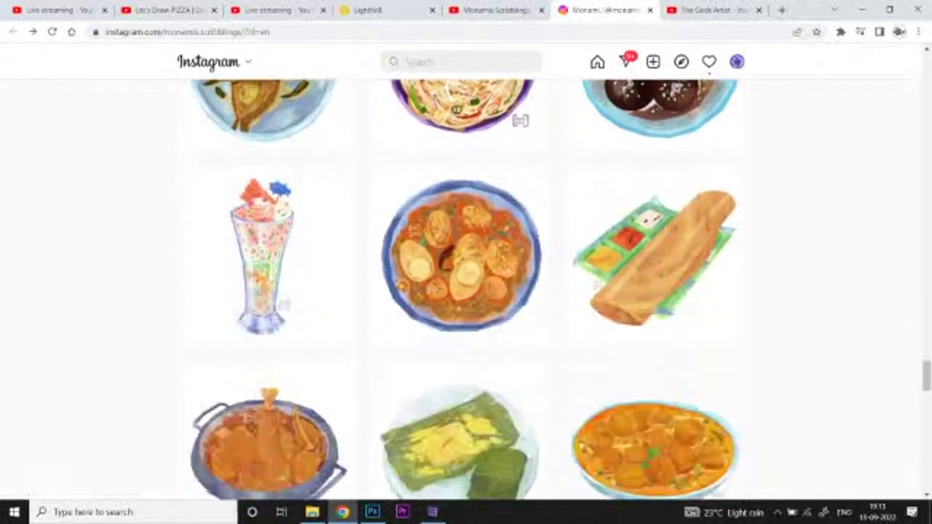
{"action": "scroll", "coordinate": [466, 291], "scroll_direction": "up", "scroll_amount": 4}
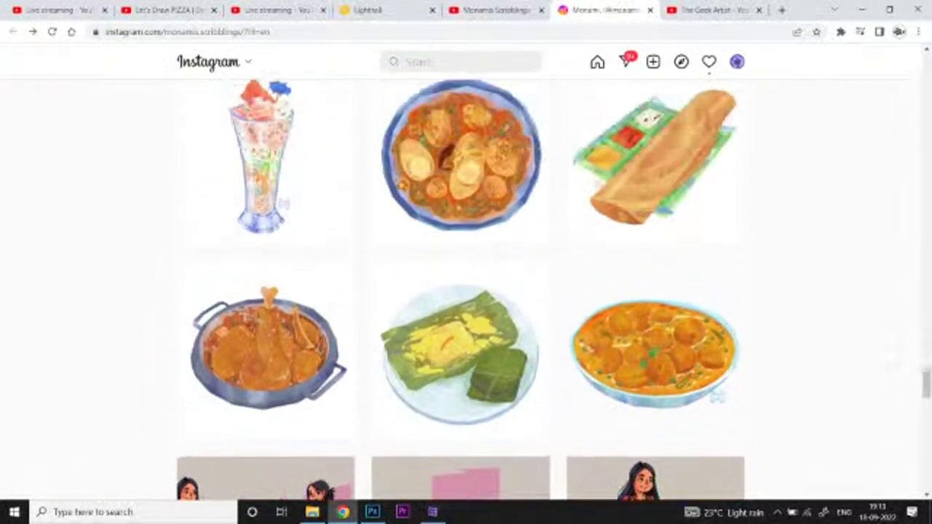
{"action": "scroll", "coordinate": [466, 291], "scroll_direction": "up", "scroll_amount": 7}
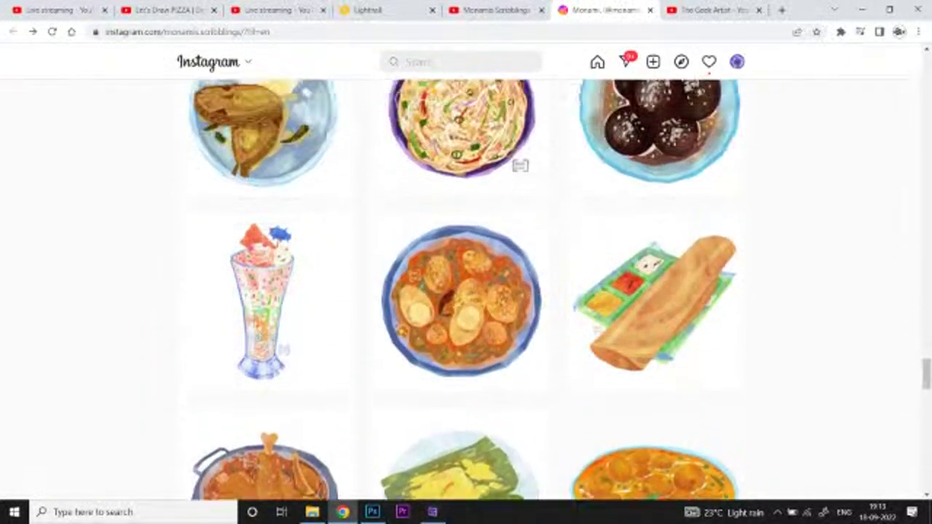
{"action": "scroll", "coordinate": [465, 291], "scroll_direction": "up", "scroll_amount": 5}
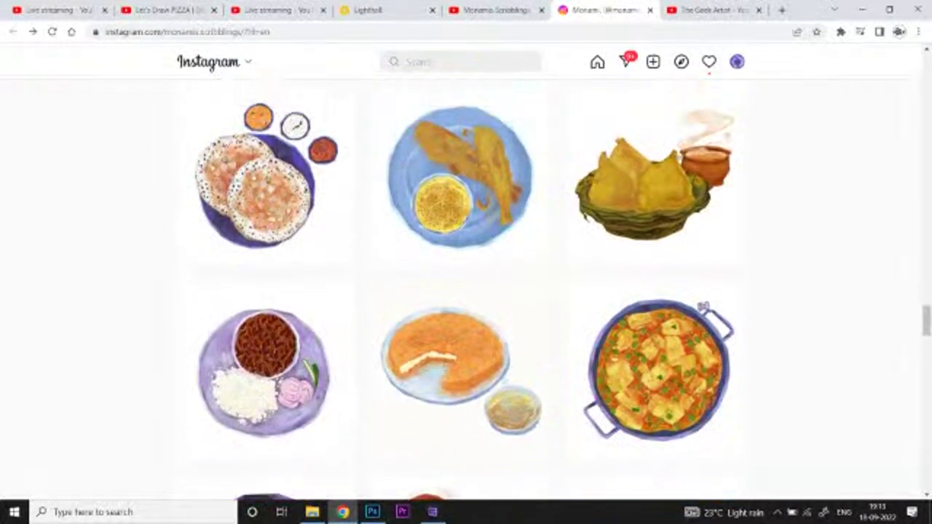
{"action": "scroll", "coordinate": [466, 291], "scroll_direction": "up", "scroll_amount": 3}
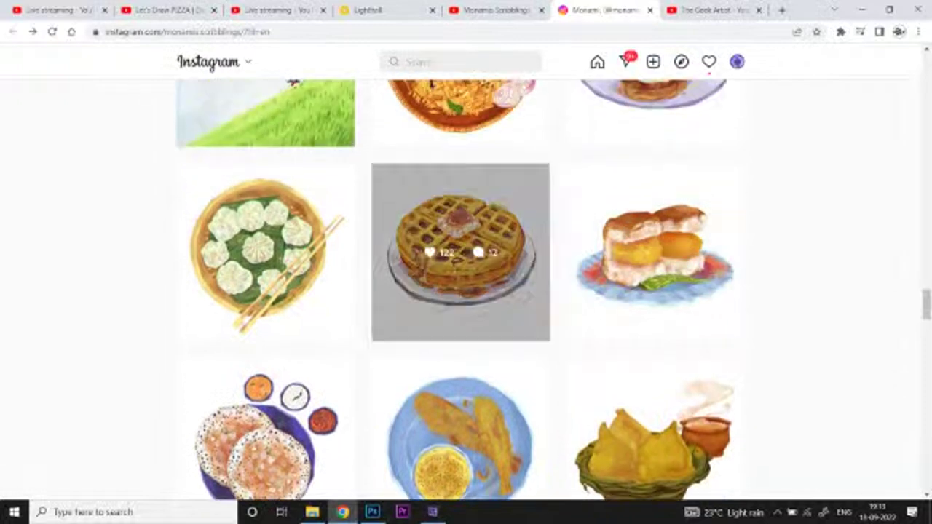
{"action": "left_click", "coordinate": [460, 252]}
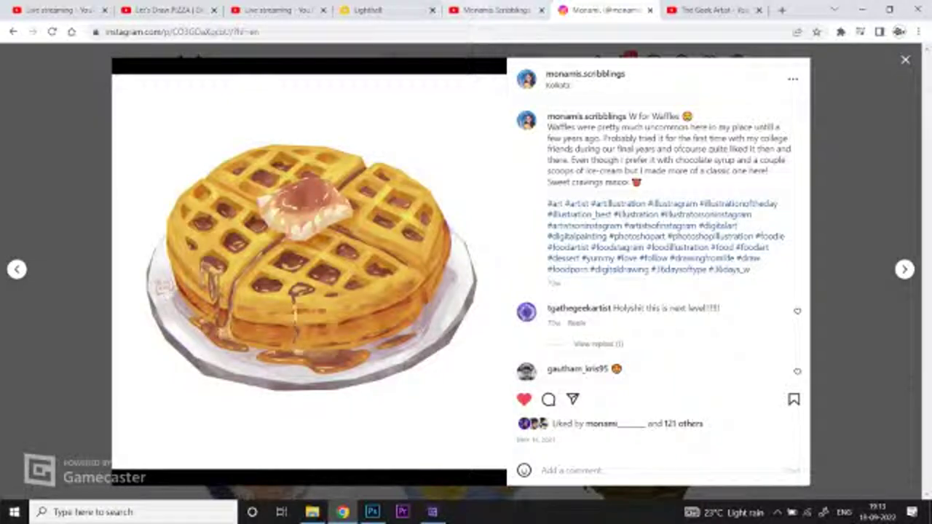
Step: Switch to the Monamis Scribblings YouTube Videos page and browse its uploads grid
{"action": "left_click", "coordinate": [480, 11]}
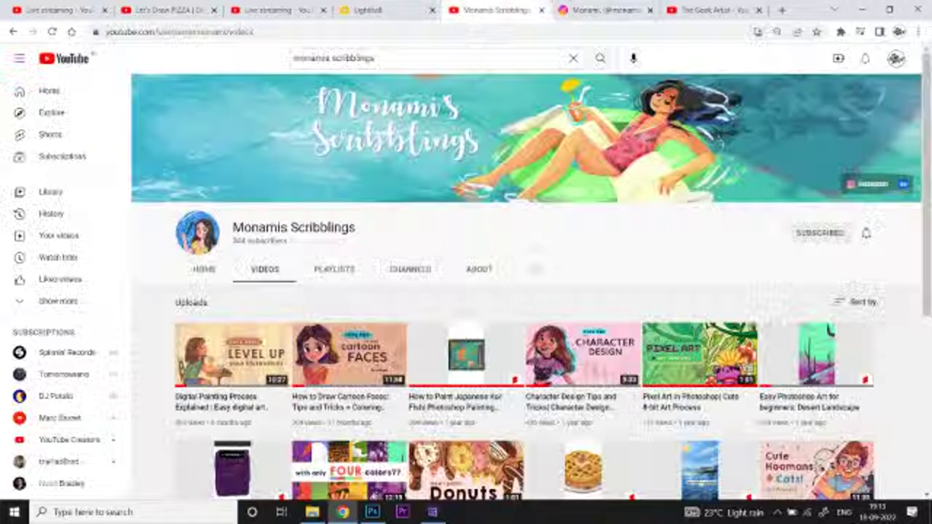
{"action": "scroll", "coordinate": [466, 335], "scroll_direction": "down", "scroll_amount": 2}
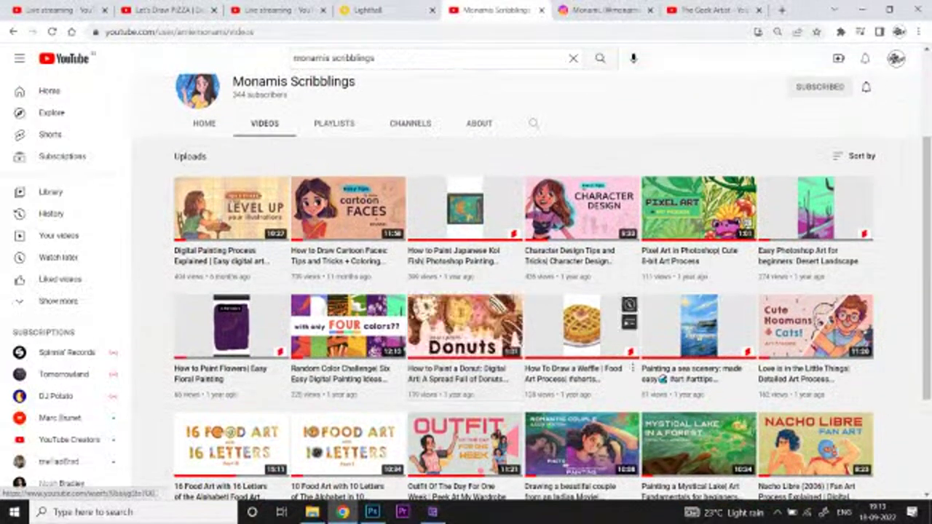
{"action": "scroll", "coordinate": [582, 327], "scroll_direction": "down", "scroll_amount": 1}
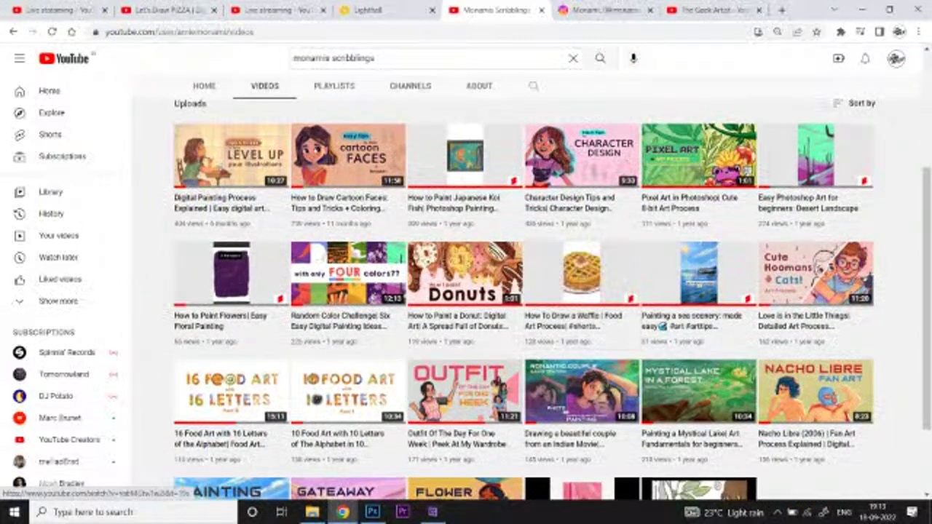
{"action": "scroll", "coordinate": [582, 273], "scroll_direction": "up", "scroll_amount": 3}
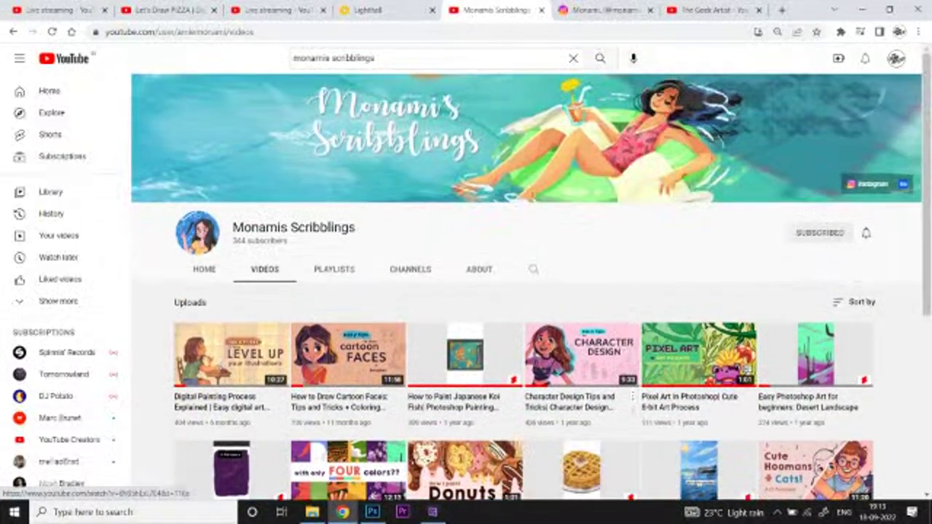
{"action": "scroll", "coordinate": [582, 338], "scroll_direction": "down", "scroll_amount": 2}
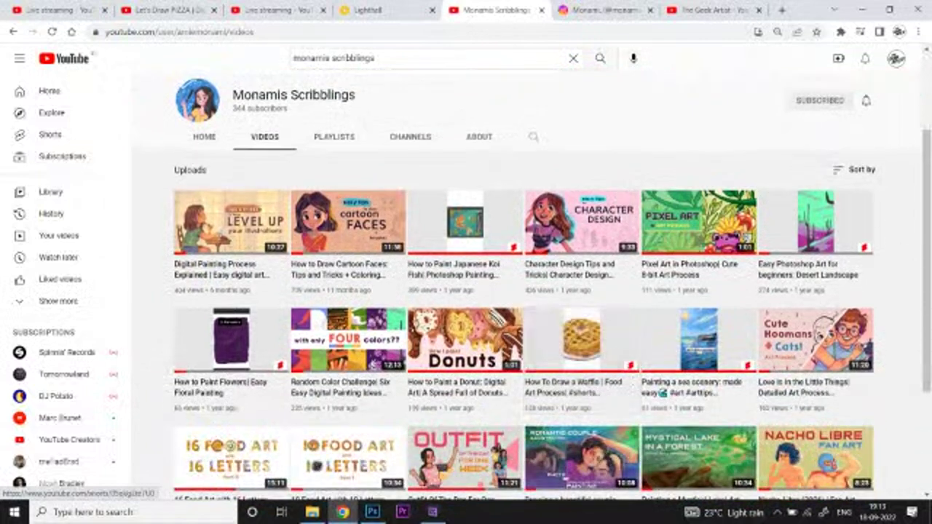
{"action": "scroll", "coordinate": [582, 338], "scroll_direction": "down", "scroll_amount": 1}
{"action": "scroll", "coordinate": [583, 338], "scroll_direction": "up", "scroll_amount": 1}
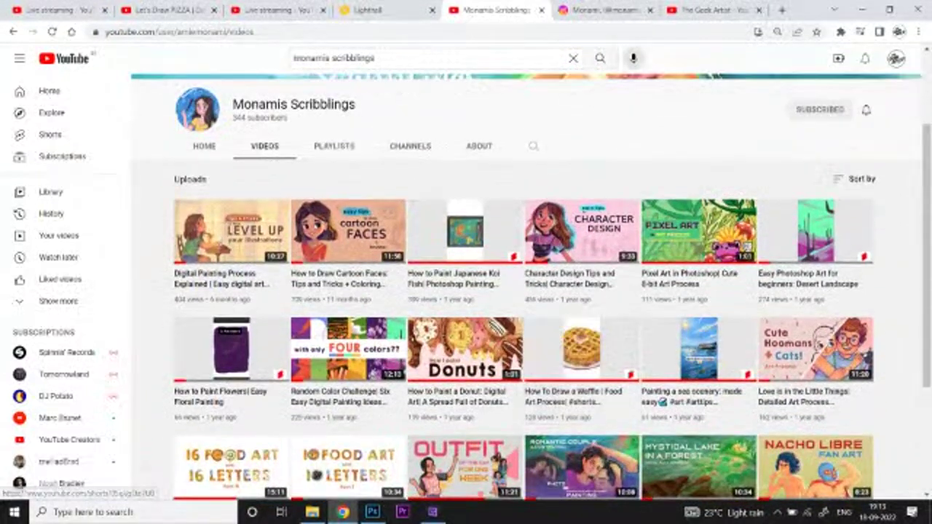
Step: In Lighthall, dismiss the recording save error and restart the class recording
{"action": "key", "text": "ctrl+2"}
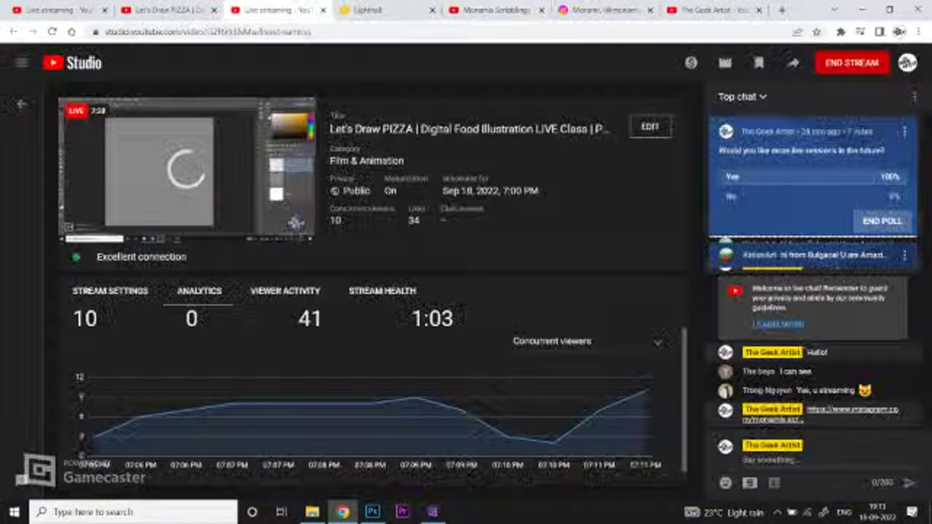
{"action": "key", "text": "ctrl+4"}
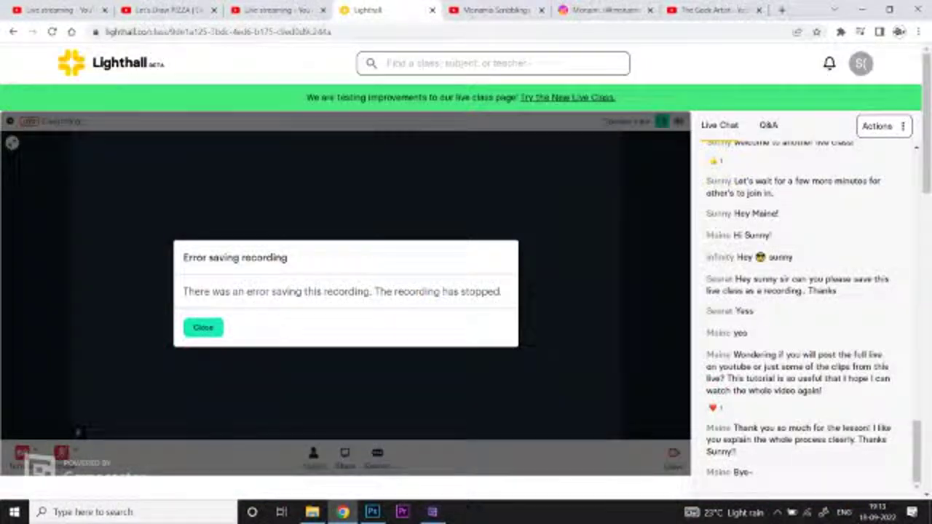
{"action": "left_click", "coordinate": [203, 327]}
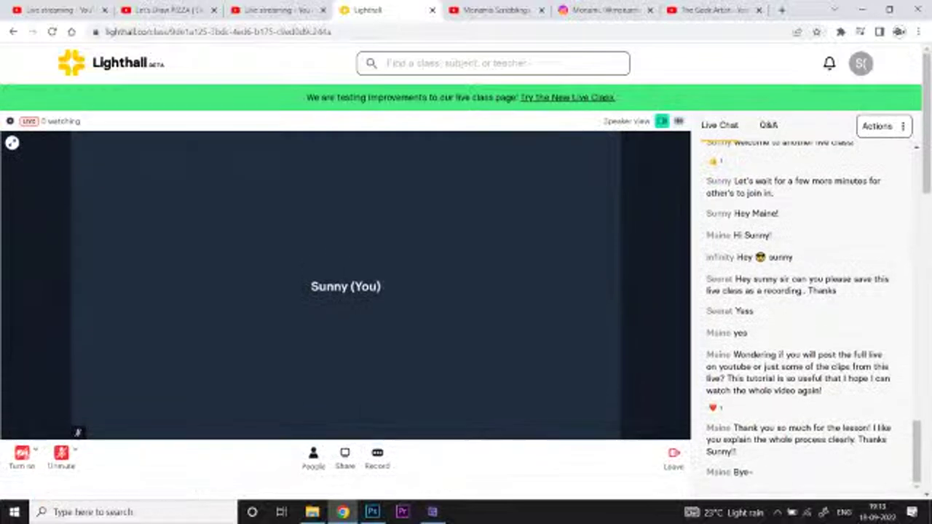
{"action": "left_click", "coordinate": [377, 380]}
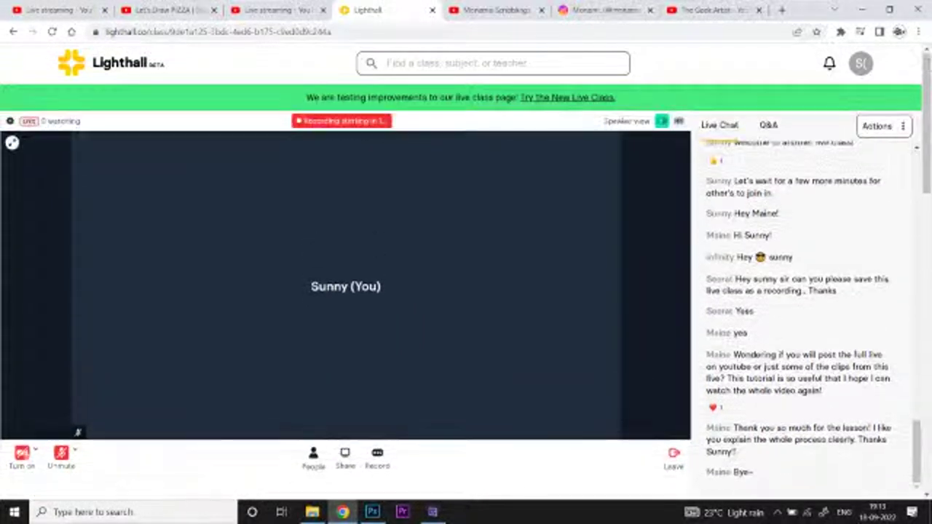
Step: Copy the YouTube channel page URL and post it in the live stream chat
{"action": "key", "text": "ctrl+shift+Tab"}
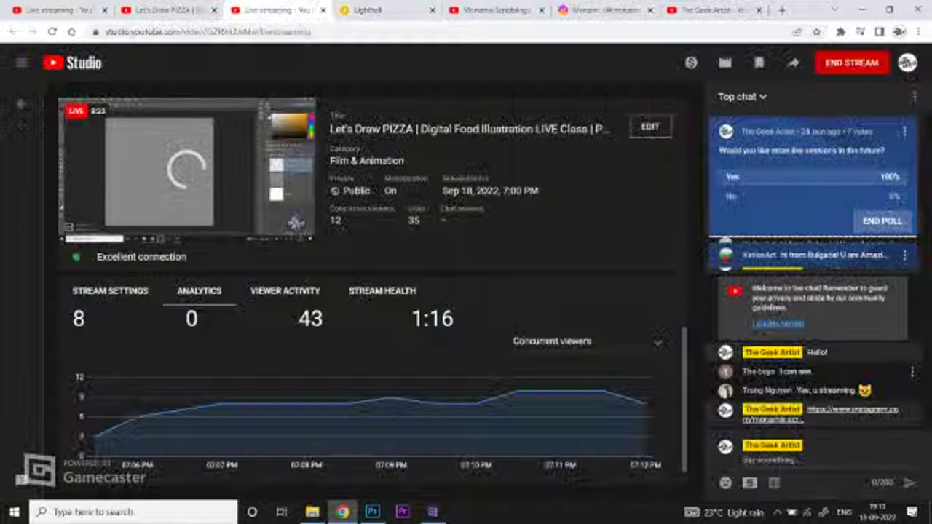
{"action": "key", "text": "ctrl+6"}
{"action": "key", "text": "ctrl+shift+Tab"}
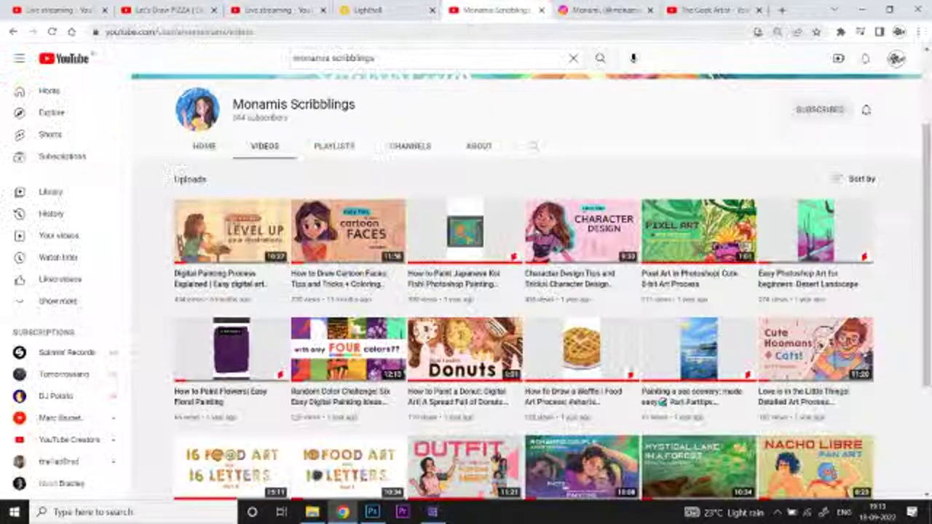
{"action": "right_click", "coordinate": [519, 32]}
{"action": "left_click", "coordinate": [547, 101]}
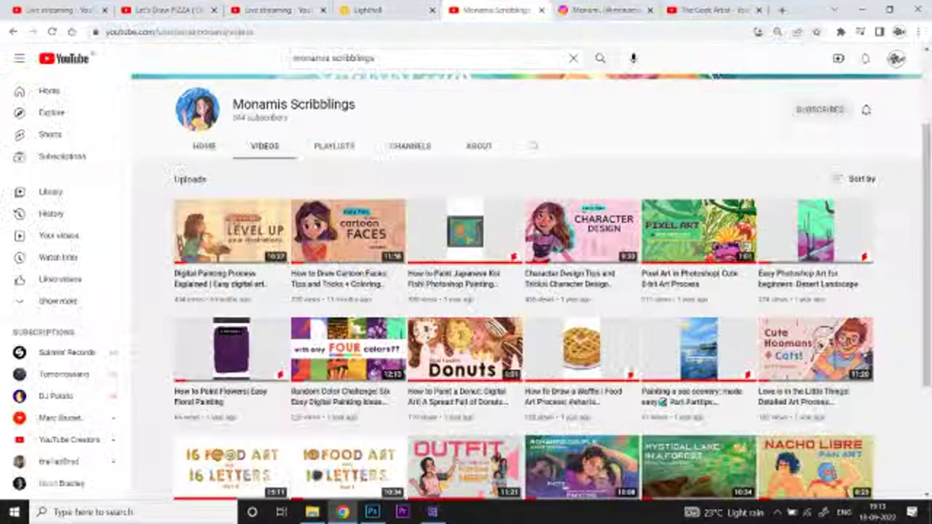
{"action": "key", "text": "ctrl+2"}
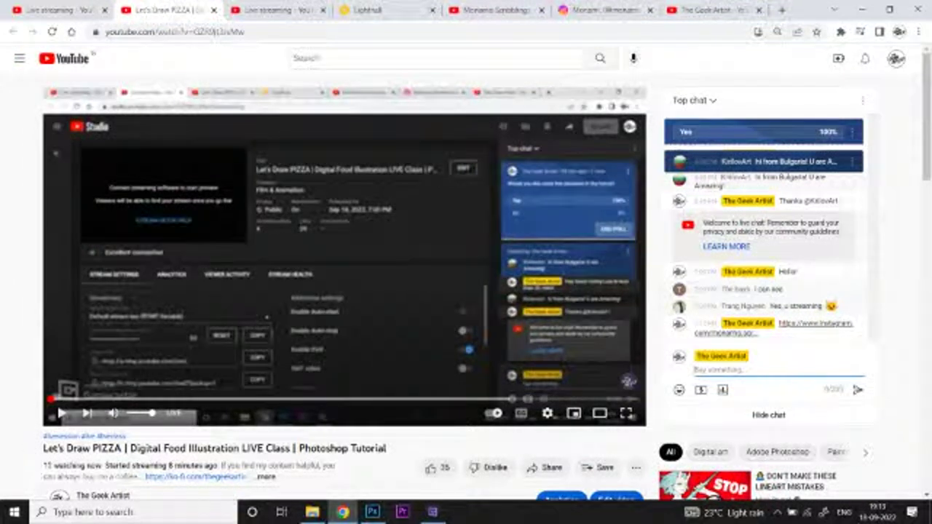
{"action": "key", "text": "ctrl+v"}
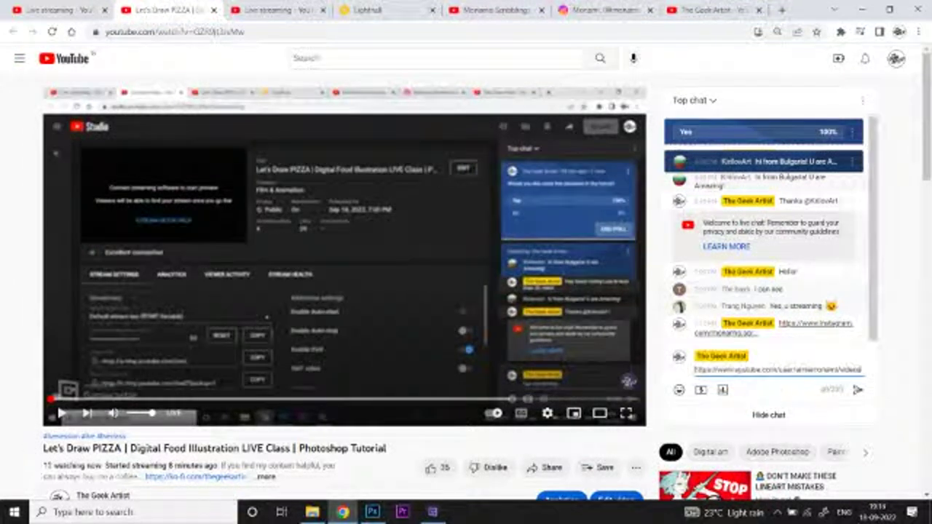
{"action": "key", "text": "Return"}
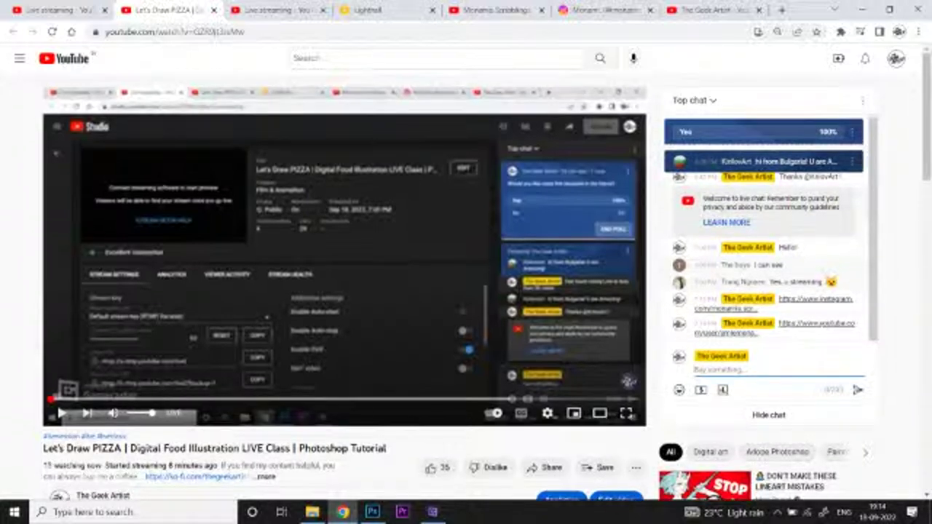
Step: Check the stream player's quality settings, leave them on Auto, and return to Photoshop
{"action": "left_click", "coordinate": [547, 413]}
{"action": "left_click", "coordinate": [534, 377]}
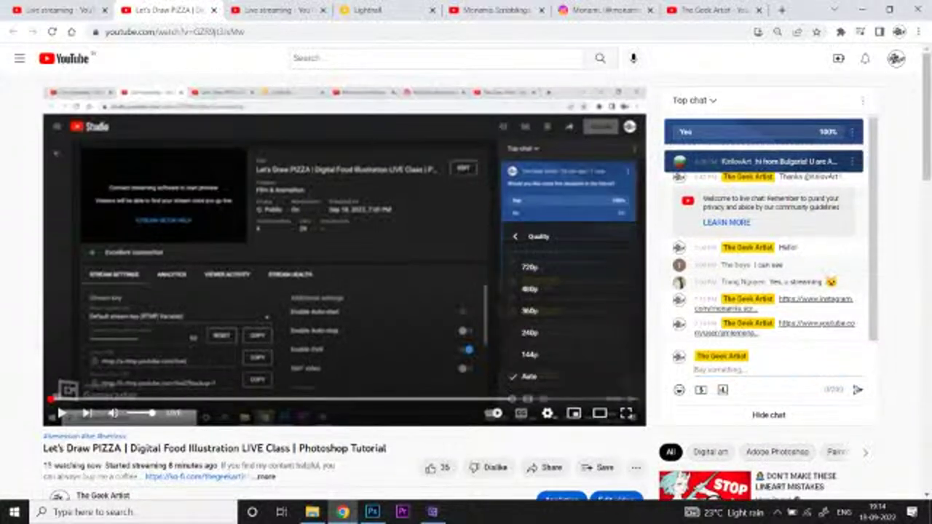
{"action": "left_click", "coordinate": [553, 328]}
{"action": "key", "text": "alt+Tab"}
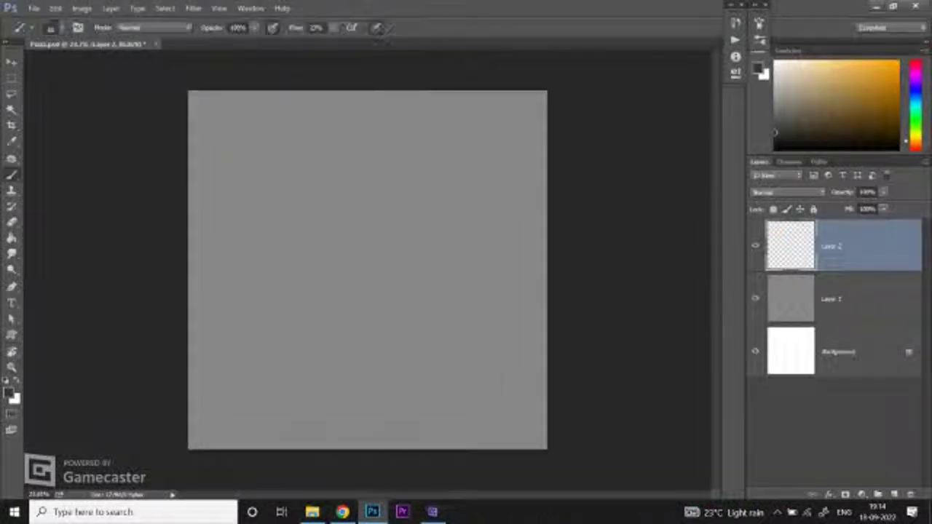
Step: Draw a round marquee selection in the middle of the grey canvas
{"action": "key", "text": "ctrl+minus"}
{"action": "key", "text": "ctrl+plus"}
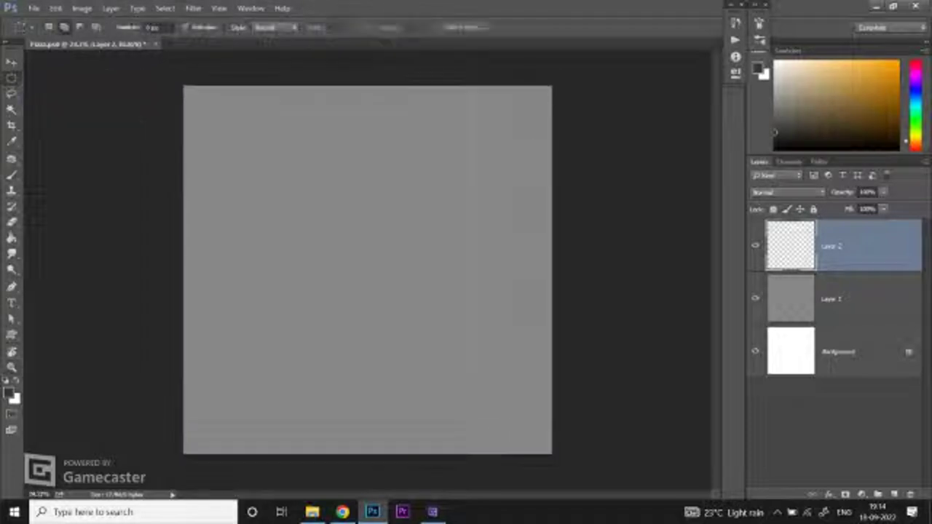
{"action": "key", "text": "z"}
{"action": "key", "text": "m"}
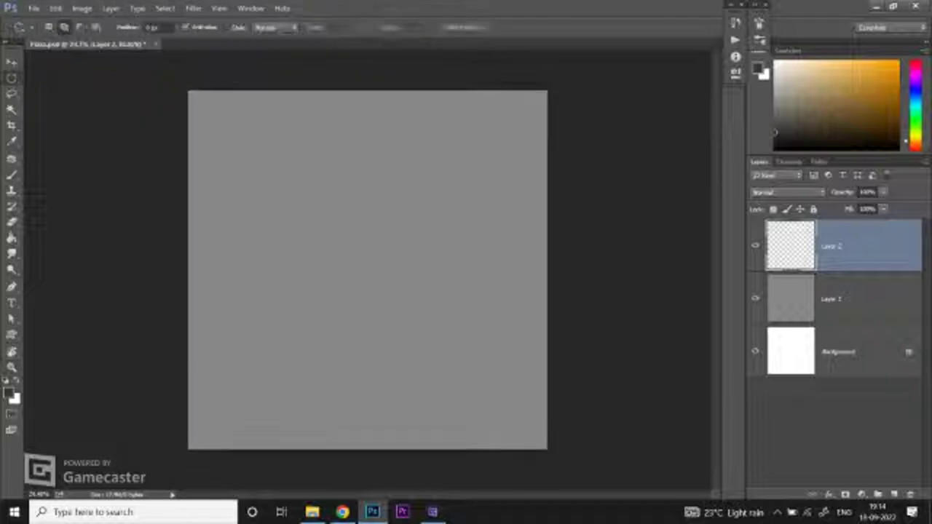
{"action": "left_click_drag", "start_coordinate": [368, 237], "coordinate": [502, 434]}
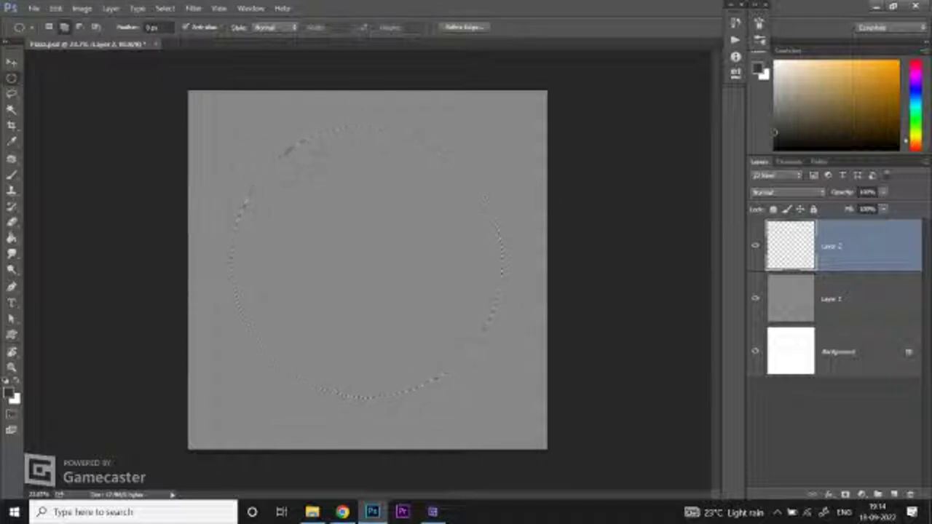
Step: Pick a light tan foreground colour and fill the selection on Layer 2
{"action": "key", "text": "x"}
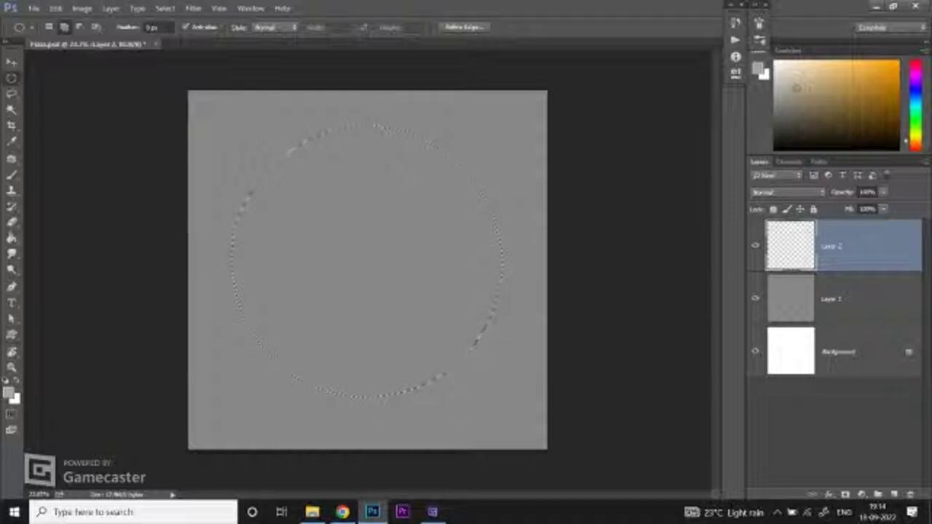
{"action": "left_click_drag", "start_coordinate": [787, 96], "coordinate": [815, 81]}
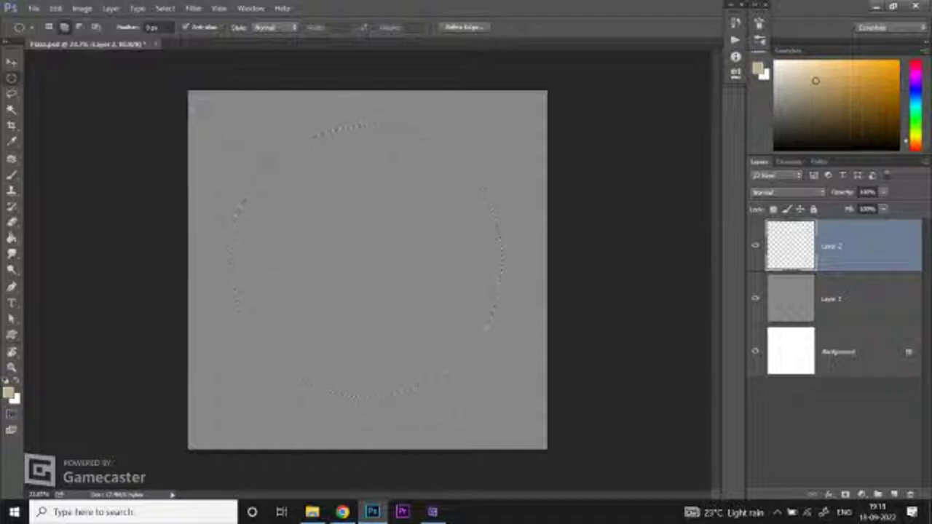
{"action": "key", "text": "alt+BackSpace"}
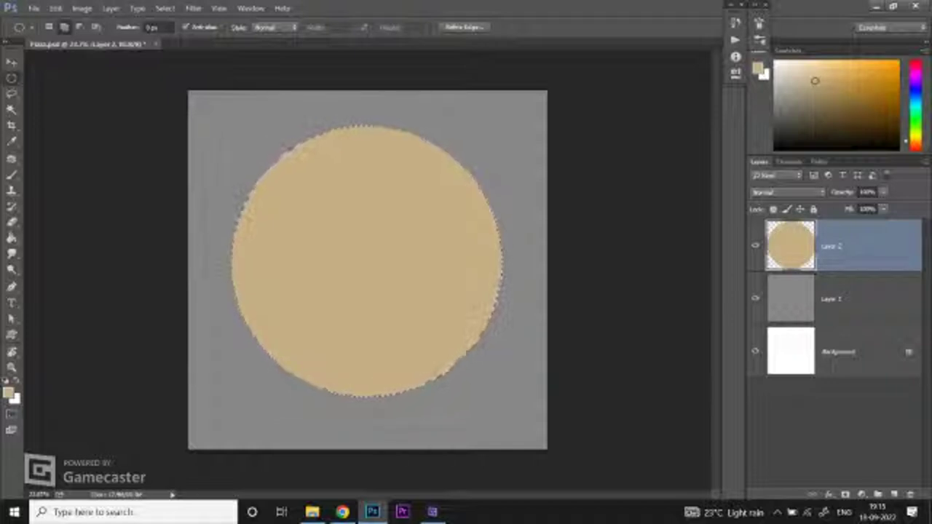
Step: Deselect the circle and adjust the canvas zoom
{"action": "key", "text": "ctrl+d"}
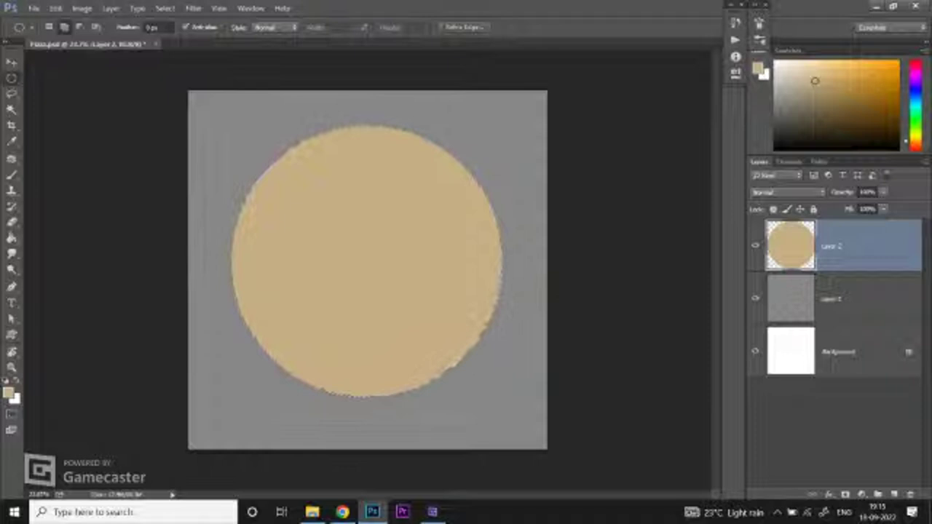
{"action": "key", "text": "z"}
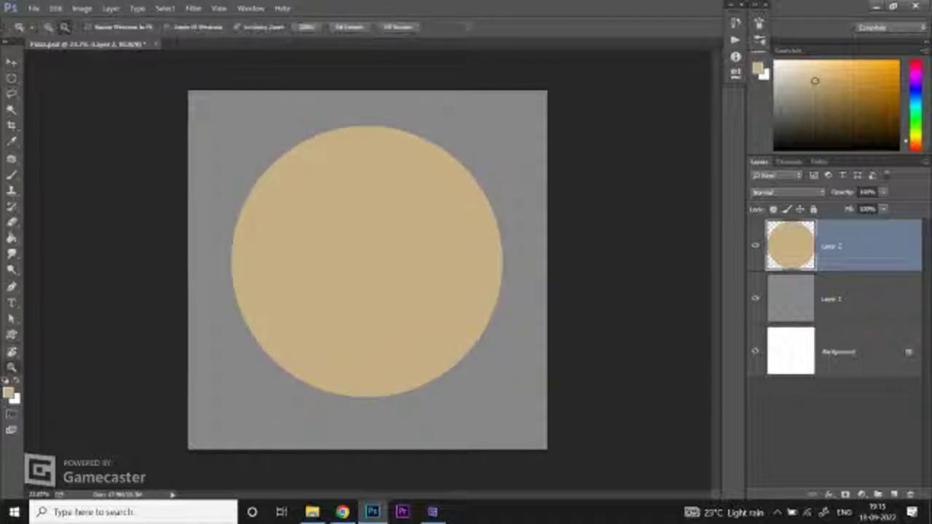
{"action": "key", "text": "ctrl+minus"}
{"action": "key", "text": "ctrl+plus"}
{"action": "key", "text": "ctrl+plus"}
{"action": "key", "text": "v"}
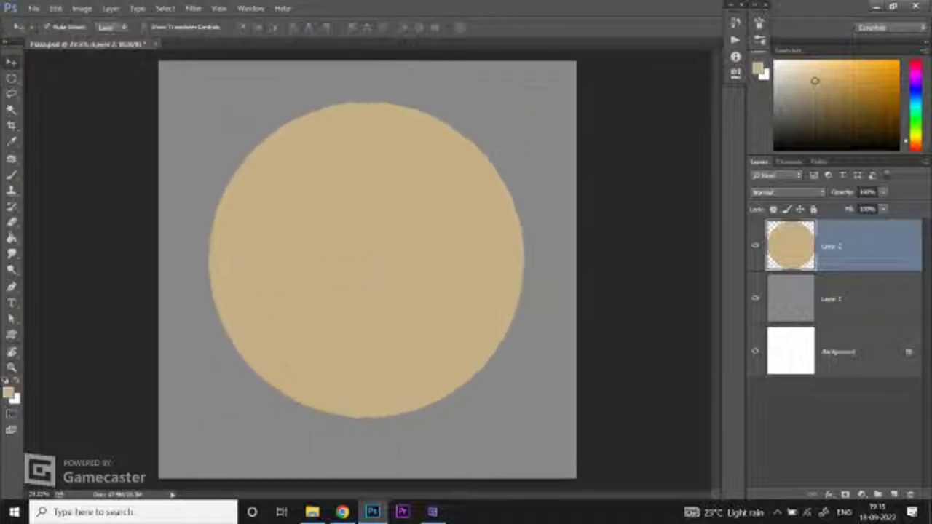
{"action": "key", "text": "z"}
{"action": "key", "text": "ctrl+plus"}
{"action": "key", "text": "v"}
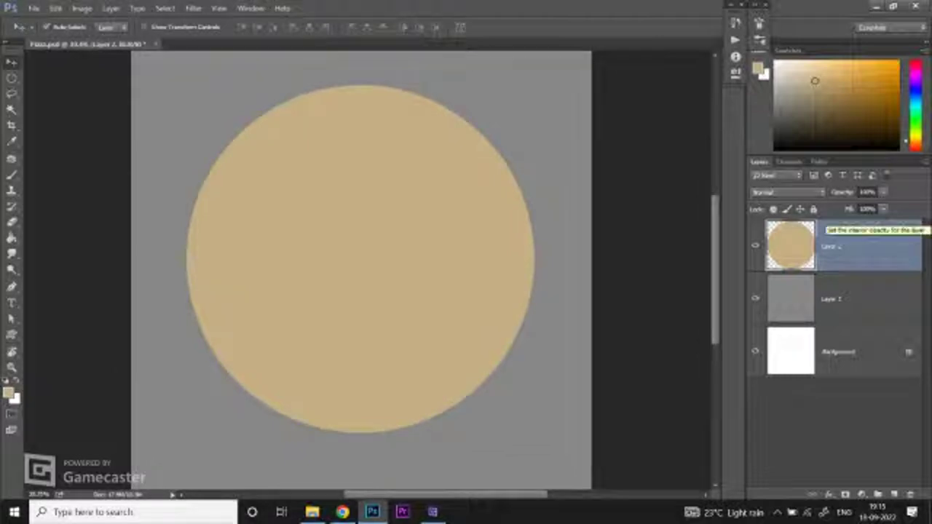
Step: Duplicate the tan circle layer and darken the copy's midtones with Levels
{"action": "key", "text": "ctrl+j"}
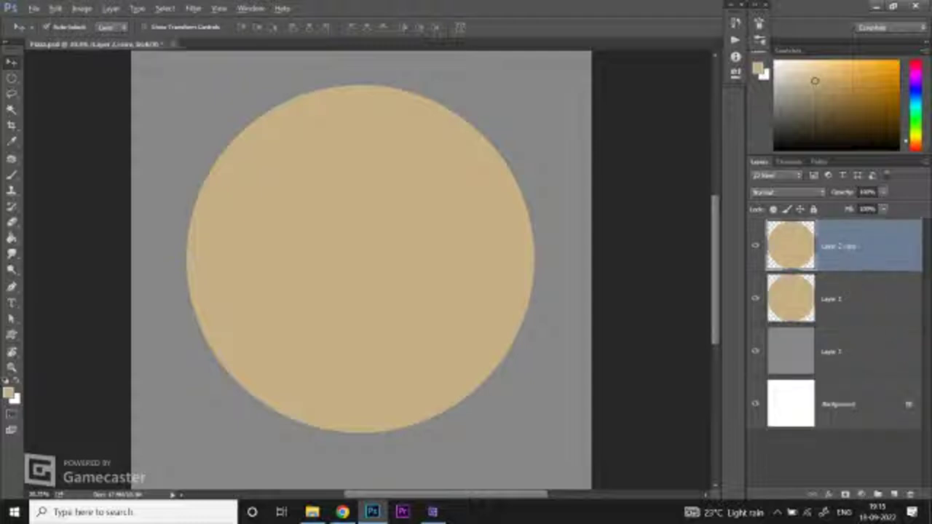
{"action": "key", "text": "ctrl+l"}
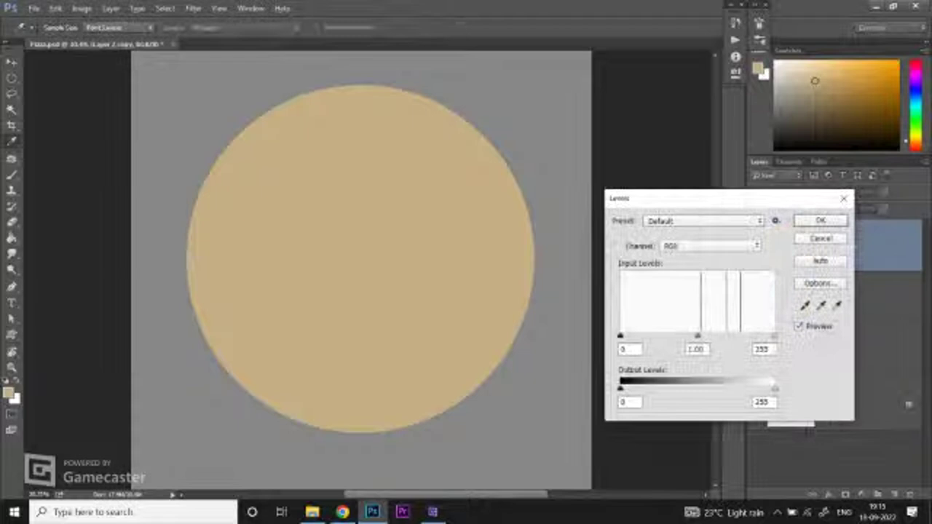
{"action": "left_click_drag", "start_coordinate": [697, 335], "coordinate": [705, 337]}
{"action": "left_click", "coordinate": [695, 348]}
{"action": "key", "text": "Return"}
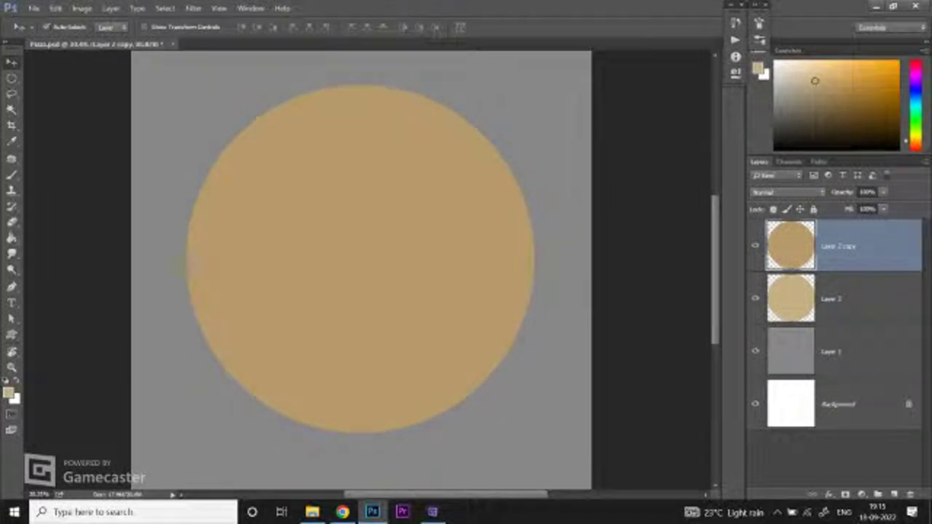
{"action": "key", "text": "ctrl+t"}
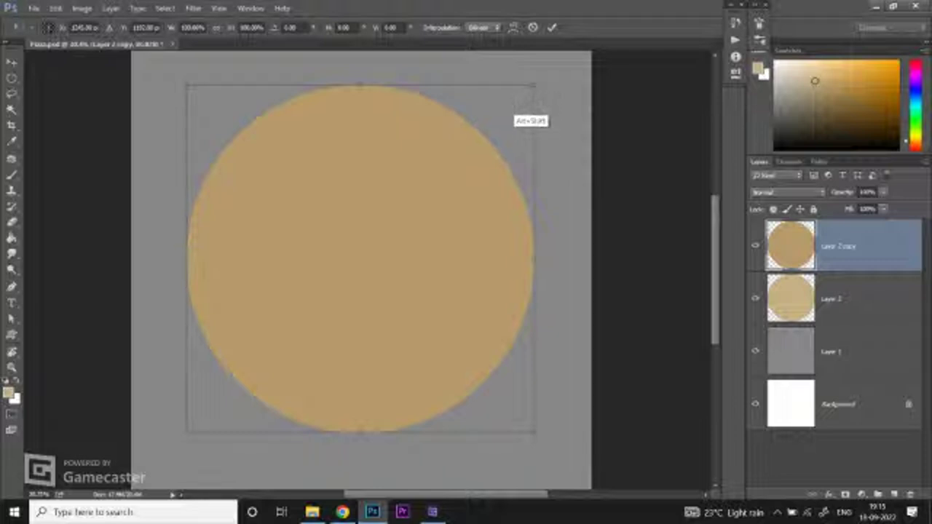
Step: Shrink the darker copy to about 94% around its centre
{"action": "mouse_move", "coordinate": [512, 129]}
{"action": "left_mouse_down"}
{"action": "mouse_move", "coordinate": [522, 123]}
{"action": "mouse_move", "coordinate": [500, 153]}
{"action": "mouse_move", "coordinate": [513, 146]}
{"action": "left_mouse_up"}
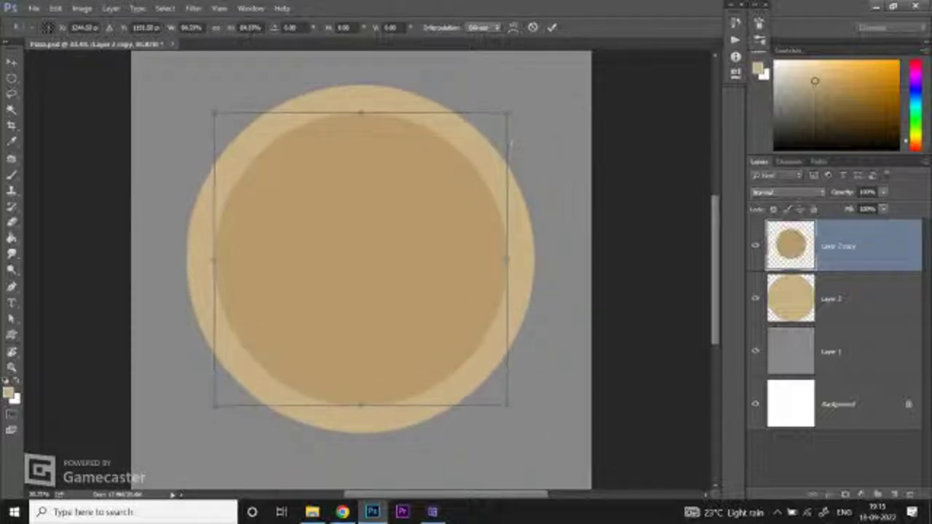
{"action": "left_click_drag", "start_coordinate": [214, 259], "coordinate": [214, 265]}
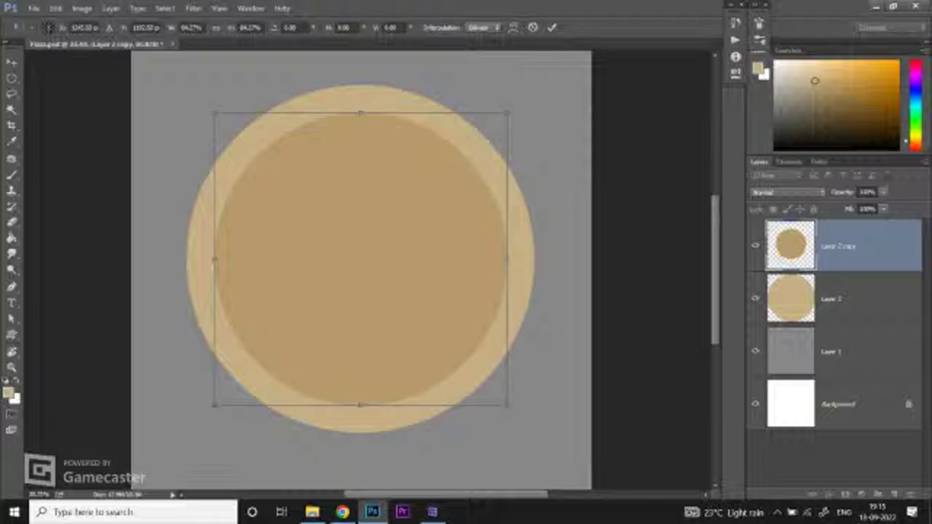
{"action": "key", "text": "Return"}
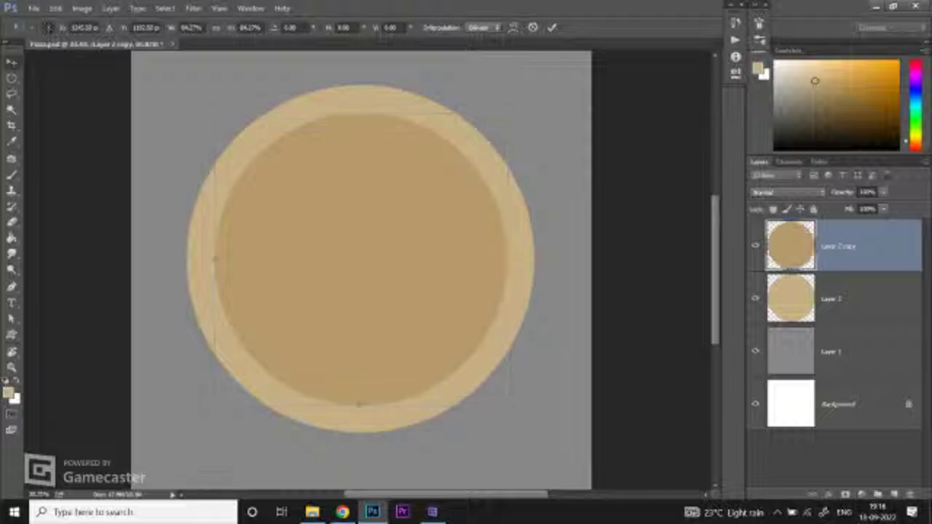
{"action": "key", "text": "z"}
{"action": "scroll", "coordinate": [361, 270], "scroll_direction": "down", "scroll_amount": 3}
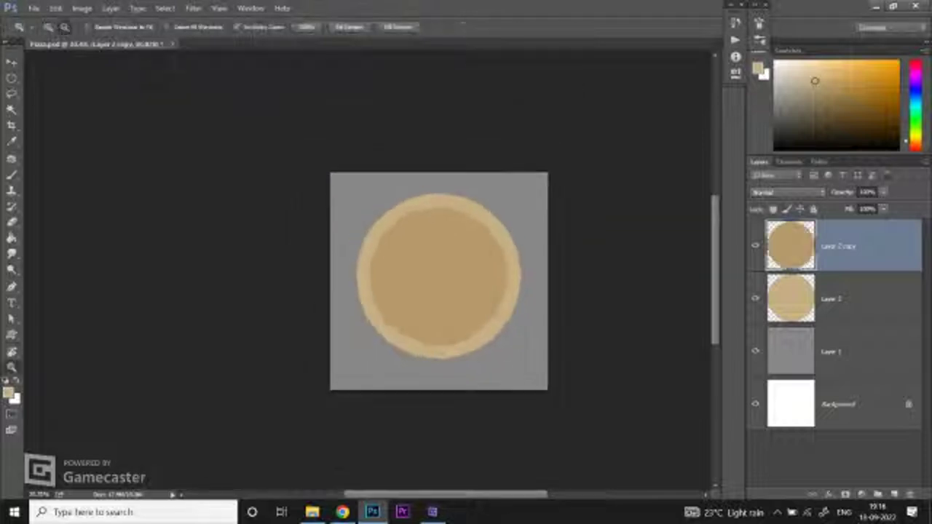
{"action": "scroll", "coordinate": [361, 270], "scroll_direction": "up", "scroll_amount": 2}
{"action": "key", "text": "v"}
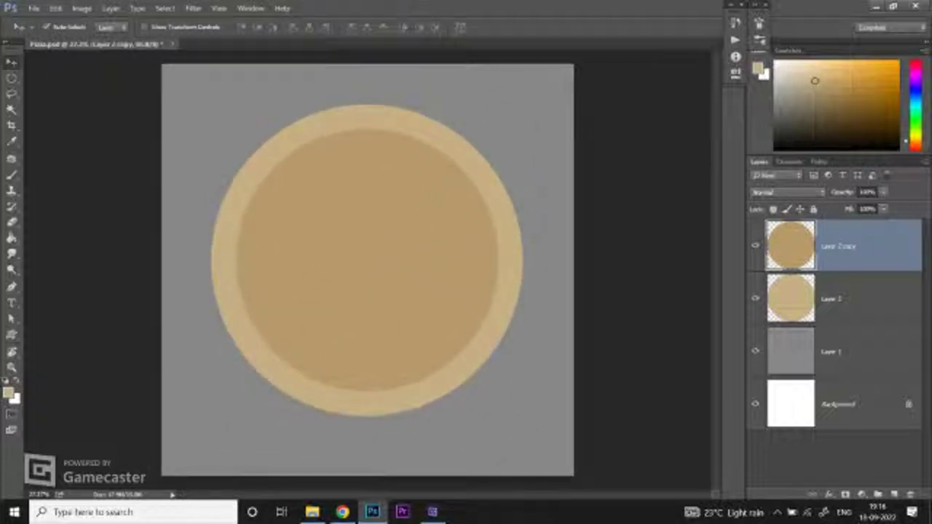
Step: Nudge both circles right, hide the copy, and load its outline as a selection on Layer 2
{"action": "left_click", "coordinate": [832, 319], "text": "shift"}
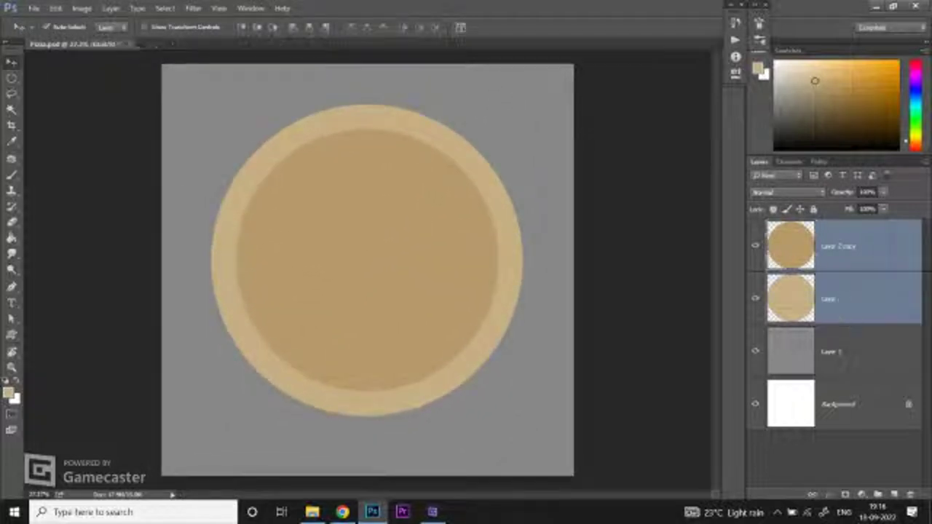
{"action": "key", "text": "shift+Right"}
{"action": "key", "text": "shift+Right"}
{"action": "left_click", "coordinate": [866, 246]}
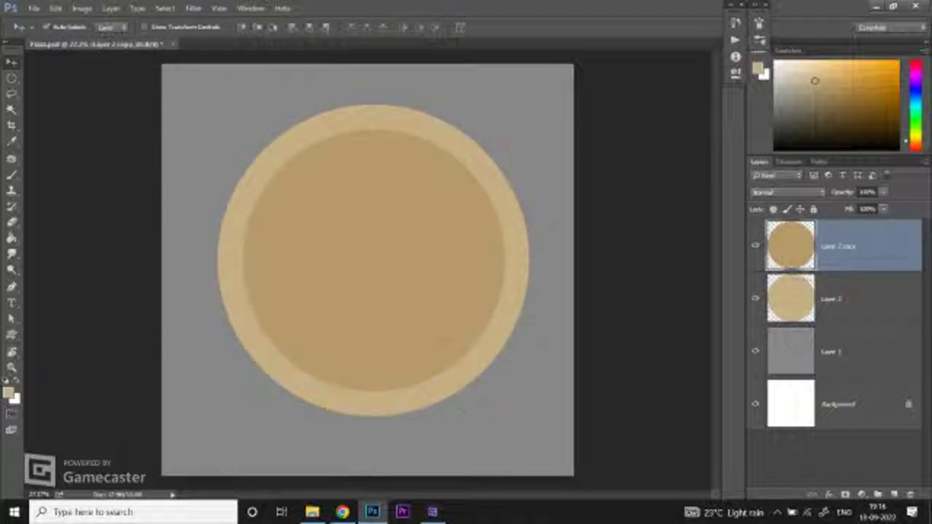
{"action": "left_click", "coordinate": [791, 245], "text": "ctrl"}
{"action": "left_click", "coordinate": [755, 245]}
{"action": "left_click", "coordinate": [866, 298]}
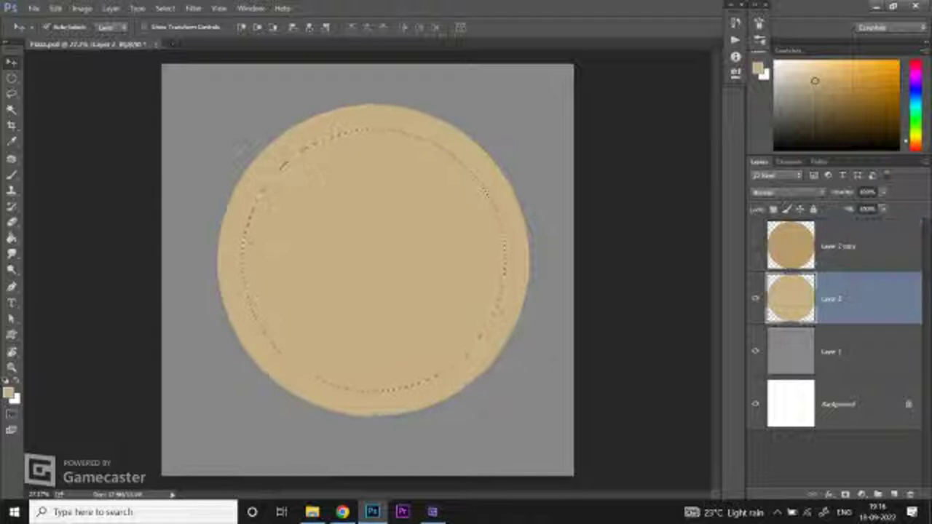
Step: Delete the light circle's centre to leave a ring, and move the darker circle below it
{"action": "key", "text": "Delete"}
{"action": "double_click", "coordinate": [831, 298]}
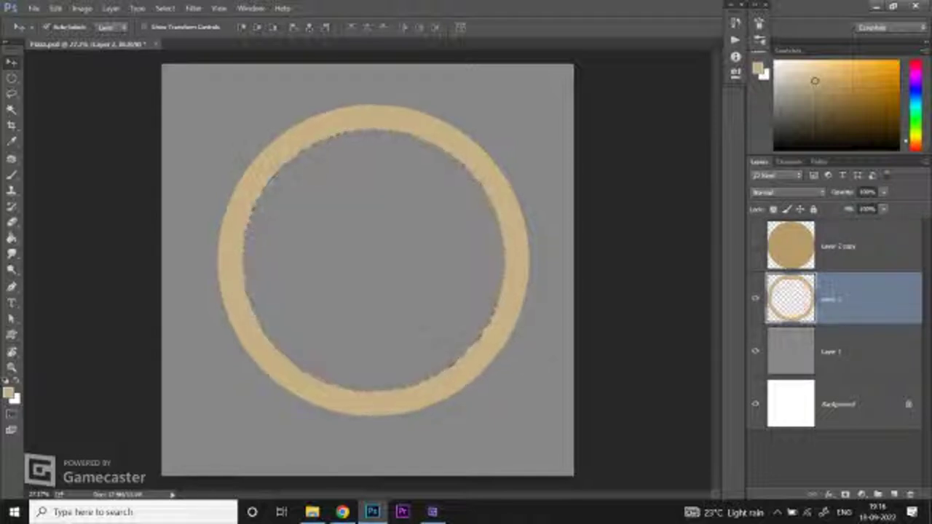
{"action": "left_click", "coordinate": [755, 246]}
{"action": "left_click", "coordinate": [859, 246]}
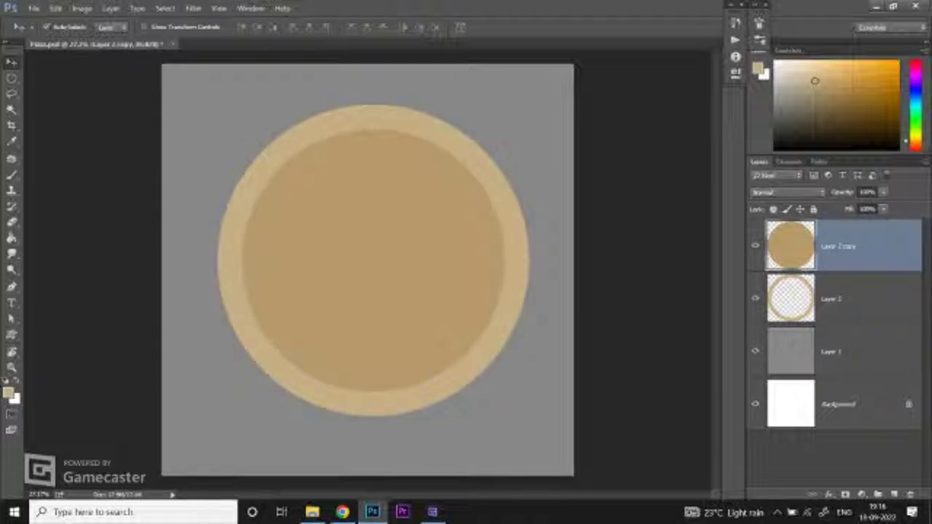
{"action": "key", "text": "ctrl+bracketleft"}
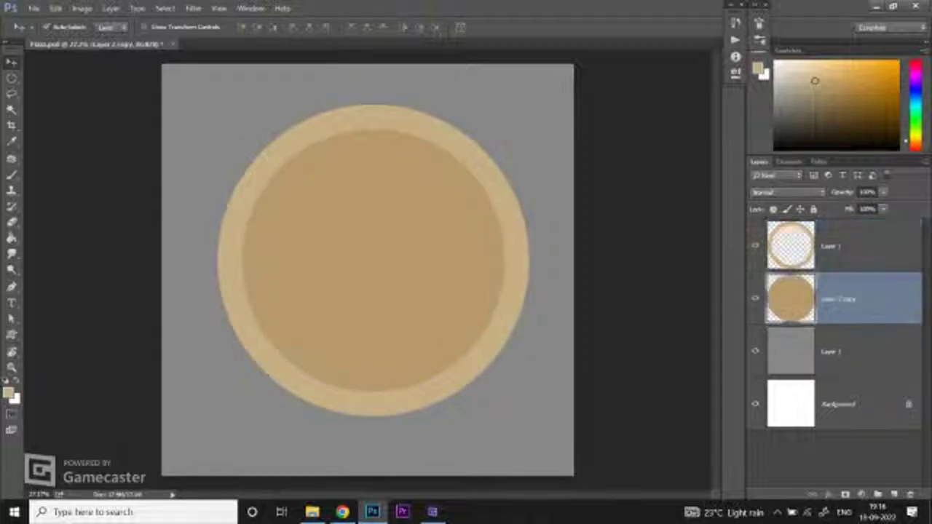
Step: Enlarge the darker circle slightly so it meets the ring, then inspect the edge
{"action": "key", "text": "ctrl+t"}
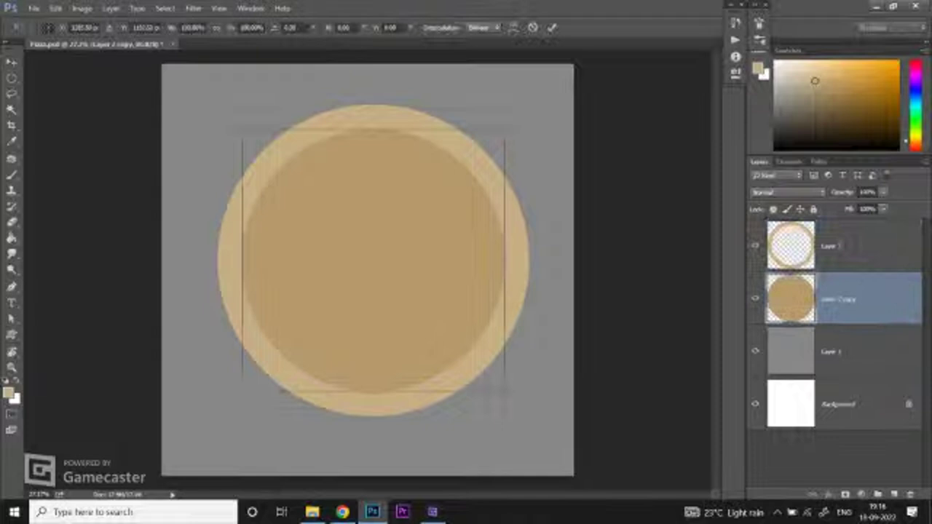
{"action": "left_click_drag", "start_coordinate": [504, 130], "coordinate": [512, 122]}
{"action": "key", "text": "Return"}
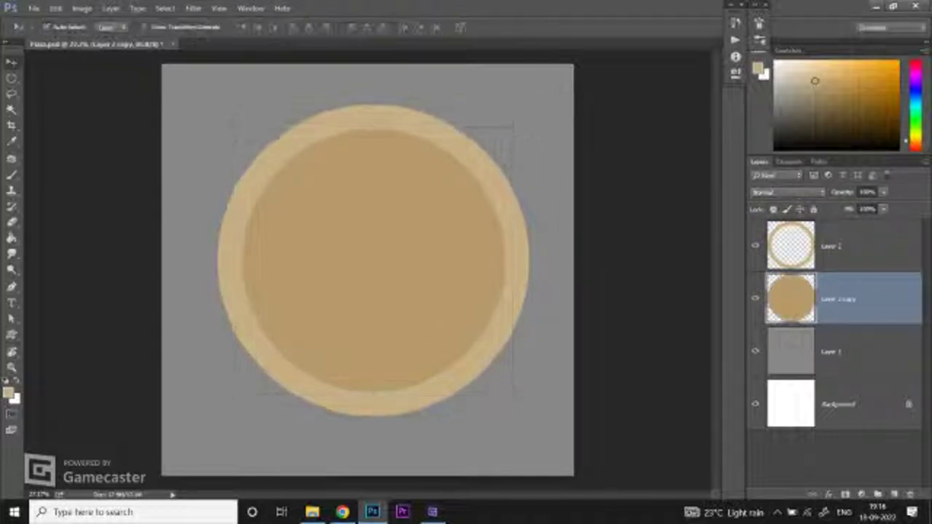
{"action": "key", "text": "ctrl+plus"}
{"action": "key", "text": "ctrl+plus"}
{"action": "key", "text": "ctrl+plus"}
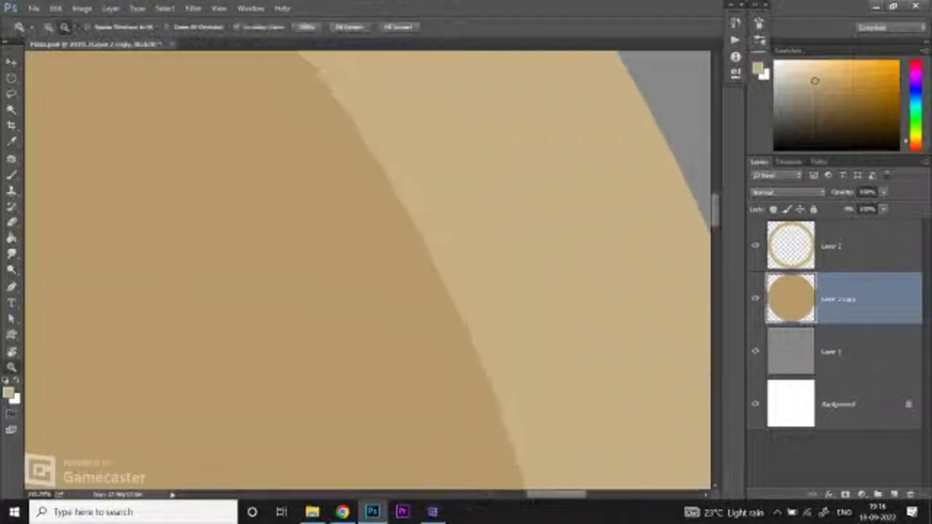
{"action": "key", "text": "ctrl+minus"}
{"action": "key", "text": "ctrl+minus"}
{"action": "key", "text": "ctrl+minus"}
{"action": "key", "text": "ctrl+minus"}
{"action": "key", "text": "ctrl+plus"}
{"action": "key", "text": "ctrl+plus"}
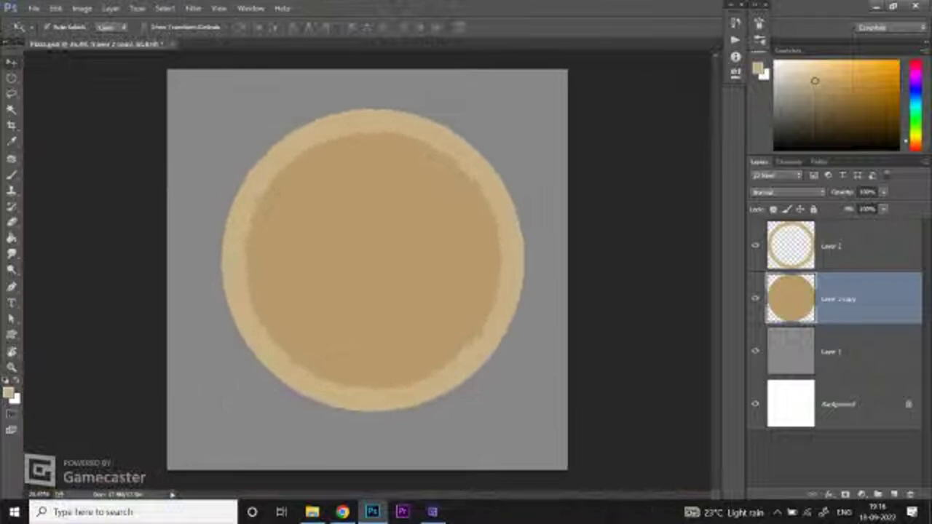
Step: Check the YouTube Studio dashboard, Gamecaster and Lighthall class page, then return to the pizza document
{"action": "key", "text": "alt+Tab"}
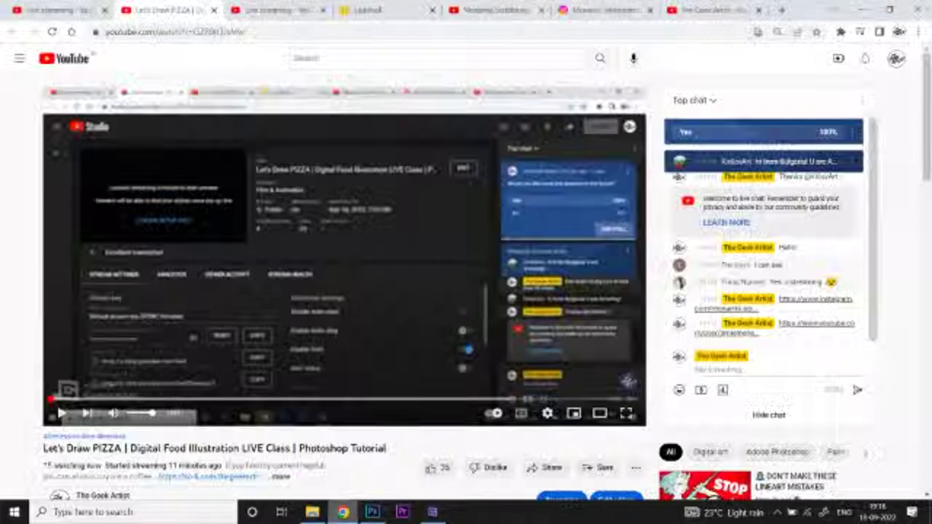
{"action": "key", "text": "ctrl+Tab"}
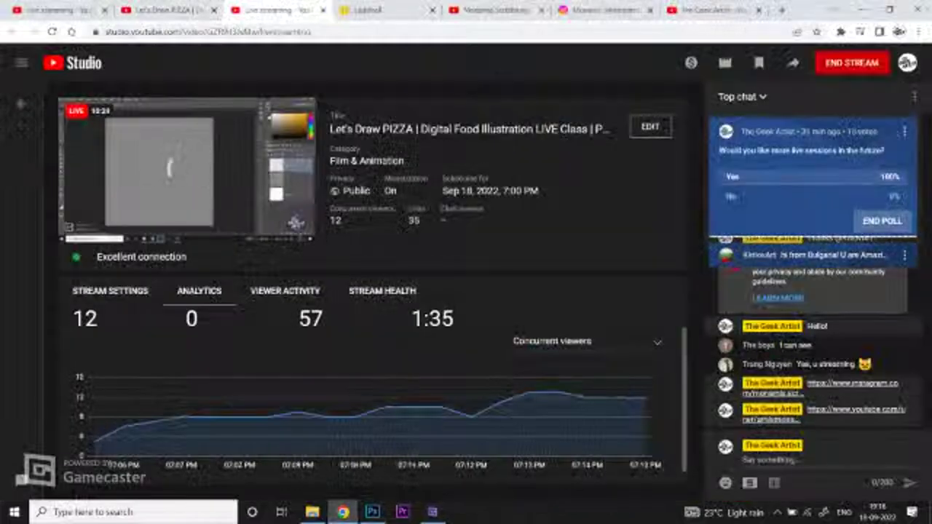
{"action": "key", "text": "alt+Tab"}
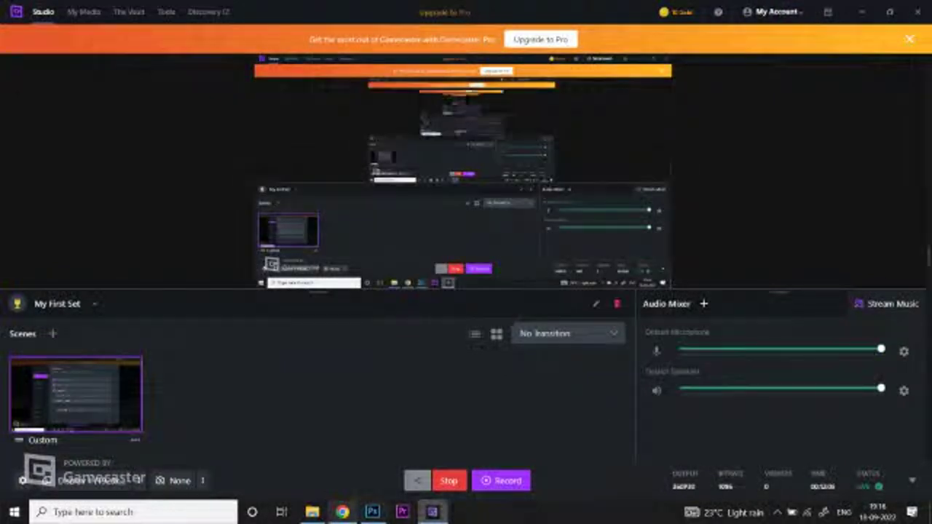
{"action": "key", "text": "alt+Tab"}
{"action": "key", "text": "ctrl+Tab"}
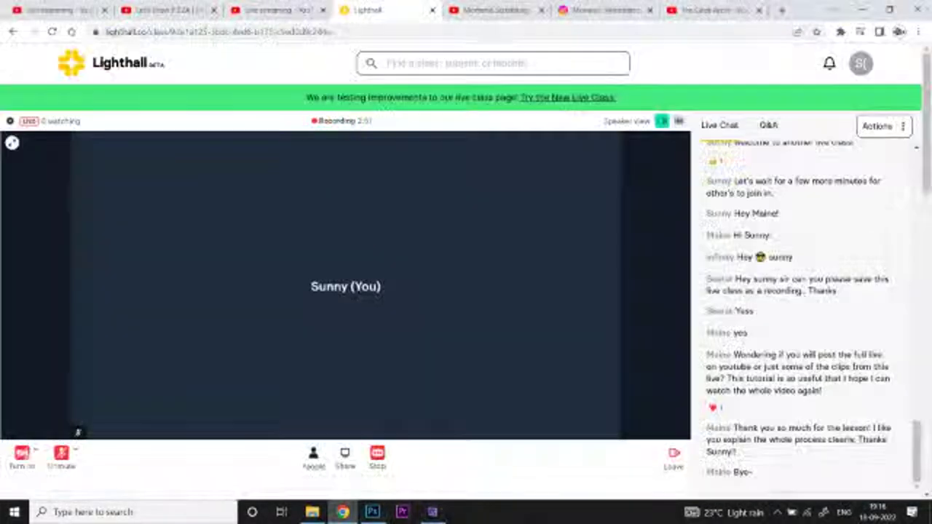
{"action": "key", "text": "ctrl+shift+Tab"}
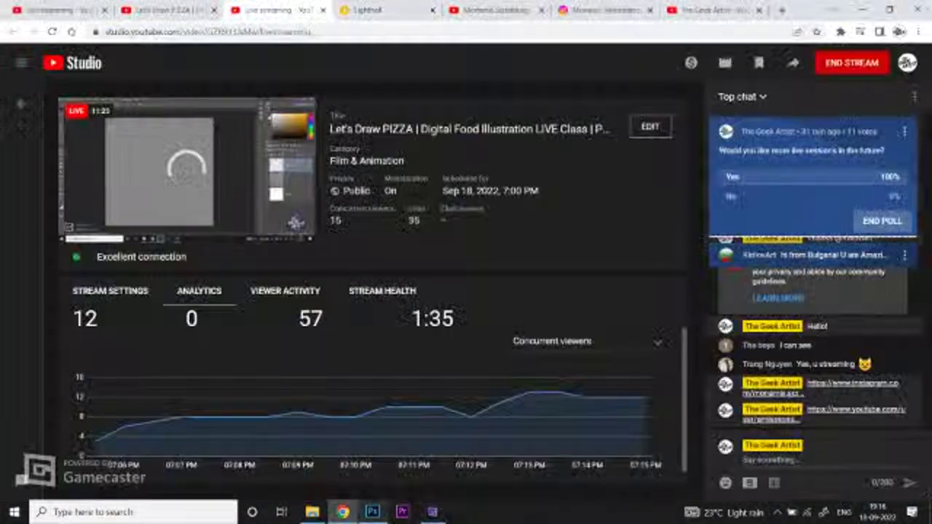
{"action": "key", "text": "alt+Tab"}
Step: Zoom in on the pizza, make the ring layer active, and select a 60 px brush
{"action": "key", "text": "z"}
{"action": "key", "text": "ctrl+0"}
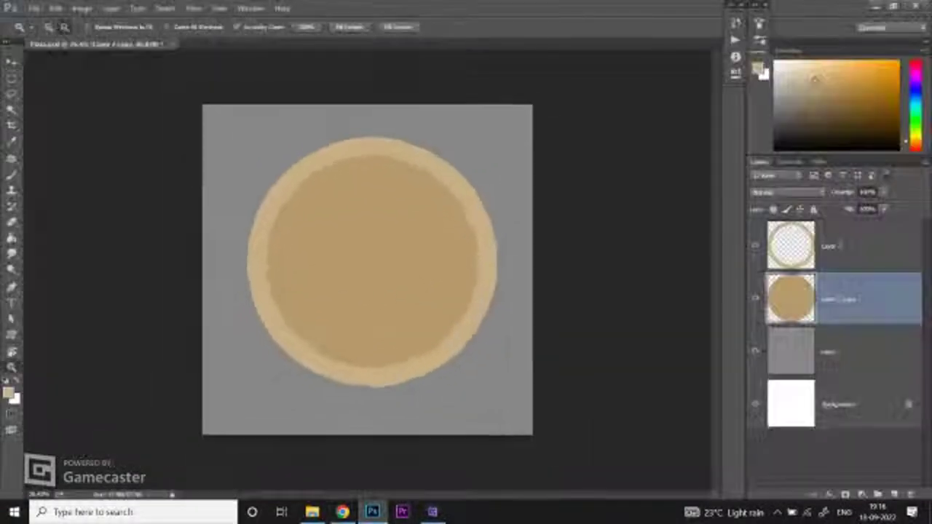
{"action": "key", "text": "ctrl+plus"}
{"action": "key", "text": "v"}
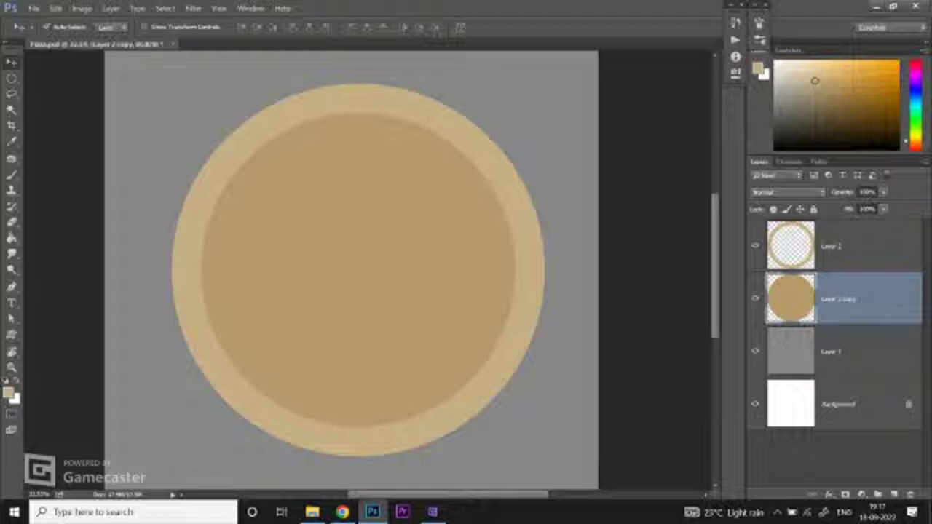
{"action": "left_click", "coordinate": [859, 246]}
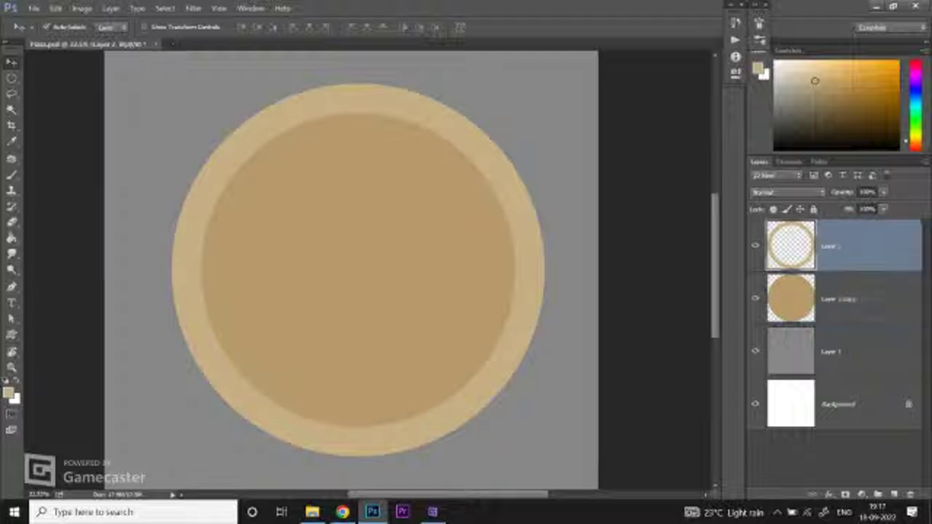
{"action": "key", "text": "b"}
{"action": "left_click", "coordinate": [62, 27]}
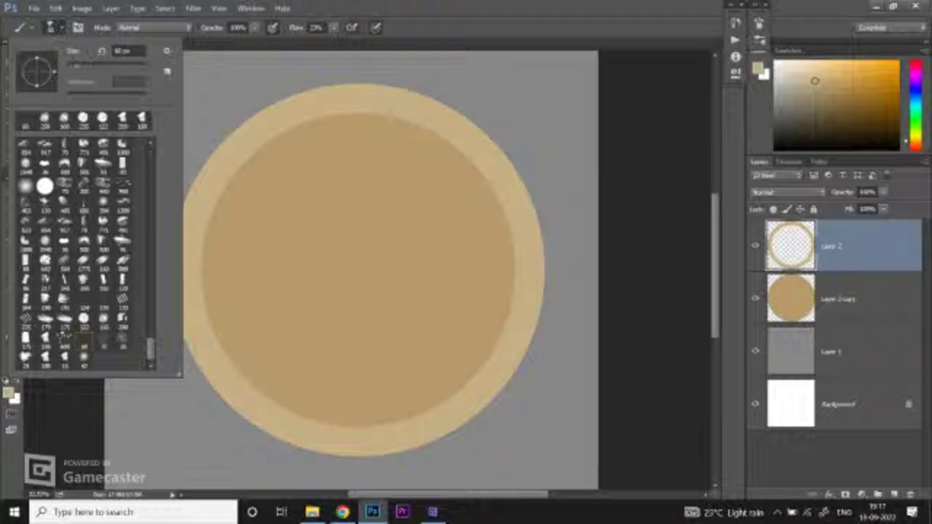
Step: Zoom in on the ring and set the brush Flow to 100%
{"action": "key", "text": "Return"}
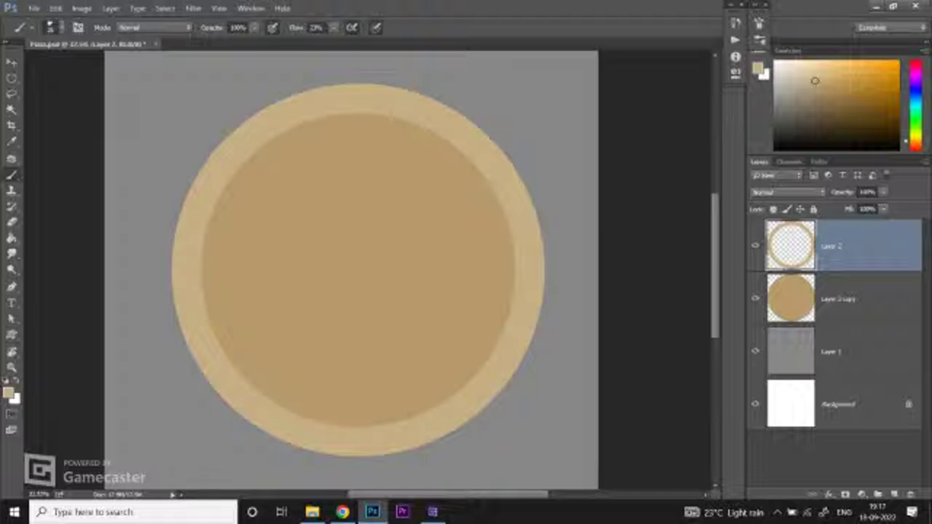
{"action": "scroll", "coordinate": [357, 269], "scroll_direction": "down", "scroll_amount": 2}
{"action": "scroll", "coordinate": [356, 270], "scroll_direction": "up", "scroll_amount": 3}
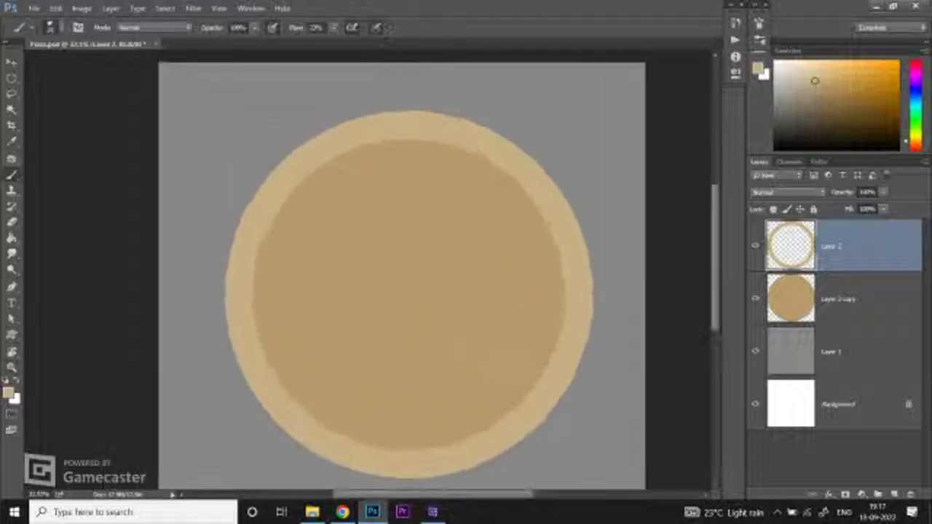
{"action": "scroll", "coordinate": [269, 171], "scroll_direction": "up", "scroll_amount": 3}
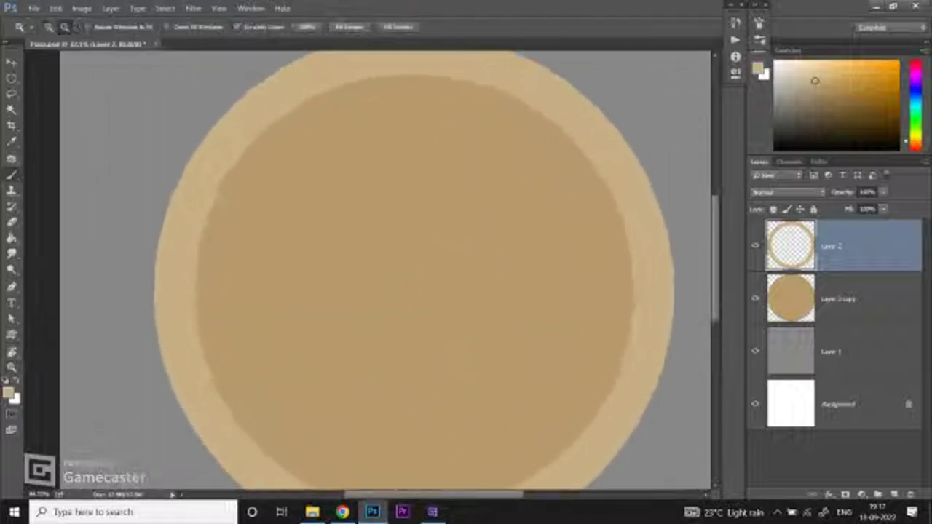
{"action": "scroll", "coordinate": [218, 292], "scroll_direction": "up", "scroll_amount": 2}
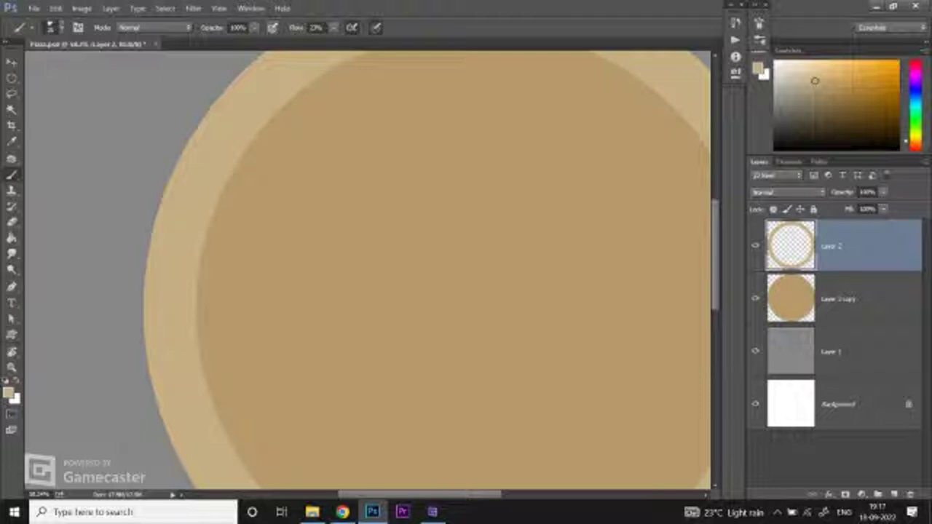
{"action": "scroll", "coordinate": [218, 291], "scroll_direction": "up", "scroll_amount": 1}
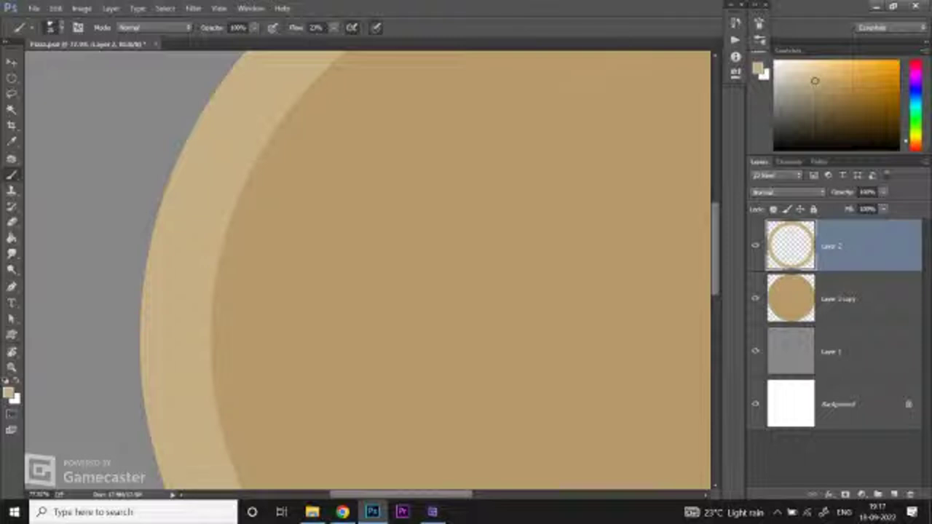
{"action": "scroll", "coordinate": [268, 227], "scroll_direction": "down", "scroll_amount": 3}
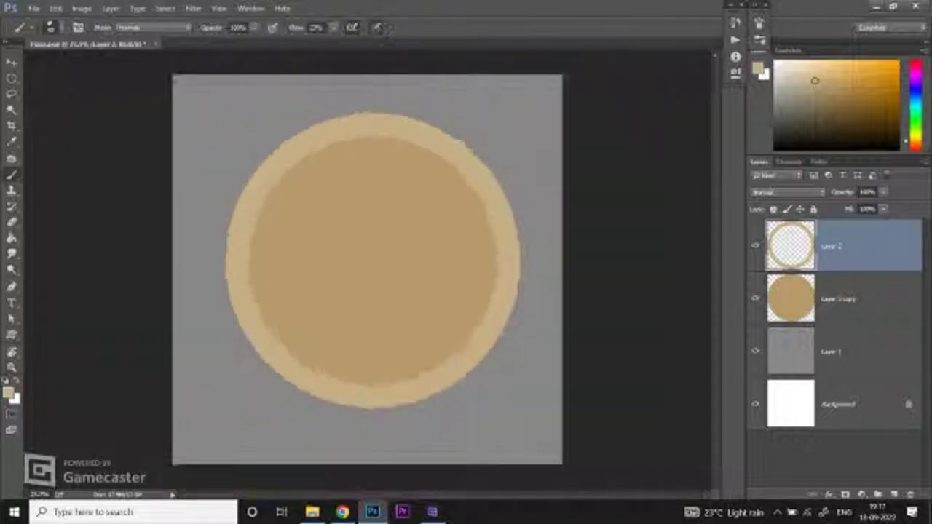
{"action": "key", "text": "z"}
{"action": "scroll", "coordinate": [258, 175], "scroll_direction": "up", "scroll_amount": 3}
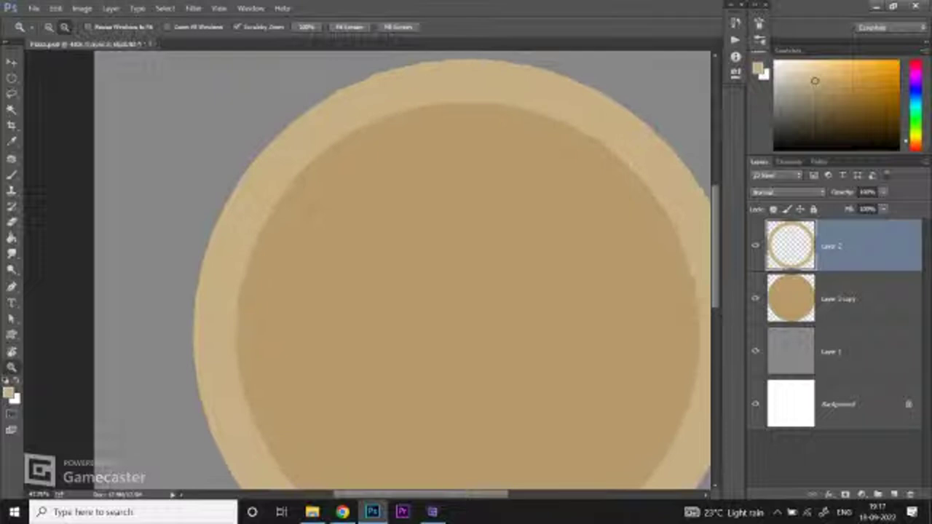
{"action": "scroll", "coordinate": [258, 175], "scroll_direction": "up", "scroll_amount": 2}
{"action": "key", "text": "b"}
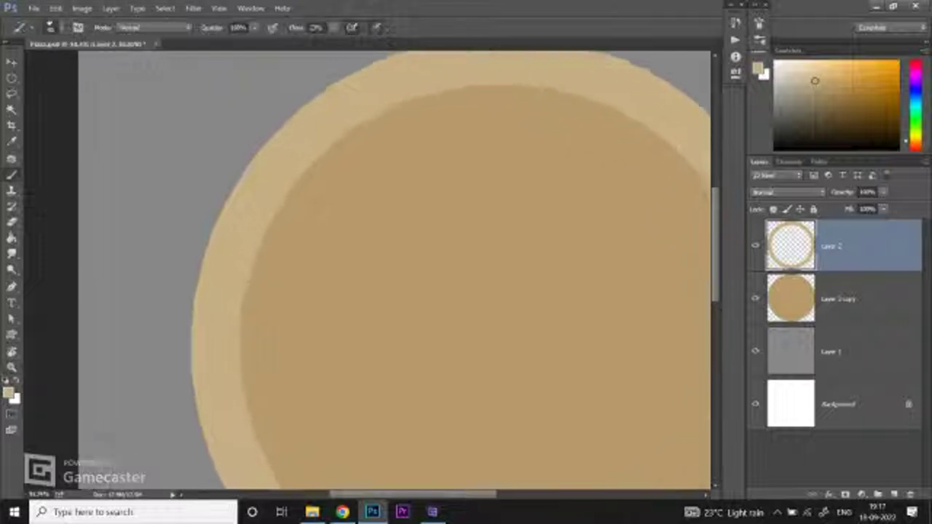
{"action": "left_click", "coordinate": [333, 28]}
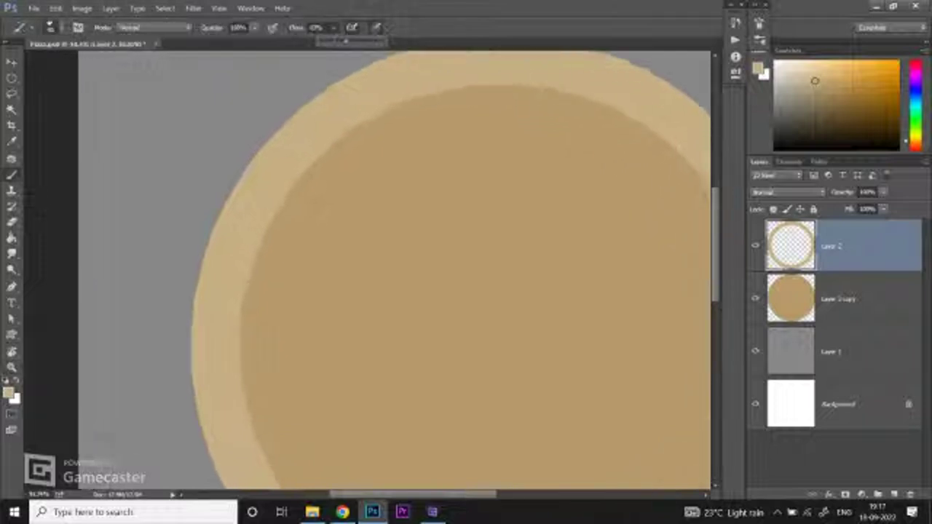
{"action": "left_click_drag", "start_coordinate": [332, 42], "coordinate": [380, 41]}
{"action": "scroll", "coordinate": [218, 291], "scroll_direction": "up", "scroll_amount": 1}
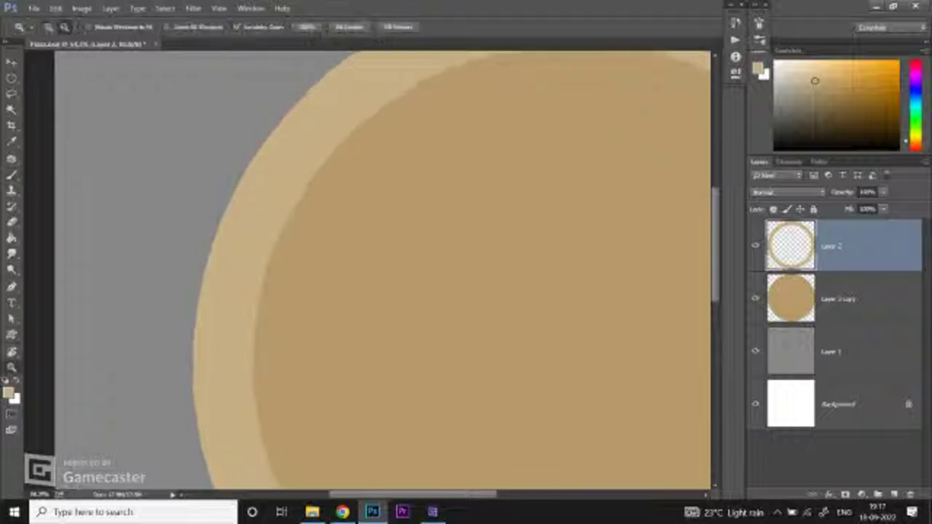
{"action": "scroll", "coordinate": [219, 292], "scroll_direction": "up", "scroll_amount": 1}
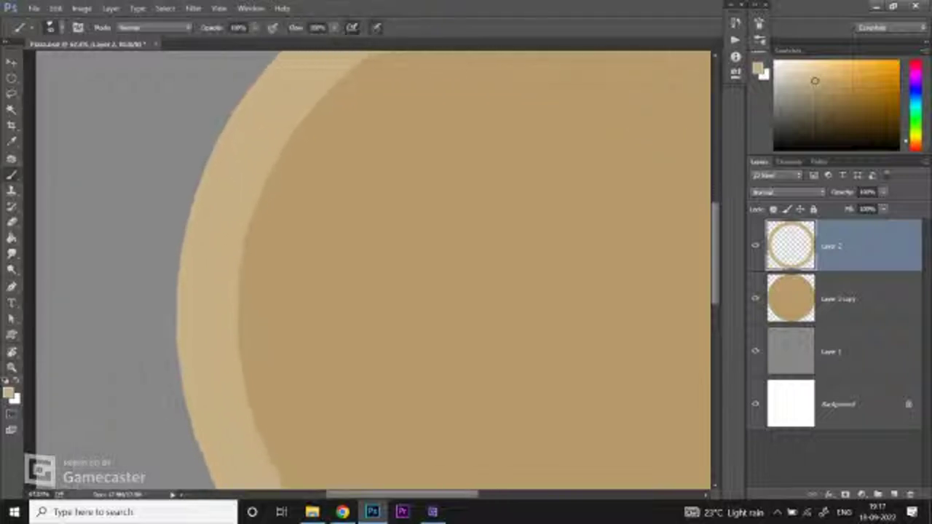
Step: Paint light tan strokes along the ring's outer left and lower-left edges
{"action": "mouse_move", "coordinate": [205, 165]}
{"action": "left_mouse_down"}
{"action": "mouse_move", "coordinate": [181, 245]}
{"action": "mouse_move", "coordinate": [183, 398]}
{"action": "left_mouse_up"}
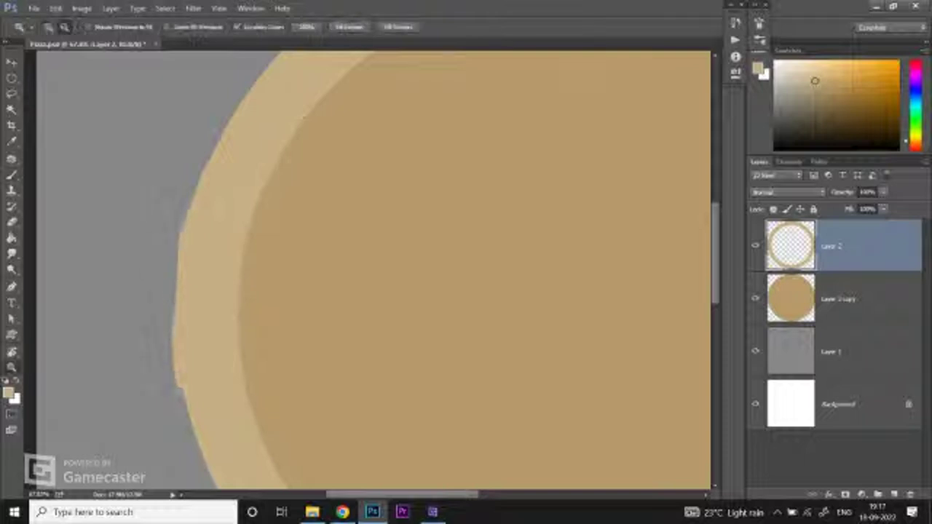
{"action": "scroll", "coordinate": [184, 397], "scroll_direction": "down", "scroll_amount": 2}
{"action": "scroll", "coordinate": [189, 399], "scroll_direction": "down", "scroll_amount": 2}
{"action": "scroll", "coordinate": [189, 399], "scroll_direction": "up", "scroll_amount": 2}
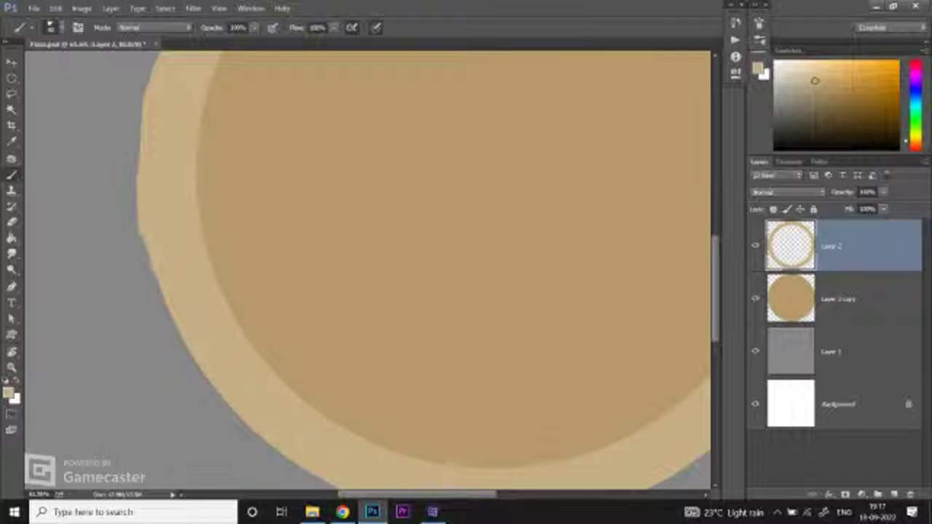
{"action": "mouse_move", "coordinate": [154, 271]}
{"action": "left_mouse_down"}
{"action": "mouse_move", "coordinate": [171, 345]}
{"action": "mouse_move", "coordinate": [253, 435]}
{"action": "left_mouse_up"}
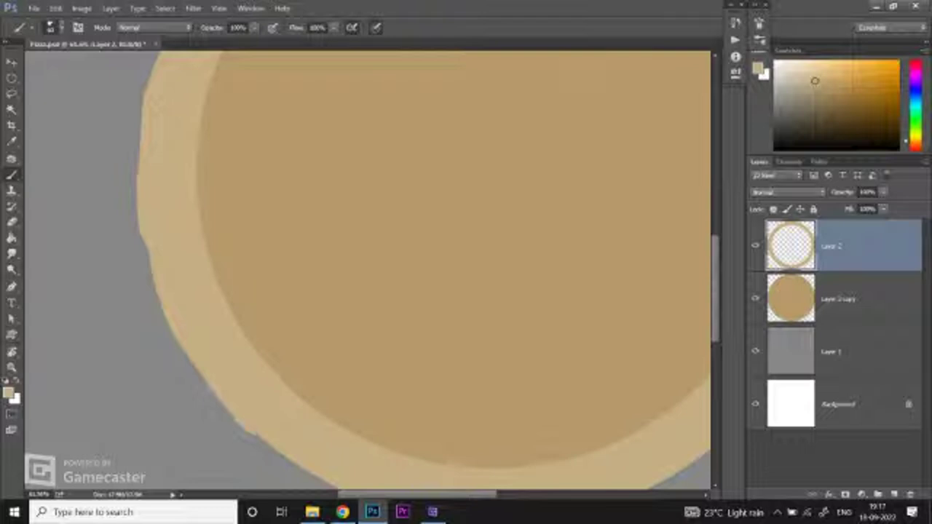
{"action": "scroll", "coordinate": [364, 270], "scroll_direction": "down", "scroll_amount": 3}
{"action": "scroll", "coordinate": [364, 270], "scroll_direction": "up", "scroll_amount": 2}
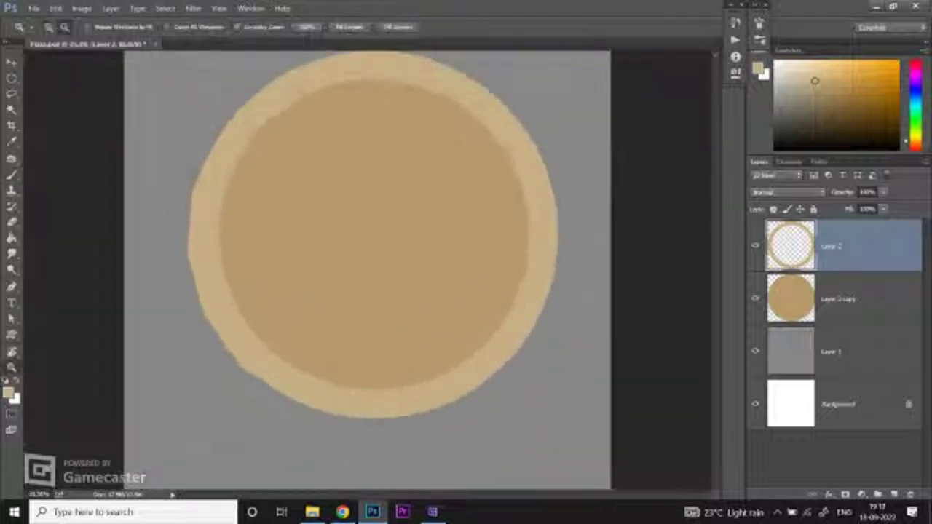
{"action": "scroll", "coordinate": [364, 270], "scroll_direction": "up", "scroll_amount": 2}
Step: Paint rough tan strokes along the ring's bottom and right outer edges
{"action": "key", "text": "b"}
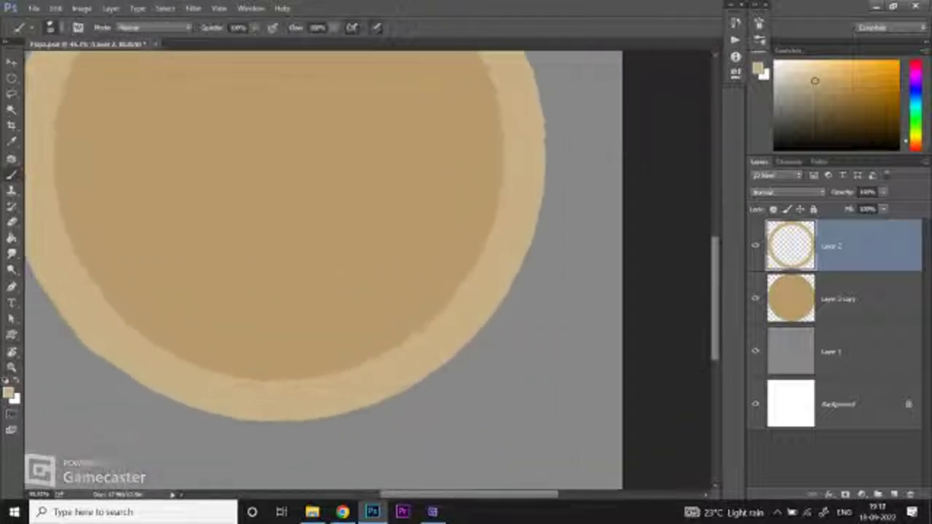
{"action": "mouse_move", "coordinate": [97, 355]}
{"action": "left_mouse_down"}
{"action": "mouse_move", "coordinate": [161, 400]}
{"action": "mouse_move", "coordinate": [250, 421]}
{"action": "left_mouse_up"}
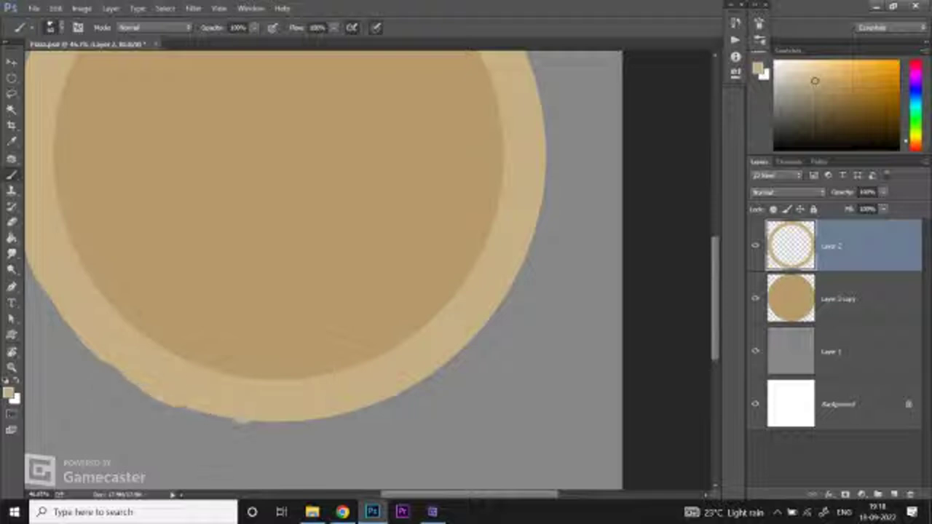
{"action": "mouse_move", "coordinate": [283, 422]}
{"action": "left_mouse_down"}
{"action": "mouse_move", "coordinate": [393, 400]}
{"action": "mouse_move", "coordinate": [421, 382]}
{"action": "mouse_move", "coordinate": [368, 441]}
{"action": "left_mouse_up"}
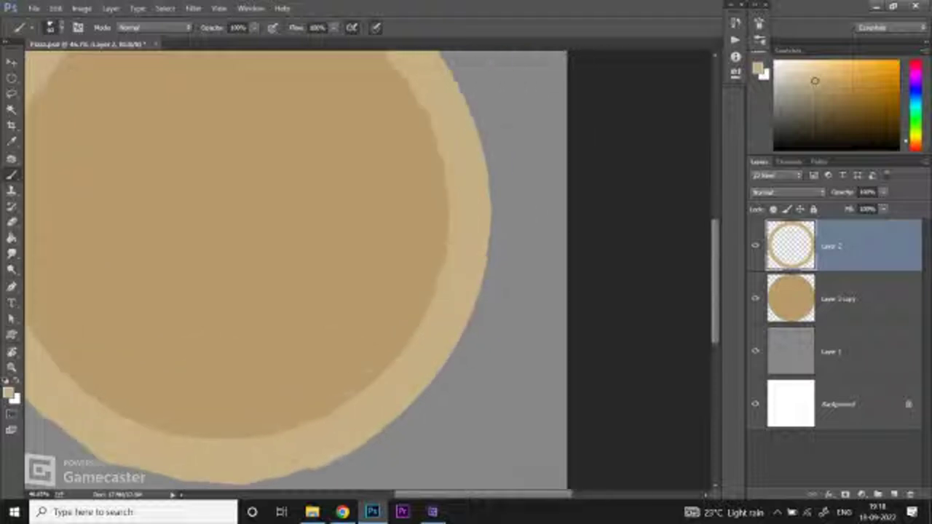
{"action": "mouse_move", "coordinate": [489, 218]}
{"action": "left_mouse_down"}
{"action": "mouse_move", "coordinate": [477, 306]}
{"action": "mouse_move", "coordinate": [429, 389]}
{"action": "mouse_move", "coordinate": [472, 346]}
{"action": "left_mouse_up"}
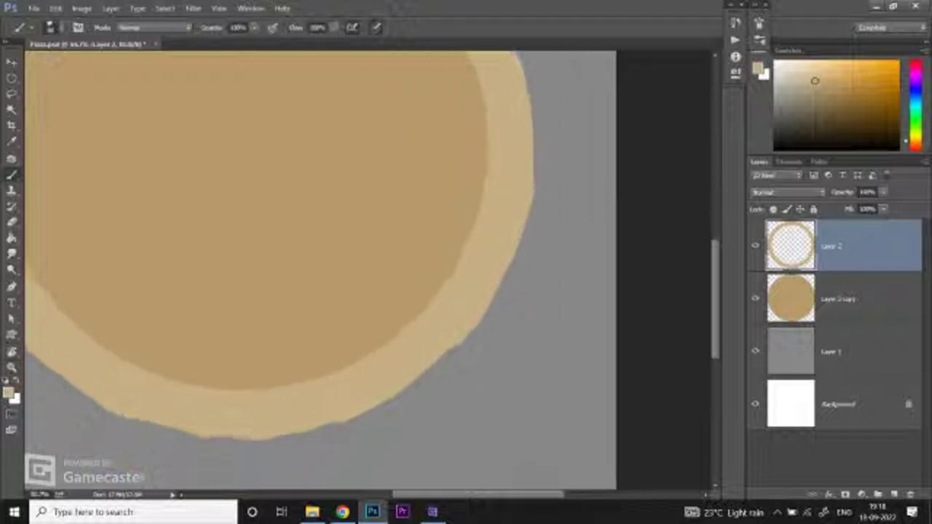
{"action": "key", "text": "space"}
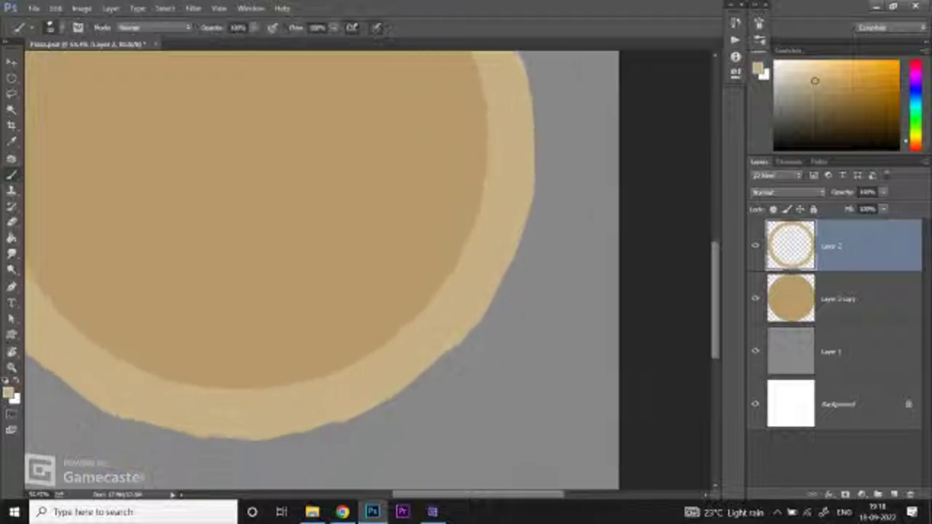
{"action": "left_click_drag", "start_coordinate": [427, 375], "coordinate": [397, 397]}
Step: Paint tan strokes smoothing the ring's left, top and upper-right outer edges
{"action": "key", "text": "ctrl+0"}
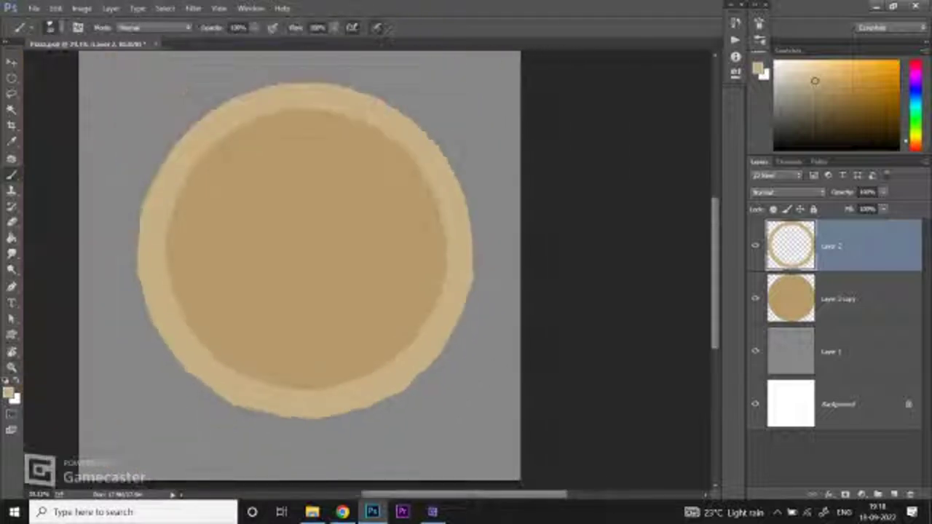
{"action": "key", "text": "z"}
{"action": "key", "text": "ctrl+plus"}
{"action": "scroll", "coordinate": [368, 270], "scroll_direction": "up", "scroll_amount": 2}
{"action": "key", "text": "b"}
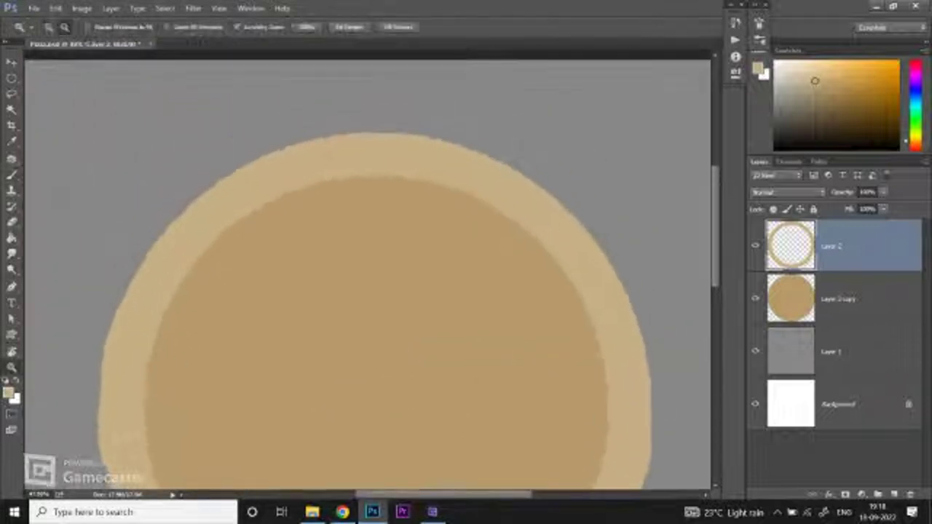
{"action": "scroll", "coordinate": [367, 270], "scroll_direction": "down", "scroll_amount": 1}
{"action": "left_click_drag", "start_coordinate": [109, 317], "coordinate": [200, 193]}
{"action": "mouse_move", "coordinate": [240, 164]}
{"action": "left_mouse_down"}
{"action": "mouse_move", "coordinate": [327, 125]}
{"action": "mouse_move", "coordinate": [389, 113]}
{"action": "mouse_move", "coordinate": [480, 120]}
{"action": "left_mouse_up"}
{"action": "scroll", "coordinate": [367, 269], "scroll_direction": "right", "scroll_amount": 5}
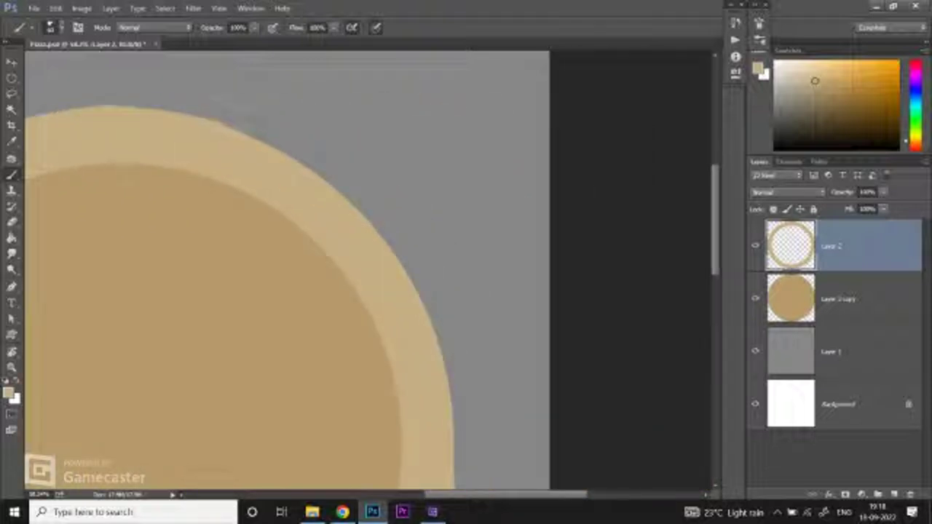
{"action": "mouse_move", "coordinate": [236, 131]}
{"action": "left_mouse_down"}
{"action": "mouse_move", "coordinate": [262, 135]}
{"action": "mouse_move", "coordinate": [367, 198]}
{"action": "mouse_move", "coordinate": [407, 244]}
{"action": "mouse_move", "coordinate": [444, 404]}
{"action": "left_mouse_up"}
Step: Smooth the ring's upper and right outer edges and fill small gaps on the left edge
{"action": "key", "text": "ctrl+0"}
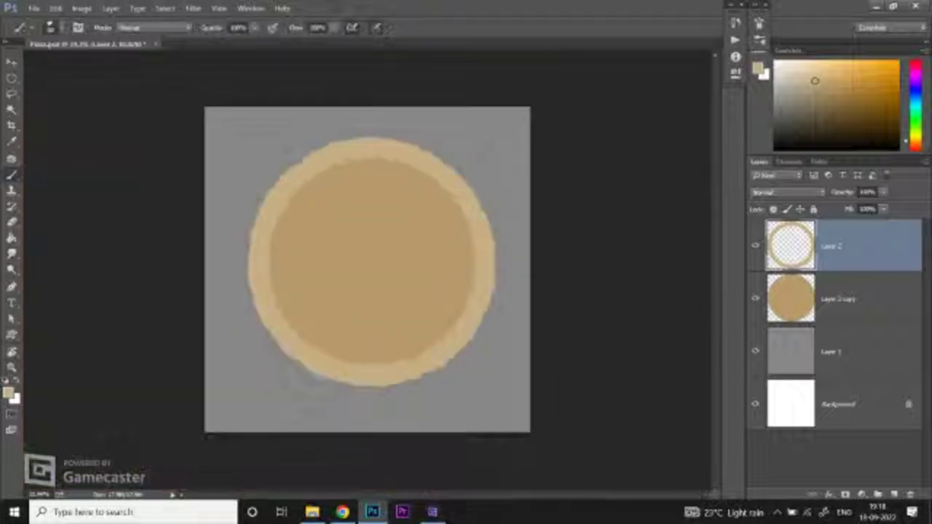
{"action": "key", "text": "ctrl+plus"}
{"action": "key", "text": "b"}
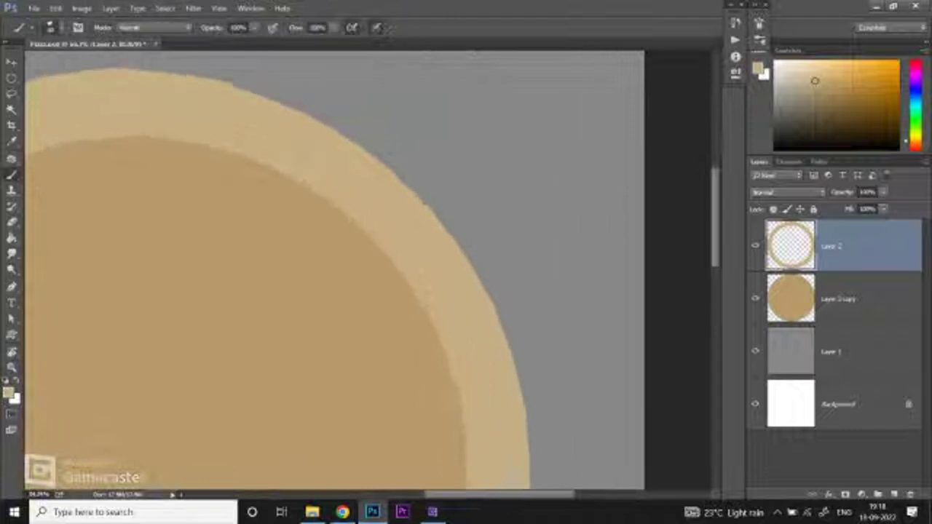
{"action": "left_click_drag", "start_coordinate": [224, 81], "coordinate": [318, 120]}
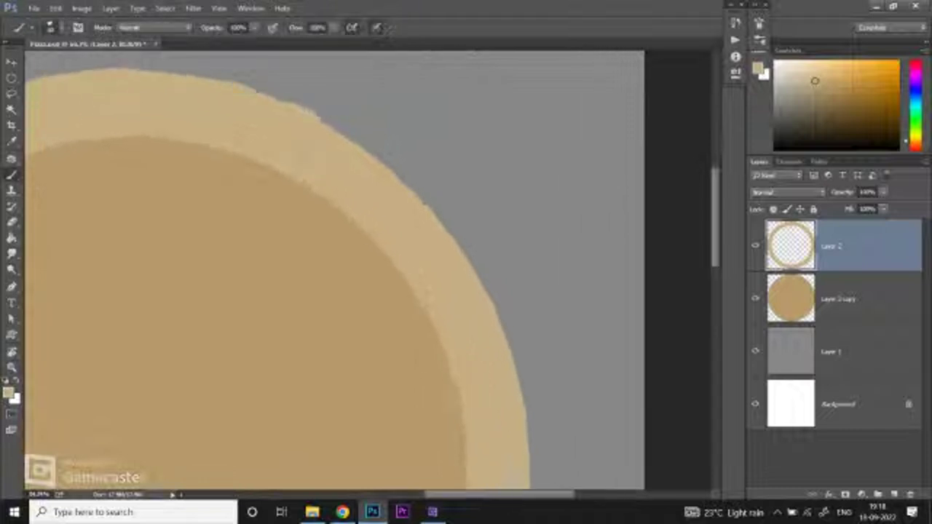
{"action": "mouse_move", "coordinate": [379, 156]}
{"action": "left_mouse_down"}
{"action": "mouse_move", "coordinate": [441, 222]}
{"action": "mouse_move", "coordinate": [280, 129]}
{"action": "mouse_move", "coordinate": [325, 199]}
{"action": "mouse_move", "coordinate": [355, 275]}
{"action": "mouse_move", "coordinate": [360, 152]}
{"action": "left_mouse_up"}
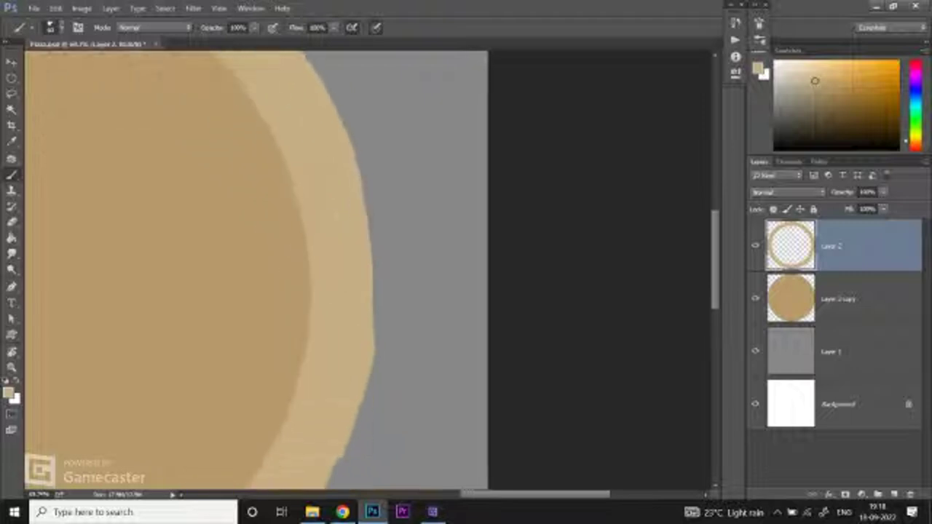
{"action": "left_click_drag", "start_coordinate": [359, 186], "coordinate": [378, 318]}
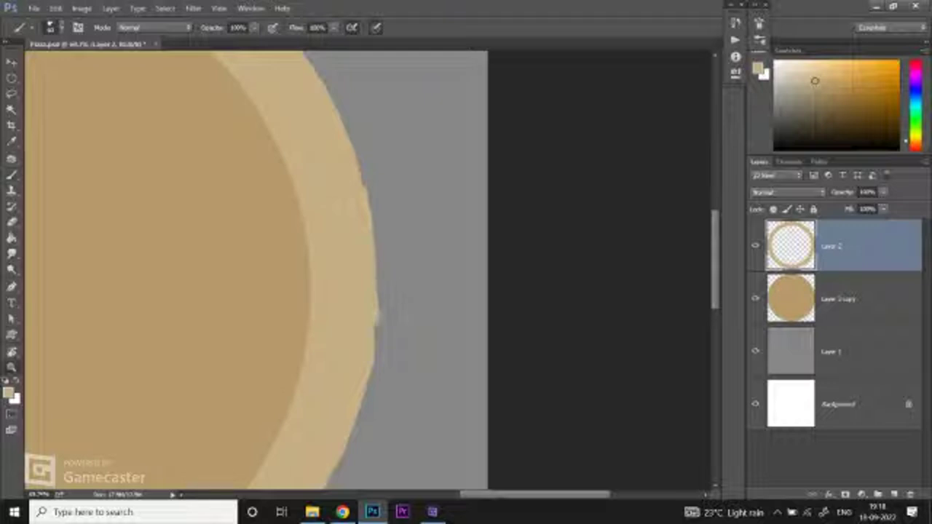
{"action": "key", "text": "ctrl+minus"}
{"action": "key", "text": "ctrl+minus"}
{"action": "key", "text": "ctrl+minus"}
{"action": "key", "text": "ctrl+plus"}
{"action": "key", "text": "ctrl+plus"}
{"action": "key", "text": "ctrl+plus"}
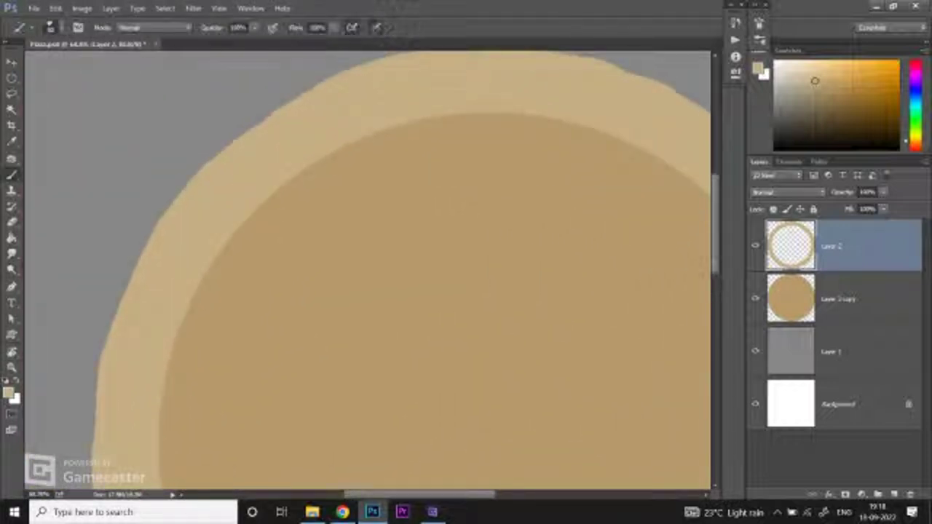
{"action": "left_click_drag", "start_coordinate": [152, 226], "coordinate": [130, 290]}
{"action": "key", "text": "ctrl+minus"}
{"action": "key", "text": "ctrl+minus"}
{"action": "key", "text": "ctrl+minus"}
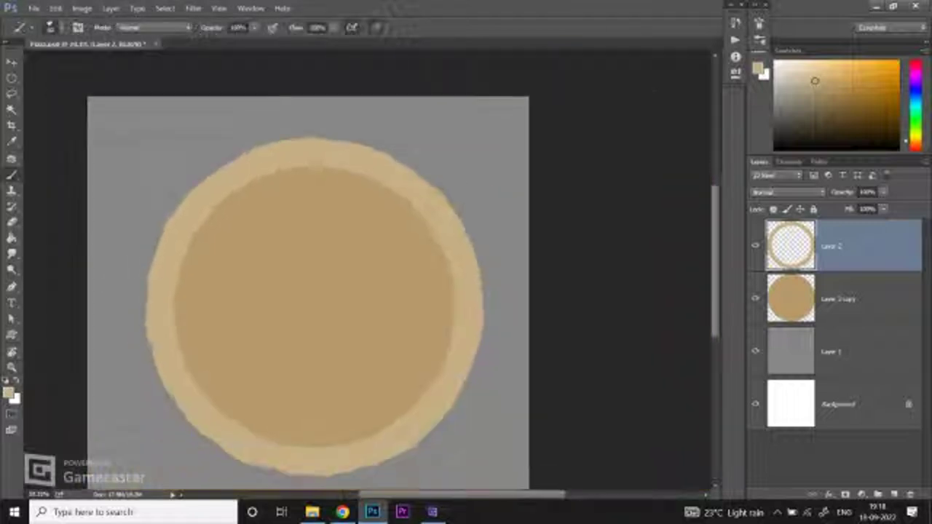
Step: Zoom in closer and thicken the ring's inner edge on the lower left
{"action": "key", "text": "ctrl+plus"}
{"action": "key", "text": "ctrl+plus"}
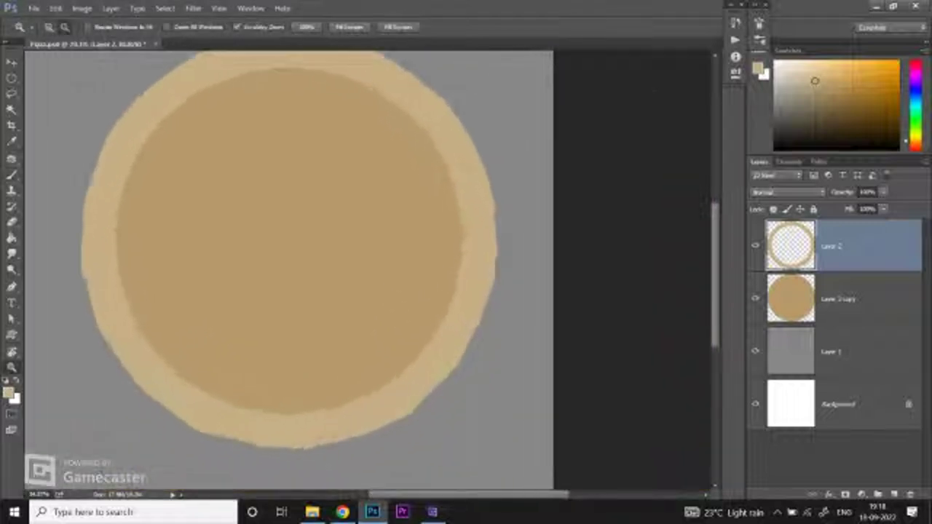
{"action": "key", "text": "ctrl+plus"}
{"action": "key", "text": "ctrl+plus"}
{"action": "key", "text": "b"}
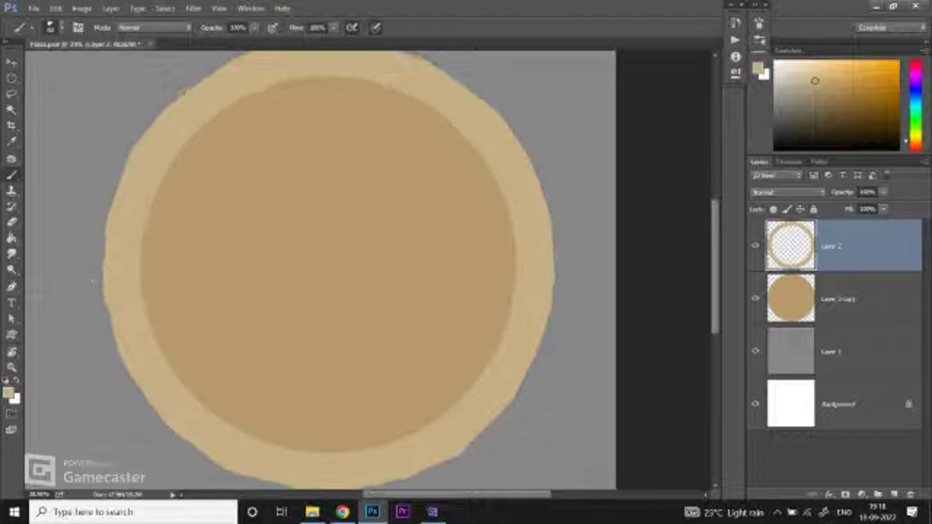
{"action": "scroll", "coordinate": [321, 269], "scroll_direction": "down", "scroll_amount": 2}
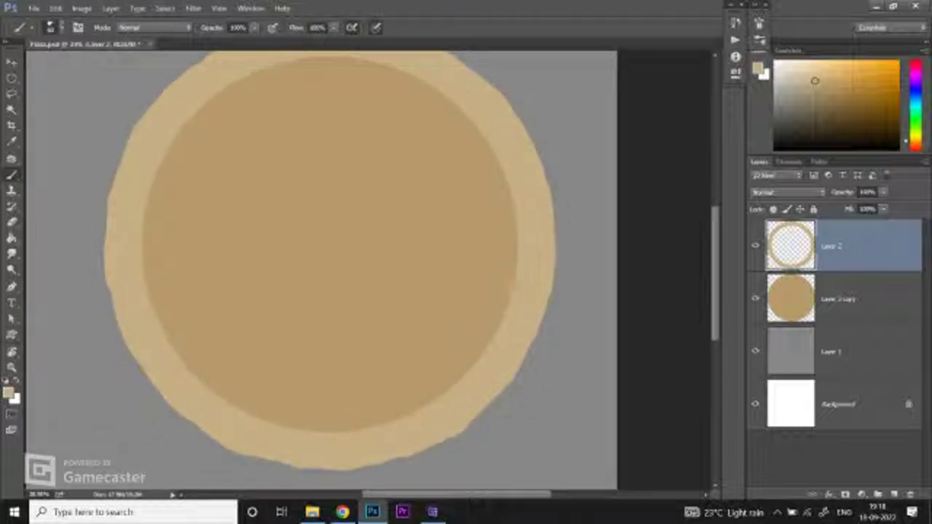
{"action": "key", "text": "ctrl+plus"}
{"action": "key", "text": "ctrl+plus"}
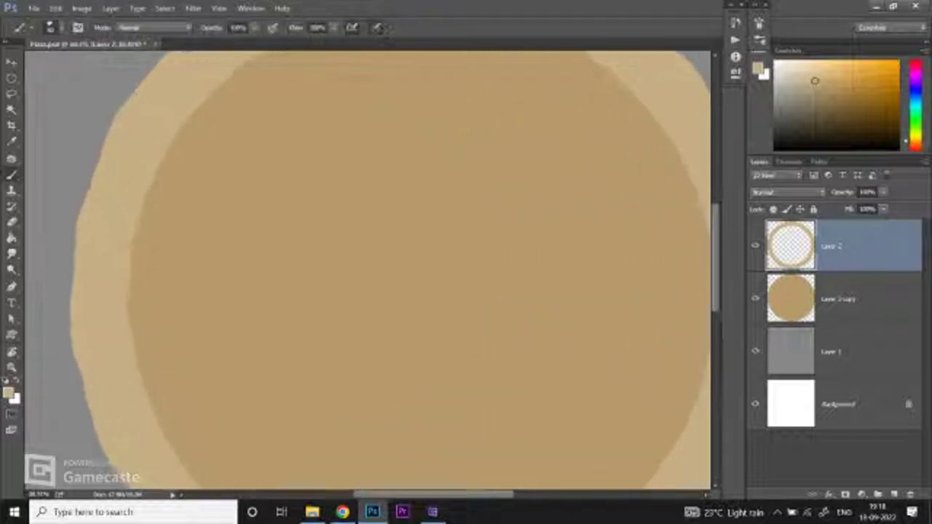
{"action": "key", "text": "b"}
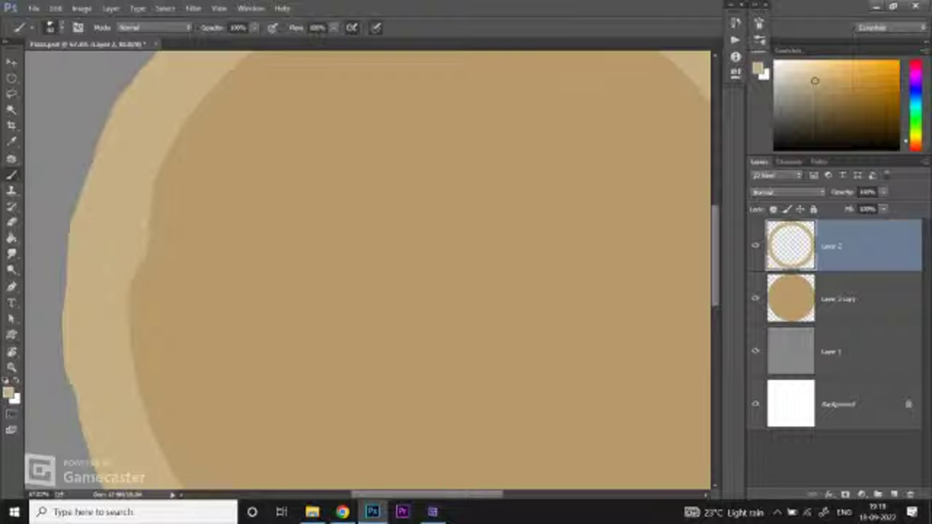
{"action": "scroll", "coordinate": [367, 269], "scroll_direction": "down", "scroll_amount": 1}
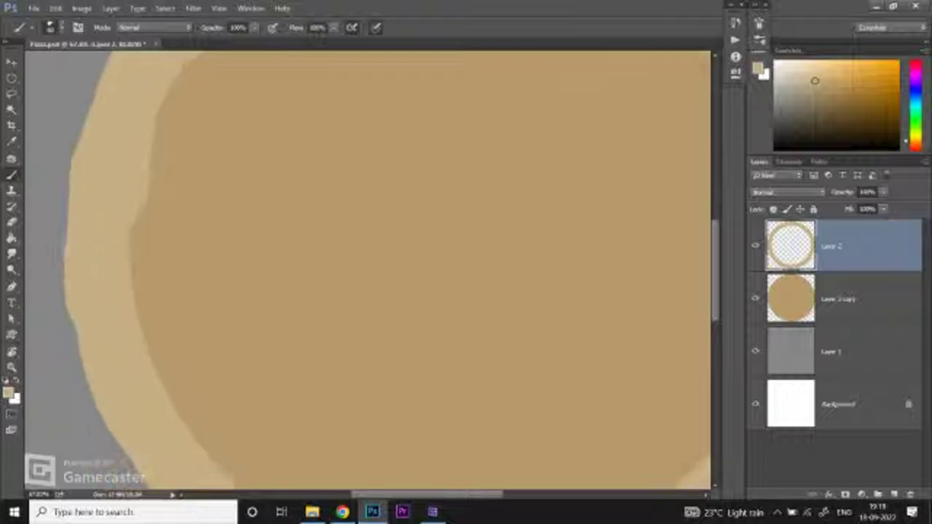
{"action": "scroll", "coordinate": [367, 269], "scroll_direction": "down", "scroll_amount": 1}
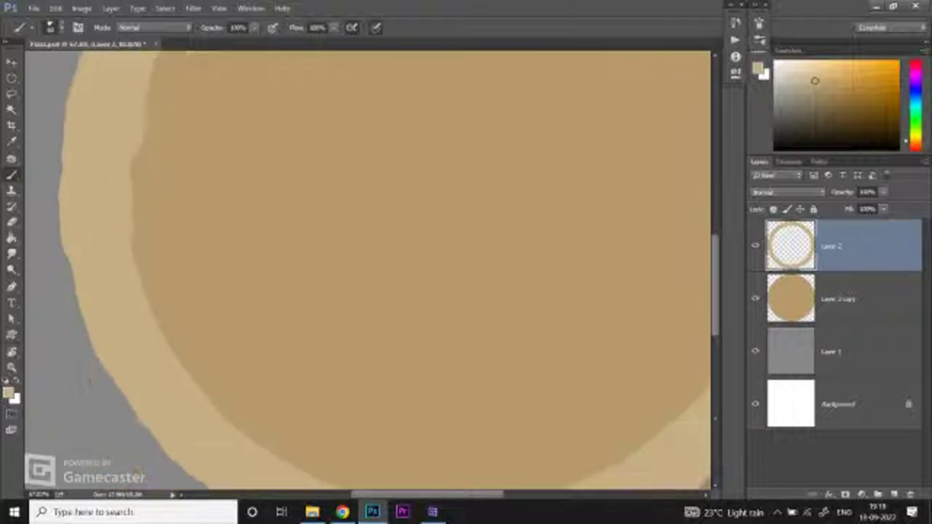
{"action": "left_click_drag", "start_coordinate": [144, 284], "coordinate": [182, 368]}
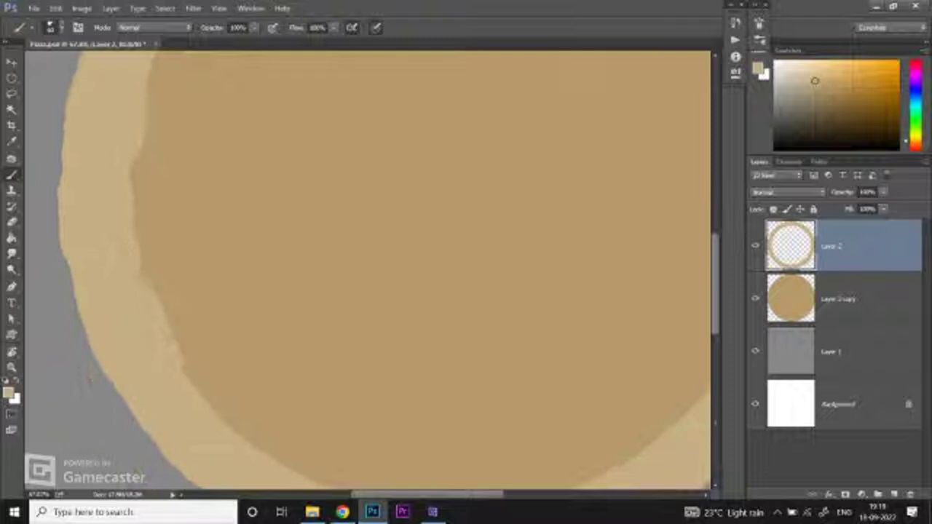
{"action": "left_click_drag", "start_coordinate": [236, 429], "coordinate": [281, 460]}
Step: Extend the crust inward along the bottom, redoing one stroke, so it bulges into the disc
{"action": "scroll", "coordinate": [281, 461], "scroll_direction": "down", "scroll_amount": 1}
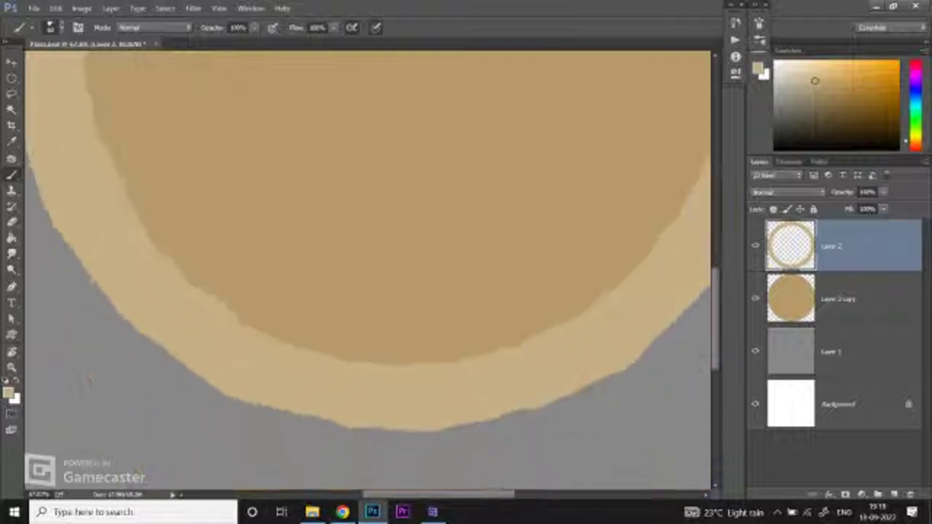
{"action": "mouse_move", "coordinate": [328, 358]}
{"action": "left_mouse_down"}
{"action": "mouse_move", "coordinate": [371, 350]}
{"action": "mouse_move", "coordinate": [428, 357]}
{"action": "left_mouse_up"}
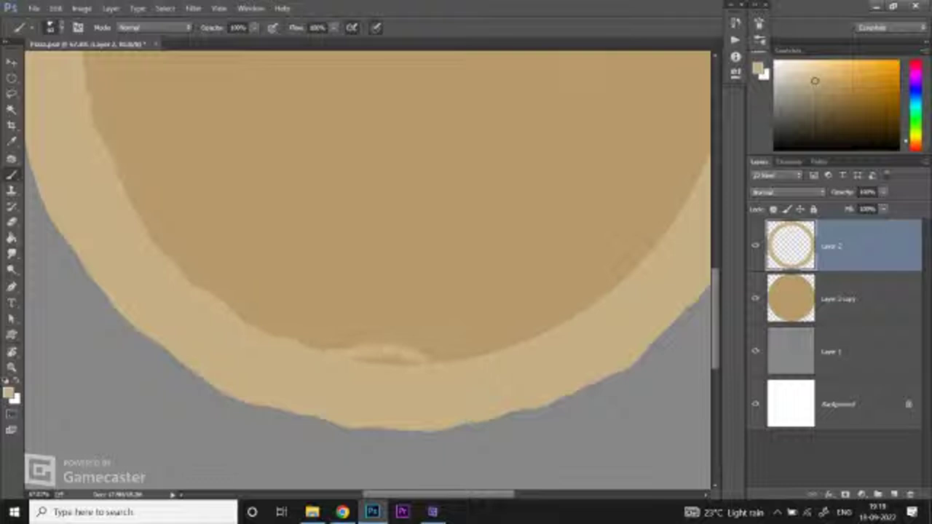
{"action": "left_click_drag", "start_coordinate": [296, 349], "coordinate": [383, 341]}
{"action": "key", "text": "ctrl+z"}
{"action": "mouse_move", "coordinate": [302, 348]}
{"action": "left_mouse_down"}
{"action": "mouse_move", "coordinate": [433, 336]}
{"action": "mouse_move", "coordinate": [466, 358]}
{"action": "left_mouse_up"}
{"action": "left_click_drag", "start_coordinate": [316, 336], "coordinate": [510, 342]}
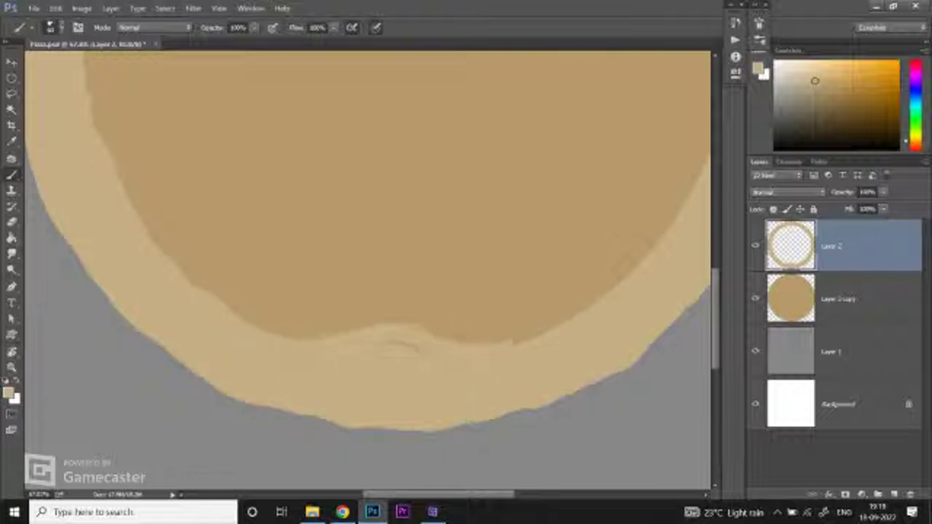
{"action": "scroll", "coordinate": [364, 269], "scroll_direction": "down", "scroll_amount": 3}
Step: Check the whole circle and thicken the ring's inner lower-right edge
{"action": "key", "text": "ctrl+0"}
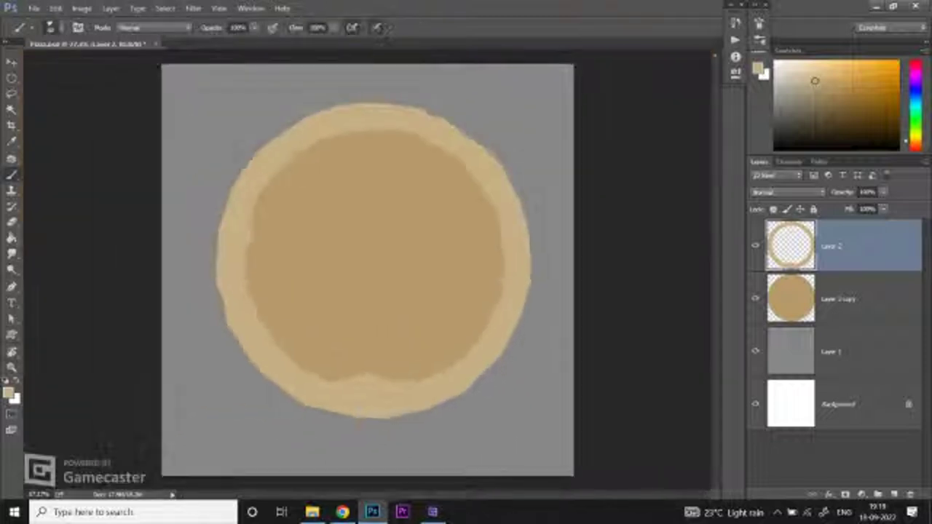
{"action": "scroll", "coordinate": [342, 247], "scroll_direction": "up", "scroll_amount": 2}
{"action": "scroll", "coordinate": [503, 335], "scroll_direction": "up", "scroll_amount": 2}
{"action": "key", "text": "b"}
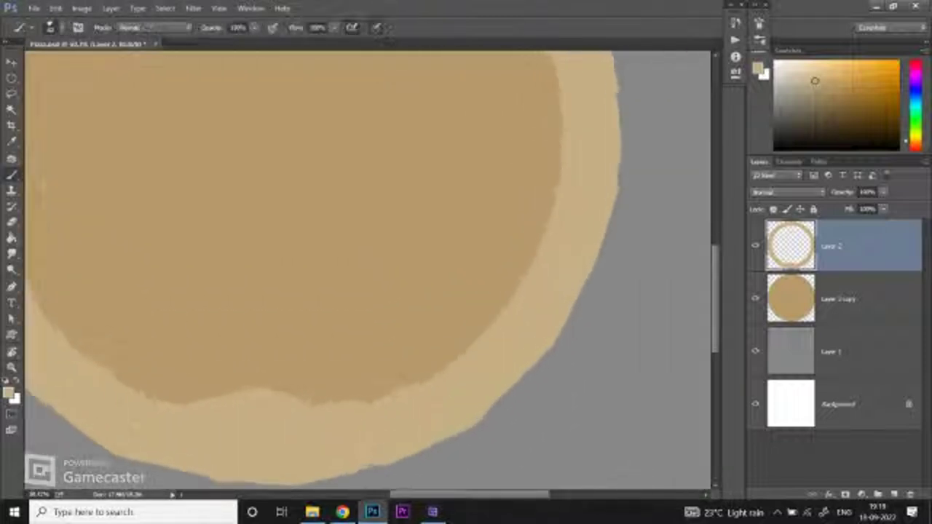
{"action": "mouse_move", "coordinate": [426, 379]}
{"action": "left_mouse_down"}
{"action": "mouse_move", "coordinate": [506, 305]}
{"action": "mouse_move", "coordinate": [549, 197]}
{"action": "left_mouse_up"}
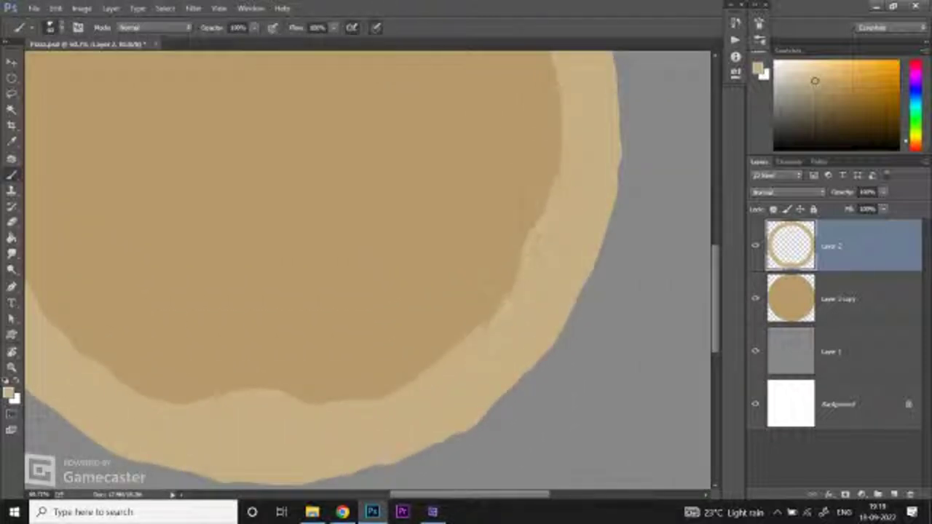
Step: Widen the ring's upper-left, upper and upper-right inner edges
{"action": "scroll", "coordinate": [350, 270], "scroll_direction": "up", "scroll_amount": 2}
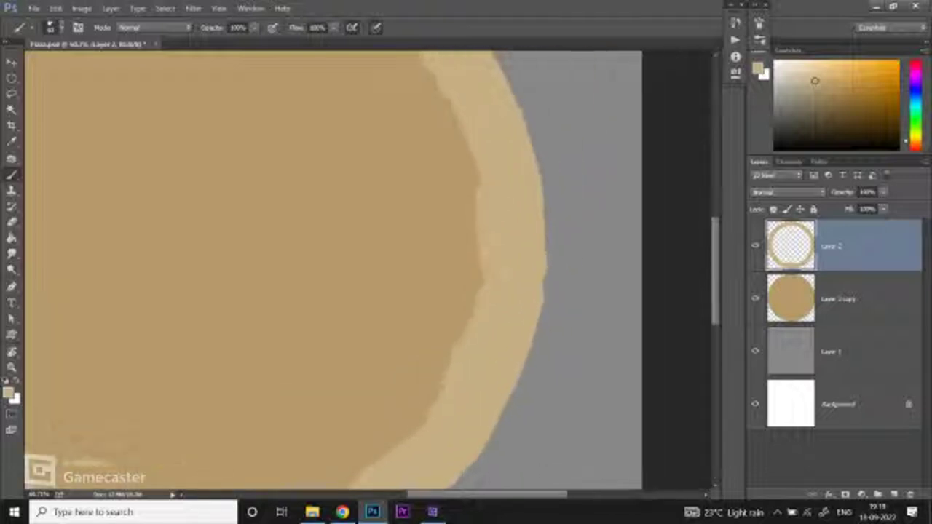
{"action": "key", "text": "z"}
{"action": "scroll", "coordinate": [364, 269], "scroll_direction": "down", "scroll_amount": 3}
{"action": "key", "text": "b"}
{"action": "key", "text": "z"}
{"action": "scroll", "coordinate": [379, 269], "scroll_direction": "up", "scroll_amount": 2}
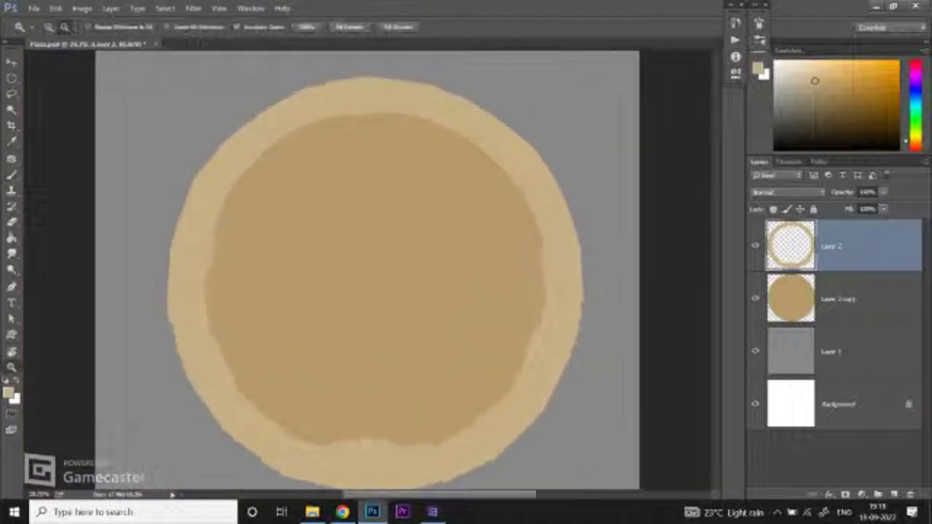
{"action": "key", "text": "b"}
{"action": "mouse_move", "coordinate": [281, 156]}
{"action": "left_mouse_down"}
{"action": "mouse_move", "coordinate": [346, 120]}
{"action": "mouse_move", "coordinate": [414, 116]}
{"action": "left_mouse_up"}
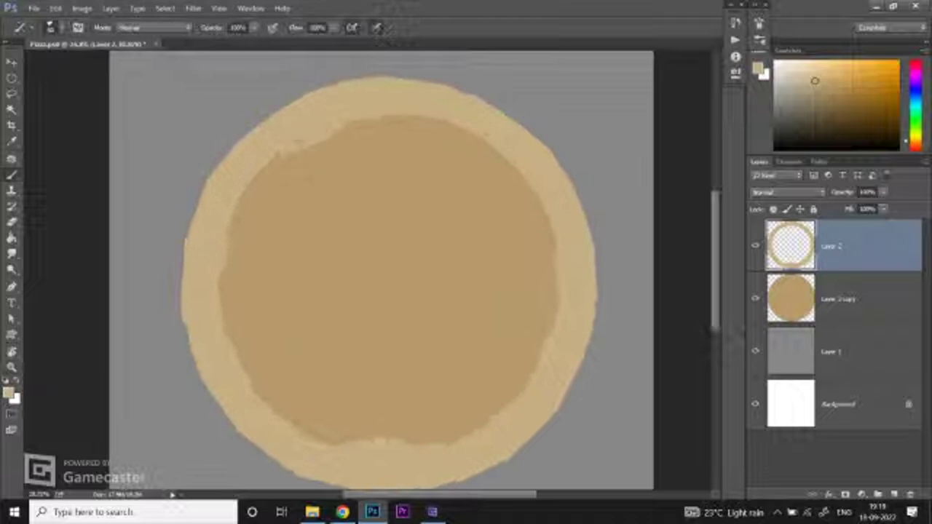
{"action": "left_click_drag", "start_coordinate": [408, 277], "coordinate": [308, 255]}
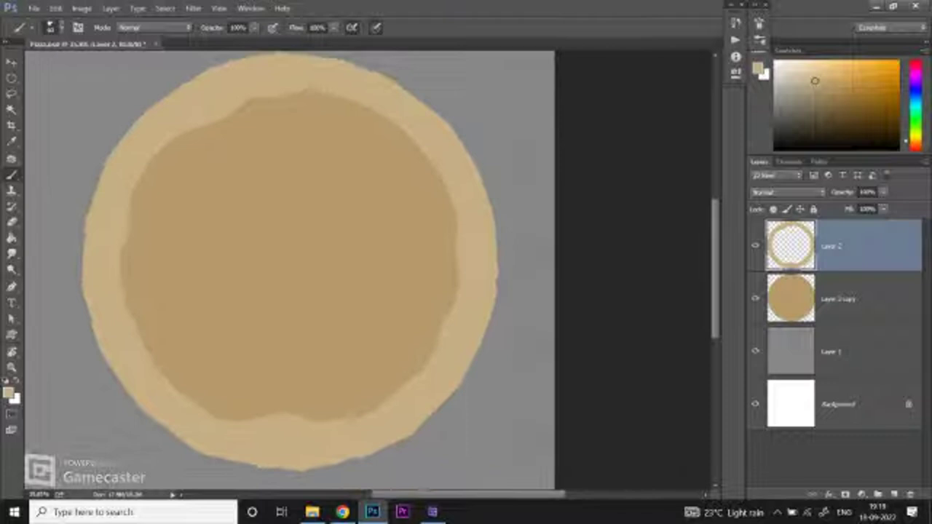
{"action": "left_click_drag", "start_coordinate": [393, 123], "coordinate": [418, 154]}
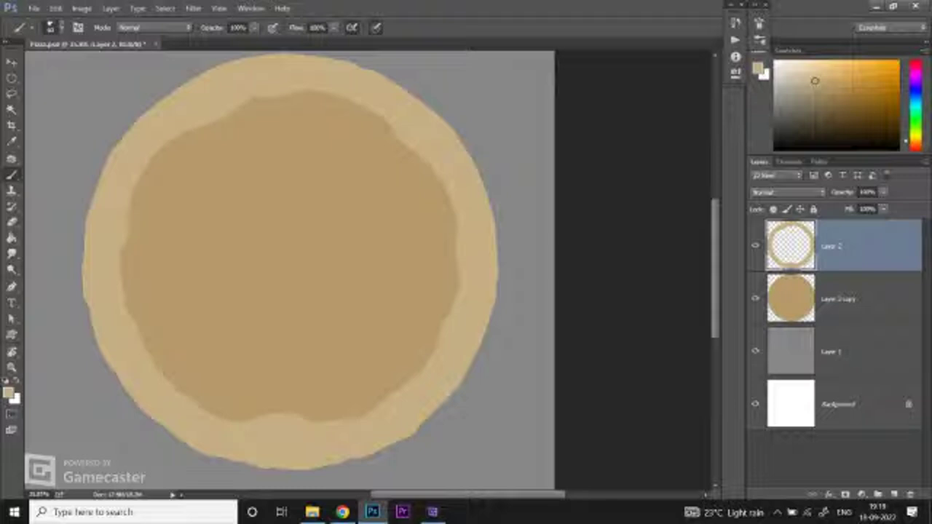
Step: Zoom out to review the finished ring and switch to the Lasso tool
{"action": "key", "text": "ctrl+minus"}
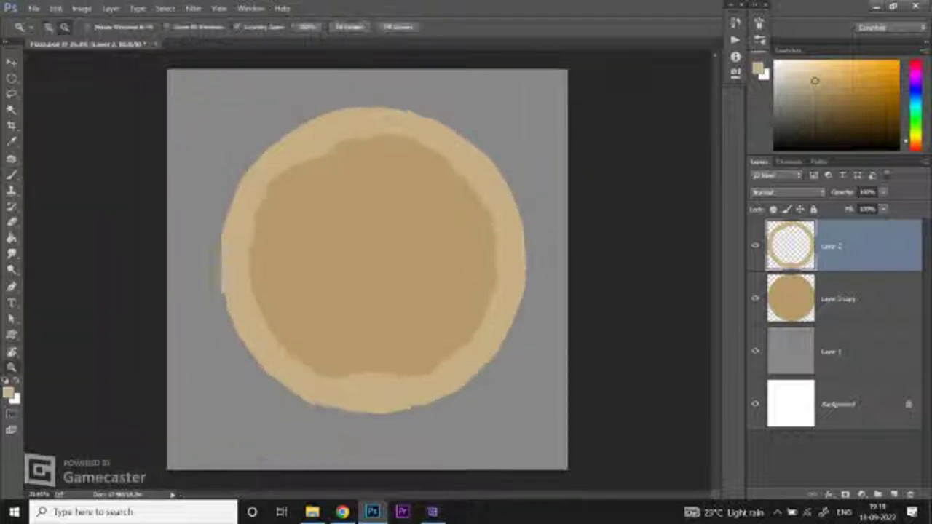
{"action": "left_click", "coordinate": [515, 308]}
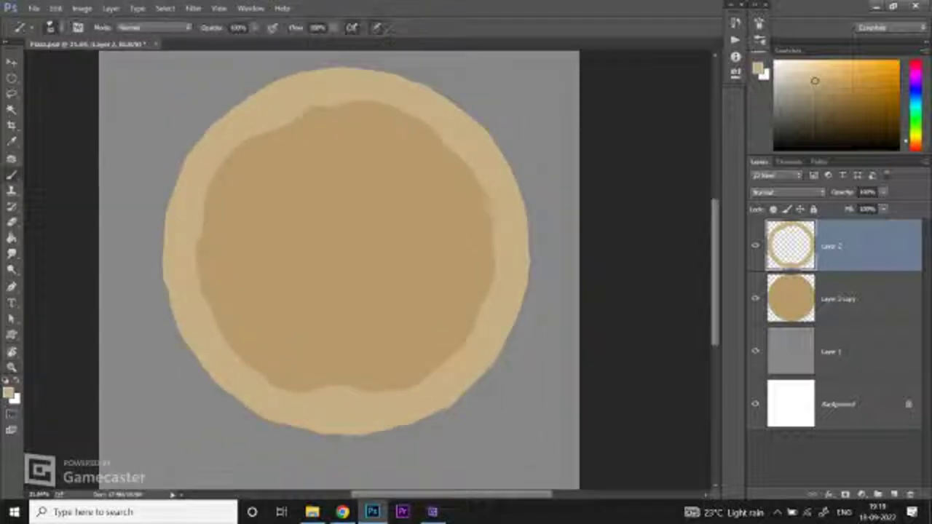
{"action": "left_click_drag", "start_coordinate": [480, 306], "coordinate": [466, 306]}
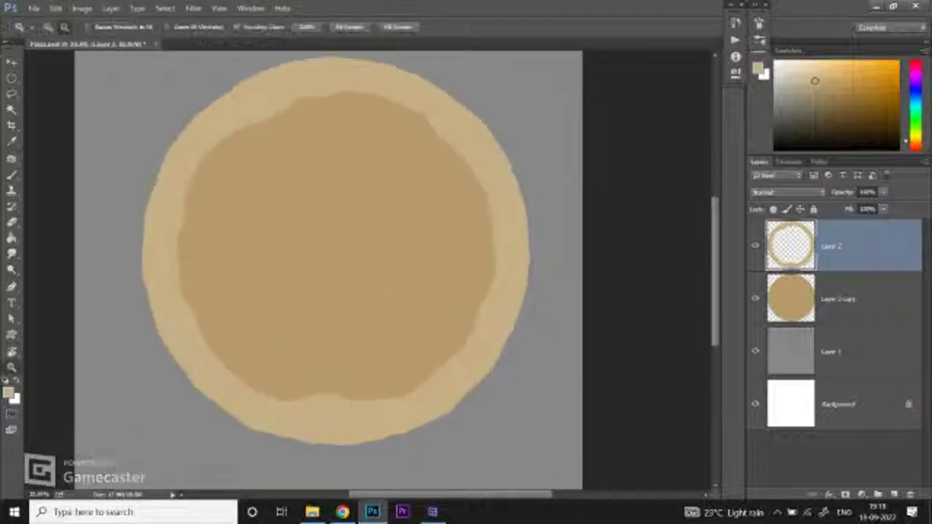
{"action": "left_click_drag", "start_coordinate": [509, 280], "coordinate": [520, 281]}
{"action": "left_click", "coordinate": [11, 93]}
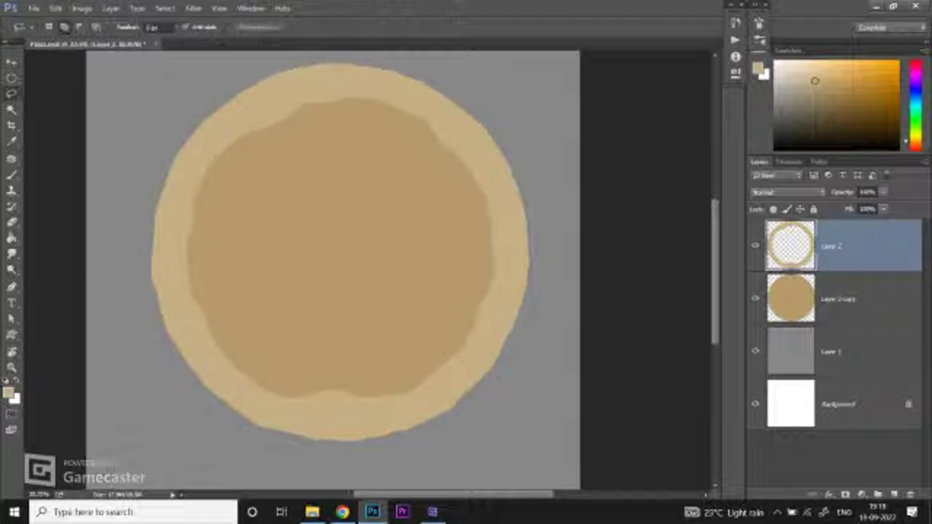
Step: Lasso around the crust ring and enlarge it slightly from its centre with Free Transform
{"action": "mouse_move", "coordinate": [204, 145]}
{"action": "left_mouse_down"}
{"action": "mouse_move", "coordinate": [251, 112]}
{"action": "mouse_move", "coordinate": [408, 91]}
{"action": "left_mouse_up"}
{"action": "mouse_move", "coordinate": [462, 135]}
{"action": "left_mouse_down"}
{"action": "mouse_move", "coordinate": [510, 219]}
{"action": "mouse_move", "coordinate": [513, 278]}
{"action": "mouse_move", "coordinate": [468, 368]}
{"action": "left_mouse_up"}
{"action": "mouse_move", "coordinate": [233, 386]}
{"action": "left_mouse_down"}
{"action": "mouse_move", "coordinate": [172, 240]}
{"action": "mouse_move", "coordinate": [175, 211]}
{"action": "left_mouse_up"}
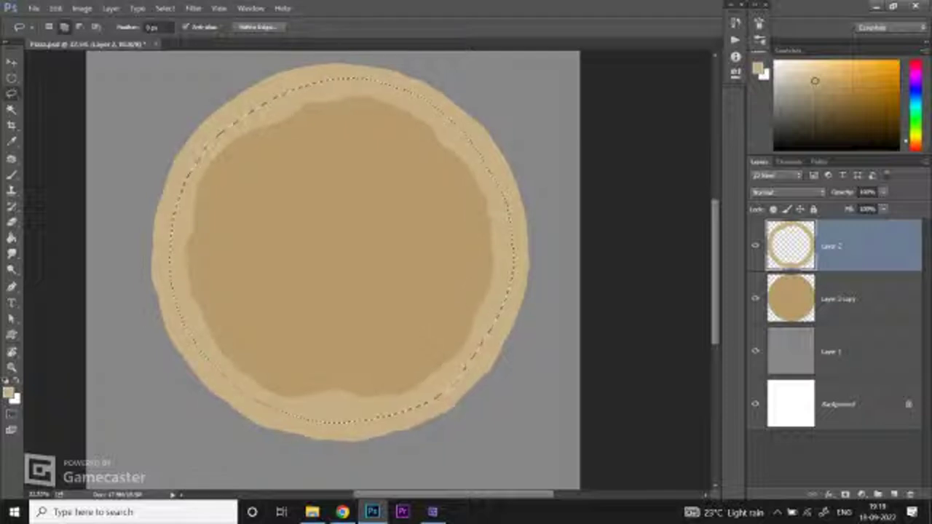
{"action": "key", "text": "ctrl+t"}
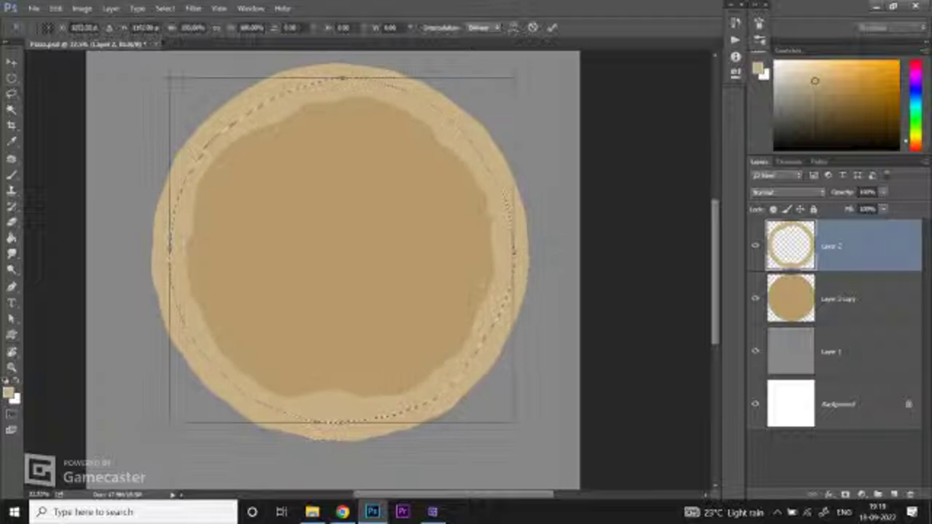
{"action": "mouse_move", "coordinate": [515, 76]}
{"action": "left_mouse_down"}
{"action": "mouse_move", "coordinate": [521, 70]}
{"action": "mouse_move", "coordinate": [501, 84]}
{"action": "mouse_move", "coordinate": [517, 75]}
{"action": "left_mouse_up"}
{"action": "left_click", "coordinate": [10, 93]}
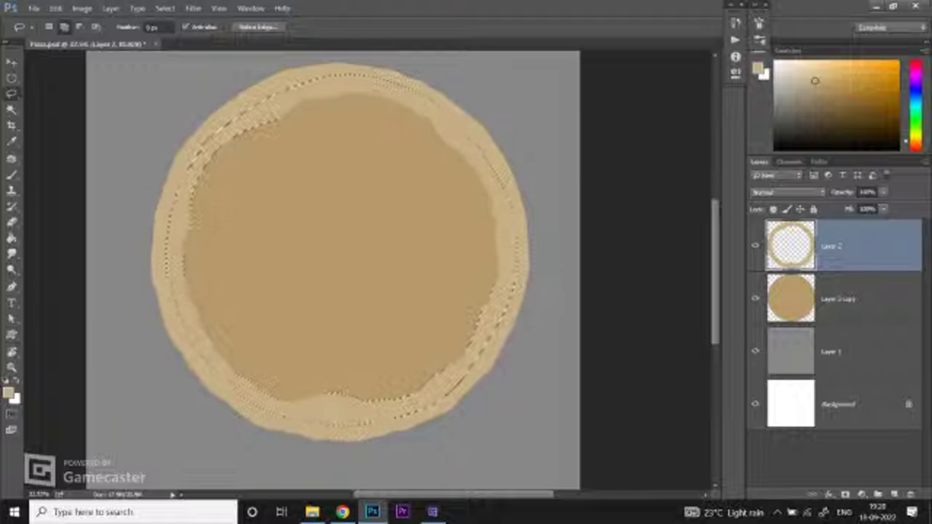
Step: Deselect, activate Layer 2 copy, and add a new layer clipped to the inner dough circle
{"action": "key", "text": "ctrl+d"}
{"action": "key", "text": "ctrl+plus"}
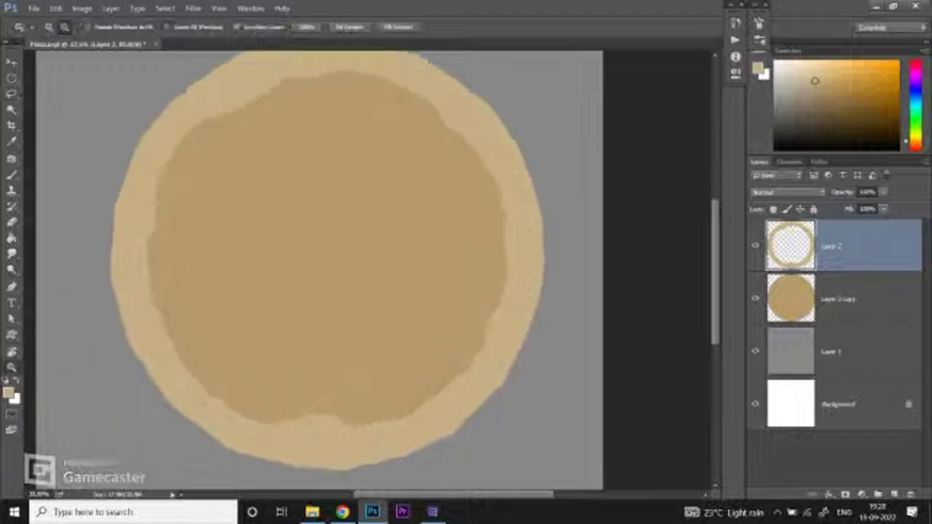
{"action": "key", "text": "v"}
{"action": "key", "text": "ctrl+minus"}
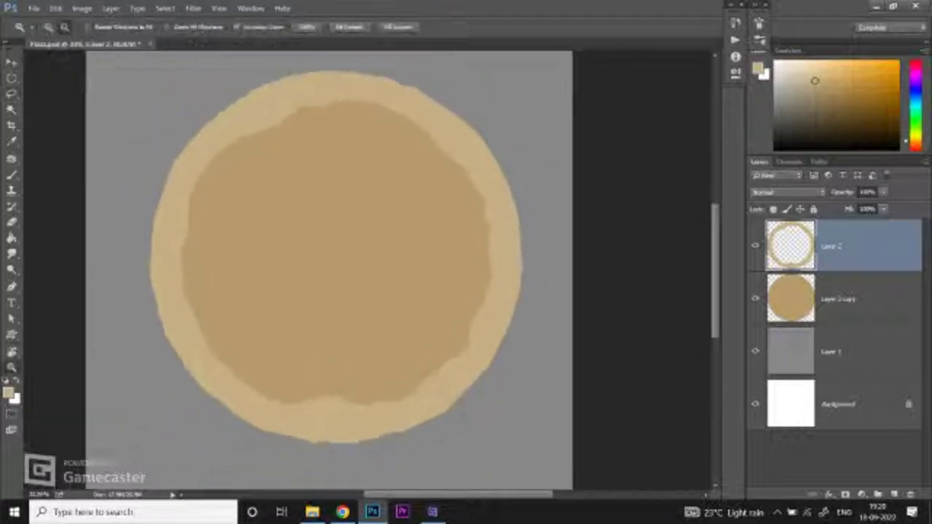
{"action": "left_click", "coordinate": [867, 299]}
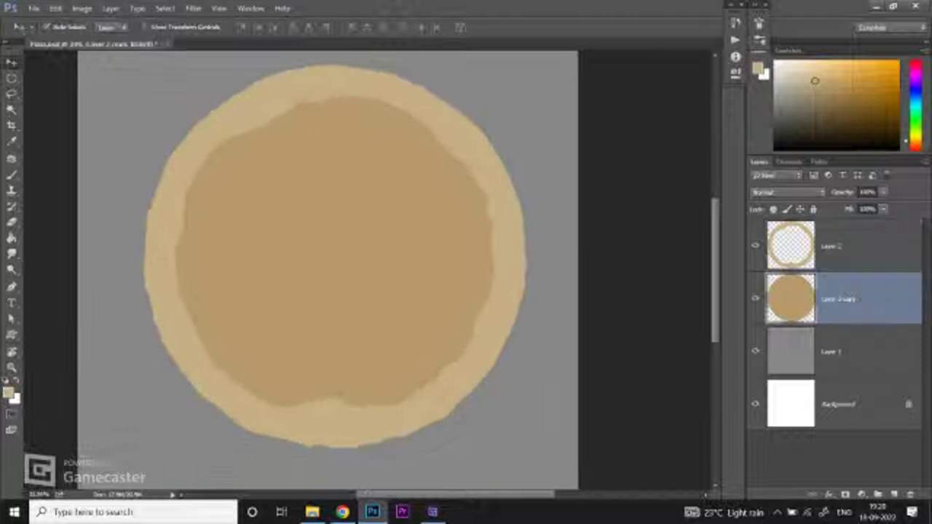
{"action": "left_click", "coordinate": [754, 299]}
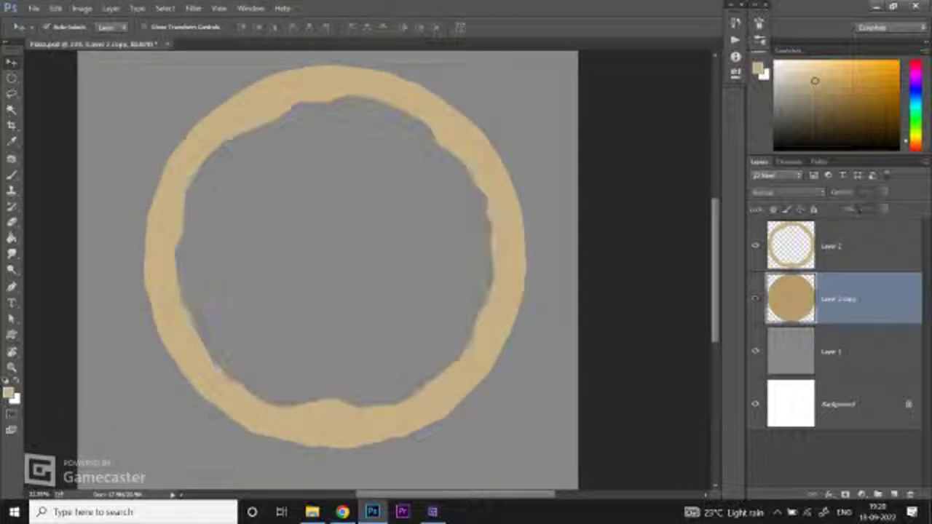
{"action": "key", "text": "ctrl+z"}
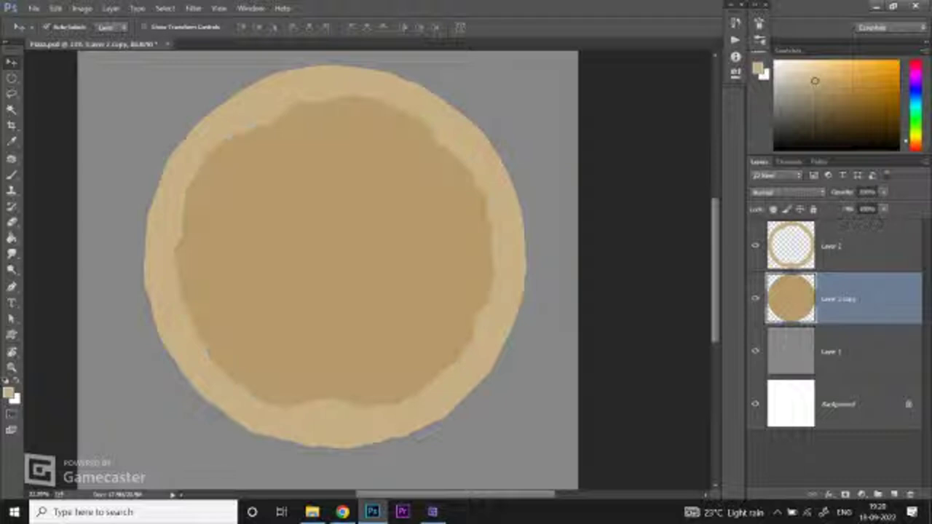
{"action": "left_click", "coordinate": [894, 495]}
{"action": "left_click", "coordinate": [830, 347], "text": "alt"}
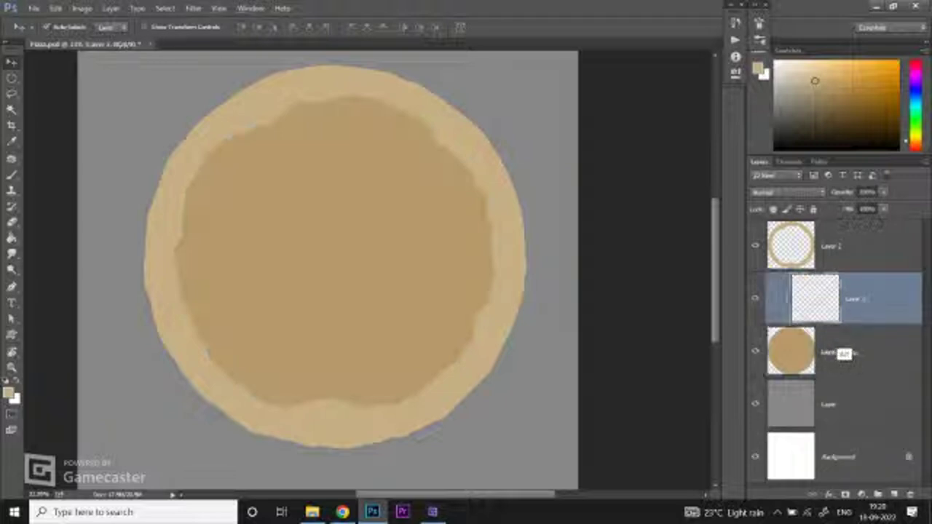
Step: Choose an orange-red colour and fill the clipped Layer 3 with it as sauce
{"action": "key", "text": "b"}
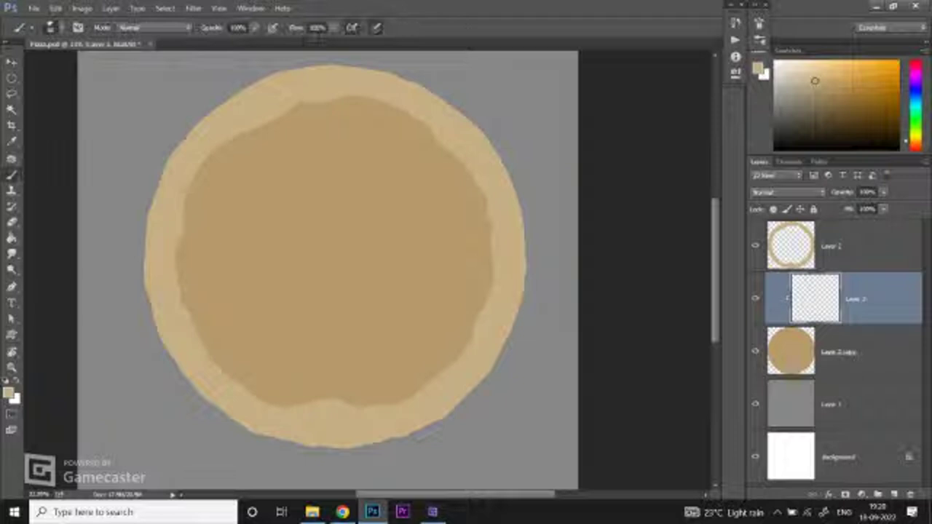
{"action": "left_click_drag", "start_coordinate": [915, 138], "coordinate": [915, 145]}
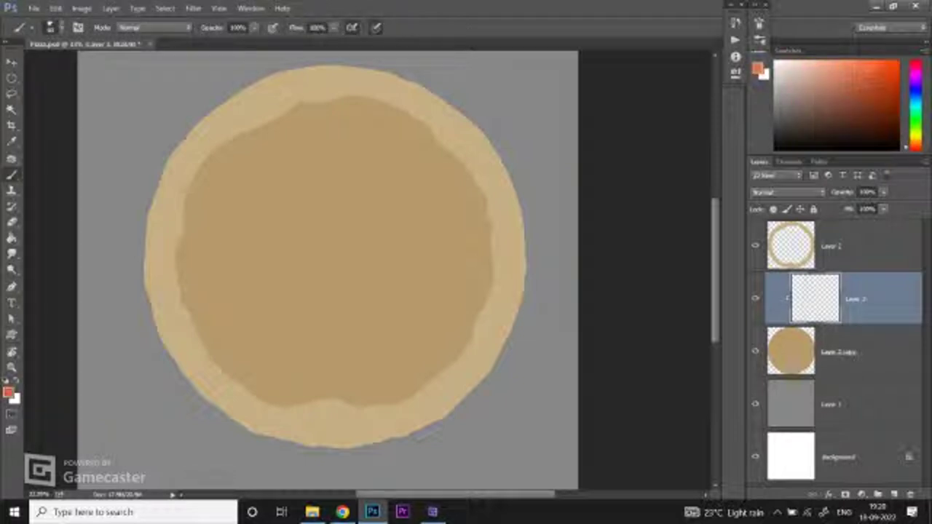
{"action": "left_click", "coordinate": [877, 69]}
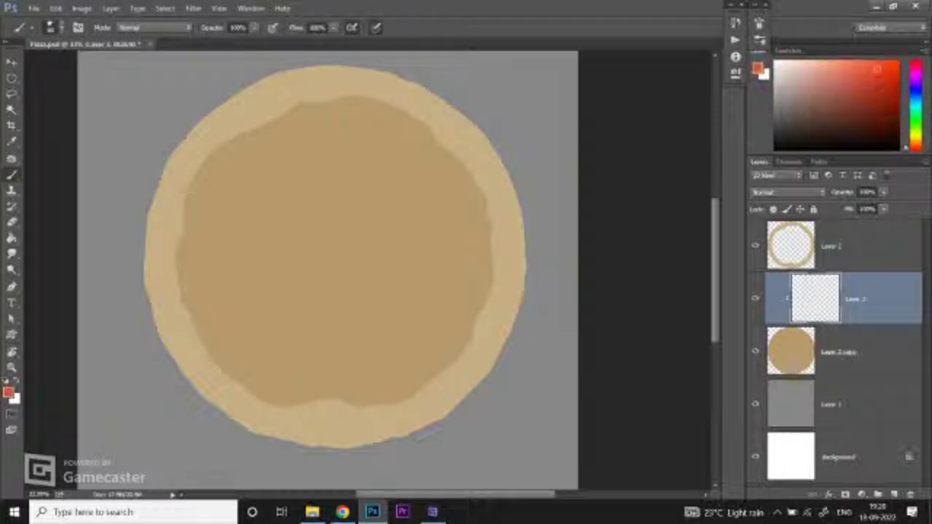
{"action": "left_click_drag", "start_coordinate": [878, 69], "coordinate": [872, 73]}
{"action": "key", "text": "alt+BackSpace"}
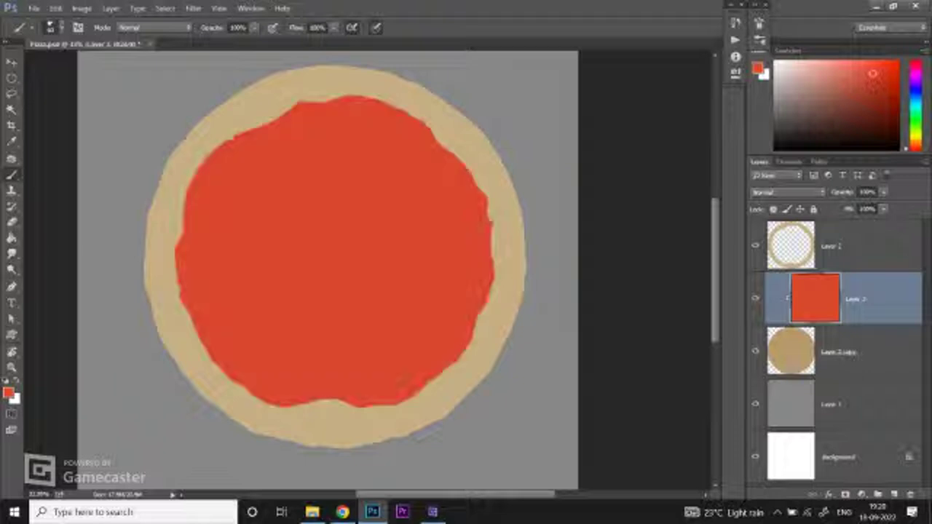
{"action": "key", "text": "z"}
{"action": "key", "text": "ctrl+minus"}
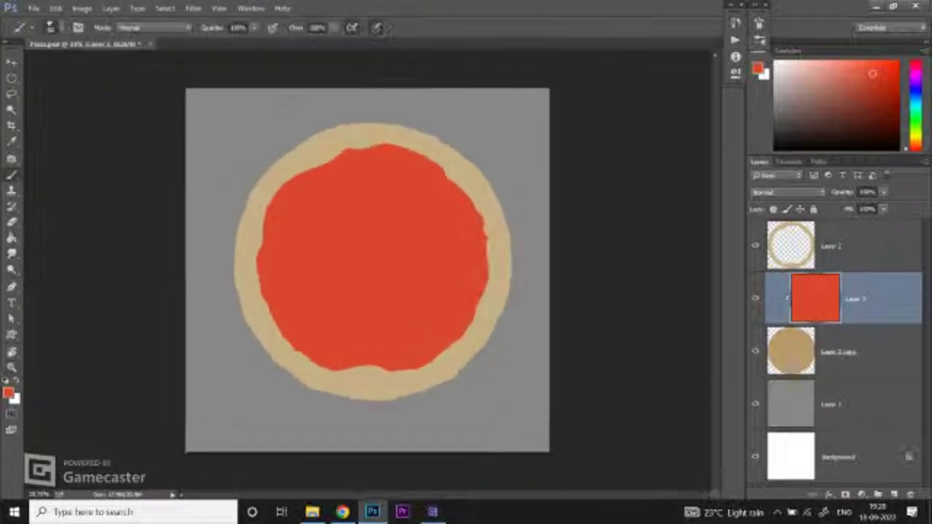
Step: Warm the crust ring on Layer 2 with Color Balance, raising Red and Yellow
{"action": "key", "text": "ctrl+plus"}
{"action": "key", "text": "b"}
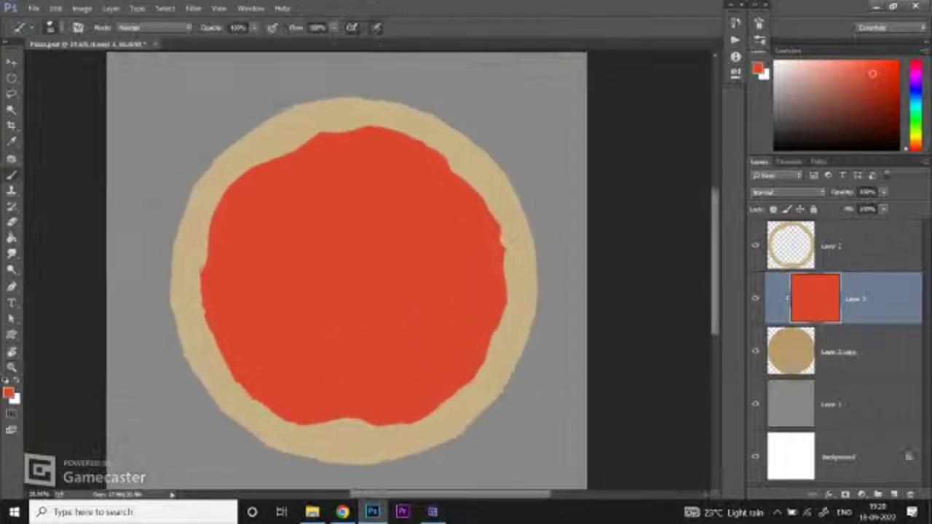
{"action": "key", "text": "v"}
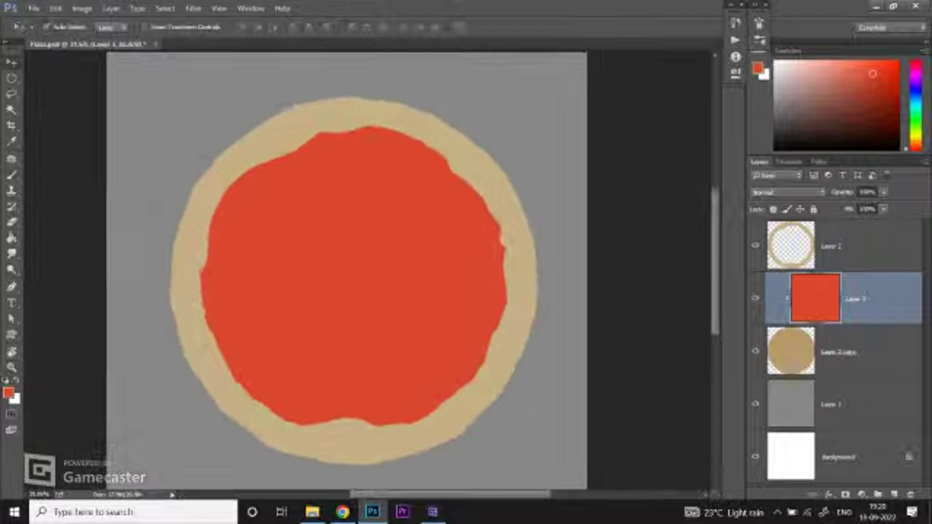
{"action": "key", "text": "alt+bracketright"}
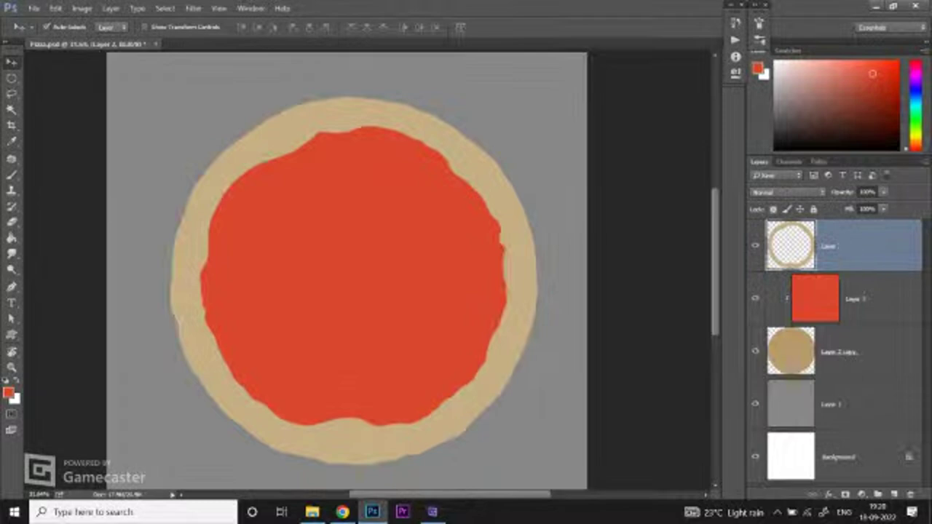
{"action": "key", "text": "z"}
{"action": "left_click", "coordinate": [359, 450]}
{"action": "key", "text": "ctrl+minus"}
{"action": "key", "text": "ctrl+minus"}
{"action": "key", "text": "ctrl+minus"}
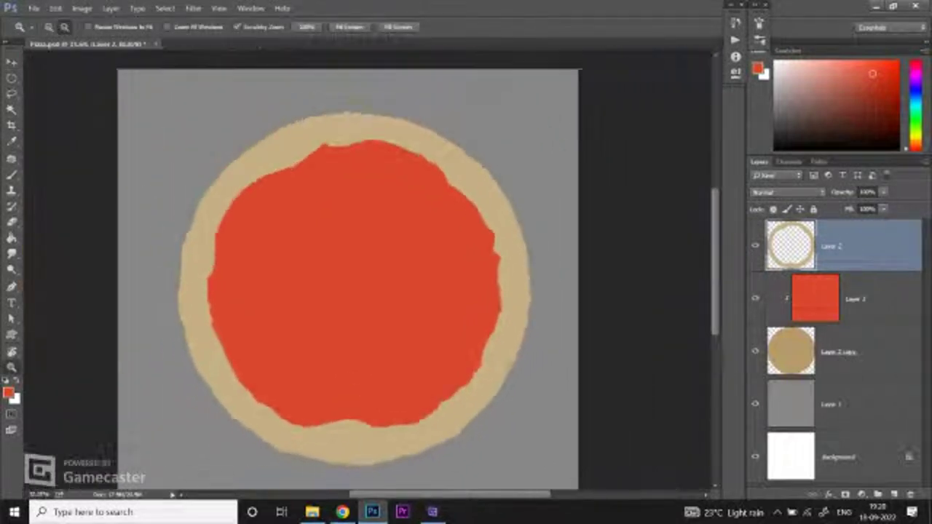
{"action": "key", "text": "v"}
{"action": "key", "text": "ctrl+0"}
{"action": "key", "text": "ctrl+b"}
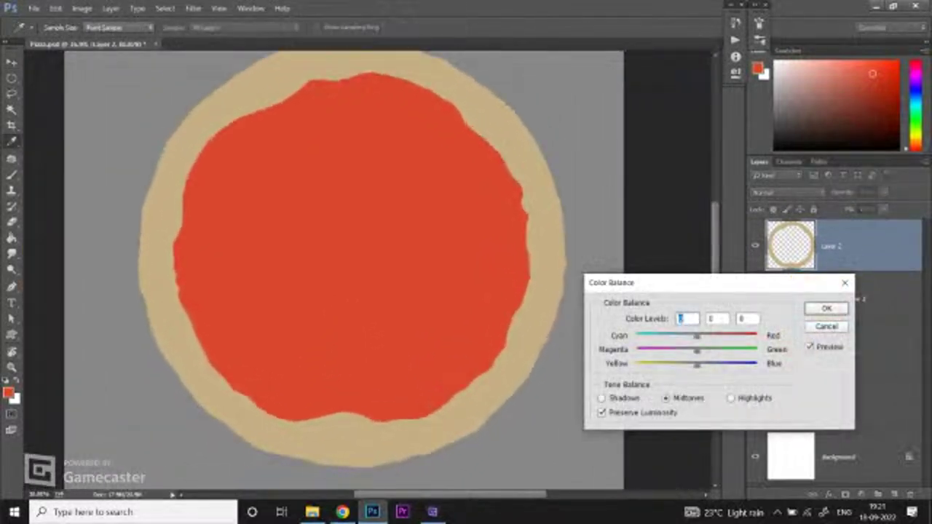
{"action": "left_click_drag", "start_coordinate": [697, 363], "coordinate": [732, 335]}
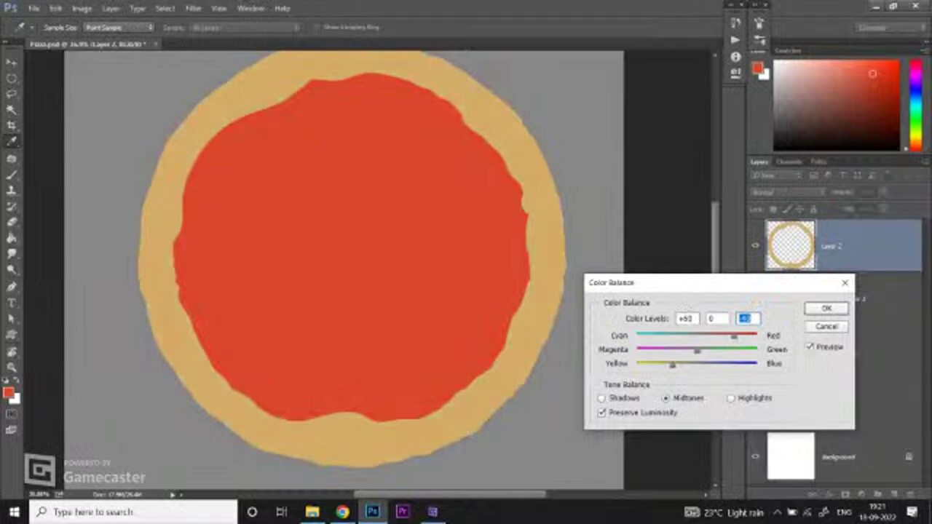
{"action": "key", "text": "Tab"}
{"action": "key", "text": "Return"}
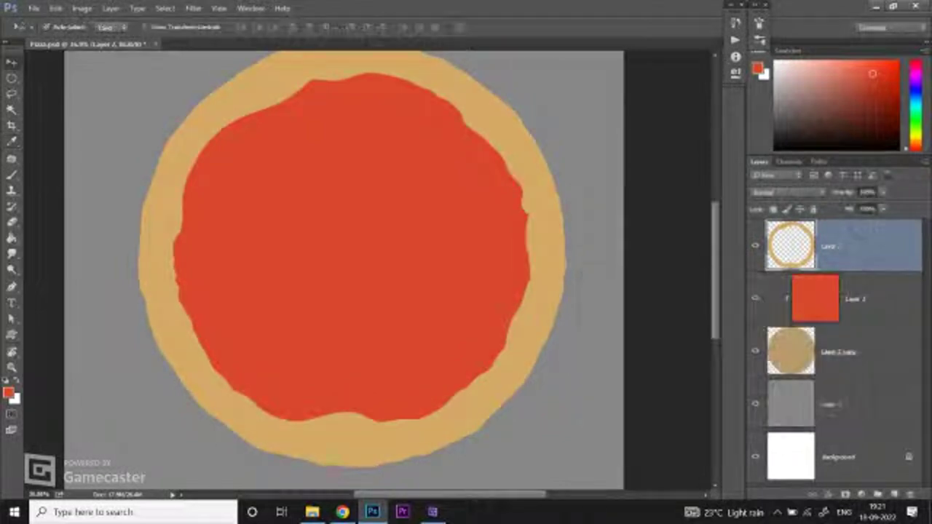
Step: Add an empty Layer 4 above the red sauce layer
{"action": "key", "text": "ctrl+space"}
{"action": "left_click_drag", "start_coordinate": [342, 269], "coordinate": [390, 273]}
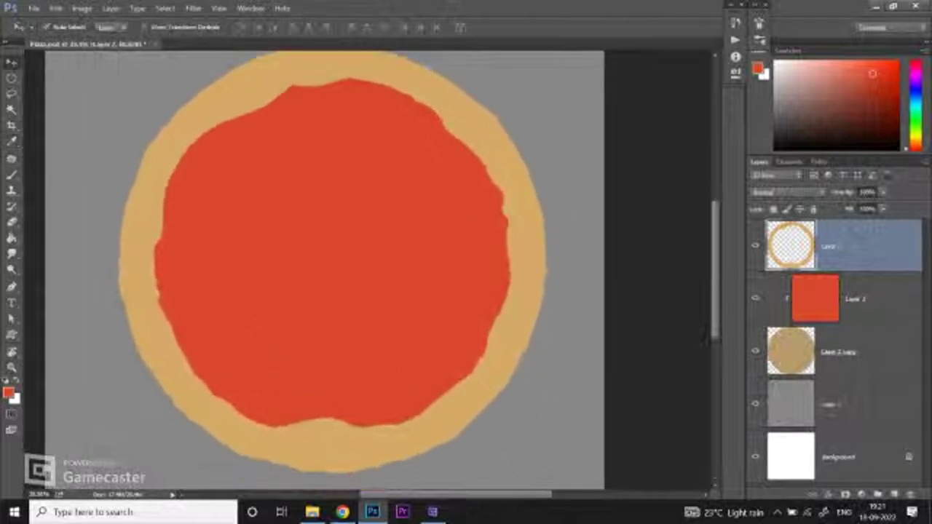
{"action": "left_click", "coordinate": [873, 298]}
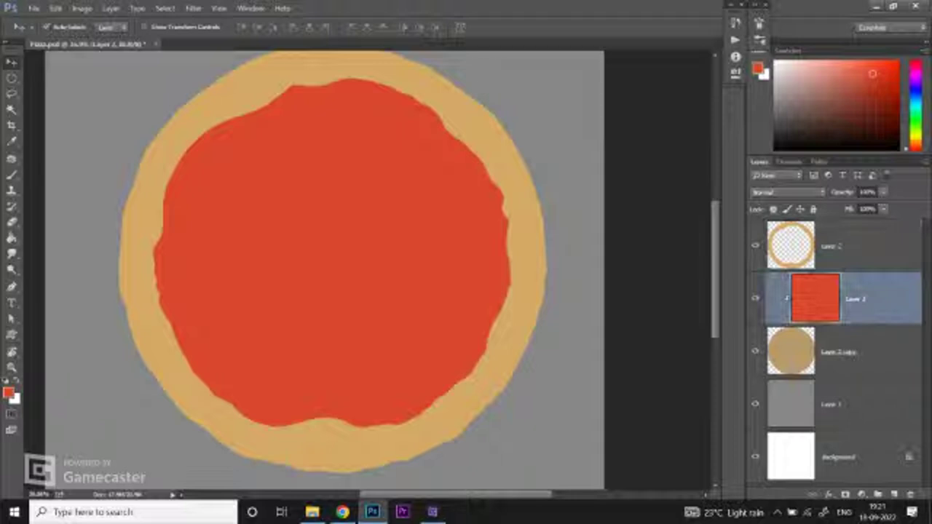
{"action": "left_click", "coordinate": [894, 495]}
{"action": "key", "text": "l"}
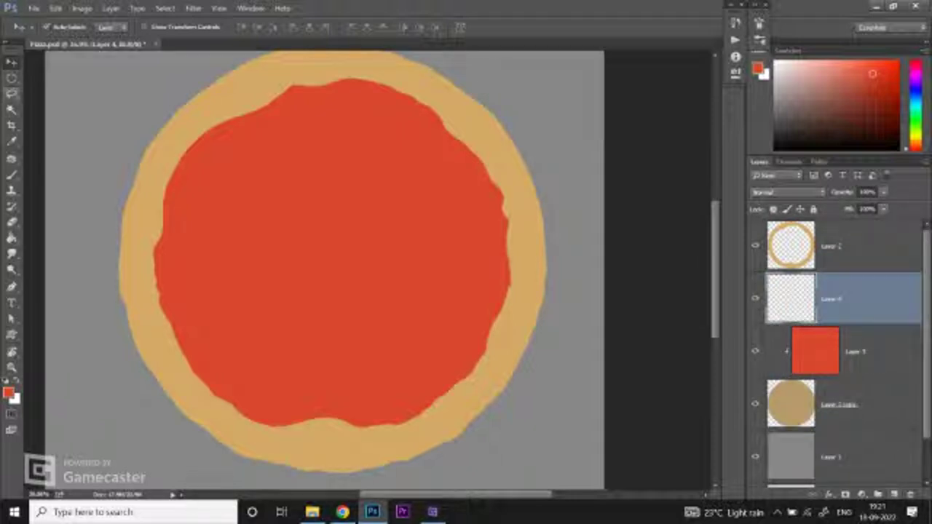
Step: Lasso a wobbly circular outline inside the red sauce area on Layer 4
{"action": "key", "text": "l"}
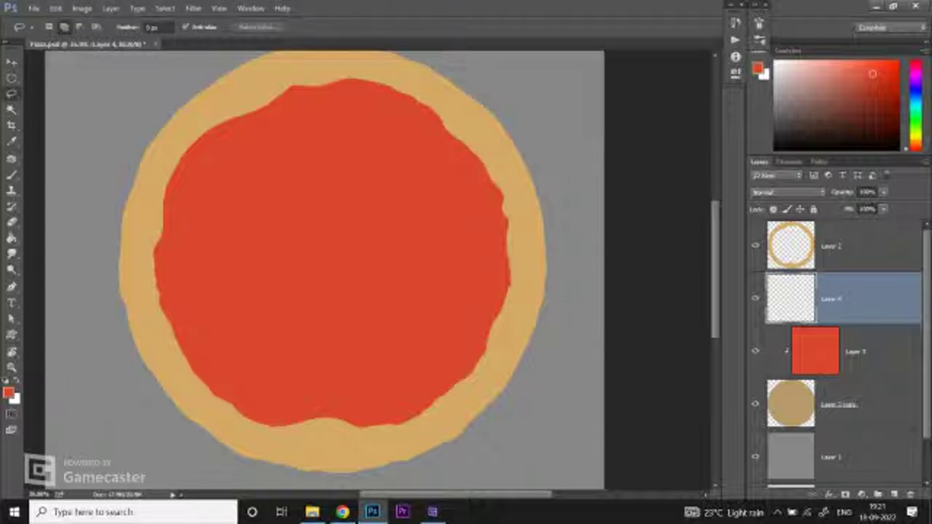
{"action": "scroll", "coordinate": [328, 270], "scroll_direction": "up", "scroll_amount": 3}
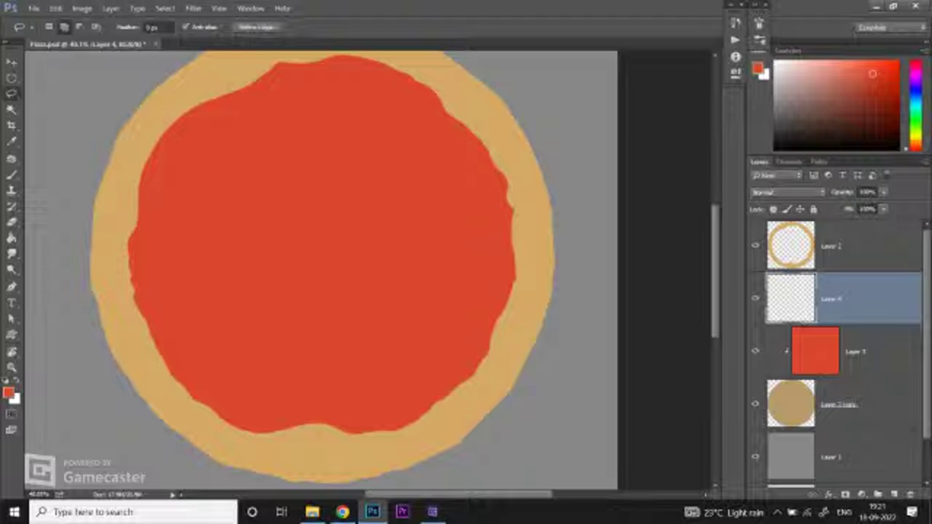
{"action": "left_click_drag", "start_coordinate": [332, 188], "coordinate": [321, 201]}
{"action": "left_click", "coordinate": [12, 93]}
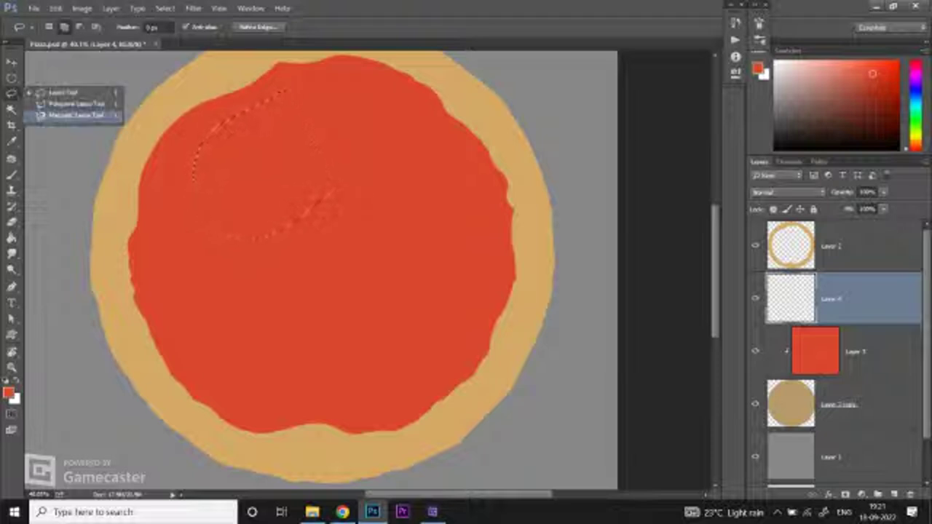
{"action": "left_click", "coordinate": [65, 106]}
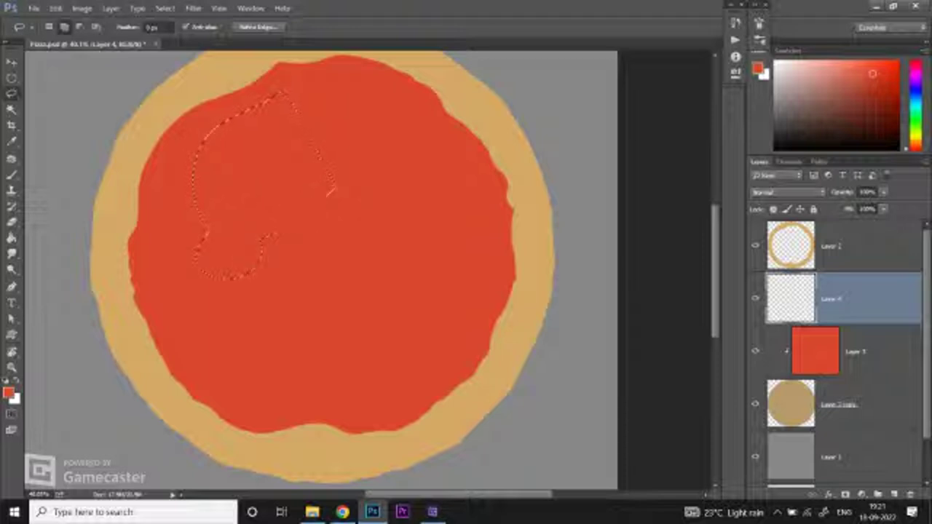
{"action": "left_click_drag", "start_coordinate": [276, 273], "coordinate": [306, 270]}
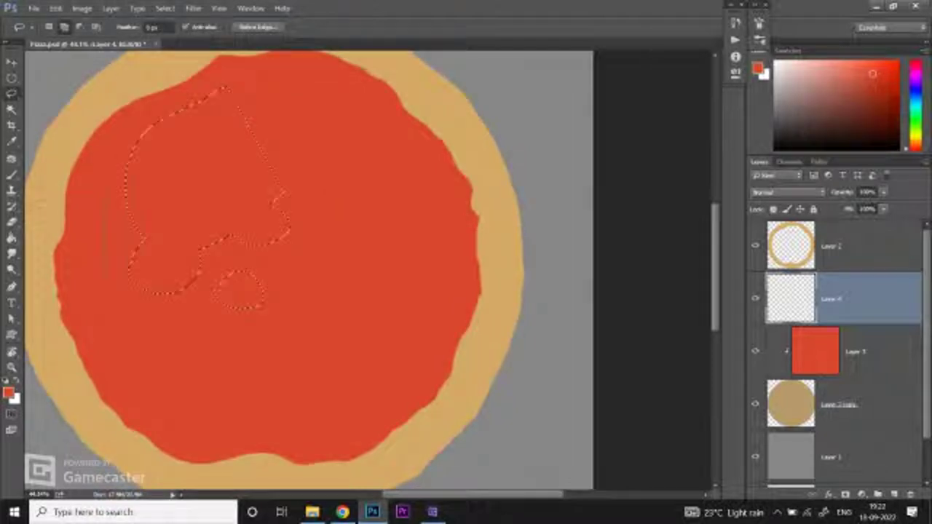
{"action": "key", "text": "ctrl+minus"}
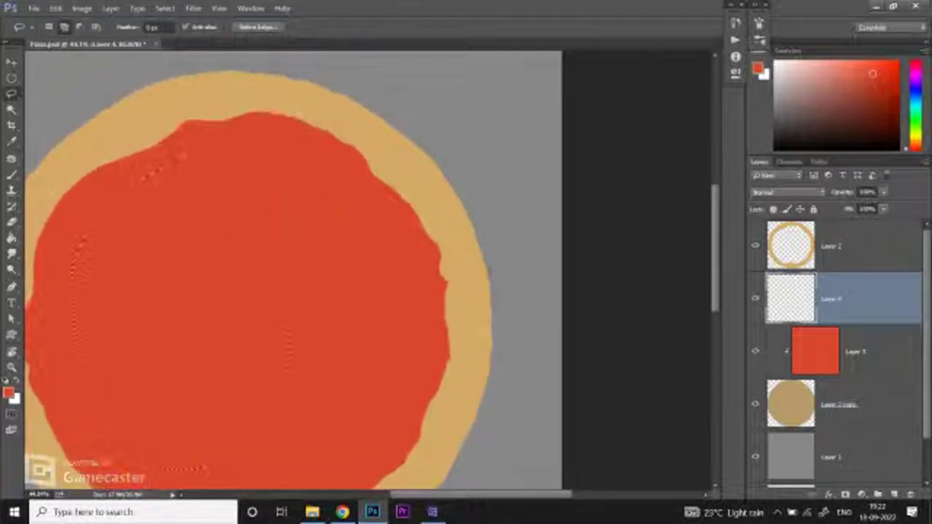
{"action": "scroll", "coordinate": [291, 270], "scroll_direction": "down", "scroll_amount": 3}
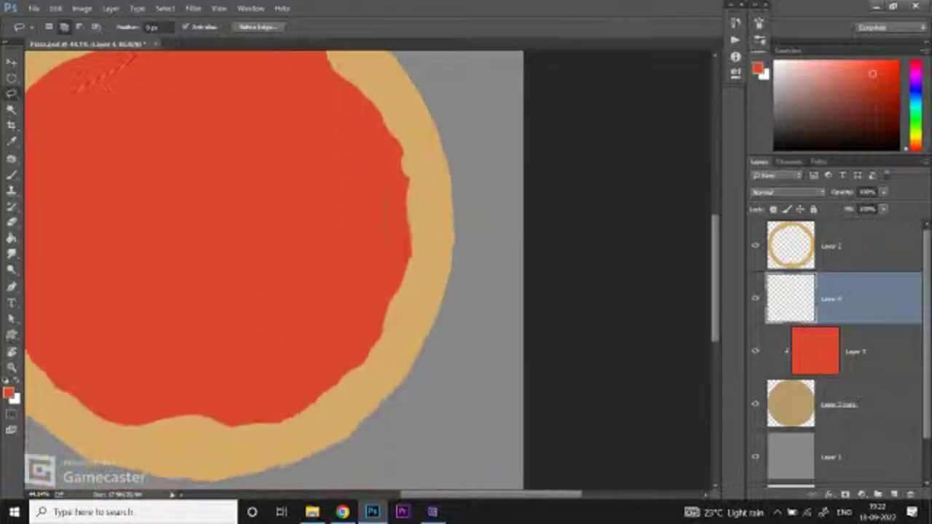
{"action": "mouse_move", "coordinate": [135, 56]}
{"action": "left_mouse_down"}
{"action": "mouse_move", "coordinate": [192, 127]}
{"action": "mouse_move", "coordinate": [273, 88]}
{"action": "left_mouse_up"}
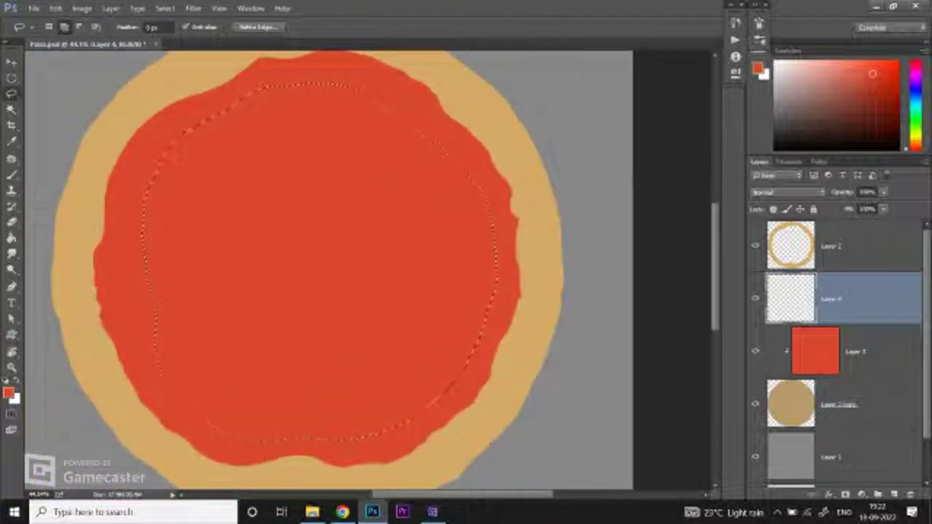
{"action": "key", "text": "ctrl+minus"}
{"action": "key", "text": "ctrl+minus"}
{"action": "key", "text": "ctrl+plus"}
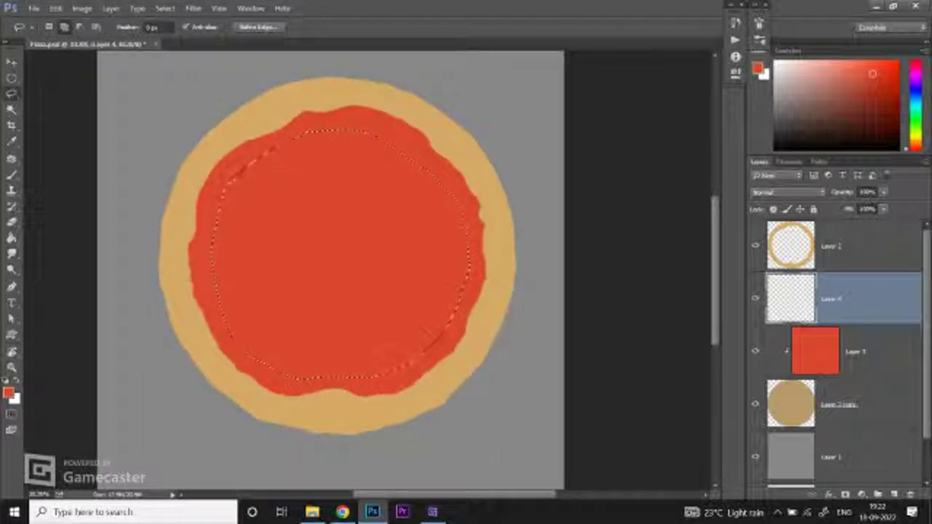
Step: Fill the selection with a pale yellow-orange cheese colour and deselect
{"action": "key", "text": "b"}
{"action": "left_click", "coordinate": [306, 120], "text": "alt"}
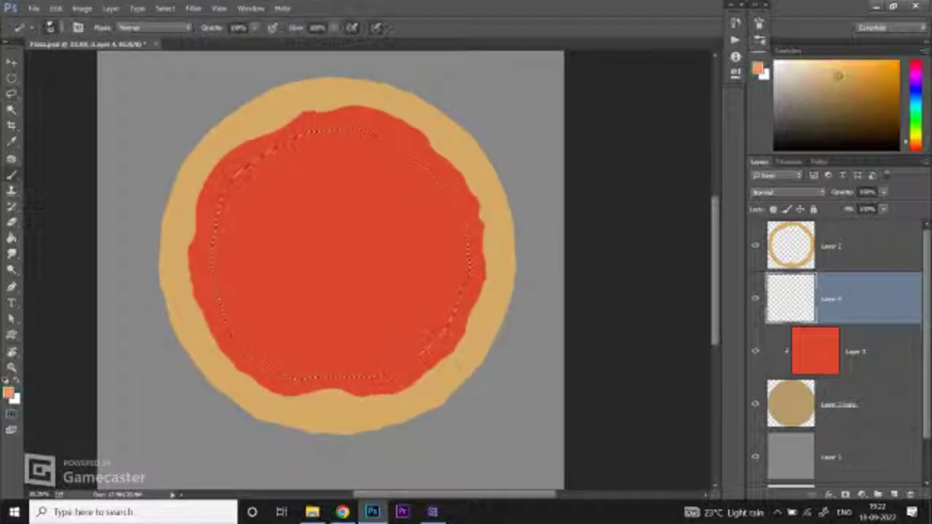
{"action": "left_click", "coordinate": [295, 139], "text": "alt"}
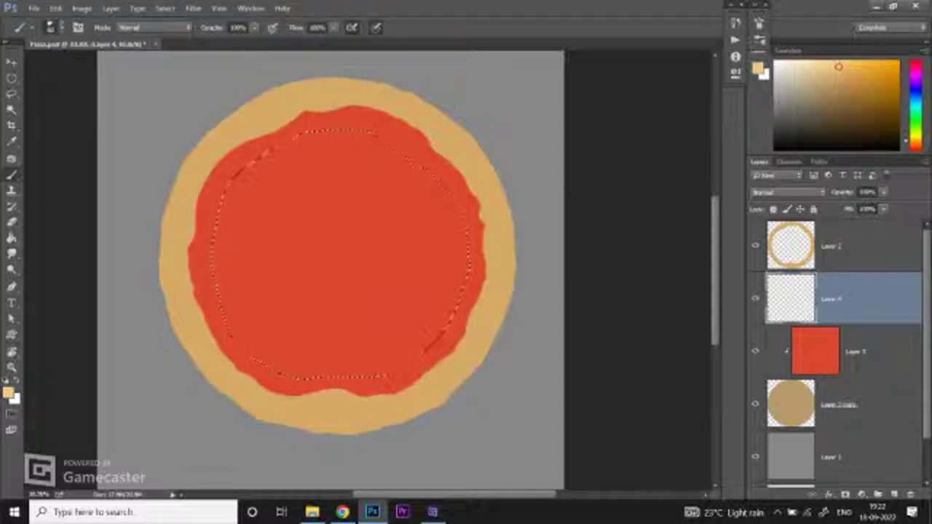
{"action": "key", "text": "alt+BackSpace"}
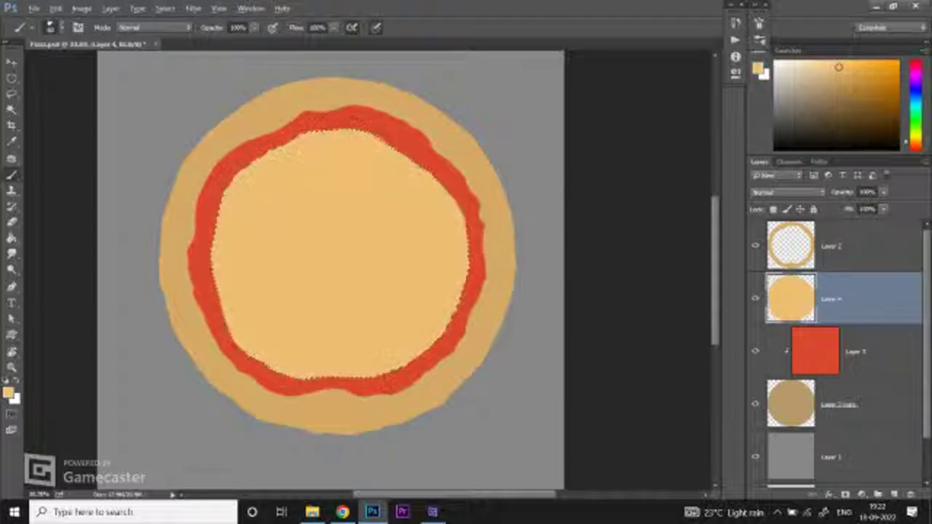
{"action": "key", "text": "z"}
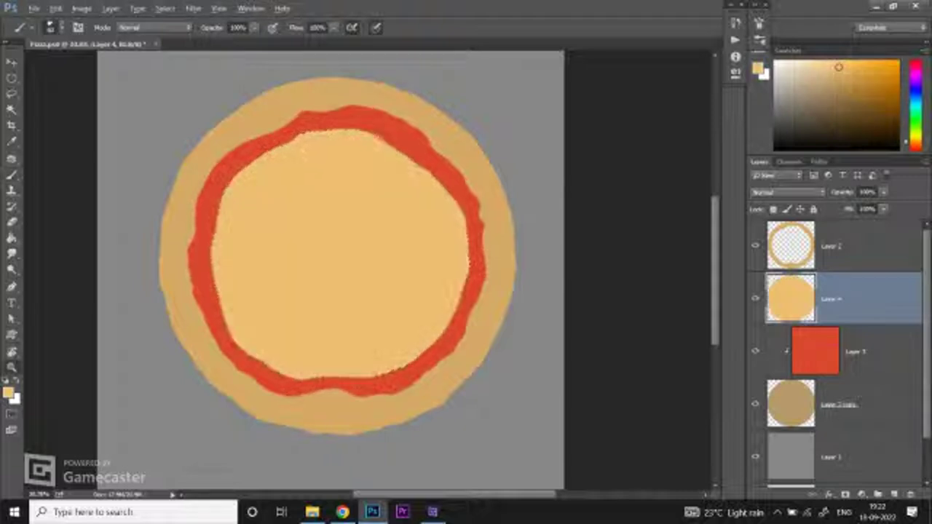
{"action": "key", "text": "ctrl+d"}
{"action": "key", "text": "ctrl+minus"}
{"action": "key", "text": "ctrl+plus"}
Step: Hide and reshow the crust ring layer to inspect the thin sauce band
{"action": "key", "text": "b"}
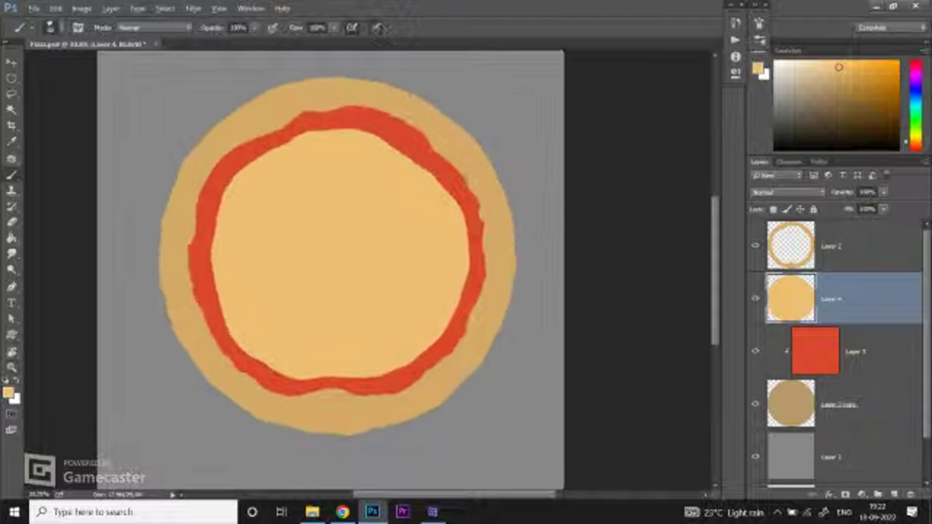
{"action": "key", "text": "alt+bracketright"}
{"action": "key", "text": "ctrl+comma"}
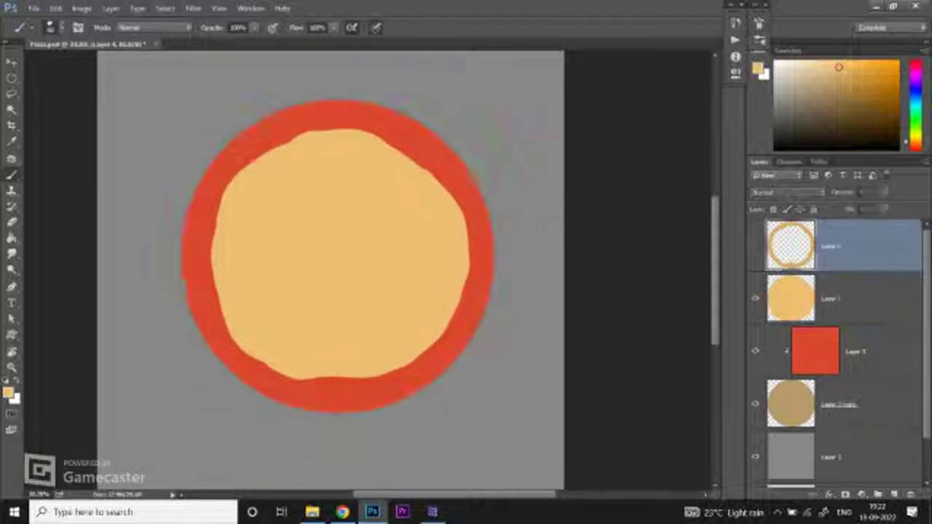
{"action": "key", "text": "ctrl+comma"}
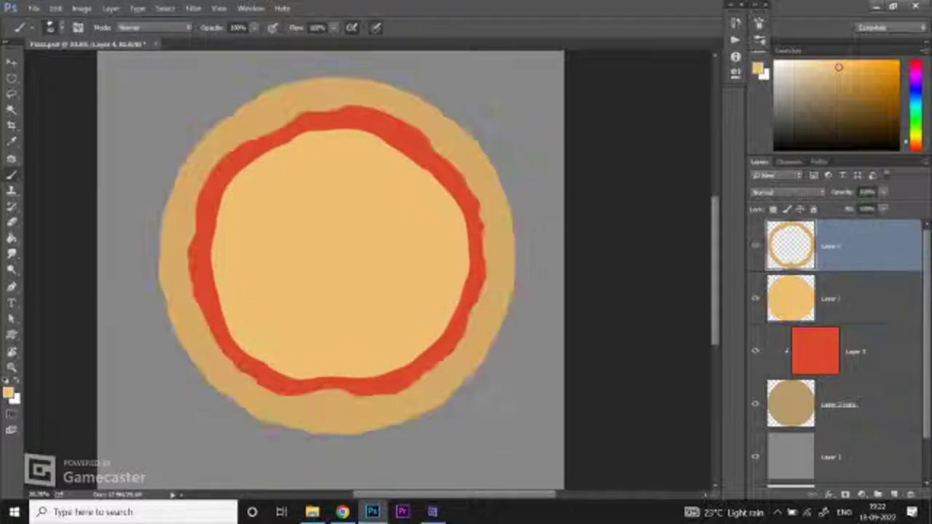
{"action": "key", "text": "l"}
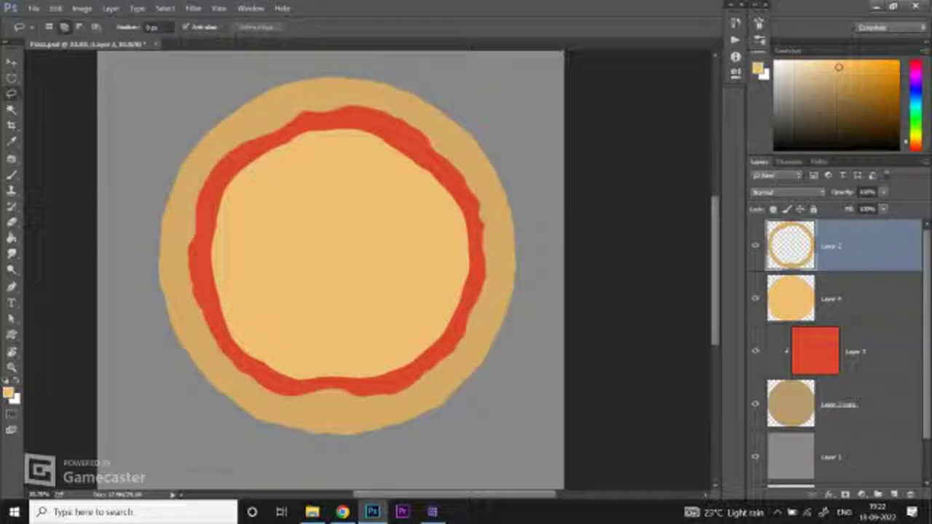
Step: Lasso around the whole crust ring on Layer 2
{"action": "left_click_drag", "start_coordinate": [324, 78], "coordinate": [206, 346]}
{"action": "mouse_move", "coordinate": [300, 415]}
{"action": "left_mouse_down"}
{"action": "mouse_move", "coordinate": [417, 402]}
{"action": "mouse_move", "coordinate": [498, 290]}
{"action": "mouse_move", "coordinate": [491, 188]}
{"action": "left_mouse_up"}
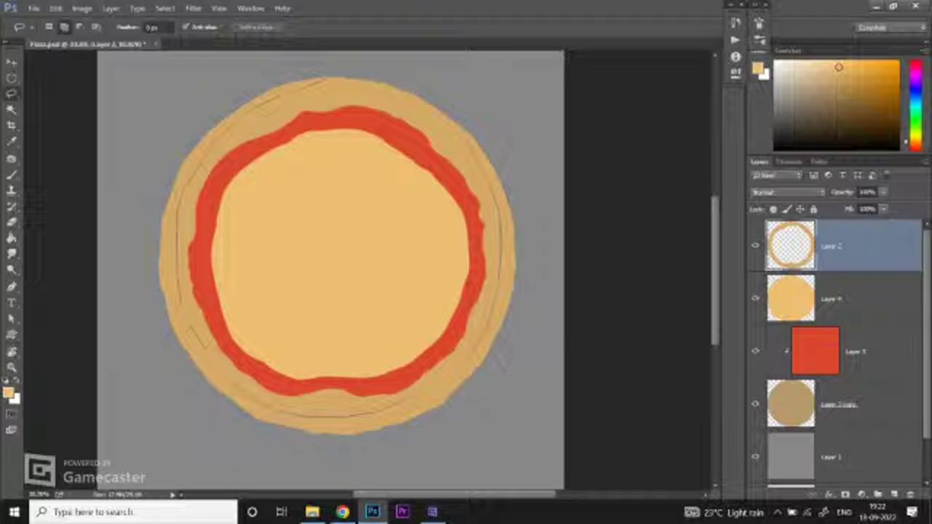
{"action": "left_click_drag", "start_coordinate": [418, 103], "coordinate": [322, 75]}
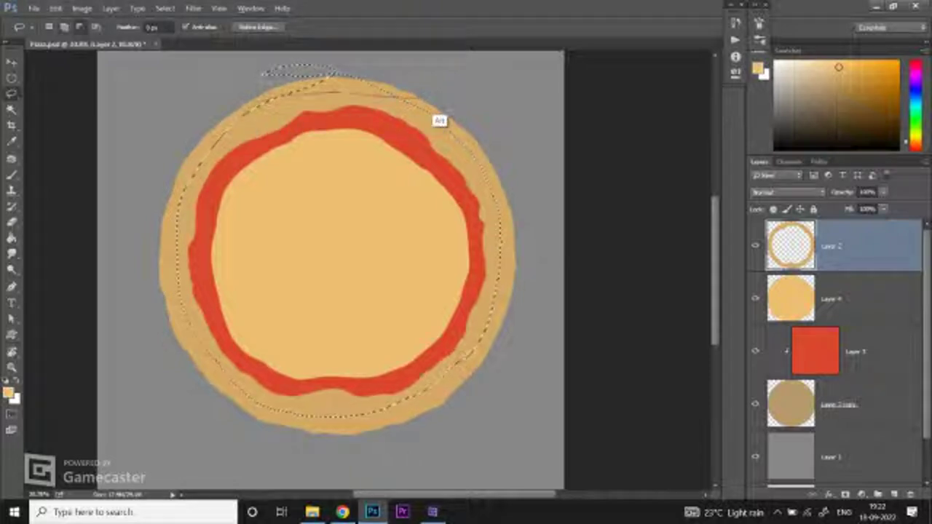
{"action": "mouse_move", "coordinate": [439, 120]}
{"action": "left_mouse_down"}
{"action": "mouse_move", "coordinate": [501, 269]}
{"action": "mouse_move", "coordinate": [455, 364]}
{"action": "mouse_move", "coordinate": [433, 385]}
{"action": "mouse_move", "coordinate": [360, 413]}
{"action": "mouse_move", "coordinate": [433, 383]}
{"action": "mouse_move", "coordinate": [470, 355]}
{"action": "left_mouse_up"}
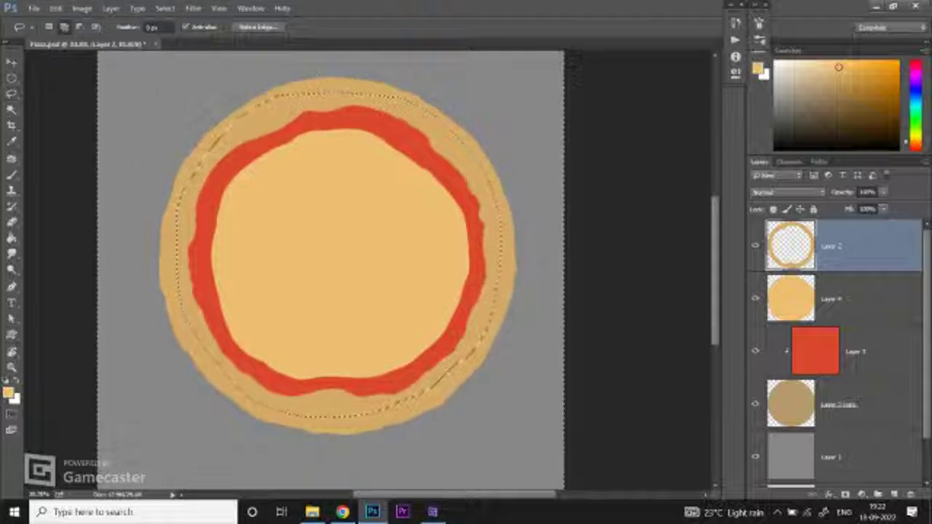
Step: Shrink the crust ring to about 97.8% with Free Transform, commit, and deselect
{"action": "key", "text": "ctrl+t"}
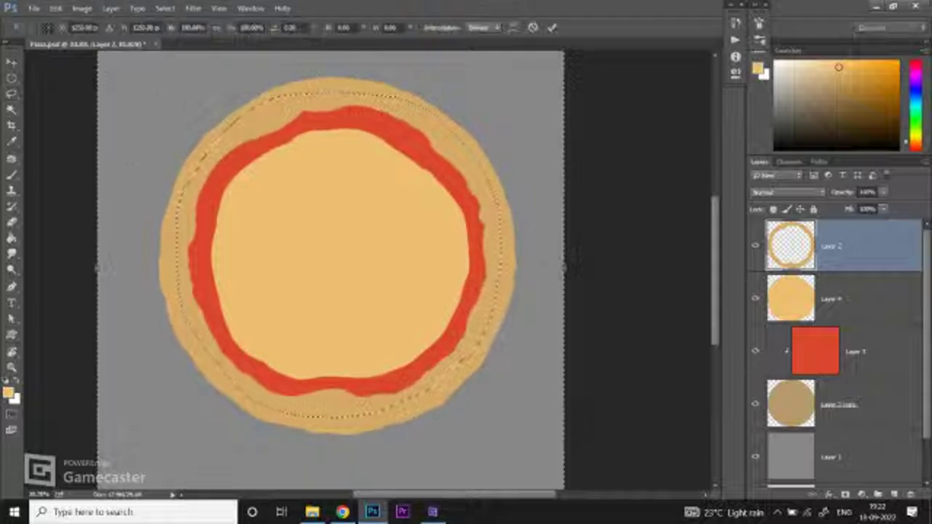
{"action": "left_click_drag", "start_coordinate": [331, 284], "coordinate": [325, 301]}
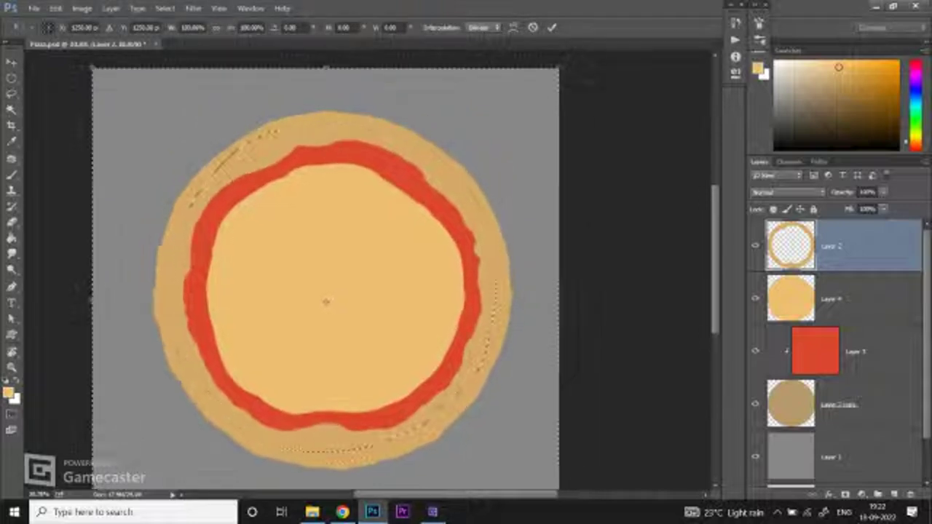
{"action": "left_click_drag", "start_coordinate": [558, 69], "coordinate": [546, 82]}
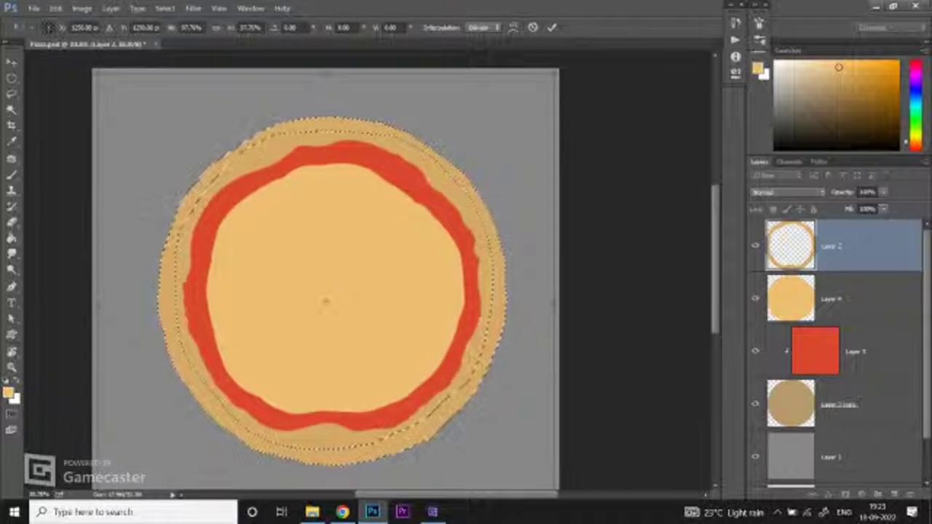
{"action": "key", "text": "Return"}
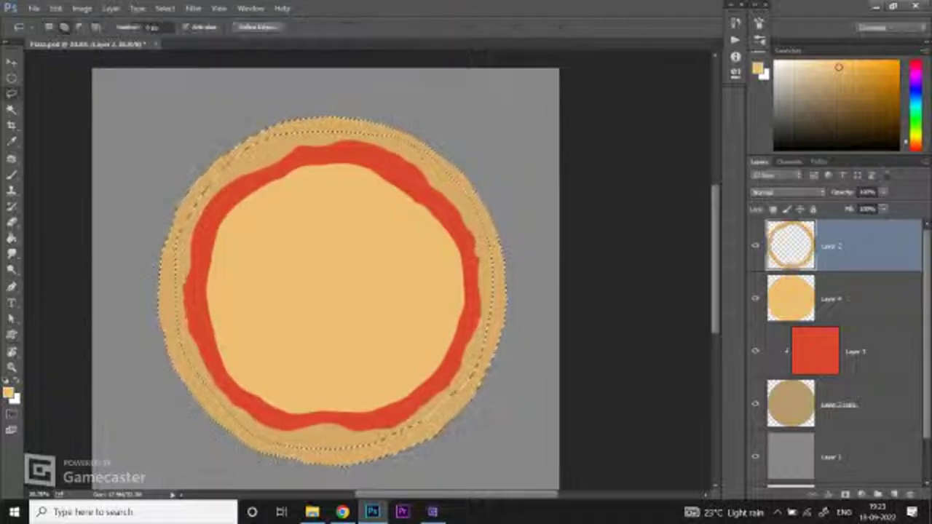
{"action": "key", "text": "ctrl+d"}
{"action": "key", "text": "z"}
{"action": "key", "text": "ctrl+plus"}
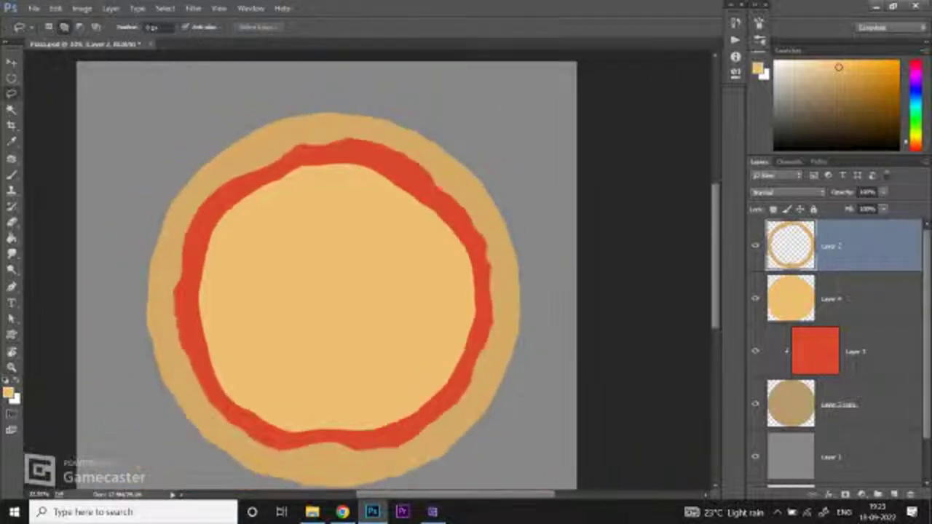
Step: Activate cheese Layer 4, undo its accidental red change, and add an empty layer above it
{"action": "key", "text": "b"}
{"action": "scroll", "coordinate": [348, 408], "scroll_direction": "up", "scroll_amount": 5}
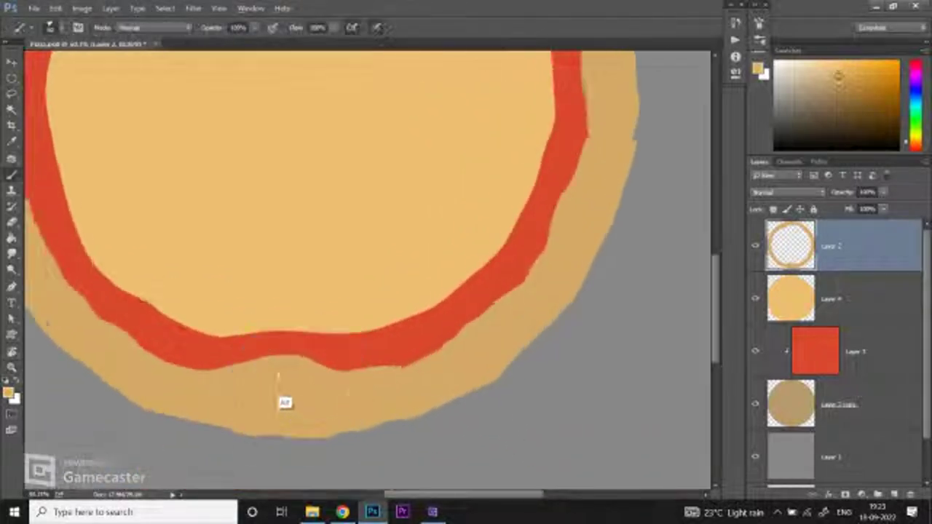
{"action": "scroll", "coordinate": [350, 291], "scroll_direction": "down", "scroll_amount": 5}
{"action": "scroll", "coordinate": [350, 262], "scroll_direction": "up", "scroll_amount": 3}
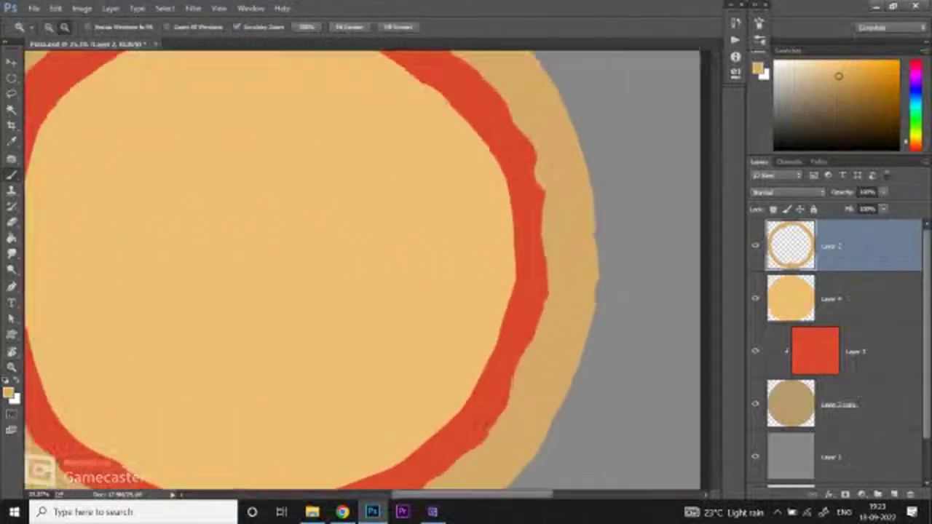
{"action": "scroll", "coordinate": [349, 262], "scroll_direction": "down", "scroll_amount": 1}
{"action": "scroll", "coordinate": [350, 262], "scroll_direction": "down", "scroll_amount": 1}
{"action": "key", "text": "alt+bracketleft"}
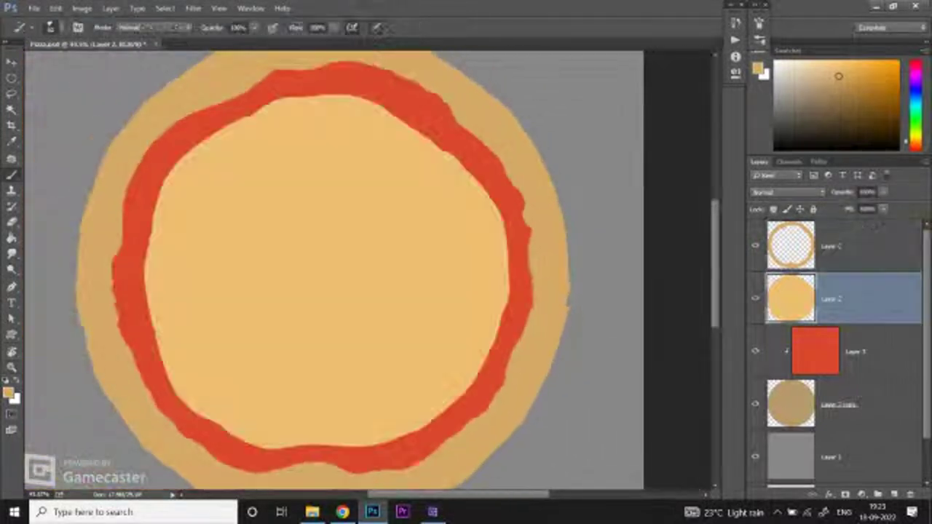
{"action": "key", "text": "ctrl+z"}
{"action": "key", "text": "ctrl+z"}
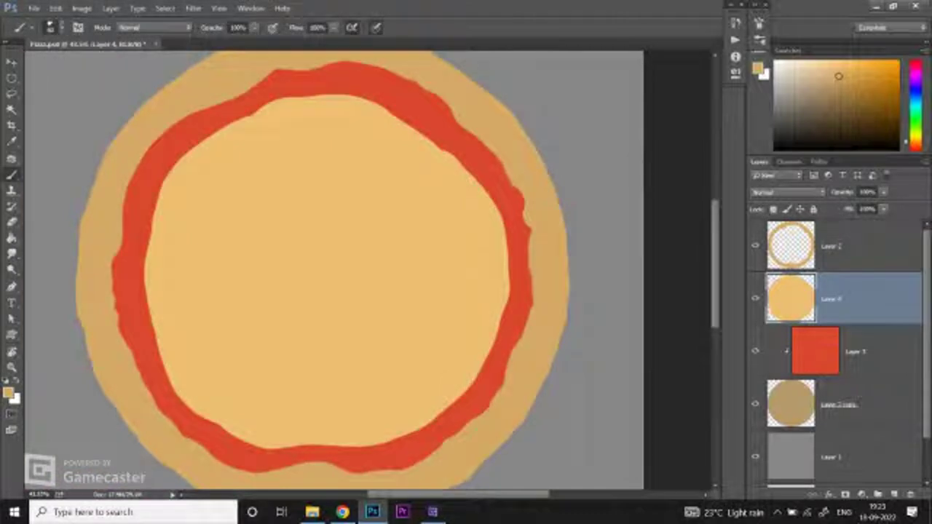
{"action": "left_click", "coordinate": [894, 495]}
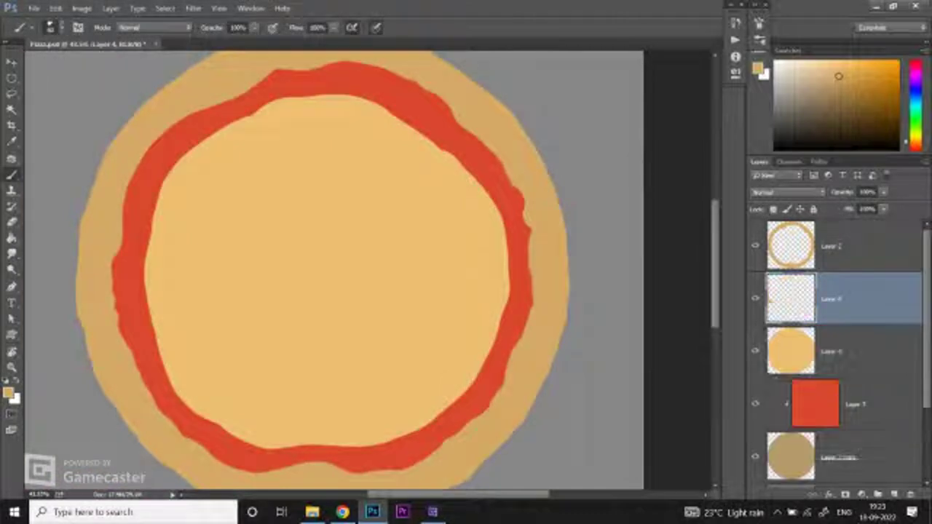
Step: With a new brush preset, paint a light tan stroke along the sauce's inner edge, then return to YouTube Studio
{"action": "left_click", "coordinate": [58, 27]}
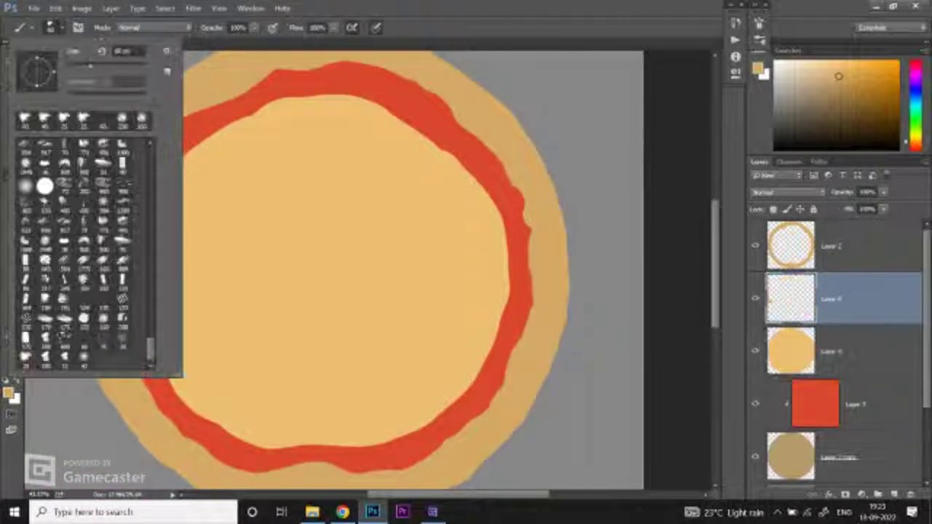
{"action": "left_click", "coordinate": [26, 357]}
{"action": "left_click", "coordinate": [128, 51]}
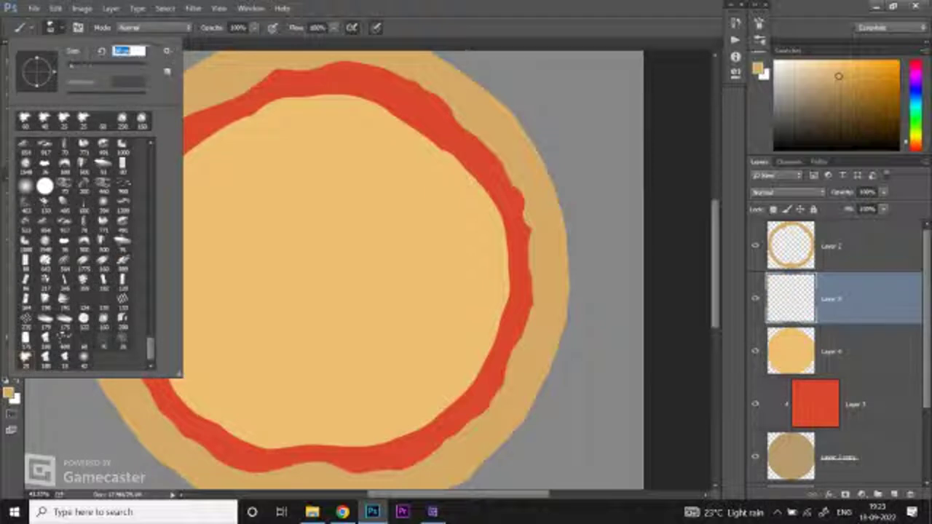
{"action": "key", "text": "Return"}
{"action": "key", "text": "ctrl+plus"}
{"action": "key", "text": "ctrl+plus"}
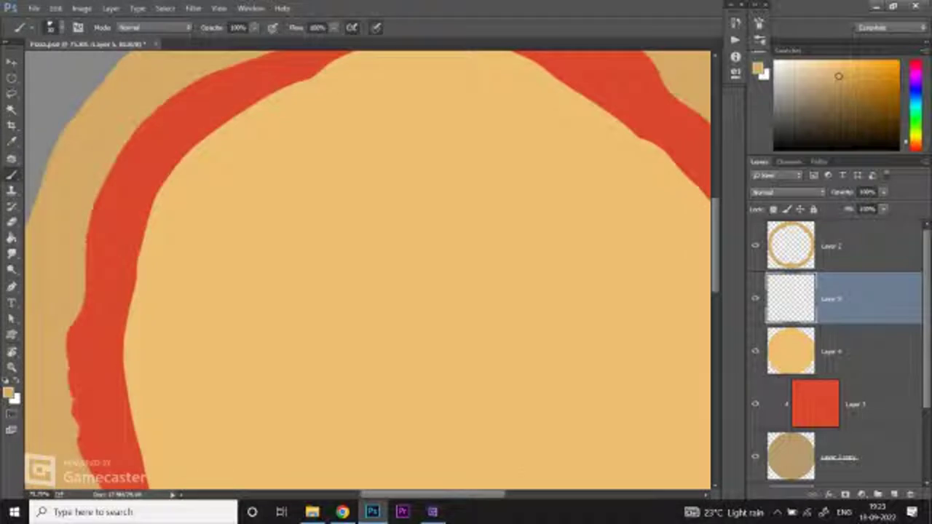
{"action": "key", "text": "ctrl+minus"}
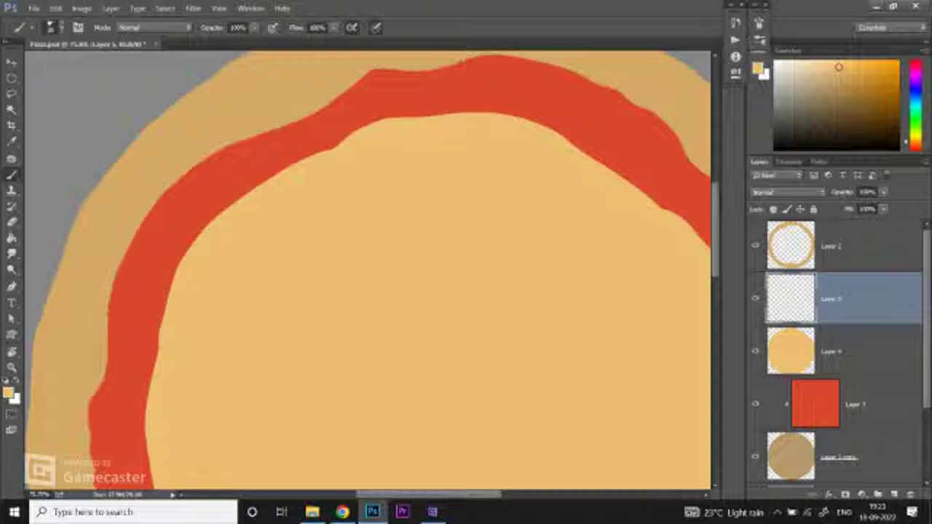
{"action": "mouse_move", "coordinate": [159, 320]}
{"action": "left_mouse_down"}
{"action": "mouse_move", "coordinate": [160, 287]}
{"action": "mouse_move", "coordinate": [188, 227]}
{"action": "mouse_move", "coordinate": [233, 198]}
{"action": "left_mouse_up"}
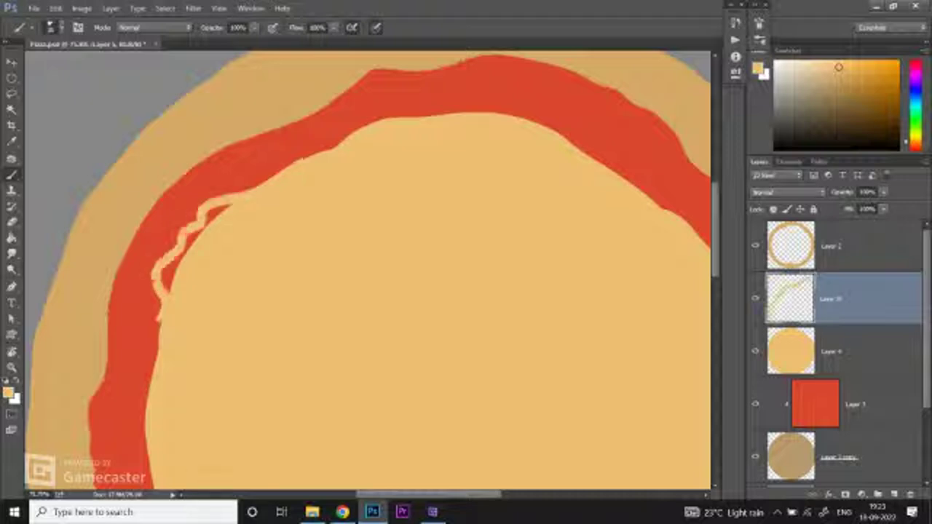
{"action": "left_click", "coordinate": [342, 512]}
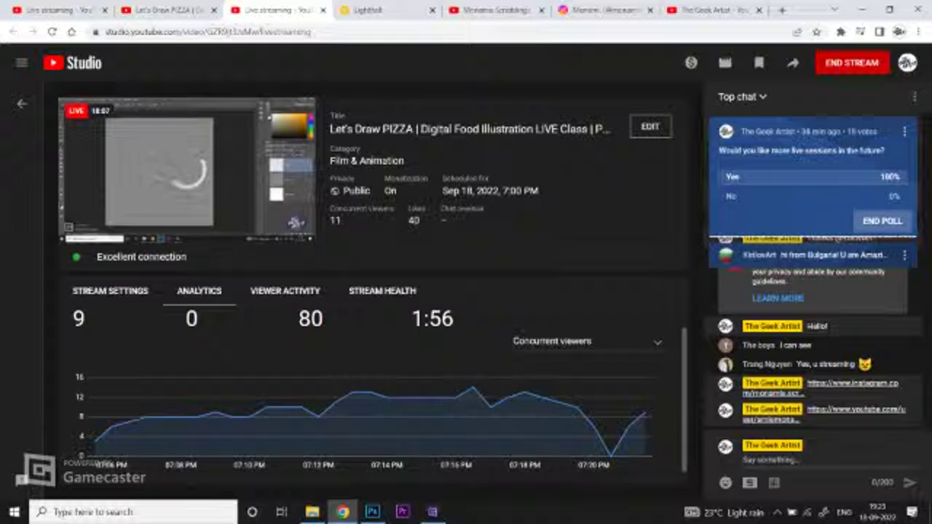
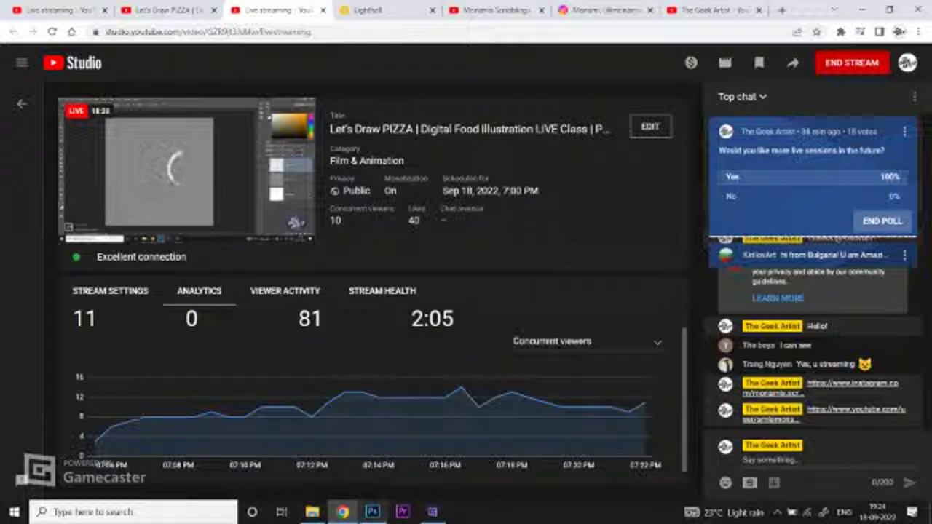
Step: Switch from the YouTube Studio stream page back to the Photoshop pizza file
{"action": "left_click", "coordinate": [372, 511]}
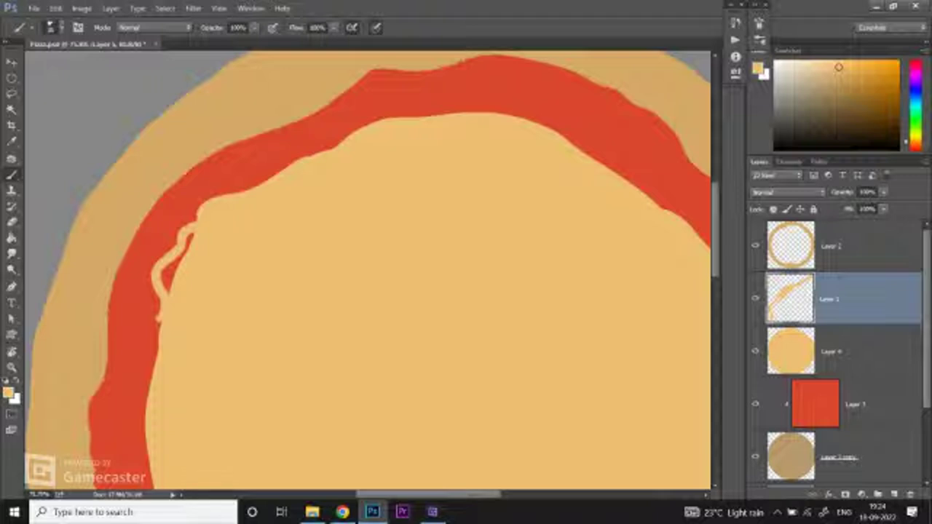
Step: Dab and stroke light-tan cheese over the sauce band's left inner edge
{"action": "left_click", "coordinate": [187, 243]}
{"action": "left_click", "coordinate": [179, 260]}
{"action": "scroll", "coordinate": [367, 269], "scroll_direction": "down", "scroll_amount": 3}
{"action": "left_click", "coordinate": [153, 204]}
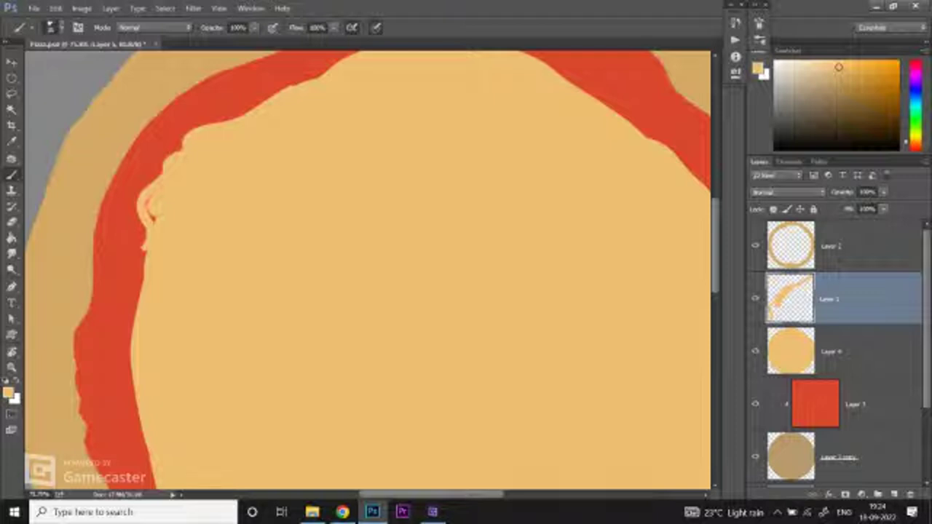
{"action": "scroll", "coordinate": [368, 270], "scroll_direction": "down", "scroll_amount": 3}
{"action": "scroll", "coordinate": [368, 270], "scroll_direction": "up", "scroll_amount": 2}
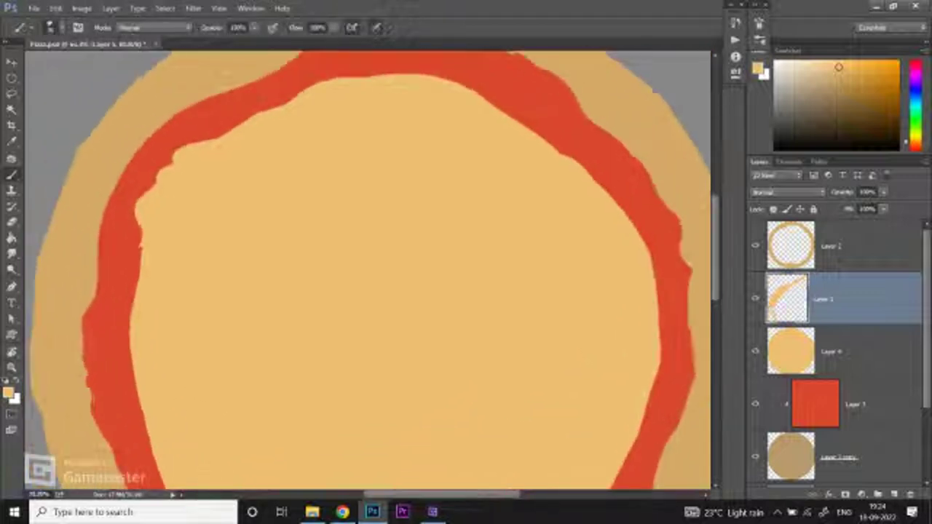
{"action": "scroll", "coordinate": [368, 270], "scroll_direction": "down", "scroll_amount": 2}
{"action": "mouse_move", "coordinate": [146, 188]}
{"action": "left_mouse_down"}
{"action": "mouse_move", "coordinate": [113, 302]}
{"action": "mouse_move", "coordinate": [129, 305]}
{"action": "left_mouse_up"}
{"action": "left_click_drag", "start_coordinate": [145, 207], "coordinate": [131, 275]}
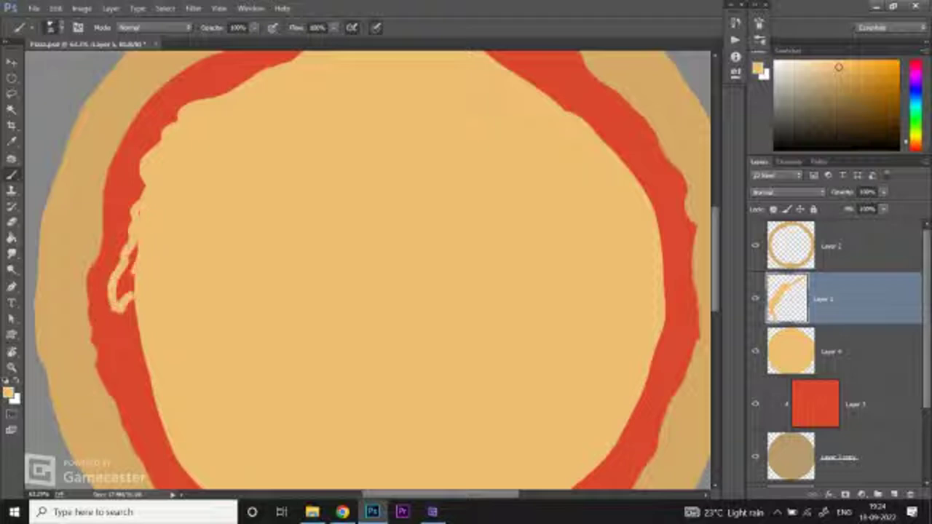
{"action": "mouse_move", "coordinate": [138, 195]}
{"action": "left_mouse_down"}
{"action": "mouse_move", "coordinate": [113, 248]}
{"action": "mouse_move", "coordinate": [120, 219]}
{"action": "left_mouse_up"}
Step: Extend the wavy cheese edge along the upper-left, left and bottom inner sauce
{"action": "scroll", "coordinate": [368, 269], "scroll_direction": "down", "scroll_amount": 1}
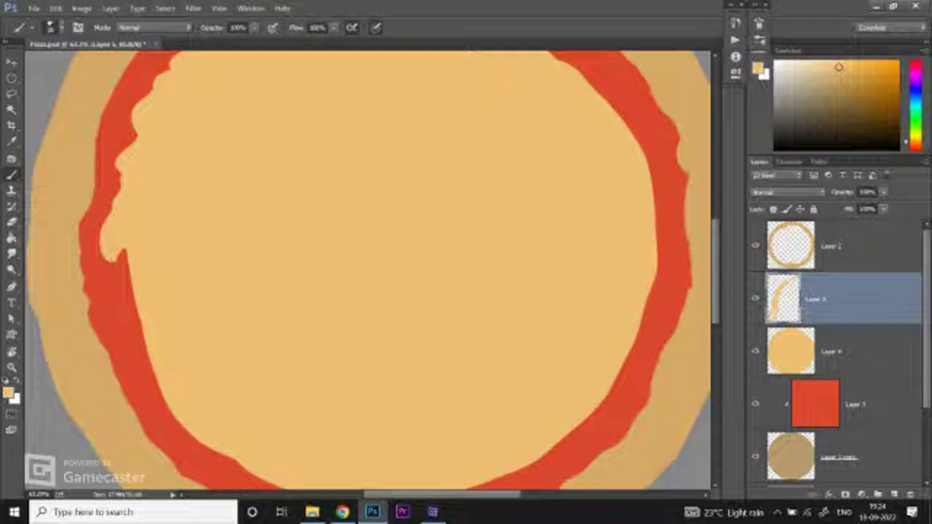
{"action": "left_click_drag", "start_coordinate": [122, 251], "coordinate": [149, 386]}
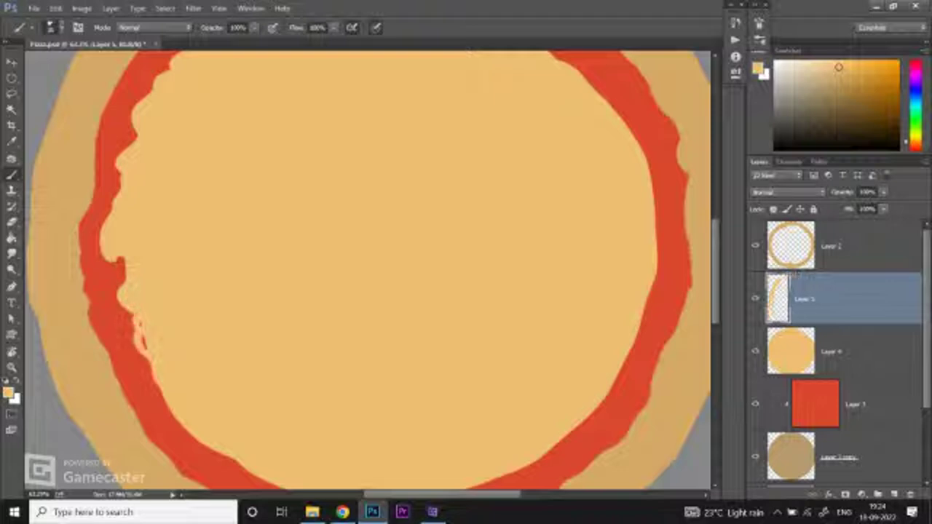
{"action": "scroll", "coordinate": [150, 385], "scroll_direction": "down", "scroll_amount": 2}
{"action": "left_click_drag", "start_coordinate": [102, 123], "coordinate": [100, 182]}
{"action": "mouse_move", "coordinate": [135, 306]}
{"action": "left_mouse_down"}
{"action": "mouse_move", "coordinate": [175, 360]}
{"action": "mouse_move", "coordinate": [149, 320]}
{"action": "mouse_move", "coordinate": [219, 397]}
{"action": "mouse_move", "coordinate": [189, 377]}
{"action": "mouse_move", "coordinate": [211, 390]}
{"action": "mouse_move", "coordinate": [138, 299]}
{"action": "mouse_move", "coordinate": [174, 324]}
{"action": "mouse_move", "coordinate": [327, 336]}
{"action": "mouse_move", "coordinate": [295, 331]}
{"action": "left_mouse_up"}
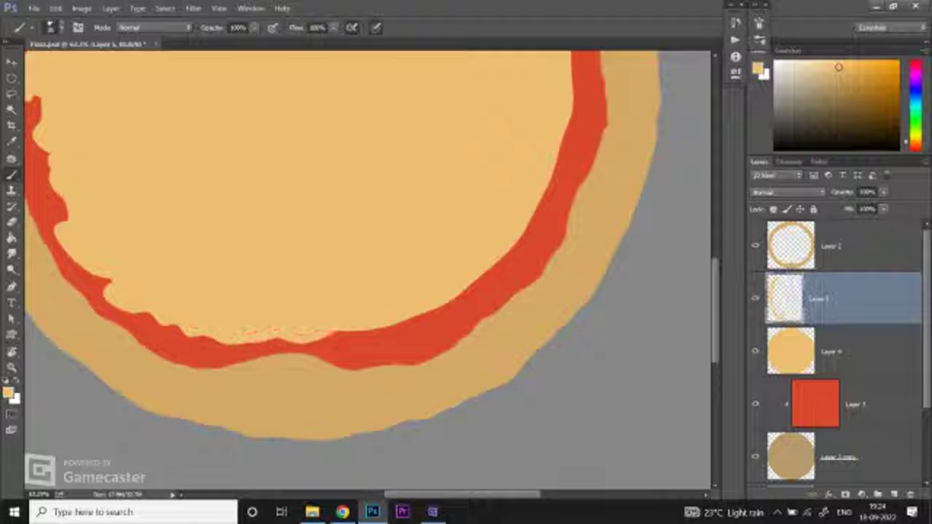
{"action": "left_click_drag", "start_coordinate": [364, 291], "coordinate": [287, 283]}
{"action": "mouse_move", "coordinate": [251, 332]}
{"action": "left_mouse_down"}
{"action": "mouse_move", "coordinate": [327, 319]}
{"action": "mouse_move", "coordinate": [346, 306]}
{"action": "mouse_move", "coordinate": [255, 332]}
{"action": "mouse_move", "coordinate": [333, 308]}
{"action": "mouse_move", "coordinate": [264, 360]}
{"action": "mouse_move", "coordinate": [364, 268]}
{"action": "mouse_move", "coordinate": [292, 331]}
{"action": "mouse_move", "coordinate": [343, 304]}
{"action": "left_mouse_up"}
{"action": "key", "text": "z"}
{"action": "key", "text": "ctrl+0"}
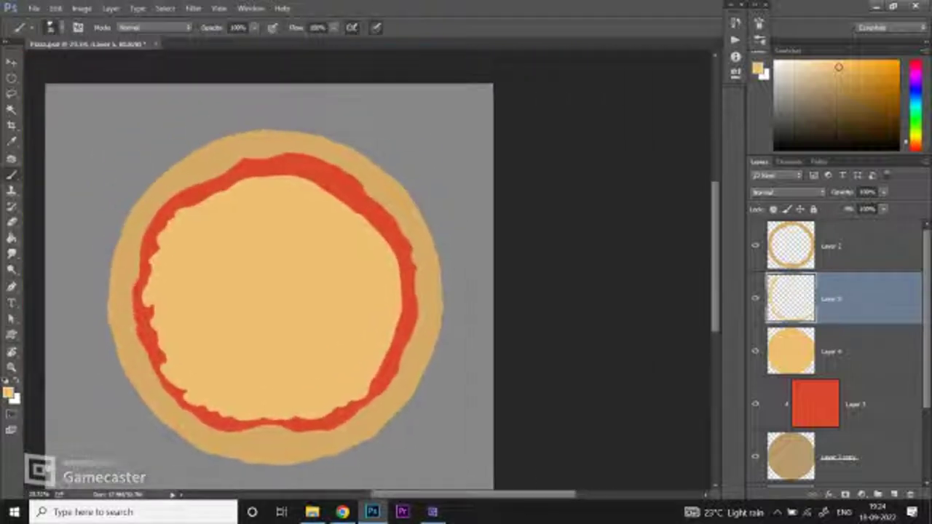
Step: Paint wavy cheese over the sauce's top and upper-right inner edge
{"action": "key", "text": "ctrl+equal"}
{"action": "mouse_move", "coordinate": [168, 222]}
{"action": "left_mouse_down"}
{"action": "mouse_move", "coordinate": [276, 172]}
{"action": "mouse_move", "coordinate": [269, 175]}
{"action": "mouse_move", "coordinate": [356, 172]}
{"action": "mouse_move", "coordinate": [298, 170]}
{"action": "mouse_move", "coordinate": [336, 168]}
{"action": "mouse_move", "coordinate": [393, 211]}
{"action": "left_mouse_up"}
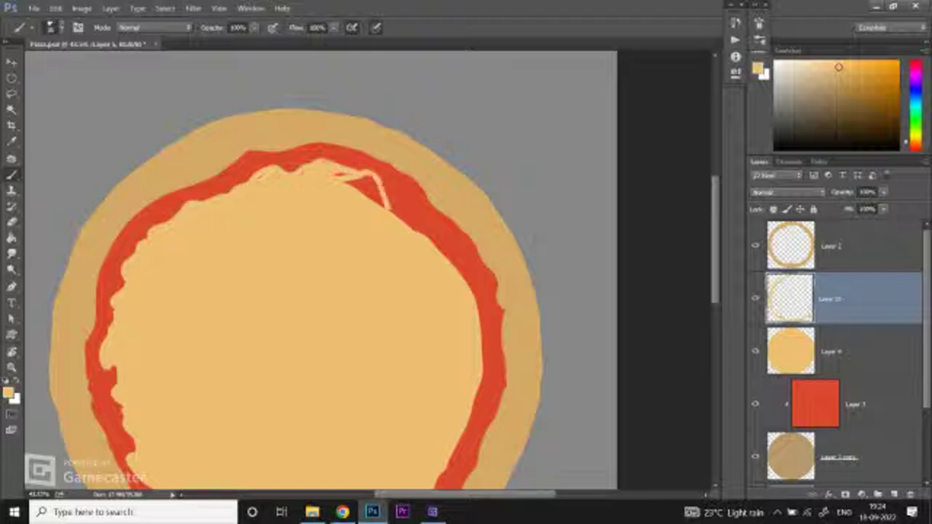
{"action": "mouse_move", "coordinate": [342, 179]}
{"action": "left_mouse_down"}
{"action": "mouse_move", "coordinate": [260, 166]}
{"action": "mouse_move", "coordinate": [327, 198]}
{"action": "mouse_move", "coordinate": [364, 239]}
{"action": "mouse_move", "coordinate": [319, 194]}
{"action": "left_mouse_up"}
{"action": "mouse_move", "coordinate": [295, 157]}
{"action": "left_mouse_down"}
{"action": "mouse_move", "coordinate": [361, 243]}
{"action": "mouse_move", "coordinate": [358, 337]}
{"action": "left_mouse_up"}
{"action": "left_click_drag", "start_coordinate": [310, 172], "coordinate": [358, 258]}
Step: Continue the cheese edge down the right and lower-right inner side of the sauce
{"action": "scroll", "coordinate": [357, 255], "scroll_direction": "down", "scroll_amount": 3}
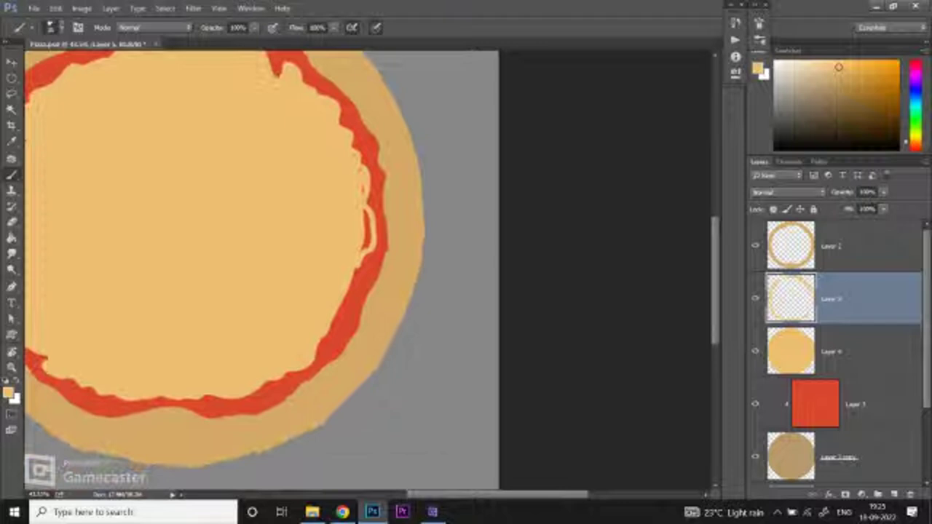
{"action": "left_click_drag", "start_coordinate": [367, 209], "coordinate": [357, 279]}
{"action": "key", "text": "z"}
{"action": "left_click", "coordinate": [355, 275]}
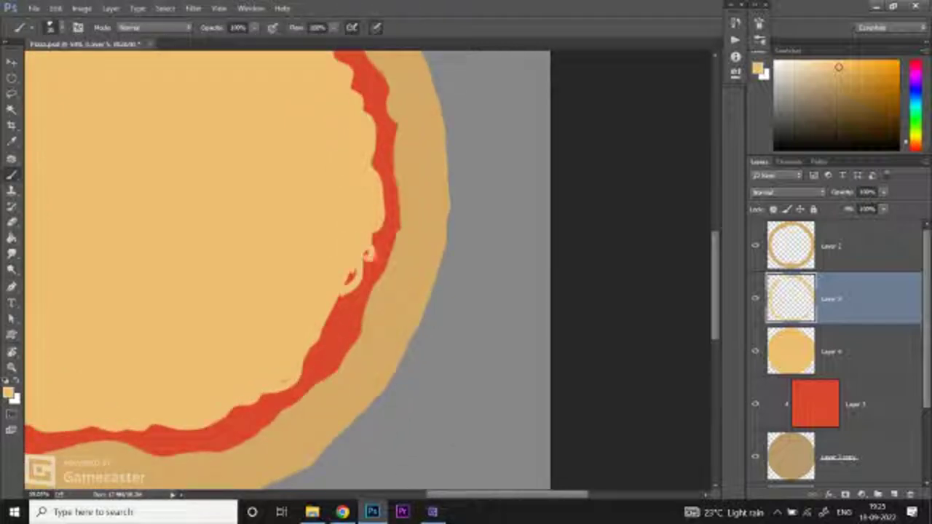
{"action": "mouse_move", "coordinate": [352, 288]}
{"action": "left_mouse_down"}
{"action": "mouse_move", "coordinate": [336, 332]}
{"action": "mouse_move", "coordinate": [318, 353]}
{"action": "mouse_move", "coordinate": [328, 332]}
{"action": "left_mouse_up"}
{"action": "key", "text": "ctrl+minus"}
{"action": "key", "text": "ctrl+minus"}
{"action": "key", "text": "ctrl+minus"}
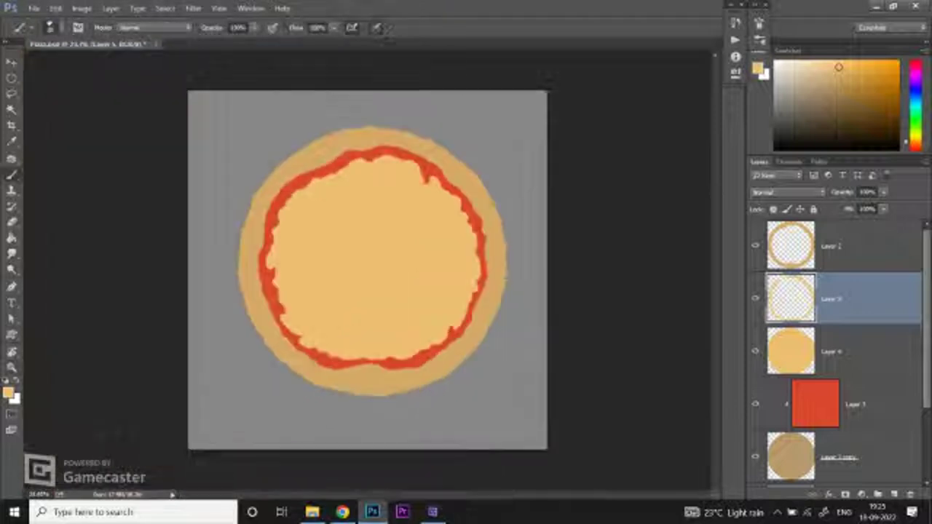
{"action": "key", "text": "ctrl+plus"}
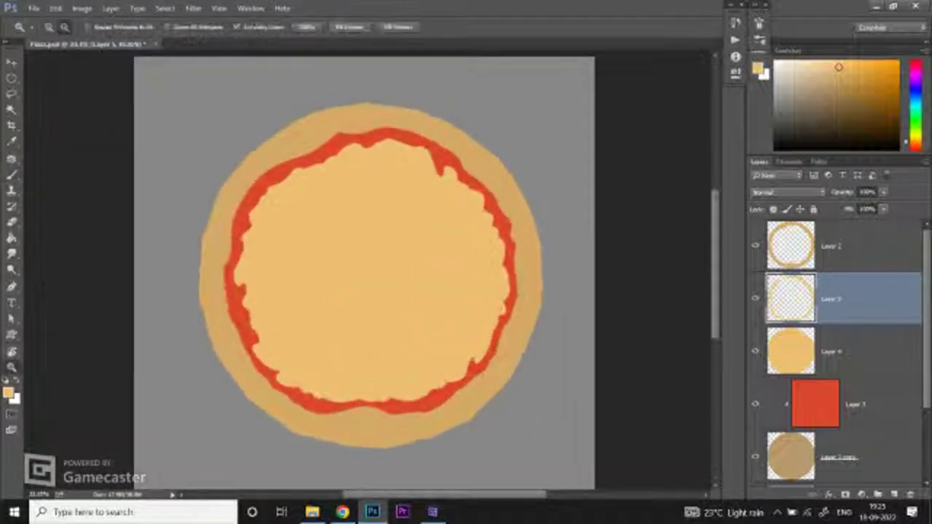
Step: Zoom in and brush a small light-tan cheese loop onto the upper-left sauce band
{"action": "key", "text": "ctrl+plus"}
{"action": "key", "text": "ctrl+plus"}
{"action": "key", "text": "ctrl+plus"}
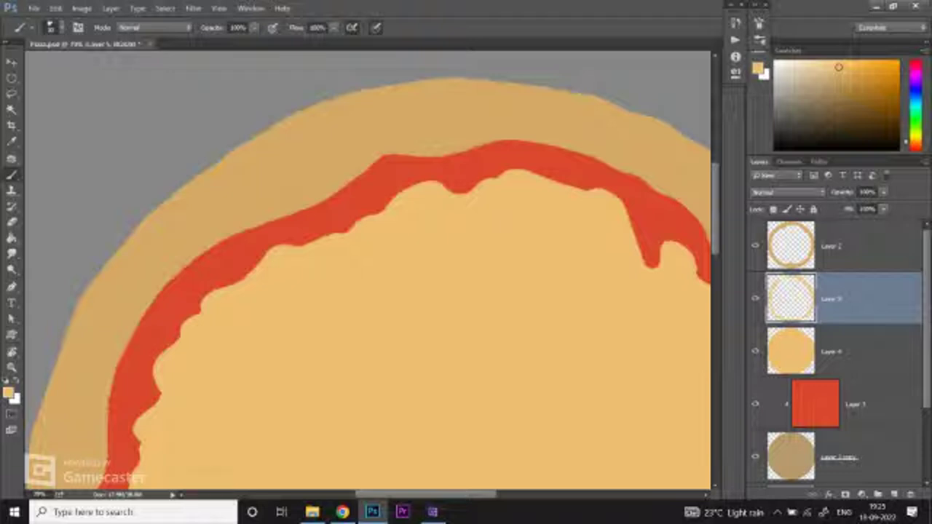
{"action": "scroll", "coordinate": [364, 277], "scroll_direction": "up", "scroll_amount": 2}
{"action": "mouse_move", "coordinate": [233, 251]}
{"action": "left_mouse_down"}
{"action": "mouse_move", "coordinate": [222, 273]}
{"action": "mouse_move", "coordinate": [240, 258]}
{"action": "left_mouse_up"}
{"action": "key", "text": "ctrl+minus"}
{"action": "key", "text": "ctrl+minus"}
{"action": "key", "text": "ctrl+minus"}
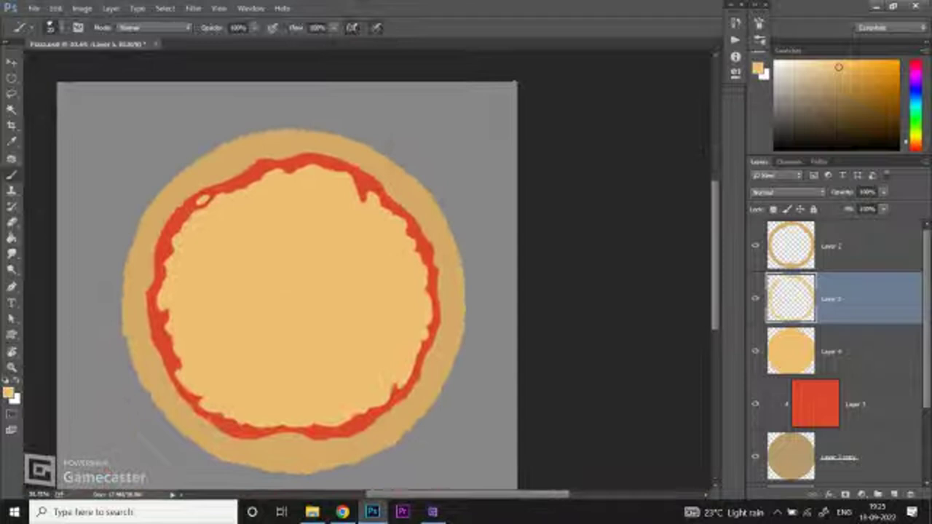
{"action": "key", "text": "ctrl+equal"}
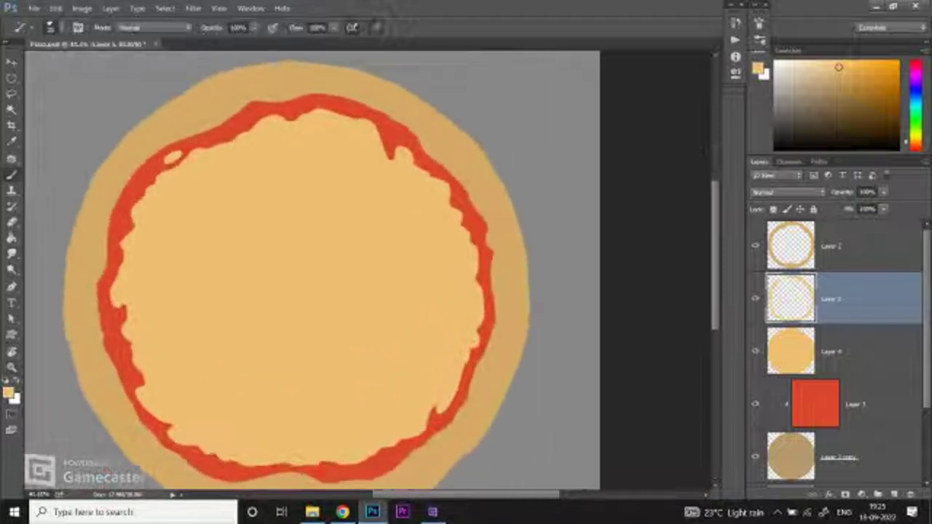
{"action": "scroll", "coordinate": [390, 275], "scroll_direction": "left", "scroll_amount": 1}
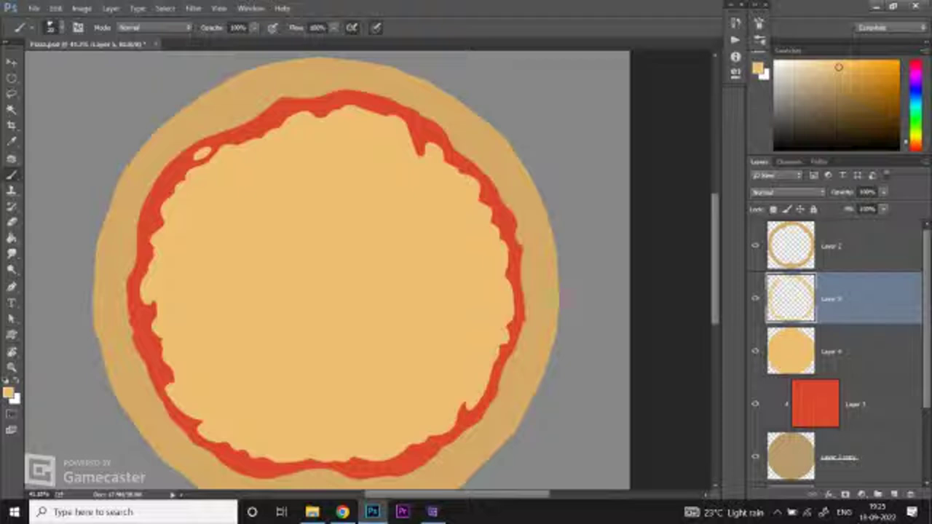
{"action": "scroll", "coordinate": [202, 153], "scroll_direction": "up", "scroll_amount": 3}
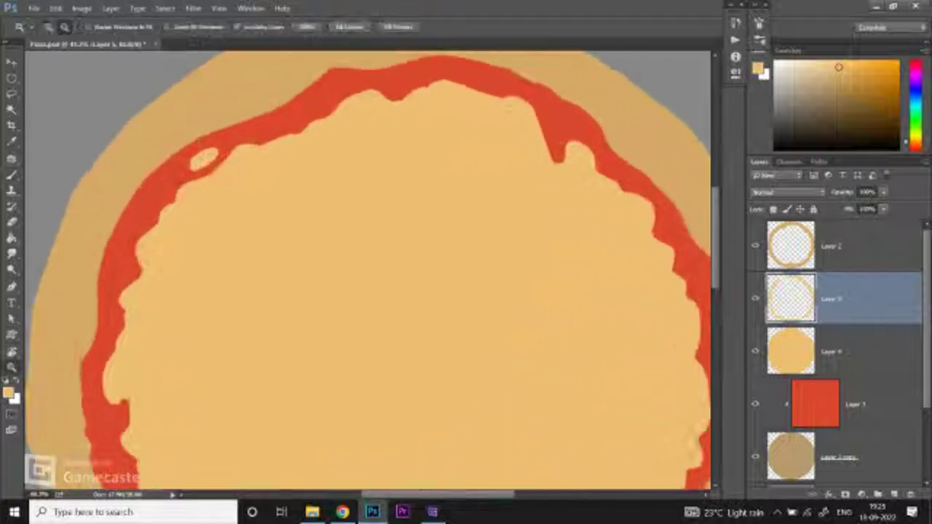
{"action": "scroll", "coordinate": [203, 156], "scroll_direction": "up", "scroll_amount": 2}
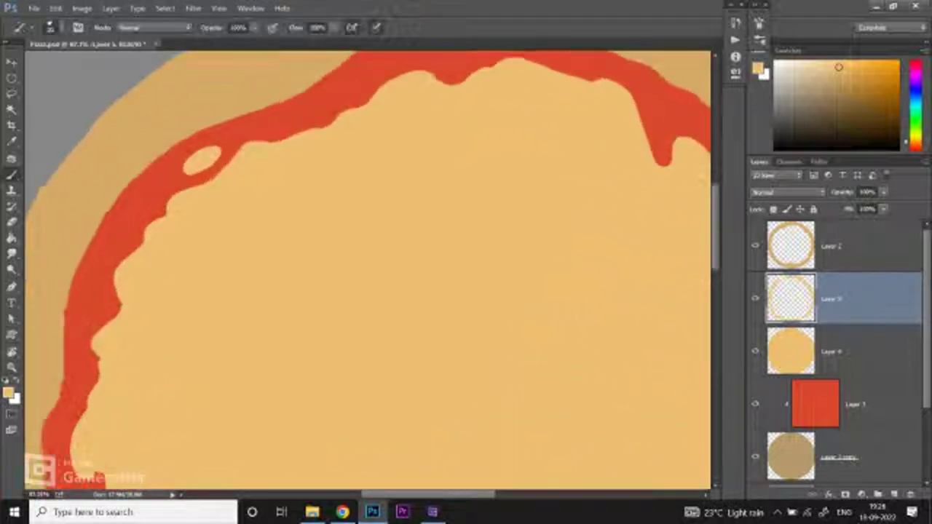
Step: Paint a pale cheese ellipse, dots and ovals into the left sauce band
{"action": "mouse_move", "coordinate": [91, 318]}
{"action": "left_mouse_down"}
{"action": "mouse_move", "coordinate": [106, 302]}
{"action": "mouse_move", "coordinate": [100, 312]}
{"action": "left_mouse_up"}
{"action": "left_click", "coordinate": [100, 286]}
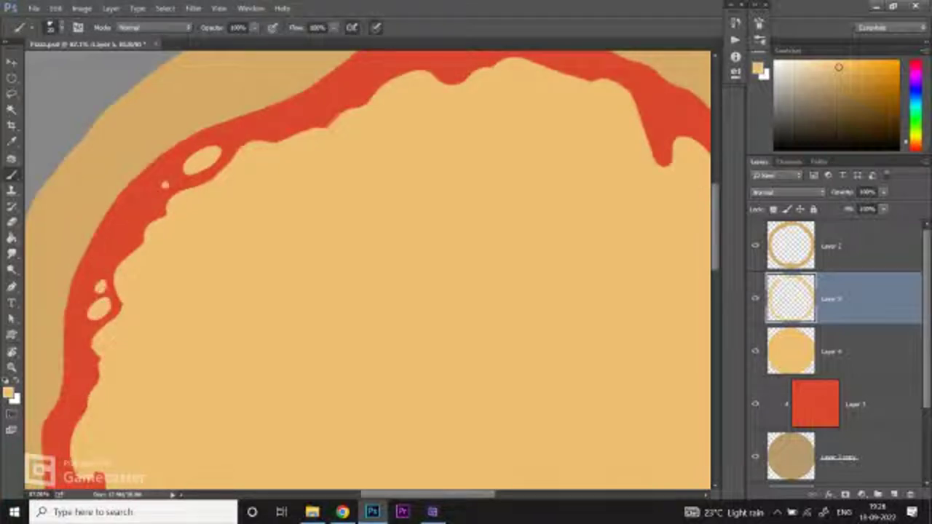
{"action": "left_click", "coordinate": [78, 299]}
{"action": "left_click", "coordinate": [129, 244]}
{"action": "left_click_drag", "start_coordinate": [83, 377], "coordinate": [161, 216]}
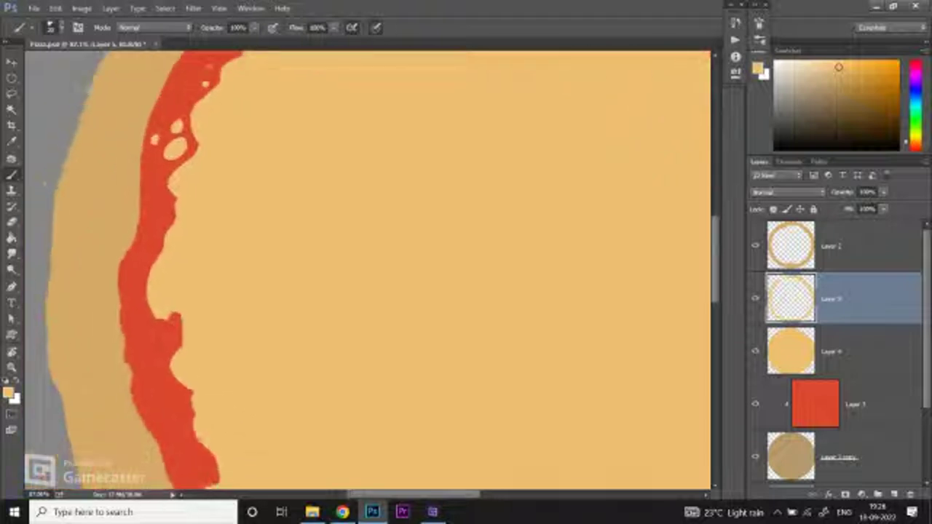
{"action": "left_click", "coordinate": [162, 217]}
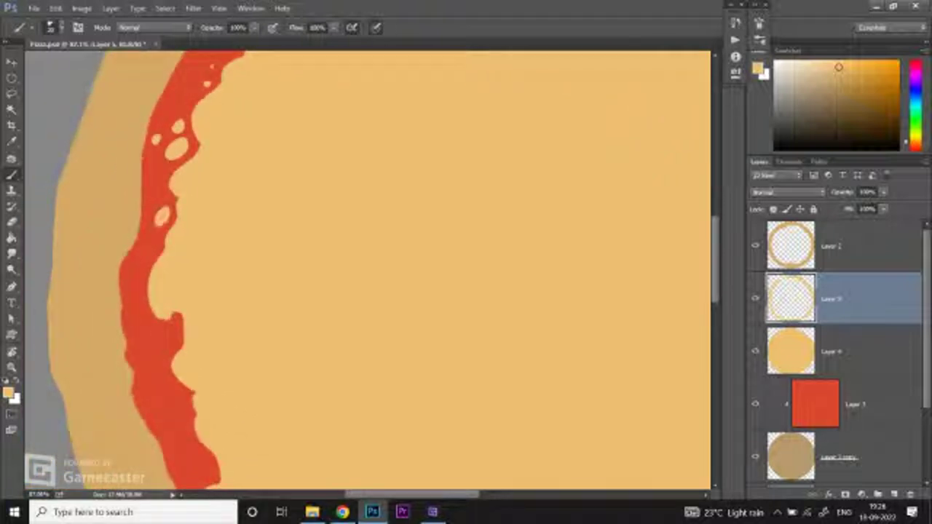
{"action": "left_click", "coordinate": [135, 313]}
{"action": "left_click", "coordinate": [162, 343]}
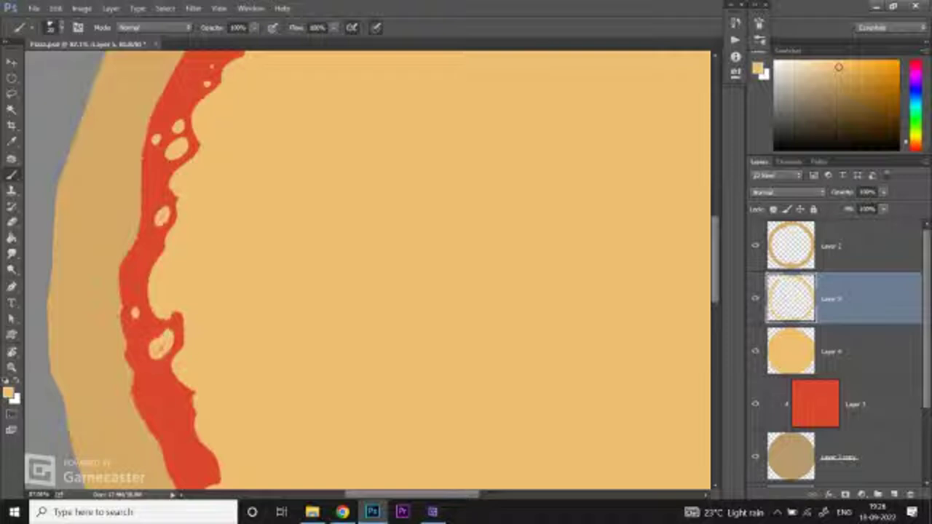
Step: Add more pale spots and small holes in the lower-left sauce band
{"action": "key", "text": "ctrl+minus"}
{"action": "key", "text": "ctrl+minus"}
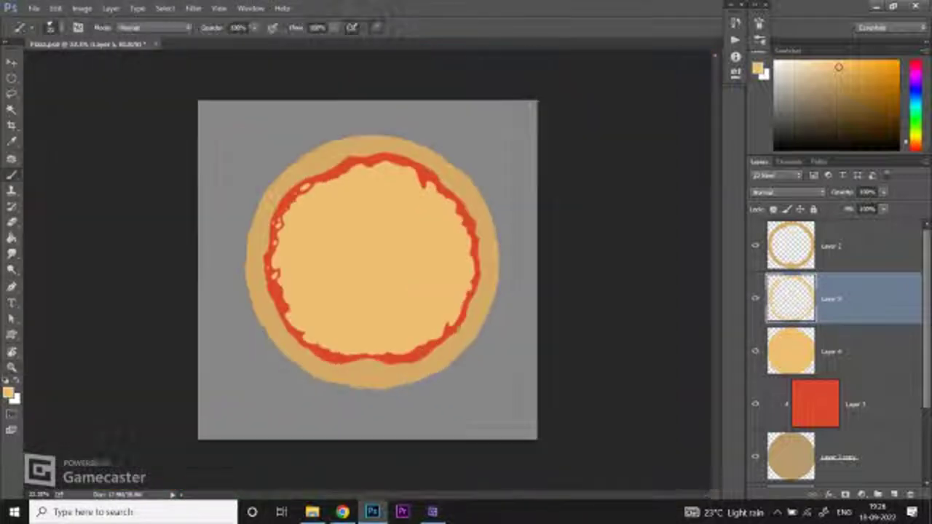
{"action": "key", "text": "ctrl+plus"}
{"action": "key", "text": "ctrl+plus"}
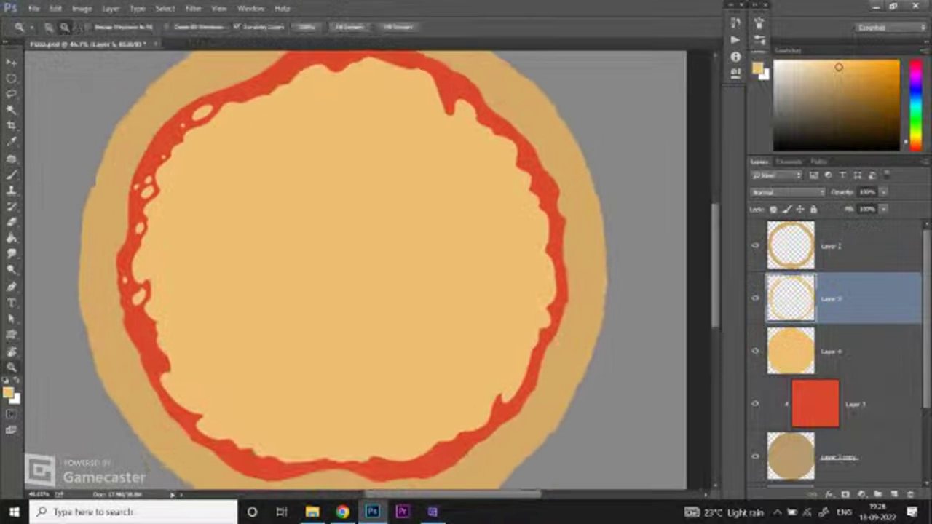
{"action": "left_click", "coordinate": [146, 327]}
{"action": "left_click_drag", "start_coordinate": [139, 324], "coordinate": [146, 348]}
{"action": "mouse_move", "coordinate": [166, 392]}
{"action": "left_mouse_down"}
{"action": "mouse_move", "coordinate": [161, 412]}
{"action": "mouse_move", "coordinate": [169, 401]}
{"action": "left_mouse_up"}
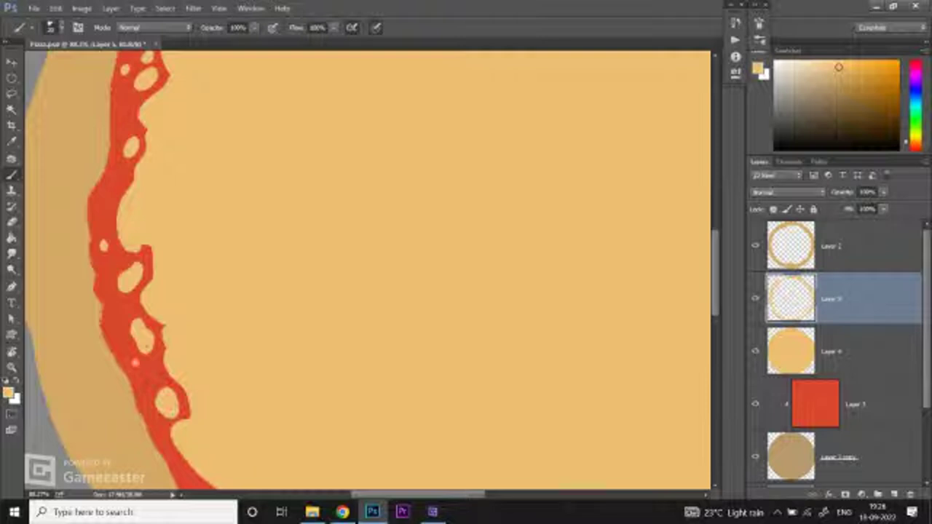
{"action": "scroll", "coordinate": [368, 269], "scroll_direction": "down", "scroll_amount": 3}
{"action": "scroll", "coordinate": [368, 269], "scroll_direction": "up", "scroll_amount": 2}
{"action": "scroll", "coordinate": [88, 233], "scroll_direction": "up", "scroll_amount": 2}
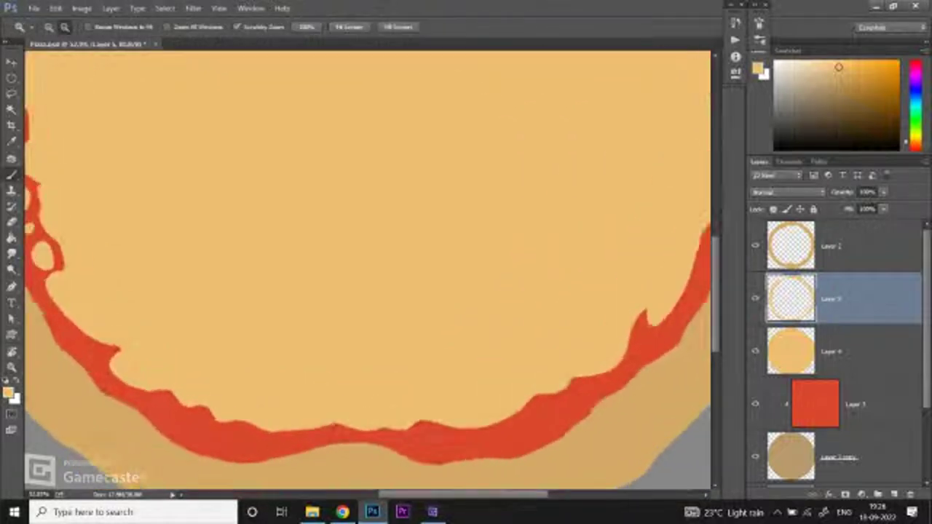
{"action": "left_click", "coordinate": [70, 340]}
{"action": "left_click", "coordinate": [95, 354]}
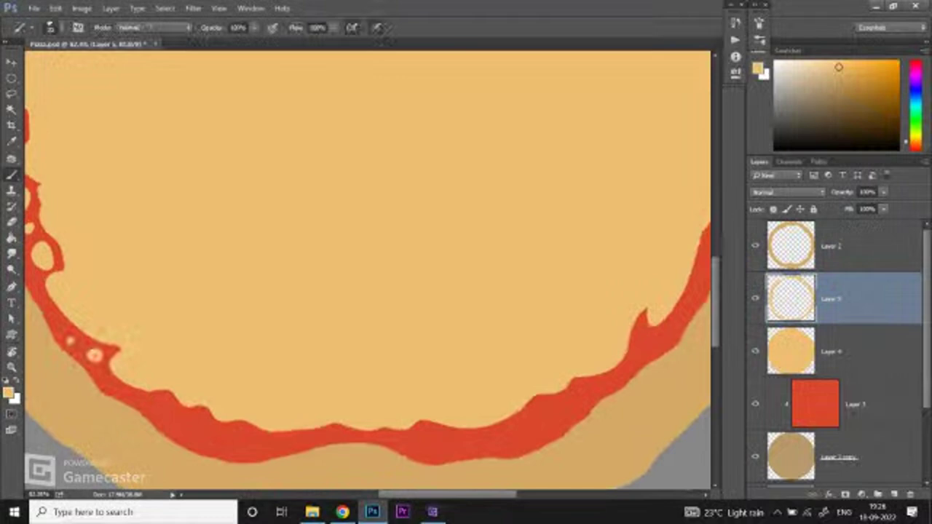
Step: Dot pale holes, spots and a loop along the lower and lower-right sauce band
{"action": "scroll", "coordinate": [367, 269], "scroll_direction": "down", "scroll_amount": 2}
{"action": "mouse_move", "coordinate": [170, 319]}
{"action": "left_mouse_down"}
{"action": "mouse_move", "coordinate": [217, 336]}
{"action": "mouse_move", "coordinate": [203, 342]}
{"action": "mouse_move", "coordinate": [264, 356]}
{"action": "left_mouse_up"}
{"action": "left_click", "coordinate": [216, 335]}
{"action": "left_click", "coordinate": [347, 353]}
{"action": "mouse_move", "coordinate": [429, 355]}
{"action": "left_mouse_down"}
{"action": "mouse_move", "coordinate": [472, 360]}
{"action": "mouse_move", "coordinate": [439, 359]}
{"action": "mouse_move", "coordinate": [463, 358]}
{"action": "left_mouse_up"}
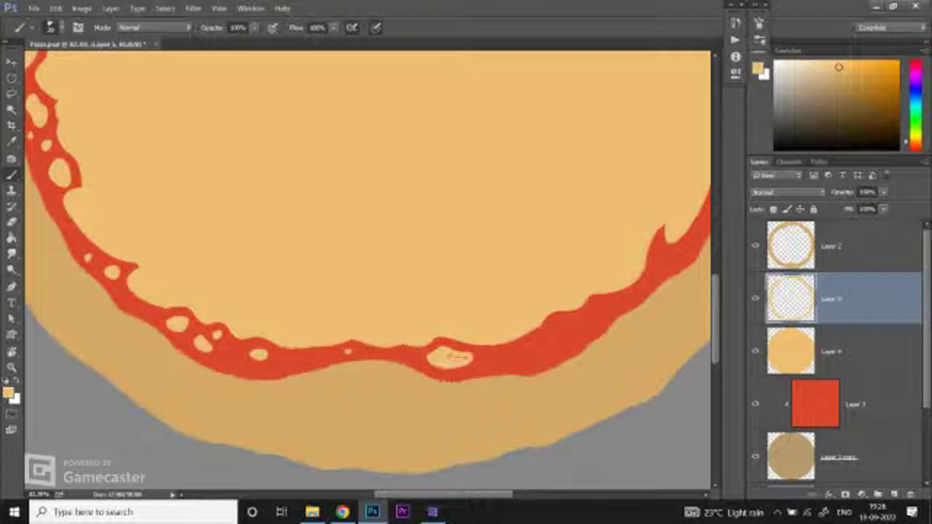
{"action": "scroll", "coordinate": [368, 265], "scroll_direction": "right", "scroll_amount": 3}
{"action": "mouse_move", "coordinate": [367, 334]}
{"action": "left_mouse_down"}
{"action": "mouse_move", "coordinate": [376, 332]}
{"action": "mouse_move", "coordinate": [370, 354]}
{"action": "mouse_move", "coordinate": [354, 355]}
{"action": "mouse_move", "coordinate": [383, 351]}
{"action": "left_mouse_up"}
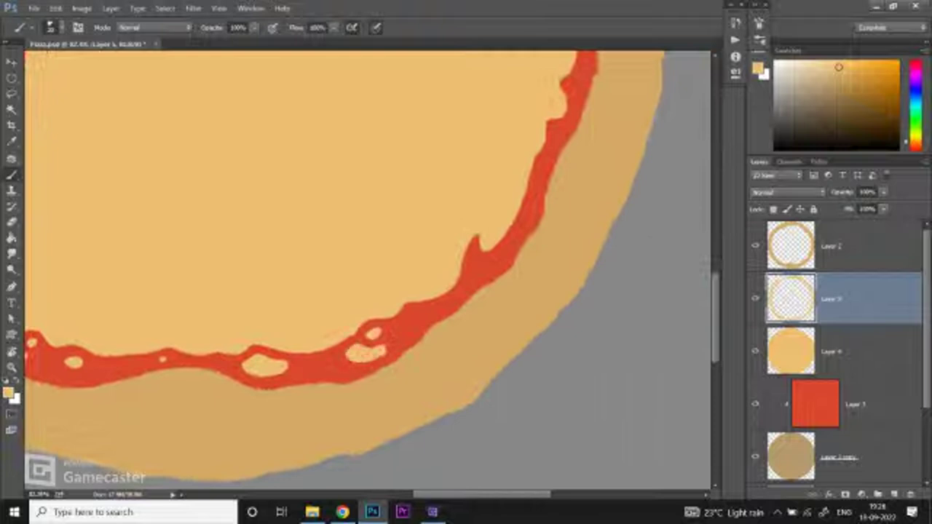
{"action": "left_click", "coordinate": [327, 360]}
{"action": "scroll", "coordinate": [364, 291], "scroll_direction": "up", "scroll_amount": 2}
{"action": "scroll", "coordinate": [364, 292], "scroll_direction": "right", "scroll_amount": 2}
{"action": "left_click", "coordinate": [364, 343]}
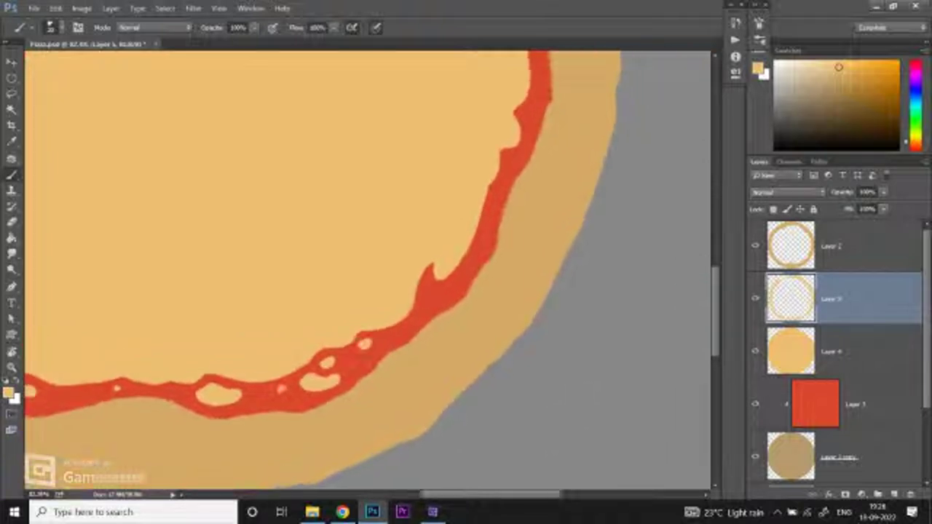
{"action": "left_click_drag", "start_coordinate": [428, 293], "coordinate": [431, 303]}
Step: Dab pale cheese spots and blobs into the right side of the sauce ring
{"action": "key", "text": "z"}
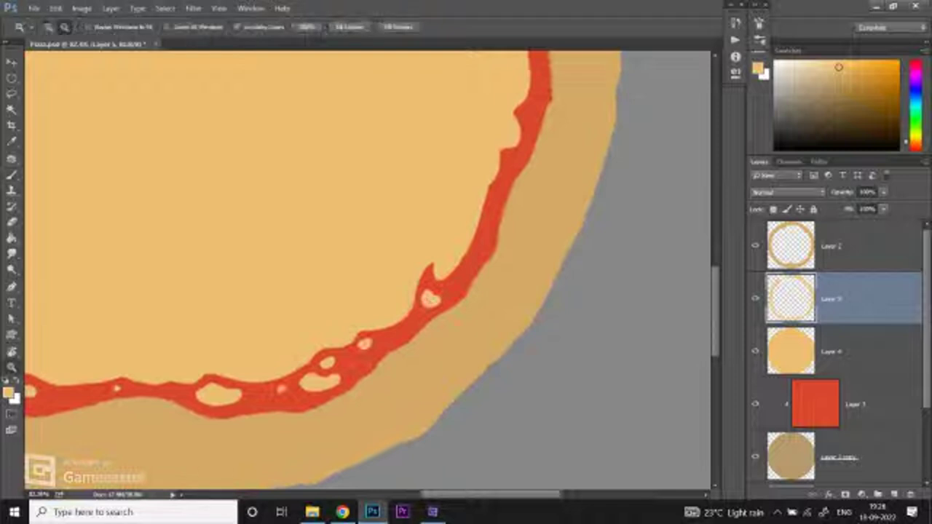
{"action": "scroll", "coordinate": [328, 270], "scroll_direction": "down", "scroll_amount": 3}
{"action": "scroll", "coordinate": [452, 291], "scroll_direction": "up", "scroll_amount": 4}
{"action": "key", "text": "b"}
{"action": "mouse_move", "coordinate": [446, 290]}
{"action": "left_mouse_down"}
{"action": "mouse_move", "coordinate": [445, 313]}
{"action": "mouse_move", "coordinate": [444, 305]}
{"action": "left_mouse_up"}
{"action": "scroll", "coordinate": [444, 306], "scroll_direction": "down", "scroll_amount": 2}
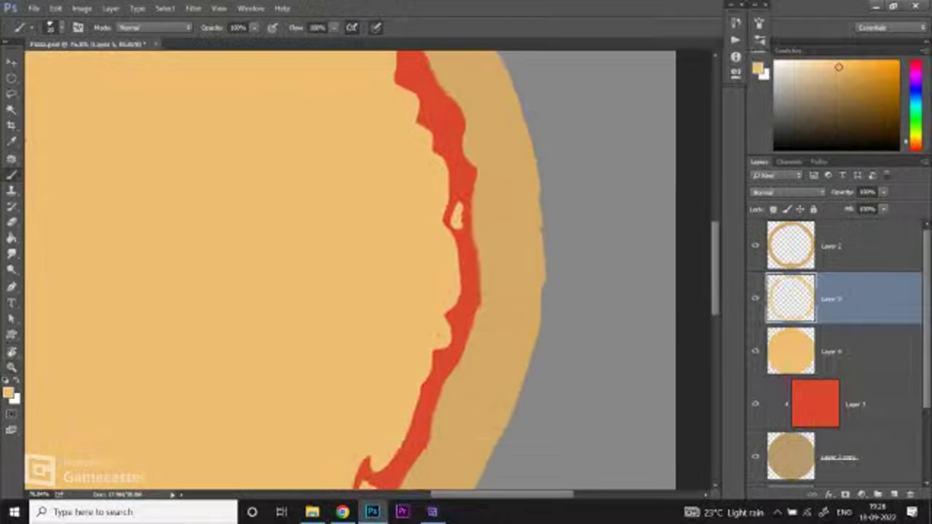
{"action": "left_click", "coordinate": [458, 320]}
{"action": "left_click", "coordinate": [459, 319]}
{"action": "left_click", "coordinate": [430, 386]}
{"action": "left_click", "coordinate": [413, 441]}
{"action": "scroll", "coordinate": [350, 269], "scroll_direction": "up", "scroll_amount": 5}
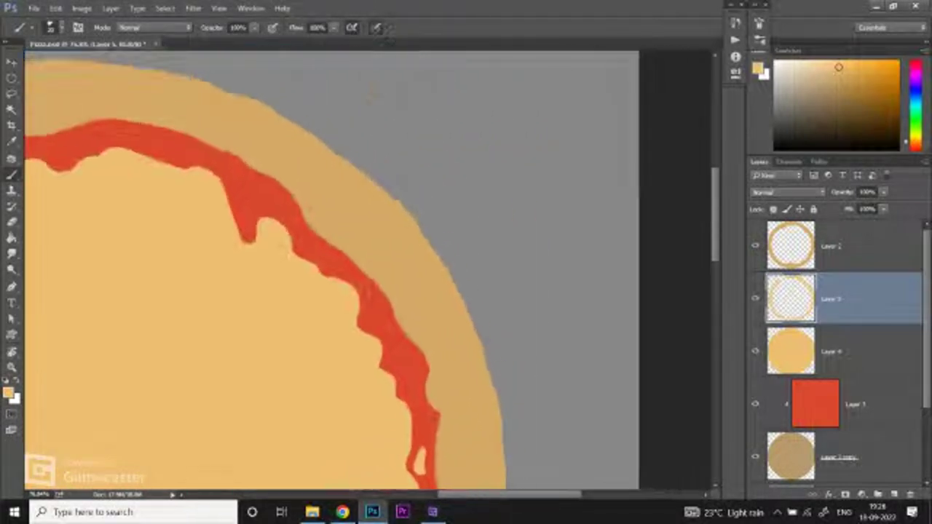
{"action": "left_click", "coordinate": [371, 318]}
{"action": "left_click", "coordinate": [412, 364]}
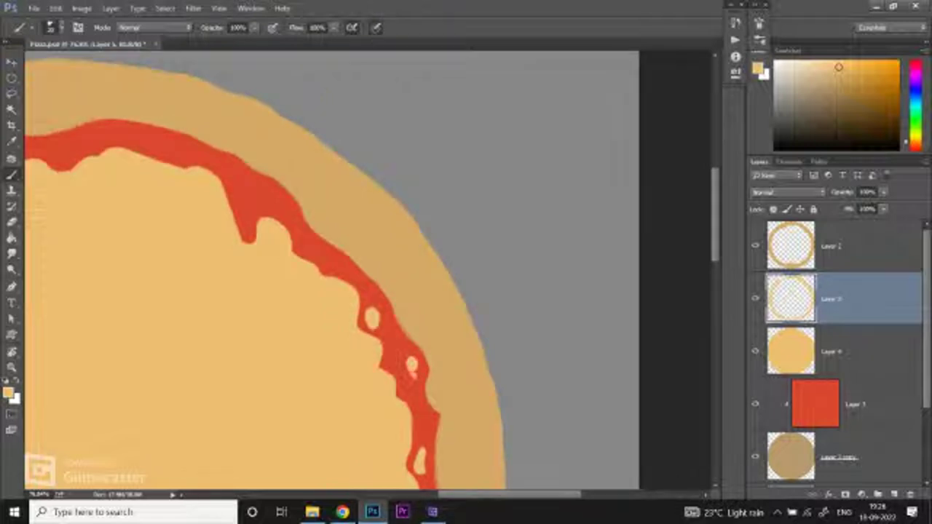
{"action": "left_click", "coordinate": [390, 360]}
Step: Pan along the top crust and paint pale spots and ovals into the upper sauce
{"action": "left_click_drag", "start_coordinate": [404, 389], "coordinate": [486, 483]}
{"action": "left_click", "coordinate": [326, 300]}
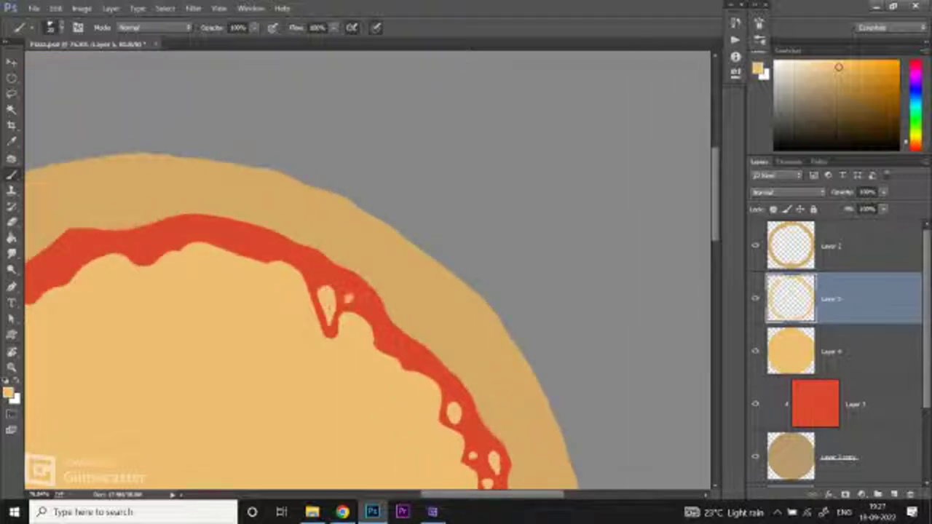
{"action": "left_click_drag", "start_coordinate": [391, 342], "coordinate": [545, 373]}
{"action": "left_click", "coordinate": [298, 274]}
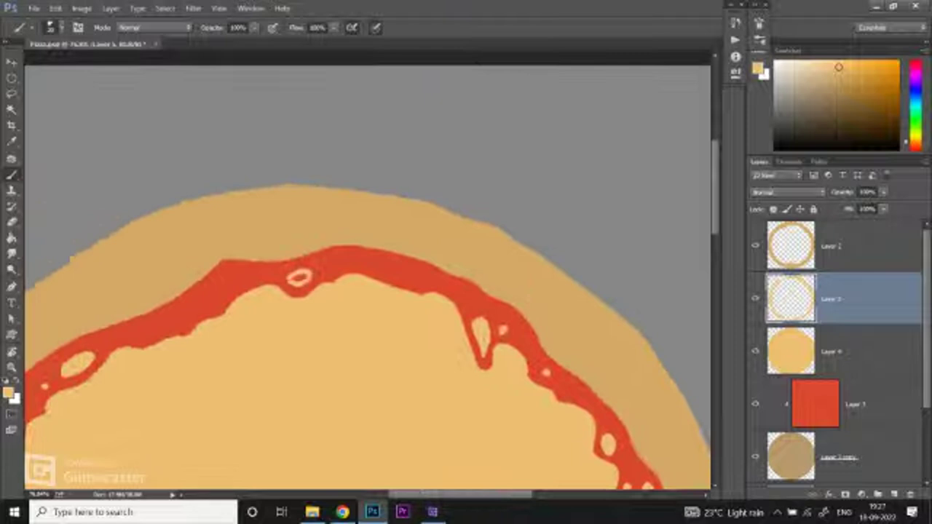
{"action": "left_click_drag", "start_coordinate": [299, 275], "coordinate": [470, 260]}
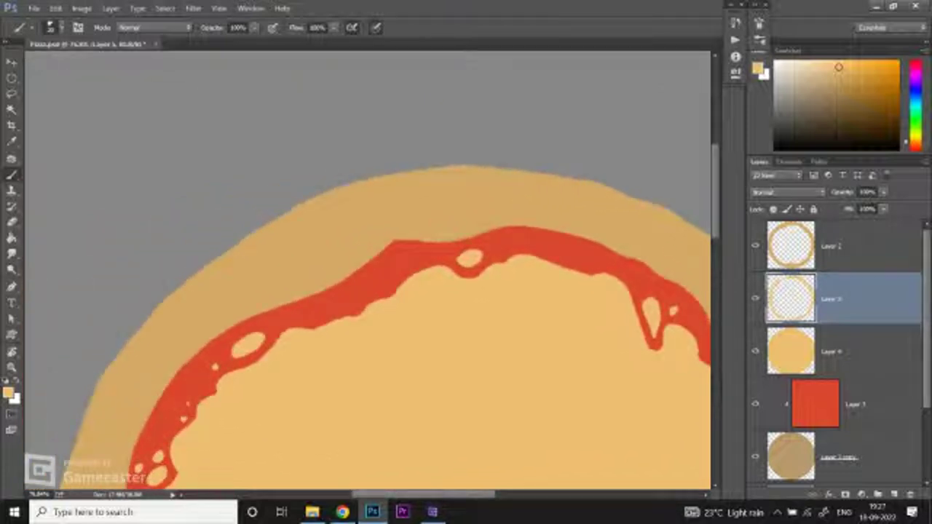
{"action": "left_click", "coordinate": [311, 315]}
{"action": "mouse_move", "coordinate": [355, 298]}
{"action": "left_mouse_down"}
{"action": "mouse_move", "coordinate": [378, 284]}
{"action": "mouse_move", "coordinate": [361, 298]}
{"action": "mouse_move", "coordinate": [386, 290]}
{"action": "left_mouse_up"}
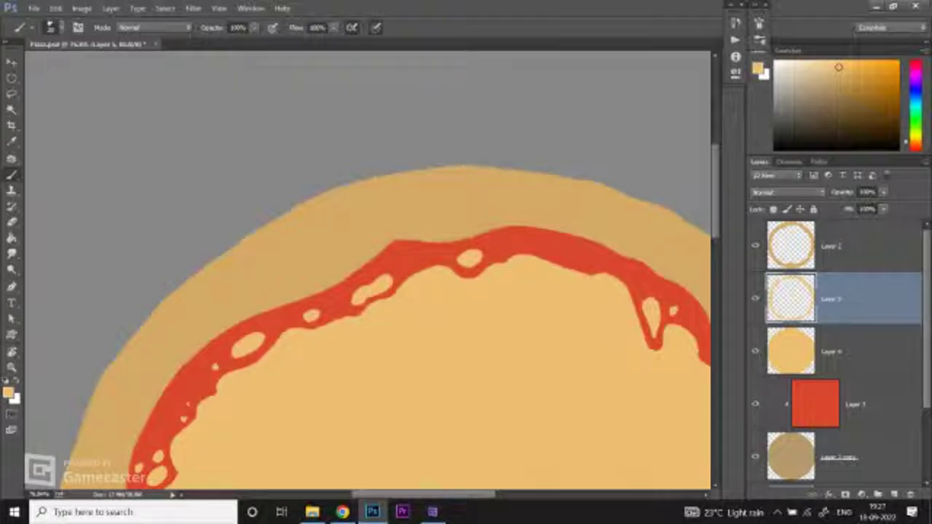
{"action": "left_click_drag", "start_coordinate": [402, 253], "coordinate": [434, 257]}
{"action": "key", "text": "ctrl+space"}
{"action": "left_click", "coordinate": [628, 259], "text": "ctrl"}
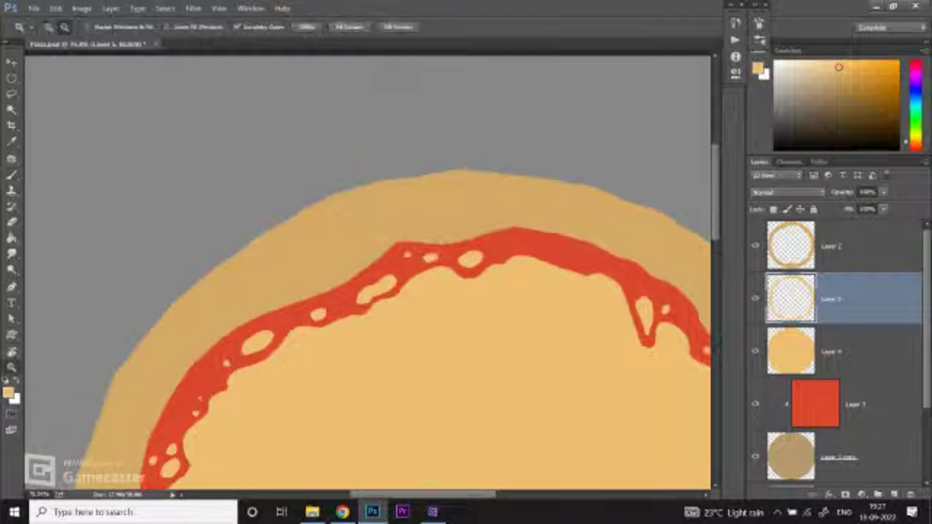
{"action": "left_click_drag", "start_coordinate": [552, 255], "coordinate": [583, 258]}
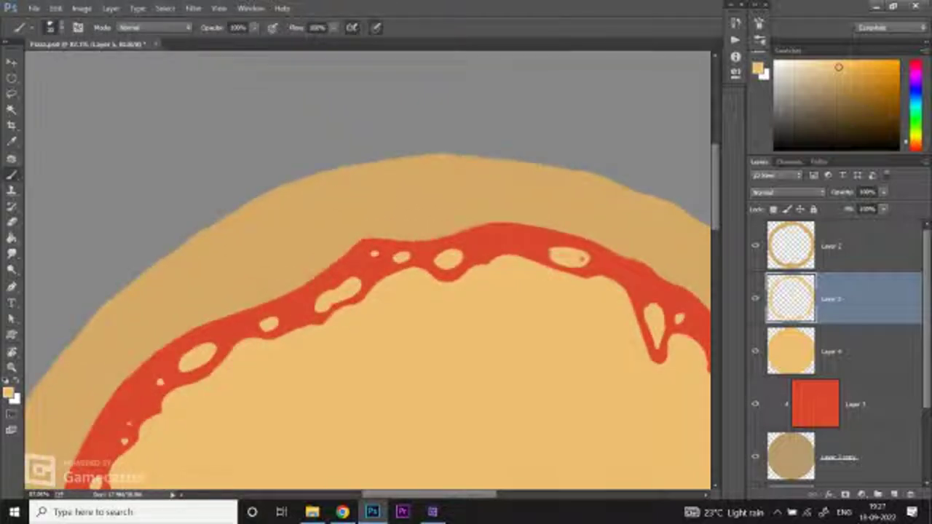
{"action": "scroll", "coordinate": [582, 258], "scroll_direction": "right", "scroll_amount": 2}
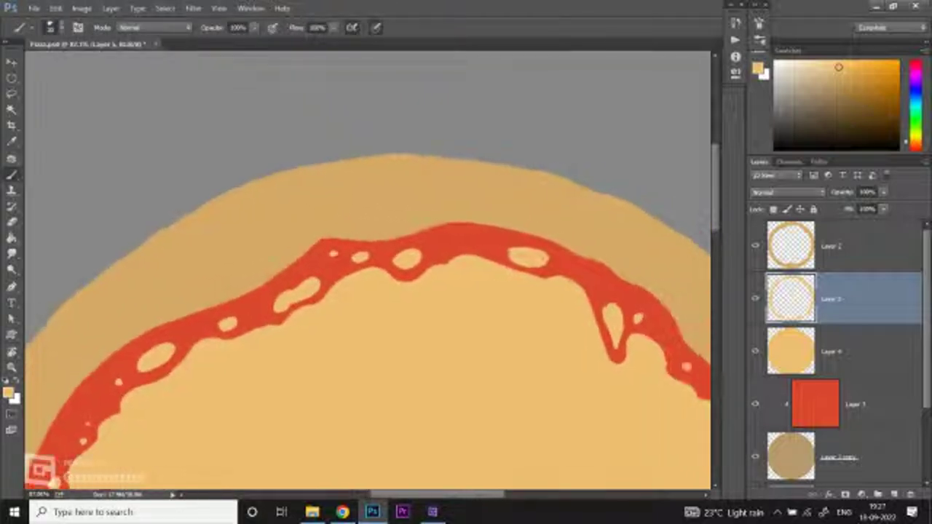
Step: Review the whole pizza, compare with and without spots, and test-merge the ring layer, undoing it
{"action": "key", "text": "ctrl+minus"}
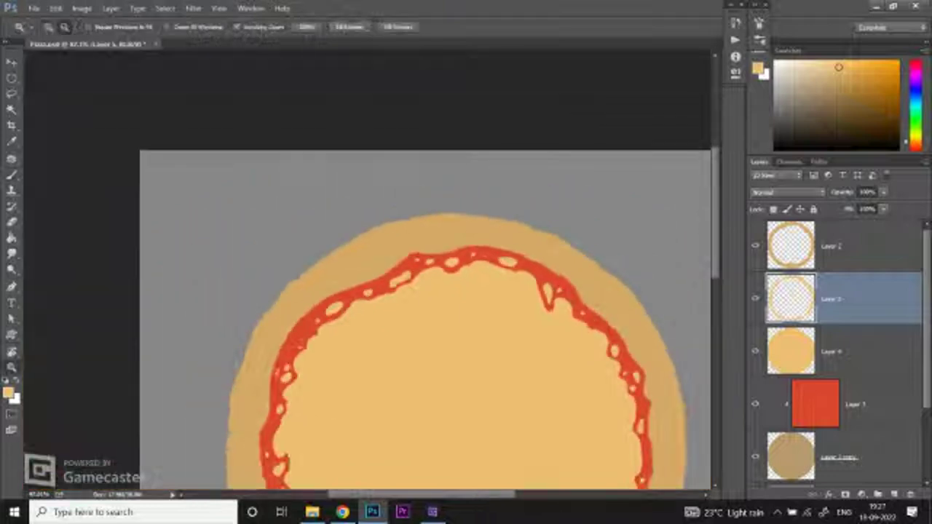
{"action": "key", "text": "ctrl+plus"}
{"action": "key", "text": "ctrl+0"}
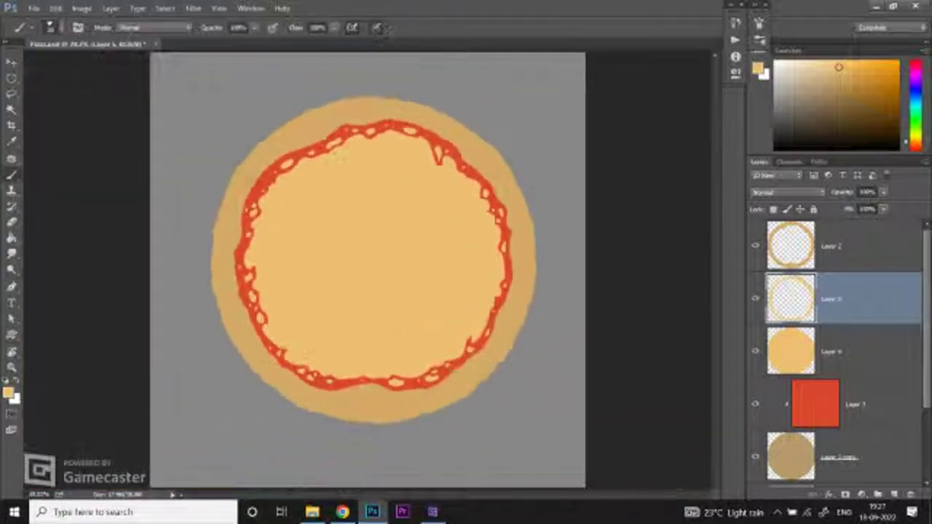
{"action": "key", "text": "ctrl+plus"}
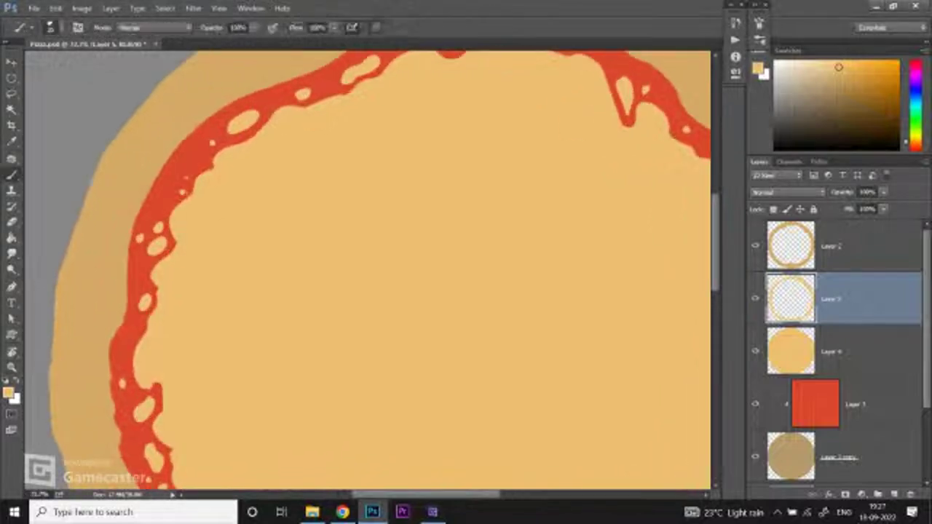
{"action": "key", "text": "ctrl+minus"}
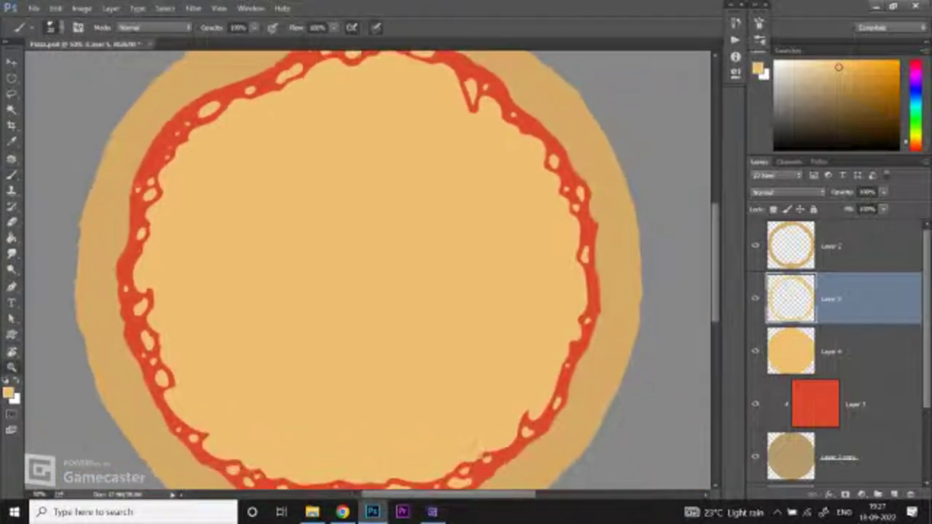
{"action": "key", "text": "ctrl+minus"}
{"action": "key", "text": "ctrl+plus"}
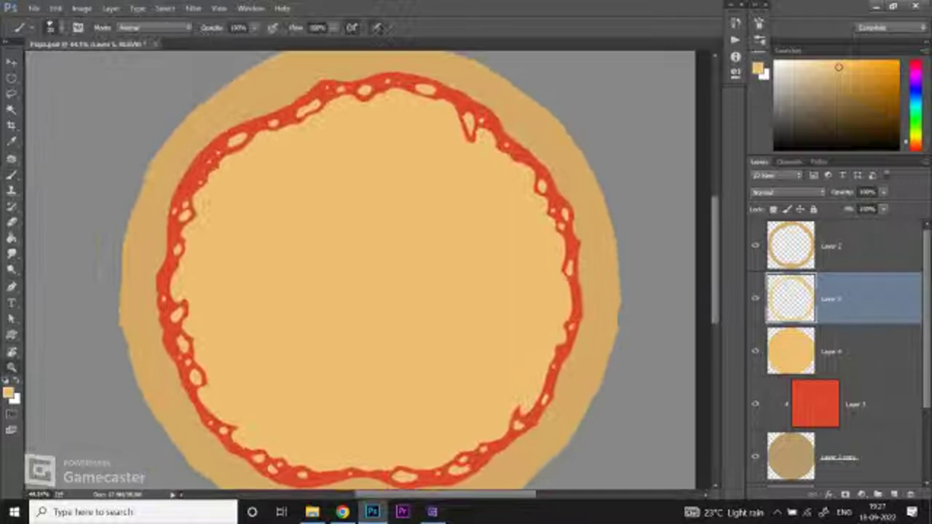
{"action": "key", "text": "ctrl+plus"}
{"action": "key", "text": "ctrl+plus"}
{"action": "key", "text": "ctrl+z"}
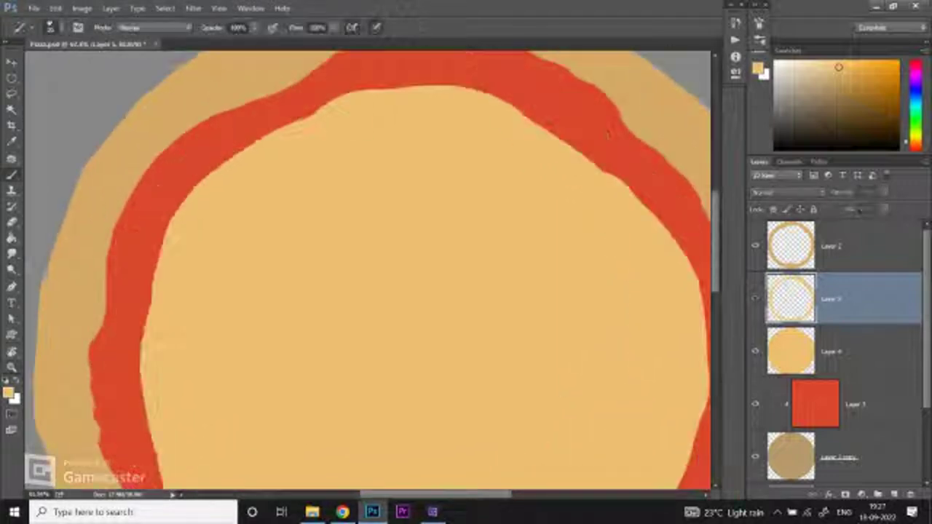
{"action": "key", "text": "ctrl+z"}
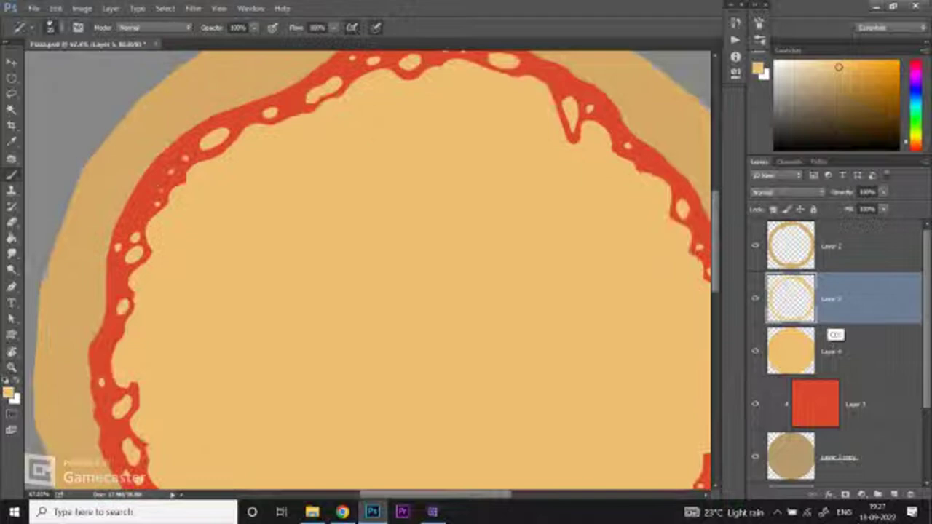
{"action": "key", "text": "ctrl+e"}
{"action": "key", "text": "ctrl+z"}
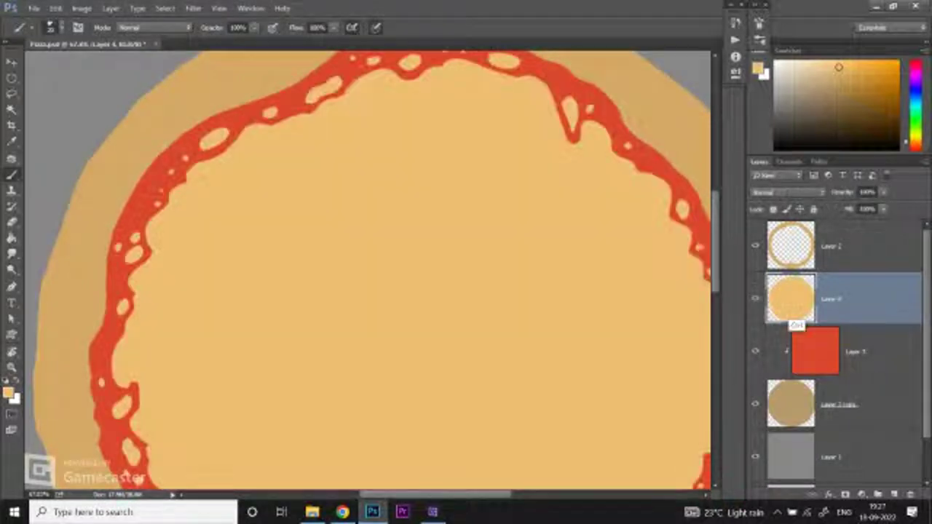
Step: Merge the spotted ring layer down into the cheese disc layer, Layer 4
{"action": "right_click", "coordinate": [853, 457]}
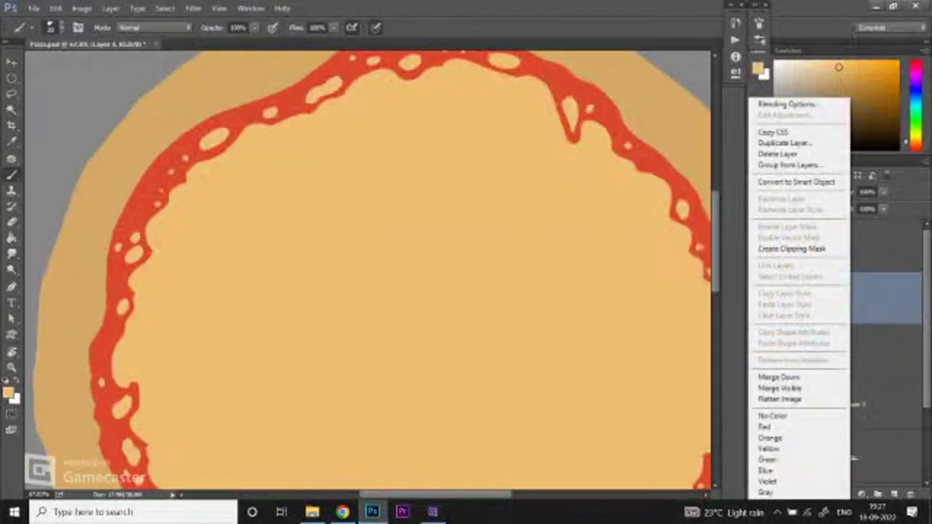
{"action": "left_click", "coordinate": [778, 377]}
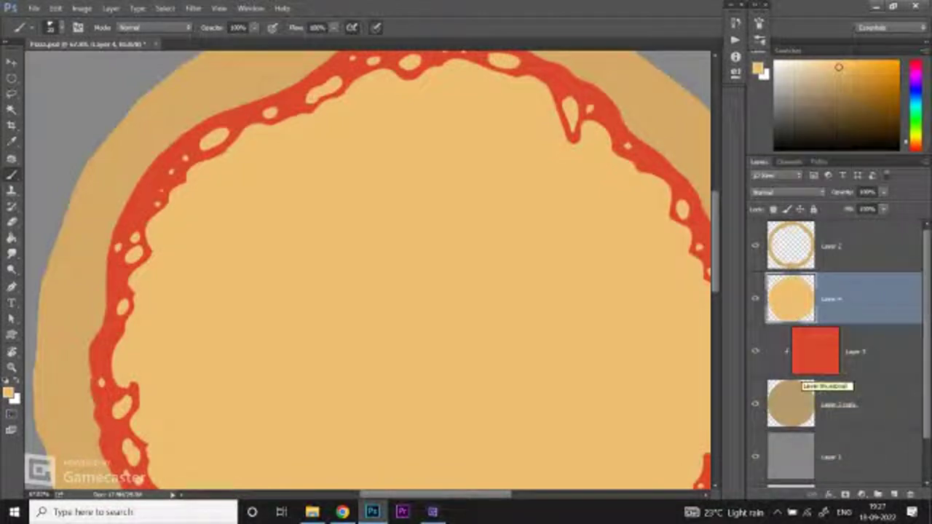
{"action": "key", "text": "ctrl+z"}
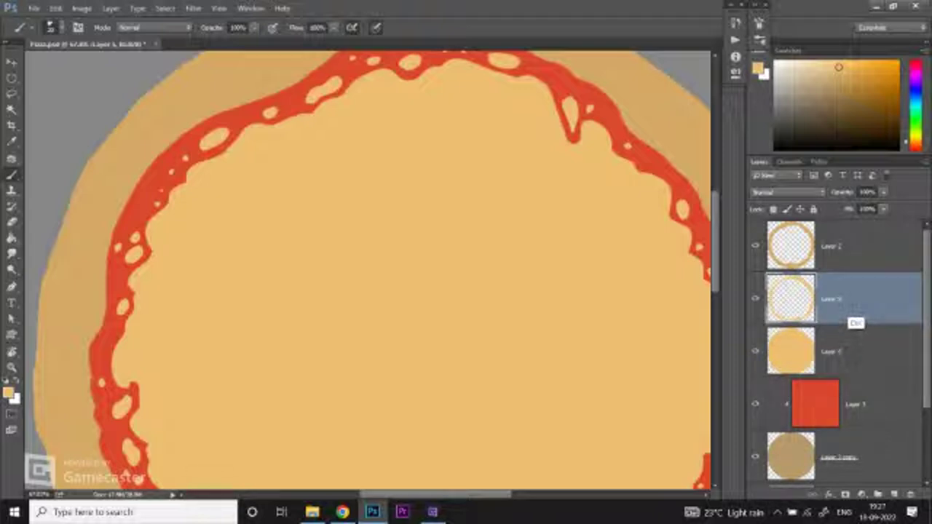
{"action": "key", "text": "ctrl+e"}
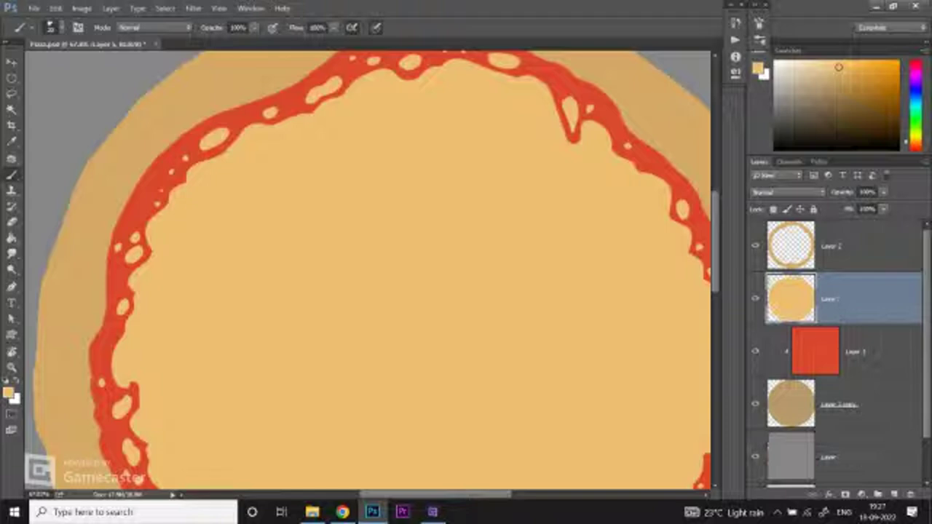
Step: Switch to the Eraser with a round tip
{"action": "left_click", "coordinate": [12, 222]}
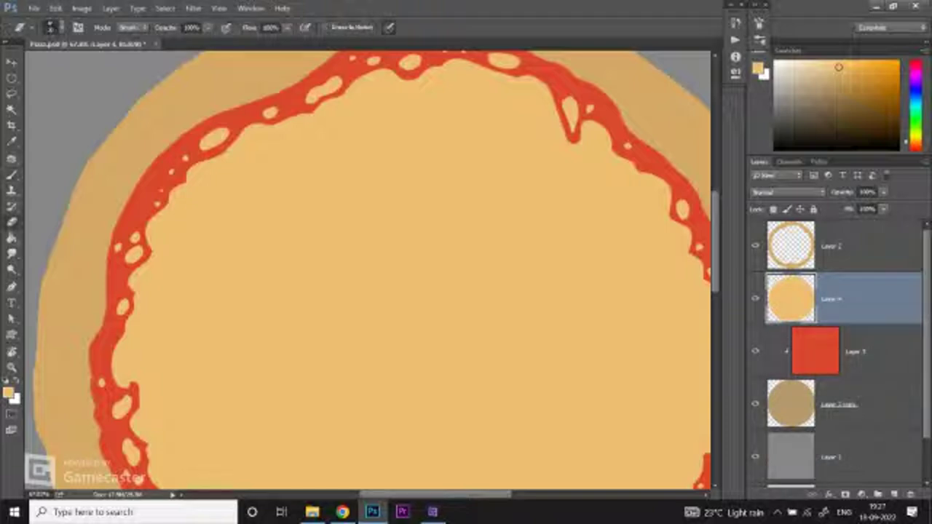
{"action": "left_click", "coordinate": [55, 27]}
{"action": "scroll", "coordinate": [84, 255], "scroll_direction": "down", "scroll_amount": 10}
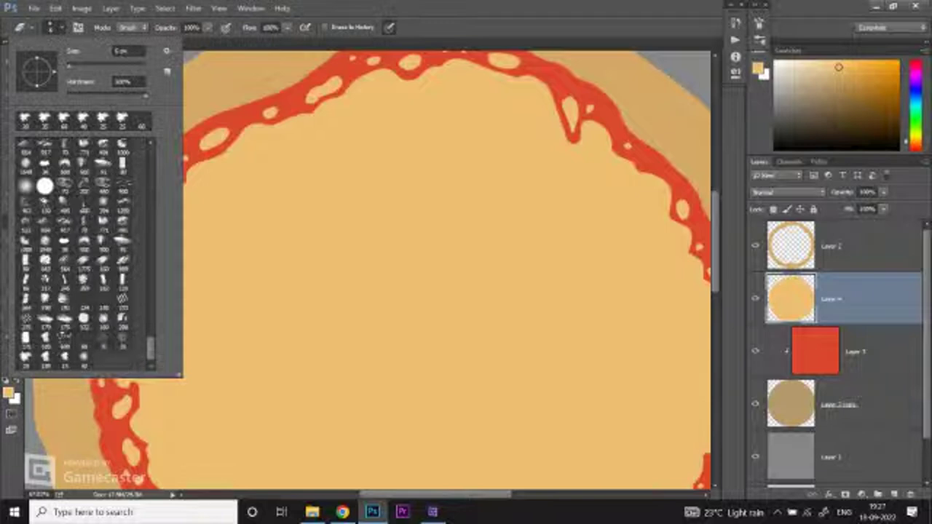
{"action": "left_click", "coordinate": [44, 186]}
{"action": "key", "text": "Return"}
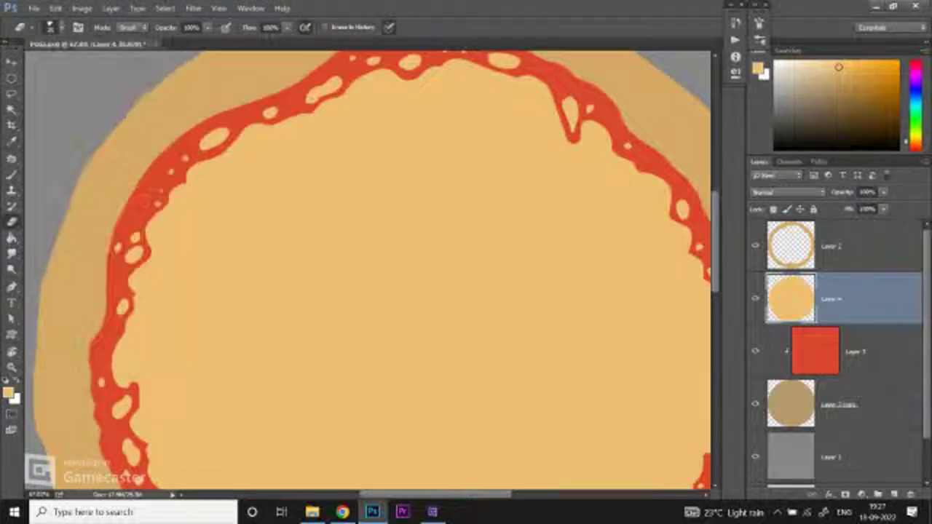
Step: Erase small holes in the cheese along the left sauce edge to reveal red sauce
{"action": "key", "text": "ctrl+plus"}
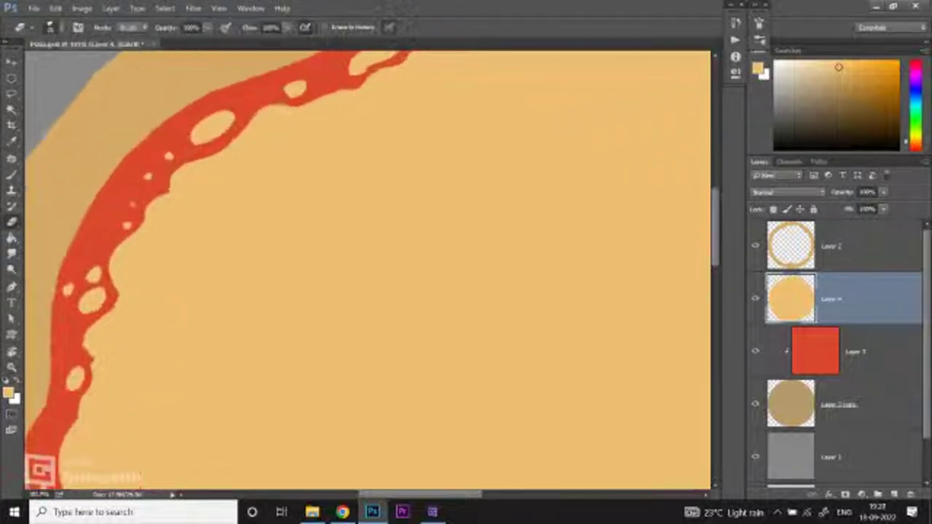
{"action": "key", "text": "ctrl+minus"}
{"action": "key", "text": "ctrl+minus"}
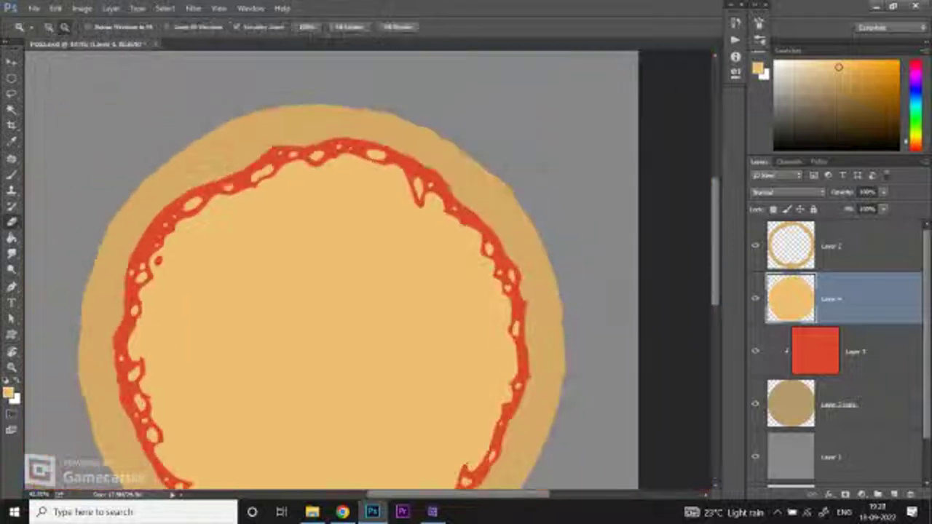
{"action": "key", "text": "ctrl+0"}
{"action": "key", "text": "ctrl+plus"}
{"action": "key", "text": "ctrl+plus"}
{"action": "key", "text": "ctrl+plus"}
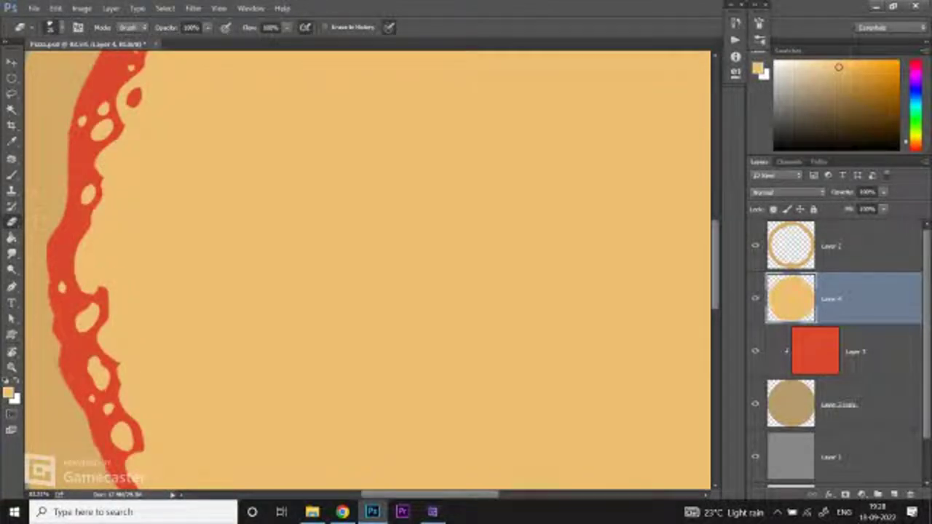
{"action": "mouse_move", "coordinate": [87, 273]}
{"action": "left_mouse_down"}
{"action": "mouse_move", "coordinate": [92, 259]}
{"action": "mouse_move", "coordinate": [98, 270]}
{"action": "left_mouse_up"}
{"action": "left_click", "coordinate": [100, 239]}
{"action": "scroll", "coordinate": [364, 269], "scroll_direction": "down", "scroll_amount": 2}
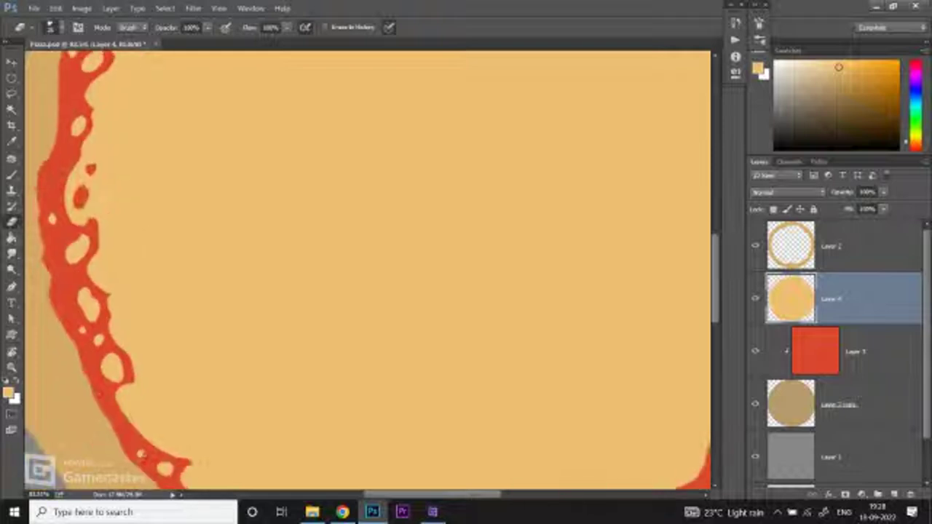
{"action": "left_click", "coordinate": [111, 274]}
Step: Erase more red sauce spots through the cheese toward the bottom
{"action": "left_click_drag", "start_coordinate": [138, 343], "coordinate": [135, 330]}
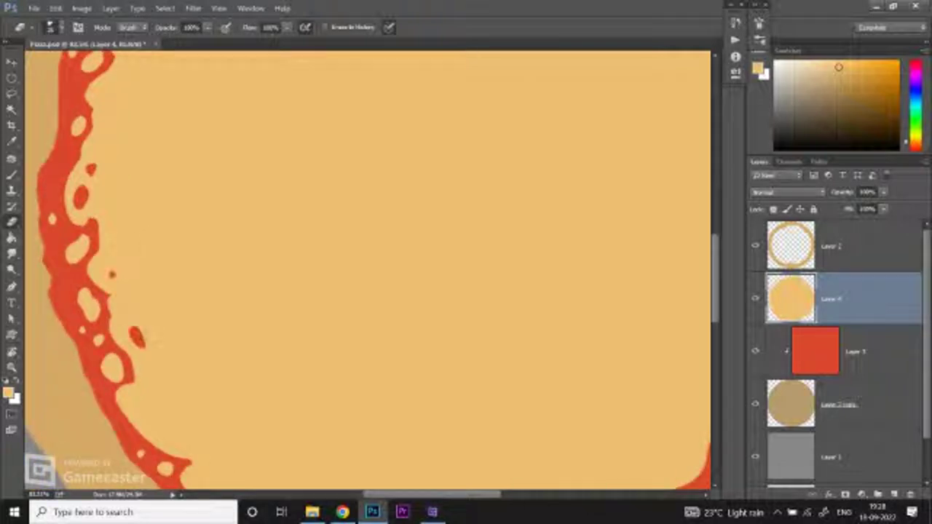
{"action": "left_click_drag", "start_coordinate": [148, 409], "coordinate": [152, 420]}
{"action": "key", "text": "z"}
{"action": "scroll", "coordinate": [364, 269], "scroll_direction": "down", "scroll_amount": 3}
{"action": "scroll", "coordinate": [364, 407], "scroll_direction": "up", "scroll_amount": 5}
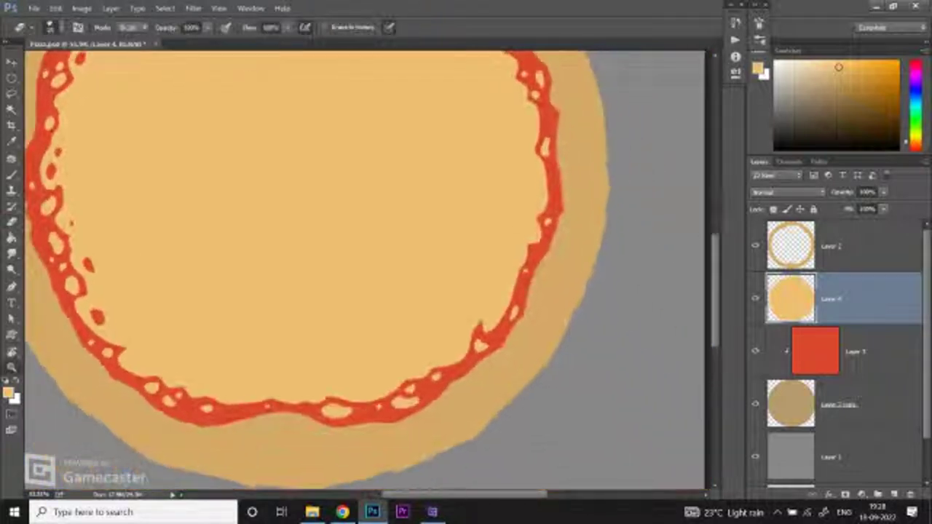
{"action": "key", "text": "e"}
{"action": "left_click", "coordinate": [119, 372]}
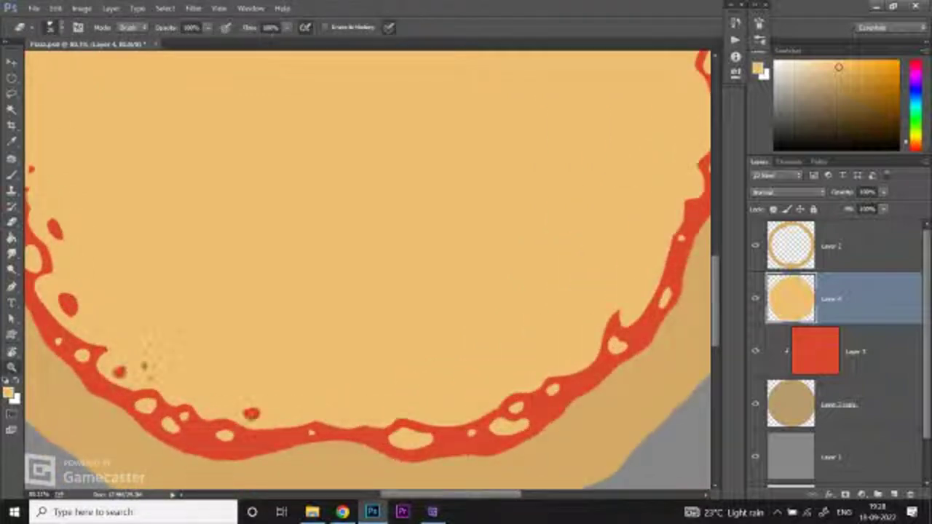
Step: Punch small holes in the cheese along the upper sauce edge showing red beneath
{"action": "key", "text": "ctrl+0"}
{"action": "key", "text": "z"}
{"action": "scroll", "coordinate": [211, 171], "scroll_direction": "up", "scroll_amount": 4}
{"action": "key", "text": "e"}
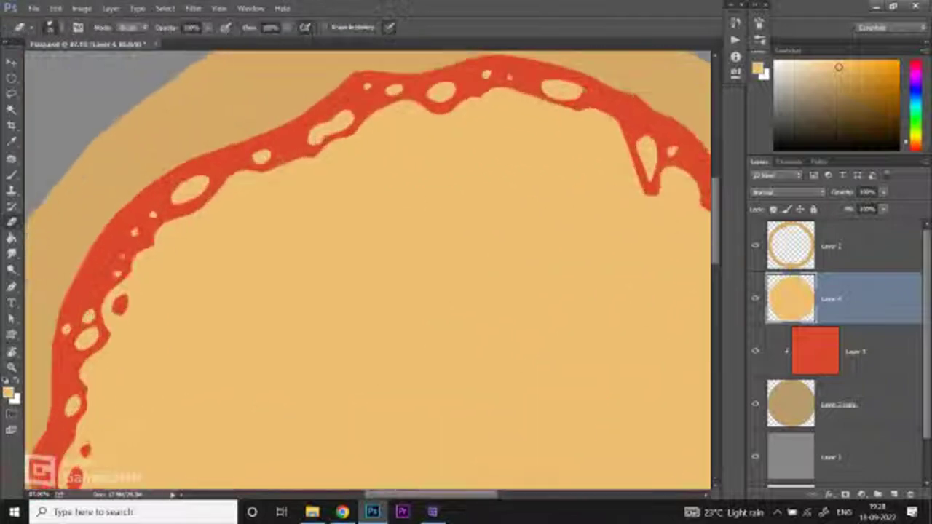
{"action": "left_click", "coordinate": [178, 233]}
{"action": "left_click", "coordinate": [204, 224]}
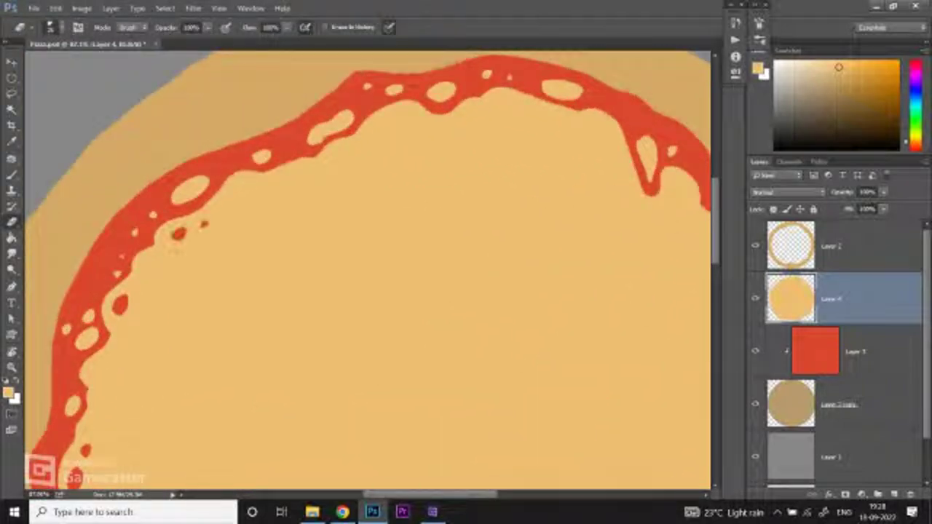
{"action": "left_click", "coordinate": [401, 116]}
{"action": "left_click", "coordinate": [377, 128]}
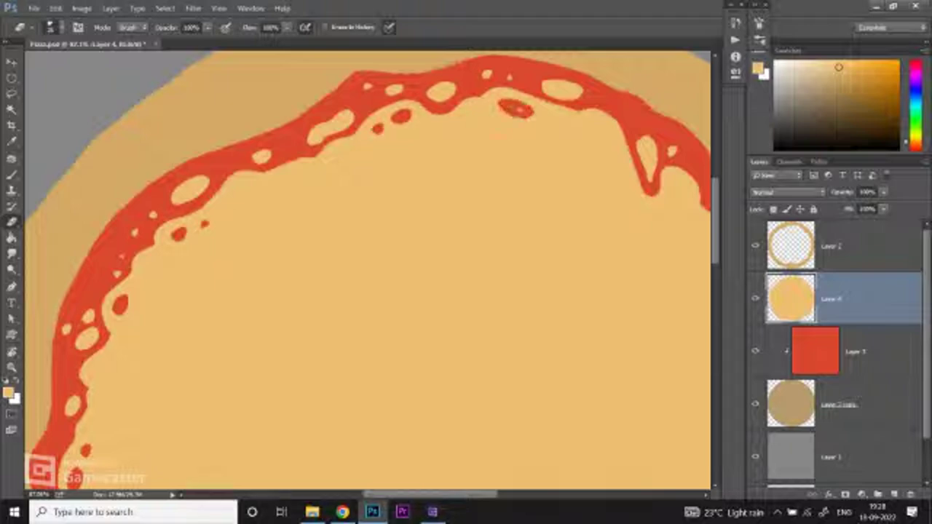
Step: Erase small dots in the Layer 4 cheese along the upper sauce edge so red shows through
{"action": "left_click_drag", "start_coordinate": [517, 109], "coordinate": [394, 102]}
{"action": "left_click", "coordinate": [477, 123]}
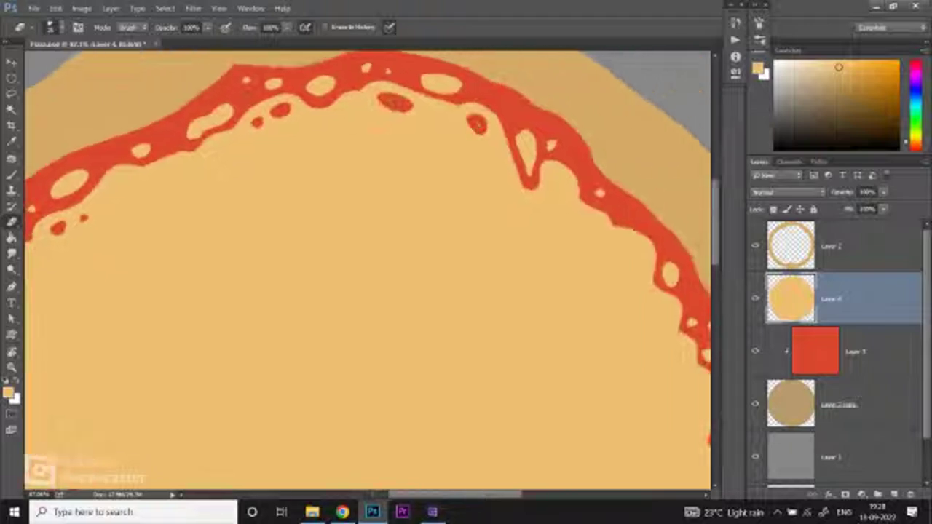
{"action": "left_click", "coordinate": [456, 127]}
{"action": "left_click", "coordinate": [469, 144]}
{"action": "left_click", "coordinate": [495, 143]}
{"action": "scroll", "coordinate": [241, 110], "scroll_direction": "down", "scroll_amount": 2, "text": "alt"}
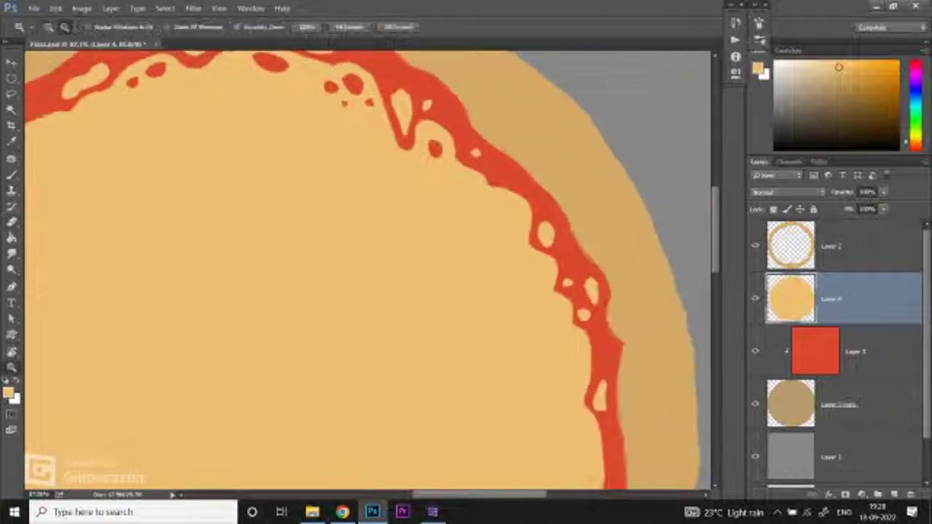
{"action": "scroll", "coordinate": [473, 252], "scroll_direction": "down", "scroll_amount": 3}
{"action": "scroll", "coordinate": [473, 253], "scroll_direction": "up", "scroll_amount": 1, "text": "alt"}
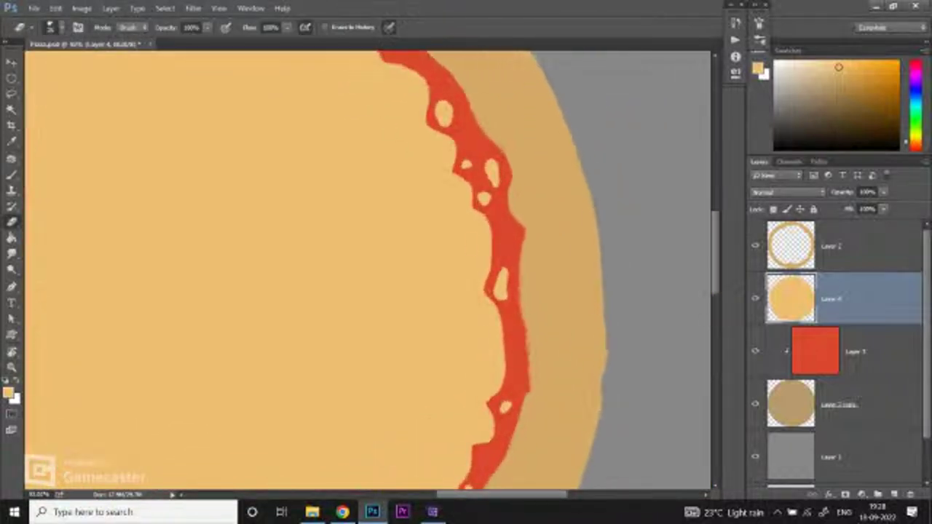
Step: Erase more small cheese spots along the right sauce edge
{"action": "left_click", "coordinate": [473, 253]}
{"action": "left_click", "coordinate": [456, 223]}
{"action": "scroll", "coordinate": [455, 223], "scroll_direction": "up", "scroll_amount": 3}
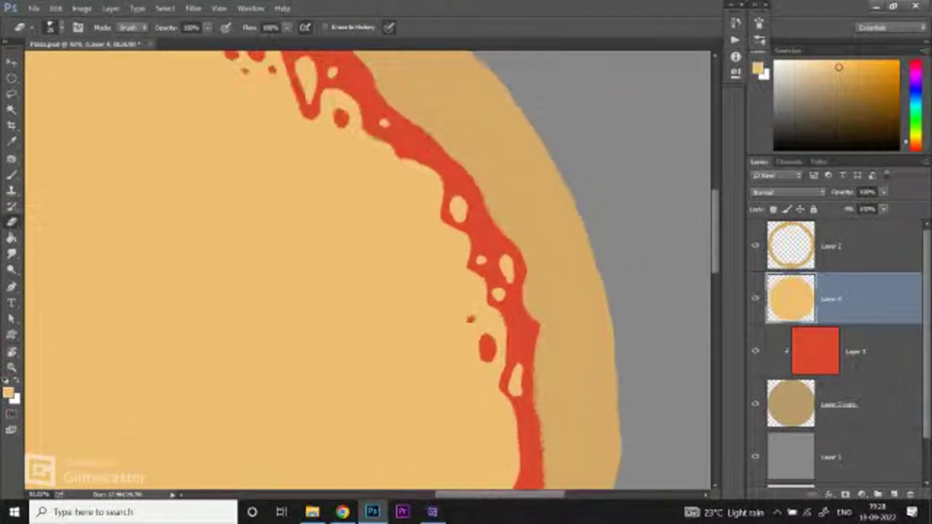
{"action": "left_click", "coordinate": [419, 207]}
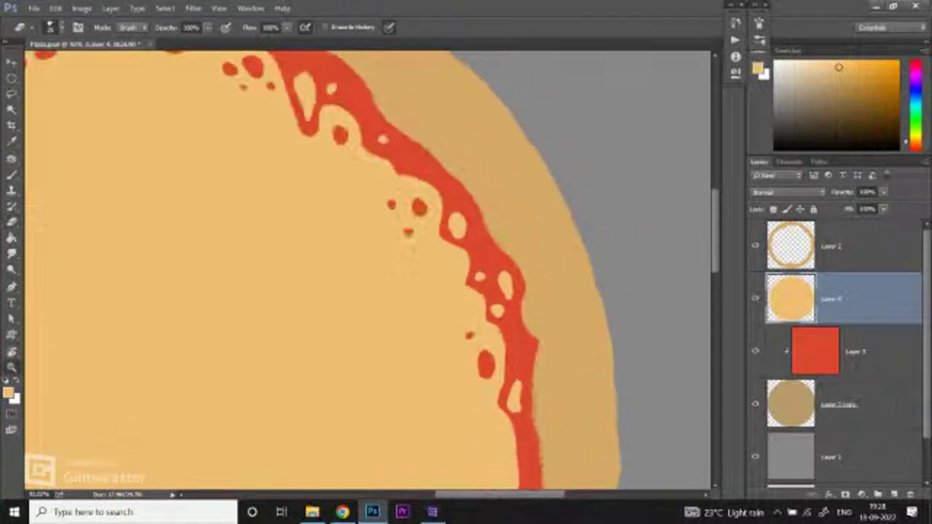
{"action": "scroll", "coordinate": [466, 262], "scroll_direction": "down", "scroll_amount": 3}
{"action": "scroll", "coordinate": [509, 291], "scroll_direction": "up", "scroll_amount": 4}
{"action": "left_click", "coordinate": [430, 211]}
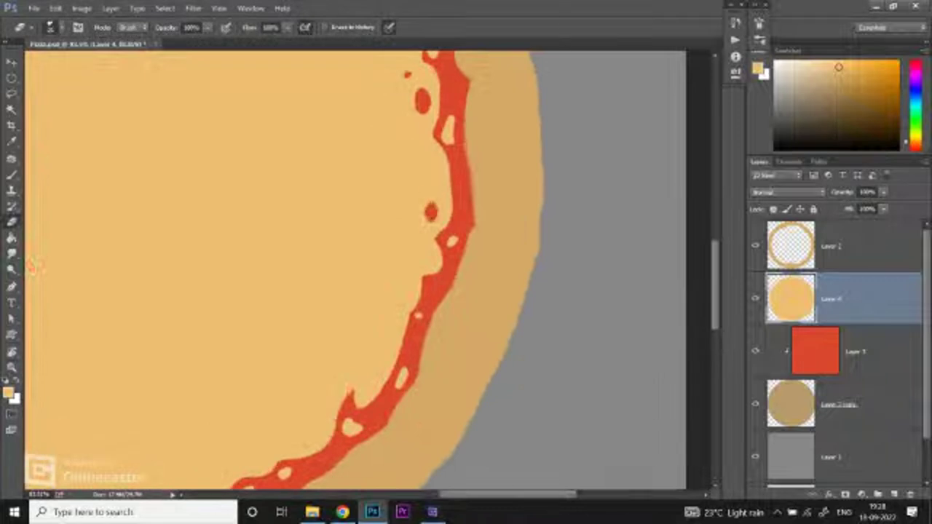
{"action": "left_click", "coordinate": [424, 253]}
Step: Punch small sauce holes around the lower-right curve and bottom cheese edge
{"action": "left_click", "coordinate": [371, 375]}
{"action": "left_click_drag", "start_coordinate": [364, 407], "coordinate": [459, 298]}
{"action": "left_click", "coordinate": [381, 313]}
{"action": "left_click", "coordinate": [263, 369]}
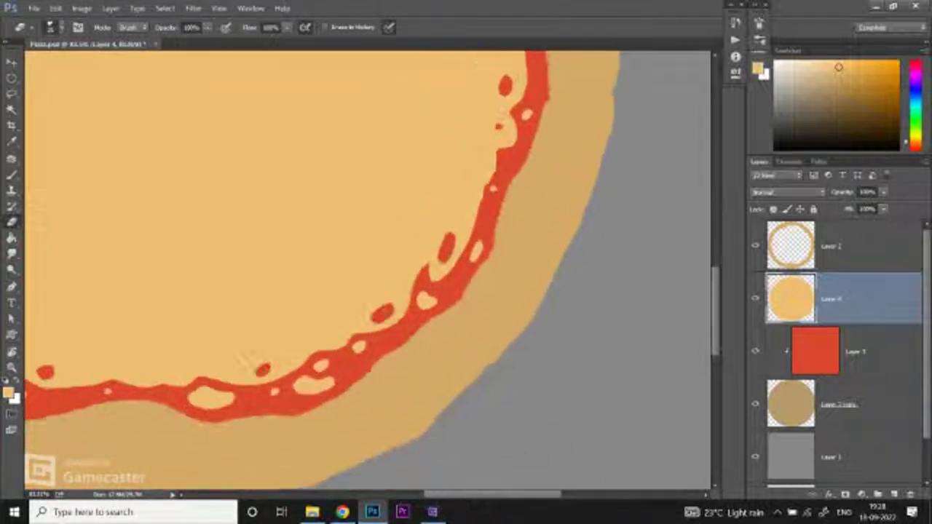
{"action": "left_click", "coordinate": [290, 348]}
{"action": "left_click", "coordinate": [202, 356]}
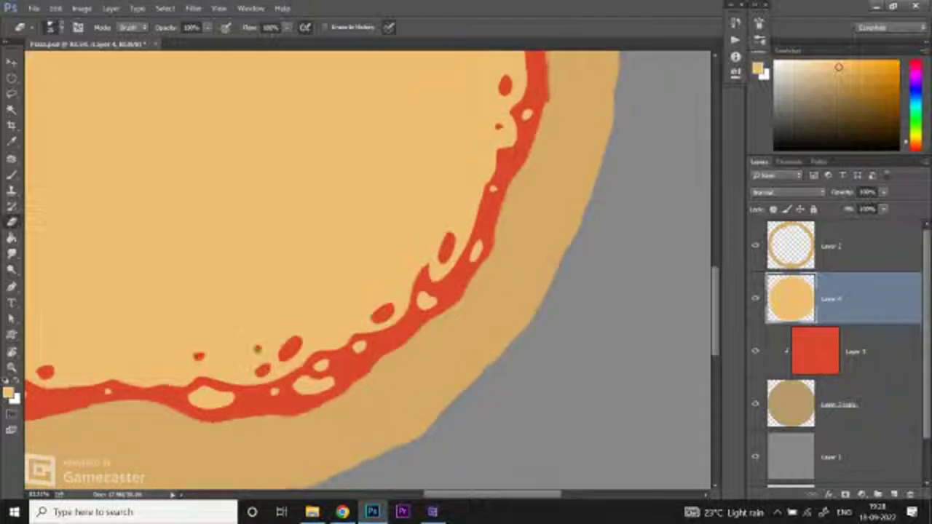
{"action": "left_click_drag", "start_coordinate": [201, 357], "coordinate": [179, 372]}
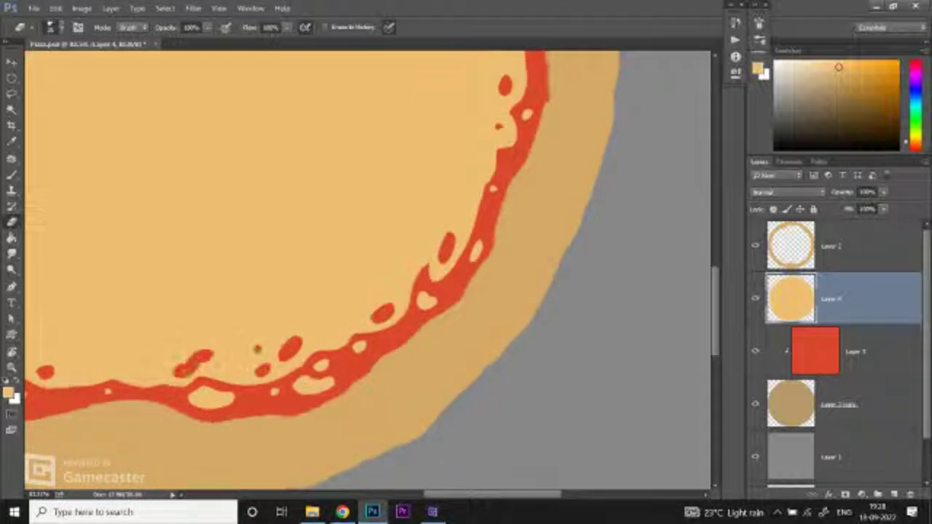
Step: Add a few more small spots and a dark speck at the lower sauce edge
{"action": "key", "text": "ctrl+minus"}
{"action": "key", "text": "ctrl+minus"}
{"action": "key", "text": "ctrl+plus"}
{"action": "key", "text": "ctrl+plus"}
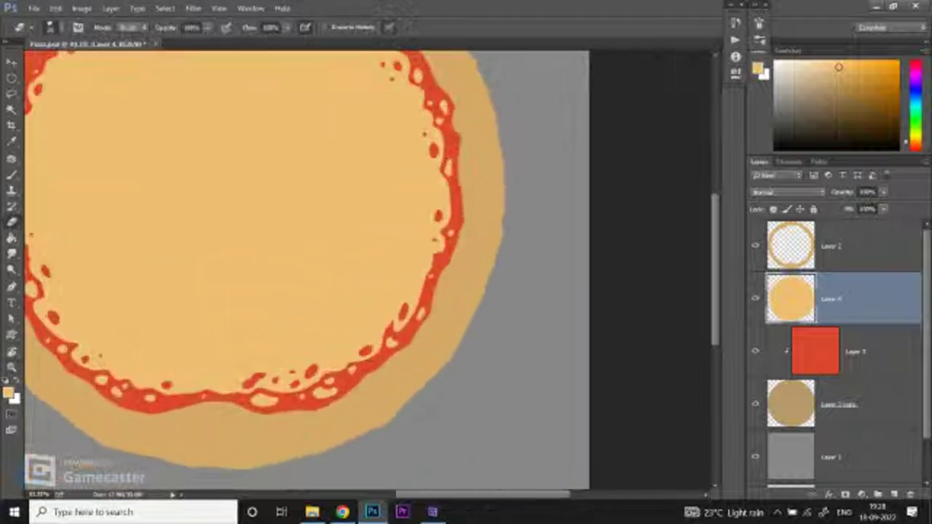
{"action": "left_click_drag", "start_coordinate": [211, 380], "coordinate": [225, 386]}
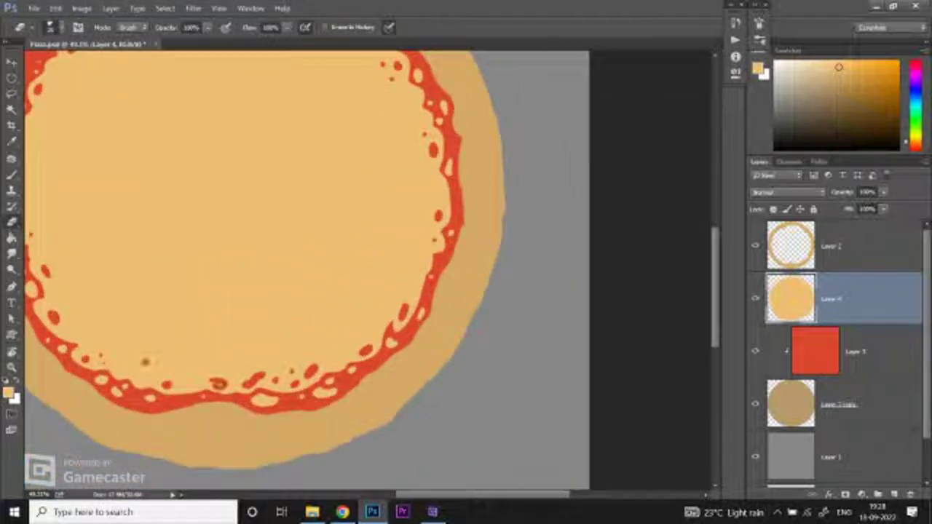
{"action": "left_click", "coordinate": [213, 384]}
{"action": "left_click", "coordinate": [234, 370]}
Step: Fit the whole pizza on screen to check the speckled rim, and switch to the Move tool
{"action": "key", "text": "z"}
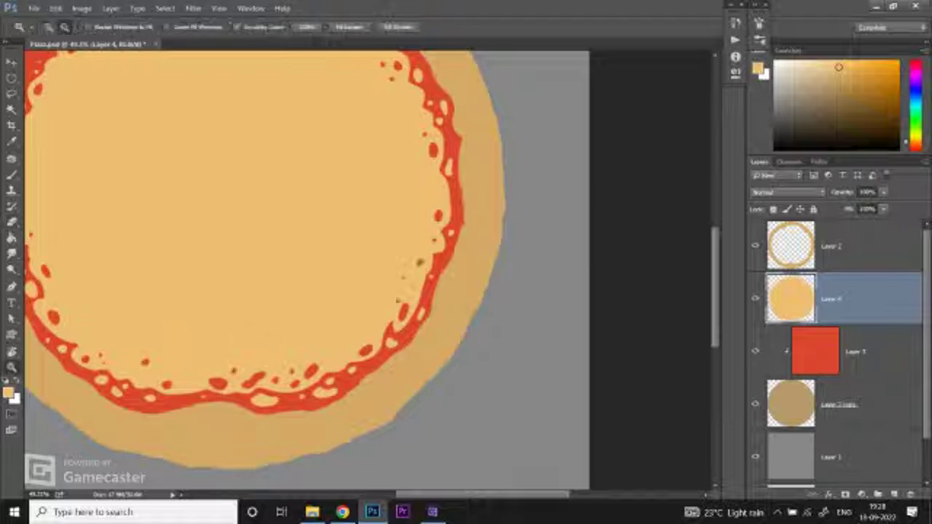
{"action": "key", "text": "ctrl+0"}
{"action": "scroll", "coordinate": [368, 270], "scroll_direction": "up", "scroll_amount": 2}
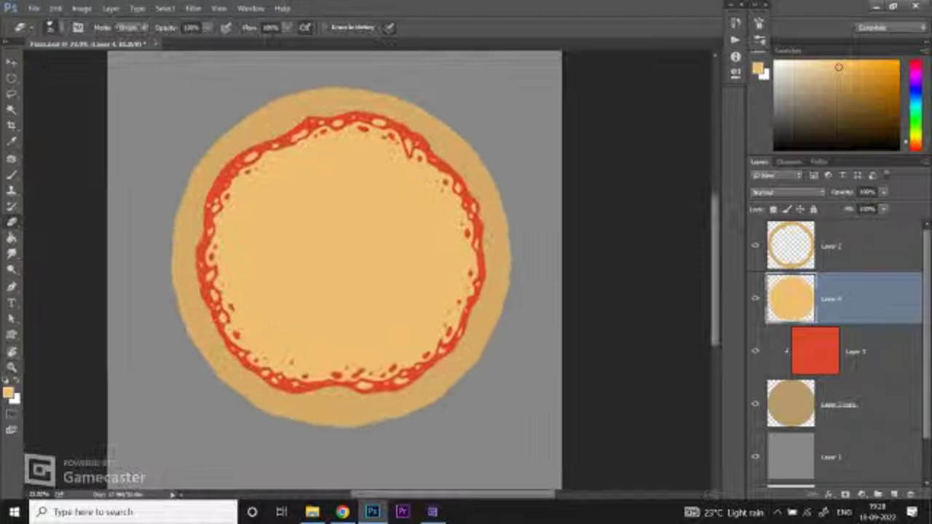
{"action": "scroll", "coordinate": [368, 270], "scroll_direction": "down", "scroll_amount": 2}
{"action": "scroll", "coordinate": [461, 363], "scroll_direction": "up", "scroll_amount": 1}
{"action": "key", "text": "e"}
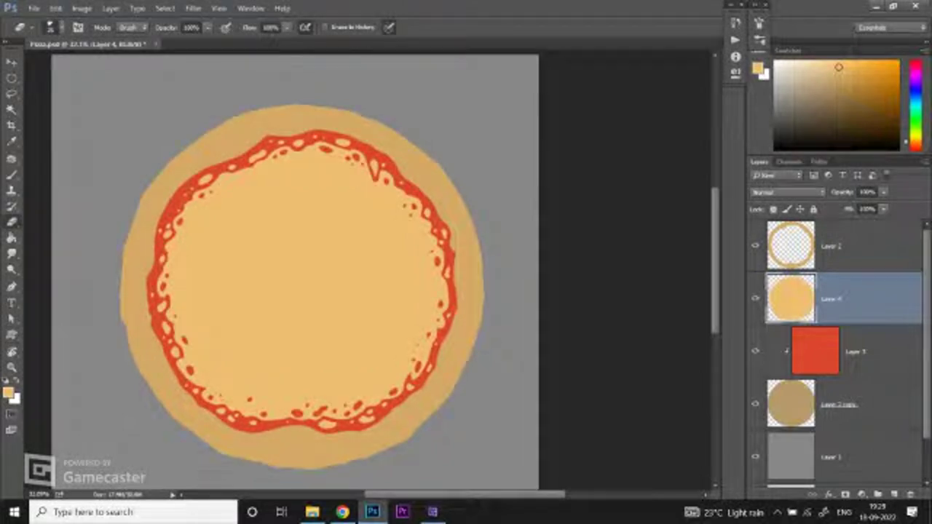
{"action": "key", "text": "ctrl+comma"}
{"action": "key", "text": "ctrl+comma"}
{"action": "key", "text": "v"}
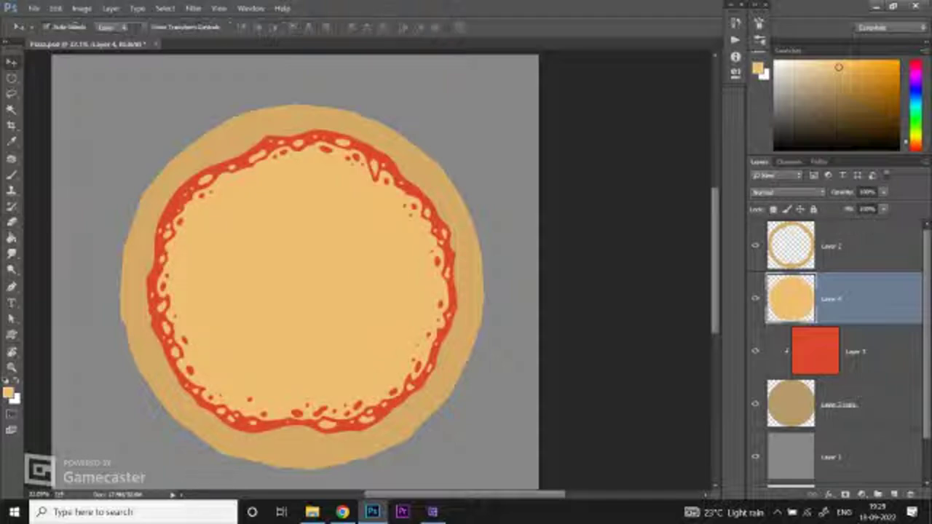
{"action": "scroll", "coordinate": [401, 296], "scroll_direction": "up", "scroll_amount": 3}
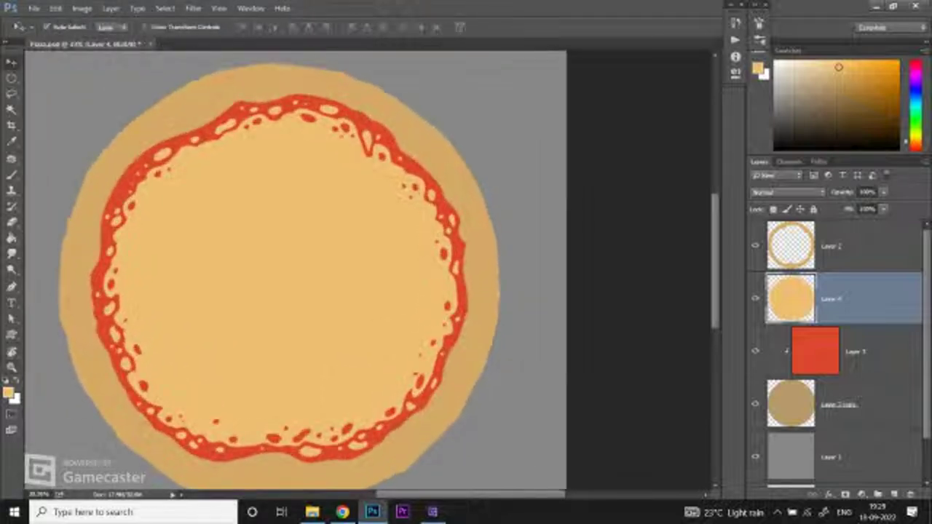
{"action": "scroll", "coordinate": [291, 270], "scroll_direction": "down", "scroll_amount": 1}
{"action": "scroll", "coordinate": [291, 270], "scroll_direction": "down", "scroll_amount": 2}
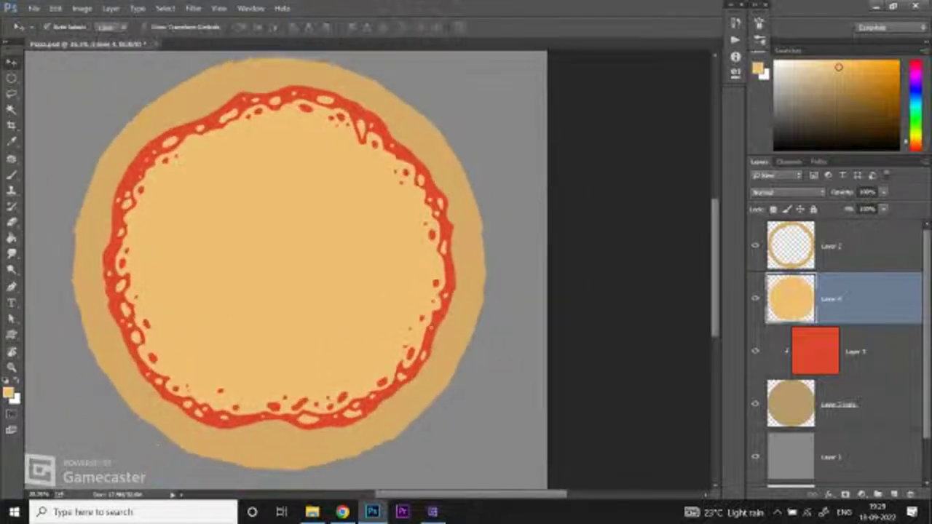
{"action": "key", "text": "alt+Tab"}
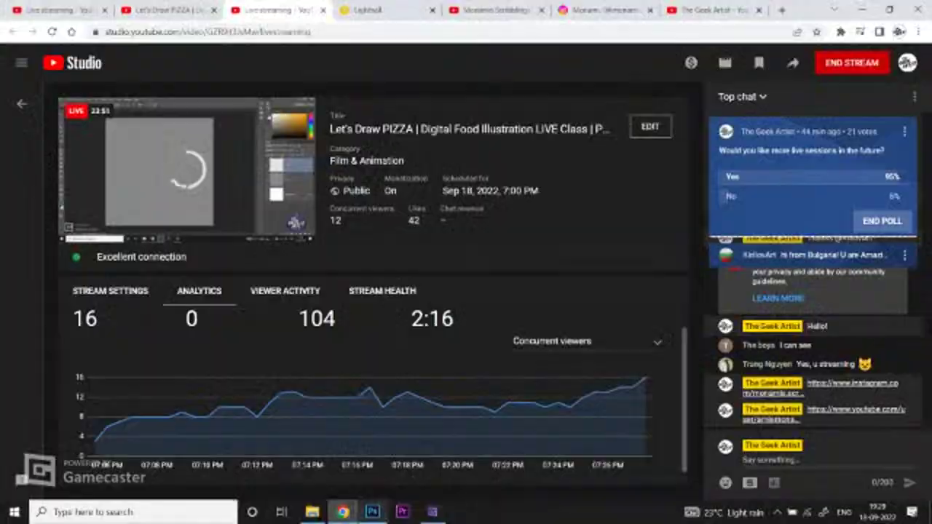
{"action": "key", "text": "alt+Tab"}
{"action": "scroll", "coordinate": [280, 264], "scroll_direction": "down", "scroll_amount": 1}
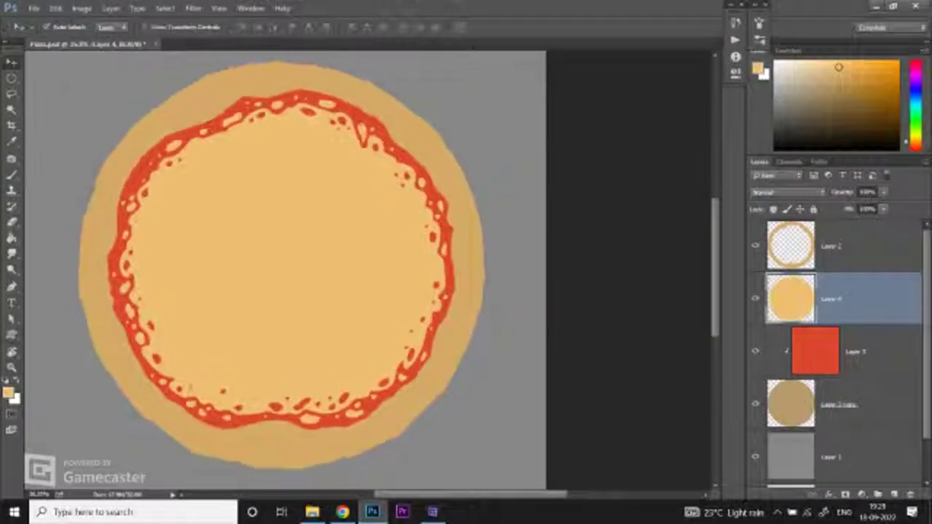
Step: Add a new empty layer above Layer 2 and clip it to the crust ring layer
{"action": "scroll", "coordinate": [291, 269], "scroll_direction": "up", "scroll_amount": 1}
{"action": "left_click", "coordinate": [181, 88]}
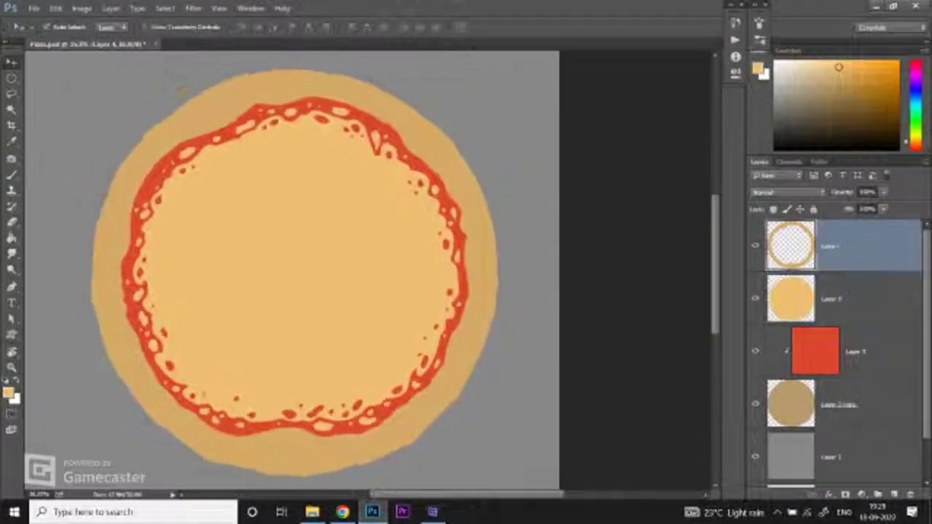
{"action": "key", "text": "0"}
{"action": "key", "text": "0"}
{"action": "key", "text": "0"}
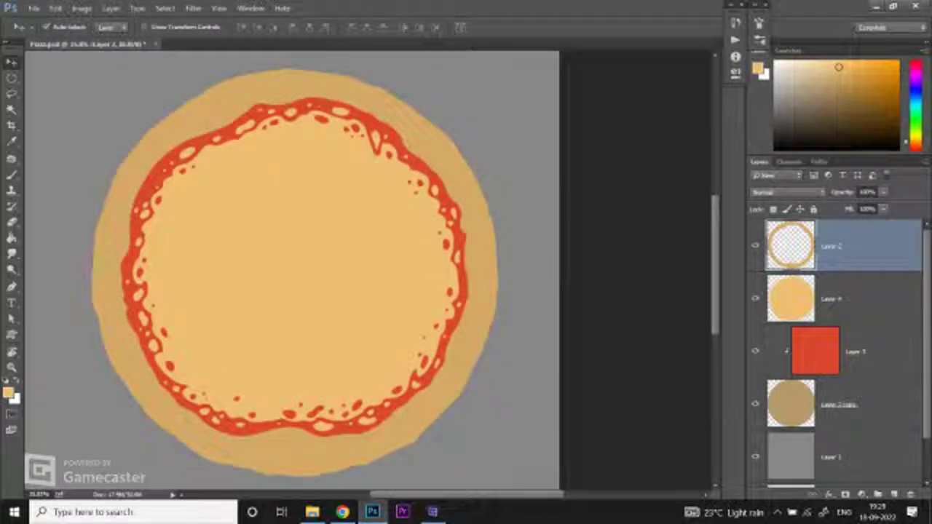
{"action": "left_click", "coordinate": [894, 494]}
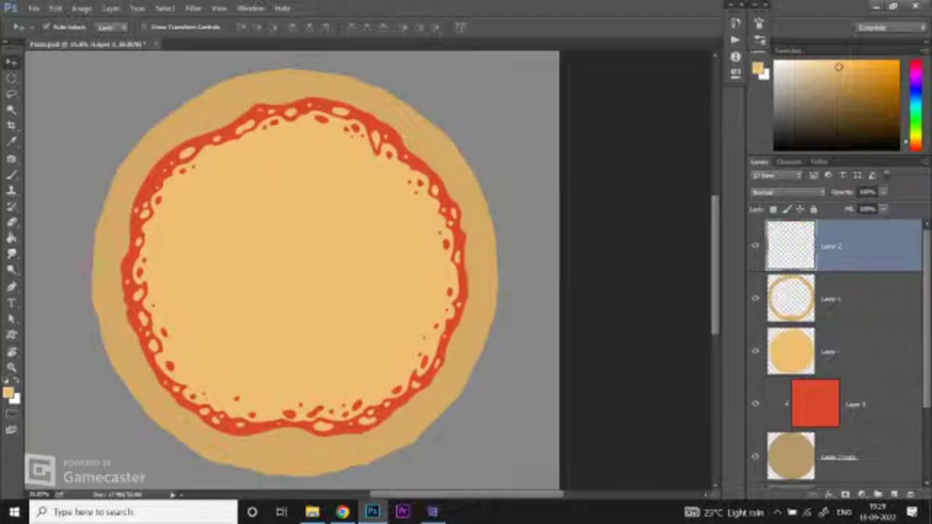
{"action": "right_click", "coordinate": [776, 246]}
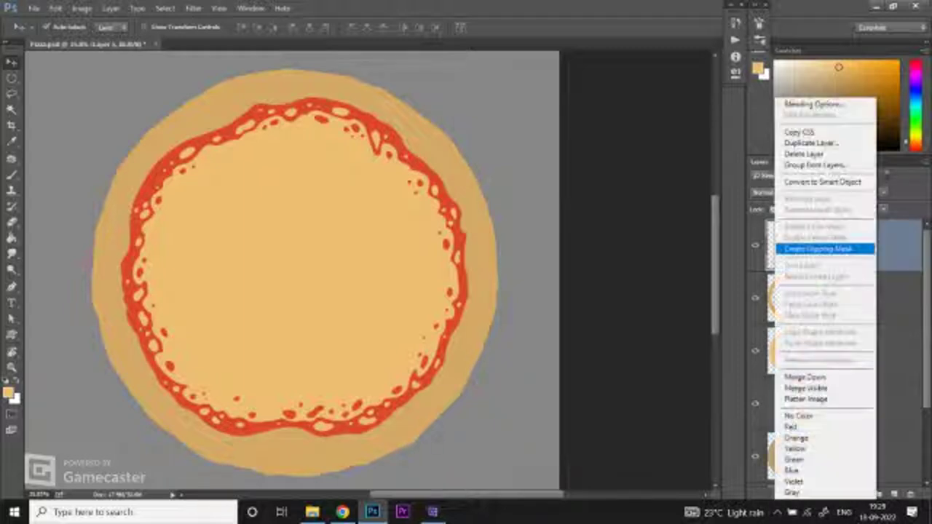
{"action": "key", "text": "Escape"}
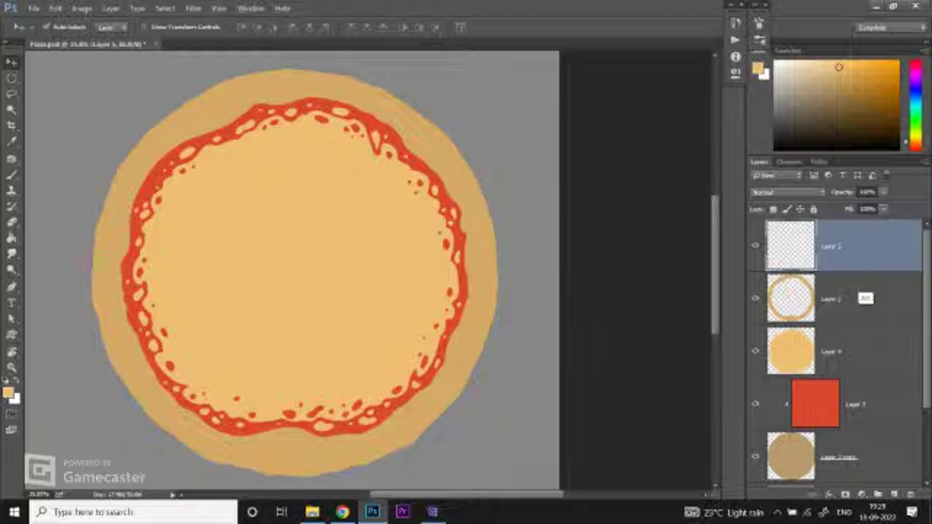
{"action": "left_click", "coordinate": [840, 274], "text": "alt"}
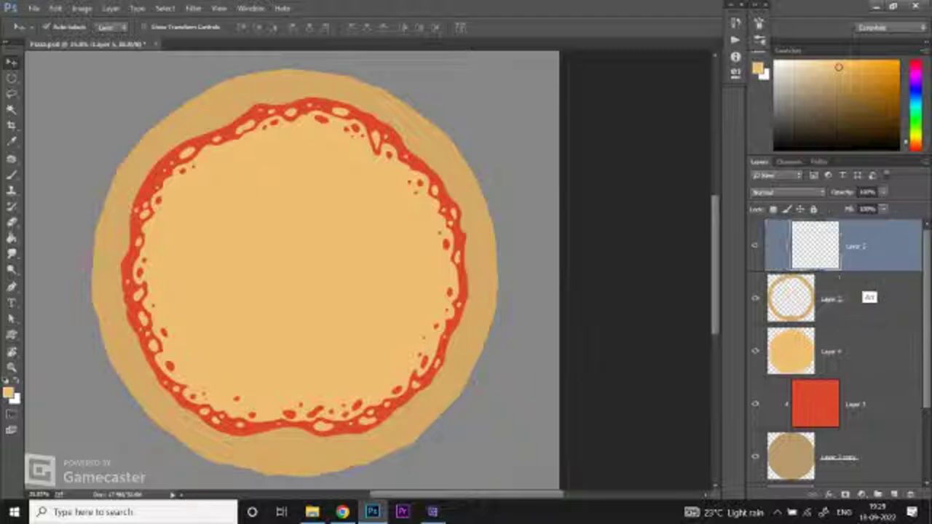
{"action": "right_click", "coordinate": [865, 262]}
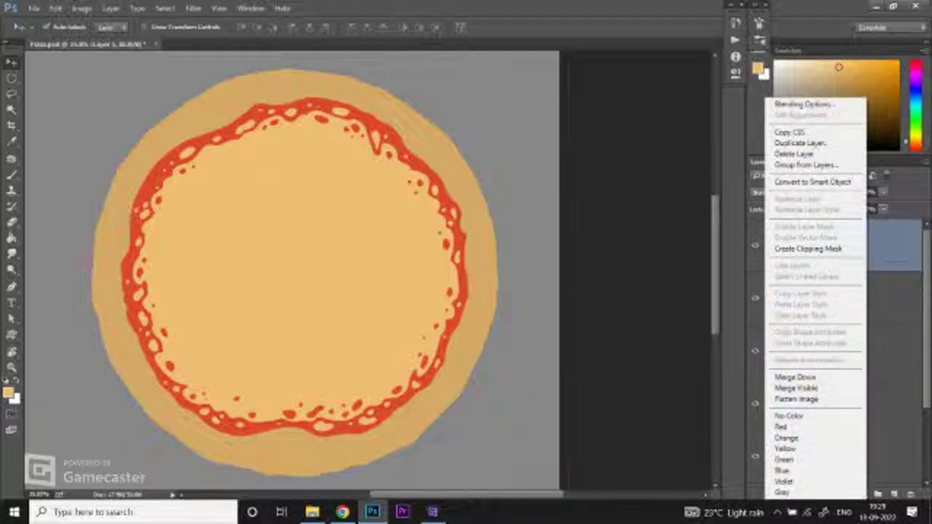
{"action": "left_click", "coordinate": [812, 249]}
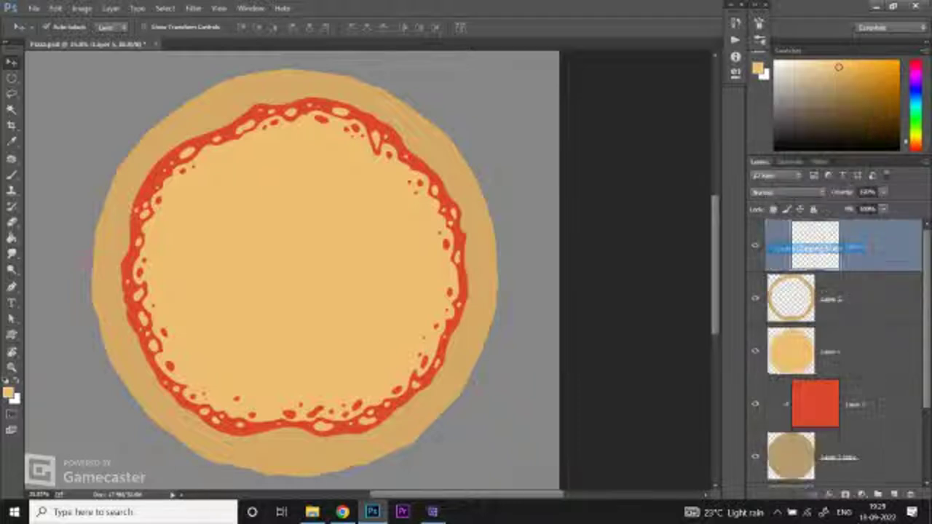
Step: Choose a different brush preset, then test a light crust stroke and undo it
{"action": "key", "text": "b"}
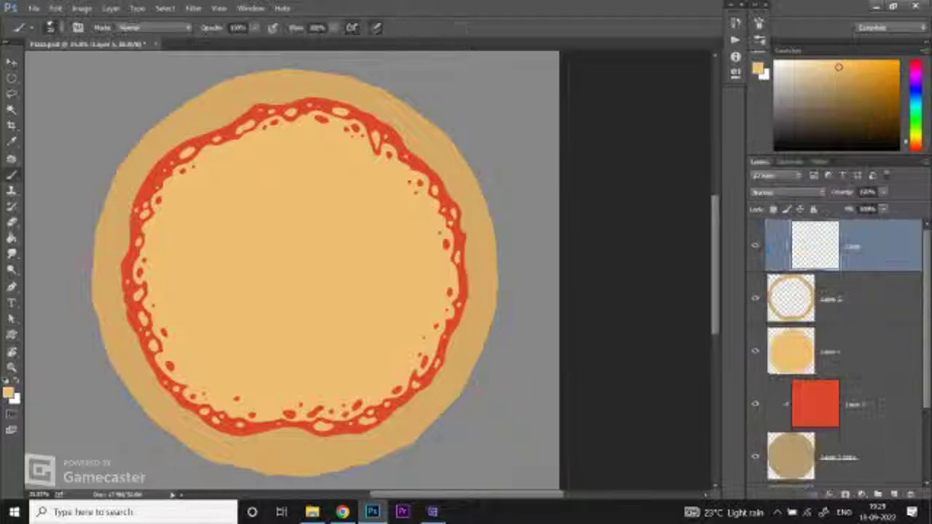
{"action": "left_click", "coordinate": [50, 27]}
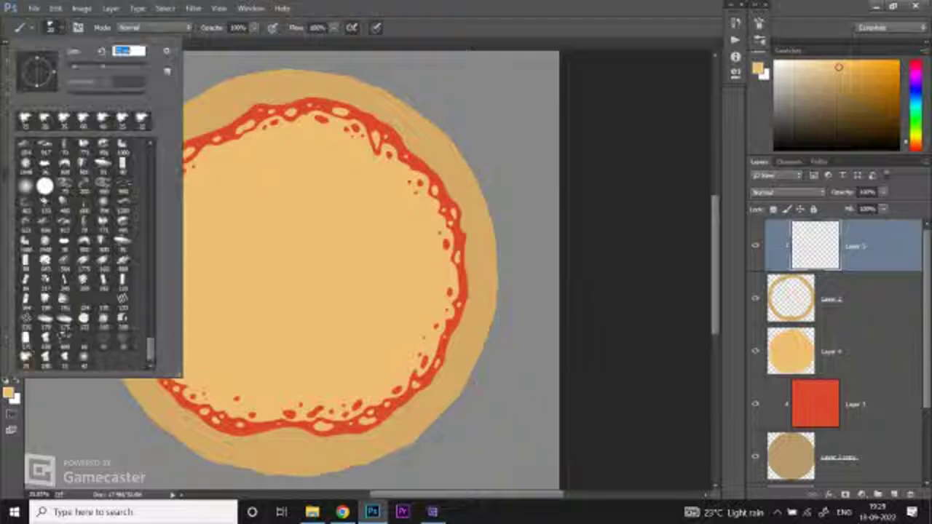
{"action": "mouse_move", "coordinate": [490, 262]}
{"action": "left_mouse_down"}
{"action": "mouse_move", "coordinate": [482, 315]}
{"action": "mouse_move", "coordinate": [431, 412]}
{"action": "left_mouse_up"}
{"action": "left_click", "coordinate": [866, 298]}
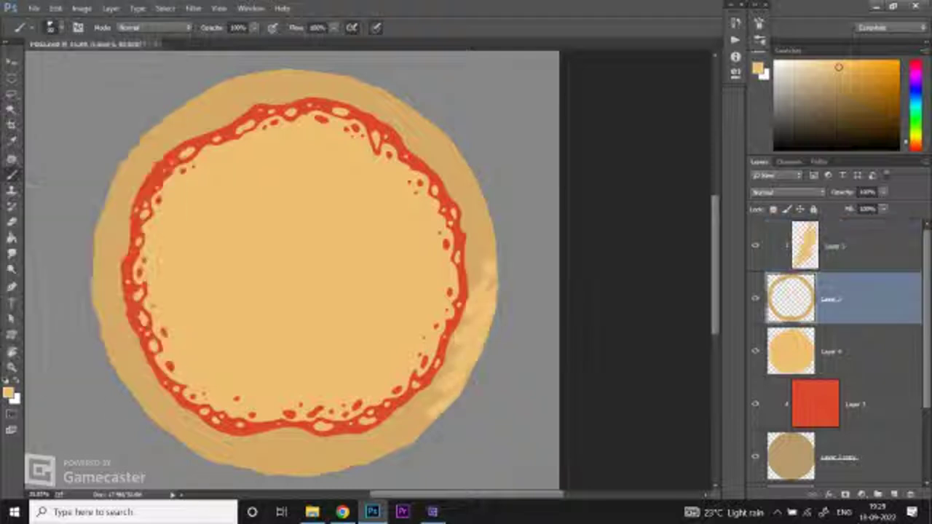
{"action": "key", "text": "ctrl+z"}
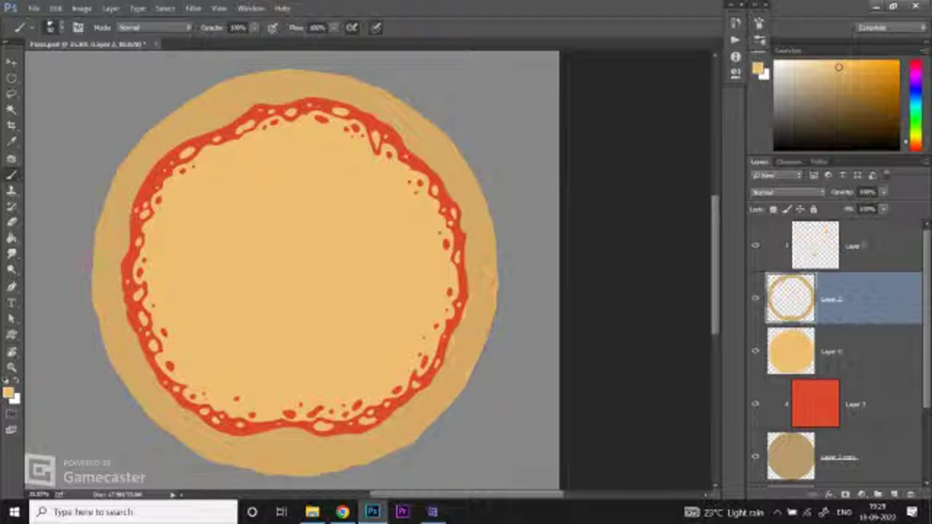
{"action": "left_click", "coordinate": [874, 245]}
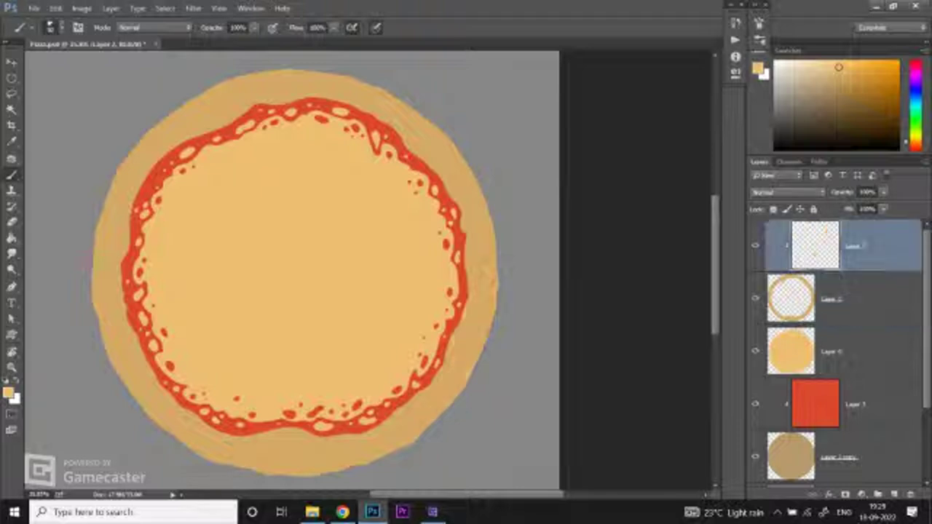
{"action": "left_click", "coordinate": [58, 28]}
{"action": "scroll", "coordinate": [62, 335], "scroll_direction": "down", "scroll_amount": 2}
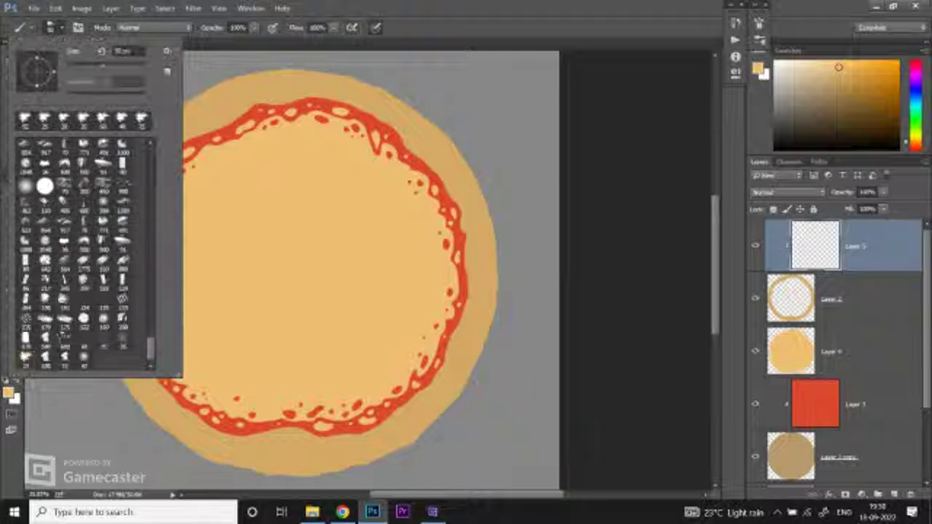
{"action": "key", "text": "Escape"}
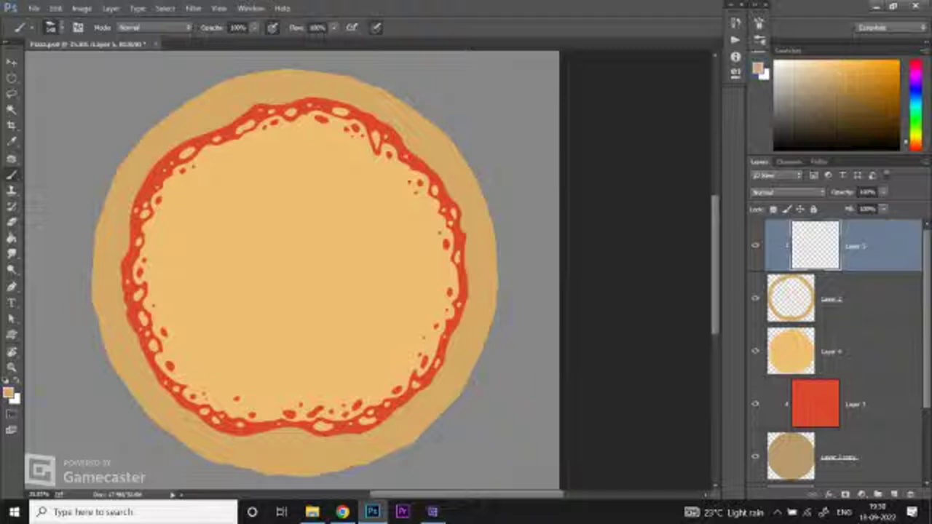
Step: Try dark brown strokes on both crust edges, undo them, and set a pale beige foreground colour
{"action": "left_click", "coordinate": [853, 118]}
{"action": "mouse_move", "coordinate": [151, 161]}
{"action": "left_mouse_down"}
{"action": "mouse_move", "coordinate": [119, 218]}
{"action": "mouse_move", "coordinate": [107, 278]}
{"action": "left_mouse_up"}
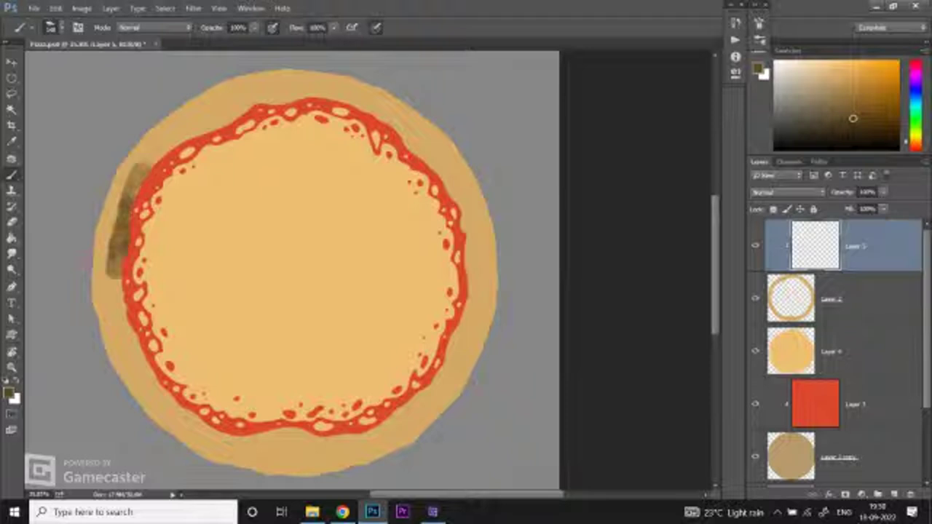
{"action": "key", "text": "ctrl+z"}
{"action": "left_click_drag", "start_coordinate": [487, 251], "coordinate": [479, 341]}
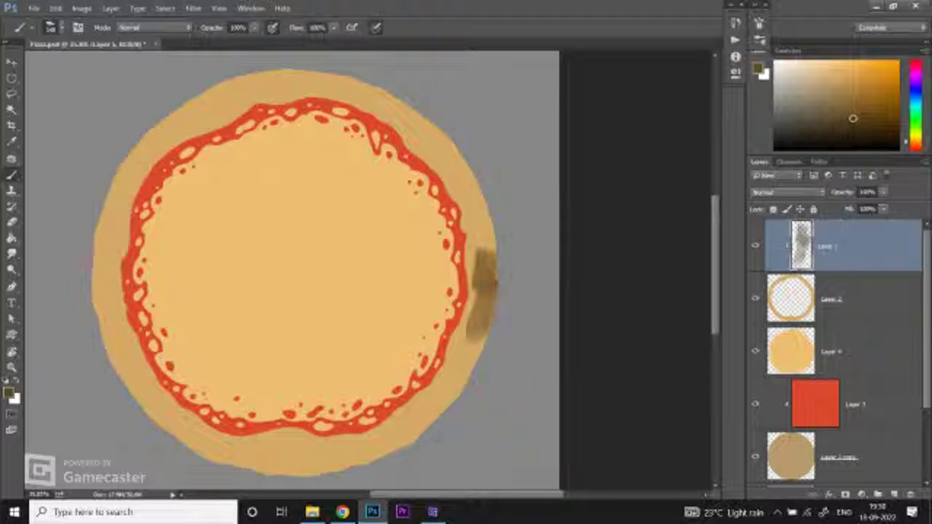
{"action": "key", "text": "ctrl+z"}
{"action": "left_click_drag", "start_coordinate": [776, 84], "coordinate": [776, 89]}
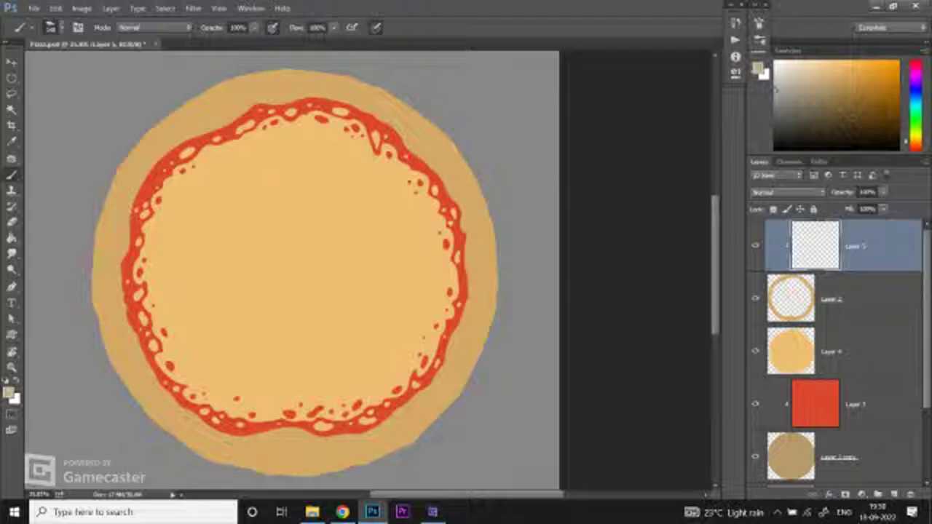
{"action": "left_click", "coordinate": [786, 192]}
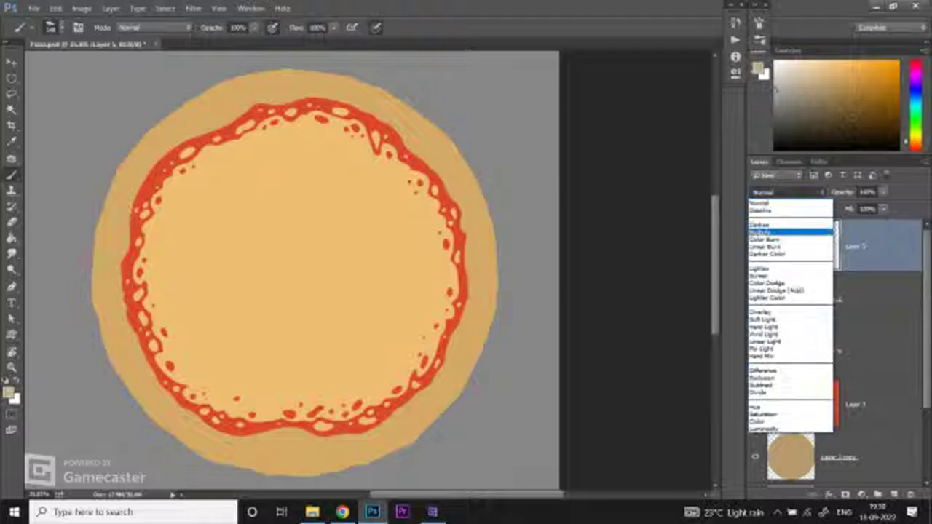
Step: Set the top layer's blend mode to Multiply and undo a too-strong test shading stroke
{"action": "left_click", "coordinate": [772, 224]}
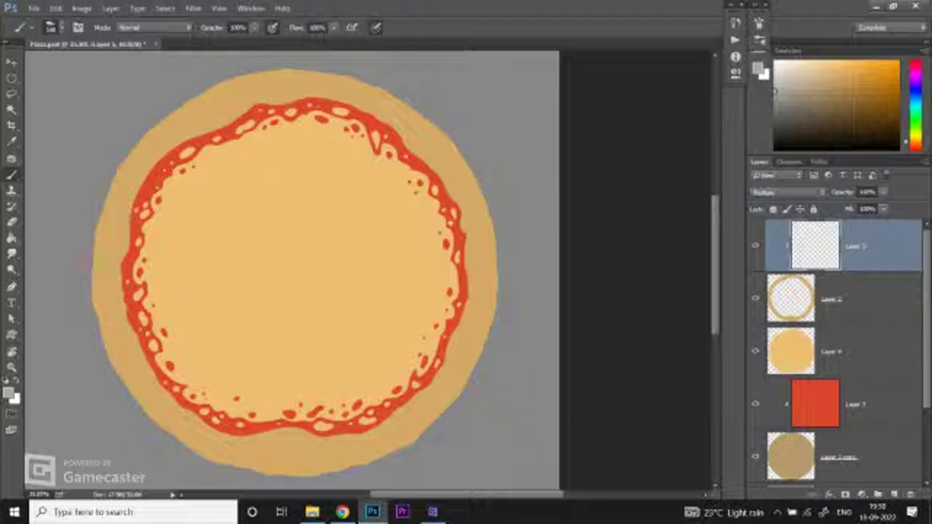
{"action": "mouse_move", "coordinate": [128, 154]}
{"action": "left_mouse_down"}
{"action": "mouse_move", "coordinate": [102, 283]}
{"action": "mouse_move", "coordinate": [110, 368]}
{"action": "mouse_move", "coordinate": [131, 404]}
{"action": "mouse_move", "coordinate": [171, 433]}
{"action": "left_mouse_up"}
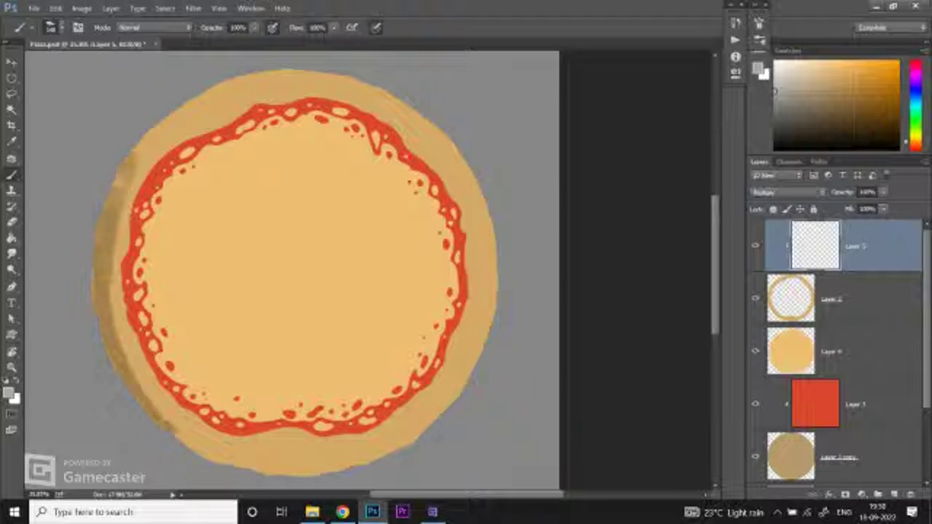
{"action": "mouse_move", "coordinate": [117, 342]}
{"action": "left_mouse_down"}
{"action": "mouse_move", "coordinate": [138, 386]}
{"action": "mouse_move", "coordinate": [190, 440]}
{"action": "mouse_move", "coordinate": [233, 457]}
{"action": "mouse_move", "coordinate": [389, 459]}
{"action": "left_mouse_up"}
{"action": "key", "text": "ctrl+z"}
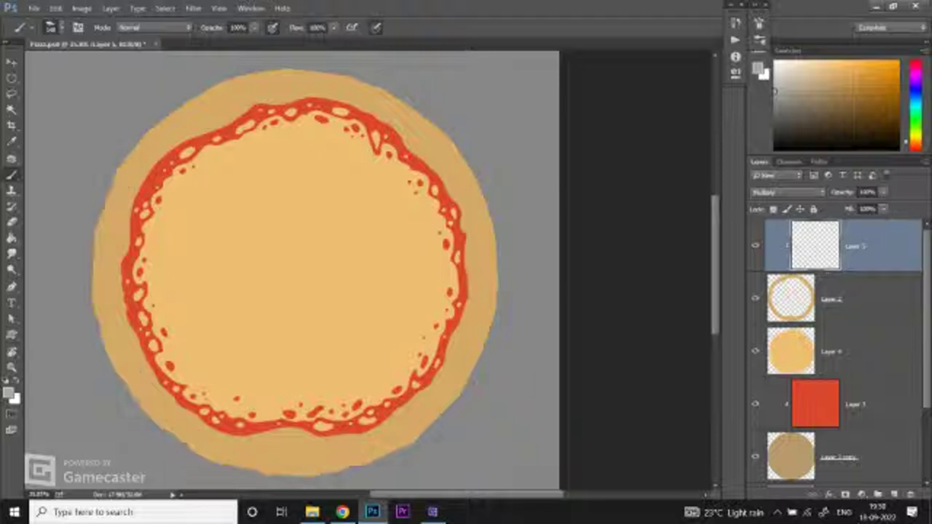
Step: Lower the brush opacity and set its flow to 30% in the options bar
{"action": "left_click", "coordinate": [254, 27]}
{"action": "left_click_drag", "start_coordinate": [254, 41], "coordinate": [195, 42]}
{"action": "left_click", "coordinate": [334, 27]}
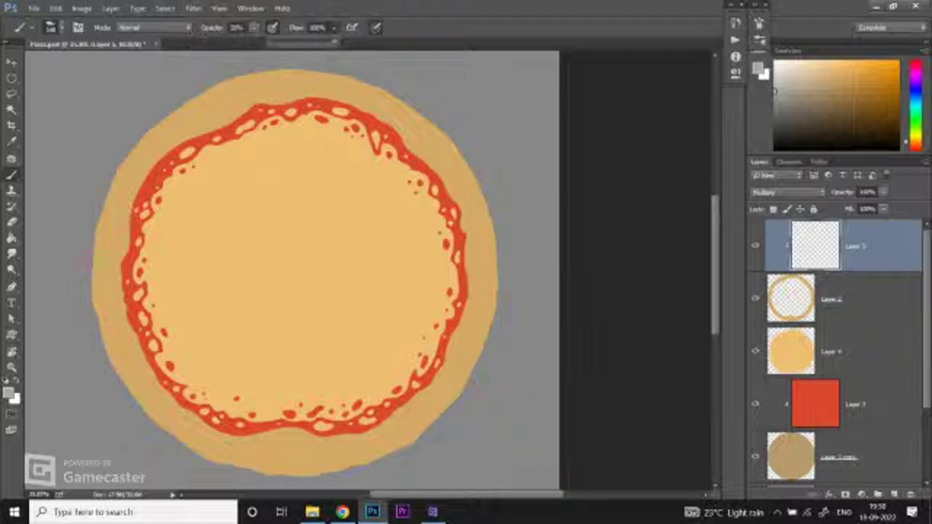
{"action": "left_click_drag", "start_coordinate": [333, 42], "coordinate": [290, 41]}
{"action": "left_click", "coordinate": [334, 27]}
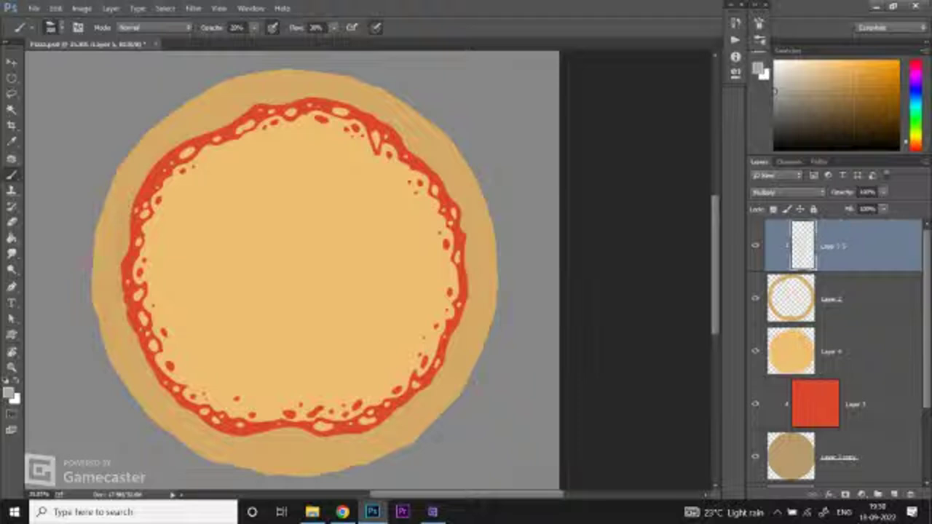
{"action": "scroll", "coordinate": [291, 262], "scroll_direction": "down", "scroll_amount": 2}
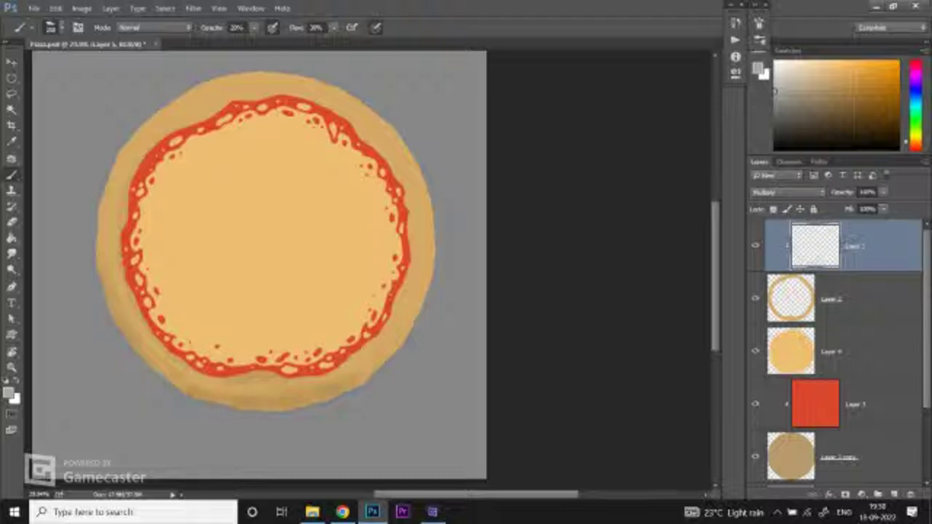
Step: Paint soft shading along the crust's lower-right, bottom, top and right edges
{"action": "left_click_drag", "start_coordinate": [401, 342], "coordinate": [412, 324]}
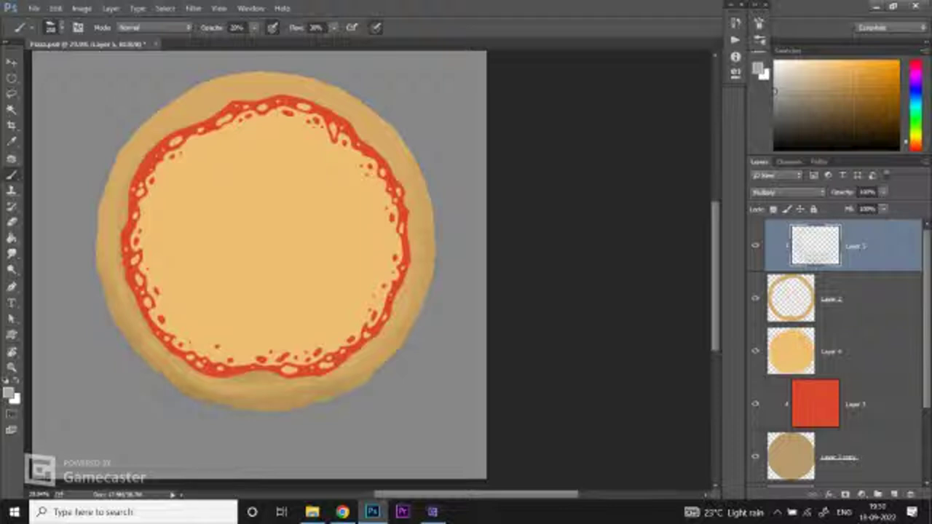
{"action": "scroll", "coordinate": [167, 126], "scroll_direction": "up", "scroll_amount": 1}
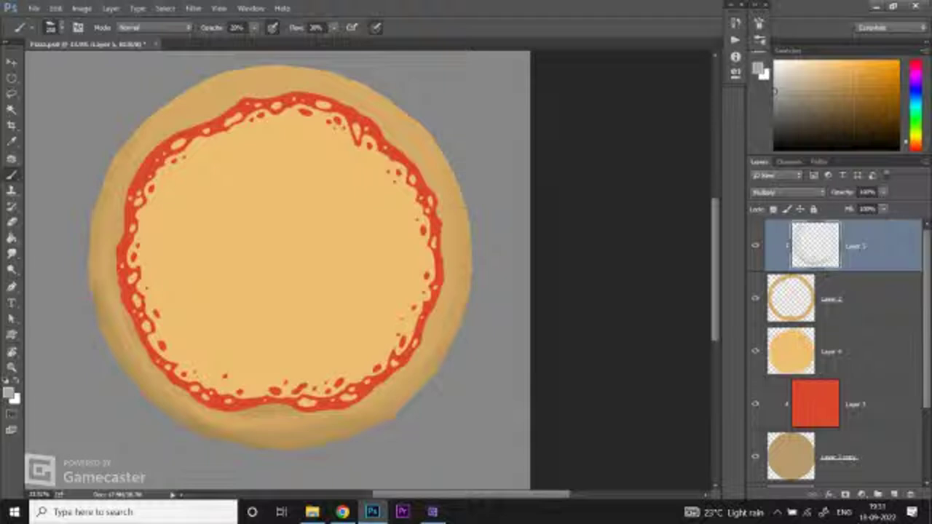
{"action": "left_click_drag", "start_coordinate": [275, 409], "coordinate": [346, 414]}
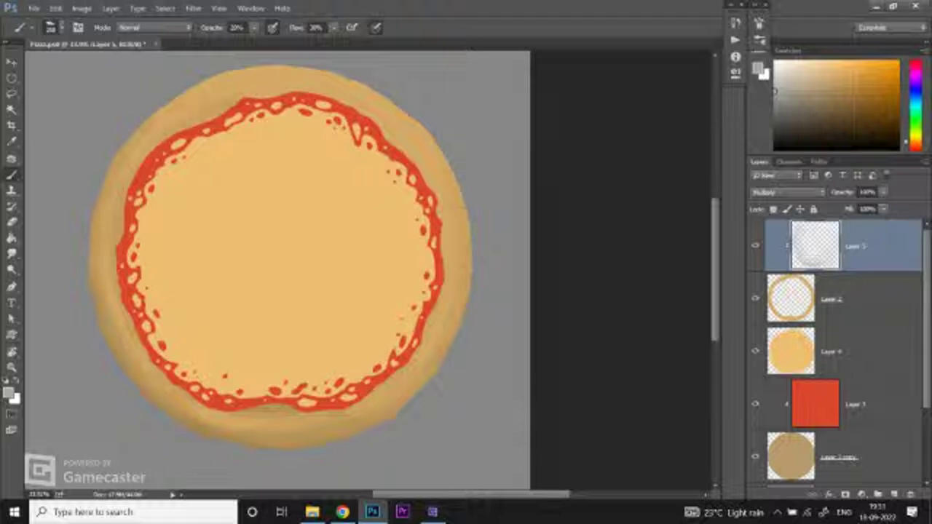
{"action": "mouse_move", "coordinate": [212, 82]}
{"action": "left_mouse_down"}
{"action": "mouse_move", "coordinate": [290, 66]}
{"action": "mouse_move", "coordinate": [346, 81]}
{"action": "mouse_move", "coordinate": [408, 120]}
{"action": "left_mouse_up"}
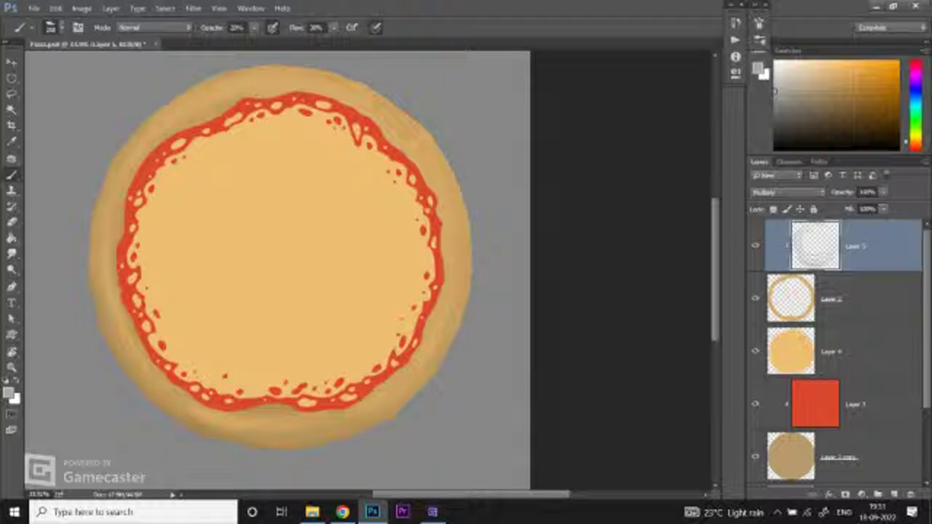
{"action": "left_click_drag", "start_coordinate": [458, 284], "coordinate": [450, 330]}
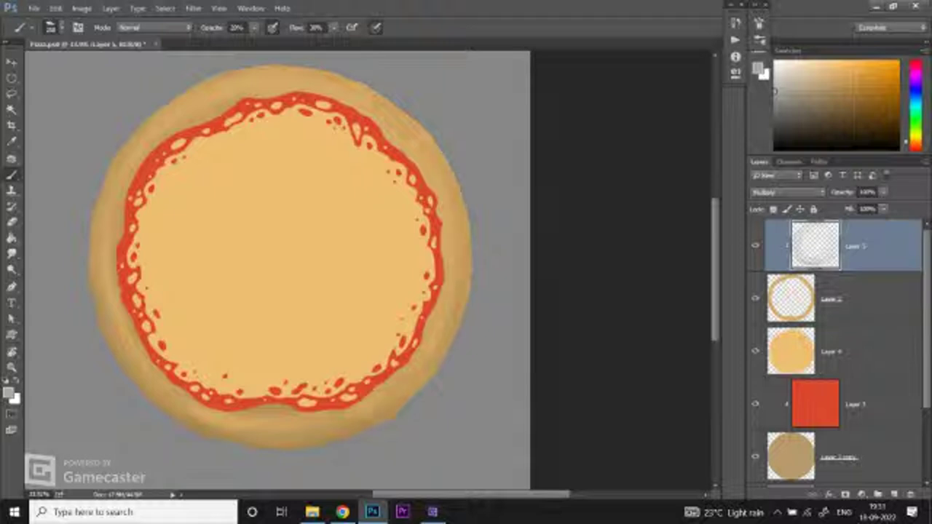
{"action": "left_click_drag", "start_coordinate": [352, 83], "coordinate": [376, 95]}
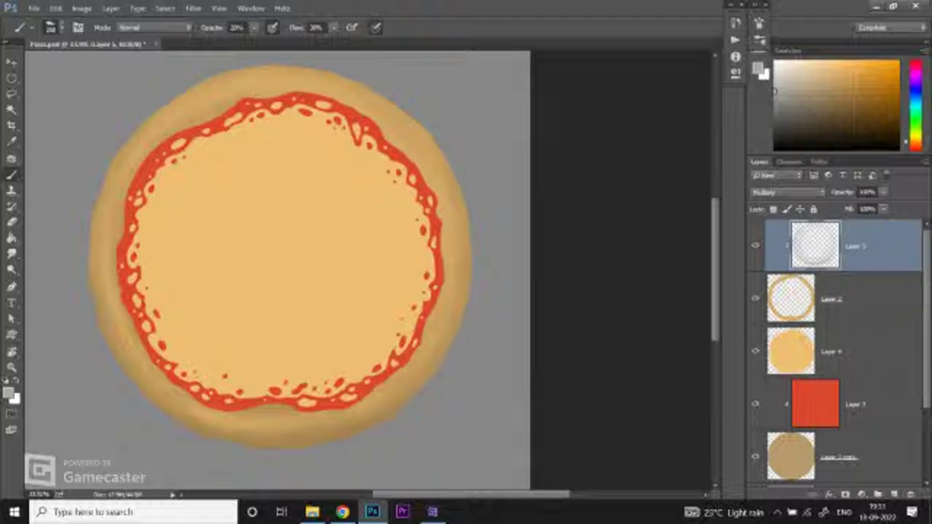
Step: Zoom in, drop brush opacity to 20%, and deepen shading on the left and below the sauce
{"action": "key", "text": "ctrl+plus"}
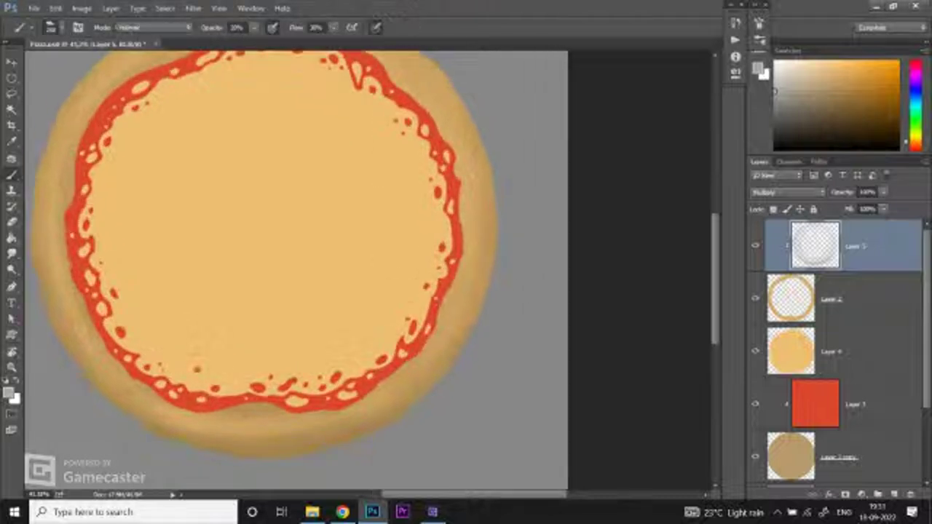
{"action": "key", "text": "2"}
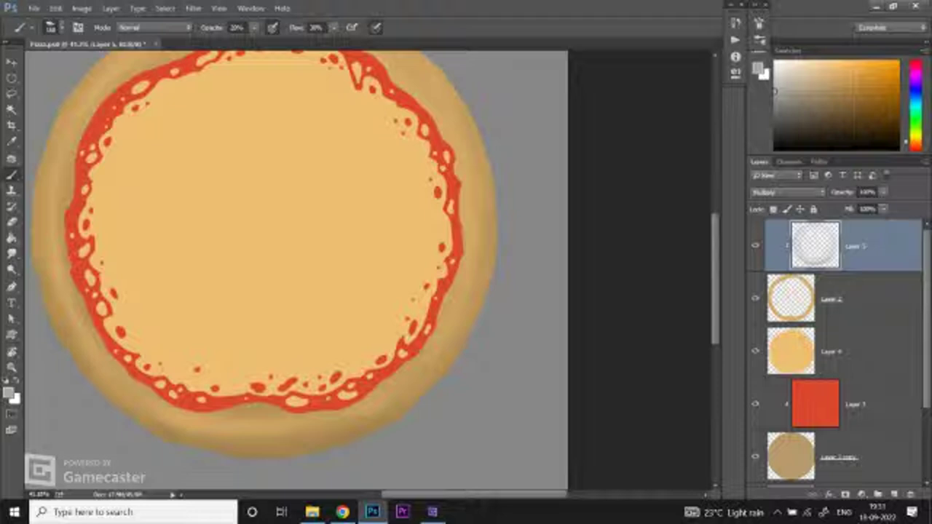
{"action": "left_click_drag", "start_coordinate": [65, 333], "coordinate": [68, 343]}
{"action": "left_click_drag", "start_coordinate": [326, 417], "coordinate": [262, 411]}
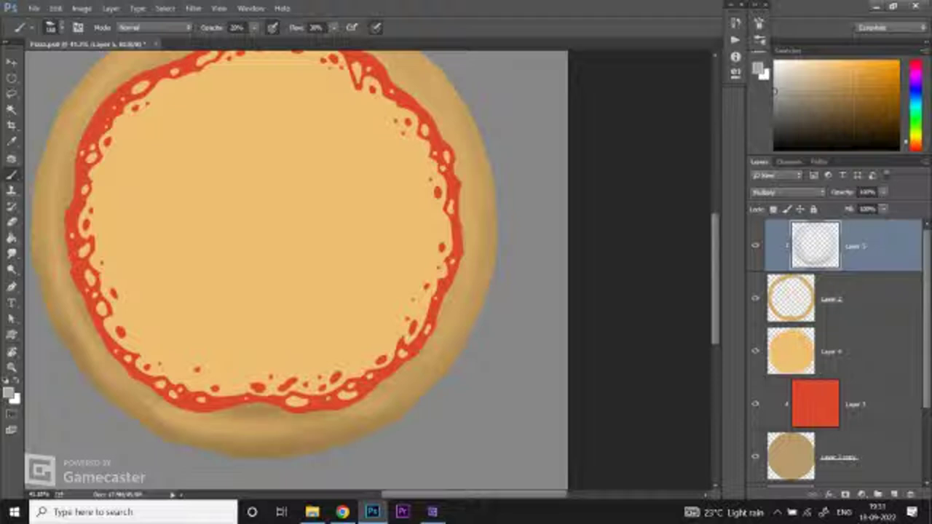
{"action": "left_click_drag", "start_coordinate": [334, 413], "coordinate": [356, 405]}
Step: Pan and zoom around the pizza to inspect the crust shading
{"action": "scroll", "coordinate": [378, 87], "scroll_direction": "down", "scroll_amount": 3}
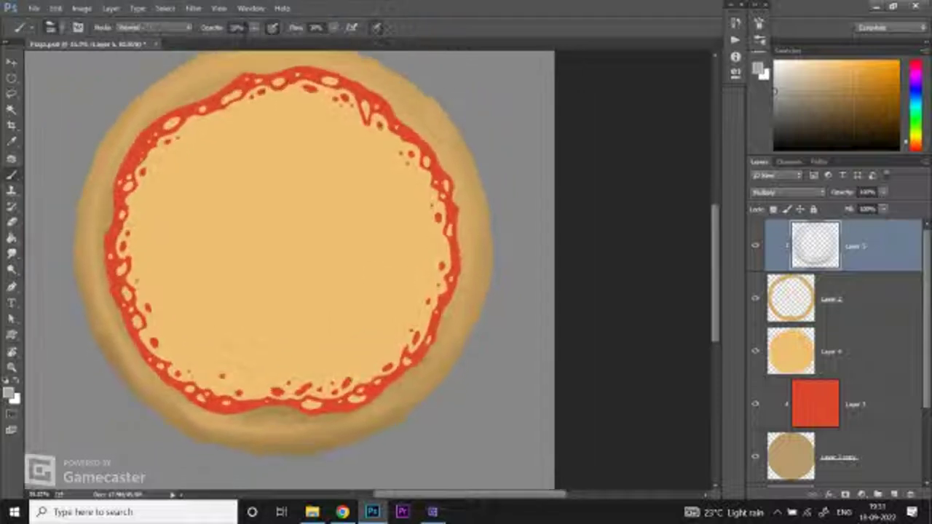
{"action": "scroll", "coordinate": [378, 87], "scroll_direction": "down", "scroll_amount": 4}
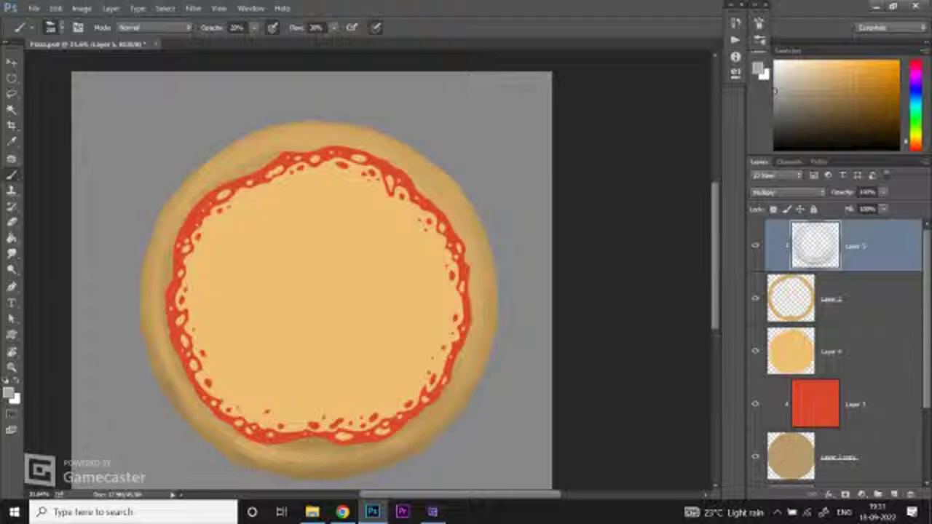
{"action": "scroll", "coordinate": [305, 277], "scroll_direction": "right", "scroll_amount": 1}
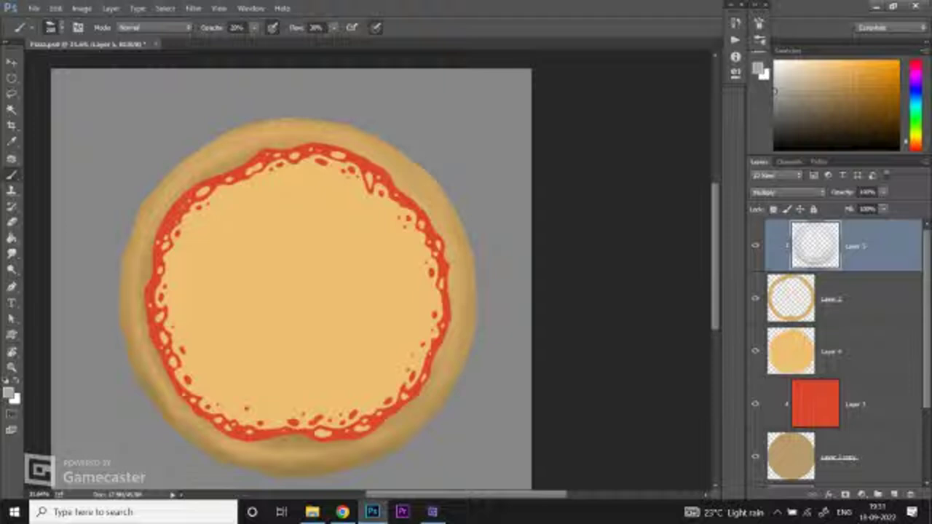
{"action": "scroll", "coordinate": [291, 276], "scroll_direction": "right", "scroll_amount": 1}
{"action": "scroll", "coordinate": [291, 277], "scroll_direction": "down", "scroll_amount": 1}
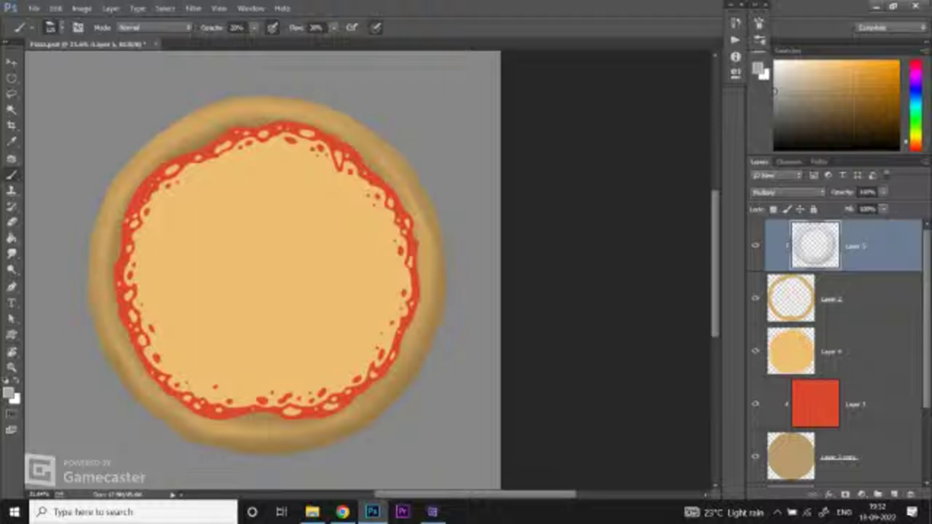
{"action": "key", "text": "z"}
{"action": "key", "text": "ctrl+plus"}
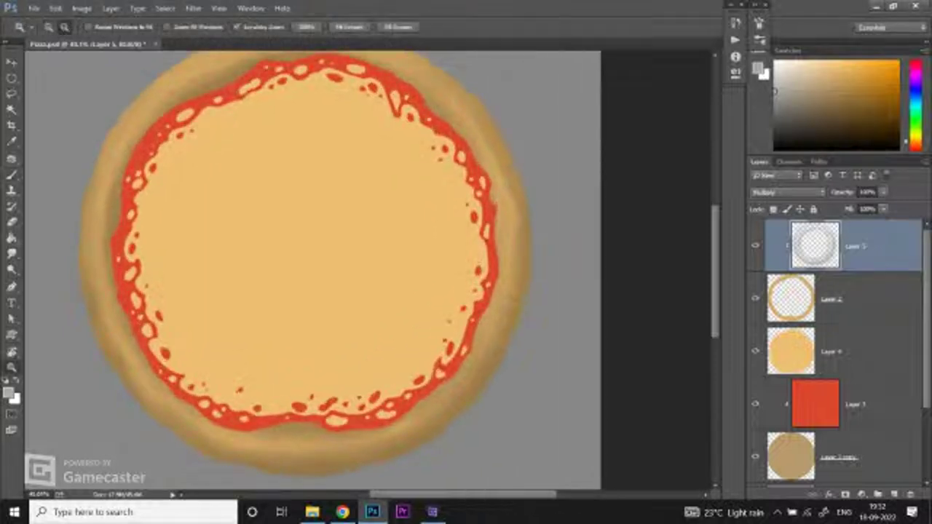
{"action": "key", "text": "b"}
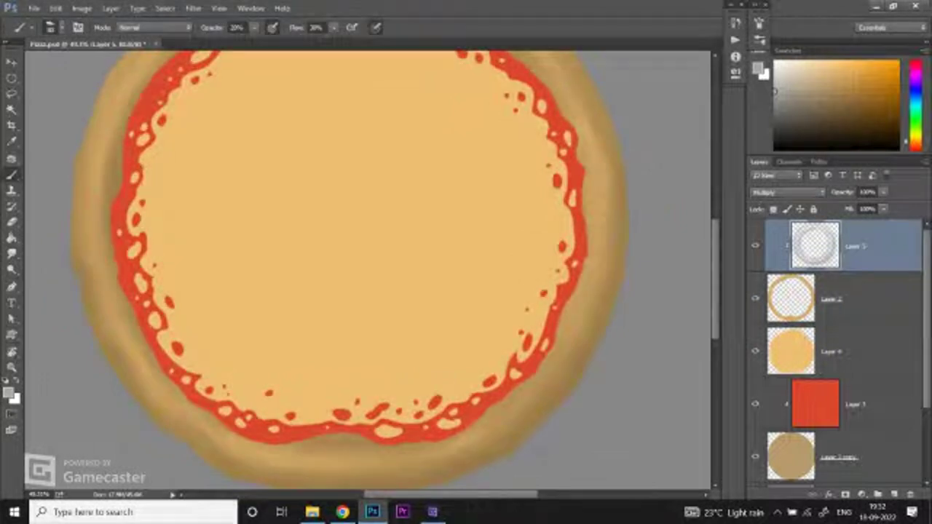
{"action": "scroll", "coordinate": [364, 269], "scroll_direction": "down", "scroll_amount": 2}
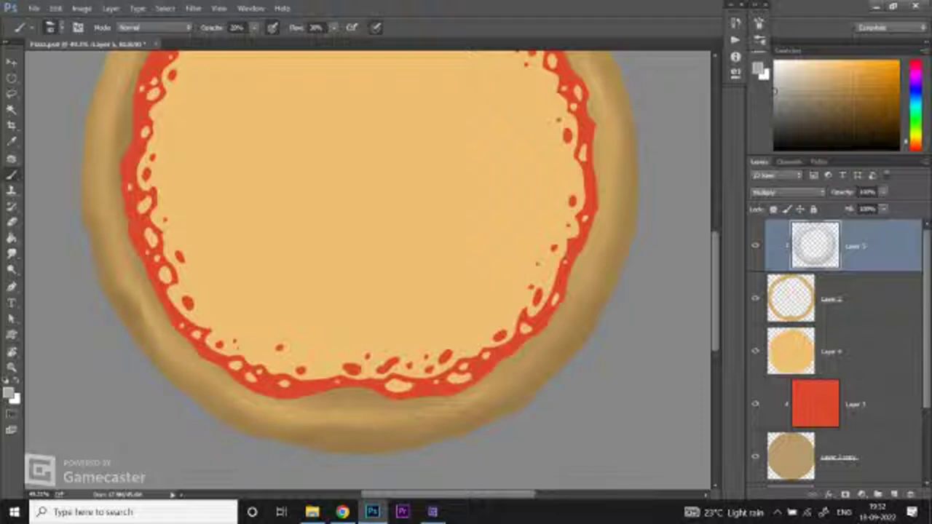
{"action": "scroll", "coordinate": [364, 247], "scroll_direction": "right", "scroll_amount": 5}
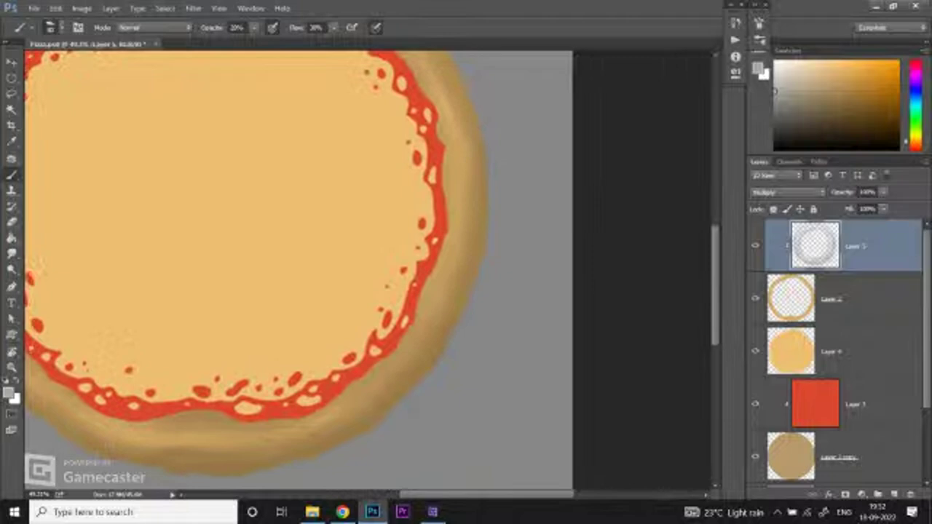
{"action": "key", "text": "ctrl+0"}
{"action": "key", "text": "ctrl+plus"}
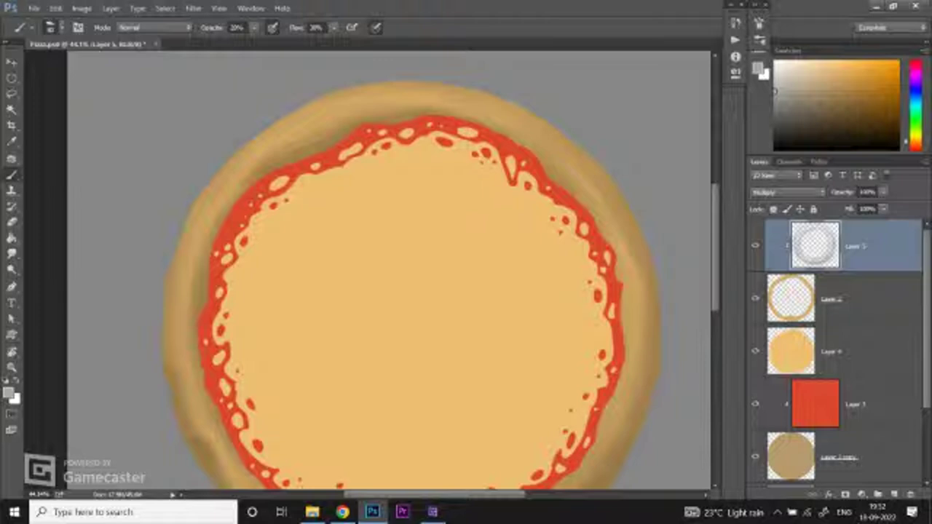
{"action": "key", "text": "ctrl+minus"}
{"action": "key", "text": "ctrl+plus"}
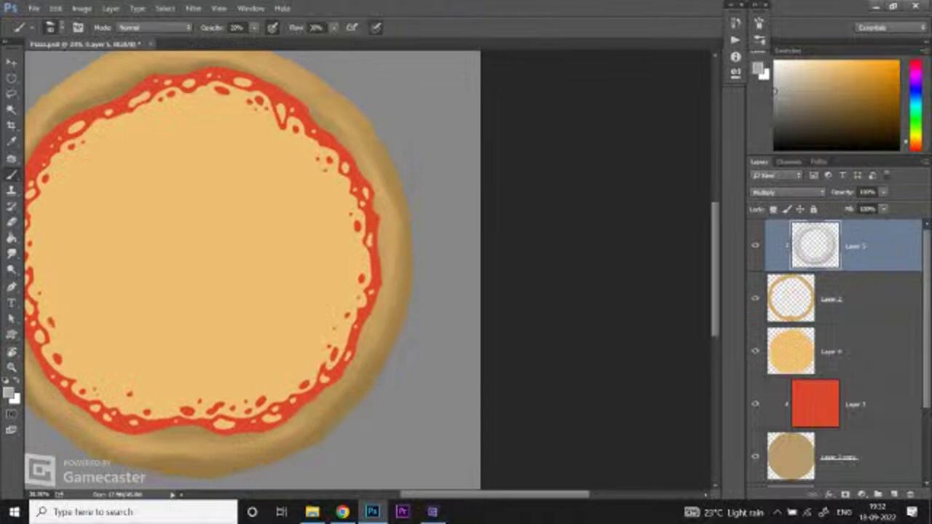
{"action": "key", "text": "ctrl+minus"}
{"action": "key", "text": "ctrl+plus"}
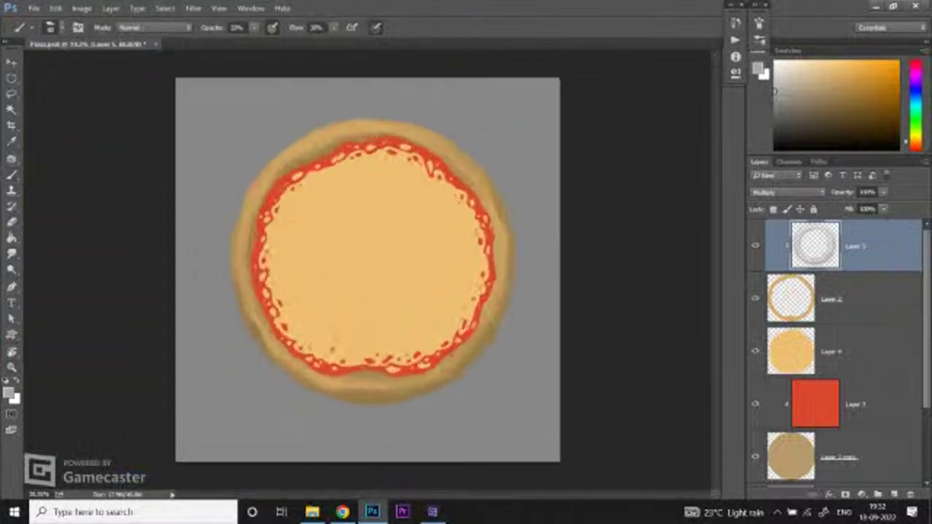
{"action": "key", "text": "ctrl+plus"}
Step: Toggle the shading layer off and on to compare, then open Color Balance on it
{"action": "left_click", "coordinate": [754, 246]}
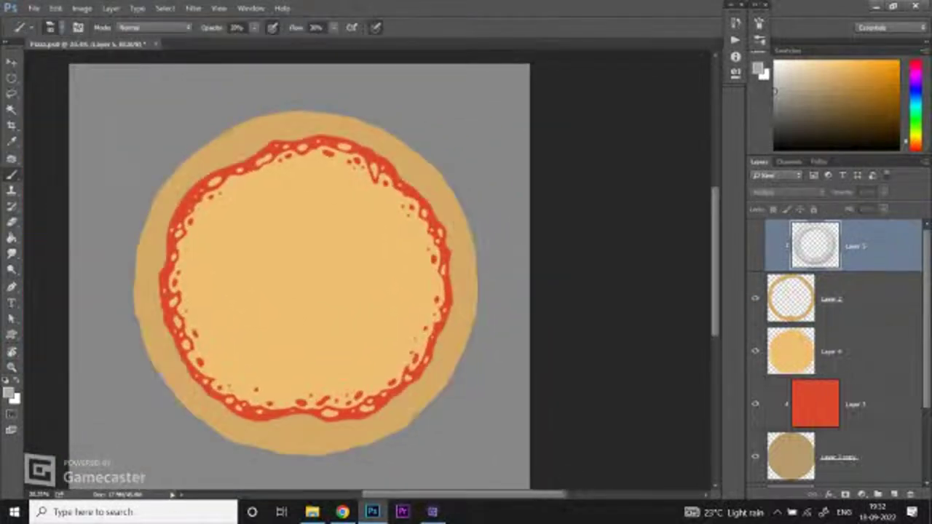
{"action": "left_click", "coordinate": [754, 245]}
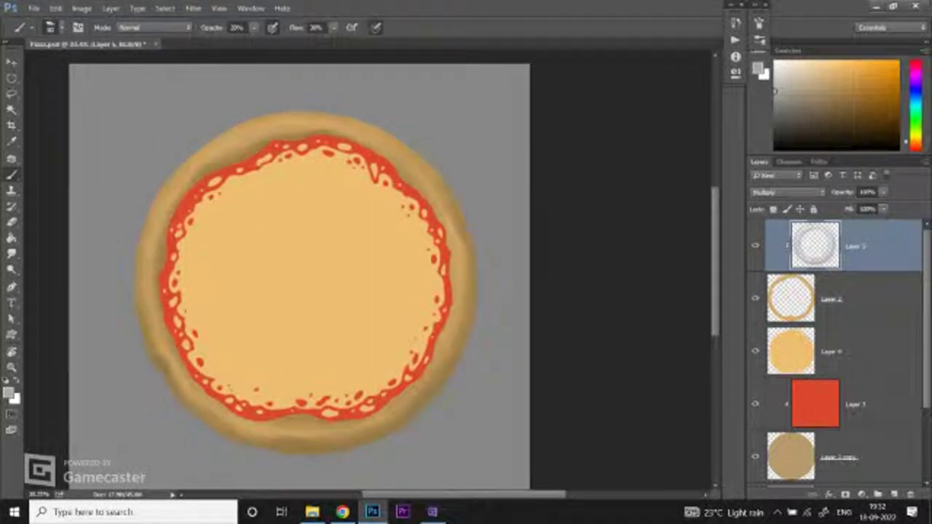
{"action": "key", "text": "ctrl+b"}
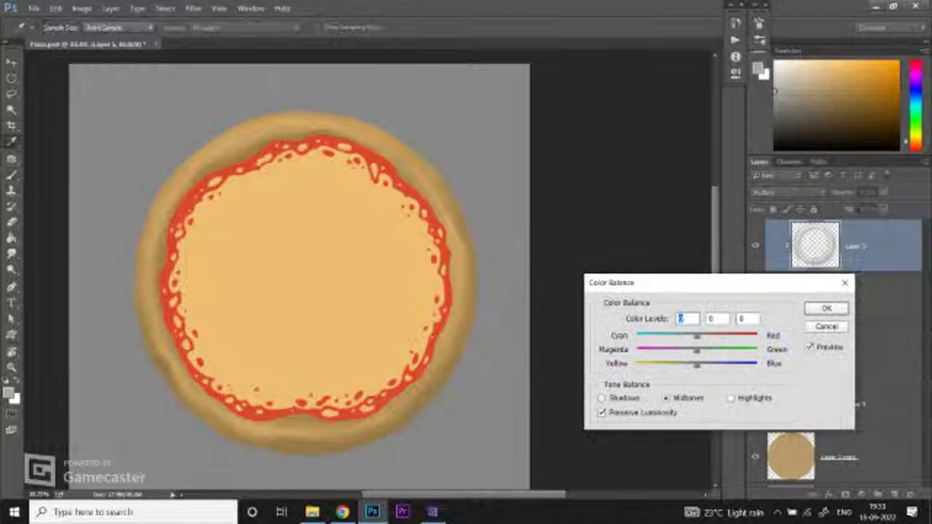
Step: Warm the crust shading with Color Balance midtones Cyan–Red +71 and Yellow–Blue −31
{"action": "left_click_drag", "start_coordinate": [655, 282], "coordinate": [536, 92]}
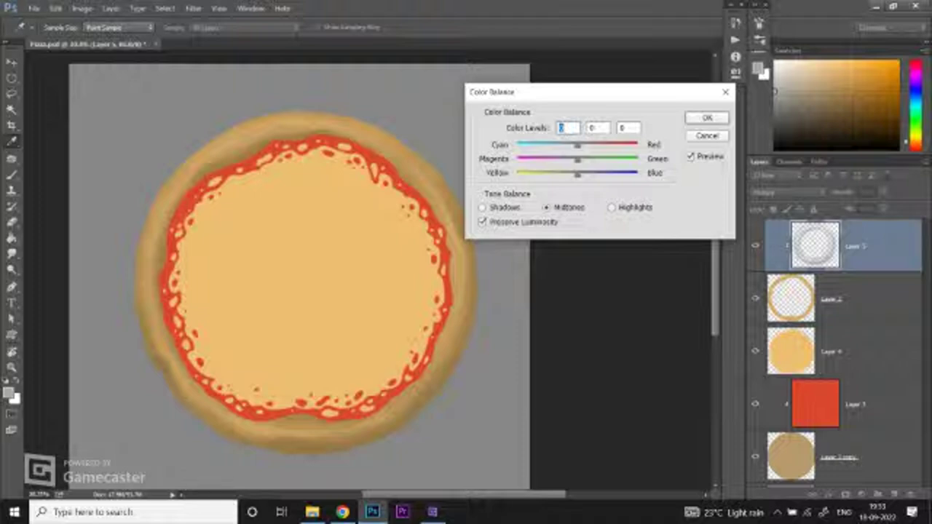
{"action": "scroll", "coordinate": [560, 127], "scroll_direction": "up", "scroll_amount": 20}
{"action": "scroll", "coordinate": [559, 128], "scroll_direction": "down", "scroll_amount": 20}
{"action": "scroll", "coordinate": [560, 127], "scroll_direction": "down", "scroll_amount": 20}
{"action": "scroll", "coordinate": [561, 128], "scroll_direction": "up", "scroll_amount": 20}
{"action": "scroll", "coordinate": [561, 127], "scroll_direction": "down", "scroll_amount": 20}
{"action": "scroll", "coordinate": [624, 127], "scroll_direction": "down", "scroll_amount": 20}
{"action": "scroll", "coordinate": [566, 128], "scroll_direction": "down", "scroll_amount": 6}
{"action": "left_click", "coordinate": [626, 127]}
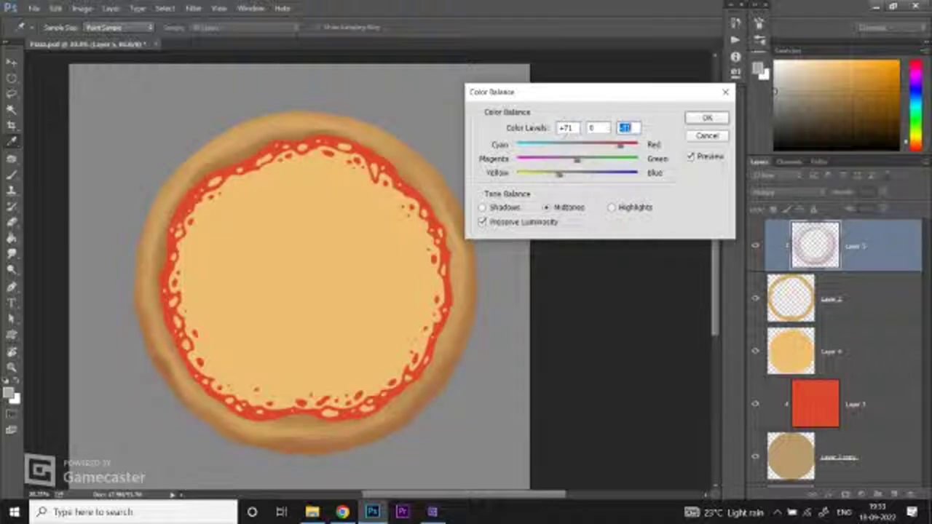
{"action": "scroll", "coordinate": [596, 128], "scroll_direction": "down", "scroll_amount": 20}
{"action": "left_click", "coordinate": [596, 128]}
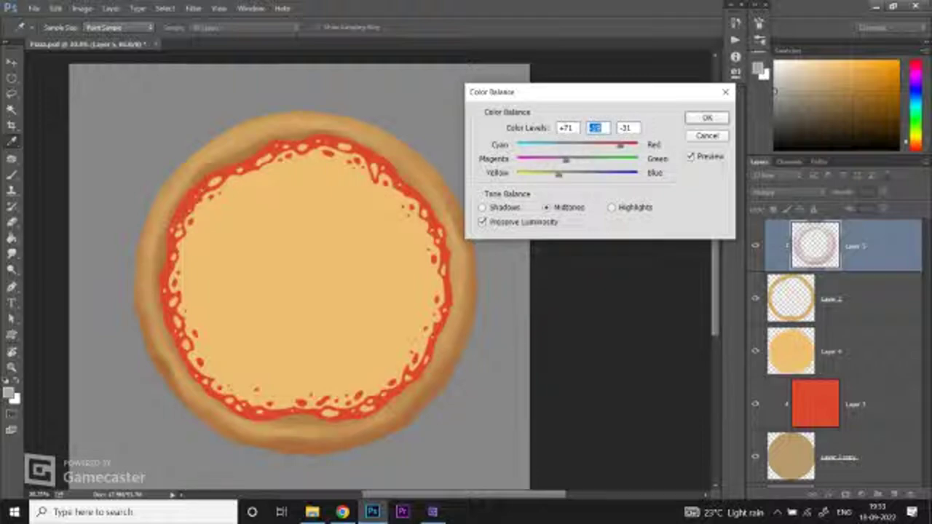
{"action": "key", "text": "Return"}
{"action": "key", "text": "z"}
{"action": "left_click_drag", "start_coordinate": [480, 284], "coordinate": [502, 284]}
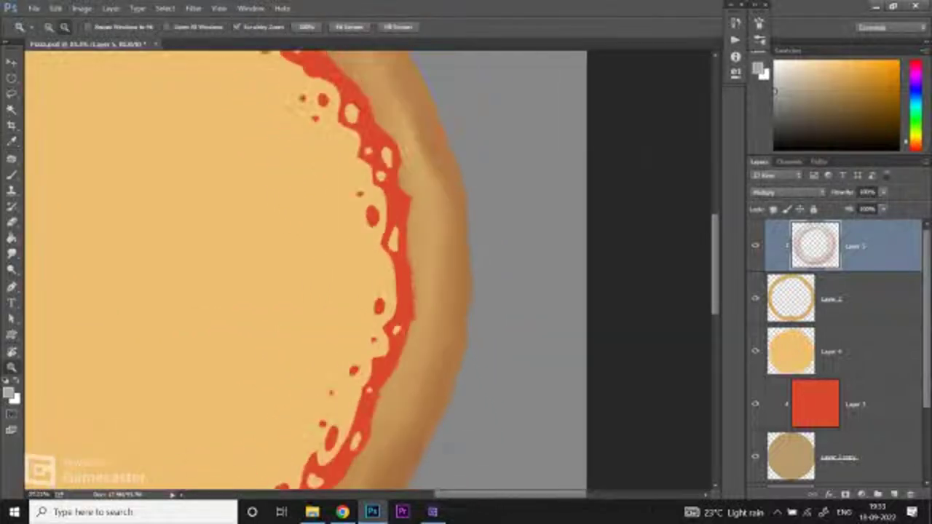
Step: Add a new empty layer on top and set its blend mode to Overlay
{"action": "key", "text": "ctrl+0"}
{"action": "key", "text": "ctrl+minus"}
{"action": "key", "text": "ctrl+plus"}
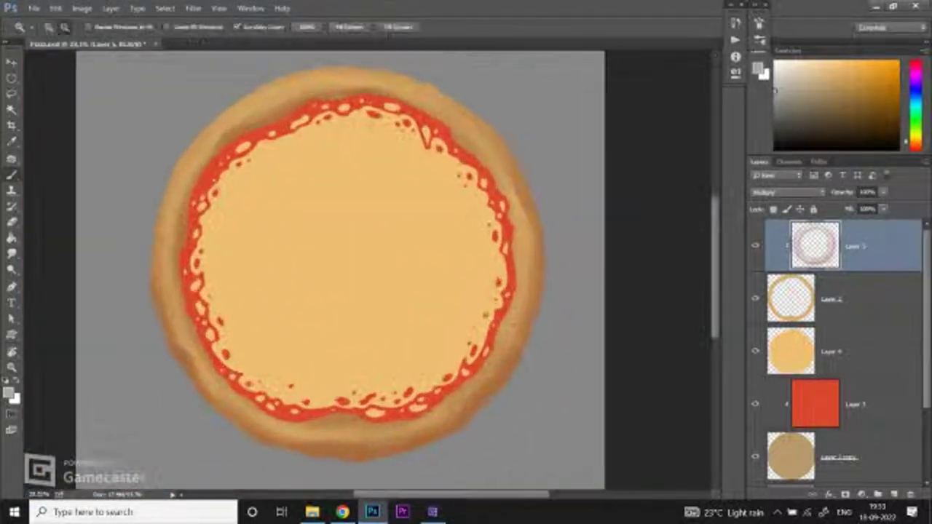
{"action": "key", "text": "b"}
{"action": "key", "text": "ctrl+plus"}
{"action": "key", "text": "ctrl+minus"}
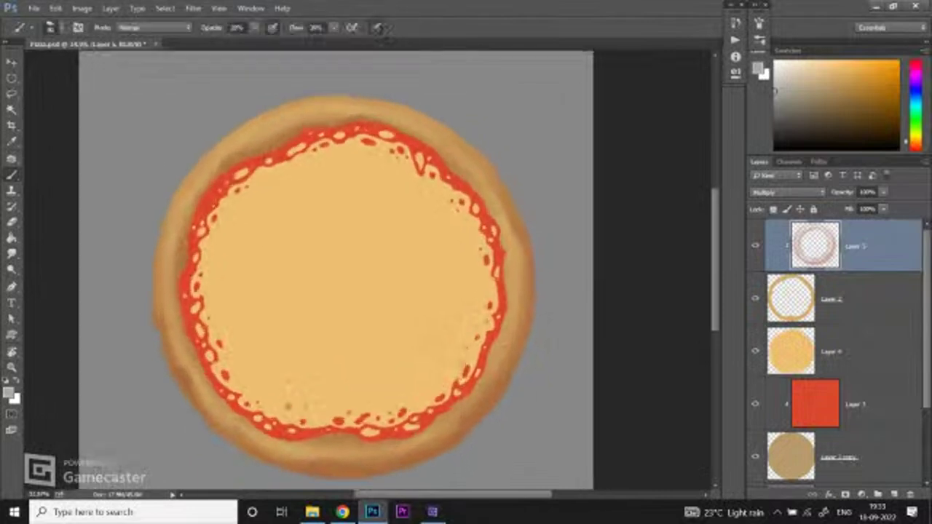
{"action": "key", "text": "ctrl+shift+alt+n"}
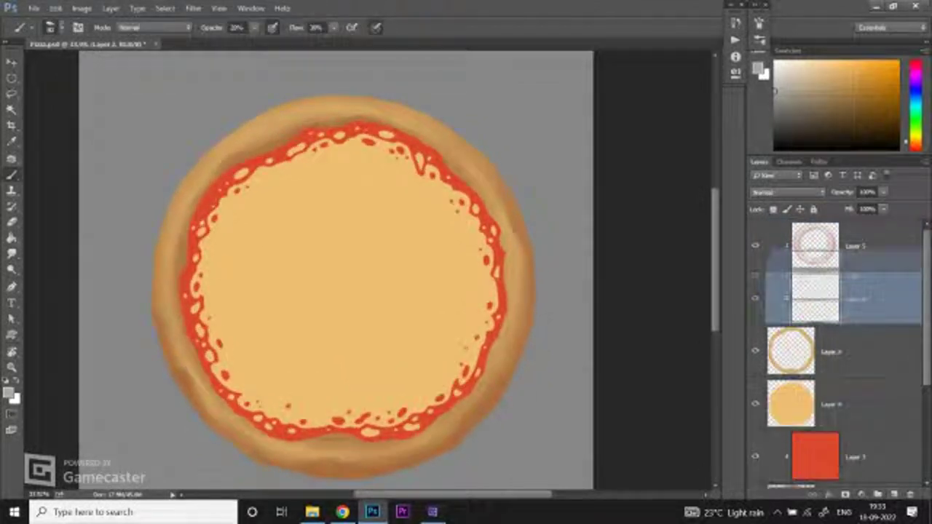
{"action": "left_click", "coordinate": [786, 192]}
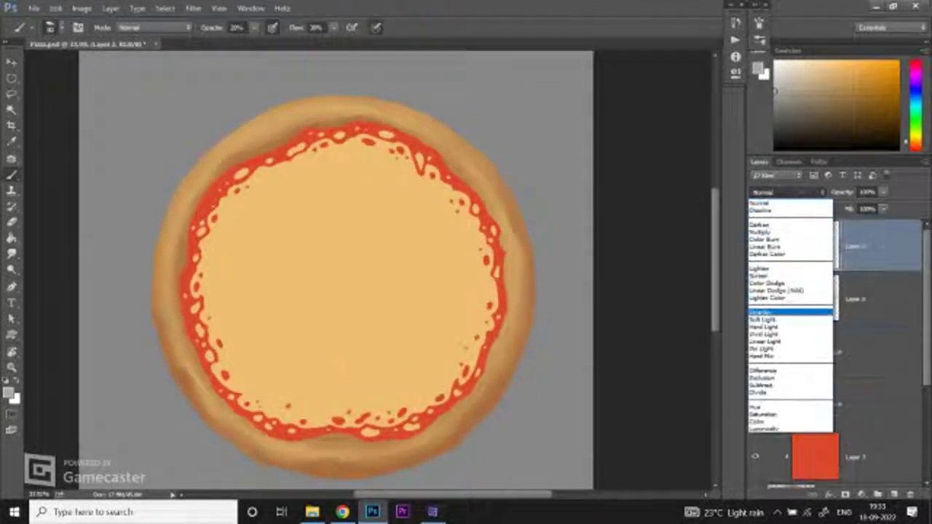
{"action": "left_click", "coordinate": [787, 314]}
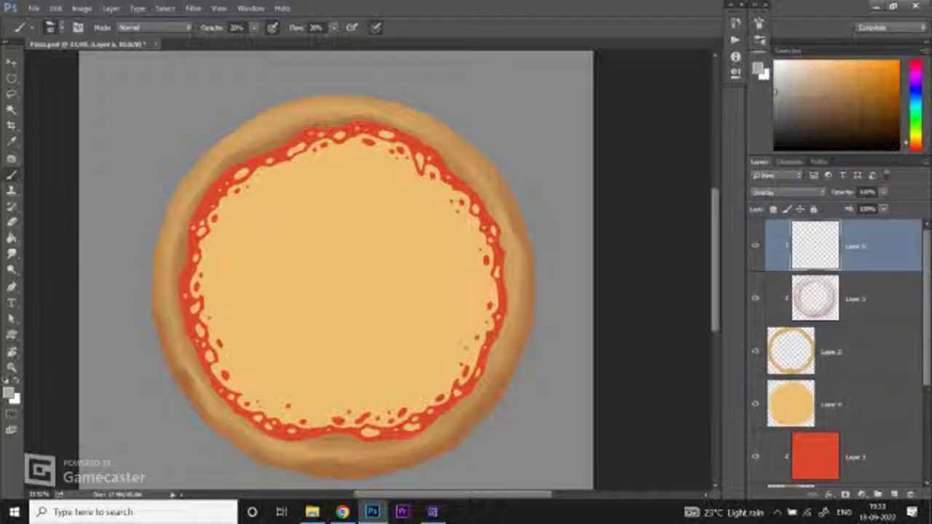
Step: Pick a light tan colour, set the brush size to 80 px, and paint crust highlights
{"action": "left_click", "coordinate": [810, 69]}
{"action": "left_click", "coordinate": [58, 27]}
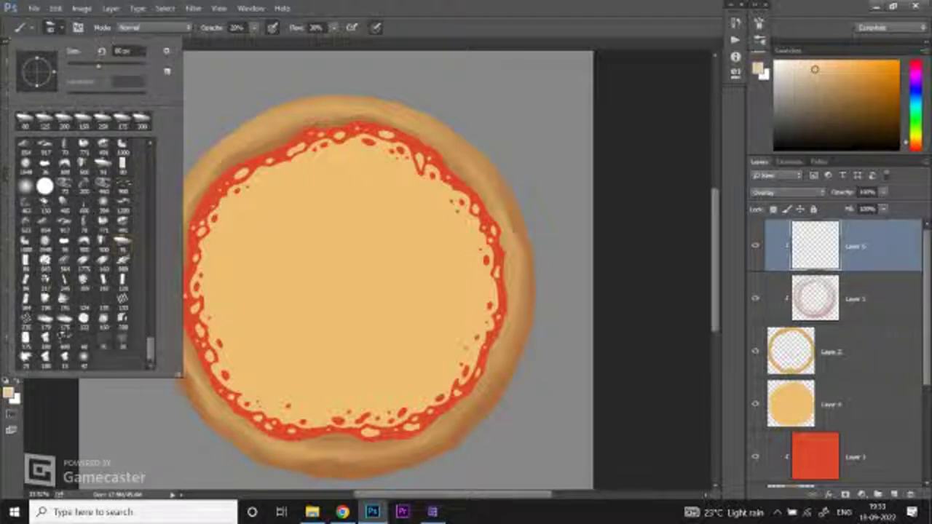
{"action": "left_click", "coordinate": [129, 50]}
{"action": "type", "text": "50"}
{"action": "key", "text": "Return"}
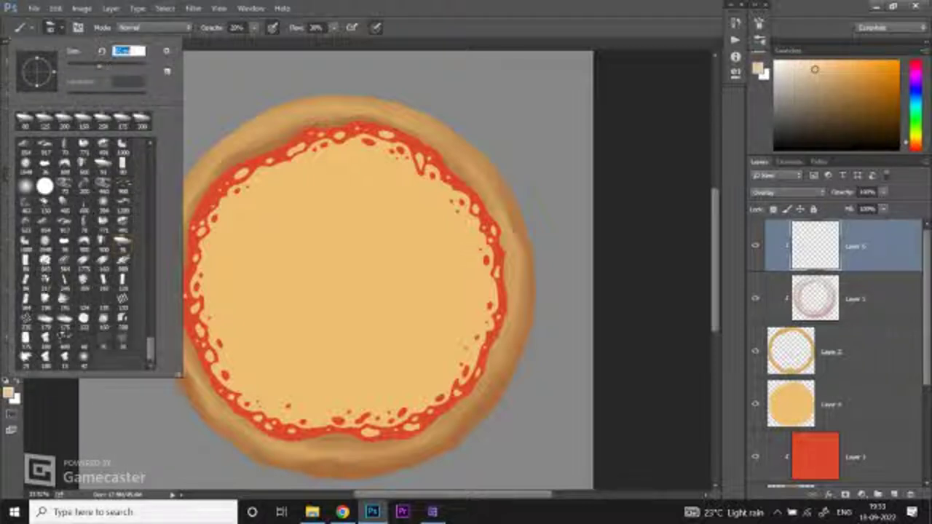
{"action": "type", "text": "80"}
{"action": "key", "text": "Return"}
{"action": "left_click", "coordinate": [51, 27]}
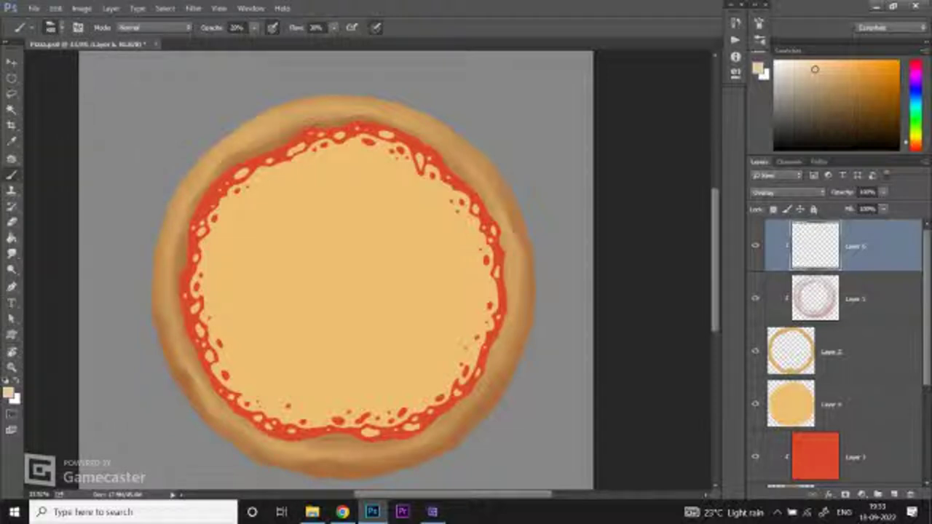
{"action": "left_click", "coordinate": [841, 228]}
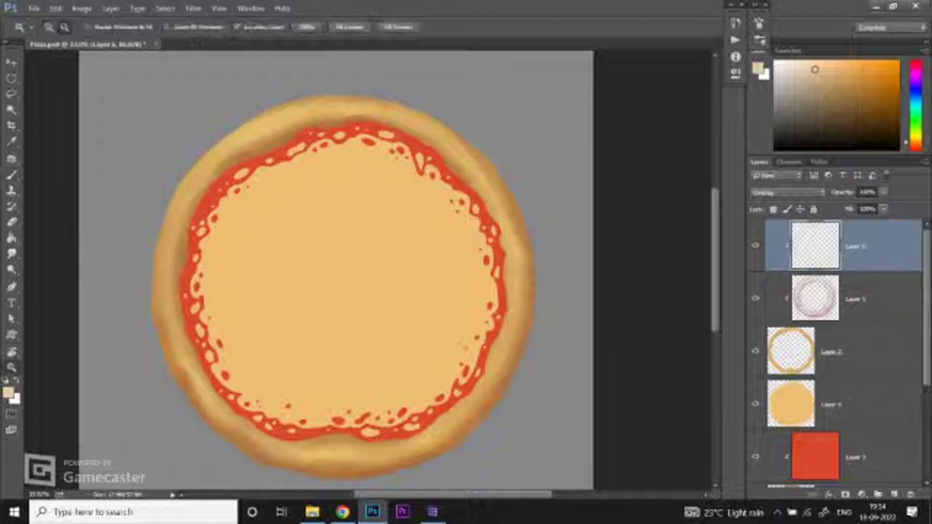
Step: Add a Levels adjustment layer and drag it to the top of the layer stack
{"action": "key", "text": "ctrl+minus"}
{"action": "key", "text": "ctrl+minus"}
{"action": "key", "text": "ctrl+plus"}
{"action": "key", "text": "ctrl+plus"}
{"action": "key", "text": "ctrl+minus"}
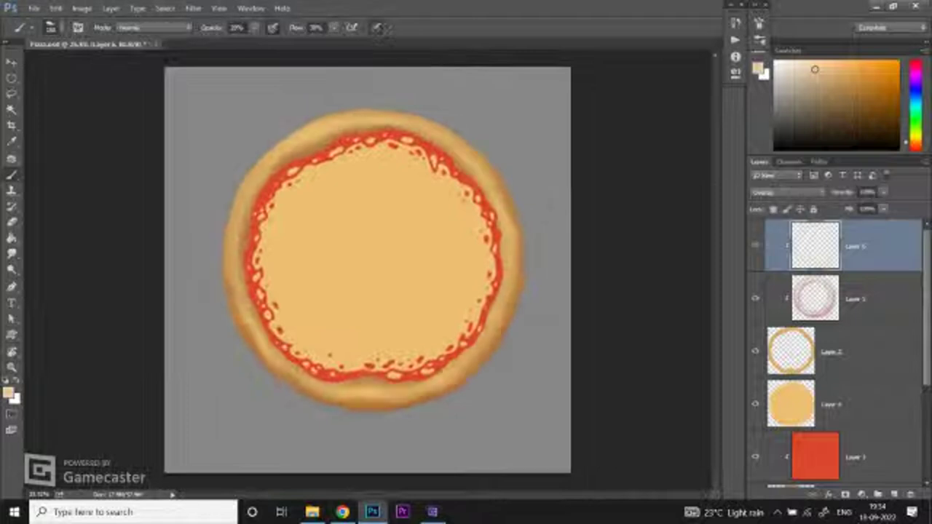
{"action": "left_click", "coordinate": [874, 298]}
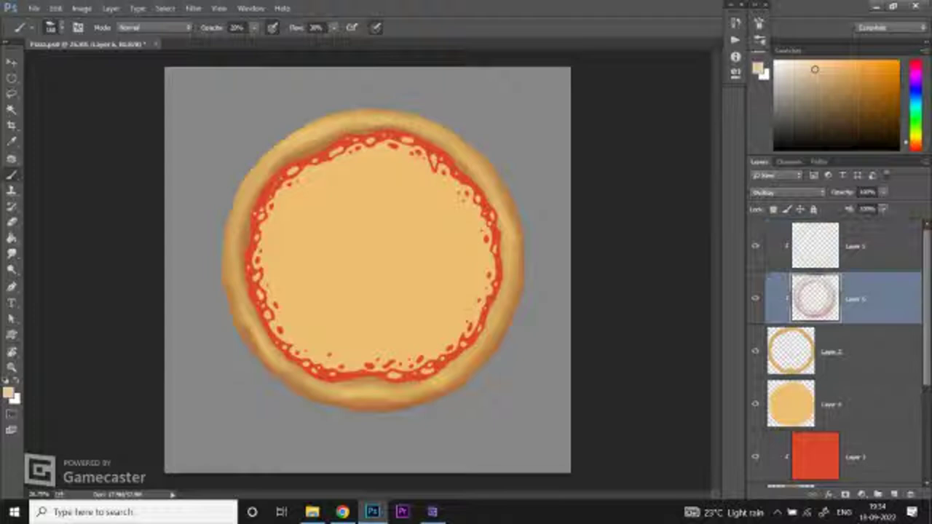
{"action": "left_click", "coordinate": [861, 495]}
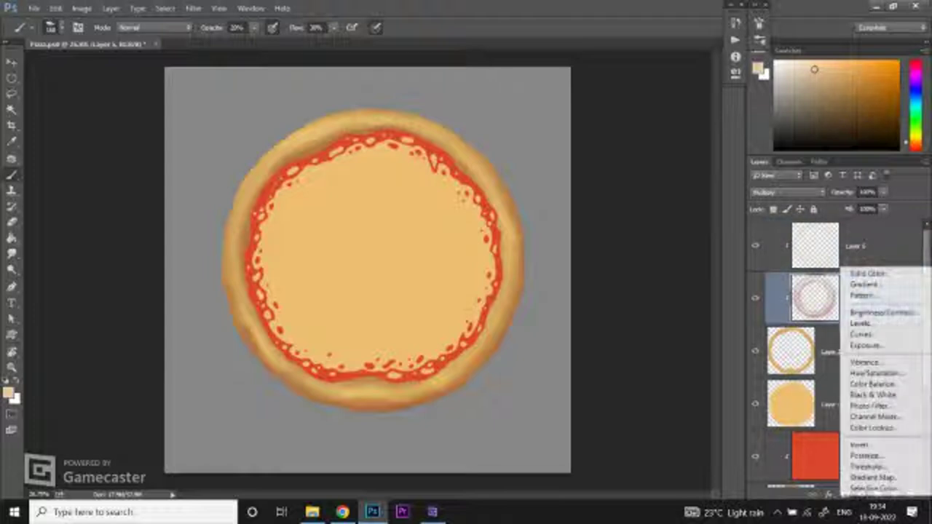
{"action": "left_click", "coordinate": [861, 323]}
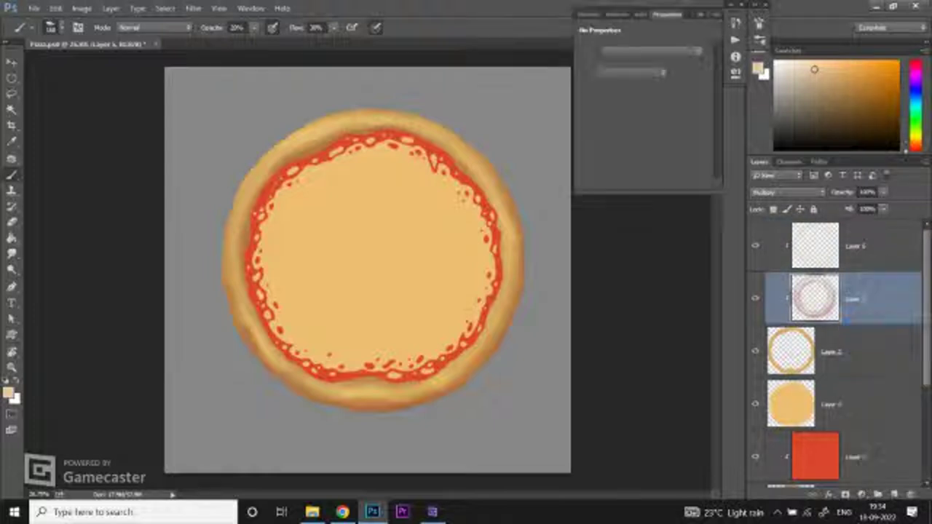
{"action": "left_click_drag", "start_coordinate": [808, 299], "coordinate": [808, 240]}
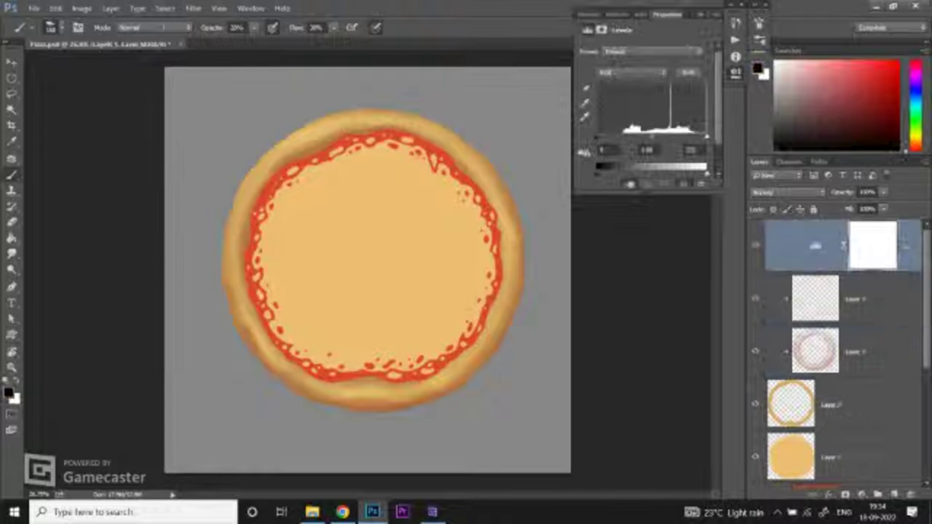
Step: Deepen the crust with Levels by raising the black point and tuning midtones, comparing on/off
{"action": "left_click_drag", "start_coordinate": [651, 137], "coordinate": [707, 137]}
{"action": "left_click", "coordinate": [664, 184]}
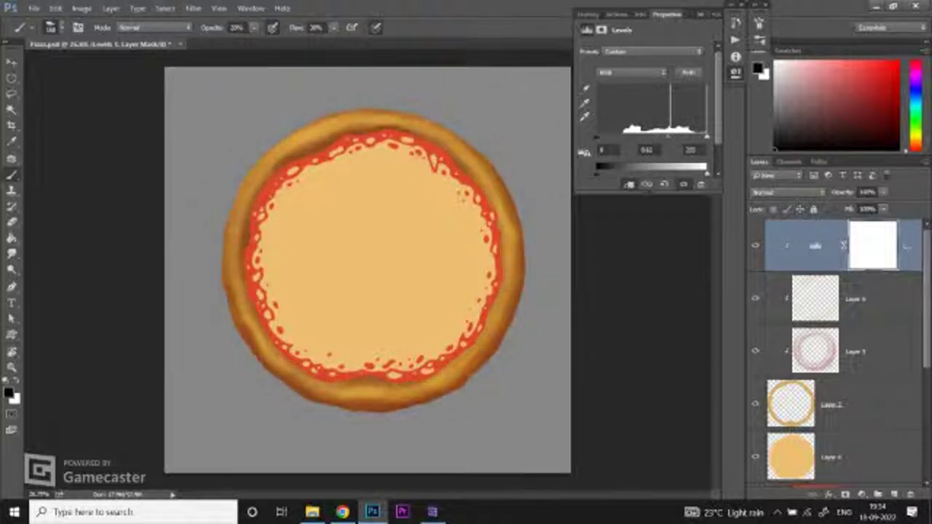
{"action": "left_click_drag", "start_coordinate": [595, 136], "coordinate": [600, 137]}
{"action": "left_click_drag", "start_coordinate": [659, 137], "coordinate": [655, 137]}
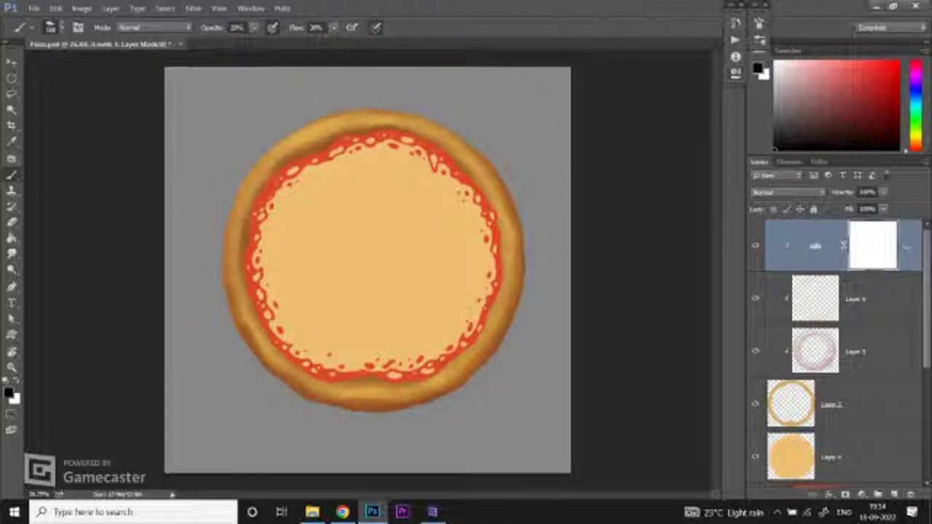
{"action": "scroll", "coordinate": [367, 269], "scroll_direction": "up", "scroll_amount": 2}
{"action": "left_click", "coordinate": [755, 245]}
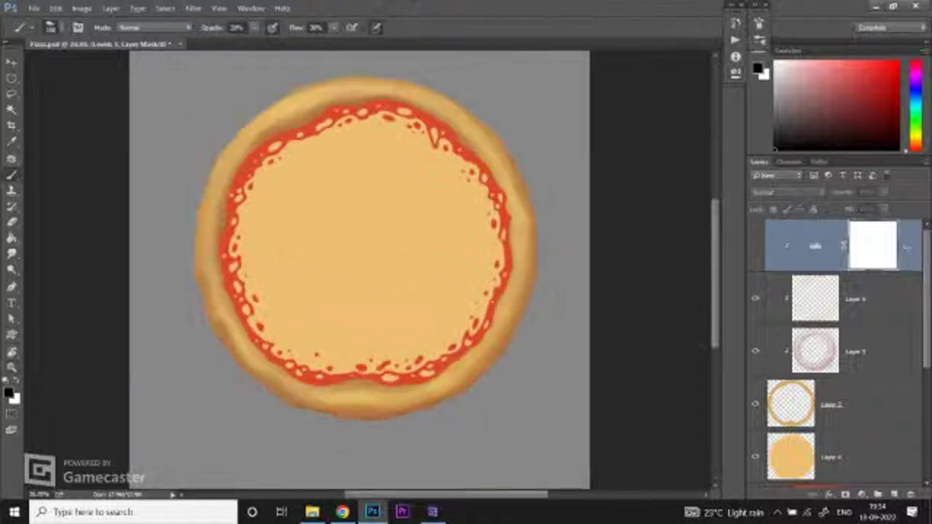
{"action": "left_click", "coordinate": [755, 245]}
{"action": "left_click", "coordinate": [754, 245]}
{"action": "left_click", "coordinate": [755, 245]}
Step: Zoom in on the pizza and create a new empty layer above the Levels adjustment
{"action": "left_click", "coordinate": [874, 299]}
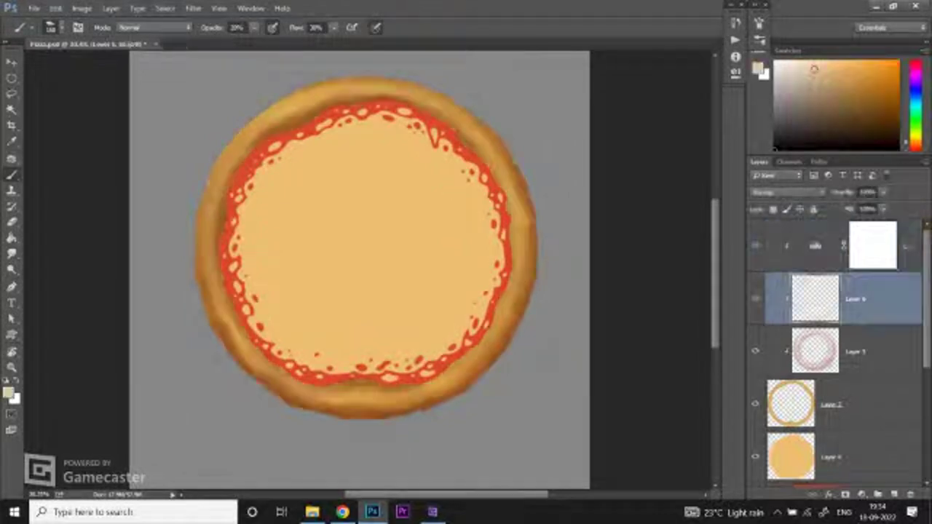
{"action": "scroll", "coordinate": [522, 210], "scroll_direction": "up", "scroll_amount": 1}
{"action": "key", "text": "z"}
{"action": "left_click", "coordinate": [522, 210]}
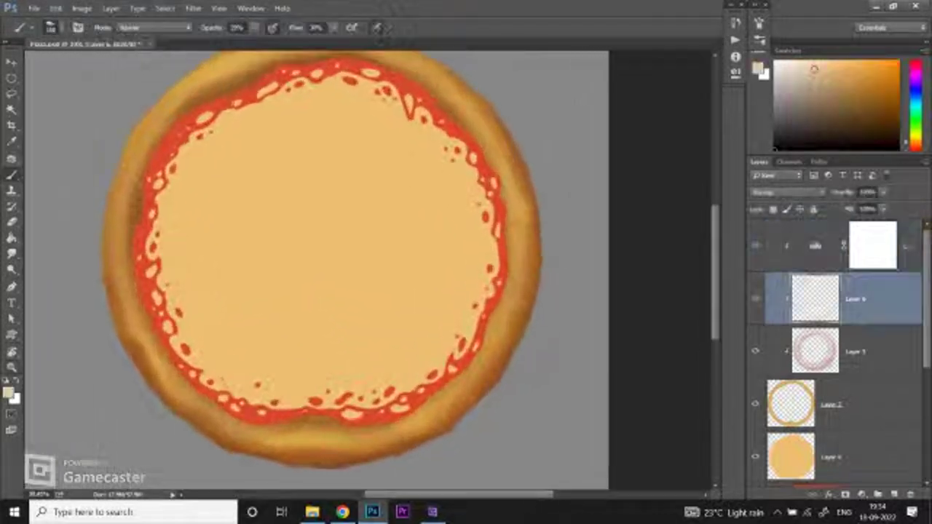
{"action": "scroll", "coordinate": [328, 262], "scroll_direction": "up", "scroll_amount": 2}
{"action": "scroll", "coordinate": [328, 262], "scroll_direction": "down", "scroll_amount": 1}
{"action": "key", "text": "b"}
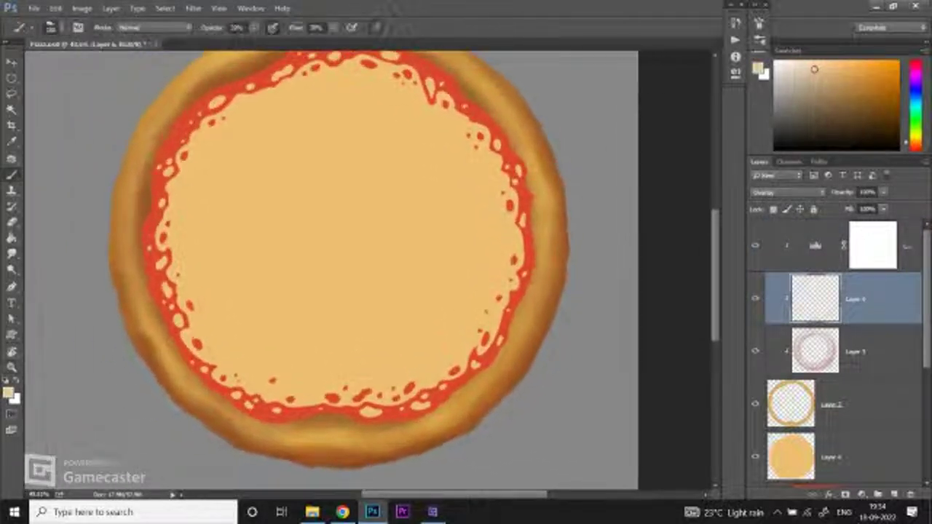
{"action": "left_click", "coordinate": [894, 494]}
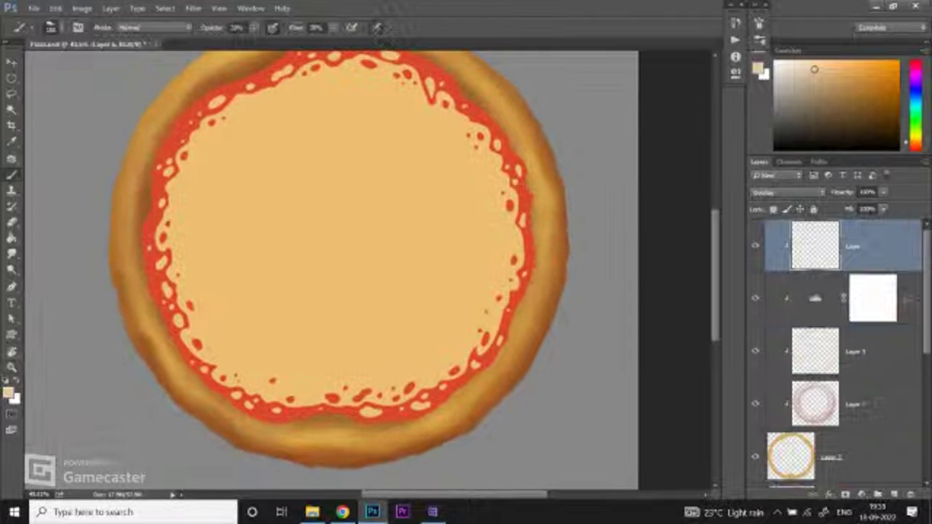
Step: Set the new layer to Multiply and set brush Opacity and Flow to 100%
{"action": "left_click", "coordinate": [60, 27]}
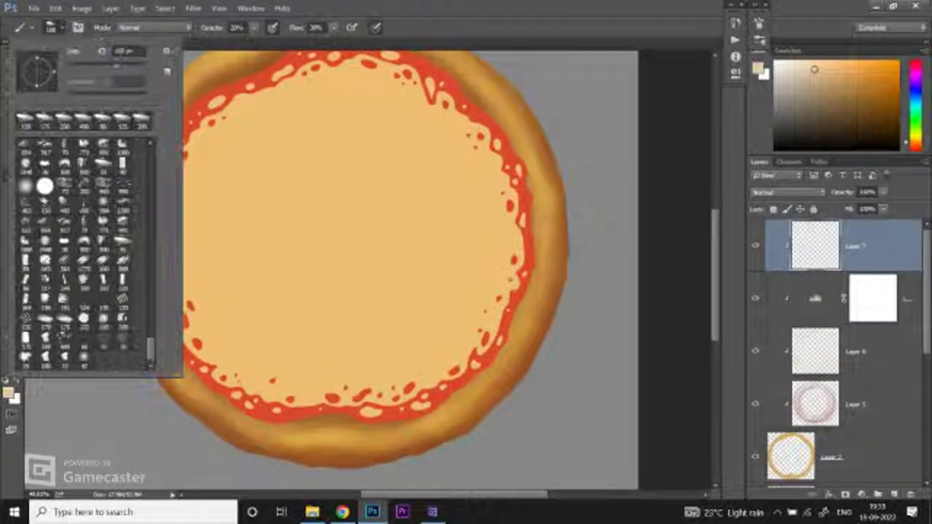
{"action": "left_click", "coordinate": [788, 192]}
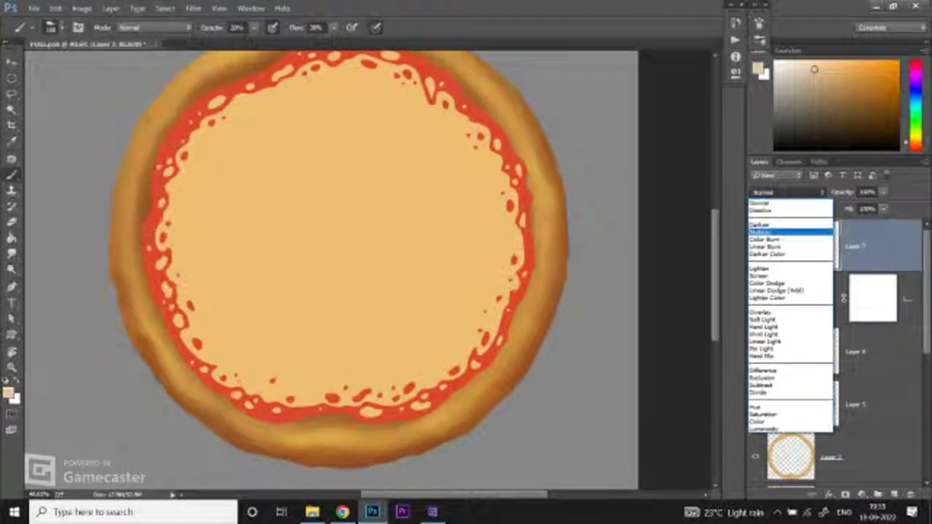
{"action": "left_click", "coordinate": [783, 233]}
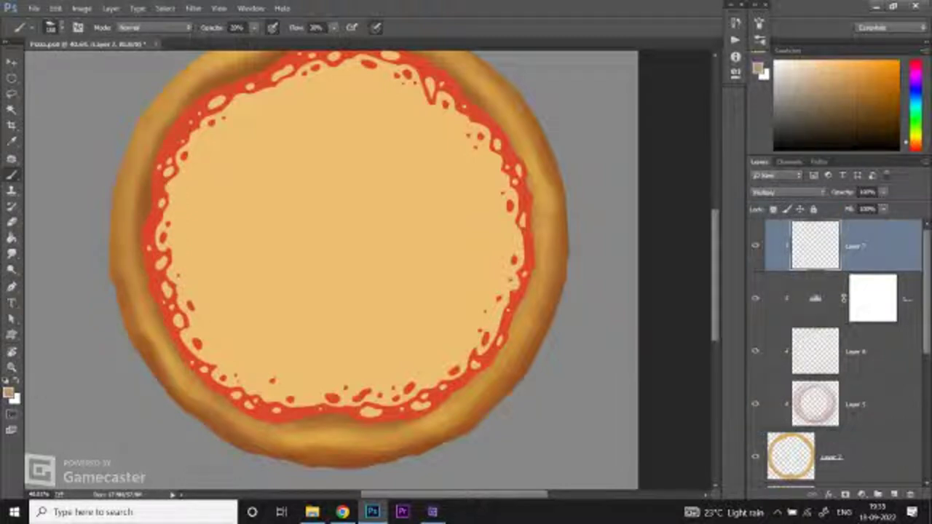
{"action": "left_click", "coordinate": [50, 27]}
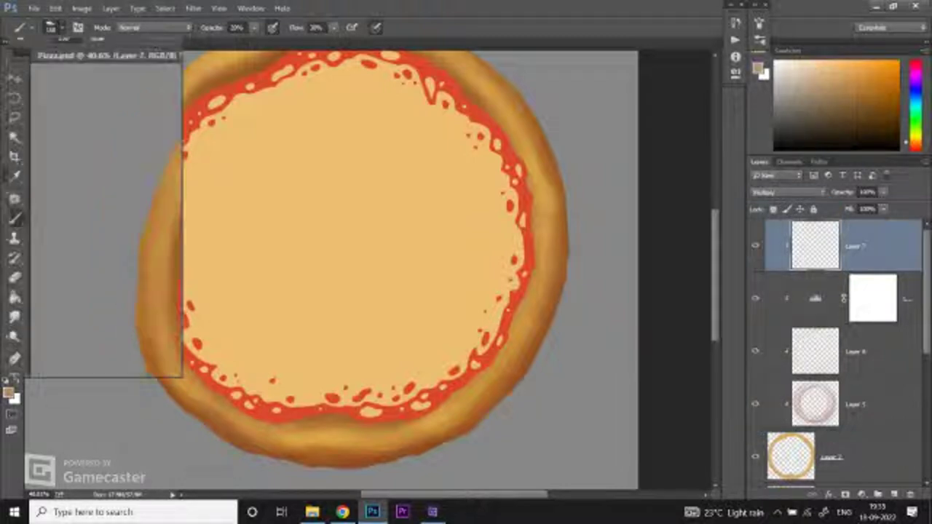
{"action": "left_click", "coordinate": [125, 50]}
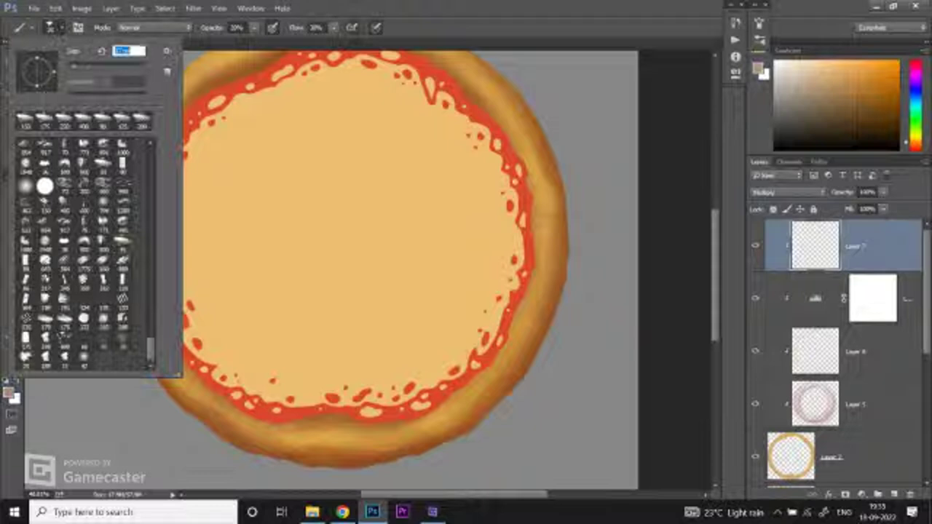
{"action": "key", "text": "Return"}
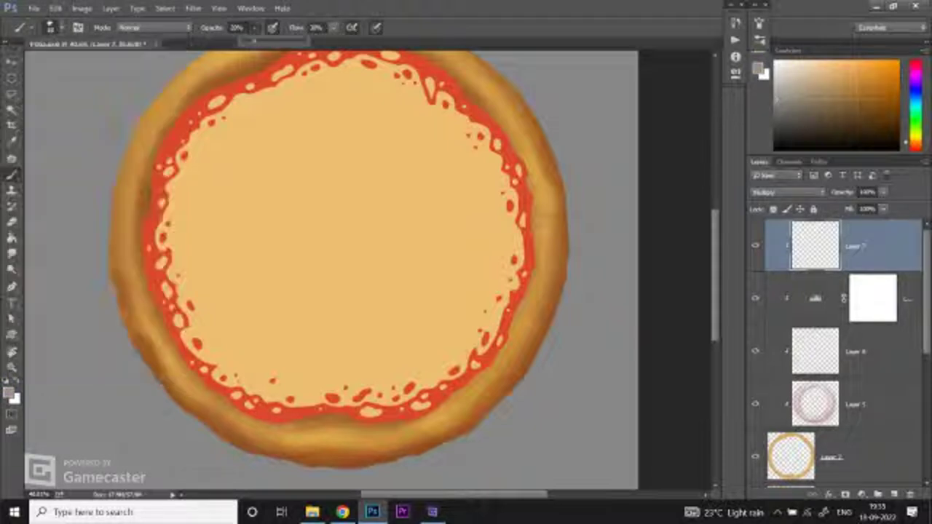
{"action": "key", "text": "0"}
{"action": "key", "text": "shift+0"}
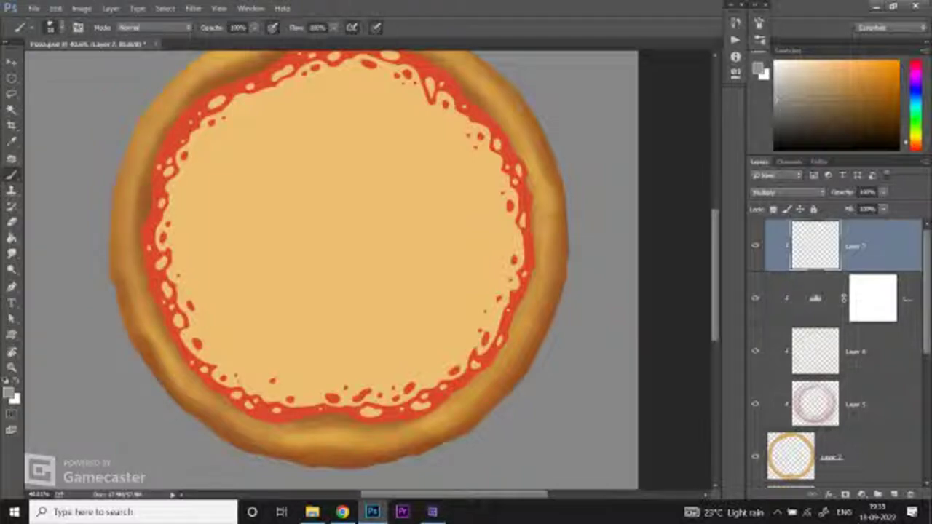
Step: Paint several thin dark crease lines across the left and lower-left crust
{"action": "scroll", "coordinate": [144, 284], "scroll_direction": "up", "scroll_amount": 3}
{"action": "left_click_drag", "start_coordinate": [61, 318], "coordinate": [134, 289]}
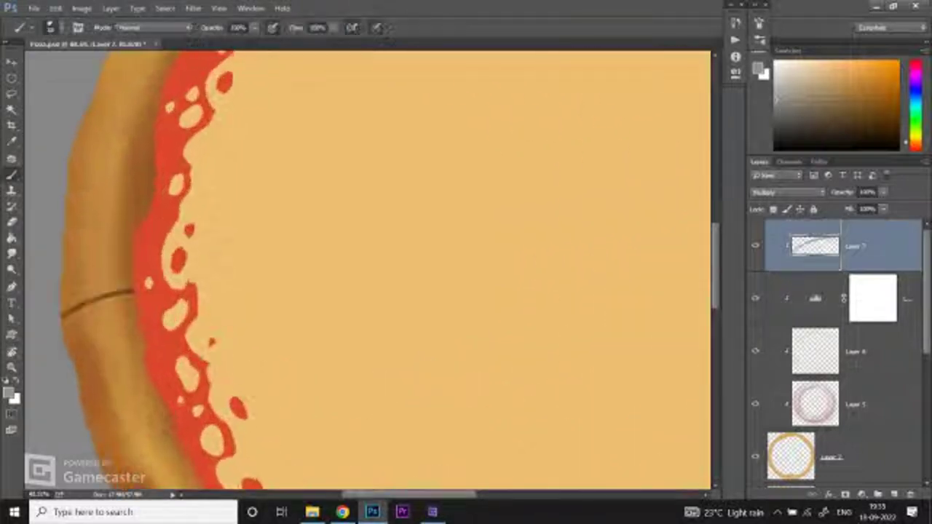
{"action": "scroll", "coordinate": [138, 284], "scroll_direction": "down", "scroll_amount": 4}
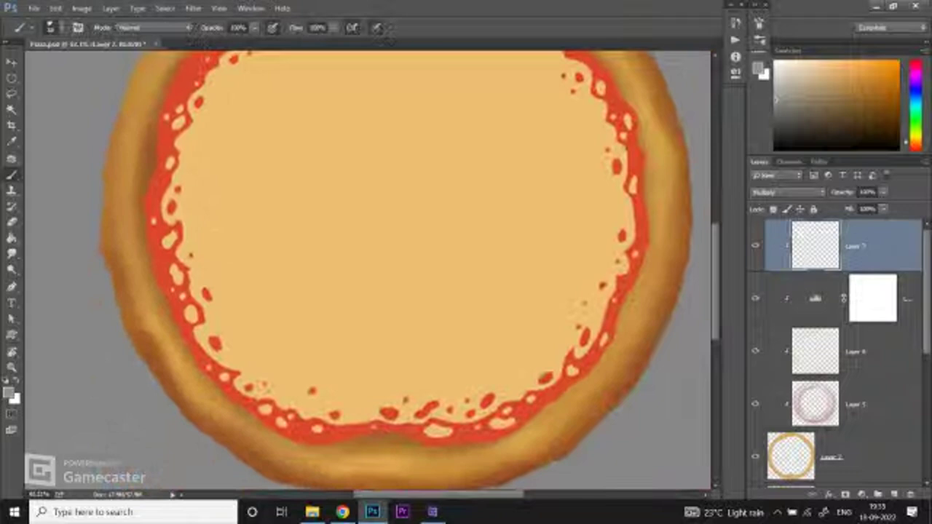
{"action": "left_click_drag", "start_coordinate": [122, 320], "coordinate": [167, 303]}
{"action": "left_click_drag", "start_coordinate": [159, 353], "coordinate": [186, 340]}
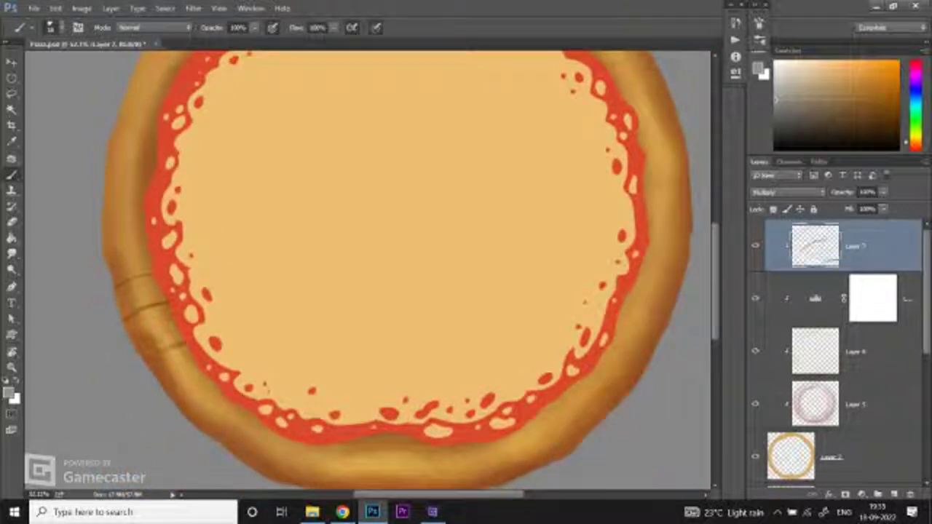
{"action": "mouse_move", "coordinate": [364, 255]}
{"action": "left_mouse_down"}
{"action": "mouse_move", "coordinate": [374, 292]}
{"action": "mouse_move", "coordinate": [335, 207]}
{"action": "left_mouse_up"}
{"action": "scroll", "coordinate": [160, 304], "scroll_direction": "up", "scroll_amount": 2}
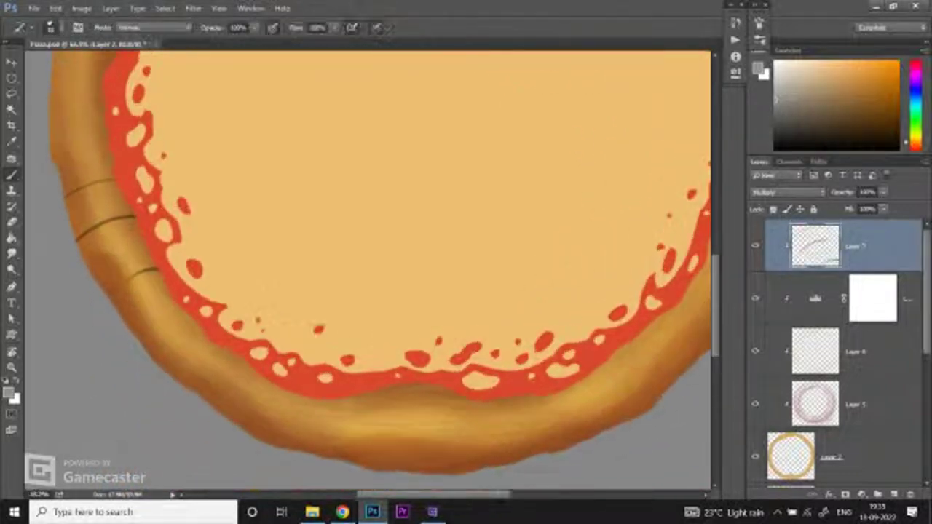
{"action": "left_click_drag", "start_coordinate": [145, 342], "coordinate": [201, 327]}
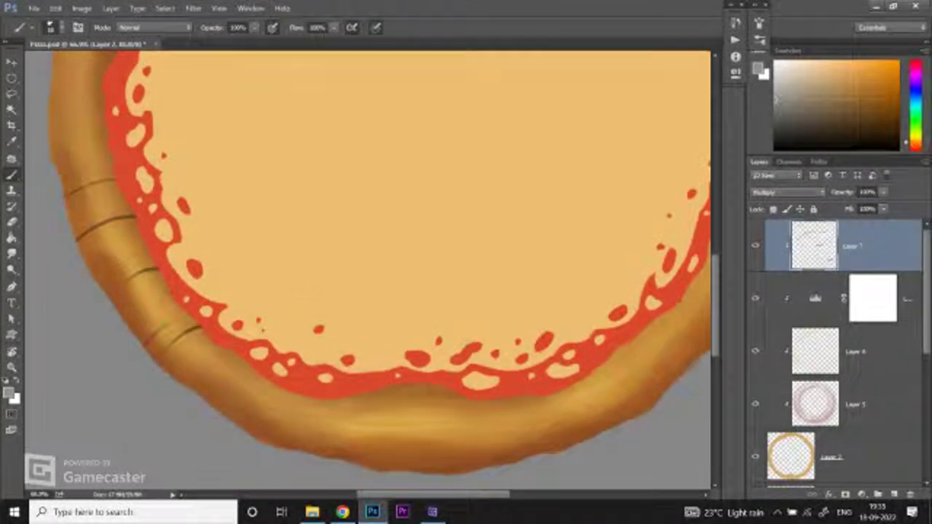
{"action": "mouse_move", "coordinate": [207, 402]}
{"action": "left_mouse_down"}
{"action": "mouse_move", "coordinate": [224, 374]}
{"action": "mouse_move", "coordinate": [201, 382]}
{"action": "mouse_move", "coordinate": [216, 413]}
{"action": "left_mouse_up"}
Step: Paint a vertical crease on the bottom crust, undoing and redrawing misplaced attempts
{"action": "key", "text": "z"}
{"action": "left_click", "coordinate": [224, 374], "text": "alt"}
{"action": "left_click", "coordinate": [236, 356]}
{"action": "key", "text": "b"}
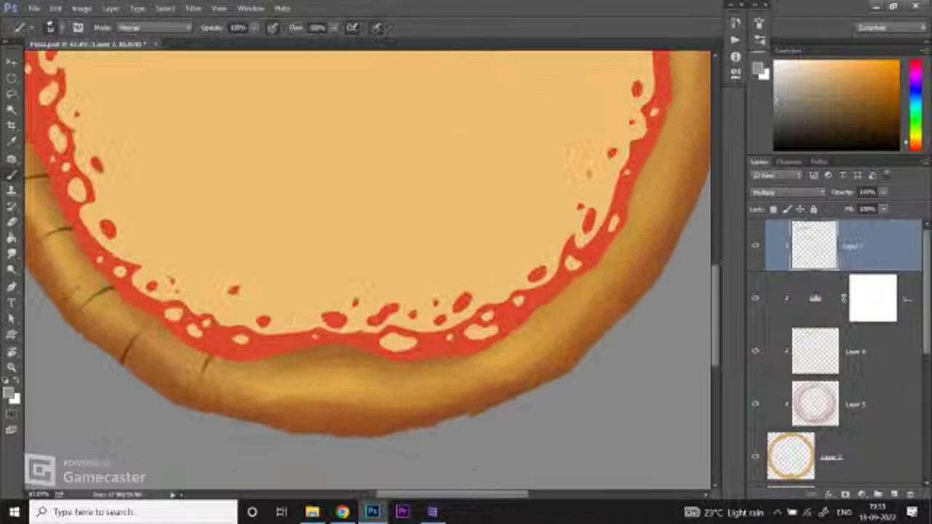
{"action": "scroll", "coordinate": [367, 244], "scroll_direction": "left", "scroll_amount": 3}
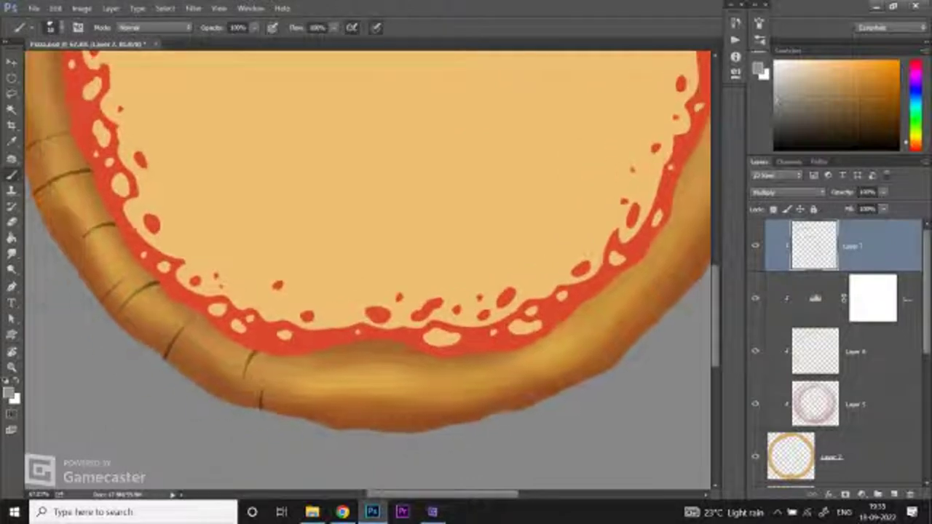
{"action": "key", "text": "z"}
{"action": "scroll", "coordinate": [367, 244], "scroll_direction": "up", "scroll_amount": 1}
{"action": "scroll", "coordinate": [367, 244], "scroll_direction": "right", "scroll_amount": 3}
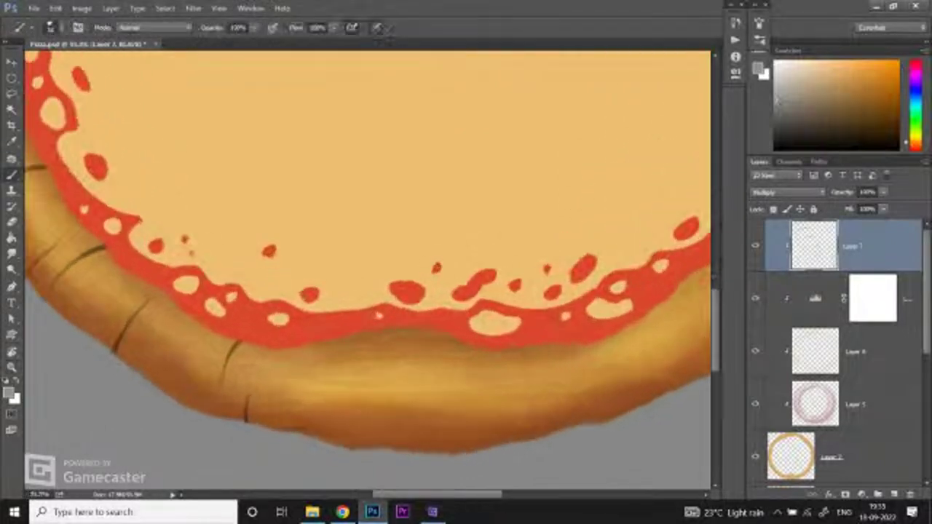
{"action": "scroll", "coordinate": [367, 244], "scroll_direction": "up", "scroll_amount": 1}
{"action": "key", "text": "b"}
{"action": "left_click_drag", "start_coordinate": [361, 360], "coordinate": [357, 454]}
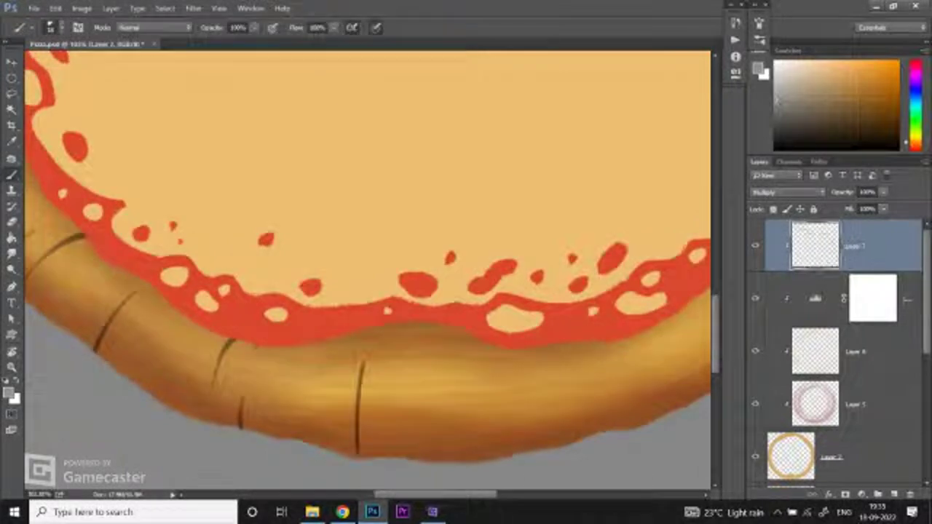
{"action": "key", "text": "ctrl+z"}
{"action": "left_click_drag", "start_coordinate": [362, 331], "coordinate": [355, 437]}
{"action": "key", "text": "ctrl+z"}
{"action": "left_click_drag", "start_coordinate": [366, 345], "coordinate": [365, 437]}
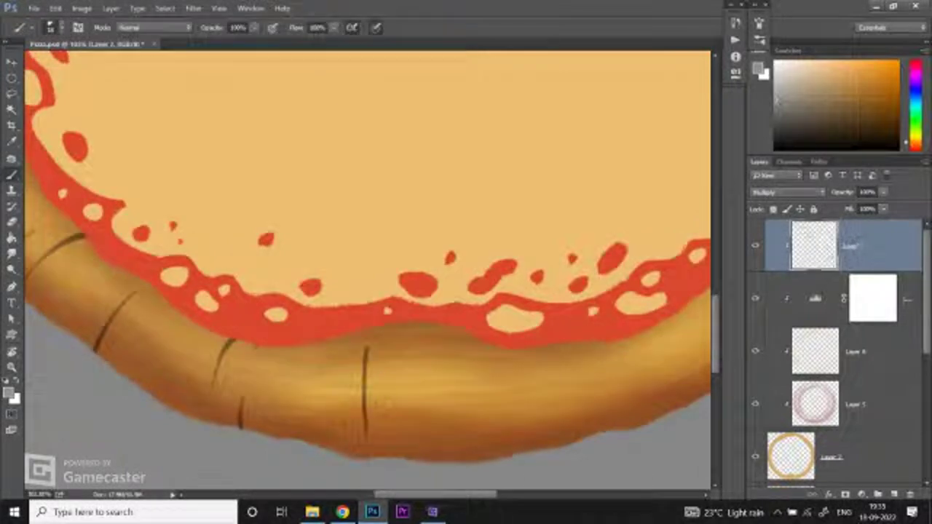
{"action": "key", "text": "ctrl+z"}
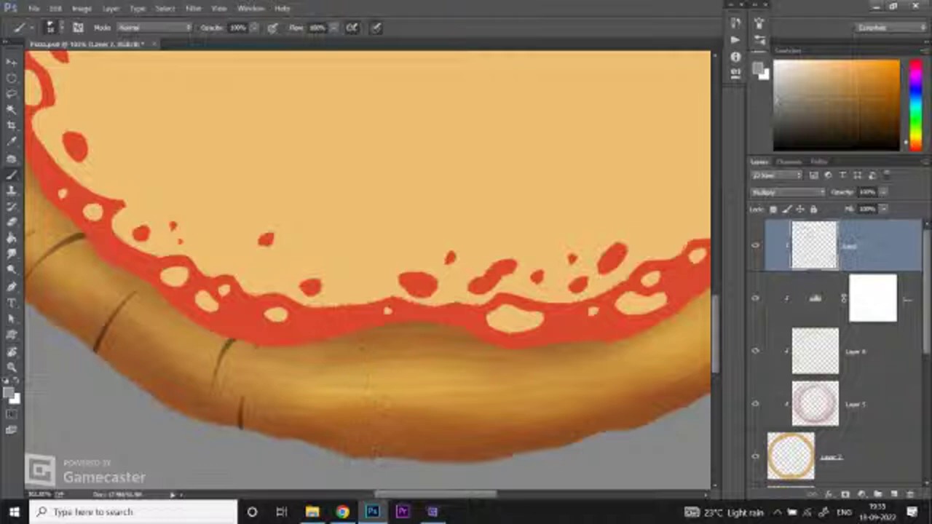
Step: Add more bottom-crust creases, undoing the overpainted, left-side and extended strokes
{"action": "left_click_drag", "start_coordinate": [361, 350], "coordinate": [355, 441]}
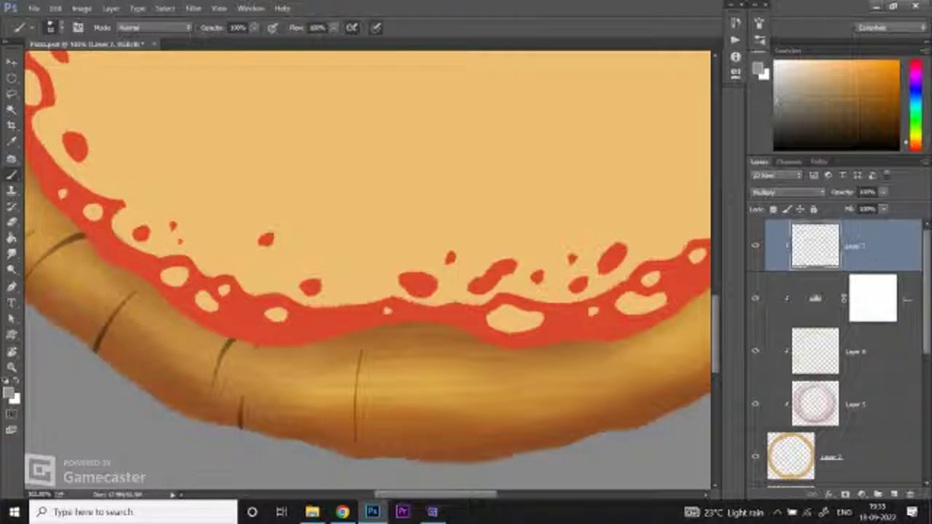
{"action": "left_click_drag", "start_coordinate": [362, 345], "coordinate": [357, 453]}
{"action": "key", "text": "ctrl+z"}
{"action": "left_click_drag", "start_coordinate": [364, 333], "coordinate": [358, 447]}
{"action": "left_click_drag", "start_coordinate": [361, 373], "coordinate": [357, 454]}
{"action": "key", "text": "ctrl+z"}
{"action": "left_click_drag", "start_coordinate": [332, 354], "coordinate": [329, 450]}
{"action": "key", "text": "ctrl+minus"}
{"action": "key", "text": "ctrl+z"}
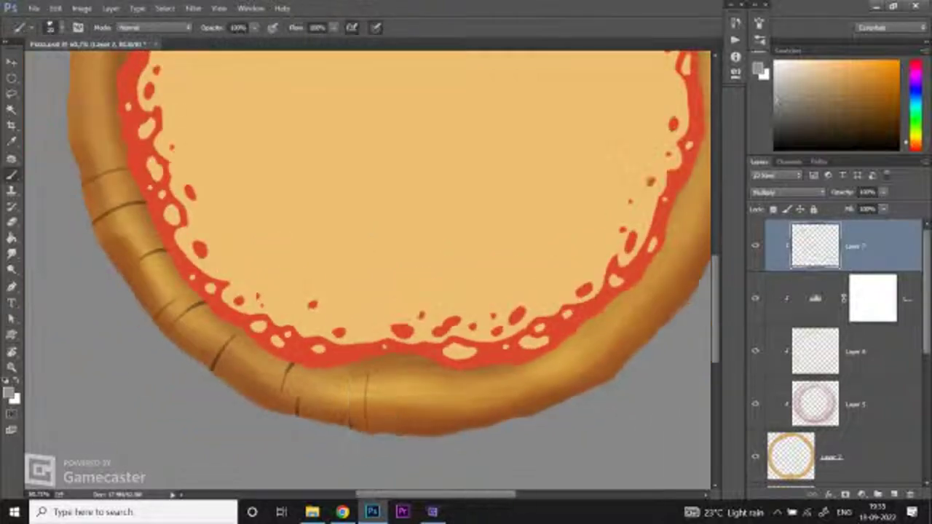
{"action": "key", "text": "ctrl+plus"}
{"action": "left_click_drag", "start_coordinate": [402, 401], "coordinate": [430, 387]}
{"action": "key", "text": "ctrl+z"}
{"action": "key", "text": "ctrl+z"}
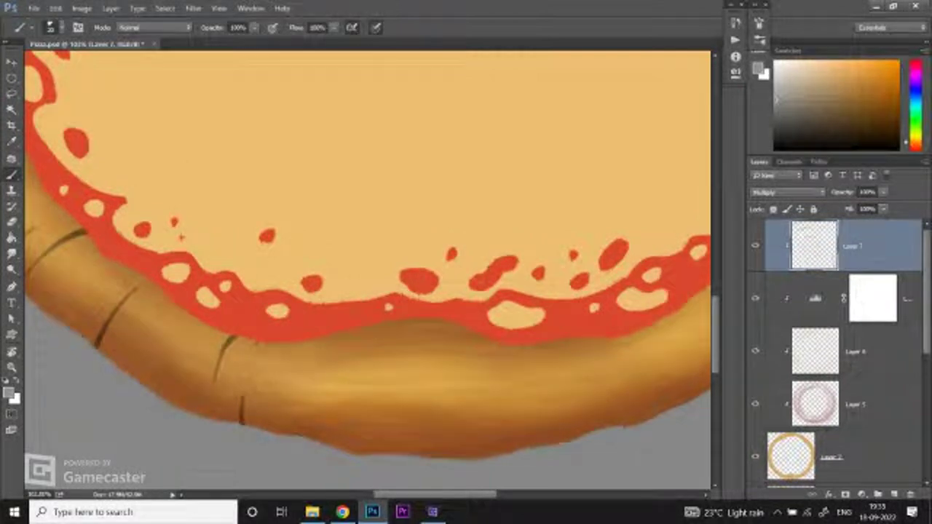
Step: Retry creases down the bottom-centre crust, finally repainting one slightly further right
{"action": "left_click_drag", "start_coordinate": [369, 367], "coordinate": [369, 422]}
{"action": "key", "text": "ctrl+z"}
{"action": "mouse_move", "coordinate": [338, 346]}
{"action": "left_mouse_down"}
{"action": "mouse_move", "coordinate": [338, 400]}
{"action": "mouse_move", "coordinate": [362, 418]}
{"action": "left_mouse_up"}
{"action": "key", "text": "ctrl+z"}
{"action": "mouse_move", "coordinate": [359, 371]}
{"action": "left_mouse_down"}
{"action": "mouse_move", "coordinate": [358, 426]}
{"action": "mouse_move", "coordinate": [368, 437]}
{"action": "left_mouse_up"}
{"action": "key", "text": "ctrl+z"}
{"action": "key", "text": "z"}
{"action": "key", "text": "b"}
{"action": "left_click_drag", "start_coordinate": [327, 360], "coordinate": [318, 441]}
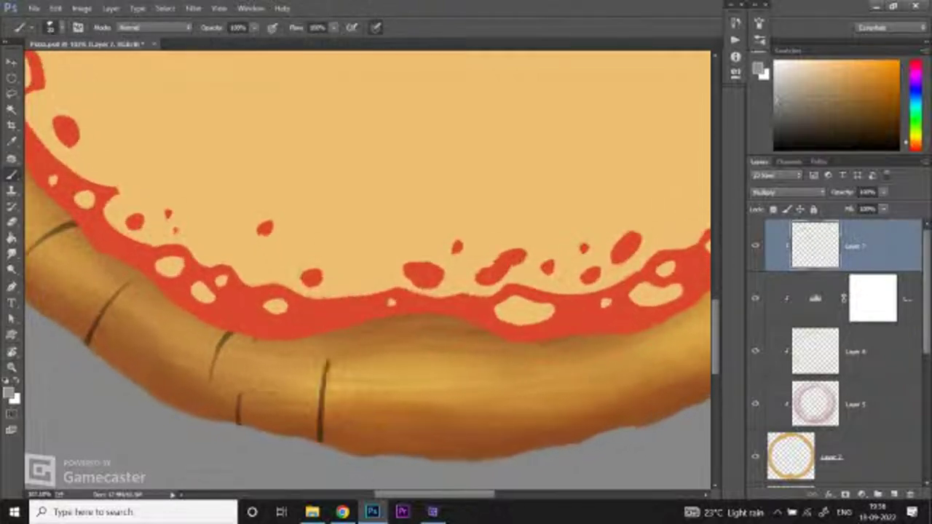
{"action": "key", "text": "ctrl+z"}
{"action": "mouse_move", "coordinate": [329, 332]}
{"action": "left_mouse_down"}
{"action": "mouse_move", "coordinate": [316, 396]}
{"action": "mouse_move", "coordinate": [240, 364]}
{"action": "mouse_move", "coordinate": [277, 419]}
{"action": "left_mouse_up"}
{"action": "key", "text": "ctrl+z"}
{"action": "scroll", "coordinate": [328, 379], "scroll_direction": "down", "scroll_amount": 3}
{"action": "scroll", "coordinate": [327, 379], "scroll_direction": "up", "scroll_amount": 2}
{"action": "key", "text": "ctrl+z"}
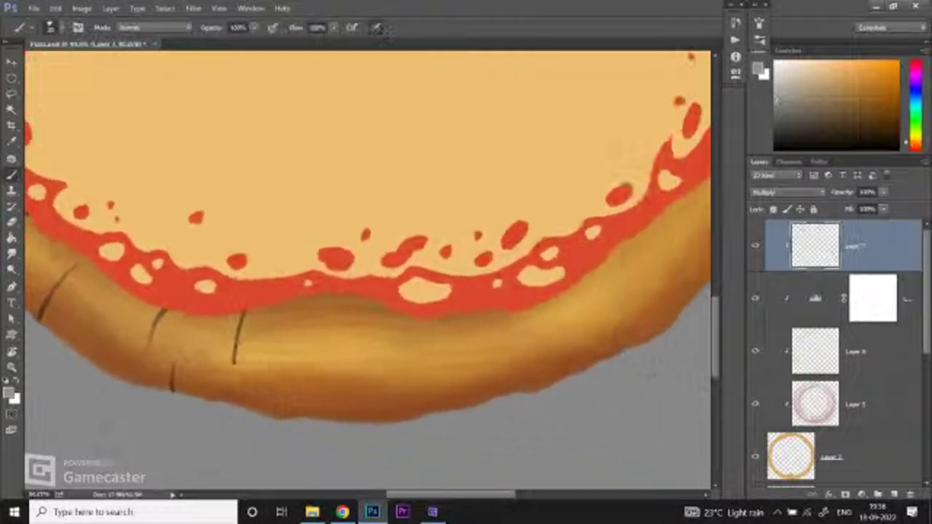
{"action": "left_click_drag", "start_coordinate": [286, 352], "coordinate": [288, 419]}
{"action": "key", "text": "z"}
{"action": "scroll", "coordinate": [366, 236], "scroll_direction": "down", "scroll_amount": 2}
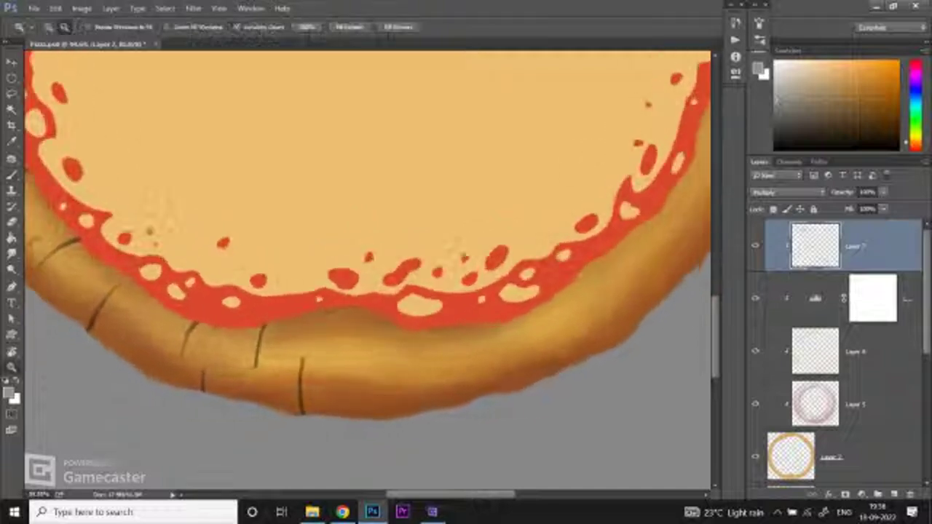
Step: Try a dark dab and a larger dark patch on the bottom crust, undoing both
{"action": "key", "text": "b"}
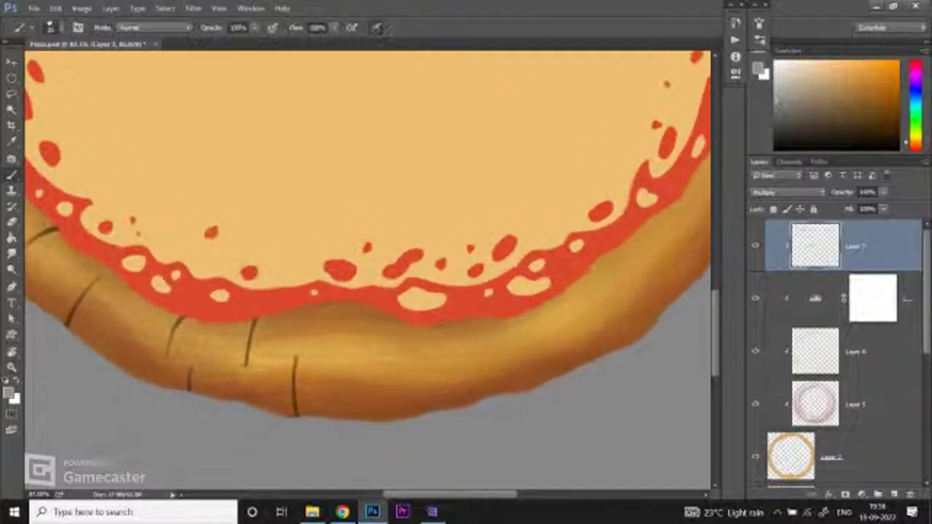
{"action": "left_click", "coordinate": [57, 27]}
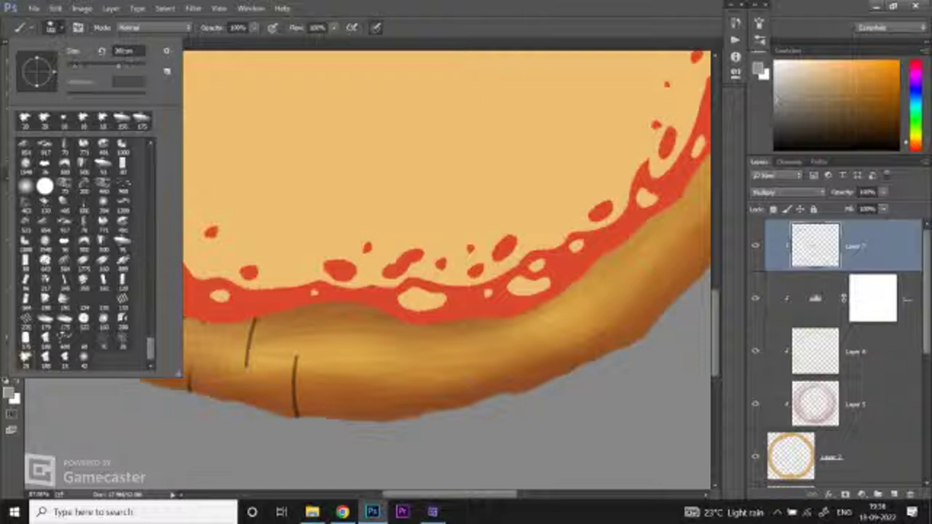
{"action": "left_click", "coordinate": [374, 374]}
{"action": "left_click_drag", "start_coordinate": [393, 342], "coordinate": [426, 368]}
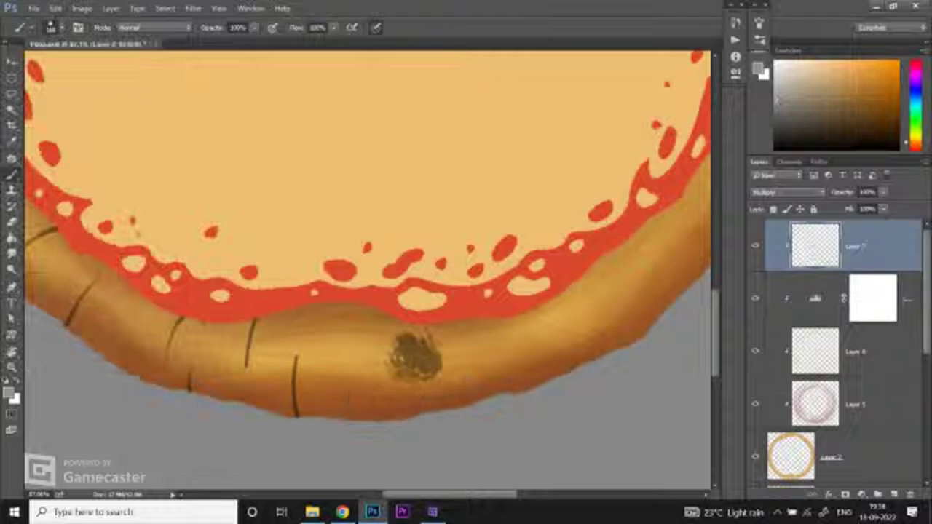
{"action": "key", "text": "ctrl+z"}
{"action": "left_click_drag", "start_coordinate": [356, 349], "coordinate": [459, 394]}
{"action": "key", "text": "ctrl+z"}
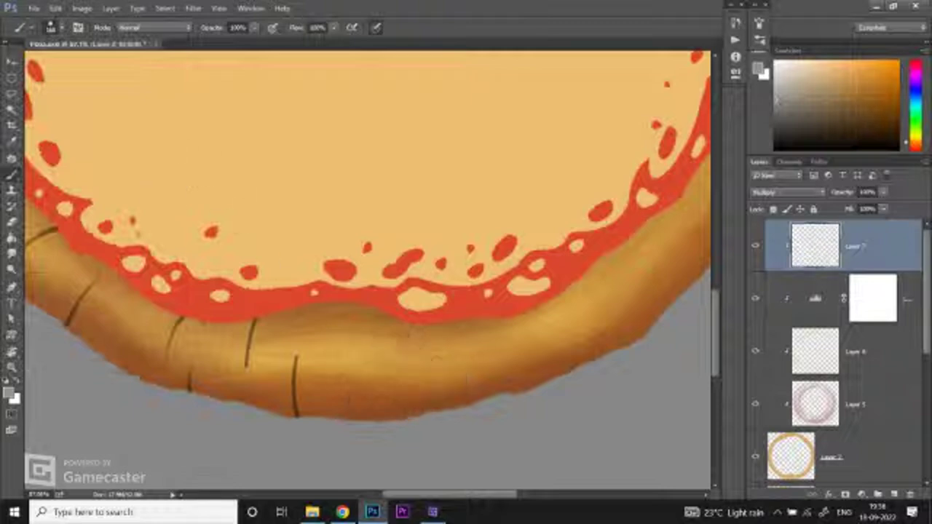
Step: Switch to a different brush tip and test textured strokes on the crust, undoing them
{"action": "left_click", "coordinate": [58, 27]}
{"action": "left_click", "coordinate": [89, 176]}
{"action": "left_click_drag", "start_coordinate": [319, 329], "coordinate": [379, 386]}
{"action": "key", "text": "ctrl+z"}
{"action": "left_click", "coordinate": [58, 27]}
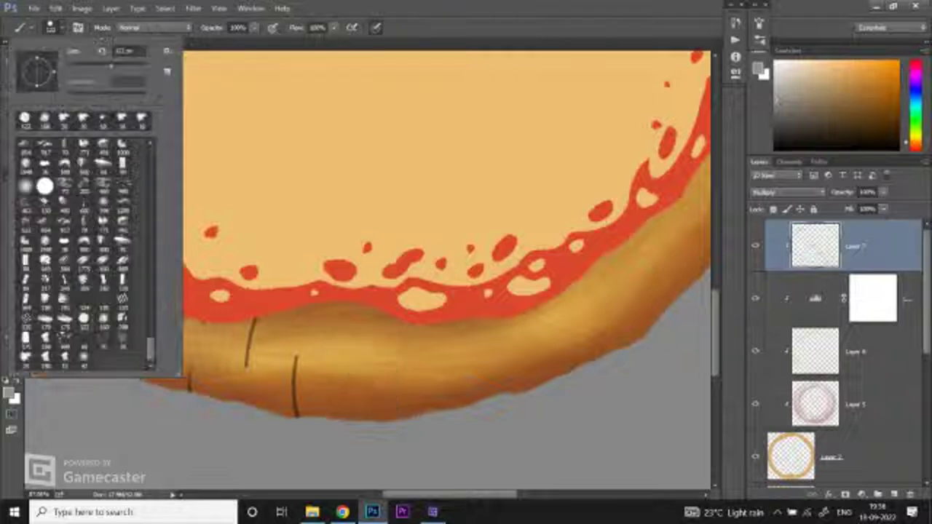
{"action": "key", "text": "Return"}
{"action": "mouse_move", "coordinate": [283, 328]}
{"action": "left_mouse_down"}
{"action": "mouse_move", "coordinate": [327, 393]}
{"action": "mouse_move", "coordinate": [408, 385]}
{"action": "mouse_move", "coordinate": [393, 415]}
{"action": "left_mouse_up"}
{"action": "key", "text": "ctrl+z"}
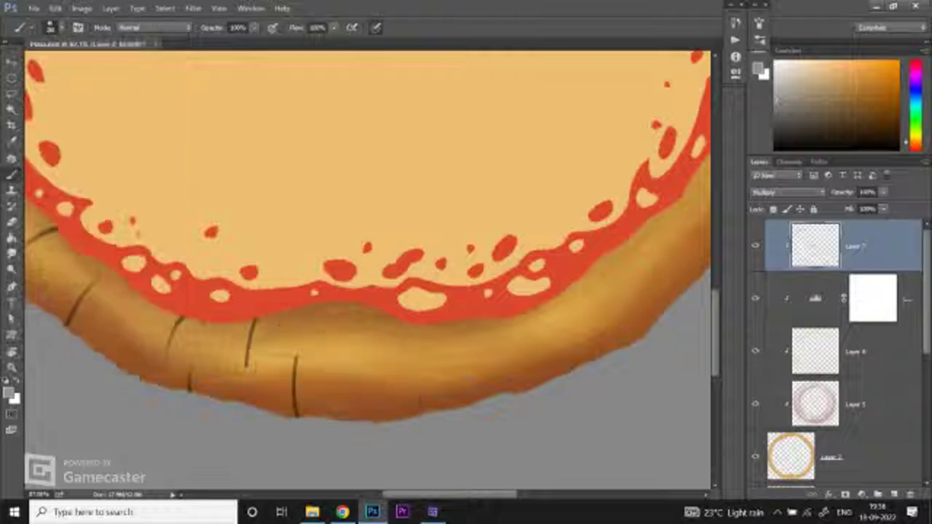
Step: Pick another speckle brush tip, test a dark brown patch, undo it, and zoom out
{"action": "left_click", "coordinate": [58, 27]}
{"action": "key", "text": "Return"}
{"action": "left_click_drag", "start_coordinate": [291, 349], "coordinate": [400, 389]}
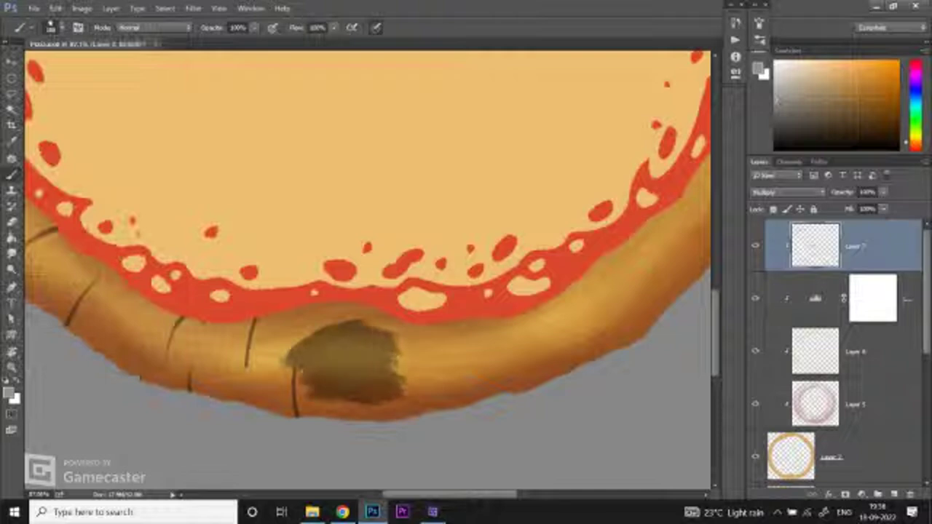
{"action": "key", "text": "ctrl+z"}
{"action": "left_click", "coordinate": [51, 27]}
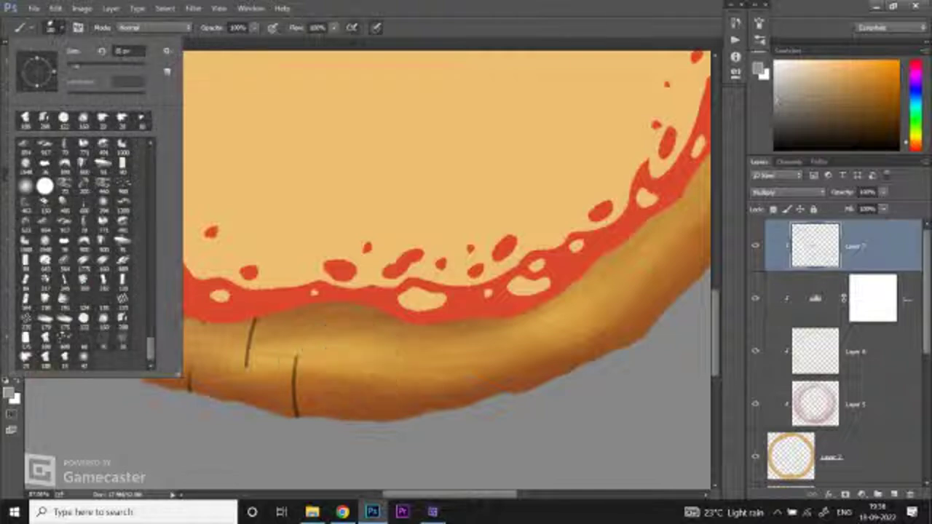
{"action": "key", "text": "Return"}
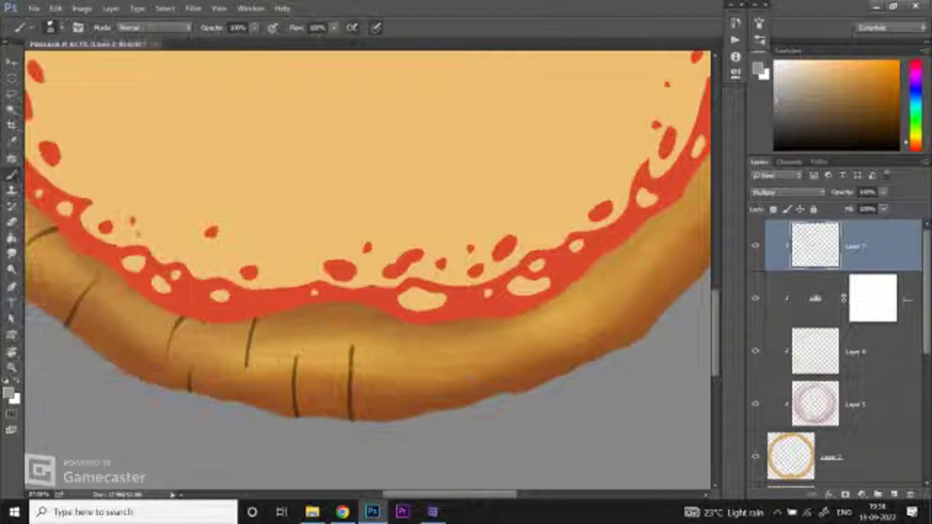
{"action": "key", "text": "z"}
{"action": "left_click", "coordinate": [353, 378]}
{"action": "left_click", "coordinate": [348, 445], "text": "alt"}
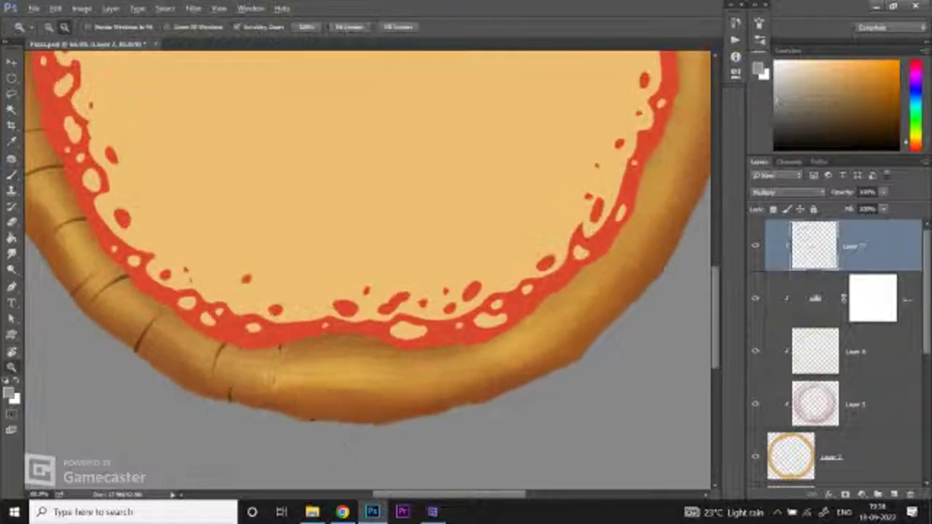
Step: Zoom in on the lower crust and test a crease stroke, undoing it and restoring the earlier one
{"action": "left_click", "coordinate": [348, 445], "text": "alt"}
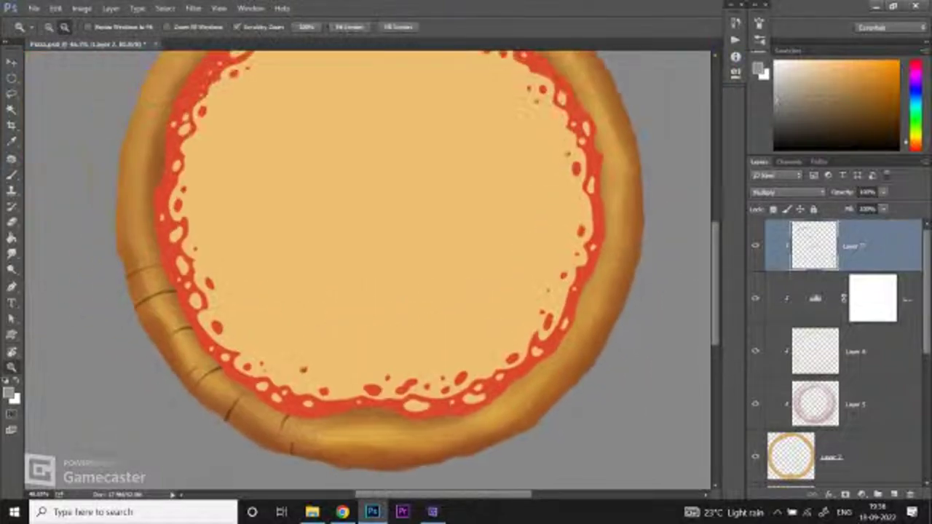
{"action": "key", "text": "b"}
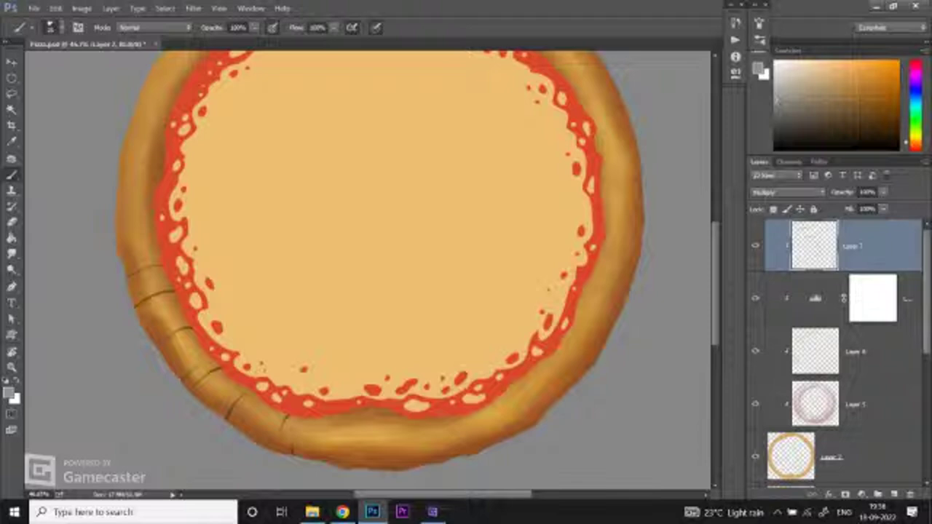
{"action": "key", "text": "z"}
{"action": "key", "text": "ctrl+plus"}
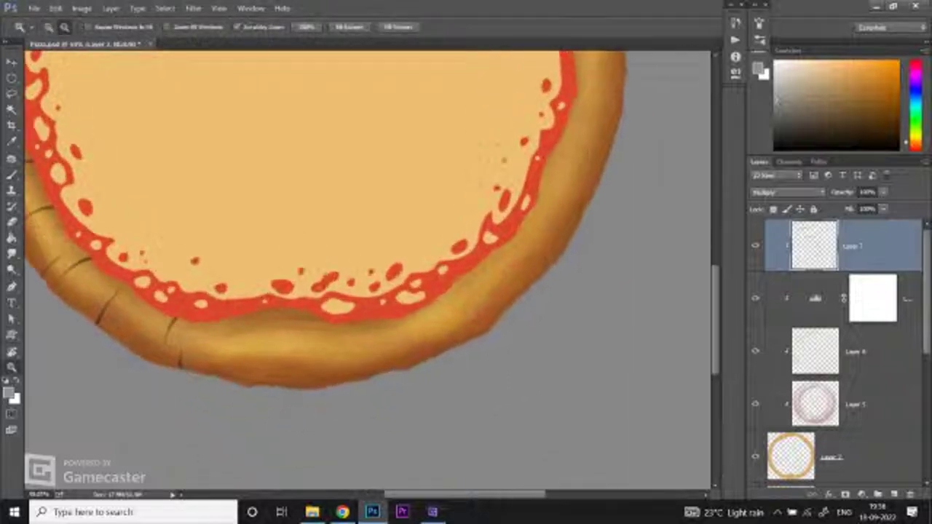
{"action": "key", "text": "b"}
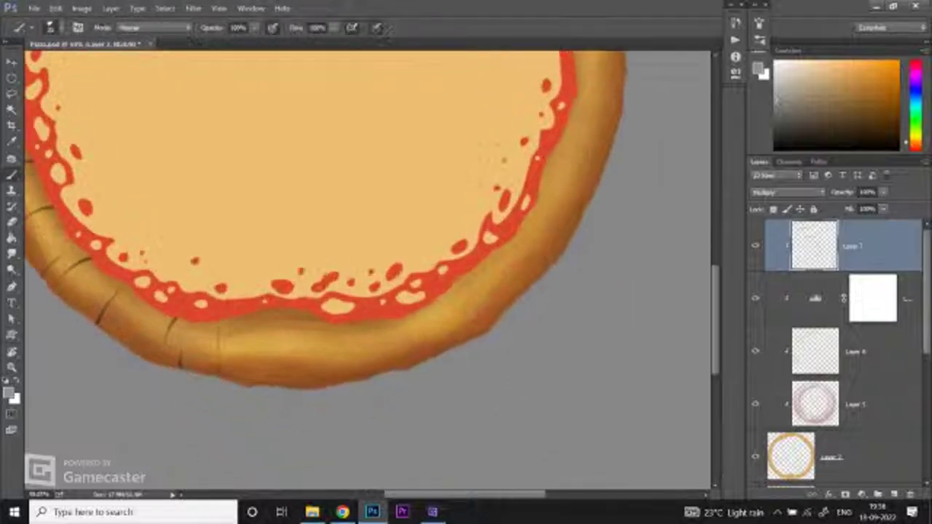
{"action": "key", "text": "z"}
{"action": "key", "text": "ctrl+plus"}
{"action": "key", "text": "b"}
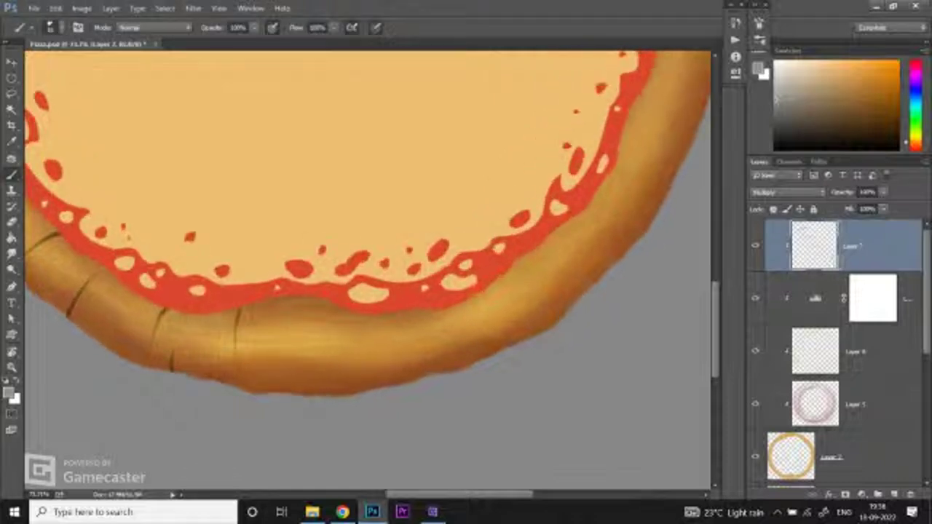
{"action": "key", "text": "ctrl+z"}
{"action": "left_click_drag", "start_coordinate": [230, 366], "coordinate": [229, 309]}
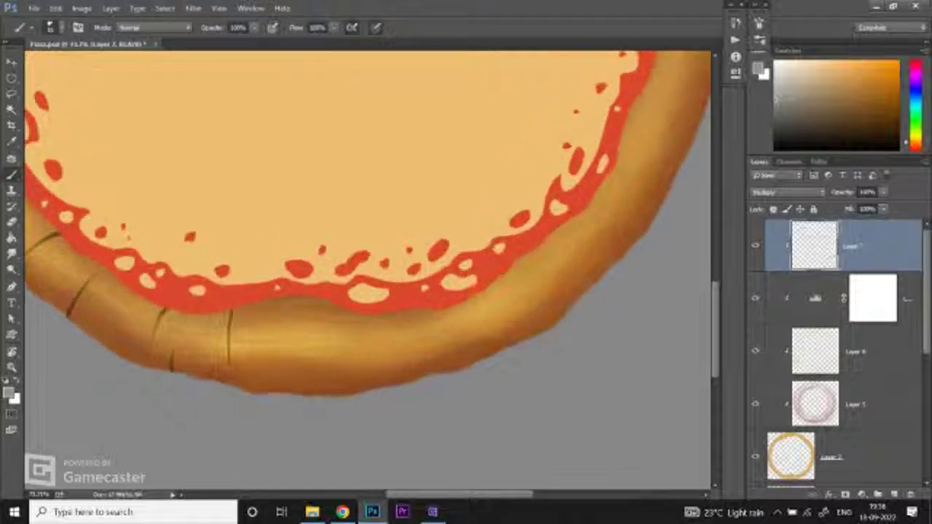
{"action": "key", "text": "ctrl+z"}
{"action": "key", "text": "ctrl+z"}
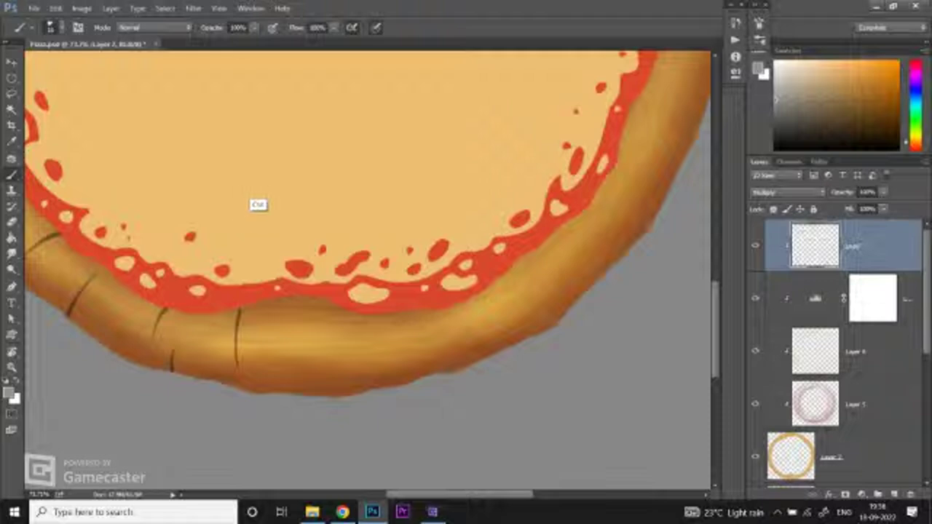
{"action": "key", "text": "ctrl+z"}
{"action": "key", "text": "ctrl+z"}
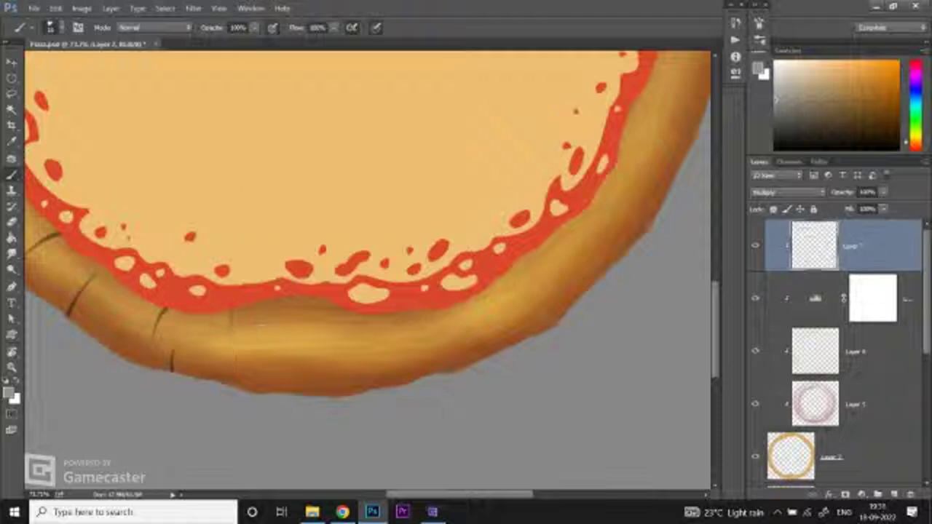
Step: Paint thin vertical creases along the bottom crust, spreading right toward the lower-right curve
{"action": "scroll", "coordinate": [364, 270], "scroll_direction": "up", "scroll_amount": 1}
{"action": "left_click_drag", "start_coordinate": [248, 326], "coordinate": [245, 372]}
{"action": "key", "text": "ctrl+z"}
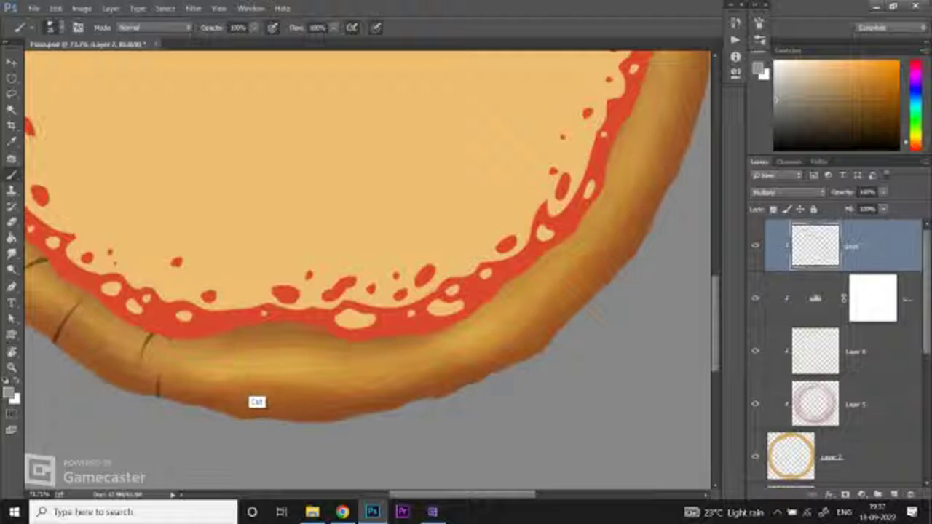
{"action": "left_click_drag", "start_coordinate": [234, 332], "coordinate": [232, 371]}
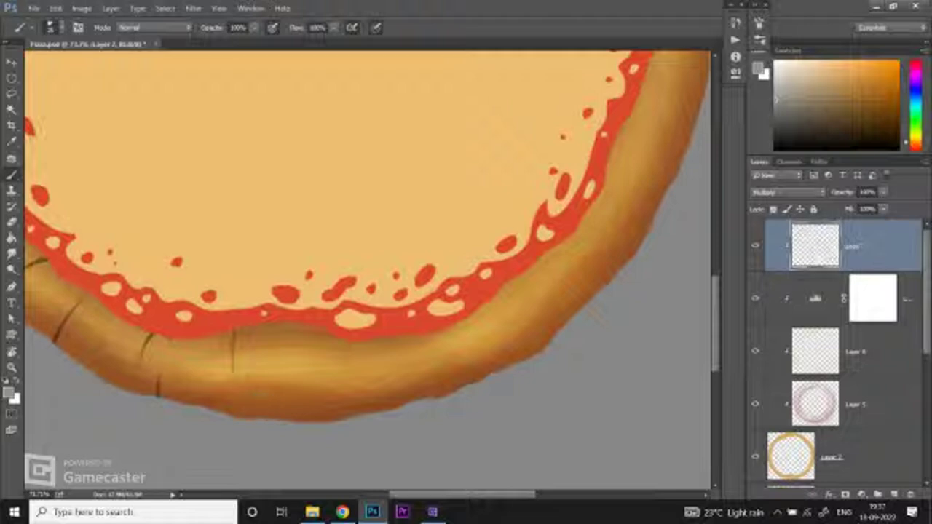
{"action": "mouse_move", "coordinate": [335, 333]}
{"action": "left_mouse_down"}
{"action": "mouse_move", "coordinate": [335, 373]}
{"action": "mouse_move", "coordinate": [370, 404]}
{"action": "left_mouse_up"}
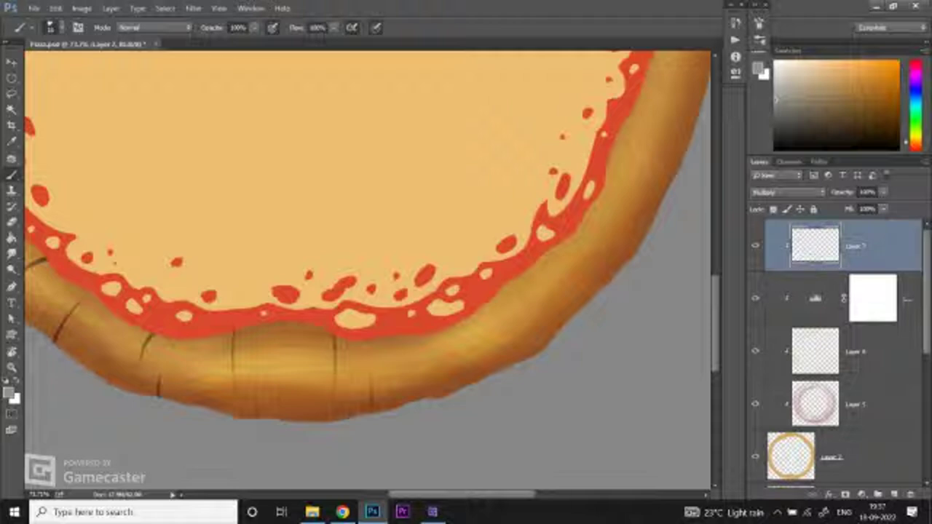
{"action": "left_click_drag", "start_coordinate": [441, 336], "coordinate": [447, 390]}
{"action": "left_click_drag", "start_coordinate": [447, 390], "coordinate": [347, 434]}
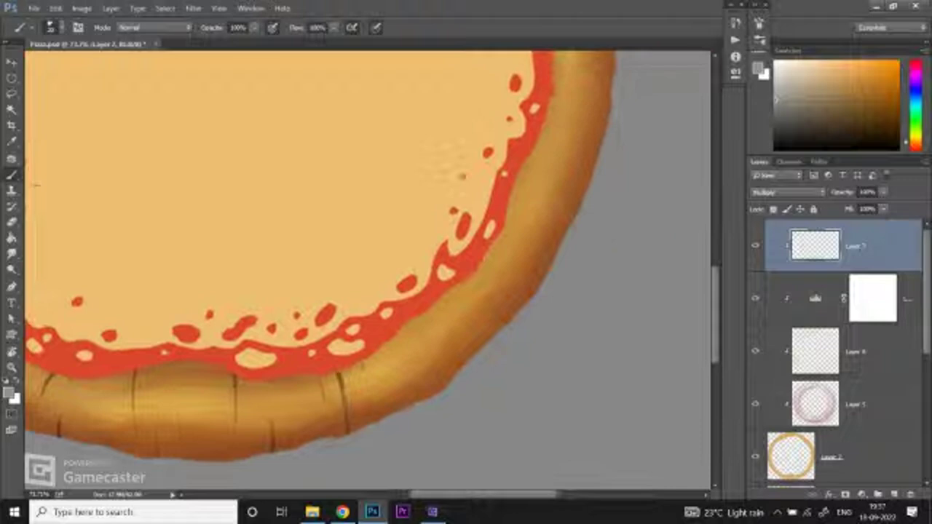
Step: Dab a small crease mark on the left crust and draw creases on the upper-left crust
{"action": "key", "text": "ctrl+minus"}
{"action": "key", "text": "z"}
{"action": "key", "text": "ctrl+0"}
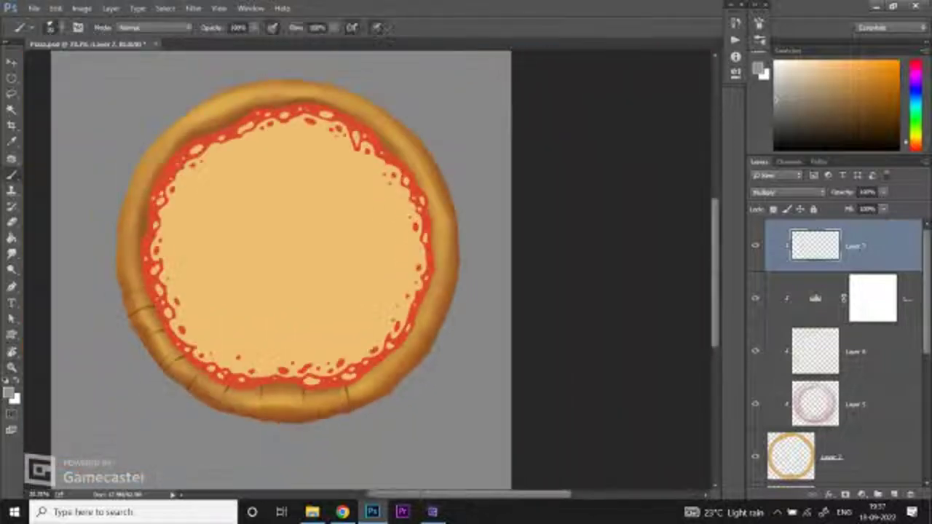
{"action": "key", "text": "ctrl+plus"}
{"action": "key", "text": "ctrl+plus"}
{"action": "key", "text": "b"}
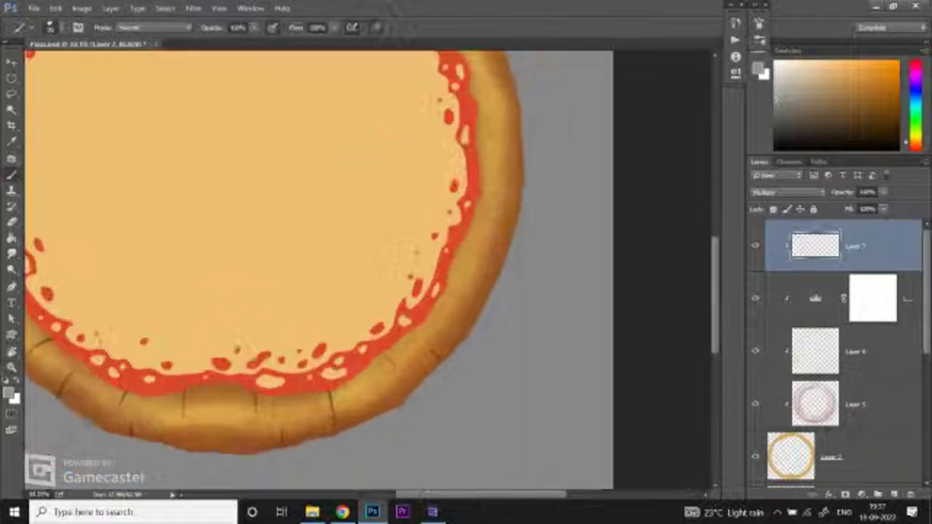
{"action": "key", "text": "z"}
{"action": "key", "text": "ctrl+0"}
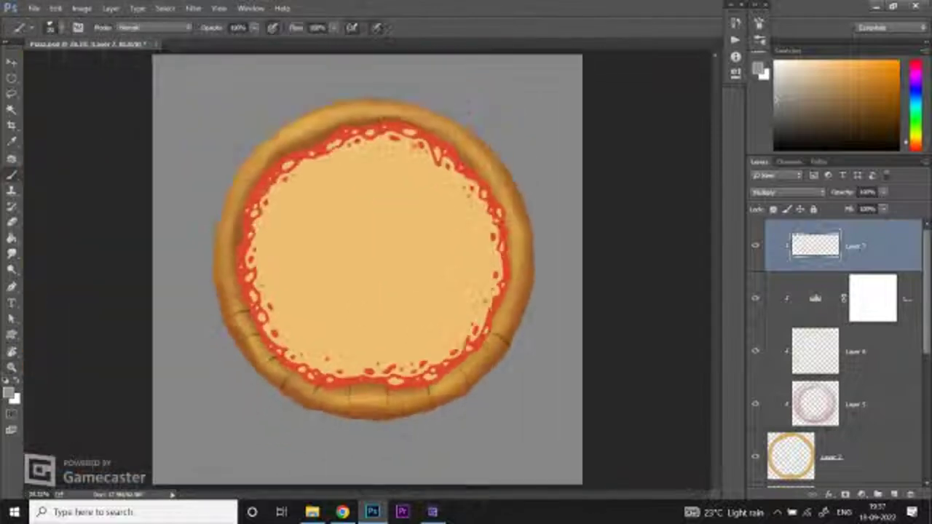
{"action": "key", "text": "ctrl+plus"}
{"action": "key", "text": "ctrl+plus"}
{"action": "key", "text": "b"}
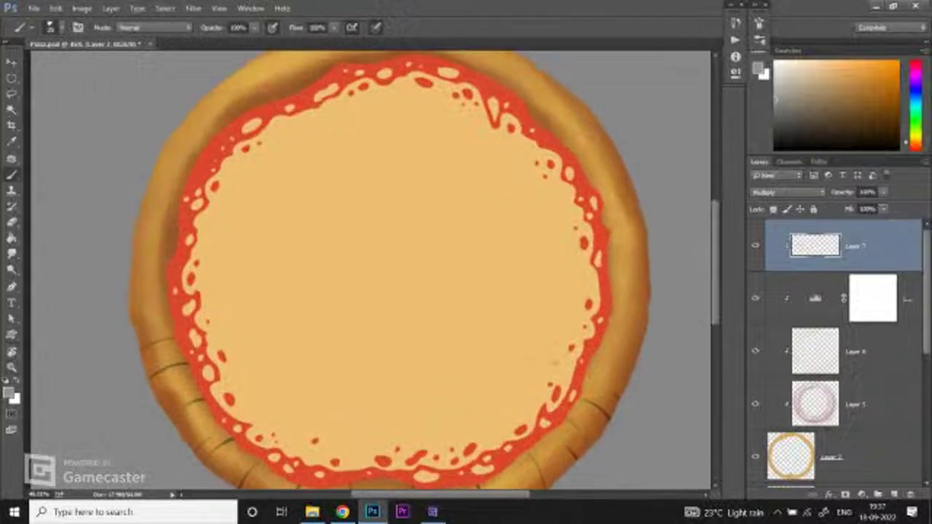
{"action": "left_click", "coordinate": [161, 300]}
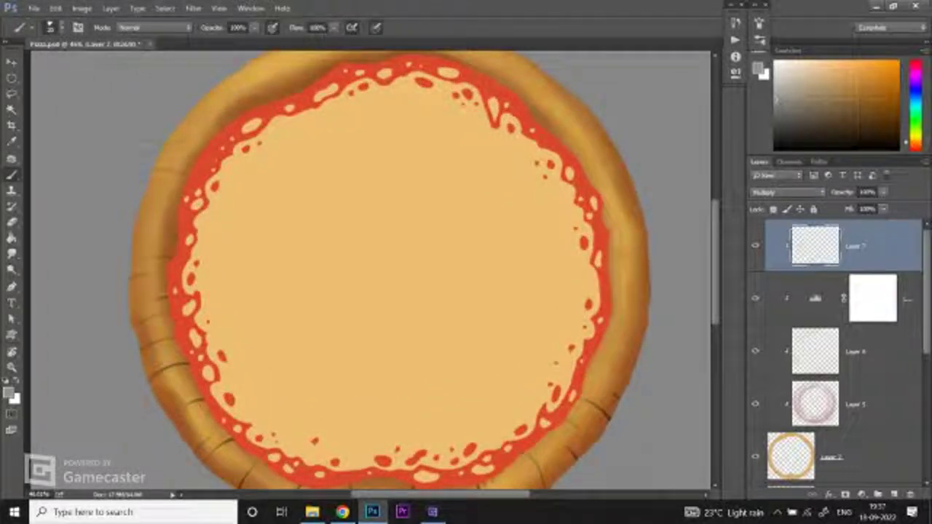
{"action": "left_click_drag", "start_coordinate": [201, 273], "coordinate": [142, 299]}
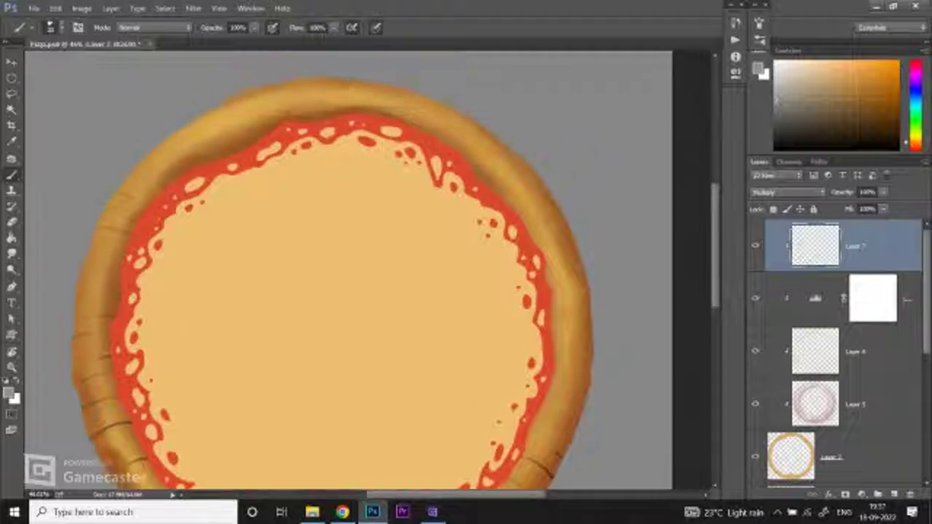
{"action": "mouse_move", "coordinate": [166, 145]}
{"action": "left_mouse_down"}
{"action": "mouse_move", "coordinate": [183, 171]}
{"action": "mouse_move", "coordinate": [144, 196]}
{"action": "left_mouse_up"}
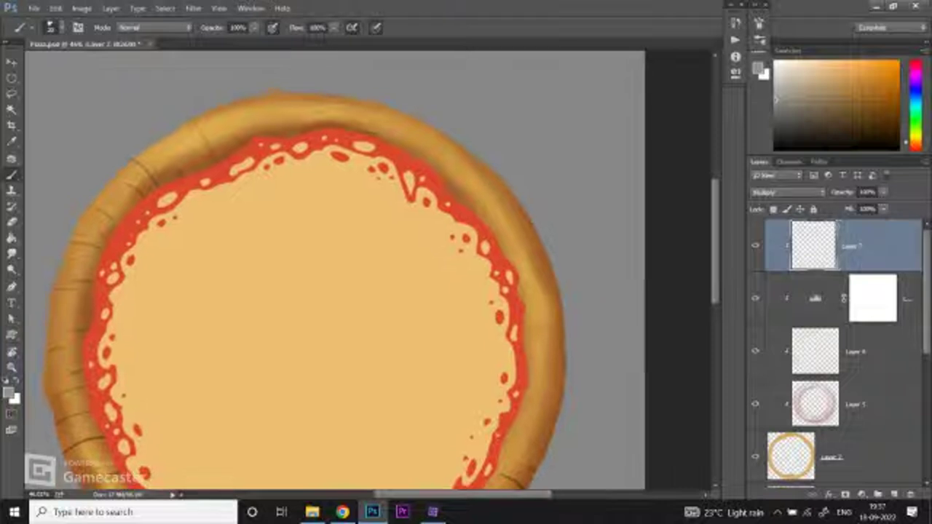
Step: Draw short dark crease lines across the top, upper-right, right and lower-right crust
{"action": "left_click_drag", "start_coordinate": [328, 95], "coordinate": [330, 114]}
{"action": "left_click_drag", "start_coordinate": [249, 100], "coordinate": [259, 128]}
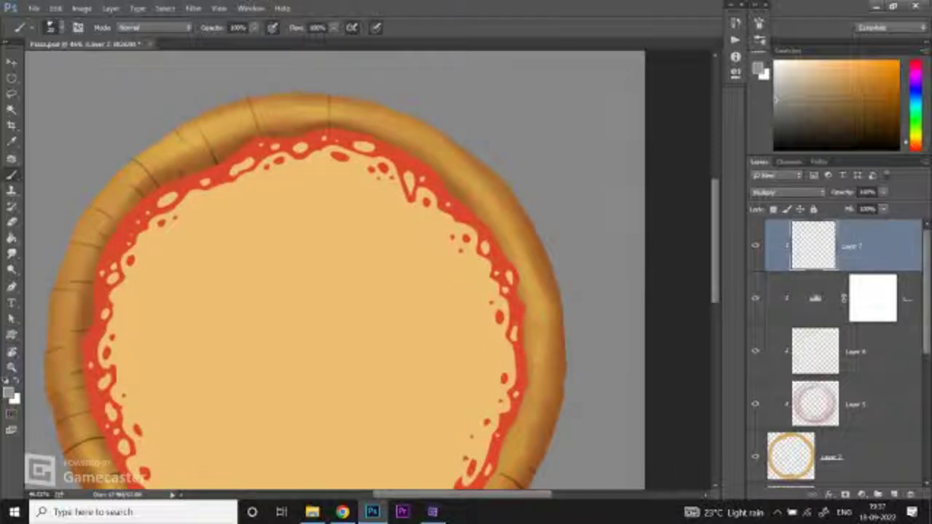
{"action": "left_click_drag", "start_coordinate": [385, 107], "coordinate": [377, 135]}
{"action": "left_click_drag", "start_coordinate": [450, 141], "coordinate": [433, 161]}
{"action": "left_click_drag", "start_coordinate": [327, 292], "coordinate": [291, 255]}
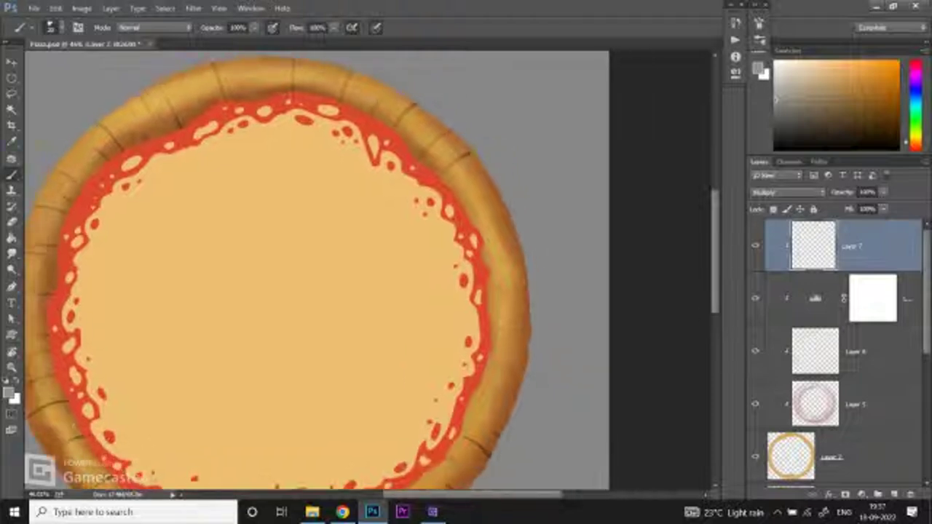
{"action": "left_click_drag", "start_coordinate": [508, 203], "coordinate": [471, 216]}
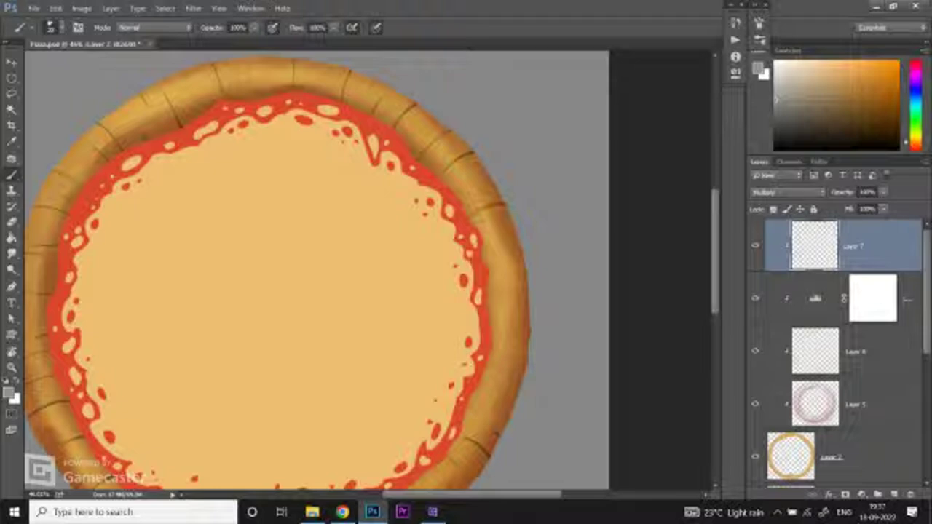
{"action": "left_click_drag", "start_coordinate": [327, 291], "coordinate": [313, 247]}
{"action": "left_click_drag", "start_coordinate": [476, 336], "coordinate": [455, 349]}
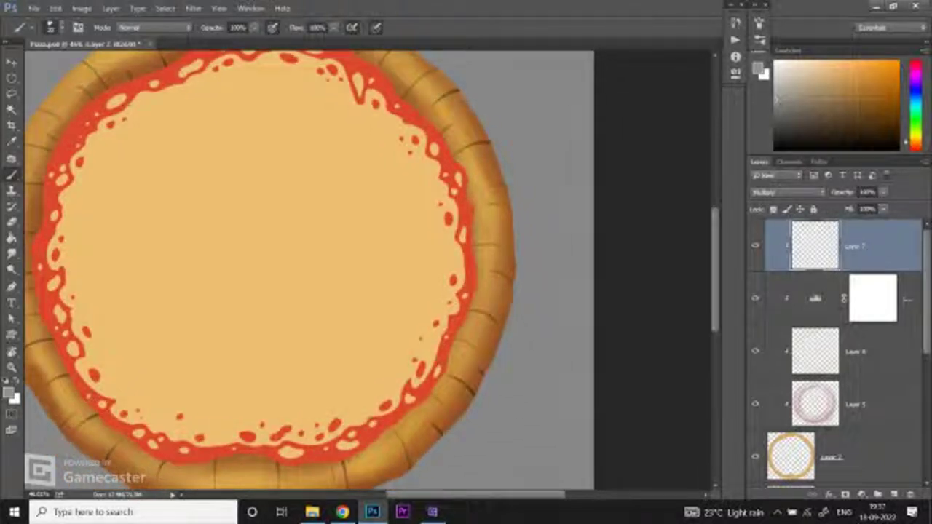
Step: Zoom in on the lower-right crust and set the Eraser's size
{"action": "key", "text": "ctrl+0"}
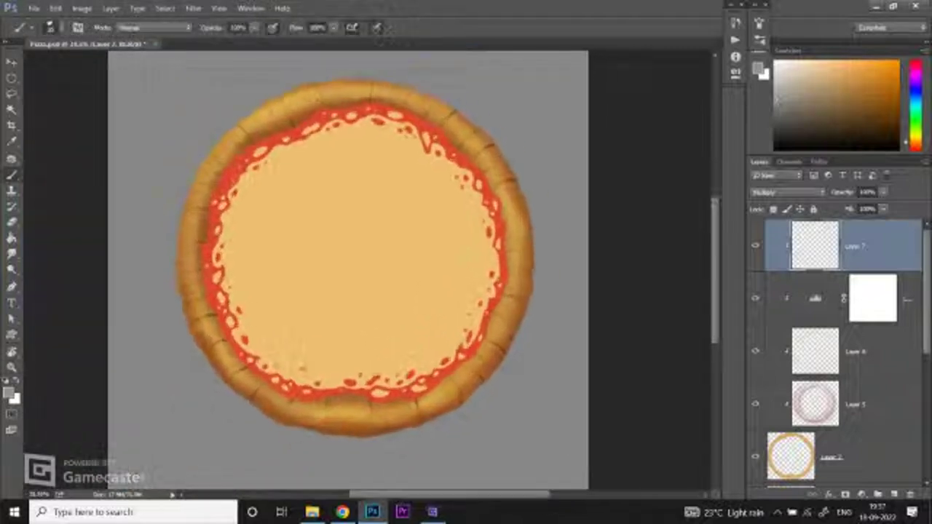
{"action": "key", "text": "ctrl+plus"}
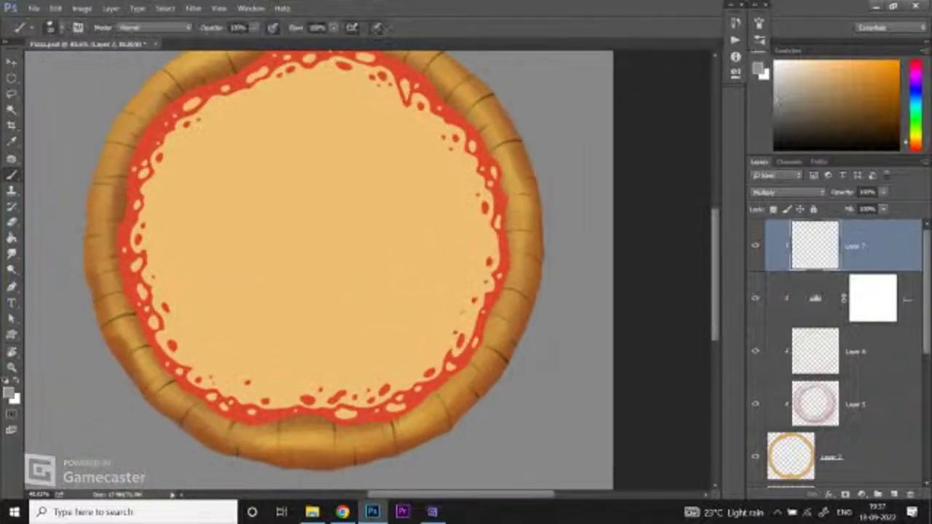
{"action": "key", "text": "ctrl+plus"}
{"action": "key", "text": "ctrl+plus"}
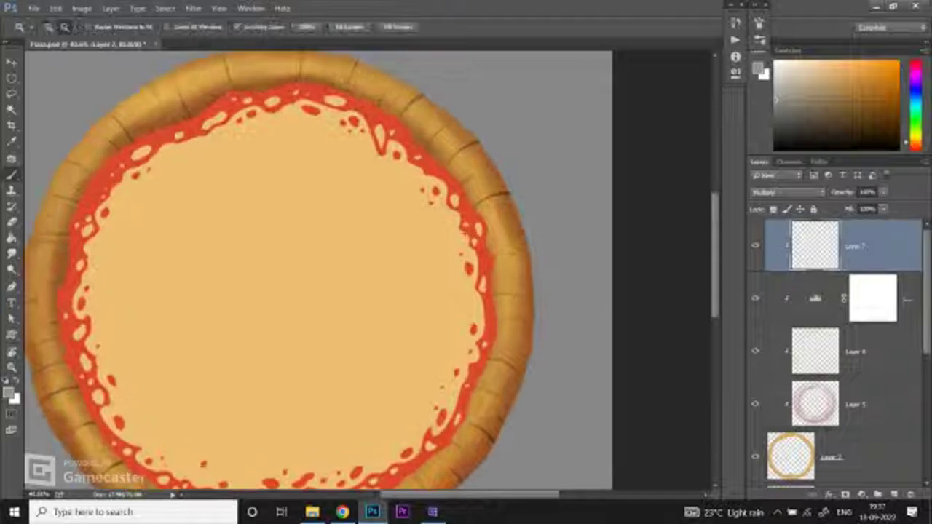
{"action": "key", "text": "e"}
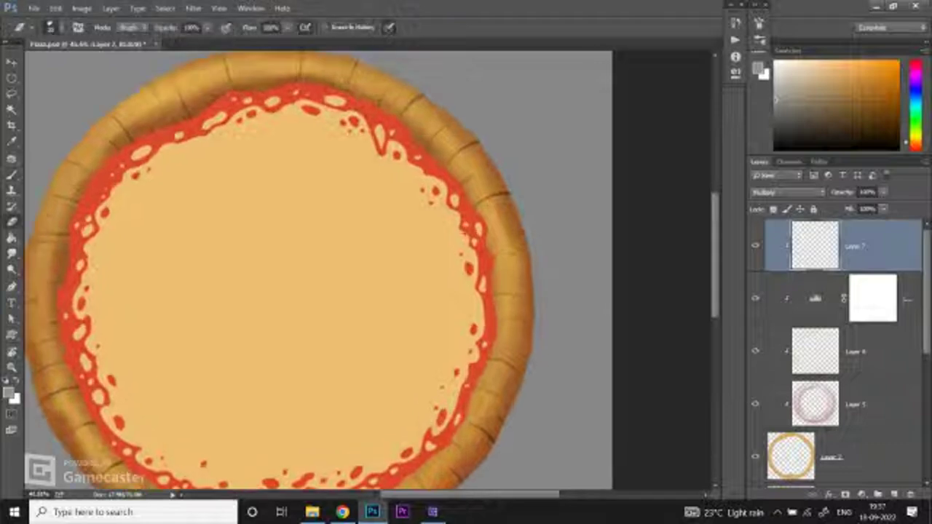
{"action": "right_click", "coordinate": [95, 343]}
{"action": "key", "text": "Return"}
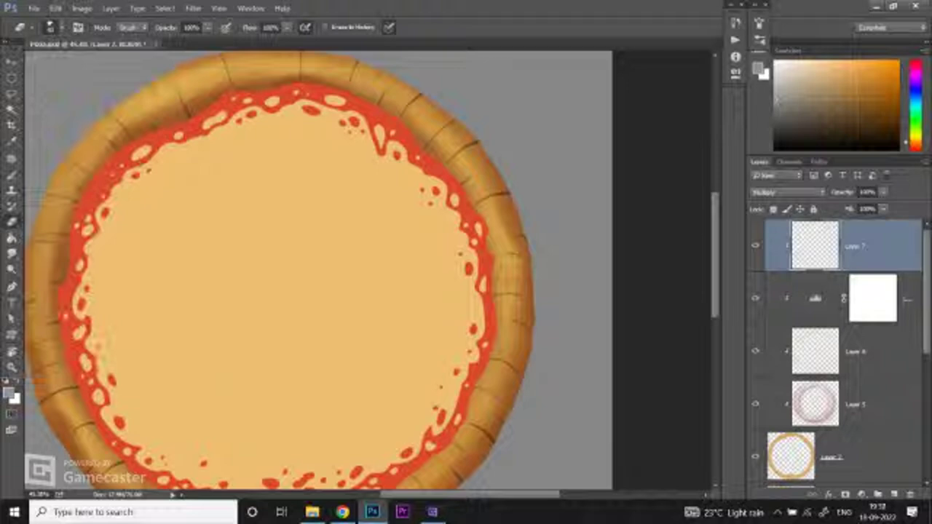
Step: Switch back to the Brush, then to the Zoom tool to frame the whole pizza
{"action": "scroll", "coordinate": [316, 269], "scroll_direction": "down", "scroll_amount": 2}
{"action": "scroll", "coordinate": [317, 269], "scroll_direction": "left", "scroll_amount": 3}
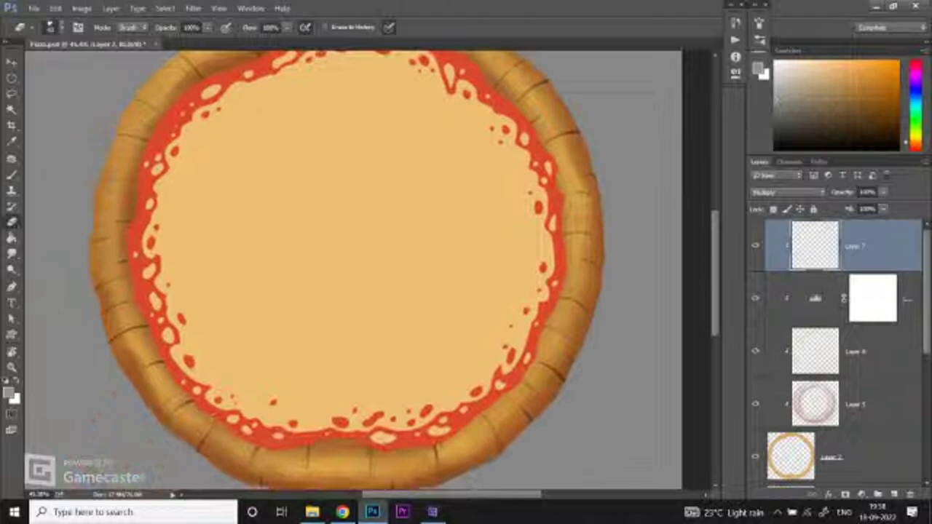
{"action": "scroll", "coordinate": [335, 270], "scroll_direction": "down", "scroll_amount": 3}
{"action": "scroll", "coordinate": [334, 270], "scroll_direction": "right", "scroll_amount": 1}
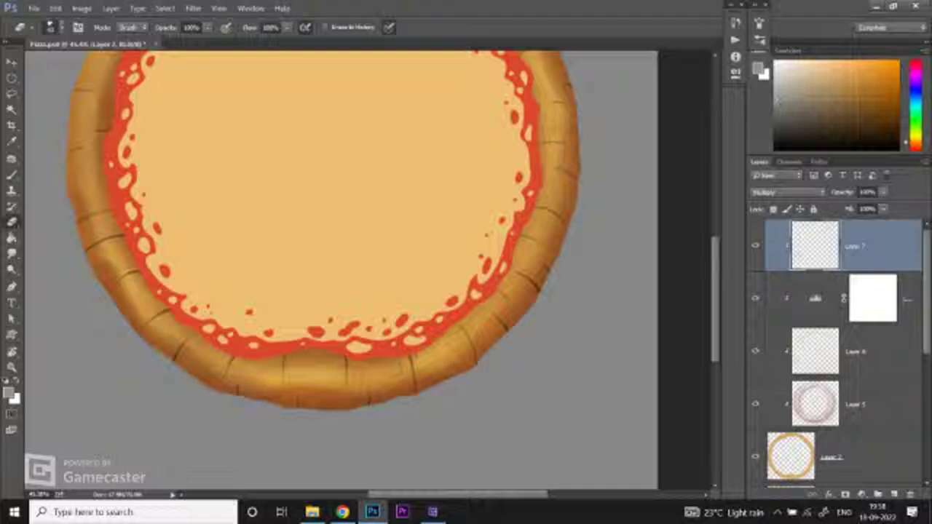
{"action": "scroll", "coordinate": [328, 269], "scroll_direction": "up", "scroll_amount": 3}
{"action": "scroll", "coordinate": [327, 269], "scroll_direction": "right", "scroll_amount": 2}
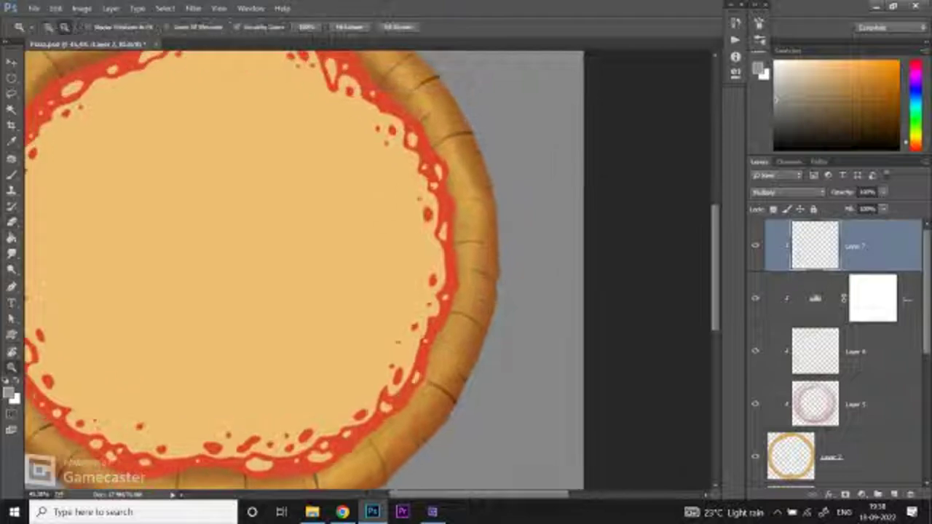
{"action": "scroll", "coordinate": [291, 270], "scroll_direction": "down", "scroll_amount": 3}
{"action": "scroll", "coordinate": [291, 270], "scroll_direction": "up", "scroll_amount": 2}
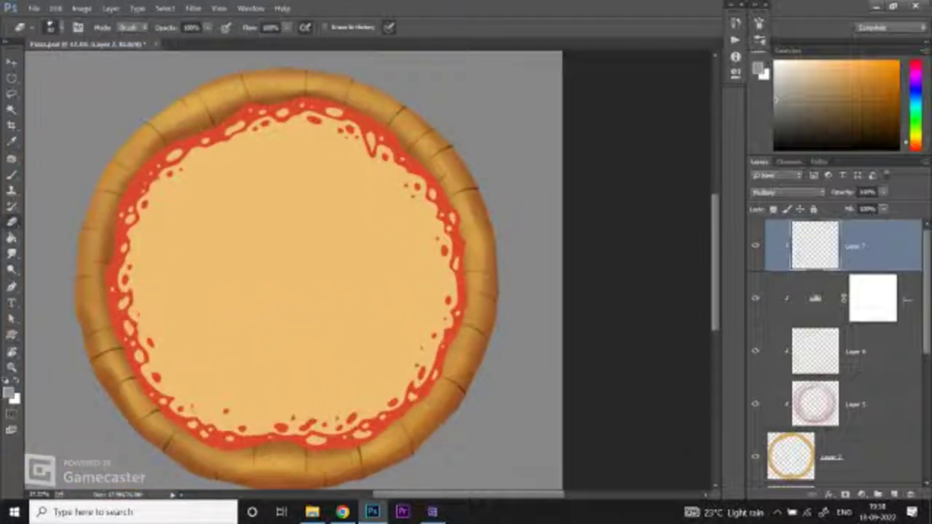
{"action": "scroll", "coordinate": [292, 269], "scroll_direction": "down", "scroll_amount": 4}
{"action": "scroll", "coordinate": [291, 269], "scroll_direction": "up", "scroll_amount": 5}
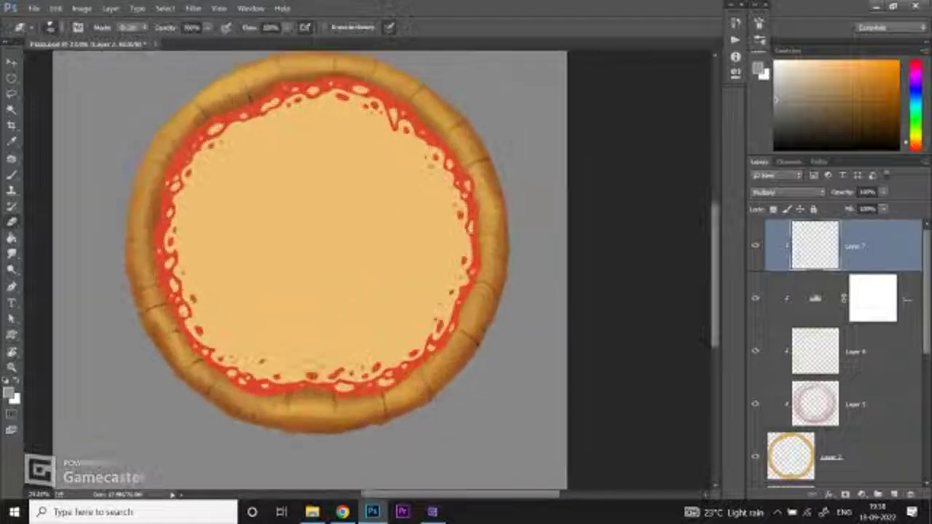
{"action": "key", "text": "b"}
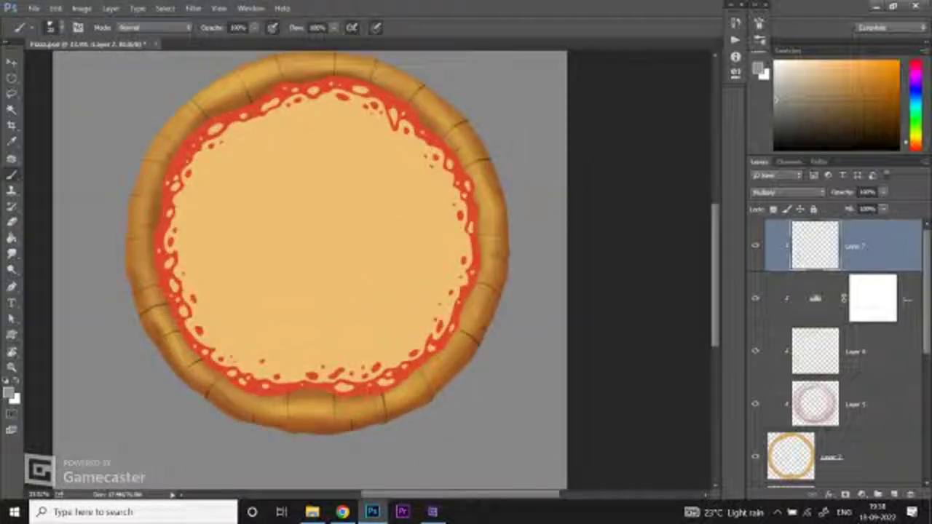
{"action": "scroll", "coordinate": [148, 150], "scroll_direction": "up", "scroll_amount": 2}
{"action": "key", "text": "z"}
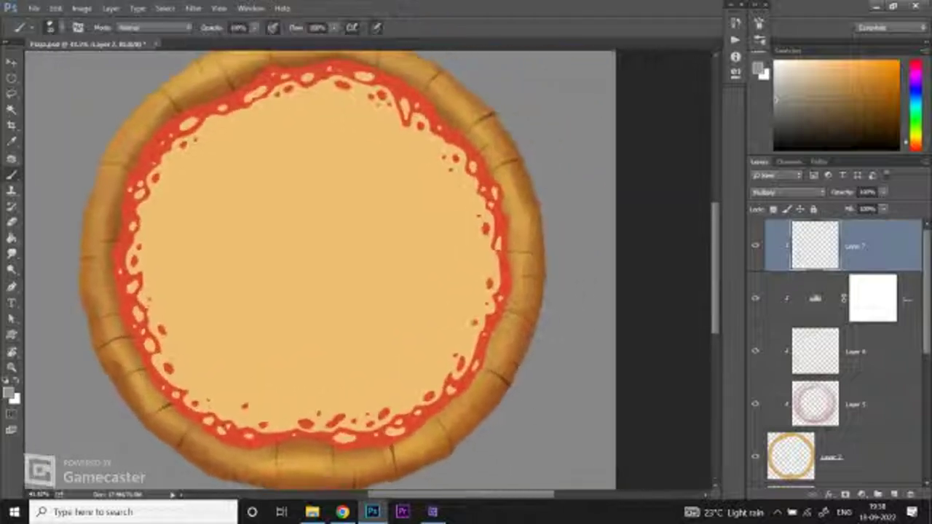
{"action": "scroll", "coordinate": [368, 269], "scroll_direction": "down", "scroll_amount": 3}
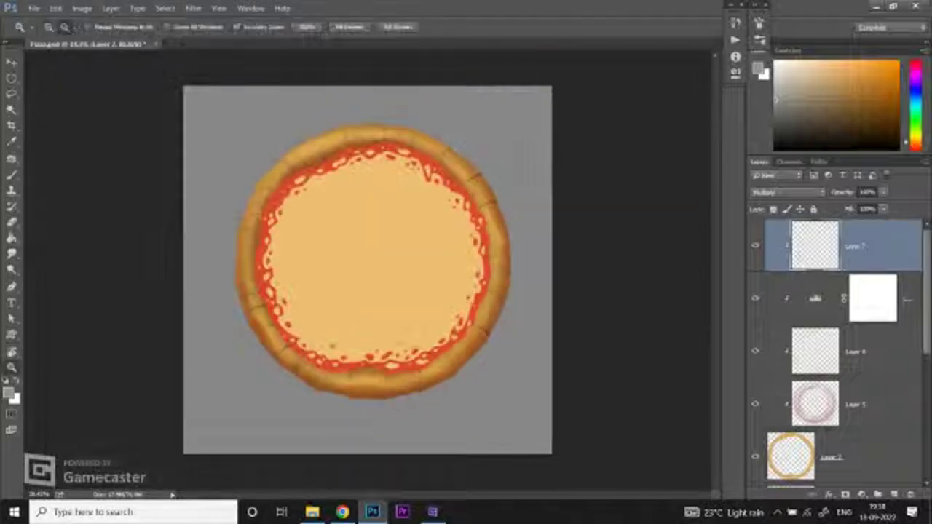
{"action": "scroll", "coordinate": [342, 305], "scroll_direction": "up", "scroll_amount": 5}
Step: Dab dark brown speckles on the bottom-left, bottom and right crust
{"action": "key", "text": "b"}
{"action": "scroll", "coordinate": [197, 310], "scroll_direction": "up", "scroll_amount": 2}
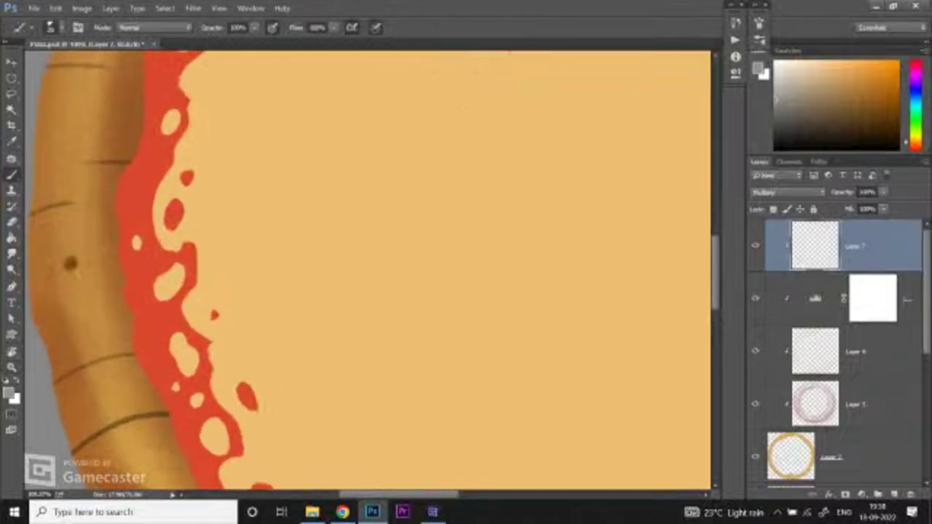
{"action": "scroll", "coordinate": [368, 270], "scroll_direction": "down", "scroll_amount": 3}
{"action": "scroll", "coordinate": [368, 269], "scroll_direction": "up", "scroll_amount": 3}
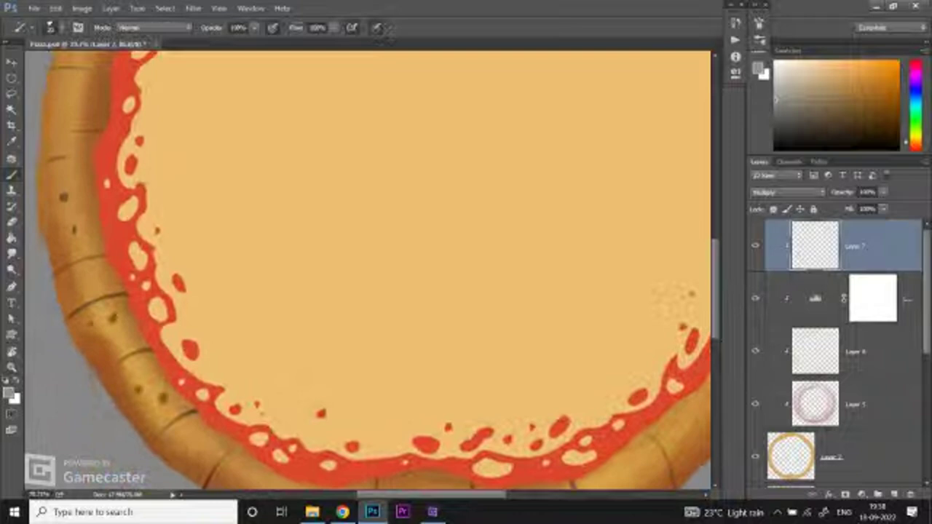
{"action": "scroll", "coordinate": [163, 399], "scroll_direction": "down", "scroll_amount": 3}
{"action": "scroll", "coordinate": [222, 335], "scroll_direction": "up", "scroll_amount": 2}
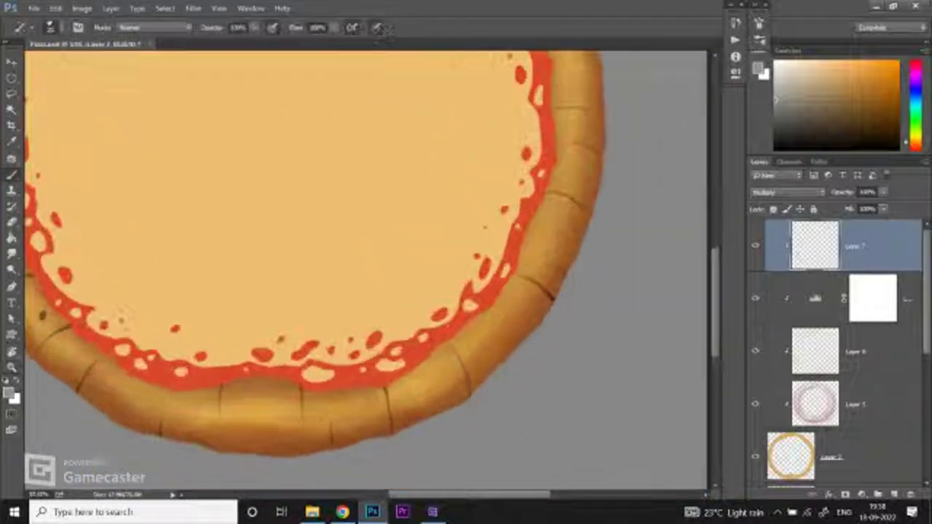
{"action": "left_click", "coordinate": [126, 408]}
{"action": "left_click", "coordinate": [355, 419]}
{"action": "left_click_drag", "start_coordinate": [343, 413], "coordinate": [300, 481]}
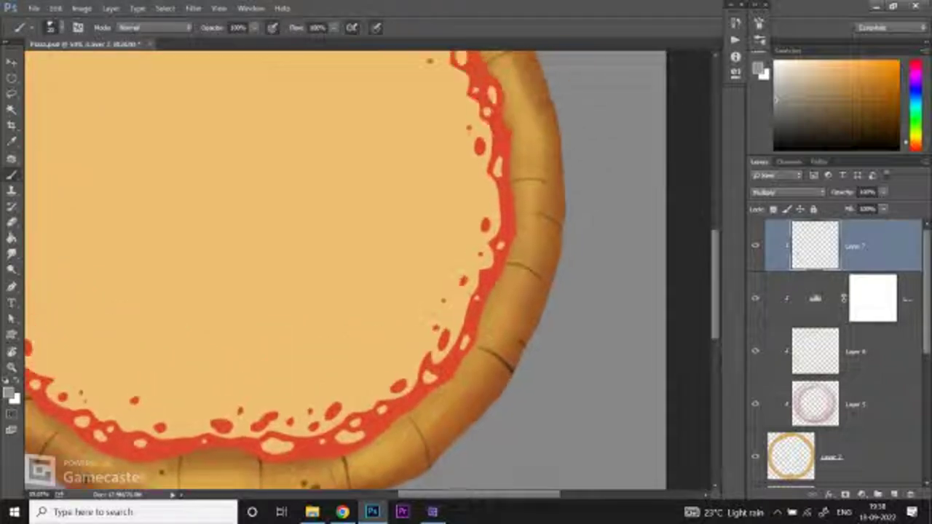
{"action": "left_click", "coordinate": [474, 367]}
{"action": "left_click", "coordinate": [531, 295]}
Step: Add speckles along the upper-right and top-right crust
{"action": "left_click_drag", "start_coordinate": [342, 291], "coordinate": [316, 393]}
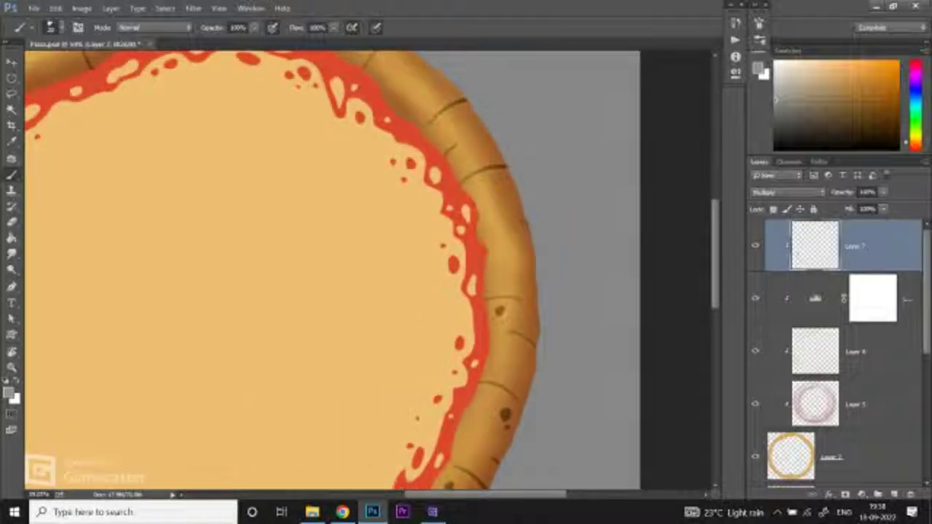
{"action": "left_click", "coordinate": [493, 181]}
{"action": "left_click_drag", "start_coordinate": [493, 180], "coordinate": [508, 308]}
{"action": "left_click", "coordinate": [398, 201]}
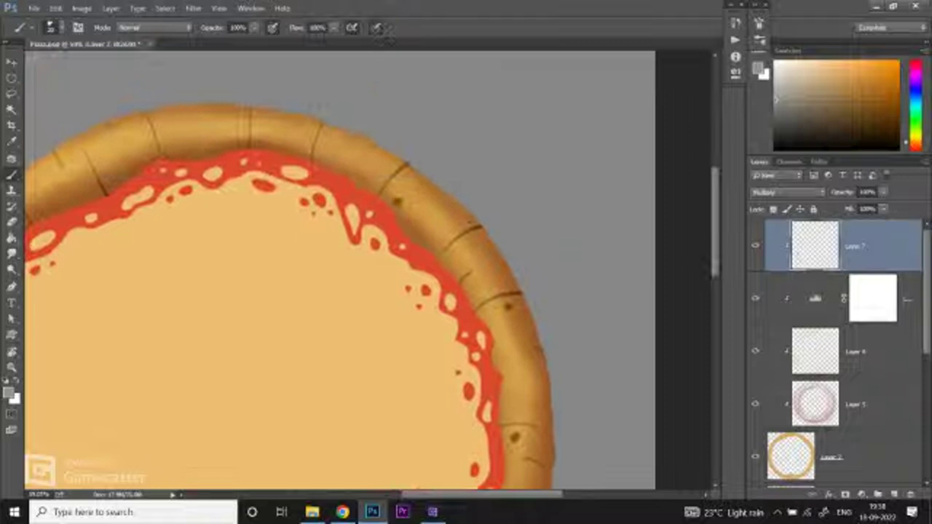
{"action": "left_click", "coordinate": [436, 238]}
{"action": "left_click_drag", "start_coordinate": [437, 238], "coordinate": [541, 267]}
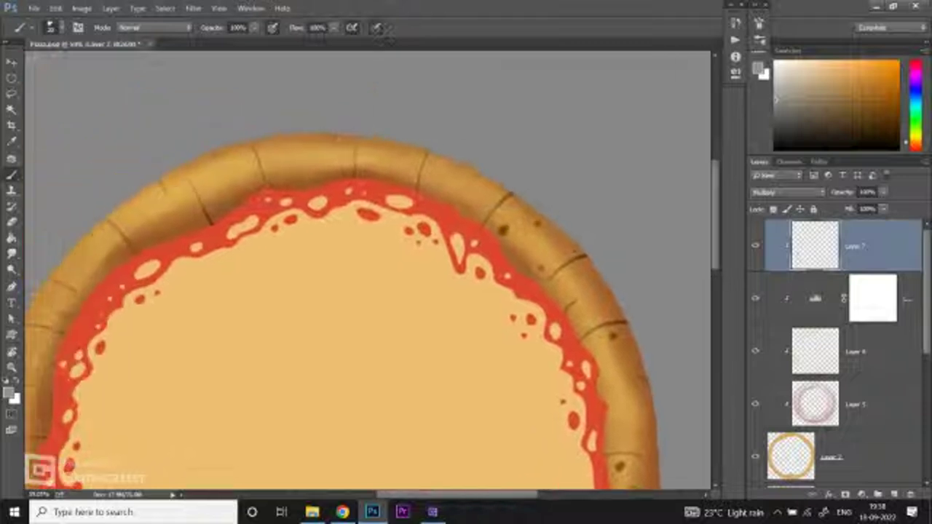
{"action": "left_click", "coordinate": [385, 170]}
{"action": "left_click", "coordinate": [412, 157]}
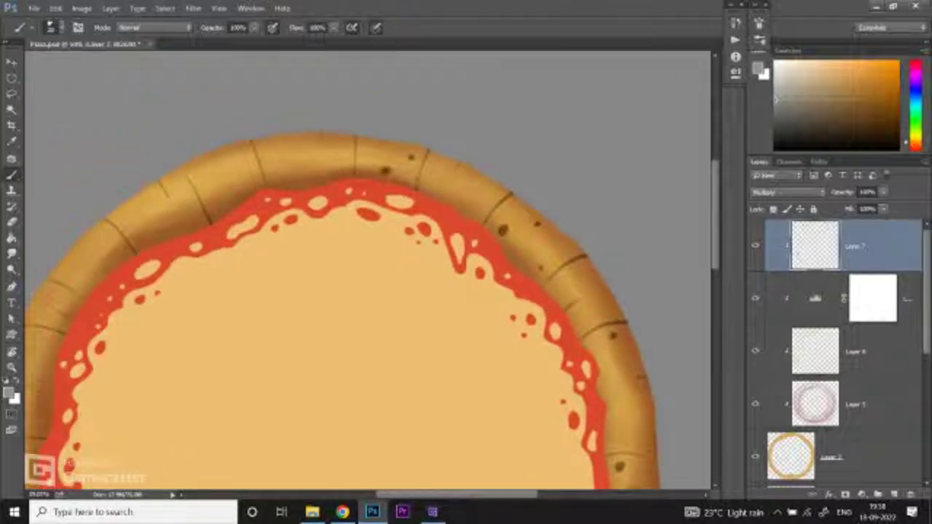
Step: Dot speckles along the top, upper-left and left crust, doubling one for darkness
{"action": "left_click", "coordinate": [266, 149]}
{"action": "left_click", "coordinate": [225, 198]}
{"action": "left_click", "coordinate": [225, 197]}
{"action": "left_click", "coordinate": [179, 214]}
{"action": "left_click", "coordinate": [124, 214]}
{"action": "left_click_drag", "start_coordinate": [80, 280], "coordinate": [168, 244]}
{"action": "left_click", "coordinate": [168, 244]}
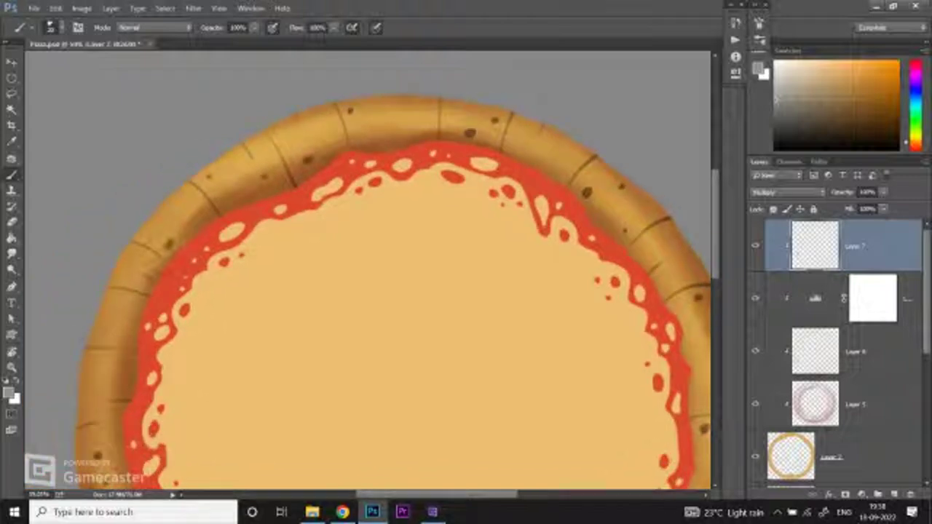
Step: Zoom onto the left side of the crust and add a speckle on the lower-left
{"action": "left_click_drag", "start_coordinate": [393, 291], "coordinate": [451, 234]}
{"action": "key", "text": "ctrl+minus"}
{"action": "key", "text": "ctrl+minus"}
{"action": "key", "text": "ctrl+minus"}
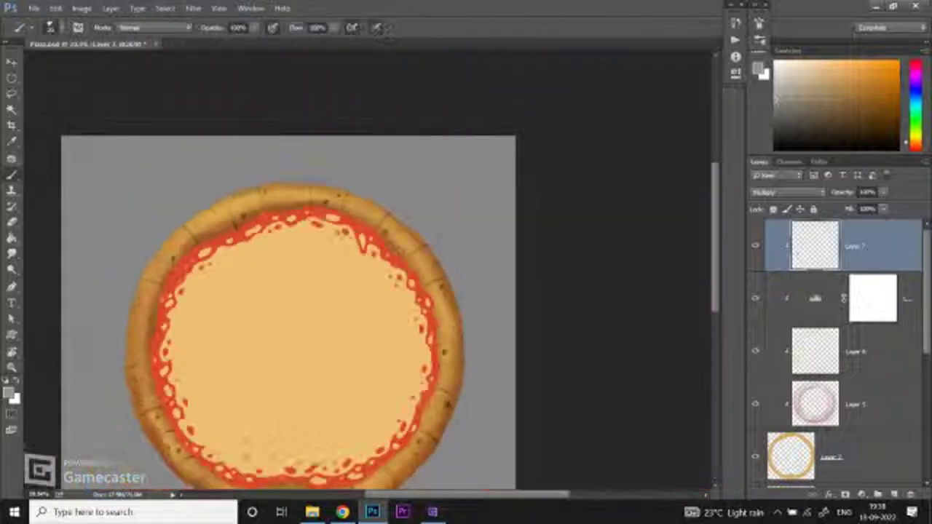
{"action": "left_click_drag", "start_coordinate": [138, 178], "coordinate": [248, 178]}
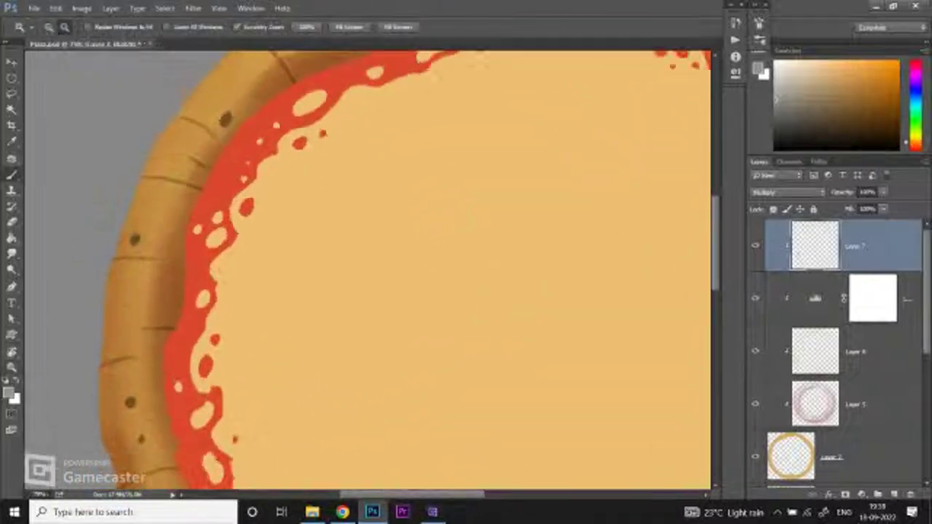
{"action": "mouse_move", "coordinate": [159, 291]}
{"action": "left_mouse_down"}
{"action": "mouse_move", "coordinate": [102, 291]}
{"action": "mouse_move", "coordinate": [146, 291]}
{"action": "left_mouse_up"}
{"action": "key", "text": "ctrl+minus"}
{"action": "key", "text": "b"}
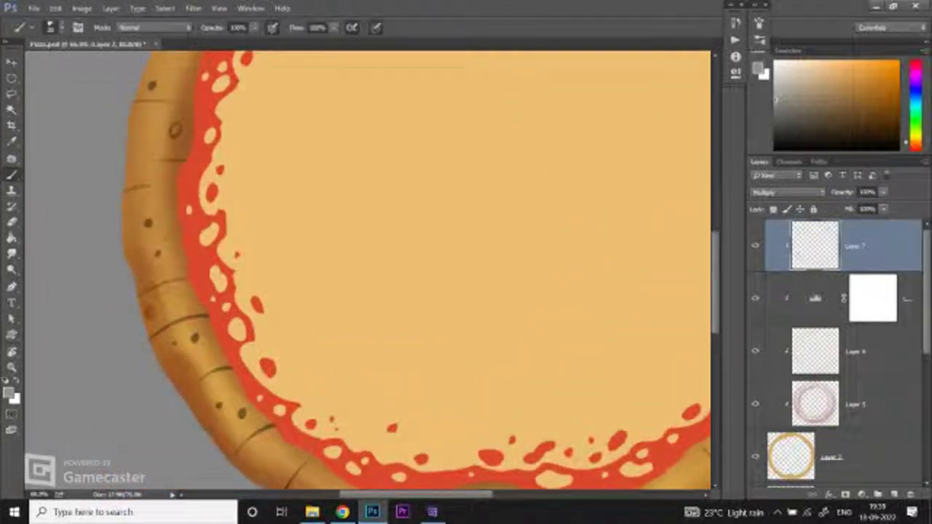
{"action": "scroll", "coordinate": [364, 269], "scroll_direction": "down", "scroll_amount": 3}
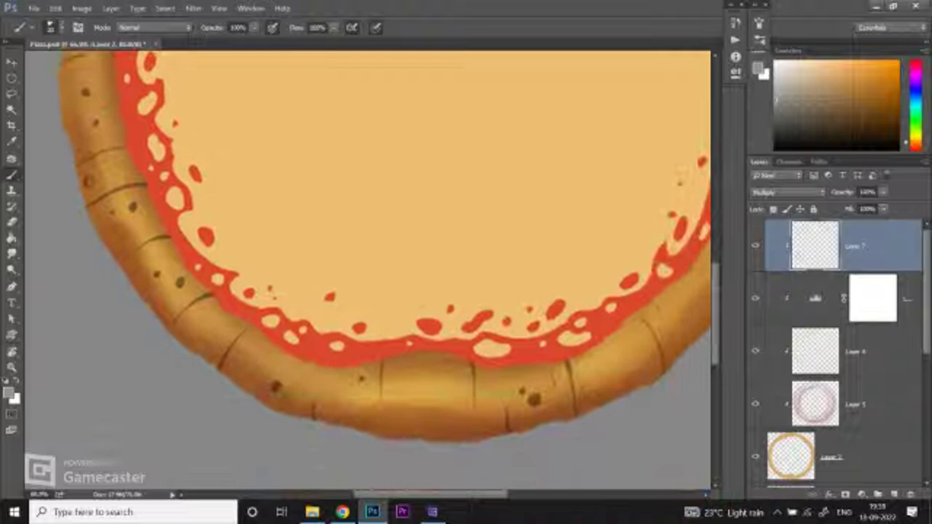
{"action": "left_click", "coordinate": [192, 339]}
Step: Add a final speckle on the top crust, then zoom out to view the whole pizza
{"action": "scroll", "coordinate": [367, 270], "scroll_direction": "right", "scroll_amount": 5}
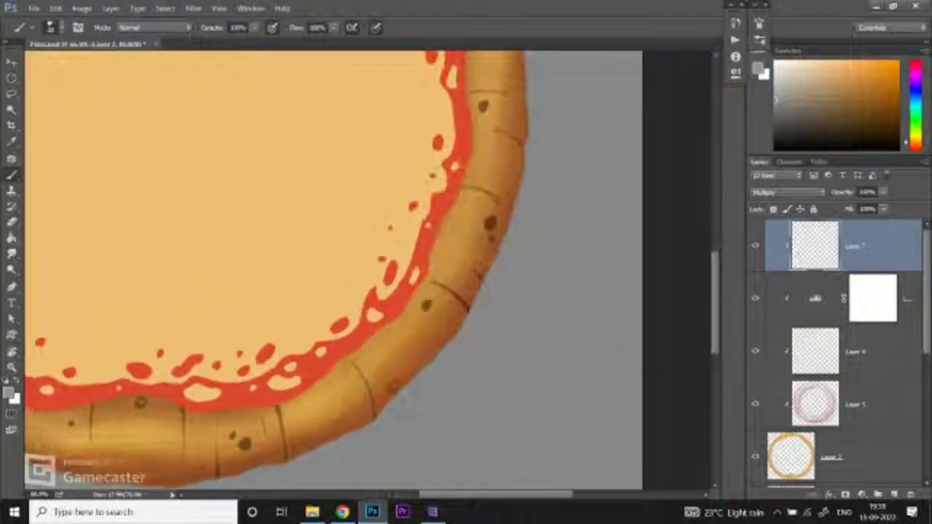
{"action": "scroll", "coordinate": [368, 269], "scroll_direction": "down", "scroll_amount": 3}
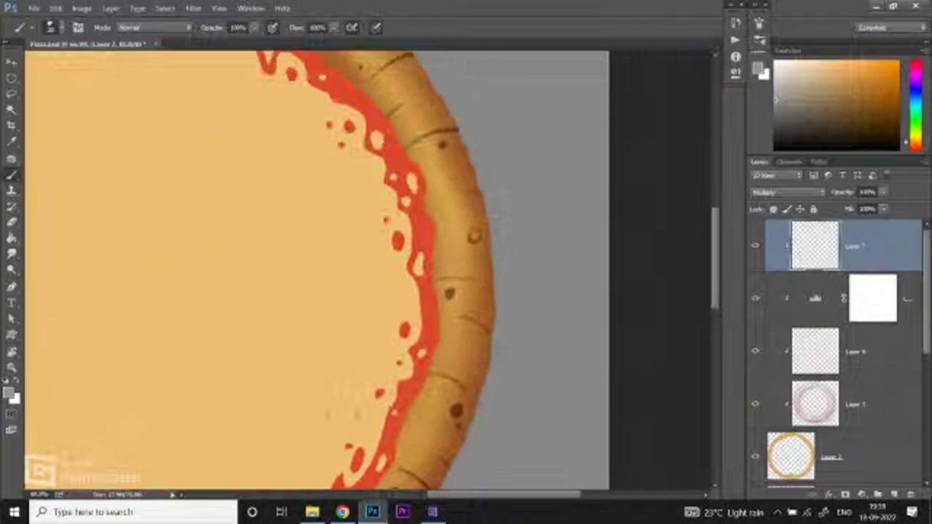
{"action": "scroll", "coordinate": [476, 234], "scroll_direction": "up", "scroll_amount": 3}
{"action": "scroll", "coordinate": [475, 234], "scroll_direction": "left", "scroll_amount": 1}
{"action": "scroll", "coordinate": [367, 269], "scroll_direction": "left", "scroll_amount": 5}
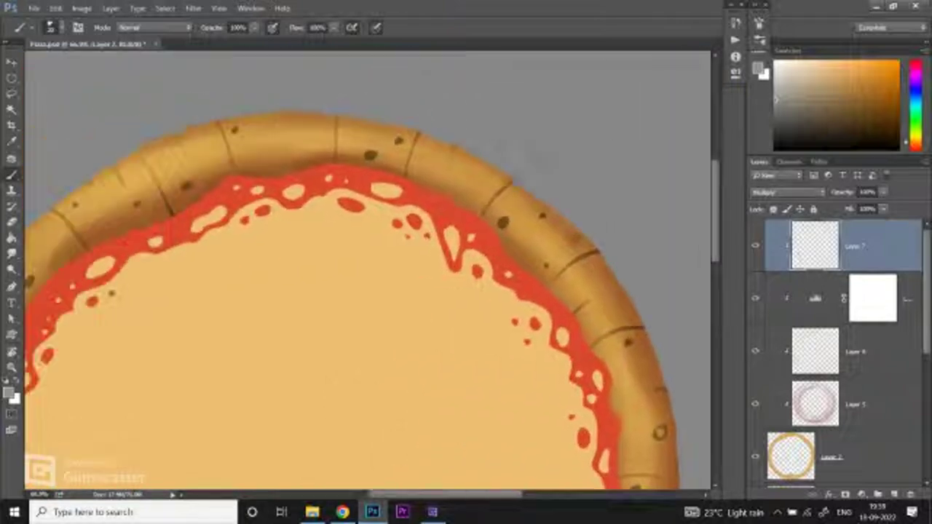
{"action": "left_click", "coordinate": [381, 179]}
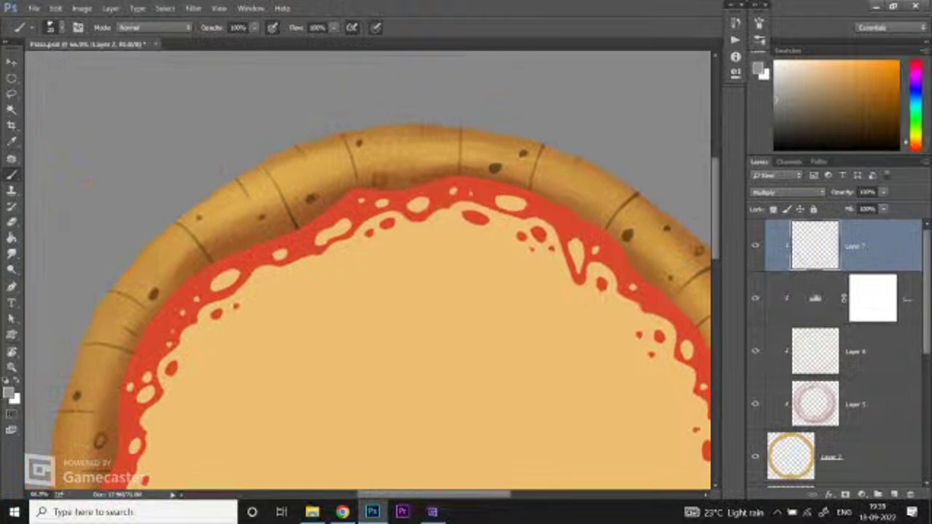
{"action": "key", "text": "z"}
{"action": "key", "text": "ctrl+minus"}
{"action": "key", "text": "ctrl+minus"}
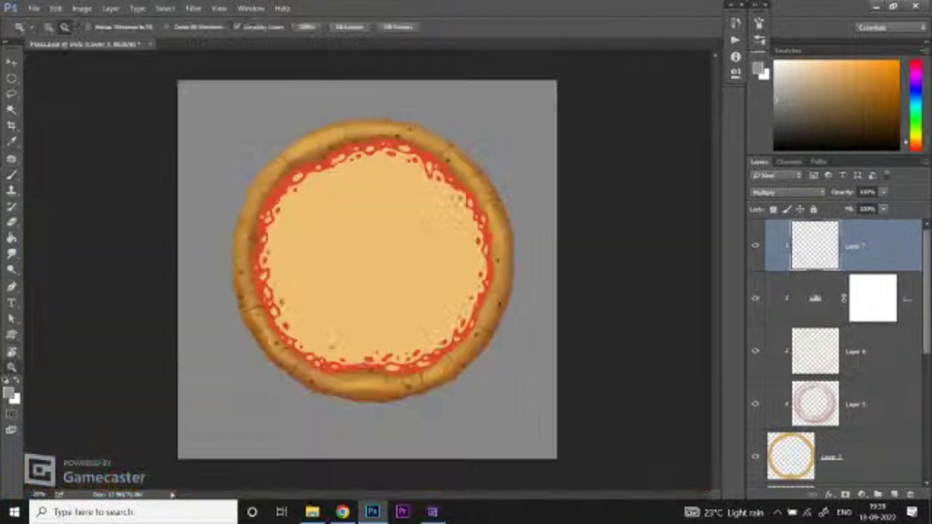
{"action": "key", "text": "ctrl+plus"}
{"action": "key", "text": "ctrl+plus"}
{"action": "key", "text": "ctrl+minus"}
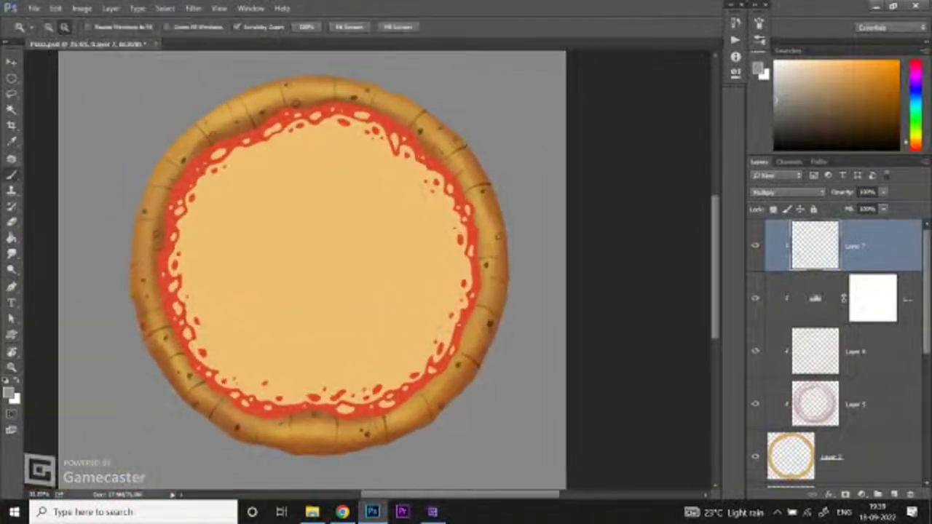
Step: Show Layer 7 and apply Color Balance of +100 red, -38, -81 yellow
{"action": "key", "text": "b"}
{"action": "left_click", "coordinate": [755, 245]}
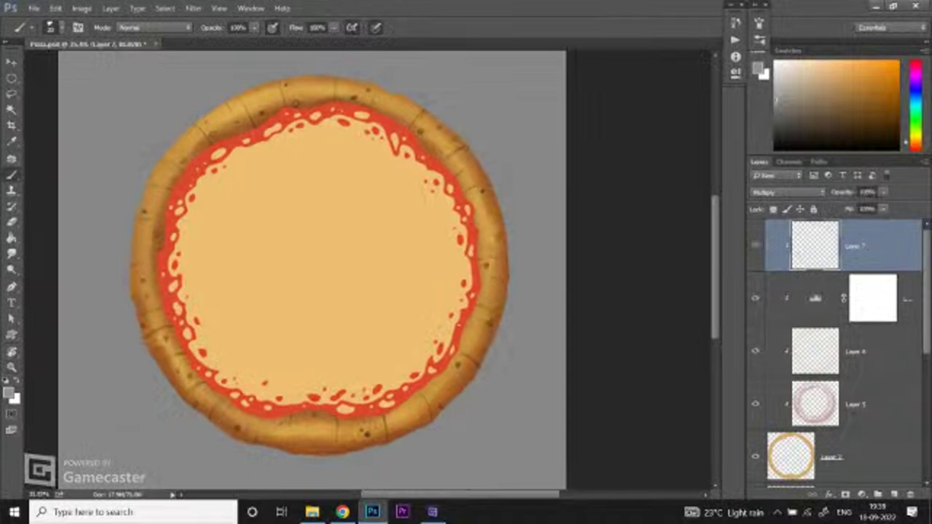
{"action": "key", "text": "ctrl+b"}
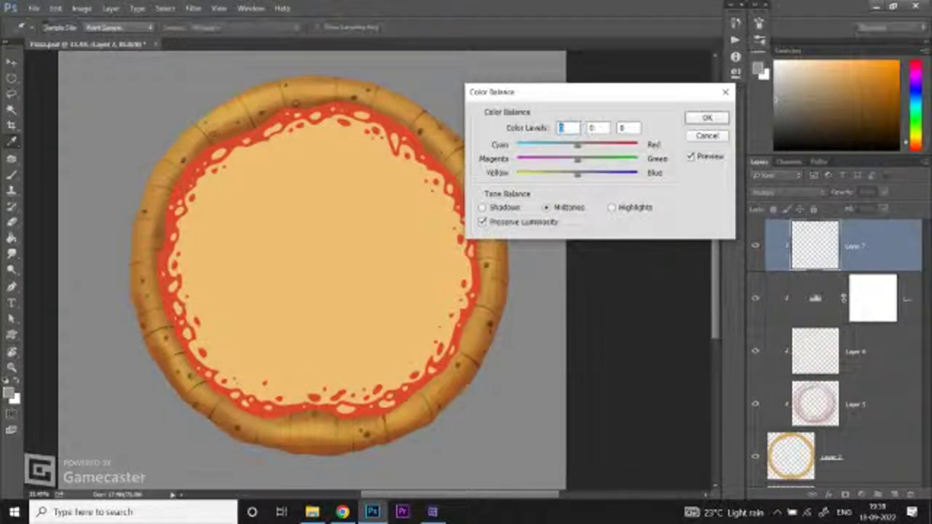
{"action": "type", "text": "100"}
{"action": "left_click_drag", "start_coordinate": [577, 172], "coordinate": [555, 159]}
{"action": "left_click", "coordinate": [626, 128]}
{"action": "left_click", "coordinate": [596, 127]}
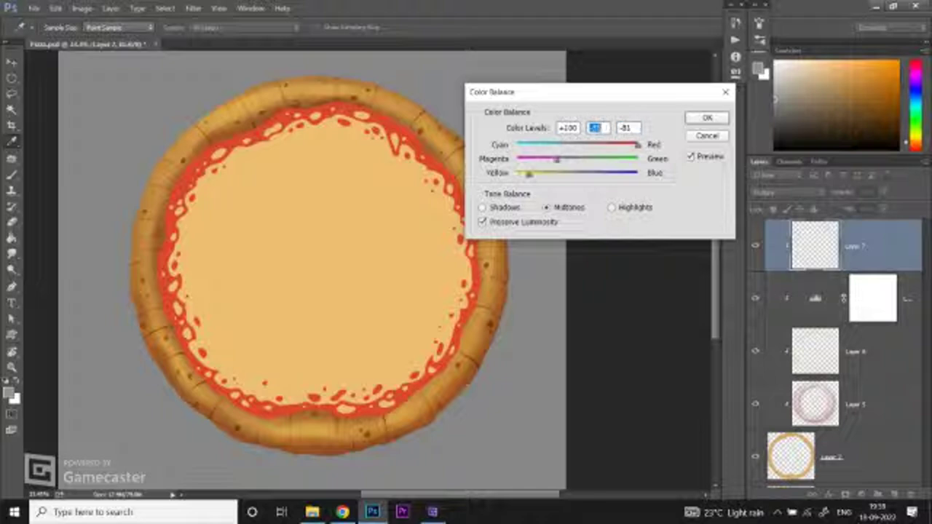
{"action": "key", "text": "Return"}
Step: Set the speckle layer's opacity to 67%, then switch to the YouTube Studio live dashboard
{"action": "key", "text": "b"}
{"action": "left_click", "coordinate": [882, 192]}
{"action": "left_click_drag", "start_coordinate": [881, 205], "coordinate": [856, 206]}
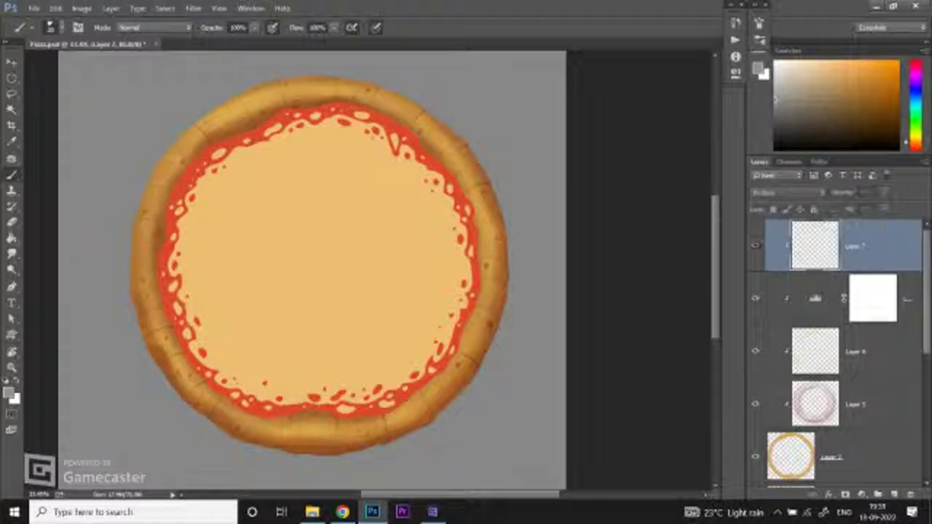
{"action": "key", "text": "ctrl+comma"}
{"action": "key", "text": "ctrl+comma"}
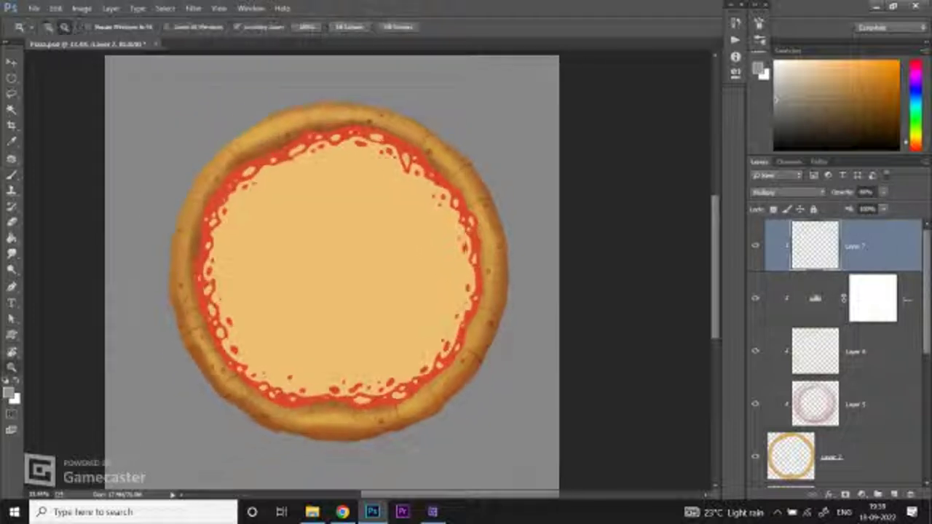
{"action": "scroll", "coordinate": [313, 269], "scroll_direction": "up", "scroll_amount": 2}
{"action": "key", "text": "alt+Tab"}
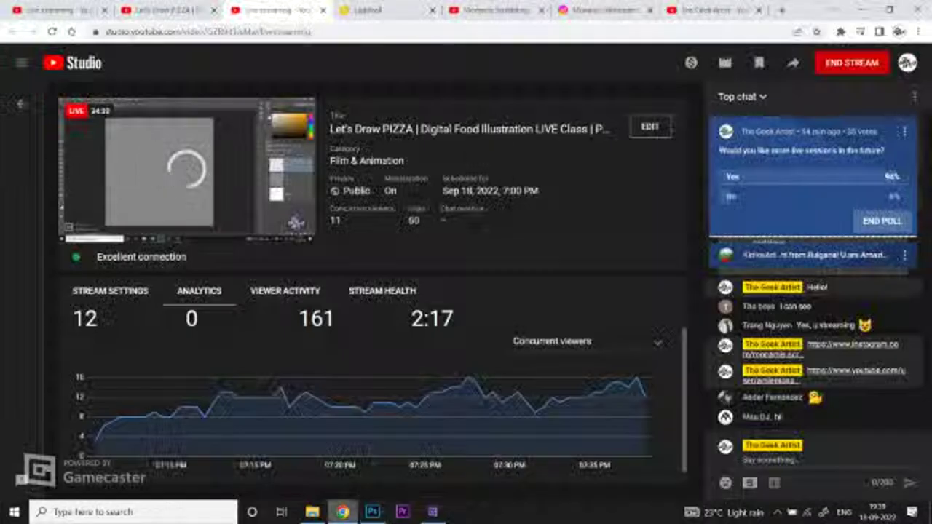
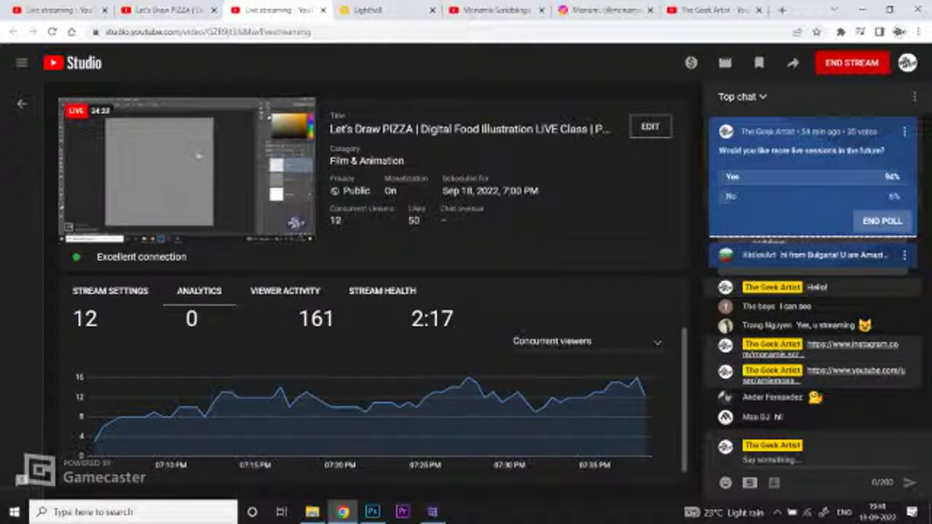
Step: Return to the pizza painting, fit it in the window and select the Brush tool
{"action": "key", "text": "alt+Tab"}
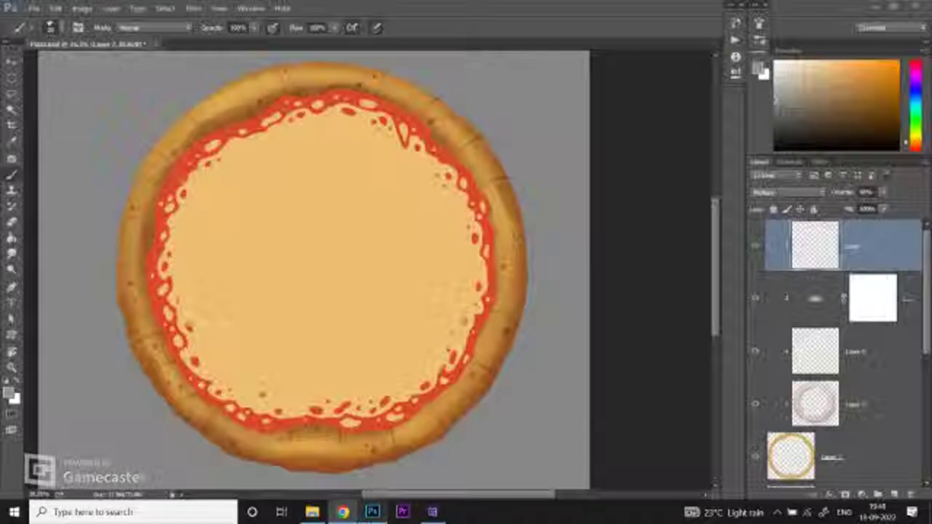
{"action": "key", "text": "z"}
{"action": "key", "text": "ctrl+minus"}
{"action": "key", "text": "ctrl+0"}
{"action": "key", "text": "ctrl+plus"}
{"action": "key", "text": "b"}
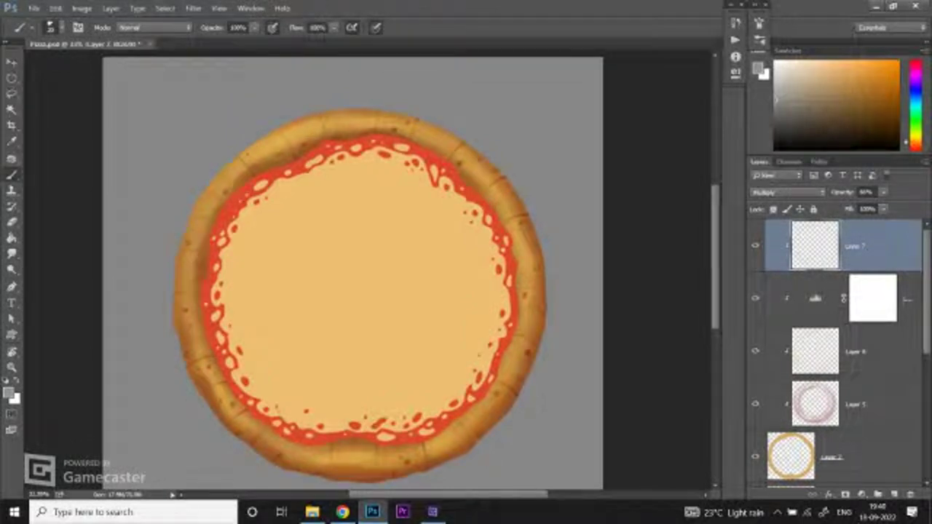
Step: Add a new empty top layer in Overlay mode and choose a light tan colour
{"action": "key", "text": "alt+bracketleft"}
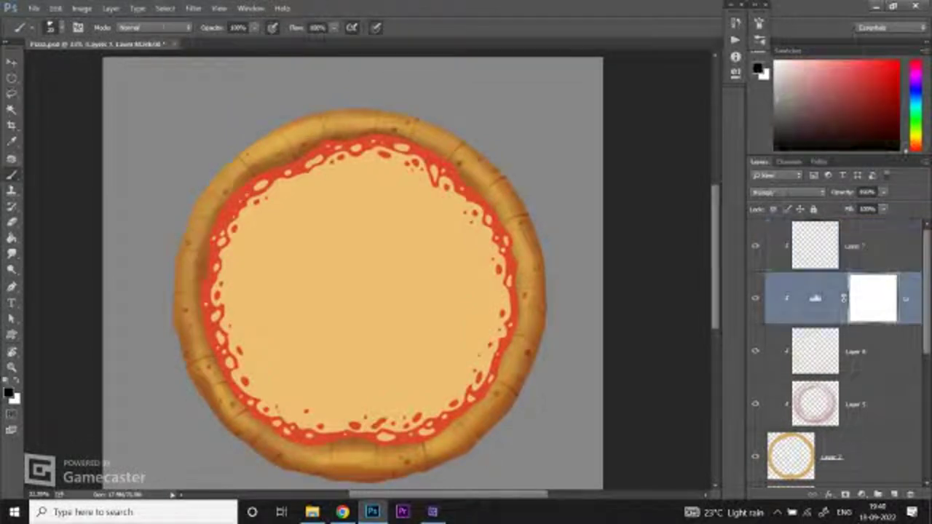
{"action": "key", "text": "alt+bracketleft"}
{"action": "key", "text": "ctrl+bracketright"}
{"action": "key", "text": "ctrl+bracketright"}
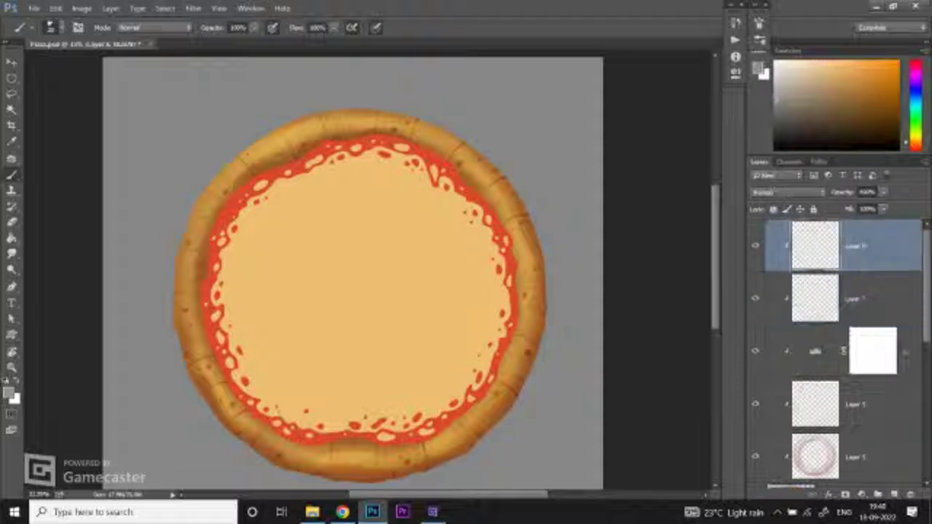
{"action": "left_click", "coordinate": [786, 192]}
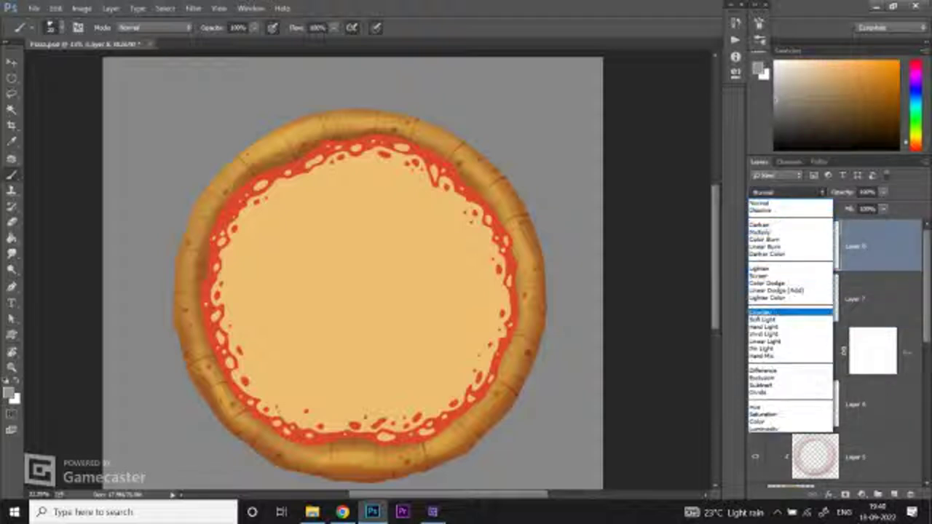
{"action": "left_click", "coordinate": [771, 311]}
{"action": "left_click_drag", "start_coordinate": [784, 76], "coordinate": [805, 80]}
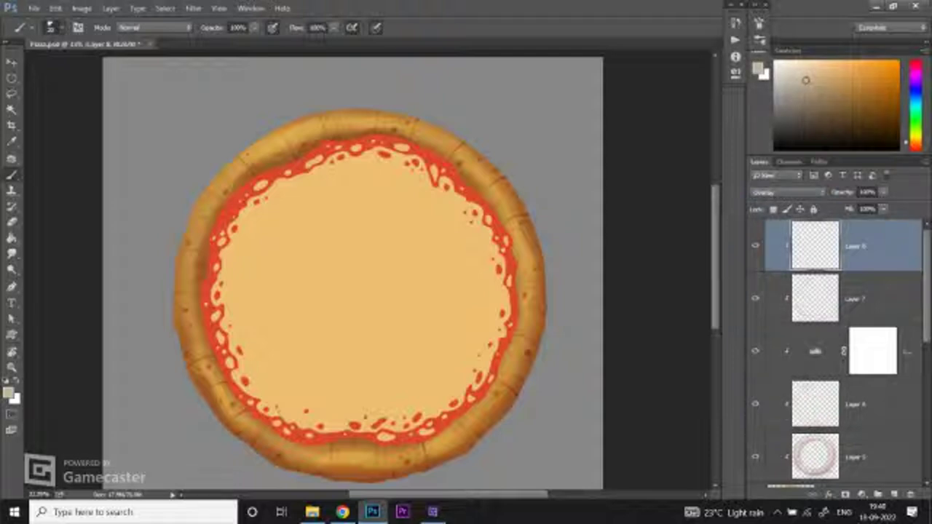
{"action": "left_click", "coordinate": [59, 27]}
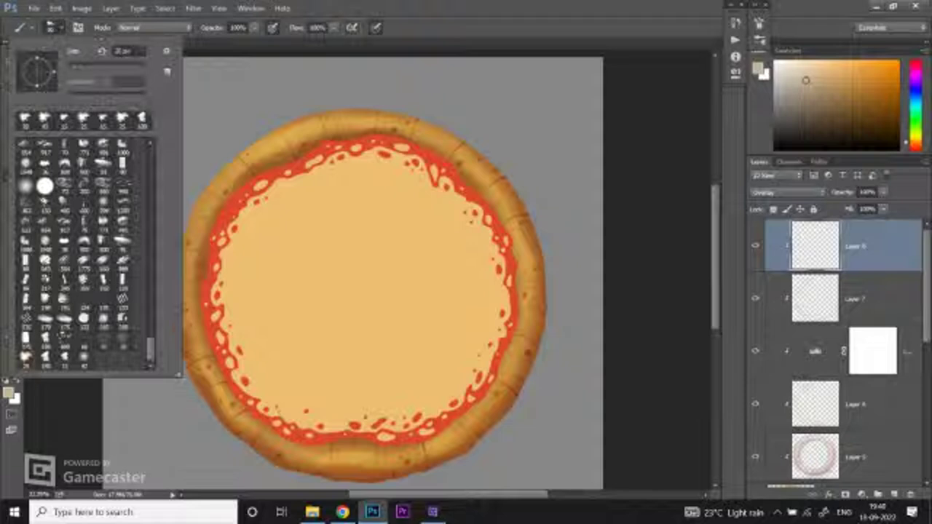
Step: Set the brush flow to 60% and opacity to 35%
{"action": "key", "text": "Return"}
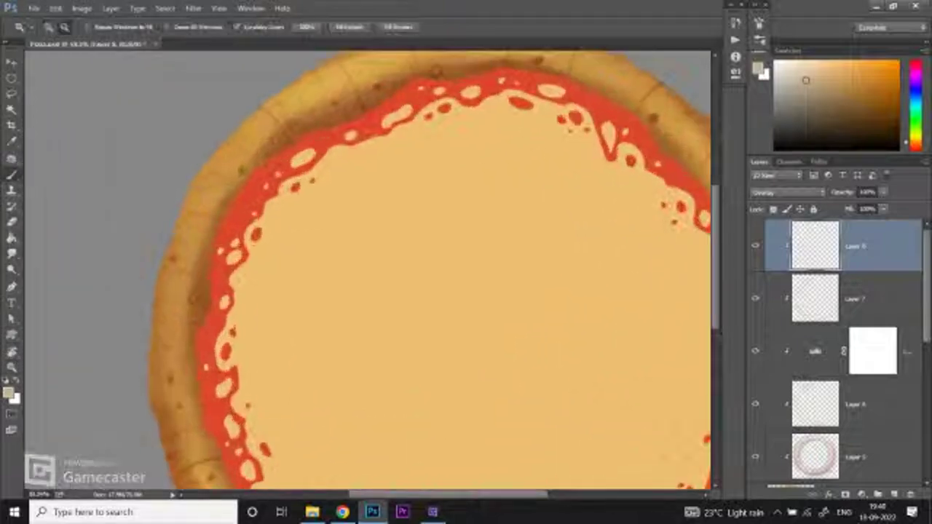
{"action": "key", "text": "ctrl+plus"}
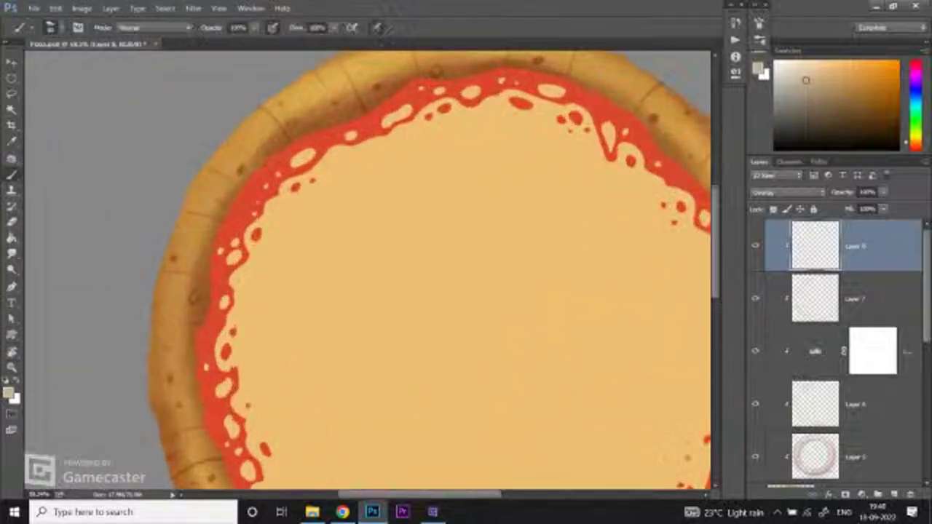
{"action": "key", "text": "shift+6"}
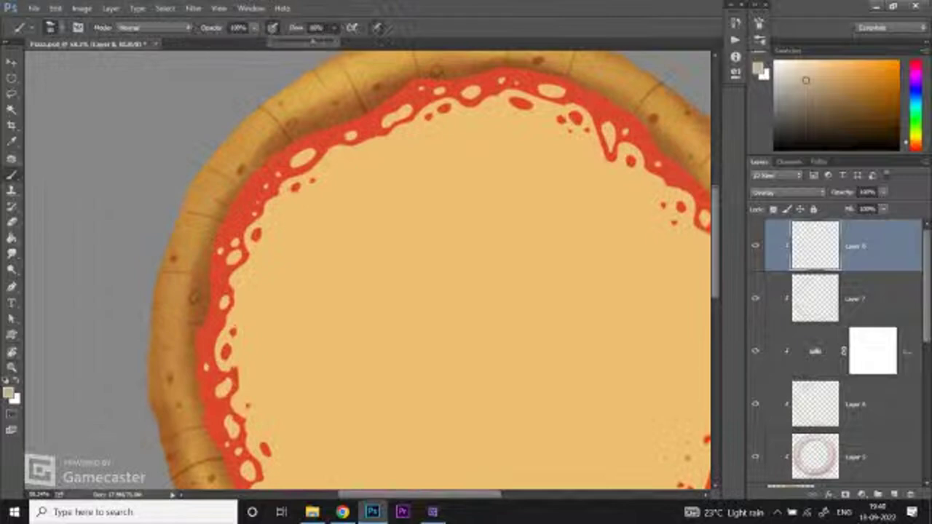
{"action": "key", "text": "3"}
{"action": "key", "text": "5"}
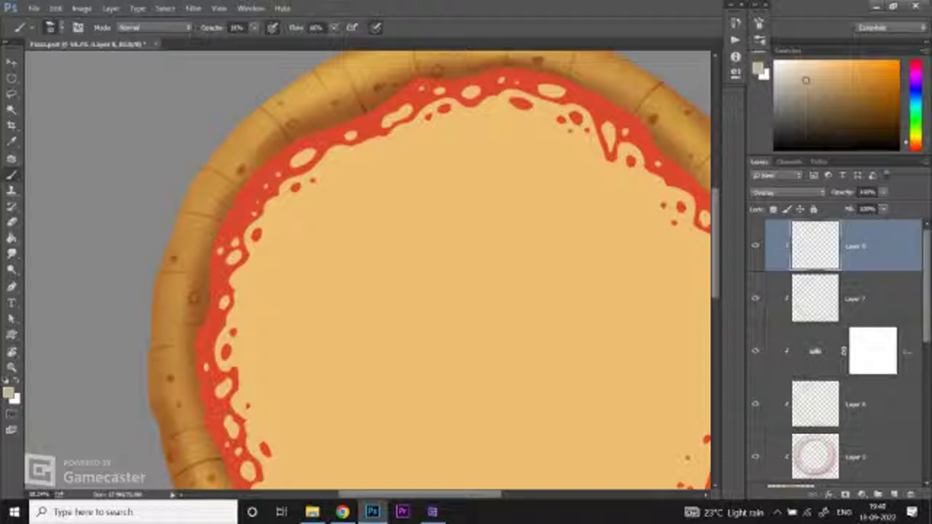
Step: Brush soft light tan highlights along the top and lower crust rim
{"action": "left_click_drag", "start_coordinate": [298, 152], "coordinate": [259, 192]}
{"action": "left_click", "coordinate": [279, 187], "text": "ctrl"}
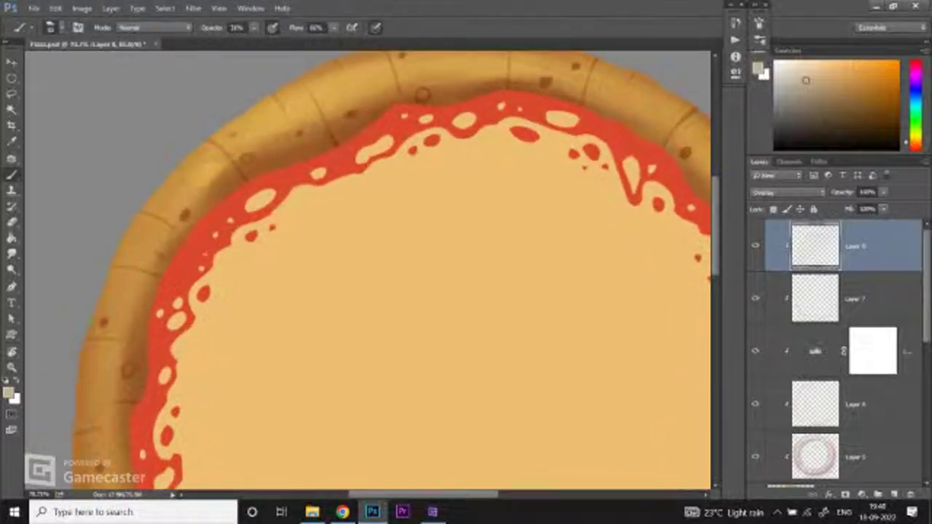
{"action": "left_click", "coordinate": [291, 164], "text": "alt"}
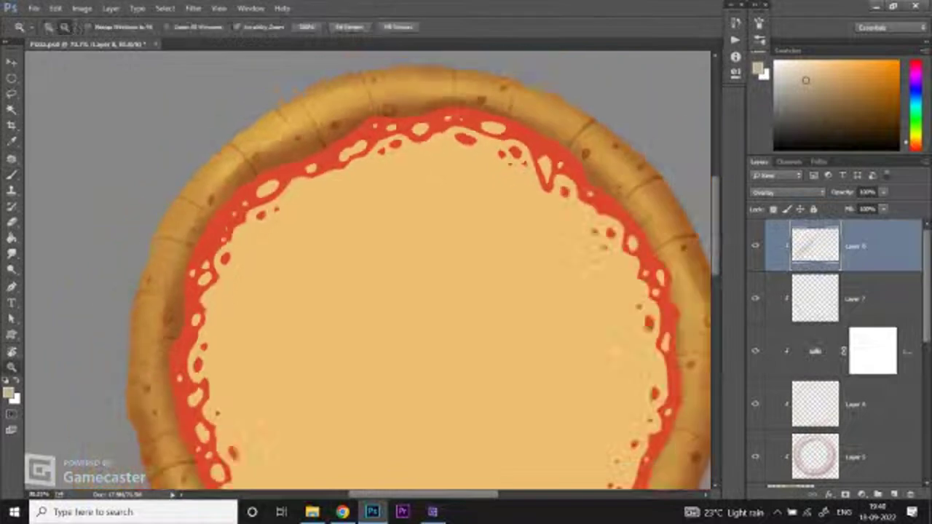
{"action": "left_click", "coordinate": [294, 166], "text": "alt"}
{"action": "key", "text": "b"}
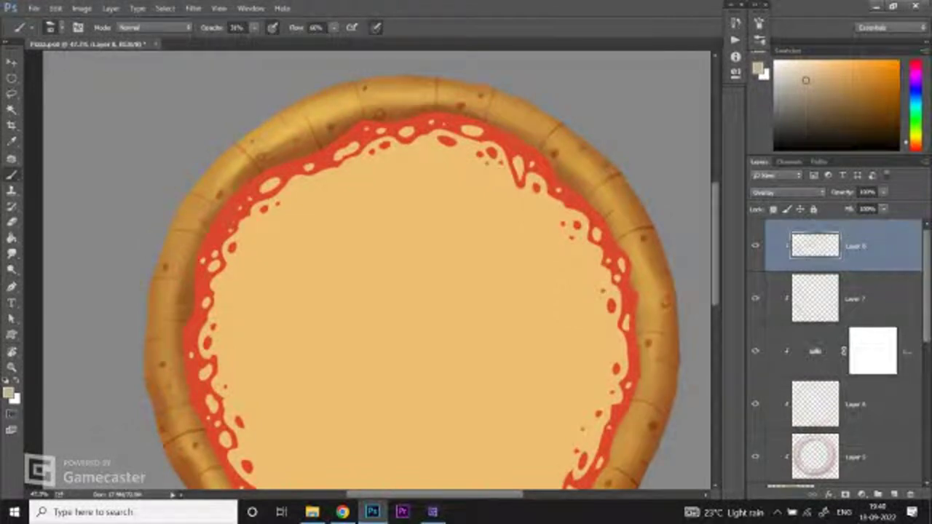
{"action": "scroll", "coordinate": [364, 273], "scroll_direction": "down", "scroll_amount": 3}
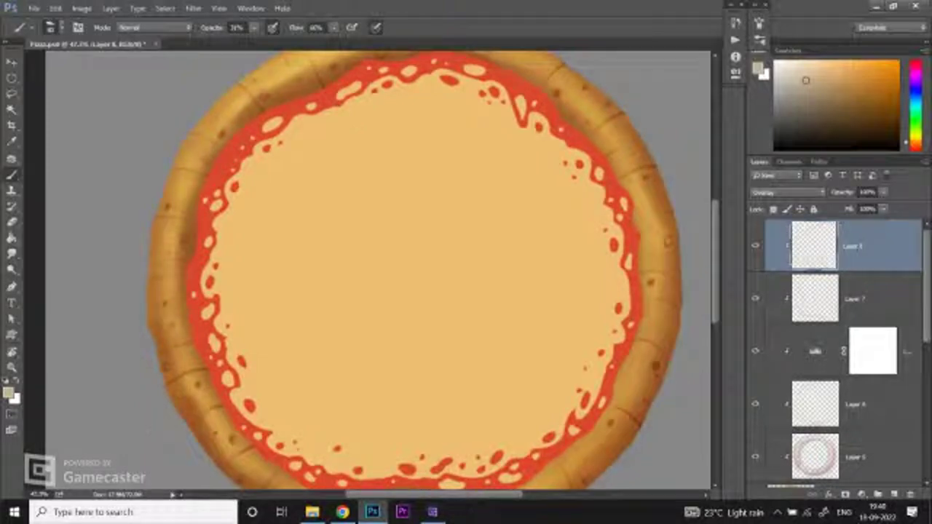
{"action": "scroll", "coordinate": [379, 269], "scroll_direction": "down", "scroll_amount": 4}
{"action": "scroll", "coordinate": [414, 257], "scroll_direction": "down", "scroll_amount": 1}
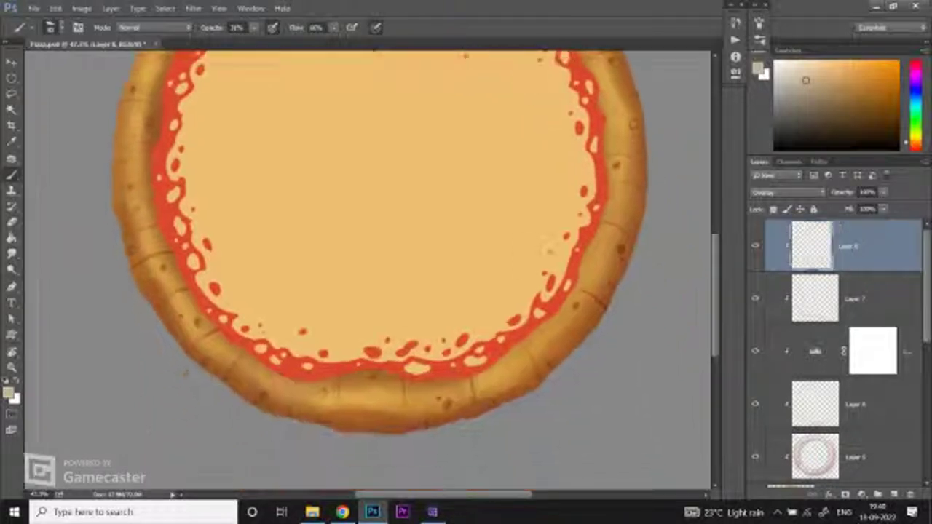
{"action": "scroll", "coordinate": [364, 255], "scroll_direction": "right", "scroll_amount": 2}
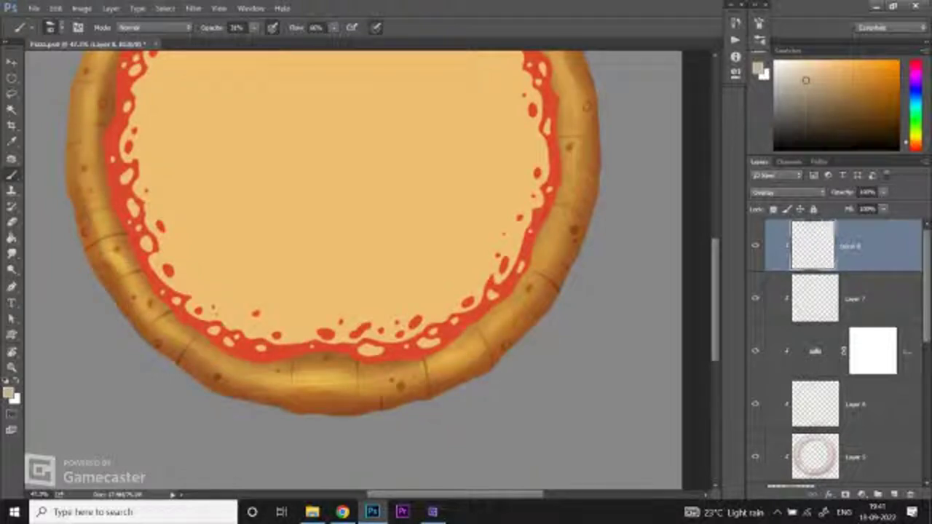
{"action": "key", "text": "ctrl+plus"}
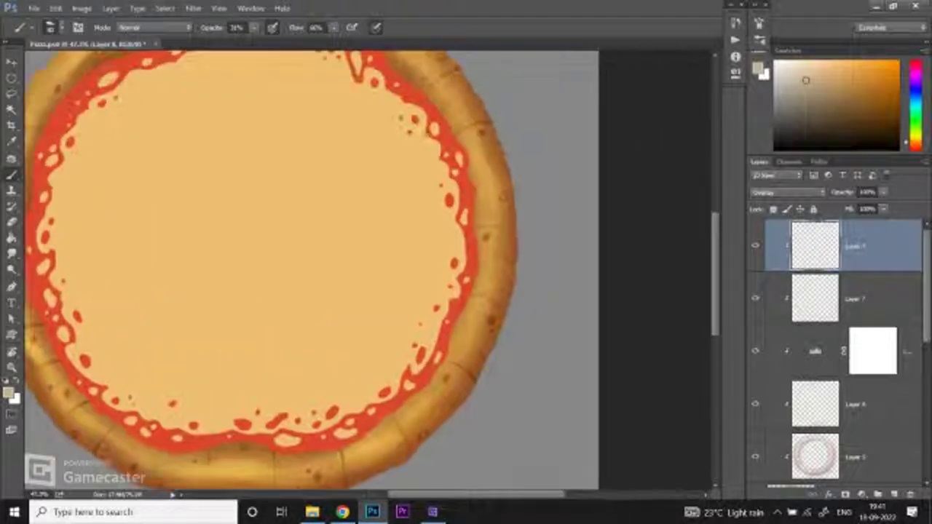
{"action": "scroll", "coordinate": [299, 269], "scroll_direction": "up", "scroll_amount": 2}
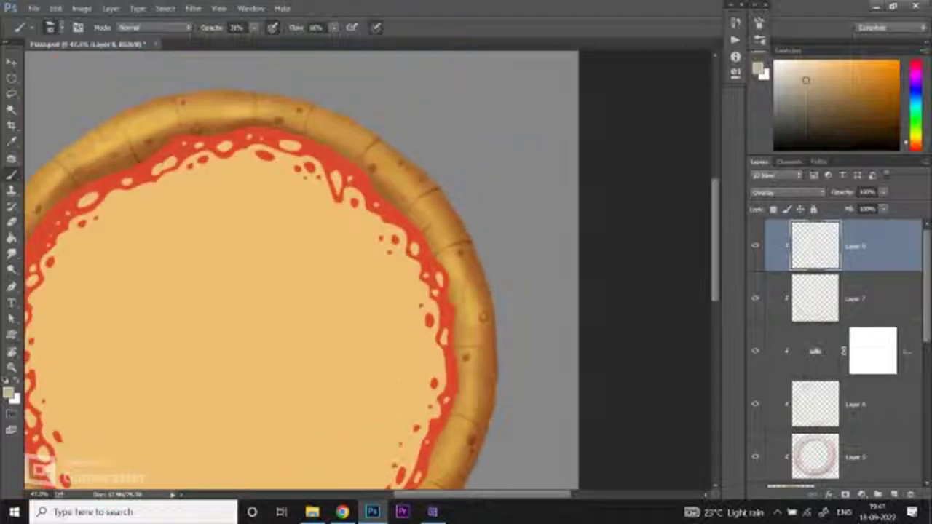
{"action": "scroll", "coordinate": [335, 277], "scroll_direction": "up", "scroll_amount": 2}
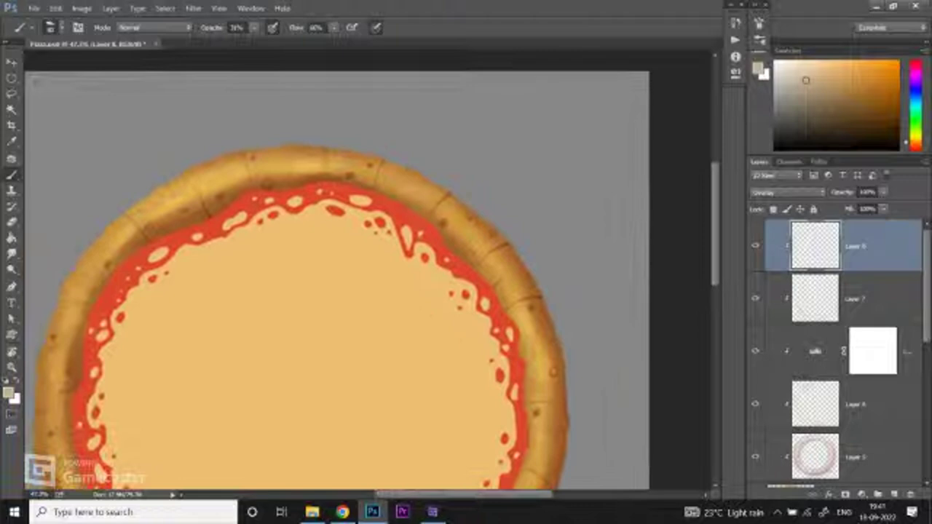
Step: Inspect the left crust and switch to a lighter tan highlight colour
{"action": "key", "text": "z"}
{"action": "scroll", "coordinate": [335, 277], "scroll_direction": "down", "scroll_amount": 2}
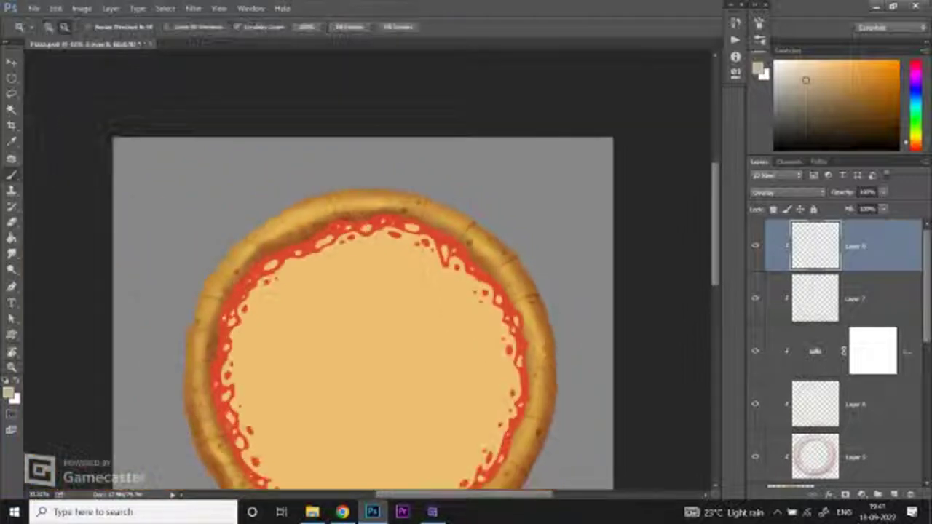
{"action": "scroll", "coordinate": [389, 269], "scroll_direction": "up", "scroll_amount": 1}
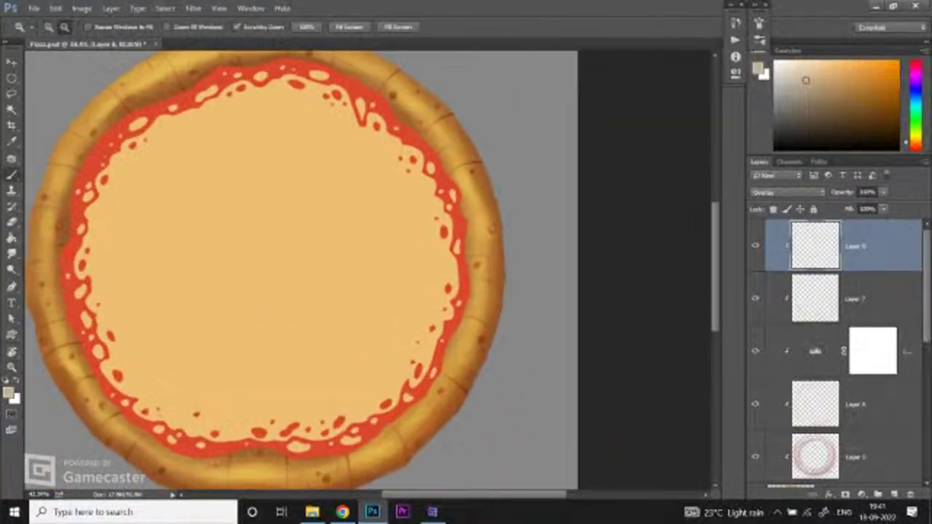
{"action": "key", "text": "b"}
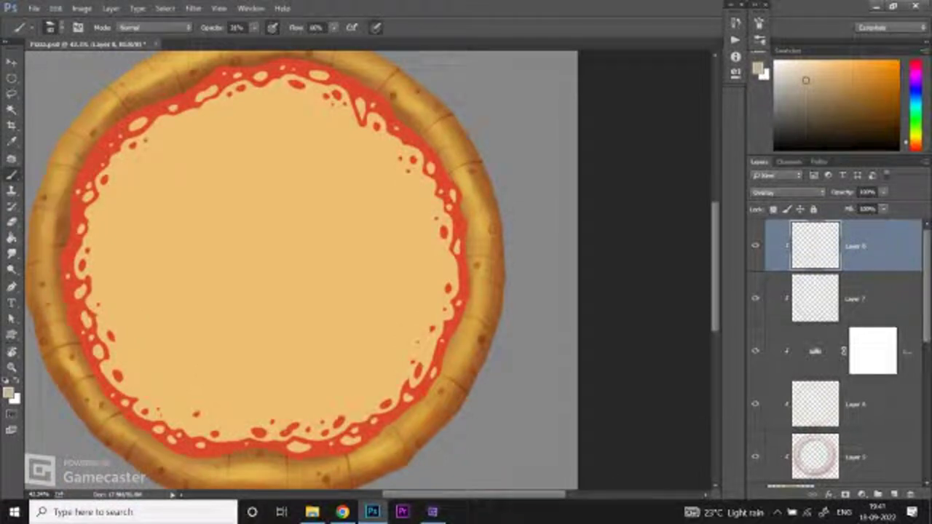
{"action": "key", "text": "z"}
{"action": "scroll", "coordinate": [157, 269], "scroll_direction": "up", "scroll_amount": 3}
{"action": "key", "text": "b"}
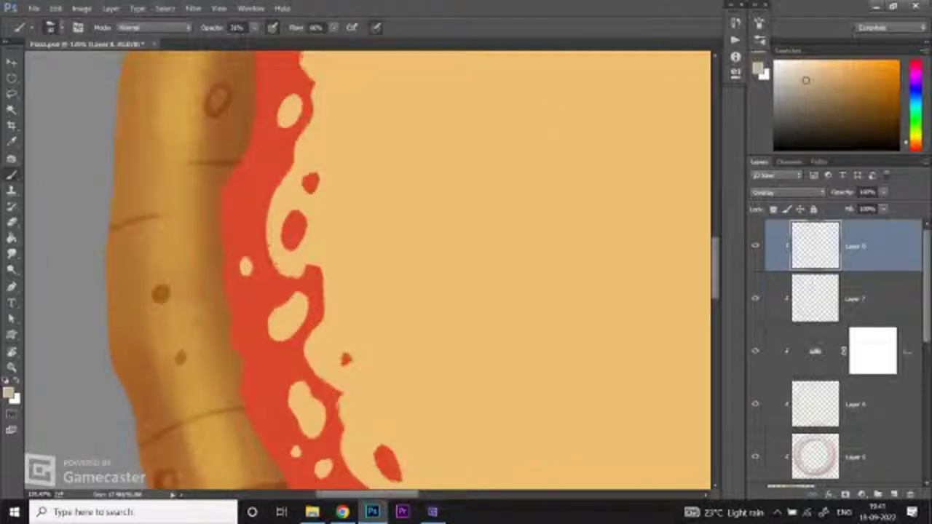
{"action": "key", "text": "z"}
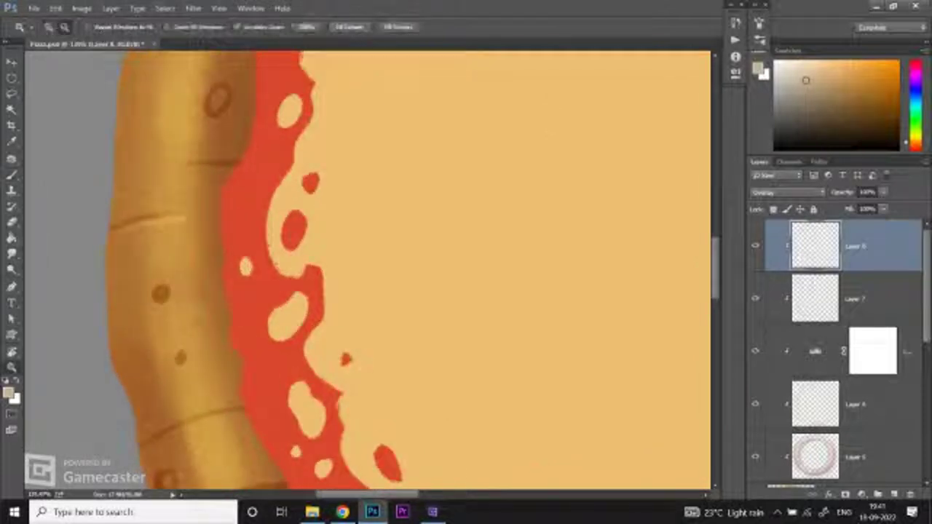
{"action": "scroll", "coordinate": [157, 269], "scroll_direction": "down", "scroll_amount": 2}
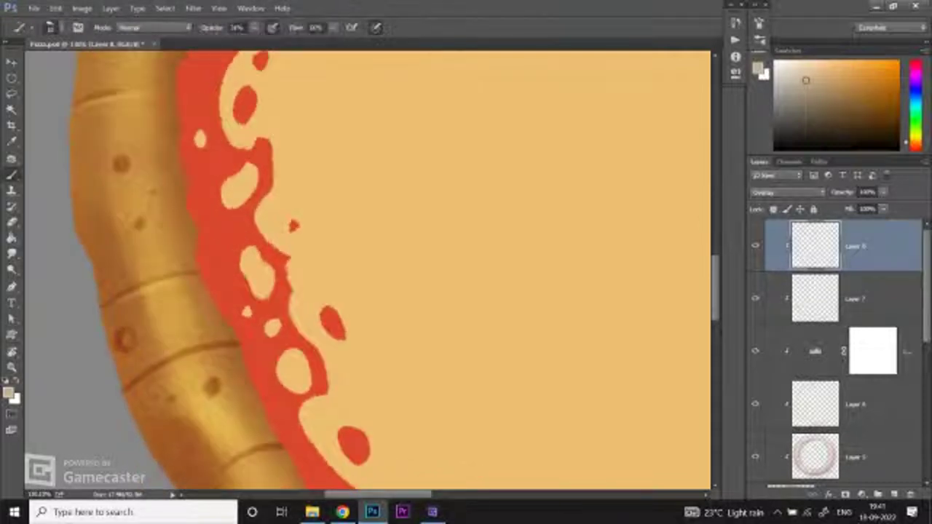
{"action": "scroll", "coordinate": [367, 269], "scroll_direction": "down", "scroll_amount": 1}
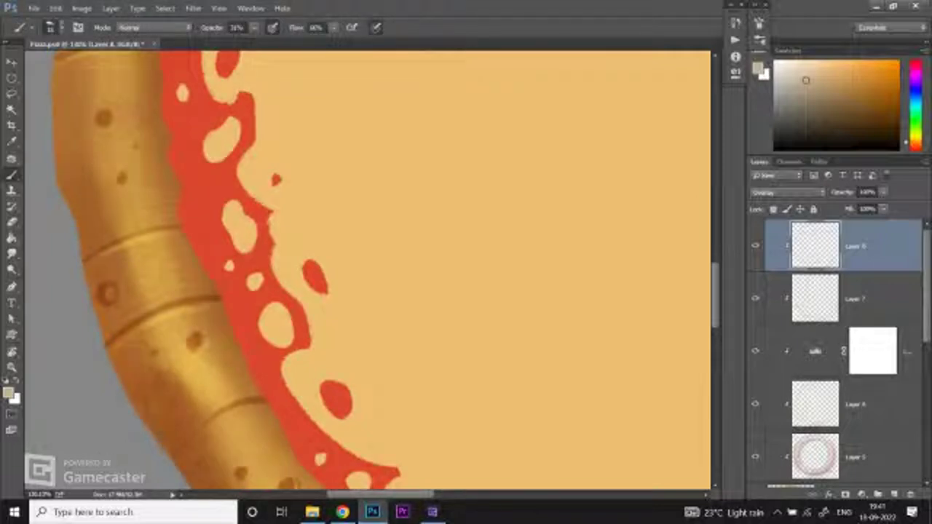
{"action": "left_click", "coordinate": [794, 70]}
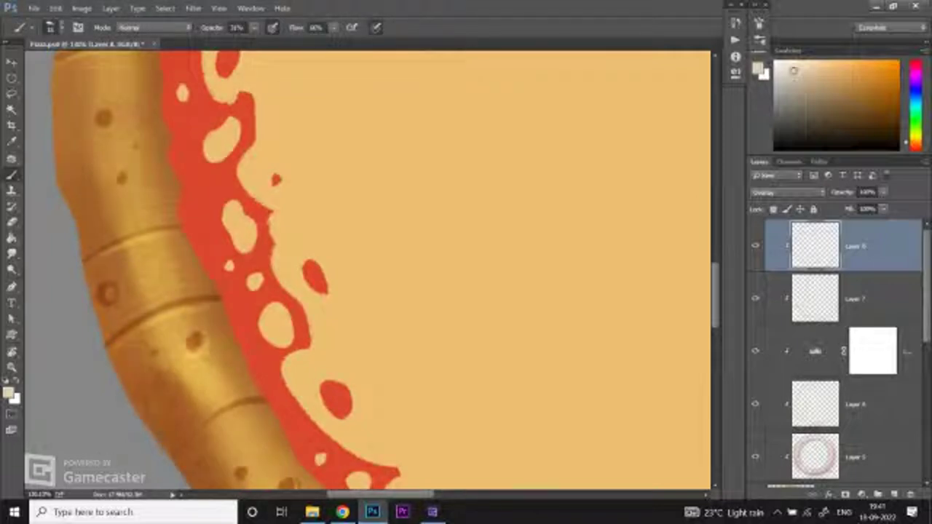
Step: Extend the lower-left crust's dark seam line toward the outer edge, then view the whole pizza
{"action": "scroll", "coordinate": [371, 269], "scroll_direction": "down", "scroll_amount": 3}
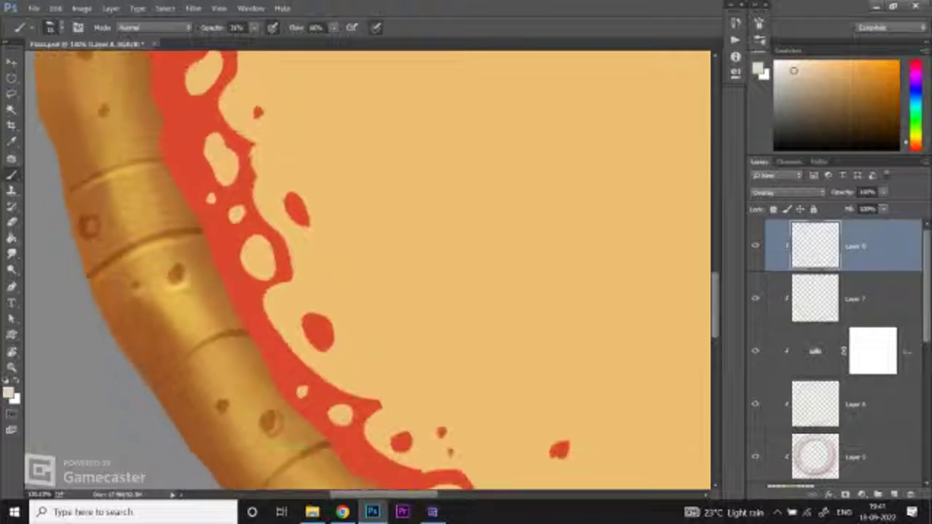
{"action": "scroll", "coordinate": [369, 270], "scroll_direction": "down", "scroll_amount": 3}
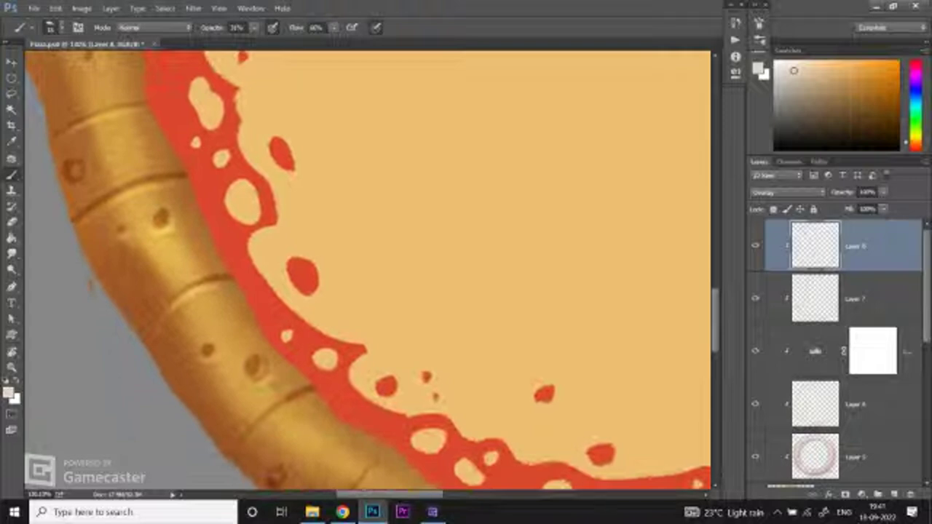
{"action": "scroll", "coordinate": [369, 270], "scroll_direction": "down", "scroll_amount": 3}
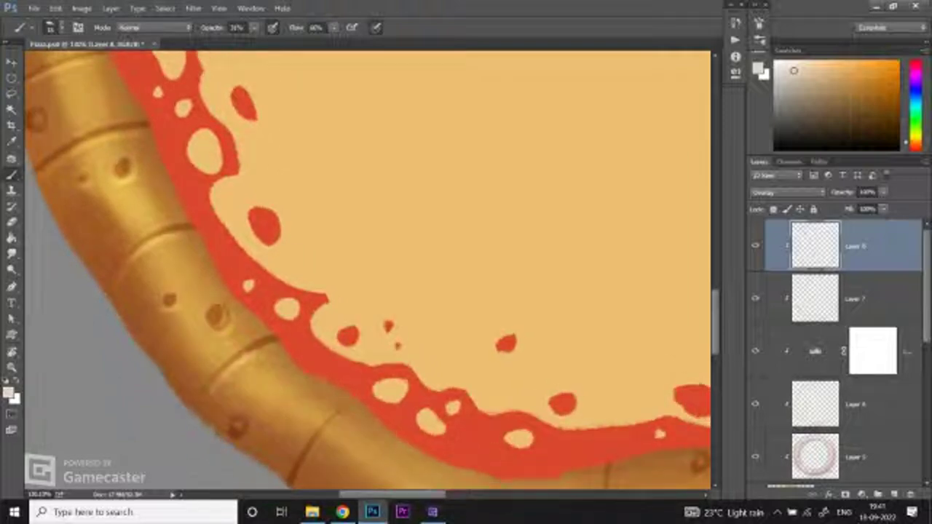
{"action": "scroll", "coordinate": [369, 270], "scroll_direction": "down", "scroll_amount": 3}
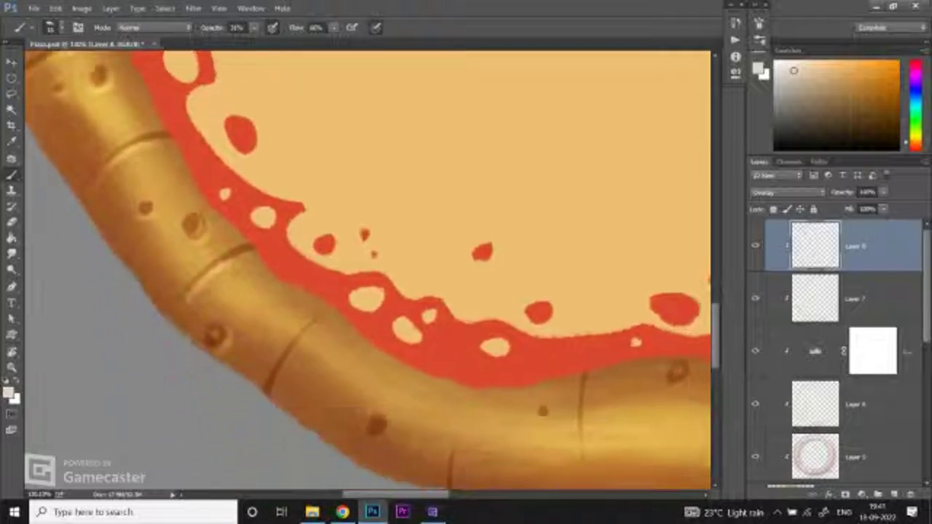
{"action": "scroll", "coordinate": [230, 347], "scroll_direction": "down", "scroll_amount": 3}
{"action": "left_click_drag", "start_coordinate": [235, 350], "coordinate": [228, 367]}
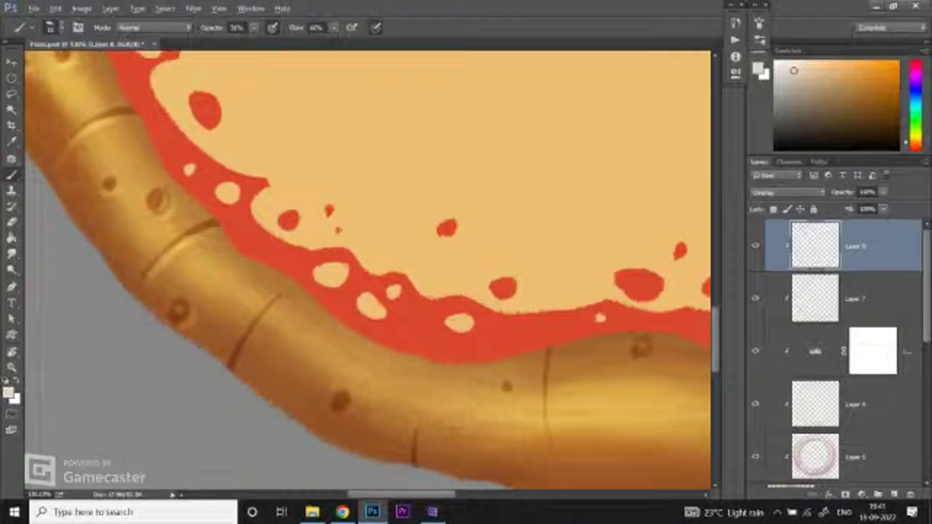
{"action": "key", "text": "z"}
{"action": "scroll", "coordinate": [369, 269], "scroll_direction": "down", "scroll_amount": 5}
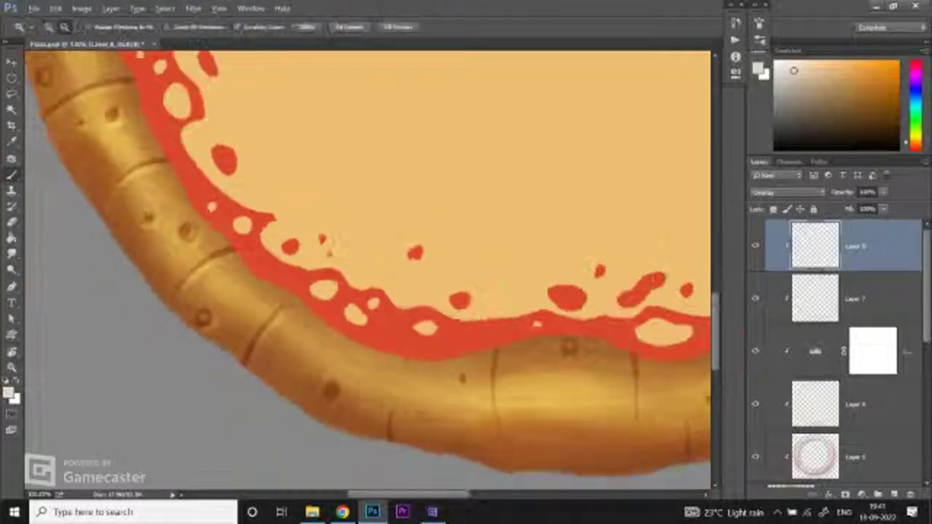
{"action": "scroll", "coordinate": [364, 385], "scroll_direction": "down", "scroll_amount": 2}
Step: Dab and stroke light highlights along the grooves on the crust's right side
{"action": "scroll", "coordinate": [364, 385], "scroll_direction": "up", "scroll_amount": 6}
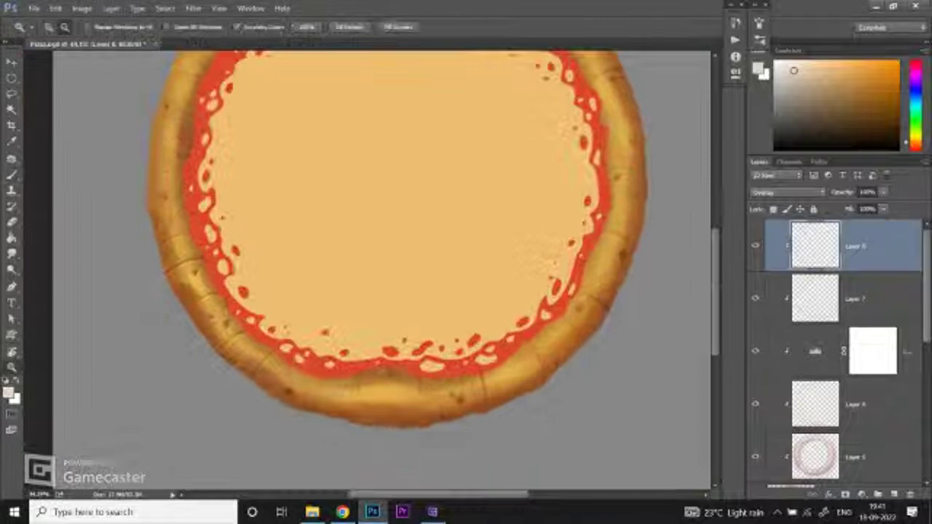
{"action": "key", "text": "b"}
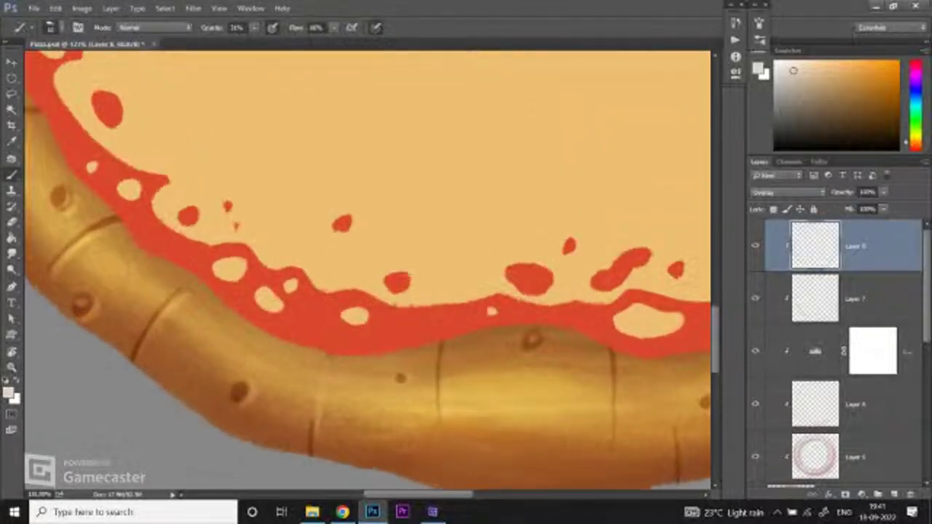
{"action": "scroll", "coordinate": [368, 270], "scroll_direction": "right", "scroll_amount": 2}
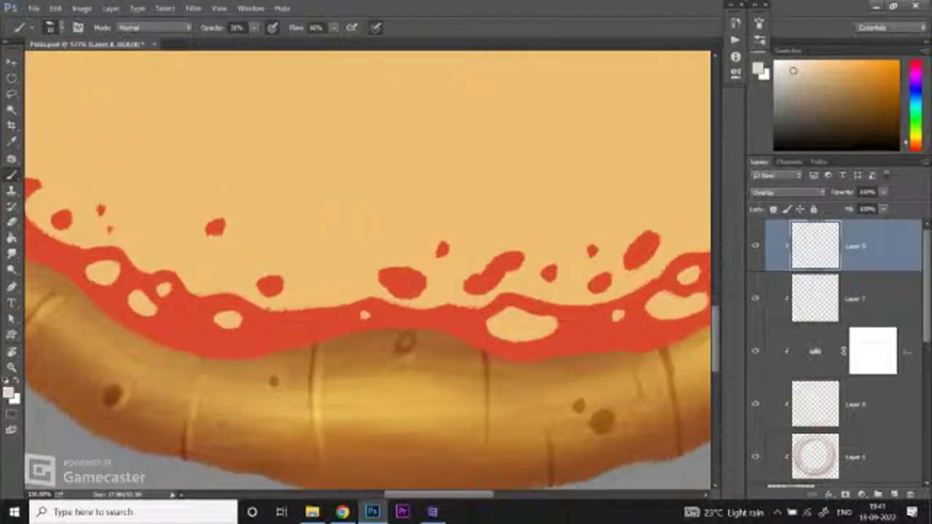
{"action": "left_click_drag", "start_coordinate": [437, 291], "coordinate": [278, 237]}
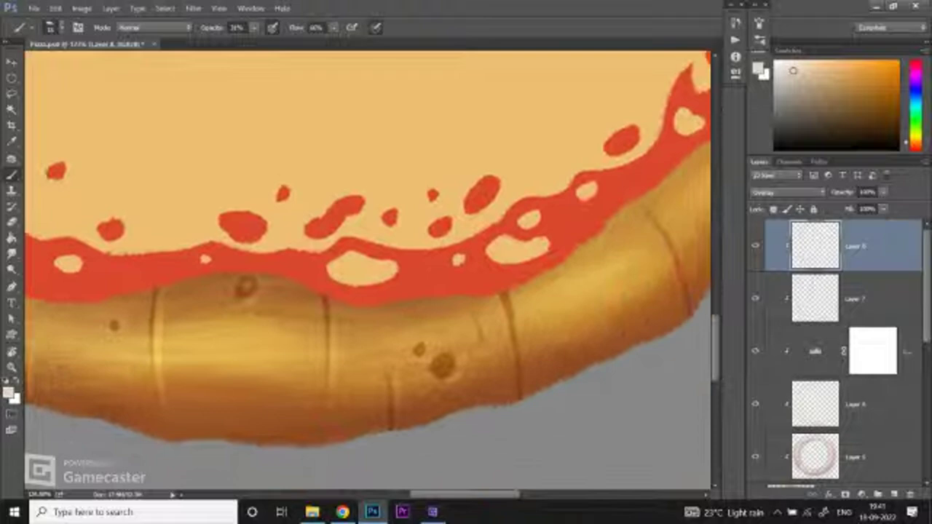
{"action": "left_click_drag", "start_coordinate": [524, 342], "coordinate": [356, 390]}
{"action": "left_click_drag", "start_coordinate": [437, 292], "coordinate": [344, 313]}
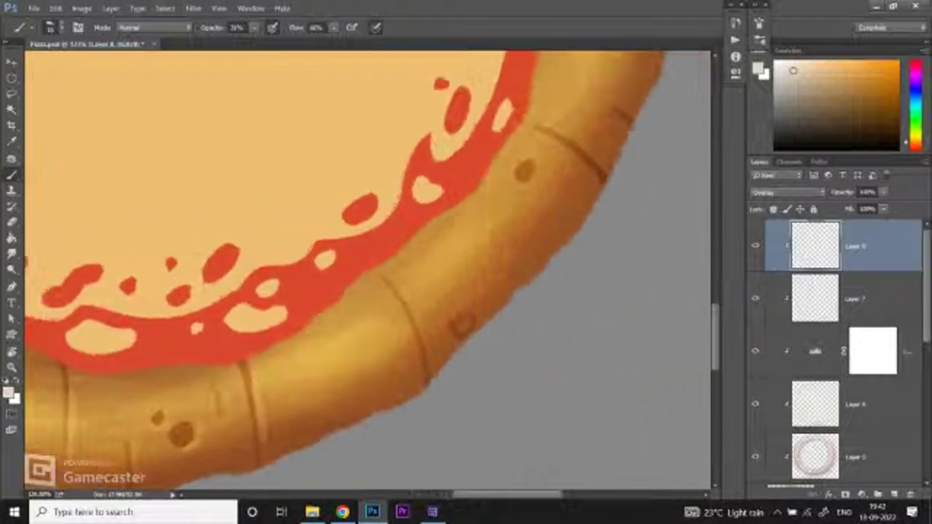
{"action": "left_click", "coordinate": [460, 327]}
{"action": "left_click_drag", "start_coordinate": [460, 326], "coordinate": [332, 511]}
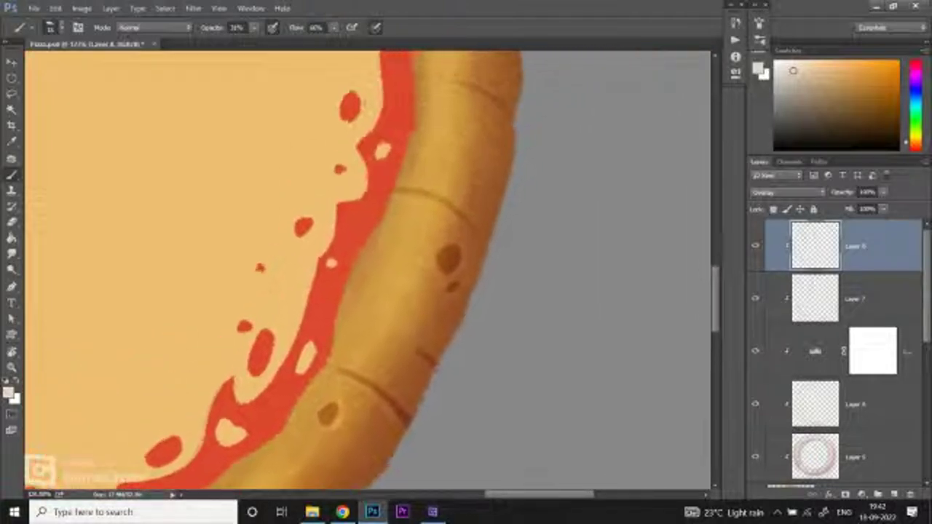
{"action": "left_click_drag", "start_coordinate": [408, 291], "coordinate": [369, 407]}
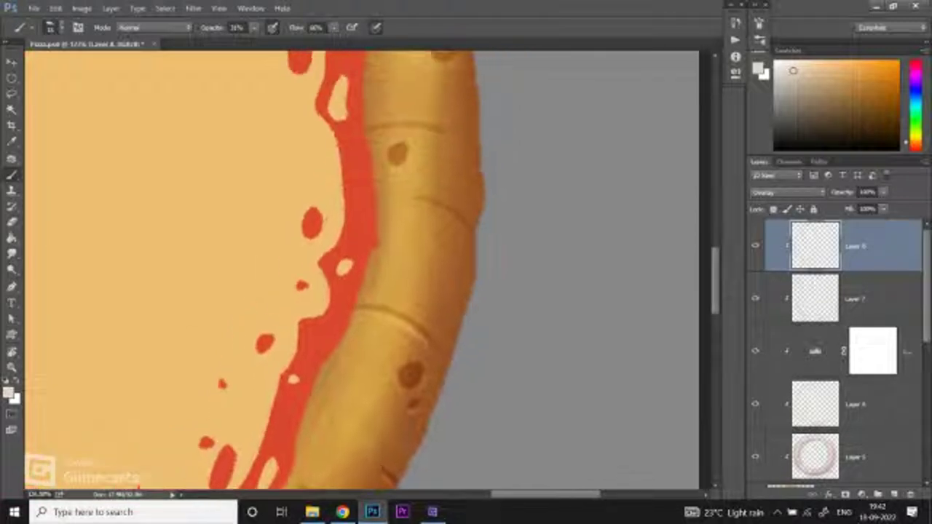
{"action": "mouse_move", "coordinate": [400, 203]}
{"action": "left_mouse_down"}
{"action": "mouse_move", "coordinate": [447, 213]}
{"action": "mouse_move", "coordinate": [417, 375]}
{"action": "left_mouse_up"}
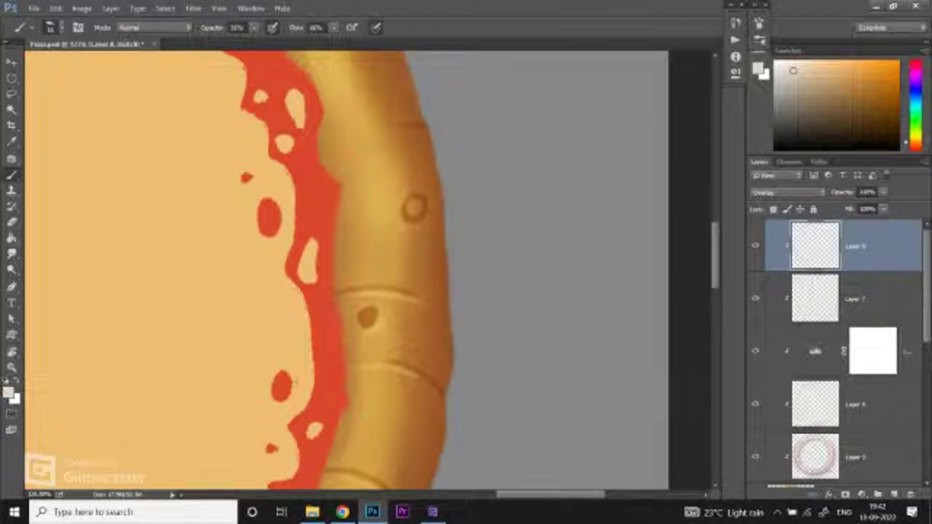
Step: Pan around to the upper-left crust and zoom out to check the whole pizza
{"action": "scroll", "coordinate": [346, 269], "scroll_direction": "up", "scroll_amount": 5}
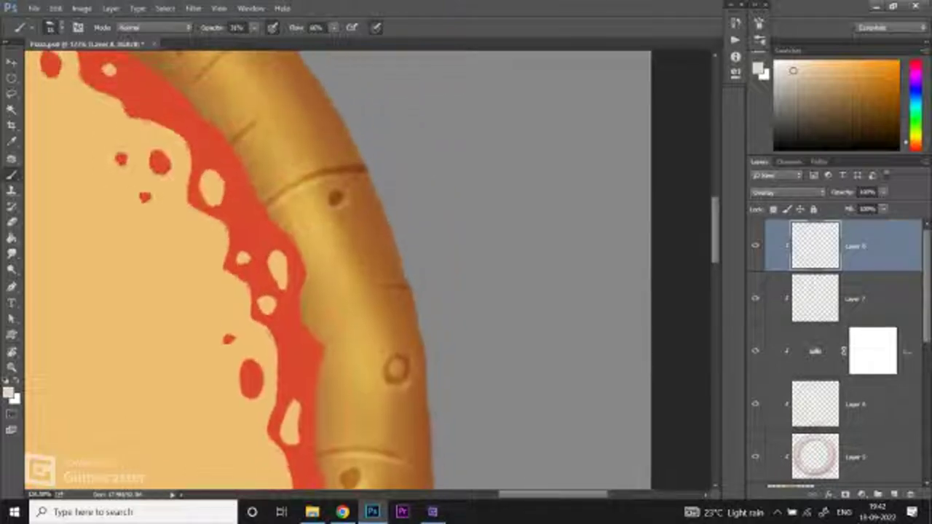
{"action": "scroll", "coordinate": [228, 269], "scroll_direction": "up", "scroll_amount": 4}
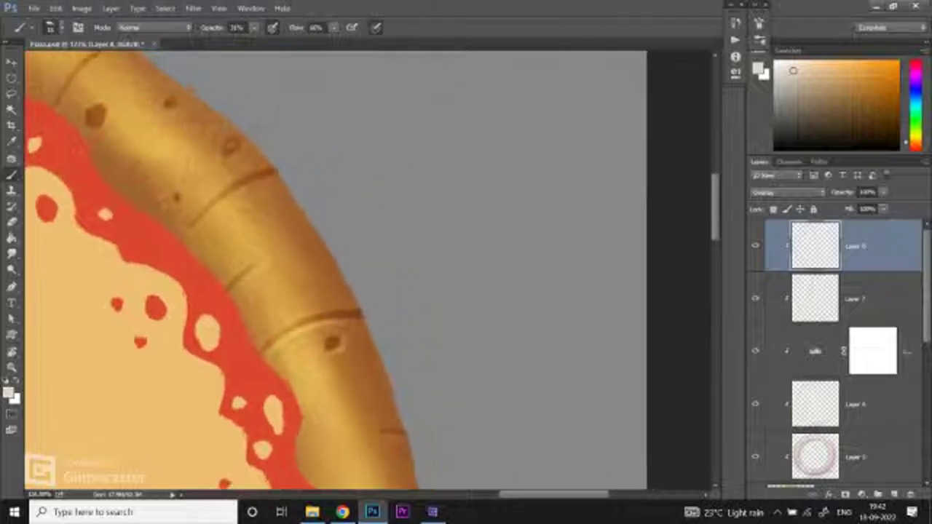
{"action": "scroll", "coordinate": [334, 269], "scroll_direction": "up", "scroll_amount": 2}
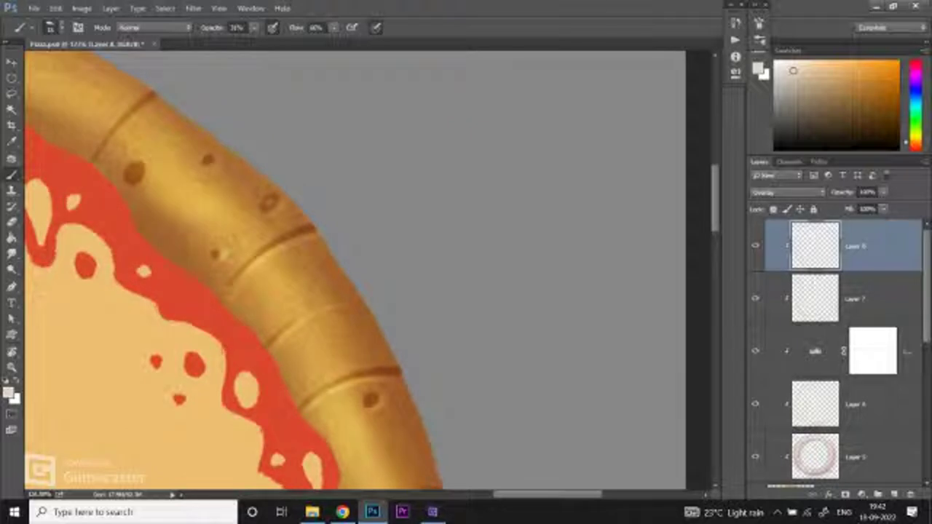
{"action": "key", "text": "z"}
{"action": "scroll", "coordinate": [291, 269], "scroll_direction": "down", "scroll_amount": 3}
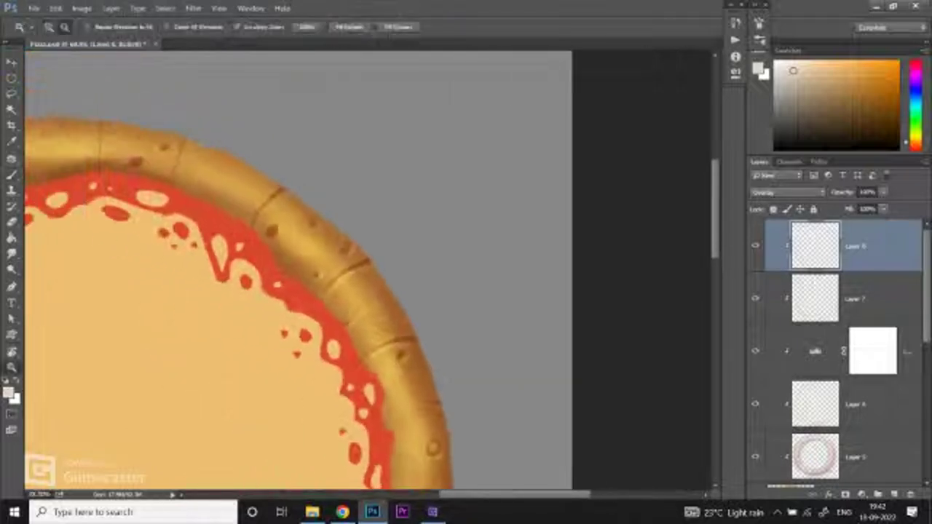
{"action": "scroll", "coordinate": [364, 269], "scroll_direction": "up", "scroll_amount": 2}
{"action": "key", "text": "b"}
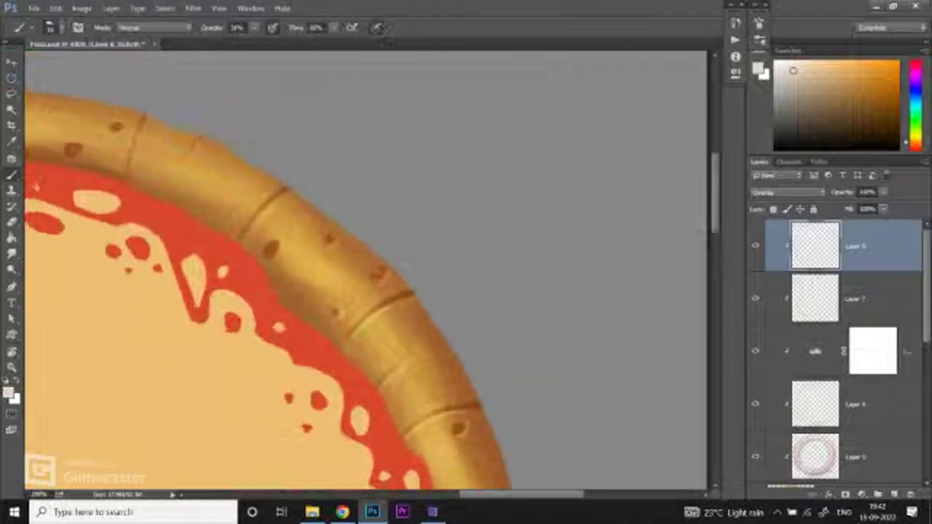
{"action": "scroll", "coordinate": [352, 288], "scroll_direction": "left", "scroll_amount": 3}
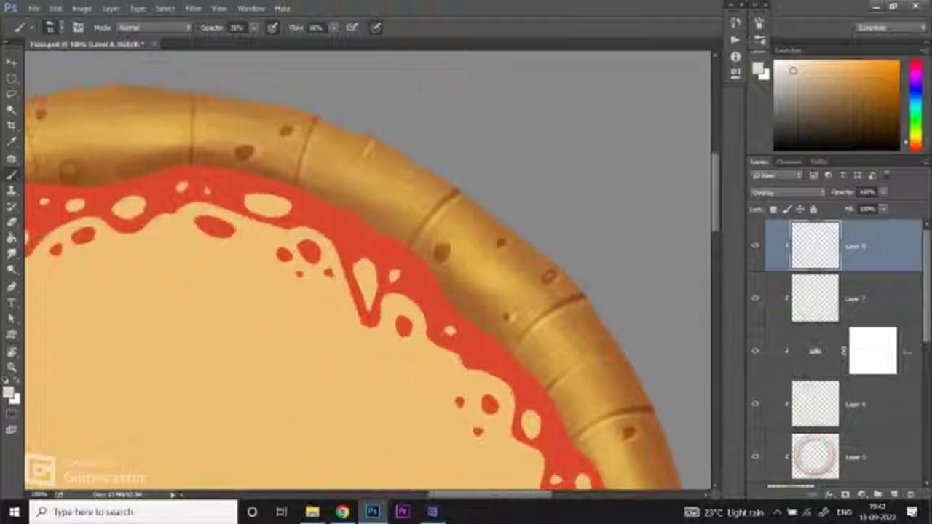
{"action": "scroll", "coordinate": [367, 288], "scroll_direction": "left", "scroll_amount": 3}
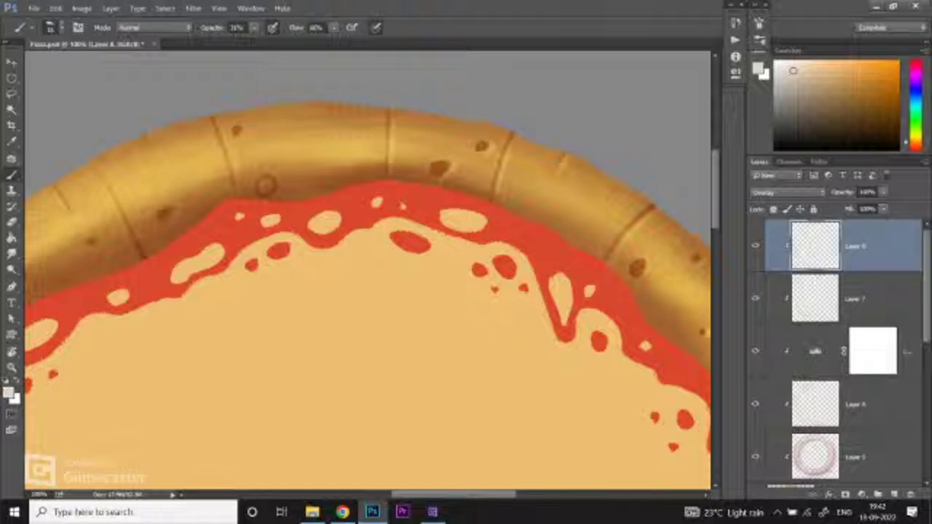
{"action": "scroll", "coordinate": [367, 287], "scroll_direction": "left", "scroll_amount": 3}
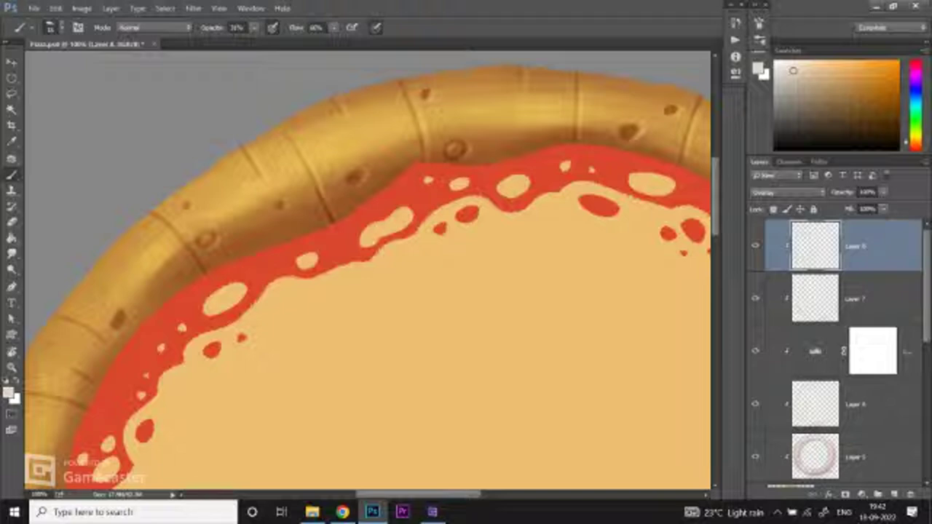
{"action": "scroll", "coordinate": [367, 288], "scroll_direction": "down", "scroll_amount": 3}
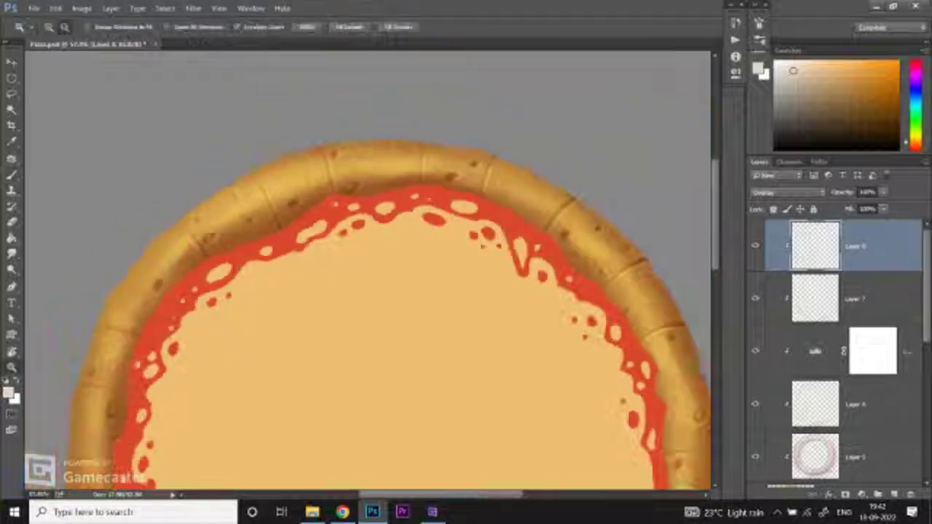
{"action": "scroll", "coordinate": [368, 288], "scroll_direction": "up", "scroll_amount": 3}
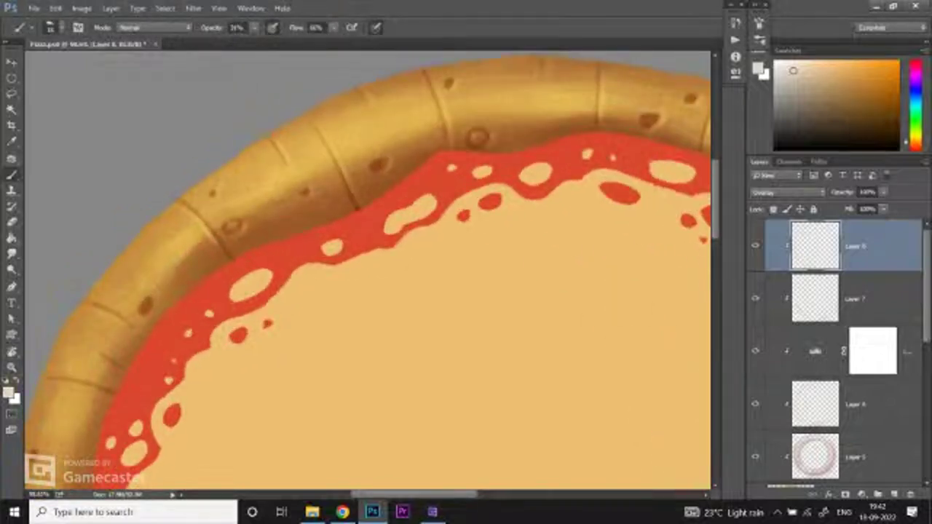
{"action": "left_click_drag", "start_coordinate": [367, 287], "coordinate": [449, 105]}
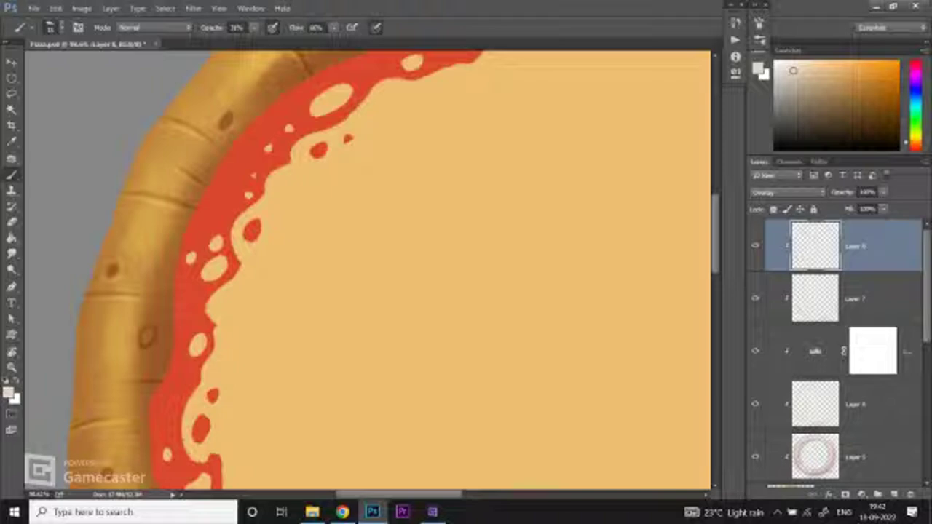
{"action": "key", "text": "z"}
{"action": "key", "text": "ctrl+minus"}
{"action": "key", "text": "ctrl+minus"}
{"action": "key", "text": "ctrl+minus"}
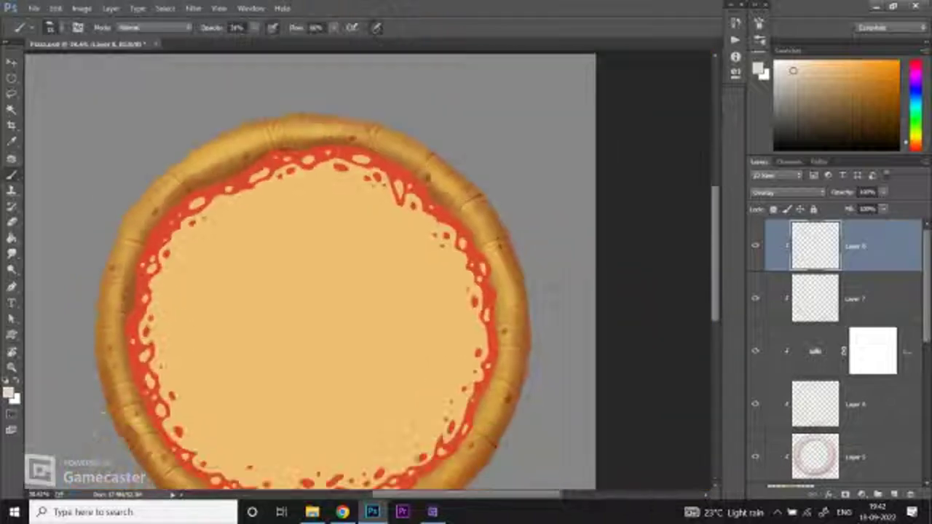
Step: Fade the shading layer below the top layer to 40% opacity
{"action": "key", "text": "ctrl+minus"}
{"action": "key", "text": "b"}
{"action": "key", "text": "ctrl+plus"}
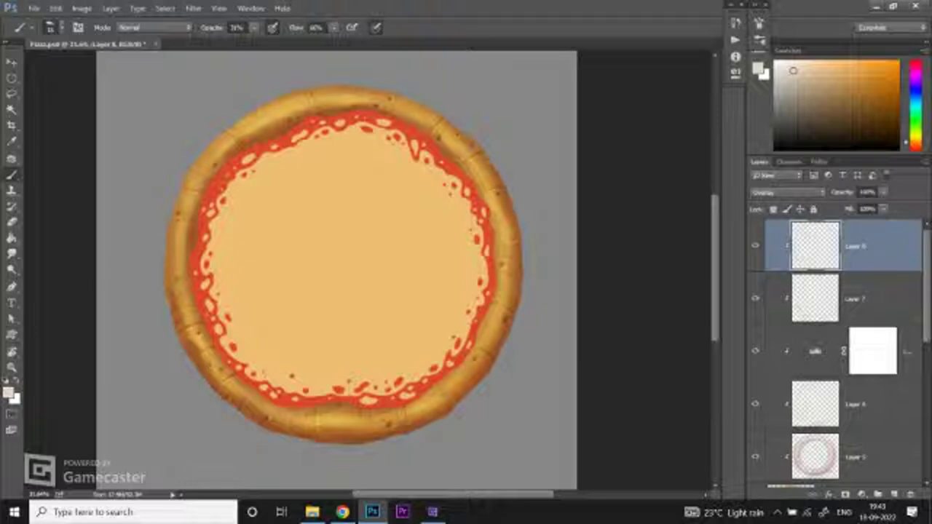
{"action": "left_click", "coordinate": [856, 299]}
{"action": "left_click_drag", "start_coordinate": [883, 191], "coordinate": [852, 206]}
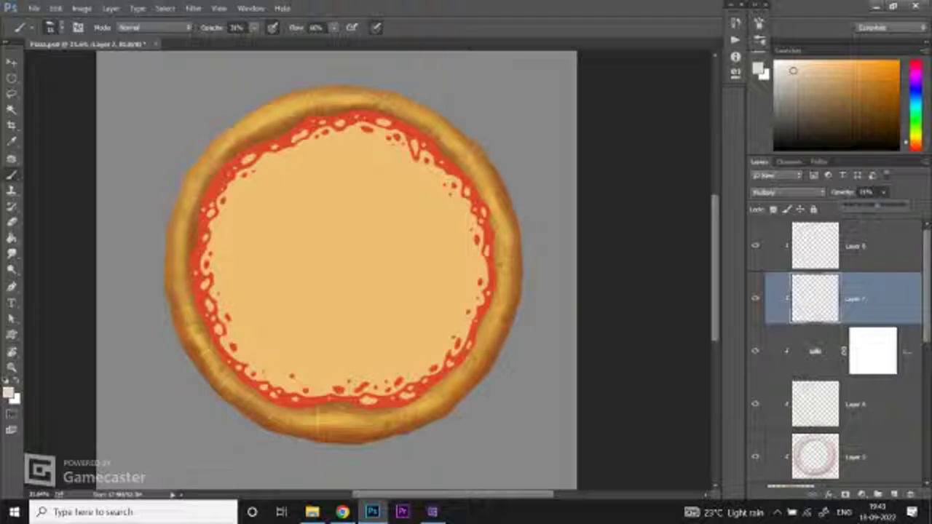
Step: Lower the top layer's saturation slightly, to about -10, with Hue/Saturation
{"action": "left_click", "coordinate": [873, 246]}
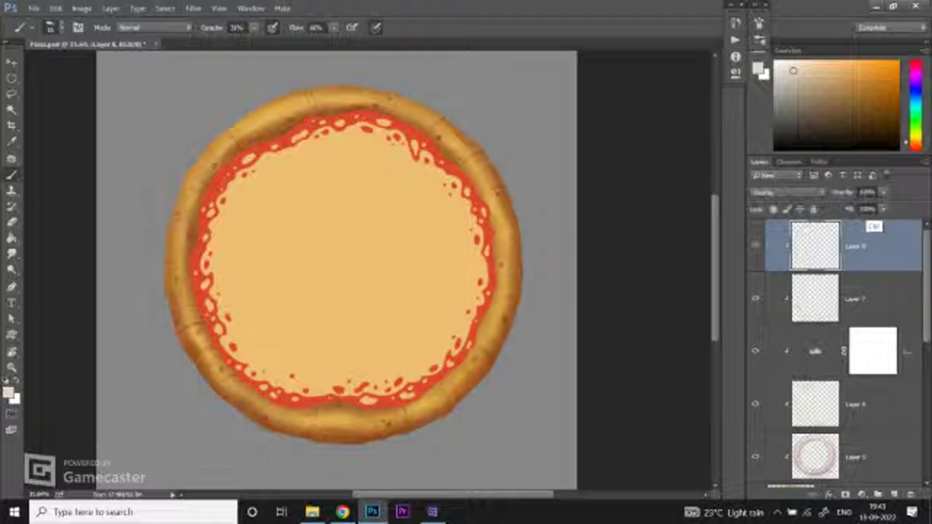
{"action": "key", "text": "ctrl+u"}
{"action": "left_click_drag", "start_coordinate": [718, 272], "coordinate": [661, 272]}
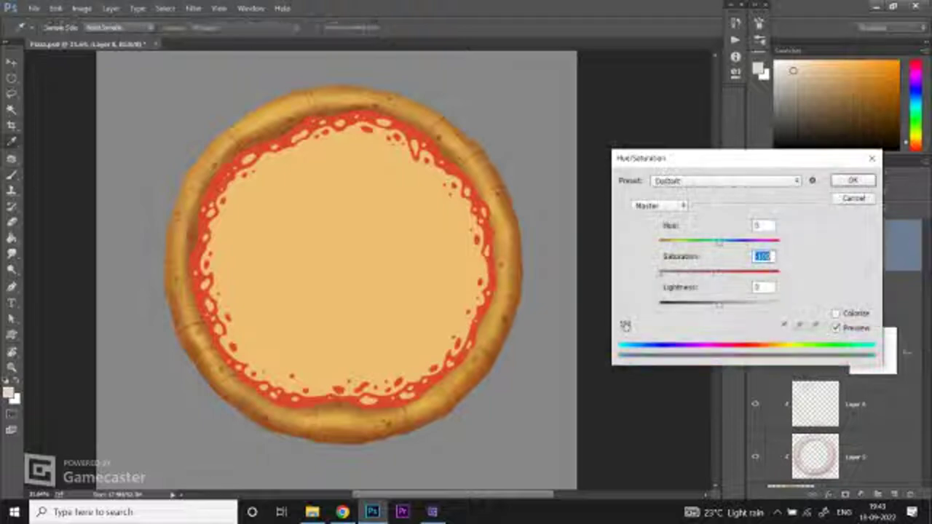
{"action": "type", "text": "0"}
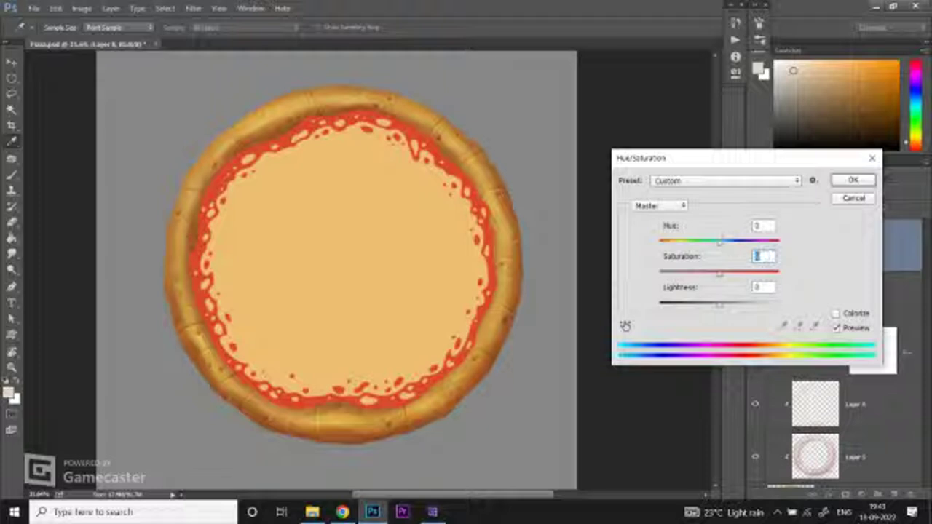
{"action": "mouse_move", "coordinate": [729, 162]}
{"action": "left_mouse_down"}
{"action": "mouse_move", "coordinate": [750, 163]}
{"action": "mouse_move", "coordinate": [726, 164]}
{"action": "left_mouse_up"}
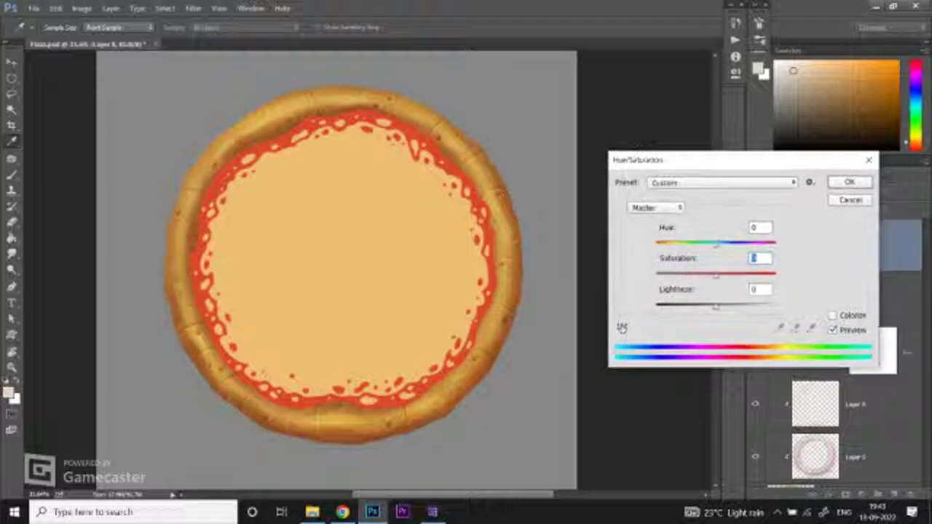
{"action": "key", "text": "shift+Down"}
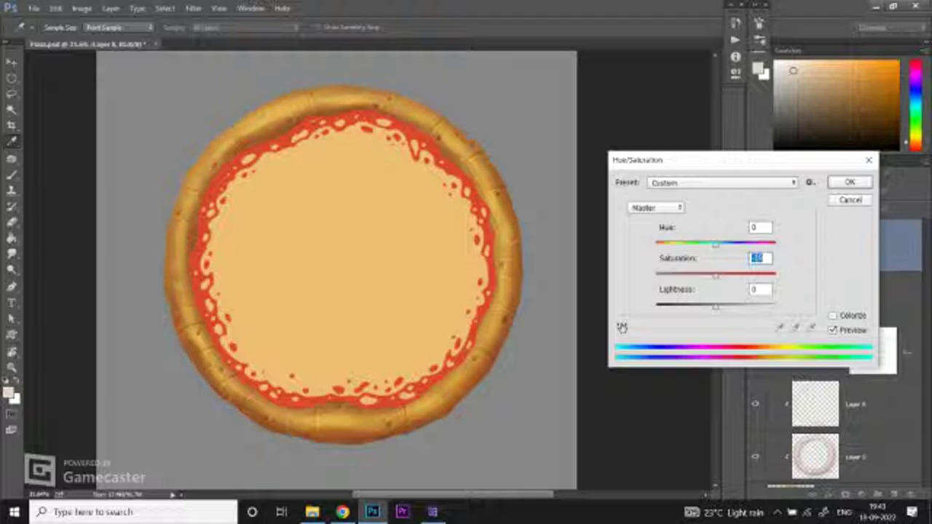
{"action": "key", "text": "Return"}
Step: Zoom in on the pizza, then switch to the YouTube Studio stream dashboard
{"action": "key", "text": "z"}
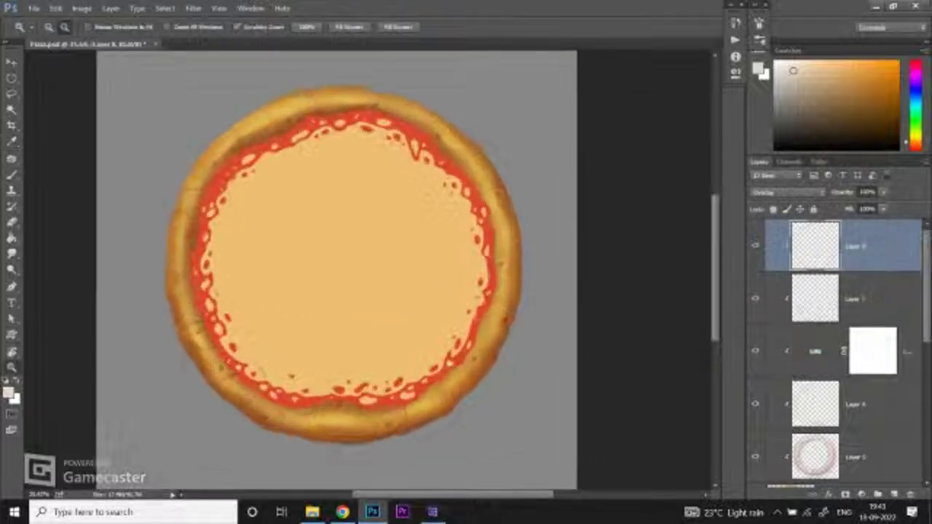
{"action": "key", "text": "ctrl+plus"}
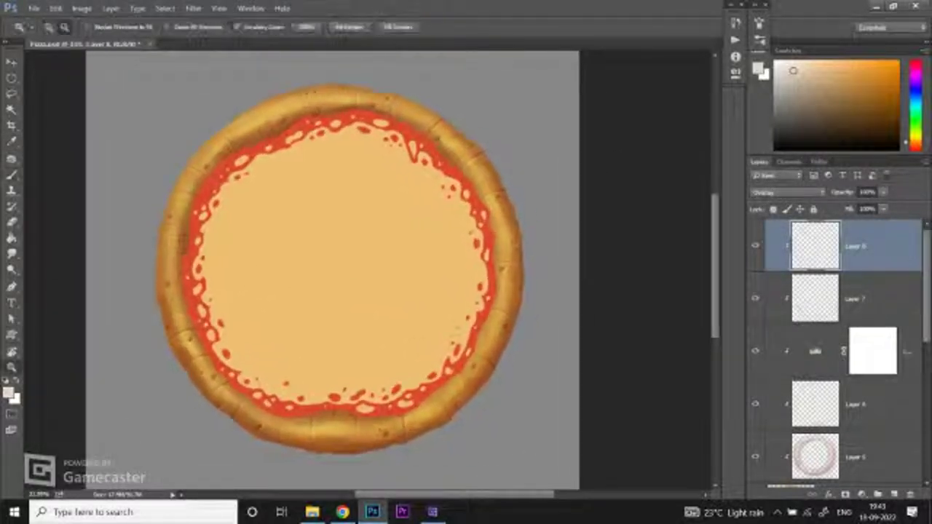
{"action": "key", "text": "ctrl+plus"}
{"action": "key", "text": "b"}
{"action": "key", "text": "alt+Tab"}
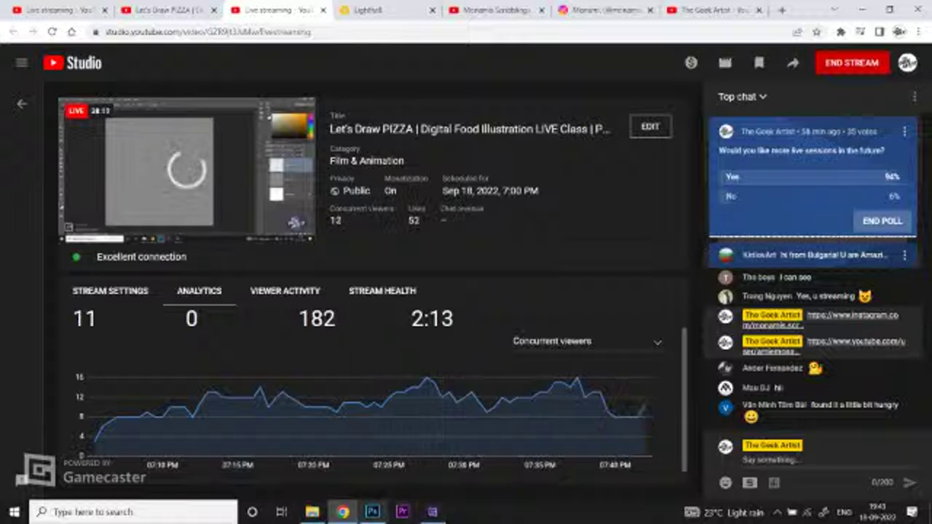
Step: Switch from YouTube Studio back to the Photoshop pizza with the Brush tool active
{"action": "left_click", "coordinate": [372, 511]}
{"action": "key", "text": "b"}
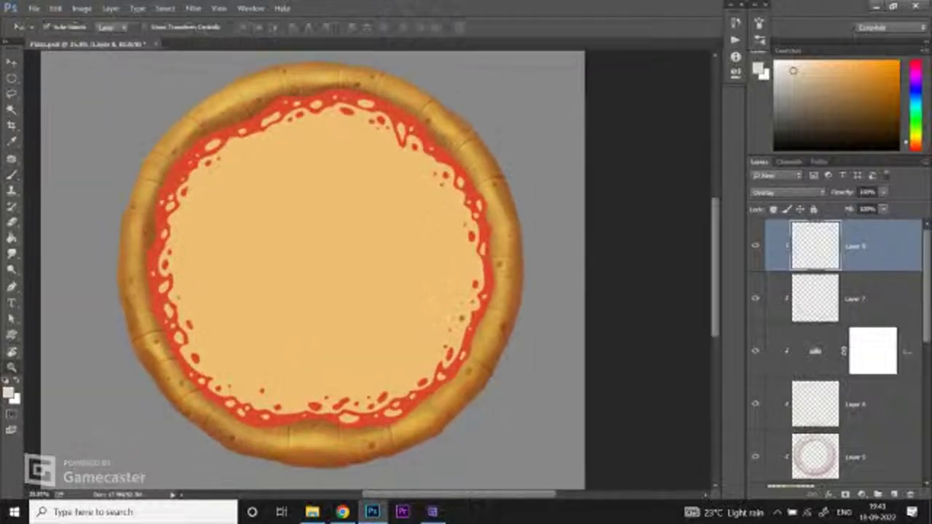
Step: Select the red sauce layer and toggle its visibility to check it
{"action": "key", "text": "v"}
{"action": "key", "text": "ctrl+0"}
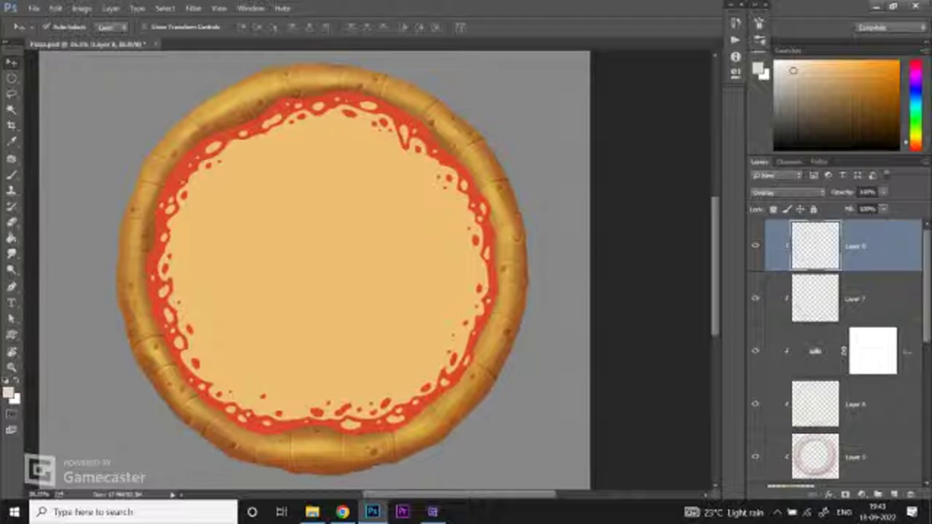
{"action": "key", "text": "alt+comma"}
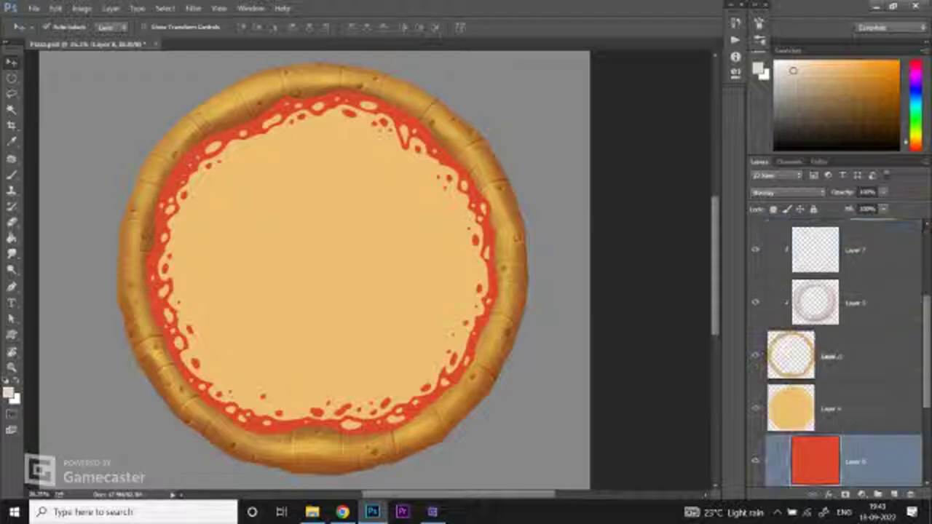
{"action": "scroll", "coordinate": [837, 350], "scroll_direction": "down", "scroll_amount": 2}
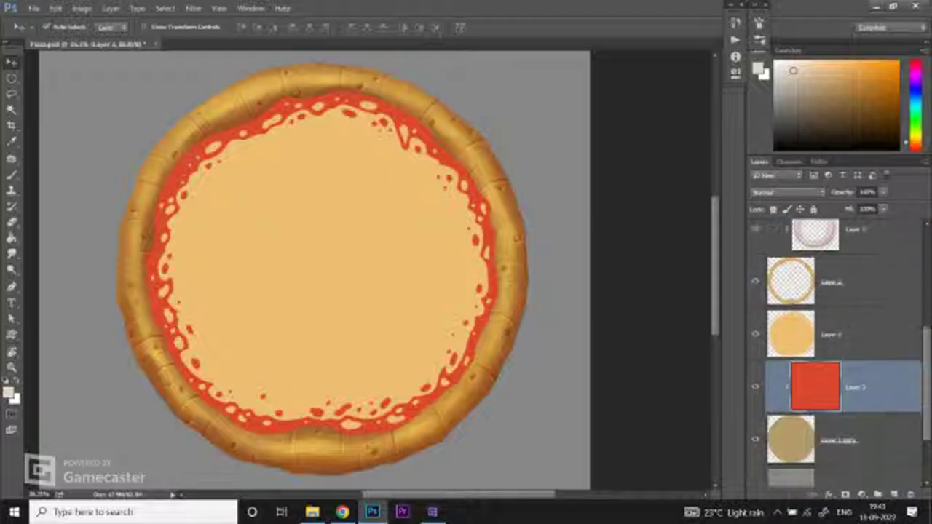
{"action": "left_click", "coordinate": [754, 387]}
{"action": "left_click", "coordinate": [755, 387]}
Step: Toggle the crust ring Layer 2 to check it, load its pixels as a selection, then select Layer 1 copy
{"action": "left_click", "coordinate": [866, 440]}
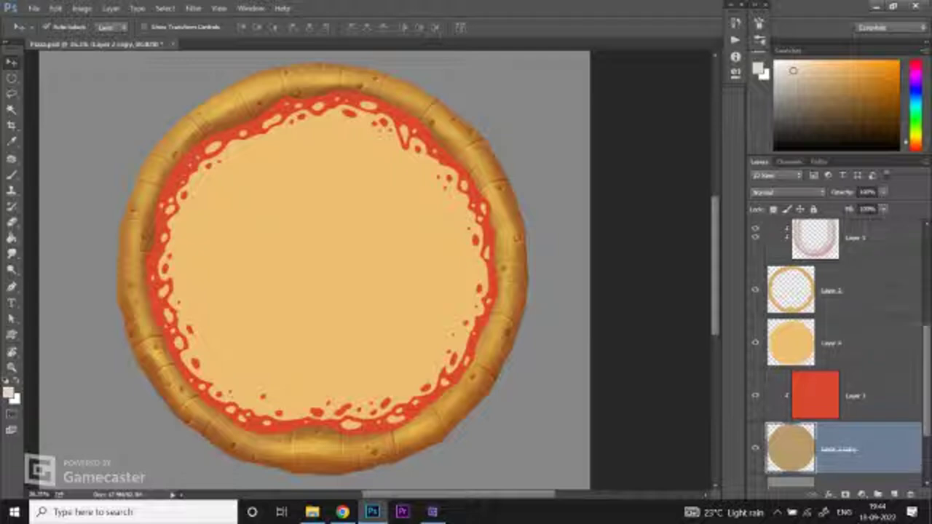
{"action": "left_click", "coordinate": [866, 282]}
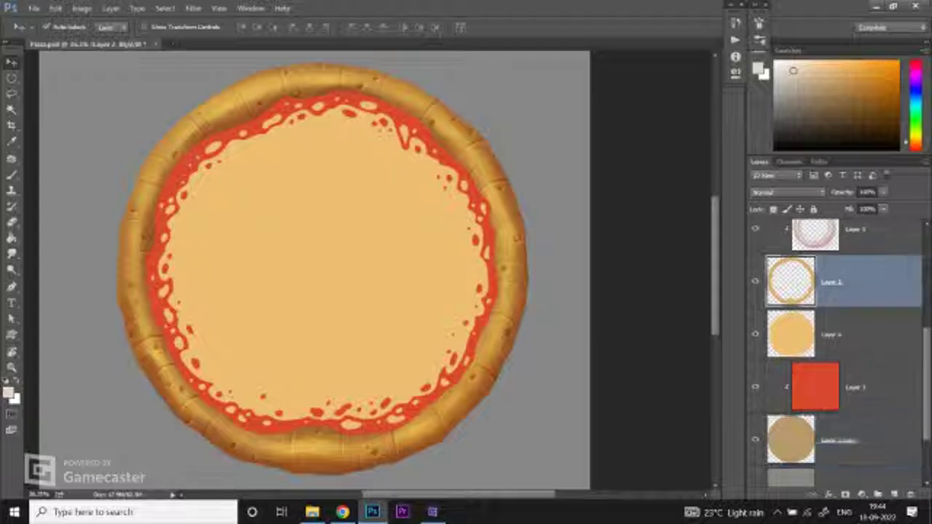
{"action": "left_click", "coordinate": [755, 281]}
{"action": "left_click", "coordinate": [755, 281]}
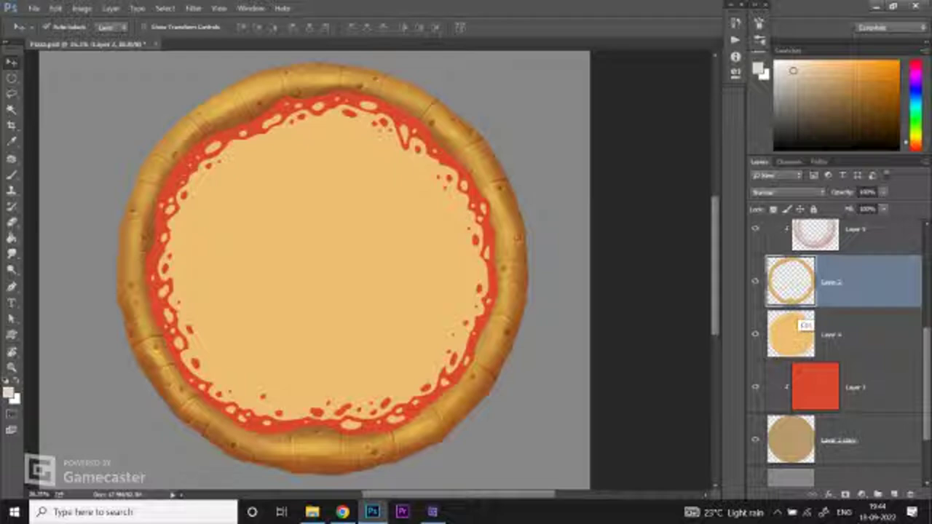
{"action": "left_click", "coordinate": [800, 324], "text": "ctrl"}
{"action": "left_click", "coordinate": [866, 440]}
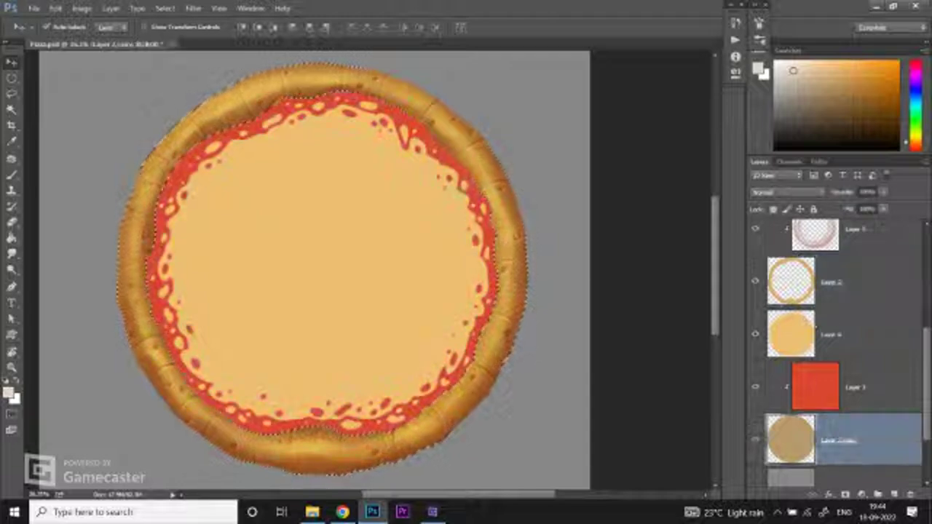
Step: On a new layer above the red sauce, paint a brown ring inside the crust selection and deselect
{"action": "key", "text": "ctrl+shift+alt+n"}
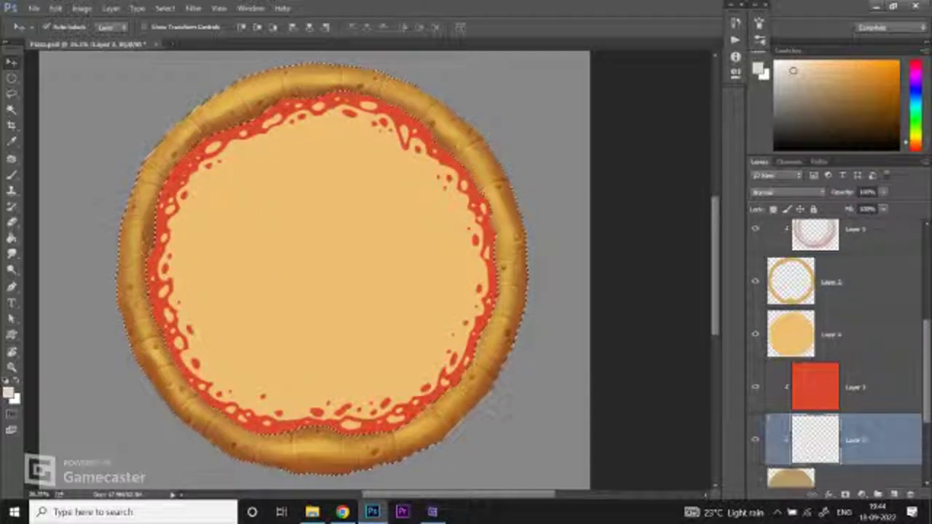
{"action": "key", "text": "ctrl+bracketright"}
{"action": "key", "text": "b"}
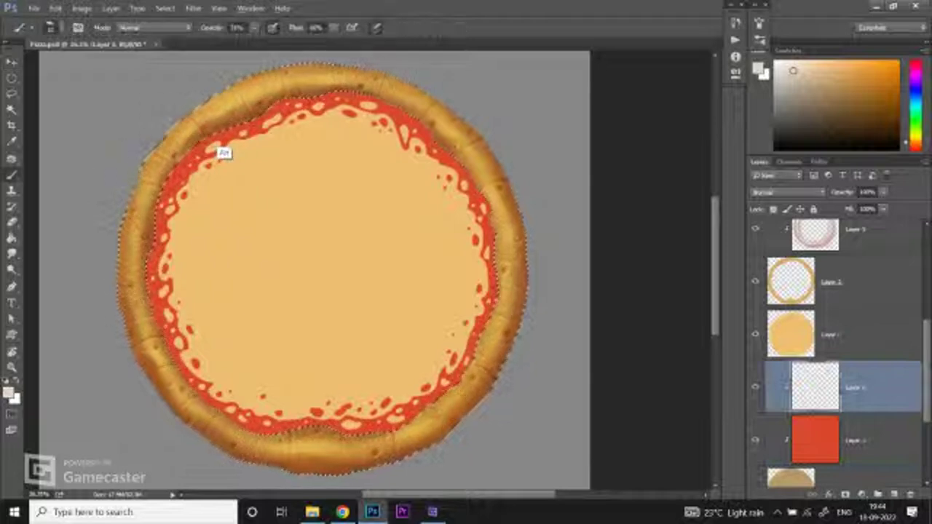
{"action": "left_click", "coordinate": [217, 152], "text": "alt"}
{"action": "mouse_move", "coordinate": [218, 95]}
{"action": "left_mouse_down"}
{"action": "mouse_move", "coordinate": [135, 276]}
{"action": "mouse_move", "coordinate": [321, 459]}
{"action": "mouse_move", "coordinate": [509, 270]}
{"action": "left_mouse_up"}
{"action": "key", "text": "ctrl+d"}
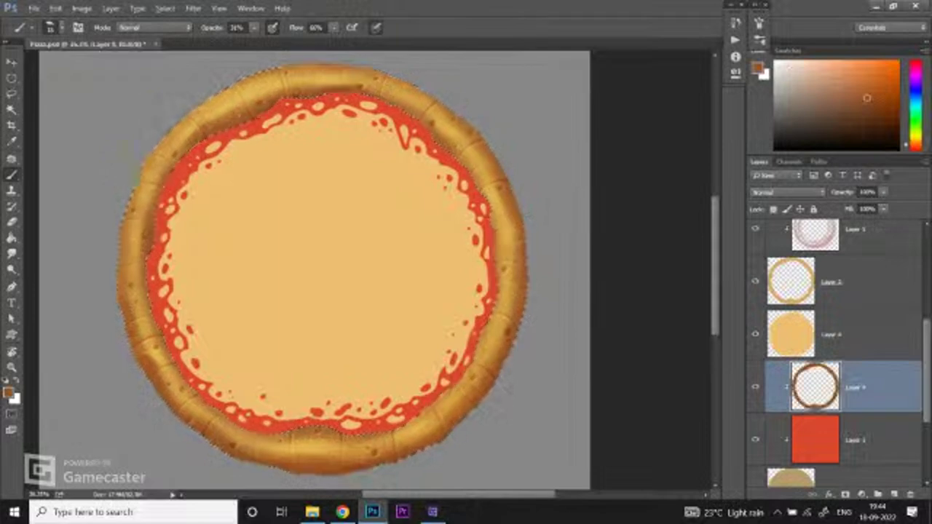
Step: Nudge the brown ring slightly left and set its layer to Multiply
{"action": "key", "text": "ctrl+t"}
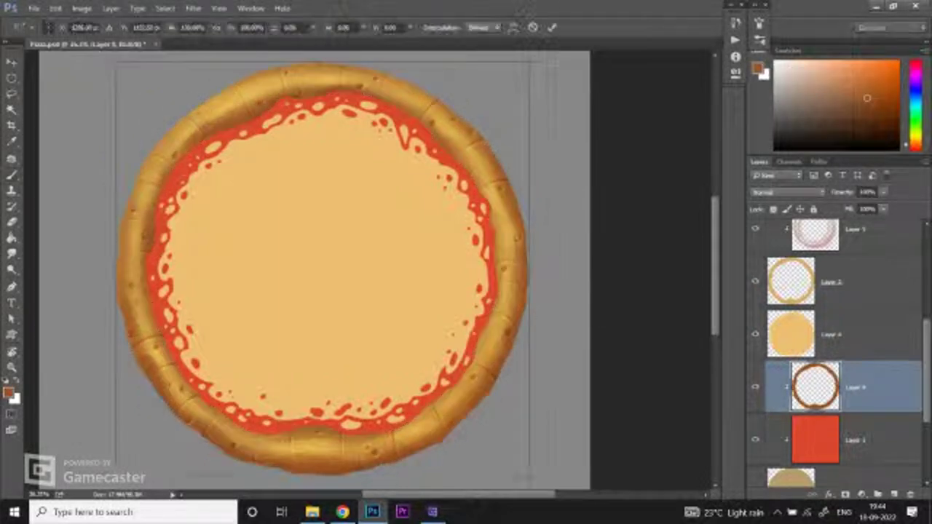
{"action": "mouse_move", "coordinate": [463, 242]}
{"action": "left_mouse_down"}
{"action": "mouse_move", "coordinate": [481, 249]}
{"action": "mouse_move", "coordinate": [456, 243]}
{"action": "left_mouse_up"}
{"action": "key", "text": "Return"}
{"action": "key", "text": "b"}
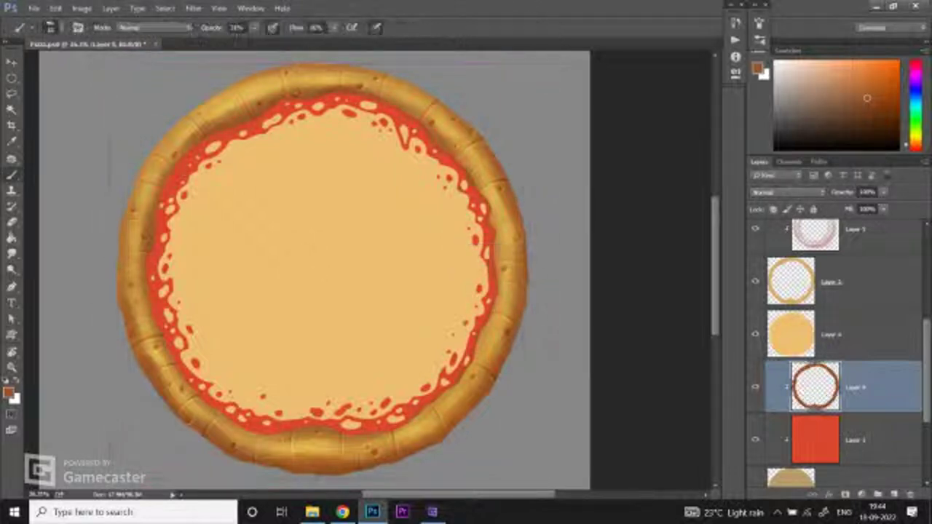
{"action": "key", "text": "z"}
{"action": "left_click_drag", "start_coordinate": [456, 243], "coordinate": [466, 243]}
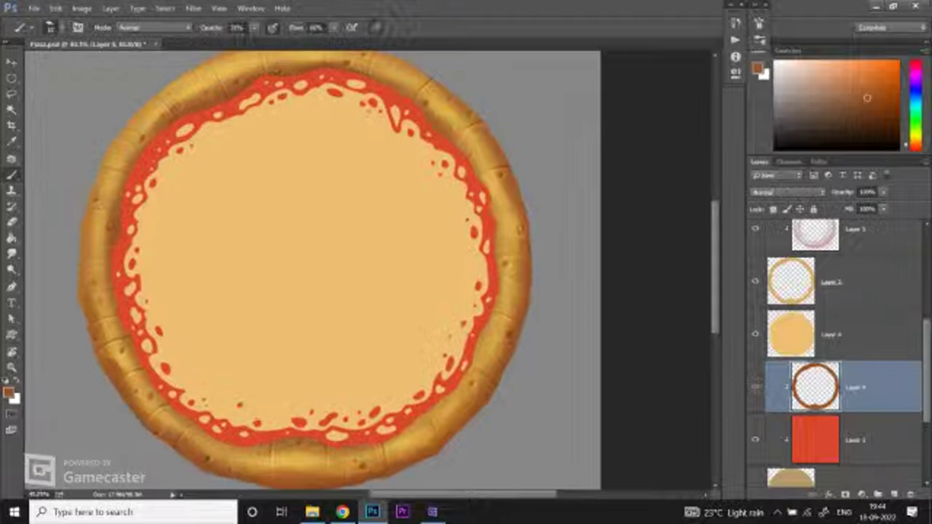
{"action": "left_click", "coordinate": [786, 191]}
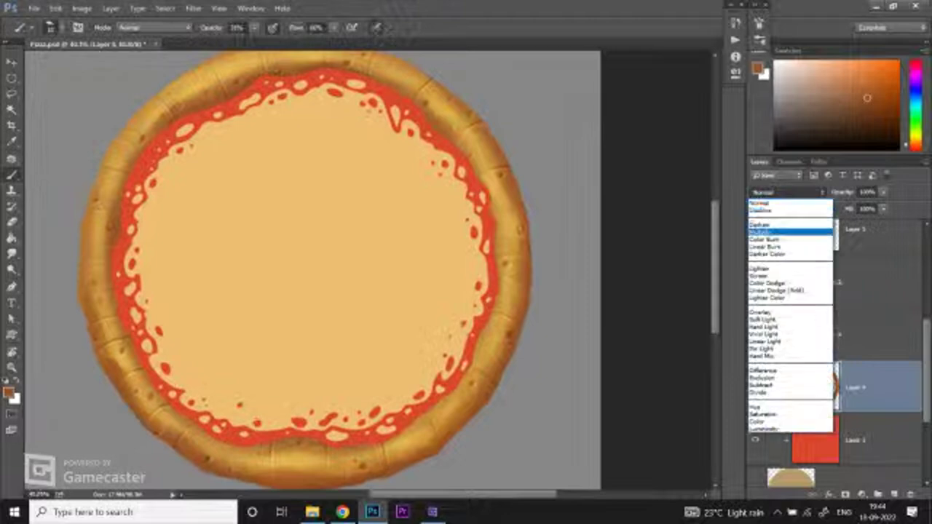
{"action": "key", "text": "Return"}
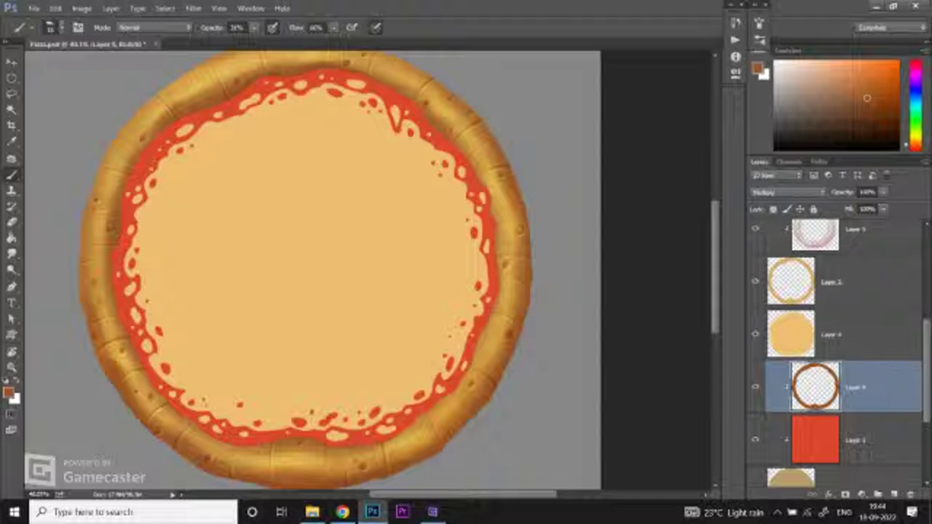
Step: Soften the brown ring with a Gaussian Blur and move its layer one step down
{"action": "left_click", "coordinate": [193, 8]}
{"action": "mouse_move", "coordinate": [219, 130]}
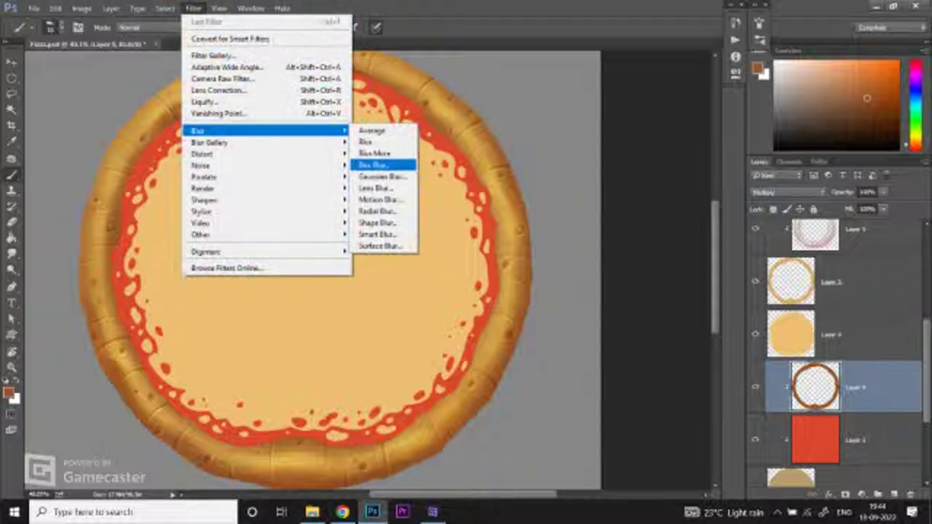
{"action": "left_click", "coordinate": [380, 176]}
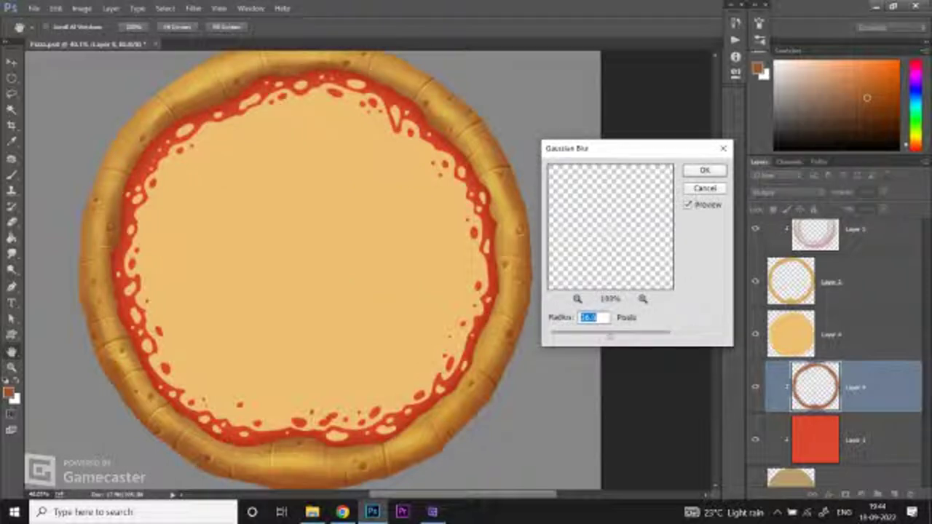
{"action": "mouse_move", "coordinate": [608, 336]}
{"action": "left_mouse_down"}
{"action": "mouse_move", "coordinate": [552, 336]}
{"action": "mouse_move", "coordinate": [604, 335]}
{"action": "left_mouse_up"}
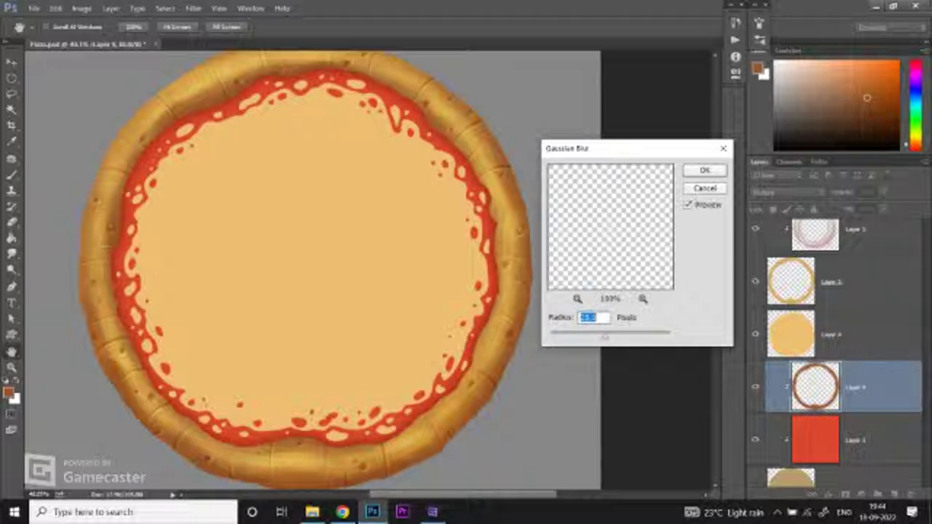
{"action": "key", "text": "Return"}
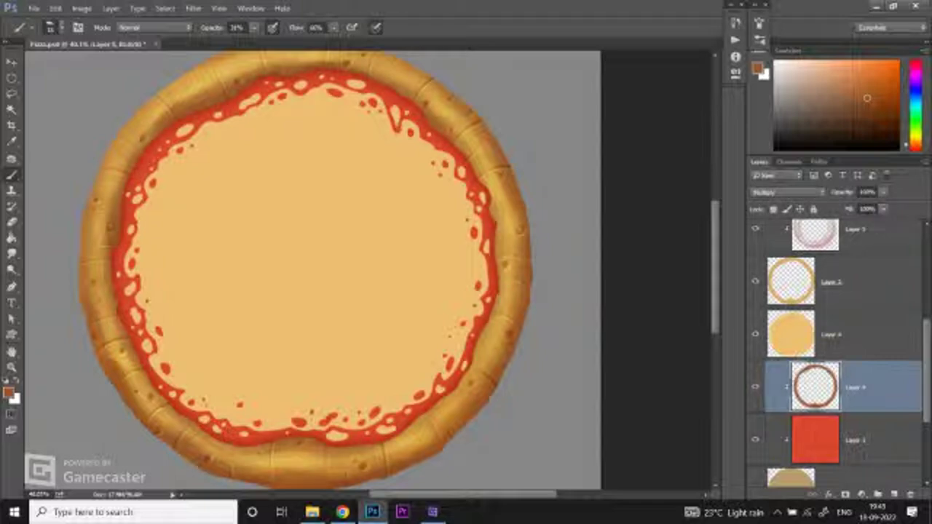
{"action": "key", "text": "ctrl+bracketleft"}
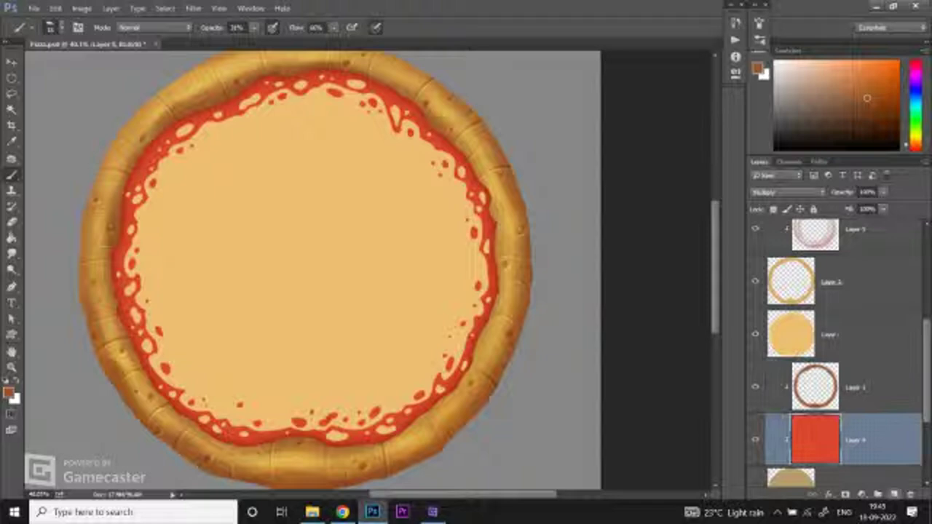
Step: Add a new layer above Layer 1 and set its blend mode to Multiply
{"action": "left_click", "coordinate": [894, 493]}
{"action": "key", "text": "ctrl+bracketright"}
{"action": "left_click", "coordinate": [786, 192]}
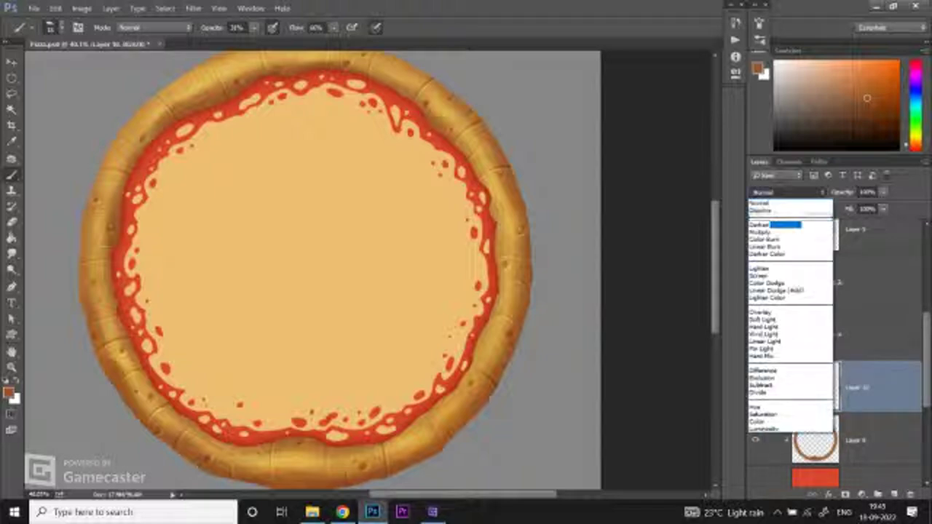
{"action": "left_click", "coordinate": [797, 240]}
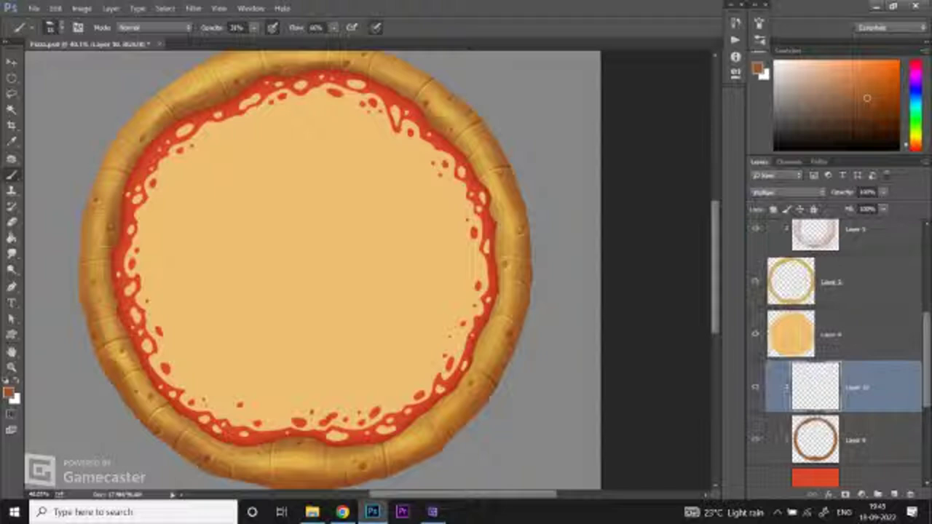
Step: Paint soft shading along the sauce edge at about 29% brush opacity
{"action": "left_click", "coordinate": [28, 27]}
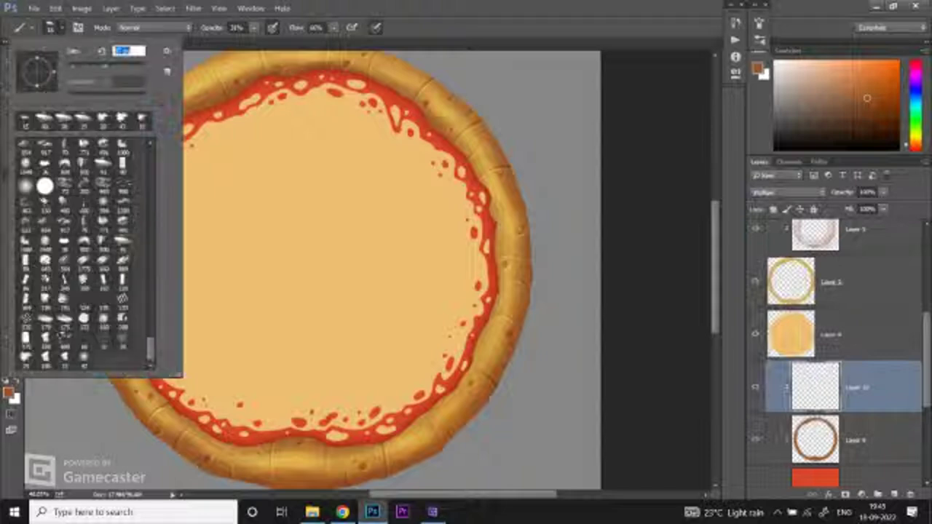
{"action": "key", "text": "Escape"}
{"action": "scroll", "coordinate": [306, 269], "scroll_direction": "up", "scroll_amount": 1}
{"action": "scroll", "coordinate": [306, 269], "scroll_direction": "up", "scroll_amount": 1}
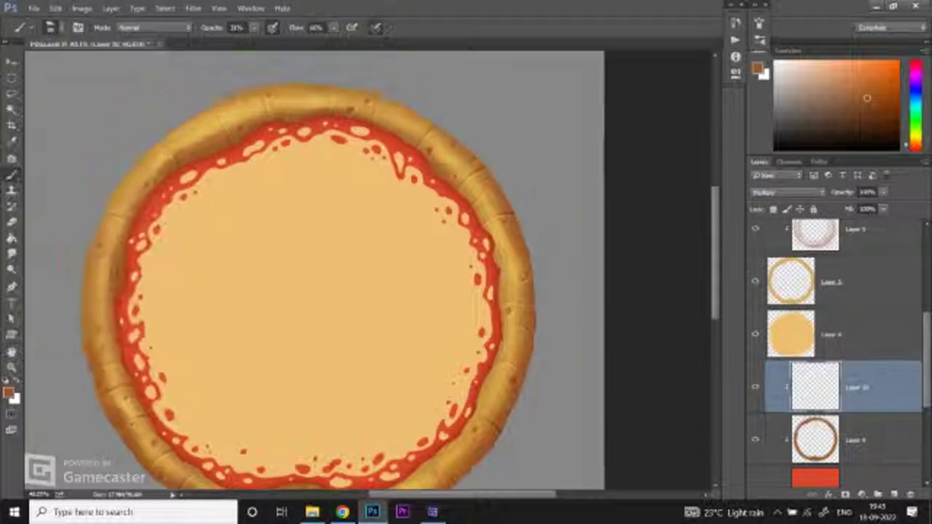
{"action": "key", "text": "2"}
{"action": "key", "text": "9"}
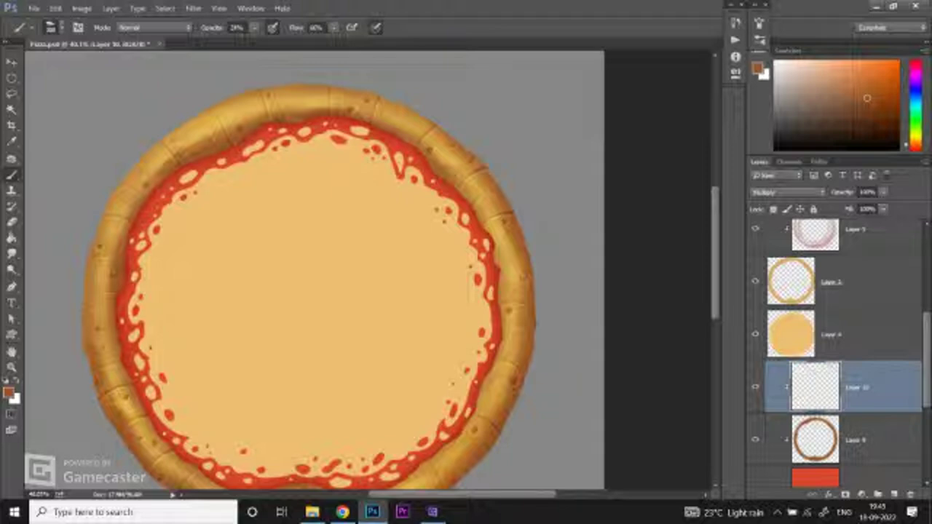
{"action": "mouse_move", "coordinate": [137, 349]}
{"action": "left_mouse_down"}
{"action": "mouse_move", "coordinate": [163, 191]}
{"action": "mouse_move", "coordinate": [291, 130]}
{"action": "mouse_move", "coordinate": [396, 147]}
{"action": "left_mouse_up"}
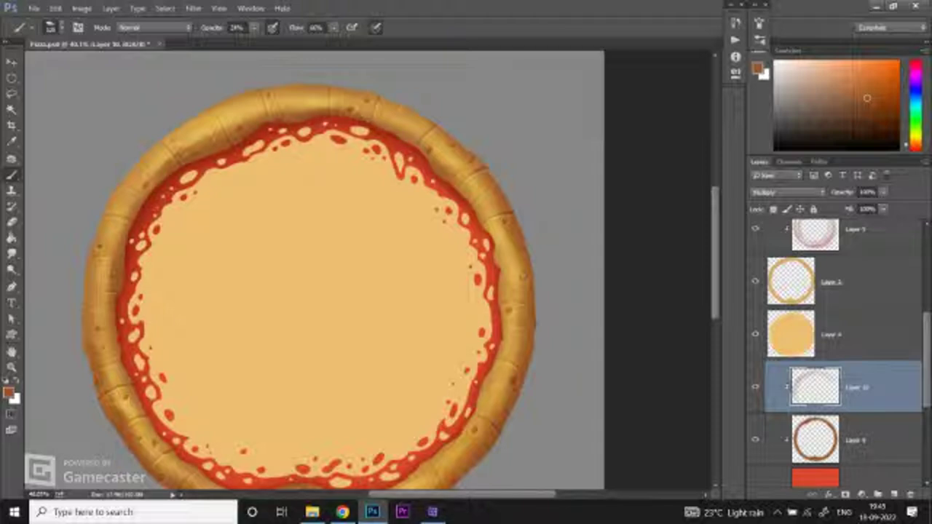
Step: Lower the new shading layer's opacity to about 89%
{"action": "key", "text": "ctrl+space"}
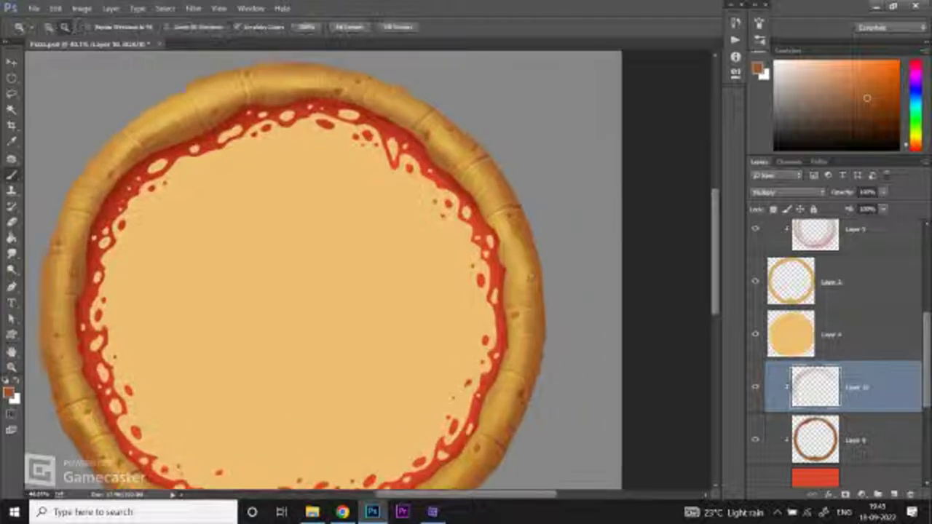
{"action": "key", "text": "z"}
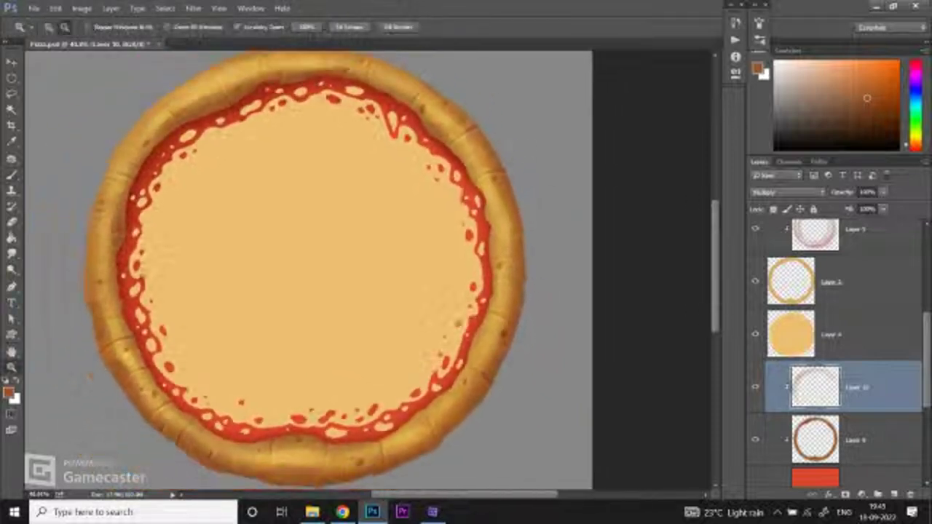
{"action": "key", "text": "ctrl+minus"}
{"action": "key", "text": "b"}
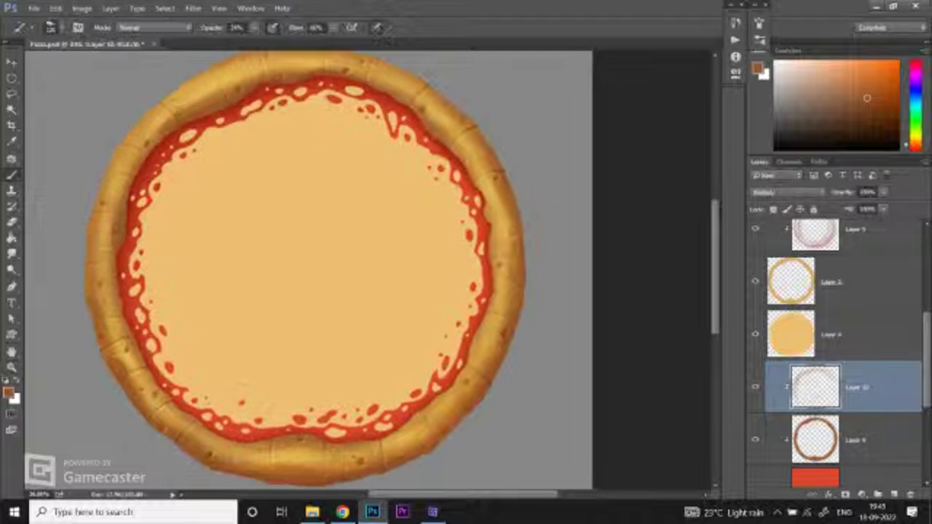
{"action": "left_click_drag", "start_coordinate": [883, 192], "coordinate": [873, 206]}
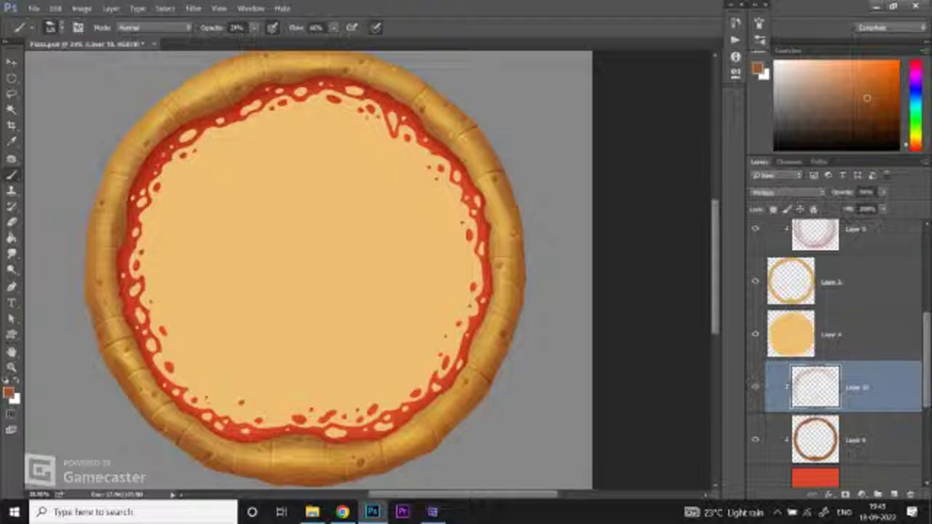
Step: Zoom around the pizza and select the cheese layer, Layer 4
{"action": "scroll", "coordinate": [320, 269], "scroll_direction": "down", "scroll_amount": 3}
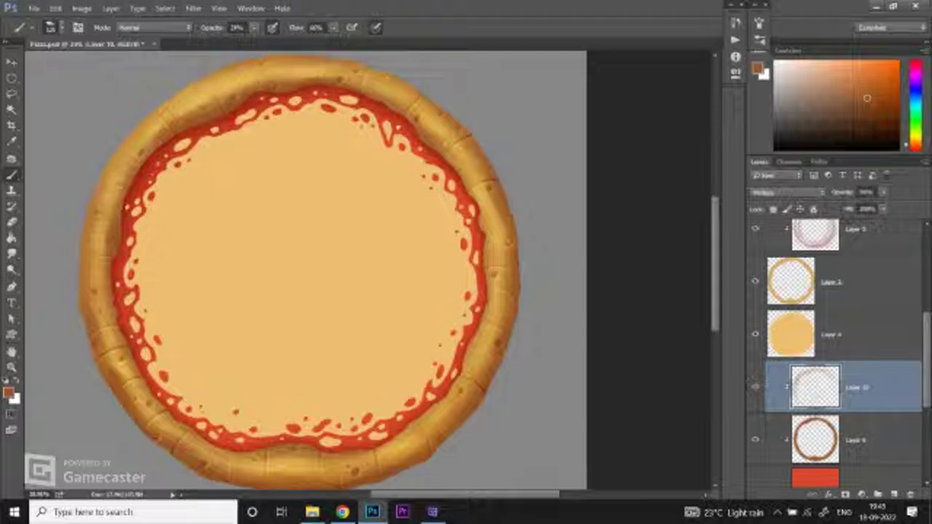
{"action": "scroll", "coordinate": [320, 270], "scroll_direction": "up", "scroll_amount": 1}
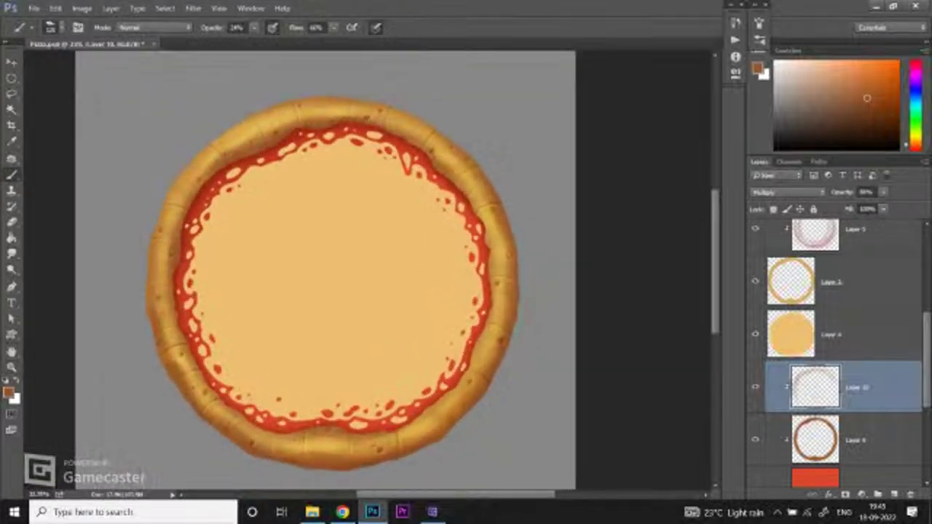
{"action": "key", "text": "z"}
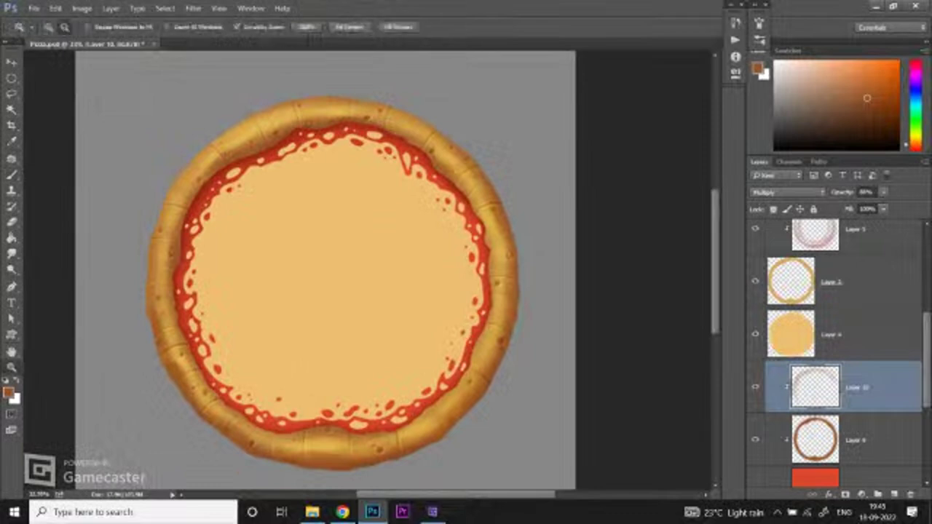
{"action": "scroll", "coordinate": [347, 284], "scroll_direction": "down", "scroll_amount": 2}
{"action": "scroll", "coordinate": [347, 284], "scroll_direction": "up", "scroll_amount": 1}
{"action": "scroll", "coordinate": [500, 335], "scroll_direction": "up", "scroll_amount": 2}
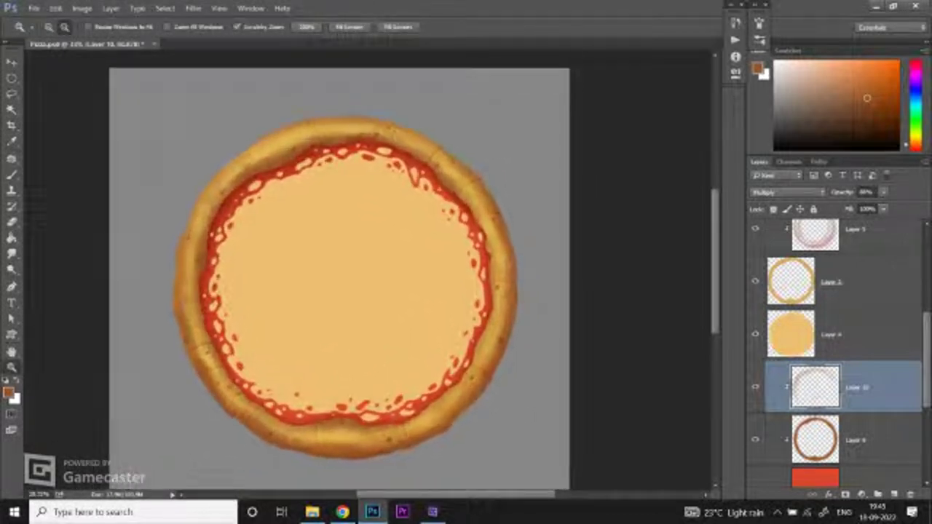
{"action": "scroll", "coordinate": [451, 369], "scroll_direction": "up", "scroll_amount": 1}
{"action": "key", "text": "v"}
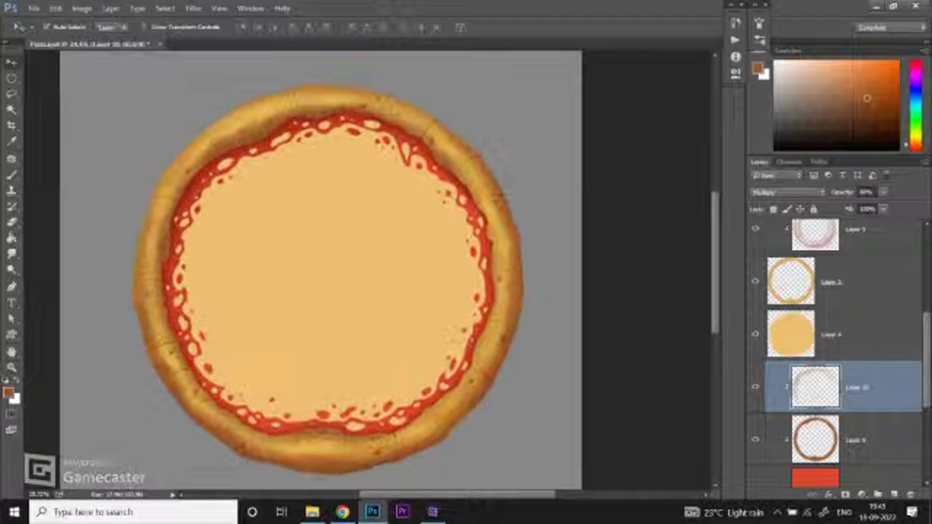
{"action": "key", "text": "alt+bracketright"}
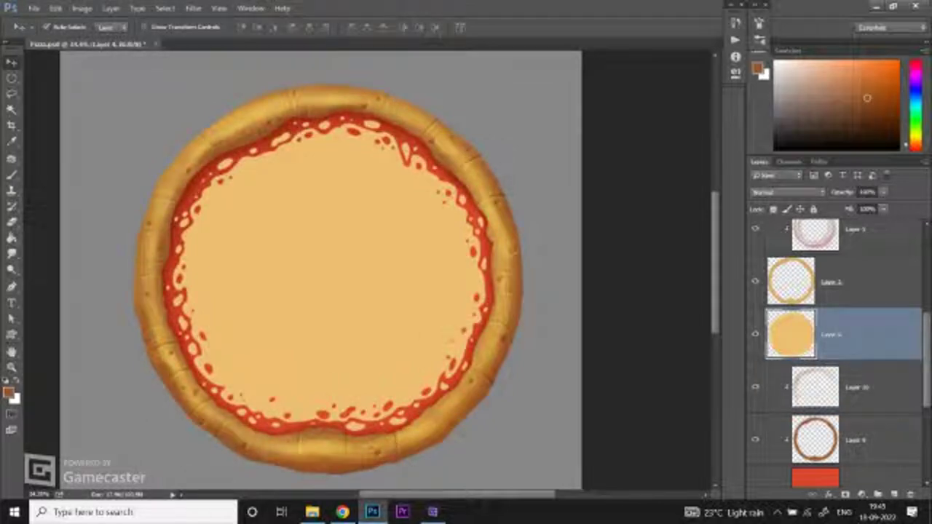
Step: Try a different blend mode on Layer 4, then return it to Normal
{"action": "scroll", "coordinate": [447, 313], "scroll_direction": "down", "scroll_amount": 1}
{"action": "scroll", "coordinate": [447, 313], "scroll_direction": "up", "scroll_amount": 2}
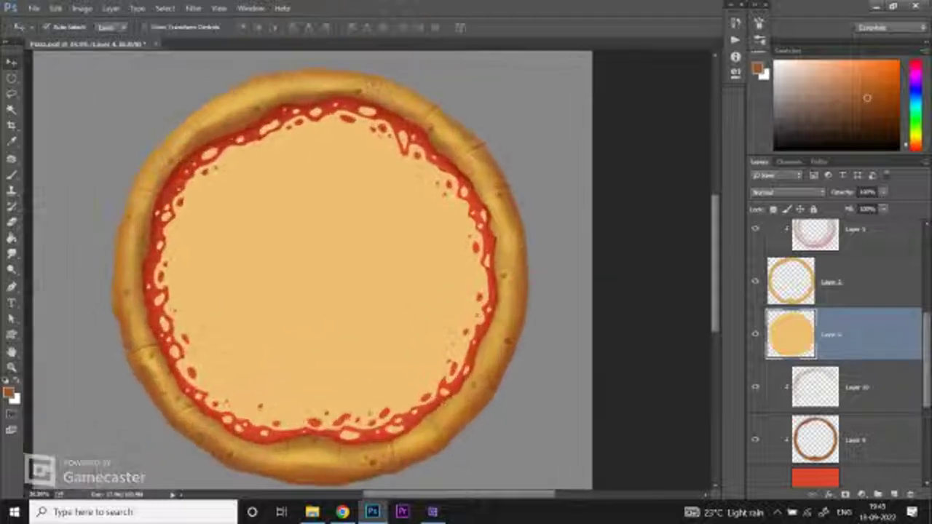
{"action": "scroll", "coordinate": [837, 350], "scroll_direction": "up", "scroll_amount": 1}
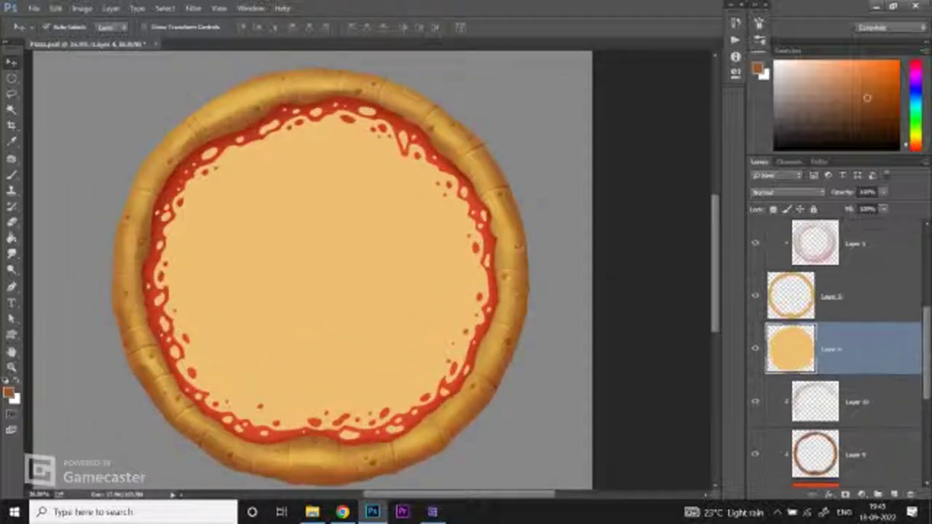
{"action": "key", "text": "shift+plus"}
{"action": "key", "text": "shift+minus"}
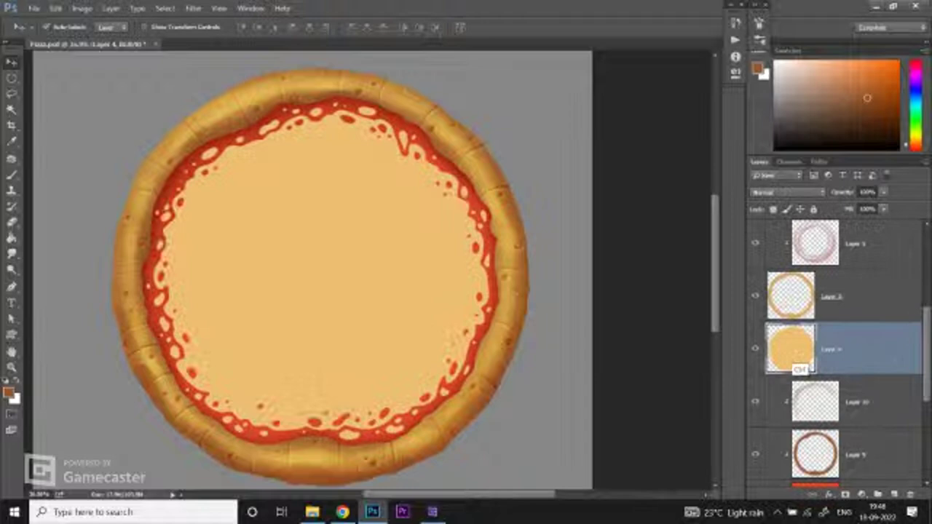
Step: Load the cheese shape as a selection and add a clipped Layer 11 above Layer 10
{"action": "left_click", "coordinate": [795, 376], "text": "ctrl"}
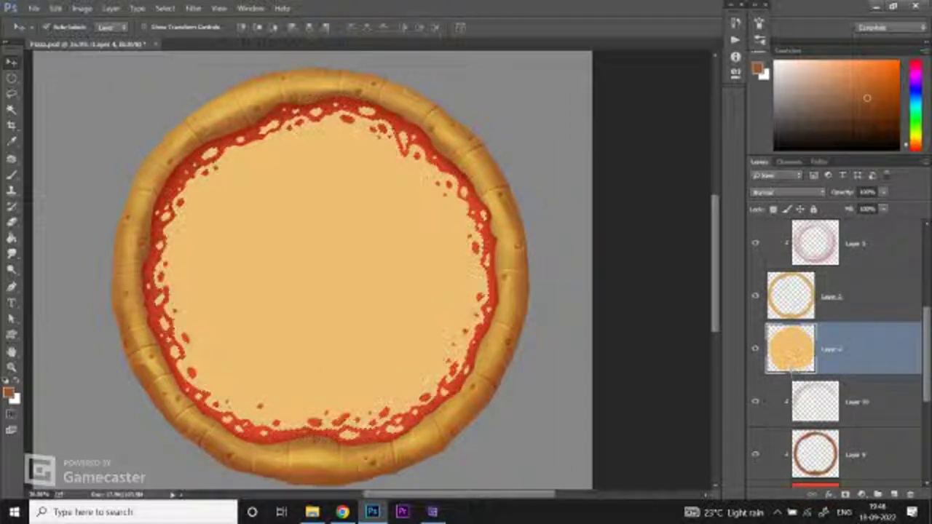
{"action": "left_click", "coordinate": [814, 401]}
{"action": "left_click", "coordinate": [859, 453]}
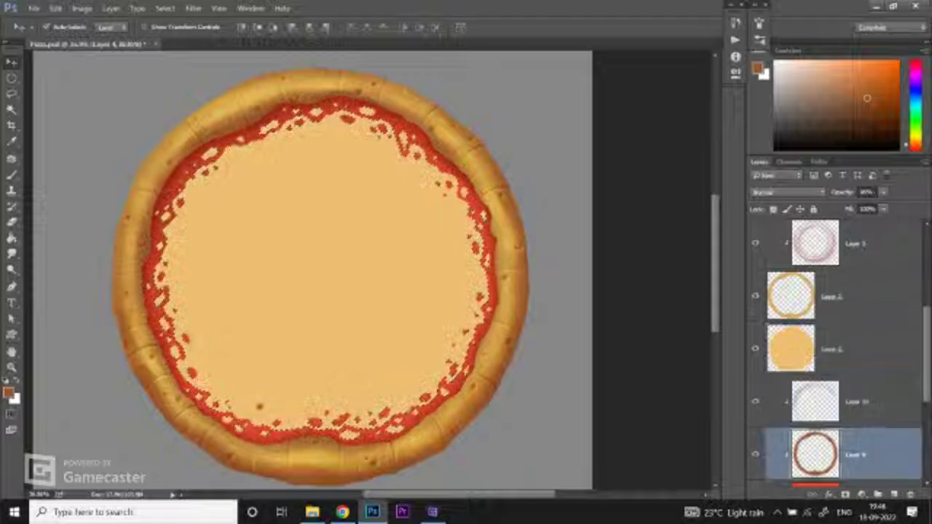
{"action": "key", "text": "ctrl+shift+alt+n"}
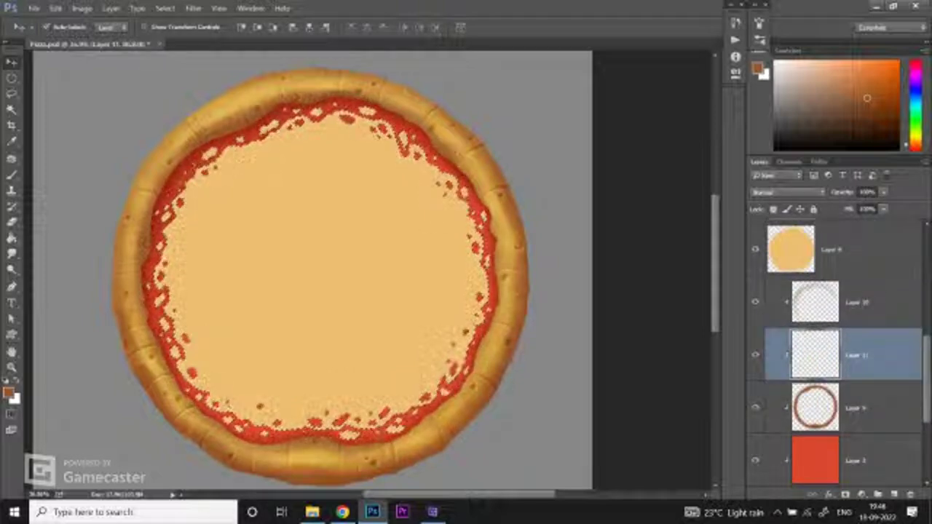
{"action": "key", "text": "ctrl+bracketright"}
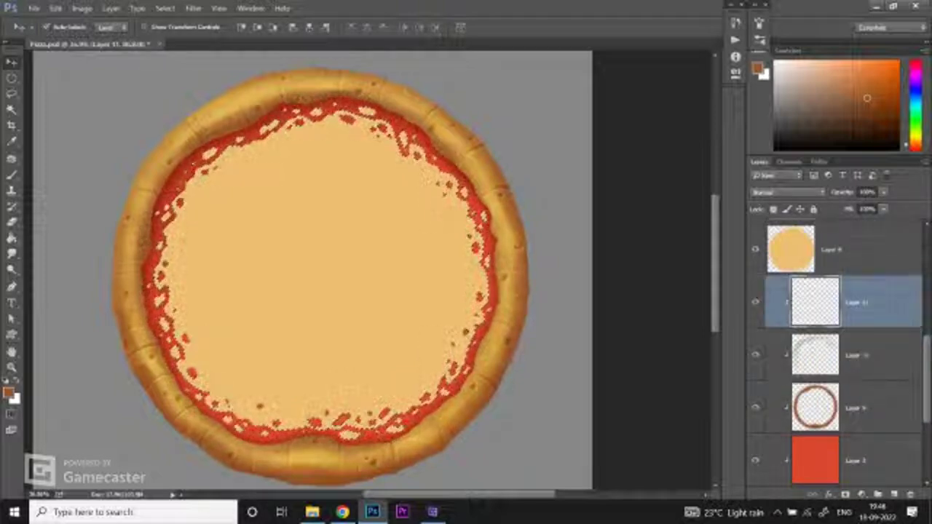
Step: Fill the cheese-shaped selection with an orange-brown colour
{"action": "key", "text": "b"}
{"action": "left_click", "coordinate": [233, 266], "text": "alt"}
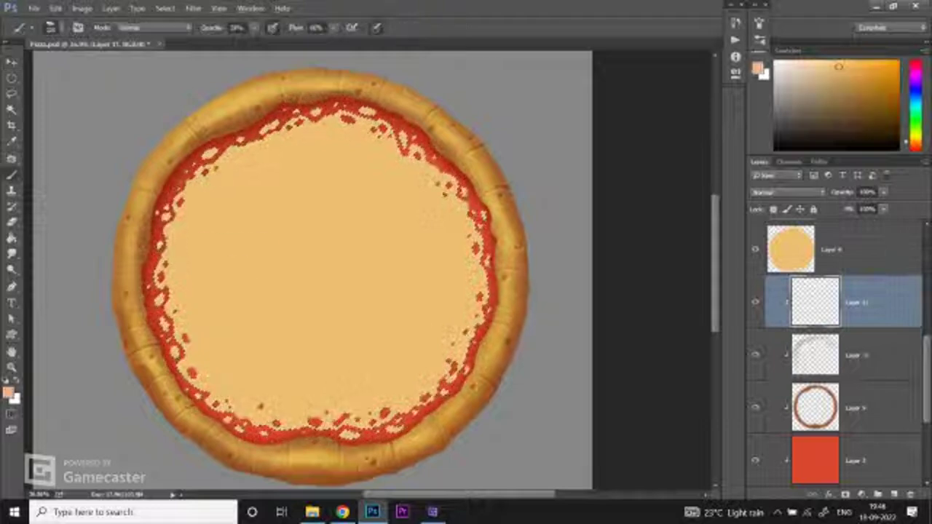
{"action": "left_click", "coordinate": [478, 211], "text": "alt"}
{"action": "mouse_move", "coordinate": [479, 211]}
{"action": "left_mouse_down"}
{"action": "mouse_move", "coordinate": [445, 179]}
{"action": "mouse_move", "coordinate": [386, 422]}
{"action": "mouse_move", "coordinate": [426, 400]}
{"action": "left_mouse_up"}
{"action": "left_click", "coordinate": [447, 180], "text": "alt"}
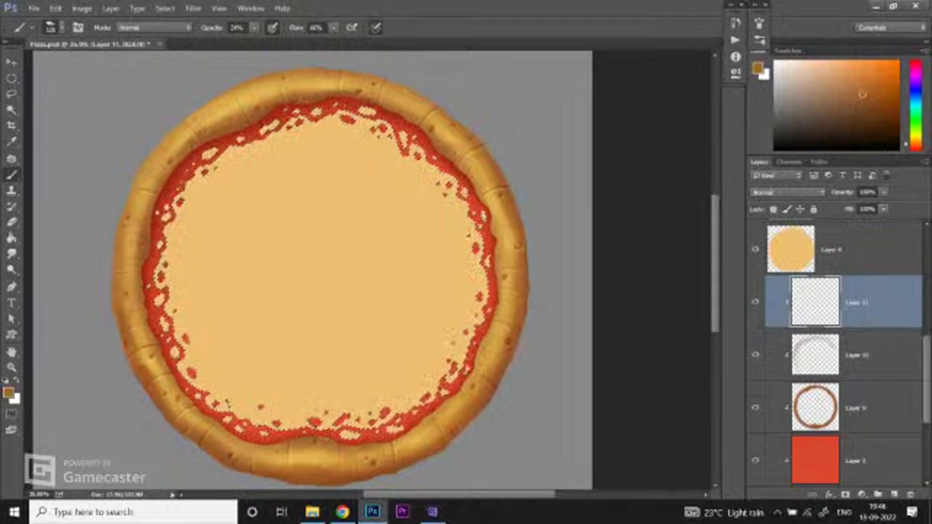
{"action": "key", "text": "alt+BackSpace"}
Step: Set Layer 11's blend mode to Multiply
{"action": "scroll", "coordinate": [489, 230], "scroll_direction": "up", "scroll_amount": 3}
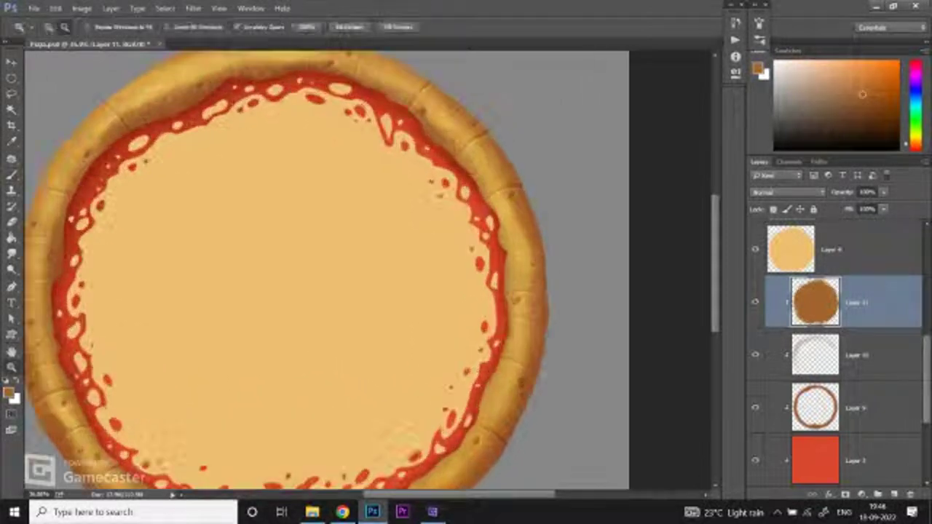
{"action": "left_click", "coordinate": [786, 192]}
{"action": "left_click", "coordinate": [764, 231]}
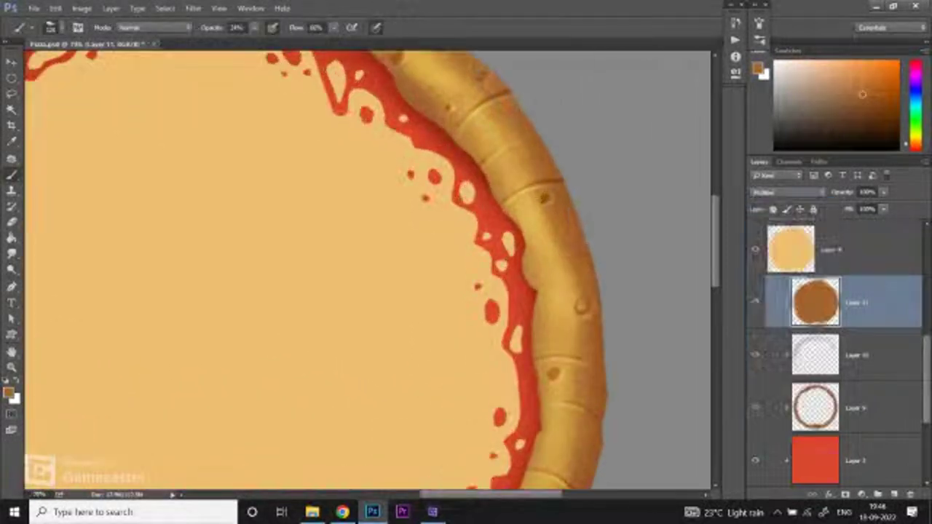
{"action": "left_click", "coordinate": [193, 8]}
Step: Apply a Gaussian Blur to Layer 11 with radius 1 nudged up three steps
{"action": "mouse_move", "coordinate": [262, 131]}
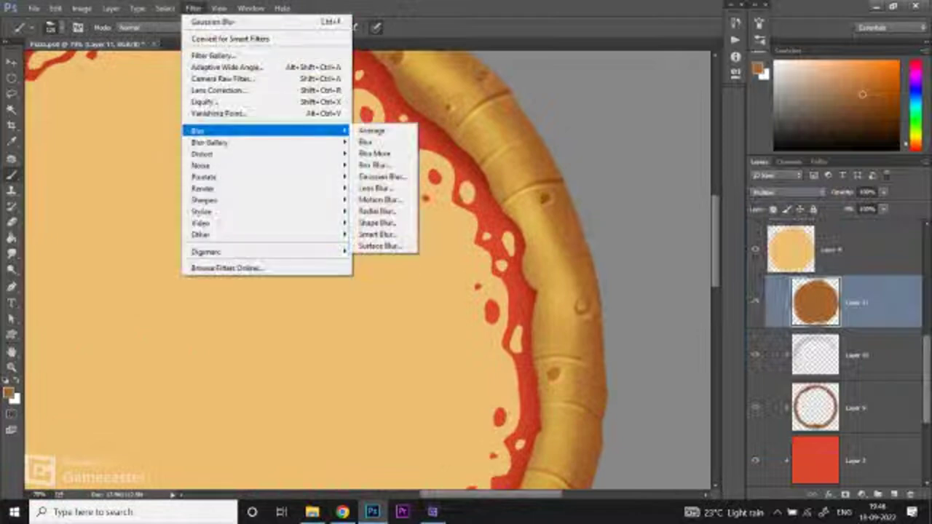
{"action": "left_click", "coordinate": [379, 177]}
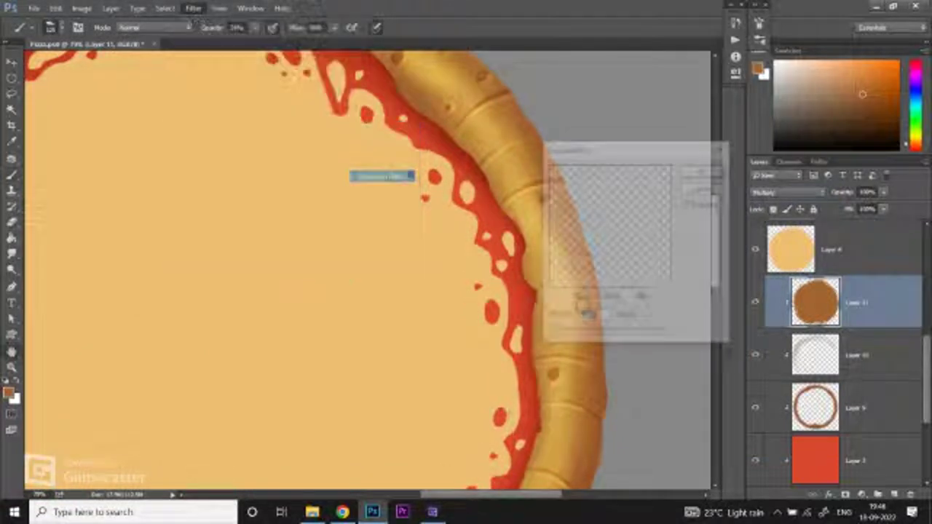
{"action": "scroll", "coordinate": [364, 269], "scroll_direction": "up", "scroll_amount": 2}
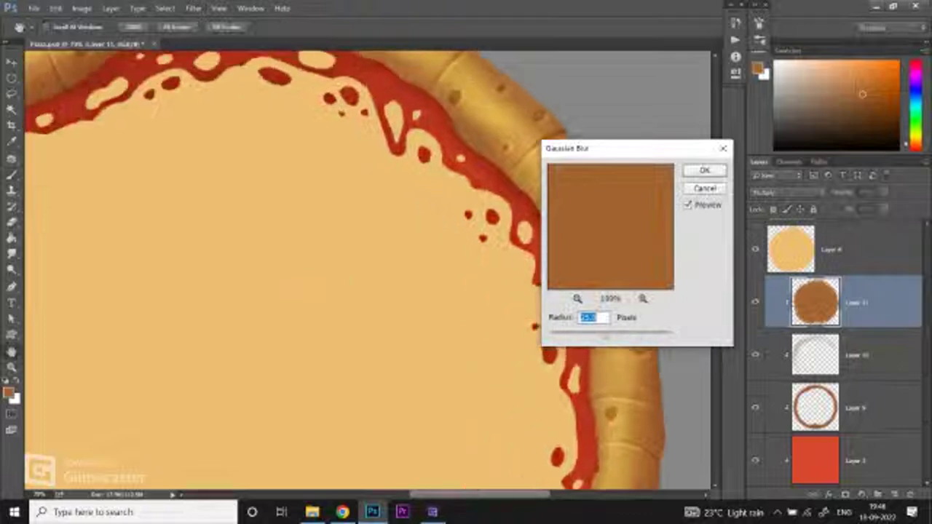
{"action": "left_click_drag", "start_coordinate": [619, 148], "coordinate": [607, 162]}
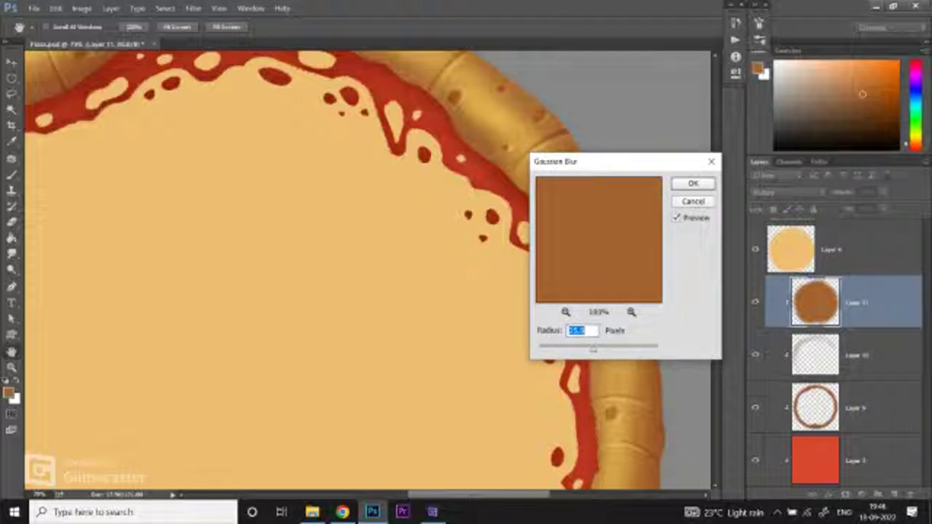
{"action": "key", "text": "ctrl+minus"}
{"action": "key", "text": "ctrl+minus"}
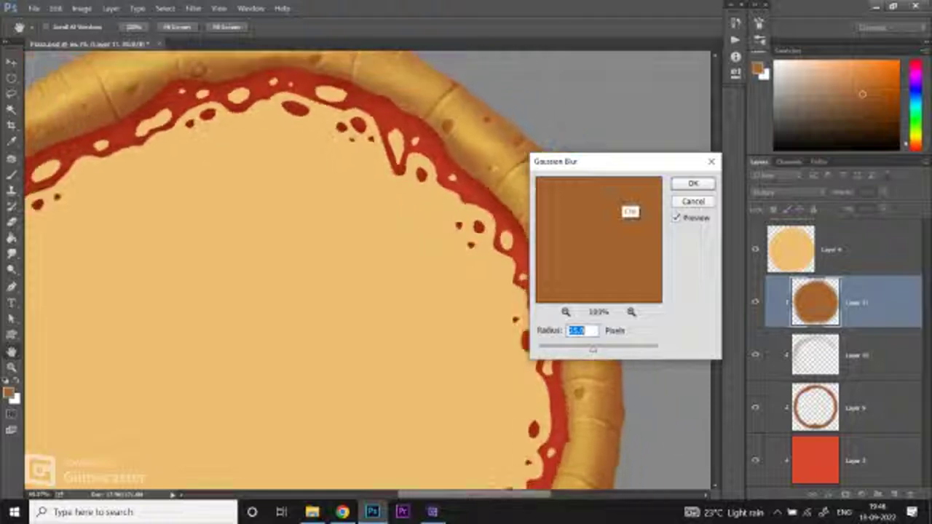
{"action": "scroll", "coordinate": [328, 269], "scroll_direction": "down", "scroll_amount": 2}
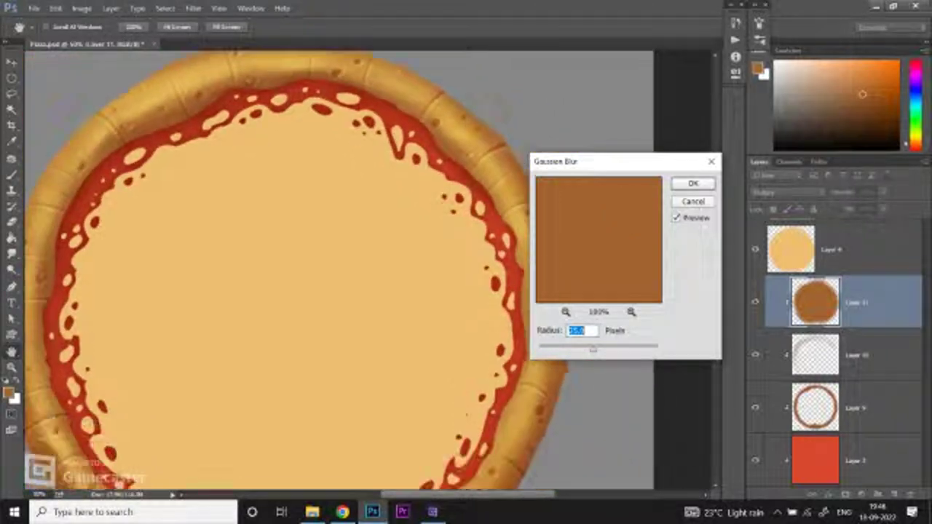
{"action": "type", "text": "1"}
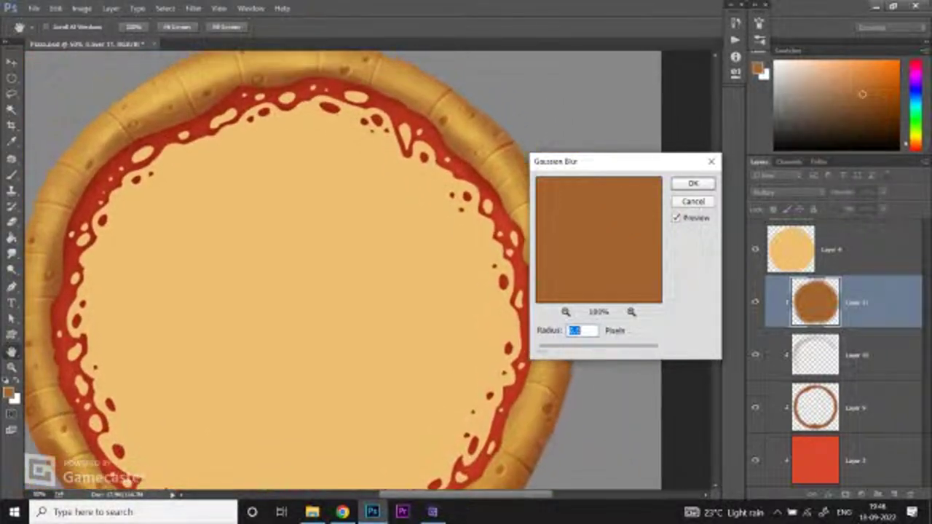
{"action": "key", "text": "Up"}
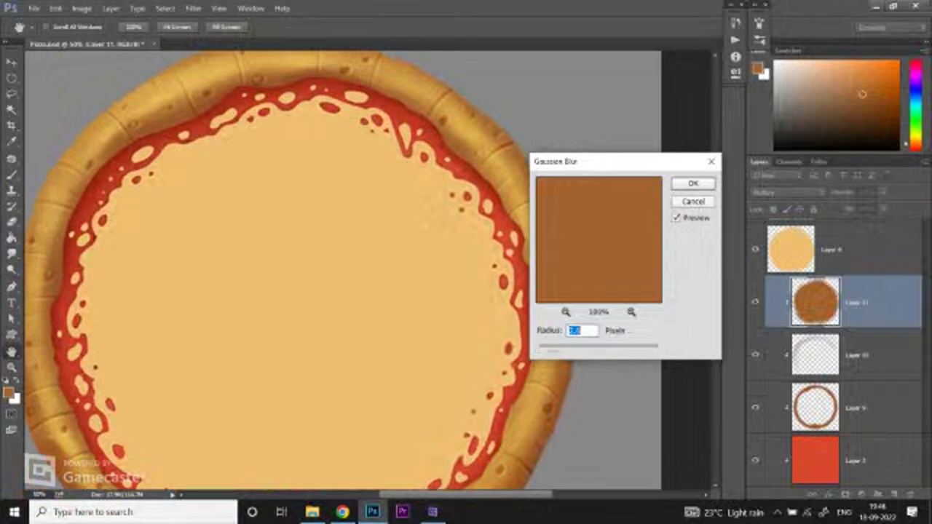
{"action": "key", "text": "Up"}
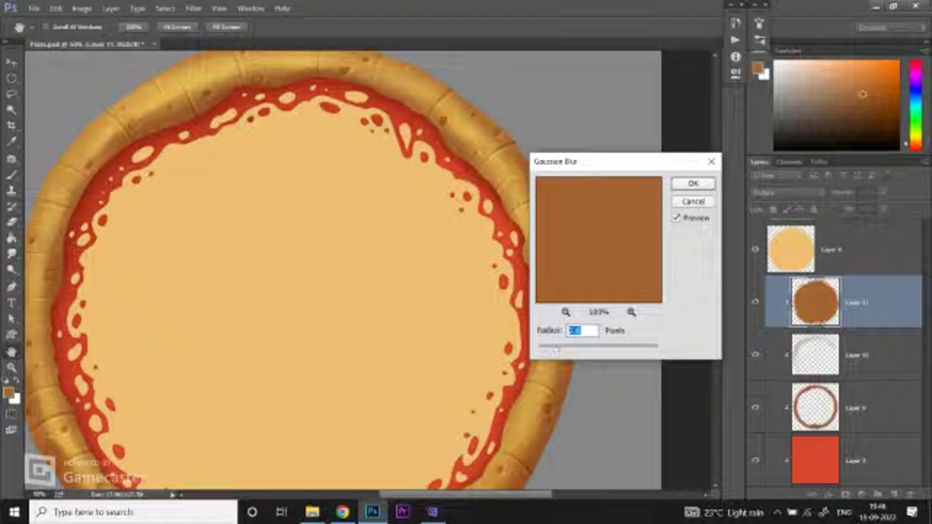
{"action": "key", "text": "Up"}
{"action": "key", "text": "Return"}
{"action": "key", "text": "b"}
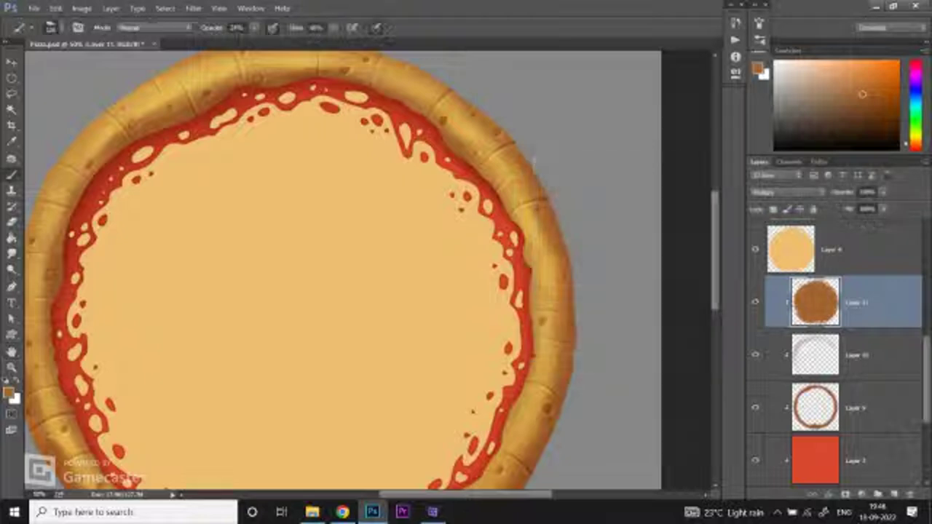
{"action": "key", "text": "v"}
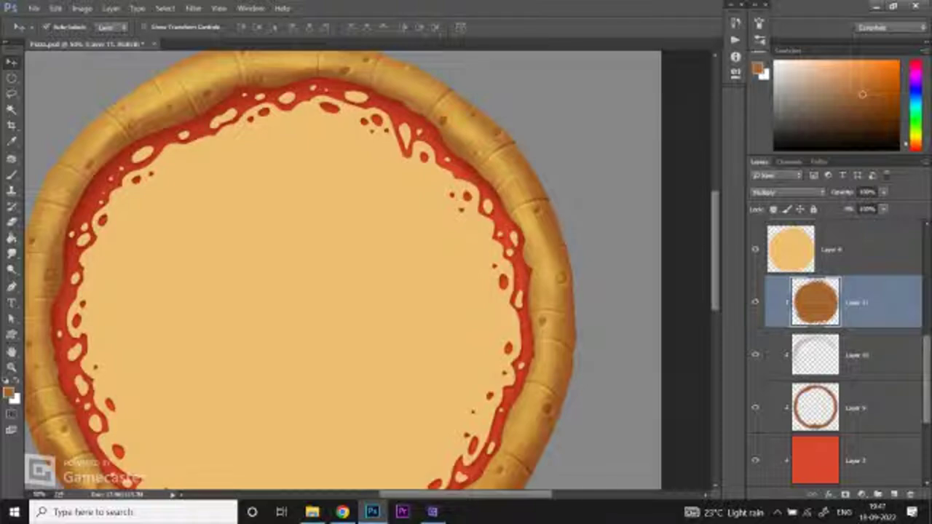
Step: Lower Layer 11's opacity to 67% while inspecting the lower-right sauce edge
{"action": "key", "text": "z"}
{"action": "scroll", "coordinate": [342, 277], "scroll_direction": "down", "scroll_amount": 4, "text": "alt"}
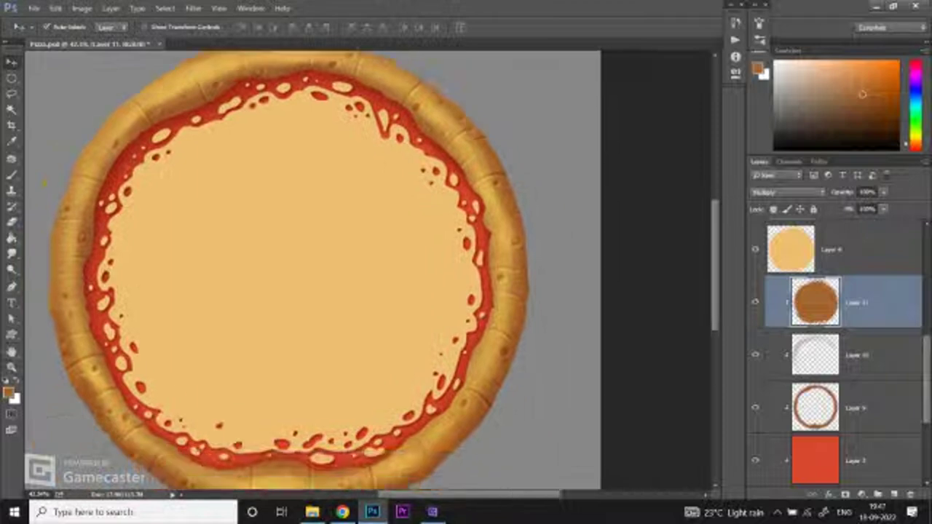
{"action": "scroll", "coordinate": [430, 407], "scroll_direction": "up", "scroll_amount": 8, "text": "alt"}
{"action": "scroll", "coordinate": [364, 269], "scroll_direction": "down", "scroll_amount": 3, "text": "alt"}
{"action": "key", "text": "v"}
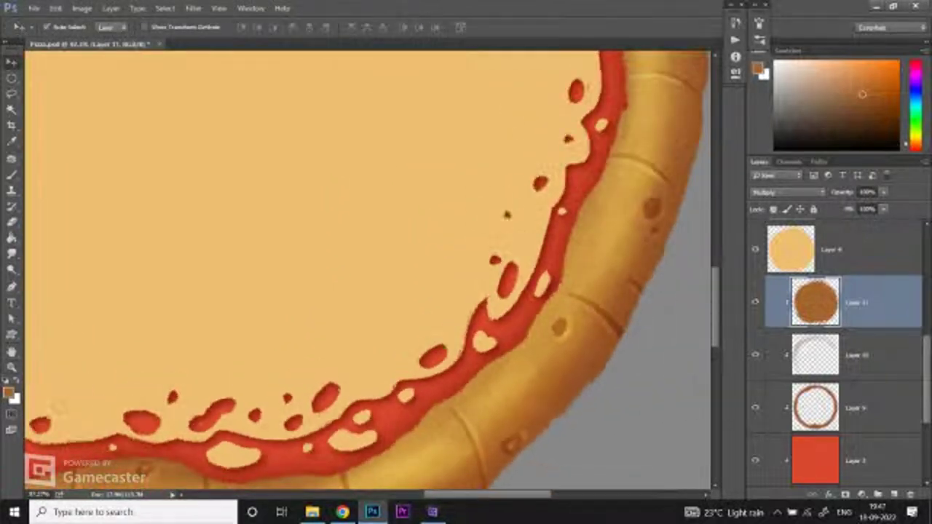
{"action": "scroll", "coordinate": [357, 269], "scroll_direction": "down", "scroll_amount": 4}
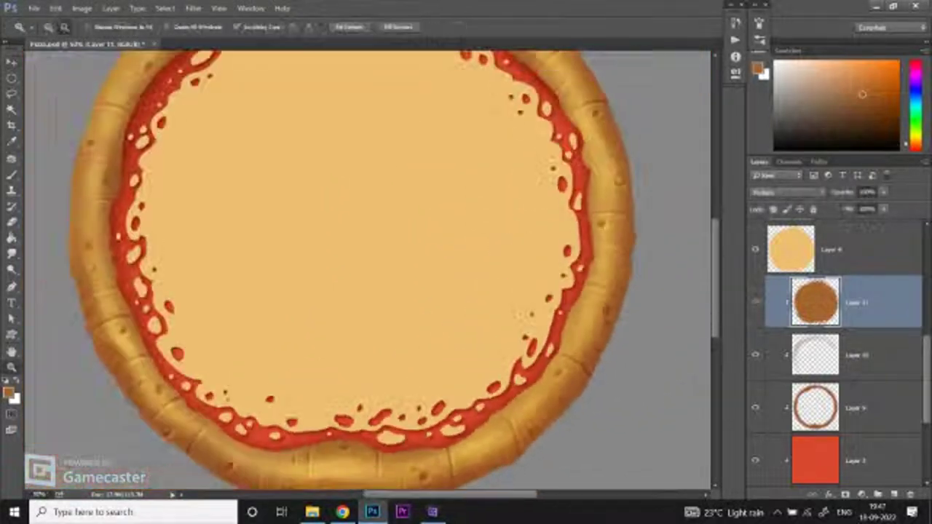
{"action": "scroll", "coordinate": [357, 270], "scroll_direction": "up", "scroll_amount": 1}
{"action": "left_click", "coordinate": [882, 191]}
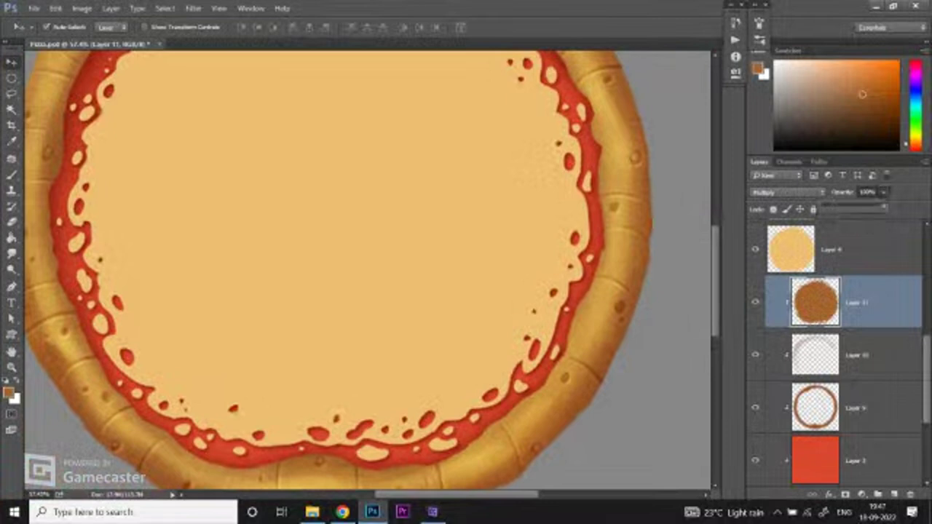
{"action": "left_click_drag", "start_coordinate": [884, 206], "coordinate": [850, 206]}
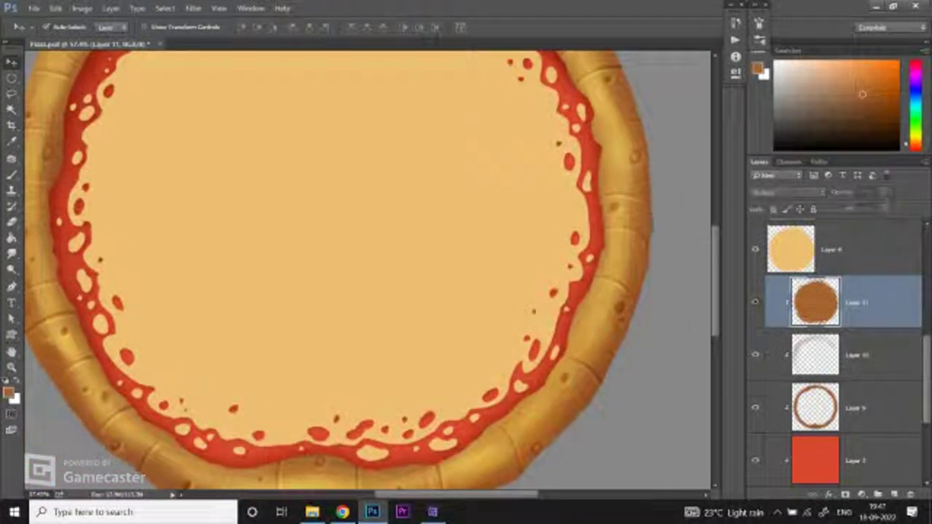
{"action": "key", "text": "Return"}
Step: Zoom out to the whole pizza and select Layer 4, the cheese base
{"action": "key", "text": "z"}
{"action": "scroll", "coordinate": [236, 469], "scroll_direction": "down", "scroll_amount": 4}
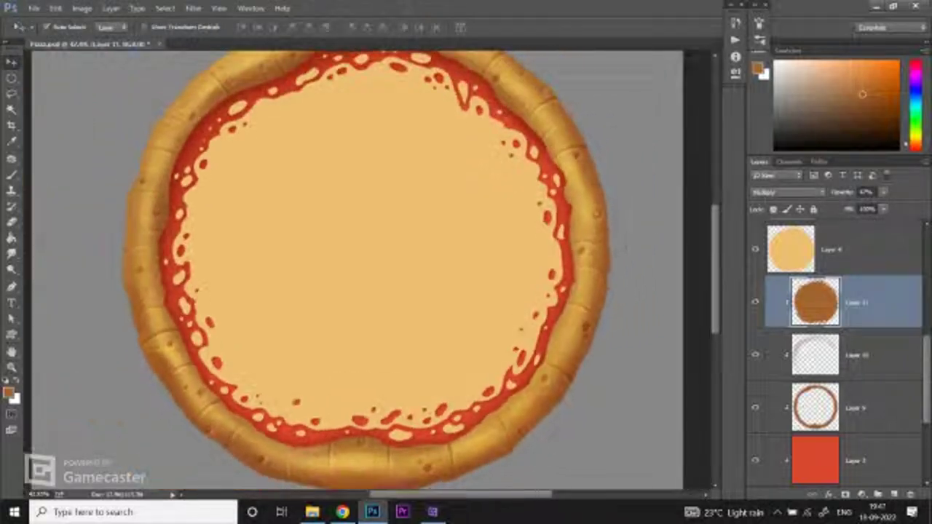
{"action": "key", "text": "v"}
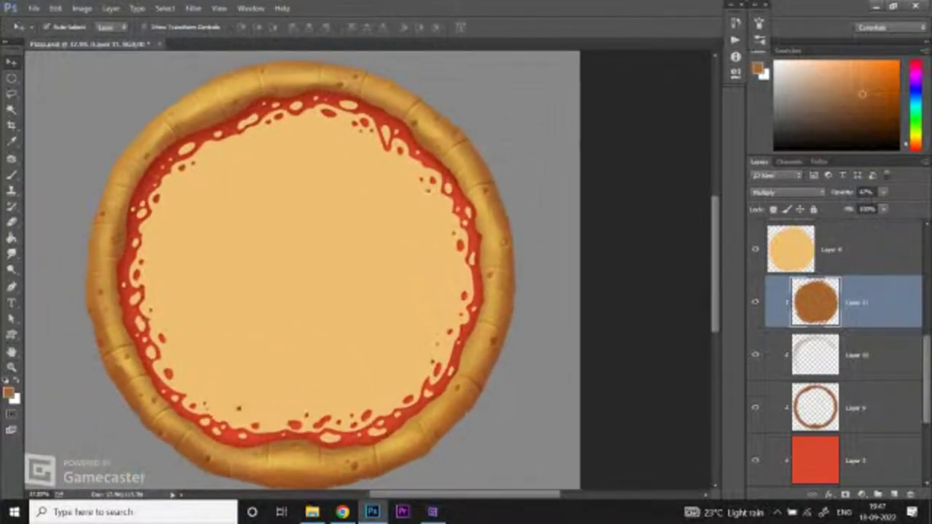
{"action": "left_click", "coordinate": [852, 249]}
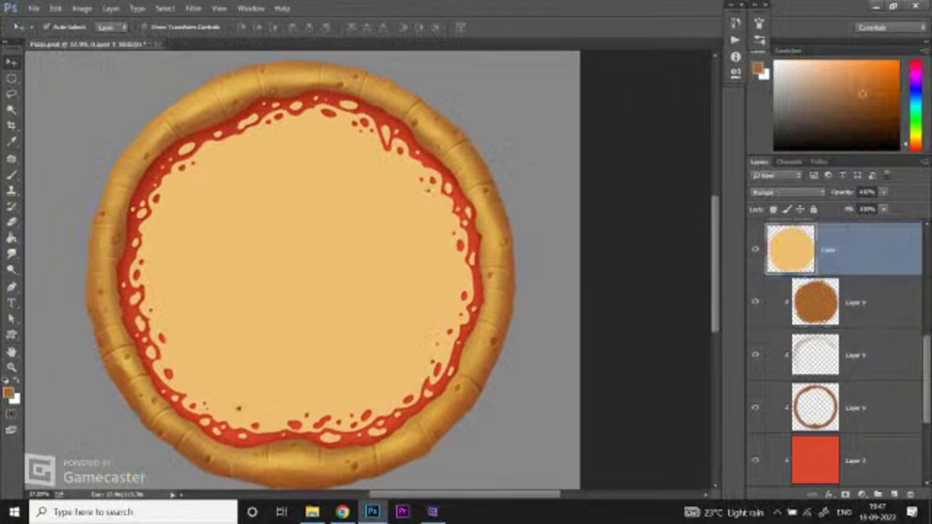
{"action": "scroll", "coordinate": [837, 342], "scroll_direction": "up", "scroll_amount": 1}
{"action": "scroll", "coordinate": [837, 354], "scroll_direction": "down", "scroll_amount": 1}
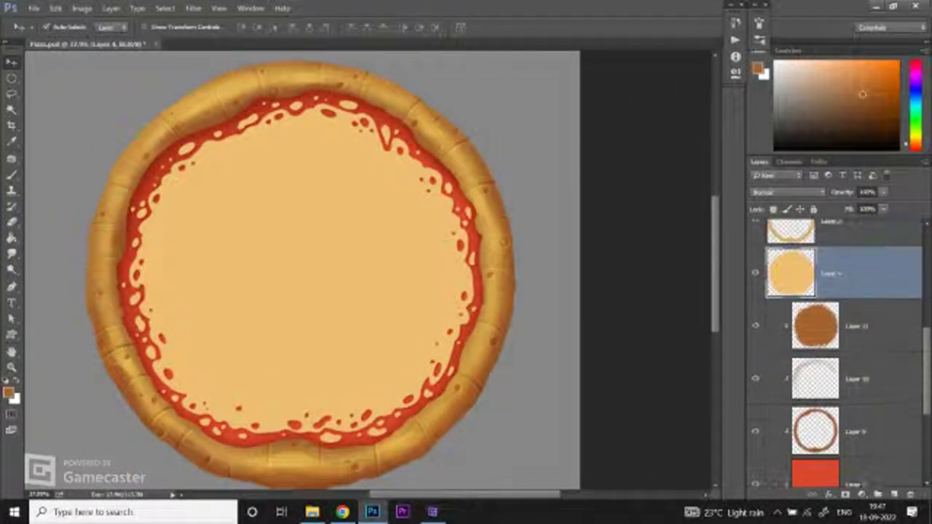
Step: Add a new layer clipped to the cheese layer and set the brush size
{"action": "left_click", "coordinate": [894, 494]}
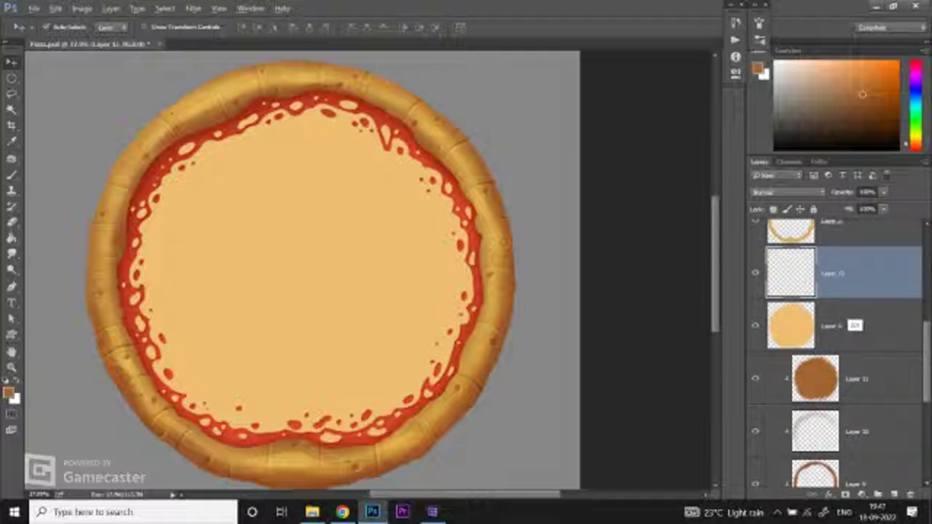
{"action": "key", "text": "ctrl+alt+g"}
{"action": "key", "text": "b"}
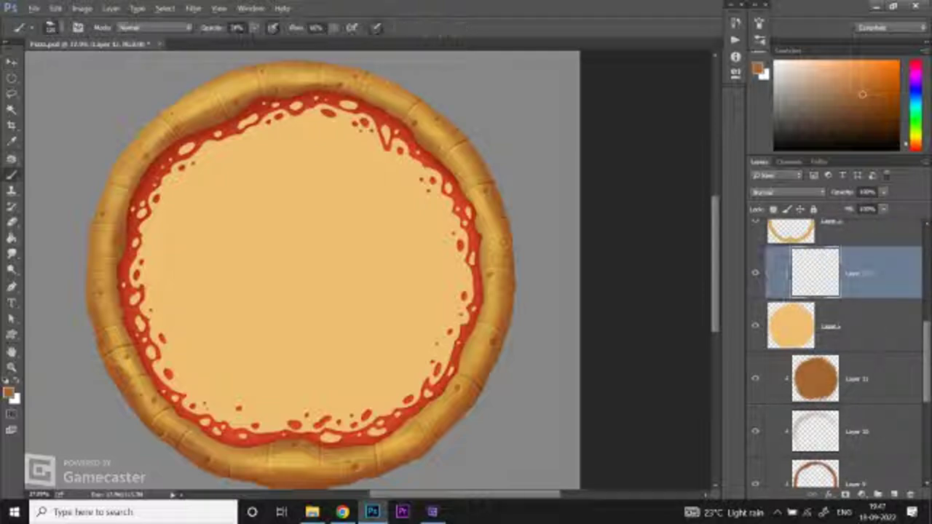
{"action": "left_click", "coordinate": [59, 27]}
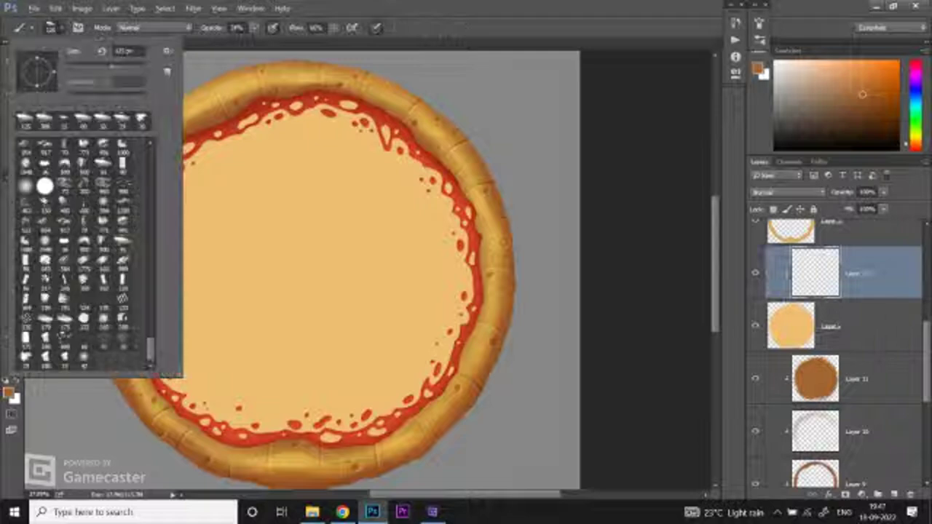
{"action": "left_click", "coordinate": [129, 50]}
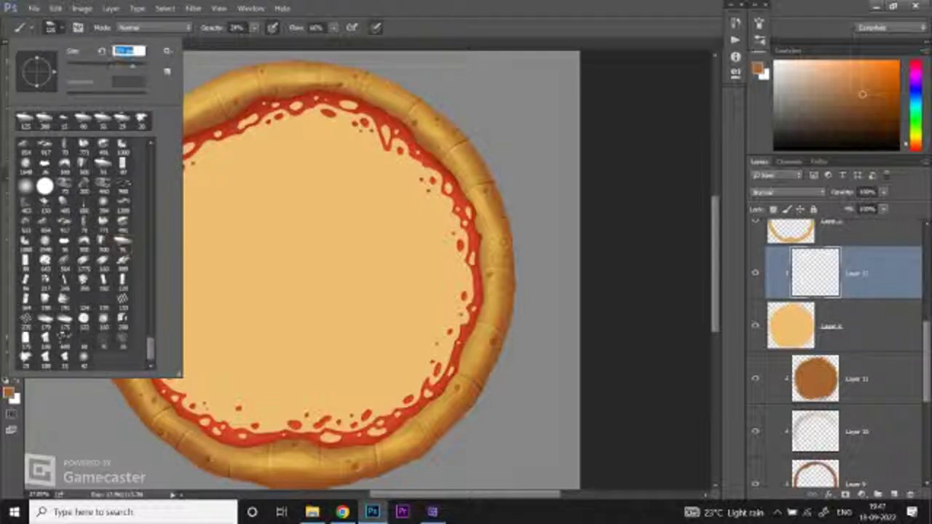
{"action": "key", "text": "Return"}
Step: Set the brush opacity to 17% and flow to 85%
{"action": "left_click", "coordinate": [254, 27]}
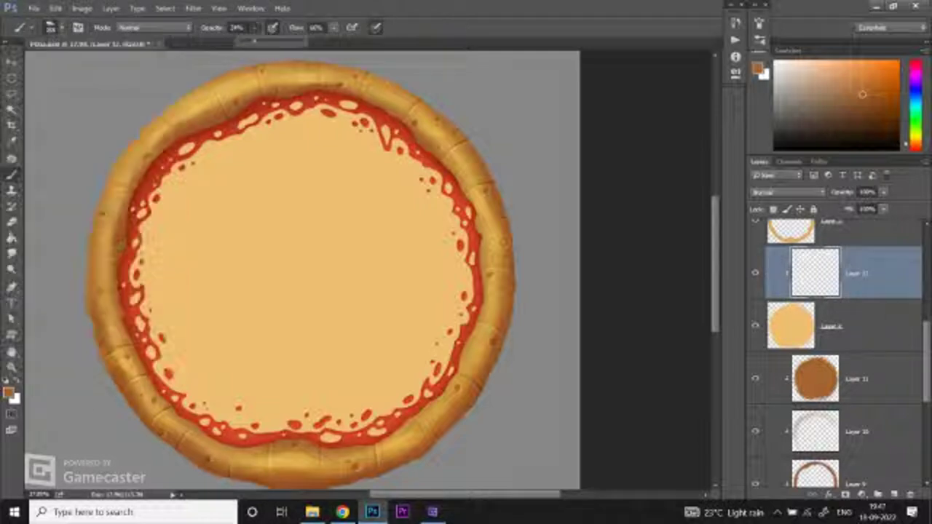
{"action": "left_click_drag", "start_coordinate": [254, 41], "coordinate": [248, 40]}
{"action": "left_click", "coordinate": [334, 27]}
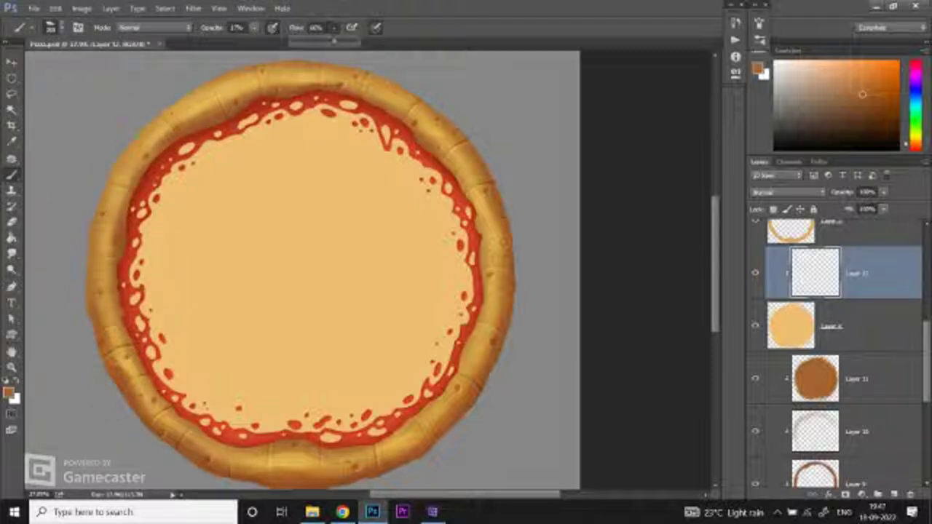
{"action": "left_click_drag", "start_coordinate": [333, 27], "coordinate": [315, 41]}
Step: Pick a darker orange shading colour, starting from the cheese's peach tone
{"action": "left_click", "coordinate": [324, 206], "text": "alt"}
{"action": "left_click", "coordinate": [331, 204], "text": "alt"}
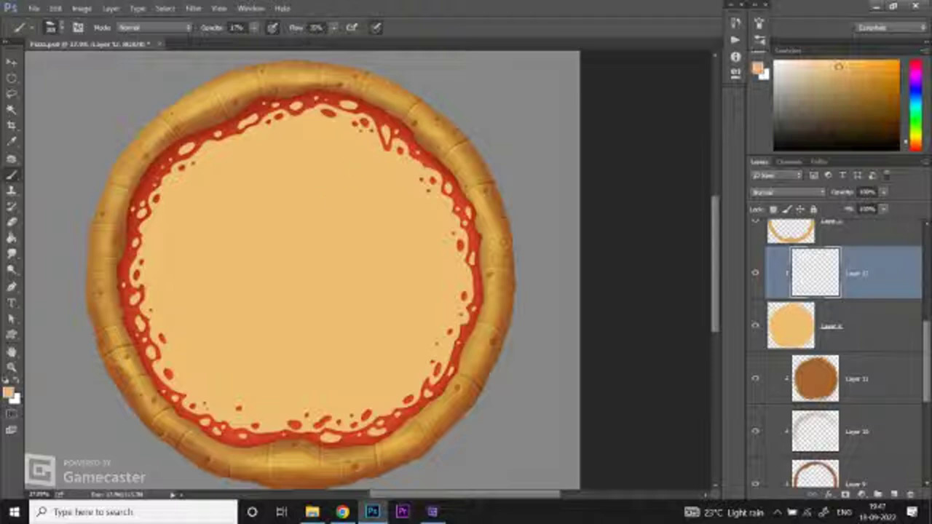
{"action": "left_click", "coordinate": [341, 200], "text": "alt"}
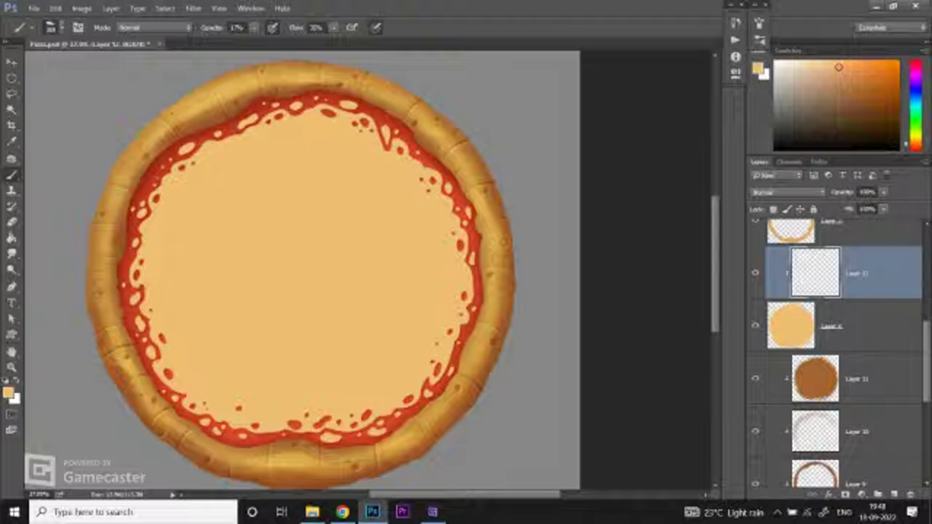
{"action": "left_click", "coordinate": [847, 69]}
{"action": "left_click", "coordinate": [854, 69]}
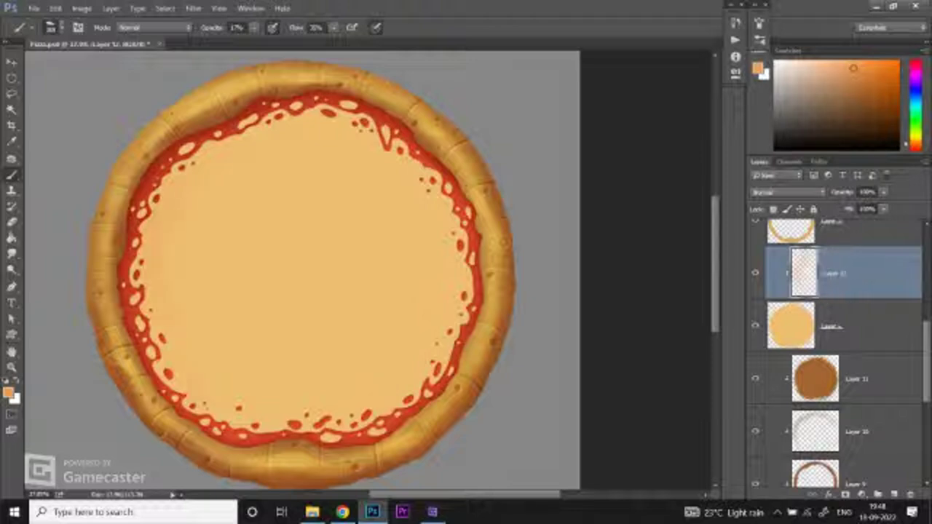
{"action": "left_click", "coordinate": [869, 71]}
Step: Paint soft orange shading along the cheese's left, right, lower-left and upper sauce edges
{"action": "left_click_drag", "start_coordinate": [174, 185], "coordinate": [185, 178]}
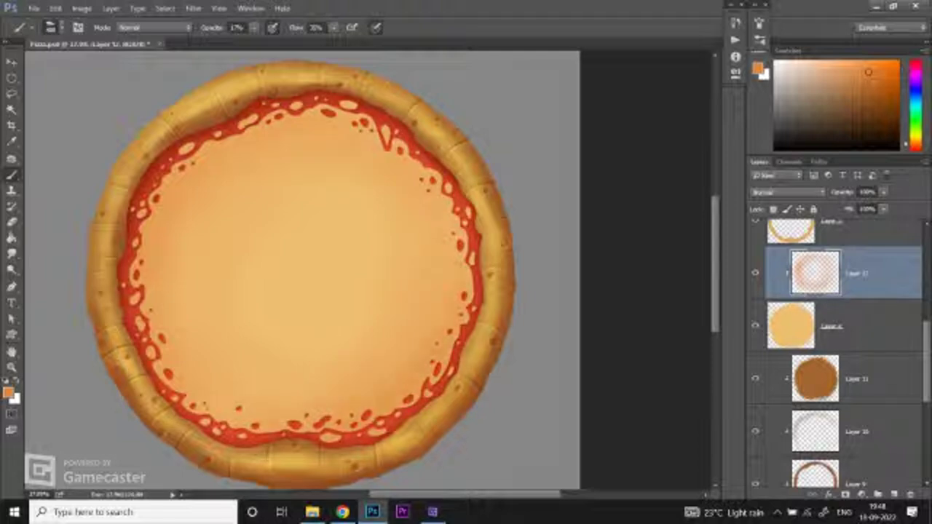
{"action": "left_click_drag", "start_coordinate": [470, 268], "coordinate": [470, 296]}
{"action": "left_click_drag", "start_coordinate": [192, 404], "coordinate": [204, 408]}
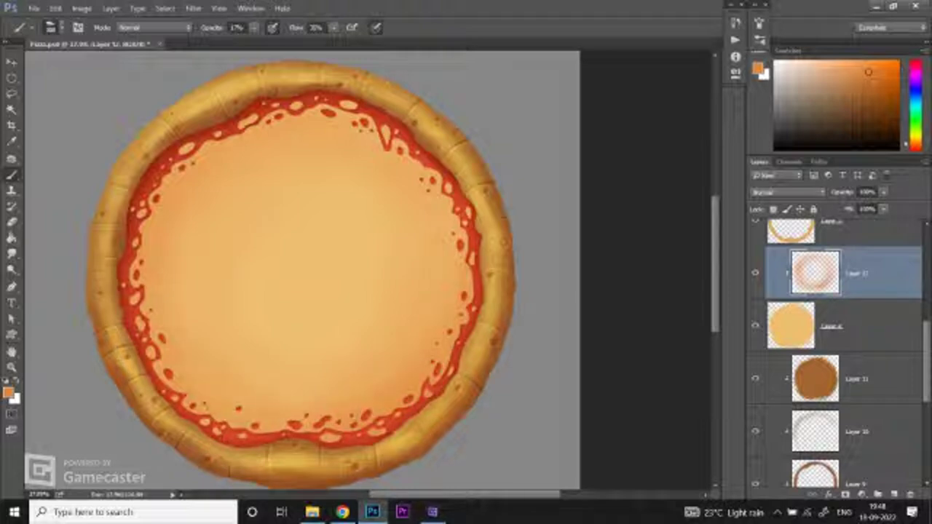
{"action": "left_click_drag", "start_coordinate": [201, 417], "coordinate": [214, 430]}
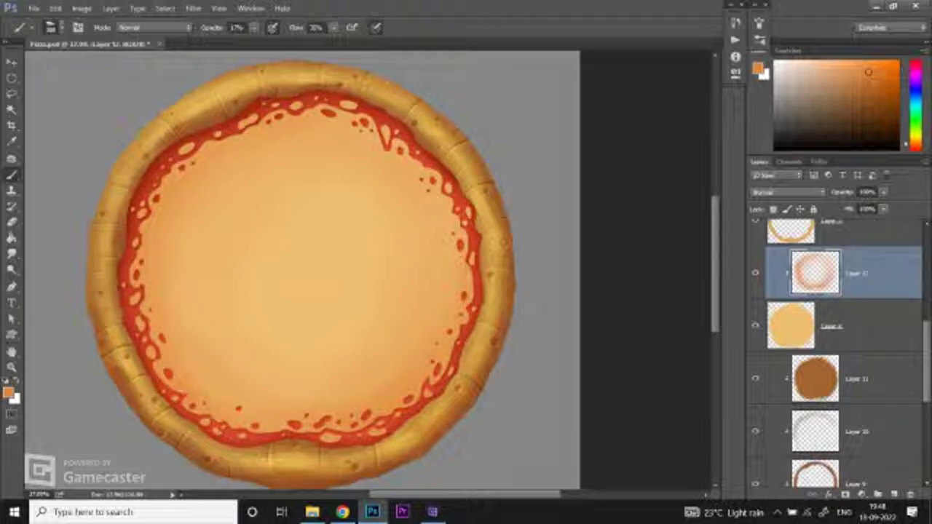
{"action": "left_click_drag", "start_coordinate": [356, 115], "coordinate": [389, 136]}
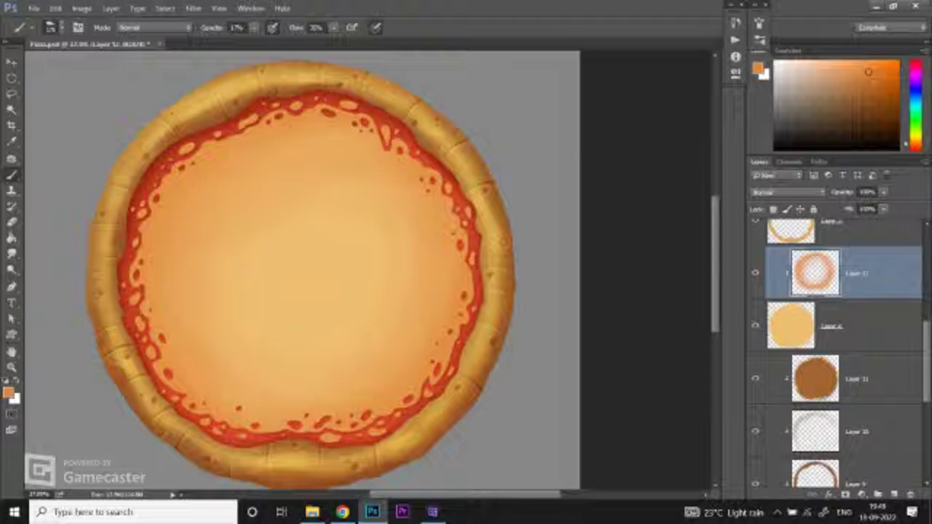
{"action": "key", "text": "z"}
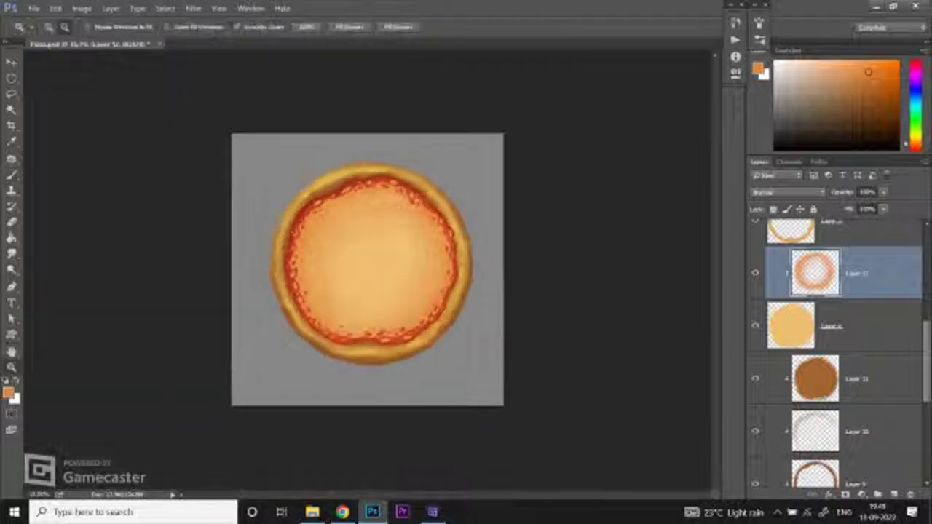
{"action": "key", "text": "ctrl+minus"}
{"action": "key", "text": "ctrl+plus"}
{"action": "key", "text": "b"}
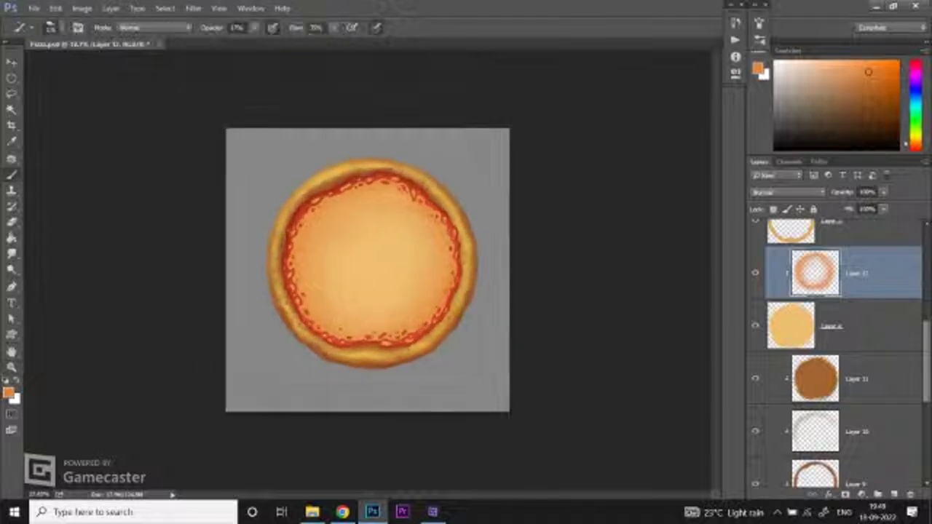
{"action": "left_click", "coordinate": [755, 273]}
{"action": "key", "text": "z"}
{"action": "key", "text": "ctrl+plus"}
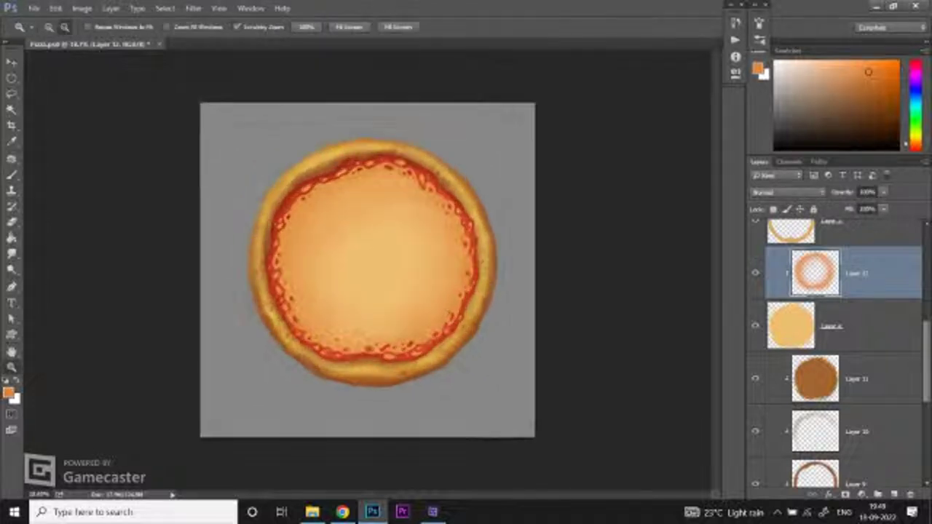
{"action": "key", "text": "ctrl+plus"}
{"action": "key", "text": "ctrl+plus"}
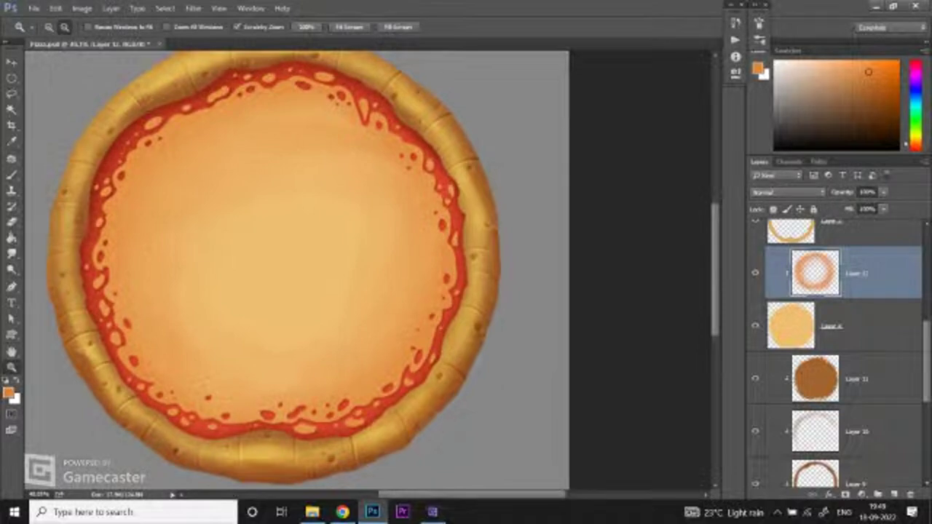
{"action": "key", "text": "ctrl+minus"}
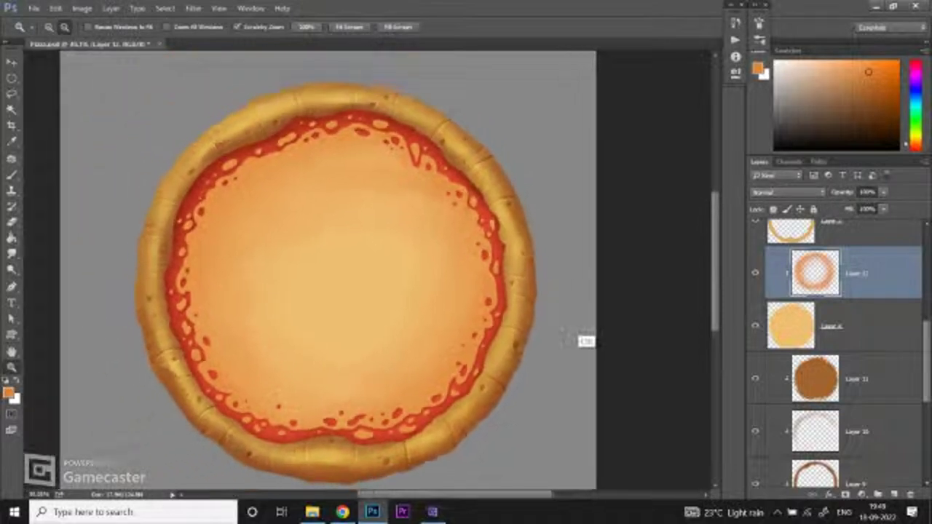
{"action": "left_click", "coordinate": [586, 339], "text": "alt"}
{"action": "key", "text": "ctrl+plus"}
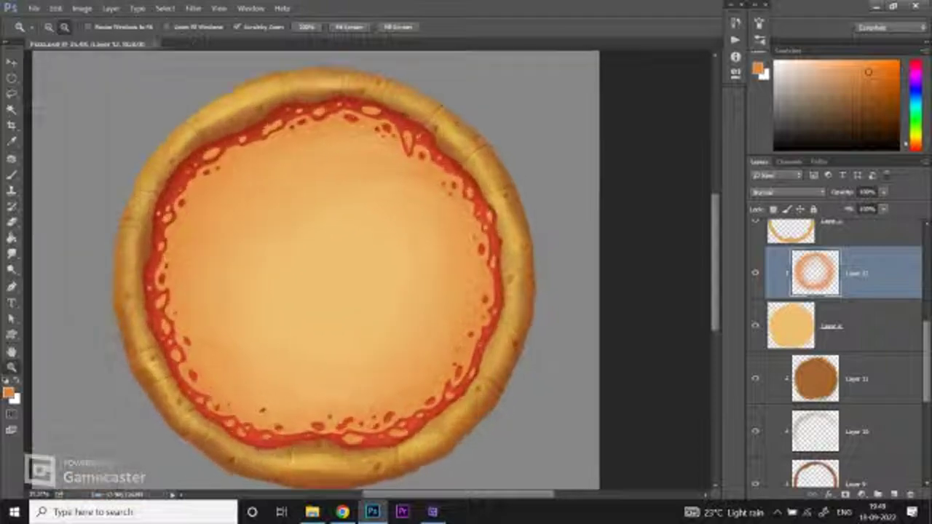
{"action": "key", "text": "ctrl+minus"}
{"action": "key", "text": "ctrl+plus"}
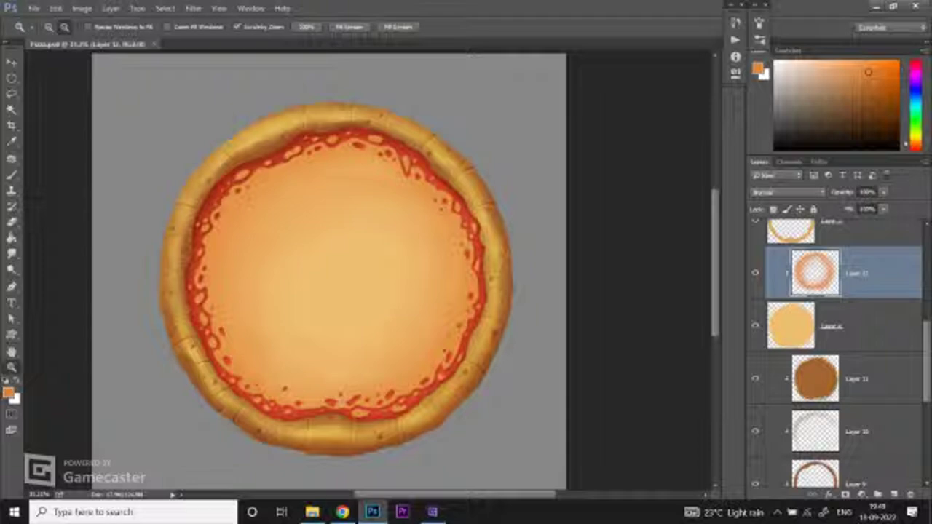
{"action": "left_click", "coordinate": [342, 511]}
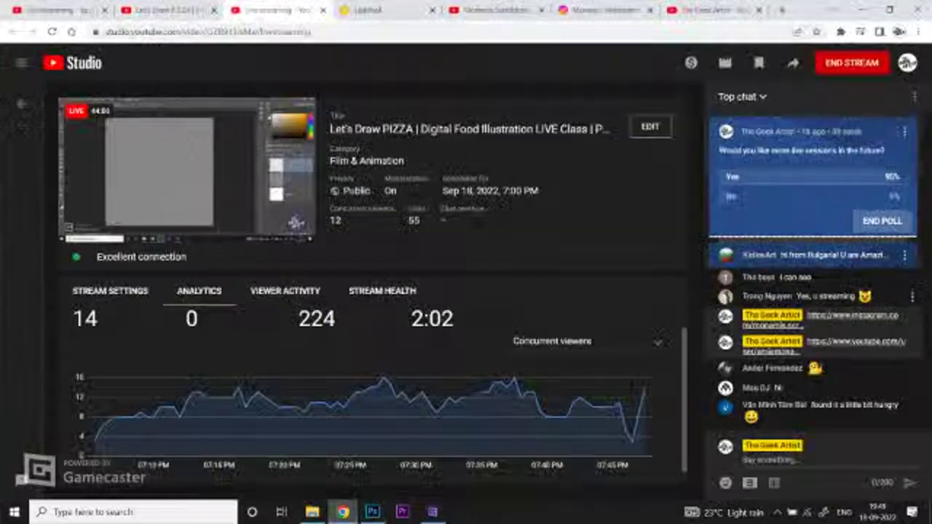
{"action": "left_click", "coordinate": [372, 512]}
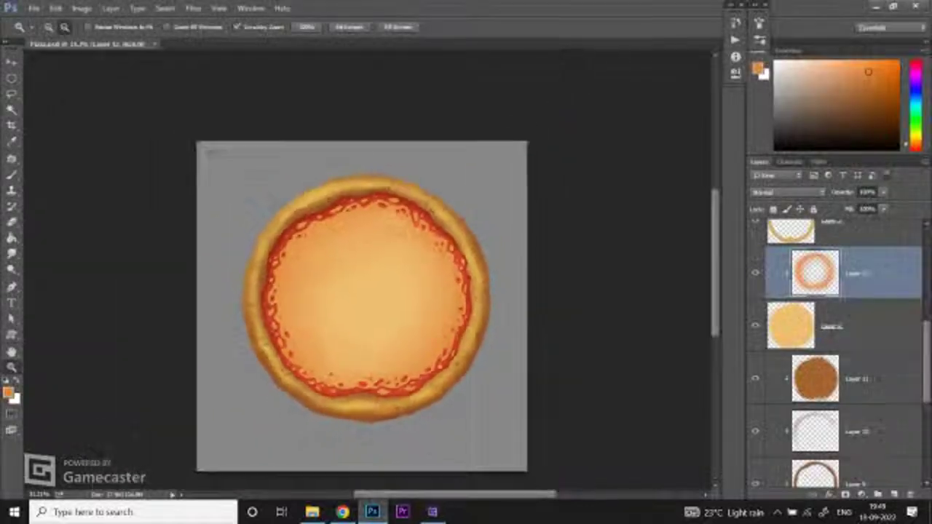
{"action": "scroll", "coordinate": [388, 312], "scroll_direction": "up", "scroll_amount": 3}
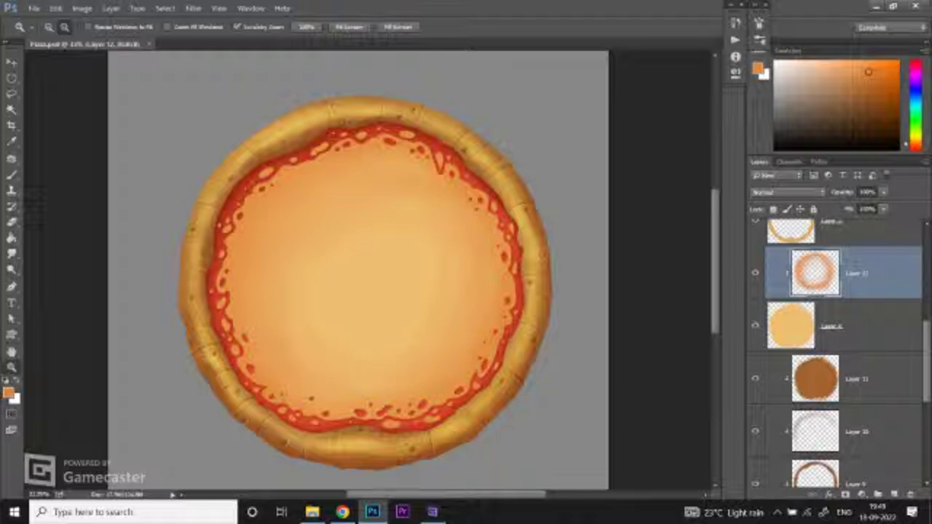
{"action": "scroll", "coordinate": [364, 283], "scroll_direction": "up", "scroll_amount": 1}
{"action": "key", "text": "v"}
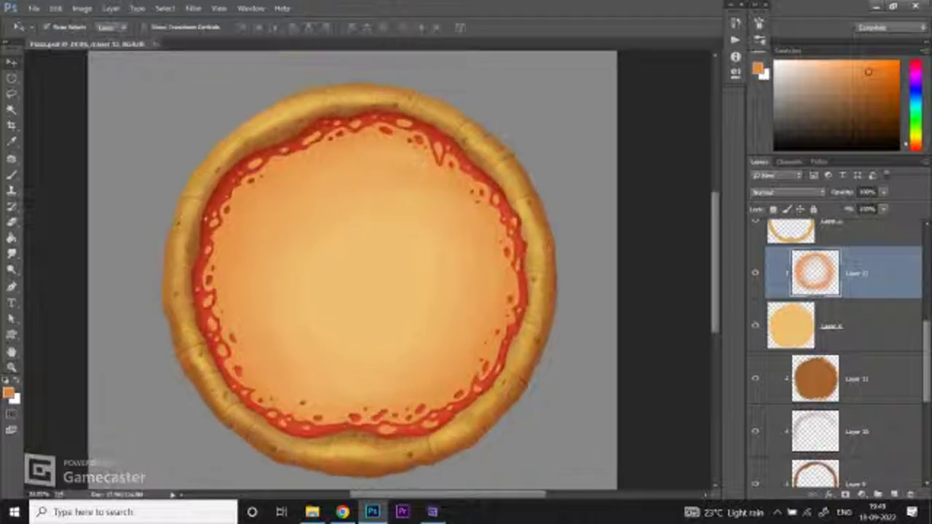
{"action": "scroll", "coordinate": [357, 280], "scroll_direction": "down", "scroll_amount": 2}
{"action": "scroll", "coordinate": [357, 280], "scroll_direction": "up", "scroll_amount": 3}
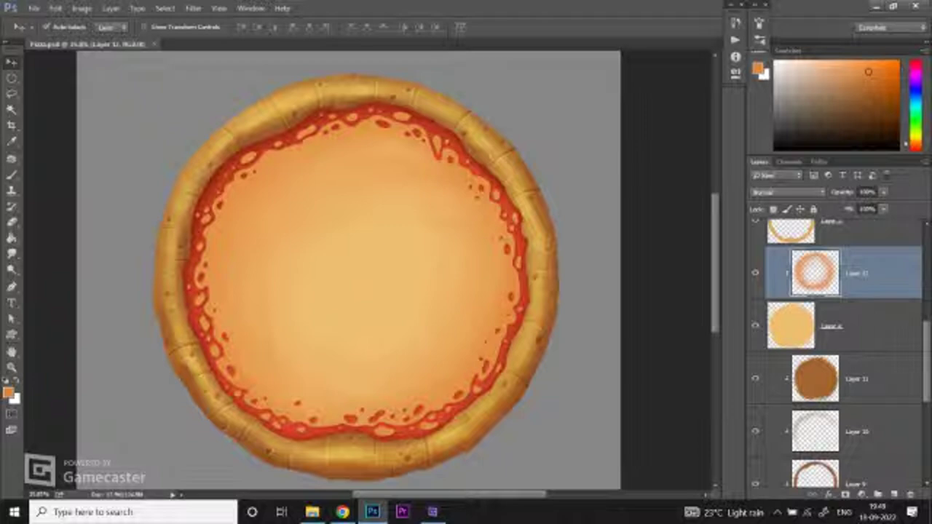
{"action": "scroll", "coordinate": [357, 281], "scroll_direction": "down", "scroll_amount": 2}
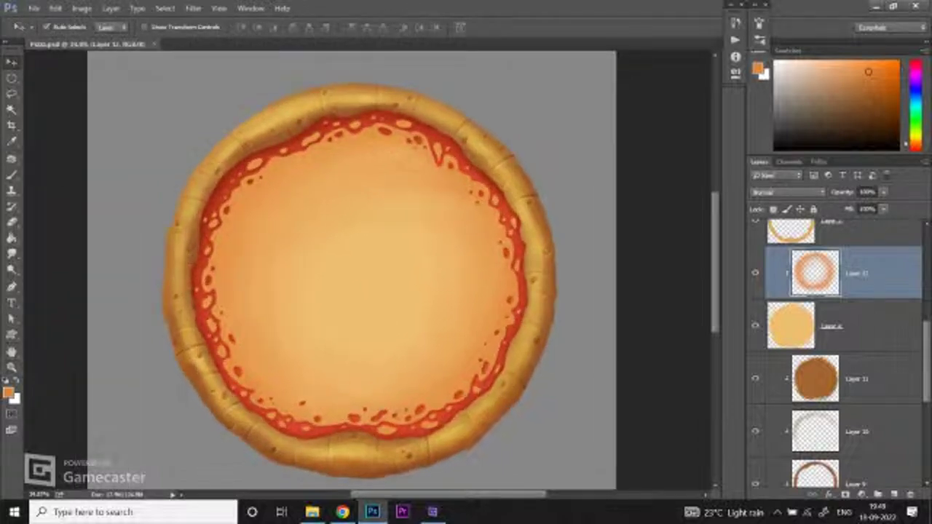
{"action": "scroll", "coordinate": [837, 349], "scroll_direction": "up", "scroll_amount": 5}
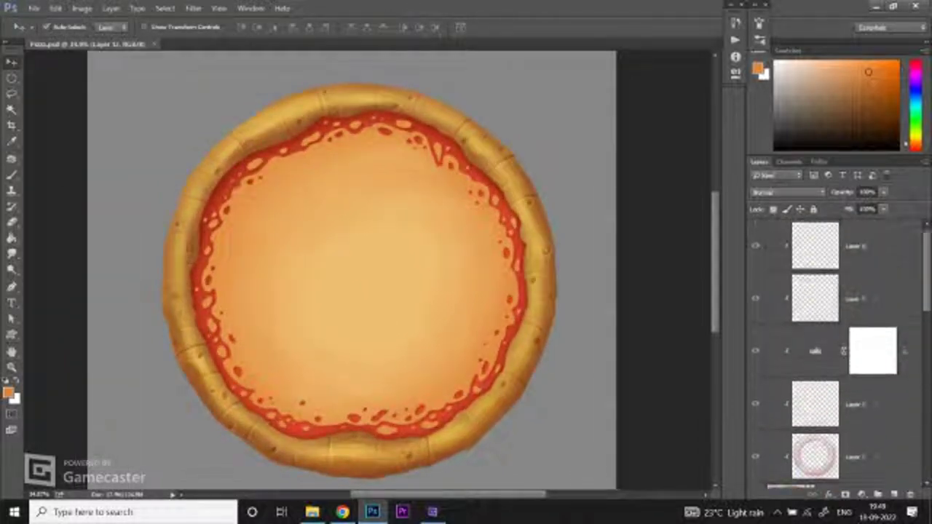
Step: Add a top layer, set the brush size, and reset colours to default black
{"action": "left_click", "coordinate": [873, 246]}
{"action": "left_click", "coordinate": [895, 493]}
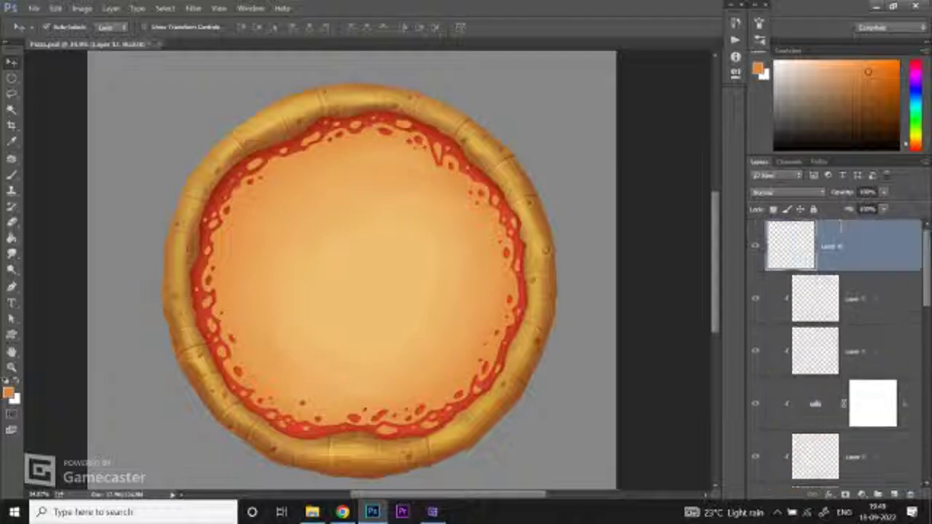
{"action": "key", "text": "b"}
{"action": "left_click", "coordinate": [53, 27]}
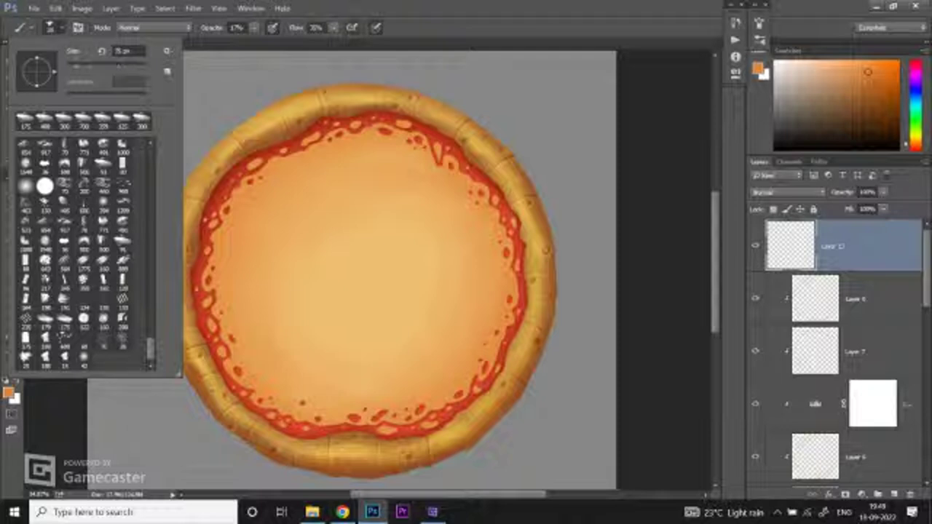
{"action": "left_click", "coordinate": [129, 50]}
{"action": "key", "text": "Return"}
{"action": "key", "text": "d"}
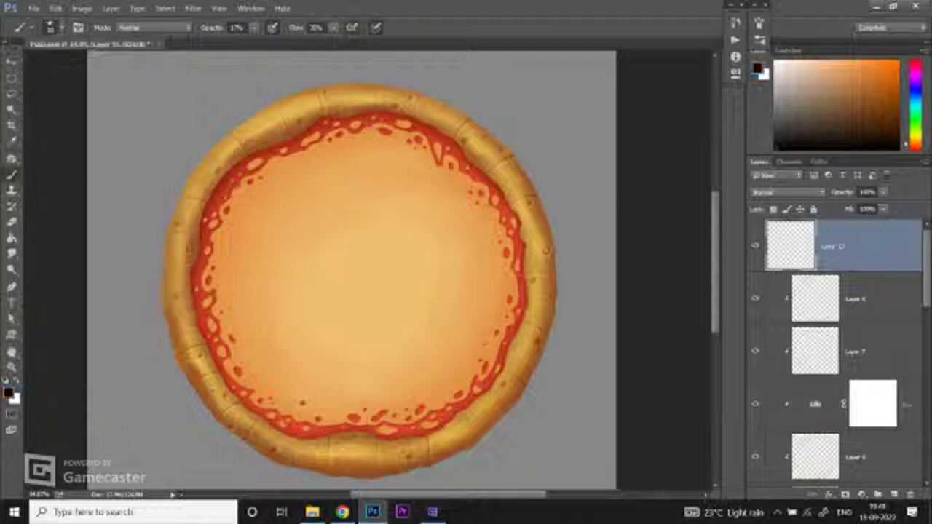
{"action": "scroll", "coordinate": [387, 274], "scroll_direction": "down", "scroll_amount": 1}
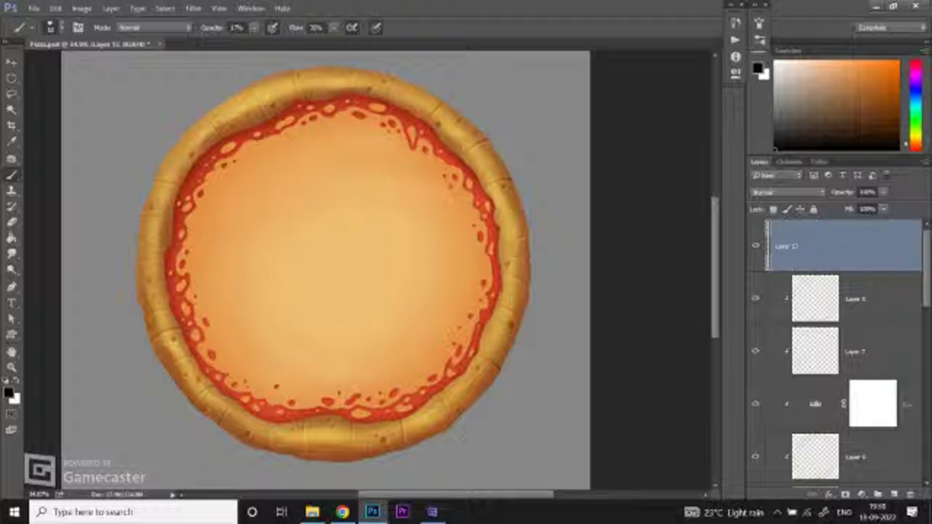
Step: Draw a straight vertical slice line through the pizza's centre
{"action": "left_click", "coordinate": [51, 27]}
{"action": "key", "text": "Return"}
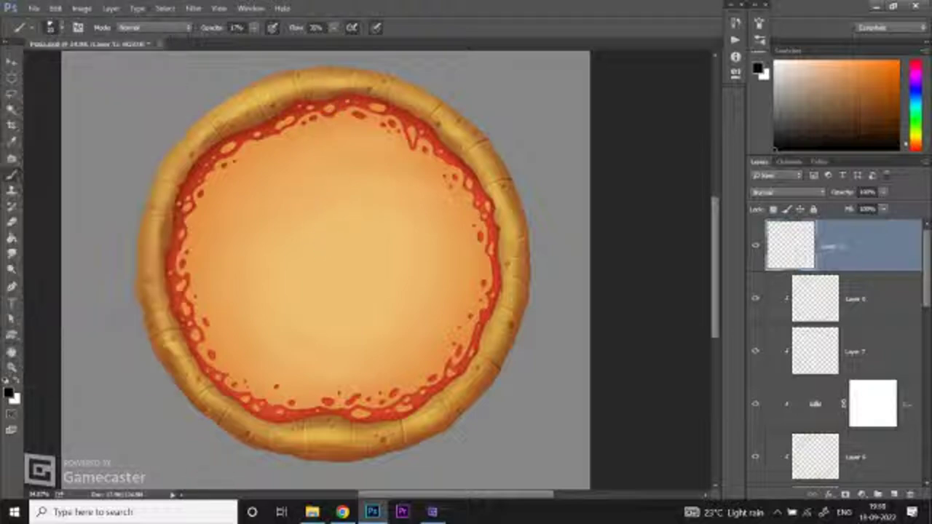
{"action": "left_click_drag", "start_coordinate": [337, 114], "coordinate": [337, 453]}
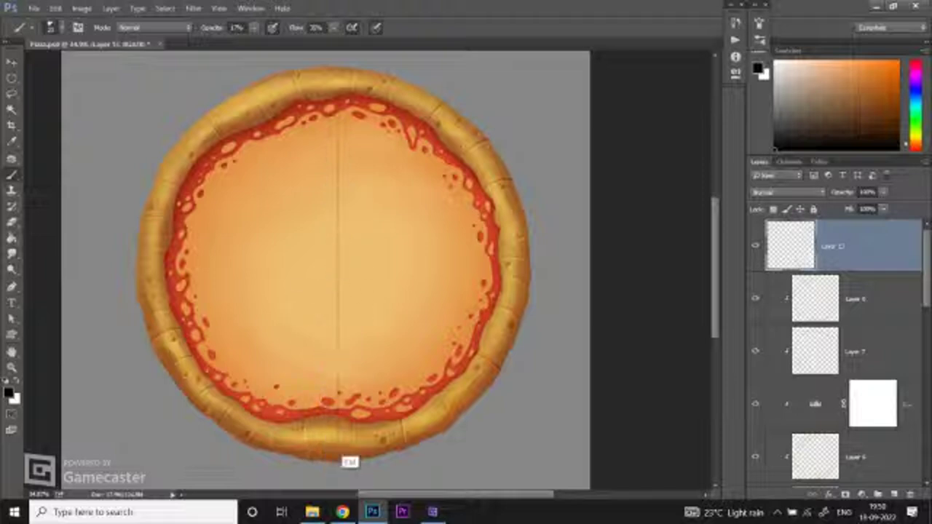
{"action": "key", "text": "ctrl+z"}
{"action": "left_click_drag", "start_coordinate": [334, 115], "coordinate": [334, 484]}
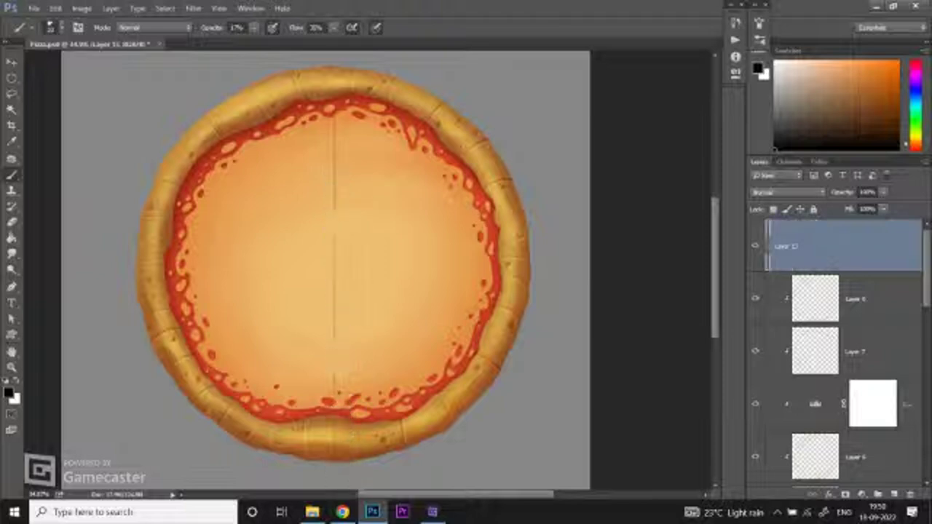
Step: Add horizontal and diagonal slice lines through the pizza centre
{"action": "mouse_move", "coordinate": [334, 267]}
{"action": "left_mouse_down"}
{"action": "mouse_move", "coordinate": [444, 306]}
{"action": "mouse_move", "coordinate": [248, 349]}
{"action": "mouse_move", "coordinate": [150, 393]}
{"action": "mouse_move", "coordinate": [162, 376]}
{"action": "left_mouse_up"}
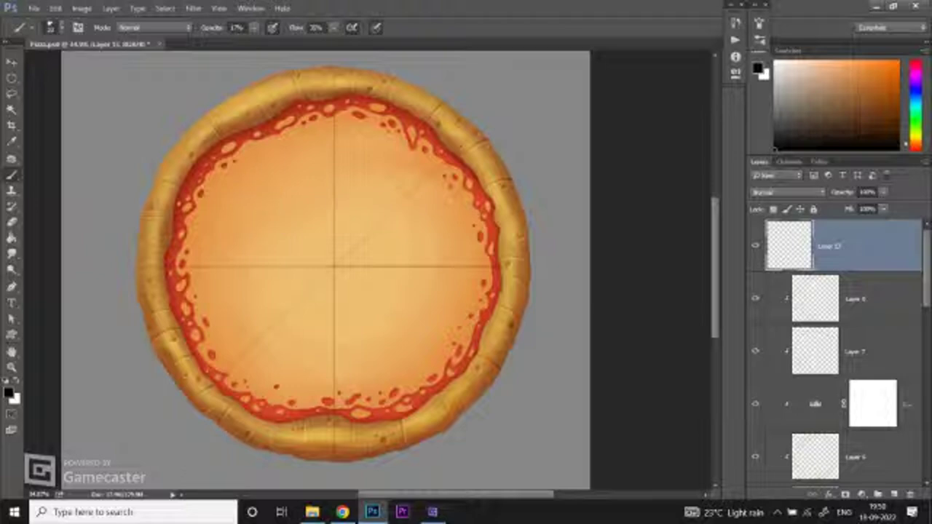
{"action": "left_click_drag", "start_coordinate": [283, 204], "coordinate": [389, 335]}
{"action": "key", "text": "ctrl+minus"}
{"action": "key", "text": "ctrl+minus"}
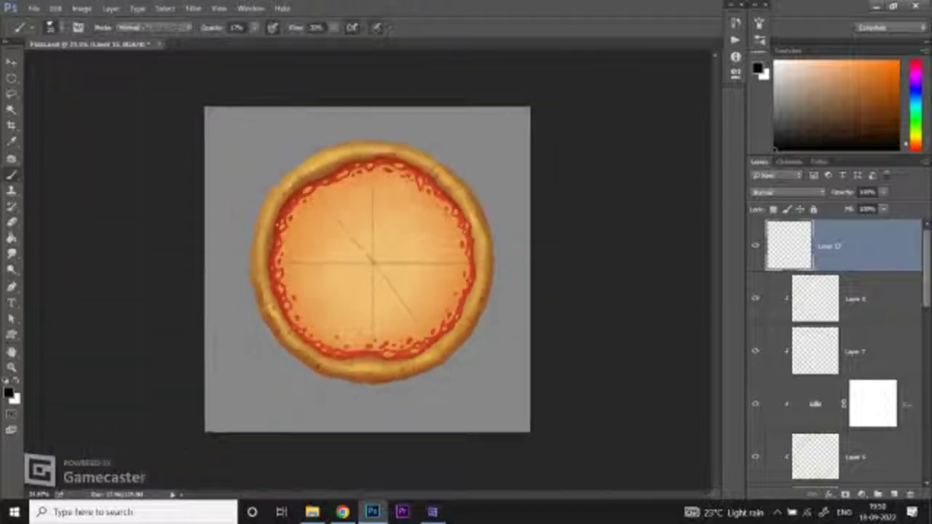
{"action": "key", "text": "ctrl+plus"}
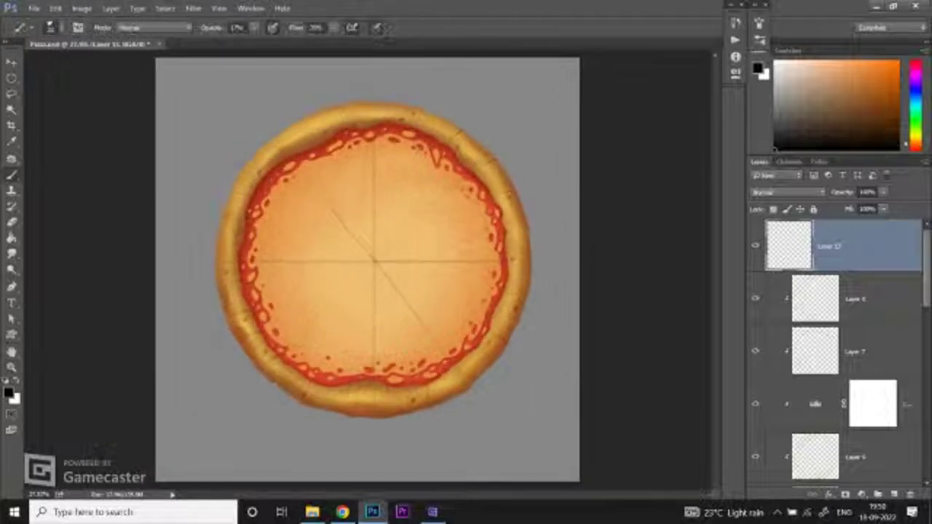
{"action": "key", "text": "ctrl+minus"}
{"action": "key", "text": "ctrl+plus"}
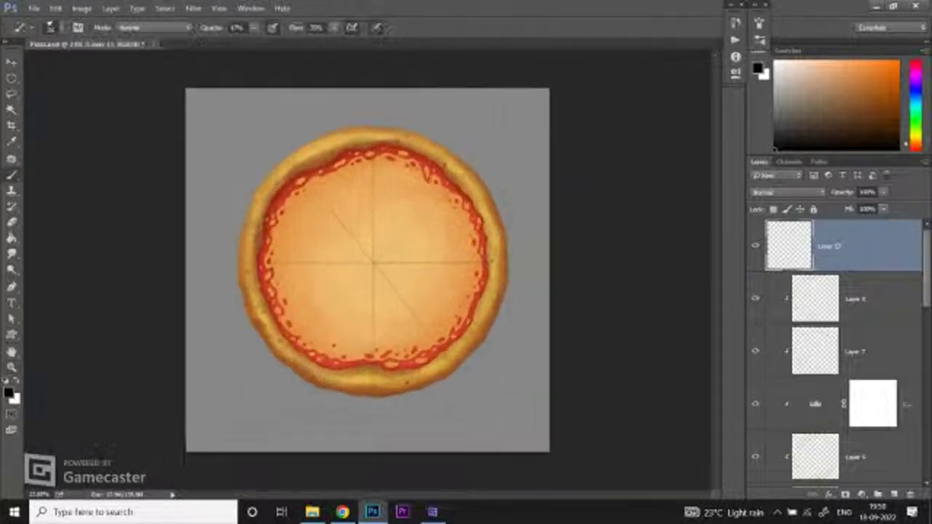
{"action": "key", "text": "ctrl+plus"}
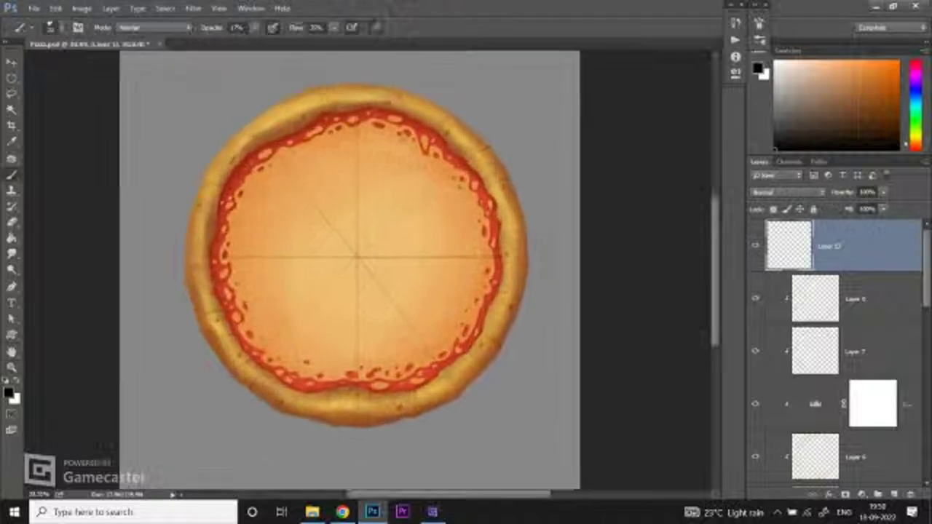
{"action": "key", "text": "ctrl+plus"}
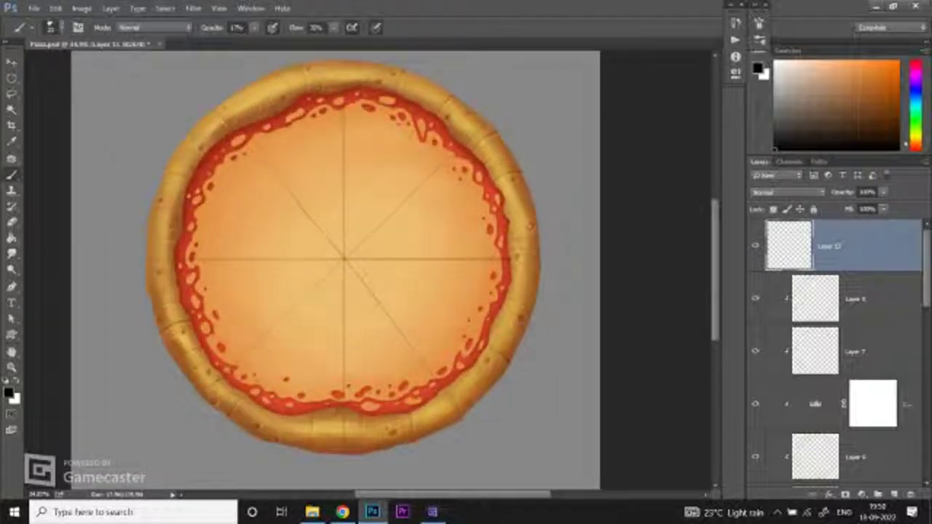
{"action": "scroll", "coordinate": [394, 274], "scroll_direction": "up", "scroll_amount": 1}
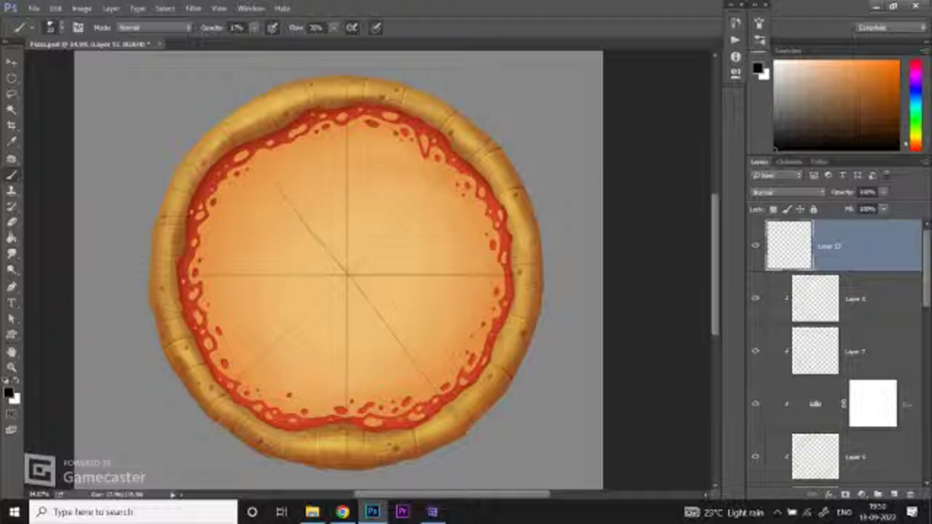
{"action": "scroll", "coordinate": [376, 288], "scroll_direction": "up", "scroll_amount": 2}
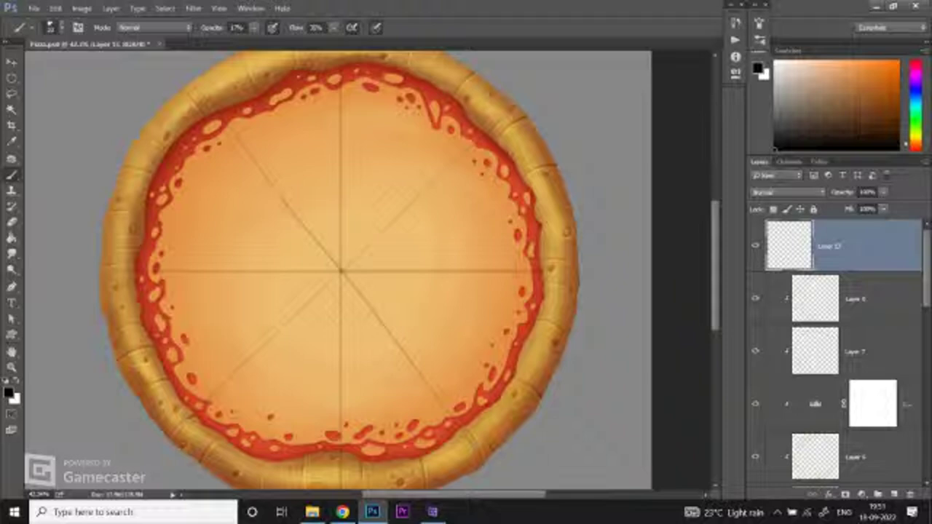
Step: Zoom out on the pizza and briefly check the YouTube Studio live-stream page
{"action": "key", "text": "z"}
{"action": "left_click", "coordinate": [275, 89], "text": "alt"}
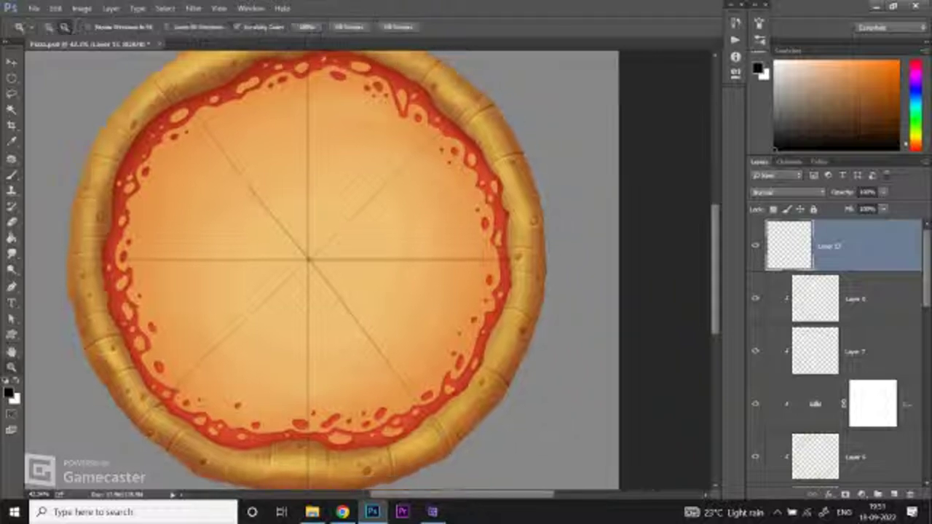
{"action": "left_click", "coordinate": [275, 88], "text": "alt"}
{"action": "left_click", "coordinate": [275, 89], "text": "alt"}
{"action": "key", "text": "b"}
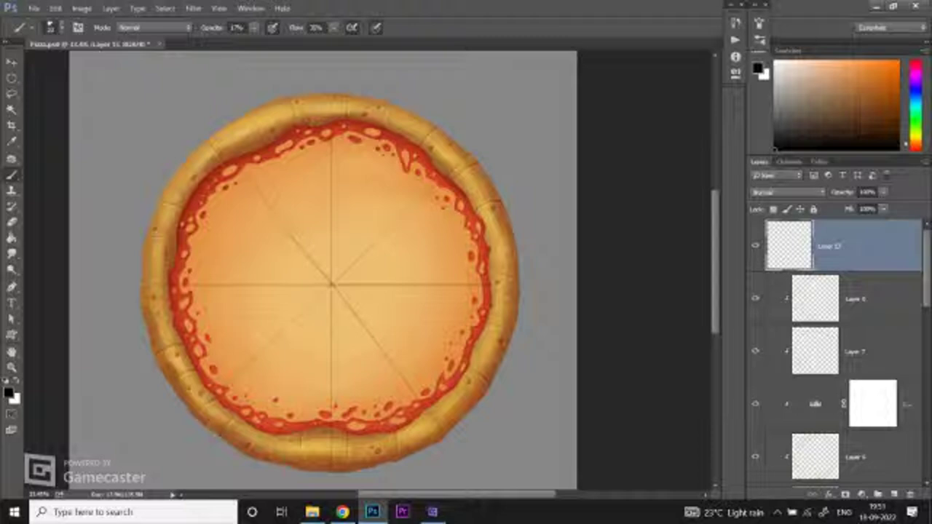
{"action": "left_click", "coordinate": [342, 512]}
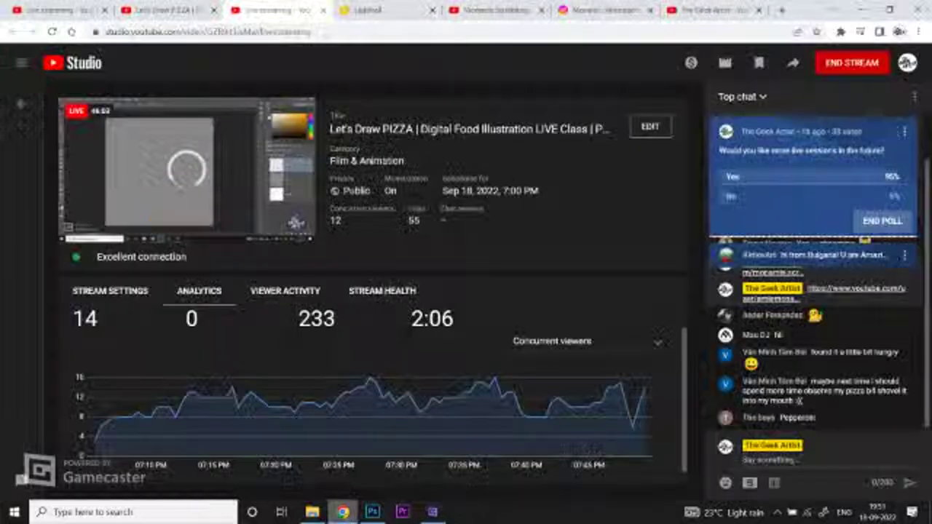
{"action": "left_click", "coordinate": [372, 512]}
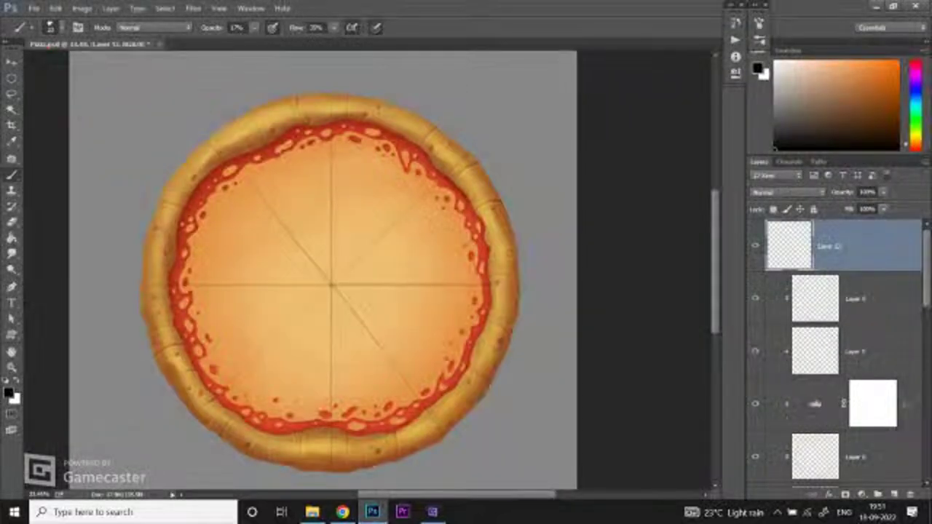
{"action": "key", "text": "ctrl+plus"}
{"action": "key", "text": "z"}
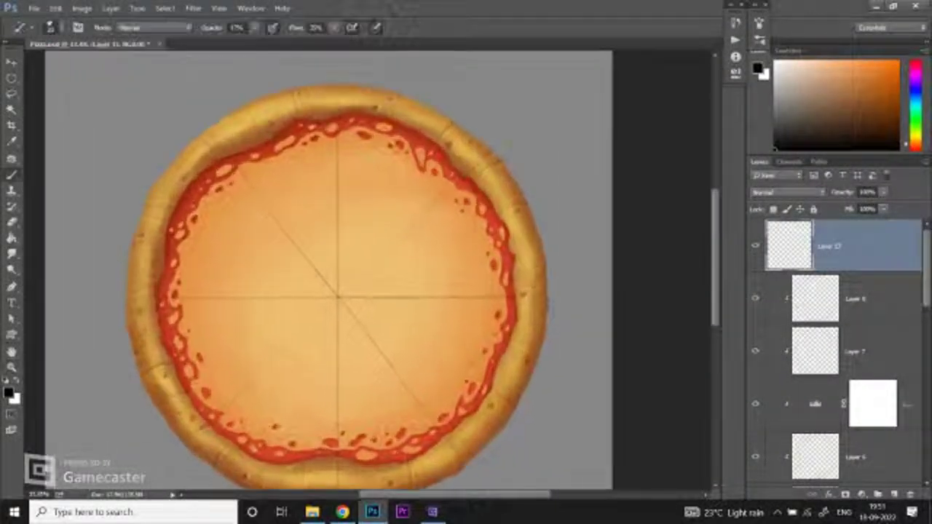
{"action": "key", "text": "b"}
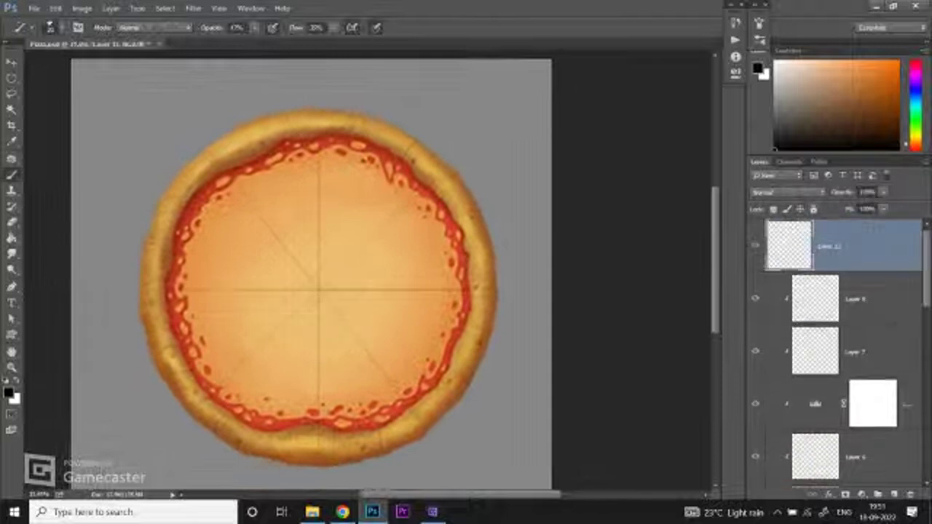
Step: Add a new empty layer above Layer 8, beneath the slice lines
{"action": "left_click", "coordinate": [874, 298]}
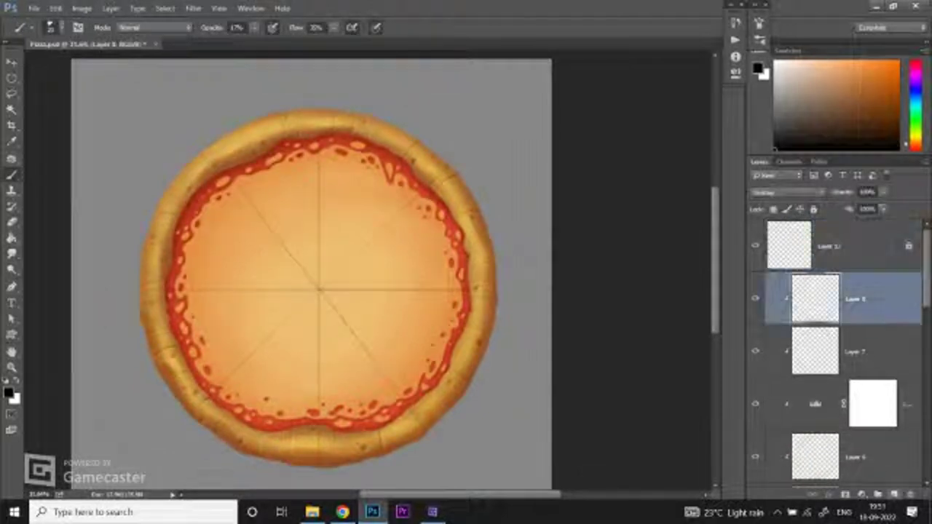
{"action": "left_click", "coordinate": [895, 494]}
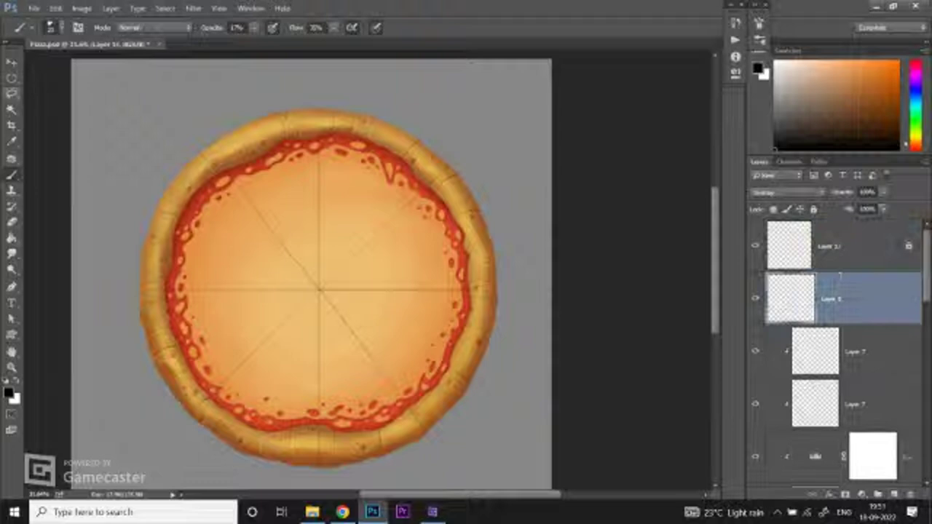
{"action": "left_click", "coordinate": [54, 27]}
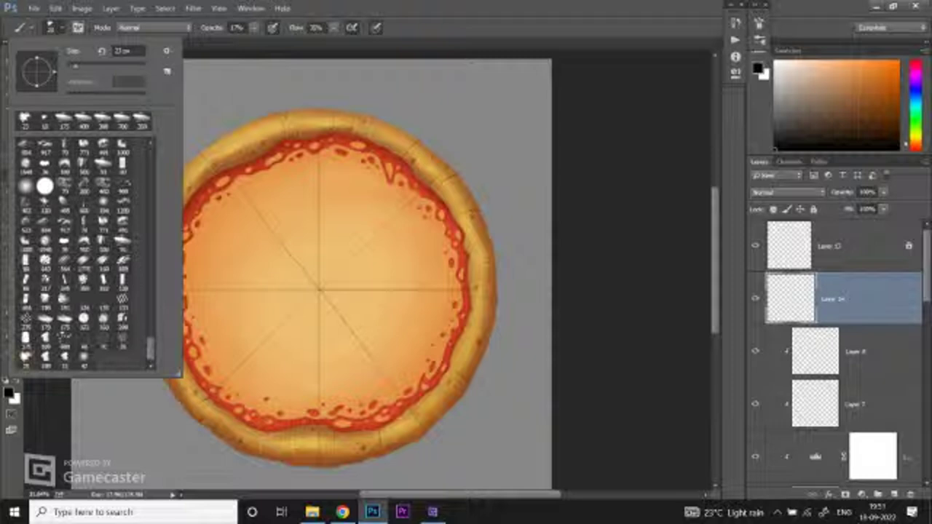
Step: Set the brush to a light purple colour with 10% opacity and 100% flow
{"action": "key", "text": "Escape"}
{"action": "scroll", "coordinate": [300, 213], "scroll_direction": "up", "scroll_amount": 4}
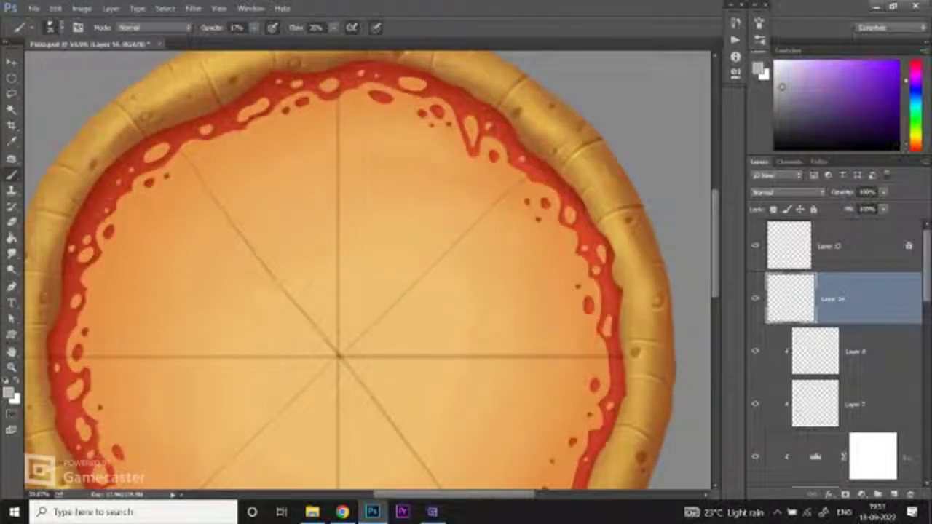
{"action": "left_click_drag", "start_coordinate": [781, 87], "coordinate": [781, 74]}
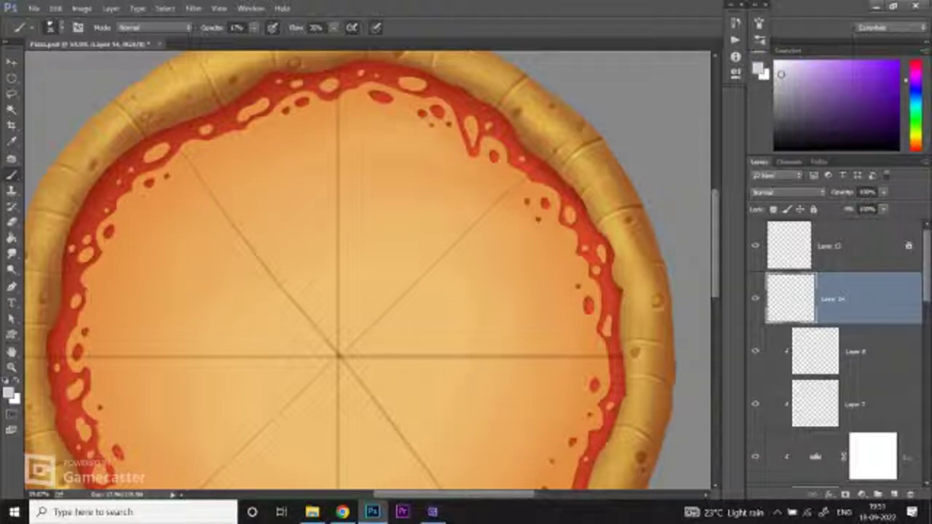
{"action": "key", "text": "1"}
{"action": "key", "text": "shift+0"}
{"action": "mouse_move", "coordinate": [348, 252]}
{"action": "left_mouse_down"}
{"action": "mouse_move", "coordinate": [384, 195]}
{"action": "mouse_move", "coordinate": [353, 266]}
{"action": "left_mouse_up"}
{"action": "key", "text": "ctrl+z"}
{"action": "left_click", "coordinate": [778, 69]}
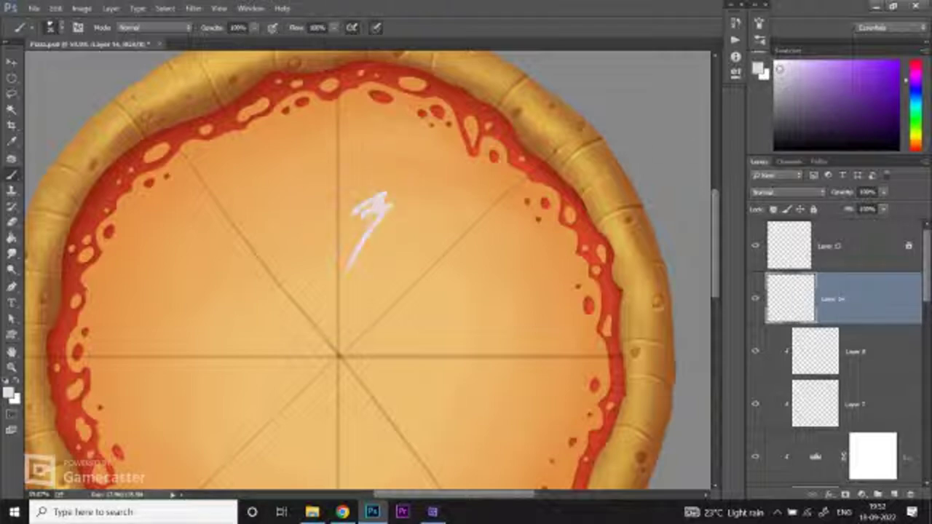
{"action": "key", "text": "ctrl+z"}
Step: Zoom in on the top slices and paint the curved top of the mushroom cap
{"action": "key", "text": "z"}
{"action": "scroll", "coordinate": [382, 172], "scroll_direction": "up", "scroll_amount": 1}
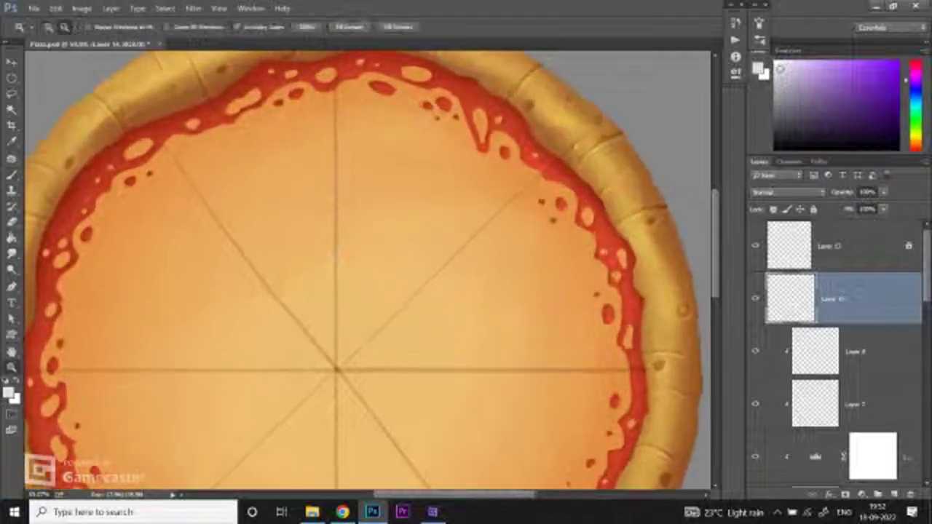
{"action": "key", "text": "b"}
{"action": "left_click_drag", "start_coordinate": [291, 160], "coordinate": [329, 186]}
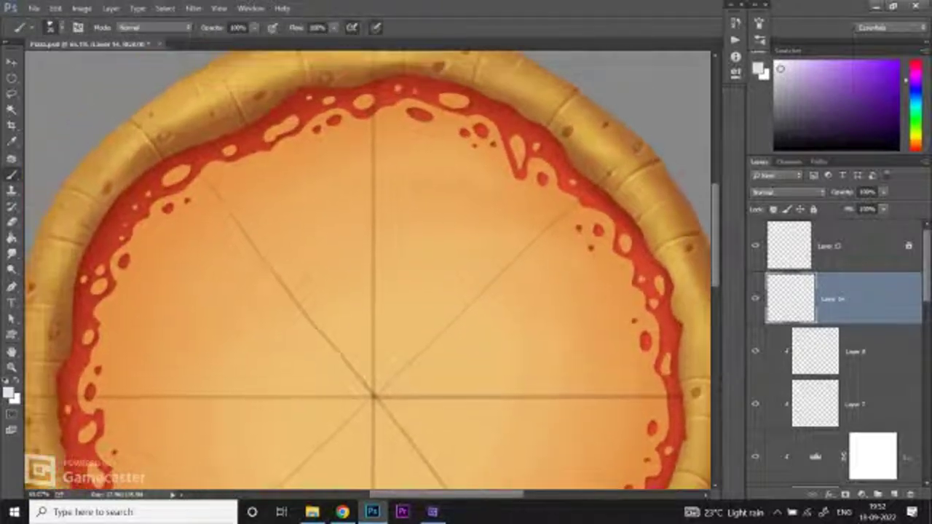
{"action": "left_click", "coordinate": [342, 186], "text": "ctrl"}
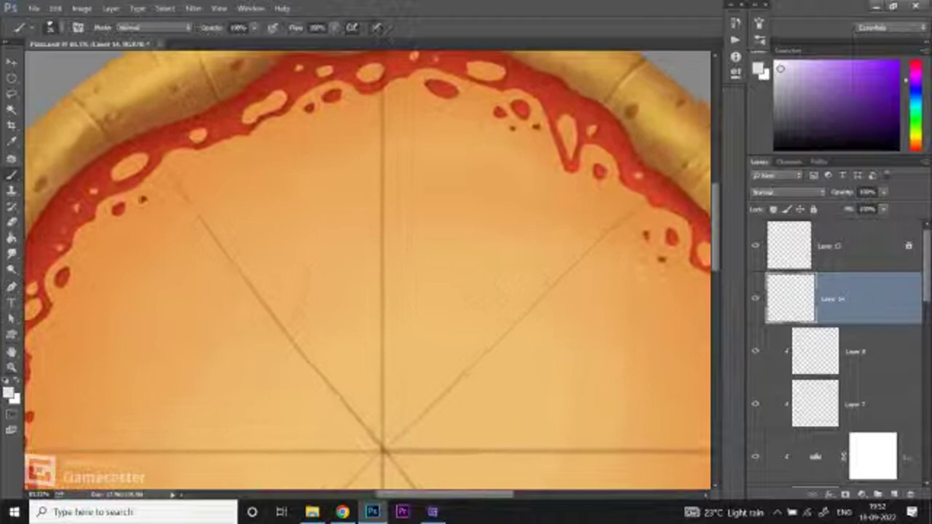
{"action": "left_click_drag", "start_coordinate": [250, 240], "coordinate": [342, 220]}
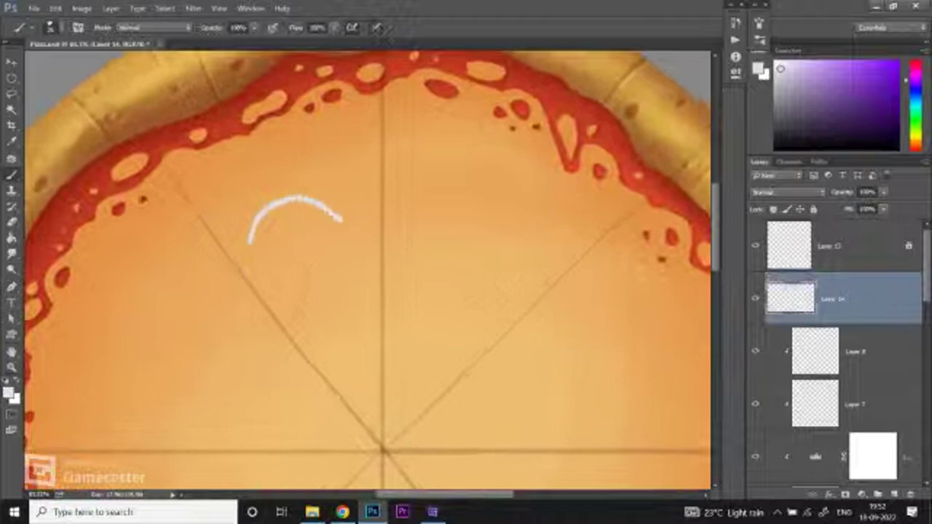
{"action": "key", "text": "ctrl+z"}
{"action": "left_click_drag", "start_coordinate": [244, 233], "coordinate": [339, 209]}
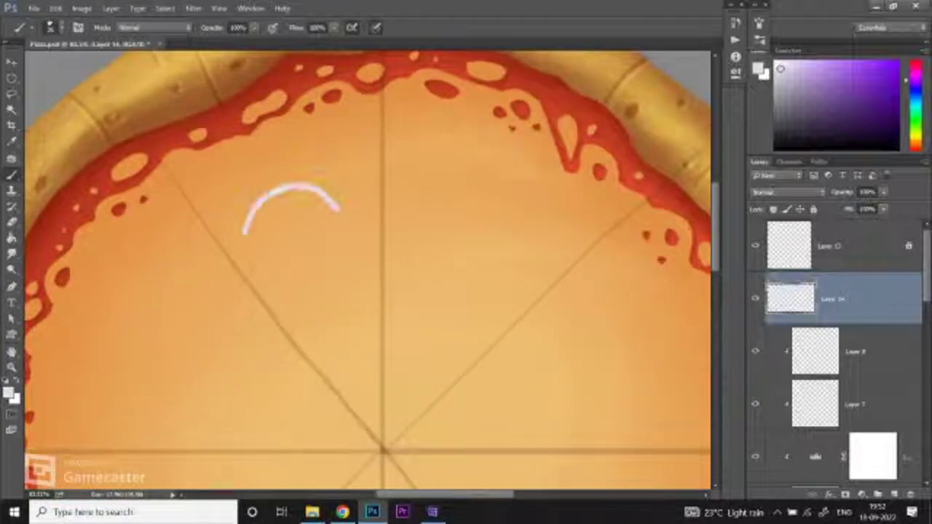
{"action": "key", "text": "ctrl+z"}
{"action": "left_click_drag", "start_coordinate": [245, 237], "coordinate": [353, 222]}
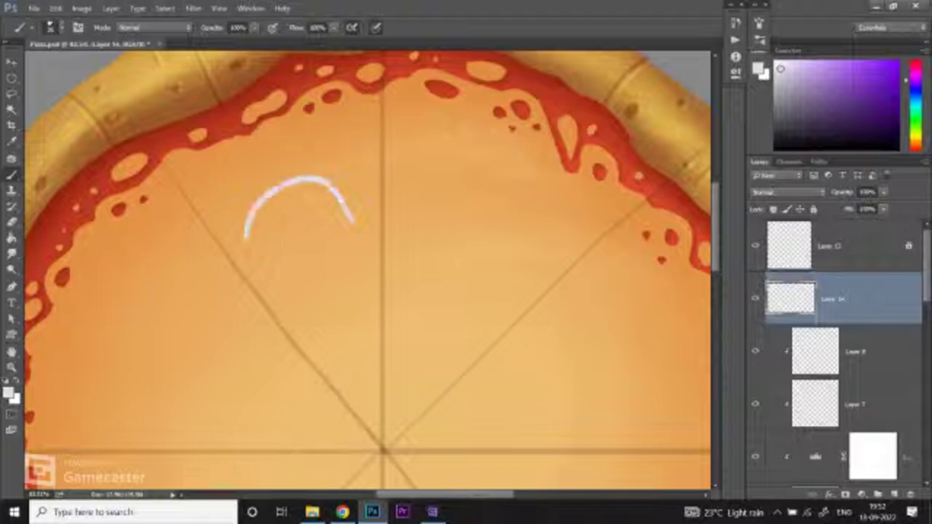
{"action": "mouse_move", "coordinate": [246, 235]}
{"action": "left_mouse_down"}
{"action": "mouse_move", "coordinate": [291, 234]}
{"action": "mouse_move", "coordinate": [261, 230]}
{"action": "mouse_move", "coordinate": [284, 247]}
{"action": "left_mouse_up"}
{"action": "key", "text": "ctrl+z"}
{"action": "mouse_move", "coordinate": [354, 220]}
{"action": "left_mouse_down"}
{"action": "mouse_move", "coordinate": [285, 264]}
{"action": "mouse_move", "coordinate": [325, 260]}
{"action": "mouse_move", "coordinate": [288, 268]}
{"action": "left_mouse_up"}
{"action": "key", "text": "ctrl+z"}
{"action": "key", "text": "ctrl+z"}
{"action": "key", "text": "ctrl+z"}
Step: Paint the mushroom stem and fill the cap solid, including its right edge
{"action": "mouse_move", "coordinate": [311, 215]}
{"action": "left_mouse_down"}
{"action": "mouse_move", "coordinate": [314, 255]}
{"action": "mouse_move", "coordinate": [323, 231]}
{"action": "left_mouse_up"}
{"action": "scroll", "coordinate": [318, 250], "scroll_direction": "up", "scroll_amount": 1}
{"action": "mouse_move", "coordinate": [270, 170]}
{"action": "left_mouse_down"}
{"action": "mouse_move", "coordinate": [247, 195]}
{"action": "mouse_move", "coordinate": [252, 180]}
{"action": "mouse_move", "coordinate": [255, 209]}
{"action": "mouse_move", "coordinate": [300, 172]}
{"action": "mouse_move", "coordinate": [282, 194]}
{"action": "mouse_move", "coordinate": [313, 176]}
{"action": "mouse_move", "coordinate": [250, 219]}
{"action": "mouse_move", "coordinate": [269, 215]}
{"action": "mouse_move", "coordinate": [276, 240]}
{"action": "mouse_move", "coordinate": [286, 222]}
{"action": "mouse_move", "coordinate": [302, 268]}
{"action": "left_mouse_up"}
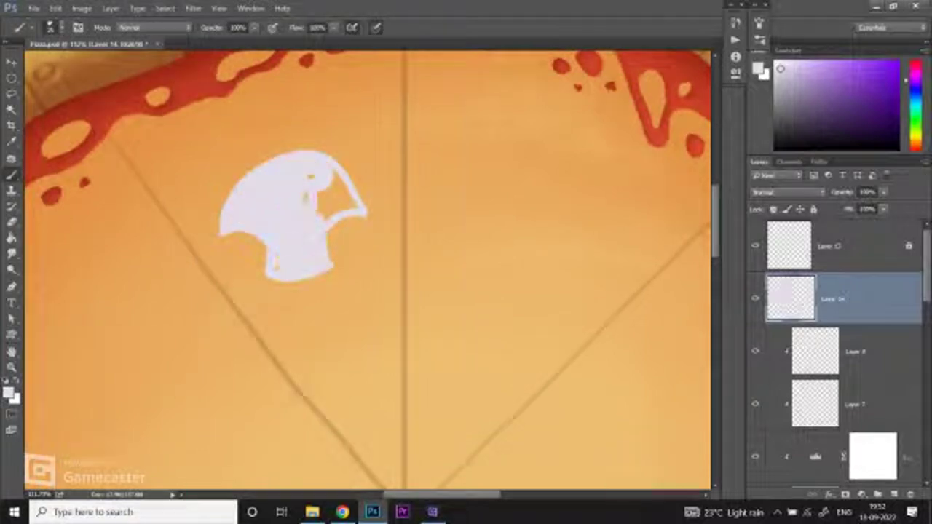
{"action": "mouse_move", "coordinate": [318, 210]}
{"action": "left_mouse_down"}
{"action": "mouse_move", "coordinate": [341, 173]}
{"action": "mouse_move", "coordinate": [324, 198]}
{"action": "mouse_move", "coordinate": [328, 215]}
{"action": "mouse_move", "coordinate": [348, 191]}
{"action": "mouse_move", "coordinate": [356, 208]}
{"action": "left_mouse_up"}
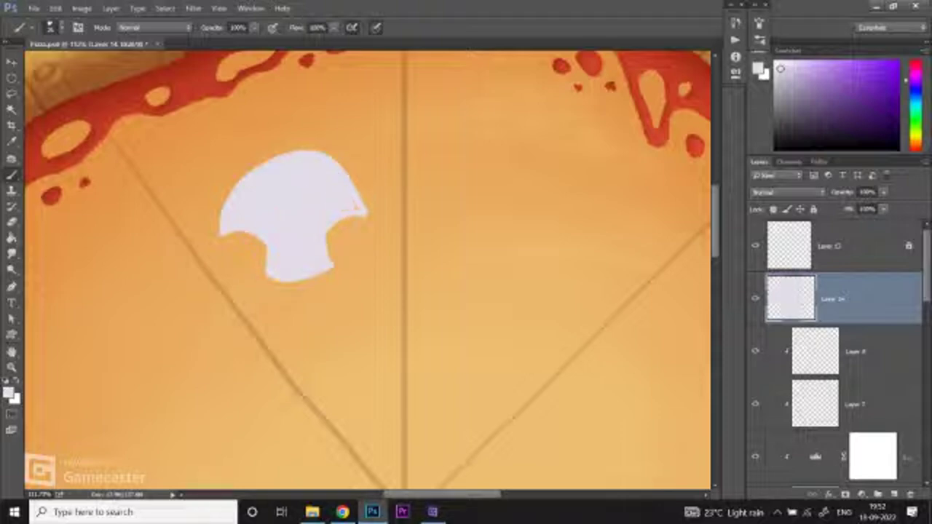
{"action": "left_click_drag", "start_coordinate": [345, 154], "coordinate": [369, 228]}
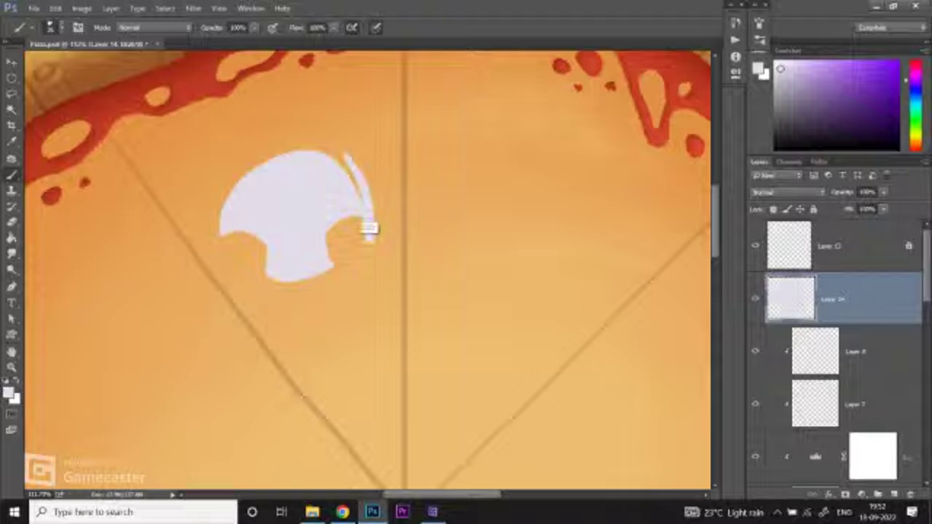
{"action": "key", "text": "ctrl+z"}
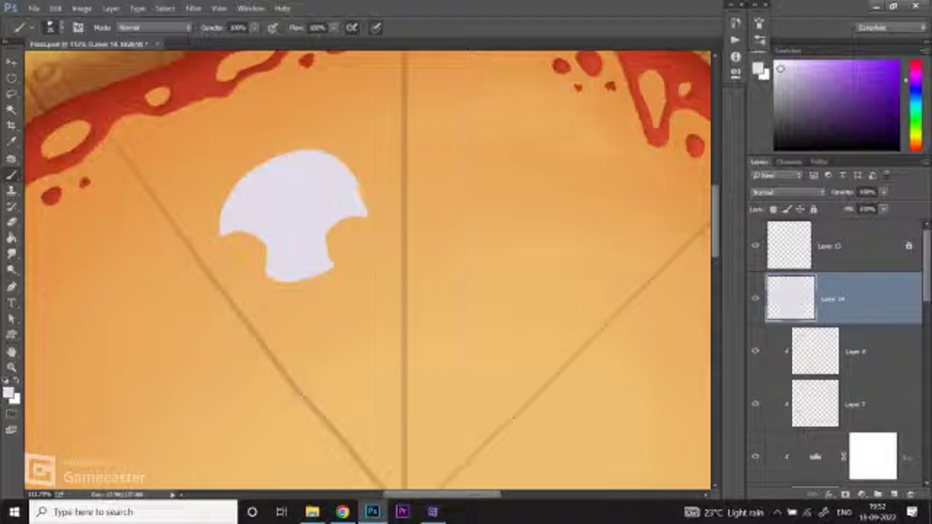
{"action": "key", "text": "ctrl+shift+z"}
Step: Erase a sliver off the stem's lower-right edge and check the whole pizza
{"action": "key", "text": "e"}
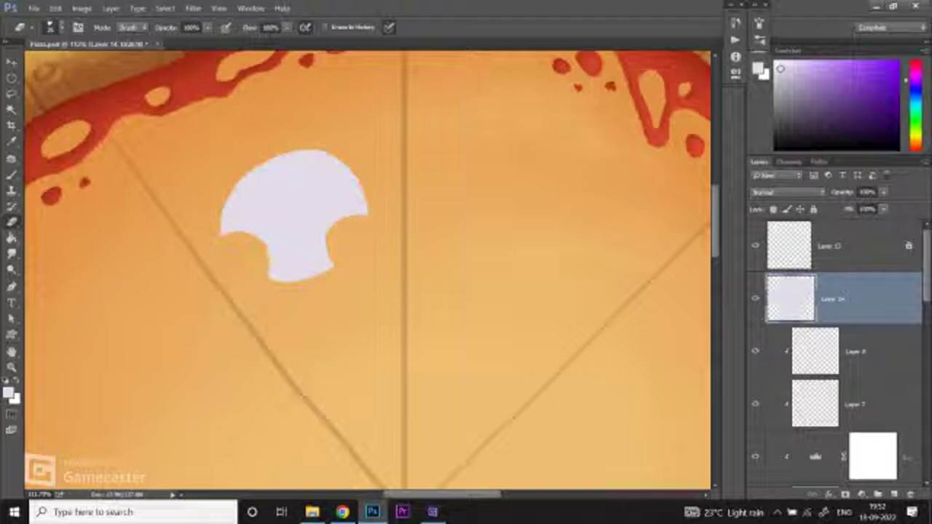
{"action": "left_click_drag", "start_coordinate": [332, 249], "coordinate": [329, 268]}
{"action": "key", "text": "z"}
{"action": "left_click_drag", "start_coordinate": [495, 291], "coordinate": [428, 292]}
{"action": "left_click_drag", "start_coordinate": [341, 274], "coordinate": [474, 275]}
Step: Add a new empty layer and clip it to the mushroom layer
{"action": "key", "text": "e"}
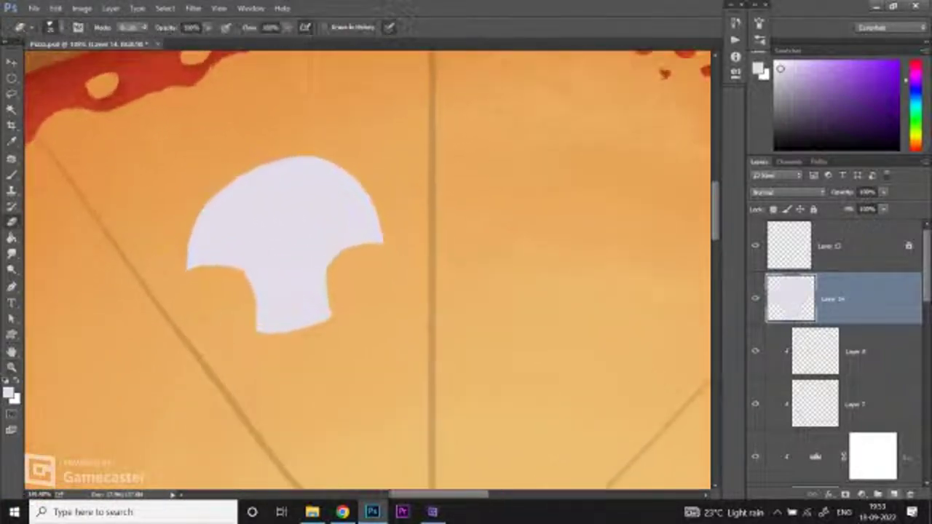
{"action": "key", "text": "ctrl+j"}
{"action": "left_click", "coordinate": [839, 348], "text": "alt"}
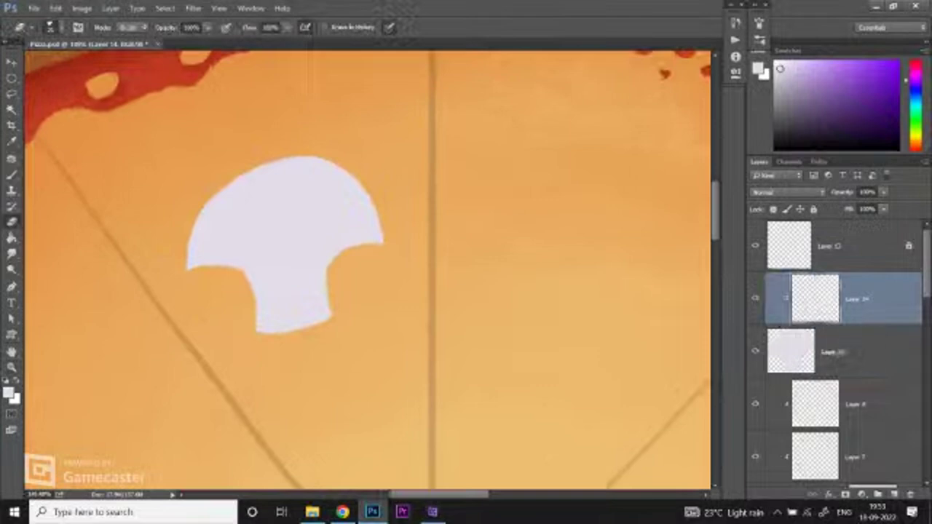
Step: On the clipped layer, shade the cap's lower-left underside with a grey curve
{"action": "key", "text": "b"}
{"action": "key", "text": "b"}
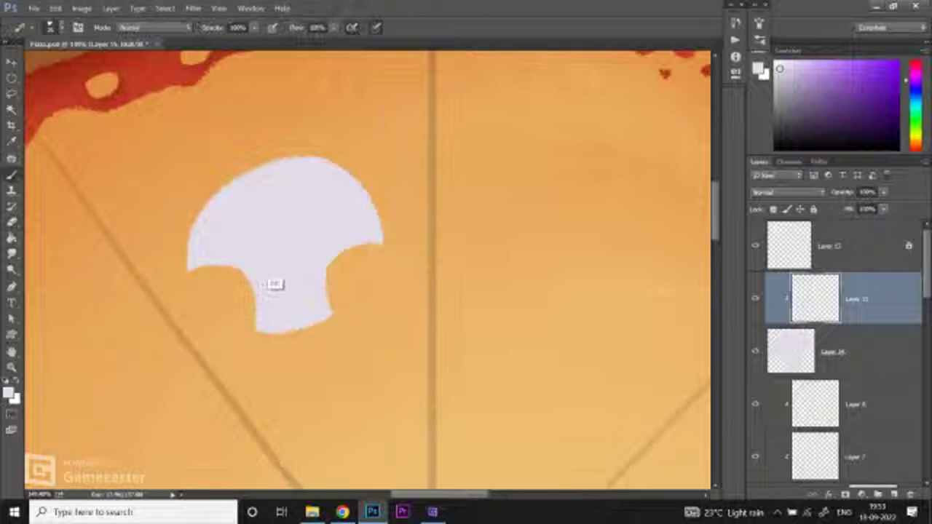
{"action": "key", "text": "z"}
{"action": "left_click_drag", "start_coordinate": [280, 248], "coordinate": [430, 246]}
{"action": "key", "text": "alt+bracketleft"}
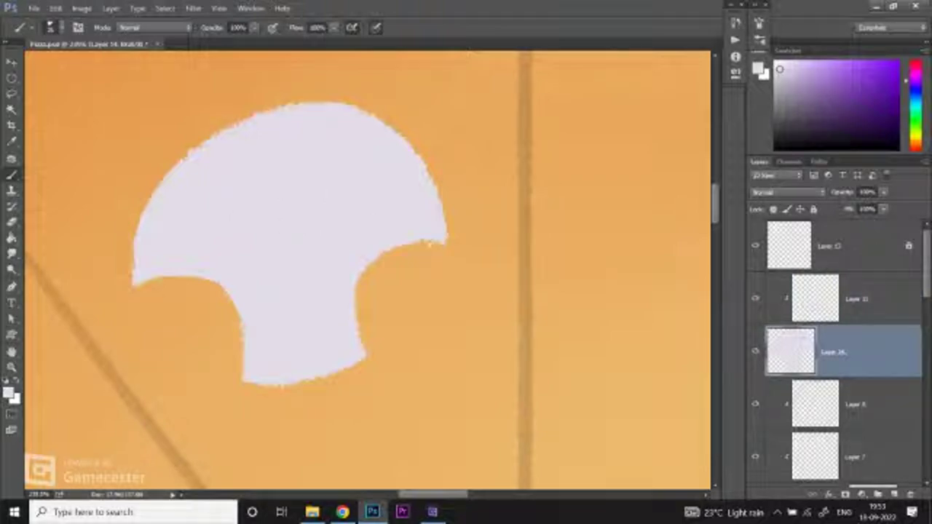
{"action": "key", "text": "alt+bracketright"}
{"action": "key", "text": "z"}
{"action": "left_click_drag", "start_coordinate": [352, 261], "coordinate": [320, 261]}
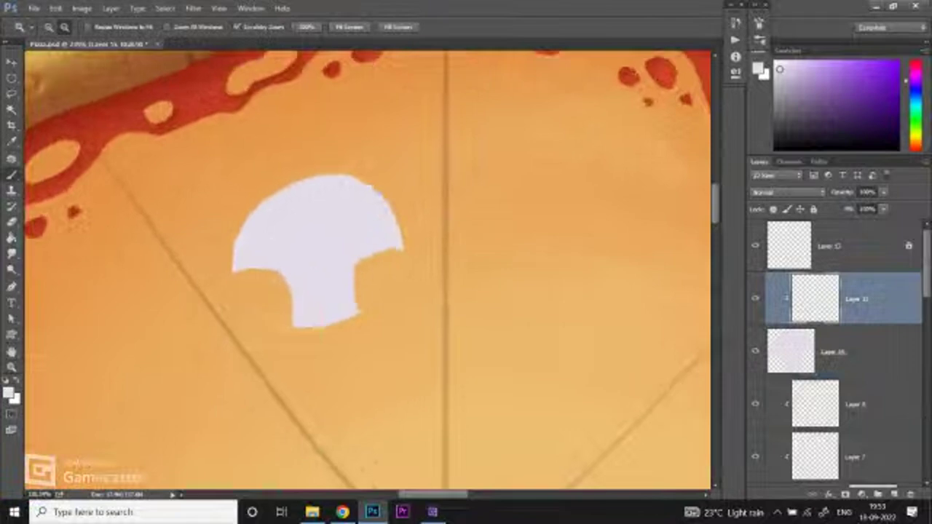
{"action": "key", "text": "b"}
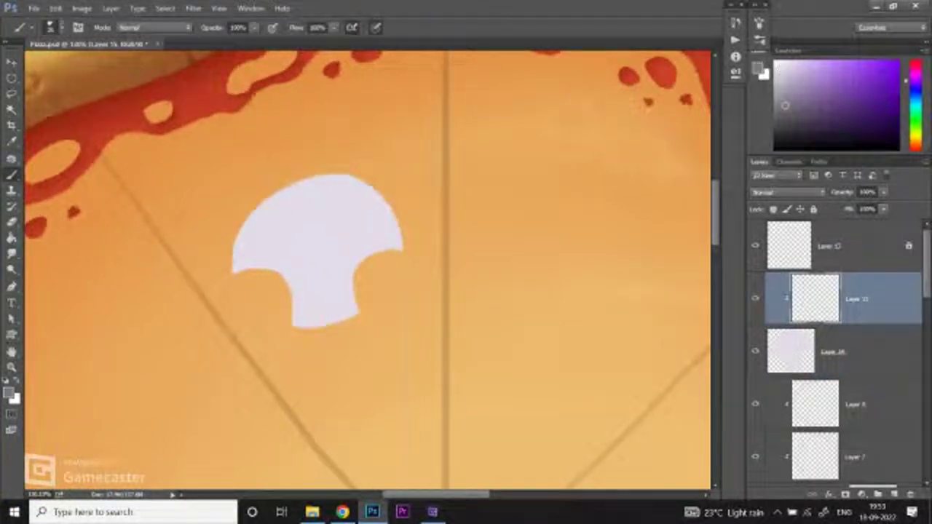
{"action": "left_click_drag", "start_coordinate": [279, 240], "coordinate": [305, 240]}
{"action": "mouse_move", "coordinate": [223, 277]}
{"action": "left_mouse_down"}
{"action": "mouse_move", "coordinate": [276, 270]}
{"action": "mouse_move", "coordinate": [290, 291]}
{"action": "left_mouse_up"}
{"action": "key", "text": "ctrl+z"}
{"action": "mouse_move", "coordinate": [223, 278]}
{"action": "left_mouse_down"}
{"action": "mouse_move", "coordinate": [243, 268]}
{"action": "mouse_move", "coordinate": [291, 295]}
{"action": "mouse_move", "coordinate": [297, 320]}
{"action": "mouse_move", "coordinate": [233, 271]}
{"action": "mouse_move", "coordinate": [281, 263]}
{"action": "mouse_move", "coordinate": [295, 286]}
{"action": "left_mouse_up"}
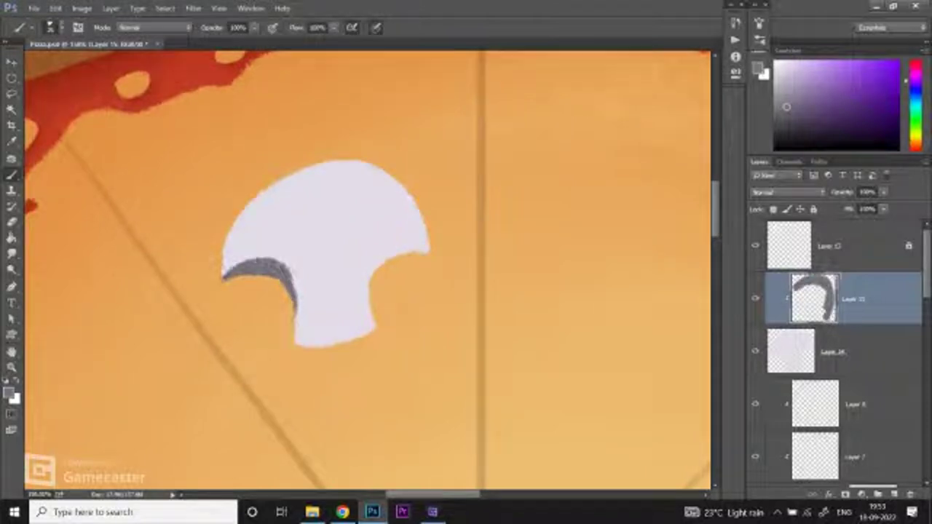
Step: Shade the cap's right underside grey, then erase excess shading near the stem
{"action": "mouse_move", "coordinate": [428, 250]}
{"action": "left_mouse_down"}
{"action": "mouse_move", "coordinate": [394, 249]}
{"action": "mouse_move", "coordinate": [366, 298]}
{"action": "left_mouse_up"}
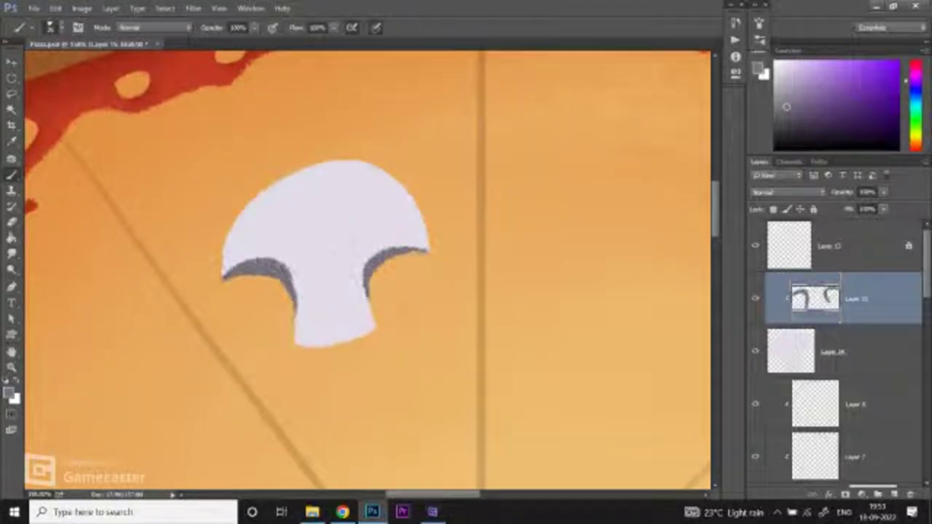
{"action": "mouse_move", "coordinate": [427, 247]}
{"action": "left_mouse_down"}
{"action": "mouse_move", "coordinate": [375, 245]}
{"action": "mouse_move", "coordinate": [365, 298]}
{"action": "left_mouse_up"}
{"action": "key", "text": "z"}
{"action": "left_click", "coordinate": [373, 271], "text": "alt"}
{"action": "left_click", "coordinate": [424, 309], "text": "alt"}
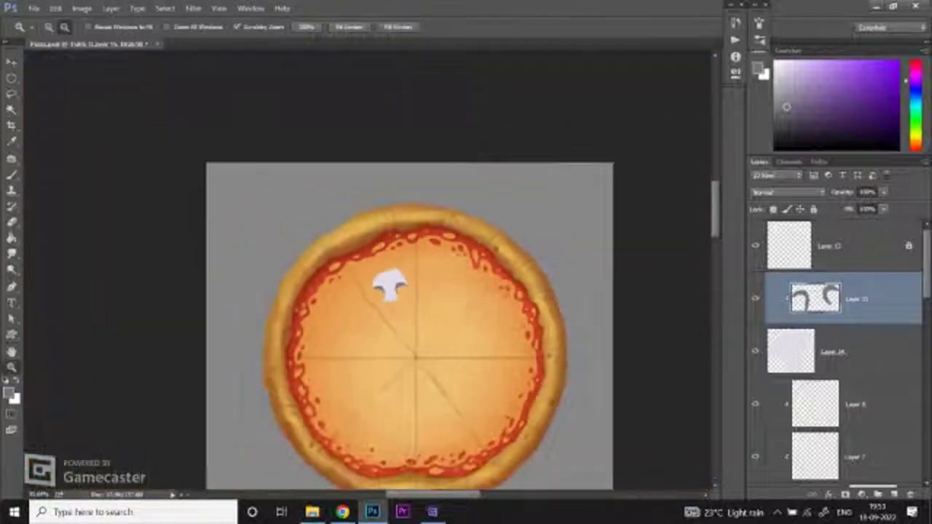
{"action": "left_click", "coordinate": [390, 287]}
{"action": "left_click", "coordinate": [335, 262]}
{"action": "key", "text": "e"}
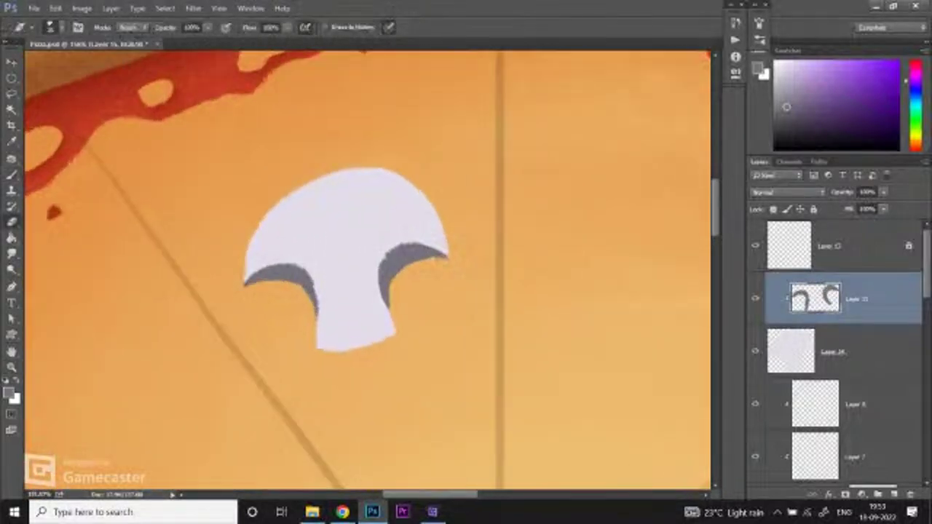
{"action": "left_click_drag", "start_coordinate": [316, 304], "coordinate": [317, 319]}
{"action": "left_click_drag", "start_coordinate": [378, 268], "coordinate": [385, 308]}
Step: Check the whole pizza and add another new empty layer
{"action": "key", "text": "z"}
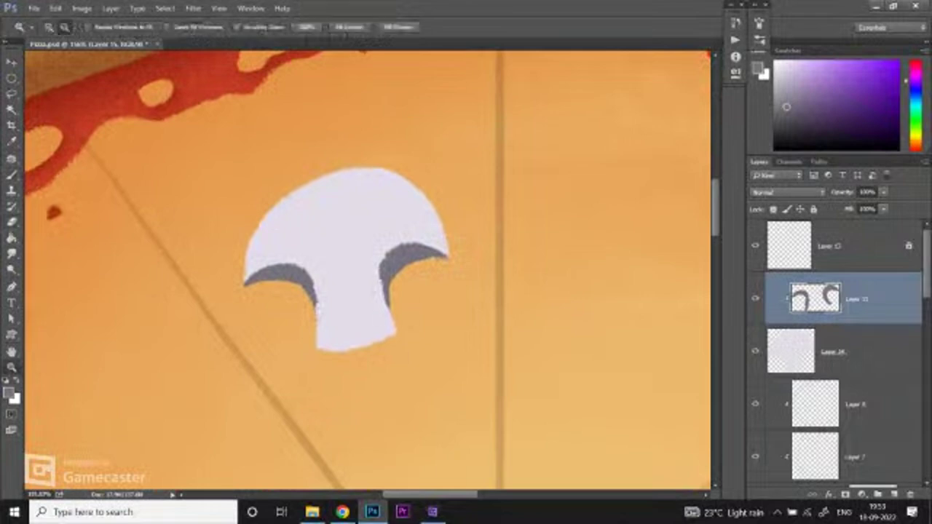
{"action": "left_click", "coordinate": [377, 305], "text": "alt"}
{"action": "left_click", "coordinate": [374, 295]}
{"action": "key", "text": "e"}
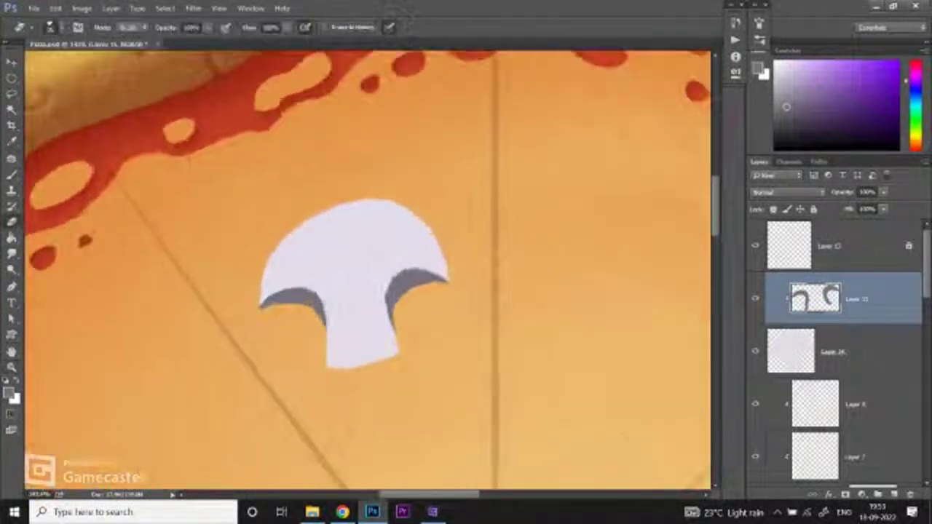
{"action": "key", "text": "ctrl+shift+alt+n"}
Step: Clip the new layer to the mushroom and pick a lighter lavender colour
{"action": "key", "text": "ctrl+alt+g"}
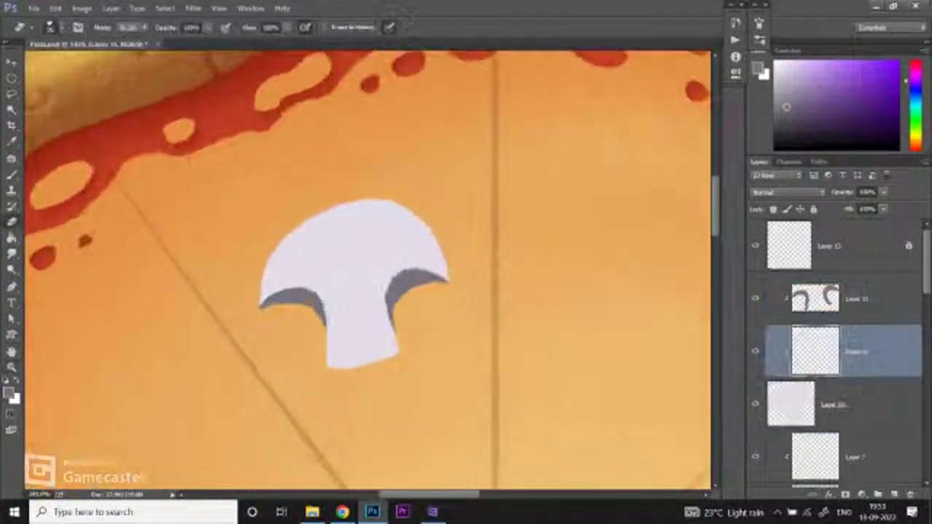
{"action": "key", "text": "b"}
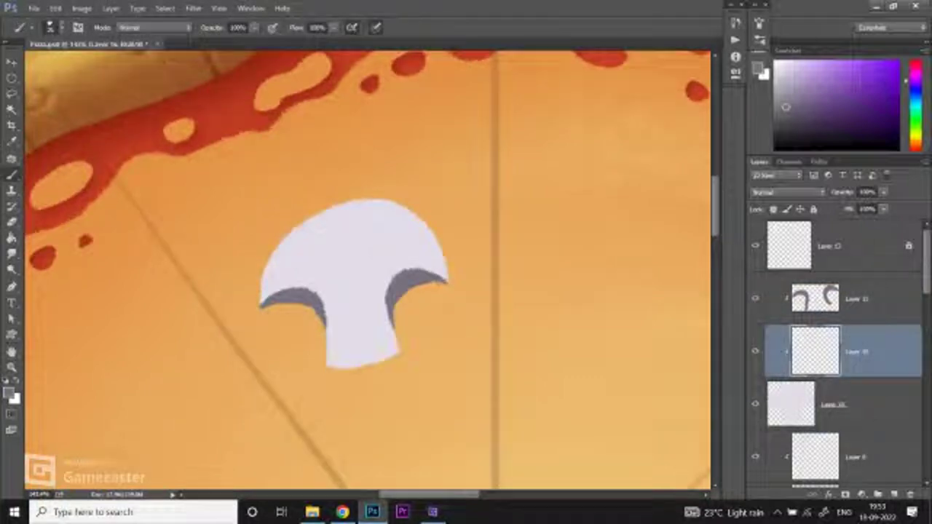
{"action": "mouse_move", "coordinate": [371, 200]}
{"action": "left_mouse_down"}
{"action": "mouse_move", "coordinate": [299, 287]}
{"action": "mouse_move", "coordinate": [393, 202]}
{"action": "left_mouse_up"}
{"action": "key", "text": "ctrl+z"}
{"action": "key", "text": "ctrl+z"}
{"action": "left_click", "coordinate": [798, 91]}
{"action": "scroll", "coordinate": [367, 269], "scroll_direction": "right", "scroll_amount": 1}
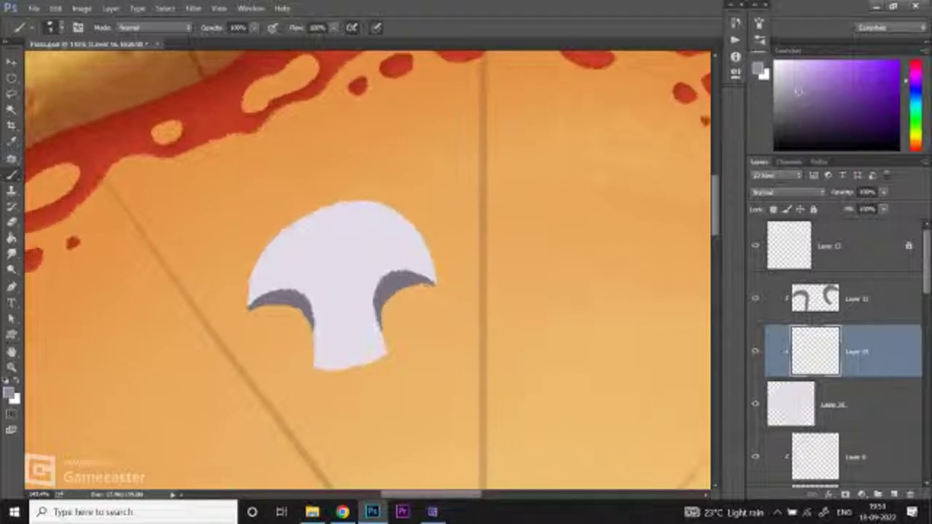
{"action": "scroll", "coordinate": [394, 223], "scroll_direction": "up", "scroll_amount": 1}
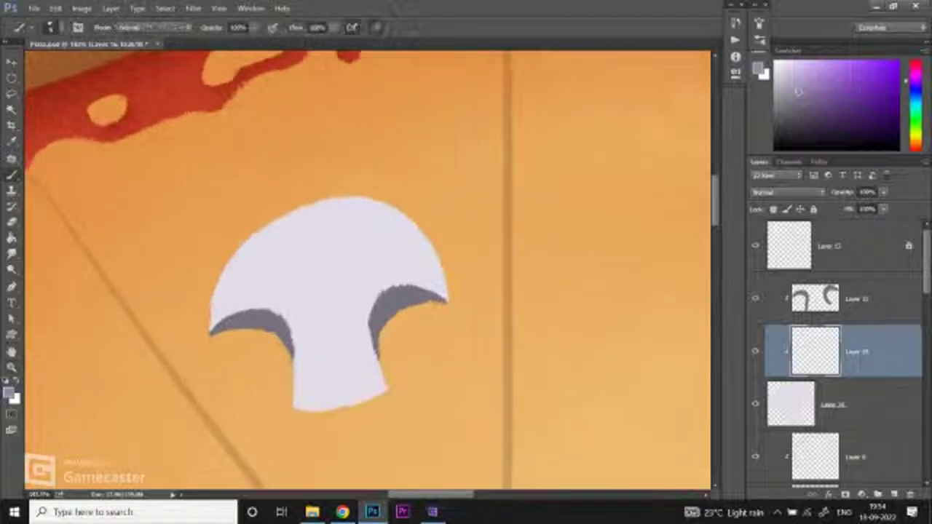
Step: Draw thin curved detail lines over the cap, up its right side and on the stem
{"action": "left_click_drag", "start_coordinate": [270, 306], "coordinate": [385, 205]}
{"action": "key", "text": "ctrl+z"}
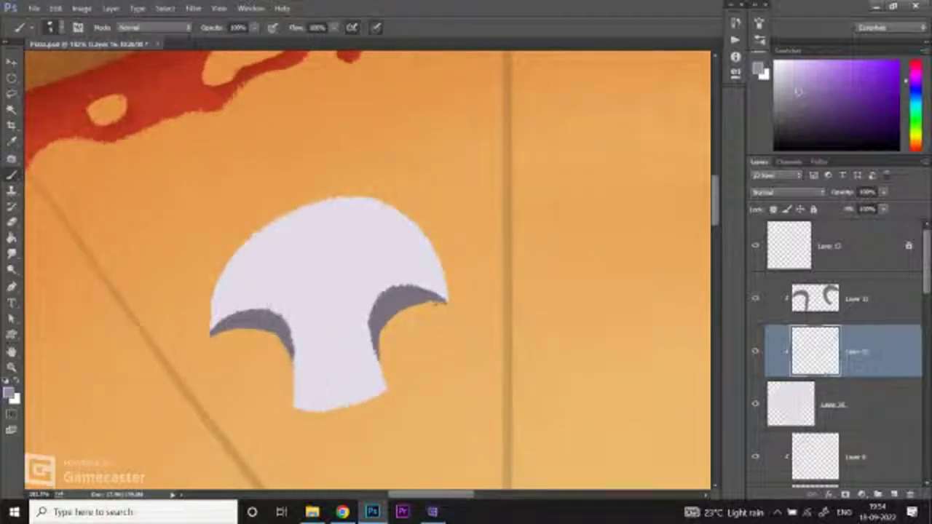
{"action": "left_click_drag", "start_coordinate": [295, 344], "coordinate": [302, 206]}
{"action": "mouse_move", "coordinate": [295, 339]}
{"action": "left_mouse_down"}
{"action": "mouse_move", "coordinate": [307, 370]}
{"action": "mouse_move", "coordinate": [394, 333]}
{"action": "left_mouse_up"}
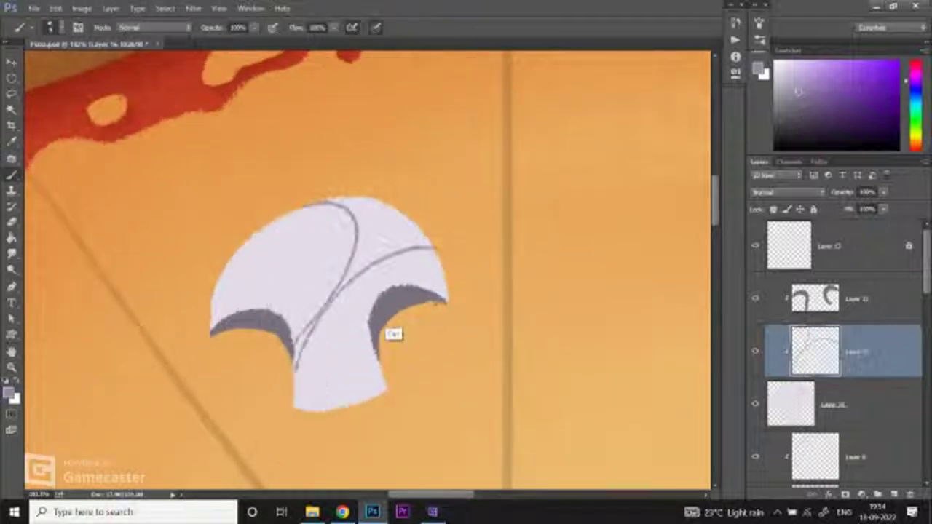
{"action": "key", "text": "ctrl+z"}
{"action": "left_click_drag", "start_coordinate": [296, 373], "coordinate": [435, 253]}
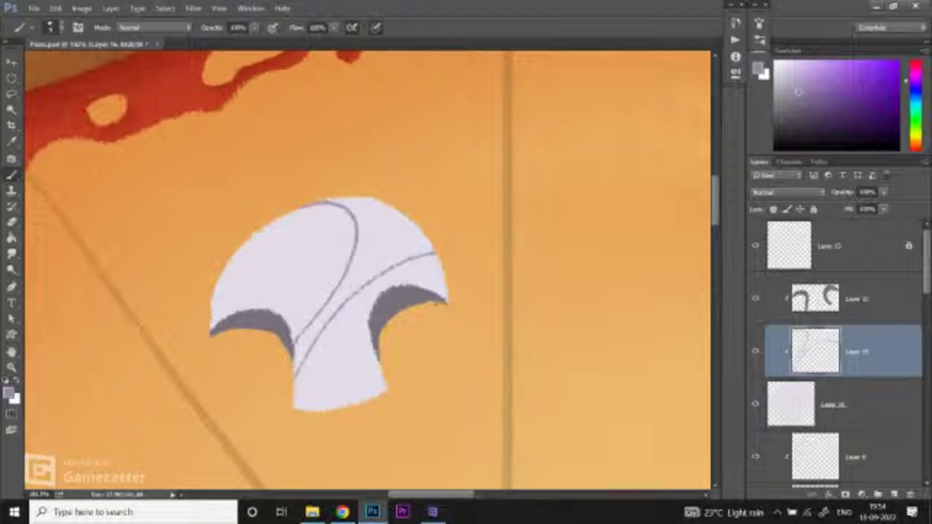
{"action": "left_click_drag", "start_coordinate": [337, 408], "coordinate": [370, 342]}
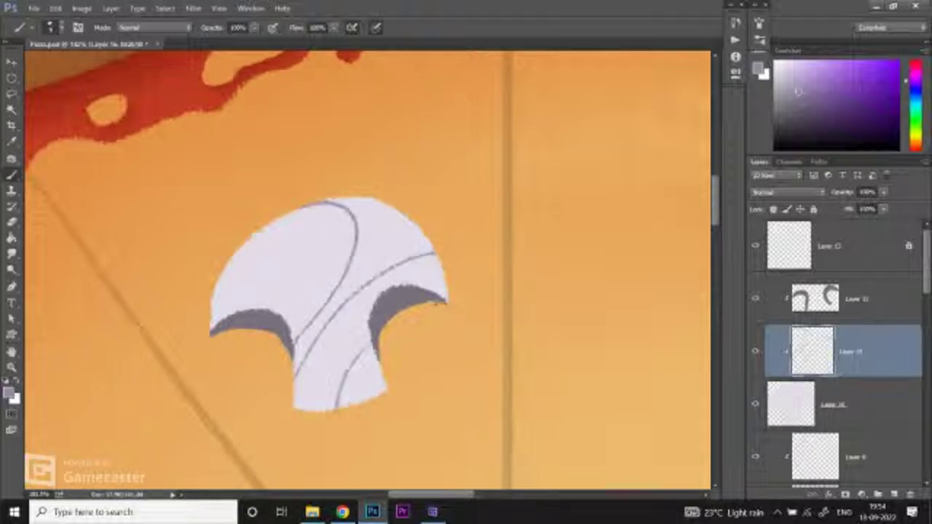
{"action": "left_click_drag", "start_coordinate": [235, 312], "coordinate": [251, 233]}
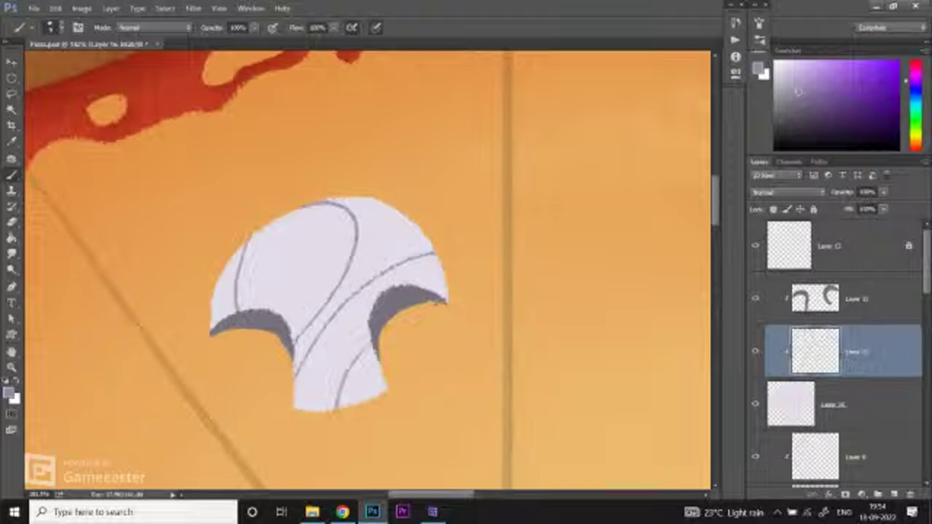
Step: Add small speckle circles across the mushroom cap
{"action": "key", "text": "z"}
{"action": "key", "text": "ctrl+minus"}
{"action": "key", "text": "ctrl+minus"}
{"action": "key", "text": "ctrl+plus"}
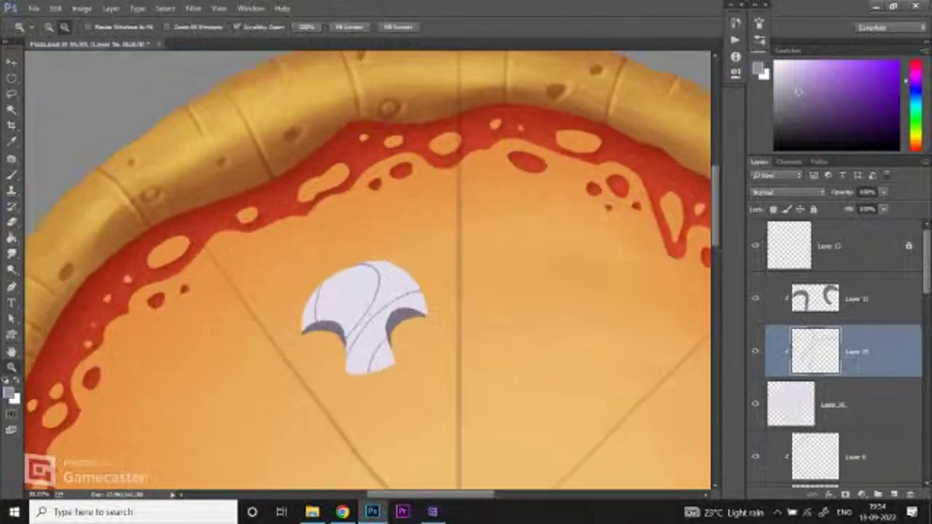
{"action": "key", "text": "ctrl+plus"}
{"action": "key", "text": "ctrl+plus"}
{"action": "key", "text": "b"}
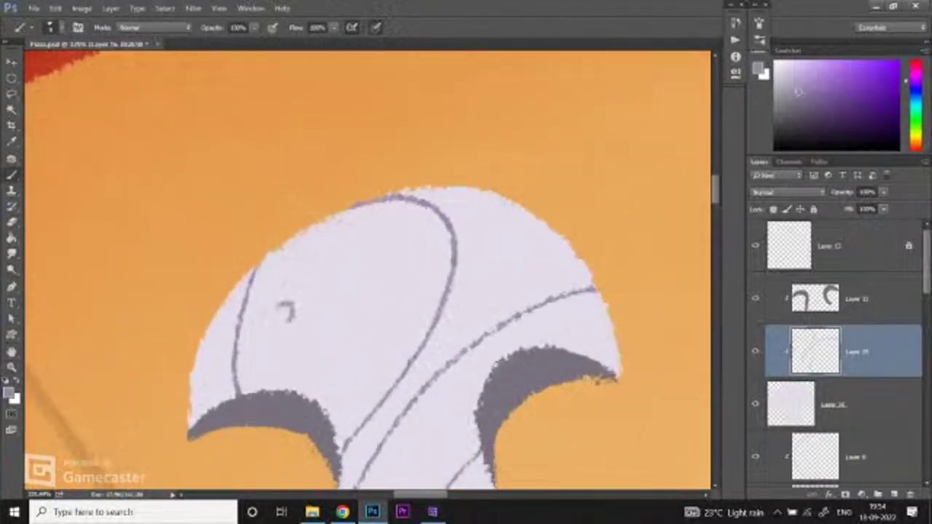
{"action": "left_click_drag", "start_coordinate": [290, 313], "coordinate": [283, 304]}
{"action": "key", "text": "ctrl+z"}
{"action": "left_click_drag", "start_coordinate": [315, 271], "coordinate": [317, 271]}
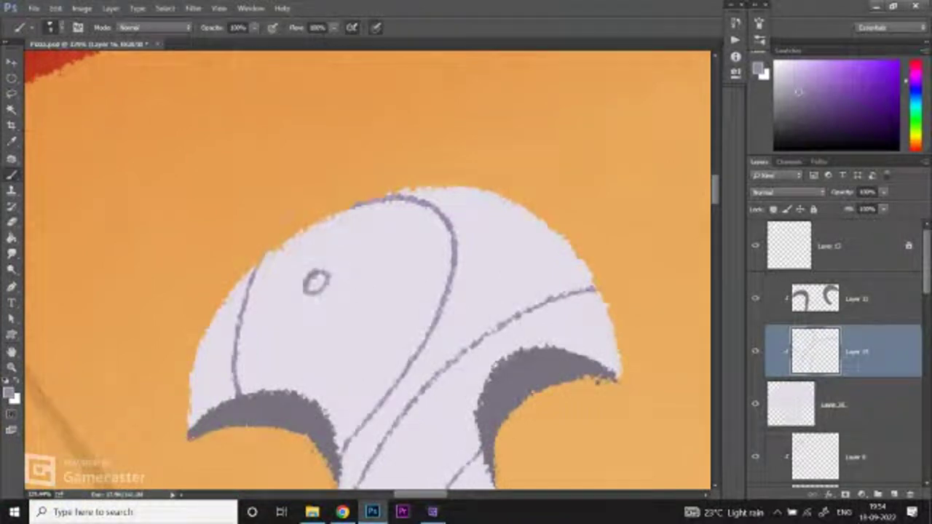
{"action": "left_click_drag", "start_coordinate": [410, 292], "coordinate": [411, 293]}
{"action": "mouse_move", "coordinate": [502, 228]}
{"action": "left_mouse_down"}
{"action": "mouse_move", "coordinate": [497, 246]}
{"action": "mouse_move", "coordinate": [503, 230]}
{"action": "left_mouse_up"}
{"action": "left_click_drag", "start_coordinate": [502, 240], "coordinate": [461, 107]}
{"action": "left_click_drag", "start_coordinate": [354, 364], "coordinate": [355, 364]}
Step: Add a small dark dot on the cap and zoom out to check the mushroom on the pizza
{"action": "key", "text": "ctrl+minus"}
{"action": "key", "text": "ctrl+minus"}
{"action": "key", "text": "ctrl+minus"}
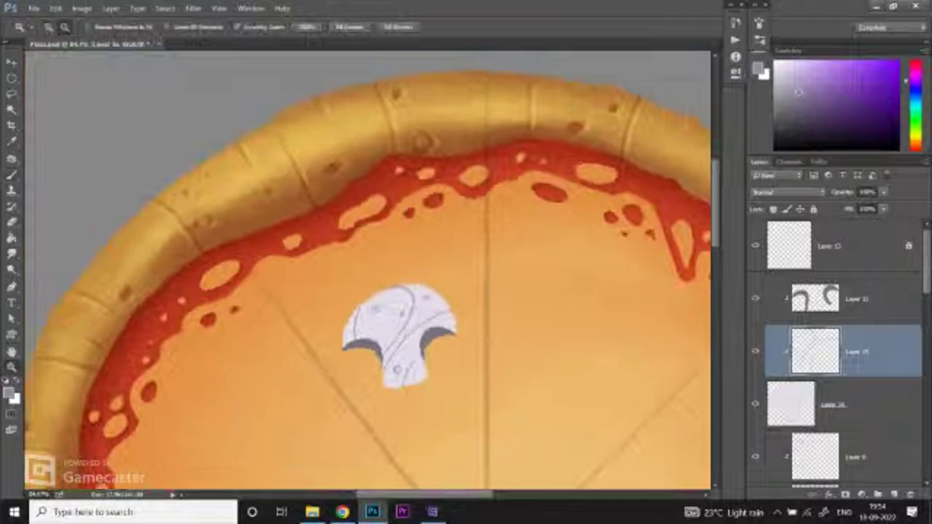
{"action": "key", "text": "ctrl+plus"}
{"action": "key", "text": "ctrl+plus"}
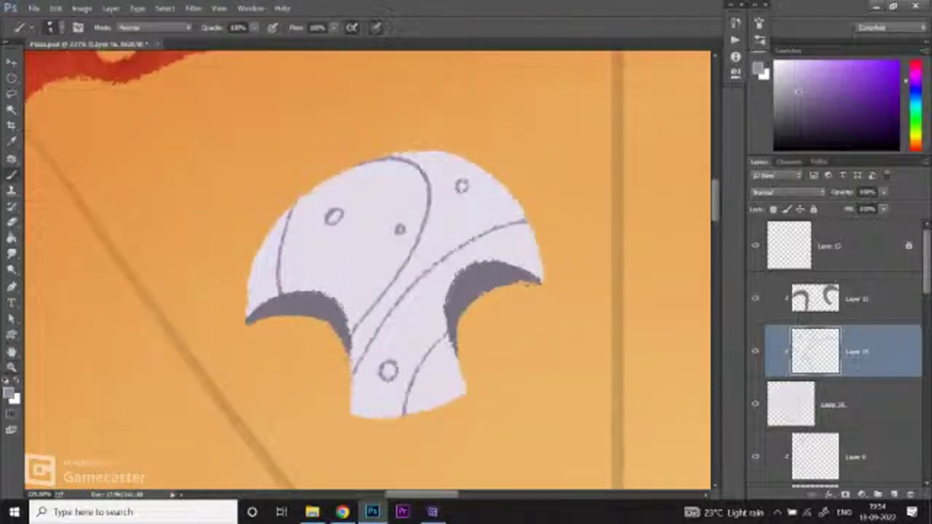
{"action": "left_click_drag", "start_coordinate": [329, 273], "coordinate": [327, 275]}
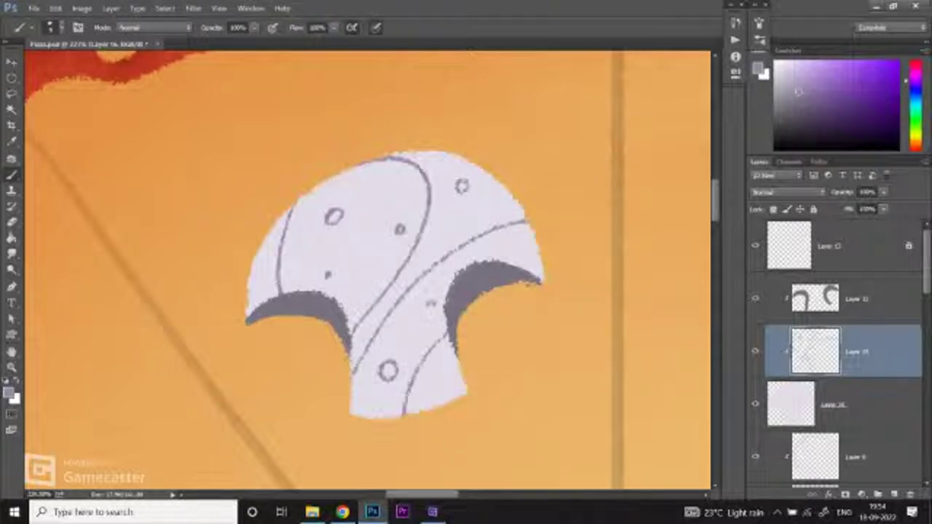
{"action": "left_click", "coordinate": [431, 307], "text": "ctrl+alt"}
{"action": "key", "text": "ctrl+minus"}
{"action": "key", "text": "ctrl+minus"}
{"action": "key", "text": "ctrl+minus"}
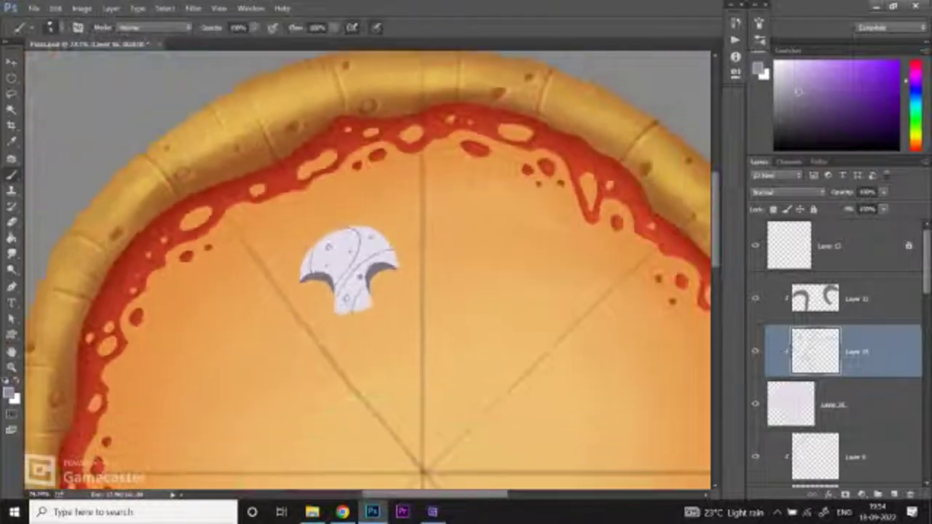
{"action": "key", "text": "ctrl+plus"}
{"action": "key", "text": "ctrl+plus"}
{"action": "key", "text": "b"}
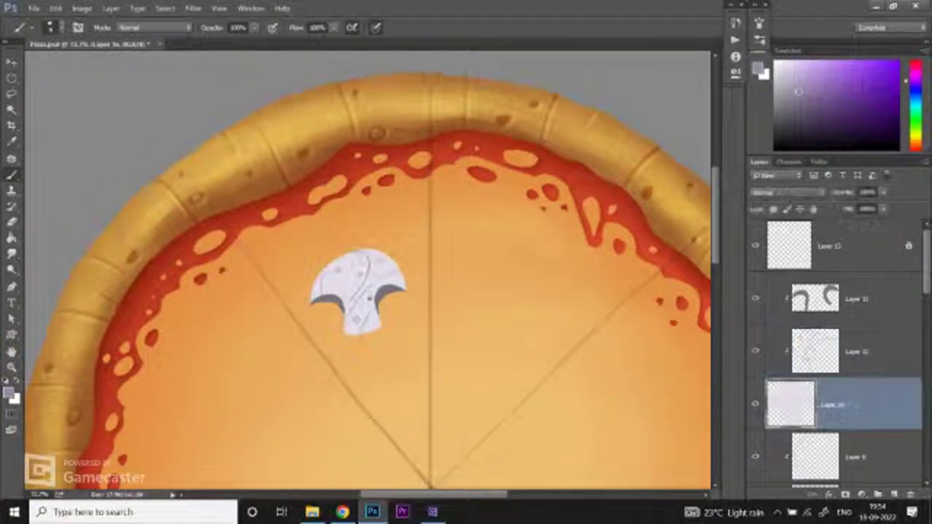
Step: Add a clipped shading layer and set the brush to 30 px at about 23% opacity
{"action": "left_click", "coordinate": [894, 494]}
{"action": "key", "text": "ctrl+bracketright"}
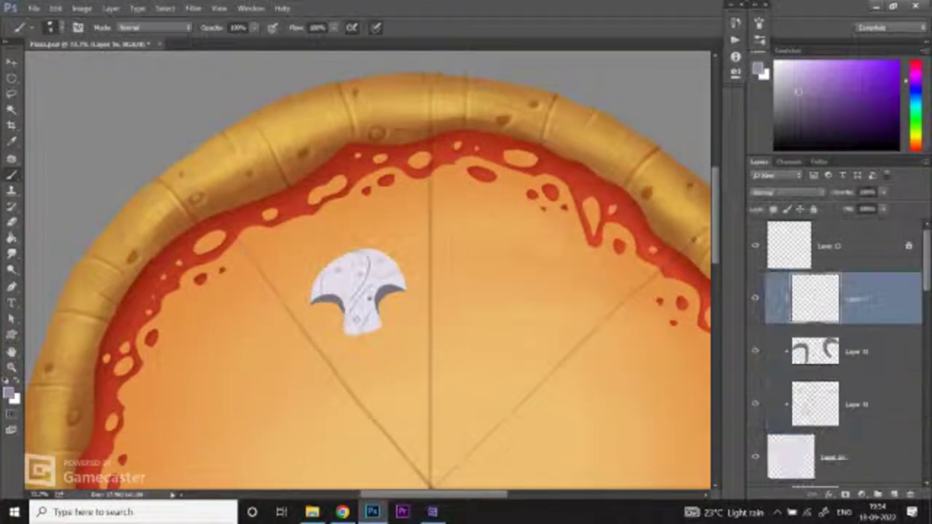
{"action": "left_click", "coordinate": [58, 27]}
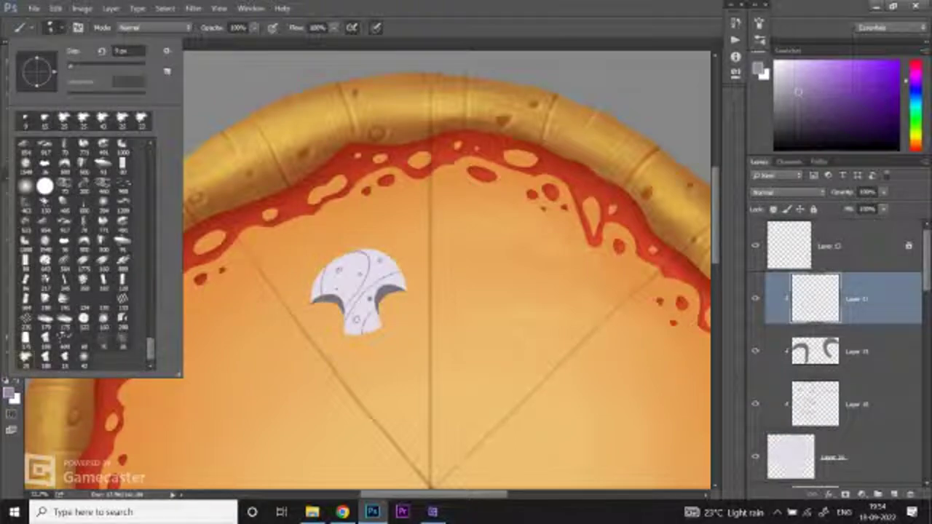
{"action": "type", "text": "170"}
{"action": "key", "text": "Return"}
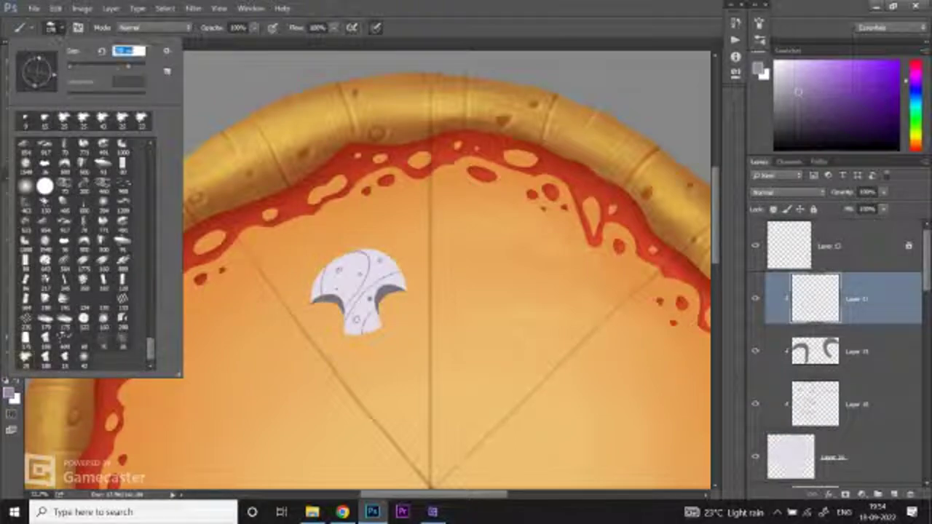
{"action": "type", "text": "30"}
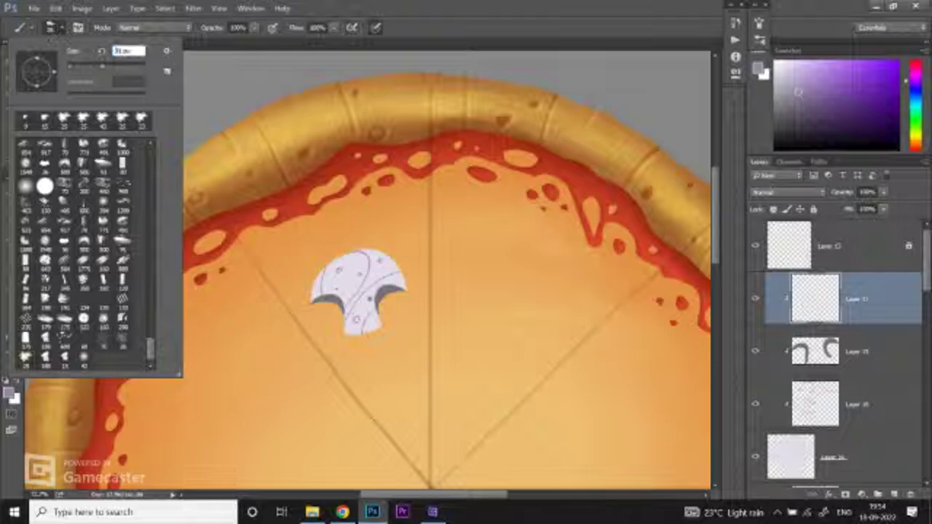
{"action": "key", "text": "Return"}
{"action": "key", "text": "1"}
{"action": "key", "text": "9"}
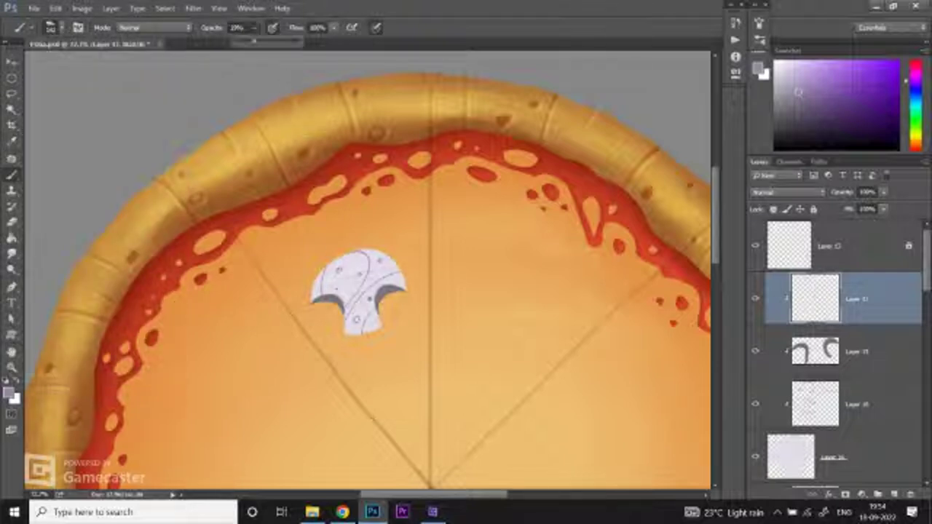
{"action": "left_click_drag", "start_coordinate": [253, 40], "coordinate": [248, 40]}
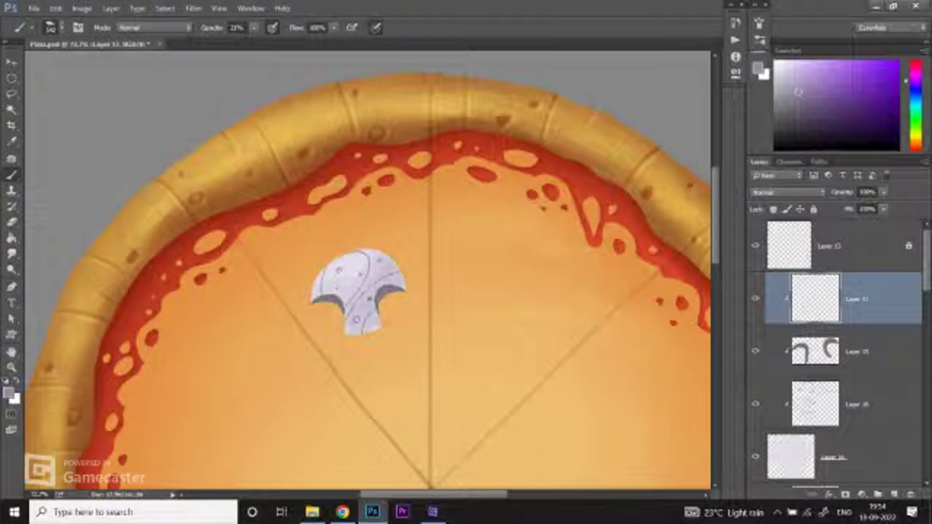
Step: Select the four mushroom layers and group them into Group 1
{"action": "key", "text": "ctrl+minus"}
{"action": "key", "text": "ctrl+minus"}
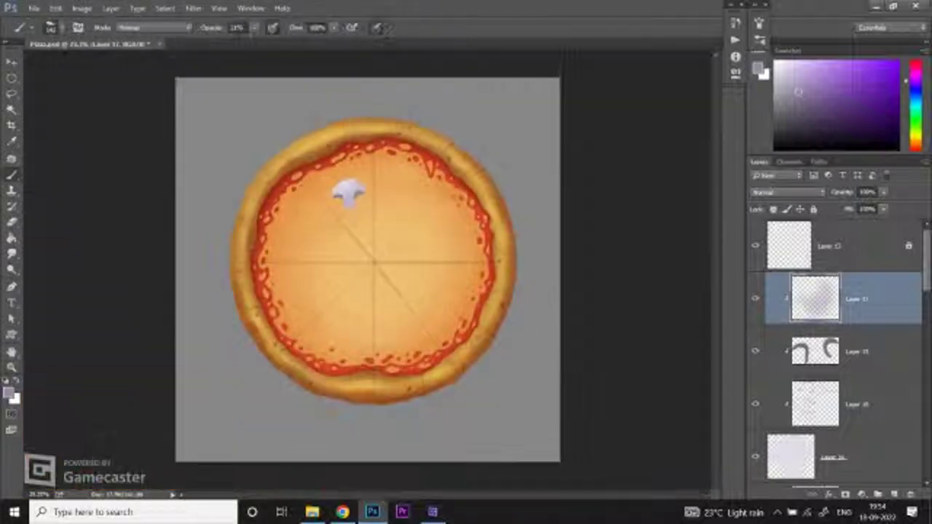
{"action": "left_click", "coordinate": [355, 177], "text": "ctrl"}
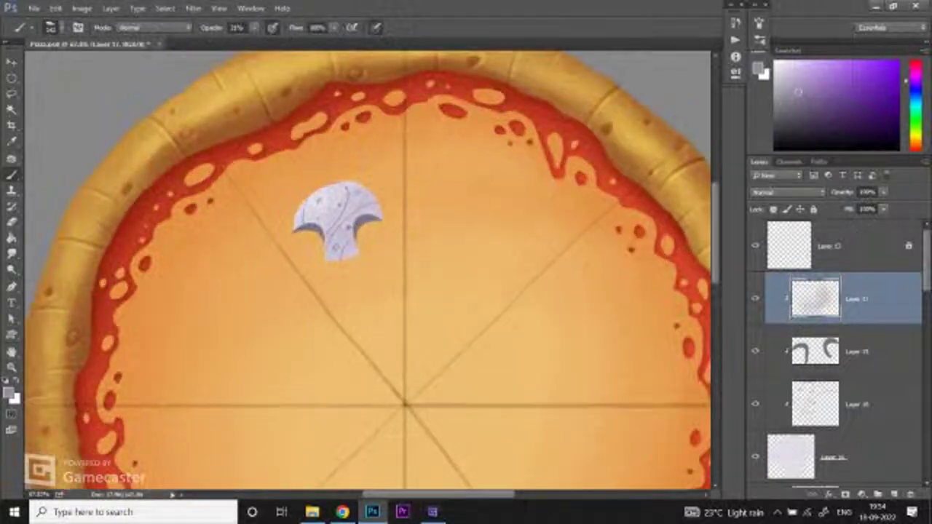
{"action": "key", "text": "ctrl+minus"}
{"action": "key", "text": "ctrl+minus"}
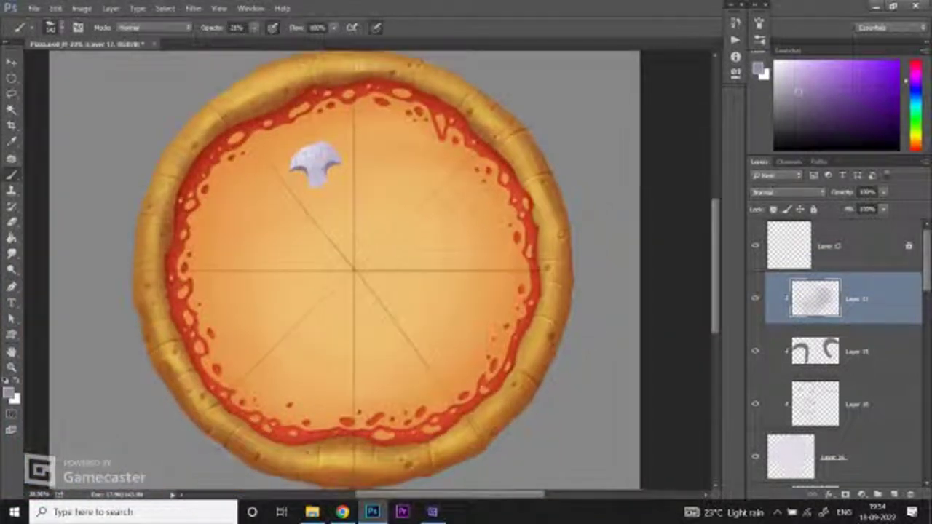
{"action": "scroll", "coordinate": [838, 349], "scroll_direction": "down", "scroll_amount": 2}
{"action": "left_click", "coordinate": [837, 382], "text": "shift"}
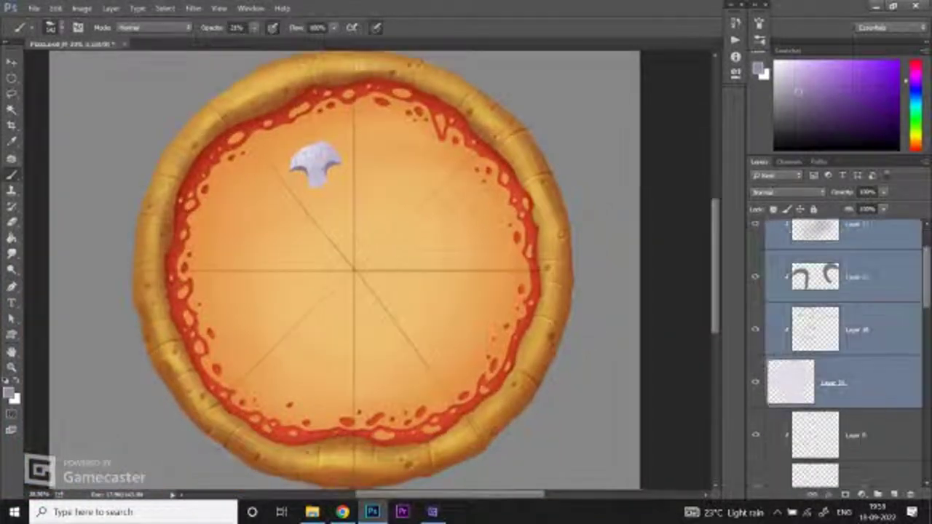
{"action": "key", "text": "ctrl+g"}
Step: Duplicate Group 1 and merge the copy into a single layer
{"action": "scroll", "coordinate": [837, 327], "scroll_direction": "up", "scroll_amount": 1}
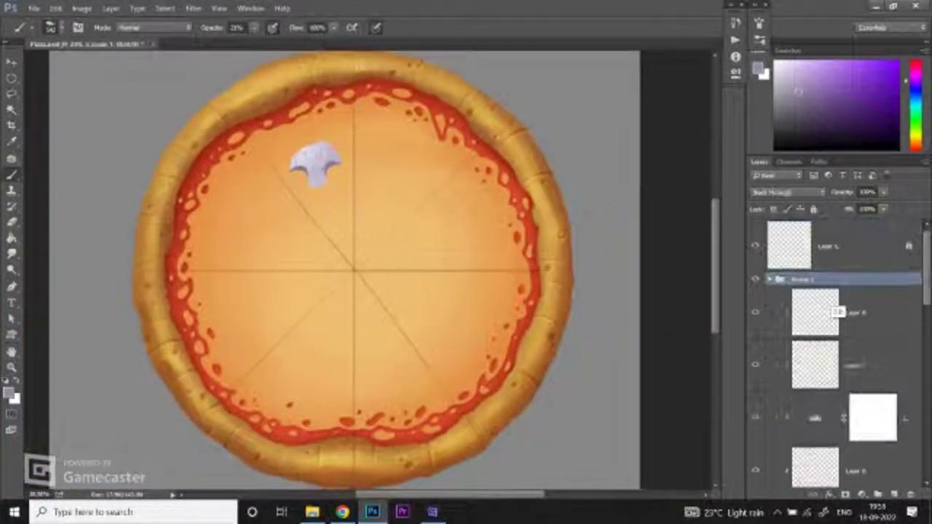
{"action": "left_click_drag", "start_coordinate": [831, 315], "coordinate": [831, 298]}
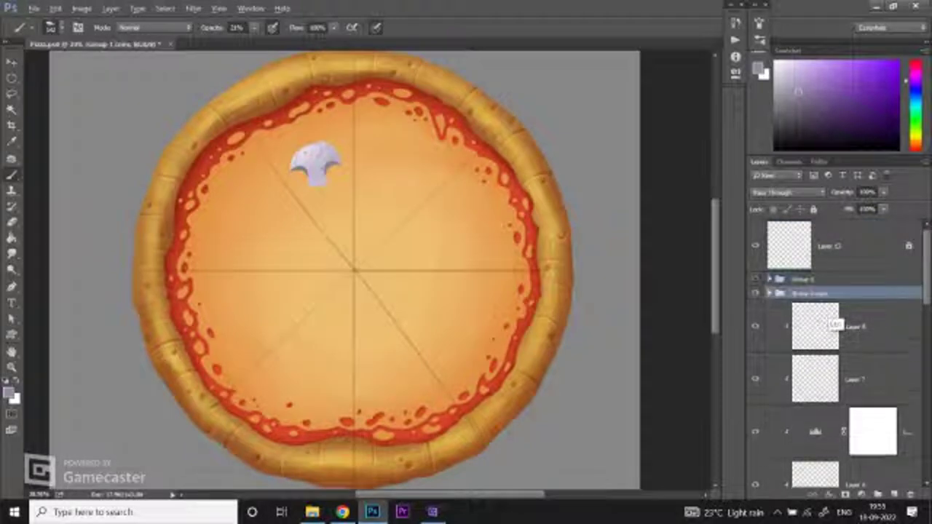
{"action": "key", "text": "ctrl+e"}
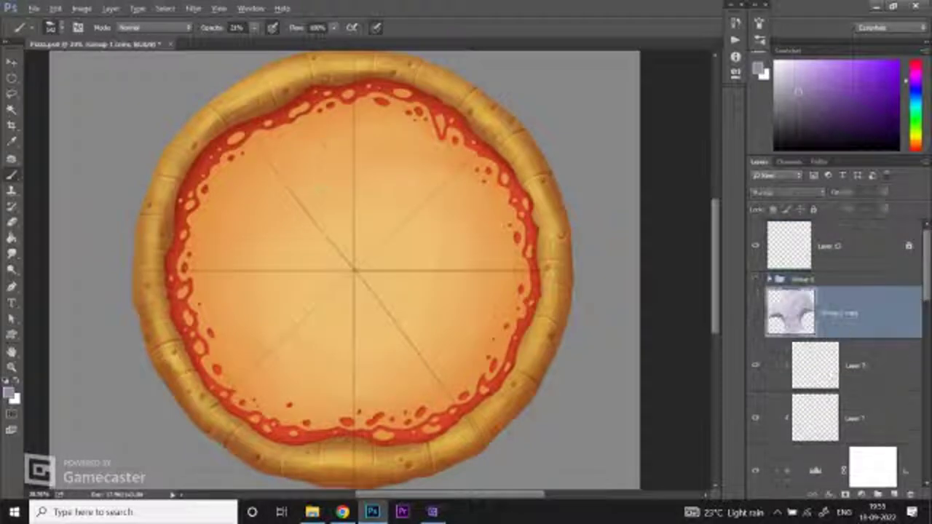
Step: Move the merged mushroom copy left and down onto the pizza's left side
{"action": "key", "text": "v"}
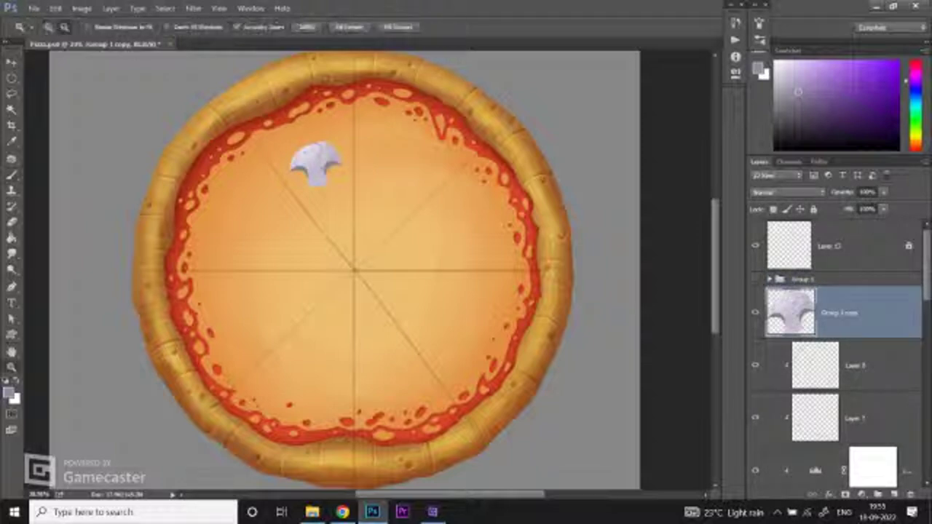
{"action": "scroll", "coordinate": [320, 160], "scroll_direction": "up", "scroll_amount": 1}
{"action": "mouse_move", "coordinate": [332, 128]}
{"action": "left_mouse_down"}
{"action": "mouse_move", "coordinate": [233, 208]}
{"action": "mouse_move", "coordinate": [228, 224]}
{"action": "left_mouse_up"}
{"action": "key", "text": "alt+Tab"}
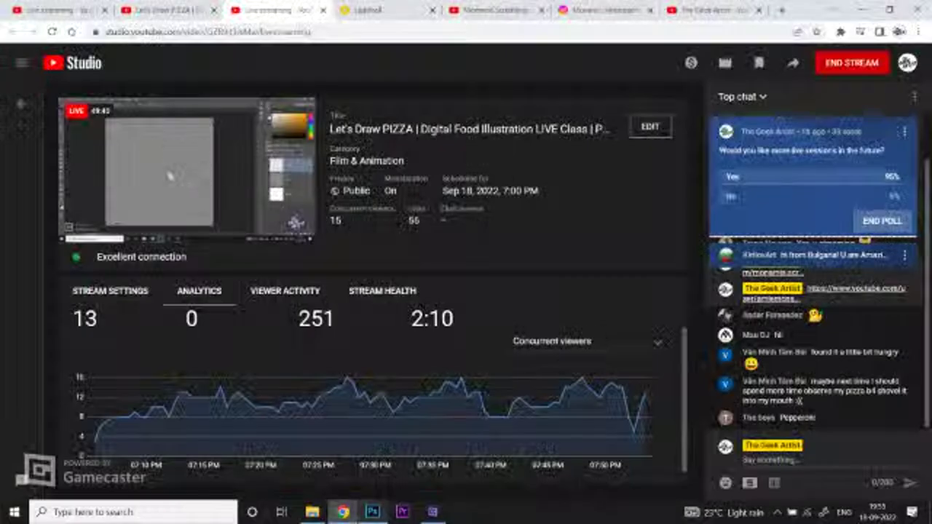
{"action": "key", "text": "alt+Tab"}
{"action": "scroll", "coordinate": [299, 243], "scroll_direction": "up", "scroll_amount": 1}
{"action": "key", "text": "v"}
{"action": "scroll", "coordinate": [166, 246], "scroll_direction": "up", "scroll_amount": 2}
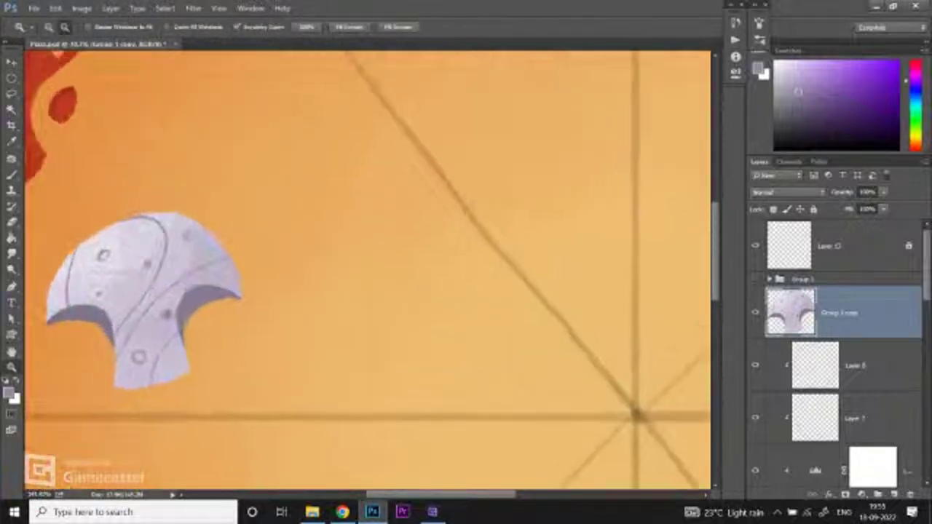
{"action": "scroll", "coordinate": [189, 251], "scroll_direction": "down", "scroll_amount": 2}
{"action": "scroll", "coordinate": [364, 270], "scroll_direction": "up", "scroll_amount": 1}
{"action": "key", "text": "z"}
{"action": "scroll", "coordinate": [263, 328], "scroll_direction": "down", "scroll_amount": 3}
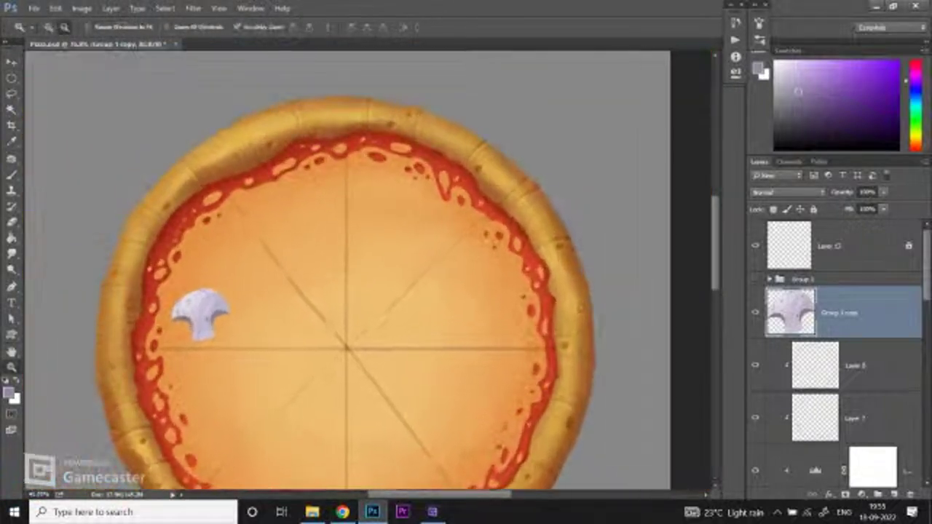
{"action": "scroll", "coordinate": [322, 327], "scroll_direction": "up", "scroll_amount": 1}
{"action": "scroll", "coordinate": [291, 280], "scroll_direction": "up", "scroll_amount": 1}
Step: Set the Brush to 70 px at 100% opacity and sample the red sauce colour
{"action": "key", "text": "v"}
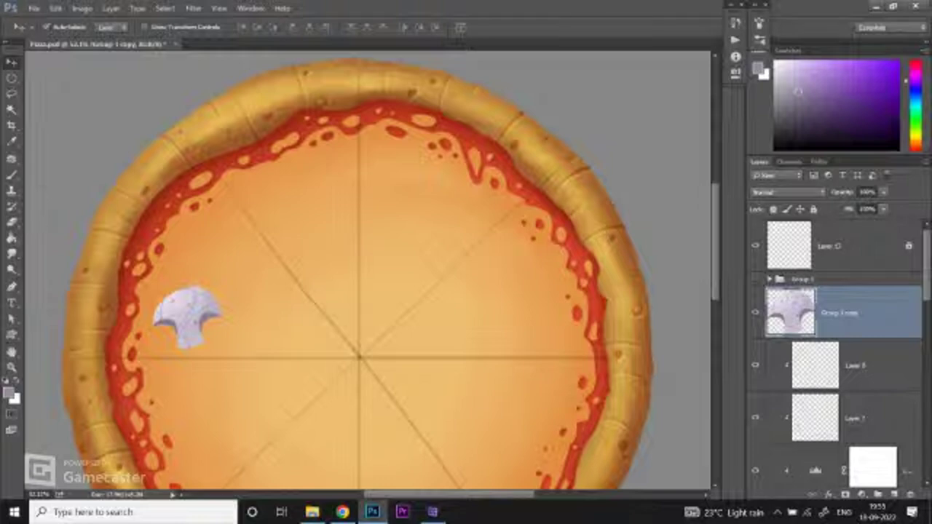
{"action": "key", "text": "z"}
{"action": "scroll", "coordinate": [283, 258], "scroll_direction": "up", "scroll_amount": 1}
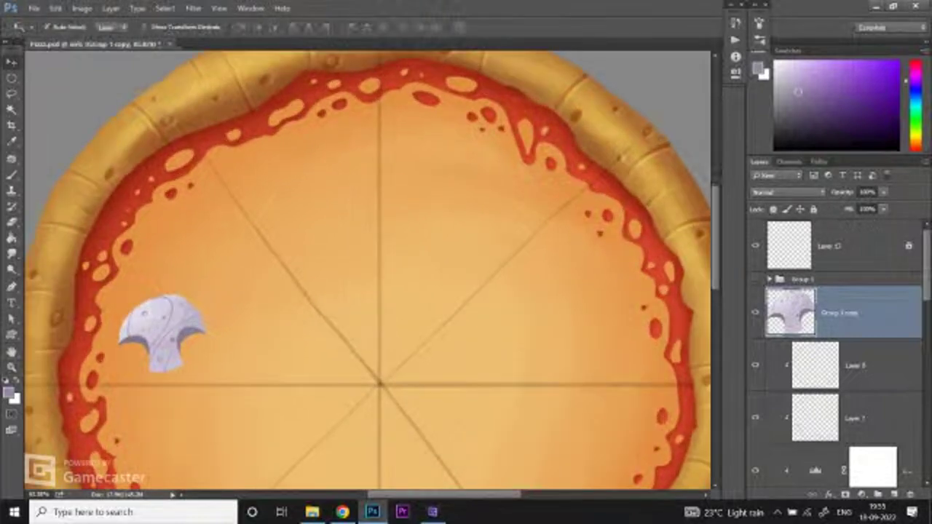
{"action": "key", "text": "b"}
{"action": "left_click", "coordinate": [58, 27]}
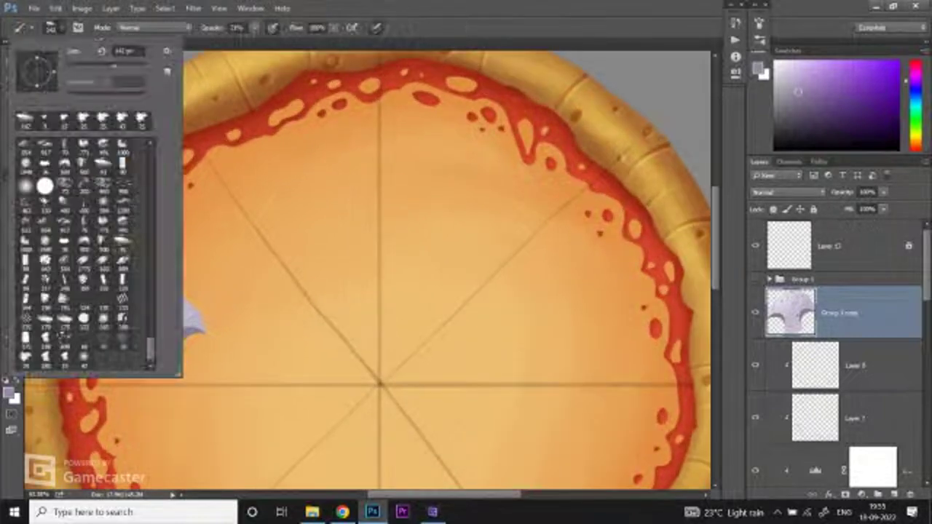
{"action": "key", "text": "bracketleft"}
{"action": "key", "text": "bracketleft"}
{"action": "key", "text": "bracketleft"}
{"action": "key", "text": "bracketleft"}
{"action": "key", "text": "bracketleft"}
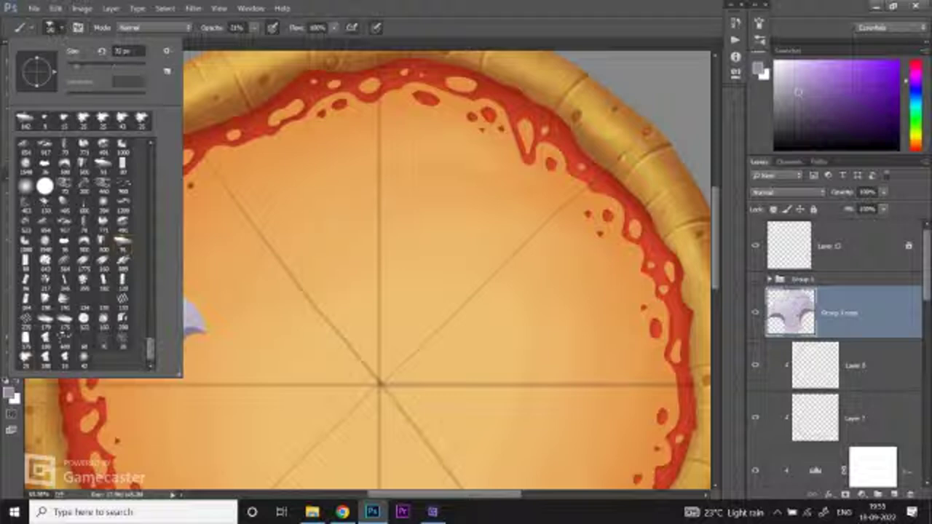
{"action": "key", "text": "Return"}
{"action": "key", "text": "0"}
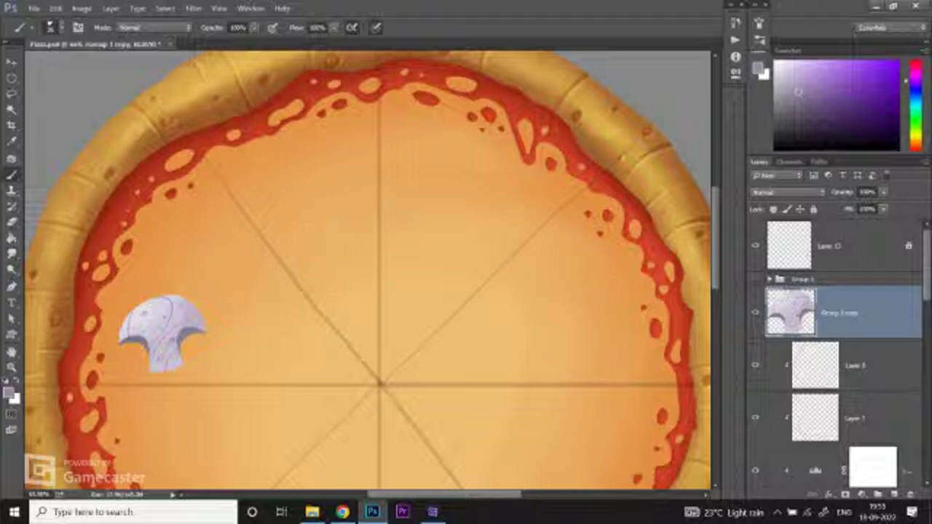
{"action": "left_click", "coordinate": [515, 140], "text": "alt"}
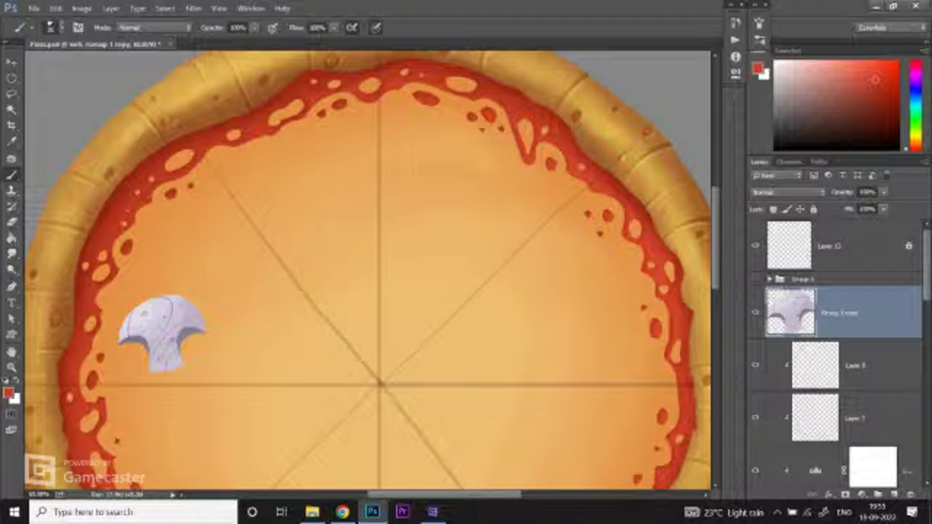
Step: Try brushing a red pepperoni outline on the pizza, then undo those strokes
{"action": "left_click_drag", "start_coordinate": [392, 271], "coordinate": [397, 281]}
{"action": "key", "text": "ctrl+z"}
{"action": "scroll", "coordinate": [318, 56], "scroll_direction": "up", "scroll_amount": 3}
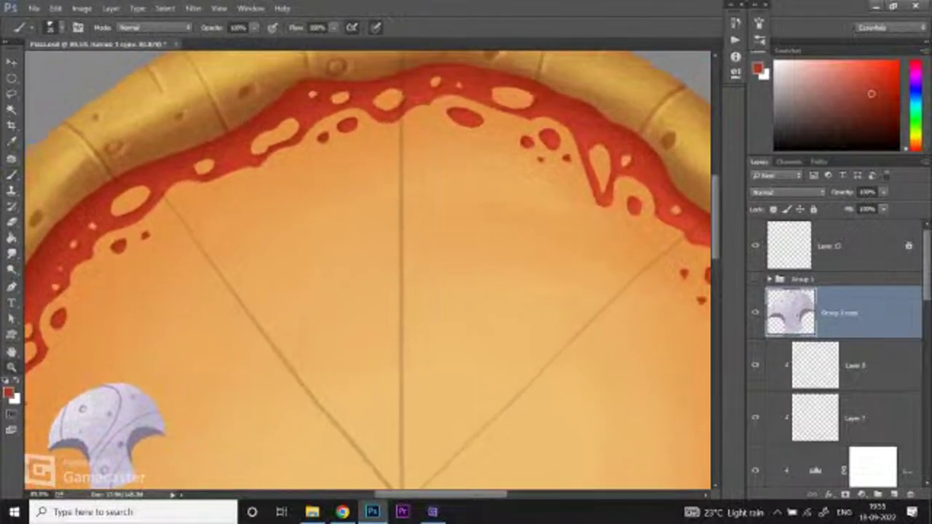
{"action": "scroll", "coordinate": [350, 255], "scroll_direction": "up", "scroll_amount": 1}
{"action": "mouse_move", "coordinate": [268, 274]}
{"action": "left_mouse_down"}
{"action": "mouse_move", "coordinate": [276, 227]}
{"action": "mouse_move", "coordinate": [307, 203]}
{"action": "mouse_move", "coordinate": [365, 207]}
{"action": "mouse_move", "coordinate": [386, 227]}
{"action": "mouse_move", "coordinate": [393, 257]}
{"action": "mouse_move", "coordinate": [386, 298]}
{"action": "mouse_move", "coordinate": [370, 315]}
{"action": "mouse_move", "coordinate": [310, 313]}
{"action": "left_mouse_up"}
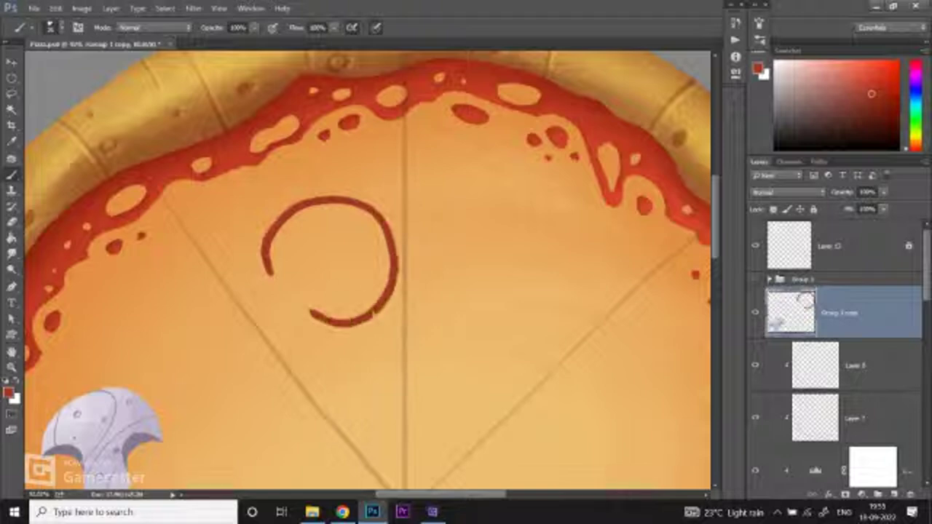
{"action": "mouse_move", "coordinate": [277, 224]}
{"action": "left_mouse_down"}
{"action": "mouse_move", "coordinate": [265, 295]}
{"action": "mouse_move", "coordinate": [334, 324]}
{"action": "mouse_move", "coordinate": [362, 312]}
{"action": "left_mouse_up"}
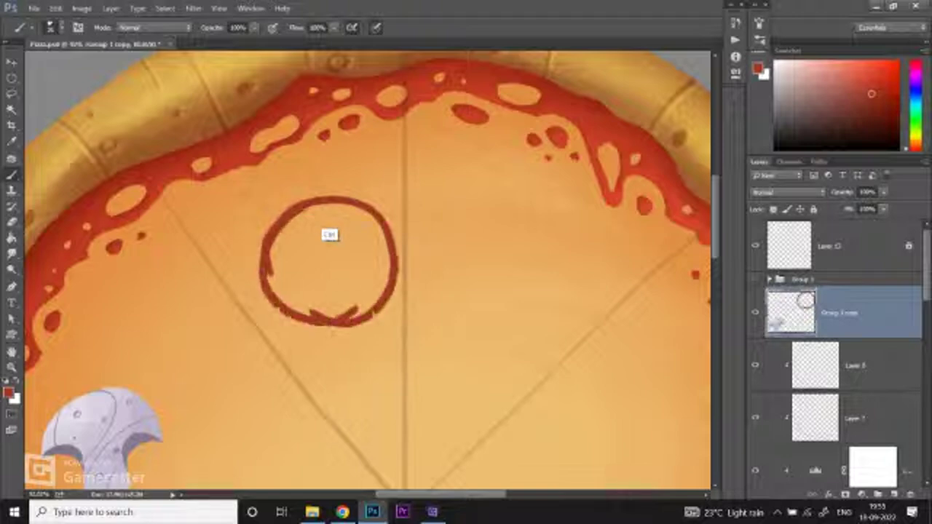
{"action": "key", "text": "ctrl+z"}
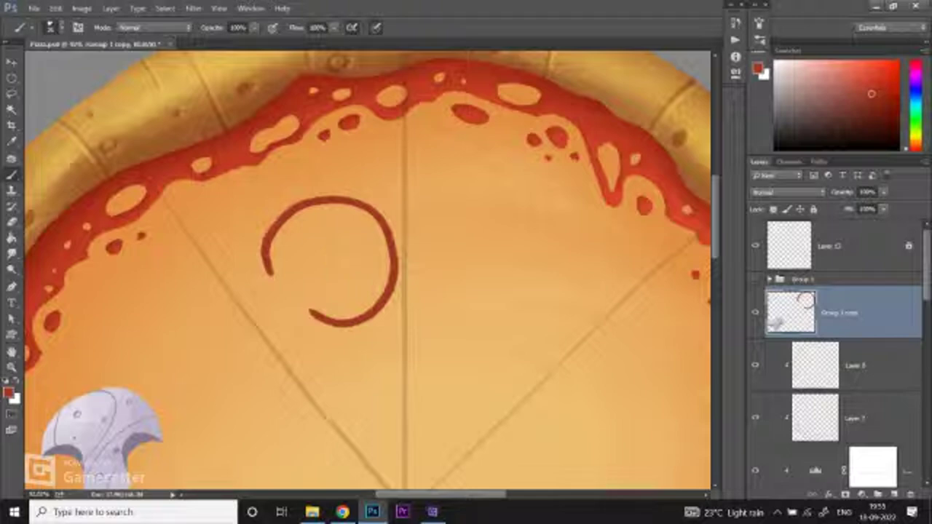
{"action": "left_click_drag", "start_coordinate": [309, 208], "coordinate": [330, 326]}
{"action": "key", "text": "ctrl+z"}
{"action": "key", "text": "ctrl+alt+z"}
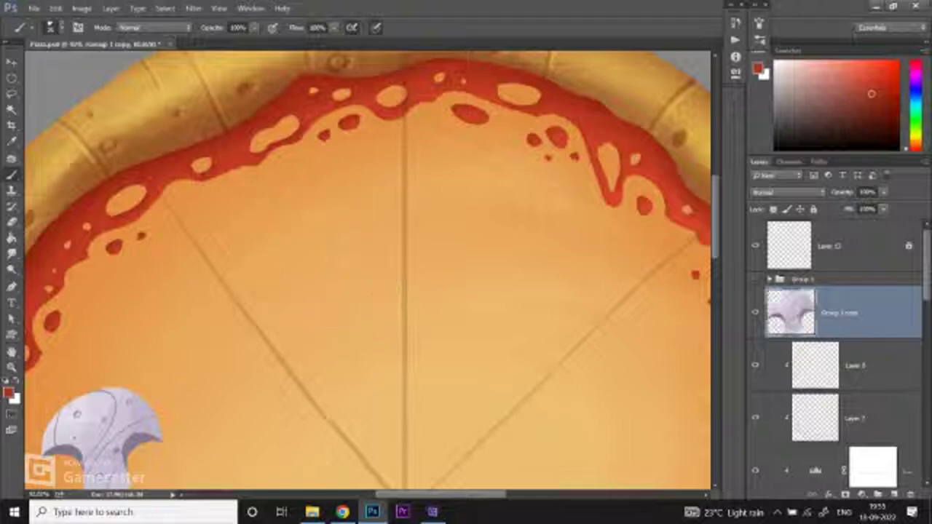
Step: Draw a circular Elliptical Marquee selection and fill it with red for the pepperoni
{"action": "left_click", "coordinate": [10, 77]}
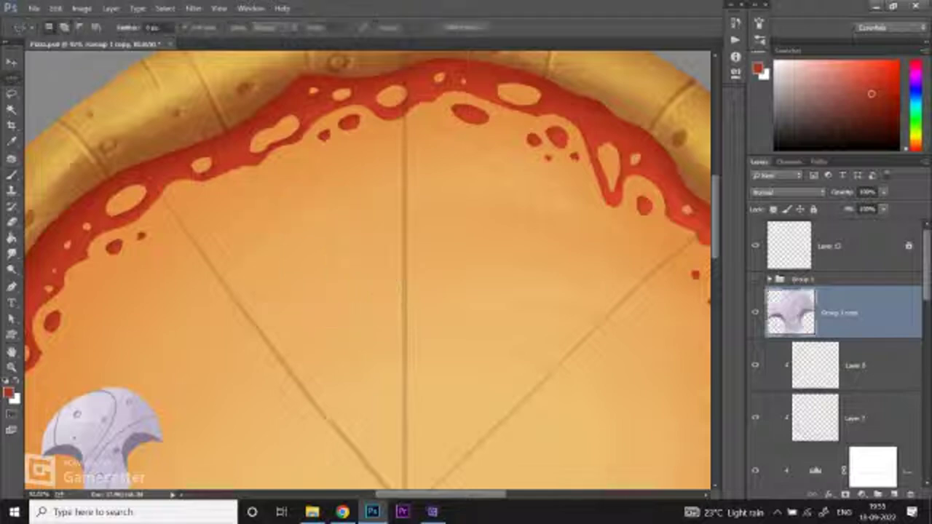
{"action": "right_click", "coordinate": [10, 77]}
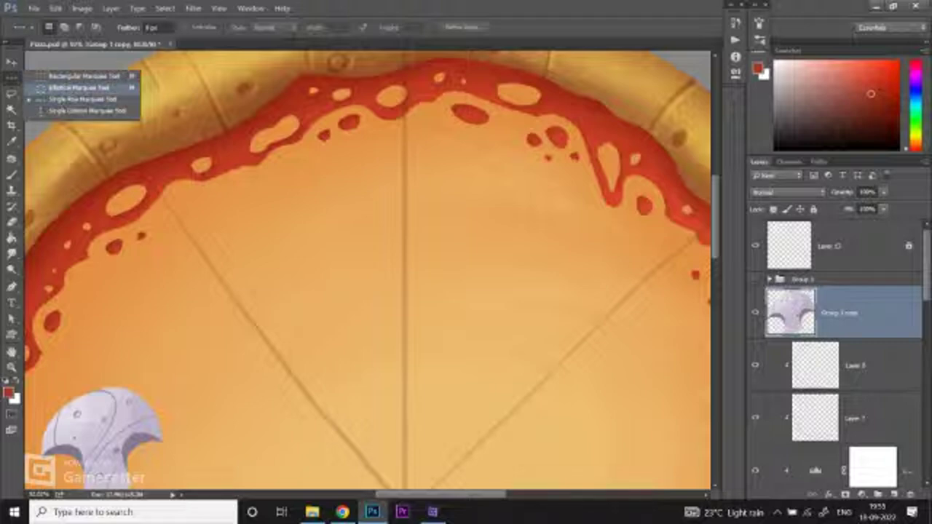
{"action": "left_click", "coordinate": [78, 88]}
{"action": "left_click_drag", "start_coordinate": [310, 283], "coordinate": [360, 349]}
{"action": "key", "text": "alt+shift"}
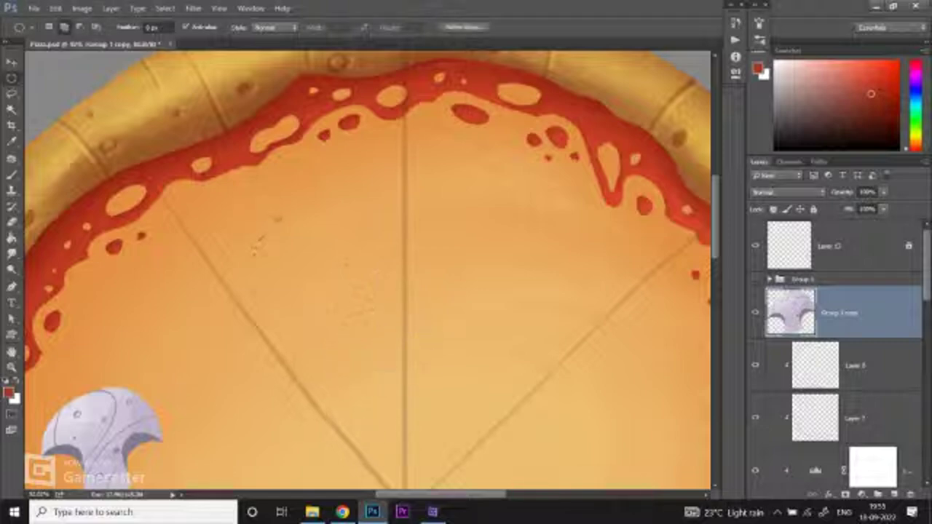
{"action": "key", "text": "alt+BackSpace"}
Step: Deselect the red circle and zoom in on it with the Brush ready
{"action": "key", "text": "ctrl+d"}
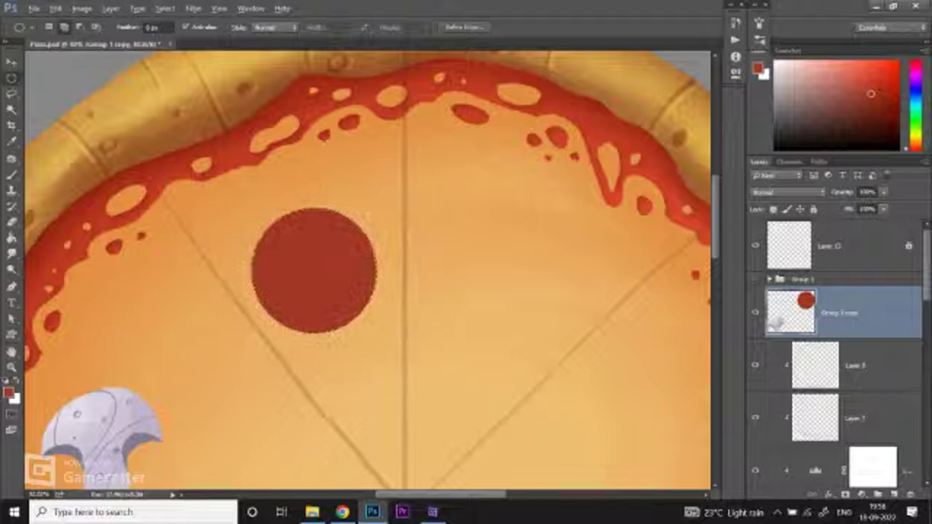
{"action": "key", "text": "b"}
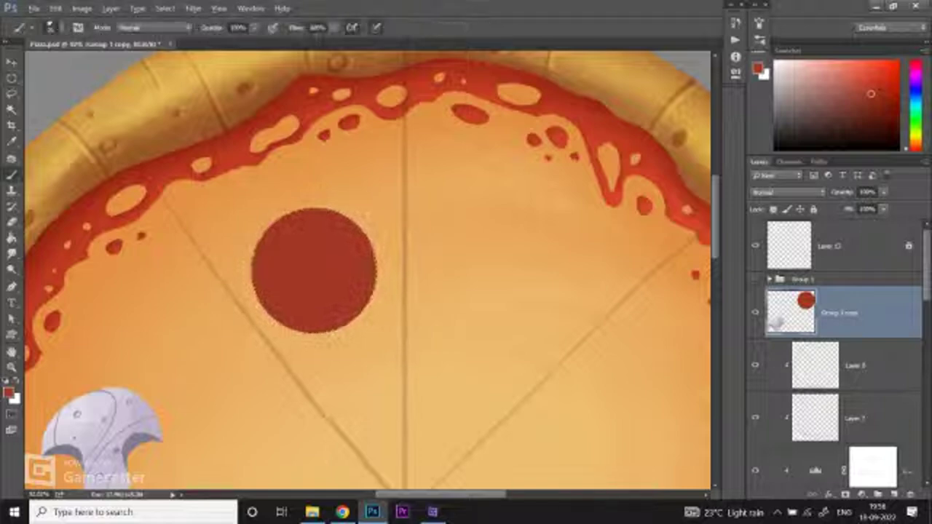
{"action": "key", "text": "ctrl+minus"}
{"action": "key", "text": "ctrl+minus"}
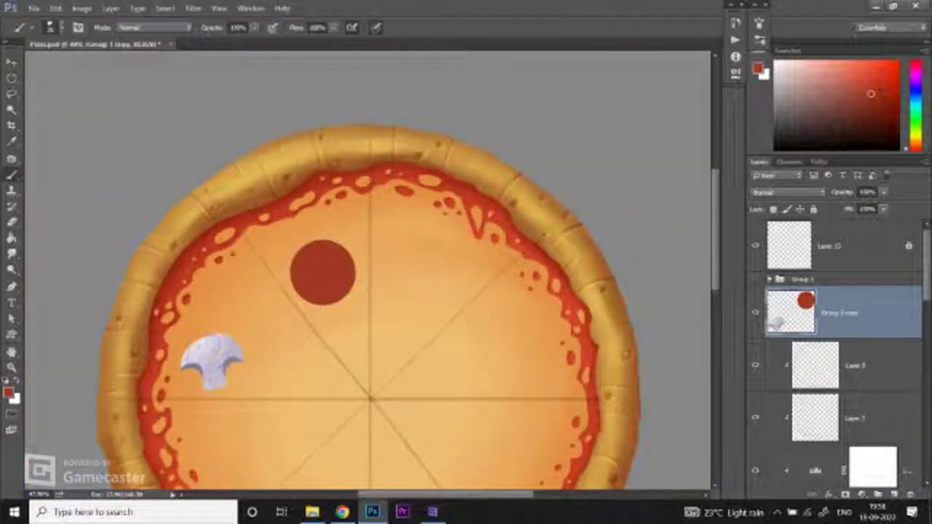
{"action": "key", "text": "z"}
{"action": "left_click_drag", "start_coordinate": [325, 263], "coordinate": [325, 264]}
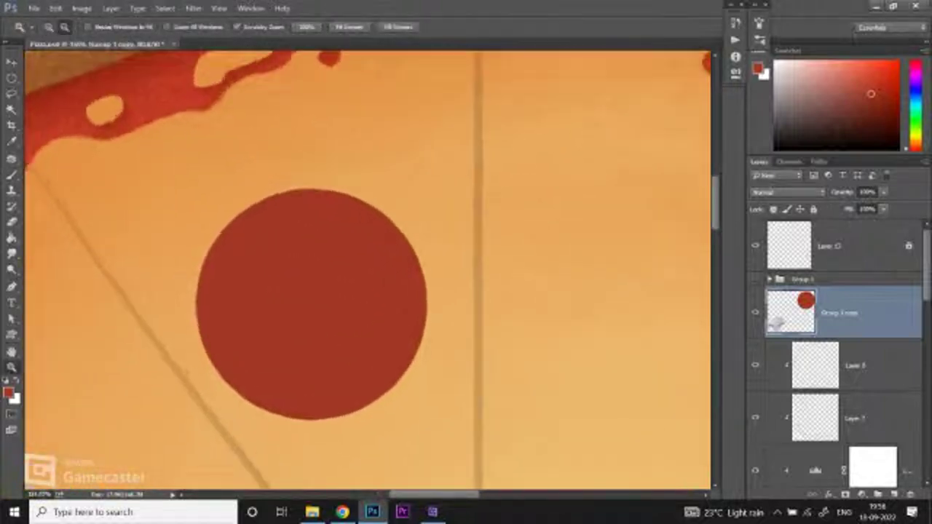
{"action": "key", "text": "b"}
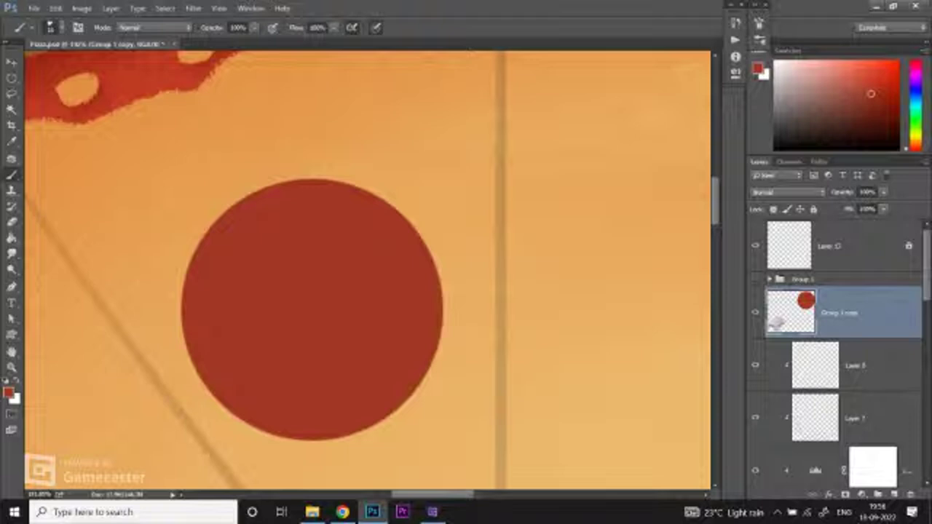
Step: Paint red along the pepperoni's upper-left, top and lower-left edges to make them irregular
{"action": "mouse_move", "coordinate": [270, 183]}
{"action": "left_mouse_down"}
{"action": "mouse_move", "coordinate": [231, 205]}
{"action": "mouse_move", "coordinate": [179, 279]}
{"action": "mouse_move", "coordinate": [173, 329]}
{"action": "mouse_move", "coordinate": [192, 370]}
{"action": "mouse_move", "coordinate": [237, 414]}
{"action": "left_mouse_up"}
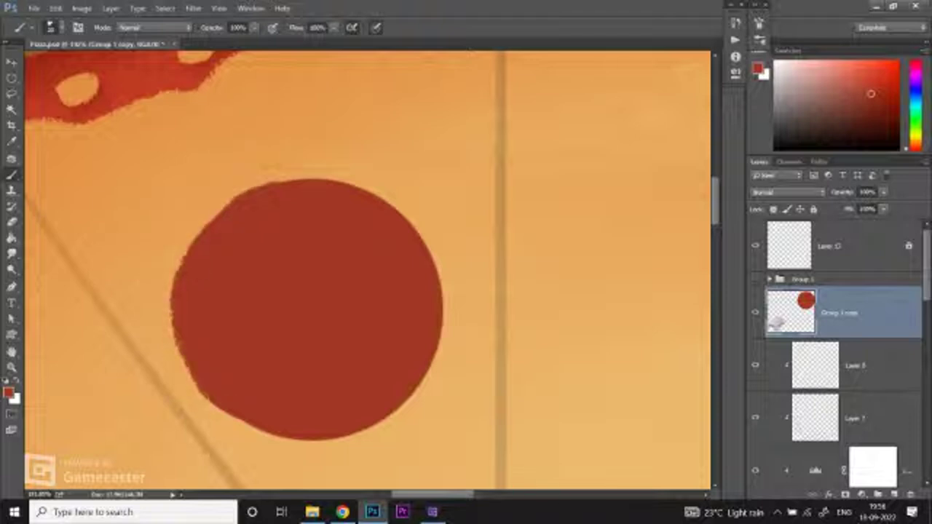
{"action": "mouse_move", "coordinate": [256, 179]}
{"action": "left_mouse_down"}
{"action": "mouse_move", "coordinate": [325, 176]}
{"action": "mouse_move", "coordinate": [198, 146]}
{"action": "mouse_move", "coordinate": [266, 154]}
{"action": "mouse_move", "coordinate": [304, 173]}
{"action": "mouse_move", "coordinate": [357, 241]}
{"action": "mouse_move", "coordinate": [365, 305]}
{"action": "mouse_move", "coordinate": [324, 382]}
{"action": "mouse_move", "coordinate": [350, 342]}
{"action": "left_mouse_up"}
{"action": "scroll", "coordinate": [349, 342], "scroll_direction": "down", "scroll_amount": 3}
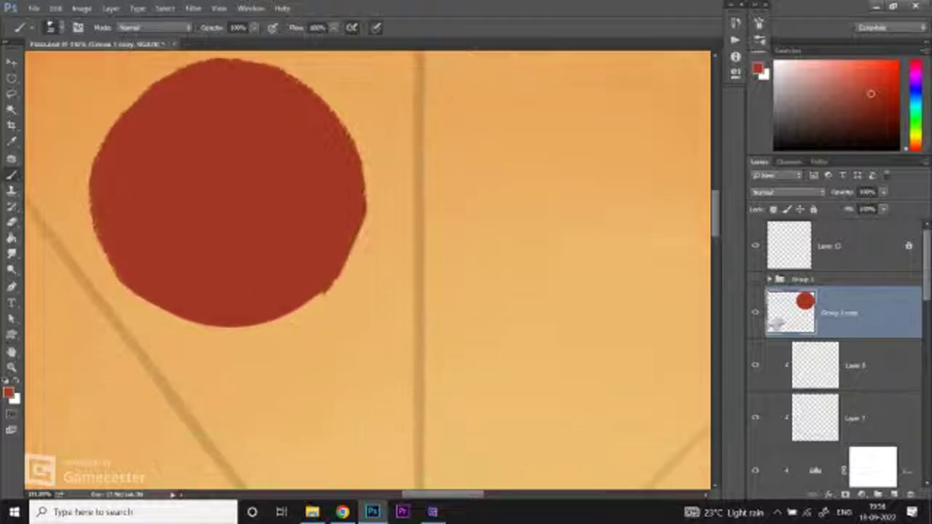
{"action": "scroll", "coordinate": [364, 269], "scroll_direction": "up", "scroll_amount": 1}
{"action": "mouse_move", "coordinate": [135, 299]}
{"action": "left_mouse_down"}
{"action": "mouse_move", "coordinate": [180, 325]}
{"action": "mouse_move", "coordinate": [248, 336]}
{"action": "left_mouse_up"}
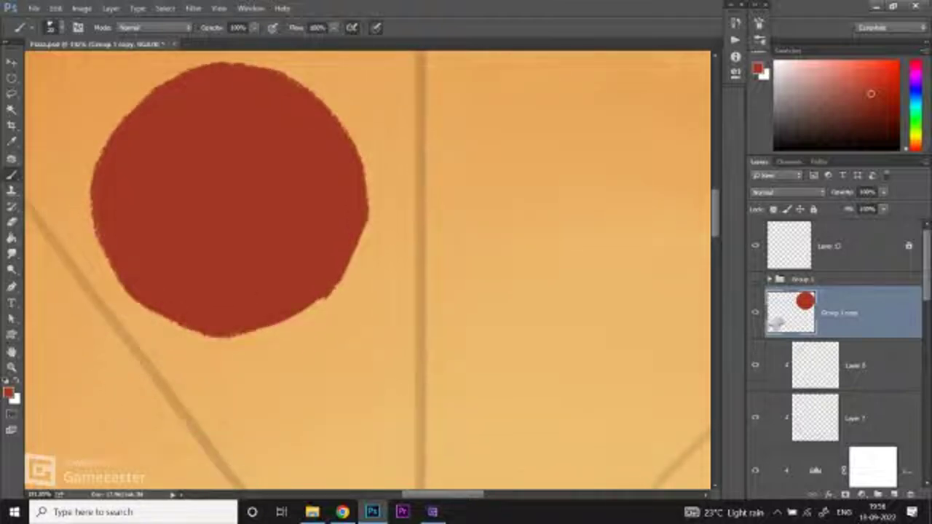
{"action": "key", "text": "ctrl+minus"}
{"action": "key", "text": "ctrl+minus"}
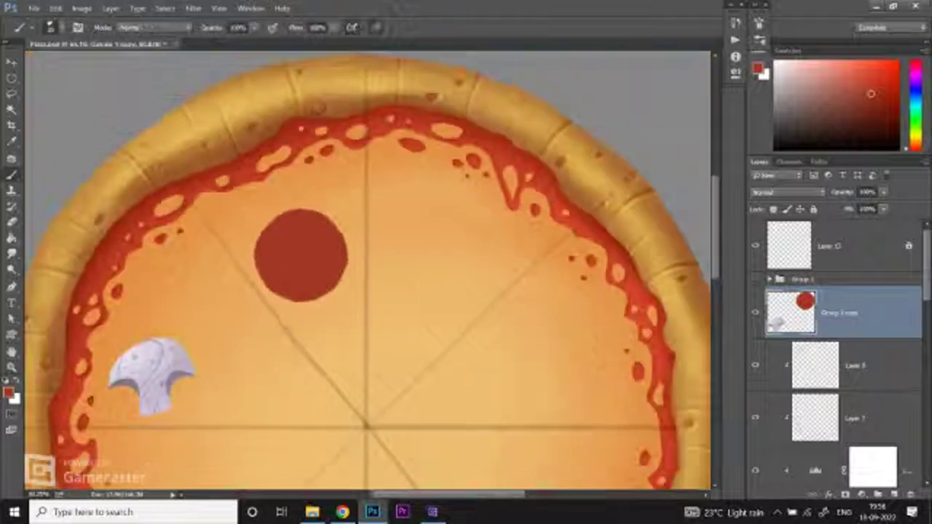
{"action": "key", "text": "ctrl+plus"}
{"action": "key", "text": "ctrl+plus"}
{"action": "key", "text": "ctrl+minus"}
{"action": "key", "text": "ctrl+minus"}
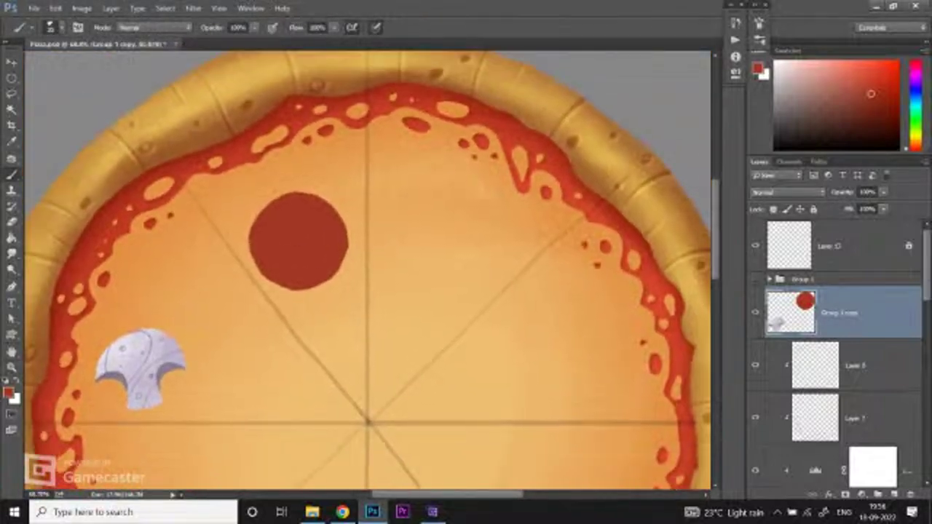
{"action": "key", "text": "ctrl+plus"}
{"action": "key", "text": "ctrl+plus"}
{"action": "key", "text": "ctrl+plus"}
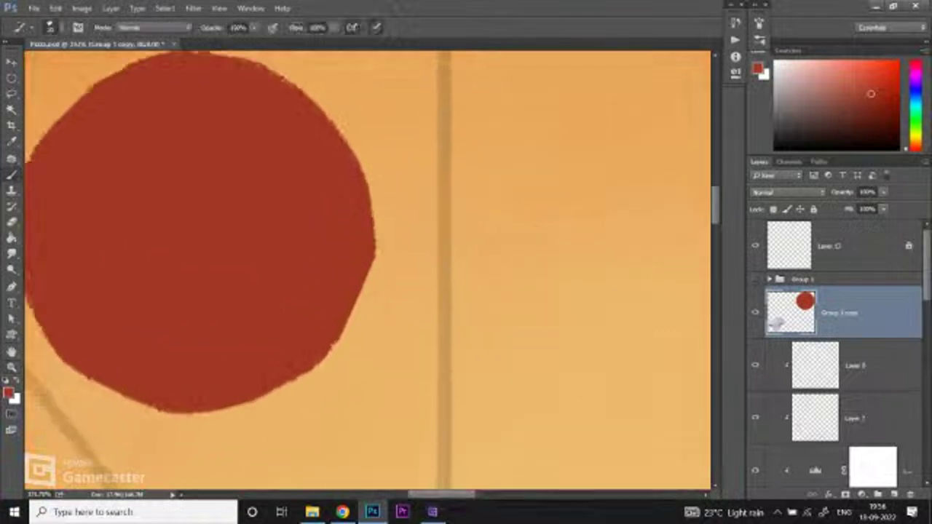
{"action": "key", "text": "ctrl+minus"}
{"action": "key", "text": "ctrl+minus"}
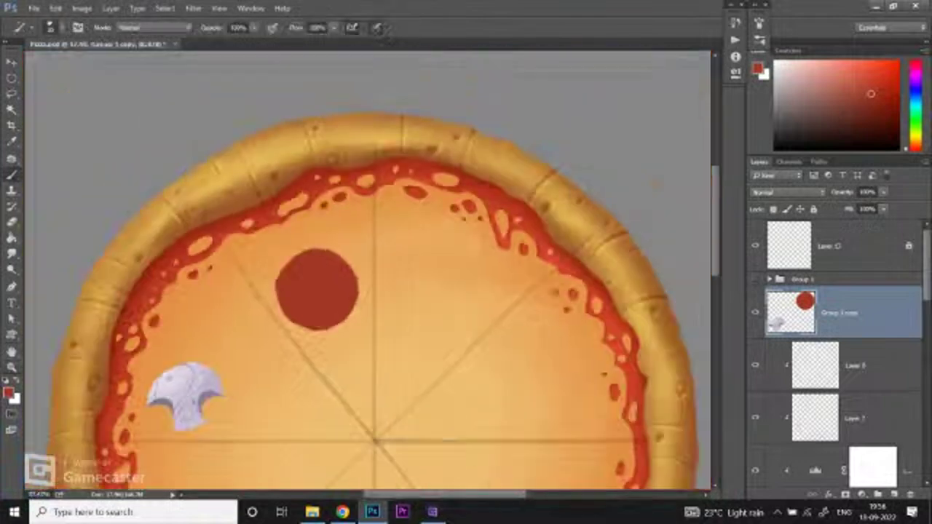
{"action": "key", "text": "ctrl+plus"}
{"action": "key", "text": "ctrl+plus"}
{"action": "key", "text": "ctrl+plus"}
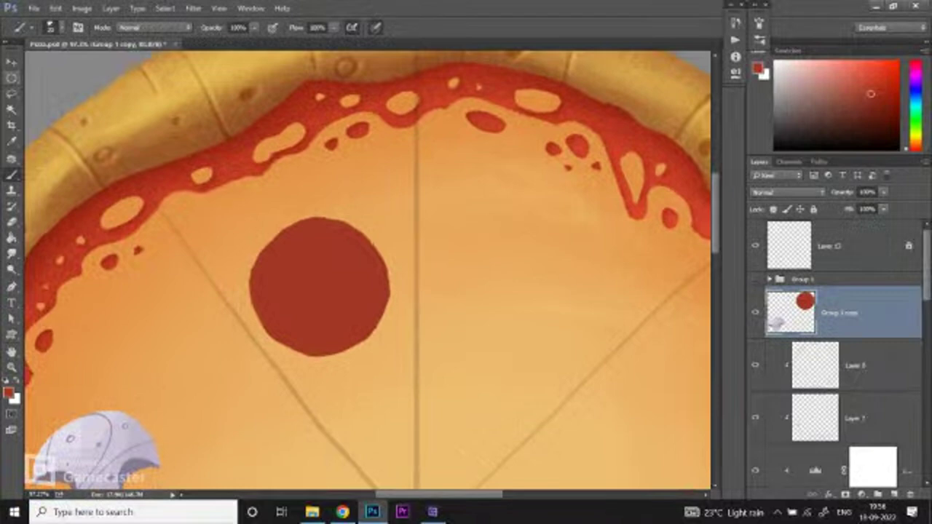
{"action": "key", "text": "l"}
{"action": "key", "text": "ctrl+minus"}
Step: Lasso the pepperoni and move it onto its own layer
{"action": "key", "text": "ctrl+plus"}
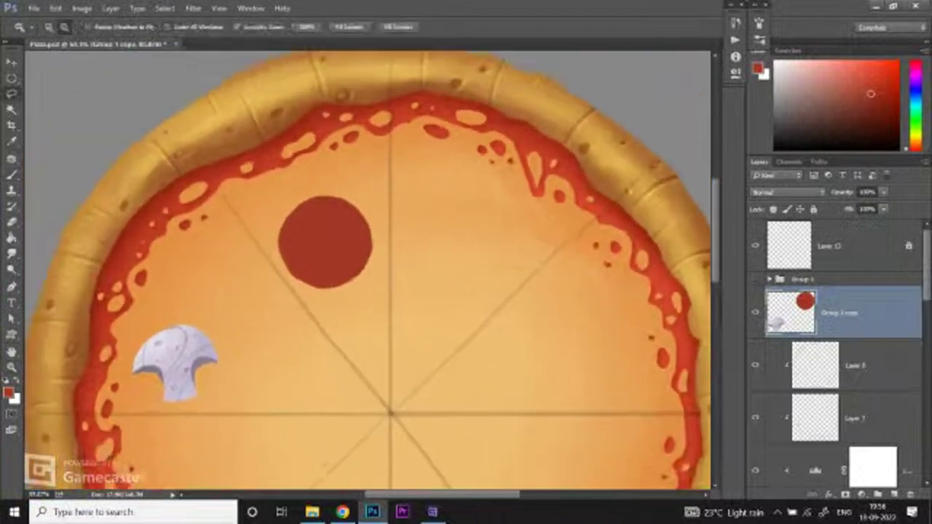
{"action": "key", "text": "ctrl+plus"}
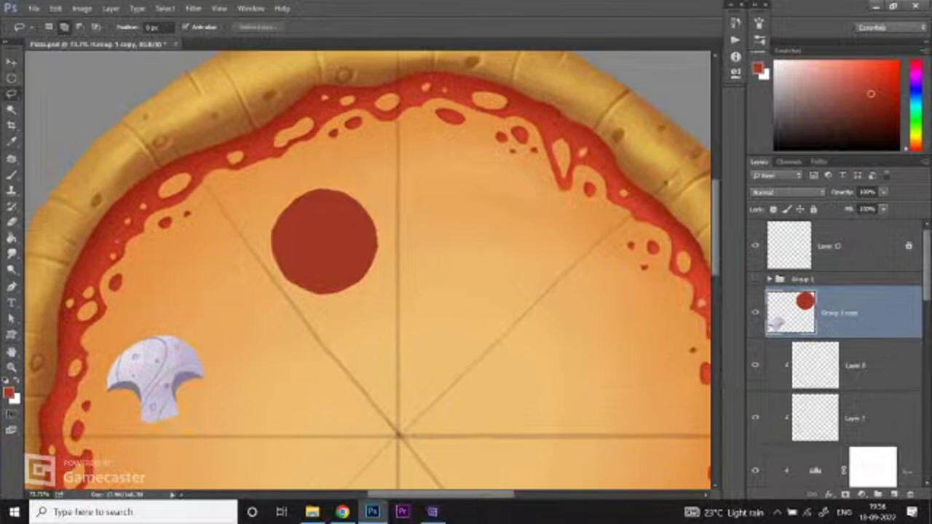
{"action": "left_click_drag", "start_coordinate": [283, 336], "coordinate": [362, 329]}
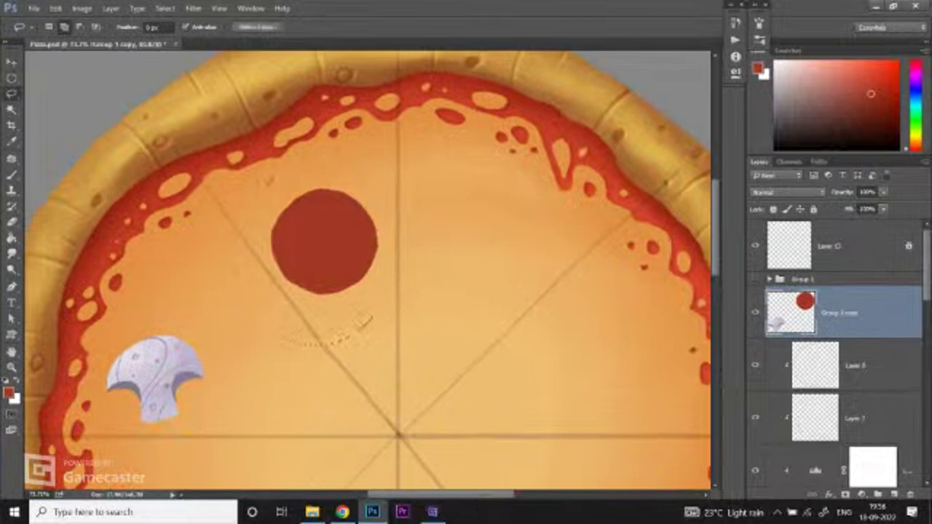
{"action": "mouse_move", "coordinate": [291, 171]}
{"action": "left_mouse_down"}
{"action": "mouse_move", "coordinate": [240, 218]}
{"action": "mouse_move", "coordinate": [401, 270]}
{"action": "mouse_move", "coordinate": [305, 169]}
{"action": "left_mouse_up"}
{"action": "key", "text": "ctrl+shift+j"}
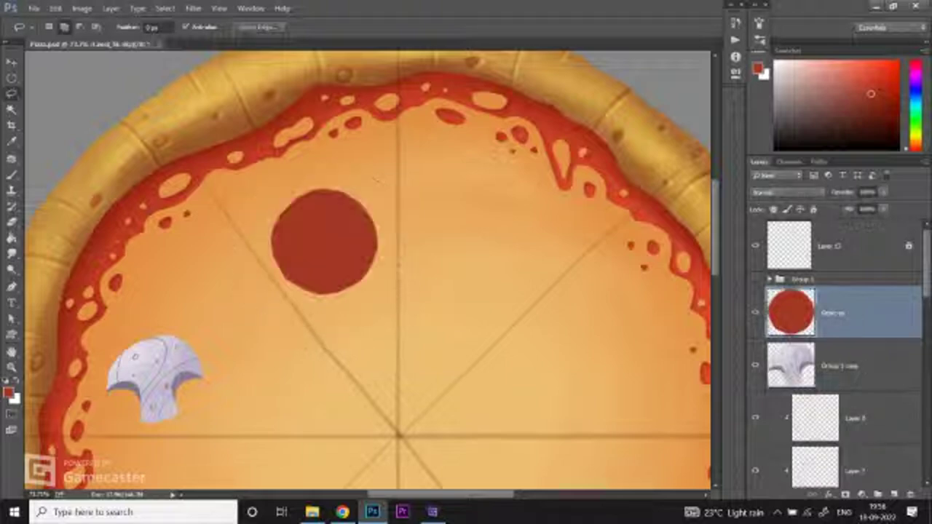
Step: Add a new layer clipped to the pepperoni with Overlay blend mode
{"action": "key", "text": "ctrl+plus"}
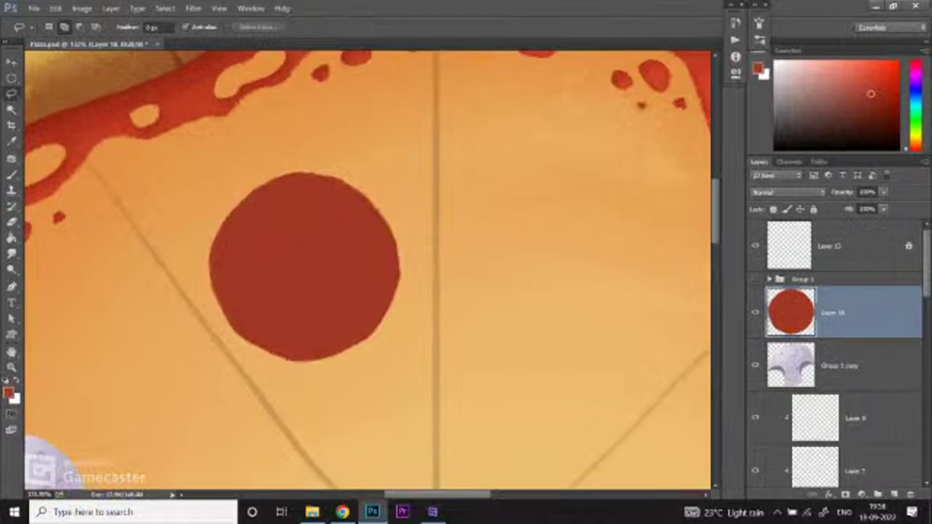
{"action": "left_click", "coordinate": [902, 495]}
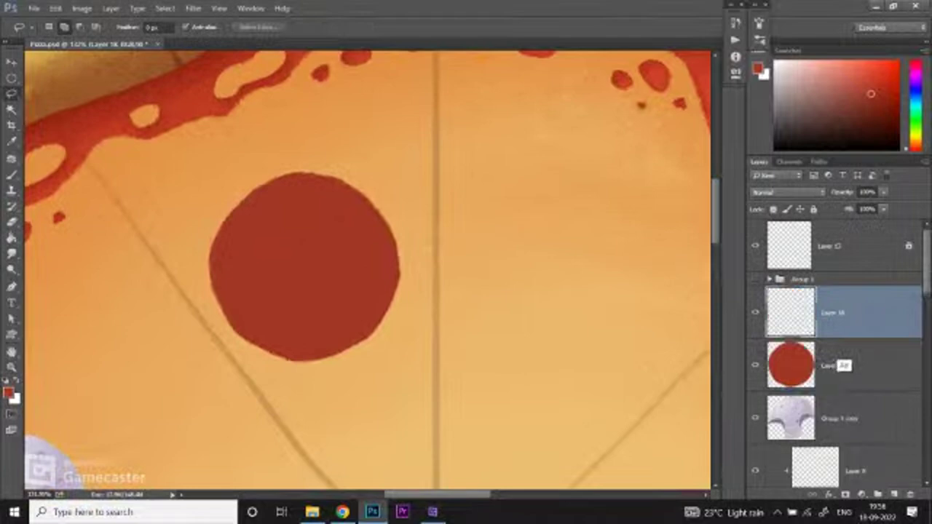
{"action": "key", "text": "ctrl+alt+g"}
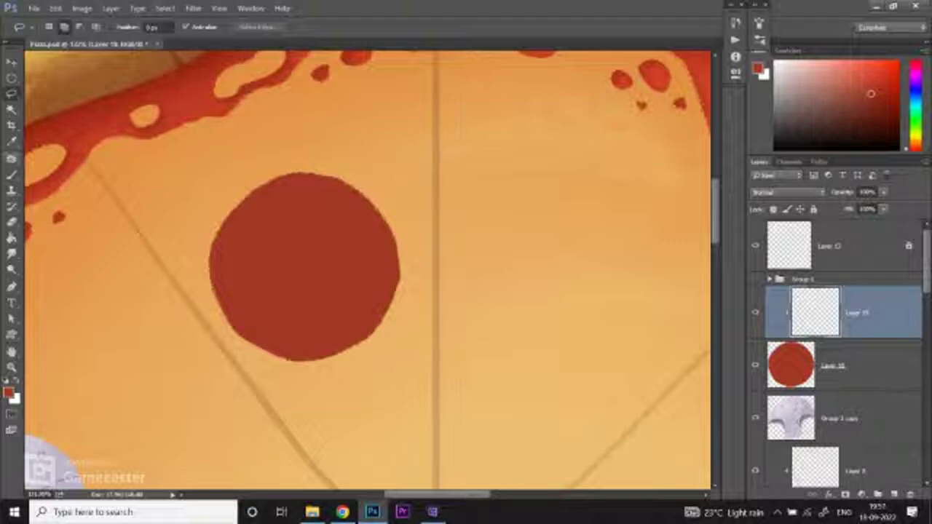
{"action": "key", "text": "b"}
{"action": "left_click", "coordinate": [58, 27]}
{"action": "left_click", "coordinate": [58, 27]}
{"action": "left_click", "coordinate": [787, 192]}
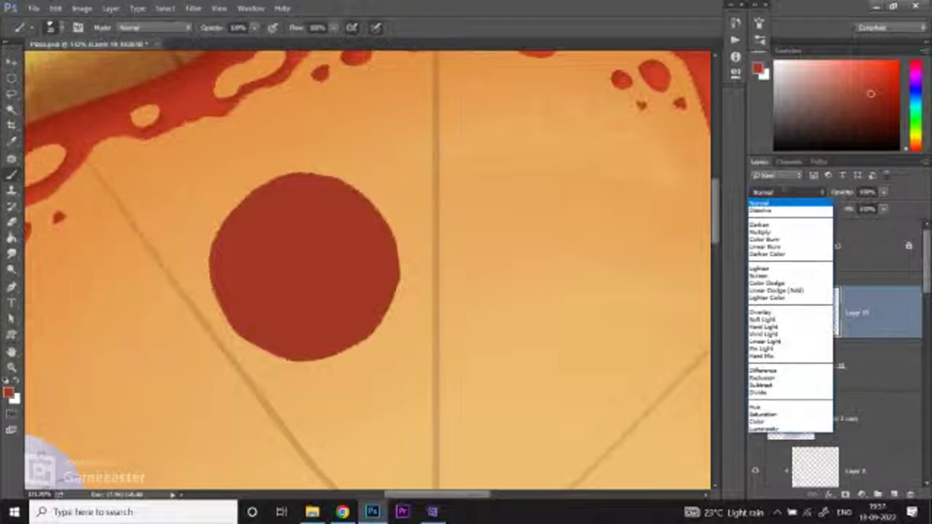
{"action": "left_click", "coordinate": [761, 312]}
Step: Choose a light peach paint colour and set the Brush opacity to 25%
{"action": "left_click_drag", "start_coordinate": [915, 147], "coordinate": [915, 142]}
{"action": "left_click_drag", "start_coordinate": [821, 73], "coordinate": [822, 71]}
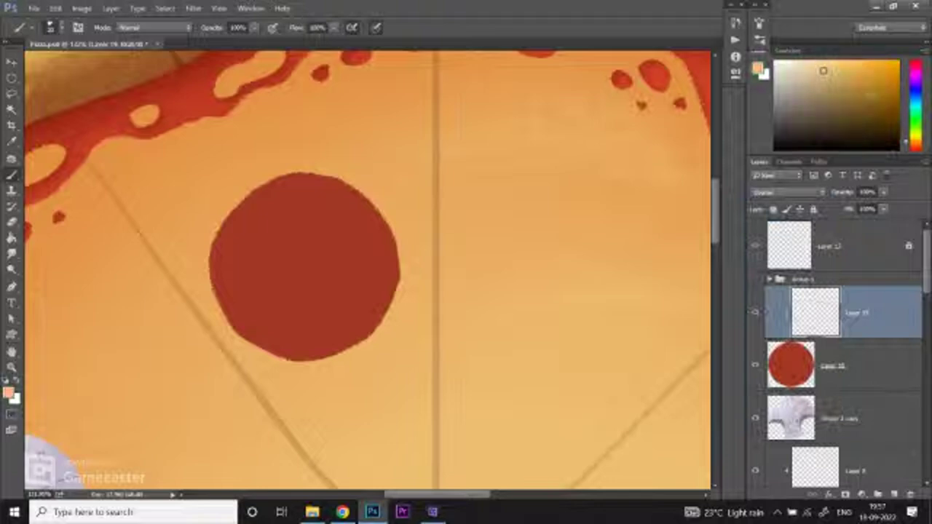
{"action": "left_click", "coordinate": [55, 27]}
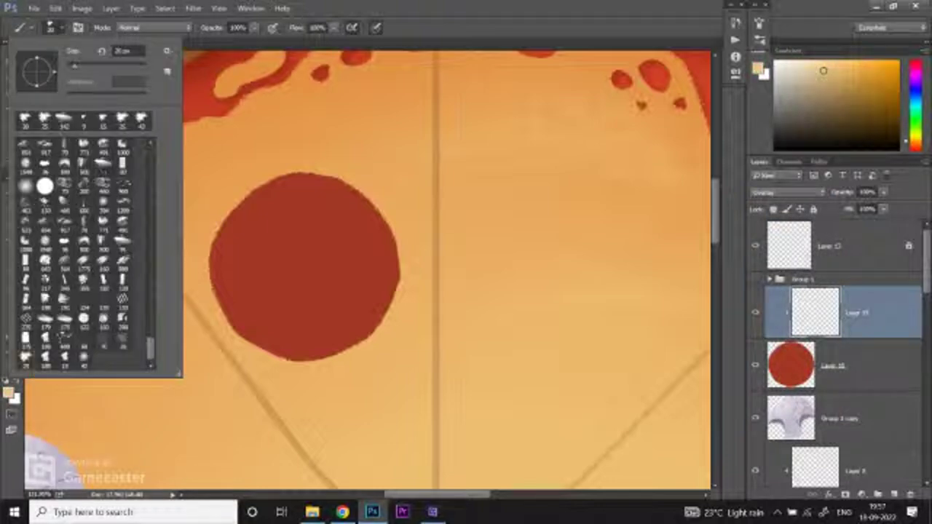
{"action": "left_click", "coordinate": [61, 27]}
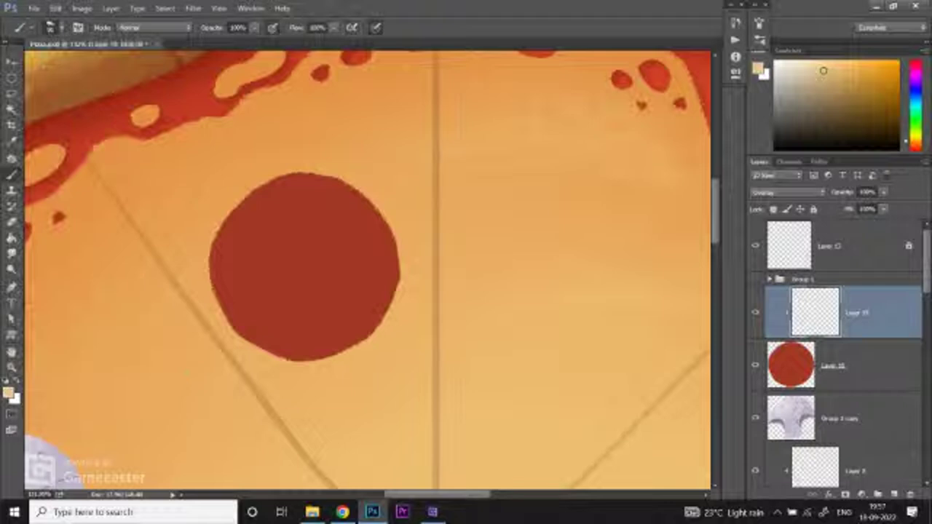
{"action": "key", "text": "3"}
{"action": "key", "text": "5"}
{"action": "key", "text": "2"}
{"action": "key", "text": "5"}
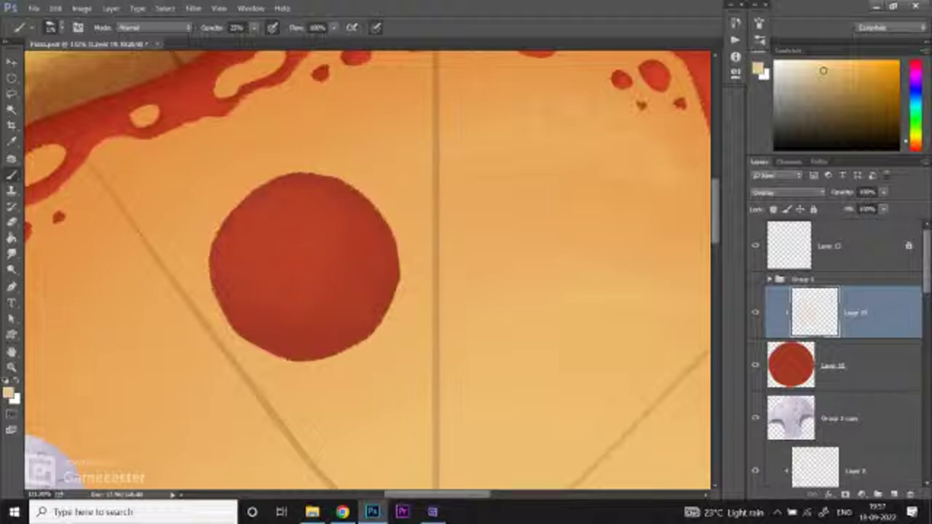
{"action": "key", "text": "z"}
{"action": "key", "text": "ctrl+minus"}
{"action": "key", "text": "ctrl+minus"}
{"action": "key", "text": "ctrl+minus"}
{"action": "key", "text": "ctrl+plus"}
{"action": "key", "text": "b"}
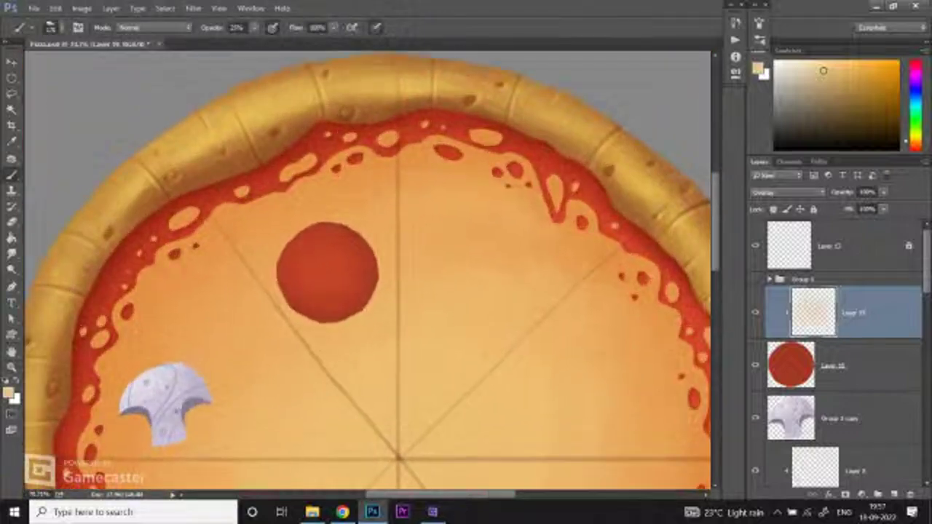
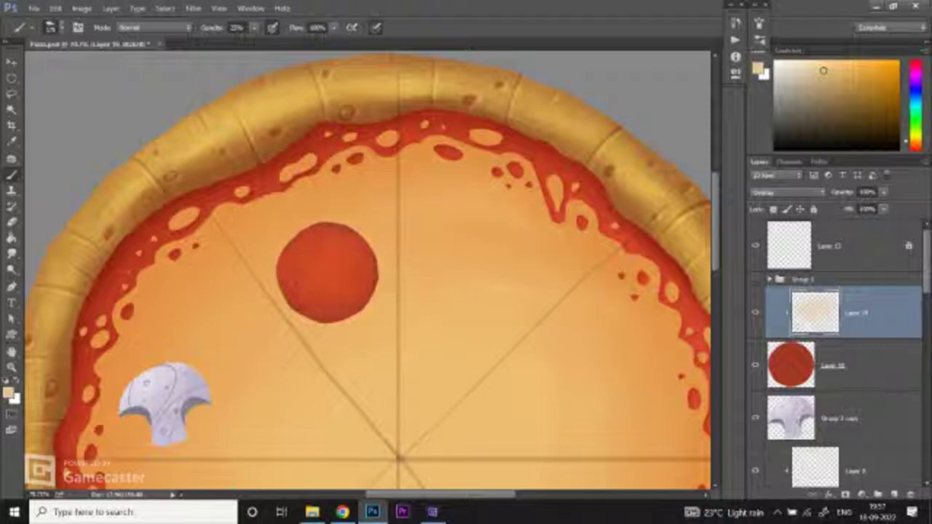
Step: Keep the shading layer on Overlay, then add empty Layer 20 above Layer 19
{"action": "scroll", "coordinate": [322, 254], "scroll_direction": "up", "scroll_amount": 3}
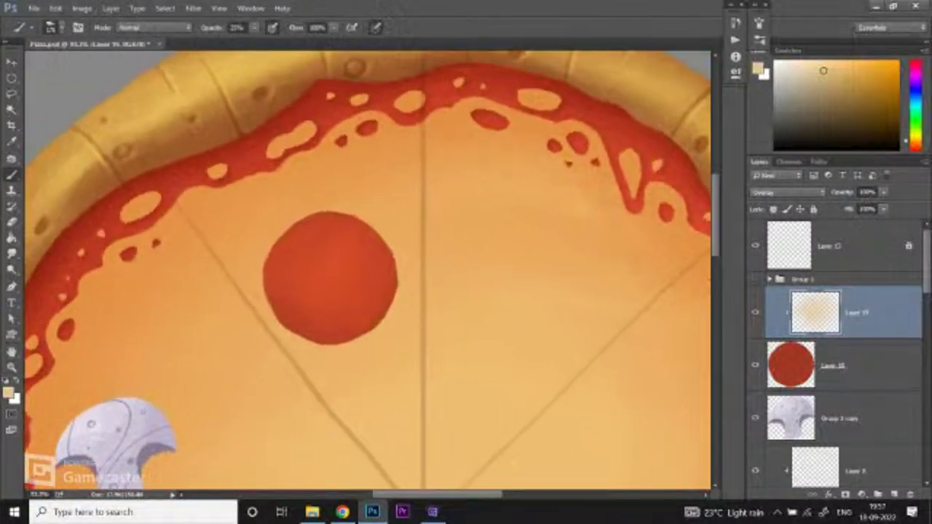
{"action": "key", "text": "shift+plus"}
{"action": "key", "text": "shift+minus"}
{"action": "left_click", "coordinate": [859, 365]}
{"action": "key", "text": "ctrl+shift+alt+n"}
{"action": "key", "text": "ctrl+bracketright"}
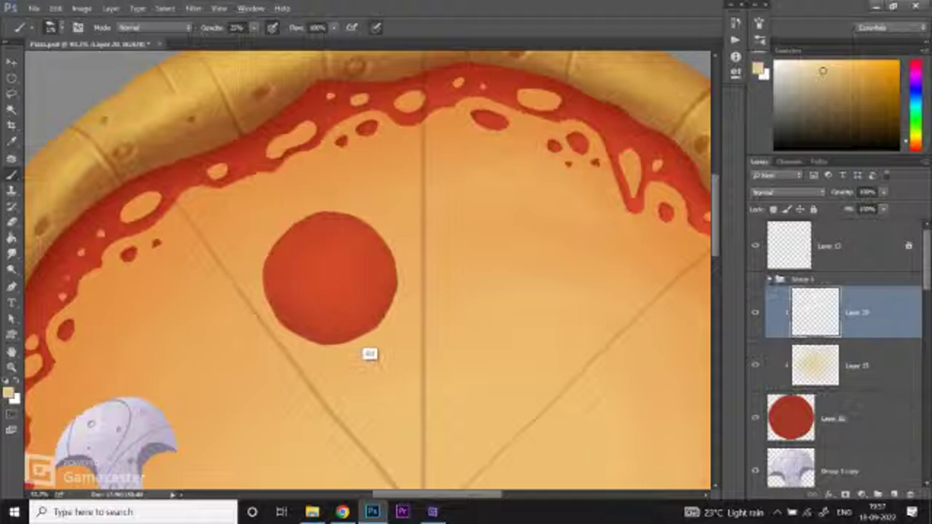
Step: Sample the pepperoni red and set the Brush opacity to about 57%
{"action": "left_click", "coordinate": [371, 354], "text": "alt"}
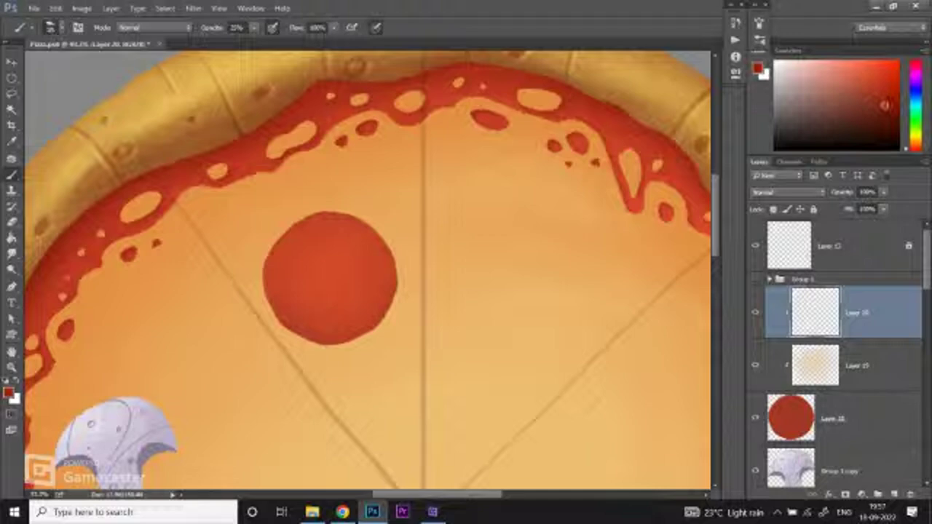
{"action": "scroll", "coordinate": [327, 277], "scroll_direction": "up", "scroll_amount": 2}
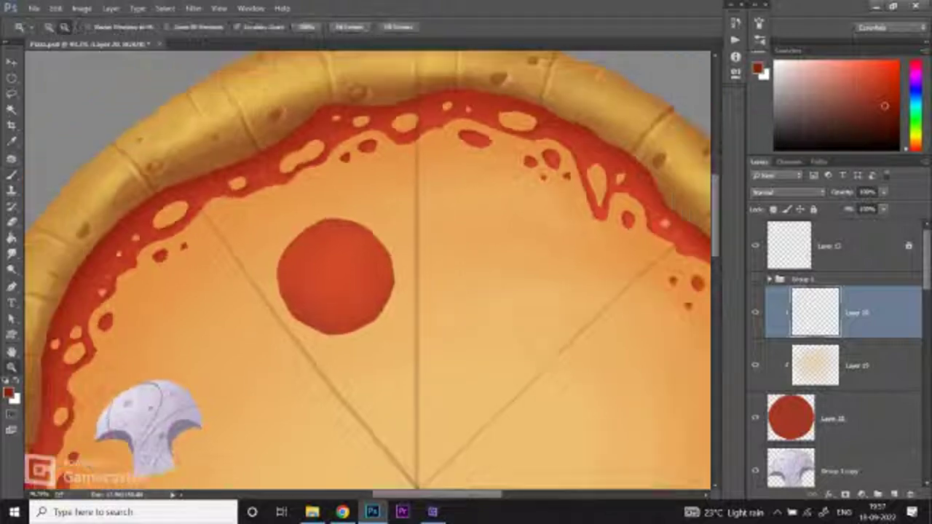
{"action": "scroll", "coordinate": [375, 253], "scroll_direction": "up", "scroll_amount": 1}
{"action": "key", "text": "b"}
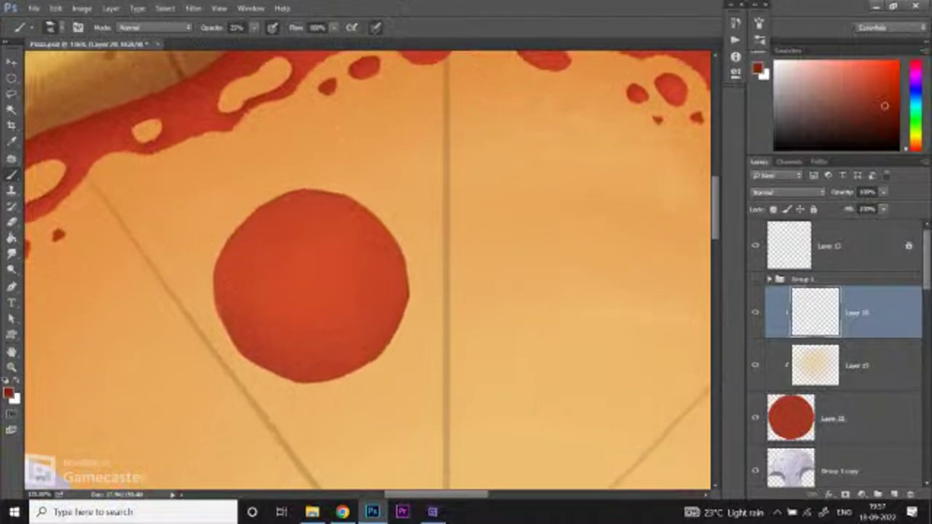
{"action": "left_click", "coordinate": [253, 26]}
{"action": "key", "text": "5"}
{"action": "key", "text": "7"}
Step: Paint darker red shading along the pepperoni's right, bottom and left edges
{"action": "left_click_drag", "start_coordinate": [386, 218], "coordinate": [406, 291]}
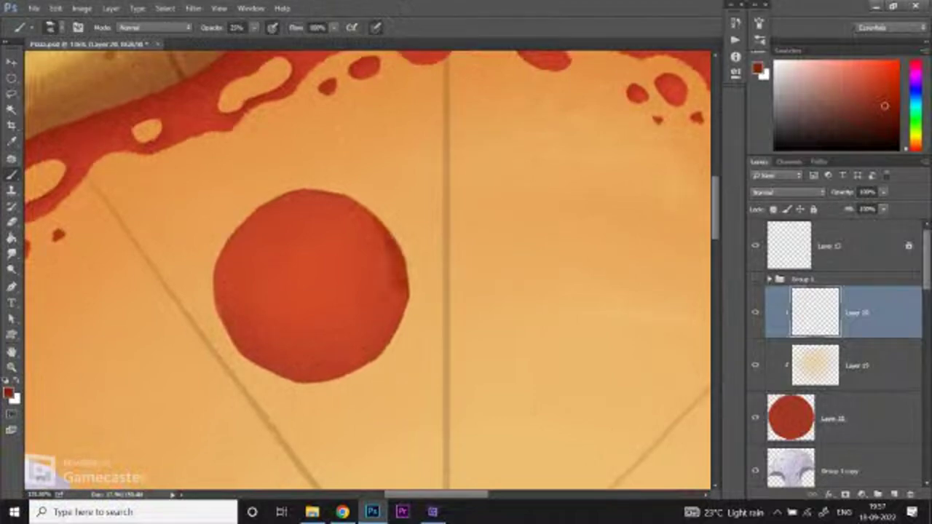
{"action": "key", "text": "ctrl+z"}
{"action": "mouse_move", "coordinate": [399, 245]}
{"action": "left_mouse_down"}
{"action": "mouse_move", "coordinate": [405, 339]}
{"action": "mouse_move", "coordinate": [400, 260]}
{"action": "mouse_move", "coordinate": [405, 304]}
{"action": "mouse_move", "coordinate": [390, 342]}
{"action": "mouse_move", "coordinate": [367, 362]}
{"action": "left_mouse_up"}
{"action": "key", "text": "ctrl+z"}
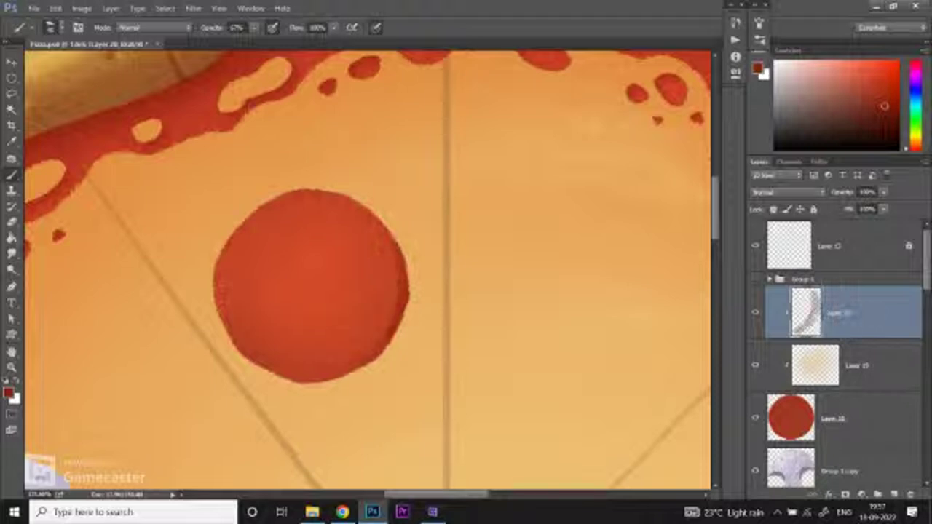
{"action": "mouse_move", "coordinate": [235, 340]}
{"action": "left_mouse_down"}
{"action": "mouse_move", "coordinate": [271, 370]}
{"action": "mouse_move", "coordinate": [323, 380]}
{"action": "mouse_move", "coordinate": [359, 364]}
{"action": "left_mouse_up"}
{"action": "left_click_drag", "start_coordinate": [225, 246], "coordinate": [216, 290]}
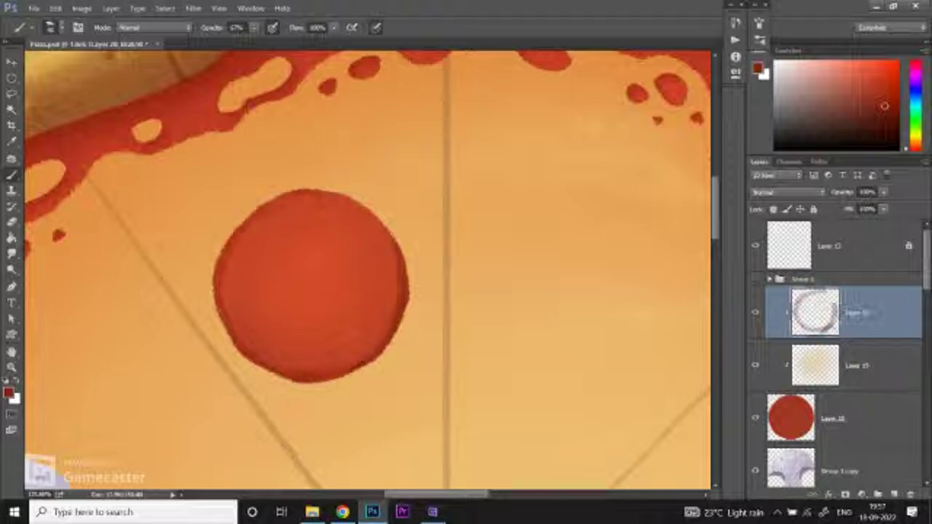
Step: Zoom out to check the shaded pepperoni, then zoom back in close on it
{"action": "key", "text": "z"}
{"action": "key", "text": "ctrl+minus"}
{"action": "key", "text": "ctrl+minus"}
{"action": "key", "text": "ctrl+minus"}
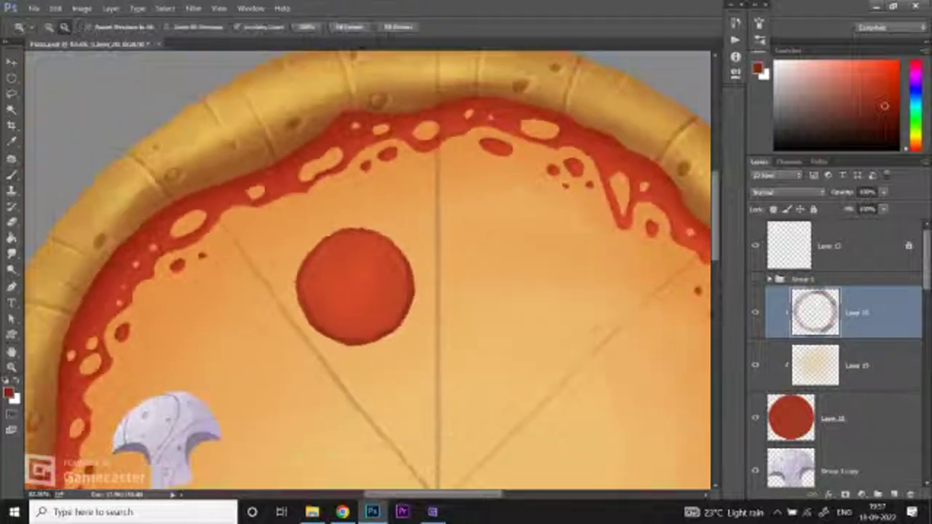
{"action": "key", "text": "ctrl+plus"}
{"action": "key", "text": "ctrl+plus"}
{"action": "key", "text": "ctrl+plus"}
{"action": "key", "text": "ctrl+minus"}
{"action": "key", "text": "ctrl+minus"}
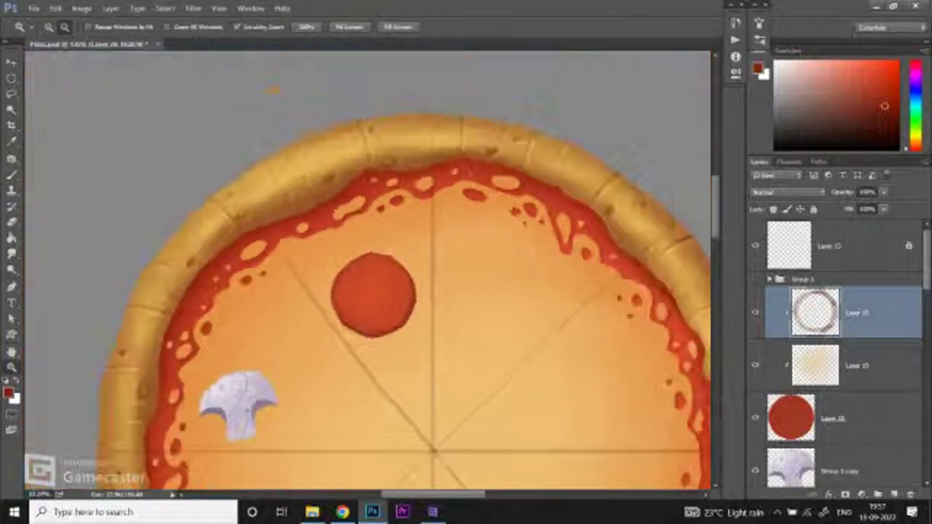
{"action": "key", "text": "ctrl+minus"}
{"action": "key", "text": "ctrl+plus"}
{"action": "key", "text": "ctrl+plus"}
{"action": "key", "text": "b"}
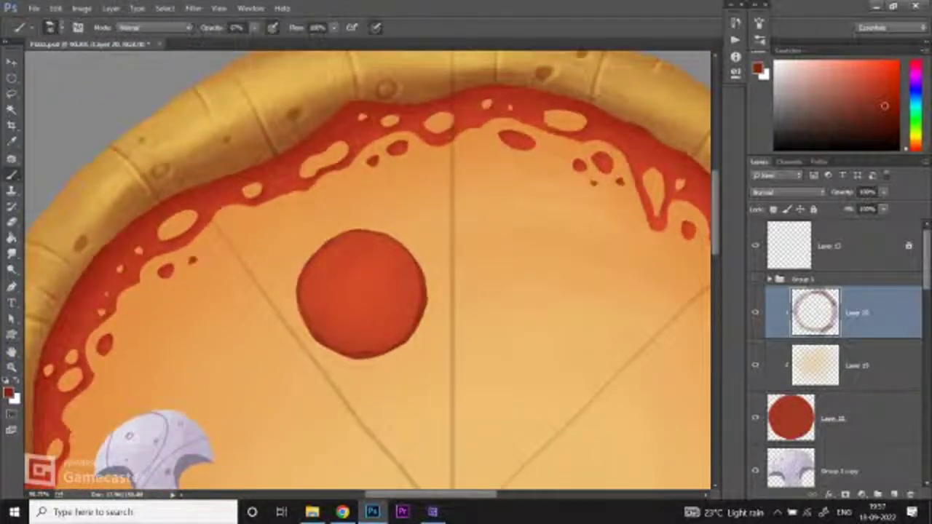
{"action": "key", "text": "z"}
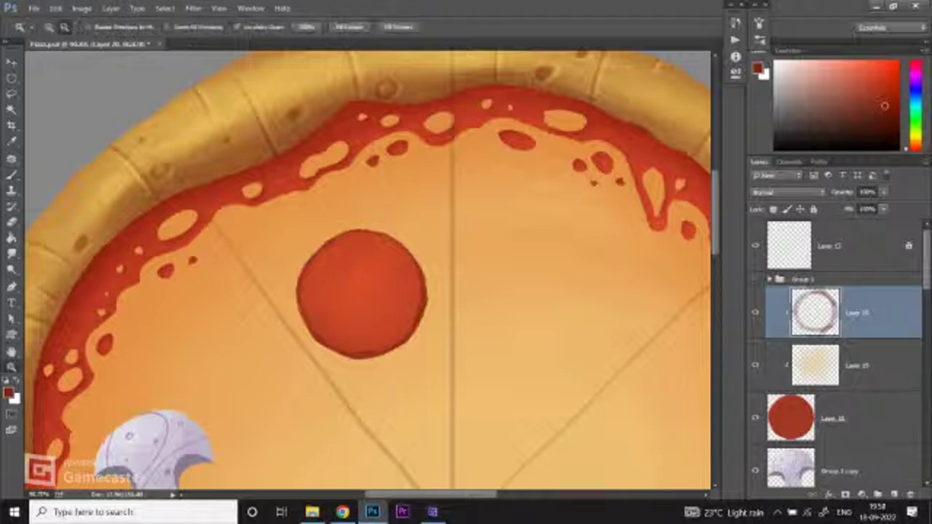
{"action": "key", "text": "ctrl+plus"}
{"action": "key", "text": "ctrl+plus"}
{"action": "key", "text": "b"}
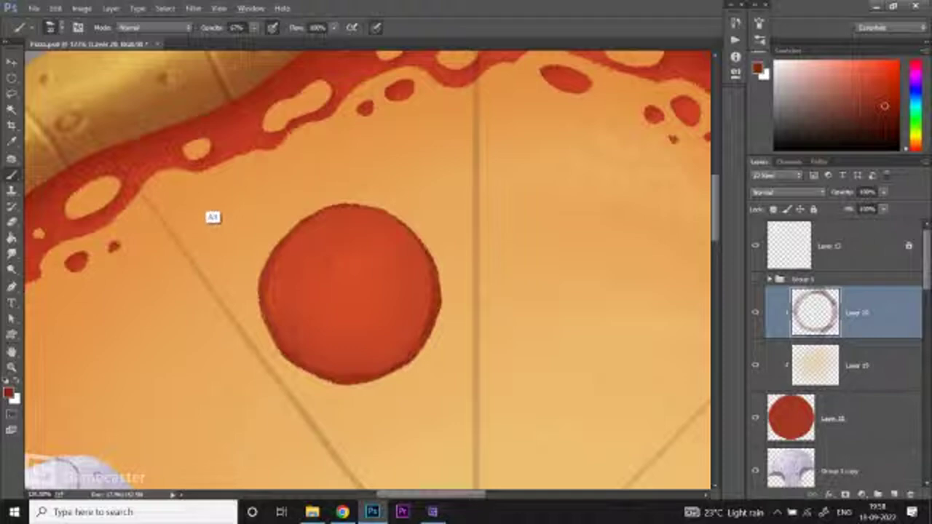
Step: Sample orange from the pizza base and choose a smaller brush size for spots
{"action": "left_click", "coordinate": [214, 215], "text": "alt"}
{"action": "key", "text": "z"}
{"action": "scroll", "coordinate": [349, 305], "scroll_direction": "down", "scroll_amount": 2}
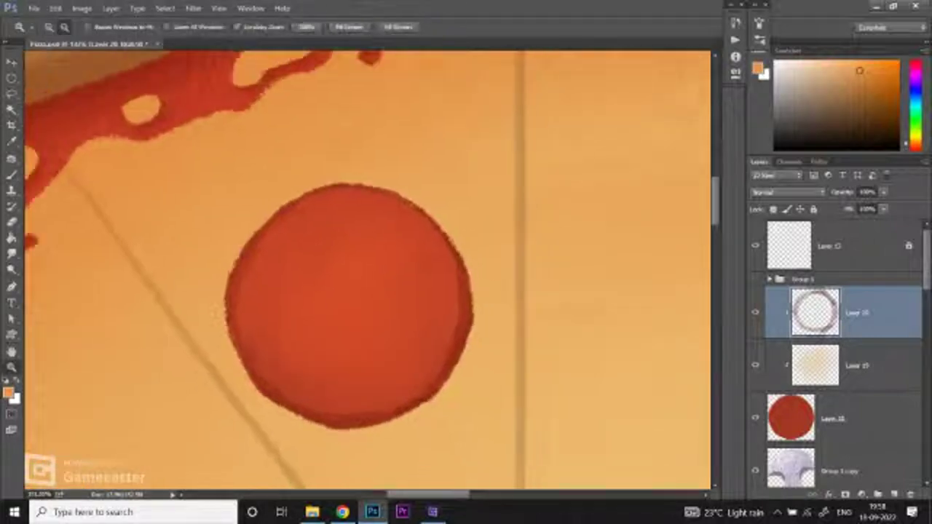
{"action": "scroll", "coordinate": [349, 305], "scroll_direction": "up", "scroll_amount": 1}
{"action": "key", "text": "b"}
{"action": "left_click", "coordinate": [49, 27]}
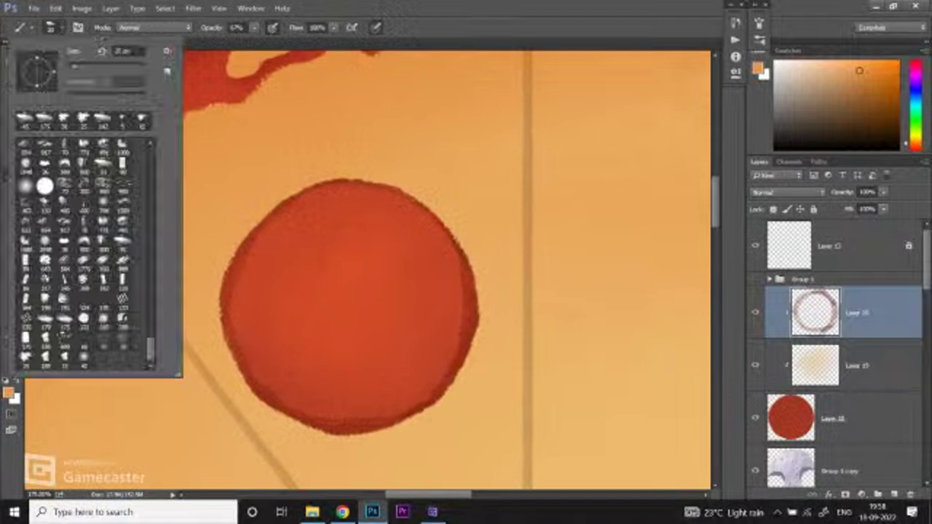
{"action": "key", "text": "Return"}
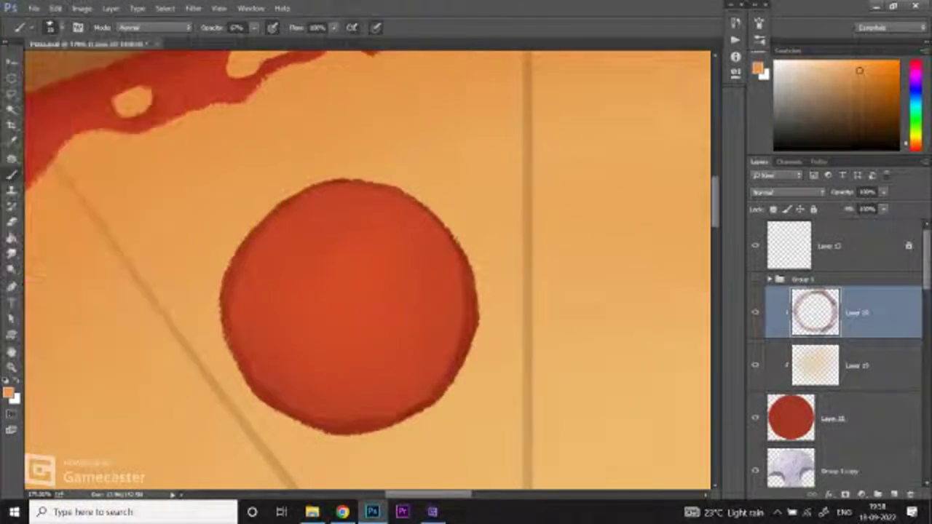
Step: Dab six pale orange spots of varying sizes across the pepperoni
{"action": "left_click", "coordinate": [291, 285]}
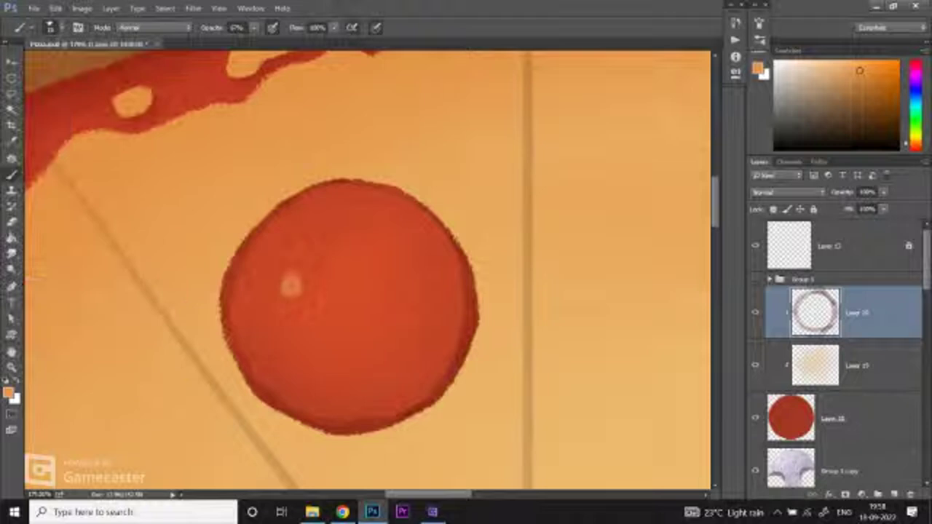
{"action": "left_click", "coordinate": [360, 229]}
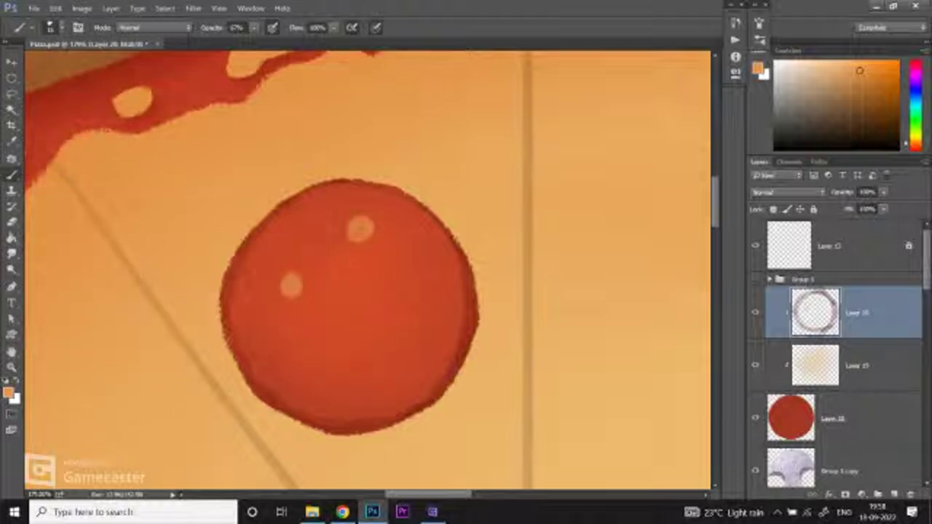
{"action": "left_click", "coordinate": [418, 291]}
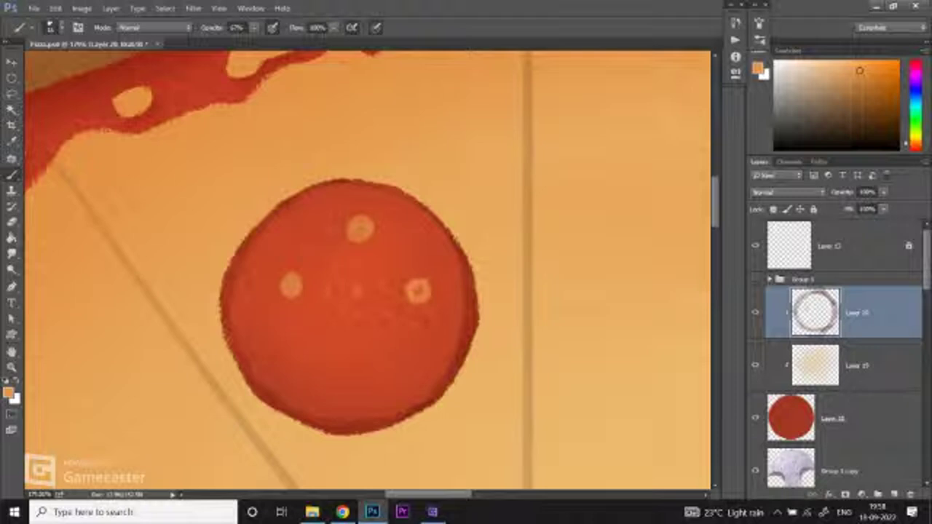
{"action": "left_click", "coordinate": [315, 386]}
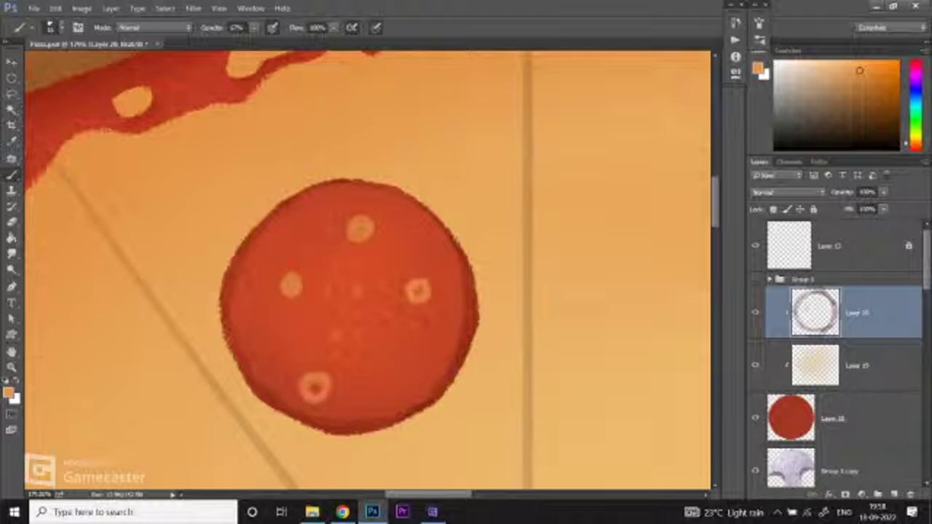
{"action": "left_click", "coordinate": [364, 320]}
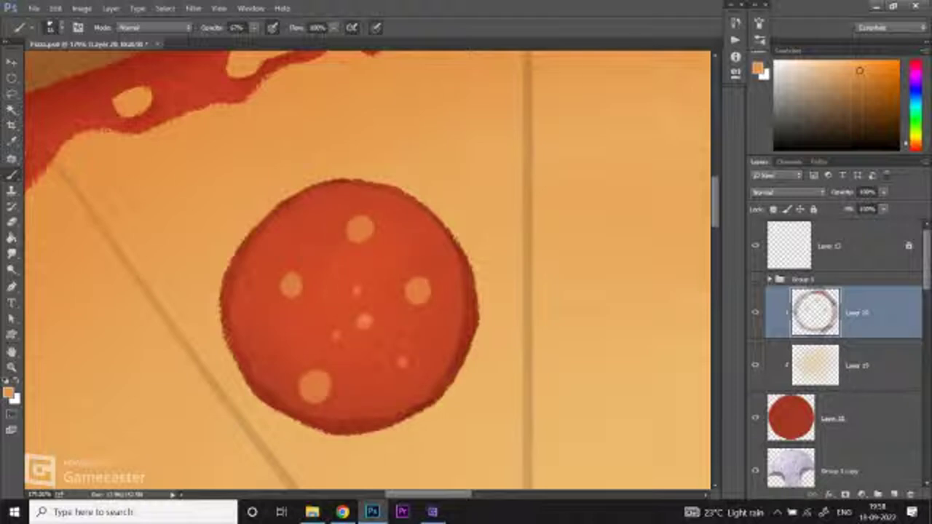
{"action": "left_click", "coordinate": [271, 345]}
Step: Sample dark red from the pepperoni's edge and magnify the view around it
{"action": "key", "text": "z"}
{"action": "left_click_drag", "start_coordinate": [339, 334], "coordinate": [379, 333]}
{"action": "key", "text": "b"}
{"action": "left_click", "coordinate": [463, 319], "text": "alt"}
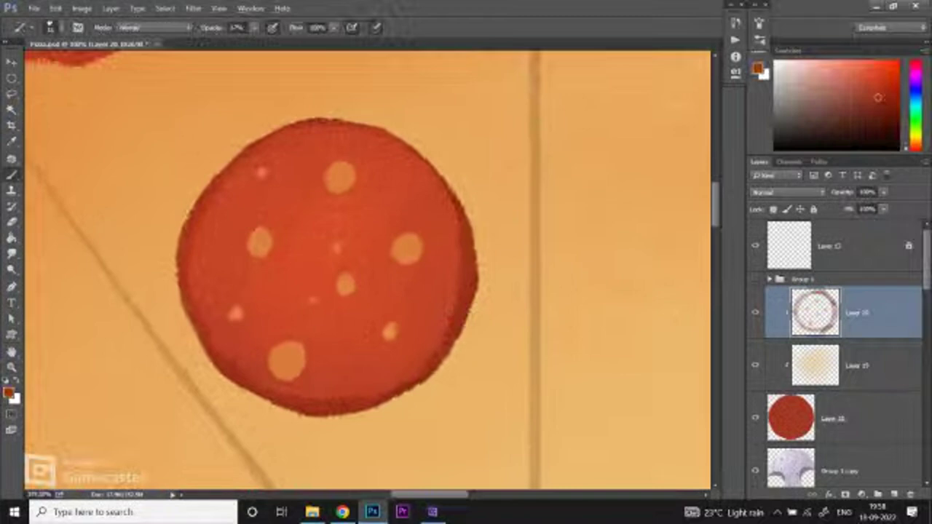
{"action": "key", "text": "z"}
{"action": "left_click_drag", "start_coordinate": [252, 315], "coordinate": [291, 316]}
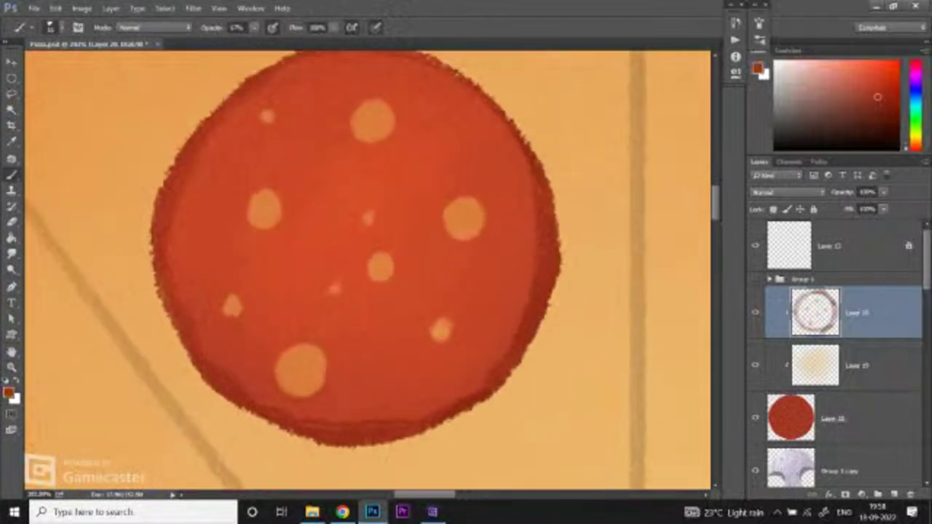
Step: Shade the upper-left edges of the pale spots with dark red strokes
{"action": "left_click_drag", "start_coordinate": [276, 370], "coordinate": [314, 339]}
{"action": "key", "text": "ctrl+z"}
{"action": "left_click_drag", "start_coordinate": [269, 370], "coordinate": [325, 340]}
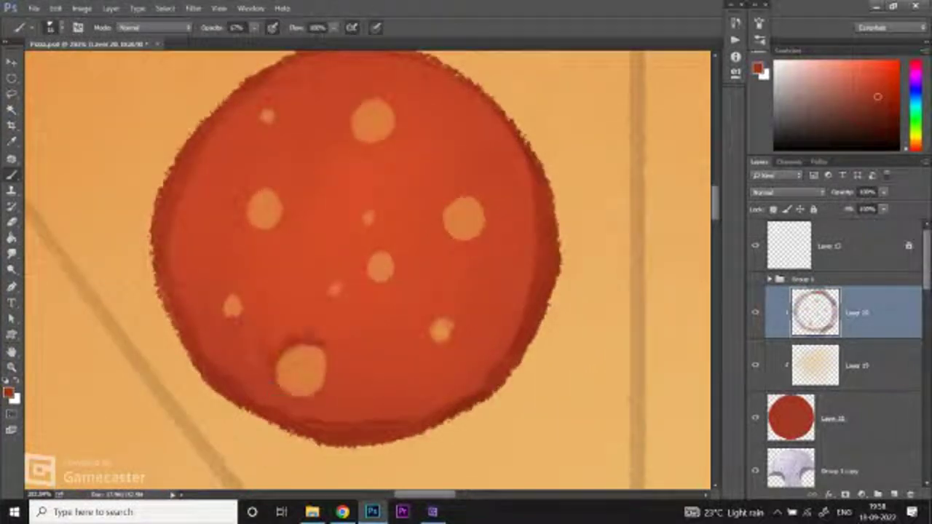
{"action": "mouse_move", "coordinate": [222, 319]}
{"action": "left_mouse_down"}
{"action": "mouse_move", "coordinate": [225, 294]}
{"action": "mouse_move", "coordinate": [242, 288]}
{"action": "left_mouse_up"}
{"action": "left_click_drag", "start_coordinate": [241, 210], "coordinate": [273, 191]}
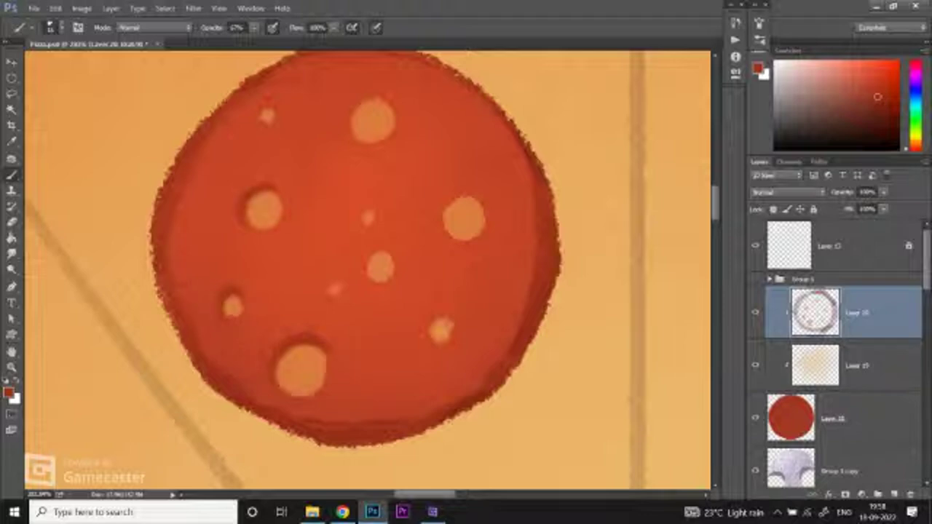
{"action": "mouse_move", "coordinate": [351, 109]}
{"action": "left_mouse_down"}
{"action": "mouse_move", "coordinate": [371, 99]}
{"action": "mouse_move", "coordinate": [345, 137]}
{"action": "left_mouse_up"}
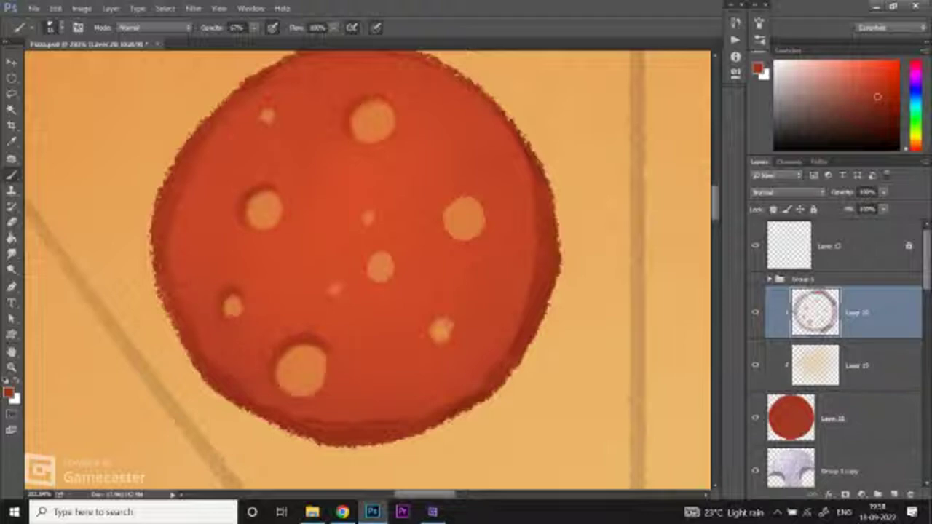
{"action": "left_click_drag", "start_coordinate": [365, 207], "coordinate": [358, 214]}
{"action": "mouse_move", "coordinate": [370, 249]}
{"action": "left_mouse_down"}
{"action": "mouse_move", "coordinate": [360, 277]}
{"action": "mouse_move", "coordinate": [358, 268]}
{"action": "left_mouse_up"}
{"action": "left_click_drag", "start_coordinate": [449, 204], "coordinate": [466, 193]}
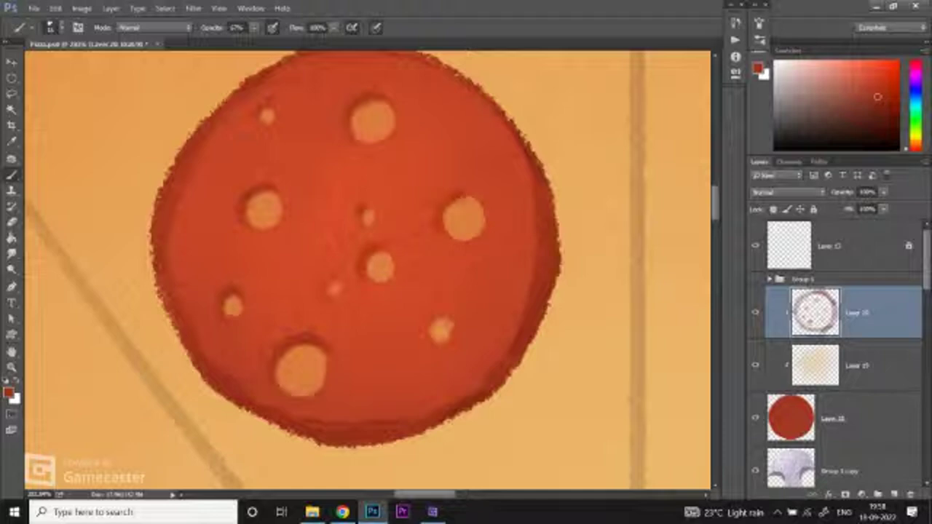
Step: Pick a lighter red as the painting colour
{"action": "scroll", "coordinate": [458, 335], "scroll_direction": "down", "scroll_amount": 3}
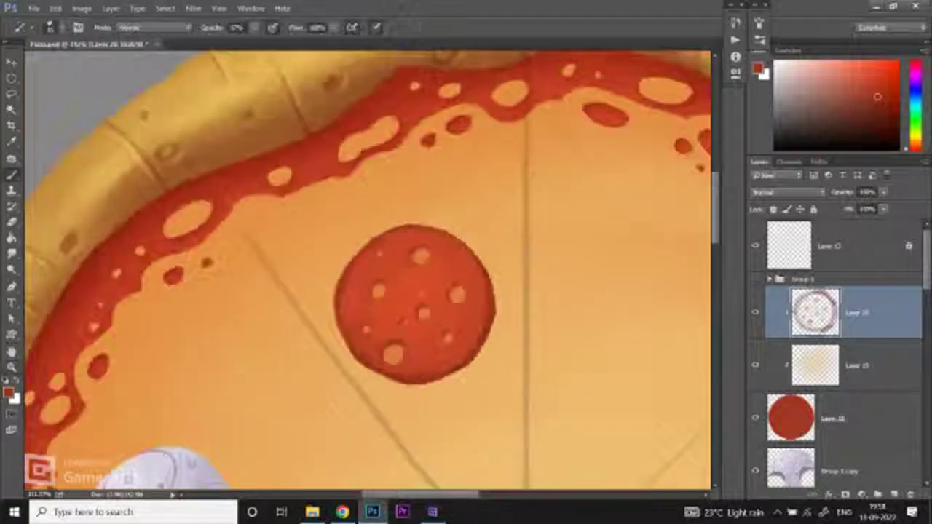
{"action": "scroll", "coordinate": [462, 340], "scroll_direction": "up", "scroll_amount": 4}
{"action": "left_click", "coordinate": [386, 235], "text": "alt"}
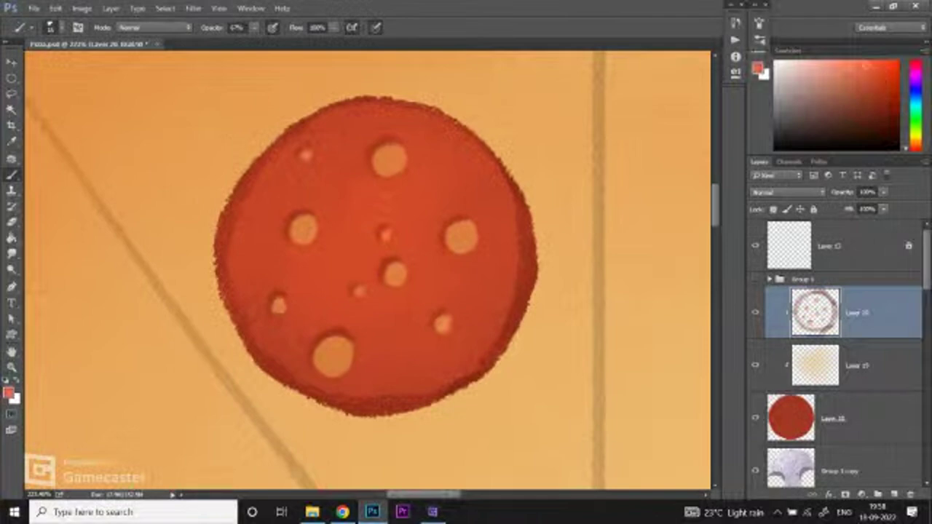
{"action": "scroll", "coordinate": [454, 328], "scroll_direction": "up", "scroll_amount": 1}
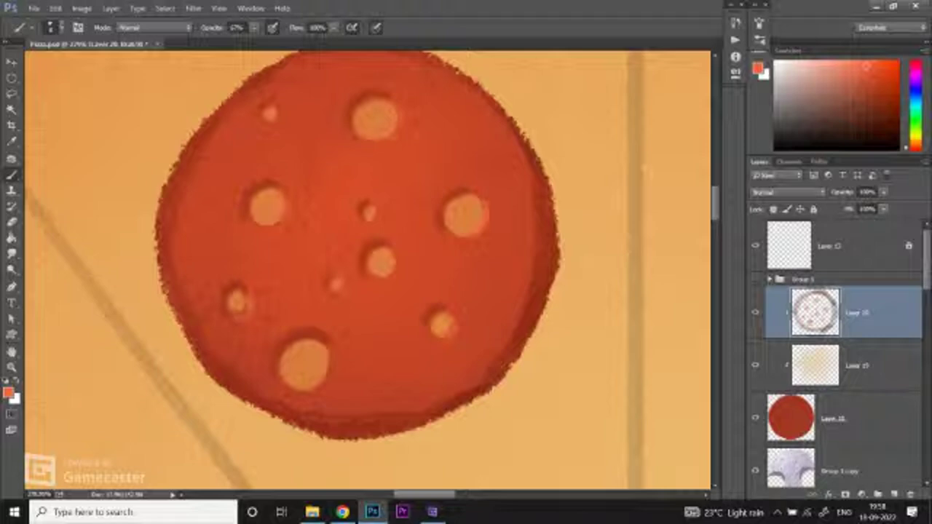
{"action": "scroll", "coordinate": [368, 269], "scroll_direction": "down", "scroll_amount": 3}
Step: Add four more tiny light speckles between the pepperoni's fat spots
{"action": "key", "text": "z"}
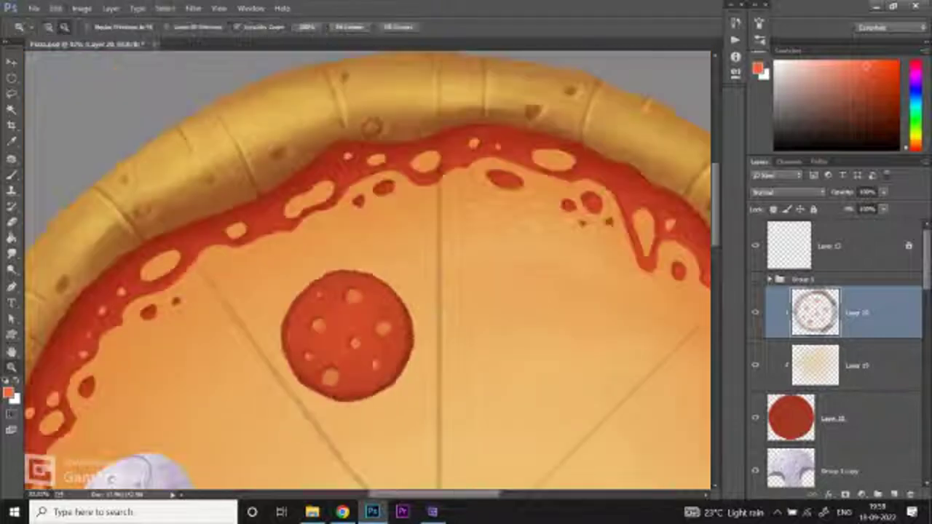
{"action": "scroll", "coordinate": [368, 269], "scroll_direction": "up", "scroll_amount": 2}
{"action": "scroll", "coordinate": [347, 354], "scroll_direction": "up", "scroll_amount": 2}
{"action": "key", "text": "b"}
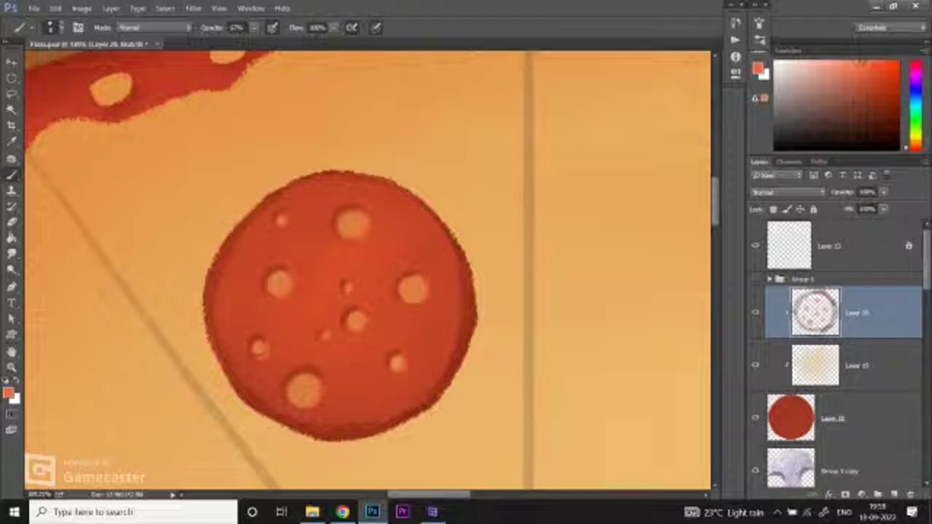
{"action": "left_click", "coordinate": [315, 282]}
{"action": "left_click", "coordinate": [407, 326]}
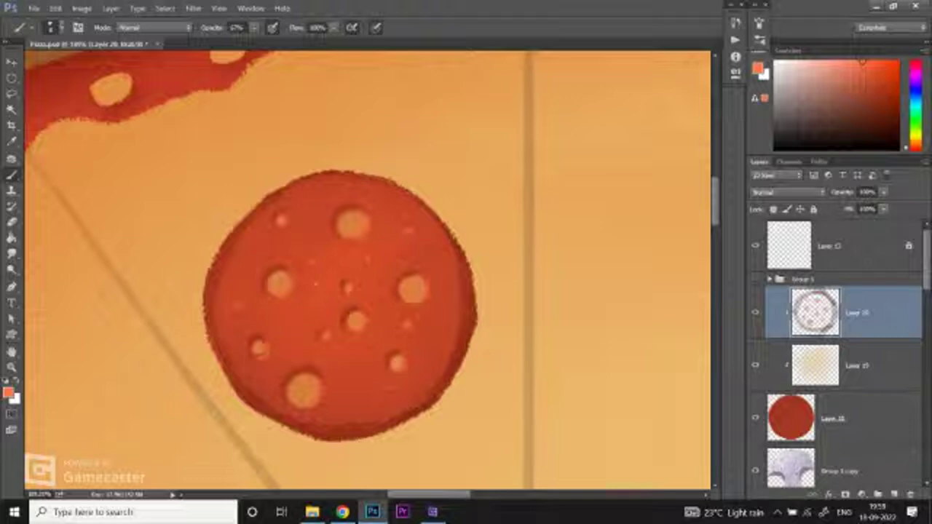
{"action": "left_click", "coordinate": [411, 229]}
{"action": "left_click", "coordinate": [441, 343]}
Step: Zoom out to fit the whole pizza on screen
{"action": "key", "text": "z"}
{"action": "key", "text": "ctrl+0"}
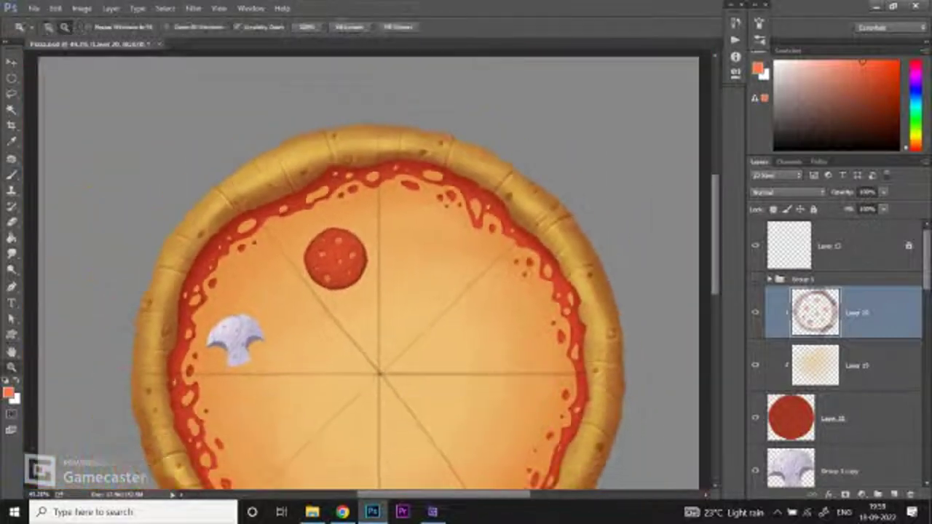
{"action": "scroll", "coordinate": [413, 342], "scroll_direction": "up", "scroll_amount": 2}
{"action": "scroll", "coordinate": [413, 342], "scroll_direction": "down", "scroll_amount": 4}
{"action": "scroll", "coordinate": [412, 342], "scroll_direction": "up", "scroll_amount": 3}
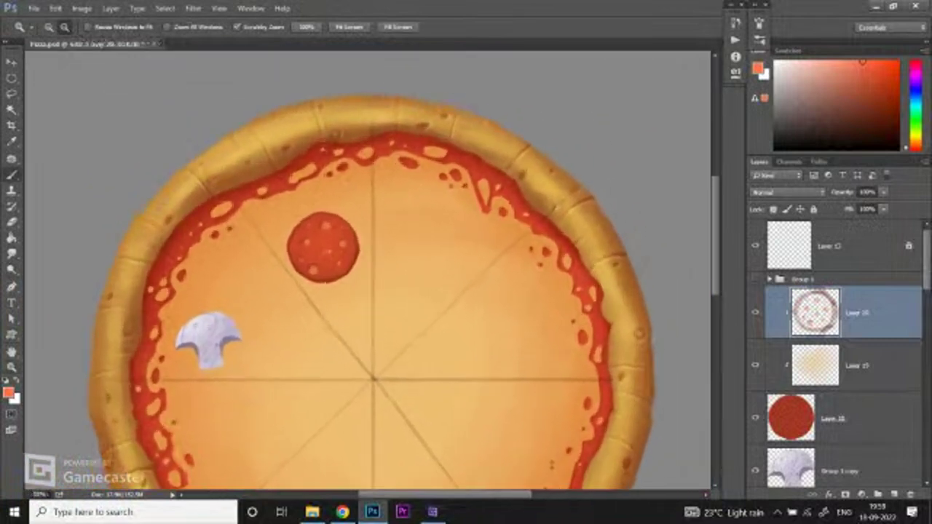
Step: Group the pepperoni's Layers 18–20, duplicate the group, and merge the copy into one layer
{"action": "key", "text": "b"}
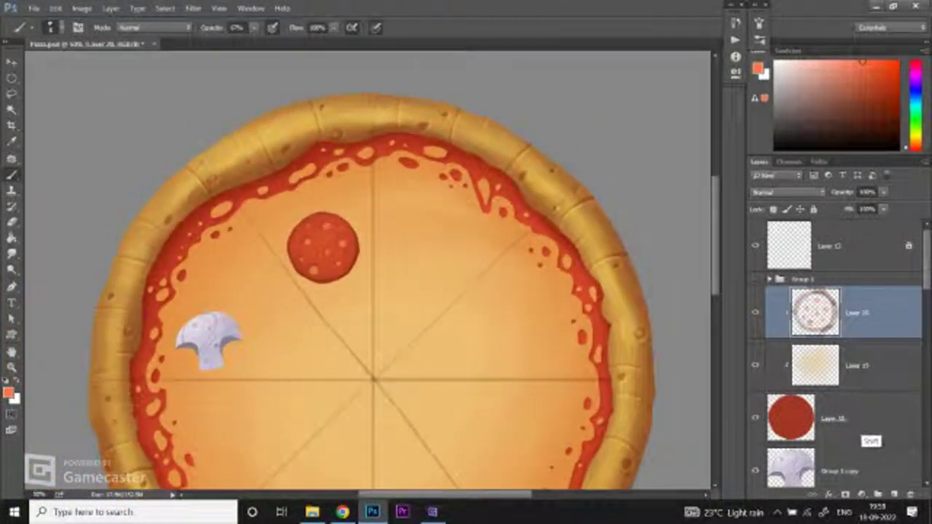
{"action": "left_click", "coordinate": [853, 435], "text": "shift"}
{"action": "key", "text": "ctrl+g"}
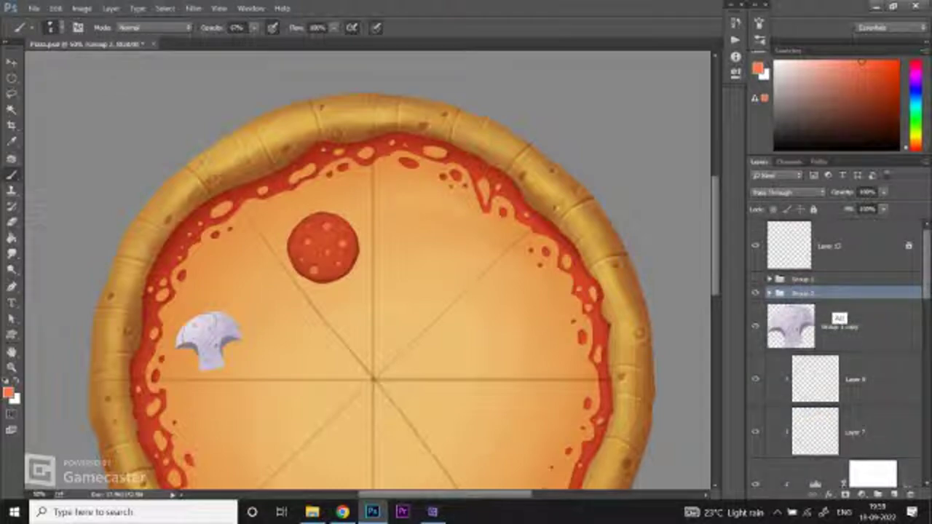
{"action": "left_click_drag", "start_coordinate": [837, 322], "coordinate": [842, 331]}
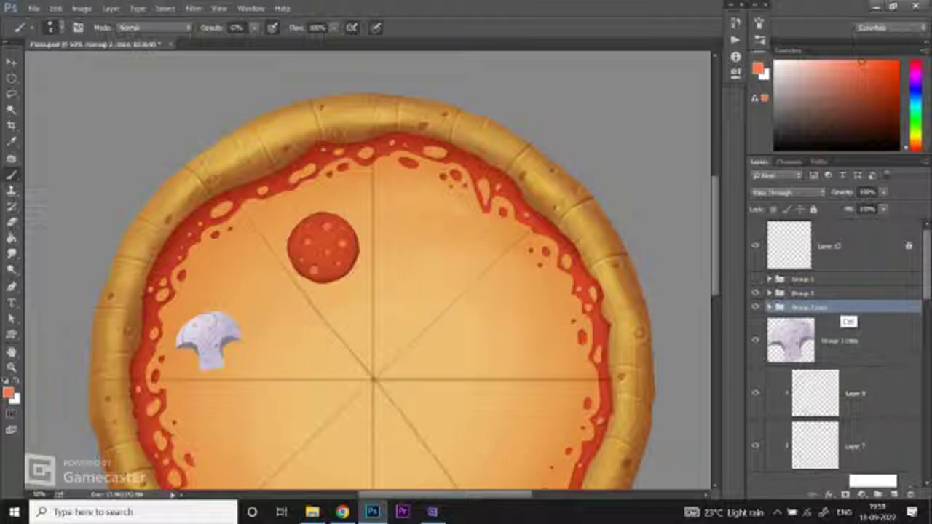
{"action": "key", "text": "ctrl+e"}
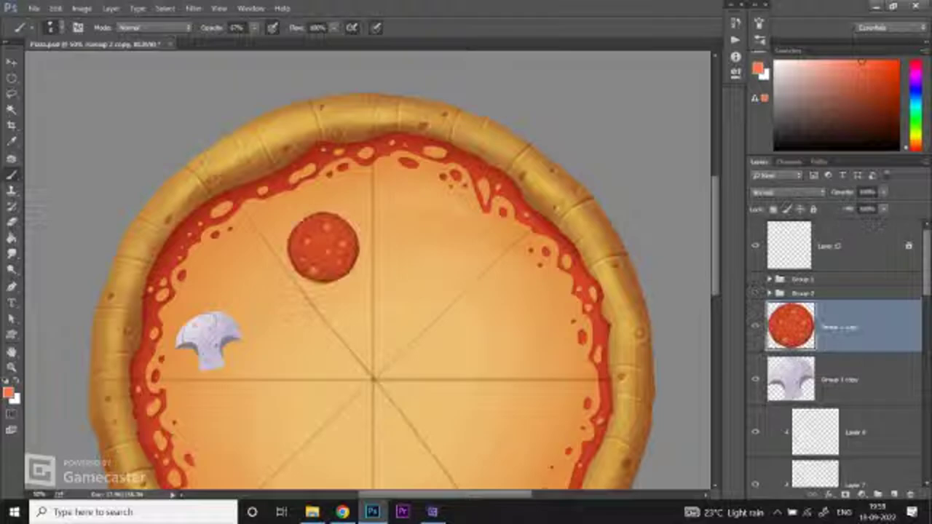
Step: Zoom out and switch over to the YouTube Studio live-stream dashboard
{"action": "key", "text": "z"}
{"action": "key", "text": "ctrl+minus"}
{"action": "key", "text": "alt+Tab"}
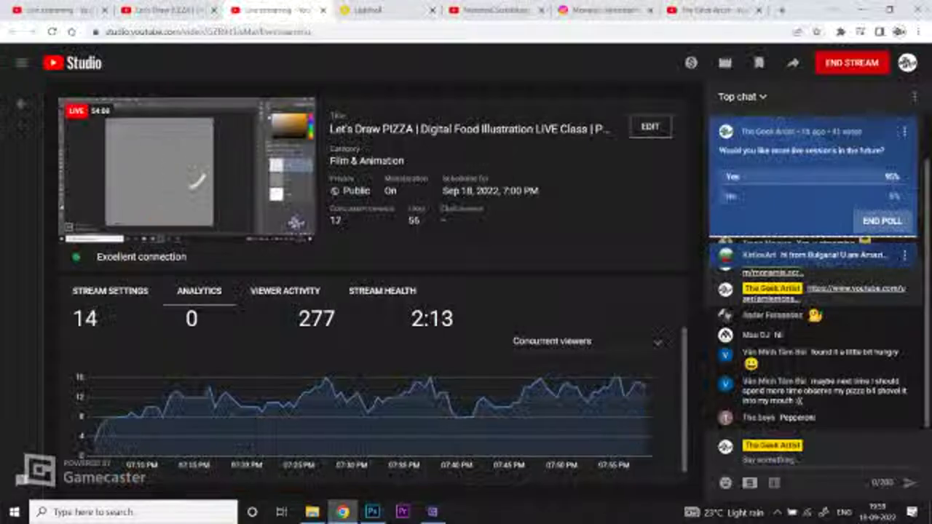
Step: Back in Photoshop, shift the pepperoni up-left and the mushroom up-right
{"action": "key", "text": "alt+Tab"}
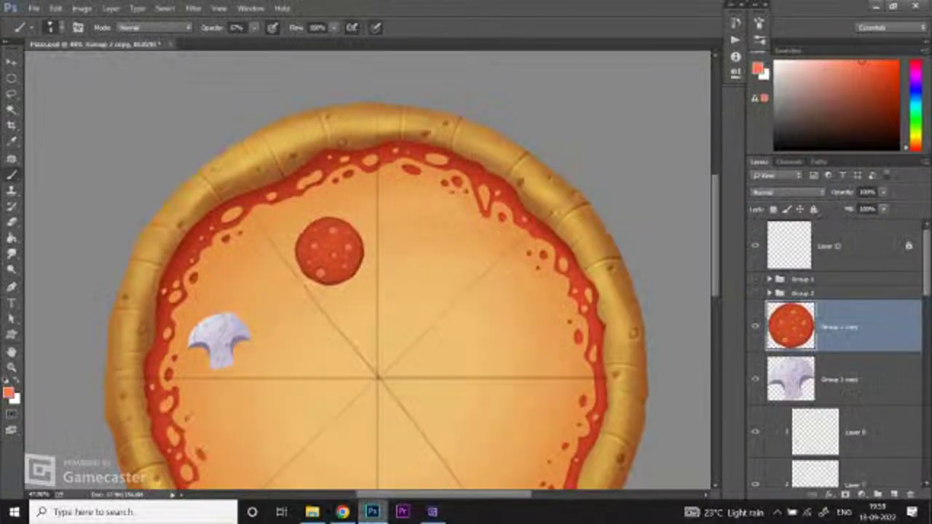
{"action": "key", "text": "v"}
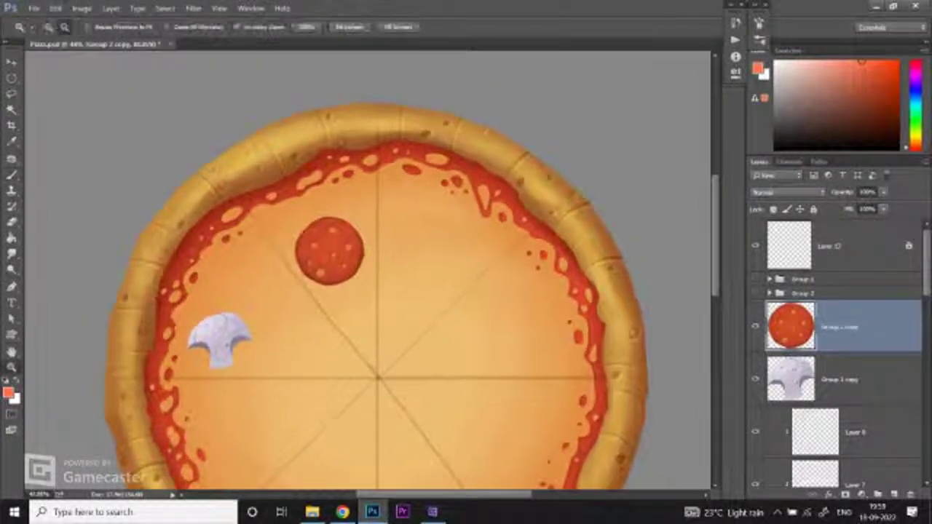
{"action": "scroll", "coordinate": [373, 291], "scroll_direction": "up", "scroll_amount": 1}
{"action": "mouse_move", "coordinate": [331, 231]}
{"action": "left_mouse_down"}
{"action": "mouse_move", "coordinate": [254, 256]}
{"action": "mouse_move", "coordinate": [323, 220]}
{"action": "left_mouse_up"}
{"action": "mouse_move", "coordinate": [220, 323]}
{"action": "left_mouse_down"}
{"action": "mouse_move", "coordinate": [236, 305]}
{"action": "mouse_move", "coordinate": [233, 312]}
{"action": "left_mouse_up"}
{"action": "mouse_move", "coordinate": [332, 233]}
{"action": "left_mouse_down"}
{"action": "mouse_move", "coordinate": [295, 248]}
{"action": "mouse_move", "coordinate": [322, 233]}
{"action": "left_mouse_up"}
{"action": "left_click_drag", "start_coordinate": [218, 320], "coordinate": [222, 317]}
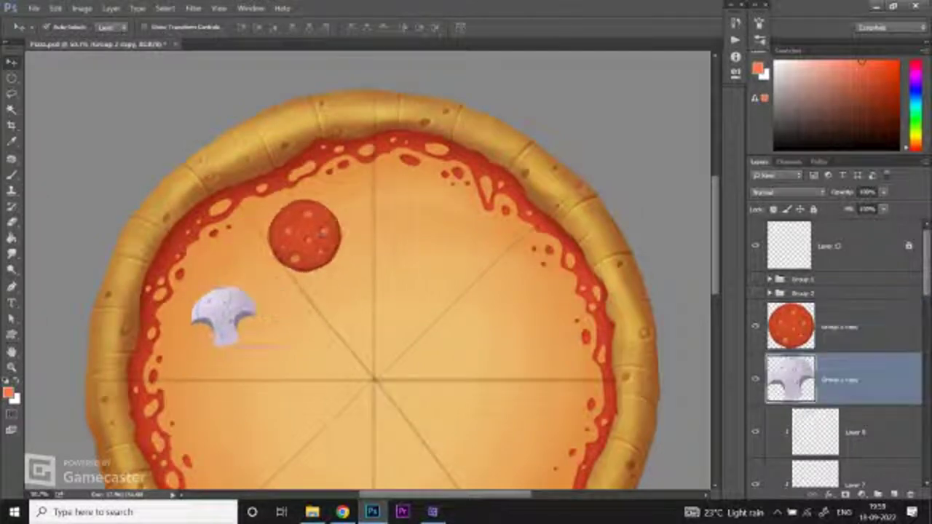
Step: Zoom in on the pizza centre and nudge the pepperoni layer with the arrow keys
{"action": "key", "text": "z"}
{"action": "left_click", "coordinate": [373, 303]}
{"action": "key", "text": "v"}
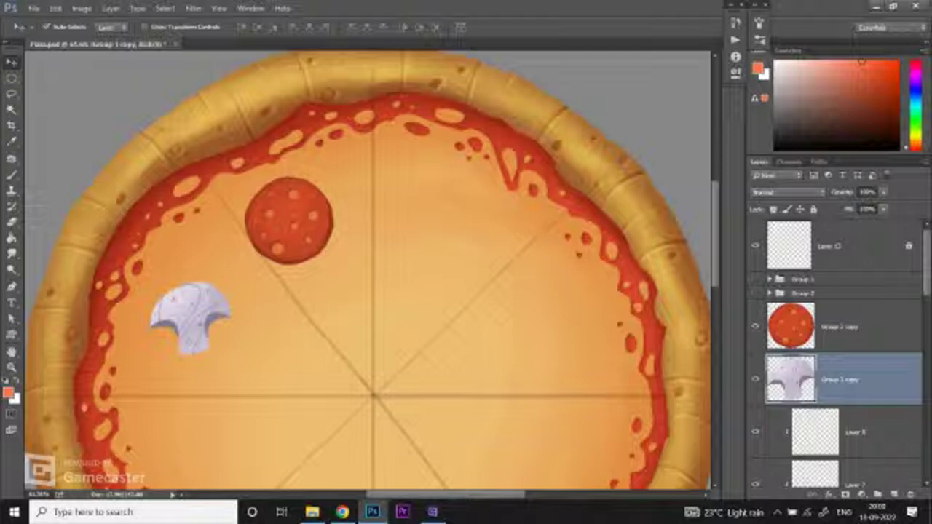
{"action": "left_click", "coordinate": [844, 326]}
{"action": "key", "text": "ctrl"}
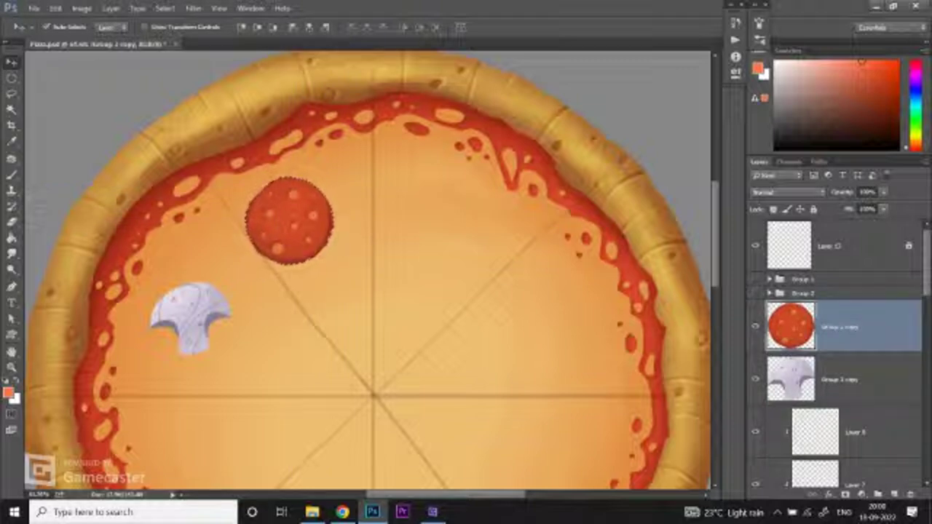
{"action": "key", "text": "Right"}
{"action": "key", "text": "Right"}
{"action": "key", "text": "Right"}
{"action": "key", "text": "Right"}
{"action": "key", "text": "Left"}
{"action": "key", "text": "Left"}
{"action": "key", "text": "Left"}
{"action": "key", "text": "Left"}
{"action": "key", "text": "Left"}
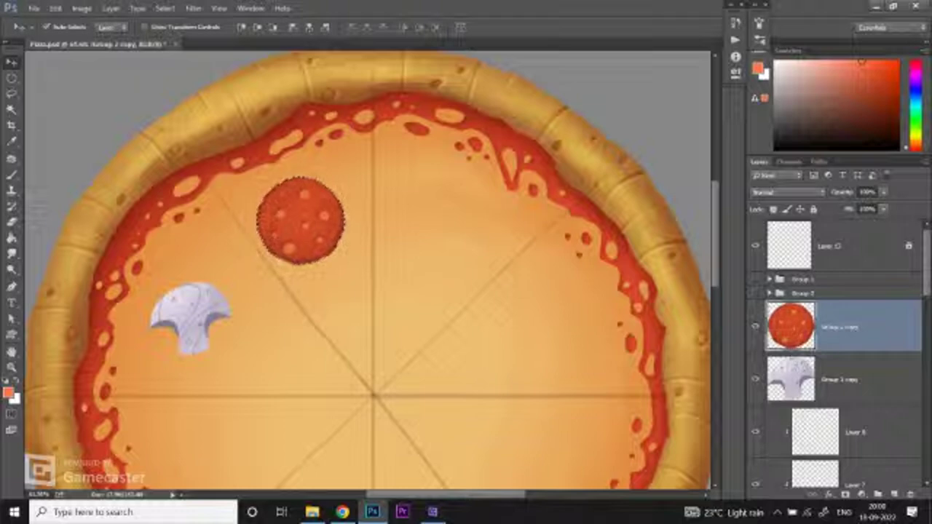
{"action": "key", "text": "m"}
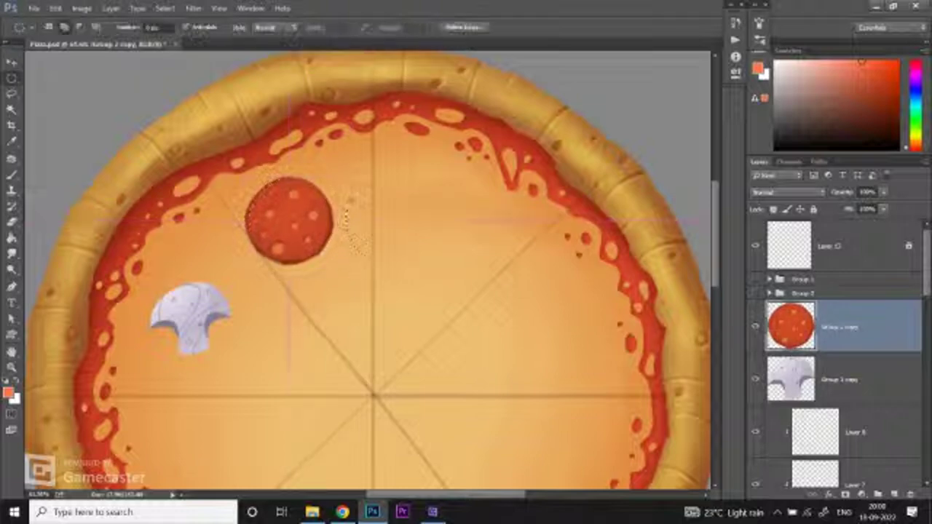
Step: Fill an elliptical selection right of the pepperoni with a lighter red
{"action": "left_click_drag", "start_coordinate": [414, 233], "coordinate": [364, 178]}
{"action": "left_click_drag", "start_coordinate": [364, 212], "coordinate": [460, 241]}
{"action": "key", "text": "b"}
{"action": "left_click", "coordinate": [128, 274], "text": "alt"}
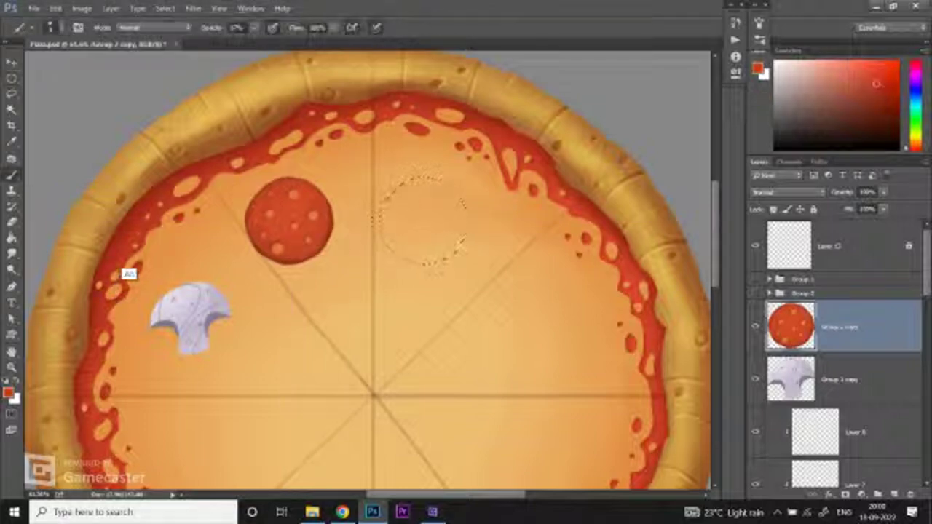
{"action": "left_click", "coordinate": [390, 196], "text": "alt"}
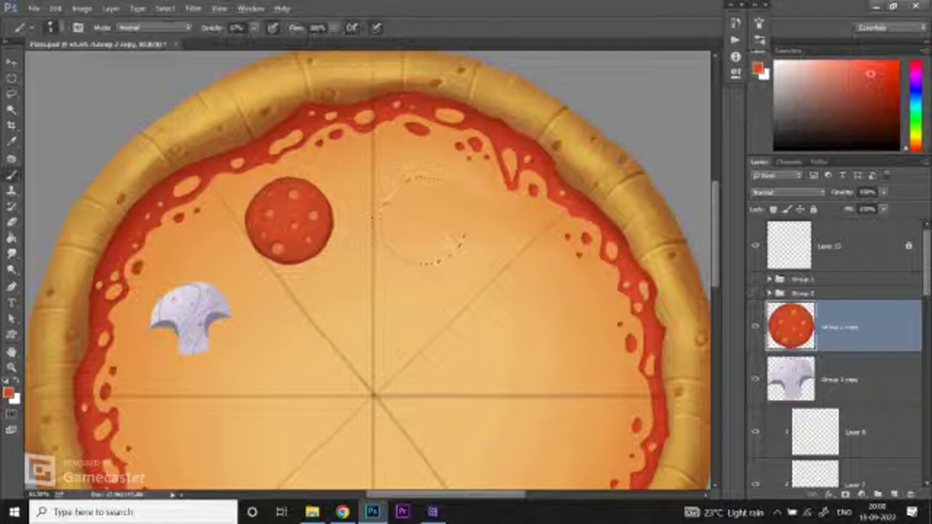
{"action": "key", "text": "alt+BackSpace"}
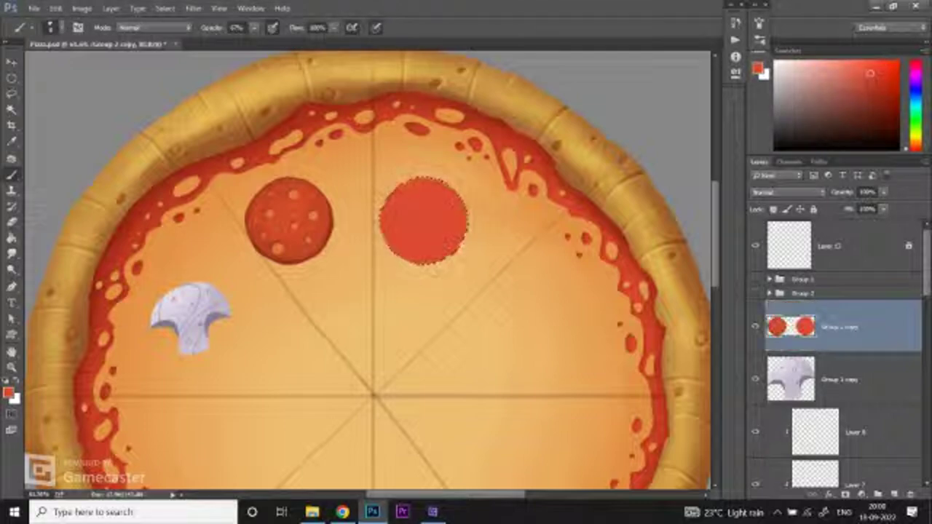
{"action": "key", "text": "ctrl+d"}
Step: Lasso the red circle onto its own Layer 21 and shift it slightly right and down
{"action": "key", "text": "ctrl+t"}
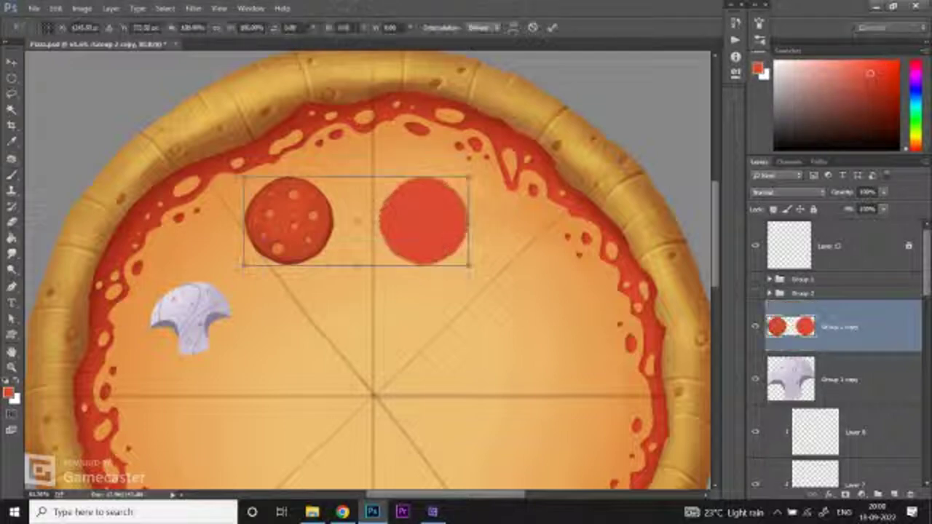
{"action": "key", "text": "Return"}
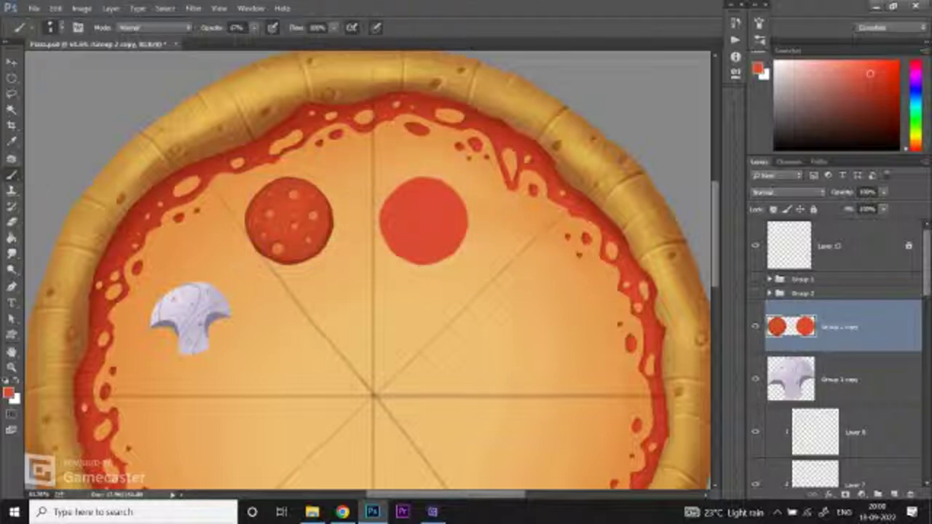
{"action": "key", "text": "l"}
{"action": "left_click_drag", "start_coordinate": [408, 146], "coordinate": [389, 166]}
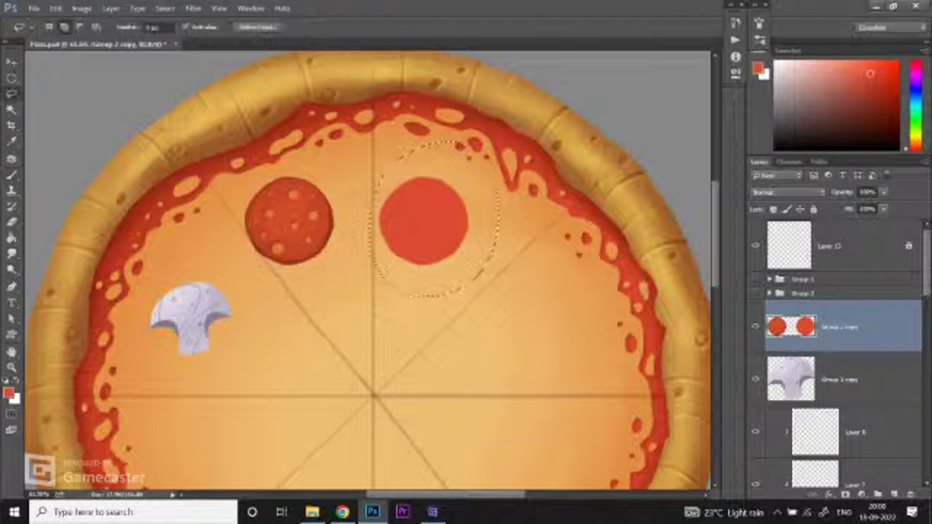
{"action": "key", "text": "ctrl+shift+j"}
{"action": "key", "text": "v"}
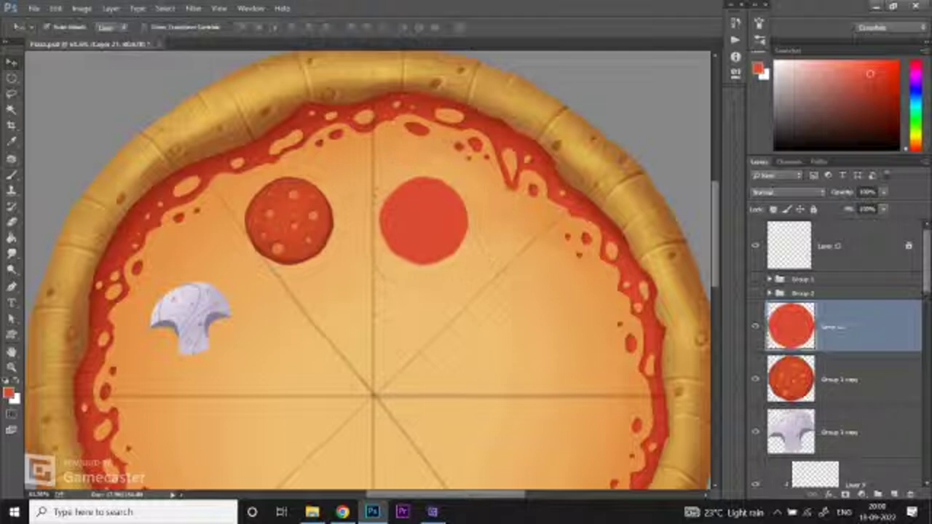
{"action": "scroll", "coordinate": [434, 207], "scroll_direction": "up", "scroll_amount": 1}
{"action": "left_click_drag", "start_coordinate": [435, 206], "coordinate": [452, 210]}
Step: Zoom in on the two circles and add an empty layer above the red circle
{"action": "key", "text": "z"}
{"action": "scroll", "coordinate": [371, 268], "scroll_direction": "down", "scroll_amount": 1}
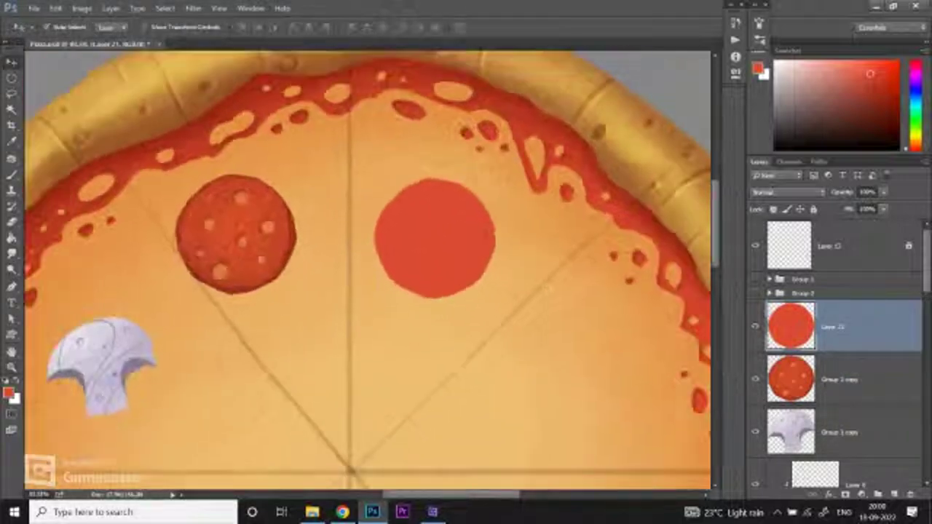
{"action": "scroll", "coordinate": [372, 268], "scroll_direction": "up", "scroll_amount": 1}
{"action": "scroll", "coordinate": [415, 197], "scroll_direction": "up", "scroll_amount": 1}
{"action": "key", "text": "v"}
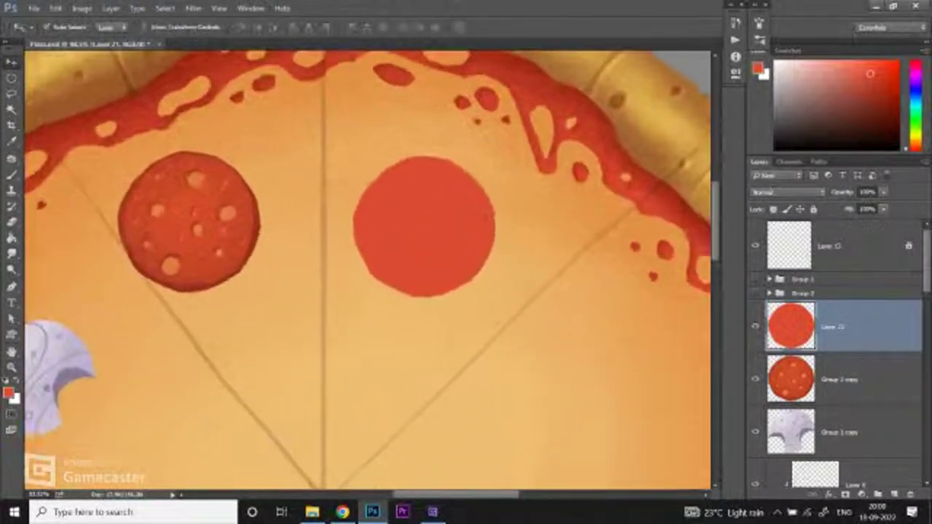
{"action": "left_click", "coordinate": [894, 495]}
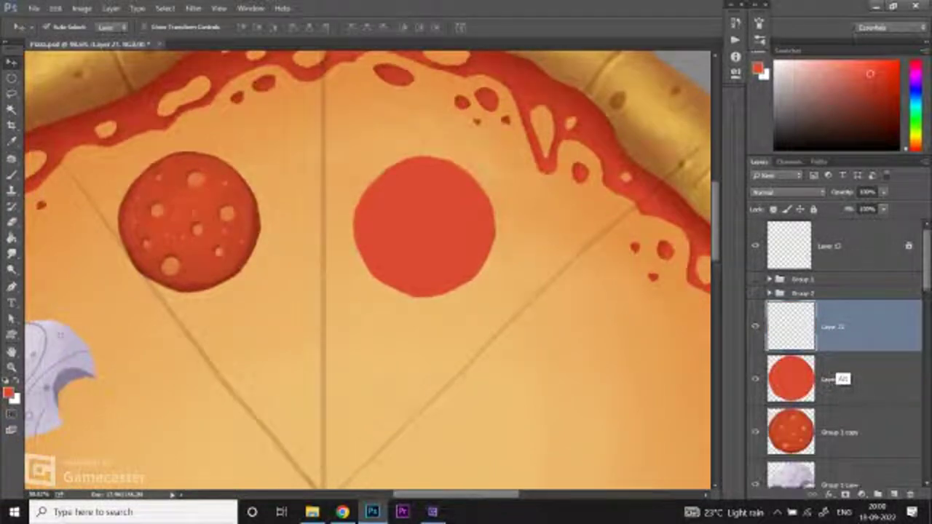
Step: Clip a new layer to the red circle and set up the Brush at 100% opacity, zoomed in on the circle
{"action": "left_click", "coordinate": [836, 377], "text": "alt"}
{"action": "key", "text": "b"}
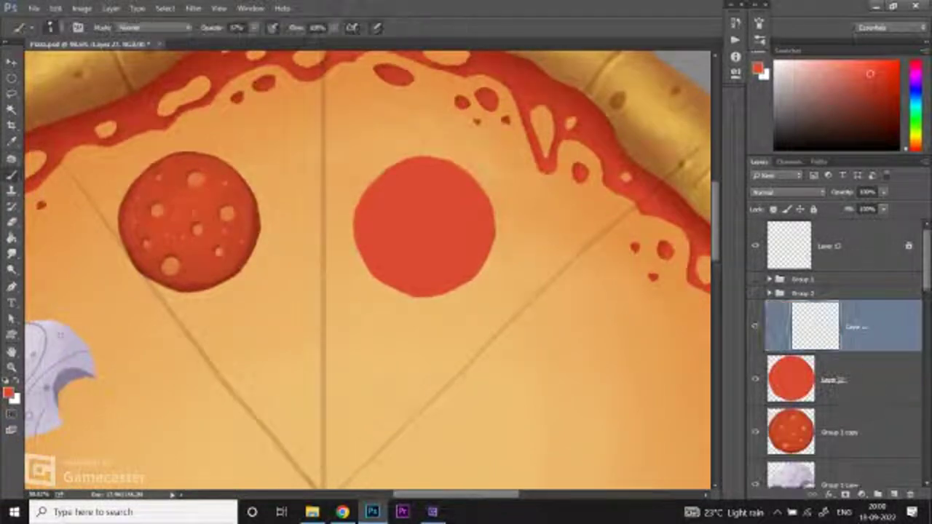
{"action": "key", "text": "0"}
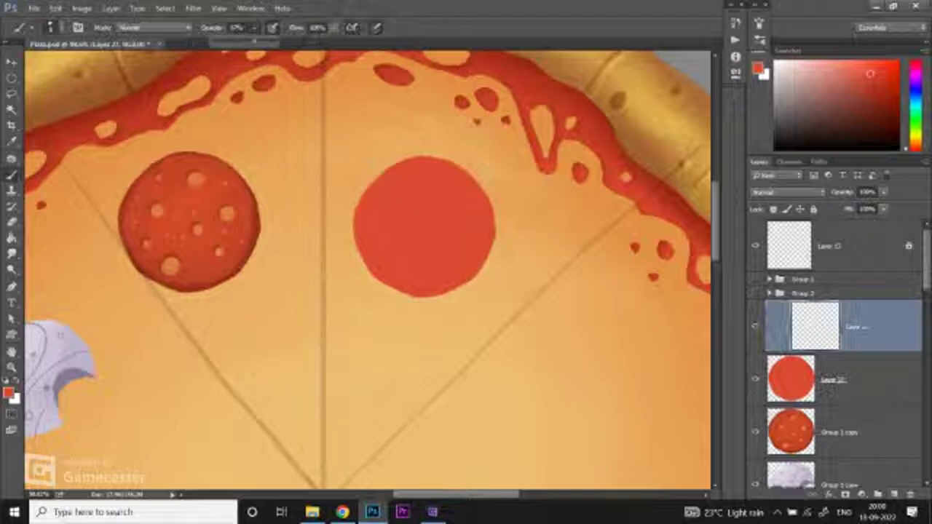
{"action": "key", "text": "alt"}
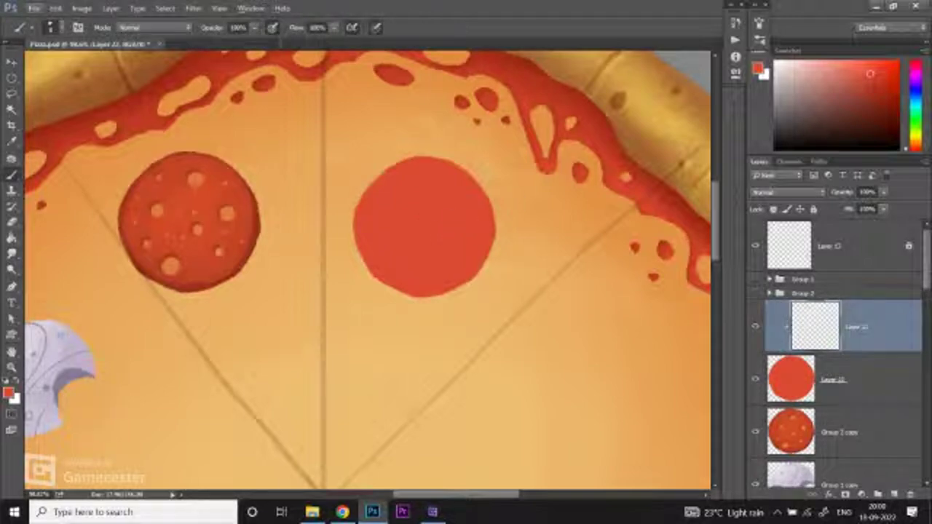
{"action": "key", "text": "z"}
{"action": "left_click_drag", "start_coordinate": [447, 187], "coordinate": [447, 187]}
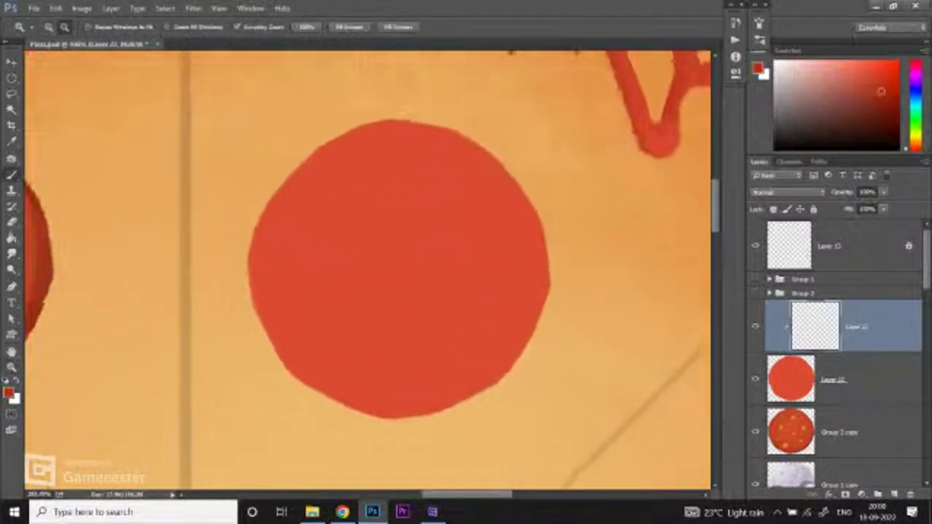
{"action": "key", "text": "b"}
Step: Outline three rounded dark red wedges inside the circle: top, lower left and right
{"action": "left_click_drag", "start_coordinate": [362, 160], "coordinate": [443, 157]}
{"action": "left_click_drag", "start_coordinate": [463, 188], "coordinate": [431, 231]}
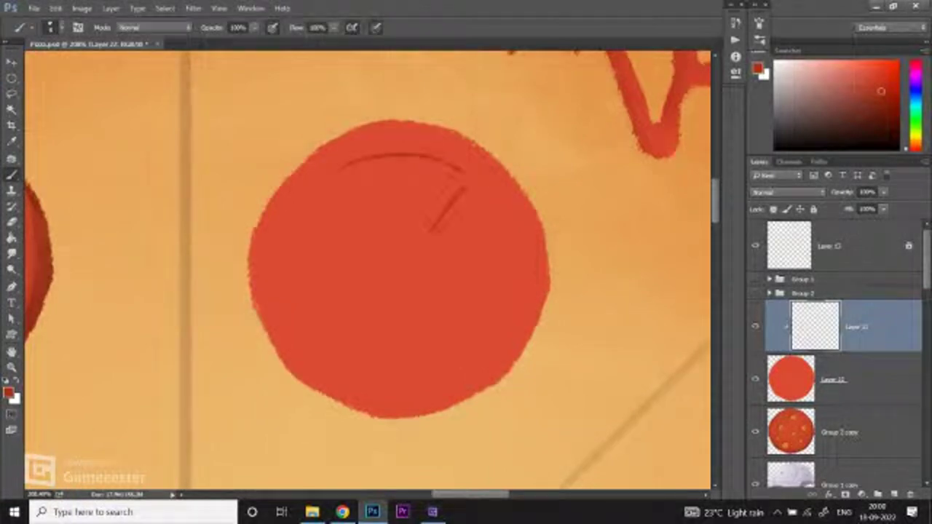
{"action": "key", "text": "ctrl+alt+z"}
{"action": "key", "text": "ctrl+alt+z"}
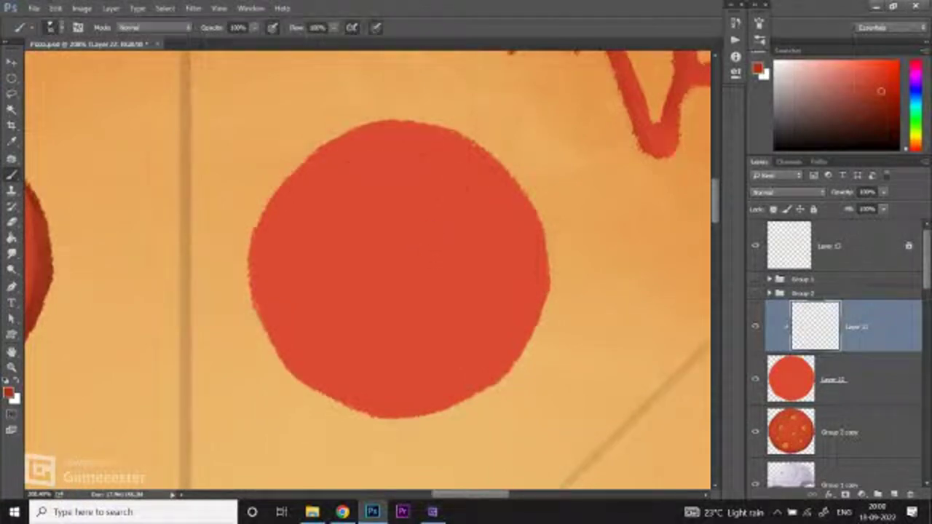
{"action": "mouse_move", "coordinate": [331, 176]}
{"action": "left_mouse_down"}
{"action": "mouse_move", "coordinate": [458, 178]}
{"action": "mouse_move", "coordinate": [431, 251]}
{"action": "left_mouse_up"}
{"action": "mouse_move", "coordinate": [356, 169]}
{"action": "left_mouse_down"}
{"action": "mouse_move", "coordinate": [333, 179]}
{"action": "mouse_move", "coordinate": [387, 263]}
{"action": "mouse_move", "coordinate": [437, 227]}
{"action": "mouse_move", "coordinate": [367, 182]}
{"action": "mouse_move", "coordinate": [386, 251]}
{"action": "mouse_move", "coordinate": [404, 204]}
{"action": "mouse_move", "coordinate": [433, 186]}
{"action": "mouse_move", "coordinate": [400, 251]}
{"action": "left_mouse_up"}
{"action": "mouse_move", "coordinate": [368, 290]}
{"action": "left_mouse_down"}
{"action": "mouse_move", "coordinate": [281, 256]}
{"action": "mouse_move", "coordinate": [354, 380]}
{"action": "mouse_move", "coordinate": [393, 297]}
{"action": "left_mouse_up"}
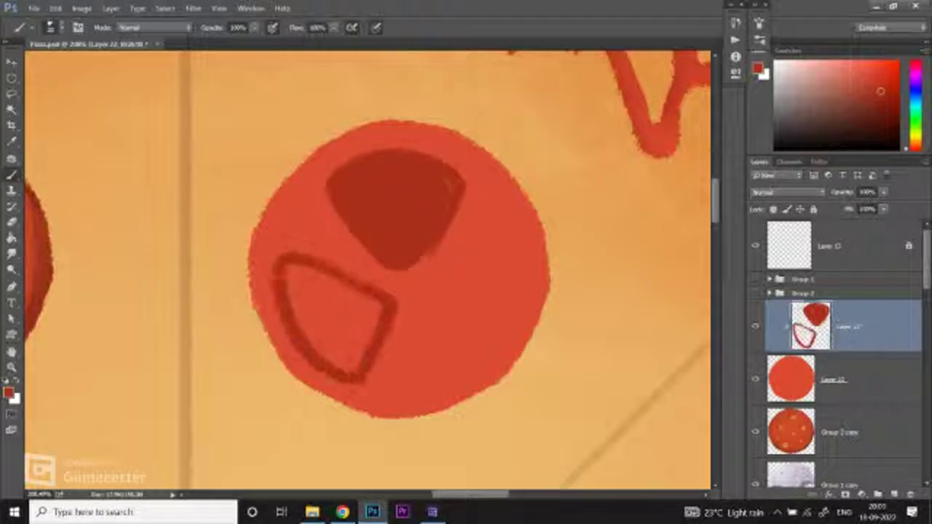
{"action": "mouse_move", "coordinate": [498, 232]}
{"action": "left_mouse_down"}
{"action": "mouse_move", "coordinate": [438, 288]}
{"action": "mouse_move", "coordinate": [428, 343]}
{"action": "mouse_move", "coordinate": [511, 309]}
{"action": "mouse_move", "coordinate": [496, 230]}
{"action": "left_mouse_up"}
{"action": "left_click_drag", "start_coordinate": [495, 320], "coordinate": [471, 355]}
Step: Fill the left and right wedges solid dark red, covering all light spots
{"action": "mouse_move", "coordinate": [399, 297]}
{"action": "left_mouse_down"}
{"action": "mouse_move", "coordinate": [379, 372]}
{"action": "mouse_move", "coordinate": [368, 377]}
{"action": "left_mouse_up"}
{"action": "mouse_move", "coordinate": [287, 267]}
{"action": "left_mouse_down"}
{"action": "mouse_move", "coordinate": [291, 294]}
{"action": "mouse_move", "coordinate": [344, 305]}
{"action": "mouse_move", "coordinate": [322, 326]}
{"action": "mouse_move", "coordinate": [336, 351]}
{"action": "mouse_move", "coordinate": [380, 316]}
{"action": "mouse_move", "coordinate": [344, 316]}
{"action": "mouse_move", "coordinate": [331, 334]}
{"action": "left_mouse_up"}
{"action": "left_click_drag", "start_coordinate": [341, 377], "coordinate": [379, 386]}
{"action": "mouse_move", "coordinate": [342, 313]}
{"action": "left_mouse_down"}
{"action": "mouse_move", "coordinate": [361, 353]}
{"action": "mouse_move", "coordinate": [357, 398]}
{"action": "left_mouse_up"}
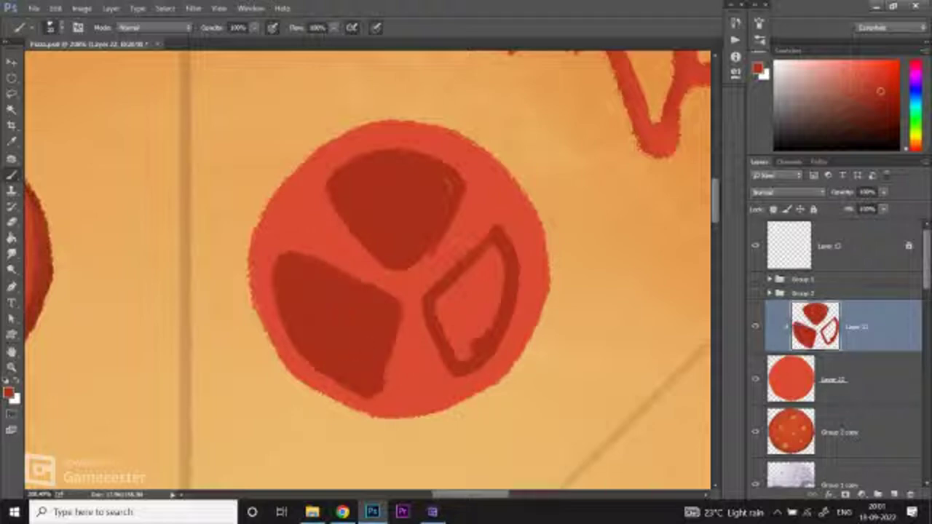
{"action": "mouse_move", "coordinate": [435, 360]}
{"action": "left_mouse_down"}
{"action": "mouse_move", "coordinate": [473, 306]}
{"action": "mouse_move", "coordinate": [466, 271]}
{"action": "mouse_move", "coordinate": [491, 247]}
{"action": "mouse_move", "coordinate": [446, 323]}
{"action": "mouse_move", "coordinate": [495, 269]}
{"action": "left_mouse_up"}
{"action": "left_click_drag", "start_coordinate": [459, 325], "coordinate": [454, 321]}
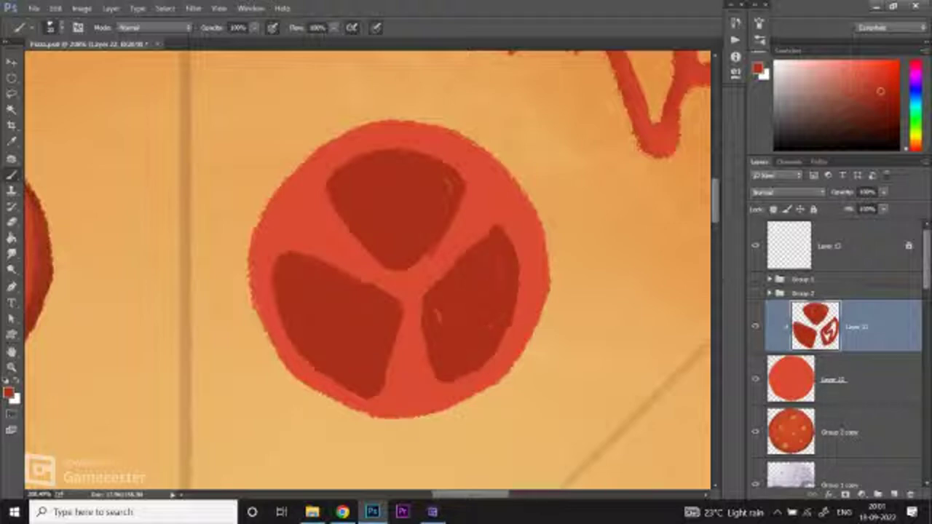
Step: Touch up the wedge edges and top wedge tip, then zoom out to the whole pizza
{"action": "mouse_move", "coordinate": [320, 187]}
{"action": "left_mouse_down"}
{"action": "mouse_move", "coordinate": [315, 215]}
{"action": "mouse_move", "coordinate": [364, 253]}
{"action": "mouse_move", "coordinate": [346, 230]}
{"action": "left_mouse_up"}
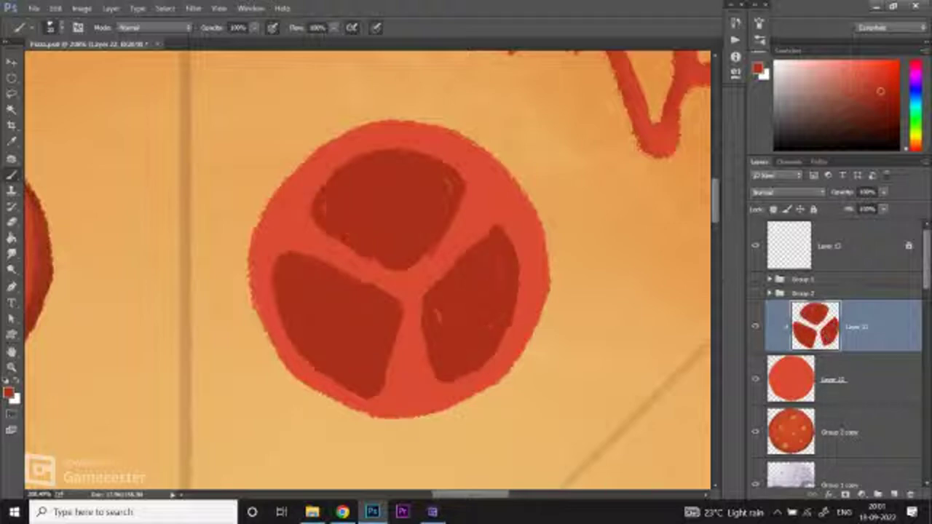
{"action": "left_click_drag", "start_coordinate": [458, 192], "coordinate": [460, 226]}
{"action": "left_click_drag", "start_coordinate": [423, 255], "coordinate": [426, 260]}
{"action": "left_click_drag", "start_coordinate": [437, 310], "coordinate": [428, 380]}
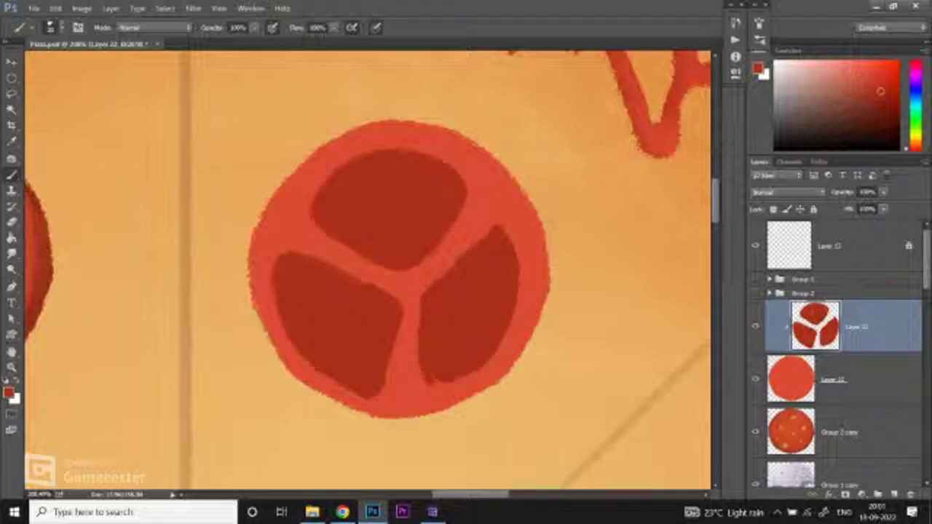
{"action": "left_click_drag", "start_coordinate": [405, 312], "coordinate": [384, 393]}
{"action": "key", "text": "z"}
{"action": "left_click", "coordinate": [399, 351], "text": "alt"}
{"action": "left_click", "coordinate": [399, 351], "text": "alt"}
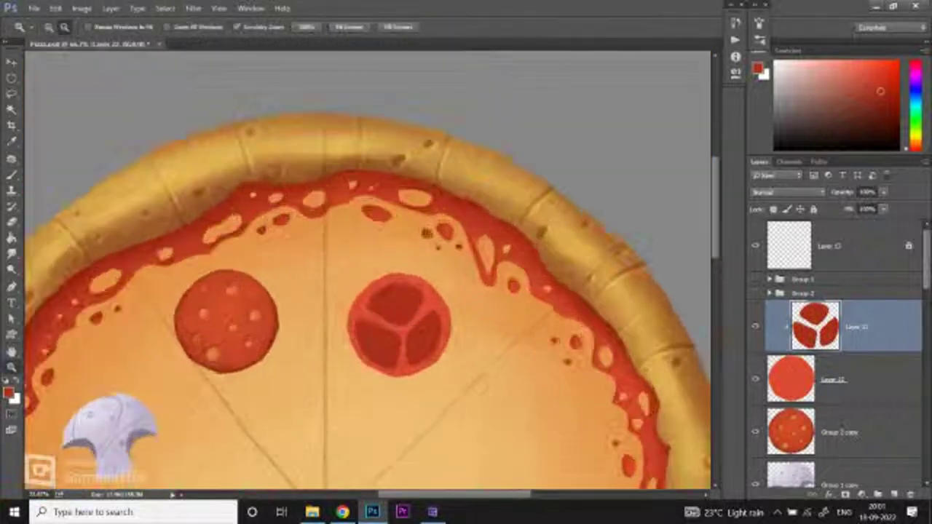
Step: Zoom in on the tomato slice and nudge the dark wedges up and right
{"action": "left_click", "coordinate": [413, 339]}
{"action": "left_click", "coordinate": [413, 339]}
{"action": "key", "text": "b"}
{"action": "key", "text": "v"}
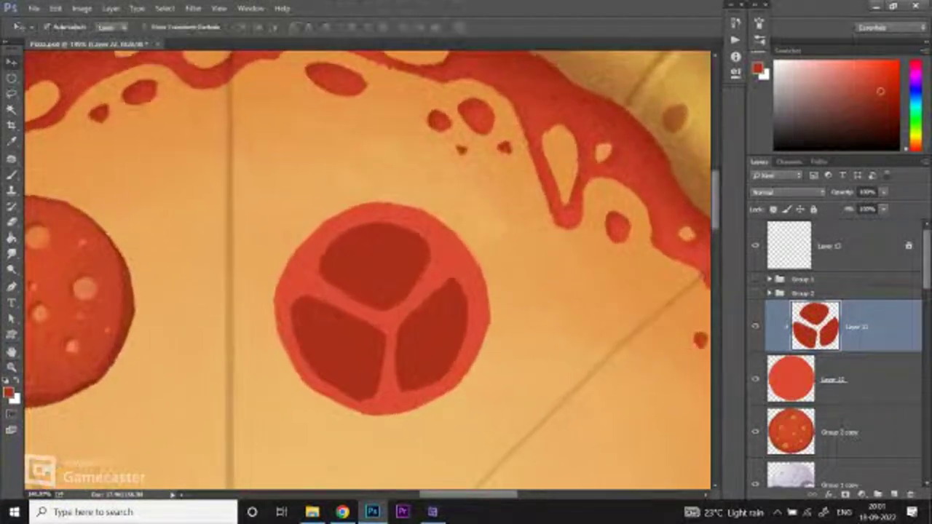
{"action": "key", "text": "Up"}
{"action": "key", "text": "Up"}
{"action": "key", "text": "Right"}
{"action": "key", "text": "Right"}
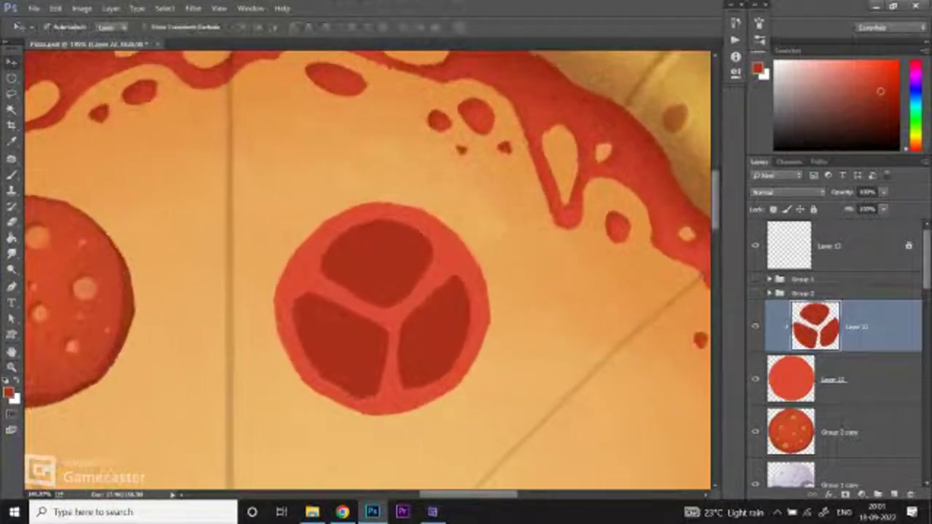
{"action": "key", "text": "z"}
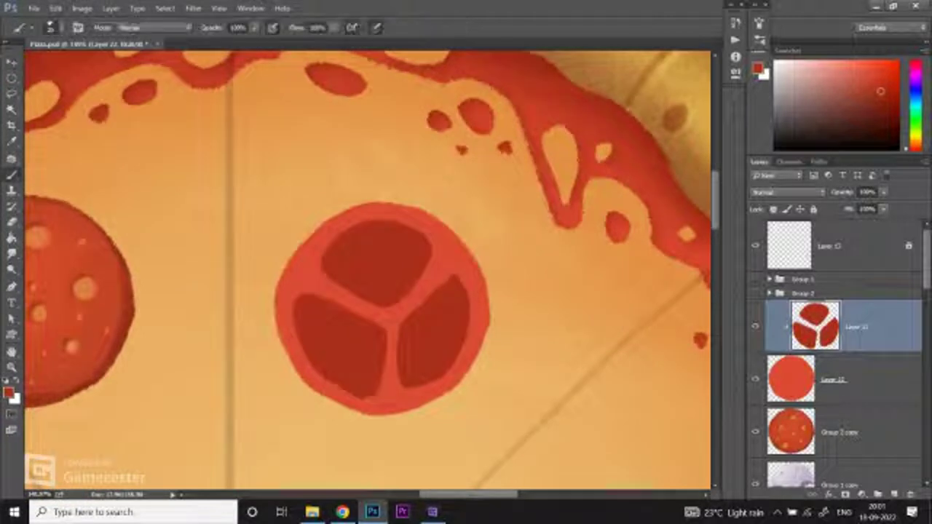
{"action": "left_click", "coordinate": [429, 298]}
{"action": "key", "text": "b"}
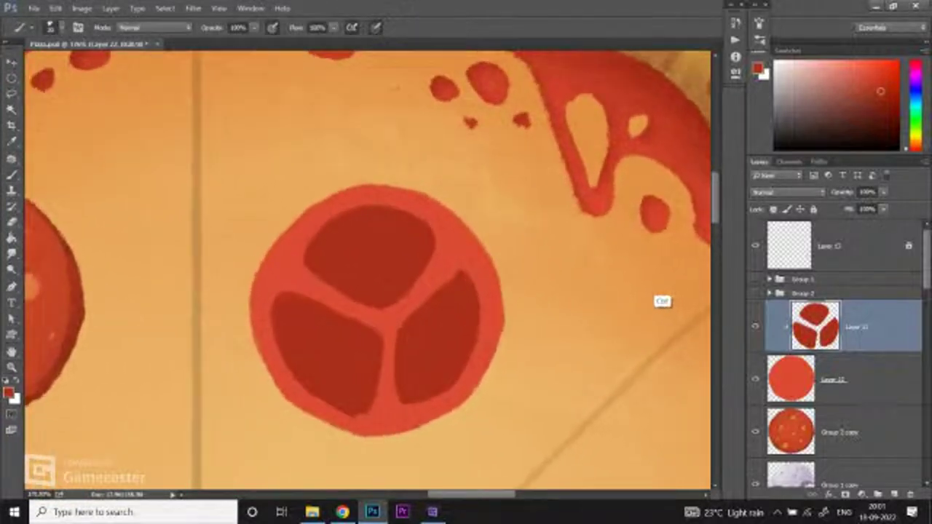
Step: Scale the wedges wider to fill the circle and darken the left and bottom rim
{"action": "key", "text": "ctrl+t"}
{"action": "left_click_drag", "start_coordinate": [482, 233], "coordinate": [475, 235]}
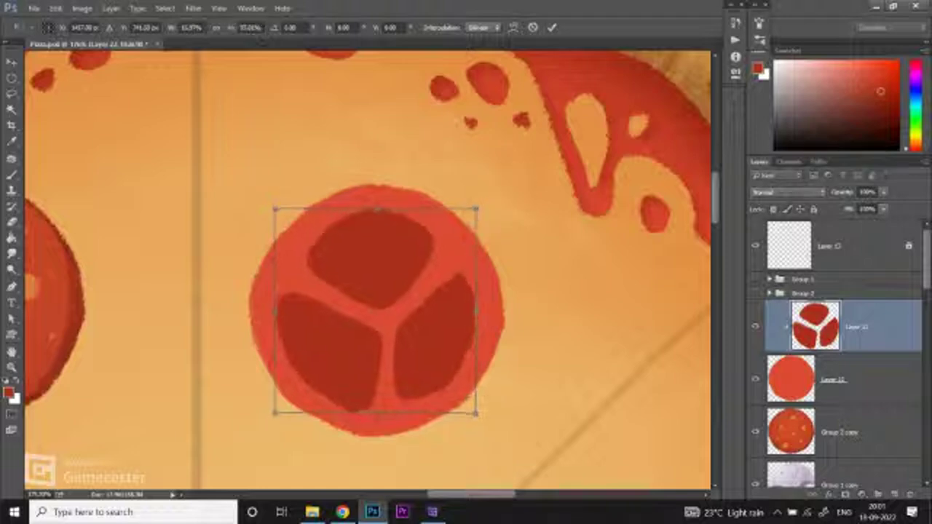
{"action": "key", "text": "Return"}
{"action": "mouse_move", "coordinate": [268, 248]}
{"action": "left_mouse_down"}
{"action": "mouse_move", "coordinate": [257, 309]}
{"action": "mouse_move", "coordinate": [263, 361]}
{"action": "mouse_move", "coordinate": [290, 404]}
{"action": "mouse_move", "coordinate": [336, 428]}
{"action": "mouse_move", "coordinate": [385, 433]}
{"action": "mouse_move", "coordinate": [437, 420]}
{"action": "mouse_move", "coordinate": [487, 363]}
{"action": "mouse_move", "coordinate": [501, 313]}
{"action": "mouse_move", "coordinate": [493, 269]}
{"action": "mouse_move", "coordinate": [470, 230]}
{"action": "mouse_move", "coordinate": [426, 195]}
{"action": "mouse_move", "coordinate": [368, 187]}
{"action": "mouse_move", "coordinate": [300, 220]}
{"action": "mouse_move", "coordinate": [266, 264]}
{"action": "left_mouse_up"}
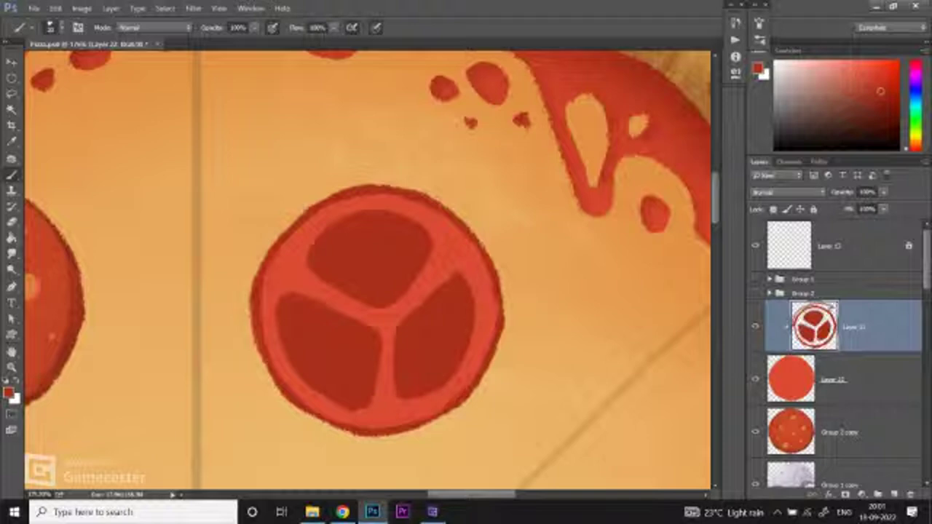
Step: On a new layer above the wedges, stamp a lighter orange core dot where the wedges meet
{"action": "left_click", "coordinate": [866, 379]}
{"action": "key", "text": "ctrl+shift+alt+n"}
{"action": "key", "text": "ctrl+bracketright"}
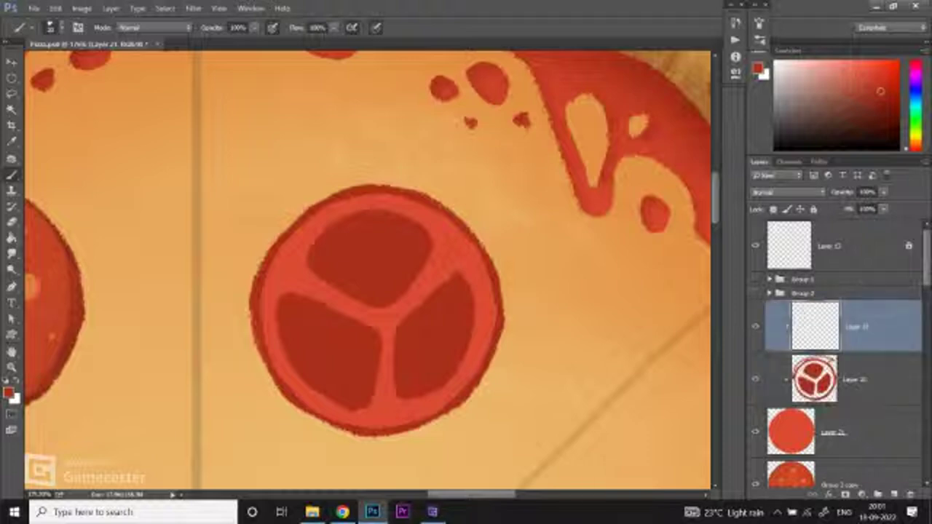
{"action": "left_click", "coordinate": [394, 340], "text": "alt"}
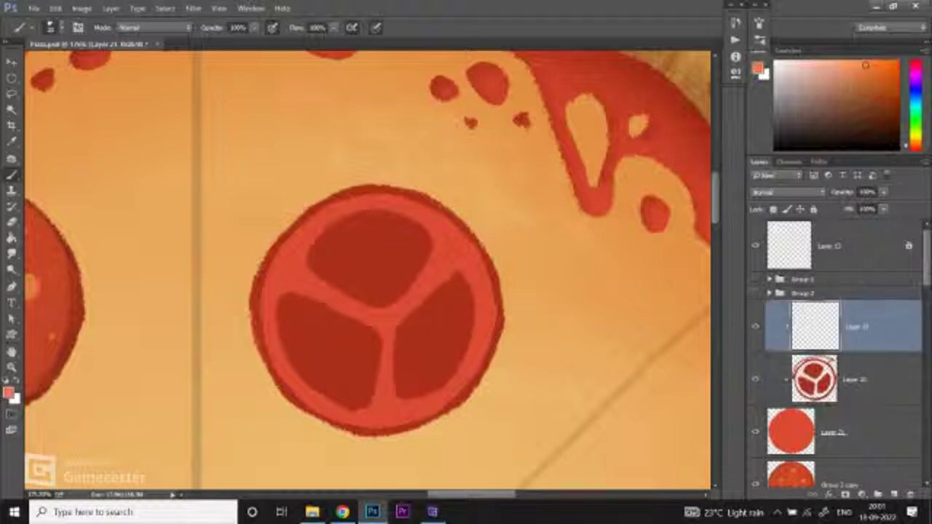
{"action": "left_click_drag", "start_coordinate": [383, 321], "coordinate": [385, 319]}
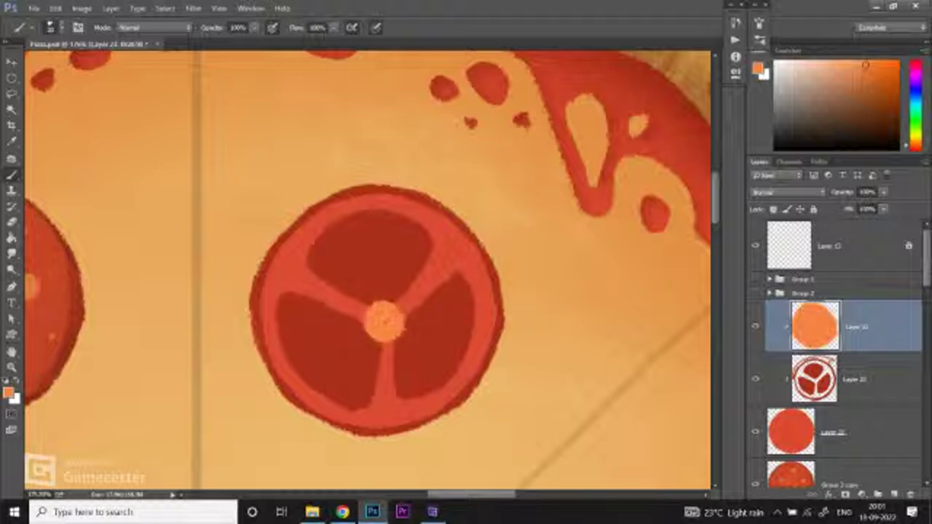
{"action": "key", "text": "ctrl+z"}
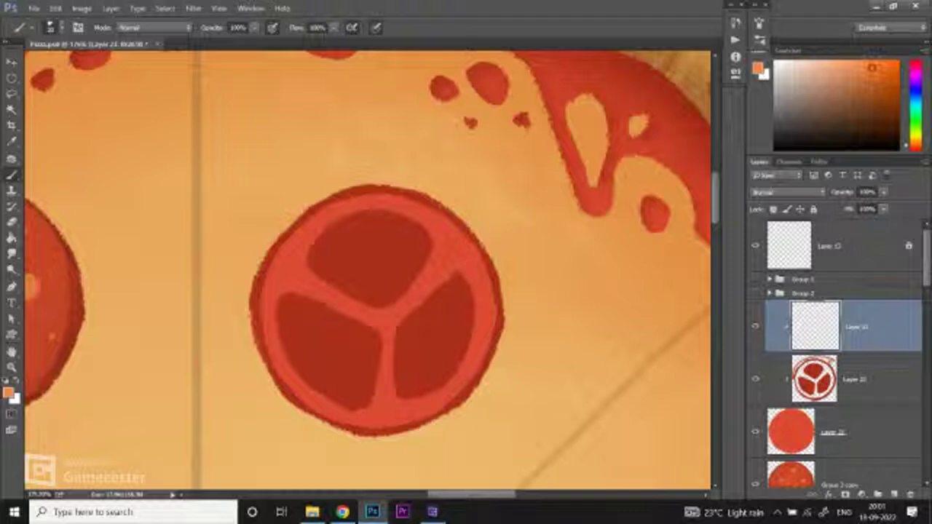
{"action": "left_click_drag", "start_coordinate": [380, 320], "coordinate": [397, 323]}
{"action": "key", "text": "ctrl+z"}
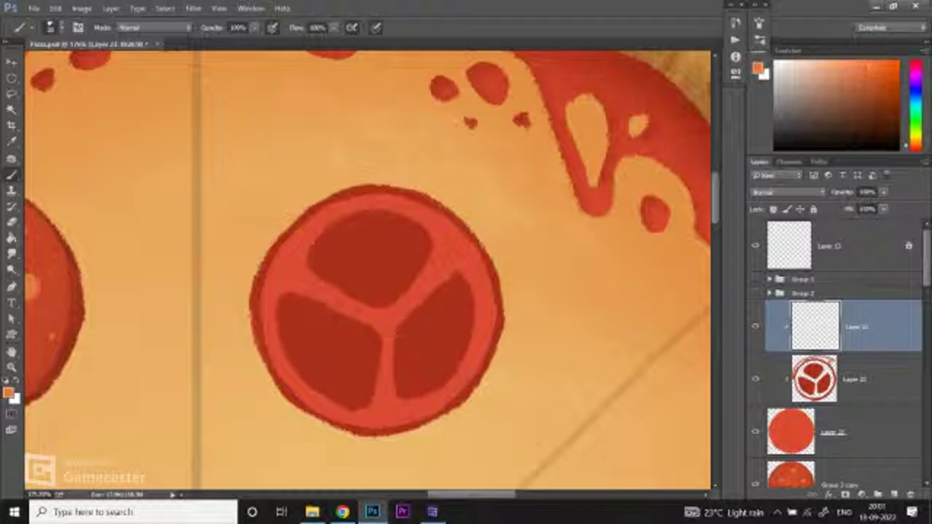
{"action": "left_click", "coordinate": [381, 318]}
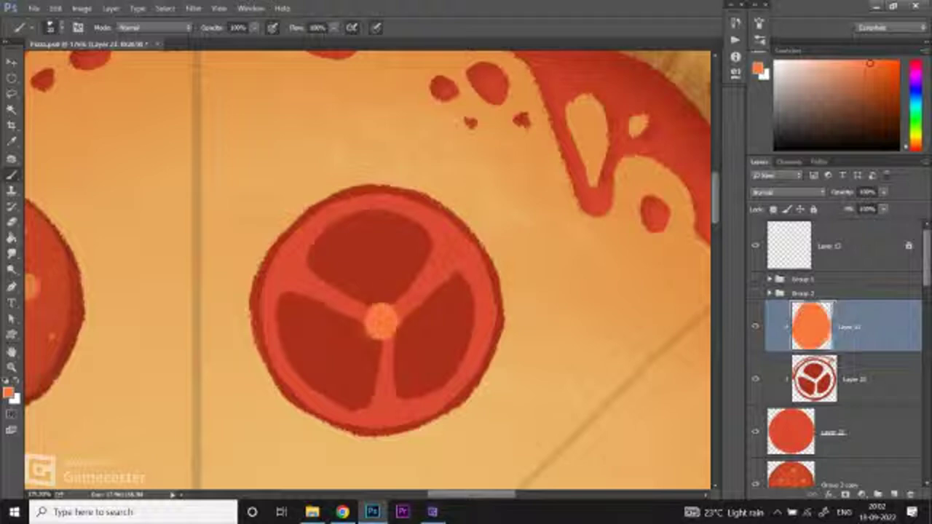
{"action": "key", "text": "ctrl+z"}
{"action": "left_click", "coordinate": [379, 320]}
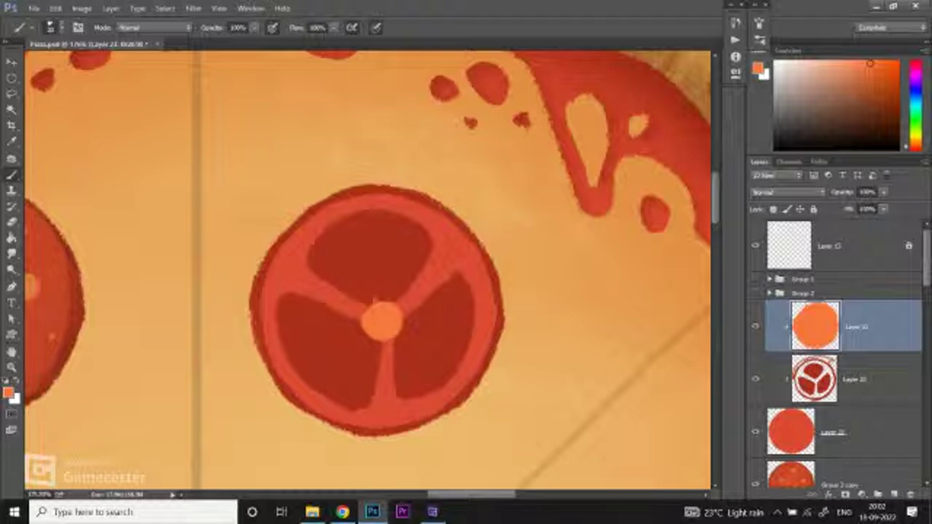
Step: Paint a thin orange curl rising from the core into the top wedge
{"action": "mouse_move", "coordinate": [379, 318]}
{"action": "left_mouse_down"}
{"action": "mouse_move", "coordinate": [358, 277]}
{"action": "mouse_move", "coordinate": [370, 265]}
{"action": "mouse_move", "coordinate": [383, 322]}
{"action": "mouse_move", "coordinate": [368, 271]}
{"action": "left_mouse_up"}
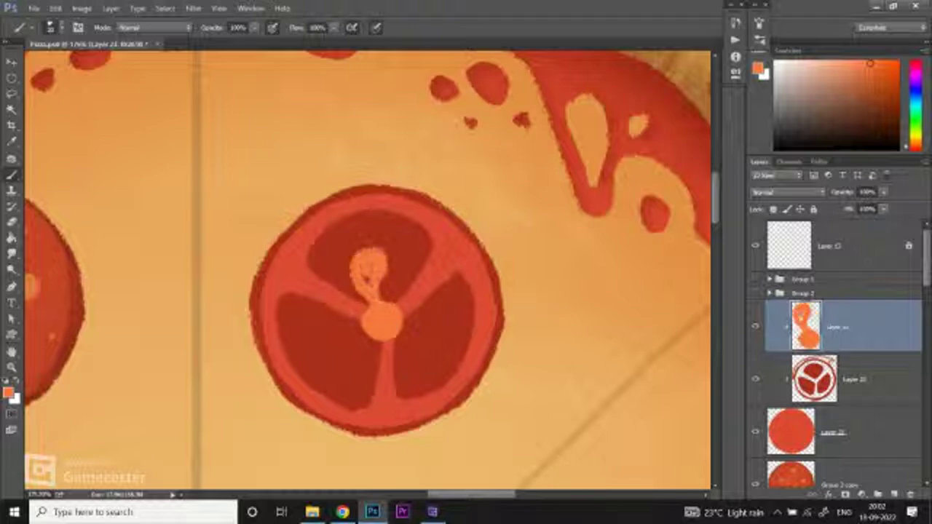
{"action": "key", "text": "ctrl+z"}
{"action": "mouse_move", "coordinate": [379, 306]}
{"action": "left_mouse_down"}
{"action": "mouse_move", "coordinate": [380, 291]}
{"action": "mouse_move", "coordinate": [366, 282]}
{"action": "mouse_move", "coordinate": [373, 274]}
{"action": "left_mouse_up"}
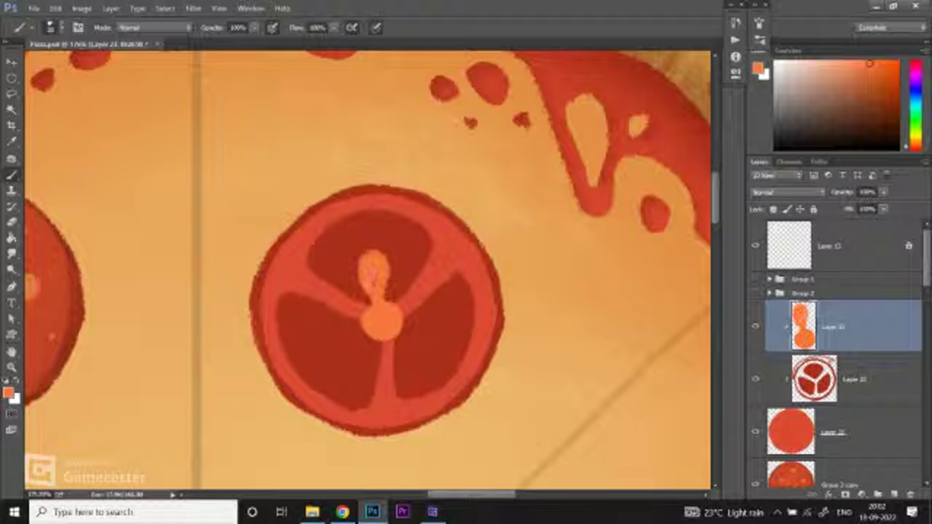
Step: Extend the orange core into three petals and dab seed dots in the top wedge
{"action": "mouse_move", "coordinate": [364, 331]}
{"action": "left_mouse_down"}
{"action": "mouse_move", "coordinate": [333, 342]}
{"action": "mouse_move", "coordinate": [346, 359]}
{"action": "mouse_move", "coordinate": [366, 338]}
{"action": "mouse_move", "coordinate": [348, 348]}
{"action": "mouse_move", "coordinate": [421, 354]}
{"action": "mouse_move", "coordinate": [428, 331]}
{"action": "mouse_move", "coordinate": [436, 342]}
{"action": "mouse_move", "coordinate": [409, 360]}
{"action": "left_mouse_up"}
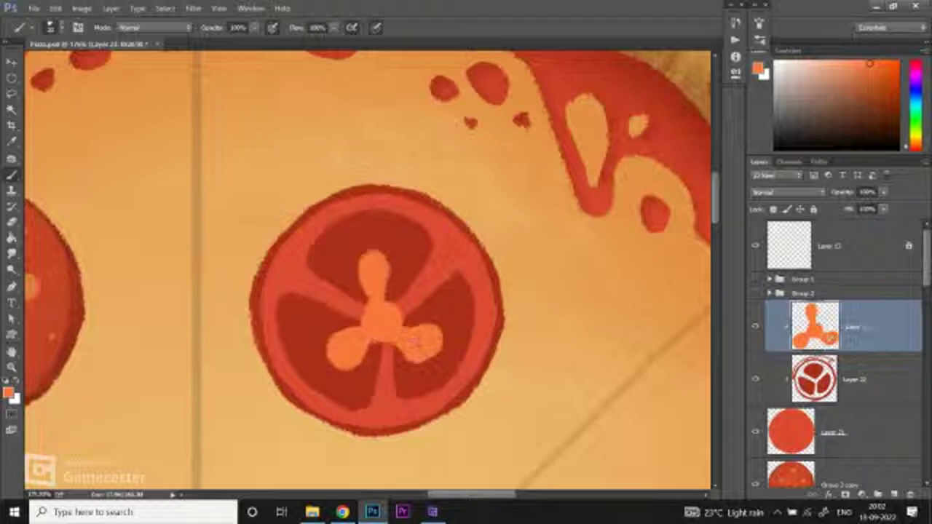
{"action": "left_click_drag", "start_coordinate": [362, 284], "coordinate": [358, 255]}
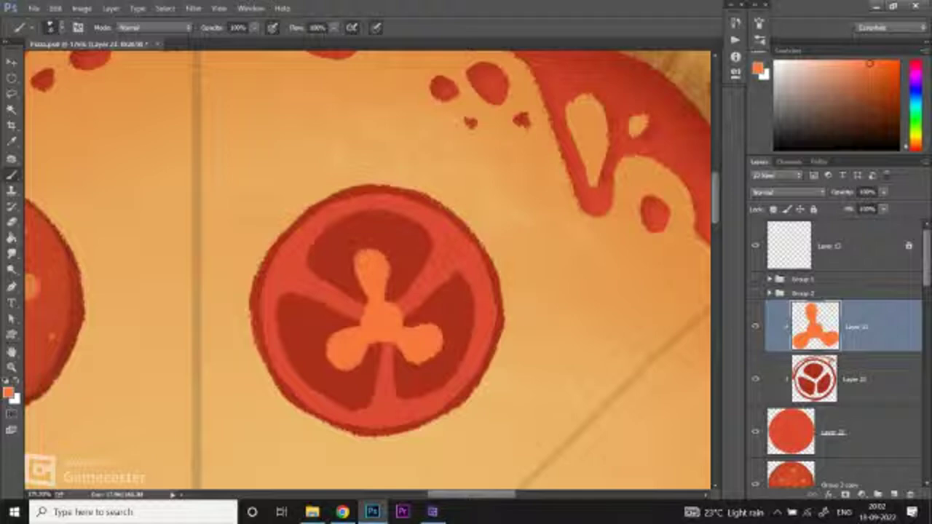
{"action": "left_click", "coordinate": [322, 262]}
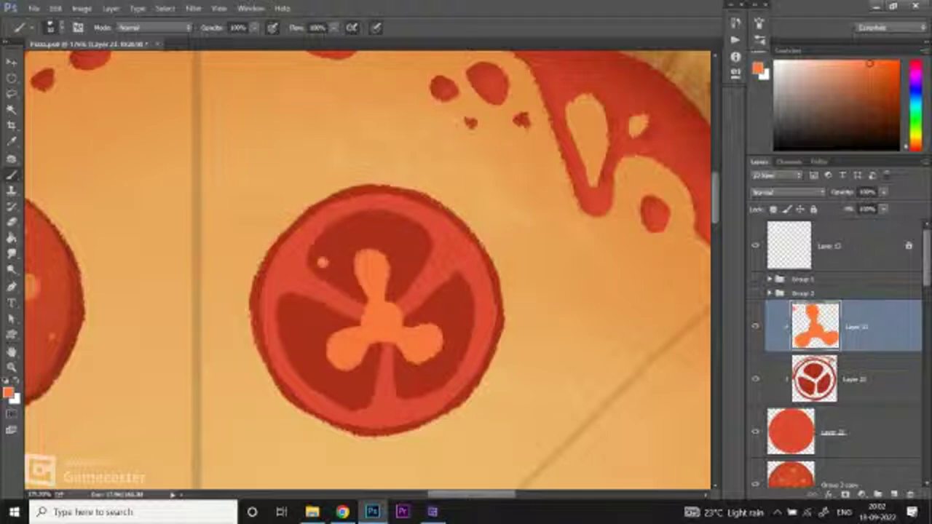
{"action": "left_click", "coordinate": [332, 249]}
{"action": "left_click", "coordinate": [371, 228]}
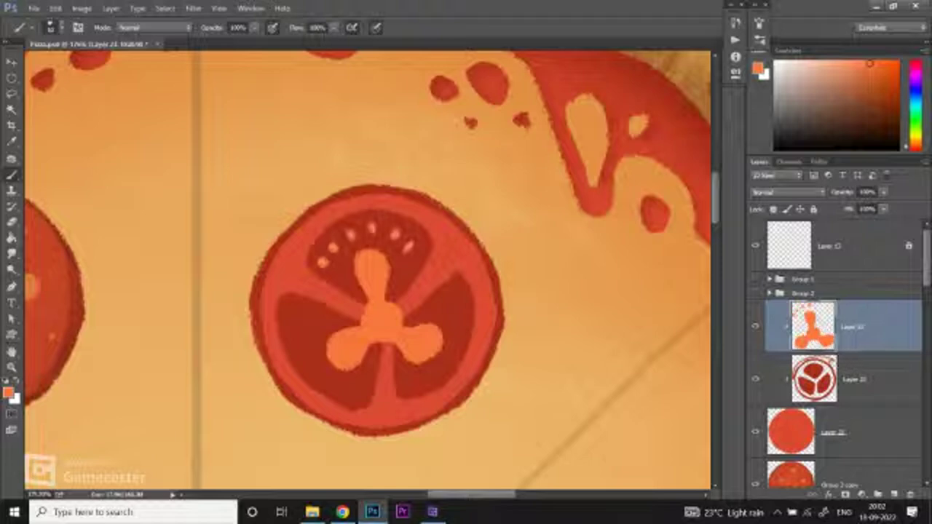
Step: Dab light-orange seed dots in the lower-left, lower and right wedges
{"action": "left_click", "coordinate": [297, 322]}
{"action": "left_click", "coordinate": [302, 345]}
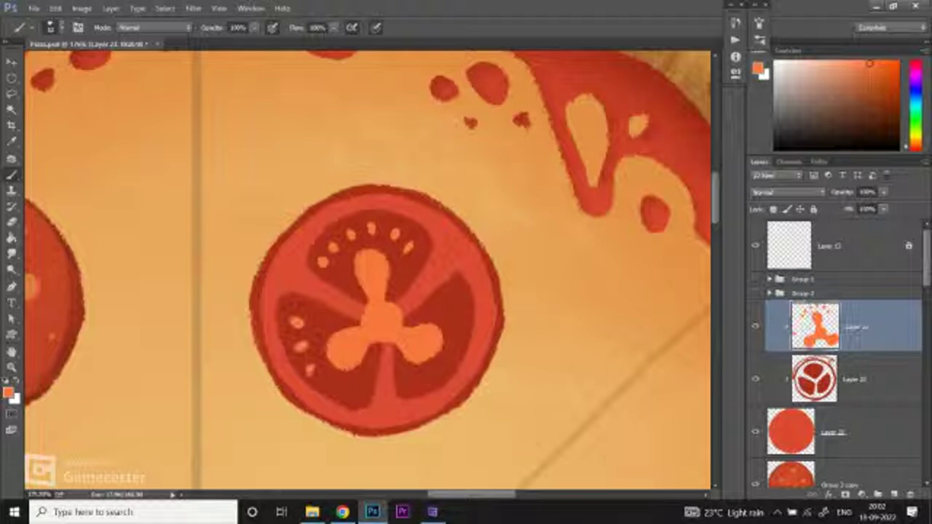
{"action": "left_click", "coordinate": [328, 384]}
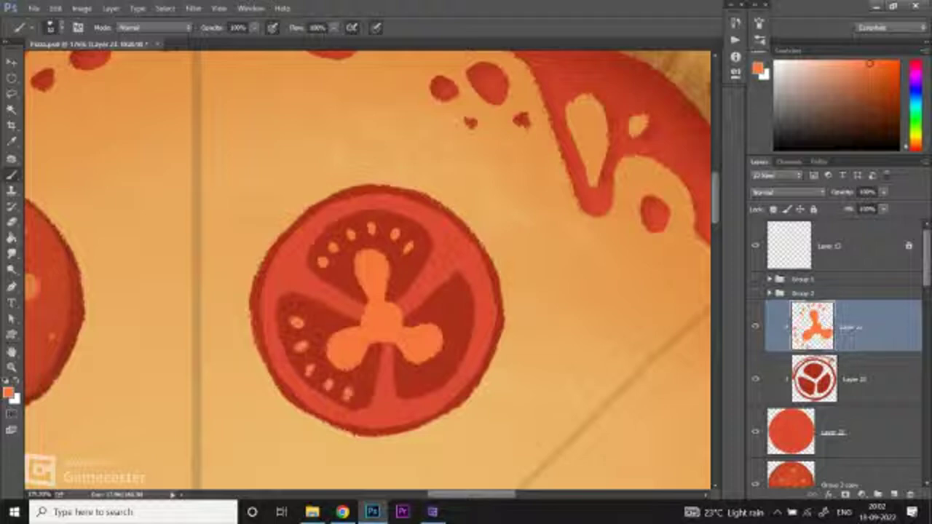
{"action": "left_click", "coordinate": [458, 321]}
{"action": "left_click", "coordinate": [348, 399]}
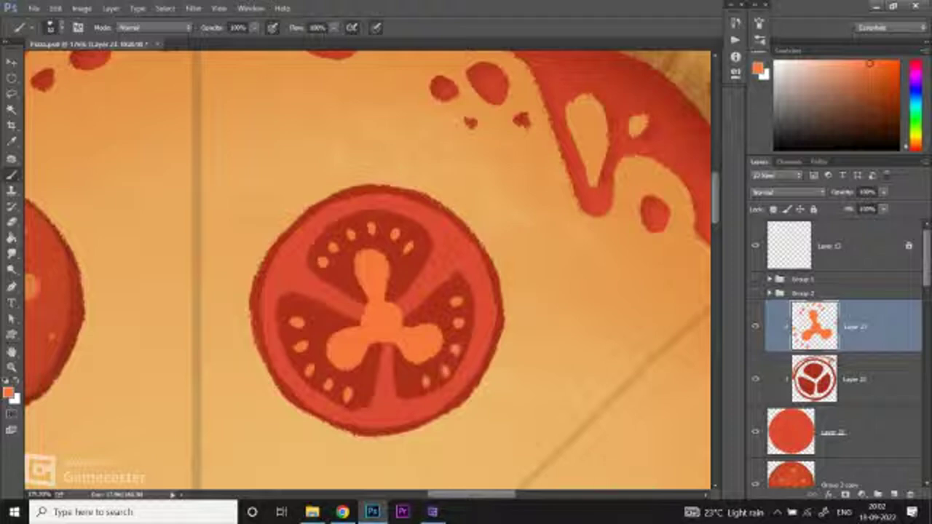
Step: Add a new layer above Layer 23 and set its blend mode to Multiply
{"action": "key", "text": "z"}
{"action": "scroll", "coordinate": [367, 269], "scroll_direction": "down", "scroll_amount": 3}
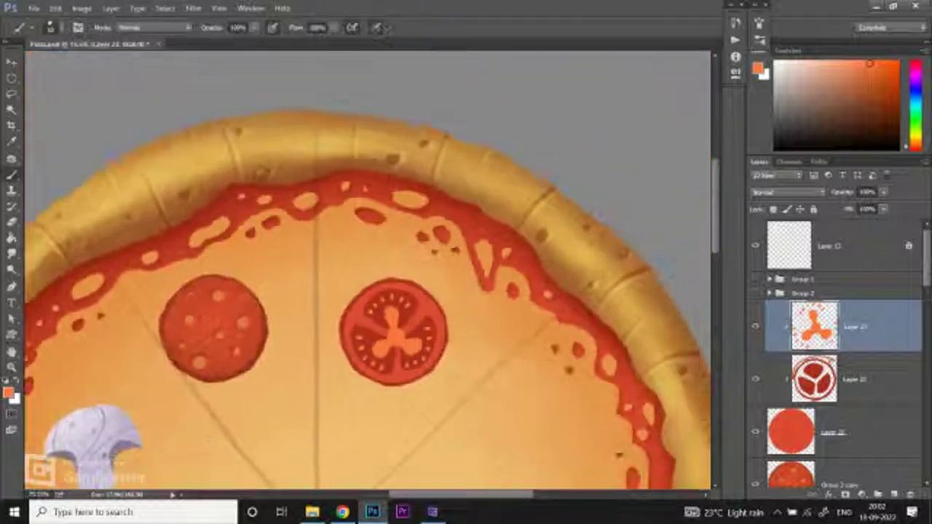
{"action": "scroll", "coordinate": [378, 320], "scroll_direction": "down", "scroll_amount": 2}
{"action": "scroll", "coordinate": [378, 321], "scroll_direction": "up", "scroll_amount": 4}
{"action": "key", "text": "b"}
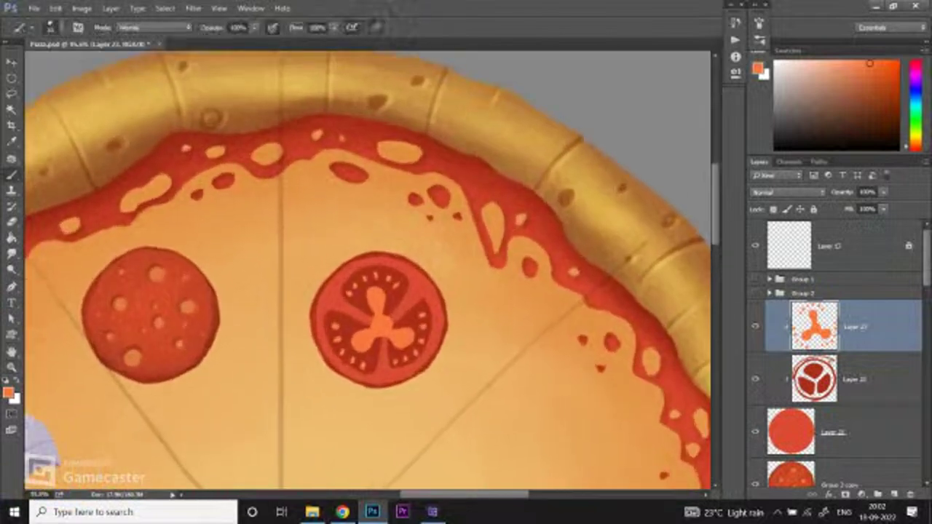
{"action": "left_click", "coordinate": [874, 379]}
{"action": "left_click", "coordinate": [894, 495]}
{"action": "key", "text": "ctrl+bracketright"}
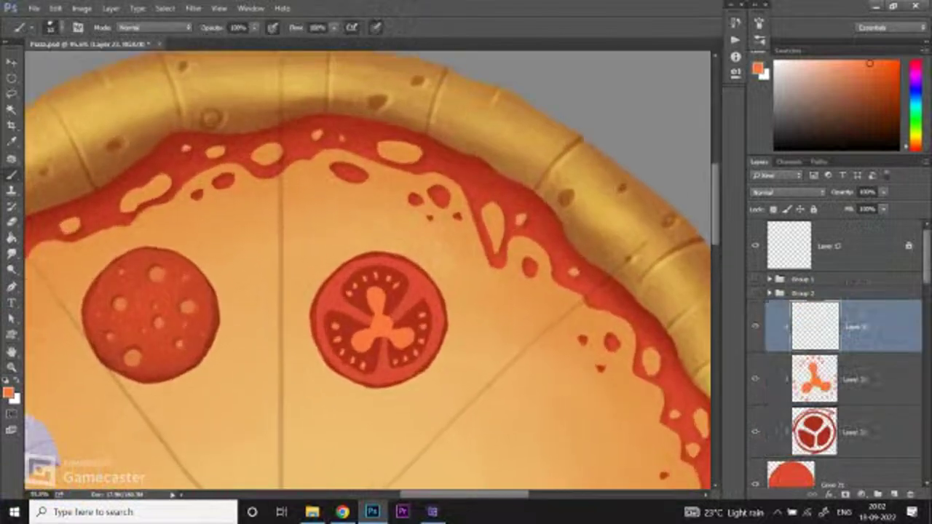
{"action": "left_click", "coordinate": [786, 191]}
{"action": "left_click", "coordinate": [772, 231]}
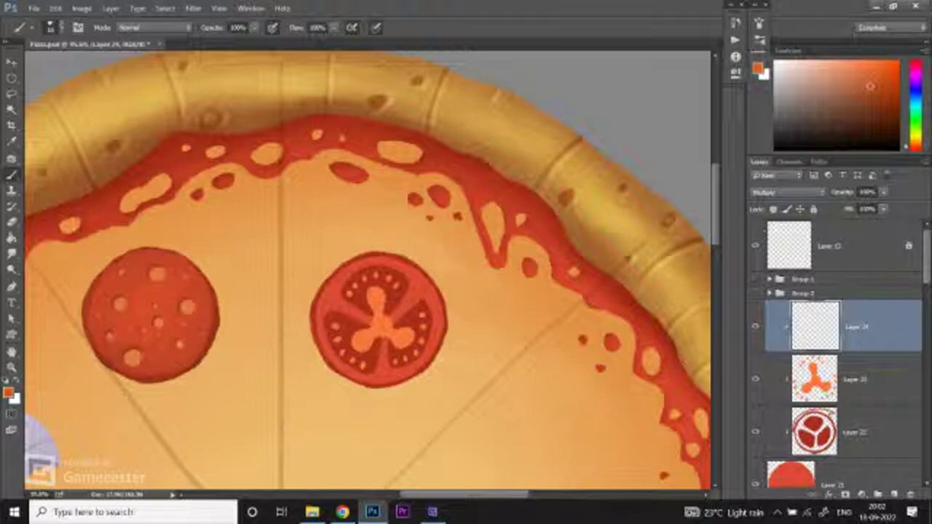
Step: Resize the brush and lower its opacity to about 13%
{"action": "left_click", "coordinate": [60, 28]}
{"action": "double_click", "coordinate": [124, 51]}
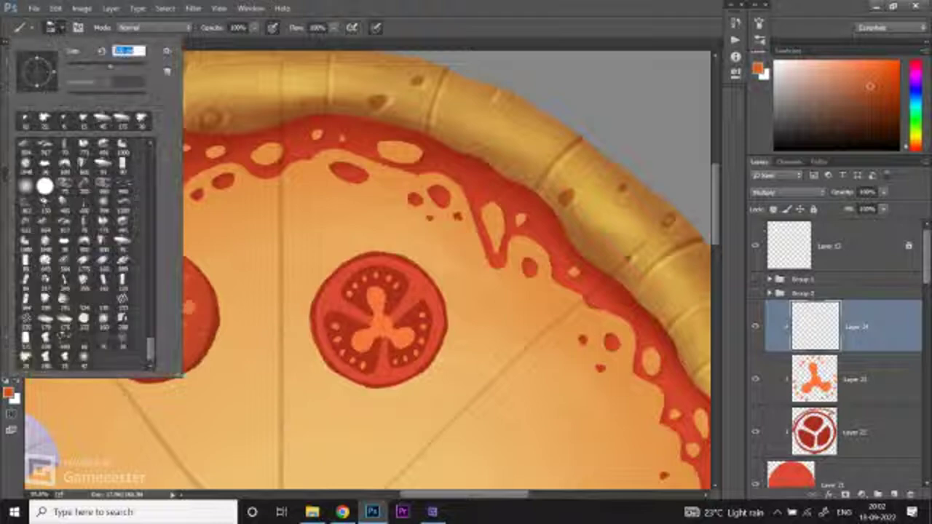
{"action": "key", "text": "Return"}
{"action": "left_click", "coordinate": [254, 27]}
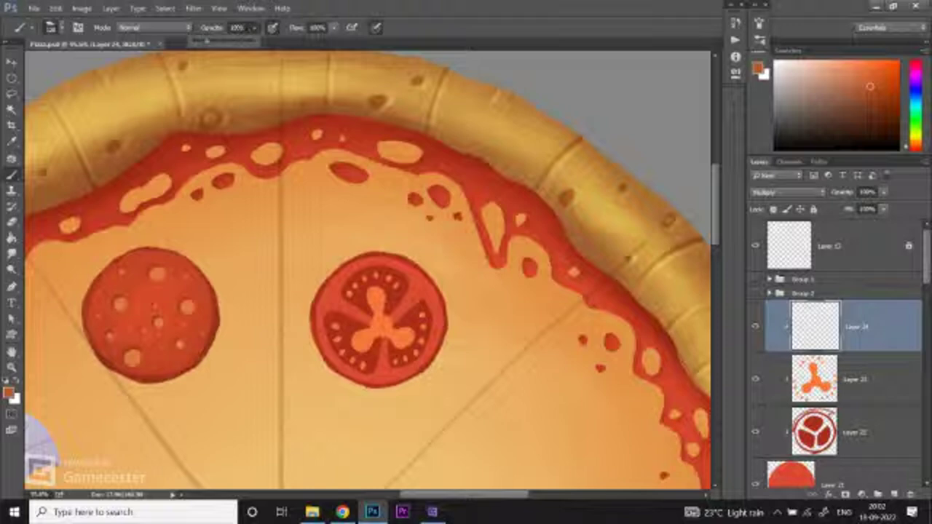
{"action": "left_click_drag", "start_coordinate": [206, 41], "coordinate": [200, 41]}
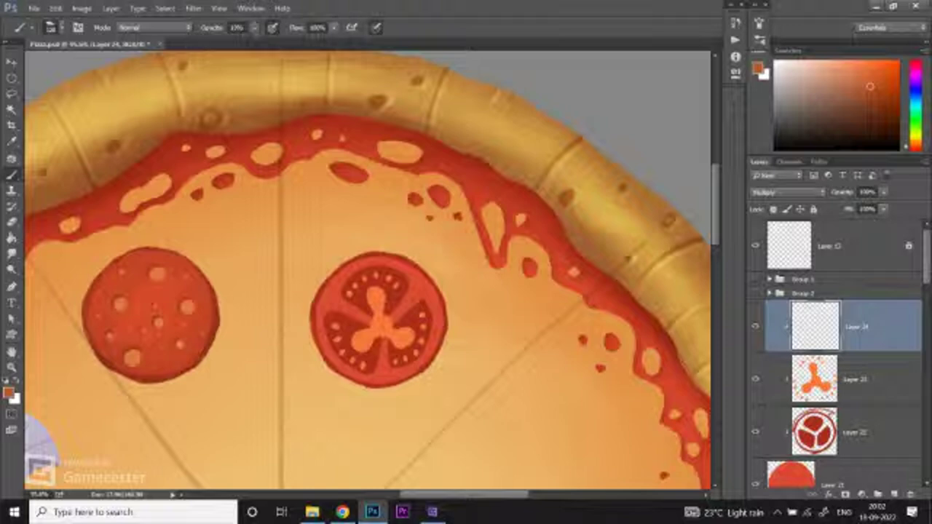
Step: Paint faint reddish shading around the tomato slice's rim, then zoom back out
{"action": "mouse_move", "coordinate": [357, 329]}
{"action": "left_mouse_down"}
{"action": "mouse_move", "coordinate": [408, 341]}
{"action": "mouse_move", "coordinate": [353, 371]}
{"action": "left_mouse_up"}
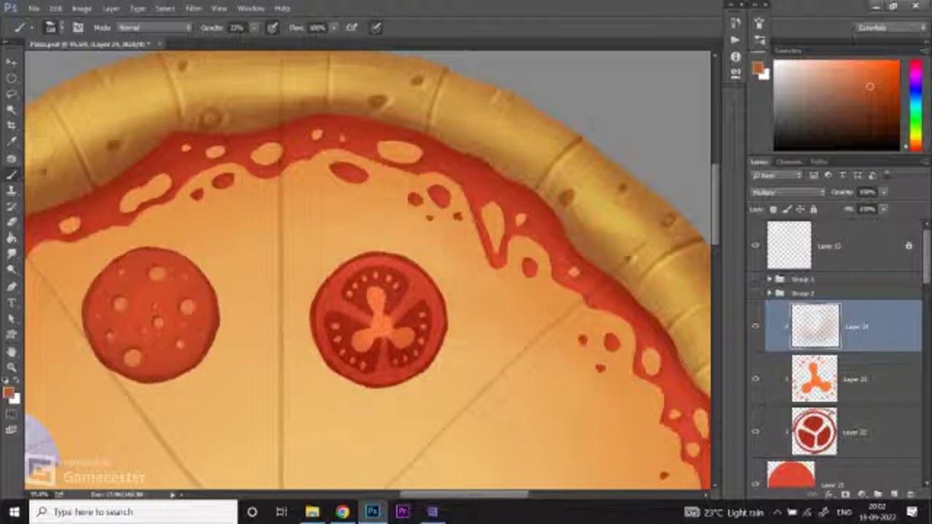
{"action": "left_click_drag", "start_coordinate": [426, 291], "coordinate": [379, 378]}
{"action": "left_click_drag", "start_coordinate": [415, 320], "coordinate": [350, 378]}
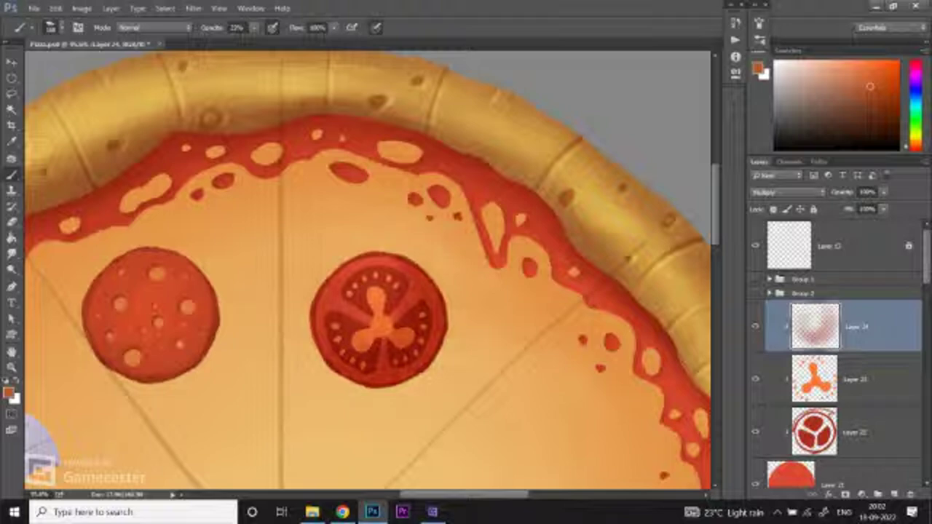
{"action": "key", "text": "z"}
{"action": "key", "text": "ctrl+minus"}
{"action": "key", "text": "ctrl+minus"}
{"action": "key", "text": "ctrl+minus"}
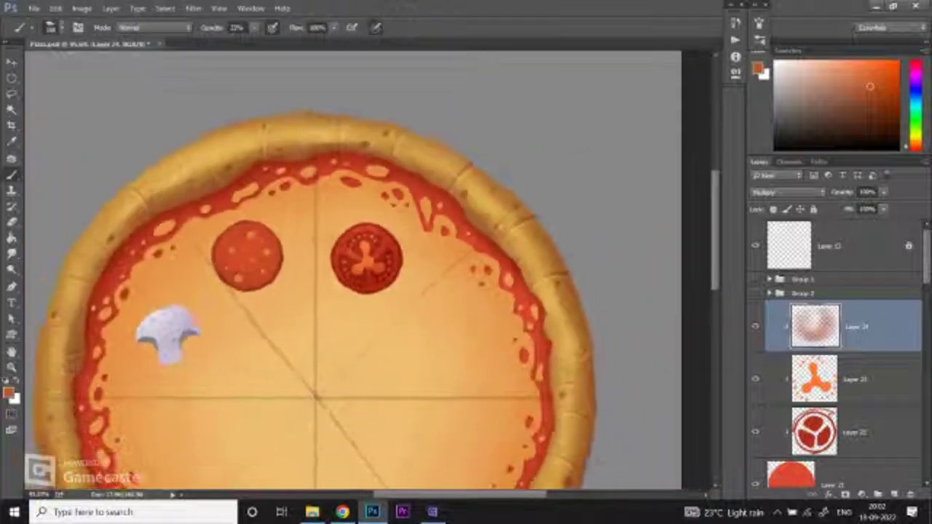
{"action": "key", "text": "ctrl+plus"}
{"action": "key", "text": "ctrl+plus"}
Step: Group Layers 21–24, duplicate the group and merge the copy into one tomato layer
{"action": "key", "text": "v"}
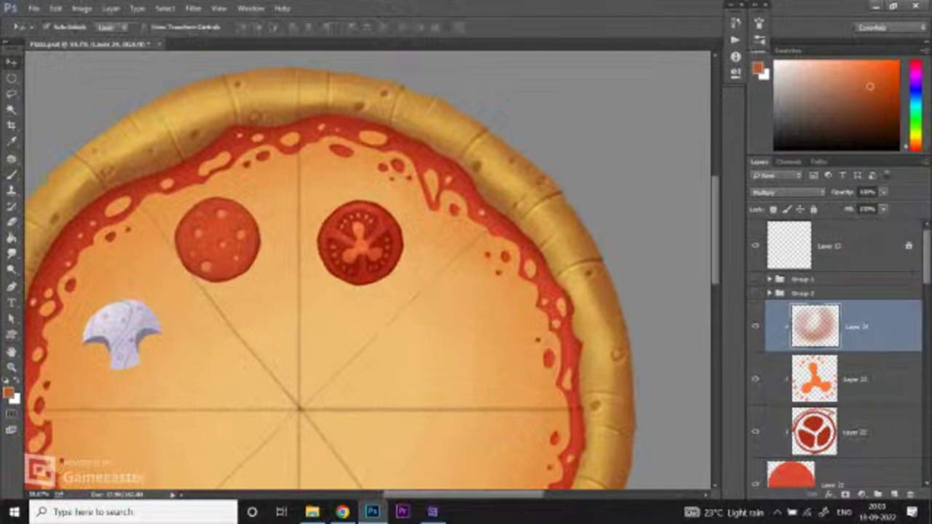
{"action": "scroll", "coordinate": [837, 364], "scroll_direction": "down", "scroll_amount": 1}
{"action": "left_click", "coordinate": [837, 451], "text": "shift"}
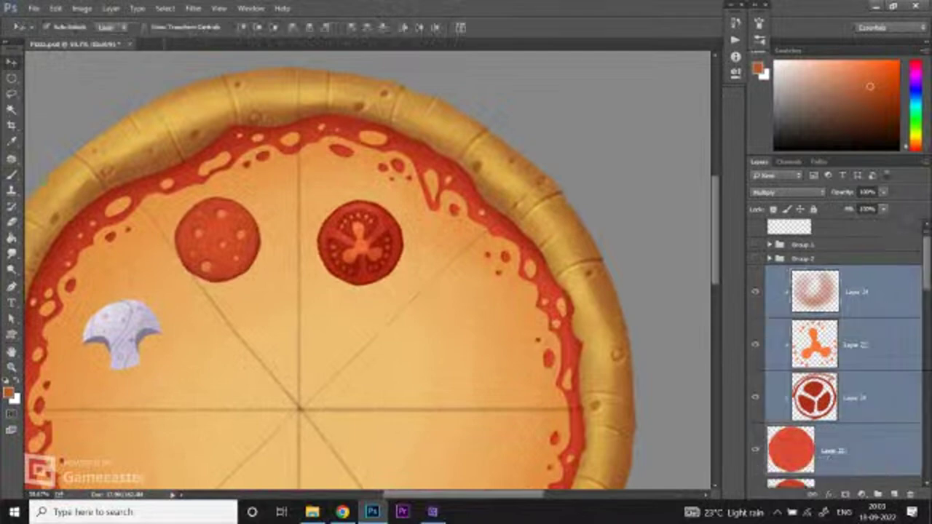
{"action": "key", "text": "ctrl+g"}
{"action": "key", "text": "ctrl+j"}
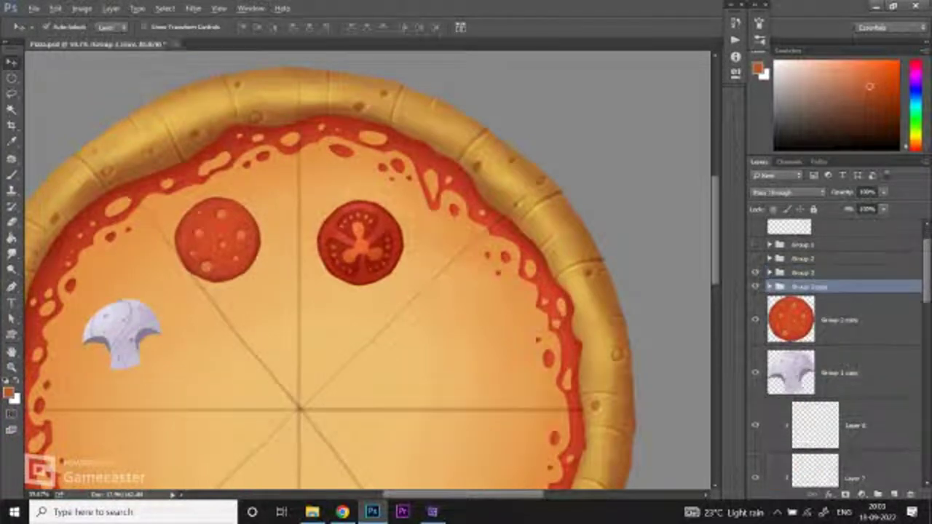
{"action": "key", "text": "ctrl+e"}
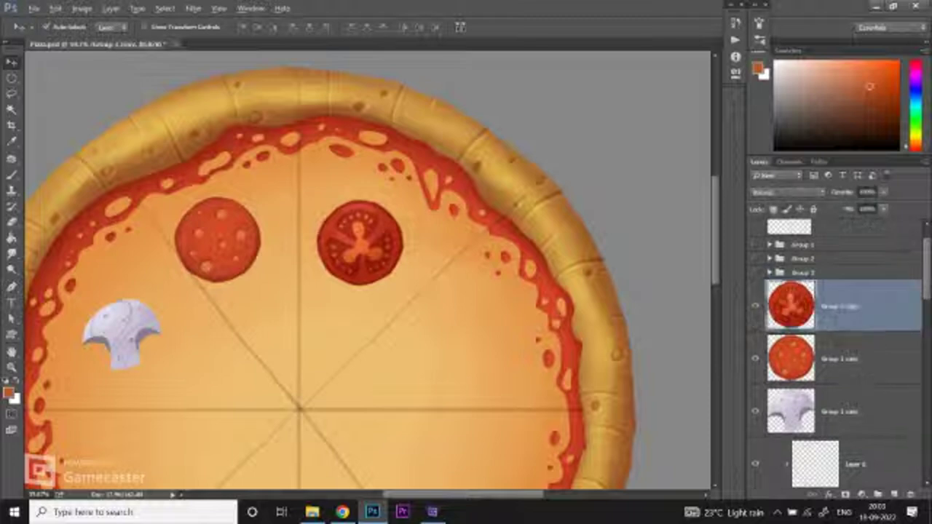
Step: Move the merged tomato slice down-left toward the pizza centre
{"action": "left_click", "coordinate": [120, 331]}
{"action": "left_click", "coordinate": [217, 239]}
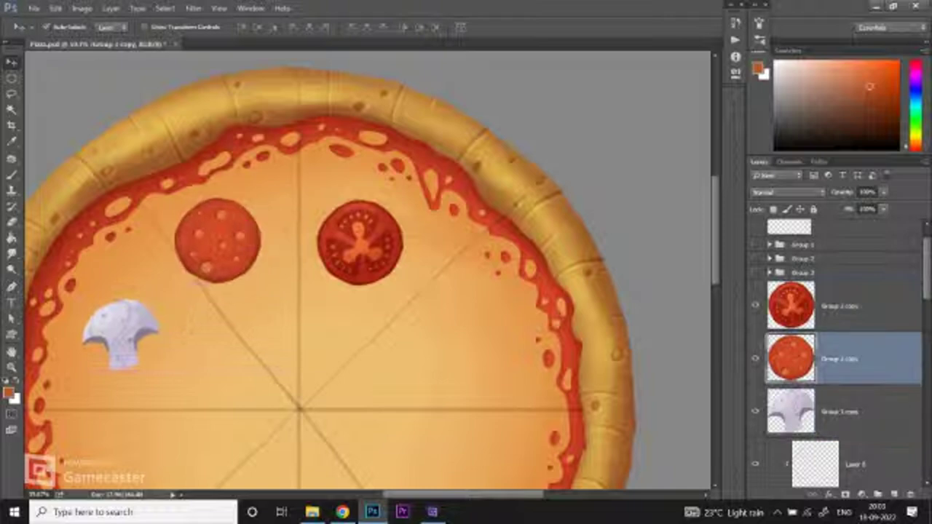
{"action": "left_click_drag", "start_coordinate": [371, 219], "coordinate": [247, 341]}
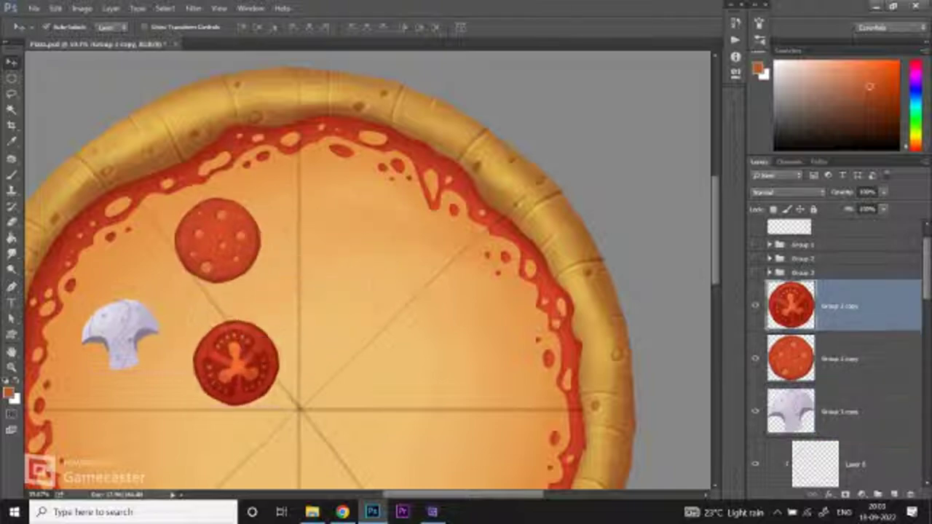
{"action": "scroll", "coordinate": [367, 270], "scroll_direction": "down", "scroll_amount": 2}
{"action": "key", "text": "z"}
{"action": "left_click_drag", "start_coordinate": [241, 270], "coordinate": [262, 271]}
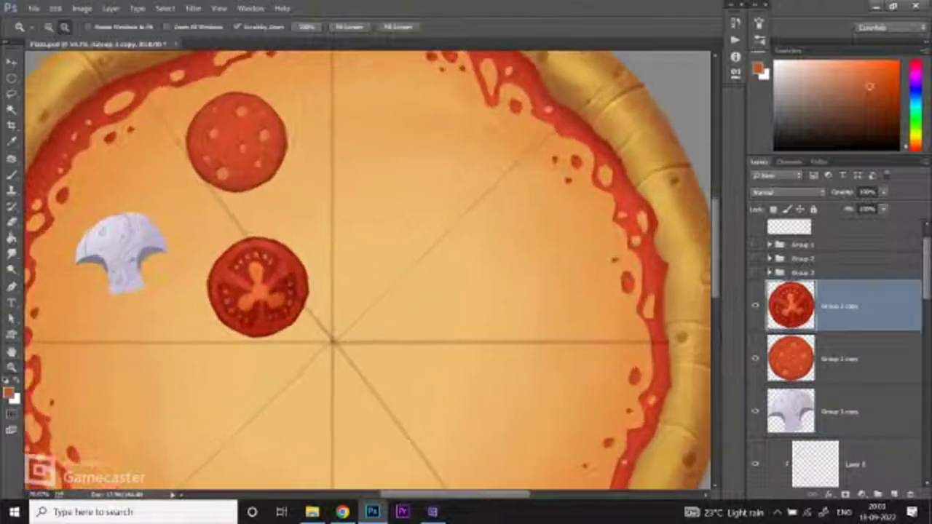
{"action": "key", "text": "v"}
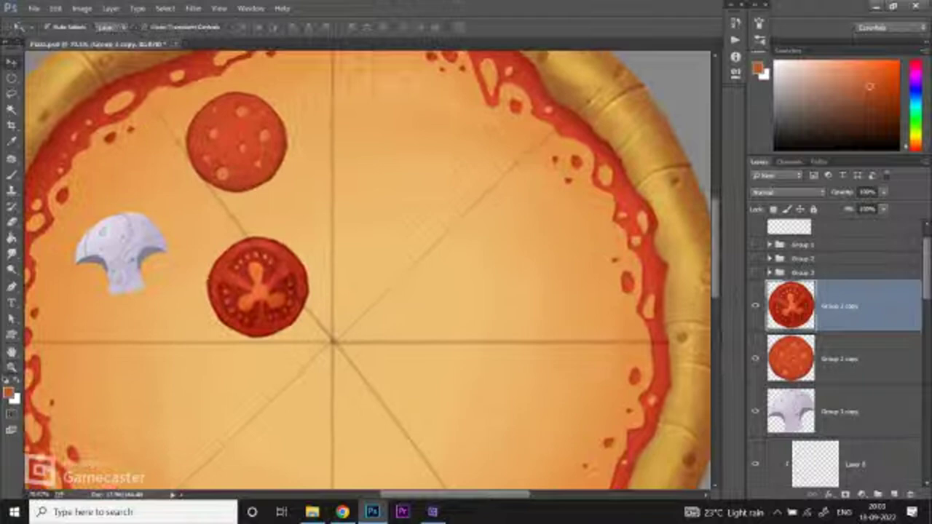
Step: Check the YouTube Studio dashboard, return, fit the pizza and toggle tomato and mushroom visibility to compare
{"action": "left_click", "coordinate": [341, 512]}
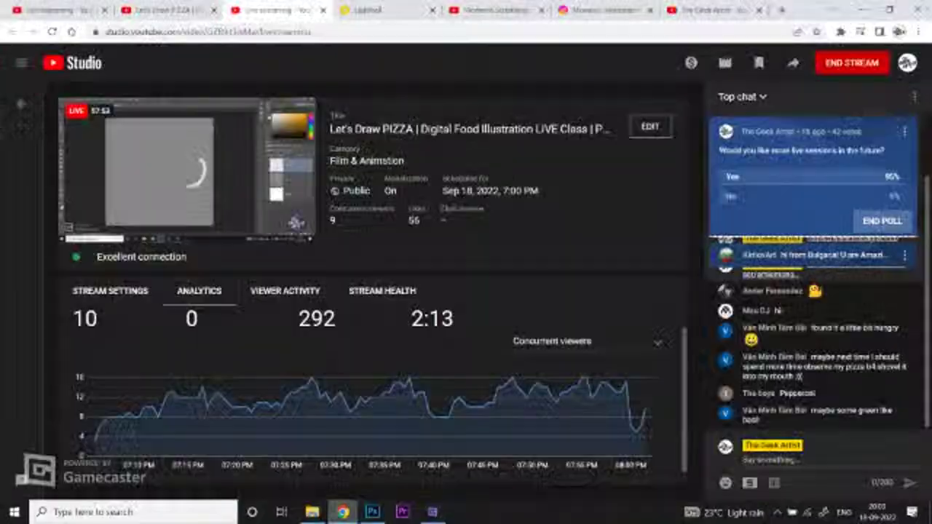
{"action": "key", "text": "alt+Tab"}
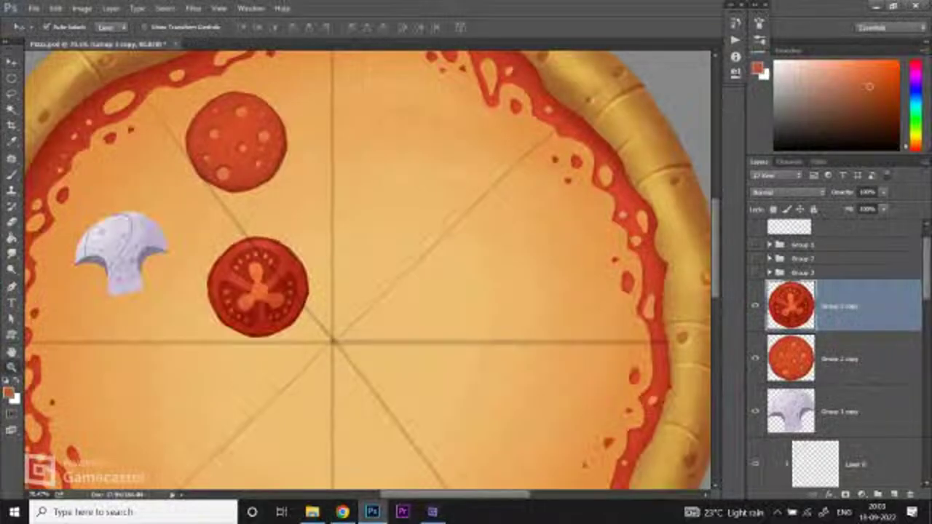
{"action": "key", "text": "ctrl+0"}
{"action": "key", "text": "v"}
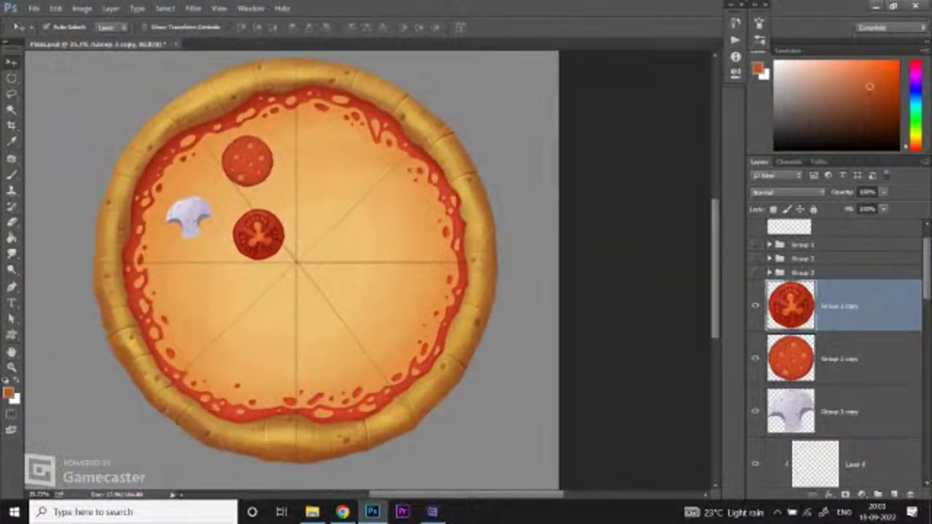
{"action": "scroll", "coordinate": [298, 265], "scroll_direction": "up", "scroll_amount": 1}
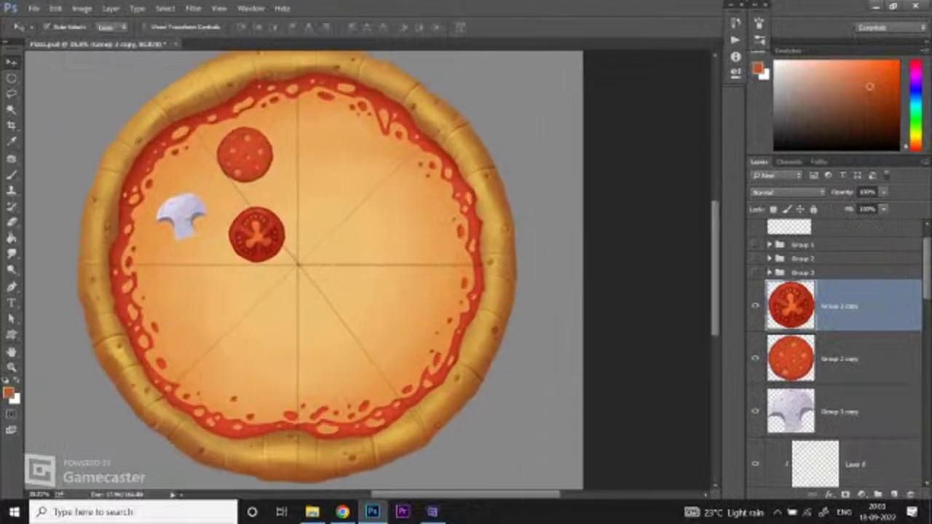
{"action": "key", "text": "ctrl+comma"}
{"action": "key", "text": "ctrl+comma"}
{"action": "left_click", "coordinate": [188, 234]}
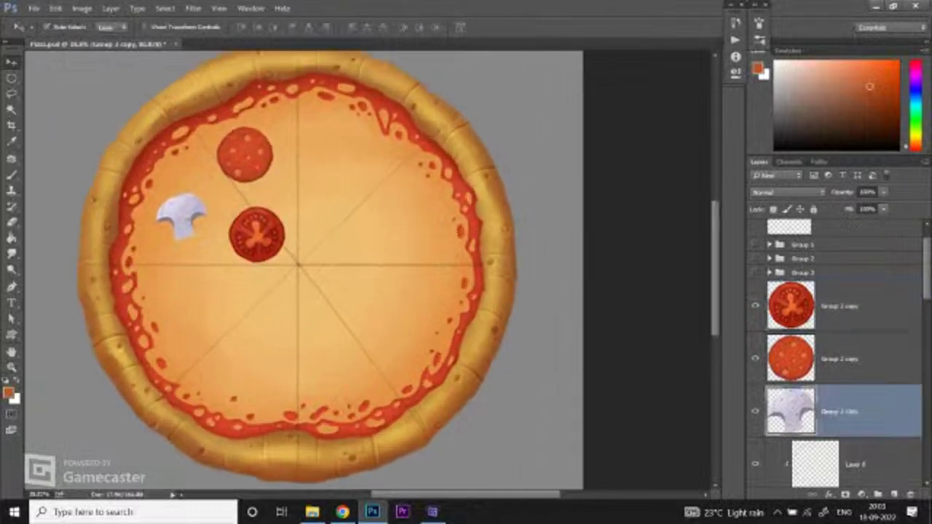
{"action": "key", "text": "ctrl+comma"}
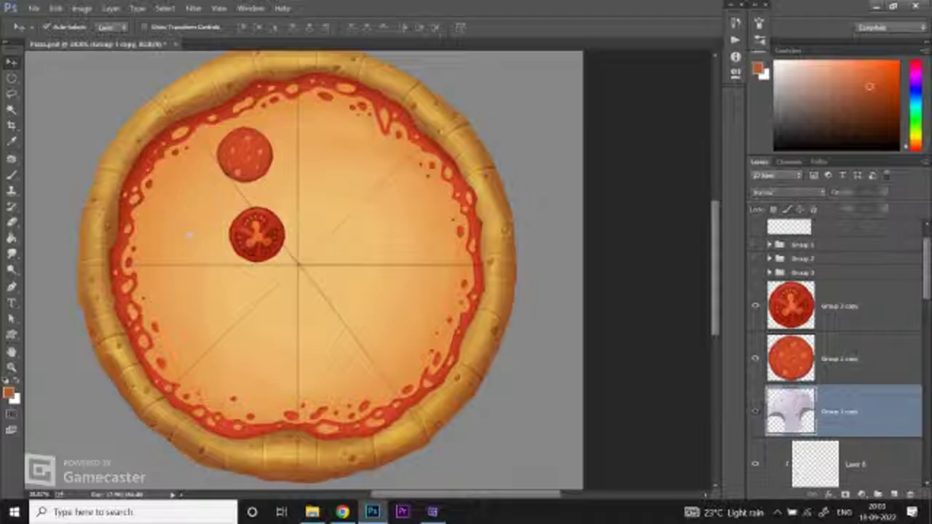
{"action": "key", "text": "ctrl+comma"}
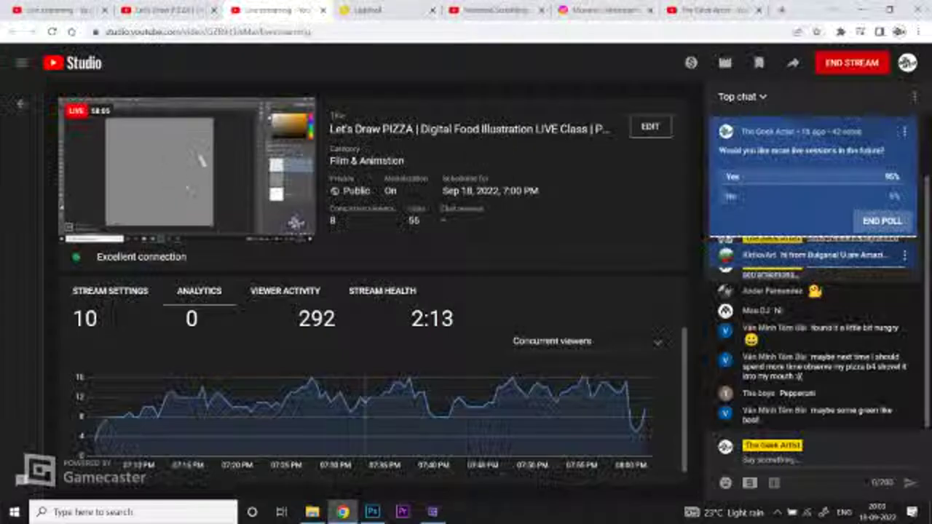
{"action": "left_click", "coordinate": [342, 512]}
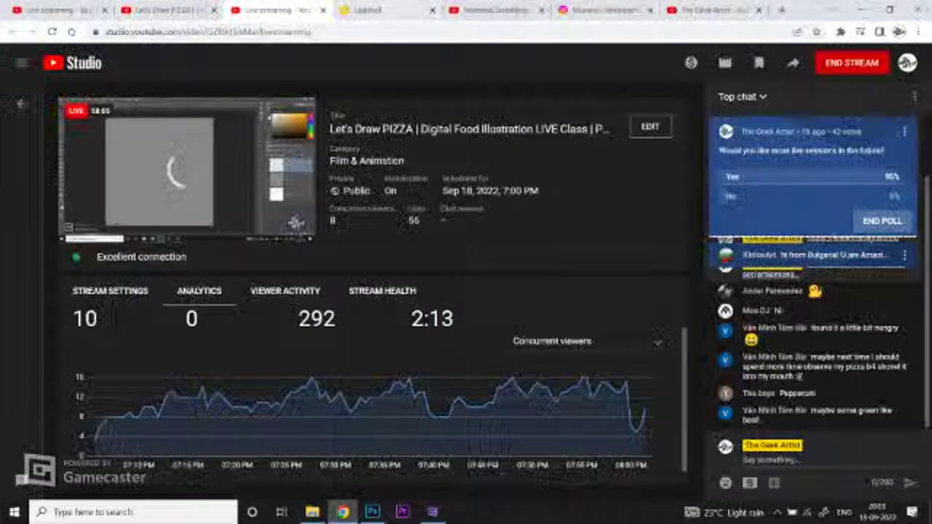
{"action": "key", "text": "ctrl+Tab"}
{"action": "left_click", "coordinate": [203, 327]}
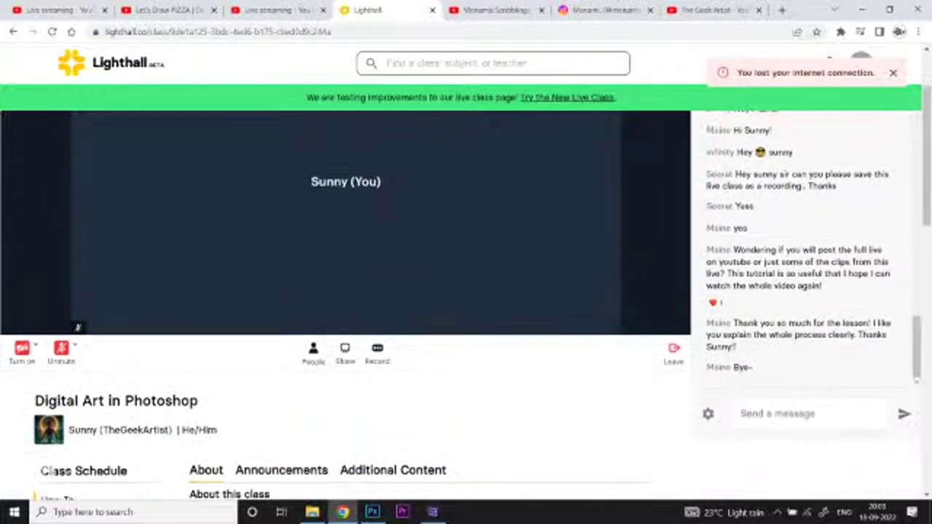
{"action": "left_click", "coordinate": [277, 9]}
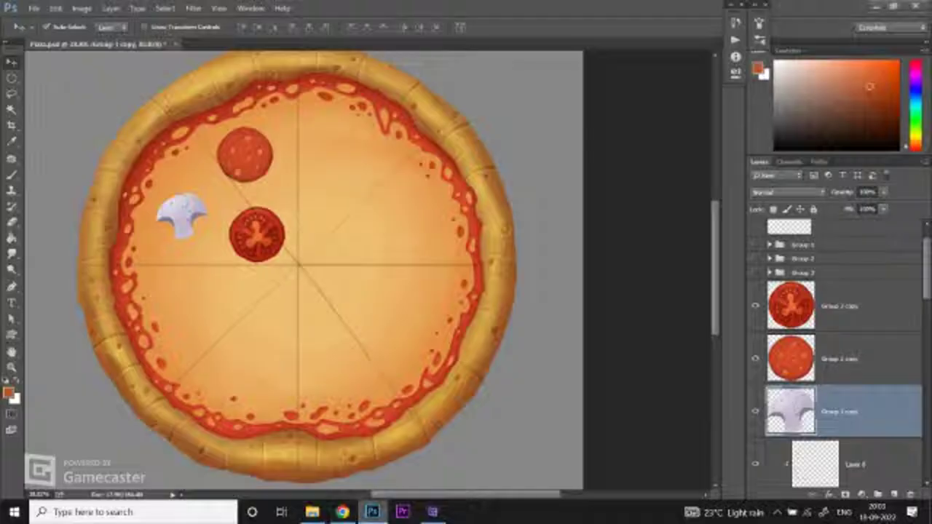
{"action": "left_click", "coordinate": [371, 512]}
{"action": "key", "text": "l"}
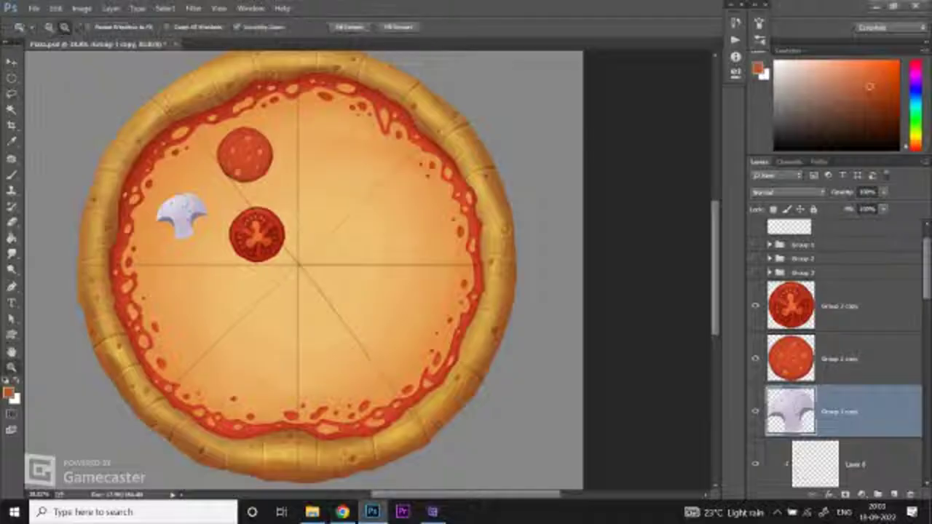
{"action": "scroll", "coordinate": [298, 240], "scroll_direction": "up", "scroll_amount": 2}
{"action": "left_click", "coordinate": [342, 511]}
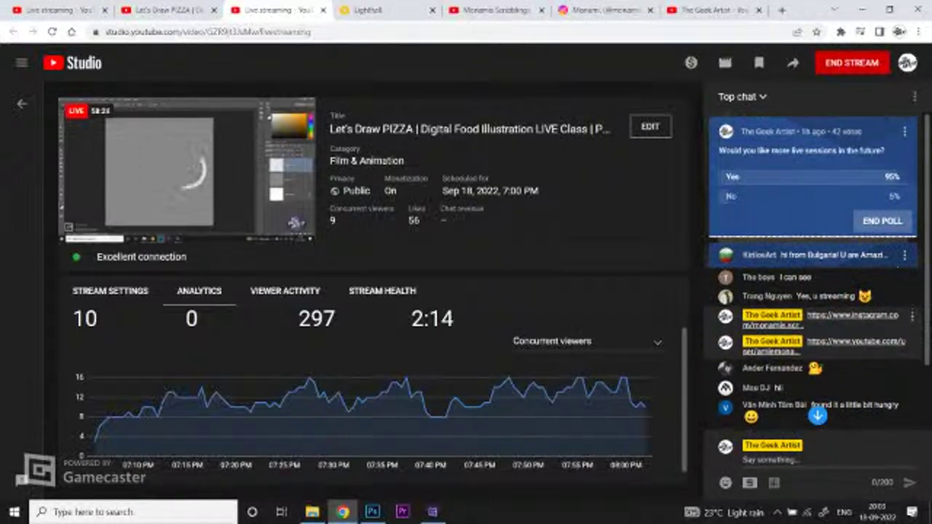
Step: Return to Photoshop and delete the selected mushroom, then undo the deletion
{"action": "left_click", "coordinate": [372, 511]}
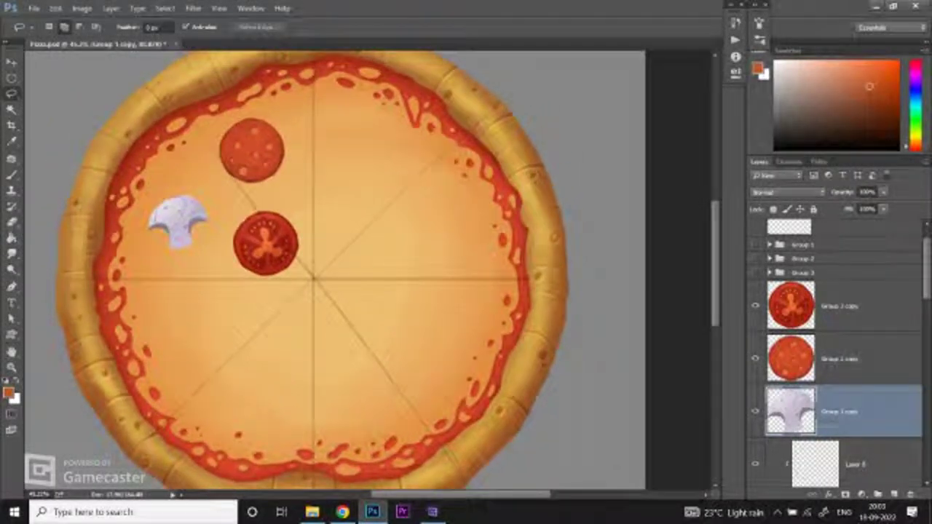
{"action": "scroll", "coordinate": [335, 274], "scroll_direction": "down", "scroll_amount": 1}
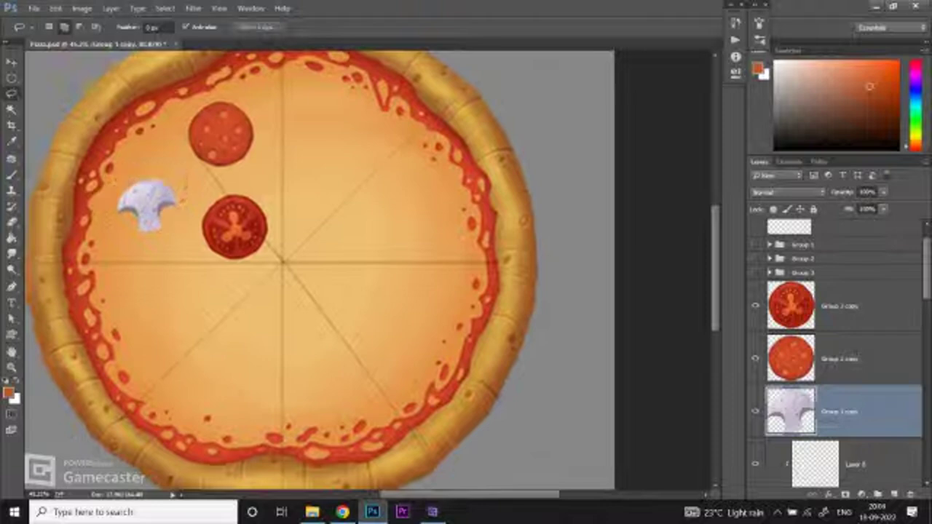
{"action": "scroll", "coordinate": [291, 262], "scroll_direction": "down", "scroll_amount": 2}
{"action": "scroll", "coordinate": [291, 262], "scroll_direction": "up", "scroll_amount": 1}
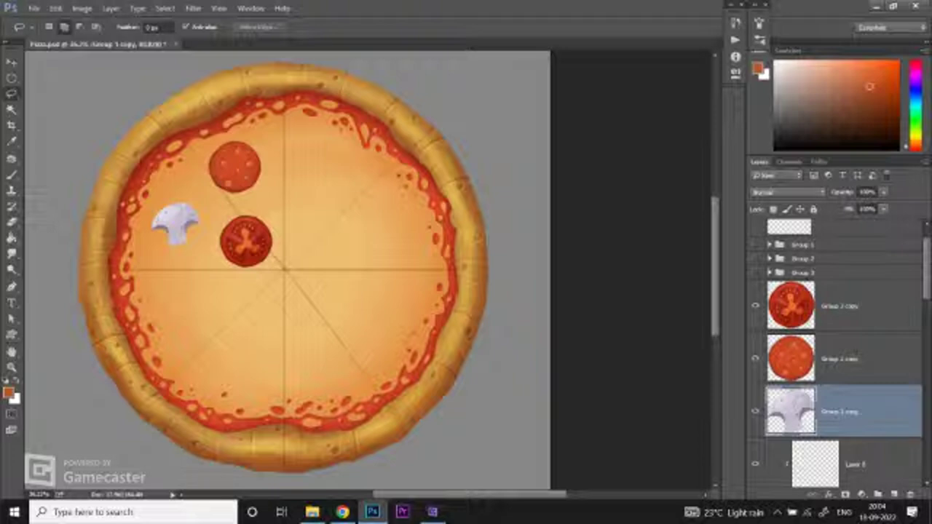
{"action": "scroll", "coordinate": [288, 269], "scroll_direction": "up", "scroll_amount": 1}
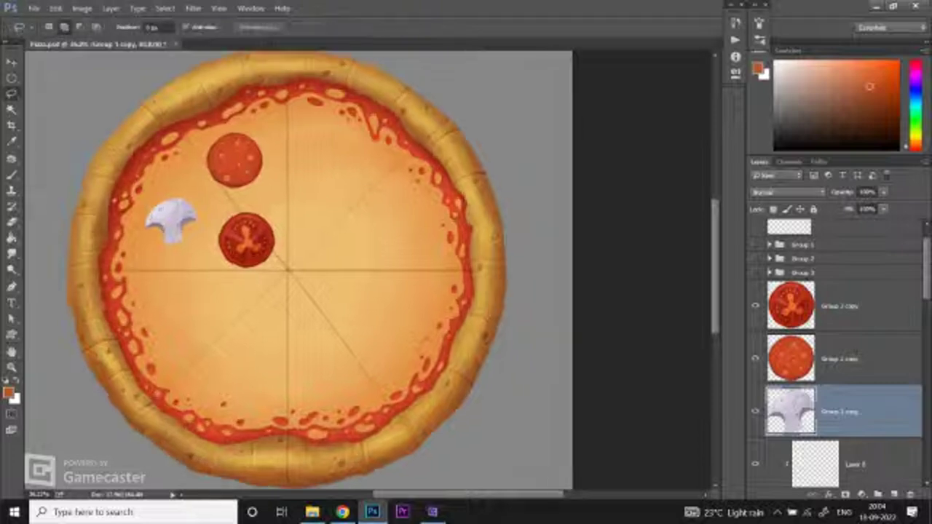
{"action": "key", "text": "Delete"}
{"action": "key", "text": "ctrl+z"}
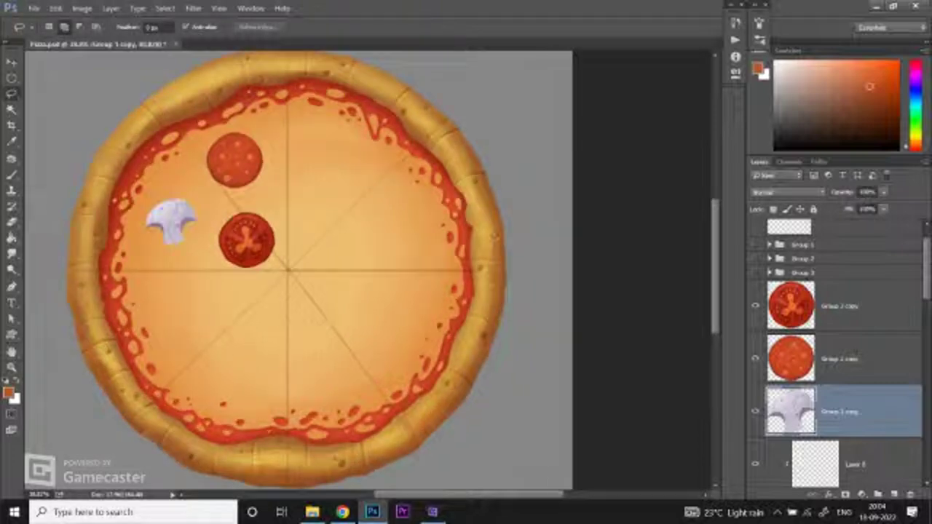
Step: Move the mushroom to a new spot, undoing an accidental copy
{"action": "key", "text": "v"}
{"action": "mouse_move", "coordinate": [191, 240]}
{"action": "left_mouse_down"}
{"action": "mouse_move", "coordinate": [182, 198]}
{"action": "mouse_move", "coordinate": [182, 235]}
{"action": "mouse_move", "coordinate": [218, 223]}
{"action": "mouse_move", "coordinate": [181, 323]}
{"action": "mouse_move", "coordinate": [179, 309]}
{"action": "left_mouse_up"}
{"action": "scroll", "coordinate": [183, 204], "scroll_direction": "down", "scroll_amount": 1}
{"action": "key", "text": "ctrl+t"}
{"action": "key", "text": "Return"}
{"action": "key", "text": "ctrl+z"}
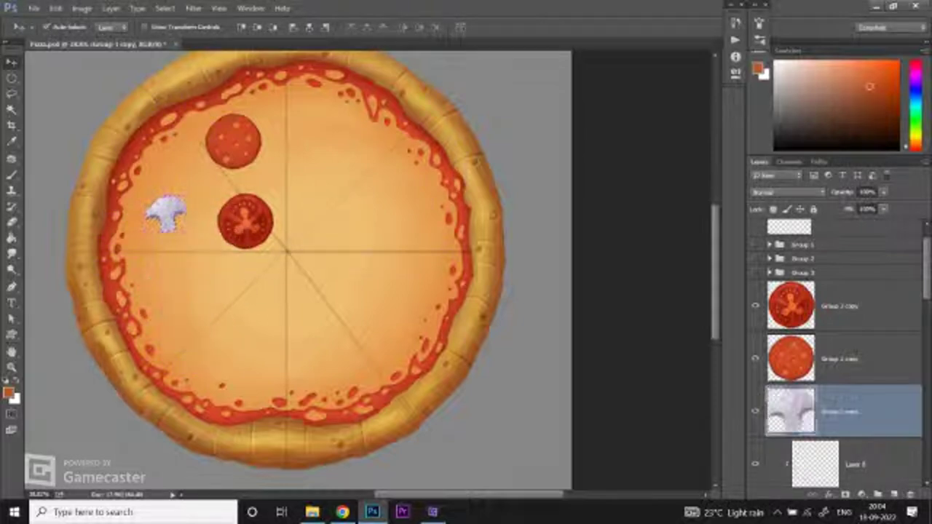
Step: Scale the mushroom down around its centre and move it up-right beside the tomato
{"action": "key", "text": "ctrl+t"}
{"action": "mouse_move", "coordinate": [187, 233]}
{"action": "left_mouse_down"}
{"action": "mouse_move", "coordinate": [179, 226]}
{"action": "mouse_move", "coordinate": [188, 233]}
{"action": "left_mouse_up"}
{"action": "key", "text": "Return"}
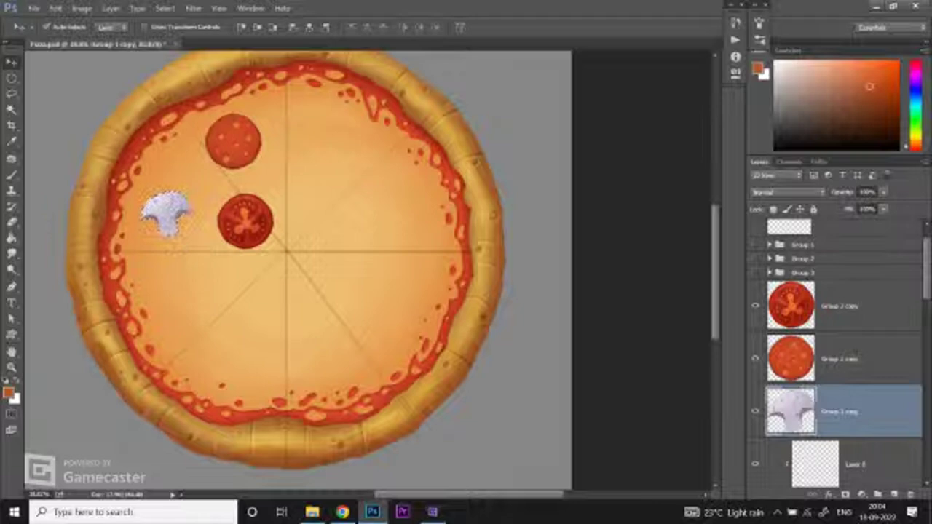
{"action": "mouse_move", "coordinate": [247, 218]}
{"action": "left_mouse_down"}
{"action": "mouse_move", "coordinate": [269, 196]}
{"action": "mouse_move", "coordinate": [247, 219]}
{"action": "left_mouse_up"}
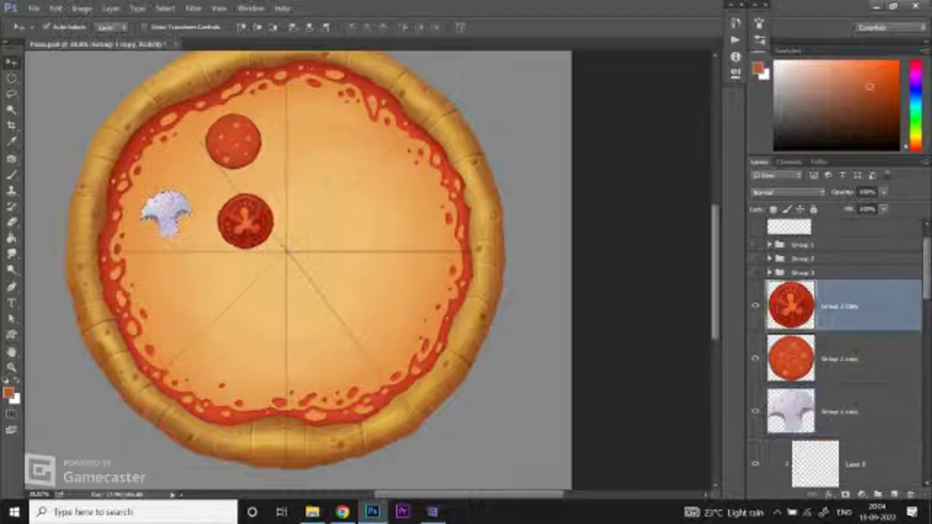
{"action": "left_click", "coordinate": [166, 212]}
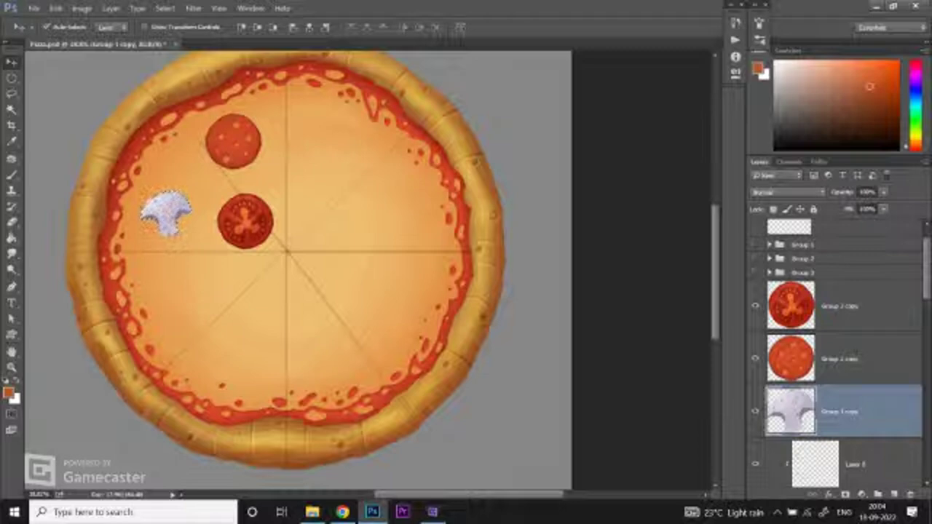
{"action": "left_click_drag", "start_coordinate": [165, 212], "coordinate": [180, 172]}
Step: Alt-drag mushroom copies onto the upper pizza areas, then zoom in
{"action": "left_click_drag", "start_coordinate": [175, 197], "coordinate": [373, 142]}
{"action": "left_click_drag", "start_coordinate": [373, 142], "coordinate": [267, 194]}
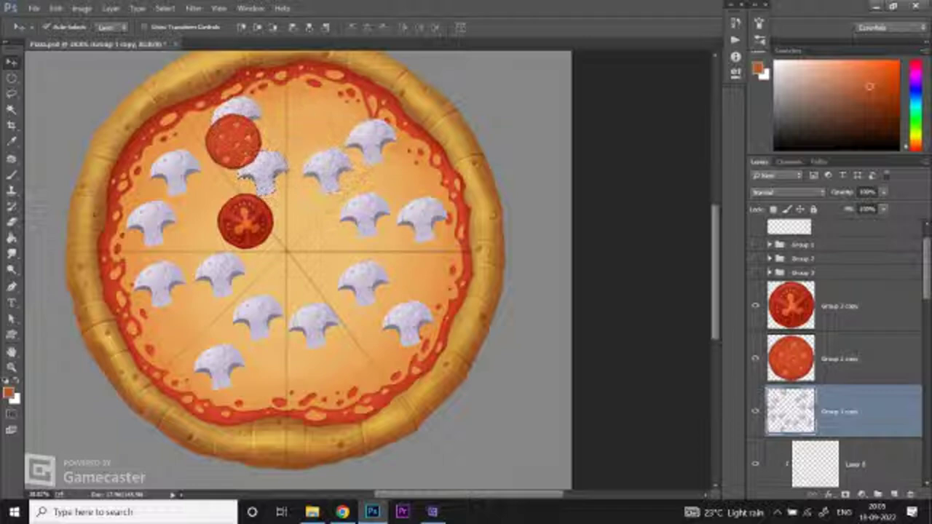
{"action": "key", "text": "ctrl+plus"}
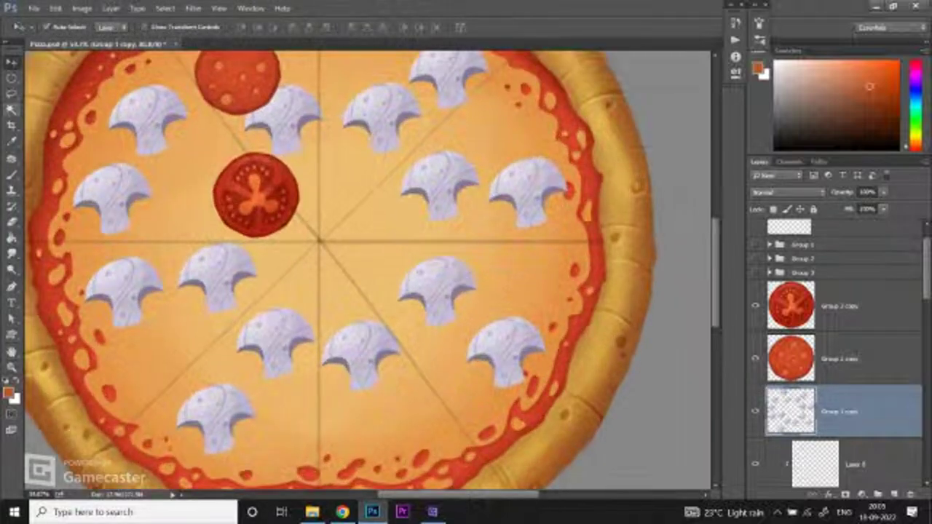
Step: Lasso the left mushroom and shrink it around its centre with Free Transform
{"action": "scroll", "coordinate": [364, 269], "scroll_direction": "down", "scroll_amount": 1}
{"action": "scroll", "coordinate": [142, 251], "scroll_direction": "up", "scroll_amount": 1}
{"action": "key", "text": "l"}
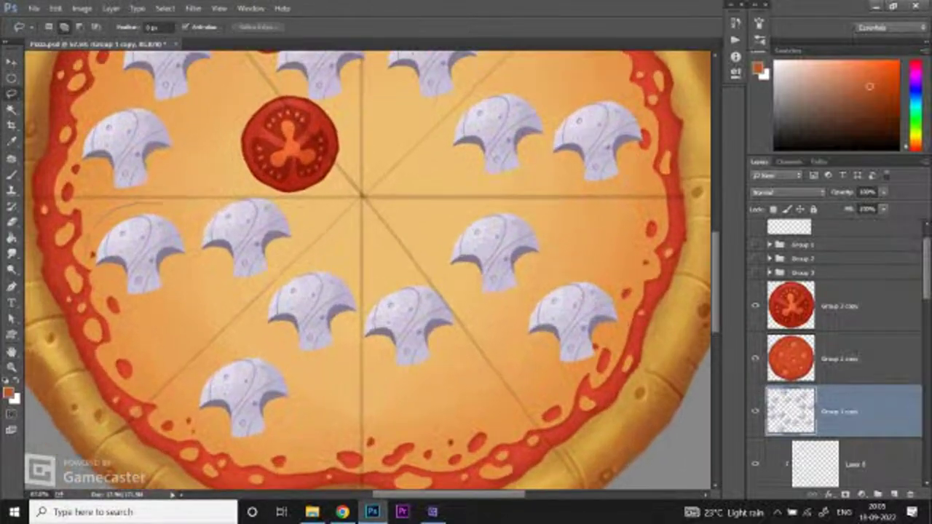
{"action": "key", "text": "ctrl+t"}
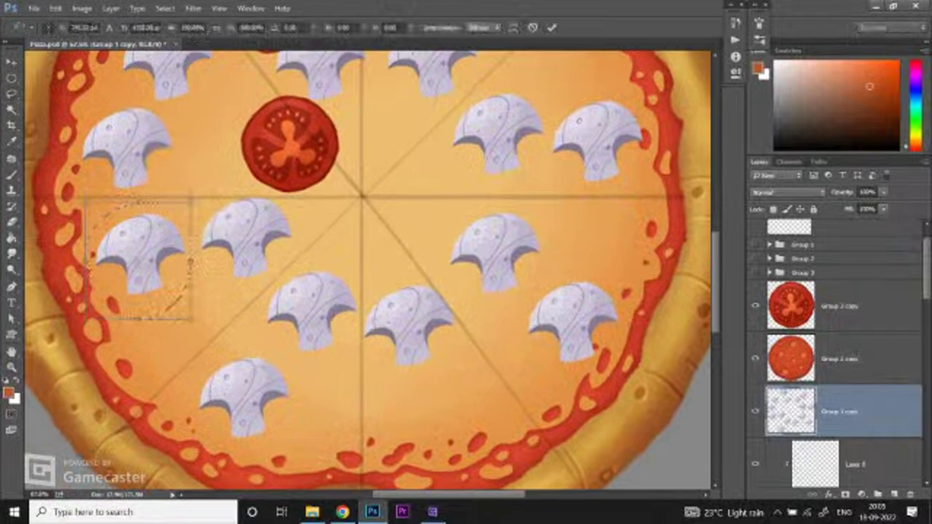
{"action": "left_click_drag", "start_coordinate": [191, 202], "coordinate": [201, 254]}
{"action": "key", "text": "Return"}
Step: Shrink the mushroom near the centre and rotate it clockwise
{"action": "key", "text": "l"}
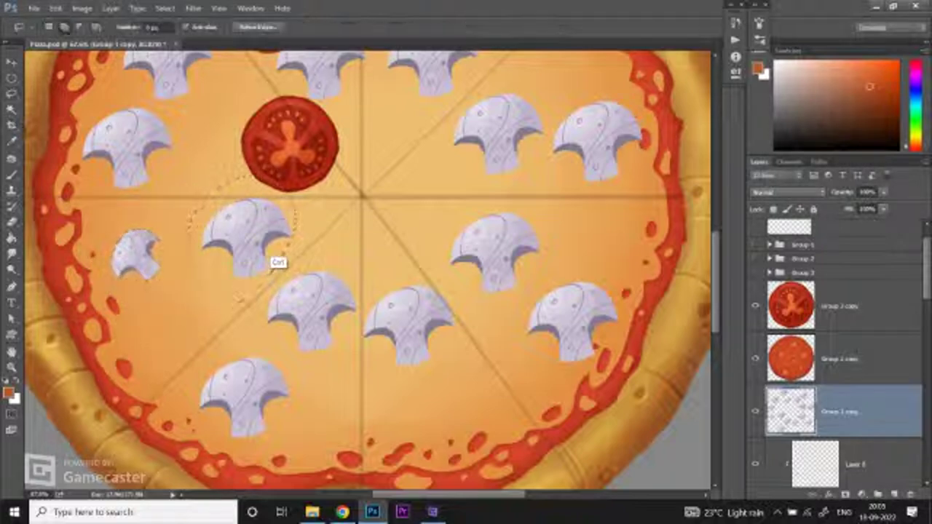
{"action": "key", "text": "ctrl+t"}
{"action": "mouse_move", "coordinate": [291, 179]}
{"action": "left_mouse_down"}
{"action": "mouse_move", "coordinate": [298, 149]}
{"action": "mouse_move", "coordinate": [289, 182]}
{"action": "left_mouse_up"}
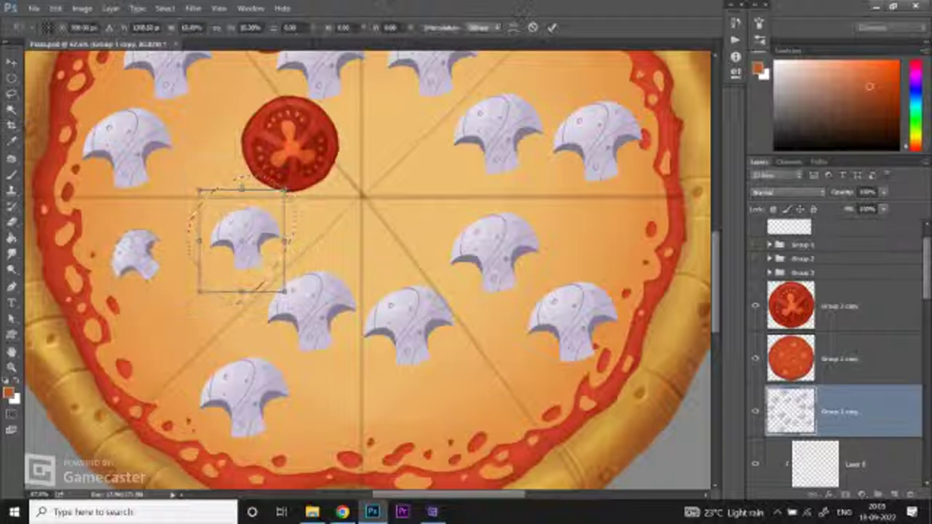
{"action": "mouse_move", "coordinate": [313, 218]}
{"action": "left_mouse_down"}
{"action": "mouse_move", "coordinate": [300, 228]}
{"action": "mouse_move", "coordinate": [288, 202]}
{"action": "mouse_move", "coordinate": [263, 188]}
{"action": "left_mouse_up"}
{"action": "key", "text": "Return"}
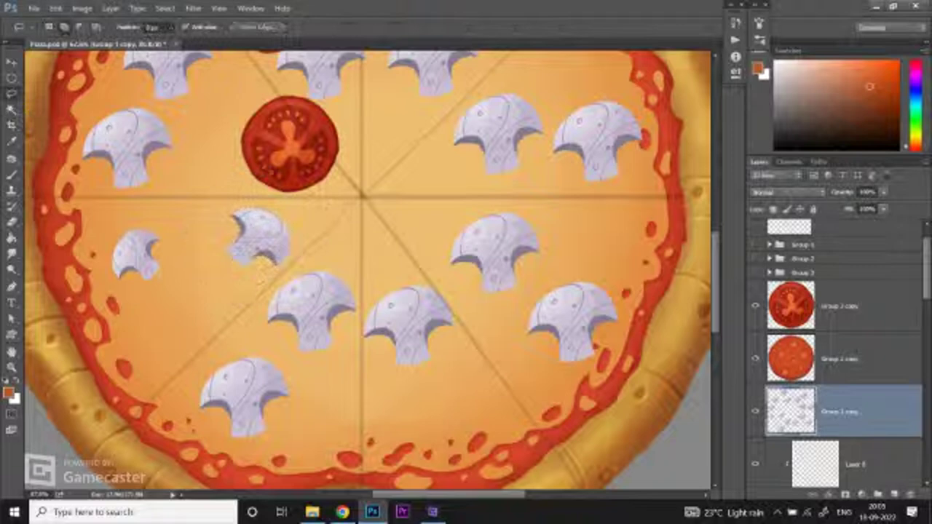
Step: Lasso the lower mushroom and scale it down
{"action": "left_click_drag", "start_coordinate": [364, 277], "coordinate": [344, 219]}
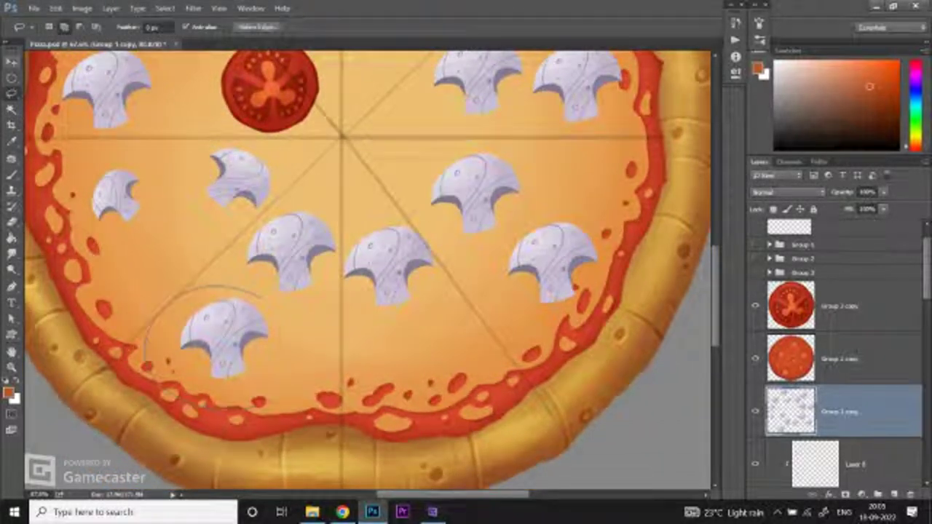
{"action": "left_click_drag", "start_coordinate": [260, 293], "coordinate": [160, 400]}
{"action": "key", "text": "ctrl+t"}
{"action": "mouse_move", "coordinate": [278, 288]}
{"action": "left_mouse_down"}
{"action": "mouse_move", "coordinate": [269, 296]}
{"action": "mouse_move", "coordinate": [286, 368]}
{"action": "mouse_move", "coordinate": [208, 386]}
{"action": "mouse_move", "coordinate": [275, 284]}
{"action": "mouse_move", "coordinate": [213, 326]}
{"action": "mouse_move", "coordinate": [211, 311]}
{"action": "left_mouse_up"}
{"action": "key", "text": "Return"}
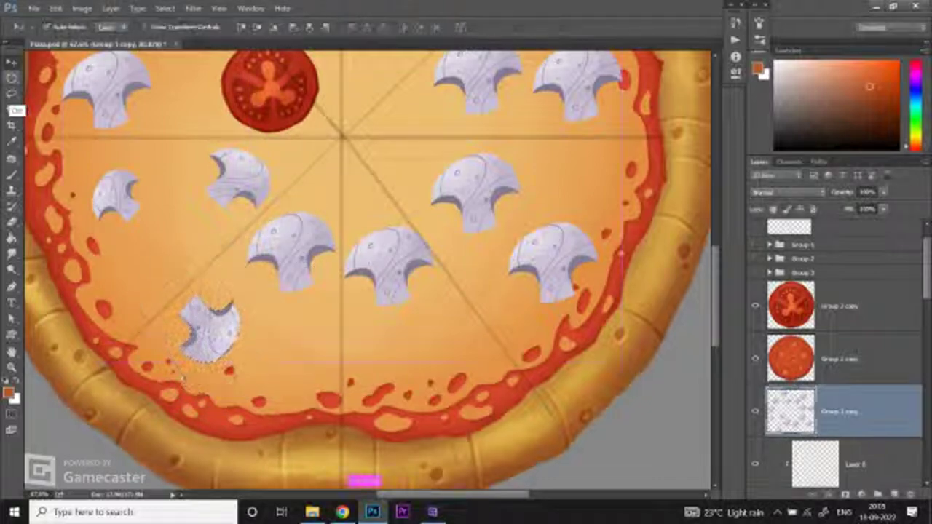
Step: Shrink and rotate the middle mushroom
{"action": "left_click", "coordinate": [10, 109]}
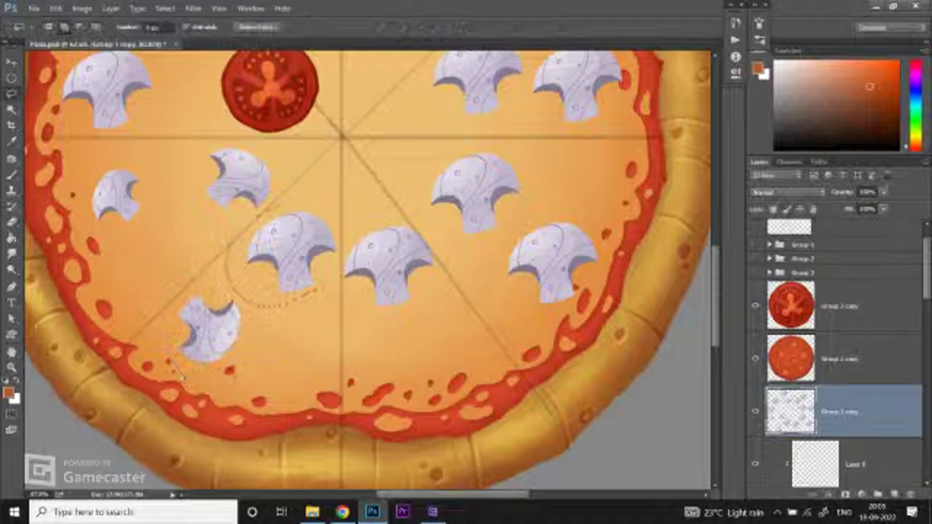
{"action": "key", "text": "v"}
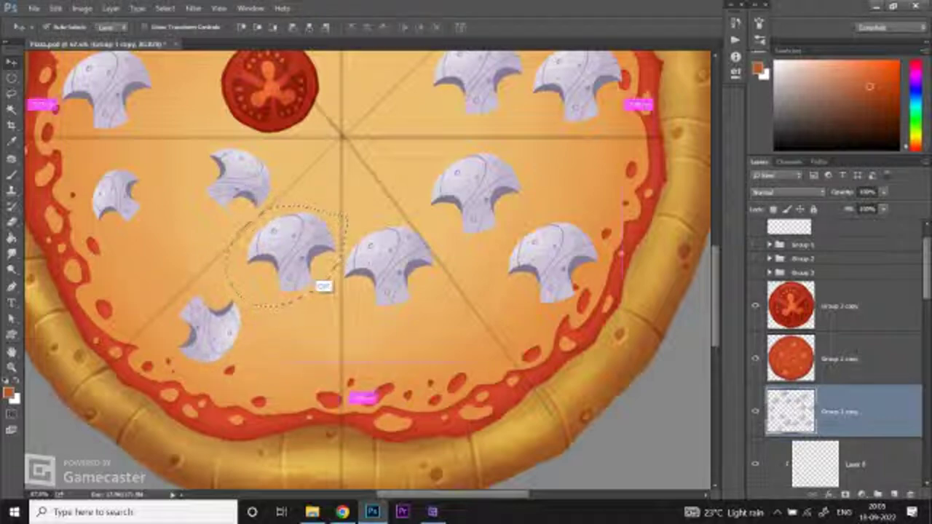
{"action": "key", "text": "ctrl+t"}
{"action": "left_click_drag", "start_coordinate": [336, 231], "coordinate": [313, 282]}
{"action": "key", "text": "Return"}
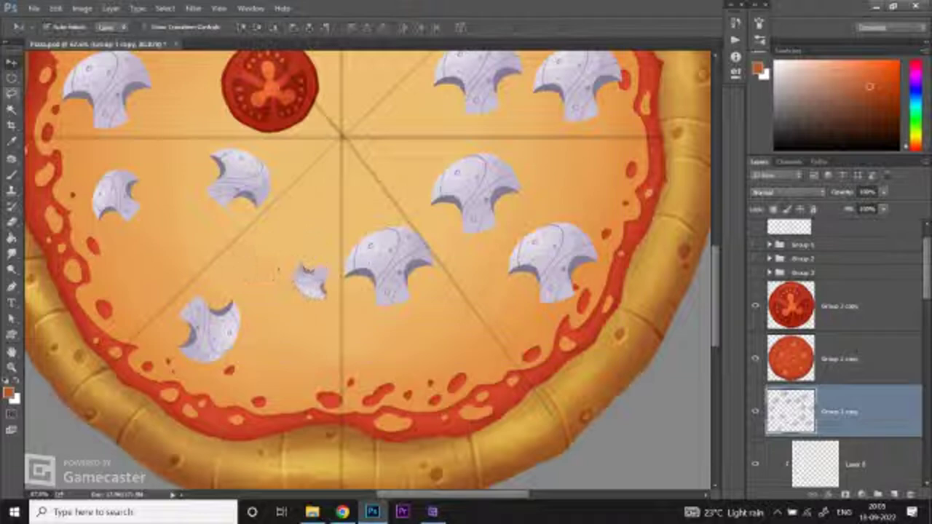
Step: Lasso another mushroom, shrink it, rotate it and shift it up-left
{"action": "key", "text": "l"}
{"action": "scroll", "coordinate": [146, 352], "scroll_direction": "down", "scroll_amount": 3}
{"action": "scroll", "coordinate": [365, 280], "scroll_direction": "up", "scroll_amount": 3}
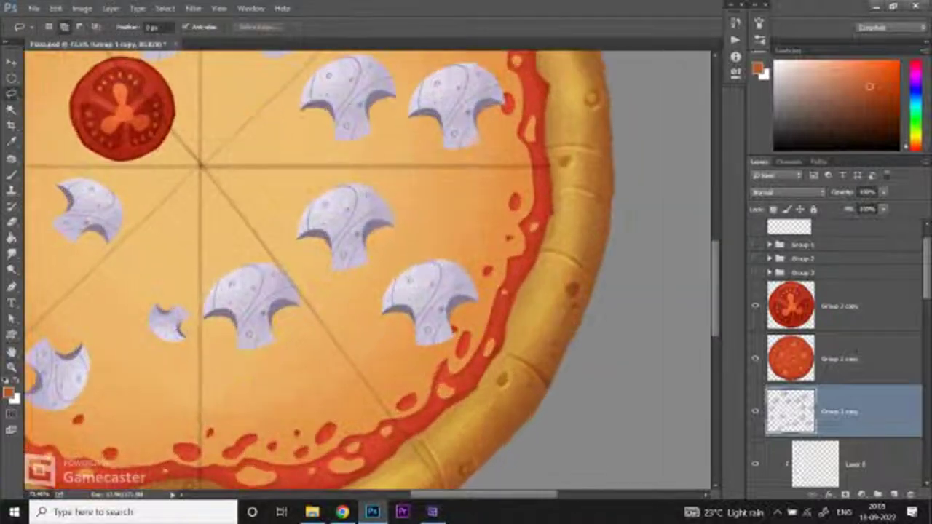
{"action": "left_click_drag", "start_coordinate": [291, 356], "coordinate": [240, 256]}
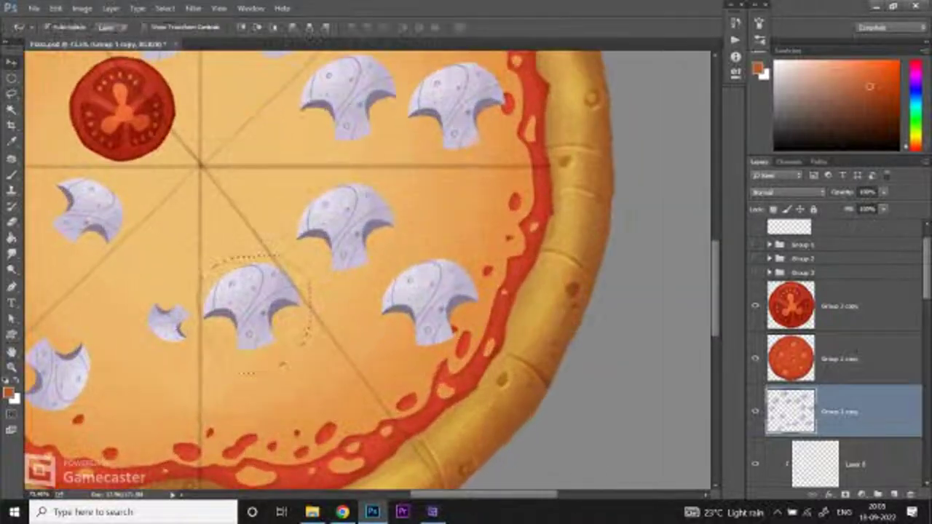
{"action": "key", "text": "ctrl+t"}
{"action": "mouse_move", "coordinate": [313, 375]}
{"action": "left_mouse_down"}
{"action": "mouse_move", "coordinate": [282, 343]}
{"action": "mouse_move", "coordinate": [328, 313]}
{"action": "left_mouse_up"}
{"action": "left_click_drag", "start_coordinate": [266, 298], "coordinate": [244, 227]}
{"action": "key", "text": "Return"}
Step: Move the small mushroom lower on the pizza and deselect it
{"action": "key", "text": "ctrl+d"}
{"action": "key", "text": "l"}
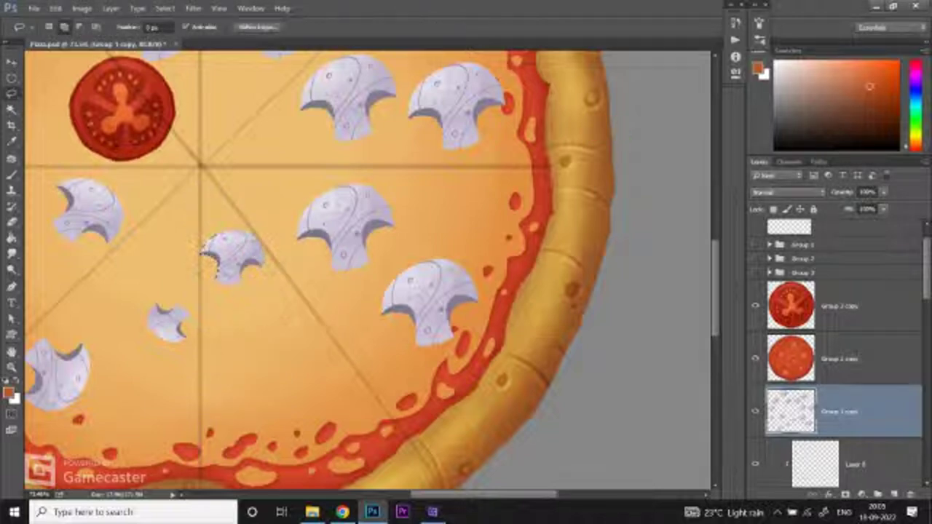
{"action": "key", "text": "v"}
{"action": "mouse_move", "coordinate": [230, 251]}
{"action": "left_mouse_down"}
{"action": "mouse_move", "coordinate": [299, 364]}
{"action": "mouse_move", "coordinate": [297, 384]}
{"action": "mouse_move", "coordinate": [292, 376]}
{"action": "left_mouse_up"}
{"action": "key", "text": "ctrl+d"}
Step: Shrink the middle mushroom, move it up-left and rotate it slightly
{"action": "key", "text": "l"}
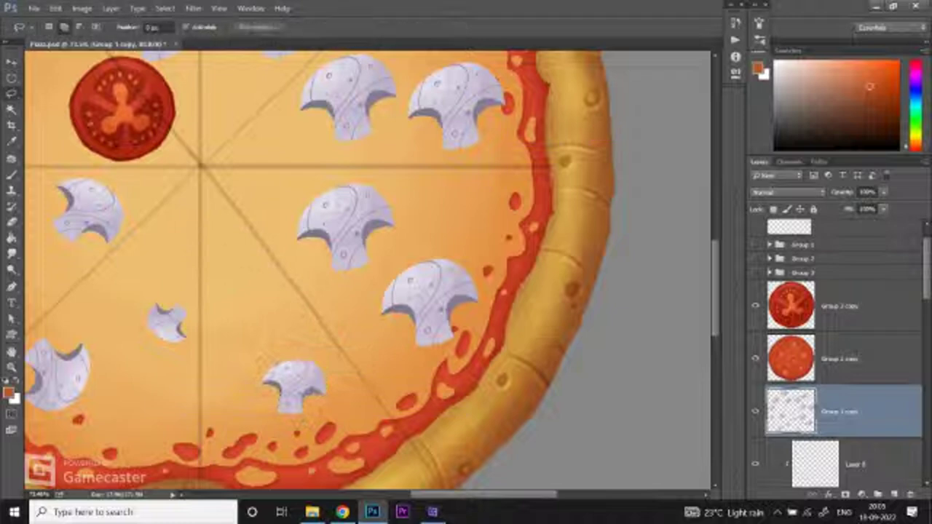
{"action": "left_click_drag", "start_coordinate": [337, 261], "coordinate": [397, 219]}
{"action": "key", "text": "ctrl+t"}
{"action": "left_click_drag", "start_coordinate": [416, 287], "coordinate": [378, 253]}
{"action": "left_click_drag", "start_coordinate": [342, 227], "coordinate": [275, 198]}
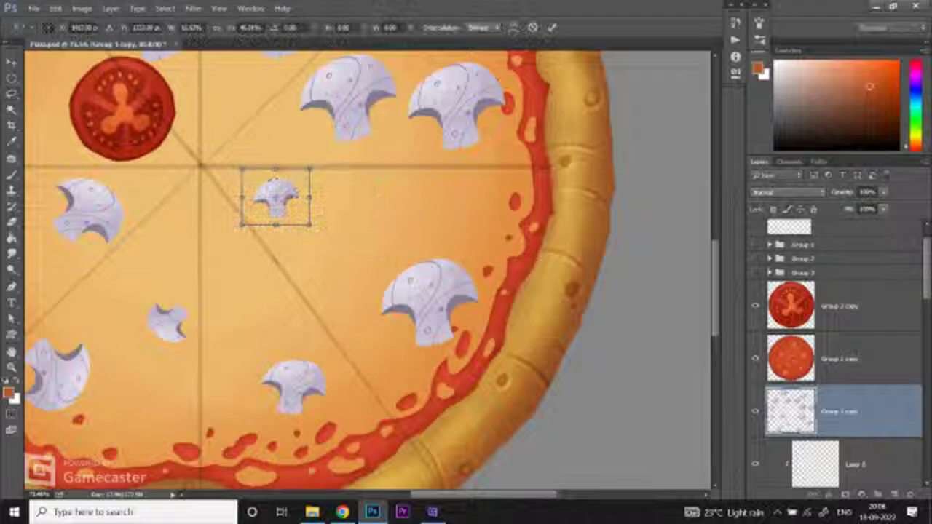
{"action": "left_click_drag", "start_coordinate": [313, 229], "coordinate": [302, 237]}
{"action": "key", "text": "Return"}
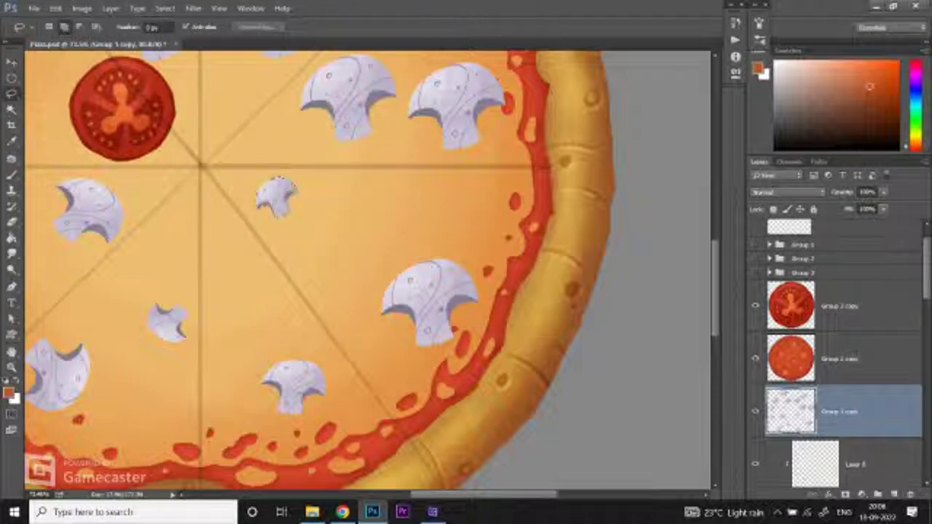
{"action": "scroll", "coordinate": [368, 270], "scroll_direction": "right", "scroll_amount": 3}
Step: Shrink the selected right-side mushroom and tilt it about 76°
{"action": "scroll", "coordinate": [364, 291], "scroll_direction": "down", "scroll_amount": 3}
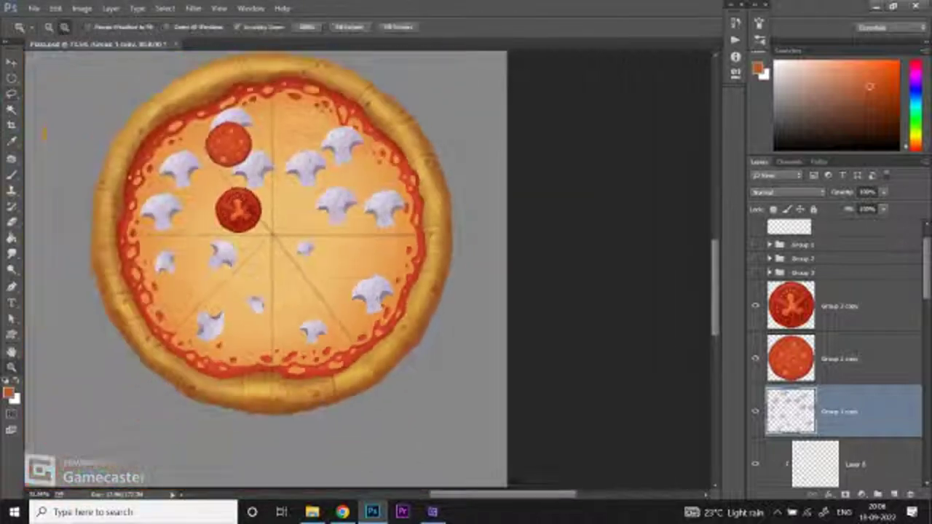
{"action": "scroll", "coordinate": [364, 291], "scroll_direction": "up", "scroll_amount": 2}
{"action": "key", "text": "ctrl+t"}
{"action": "mouse_move", "coordinate": [404, 260]}
{"action": "left_mouse_down"}
{"action": "mouse_move", "coordinate": [412, 249]}
{"action": "mouse_move", "coordinate": [385, 262]}
{"action": "mouse_move", "coordinate": [364, 251]}
{"action": "mouse_move", "coordinate": [357, 262]}
{"action": "mouse_move", "coordinate": [382, 230]}
{"action": "left_mouse_up"}
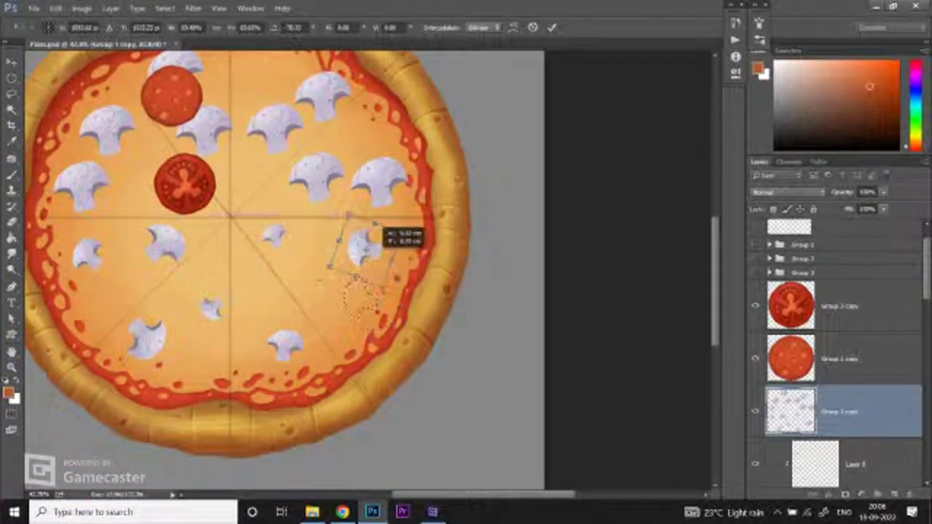
{"action": "key", "text": "Return"}
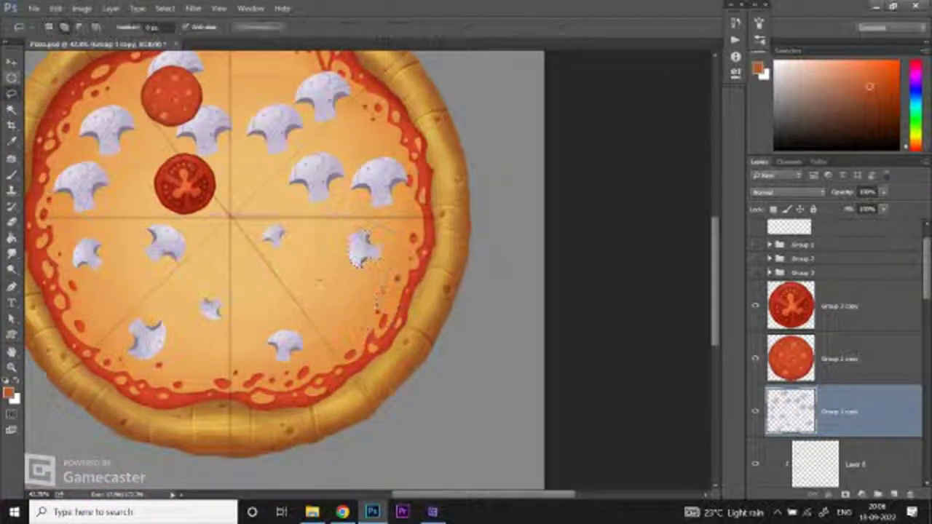
Step: Zoom into the right half, scale a mushroom to about 75% and nudge it up-left
{"action": "key", "text": "m"}
{"action": "scroll", "coordinate": [373, 182], "scroll_direction": "up", "scroll_amount": 3}
{"action": "mouse_move", "coordinate": [334, 157]}
{"action": "left_mouse_down"}
{"action": "mouse_move", "coordinate": [396, 178]}
{"action": "mouse_move", "coordinate": [289, 211]}
{"action": "left_mouse_up"}
{"action": "key", "text": "l"}
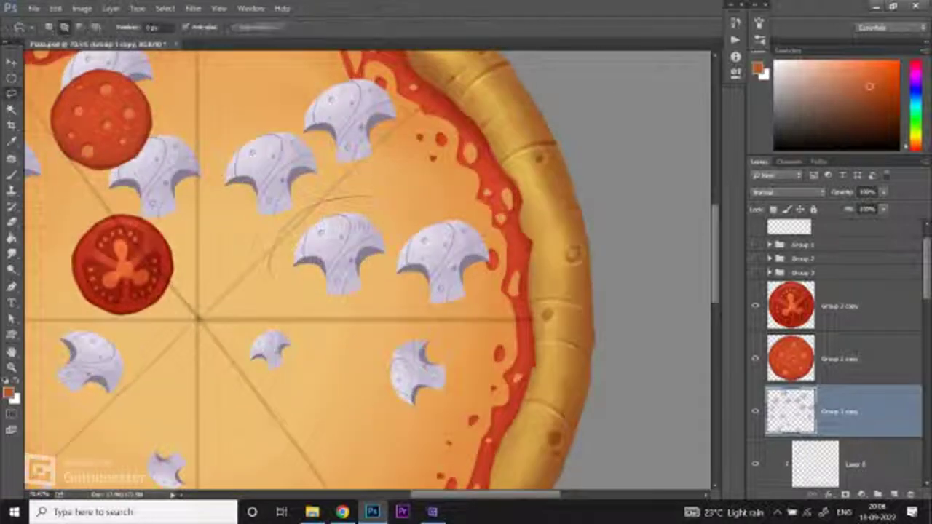
{"action": "key", "text": "ctrl+t"}
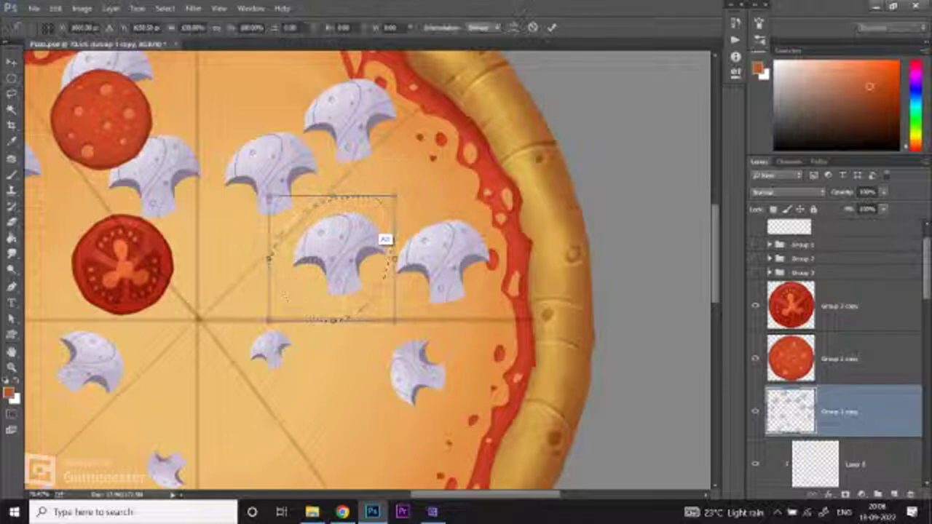
{"action": "left_click_drag", "start_coordinate": [393, 198], "coordinate": [368, 224]}
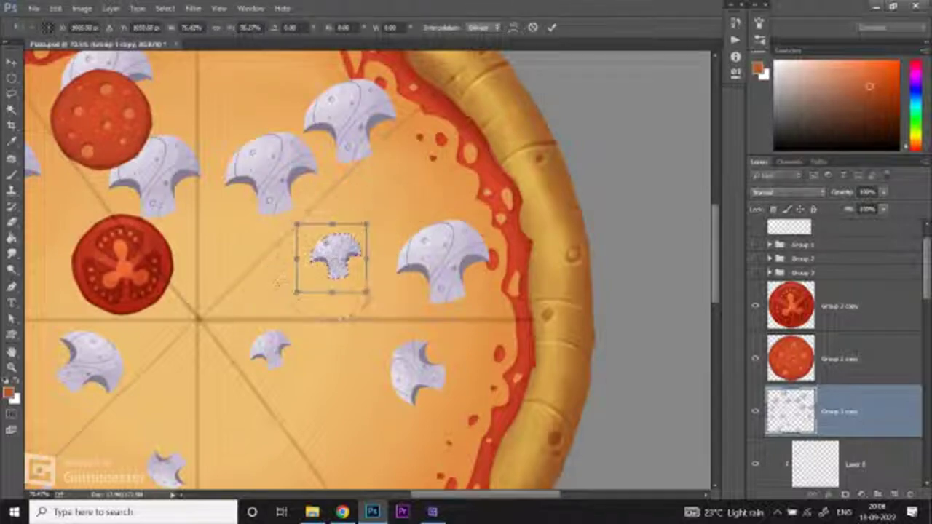
{"action": "left_click_drag", "start_coordinate": [347, 271], "coordinate": [340, 260]}
{"action": "key", "text": "Return"}
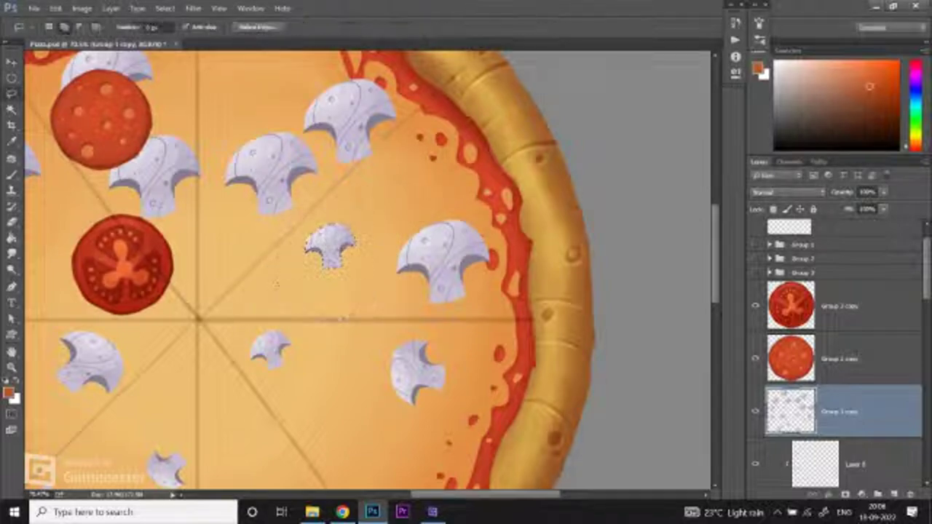
Step: Scale down the mushroom near the right crust and tilt it slightly clockwise
{"action": "mouse_move", "coordinate": [386, 218]}
{"action": "left_mouse_down"}
{"action": "mouse_move", "coordinate": [381, 300]}
{"action": "mouse_move", "coordinate": [493, 256]}
{"action": "left_mouse_up"}
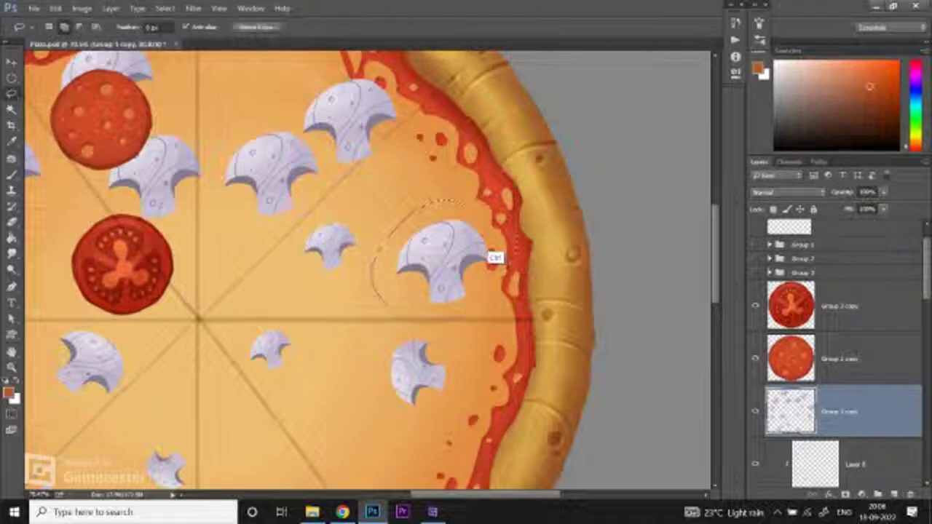
{"action": "key", "text": "ctrl+t"}
{"action": "left_click_drag", "start_coordinate": [510, 201], "coordinate": [493, 225]}
{"action": "left_click_drag", "start_coordinate": [501, 290], "coordinate": [466, 291]}
{"action": "key", "text": "Return"}
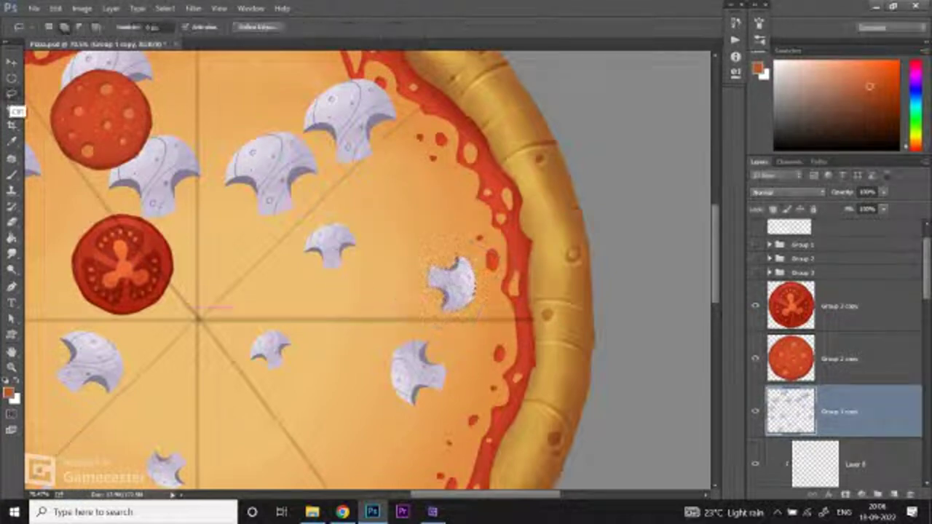
{"action": "key", "text": "z"}
{"action": "scroll", "coordinate": [362, 305], "scroll_direction": "down", "scroll_amount": 5}
{"action": "scroll", "coordinate": [327, 305], "scroll_direction": "up", "scroll_amount": 3}
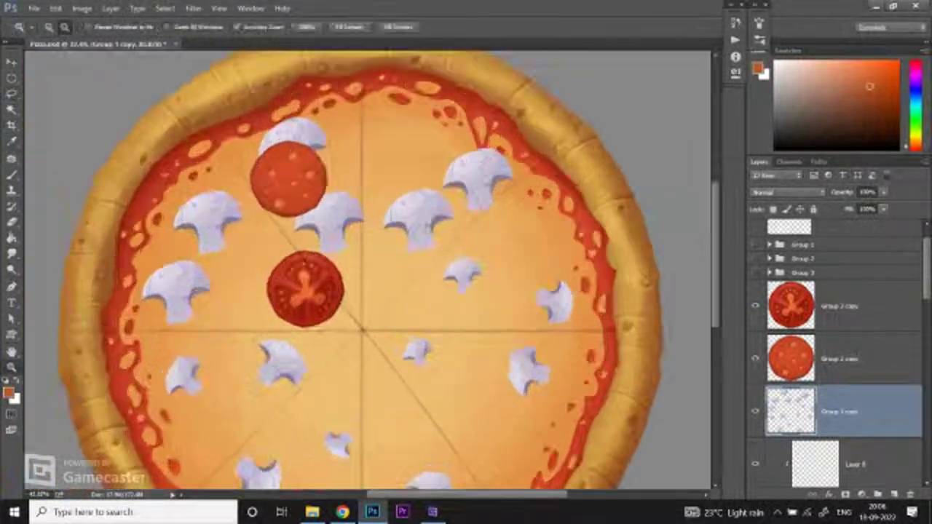
Step: Lasso the left-side mushroom and apply a Free Transform to it
{"action": "scroll", "coordinate": [197, 270], "scroll_direction": "up", "scroll_amount": 2}
{"action": "key", "text": "l"}
{"action": "mouse_move", "coordinate": [153, 346]}
{"action": "left_mouse_down"}
{"action": "mouse_move", "coordinate": [233, 321]}
{"action": "mouse_move", "coordinate": [219, 297]}
{"action": "mouse_move", "coordinate": [249, 245]}
{"action": "mouse_move", "coordinate": [233, 297]}
{"action": "mouse_move", "coordinate": [327, 298]}
{"action": "mouse_move", "coordinate": [368, 258]}
{"action": "mouse_move", "coordinate": [320, 263]}
{"action": "mouse_move", "coordinate": [305, 292]}
{"action": "mouse_move", "coordinate": [305, 262]}
{"action": "mouse_move", "coordinate": [310, 280]}
{"action": "mouse_move", "coordinate": [304, 271]}
{"action": "left_mouse_up"}
{"action": "key", "text": "ctrl+t"}
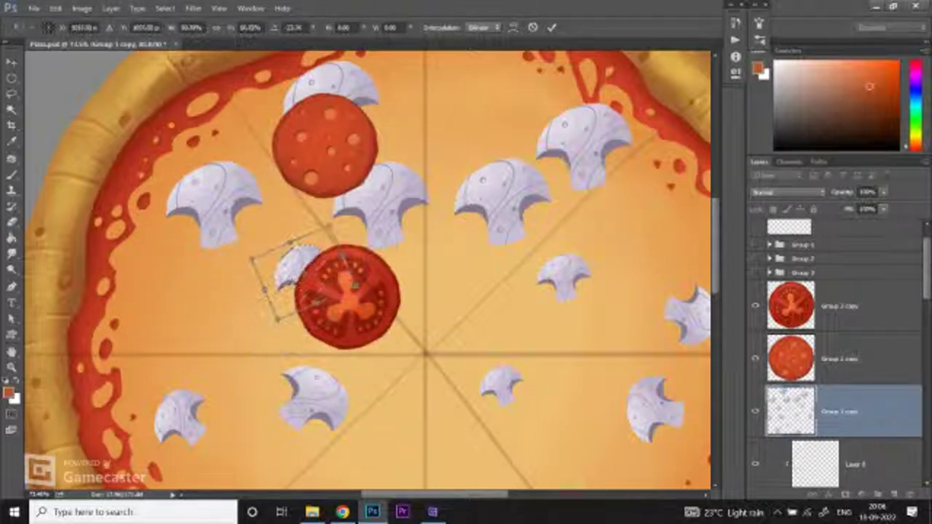
{"action": "key", "text": "Return"}
{"action": "key", "text": "l"}
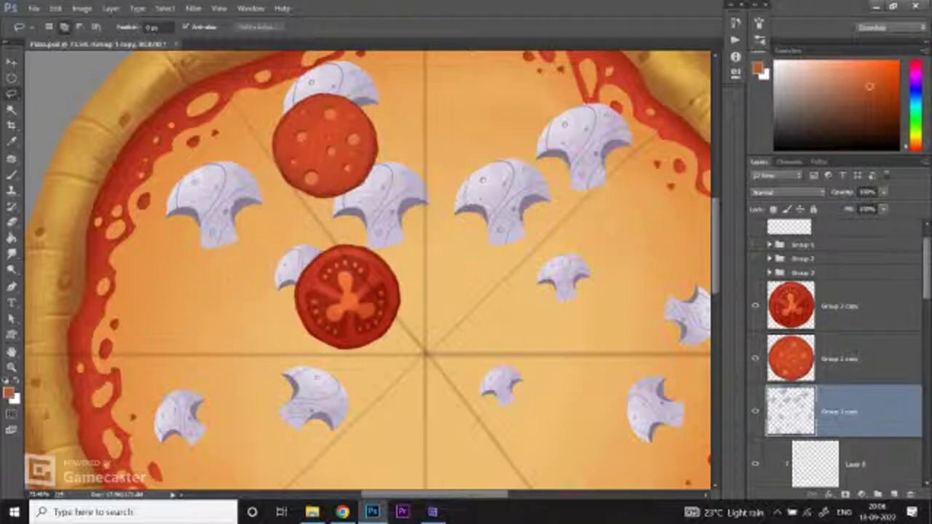
Step: Shrink and rotate the far-left mushroom, moving it down and left
{"action": "key", "text": "ctrl+t"}
{"action": "left_click_drag", "start_coordinate": [159, 257], "coordinate": [219, 264]}
{"action": "left_click_drag", "start_coordinate": [233, 195], "coordinate": [190, 289]}
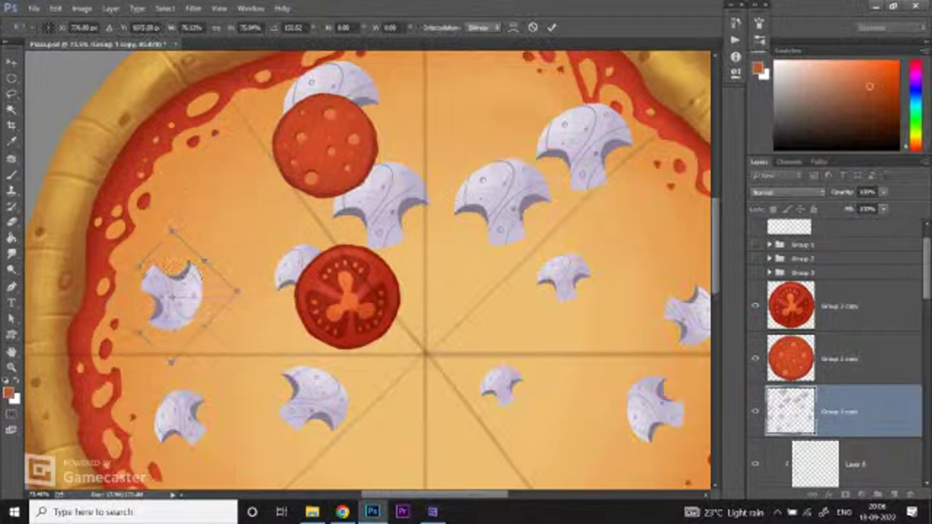
{"action": "key", "text": "Return"}
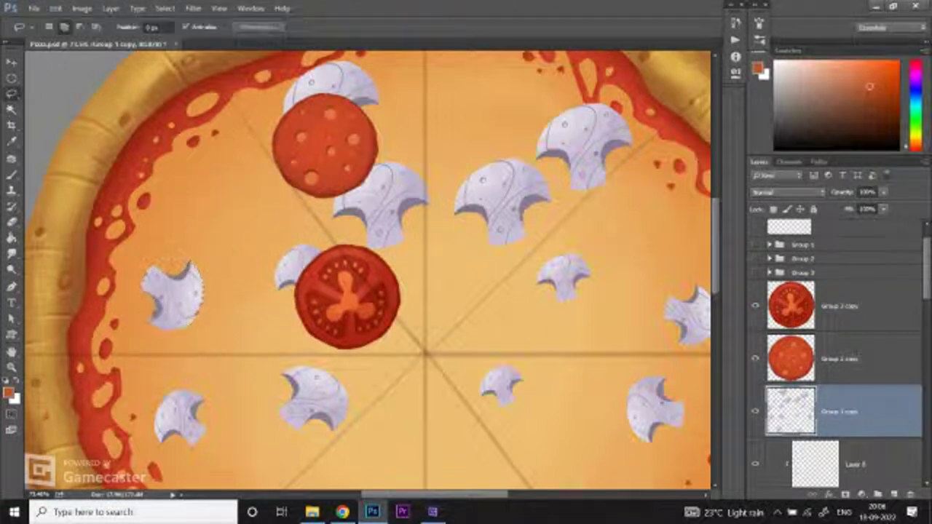
Step: Lasso the mushroom near the top-left crust, then shrink and tilt it
{"action": "left_click_drag", "start_coordinate": [368, 270], "coordinate": [337, 246]}
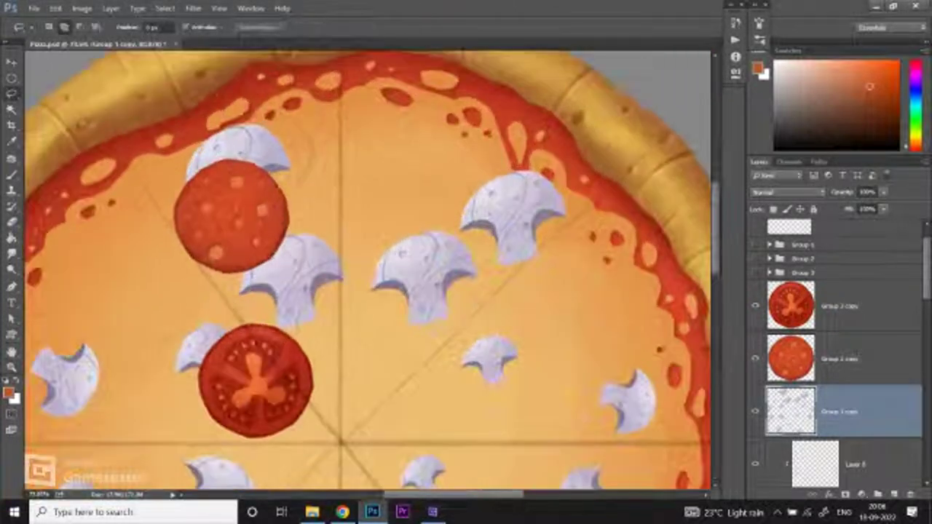
{"action": "left_click_drag", "start_coordinate": [280, 113], "coordinate": [311, 157]}
{"action": "left_click_drag", "start_coordinate": [755, 305], "coordinate": [755, 358]}
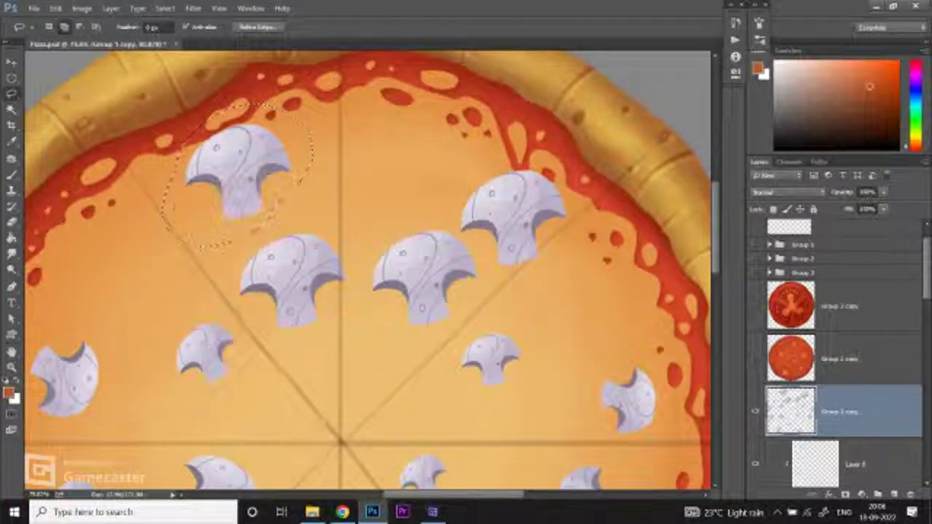
{"action": "key", "text": "ctrl+t"}
{"action": "mouse_move", "coordinate": [295, 135]}
{"action": "left_mouse_down"}
{"action": "mouse_move", "coordinate": [266, 155]}
{"action": "mouse_move", "coordinate": [176, 179]}
{"action": "left_mouse_up"}
{"action": "key", "text": "Return"}
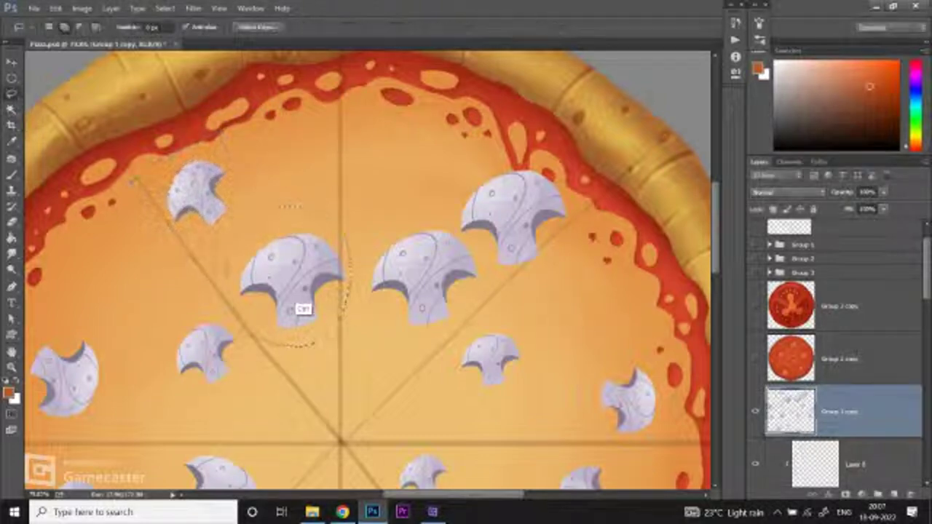
Step: Scale down the upper-centre mushroom, move it up and rotate it about 41.65°
{"action": "key", "text": "ctrl+t"}
{"action": "left_click_drag", "start_coordinate": [351, 207], "coordinate": [325, 239]}
{"action": "left_click_drag", "start_coordinate": [291, 269], "coordinate": [291, 189]}
{"action": "left_click_drag", "start_coordinate": [331, 233], "coordinate": [327, 169]}
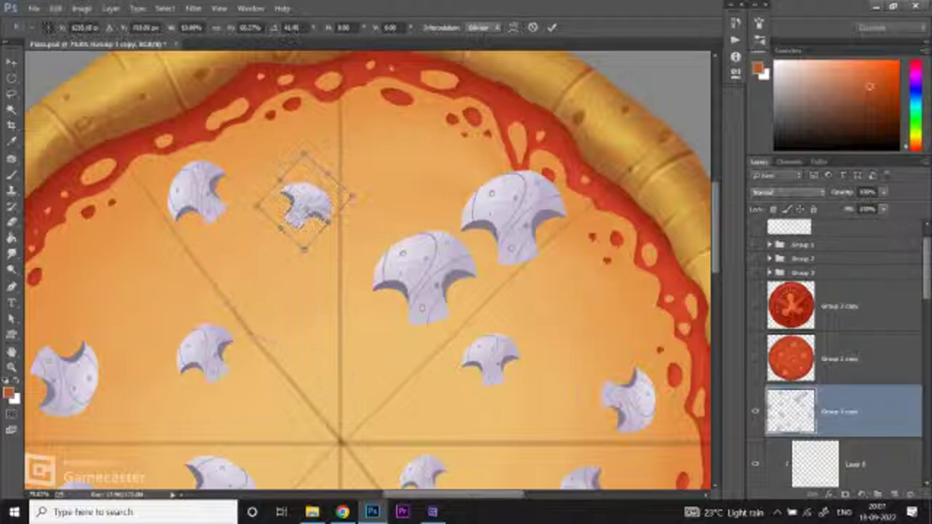
{"action": "key", "text": "Return"}
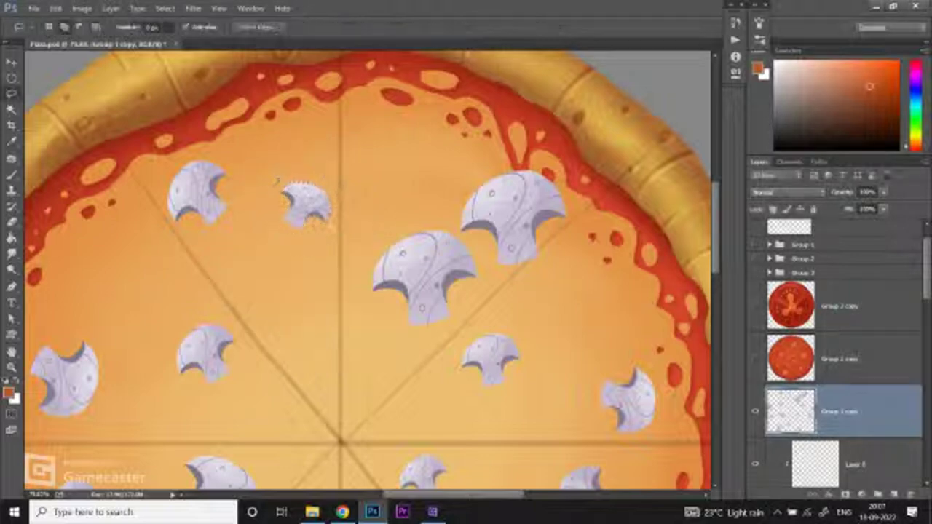
Step: Shrink the large upper-right mushroom, shifting it down-left with a tilt
{"action": "key", "text": "ctrl+0"}
{"action": "left_click", "coordinate": [356, 135], "text": "ctrl"}
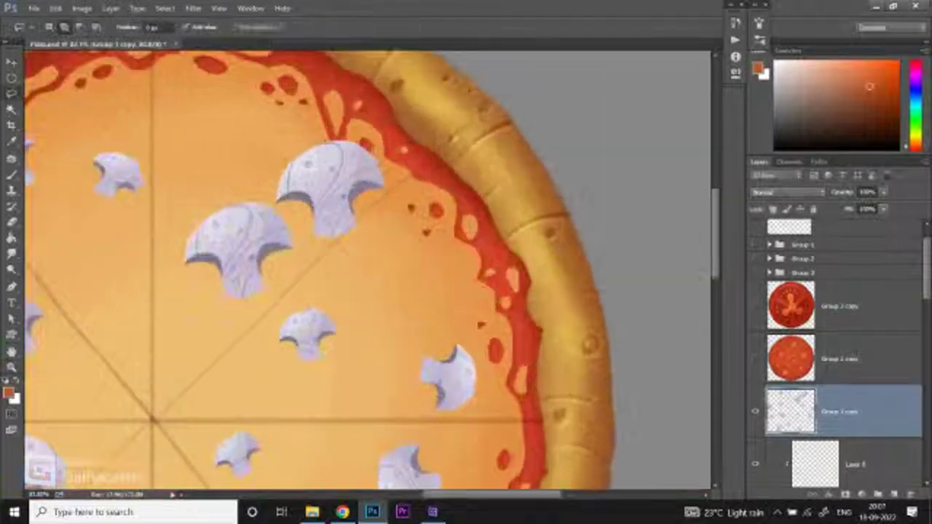
{"action": "left_click_drag", "start_coordinate": [294, 273], "coordinate": [188, 260]}
{"action": "key", "text": "ctrl+t"}
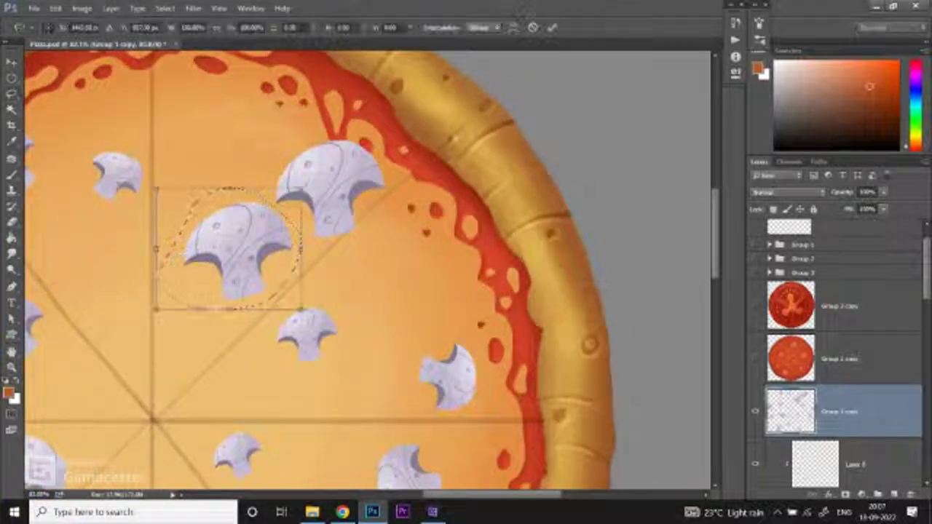
{"action": "left_click_drag", "start_coordinate": [300, 191], "coordinate": [270, 205]}
{"action": "mouse_move", "coordinate": [240, 240]}
{"action": "left_mouse_down"}
{"action": "mouse_move", "coordinate": [237, 284]}
{"action": "mouse_move", "coordinate": [254, 293]}
{"action": "mouse_move", "coordinate": [237, 280]}
{"action": "left_mouse_up"}
{"action": "key", "text": "Return"}
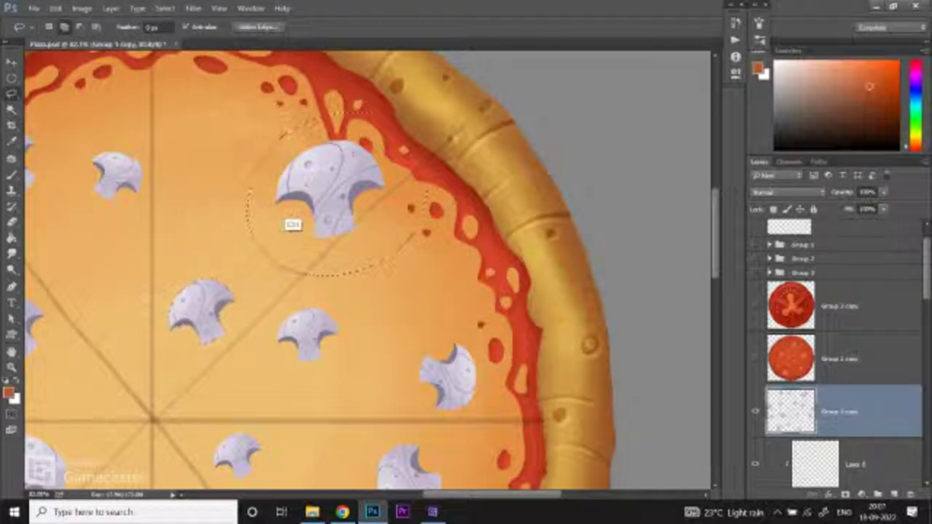
Step: Scale the mushroom by the upper crust to about 65% and move it up-left
{"action": "key", "text": "ctrl+t"}
{"action": "left_click_drag", "start_coordinate": [426, 114], "coordinate": [393, 144]}
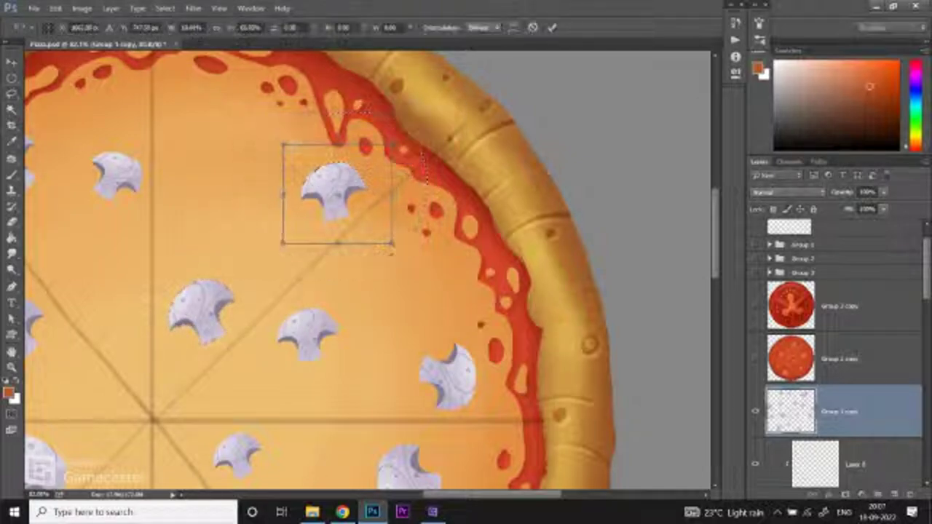
{"action": "mouse_move", "coordinate": [351, 180]}
{"action": "left_mouse_down"}
{"action": "mouse_move", "coordinate": [243, 108]}
{"action": "mouse_move", "coordinate": [320, 178]}
{"action": "left_mouse_up"}
{"action": "key", "text": "Return"}
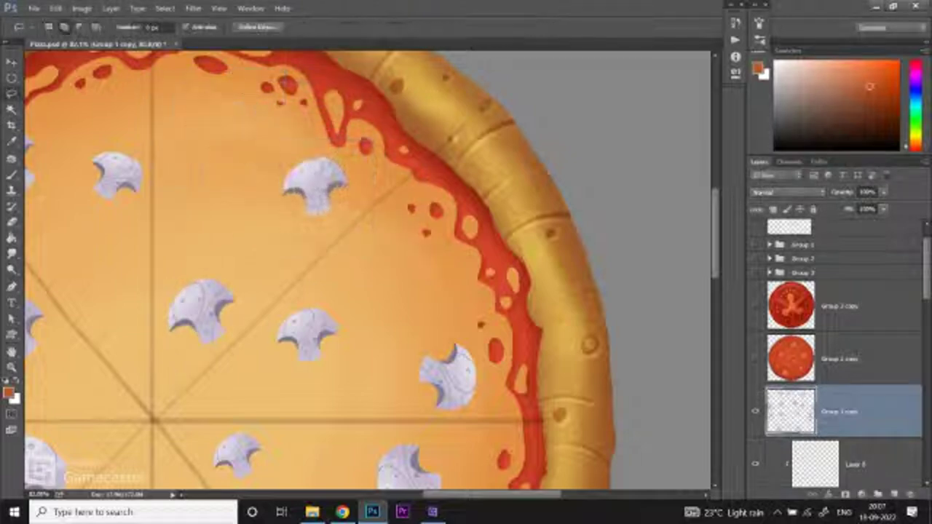
{"action": "scroll", "coordinate": [357, 269], "scroll_direction": "down", "scroll_amount": 5}
{"action": "scroll", "coordinate": [367, 269], "scroll_direction": "up", "scroll_amount": 1}
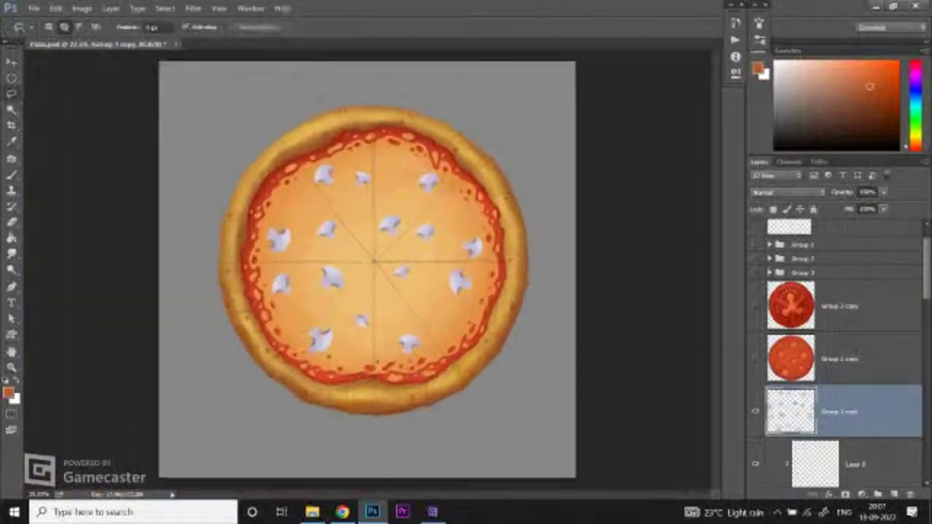
{"action": "scroll", "coordinate": [357, 269], "scroll_direction": "down", "scroll_amount": 1}
{"action": "scroll", "coordinate": [357, 269], "scroll_direction": "up", "scroll_amount": 3}
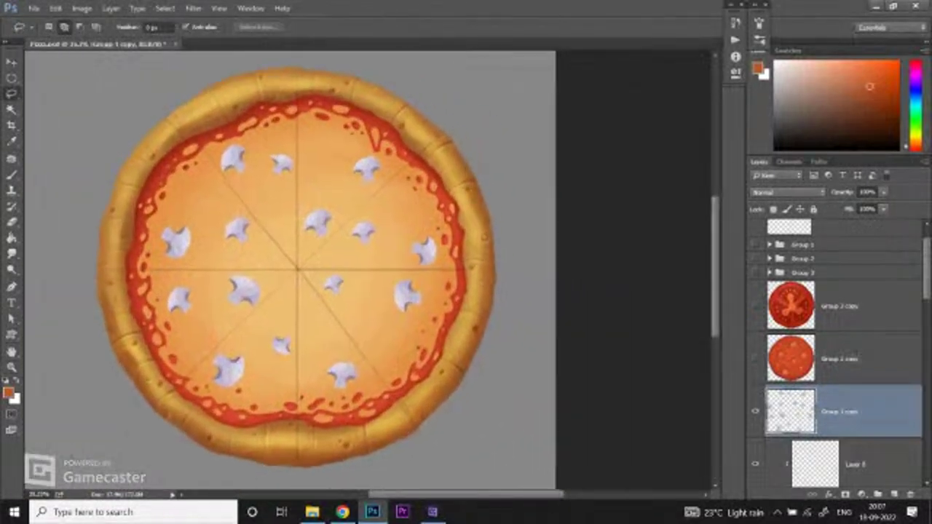
{"action": "scroll", "coordinate": [407, 284], "scroll_direction": "up", "scroll_amount": 2}
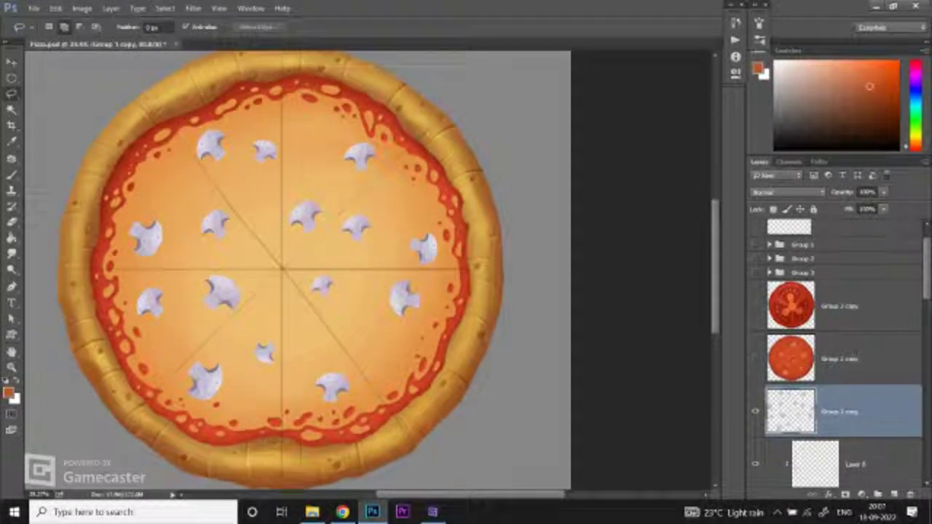
Step: Show the pepperoni slice again and move it to the pizza's upper left
{"action": "left_click", "coordinate": [227, 157]}
{"action": "left_click_drag", "start_coordinate": [837, 358], "coordinate": [837, 418]}
{"action": "scroll", "coordinate": [837, 350], "scroll_direction": "down", "scroll_amount": 1}
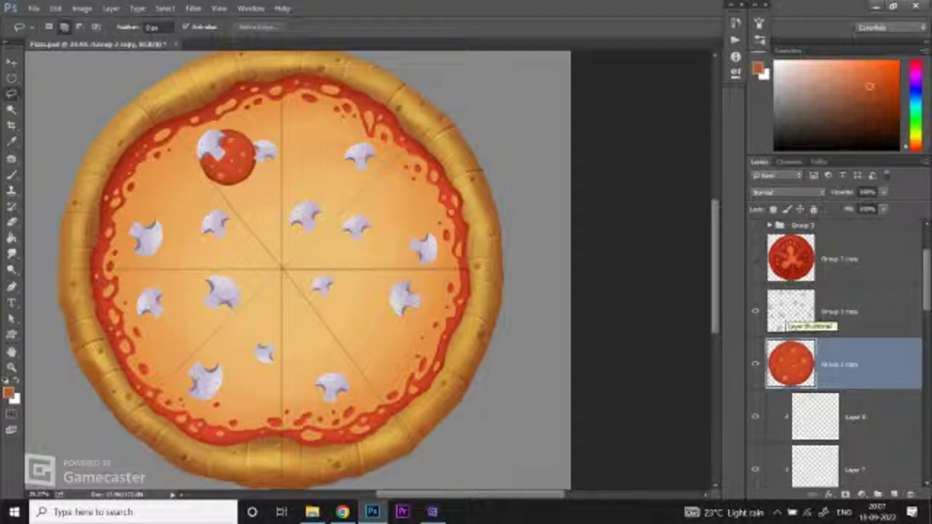
{"action": "key", "text": "v"}
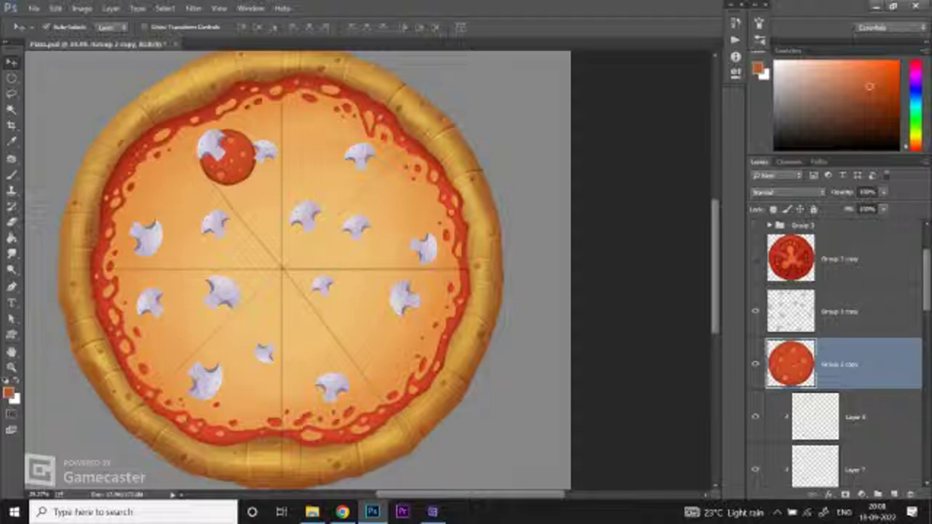
{"action": "key", "text": "ctrl+minus"}
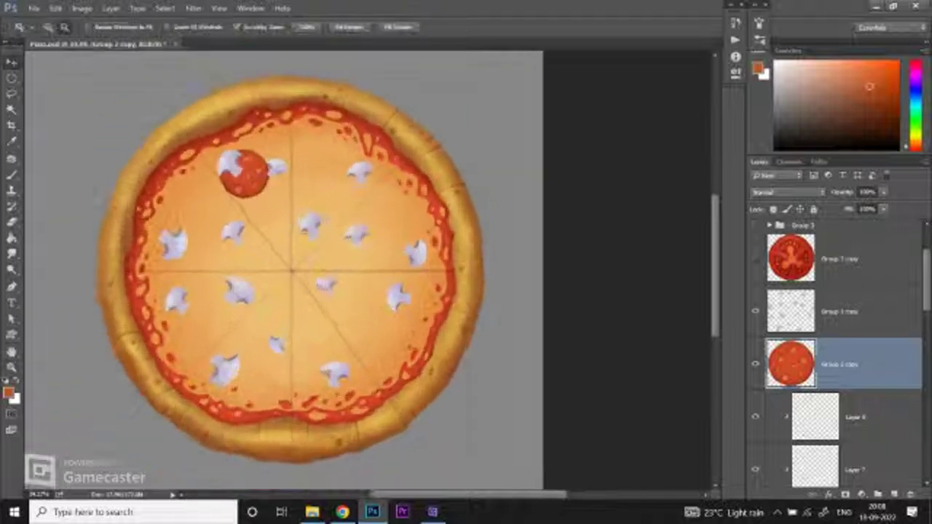
{"action": "key", "text": "ctrl+plus"}
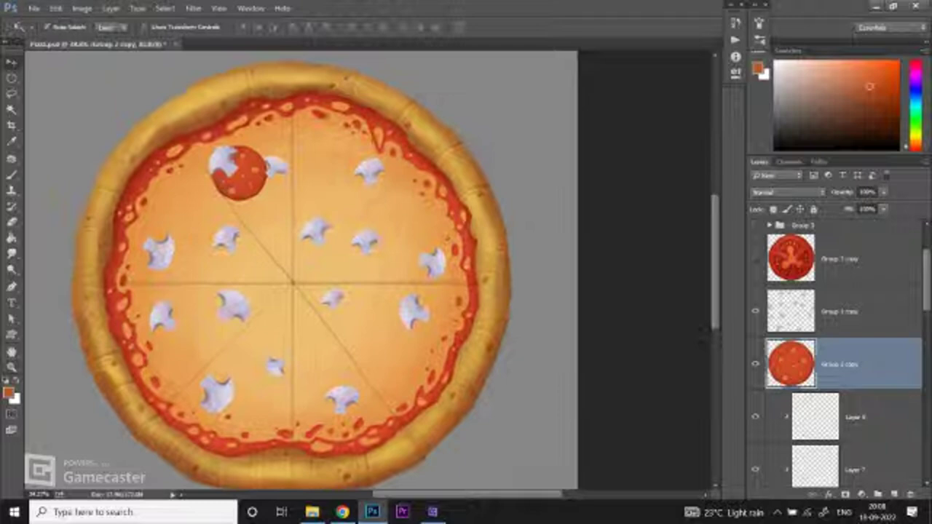
{"action": "scroll", "coordinate": [292, 269], "scroll_direction": "down", "scroll_amount": 2}
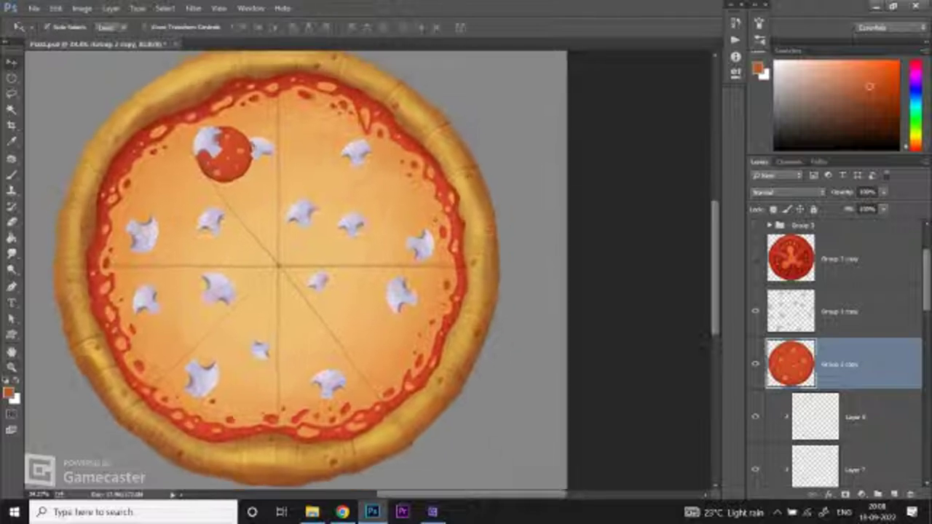
{"action": "left_click_drag", "start_coordinate": [226, 156], "coordinate": [168, 191]}
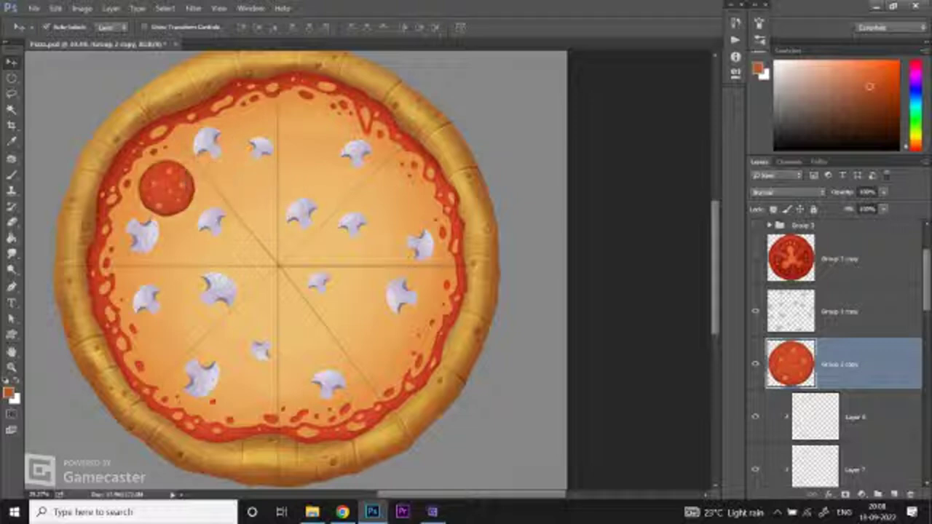
{"action": "scroll", "coordinate": [291, 269], "scroll_direction": "down", "scroll_amount": 2}
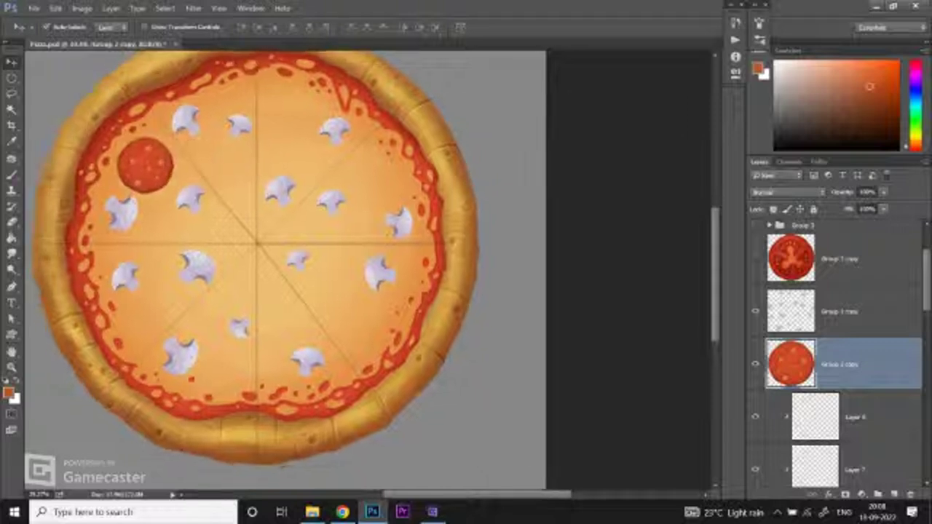
{"action": "left_click_drag", "start_coordinate": [141, 164], "coordinate": [154, 240]}
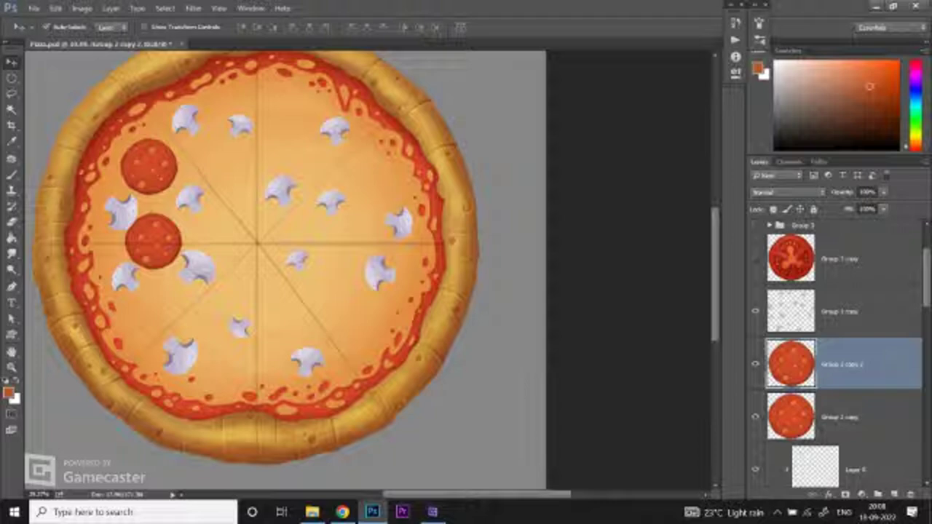
Step: Undo the trial pepperoni copy and lasso-select the single pepperoni for moving
{"action": "scroll", "coordinate": [171, 233], "scroll_direction": "up", "scroll_amount": 2}
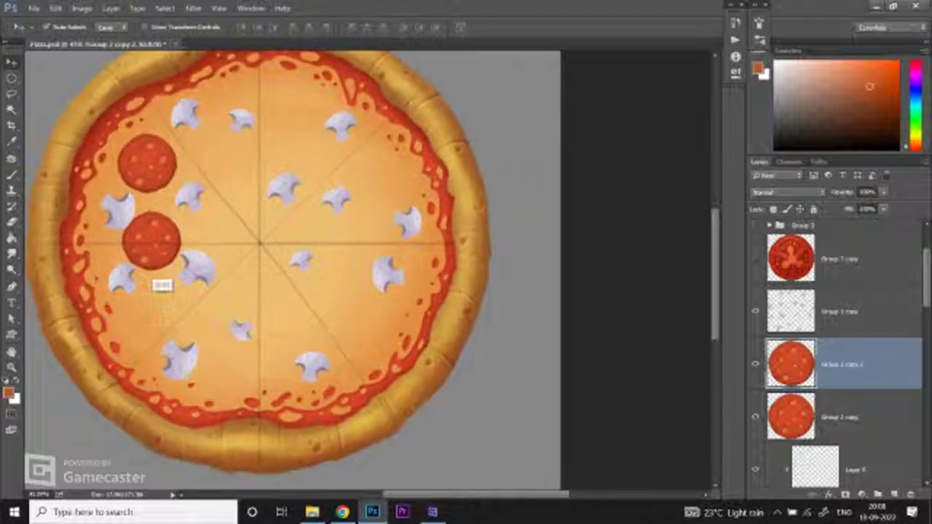
{"action": "left_click_drag", "start_coordinate": [182, 241], "coordinate": [187, 251]}
{"action": "key", "text": "ctrl+alt+z"}
{"action": "key", "text": "ctrl+alt+z"}
{"action": "key", "text": "ctrl+alt+z"}
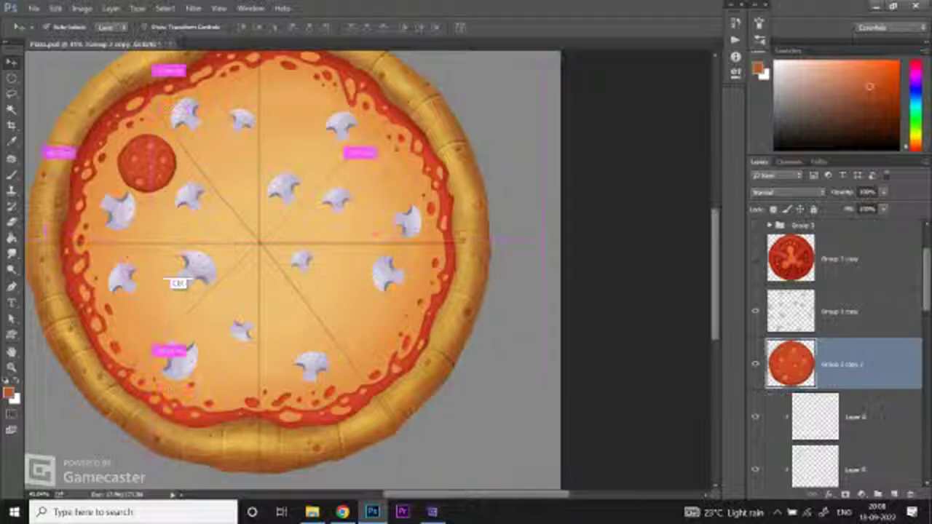
{"action": "key", "text": "l"}
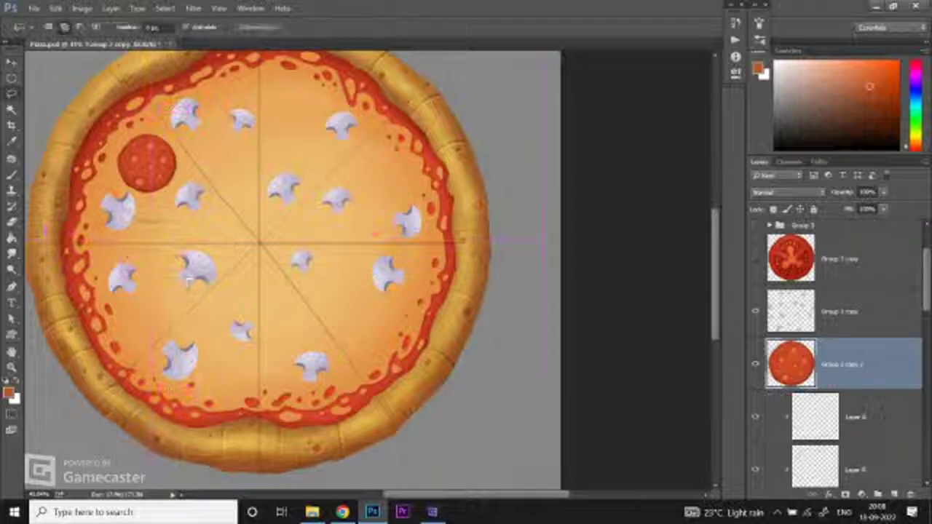
{"action": "key", "text": "v"}
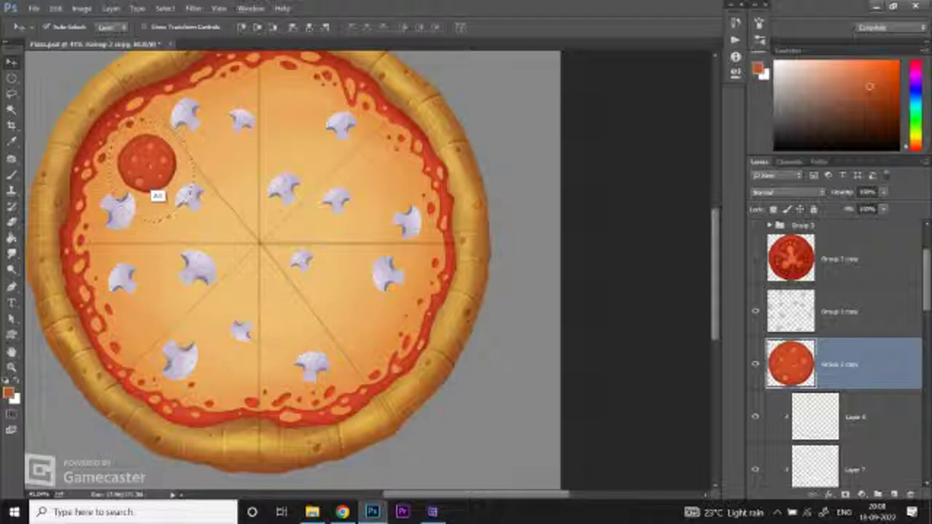
Step: Place pepperoni copies down the left side, centre, lower part, right side and upper right
{"action": "left_click_drag", "start_coordinate": [156, 195], "coordinate": [176, 281]}
{"action": "left_click_drag", "start_coordinate": [150, 279], "coordinate": [326, 333]}
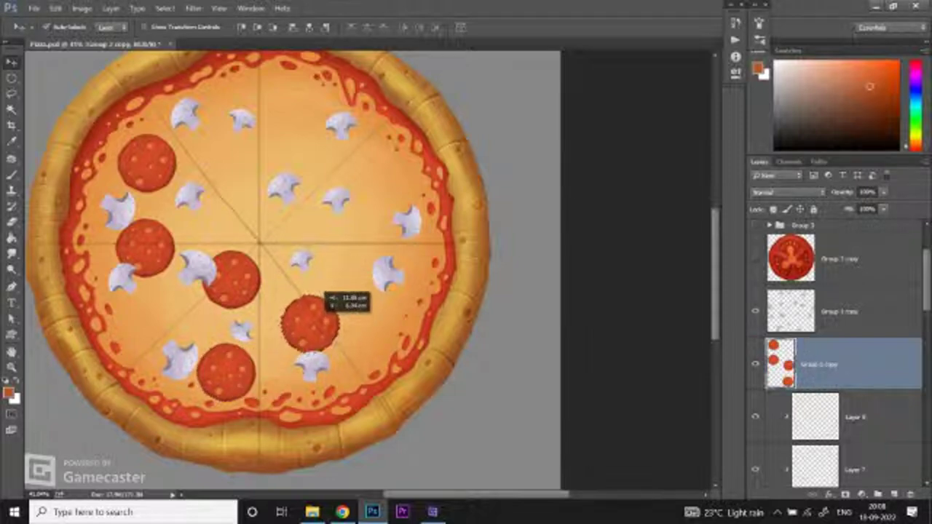
{"action": "left_click_drag", "start_coordinate": [324, 295], "coordinate": [382, 288]}
{"action": "left_click_drag", "start_coordinate": [372, 325], "coordinate": [416, 245]}
{"action": "left_click_drag", "start_coordinate": [406, 300], "coordinate": [272, 124]}
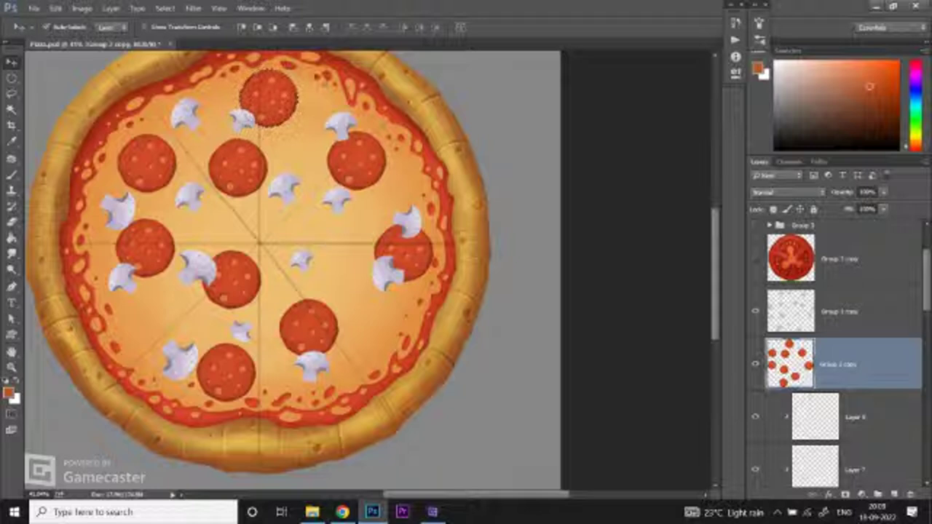
{"action": "key", "text": "ctrl+minus"}
{"action": "key", "text": "ctrl+minus"}
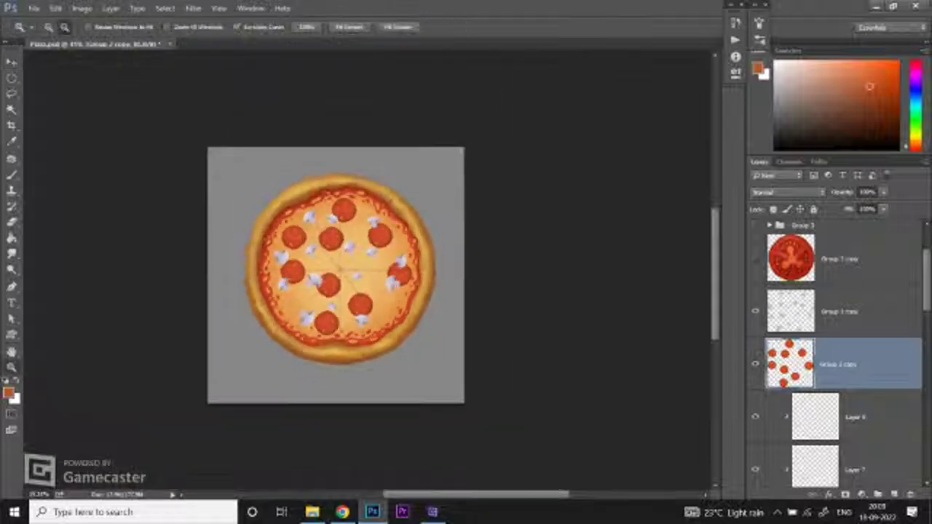
Step: Show the hidden Group 7 copy tomato slice layer and make it the active layer
{"action": "key", "text": "ctrl+0"}
{"action": "key", "text": "ctrl+plus"}
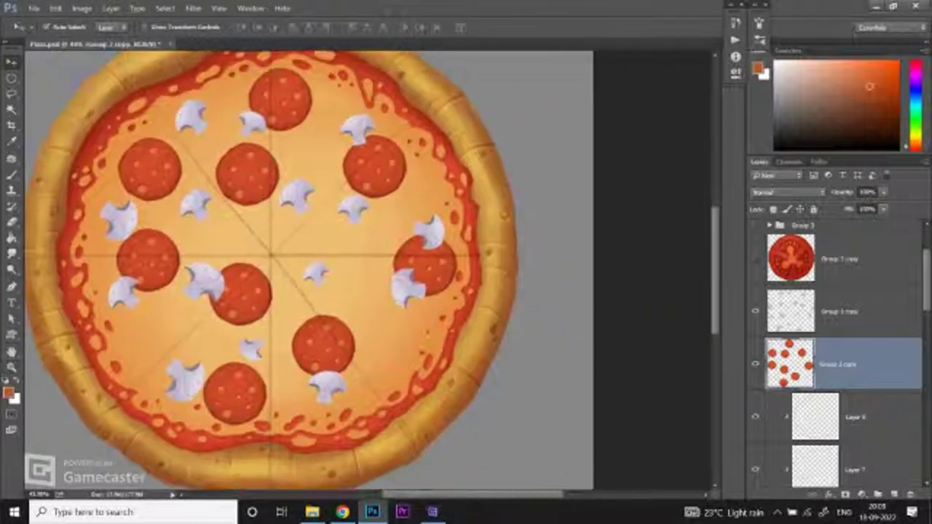
{"action": "left_click", "coordinate": [755, 259]}
{"action": "left_click", "coordinate": [844, 258]}
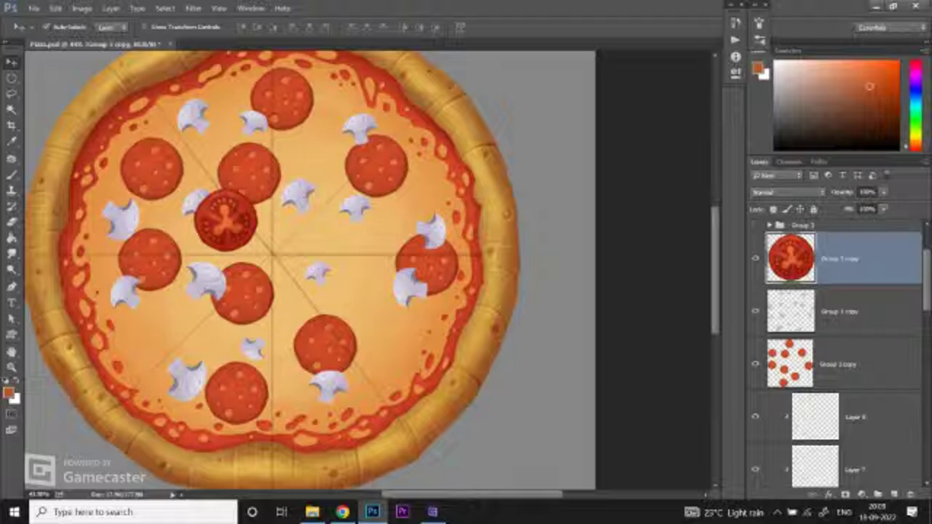
{"action": "key", "text": "ctrl+minus"}
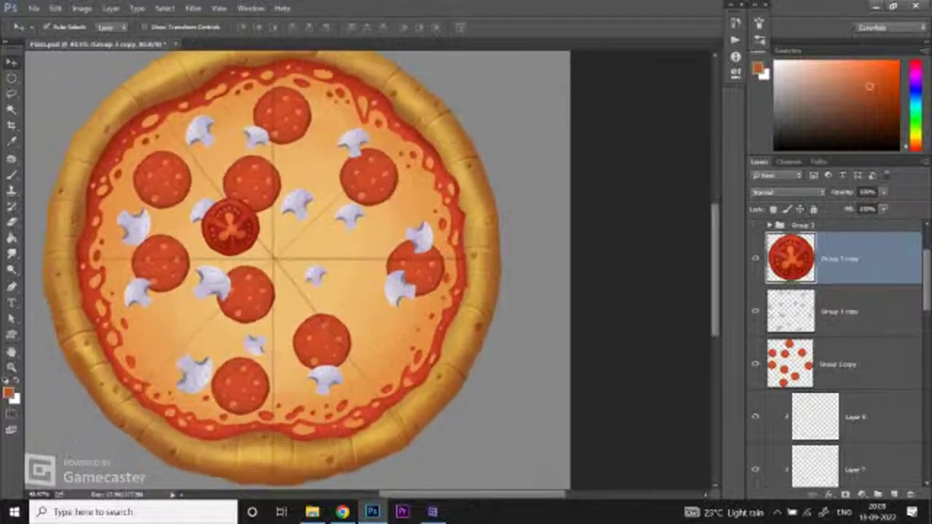
Step: Zoom in closely on the tomato slice with the Lasso tool ready
{"action": "key", "text": "l"}
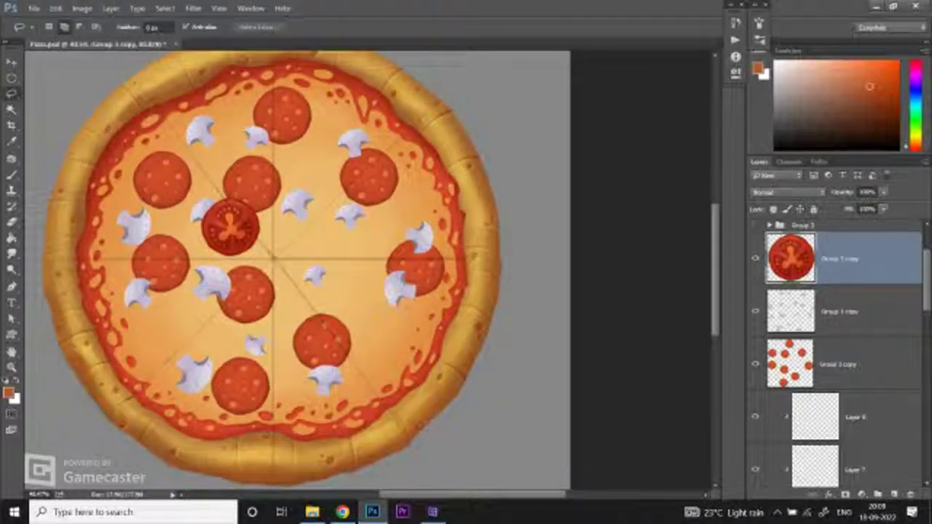
{"action": "key", "text": "ctrl+plus"}
{"action": "key", "text": "ctrl+plus"}
{"action": "key", "text": "ctrl+plus"}
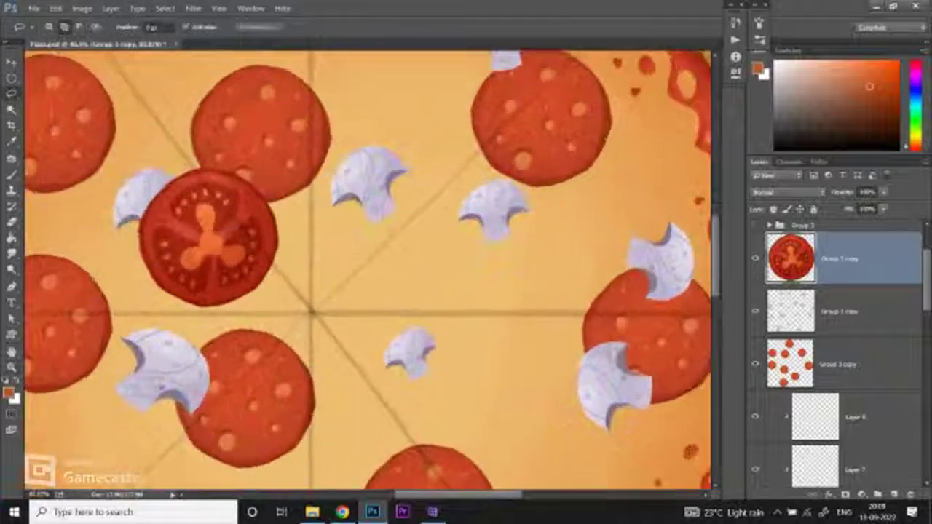
{"action": "key", "text": "z"}
{"action": "key", "text": "ctrl+0"}
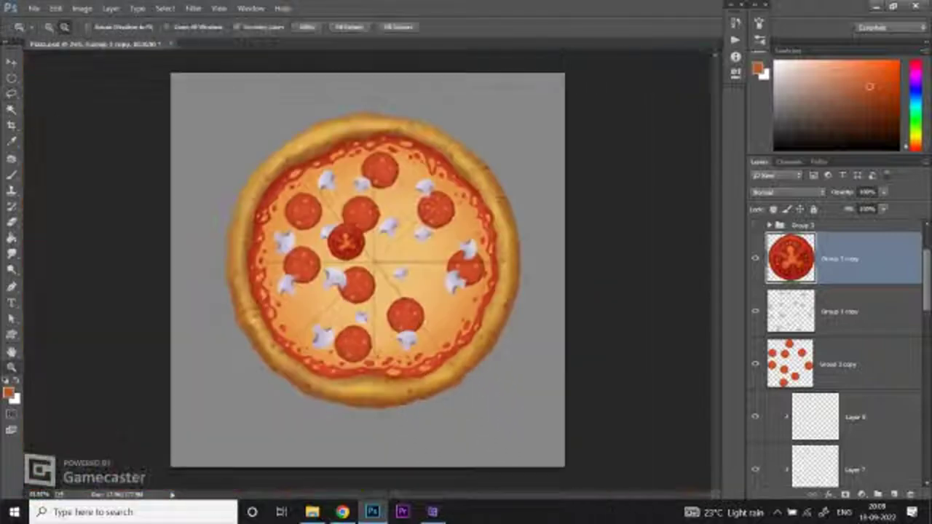
{"action": "key", "text": "ctrl+plus"}
{"action": "key", "text": "ctrl+plus"}
{"action": "key", "text": "ctrl+plus"}
{"action": "key", "text": "l"}
{"action": "key", "text": "ctrl+plus"}
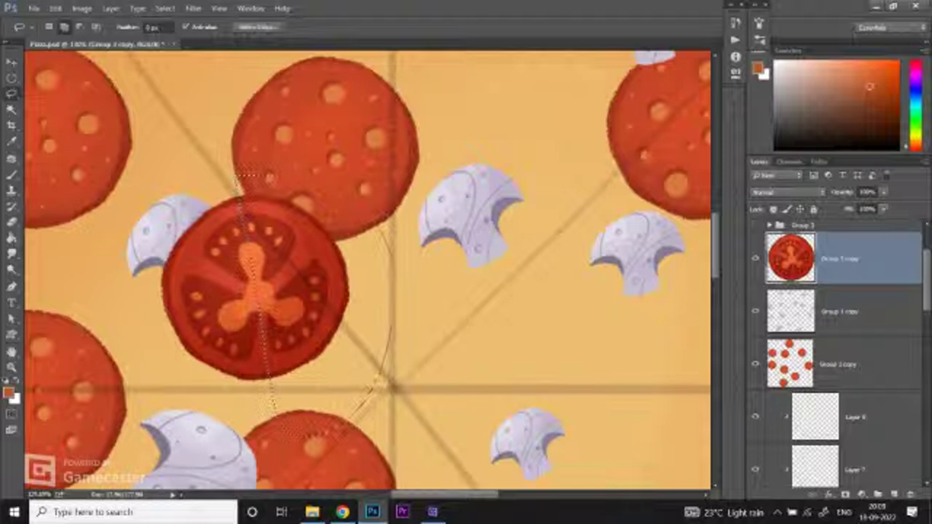
Step: Copy the selected tomato half onto its own layer and spread the halves apart on the pizza
{"action": "key", "text": "ctrl+j"}
{"action": "key", "text": "v"}
{"action": "key", "text": "ctrl+minus"}
{"action": "key", "text": "ctrl+minus"}
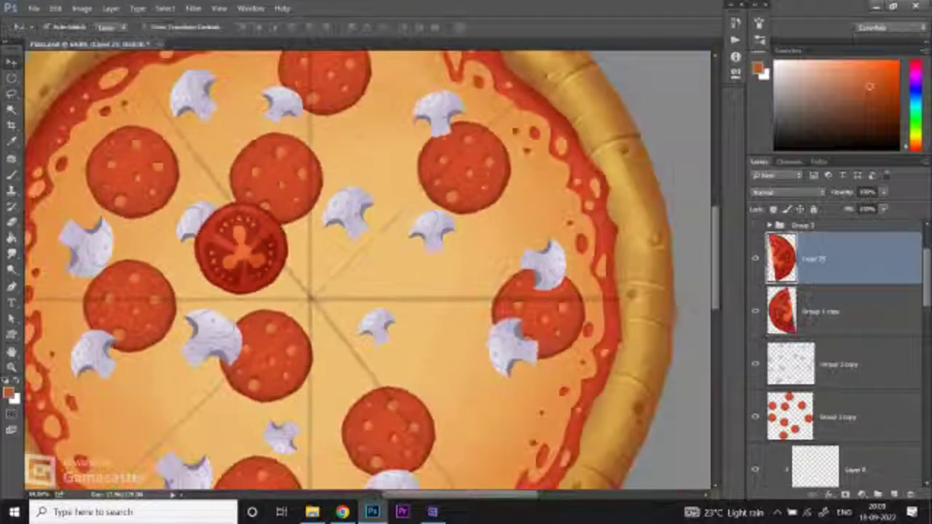
{"action": "left_click_drag", "start_coordinate": [276, 218], "coordinate": [368, 189]}
{"action": "left_click_drag", "start_coordinate": [241, 251], "coordinate": [263, 295]}
{"action": "key", "text": "ctrl+minus"}
{"action": "key", "text": "ctrl+plus"}
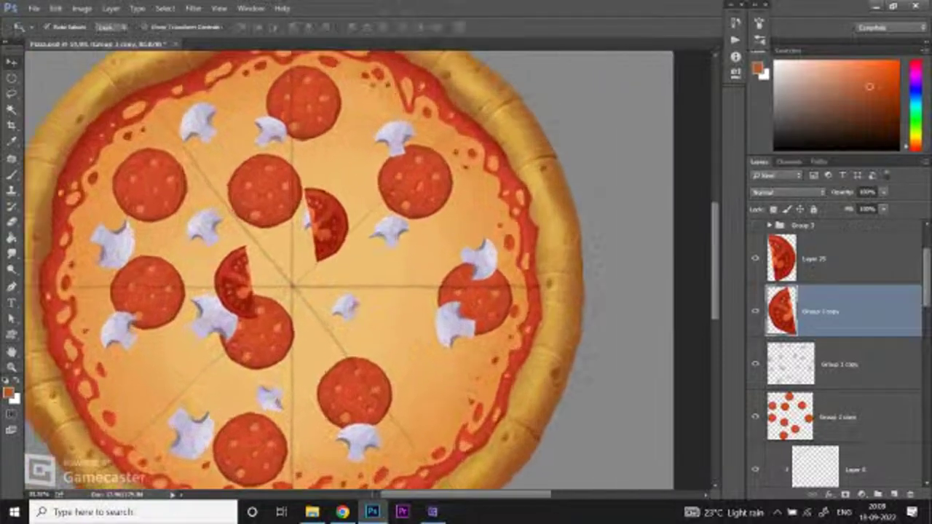
{"action": "left_click_drag", "start_coordinate": [340, 199], "coordinate": [426, 257]}
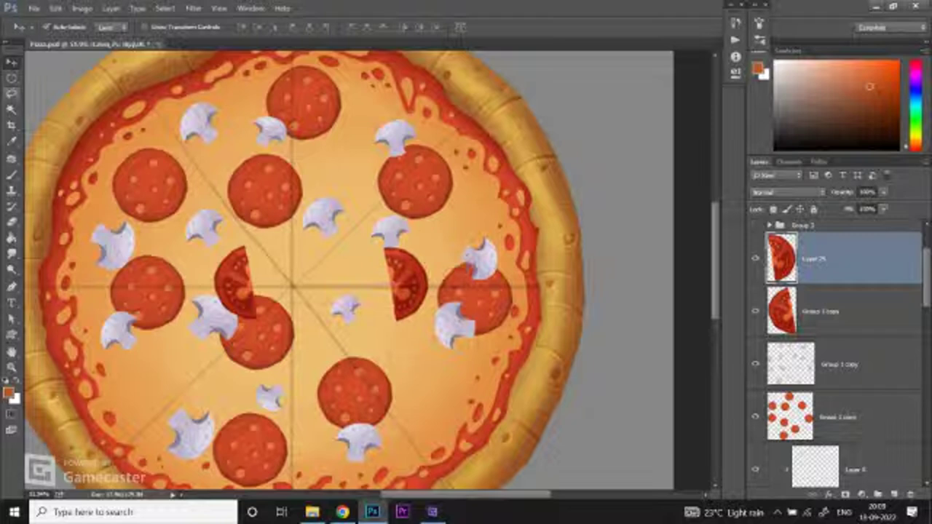
Step: Drop tomato half copies lower down, at lower right and on the left, dismissing an empty-selection warning
{"action": "key", "text": "l"}
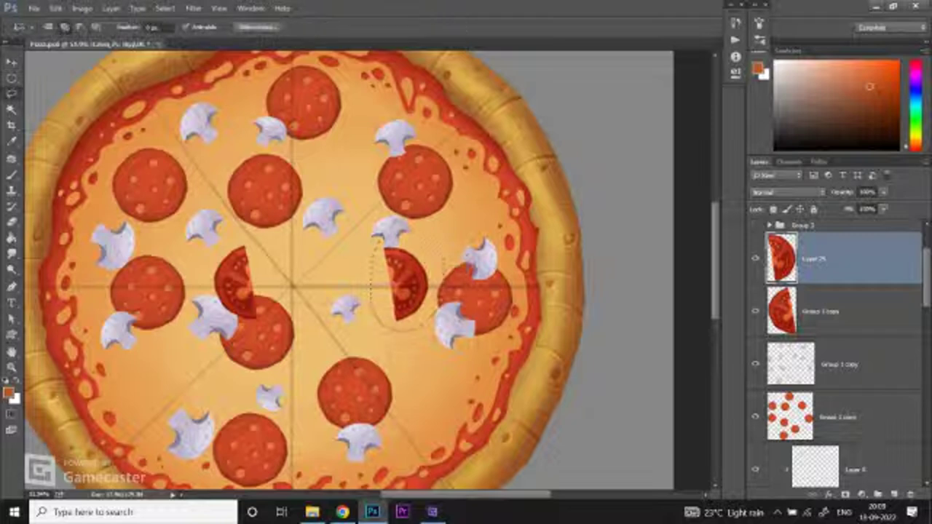
{"action": "key", "text": "v"}
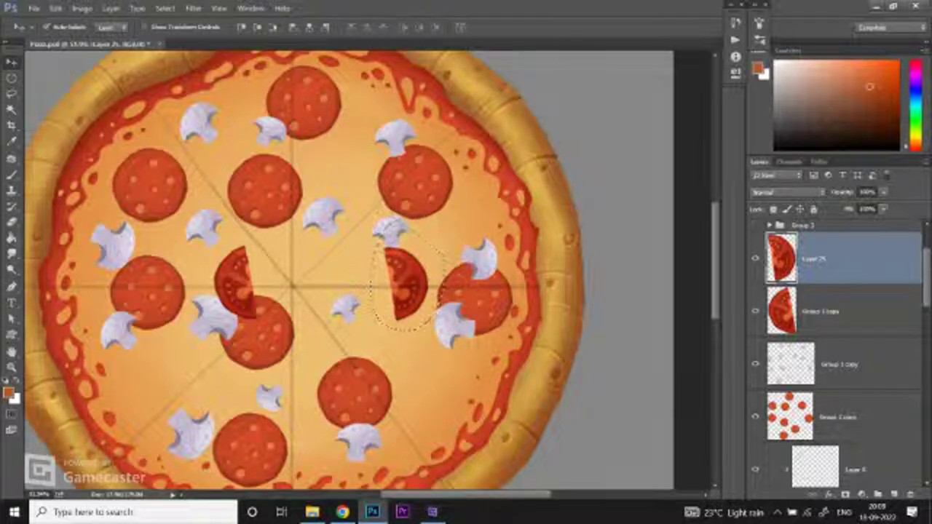
{"action": "left_click_drag", "start_coordinate": [390, 229], "coordinate": [444, 354]}
{"action": "scroll", "coordinate": [444, 354], "scroll_direction": "down", "scroll_amount": 3}
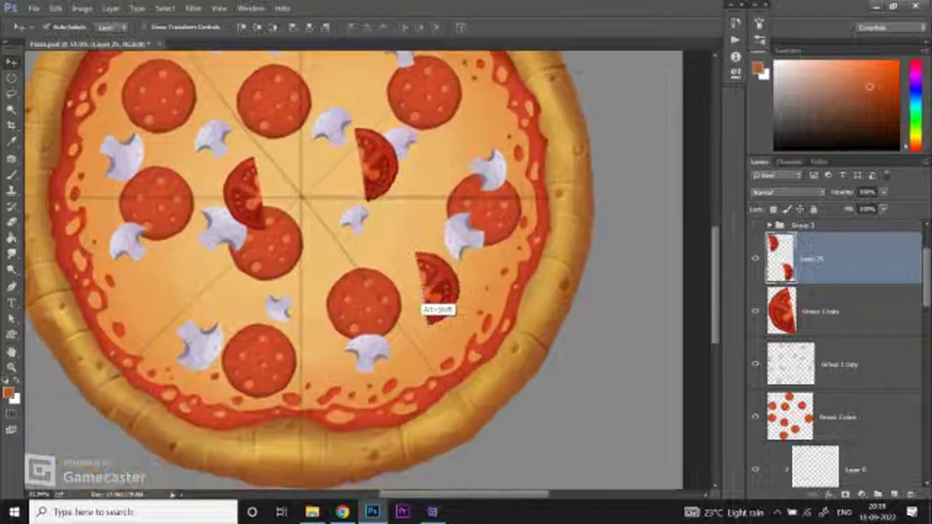
{"action": "left_click_drag", "start_coordinate": [428, 305], "coordinate": [248, 270]}
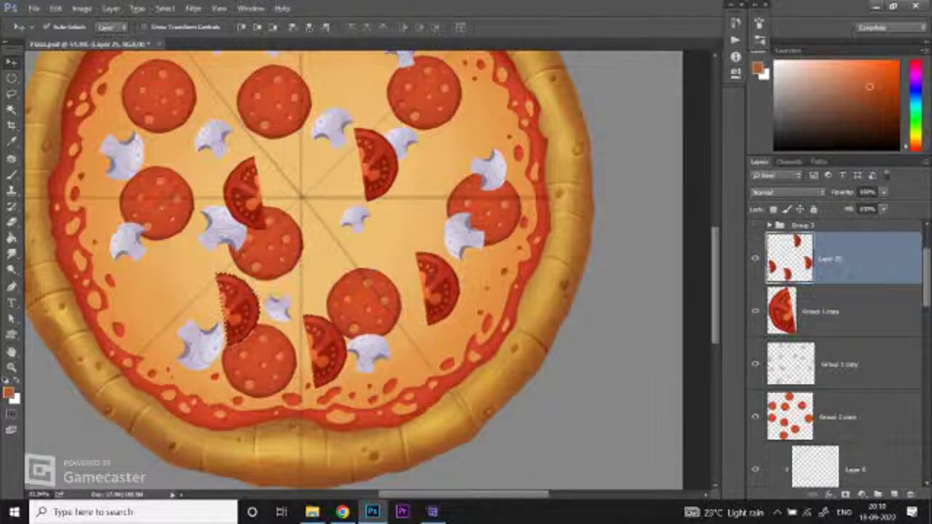
{"action": "left_click_drag", "start_coordinate": [237, 306], "coordinate": [153, 300]}
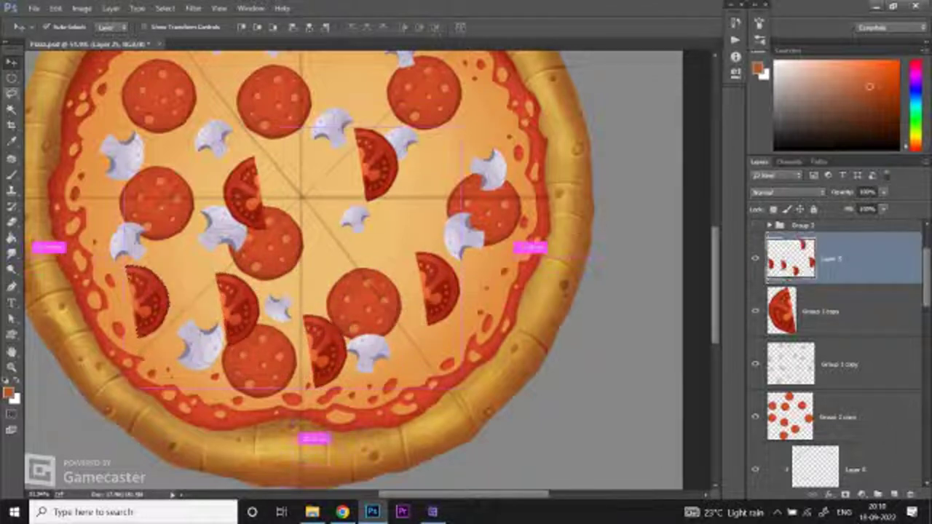
{"action": "key", "text": "l"}
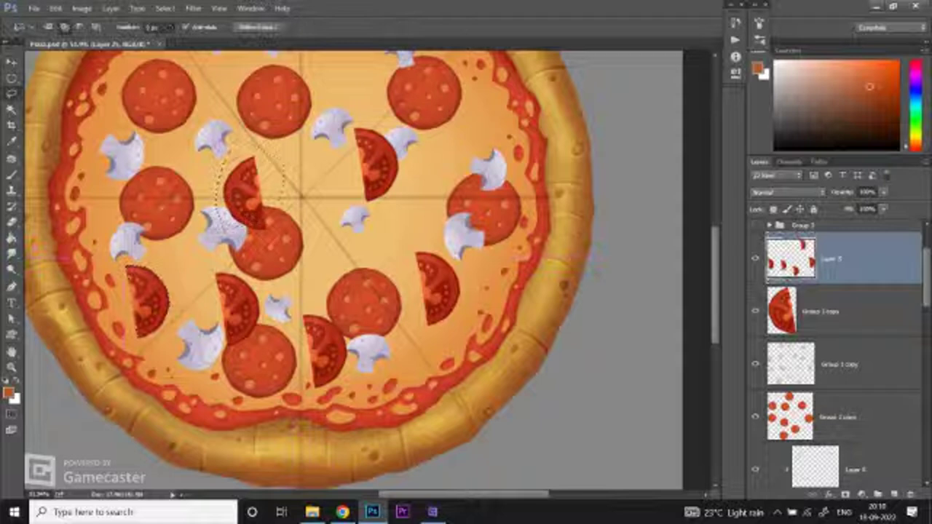
{"action": "key", "text": "v"}
{"action": "mouse_move", "coordinate": [219, 189]}
{"action": "left_mouse_down"}
{"action": "mouse_move", "coordinate": [240, 291]}
{"action": "mouse_move", "coordinate": [271, 280]}
{"action": "mouse_move", "coordinate": [255, 256]}
{"action": "mouse_move", "coordinate": [269, 252]}
{"action": "mouse_move", "coordinate": [295, 266]}
{"action": "mouse_move", "coordinate": [283, 100]}
{"action": "left_mouse_up"}
{"action": "left_click", "coordinate": [284, 313], "text": "alt"}
{"action": "key", "text": "Return"}
Step: Place tomato half copies near the top and at the centre, then shift the centre one up-right
{"action": "key", "text": "z"}
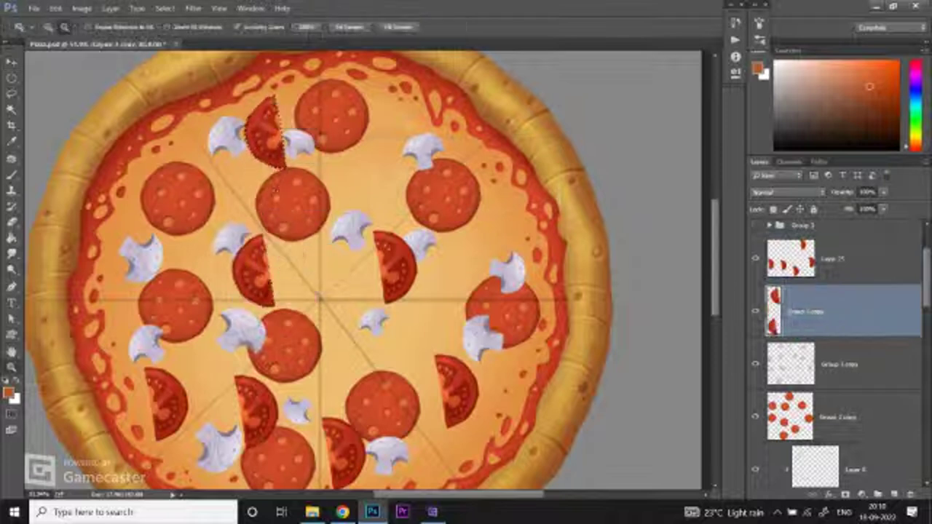
{"action": "left_click", "coordinate": [282, 100]}
{"action": "key", "text": "v"}
{"action": "left_click_drag", "start_coordinate": [263, 129], "coordinate": [355, 341]}
{"action": "scroll", "coordinate": [356, 341], "scroll_direction": "down", "scroll_amount": 3}
{"action": "scroll", "coordinate": [355, 340], "scroll_direction": "right", "scroll_amount": 4}
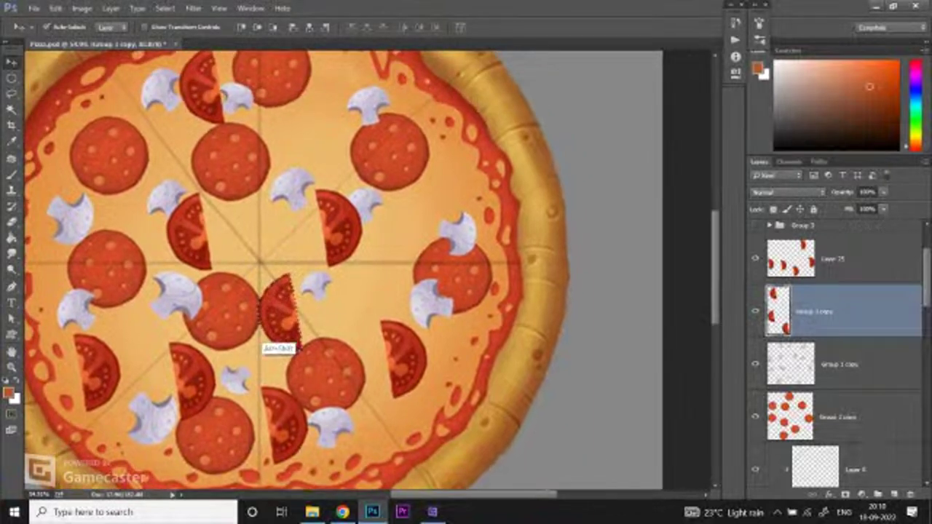
{"action": "left_click_drag", "start_coordinate": [271, 336], "coordinate": [467, 163]}
{"action": "key", "text": "z"}
{"action": "key", "text": "ctrl+minus"}
{"action": "key", "text": "ctrl+minus"}
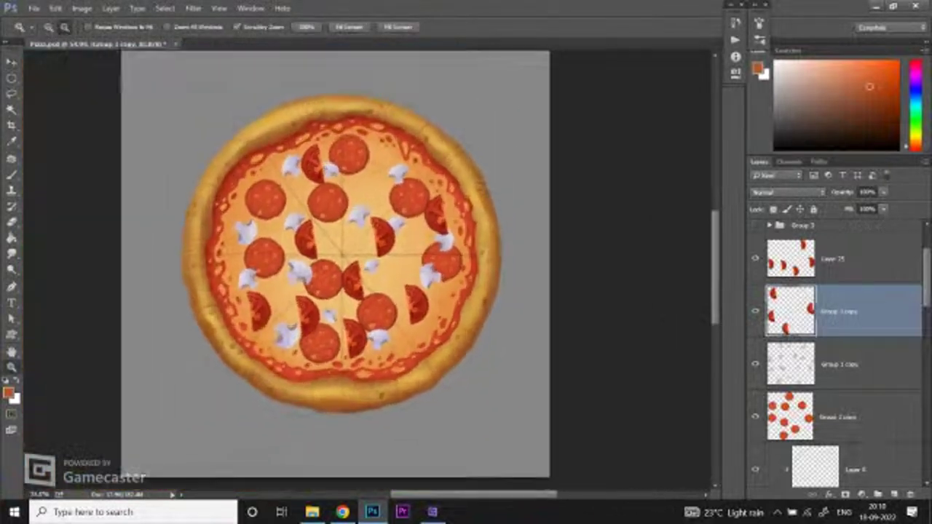
{"action": "key", "text": "ctrl+plus"}
{"action": "key", "text": "v"}
Step: Merge the tomato halves into one layer and move it below the mushroom layer
{"action": "key", "text": "ctrl+e"}
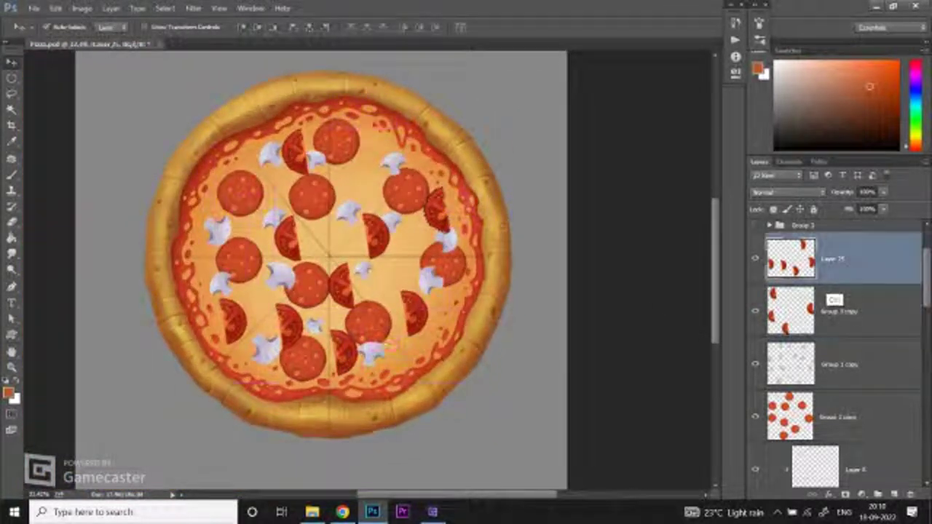
{"action": "key", "text": "ctrl+plus"}
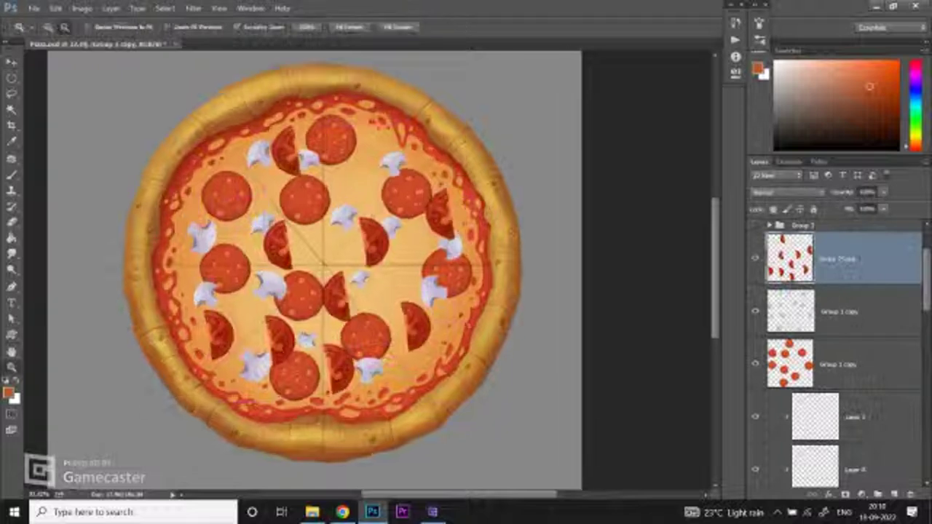
{"action": "key", "text": "ctrl+bracketleft"}
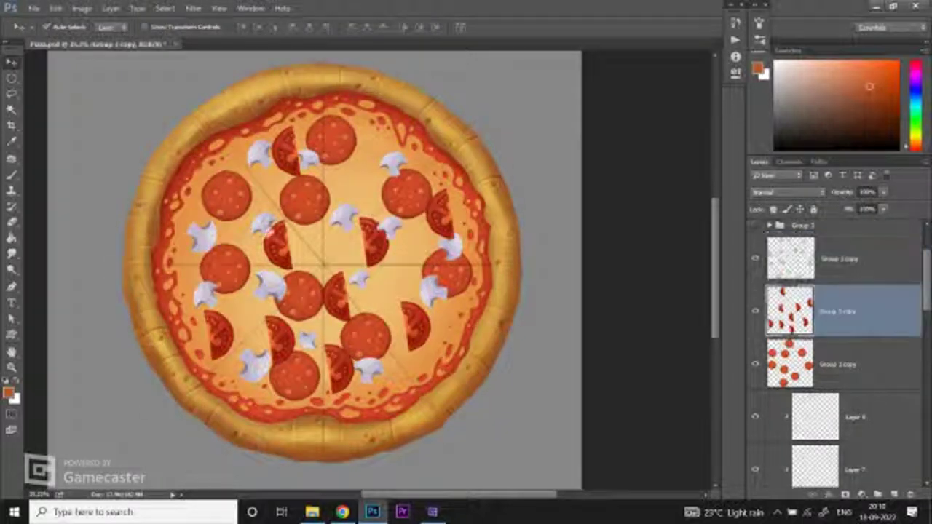
{"action": "key", "text": "ctrl+plus"}
Step: Rotate one tomato slice, enlarge it and move it upward
{"action": "key", "text": "l"}
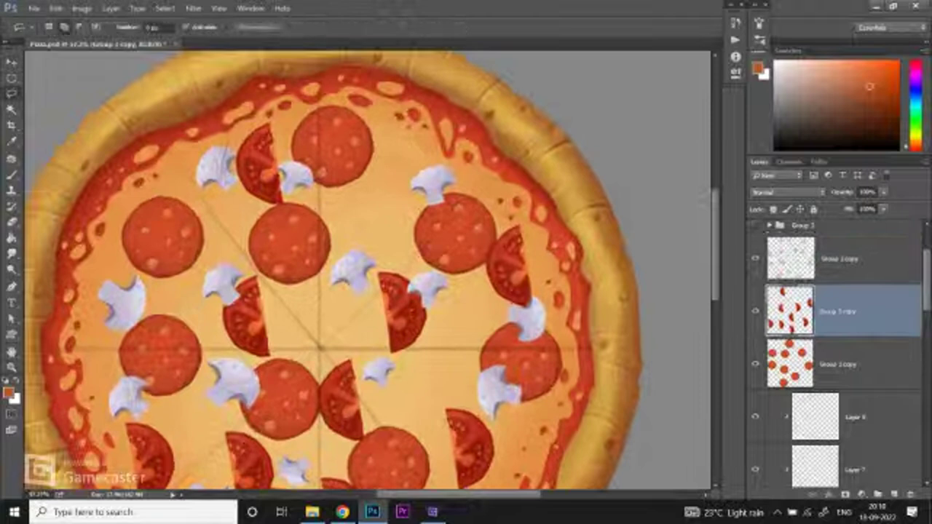
{"action": "key", "text": "ctrl+t"}
{"action": "mouse_move", "coordinate": [306, 109]}
{"action": "left_mouse_down"}
{"action": "mouse_move", "coordinate": [298, 150]}
{"action": "mouse_move", "coordinate": [340, 152]}
{"action": "mouse_move", "coordinate": [270, 171]}
{"action": "mouse_move", "coordinate": [282, 148]}
{"action": "mouse_move", "coordinate": [249, 137]}
{"action": "left_mouse_up"}
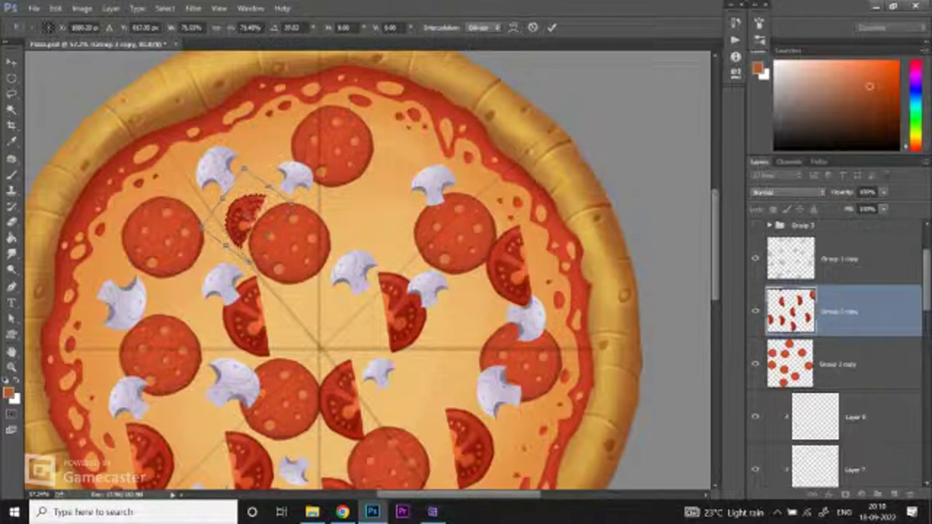
{"action": "left_click_drag", "start_coordinate": [269, 220], "coordinate": [260, 141]}
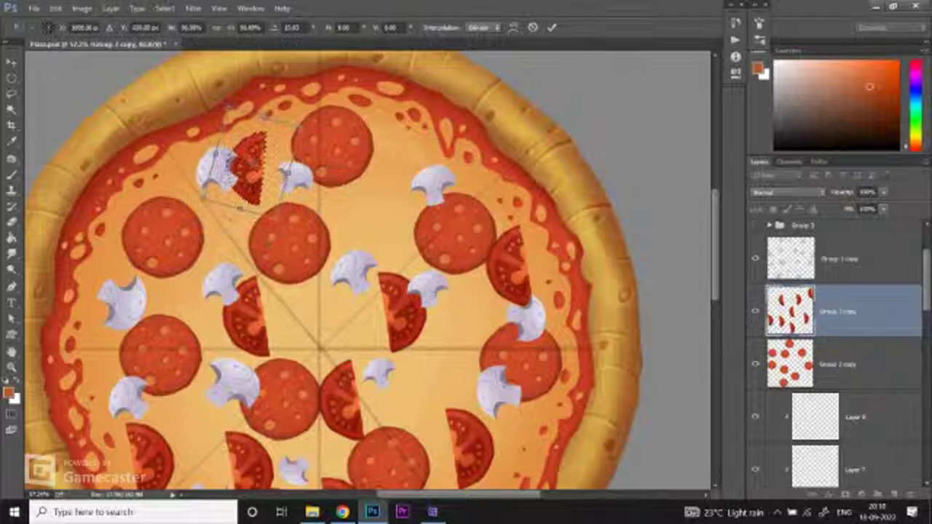
{"action": "key", "text": "Return"}
Step: Rotate a second tomato slice lower on the pizza
{"action": "scroll", "coordinate": [368, 269], "scroll_direction": "down", "scroll_amount": 2}
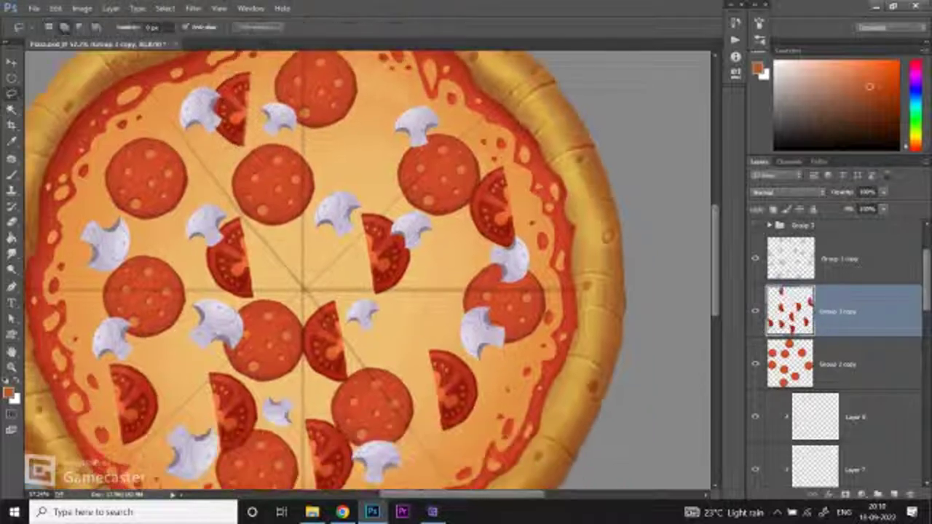
{"action": "key", "text": "ctrl+t"}
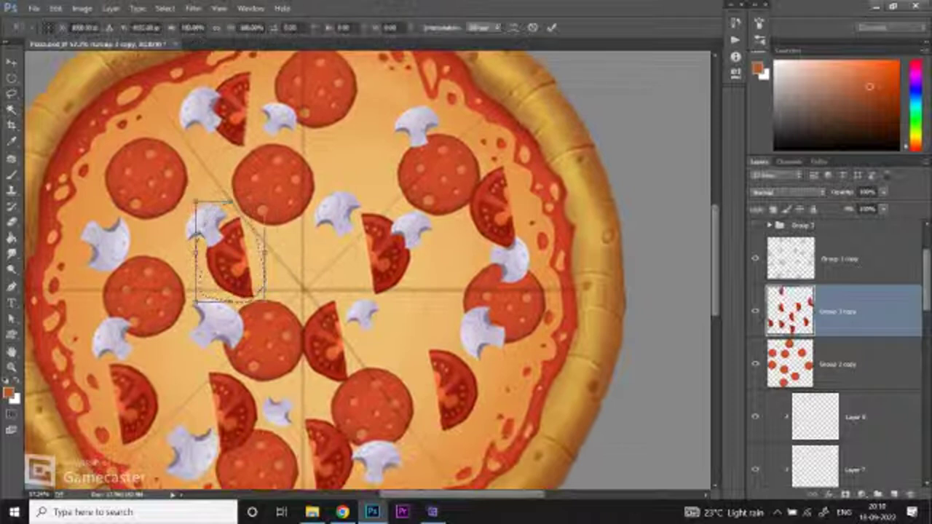
{"action": "mouse_move", "coordinate": [284, 305]}
{"action": "left_mouse_down"}
{"action": "mouse_move", "coordinate": [306, 231]}
{"action": "mouse_move", "coordinate": [290, 265]}
{"action": "mouse_move", "coordinate": [263, 237]}
{"action": "mouse_move", "coordinate": [277, 197]}
{"action": "mouse_move", "coordinate": [262, 242]}
{"action": "left_mouse_up"}
{"action": "key", "text": "Return"}
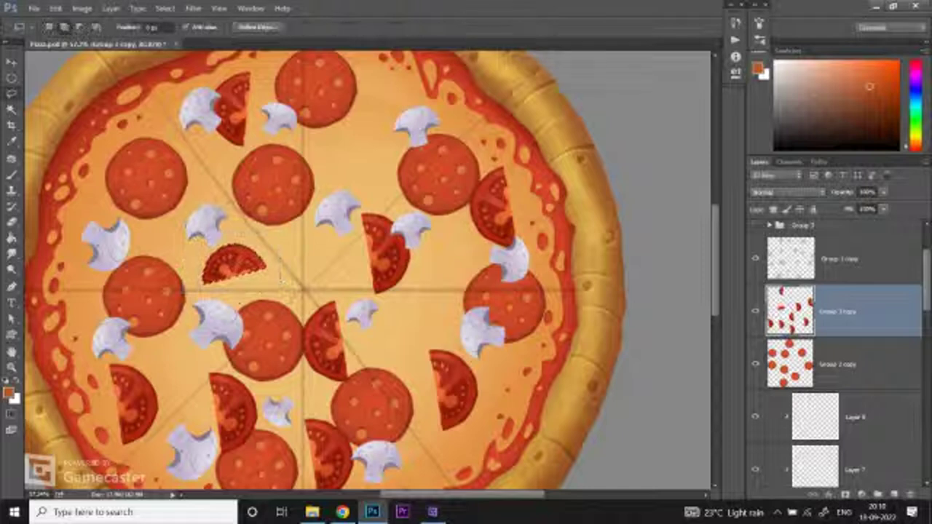
Step: Rotate the left tomato slice clockwise and nudge it up-right
{"action": "left_click_drag", "start_coordinate": [281, 276], "coordinate": [297, 208]}
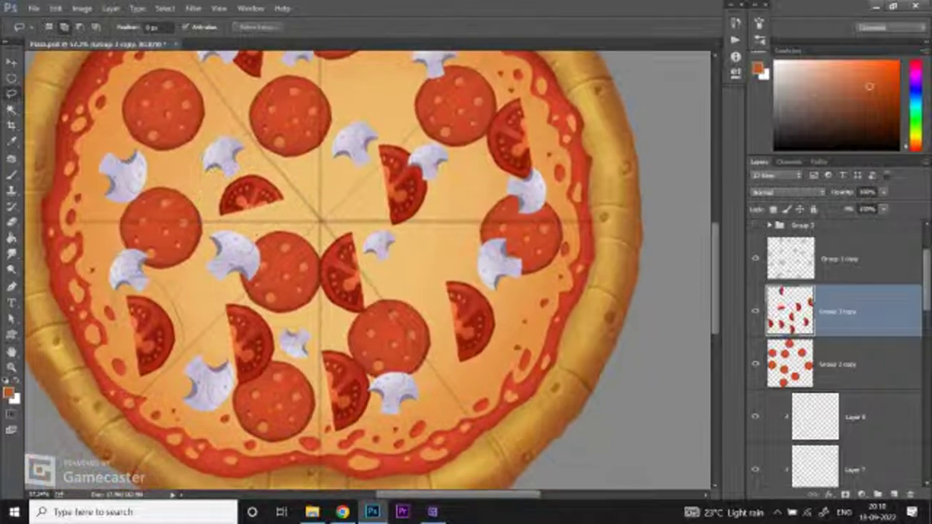
{"action": "left_click_drag", "start_coordinate": [131, 285], "coordinate": [126, 289]}
{"action": "key", "text": "ctrl+t"}
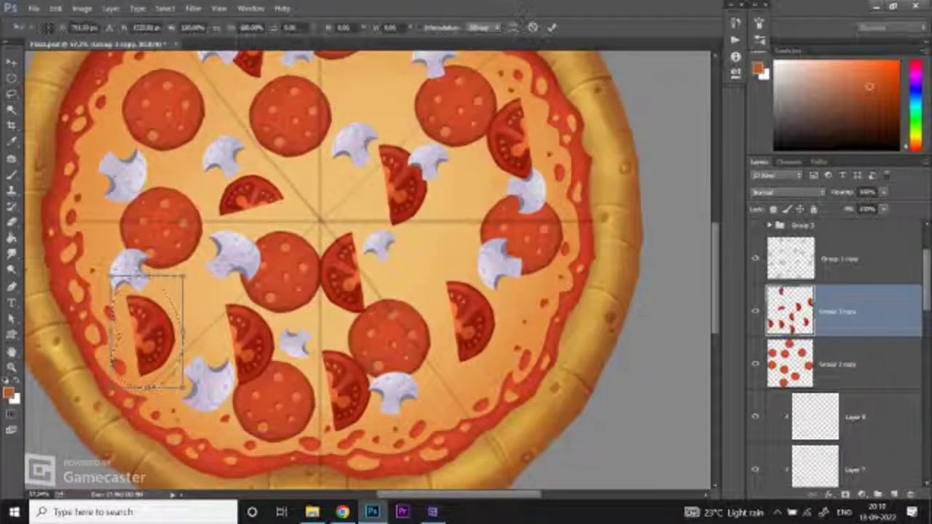
{"action": "mouse_move", "coordinate": [211, 295]}
{"action": "left_mouse_down"}
{"action": "mouse_move", "coordinate": [246, 323]}
{"action": "mouse_move", "coordinate": [285, 331]}
{"action": "left_mouse_up"}
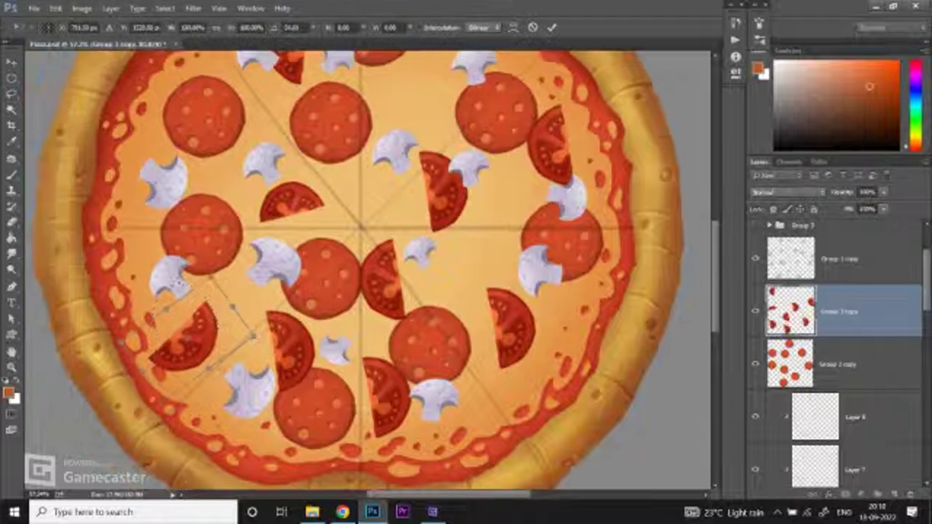
{"action": "left_click_drag", "start_coordinate": [237, 363], "coordinate": [275, 329]}
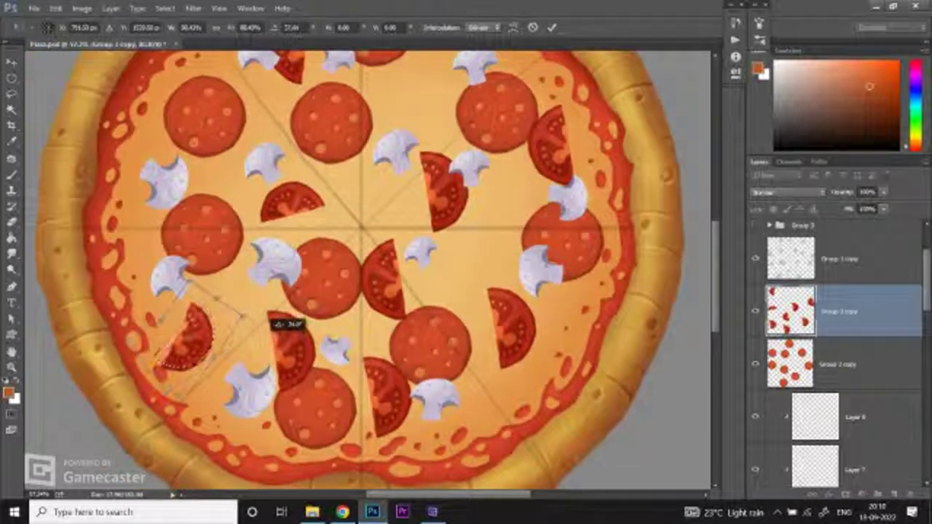
{"action": "left_click_drag", "start_coordinate": [207, 328], "coordinate": [234, 300]}
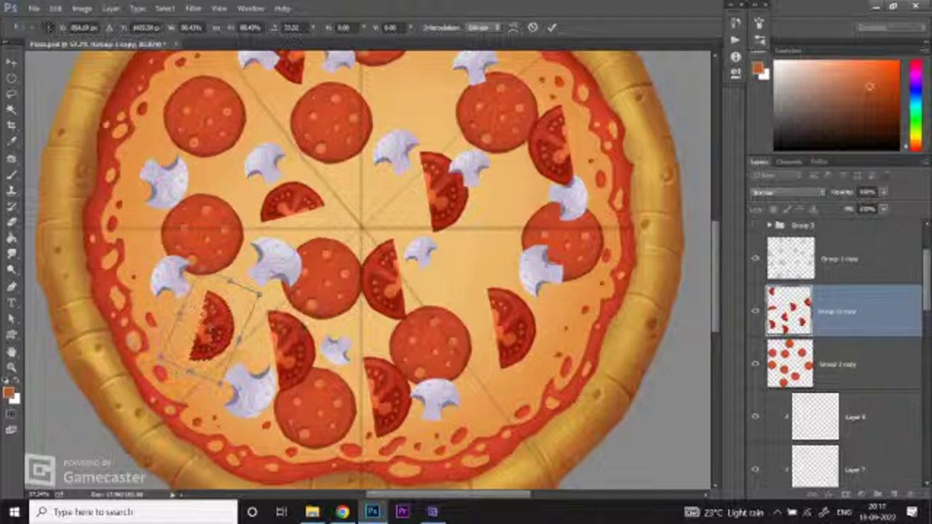
{"action": "key", "text": "Return"}
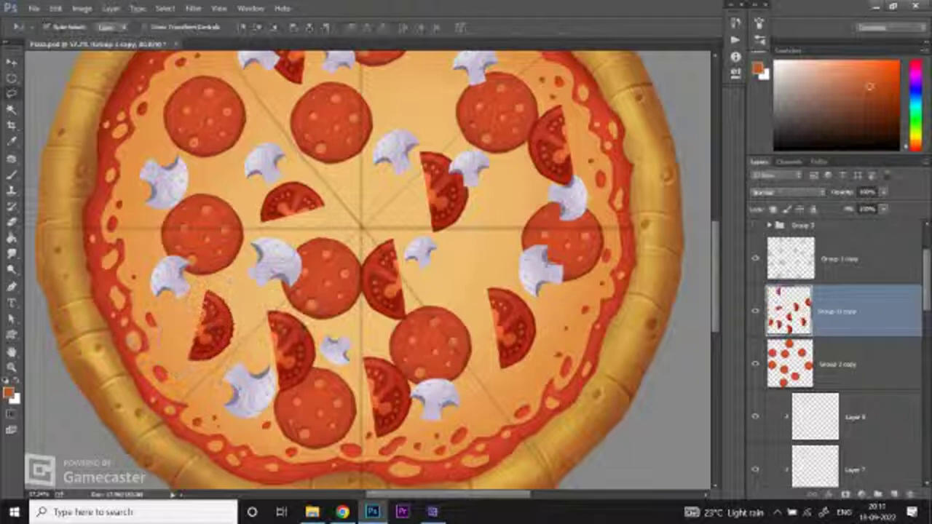
Step: Move a lower tomato slice up near the top, tilt it and shrink it to about 65%
{"action": "key", "text": "l"}
{"action": "left_click_drag", "start_coordinate": [364, 219], "coordinate": [286, 349]}
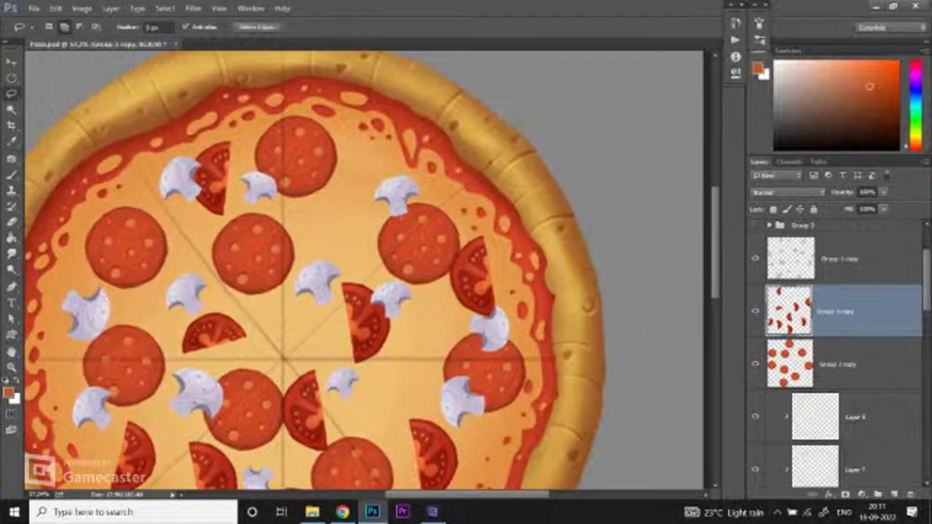
{"action": "left_click_drag", "start_coordinate": [364, 291], "coordinate": [402, 109]}
{"action": "left_click_drag", "start_coordinate": [223, 303], "coordinate": [252, 244]}
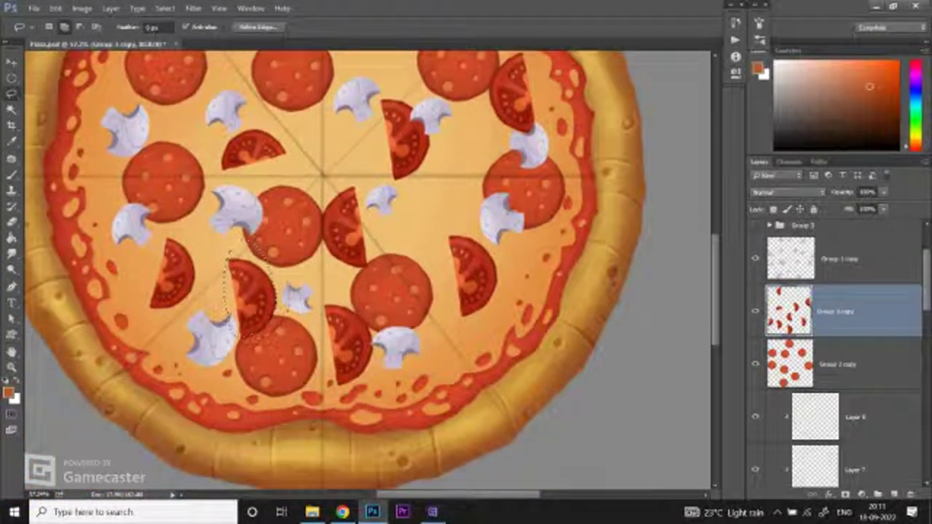
{"action": "key", "text": "v"}
{"action": "left_click_drag", "start_coordinate": [265, 332], "coordinate": [224, 448]}
{"action": "left_click_drag", "start_coordinate": [230, 384], "coordinate": [348, 138]}
{"action": "key", "text": "ctrl+t"}
{"action": "left_click_drag", "start_coordinate": [375, 195], "coordinate": [366, 175]}
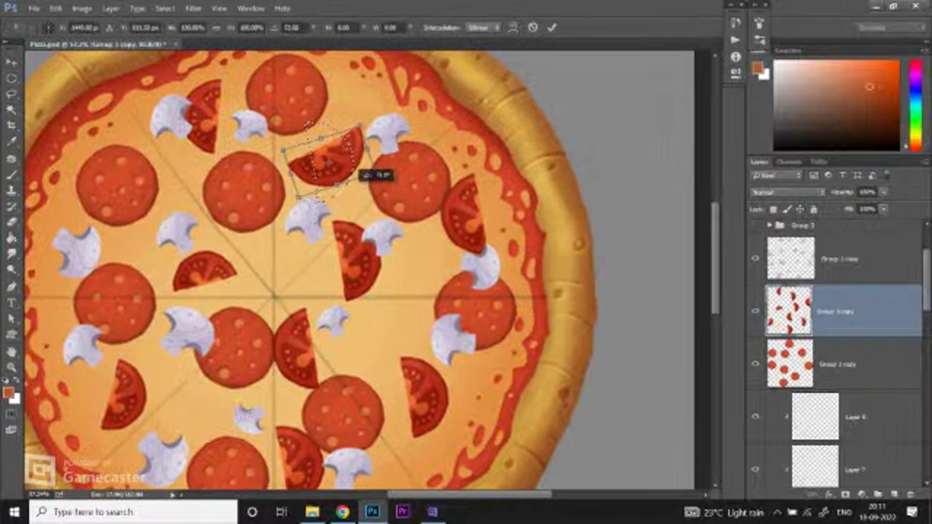
{"action": "mouse_move", "coordinate": [358, 128]}
{"action": "left_mouse_down"}
{"action": "mouse_move", "coordinate": [368, 124]}
{"action": "mouse_move", "coordinate": [353, 131]}
{"action": "left_mouse_up"}
{"action": "key", "text": "Return"}
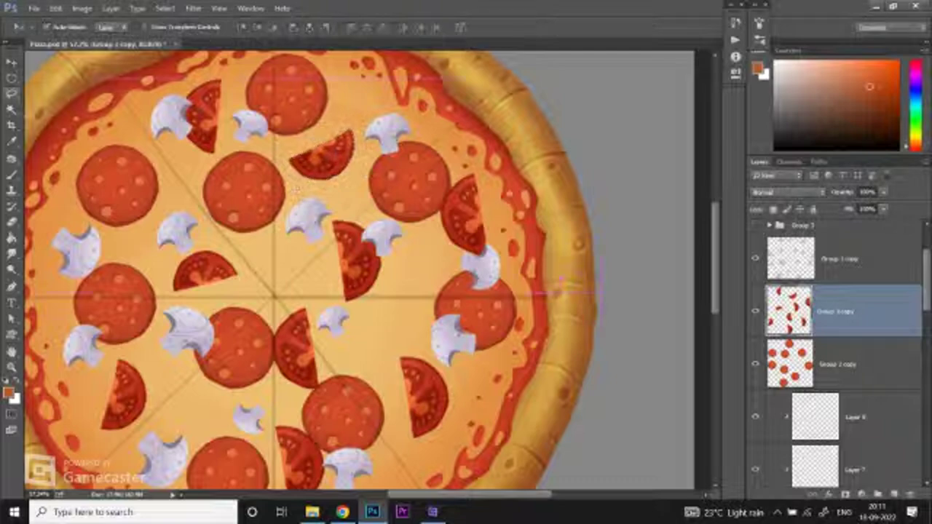
Step: Turn a tomato half on the right around into place
{"action": "key", "text": "l"}
{"action": "key", "text": "ctrl+minus"}
{"action": "scroll", "coordinate": [402, 374], "scroll_direction": "up", "scroll_amount": 3}
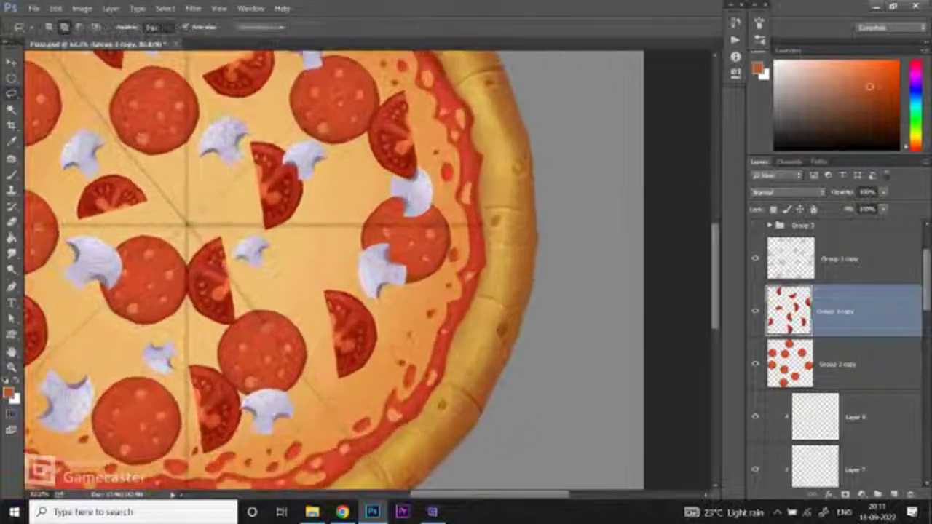
{"action": "scroll", "coordinate": [302, 273], "scroll_direction": "down", "scroll_amount": 1}
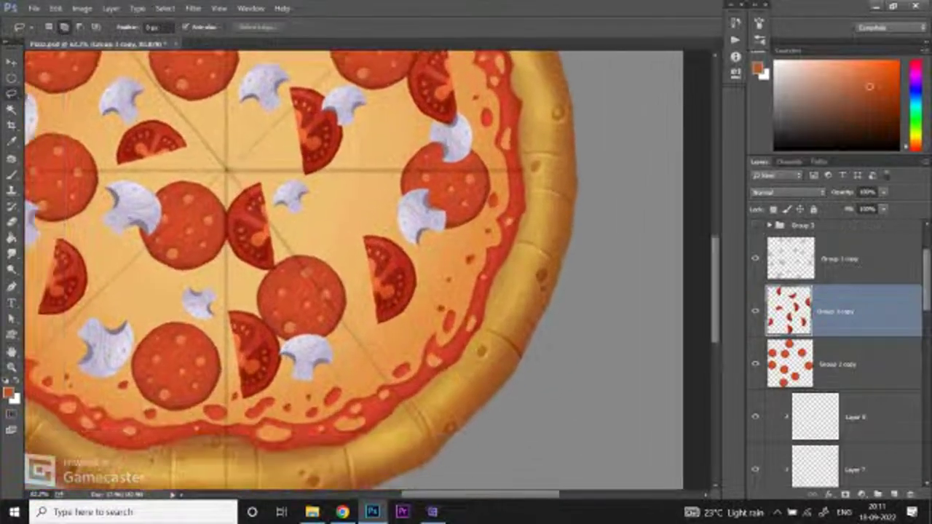
{"action": "scroll", "coordinate": [350, 269], "scroll_direction": "right", "scroll_amount": 1}
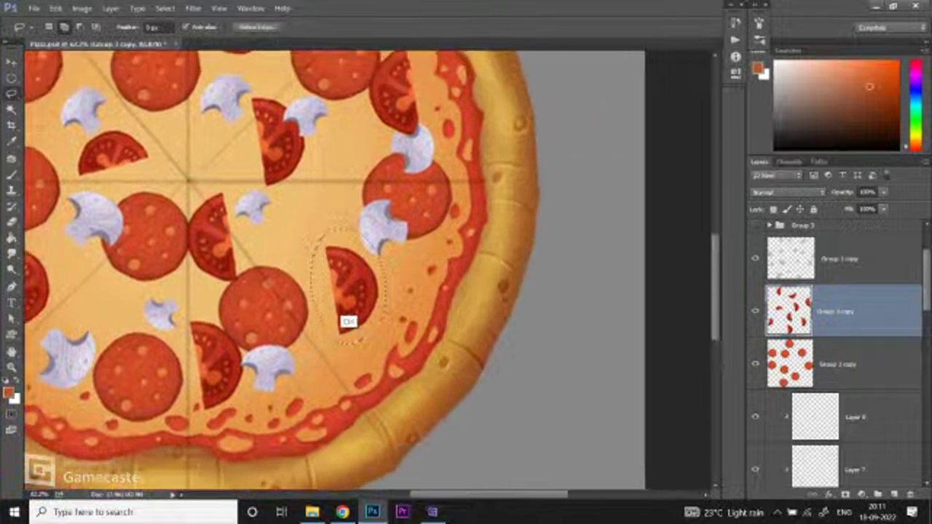
{"action": "key", "text": "ctrl+t"}
{"action": "mouse_move", "coordinate": [388, 341]}
{"action": "left_mouse_down"}
{"action": "mouse_move", "coordinate": [380, 318]}
{"action": "mouse_move", "coordinate": [344, 308]}
{"action": "mouse_move", "coordinate": [336, 287]}
{"action": "mouse_move", "coordinate": [356, 293]}
{"action": "mouse_move", "coordinate": [349, 242]}
{"action": "mouse_move", "coordinate": [338, 237]}
{"action": "mouse_move", "coordinate": [378, 362]}
{"action": "left_mouse_up"}
{"action": "left_click_drag", "start_coordinate": [383, 304], "coordinate": [376, 299]}
{"action": "key", "text": "Return"}
{"action": "key", "text": "ctrl+d"}
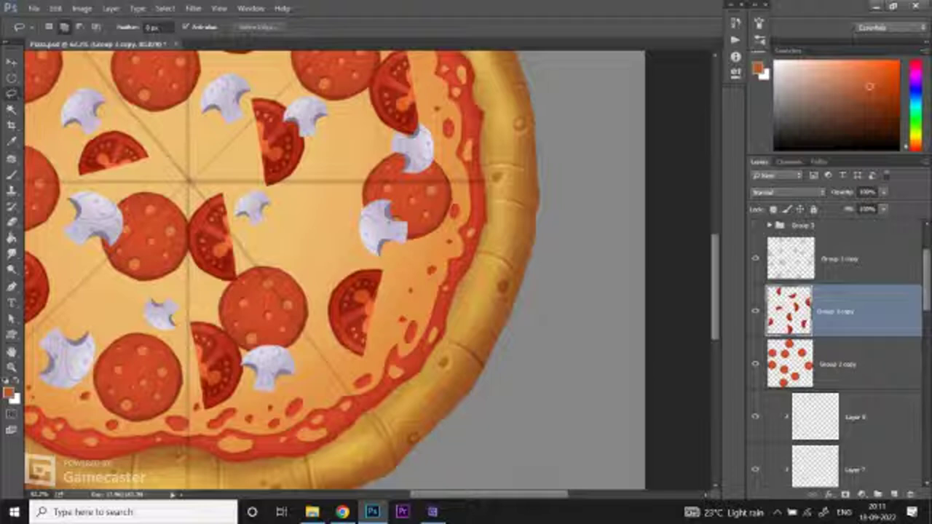
Step: Rotate the tomato half near the centre onto its flat side below a mushroom
{"action": "left_click_drag", "start_coordinate": [250, 269], "coordinate": [191, 185]}
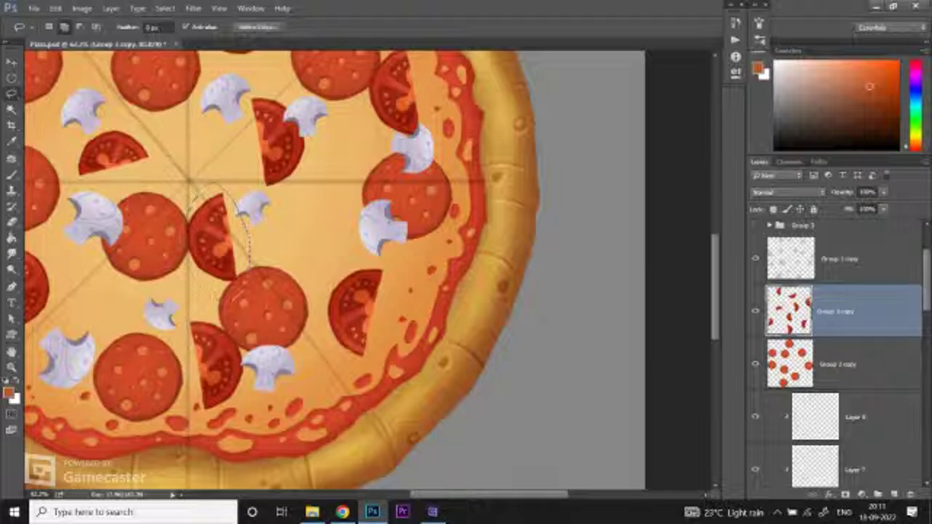
{"action": "key", "text": "ctrl+t"}
{"action": "mouse_move", "coordinate": [256, 290]}
{"action": "left_mouse_down"}
{"action": "mouse_move", "coordinate": [299, 247]}
{"action": "mouse_move", "coordinate": [302, 220]}
{"action": "left_mouse_up"}
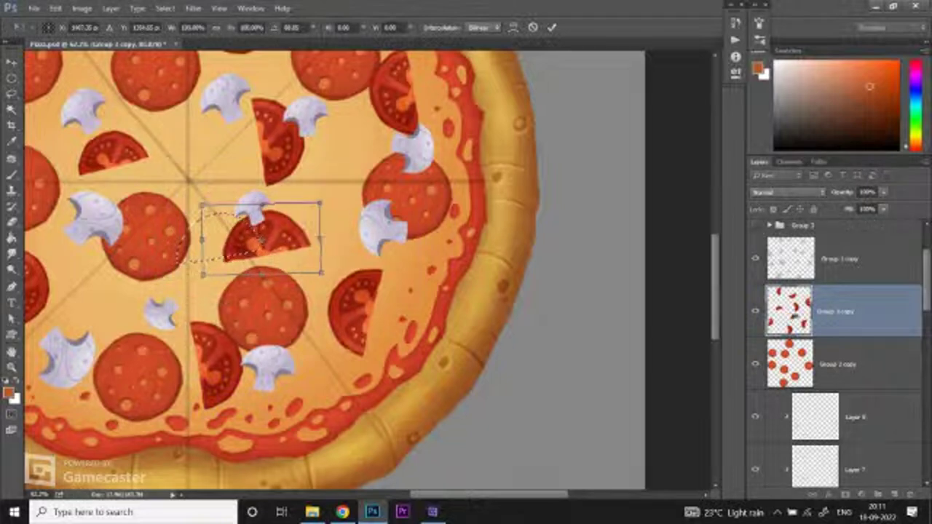
{"action": "key", "text": "Return"}
{"action": "key", "text": "ctrl+d"}
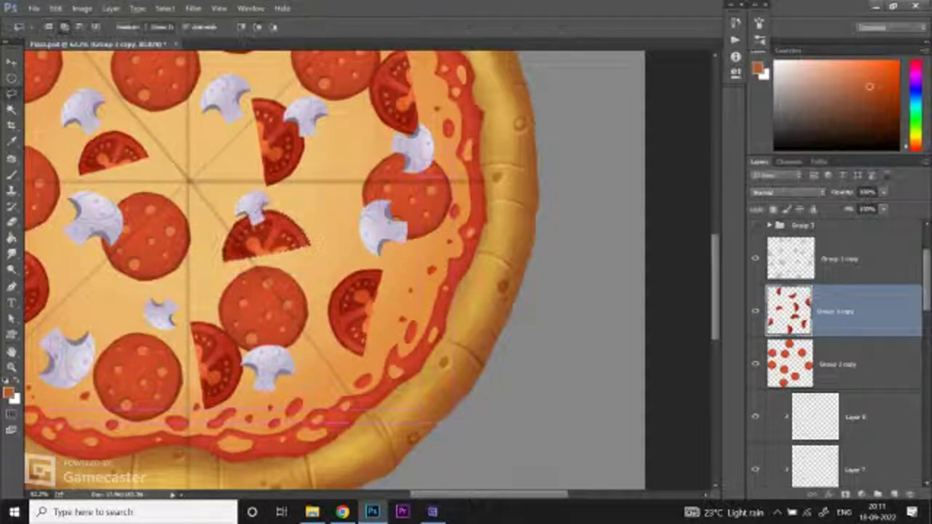
Step: Slightly shrink and tilt the lower tomato half
{"action": "left_click_drag", "start_coordinate": [197, 364], "coordinate": [191, 320]}
{"action": "key", "text": "ctrl+t"}
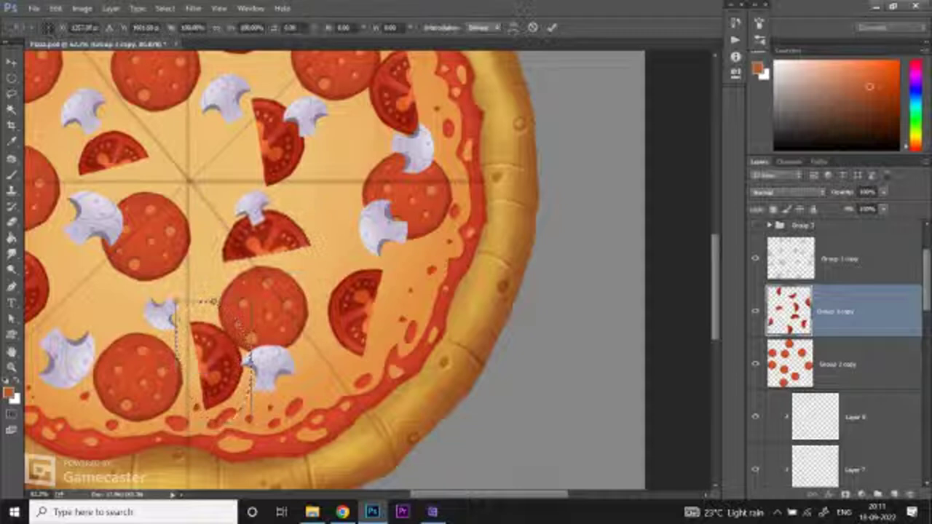
{"action": "mouse_move", "coordinate": [219, 364]}
{"action": "left_mouse_down"}
{"action": "mouse_move", "coordinate": [222, 321]}
{"action": "mouse_move", "coordinate": [219, 329]}
{"action": "left_mouse_up"}
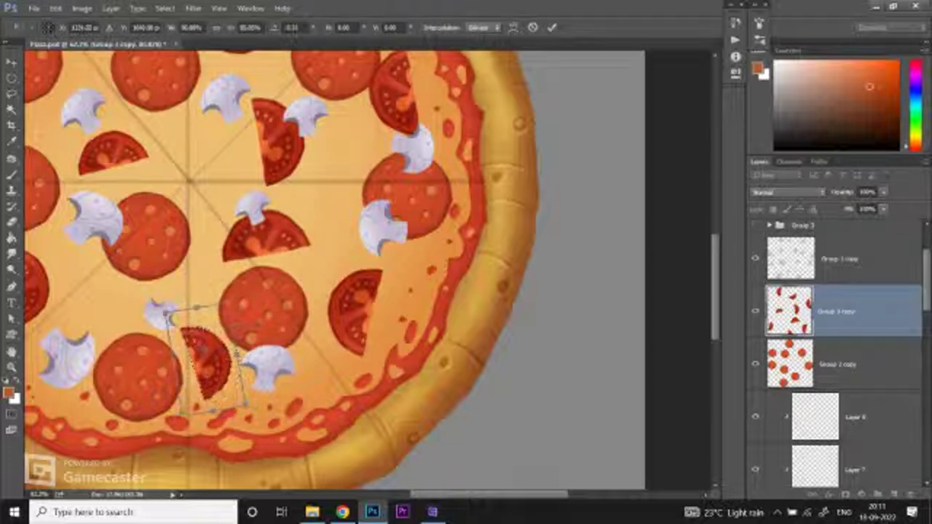
{"action": "key", "text": "Return"}
{"action": "scroll", "coordinate": [262, 270], "scroll_direction": "down", "scroll_amount": 3}
Step: Shift a tomato slice near the centre slightly toward the pizza's middle
{"action": "scroll", "coordinate": [262, 269], "scroll_direction": "up", "scroll_amount": 1}
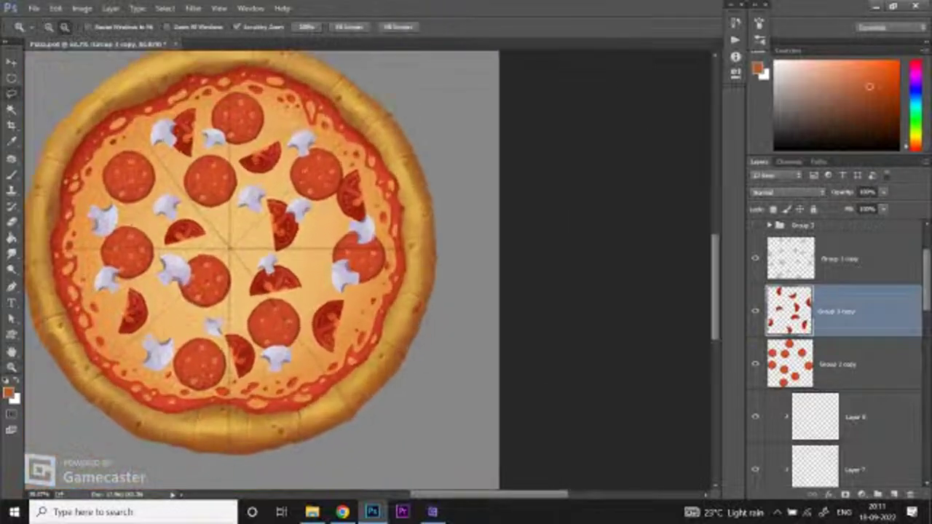
{"action": "scroll", "coordinate": [342, 182], "scroll_direction": "up", "scroll_amount": 2}
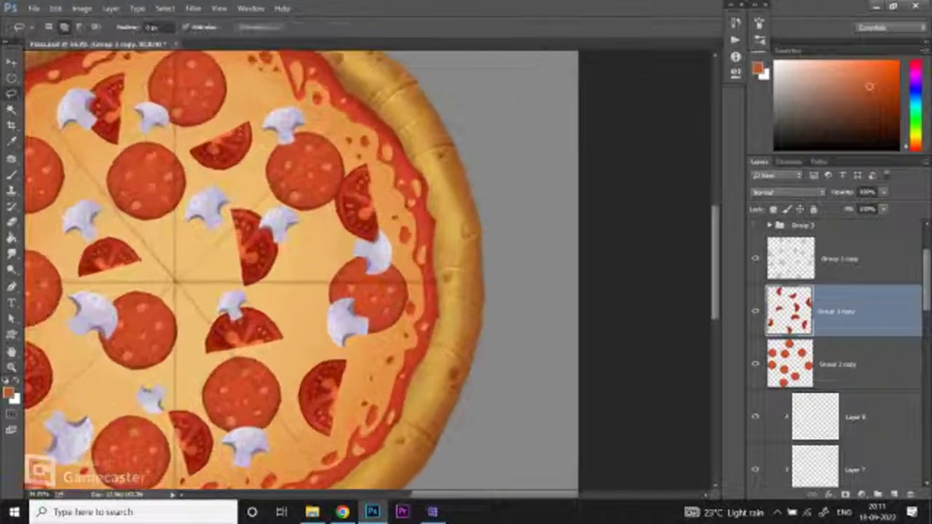
{"action": "mouse_move", "coordinate": [267, 267]}
{"action": "left_mouse_down"}
{"action": "mouse_move", "coordinate": [293, 241]}
{"action": "mouse_move", "coordinate": [277, 266]}
{"action": "mouse_move", "coordinate": [320, 287]}
{"action": "left_mouse_up"}
{"action": "key", "text": "ctrl+t"}
{"action": "mouse_move", "coordinate": [256, 240]}
{"action": "left_mouse_down"}
{"action": "mouse_move", "coordinate": [242, 234]}
{"action": "mouse_move", "coordinate": [229, 256]}
{"action": "mouse_move", "coordinate": [270, 270]}
{"action": "mouse_move", "coordinate": [262, 226]}
{"action": "left_mouse_up"}
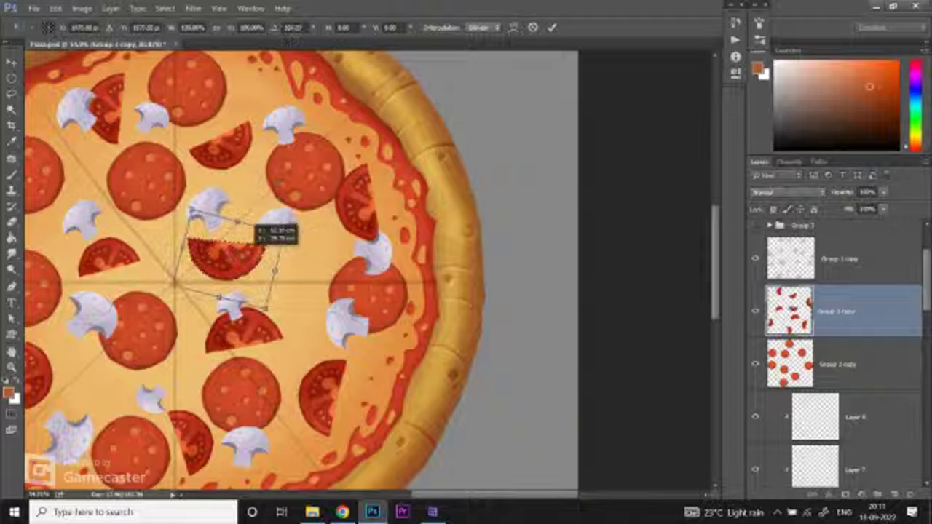
{"action": "key", "text": "Return"}
{"action": "key", "text": "z"}
{"action": "scroll", "coordinate": [368, 269], "scroll_direction": "down", "scroll_amount": 5}
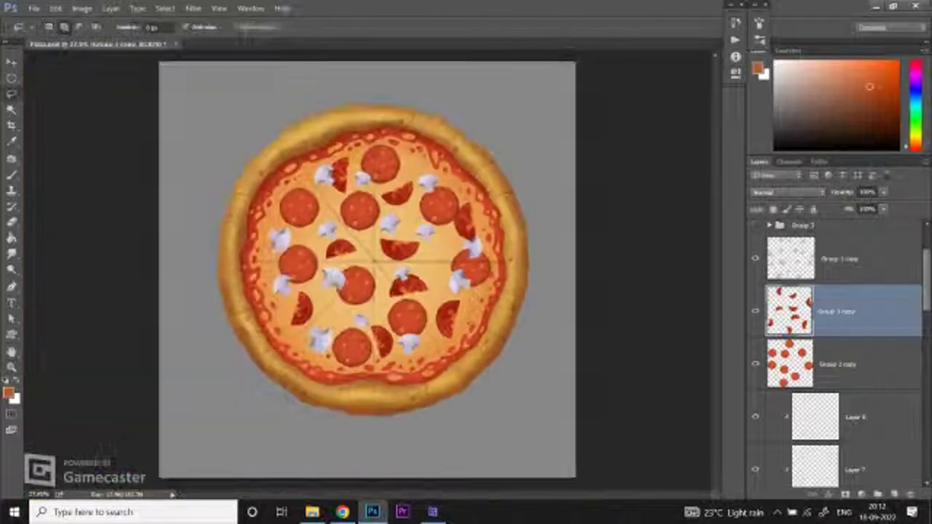
{"action": "scroll", "coordinate": [368, 269], "scroll_direction": "up", "scroll_amount": 2}
{"action": "scroll", "coordinate": [368, 270], "scroll_direction": "up", "scroll_amount": 3}
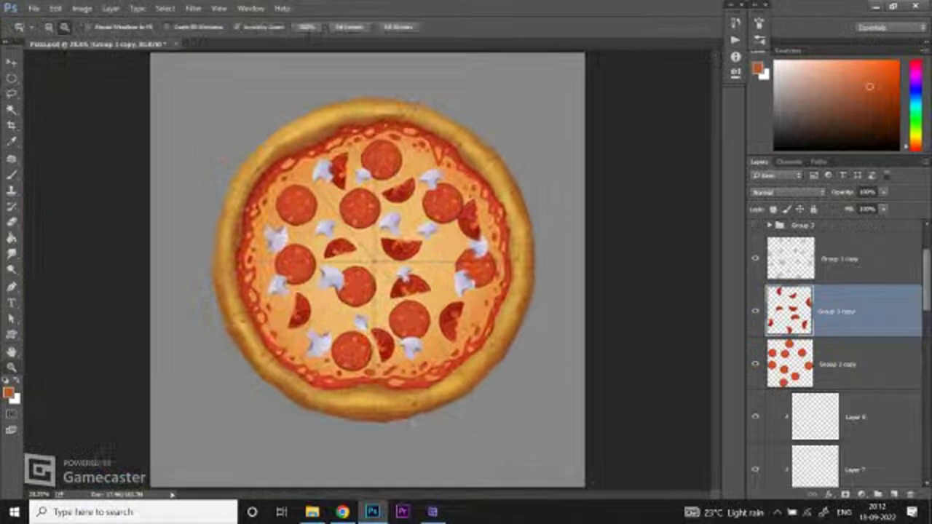
{"action": "scroll", "coordinate": [291, 269], "scroll_direction": "down", "scroll_amount": 4}
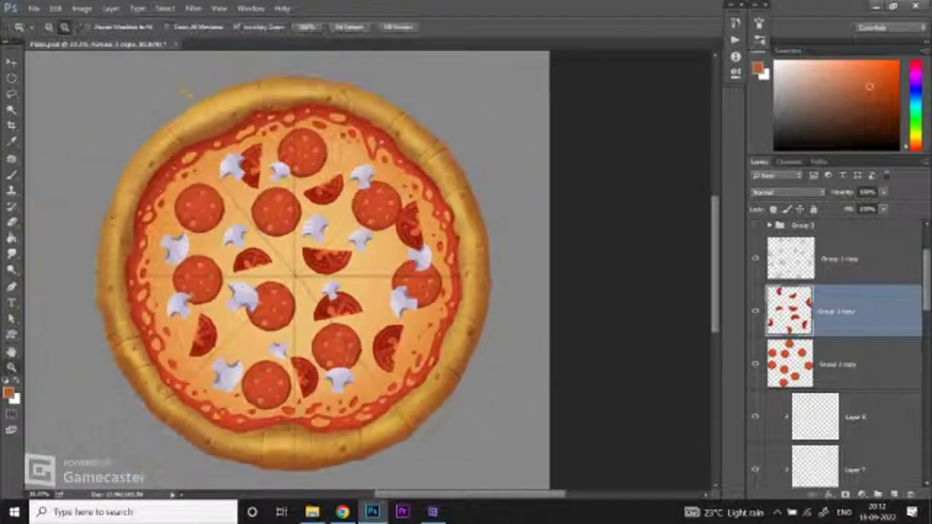
{"action": "scroll", "coordinate": [291, 269], "scroll_direction": "up", "scroll_amount": 4}
Step: Move the tomato slice by the right edge down-left beside a pepperoni and rotate it about 26°
{"action": "key", "text": "l"}
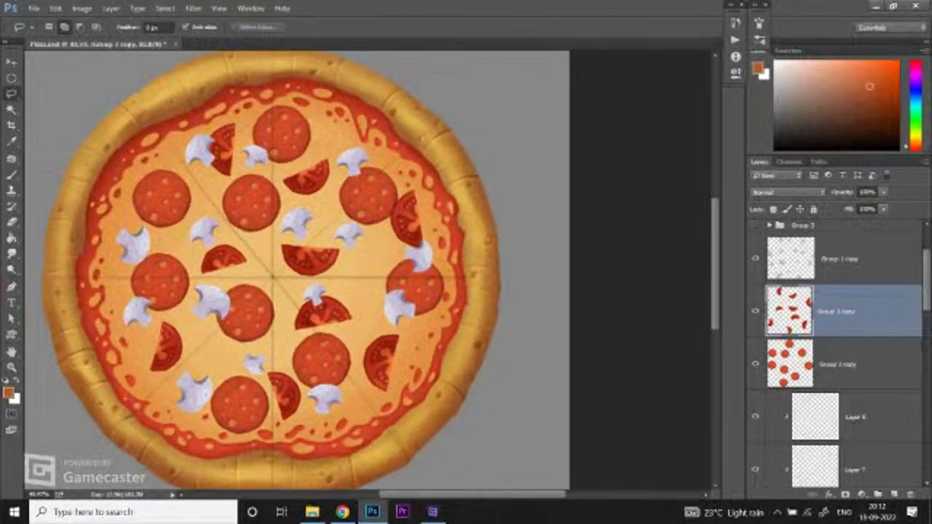
{"action": "scroll", "coordinate": [426, 215], "scroll_direction": "up", "scroll_amount": 2}
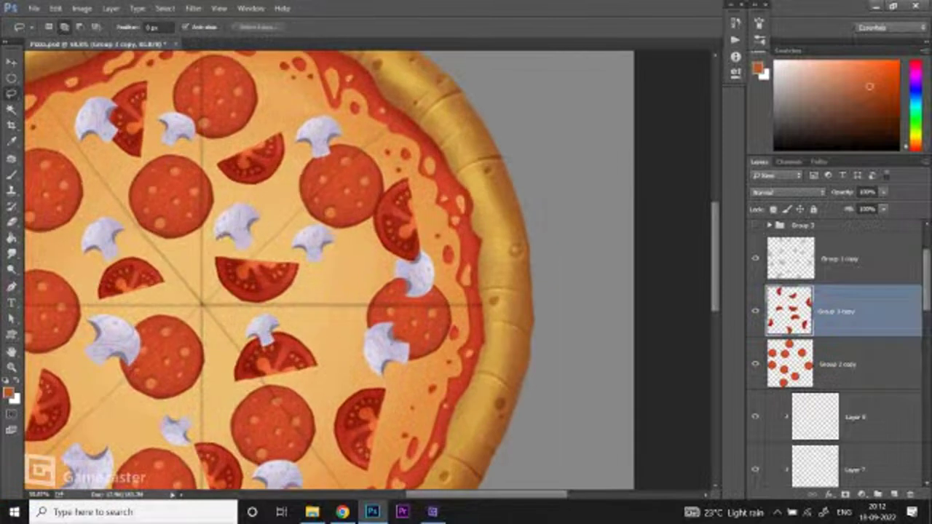
{"action": "left_click_drag", "start_coordinate": [433, 254], "coordinate": [388, 162]}
{"action": "key", "text": "v"}
{"action": "left_click_drag", "start_coordinate": [410, 199], "coordinate": [374, 238]}
{"action": "key", "text": "ctrl+t"}
{"action": "left_click_drag", "start_coordinate": [413, 281], "coordinate": [436, 264]}
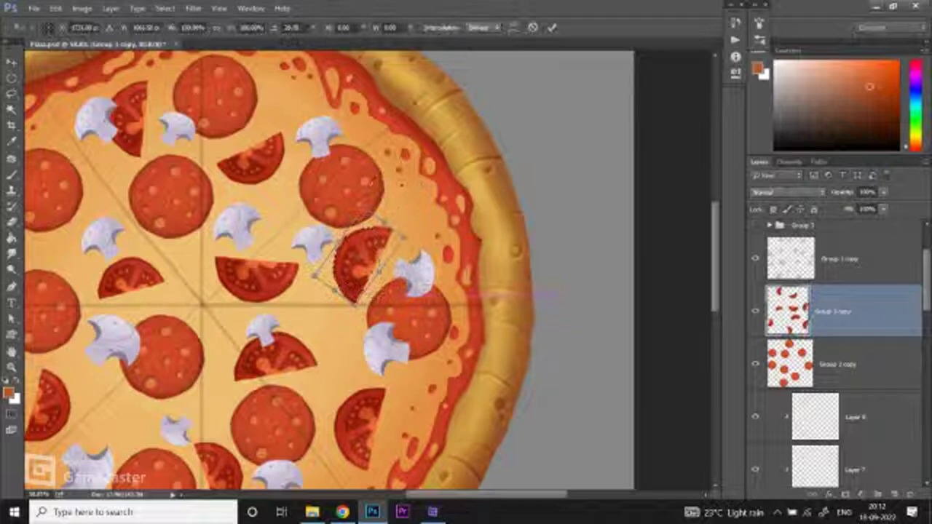
{"action": "left_click_drag", "start_coordinate": [380, 232], "coordinate": [365, 260]}
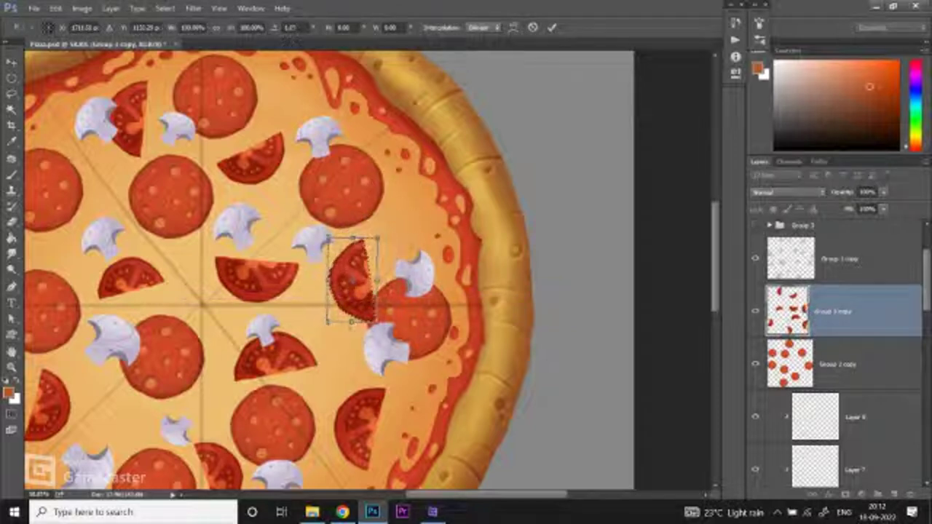
{"action": "left_click_drag", "start_coordinate": [452, 255], "coordinate": [473, 243]}
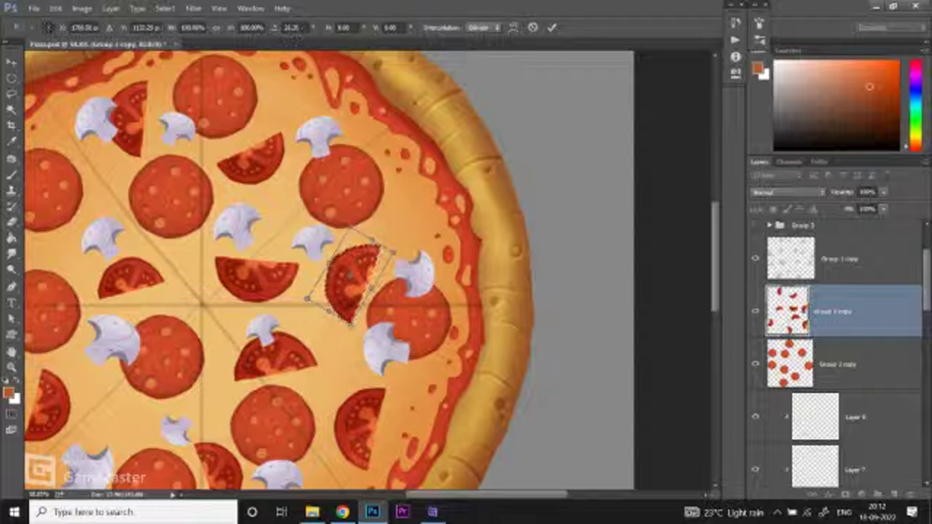
{"action": "key", "text": "Return"}
{"action": "key", "text": "z"}
{"action": "key", "text": "ctrl+0"}
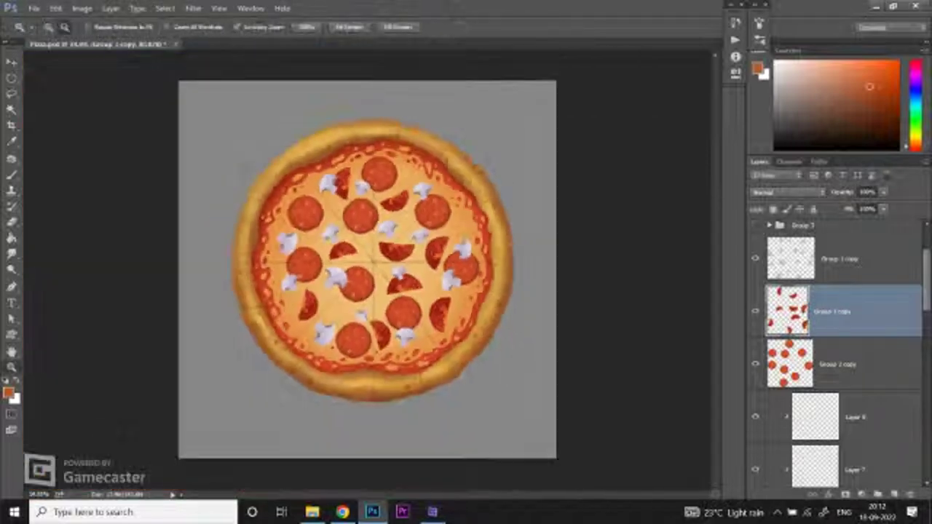
{"action": "key", "text": "ctrl+minus"}
{"action": "key", "text": "ctrl+plus"}
{"action": "key", "text": "ctrl+plus"}
Step: Select the mushroom layer and duplicate it with Ctrl+J
{"action": "key", "text": "v"}
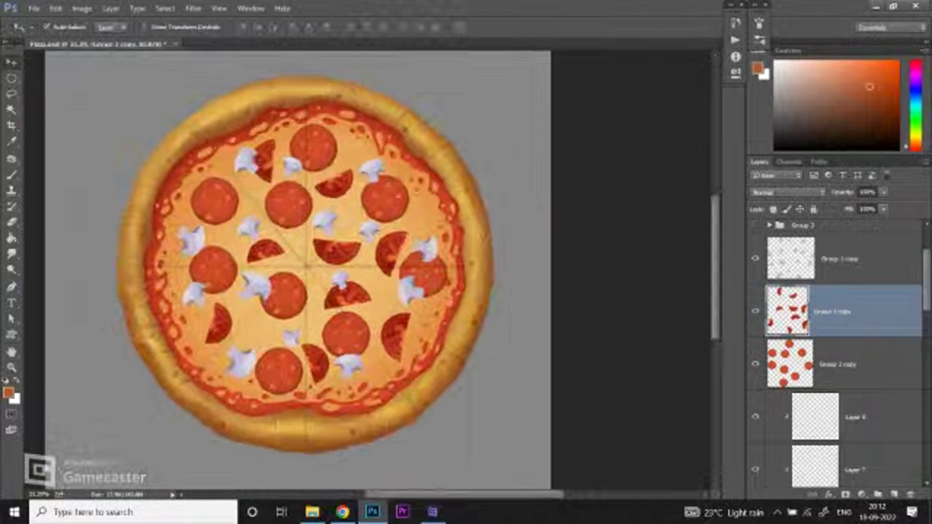
{"action": "scroll", "coordinate": [284, 284], "scroll_direction": "up", "scroll_amount": 1}
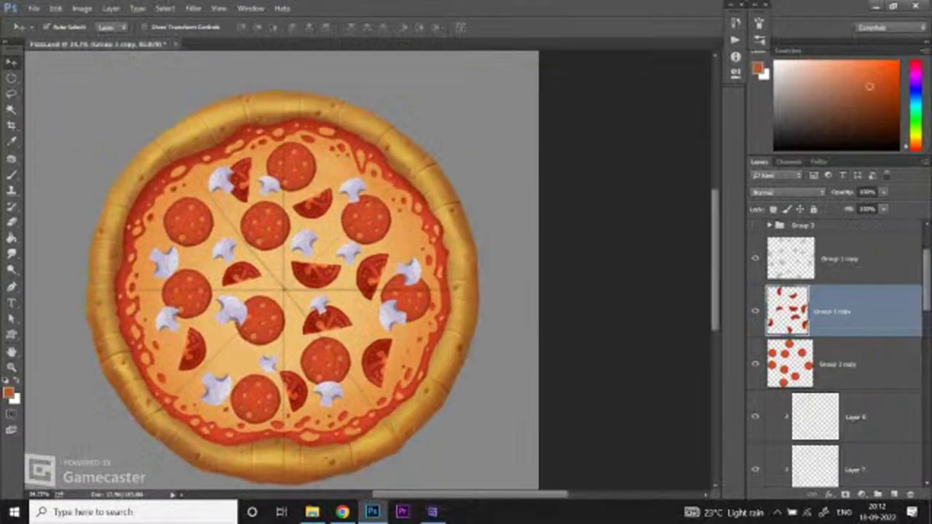
{"action": "key", "text": "alt+bracketright"}
{"action": "key", "text": "ctrl+j"}
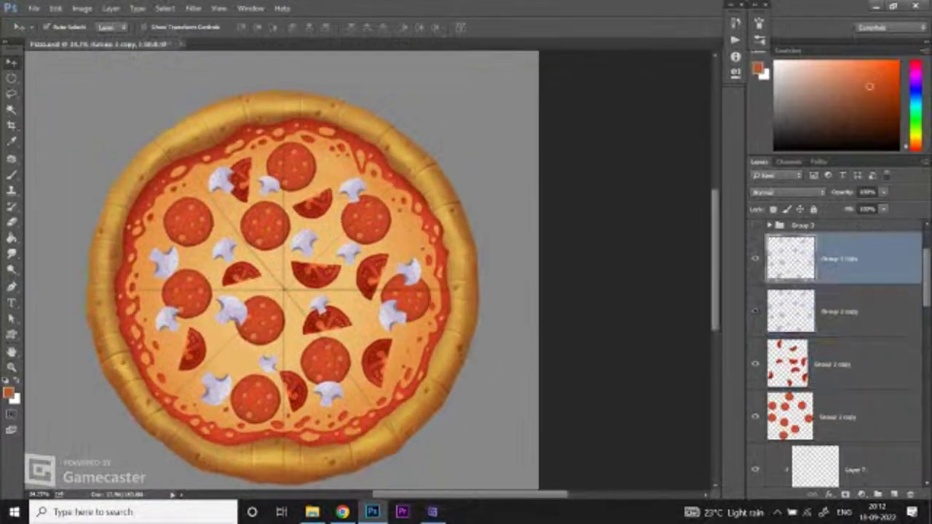
{"action": "scroll", "coordinate": [379, 313], "scroll_direction": "up", "scroll_amount": 1}
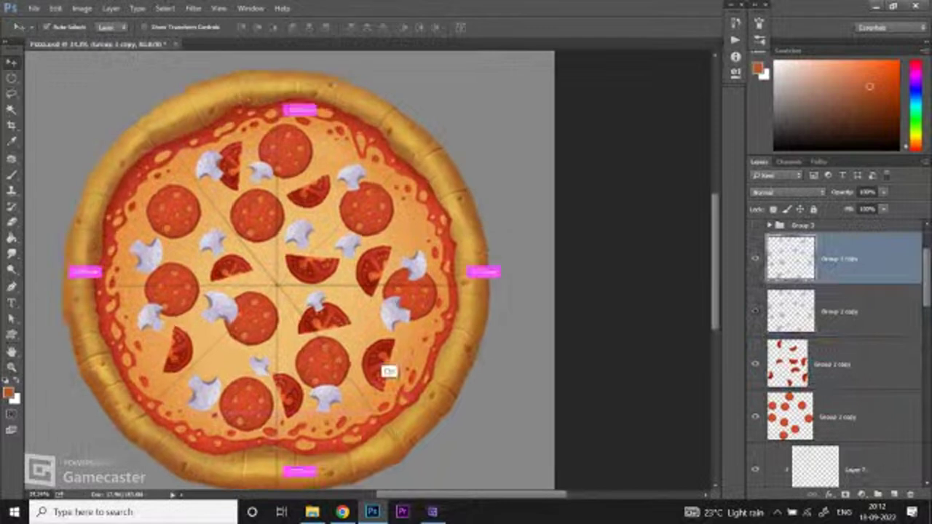
Step: Warm the mushroom copy in Color Balance: midtones red 37, shadows toward red, highlights +12, 0, -10
{"action": "key", "text": "ctrl+b"}
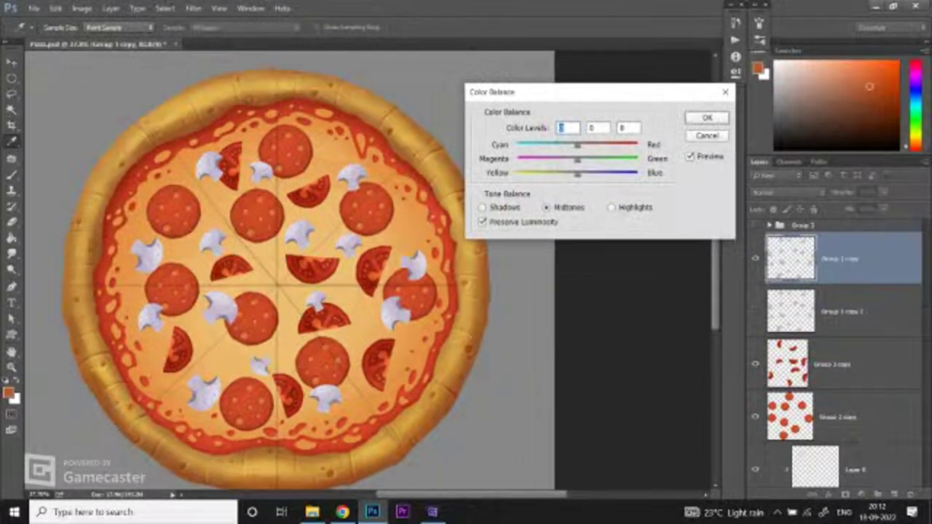
{"action": "type", "text": "37"}
{"action": "key", "text": "Tab"}
{"action": "key", "text": "Tab"}
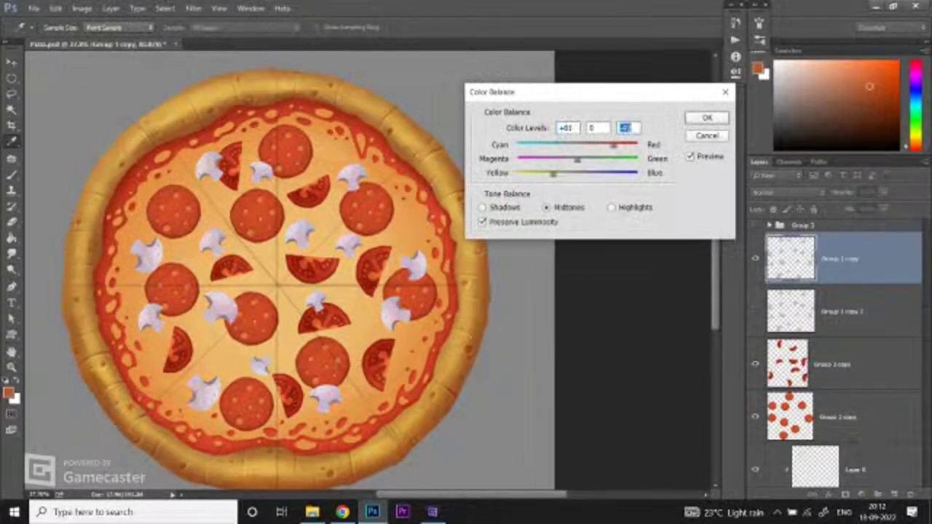
{"action": "left_click", "coordinate": [566, 128]}
{"action": "key", "text": "Tab"}
{"action": "key", "text": "Tab"}
{"action": "key", "text": "shift+Tab"}
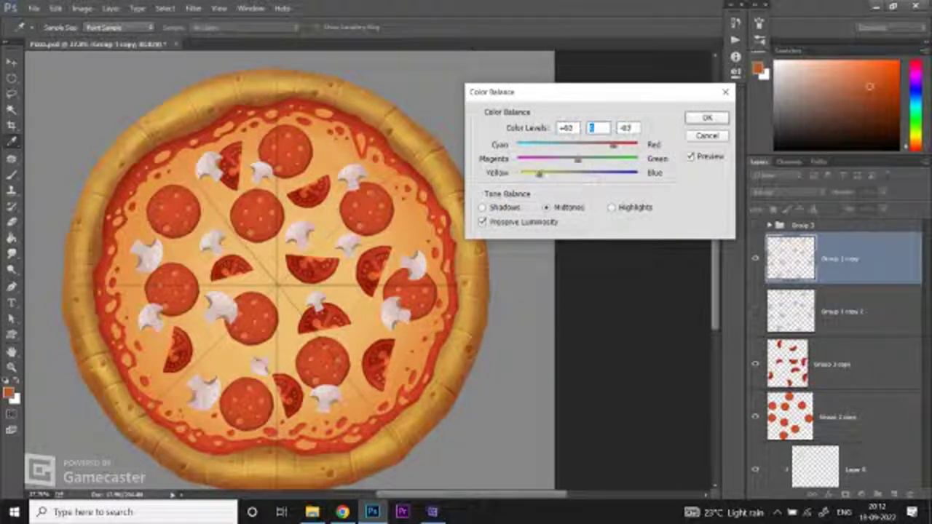
{"action": "key", "text": "ctrl+1"}
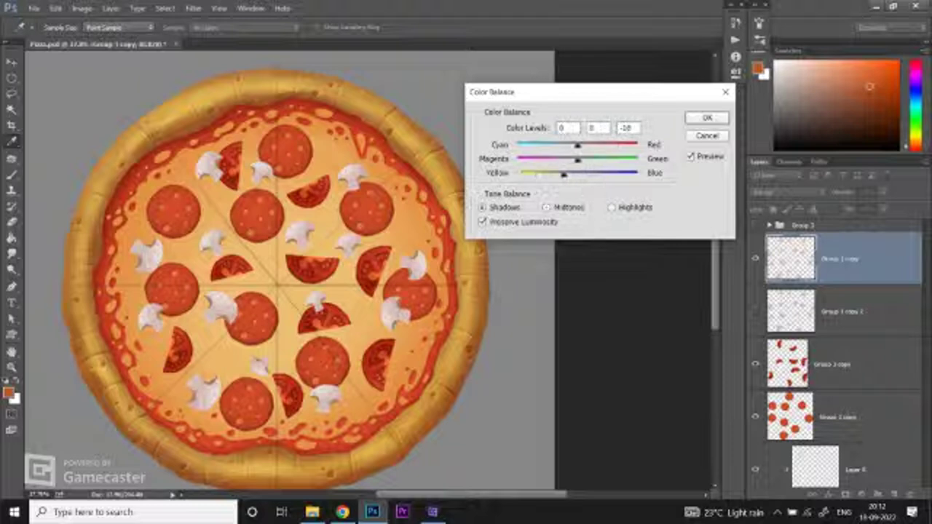
{"action": "left_click_drag", "start_coordinate": [577, 145], "coordinate": [603, 144]}
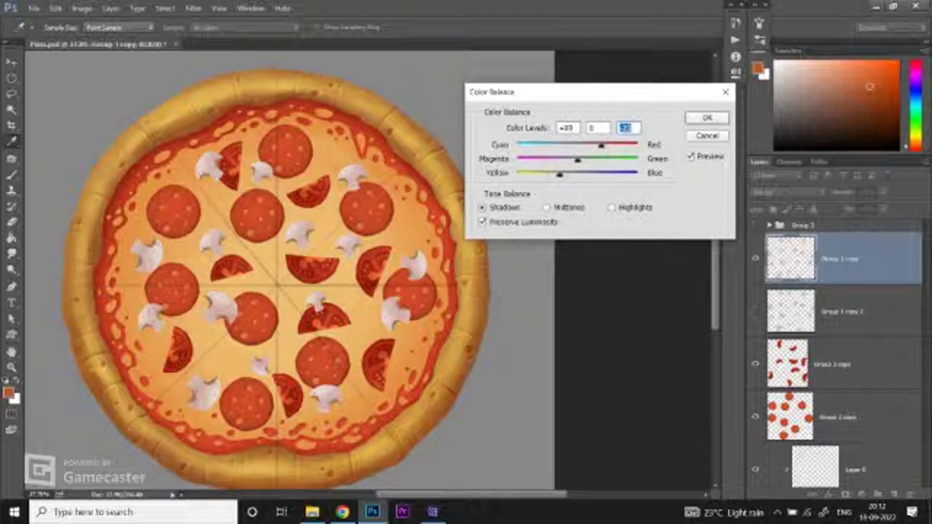
{"action": "key", "text": "Tab"}
{"action": "key", "text": "ctrl+3"}
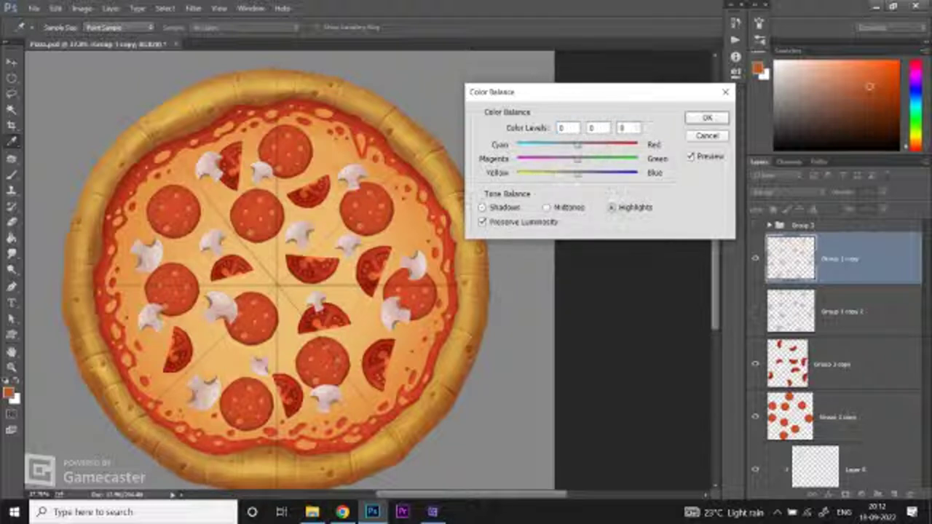
{"action": "left_click_drag", "start_coordinate": [578, 172], "coordinate": [591, 145]}
{"action": "key", "text": "Tab"}
{"action": "type", "text": "0"}
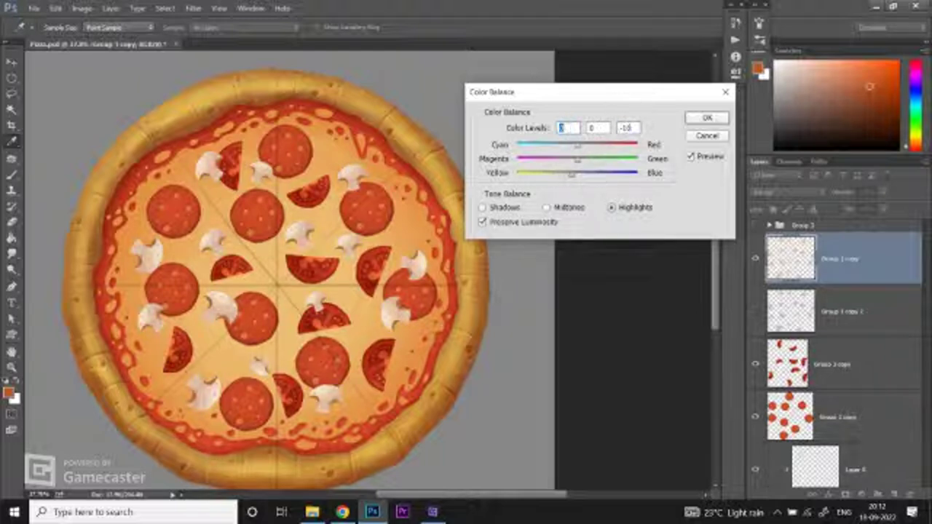
{"action": "type", "text": "12"}
{"action": "key", "text": "alt+p"}
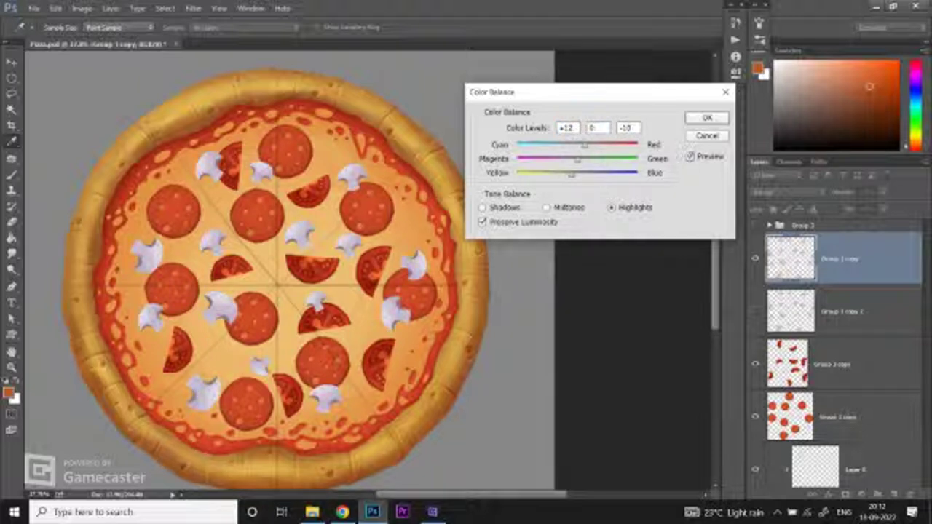
Step: Confirm the warm Color Balance shift on the mushrooms and reframe the pizza view
{"action": "key", "text": "Return"}
{"action": "key", "text": "z"}
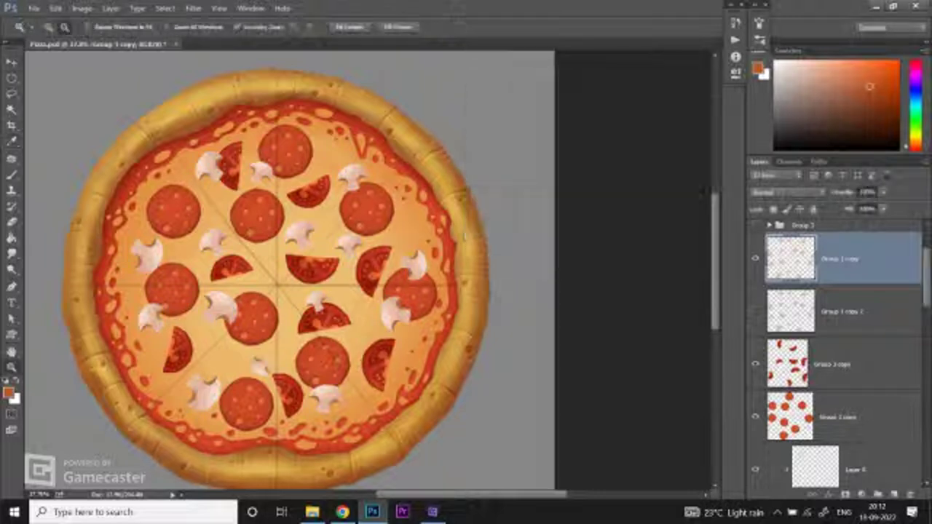
{"action": "key", "text": "ctrl+minus"}
{"action": "key", "text": "ctrl+0"}
{"action": "key", "text": "ctrl+plus"}
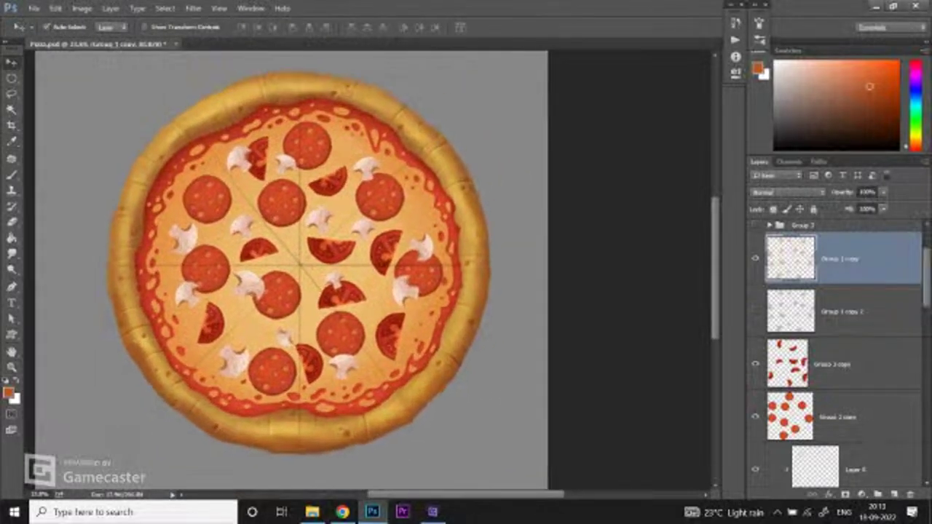
{"action": "key", "text": "v"}
{"action": "key", "text": "ctrl+plus"}
{"action": "key", "text": "z"}
{"action": "key", "text": "ctrl+minus"}
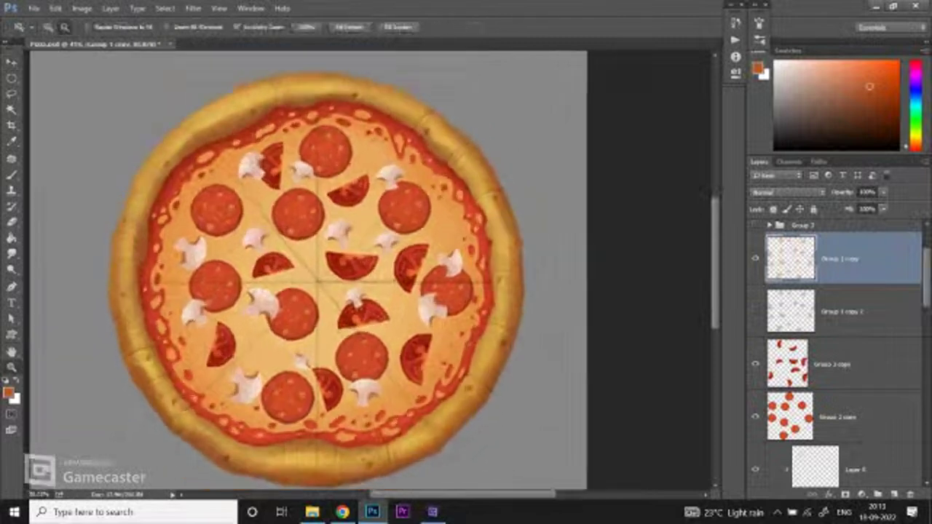
{"action": "key", "text": "v"}
{"action": "scroll", "coordinate": [299, 262], "scroll_direction": "up", "scroll_amount": 2}
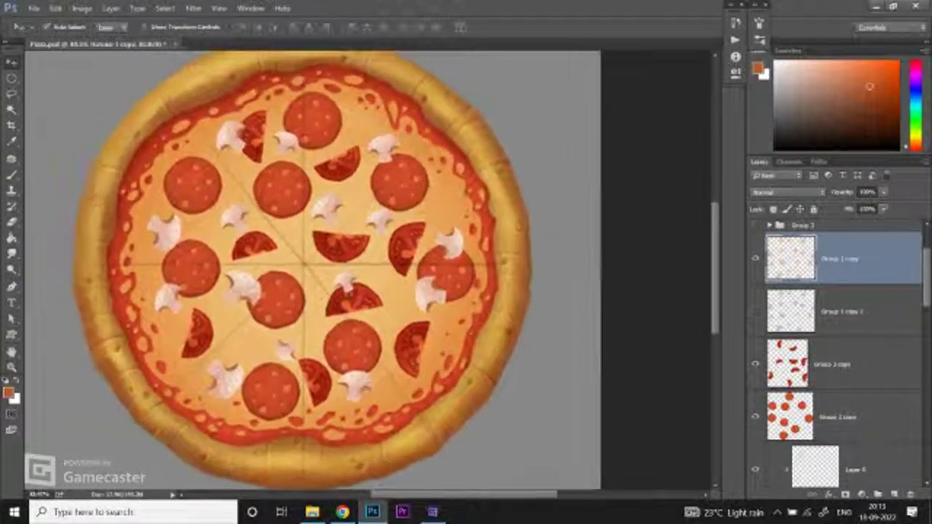
Step: Add a new empty Layer 25 and set the brush size to 20
{"action": "left_click", "coordinate": [894, 493]}
{"action": "key", "text": "b"}
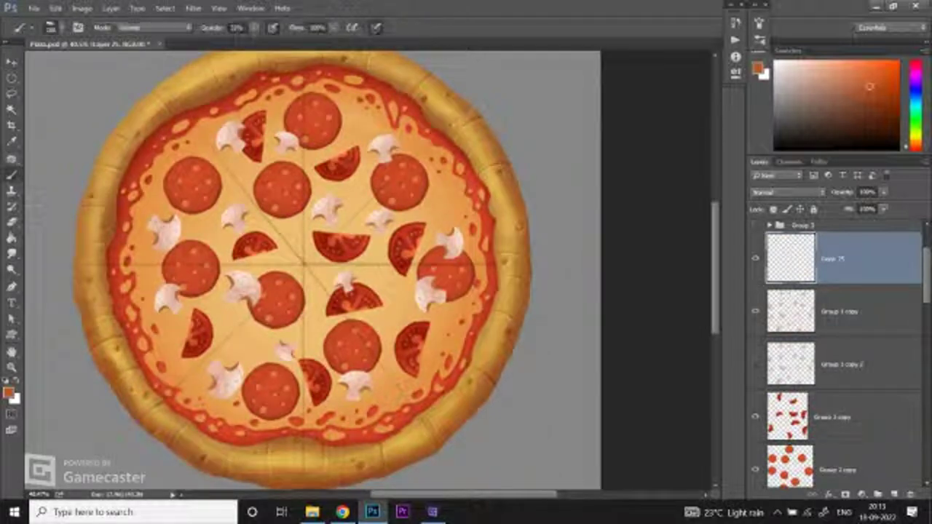
{"action": "left_click", "coordinate": [50, 27]}
{"action": "type", "text": "20"}
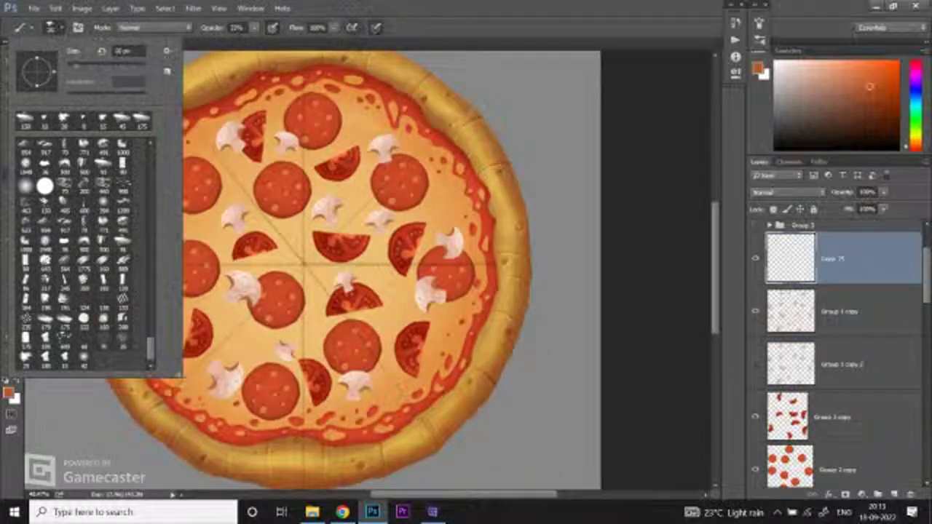
{"action": "key", "text": "Return"}
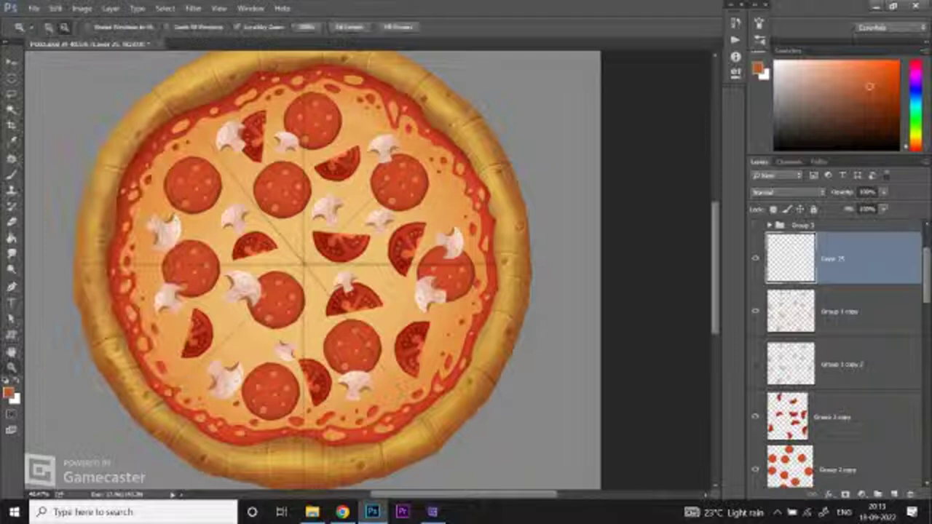
Step: Pick a purple paint colour and undo the faint pink stray stroke
{"action": "key", "text": "ctrl+plus"}
{"action": "key", "text": "ctrl+plus"}
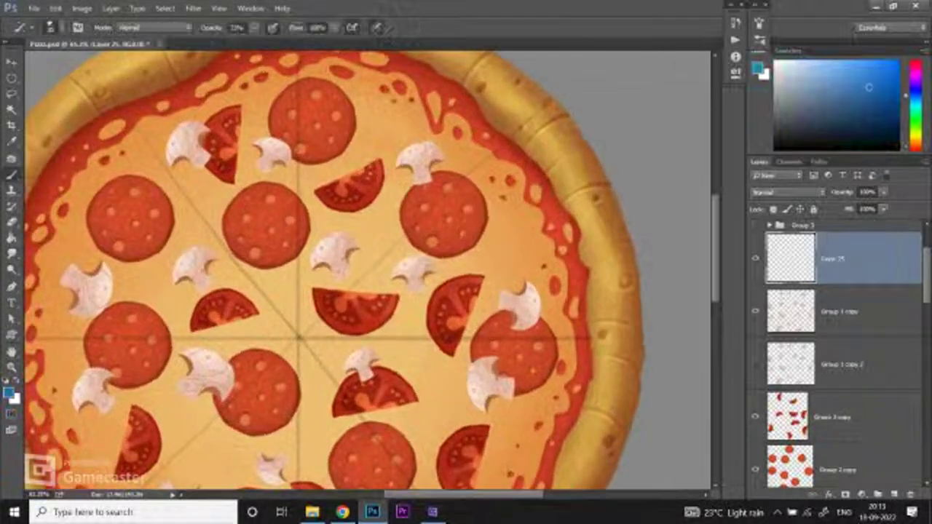
{"action": "mouse_move", "coordinate": [915, 84]}
{"action": "left_mouse_down"}
{"action": "mouse_move", "coordinate": [915, 75]}
{"action": "mouse_move", "coordinate": [808, 79]}
{"action": "mouse_move", "coordinate": [790, 68]}
{"action": "left_mouse_up"}
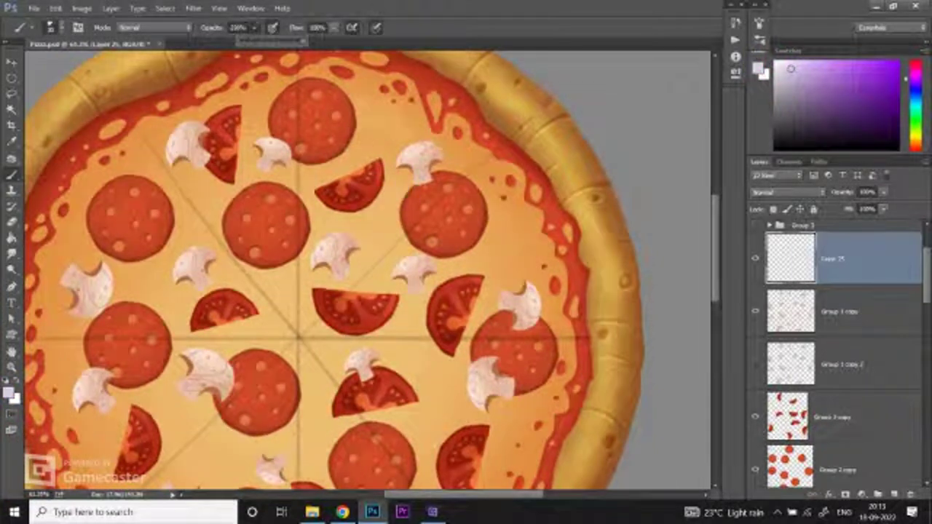
{"action": "key", "text": "ctrl+z"}
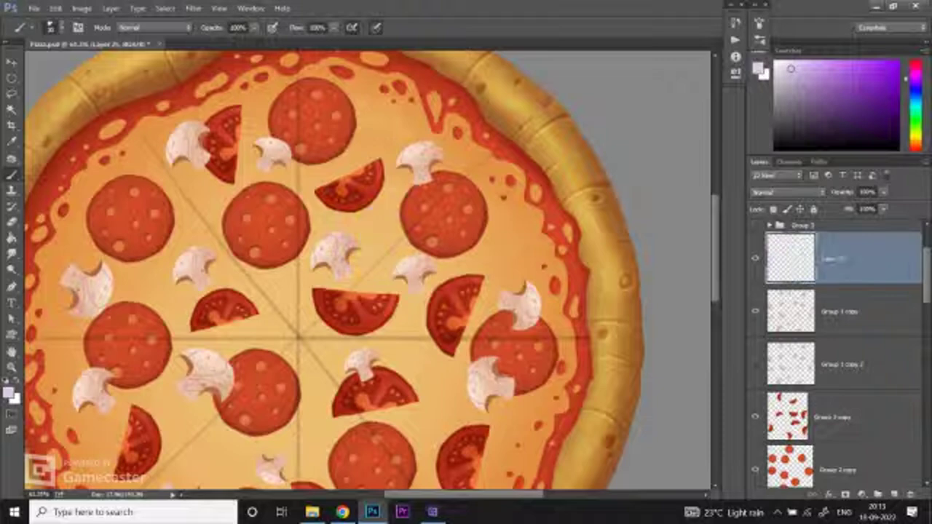
{"action": "key", "text": "h"}
{"action": "key", "text": "ctrl+minus"}
{"action": "key", "text": "ctrl+minus"}
{"action": "key", "text": "ctrl+minus"}
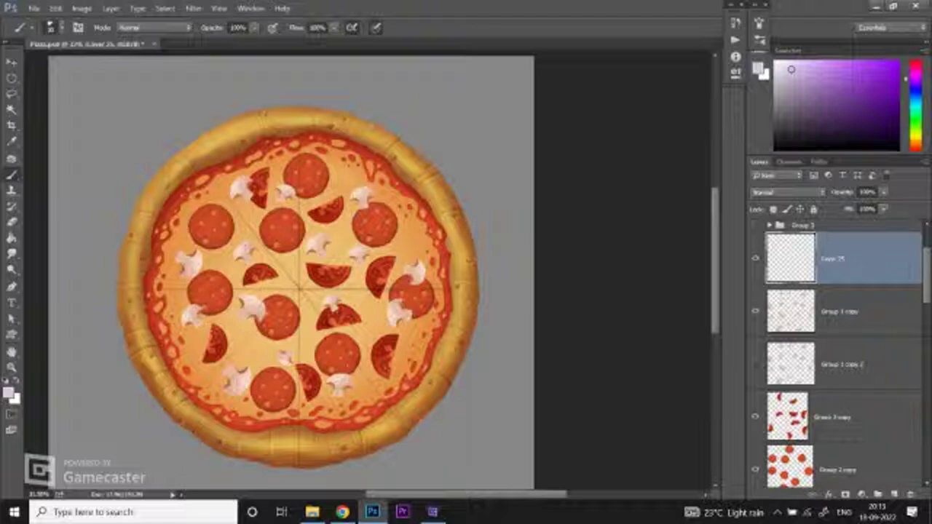
Step: Paint pale lavender curved onion strips beside the left-side pepperoni, redoing misplaced ones
{"action": "key", "text": "ctrl+plus"}
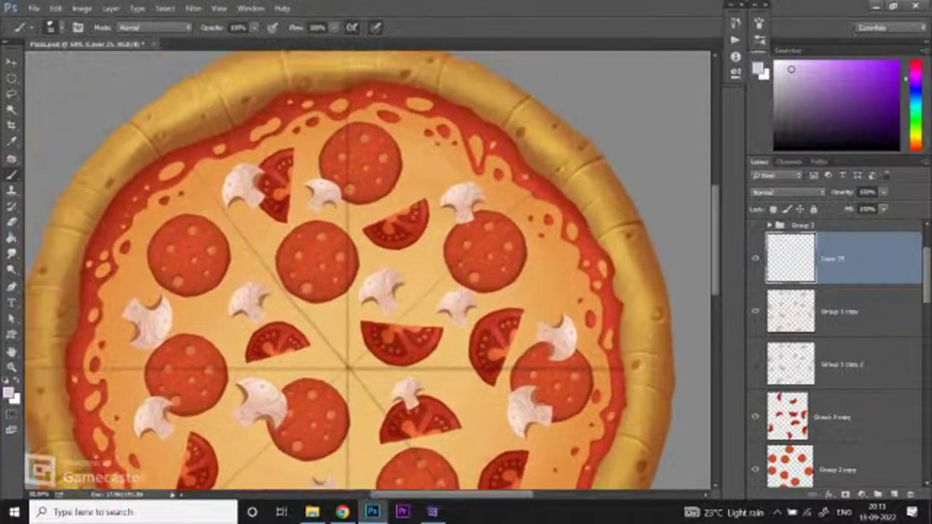
{"action": "left_click", "coordinate": [233, 310], "text": "ctrl"}
{"action": "mouse_move", "coordinate": [188, 241]}
{"action": "left_mouse_down"}
{"action": "mouse_move", "coordinate": [218, 284]}
{"action": "mouse_move", "coordinate": [190, 335]}
{"action": "left_mouse_up"}
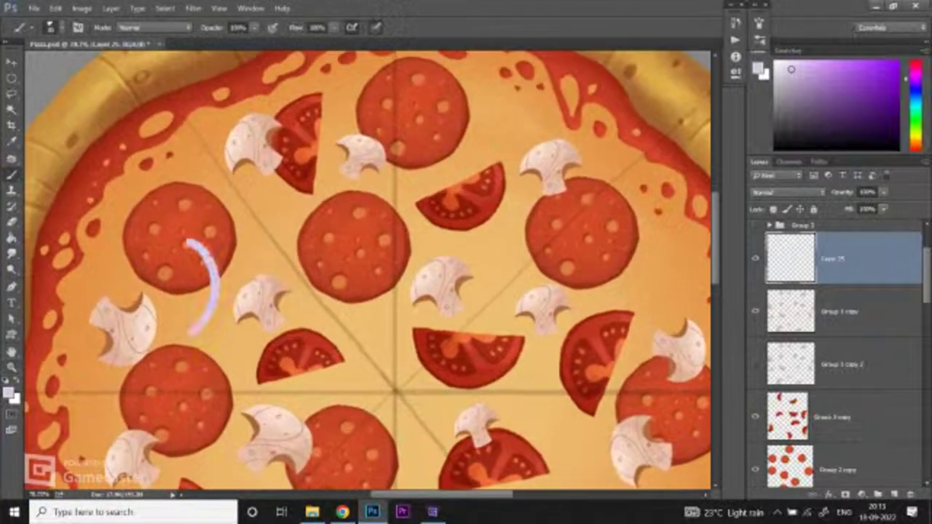
{"action": "key", "text": "ctrl+minus"}
{"action": "key", "text": "ctrl+plus"}
{"action": "key", "text": "ctrl+plus"}
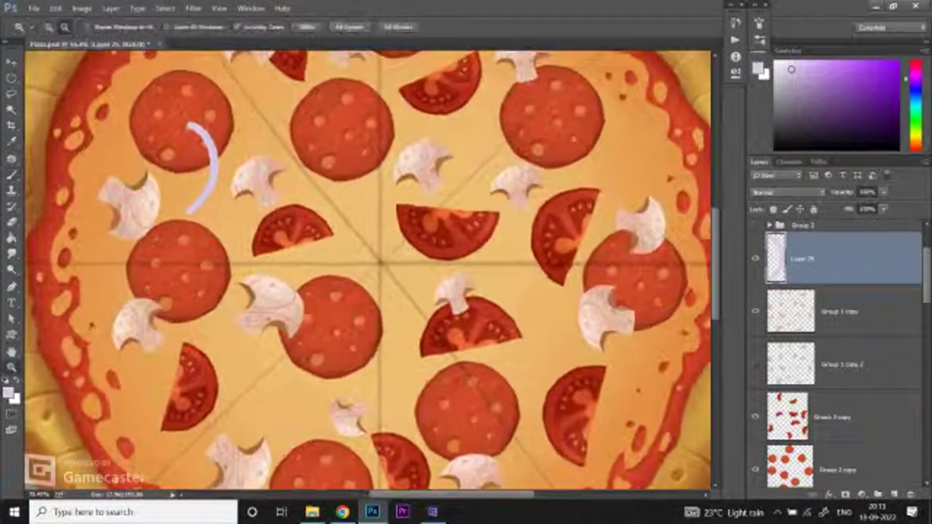
{"action": "key", "text": "b"}
{"action": "scroll", "coordinate": [364, 270], "scroll_direction": "down", "scroll_amount": 2}
{"action": "mouse_move", "coordinate": [136, 323]}
{"action": "left_mouse_down"}
{"action": "mouse_move", "coordinate": [168, 371]}
{"action": "mouse_move", "coordinate": [149, 406]}
{"action": "left_mouse_up"}
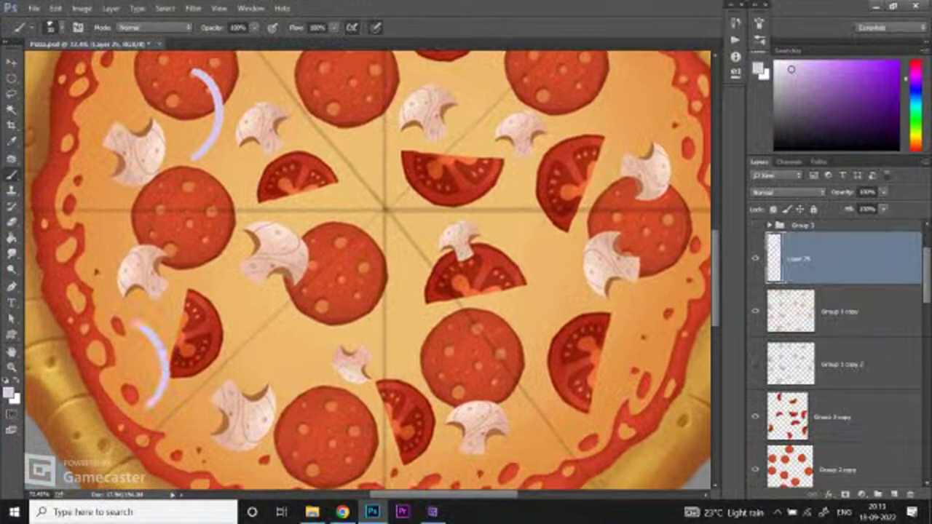
{"action": "left_click_drag", "start_coordinate": [218, 234], "coordinate": [266, 295]}
{"action": "scroll", "coordinate": [364, 269], "scroll_direction": "down", "scroll_amount": 3}
{"action": "key", "text": "ctrl+z"}
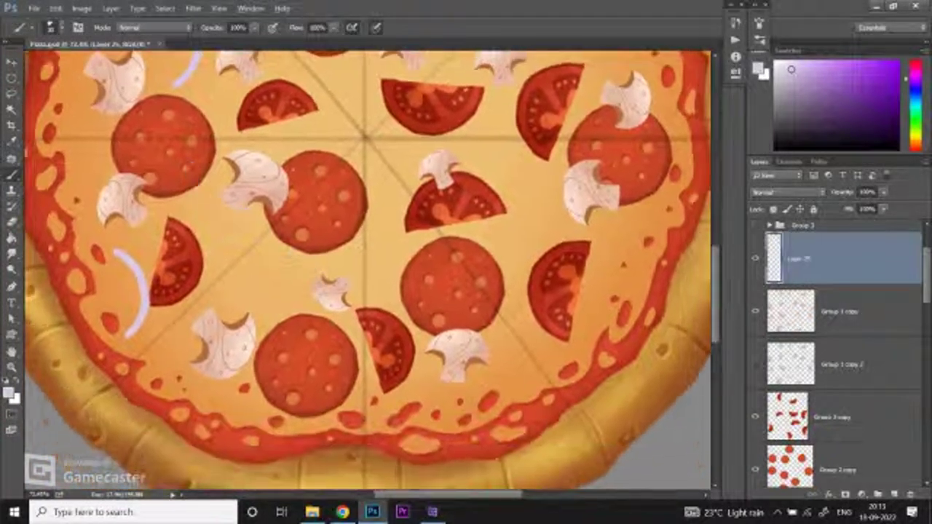
{"action": "left_click_drag", "start_coordinate": [191, 167], "coordinate": [236, 224]}
{"action": "key", "text": "ctrl+z"}
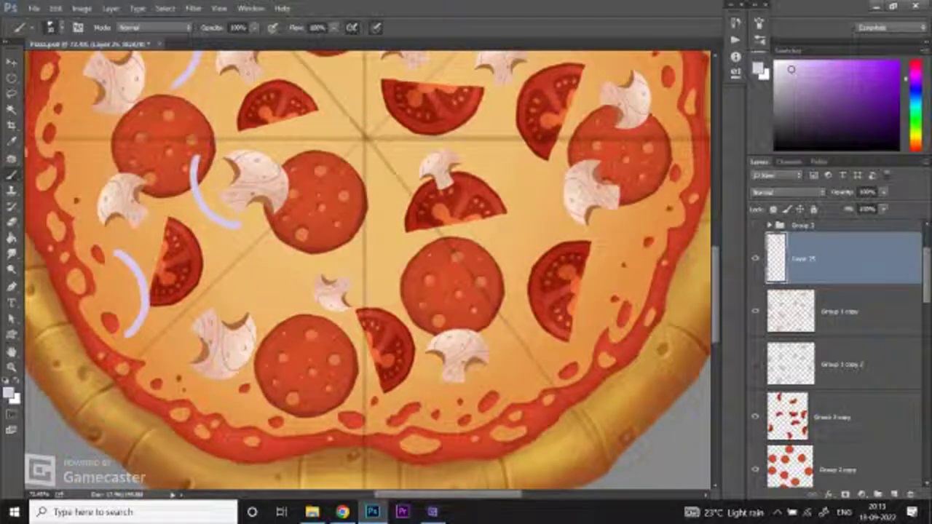
Step: Paint onion strips across the pepperoni and among the lower-right toppings
{"action": "left_click_drag", "start_coordinate": [270, 306], "coordinate": [282, 352]}
{"action": "scroll", "coordinate": [368, 270], "scroll_direction": "up", "scroll_amount": 3}
{"action": "scroll", "coordinate": [368, 269], "scroll_direction": "right", "scroll_amount": 2}
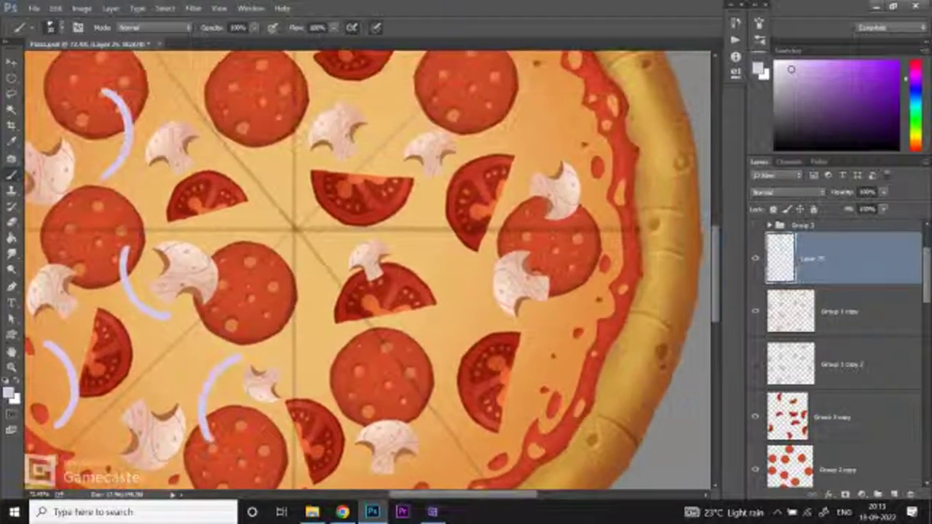
{"action": "mouse_move", "coordinate": [266, 305]}
{"action": "left_mouse_down"}
{"action": "mouse_move", "coordinate": [331, 373]}
{"action": "mouse_move", "coordinate": [372, 389]}
{"action": "left_mouse_up"}
{"action": "scroll", "coordinate": [368, 269], "scroll_direction": "up", "scroll_amount": 1}
{"action": "scroll", "coordinate": [367, 269], "scroll_direction": "right", "scroll_amount": 1}
{"action": "left_click_drag", "start_coordinate": [422, 304], "coordinate": [369, 355]}
{"action": "scroll", "coordinate": [367, 270], "scroll_direction": "down", "scroll_amount": 4}
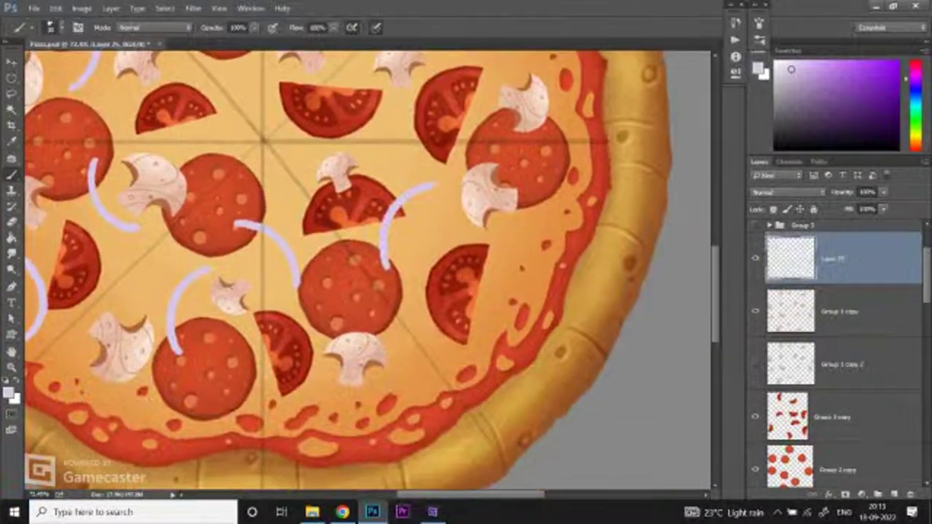
{"action": "mouse_move", "coordinate": [450, 318]}
{"action": "left_mouse_down"}
{"action": "mouse_move", "coordinate": [401, 368]}
{"action": "mouse_move", "coordinate": [398, 396]}
{"action": "left_mouse_up"}
{"action": "scroll", "coordinate": [368, 269], "scroll_direction": "up", "scroll_amount": 6}
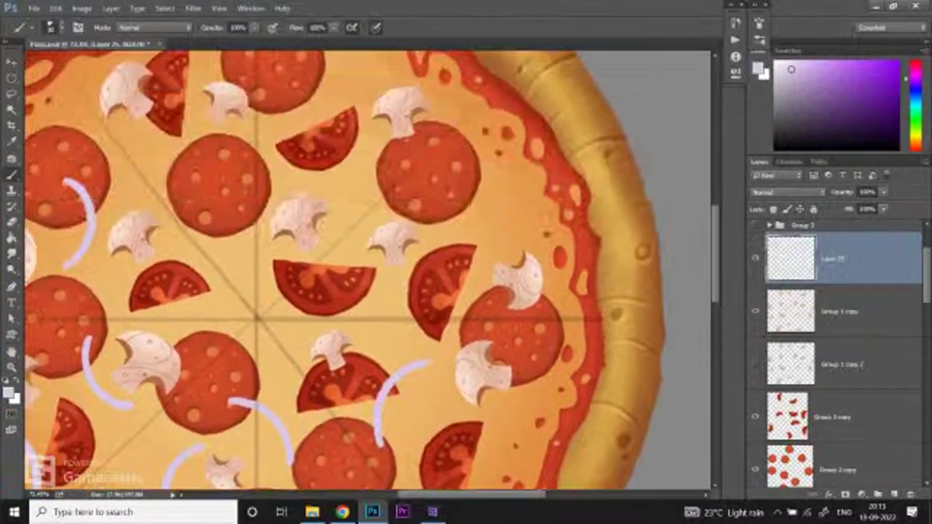
{"action": "scroll", "coordinate": [368, 269], "scroll_direction": "up", "scroll_amount": 3}
{"action": "scroll", "coordinate": [367, 270], "scroll_direction": "left", "scroll_amount": 1}
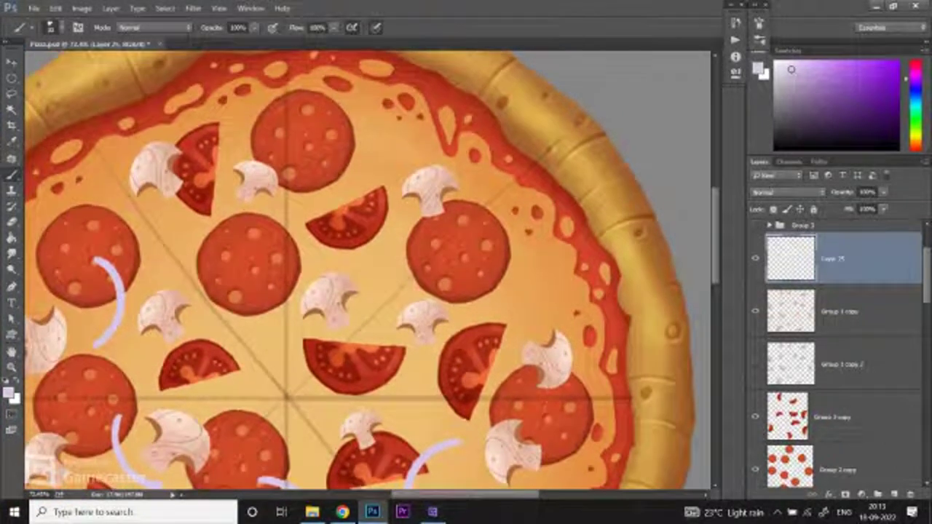
Step: Add onion strips on the top pepperoni, a tomato slice and the right-side toppings
{"action": "mouse_move", "coordinate": [328, 172]}
{"action": "left_mouse_down"}
{"action": "mouse_move", "coordinate": [399, 141]}
{"action": "mouse_move", "coordinate": [412, 147]}
{"action": "left_mouse_up"}
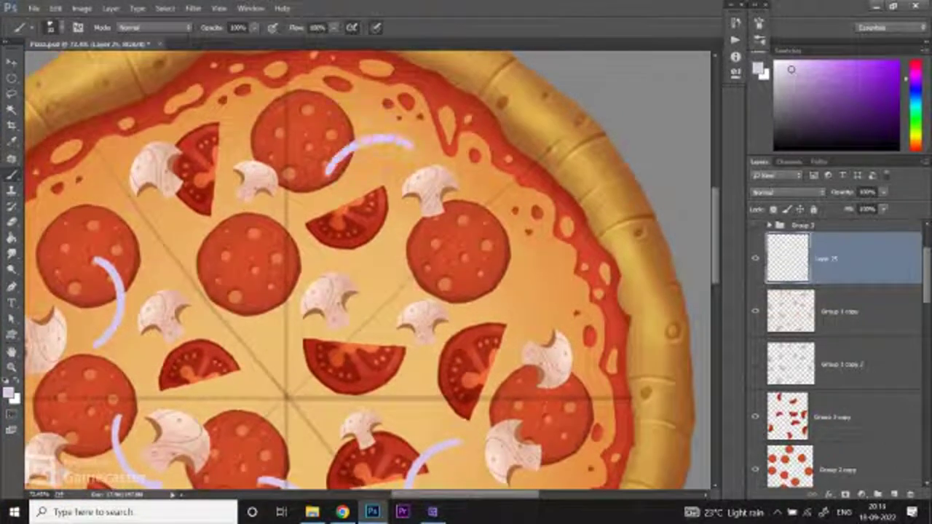
{"action": "left_click_drag", "start_coordinate": [363, 231], "coordinate": [391, 282]}
{"action": "scroll", "coordinate": [368, 270], "scroll_direction": "down", "scroll_amount": 2}
{"action": "scroll", "coordinate": [367, 269], "scroll_direction": "right", "scroll_amount": 1}
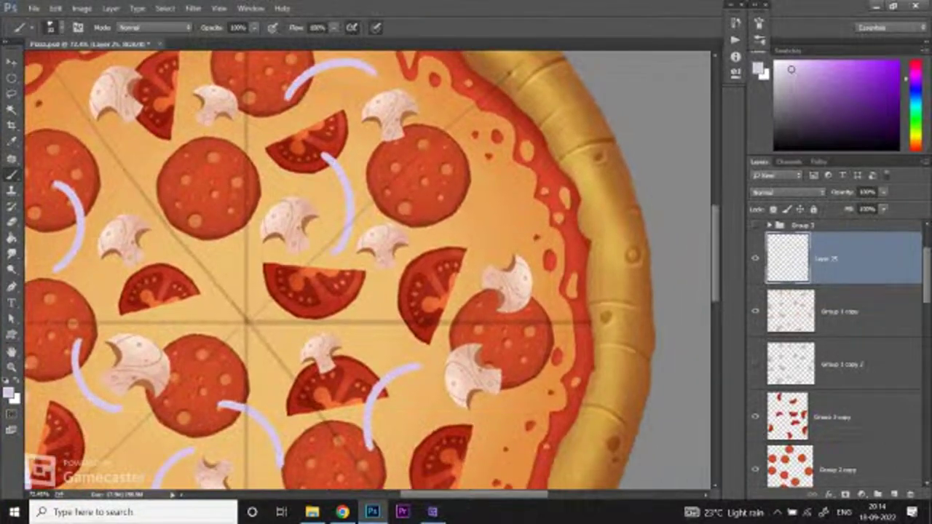
{"action": "left_click_drag", "start_coordinate": [452, 175], "coordinate": [531, 227]}
{"action": "scroll", "coordinate": [531, 227], "scroll_direction": "down", "scroll_amount": 3}
{"action": "scroll", "coordinate": [532, 227], "scroll_direction": "right", "scroll_amount": 1}
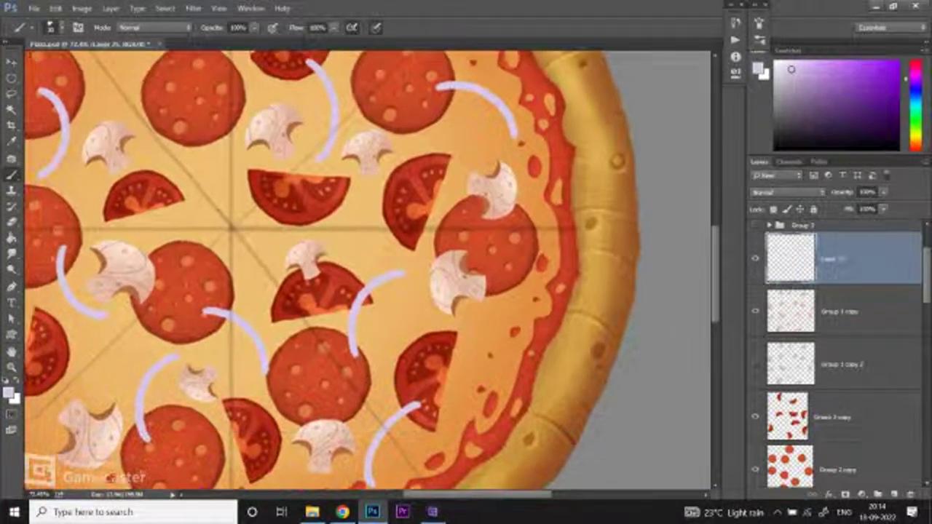
{"action": "mouse_move", "coordinate": [422, 313]}
{"action": "left_mouse_down"}
{"action": "mouse_move", "coordinate": [470, 345]}
{"action": "mouse_move", "coordinate": [478, 383]}
{"action": "left_mouse_up"}
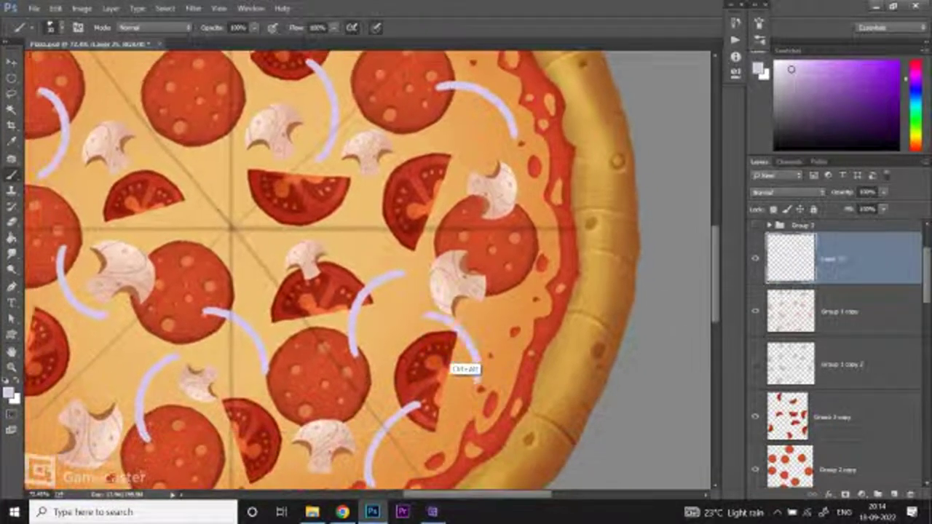
{"action": "key", "text": "ctrl+z"}
{"action": "left_click_drag", "start_coordinate": [421, 313], "coordinate": [474, 386]}
Step: Remove a short central onion stroke and fit the whole pizza on screen
{"action": "scroll", "coordinate": [367, 269], "scroll_direction": "down", "scroll_amount": 4}
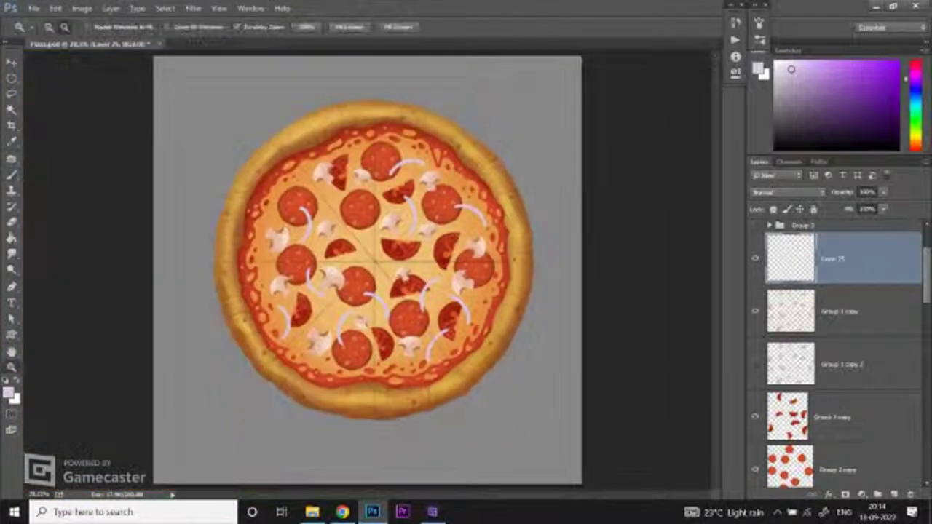
{"action": "scroll", "coordinate": [367, 269], "scroll_direction": "up", "scroll_amount": 4}
{"action": "left_click_drag", "start_coordinate": [363, 202], "coordinate": [351, 221]}
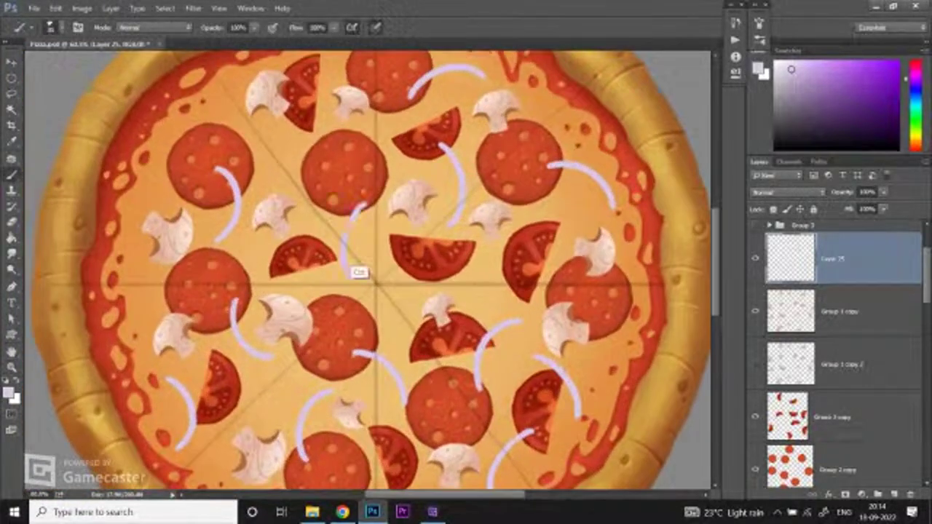
{"action": "key", "text": "ctrl+z"}
{"action": "scroll", "coordinate": [368, 269], "scroll_direction": "down", "scroll_amount": 3}
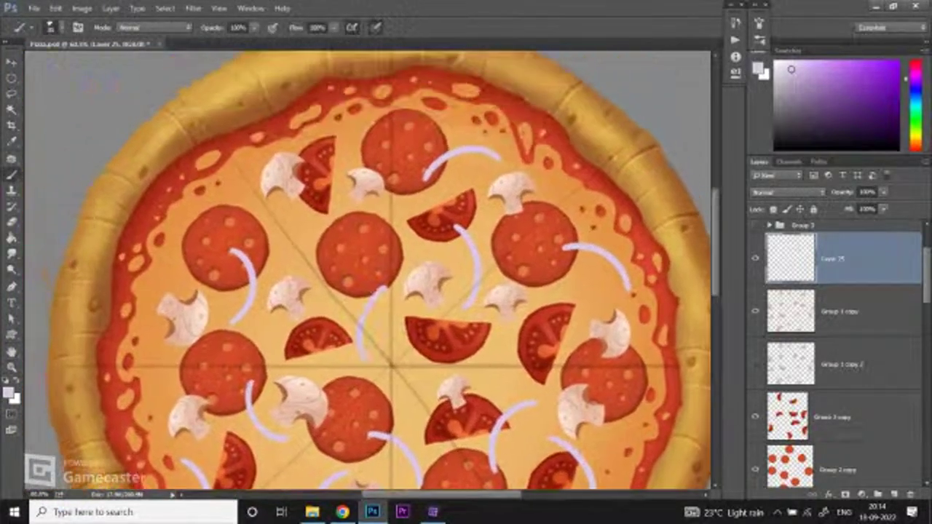
{"action": "scroll", "coordinate": [368, 270], "scroll_direction": "up", "scroll_amount": 4}
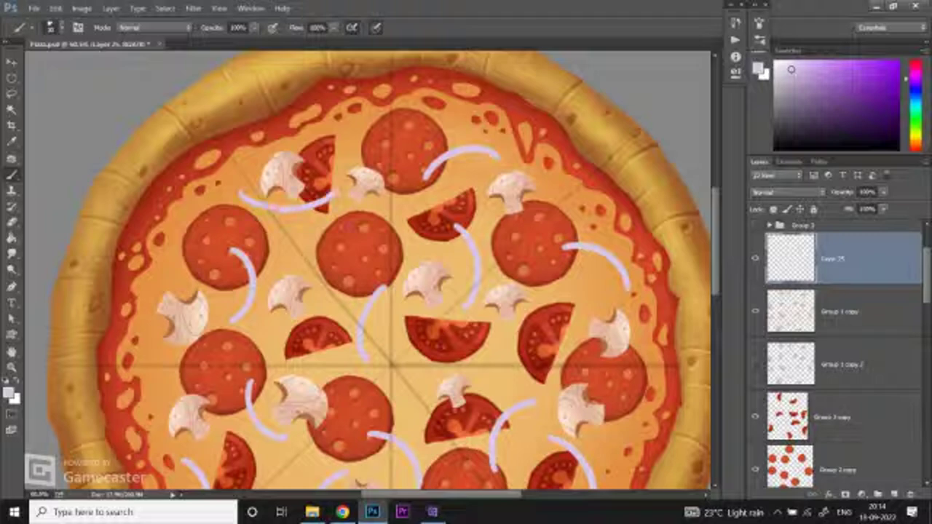
{"action": "key", "text": "z"}
{"action": "key", "text": "ctrl+0"}
{"action": "scroll", "coordinate": [367, 269], "scroll_direction": "up", "scroll_amount": 4}
{"action": "key", "text": "b"}
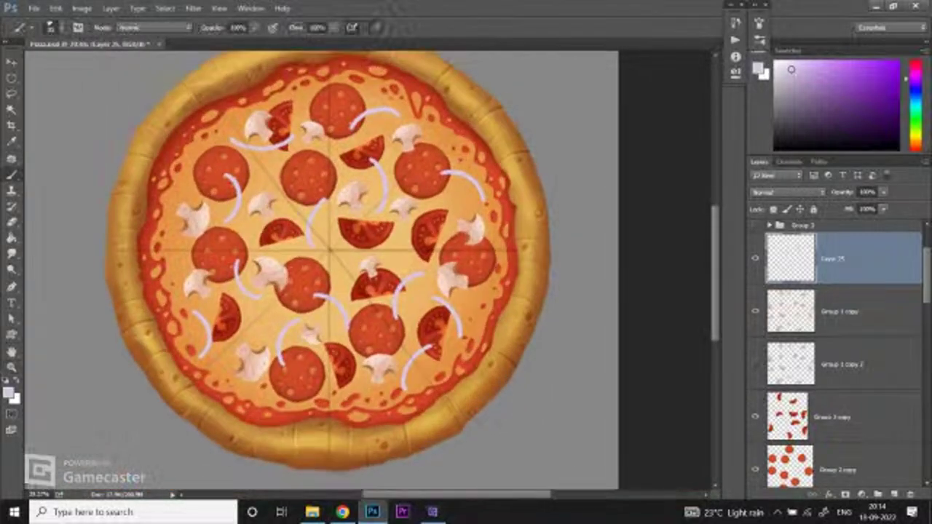
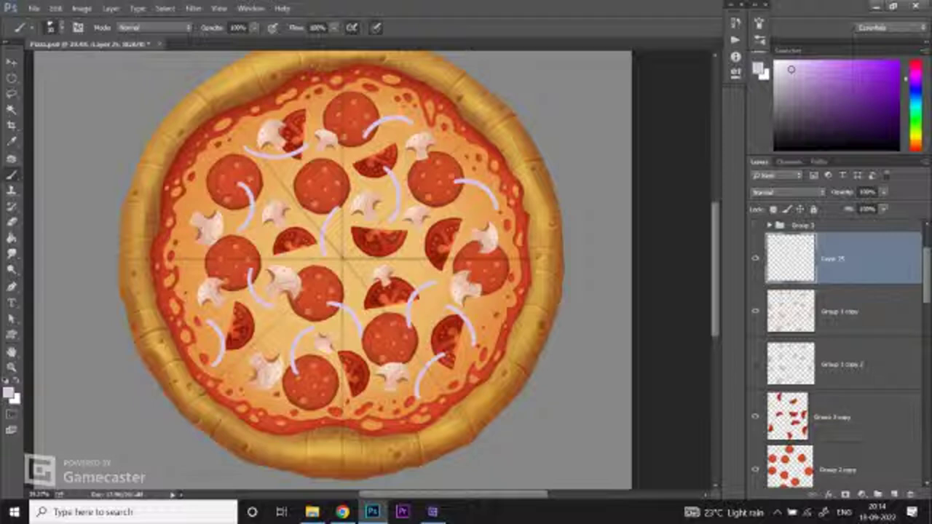
Step: Create a new empty layer above Layer 25 and pick a yellow-green painting colour
{"action": "key", "text": "ctrl+z"}
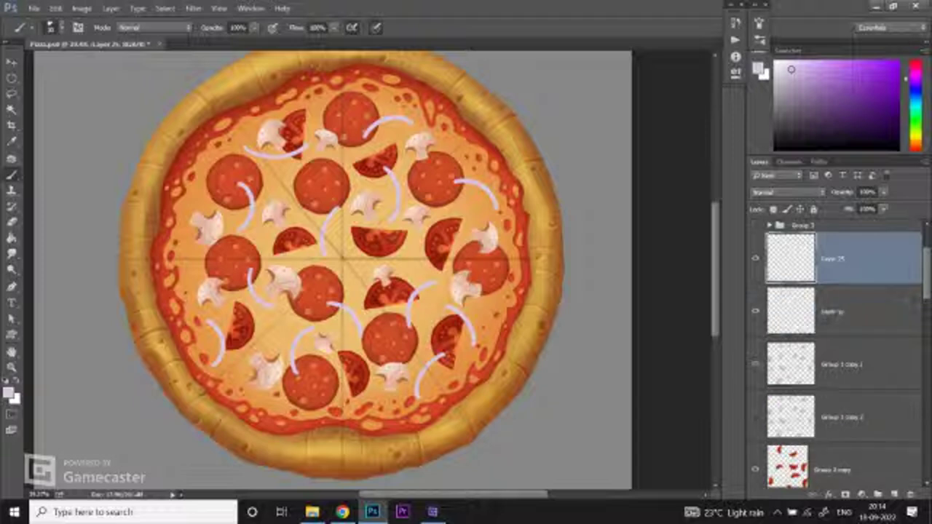
{"action": "left_click_drag", "start_coordinate": [915, 82], "coordinate": [915, 131]}
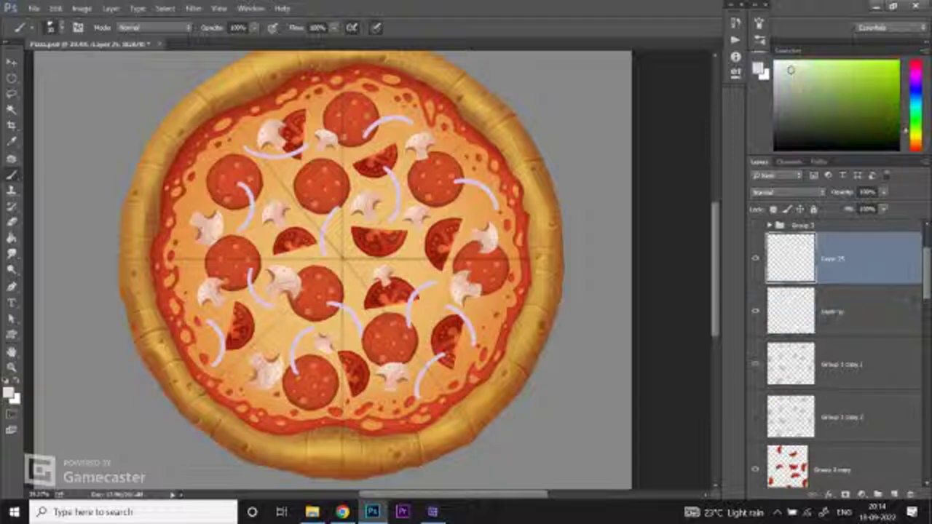
{"action": "left_click", "coordinate": [831, 83]}
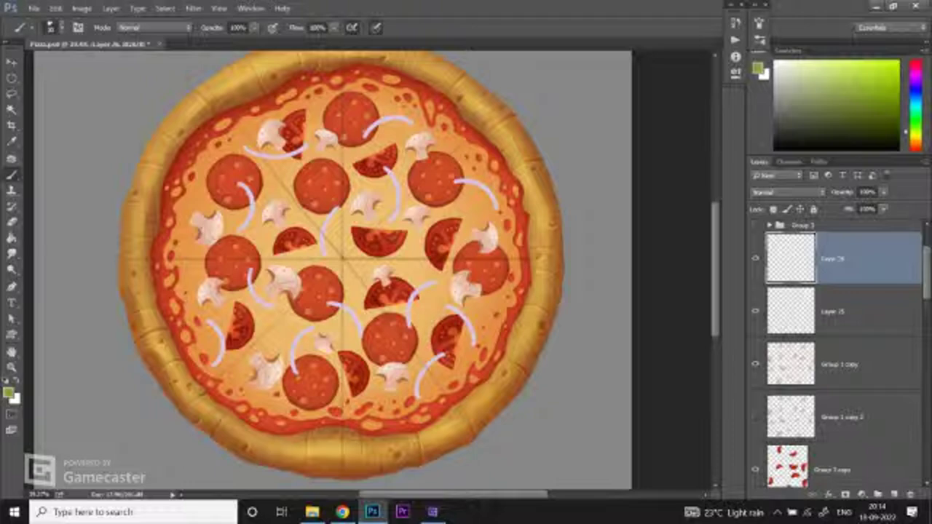
Step: Paint a test green stroke on the upper-left toppings, then undo it and zoom out
{"action": "key", "text": "z"}
{"action": "left_click", "coordinate": [308, 141]}
{"action": "key", "text": "b"}
{"action": "left_click_drag", "start_coordinate": [272, 197], "coordinate": [300, 166]}
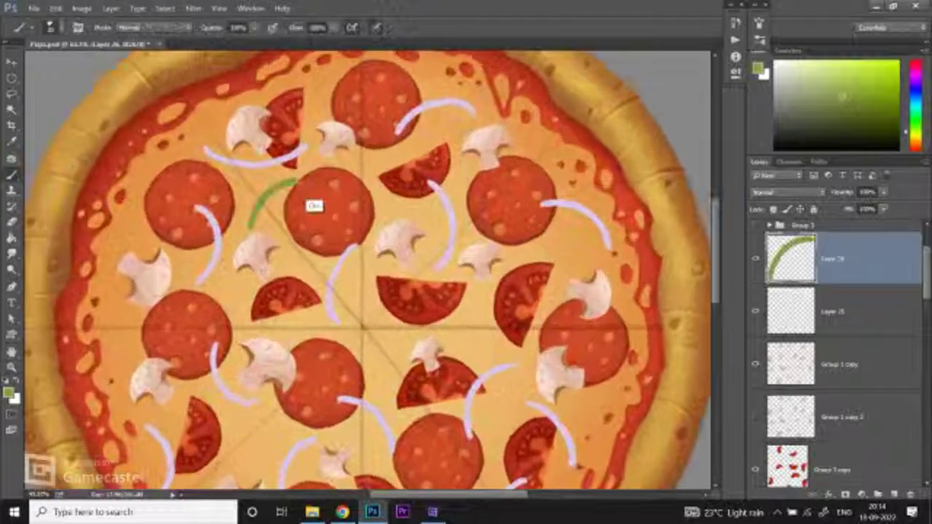
{"action": "key", "text": "ctrl+z"}
{"action": "key", "text": "ctrl+minus"}
{"action": "key", "text": "ctrl+minus"}
{"action": "key", "text": "ctrl+minus"}
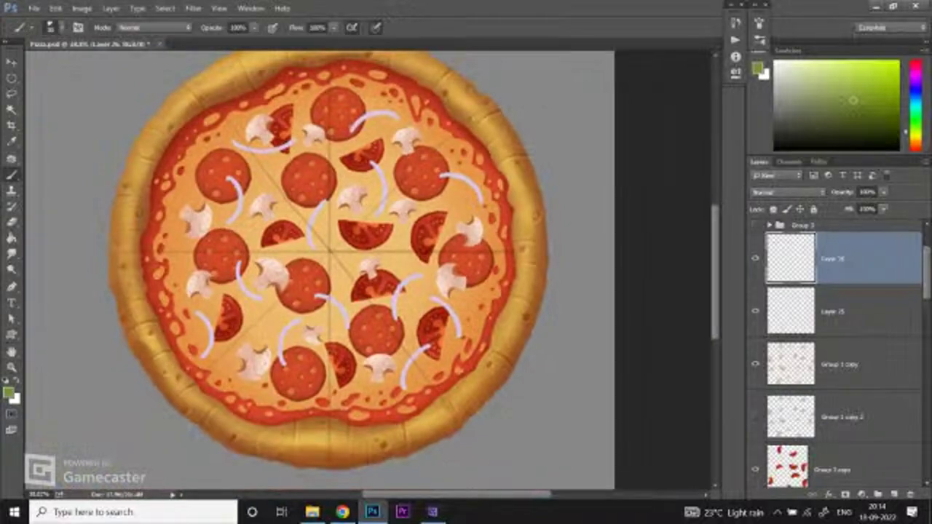
{"action": "key", "text": "alt+Tab"}
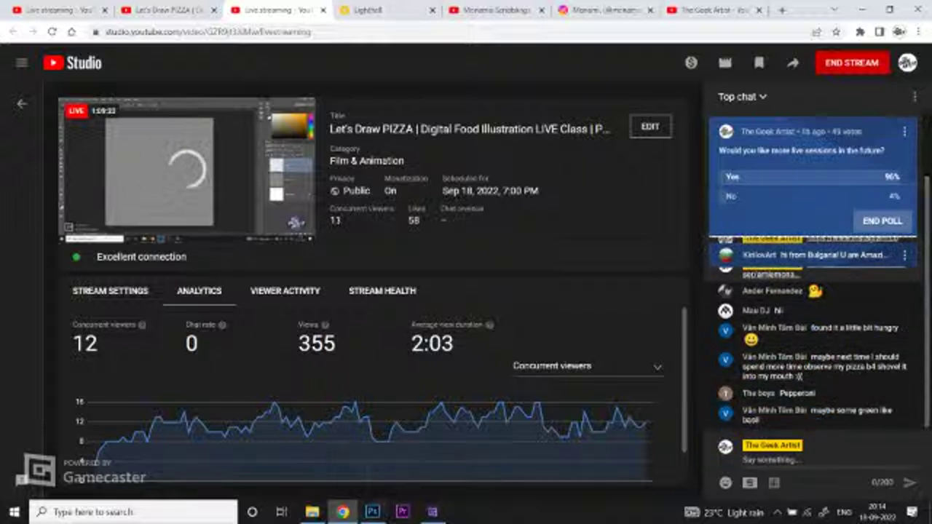
{"action": "key", "text": "alt+Tab"}
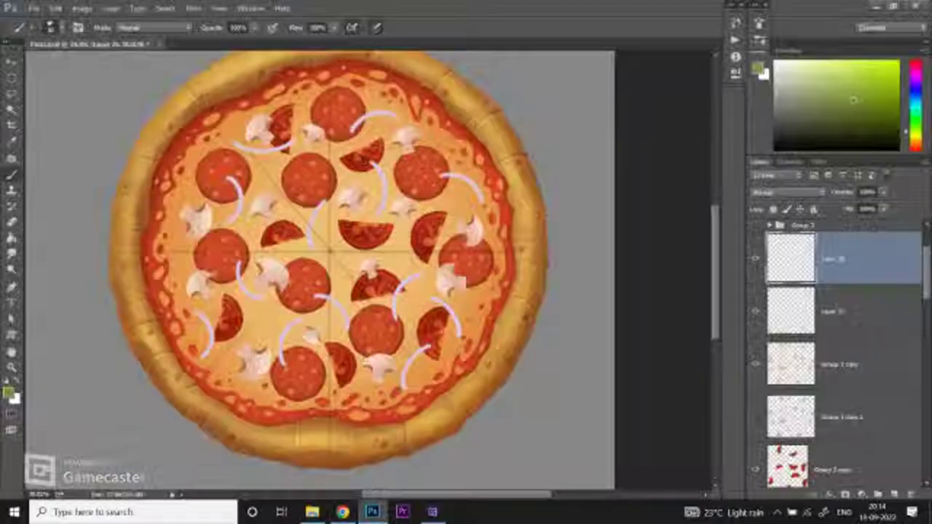
Step: Try curved green pepper strips near the centre and upper left, undoing the unsatisfactory ones
{"action": "key", "text": "ctrl+plus"}
{"action": "key", "text": "ctrl+plus"}
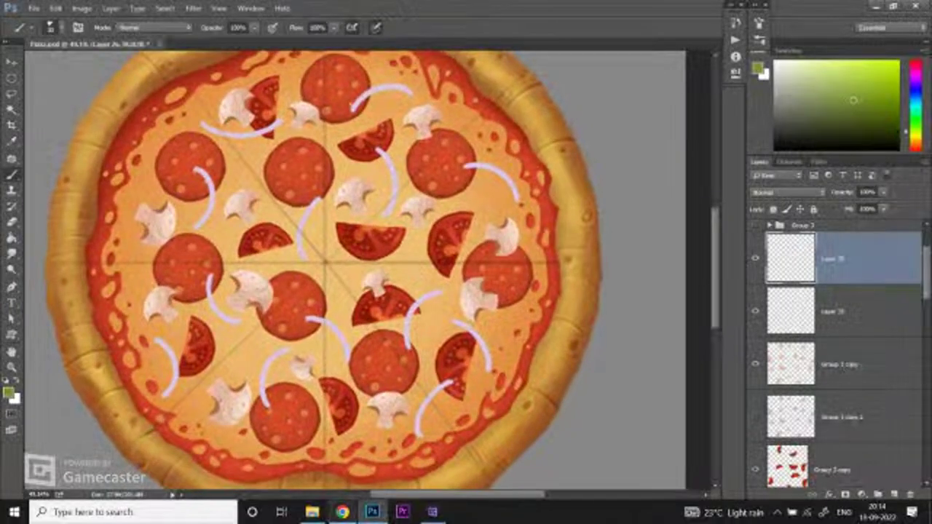
{"action": "key", "text": "alt+Tab"}
{"action": "key", "text": "alt+Tab"}
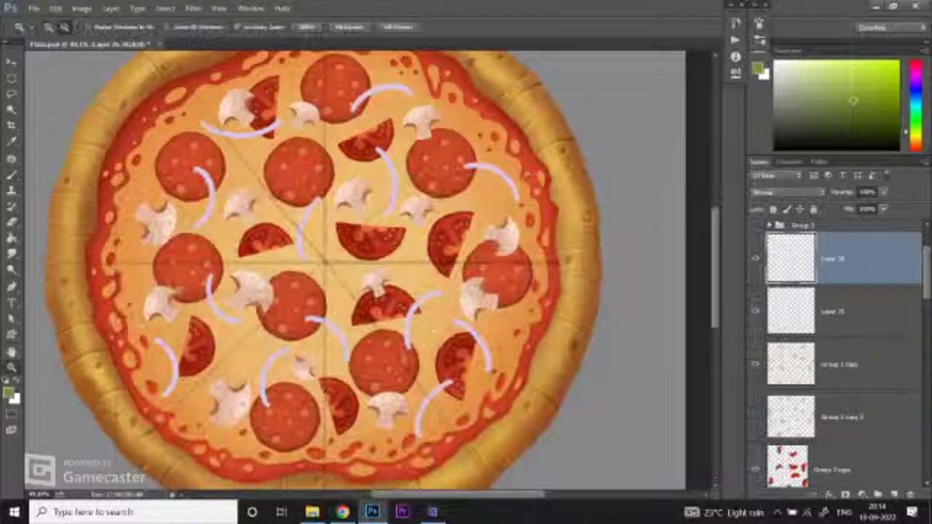
{"action": "key", "text": "ctrl+plus"}
{"action": "left_click_drag", "start_coordinate": [337, 275], "coordinate": [386, 245]}
{"action": "key", "text": "ctrl+minus"}
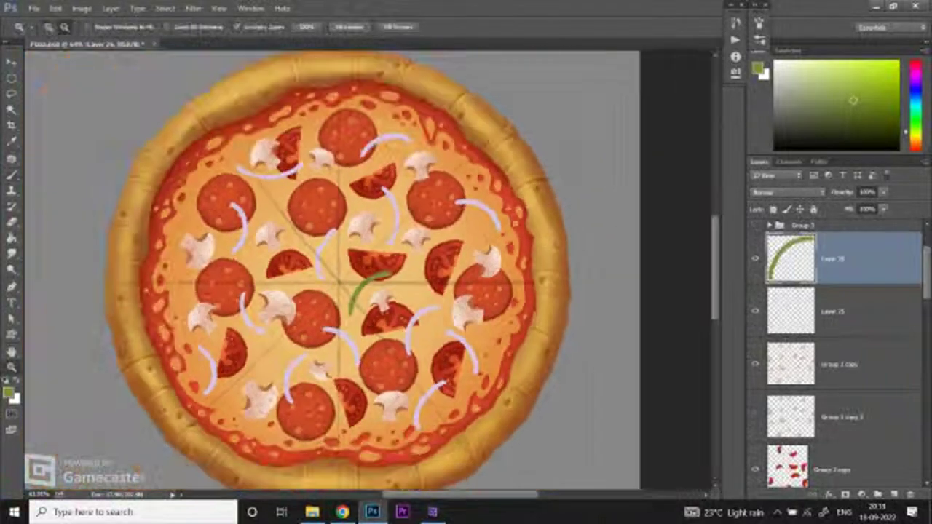
{"action": "key", "text": "ctrl+plus"}
{"action": "key", "text": "ctrl+z"}
{"action": "key", "text": "ctrl+plus"}
{"action": "key", "text": "ctrl+plus"}
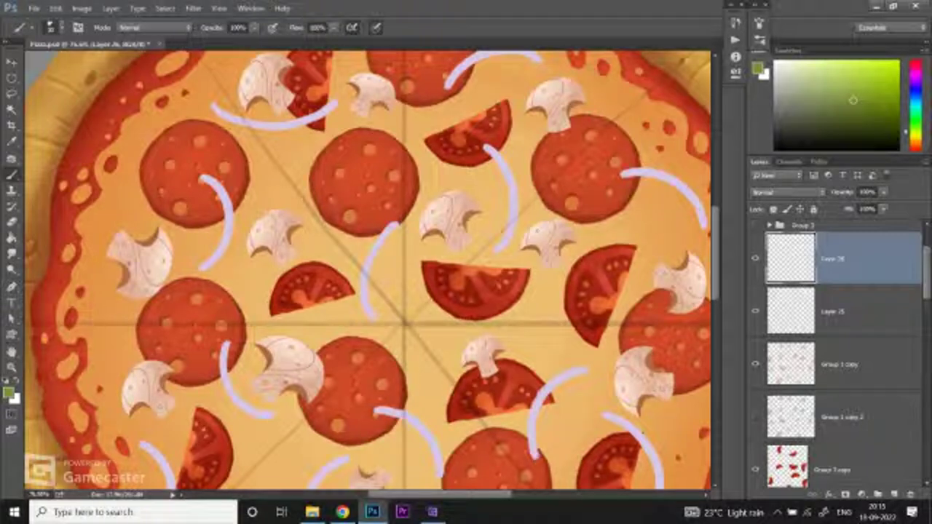
{"action": "mouse_move", "coordinate": [155, 121]}
{"action": "left_mouse_down"}
{"action": "mouse_move", "coordinate": [135, 208]}
{"action": "mouse_move", "coordinate": [116, 232]}
{"action": "left_mouse_up"}
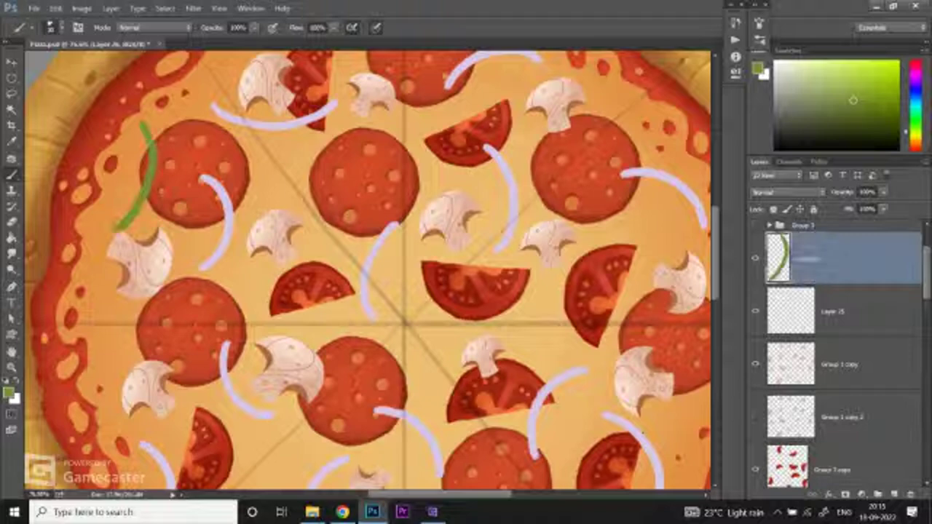
{"action": "scroll", "coordinate": [371, 273], "scroll_direction": "down", "scroll_amount": 3}
{"action": "key", "text": "ctrl+0"}
{"action": "key", "text": "ctrl+z"}
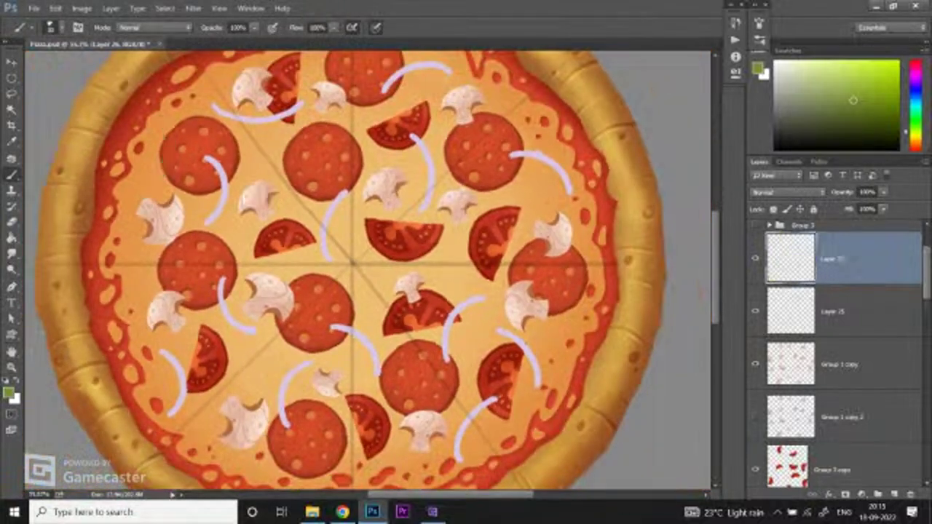
{"action": "key", "text": "ctrl+plus"}
{"action": "key", "text": "ctrl+plus"}
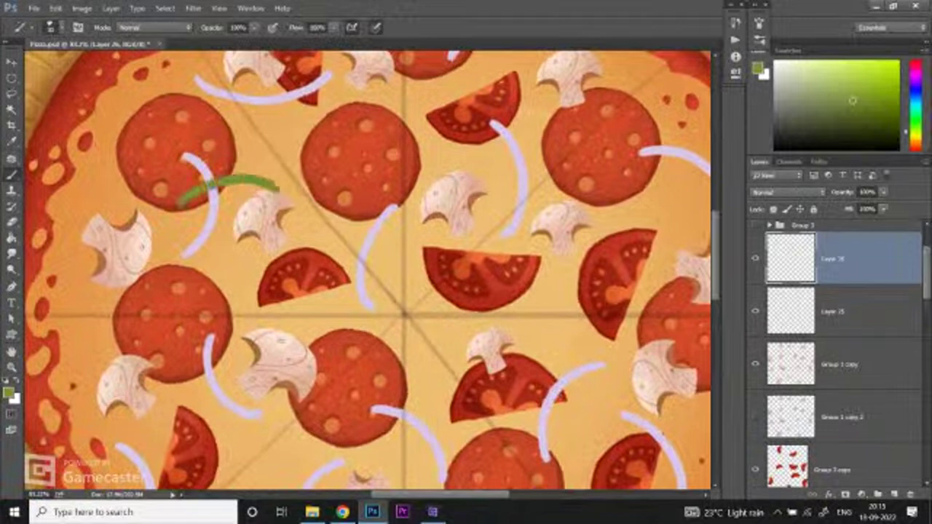
Step: Paint green pepper strips across the upper-left pepperoni and extend the central pepper curve
{"action": "left_click_drag", "start_coordinate": [364, 269], "coordinate": [413, 278]}
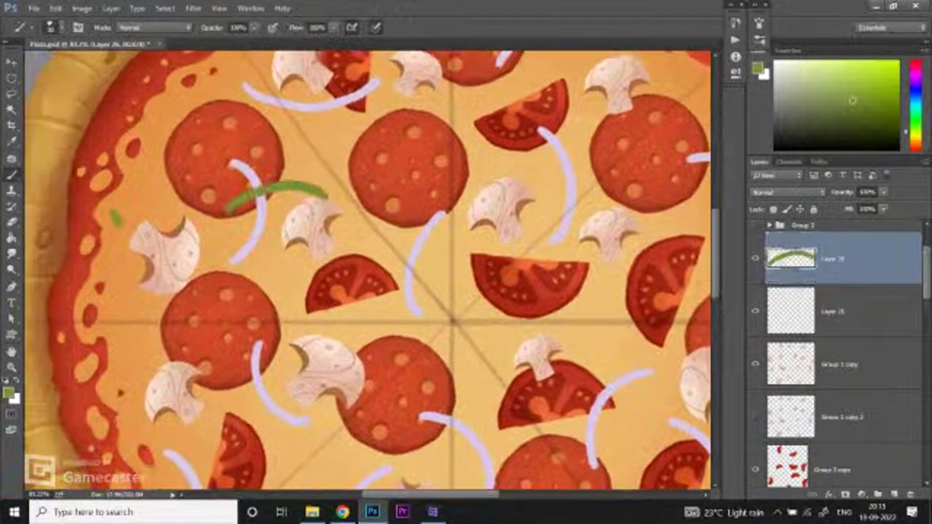
{"action": "left_click_drag", "start_coordinate": [115, 217], "coordinate": [115, 304]}
{"action": "scroll", "coordinate": [117, 305], "scroll_direction": "down", "scroll_amount": 3}
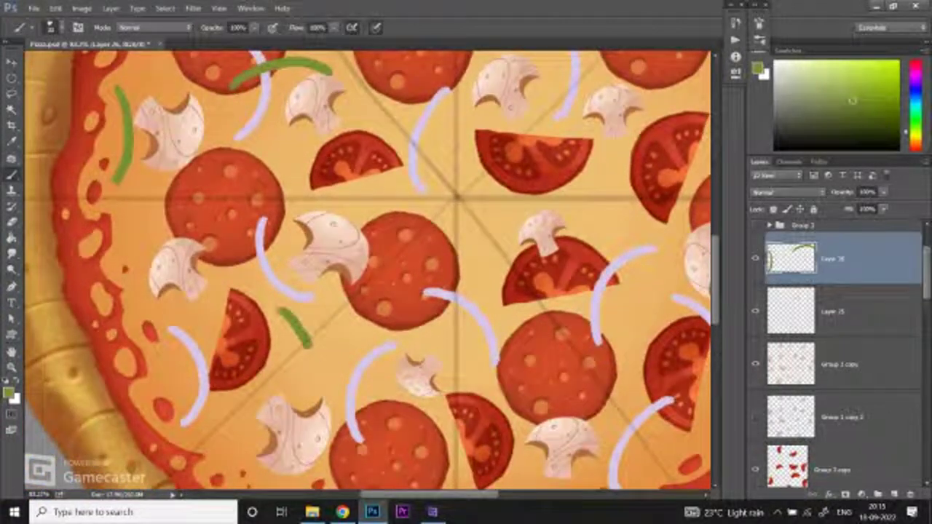
{"action": "key", "text": "ctrl+z"}
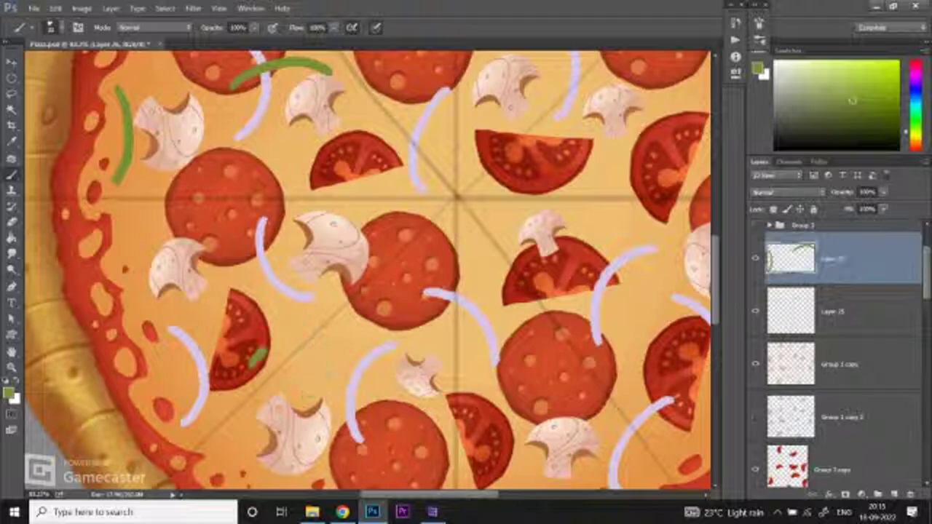
{"action": "key", "text": "z"}
{"action": "key", "text": "ctrl+0"}
{"action": "left_click", "coordinate": [379, 349]}
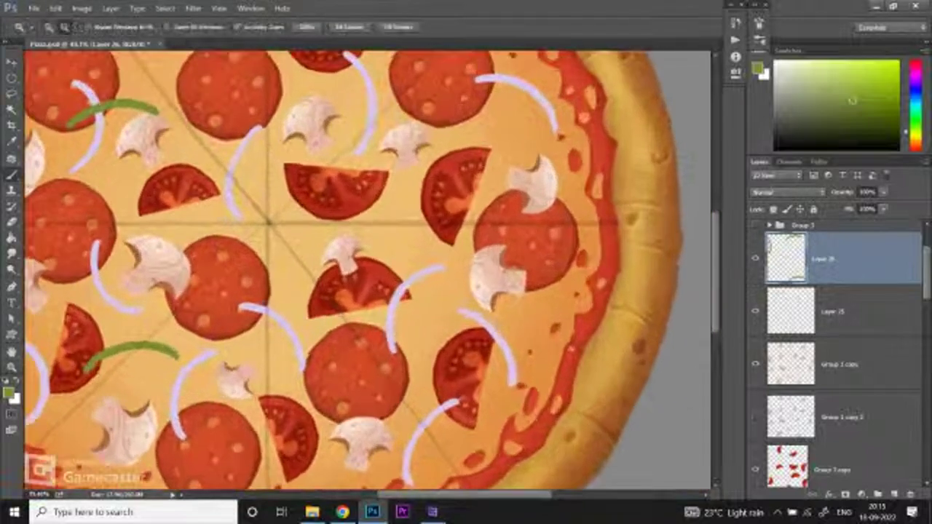
{"action": "key", "text": "b"}
{"action": "left_click_drag", "start_coordinate": [399, 330], "coordinate": [369, 264]}
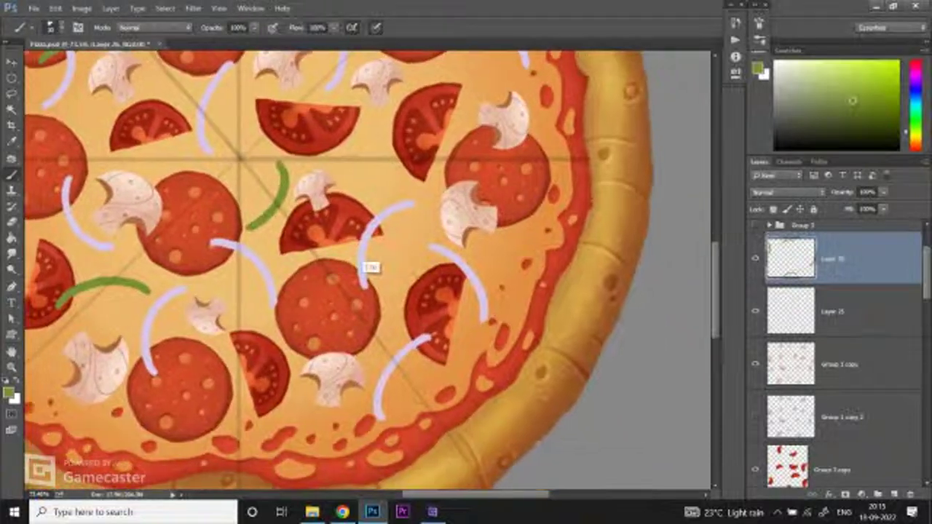
{"action": "key", "text": "ctrl+z"}
{"action": "mouse_move", "coordinate": [275, 218]}
{"action": "left_mouse_down"}
{"action": "mouse_move", "coordinate": [244, 244]}
{"action": "mouse_move", "coordinate": [273, 179]}
{"action": "left_mouse_up"}
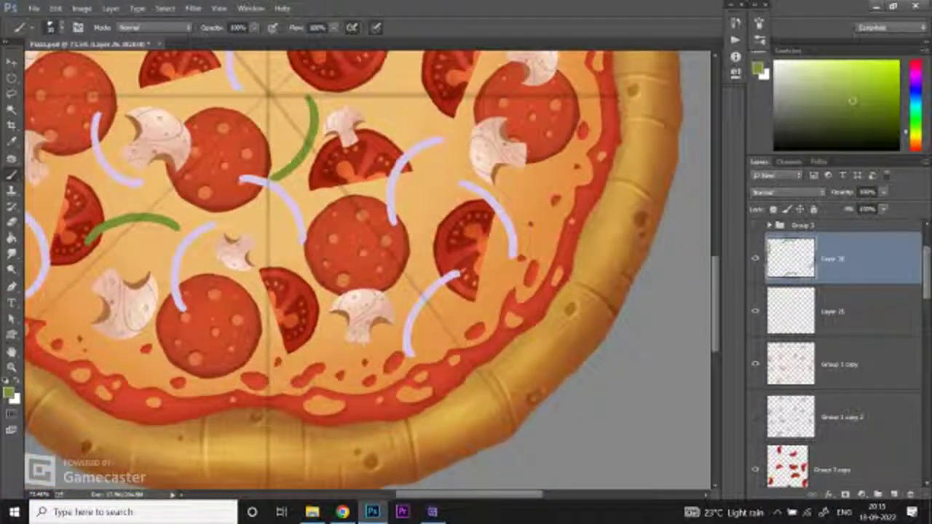
{"action": "key", "text": "z"}
{"action": "key", "text": "ctrl+0"}
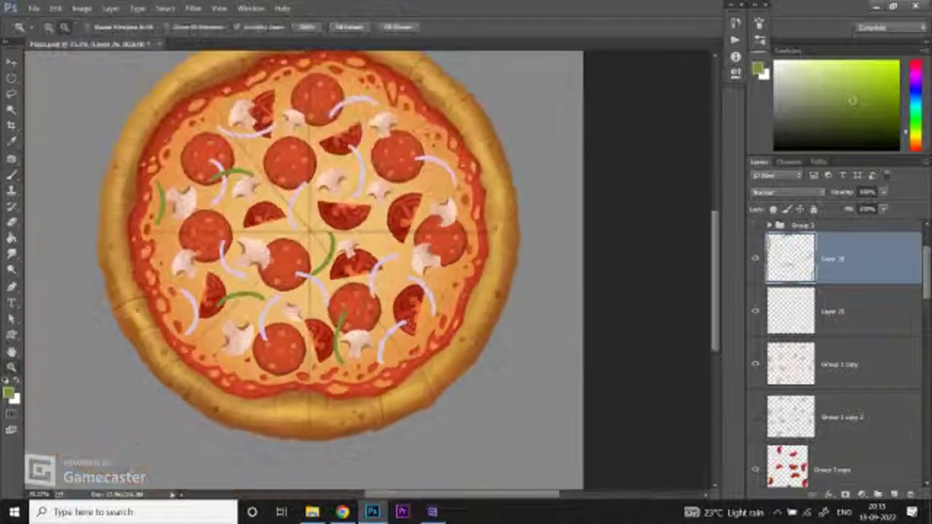
{"action": "key", "text": "ctrl+plus"}
{"action": "key", "text": "ctrl+plus"}
Step: Add another green pepper strip at lower left after undoing one on the right pepperoni
{"action": "key", "text": "b"}
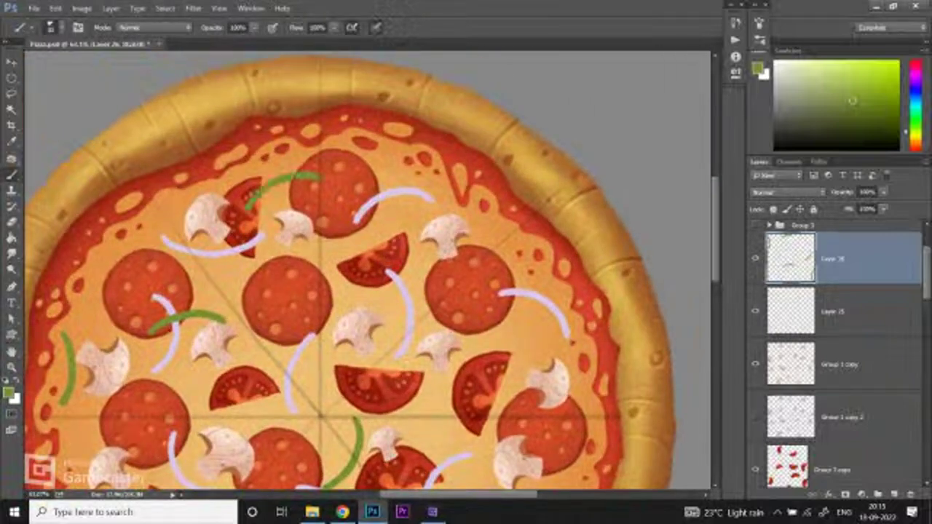
{"action": "left_click_drag", "start_coordinate": [364, 292], "coordinate": [293, 230]}
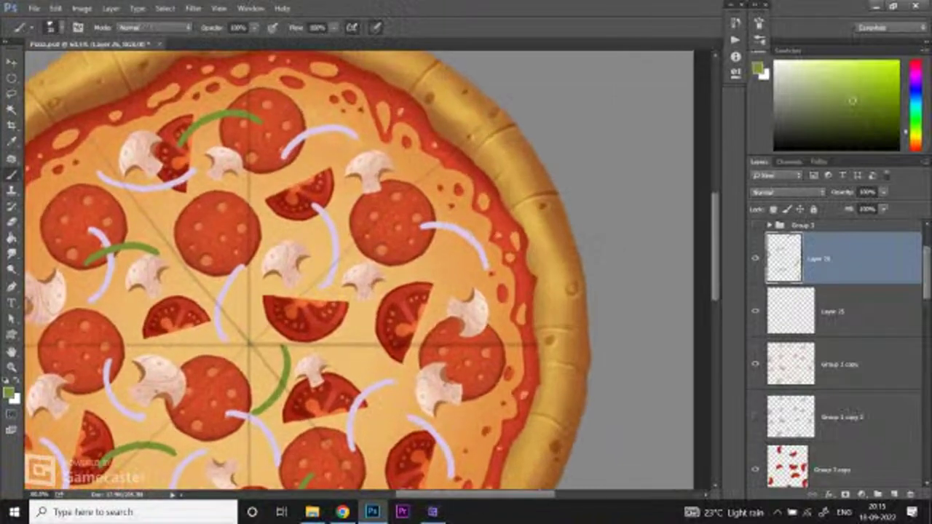
{"action": "left_click_drag", "start_coordinate": [380, 220], "coordinate": [397, 211]}
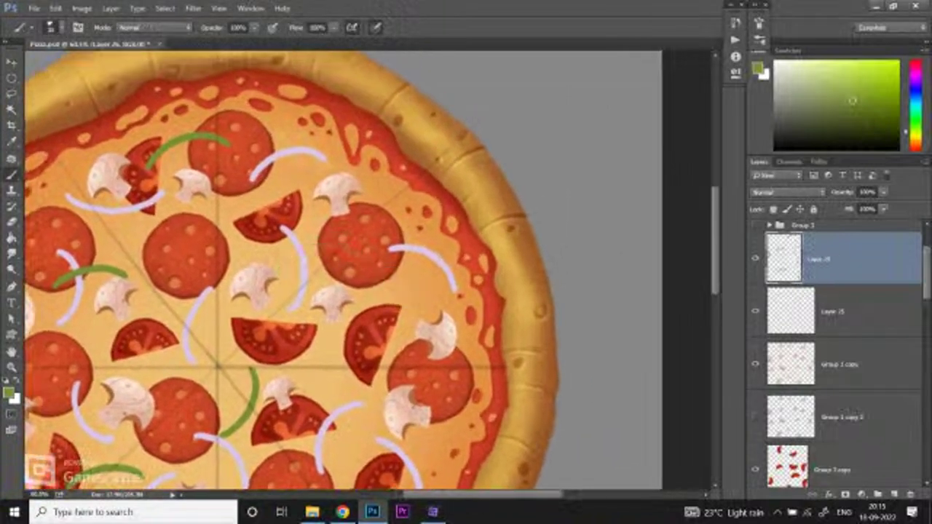
{"action": "left_click_drag", "start_coordinate": [328, 231], "coordinate": [360, 225]}
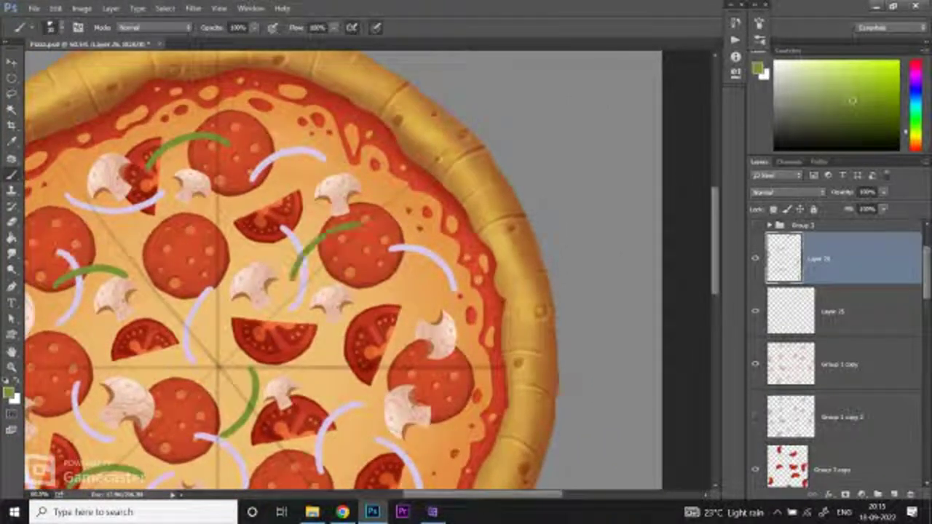
{"action": "mouse_move", "coordinate": [364, 291]}
{"action": "left_mouse_down"}
{"action": "mouse_move", "coordinate": [337, 228]}
{"action": "mouse_move", "coordinate": [381, 184]}
{"action": "mouse_move", "coordinate": [368, 141]}
{"action": "left_mouse_up"}
{"action": "key", "text": "ctrl+z"}
{"action": "scroll", "coordinate": [292, 270], "scroll_direction": "down", "scroll_amount": 3}
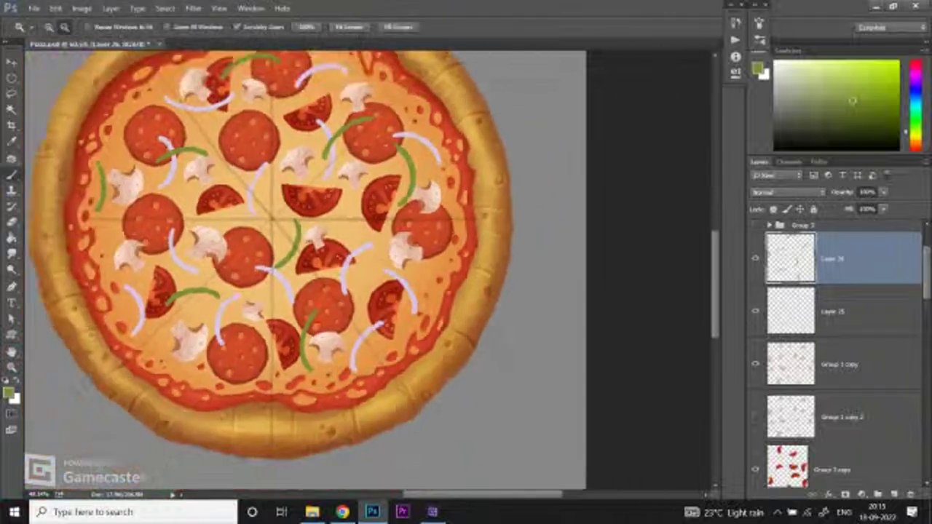
{"action": "key", "text": "z"}
{"action": "scroll", "coordinate": [291, 270], "scroll_direction": "up", "scroll_amount": 1}
{"action": "key", "text": "b"}
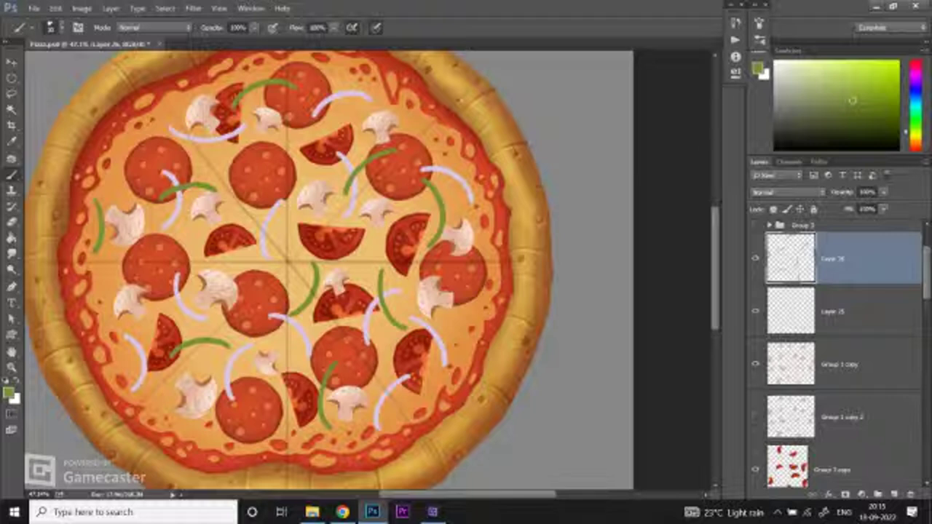
Step: Review the whole pizza and duplicate Layer 26 as Layer 26 copy
{"action": "scroll", "coordinate": [328, 270], "scroll_direction": "down", "scroll_amount": 1}
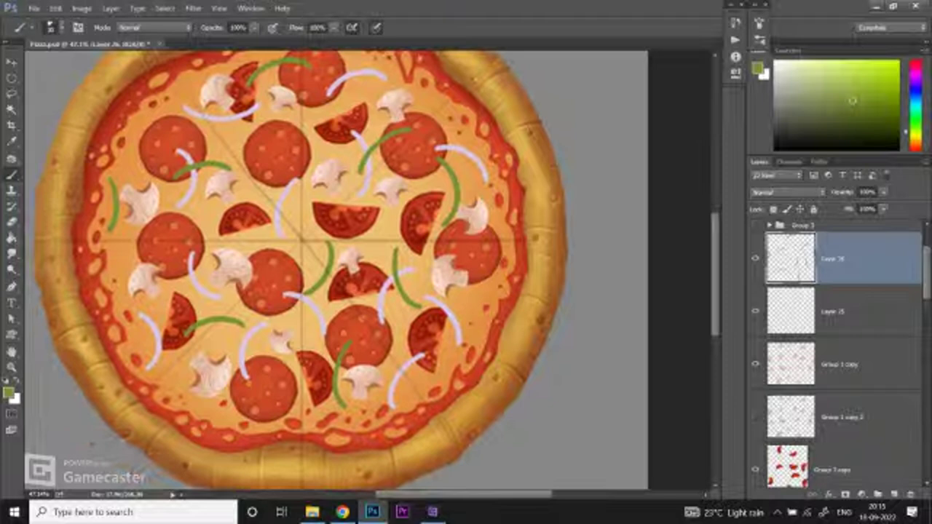
{"action": "key", "text": "z"}
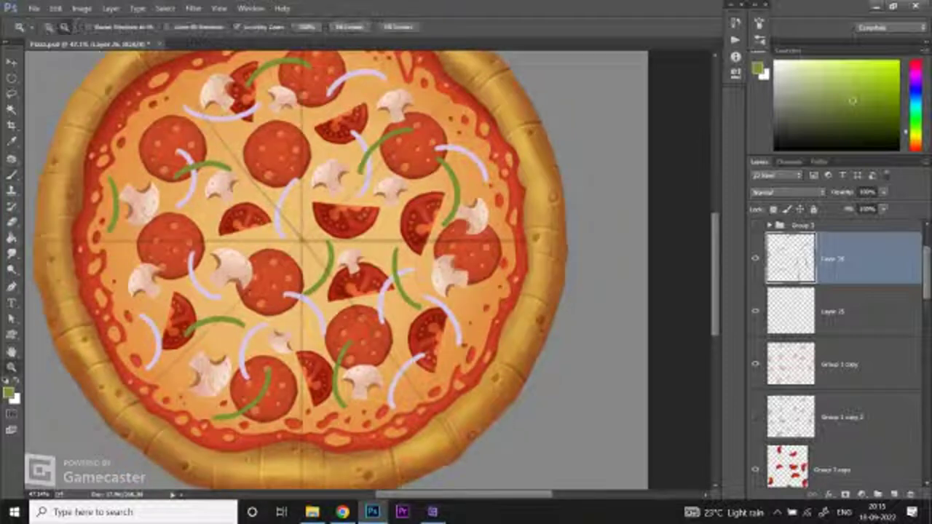
{"action": "scroll", "coordinate": [335, 342], "scroll_direction": "down", "scroll_amount": 3}
{"action": "scroll", "coordinate": [334, 269], "scroll_direction": "up", "scroll_amount": 3}
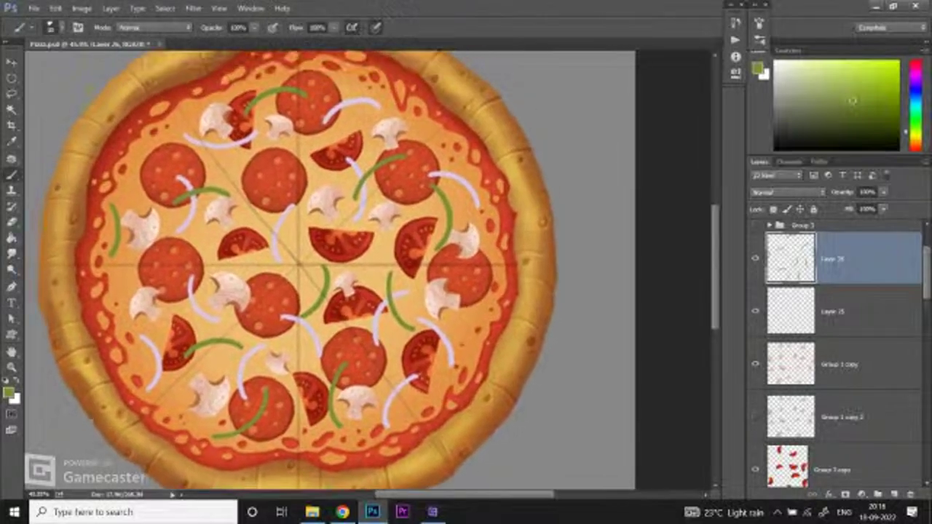
{"action": "scroll", "coordinate": [368, 270], "scroll_direction": "up", "scroll_amount": 5}
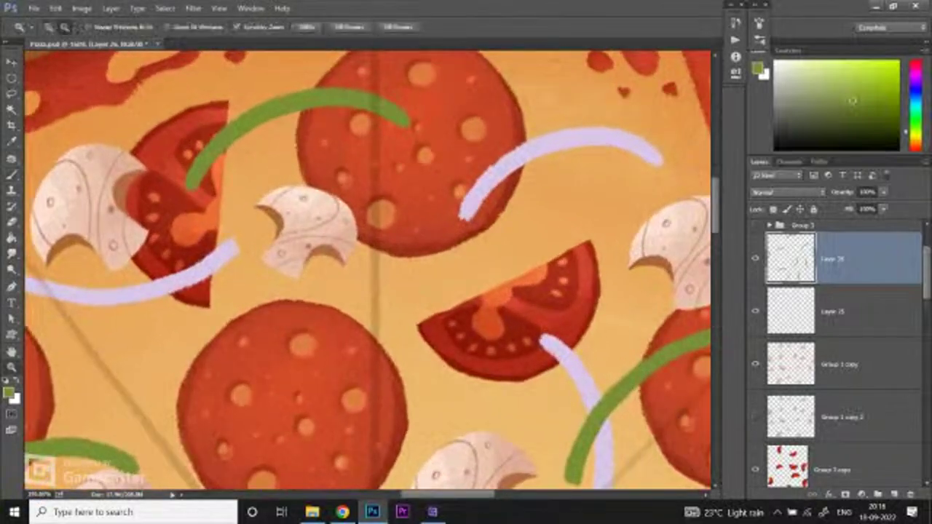
{"action": "scroll", "coordinate": [368, 270], "scroll_direction": "down", "scroll_amount": 1}
{"action": "key", "text": "b"}
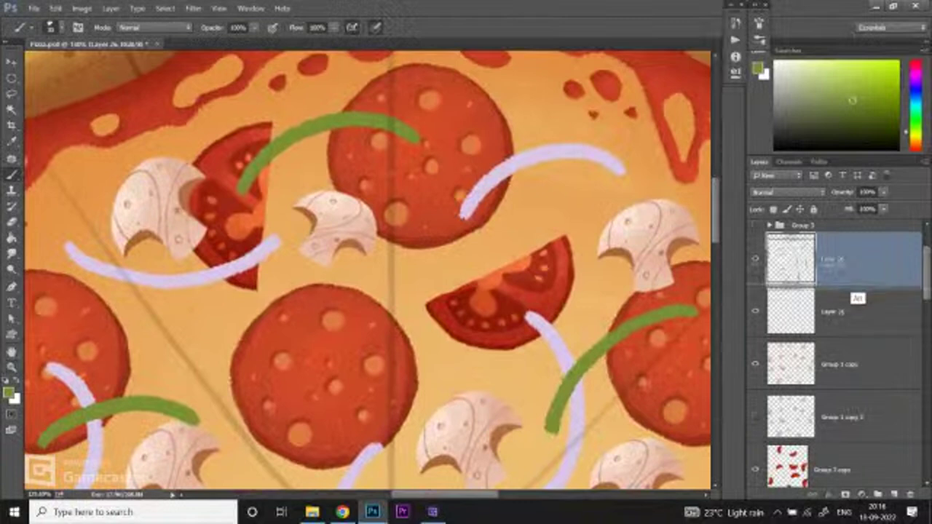
{"action": "key", "text": "ctrl+j"}
Step: Merge Layer 26 down into Layer 26 copy
{"action": "key", "text": "v"}
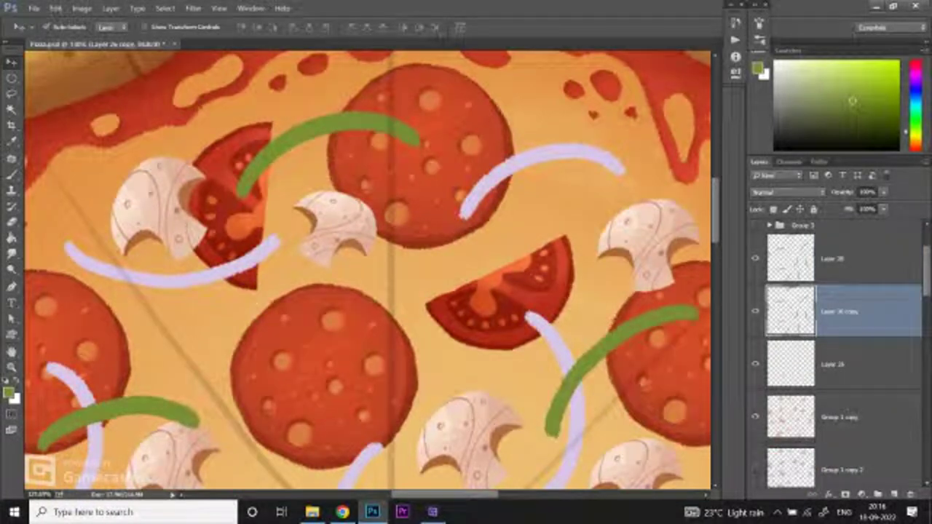
{"action": "scroll", "coordinate": [367, 270], "scroll_direction": "down", "scroll_amount": 5}
{"action": "scroll", "coordinate": [368, 269], "scroll_direction": "up", "scroll_amount": 6}
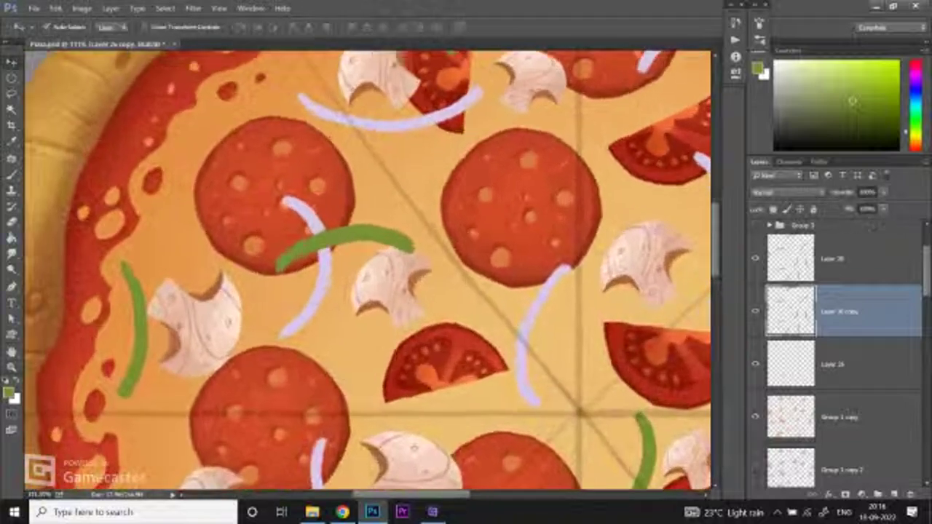
{"action": "left_click", "coordinate": [845, 258]}
{"action": "key", "text": "ctrl+e"}
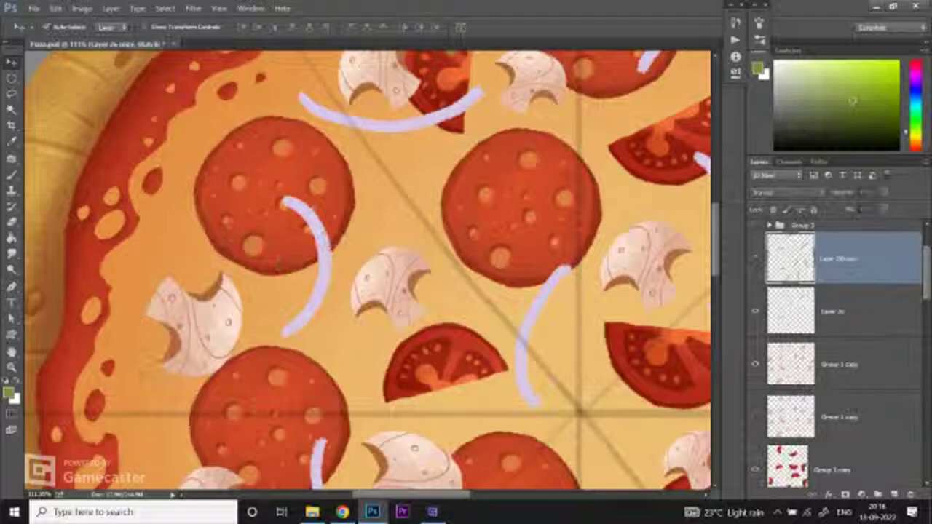
{"action": "key", "text": "z"}
{"action": "key", "text": "ctrl+0"}
Step: Add a new empty layer at the top of the layer stack
{"action": "key", "text": "v"}
{"action": "scroll", "coordinate": [364, 269], "scroll_direction": "up", "scroll_amount": 3}
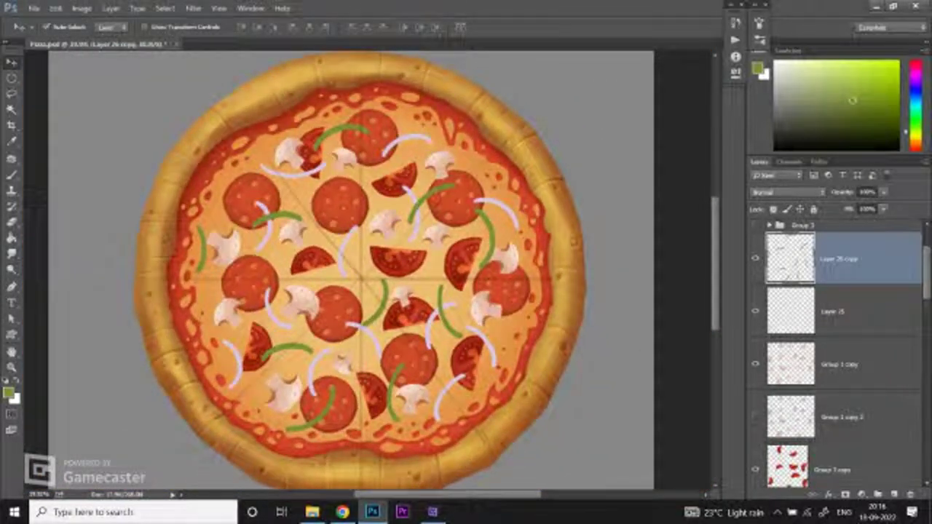
{"action": "scroll", "coordinate": [379, 313], "scroll_direction": "up", "scroll_amount": 3}
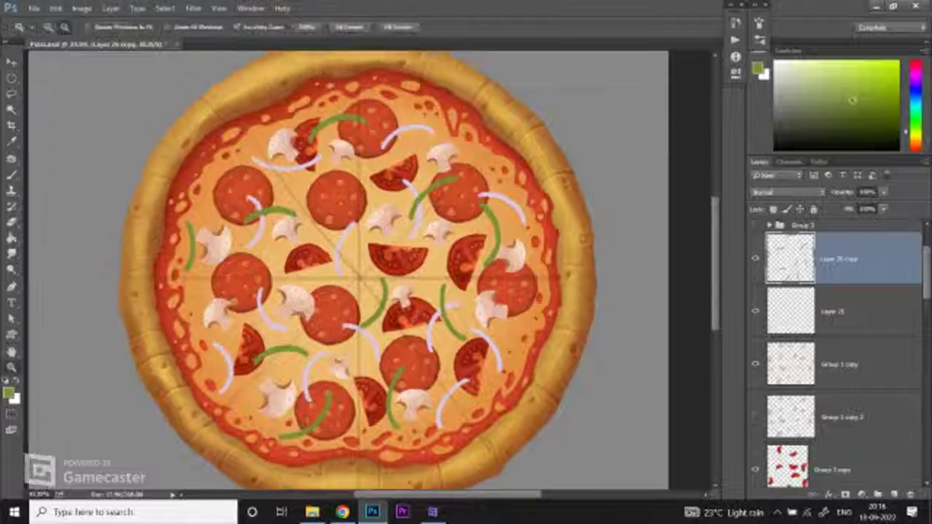
{"action": "scroll", "coordinate": [350, 270], "scroll_direction": "up", "scroll_amount": 1}
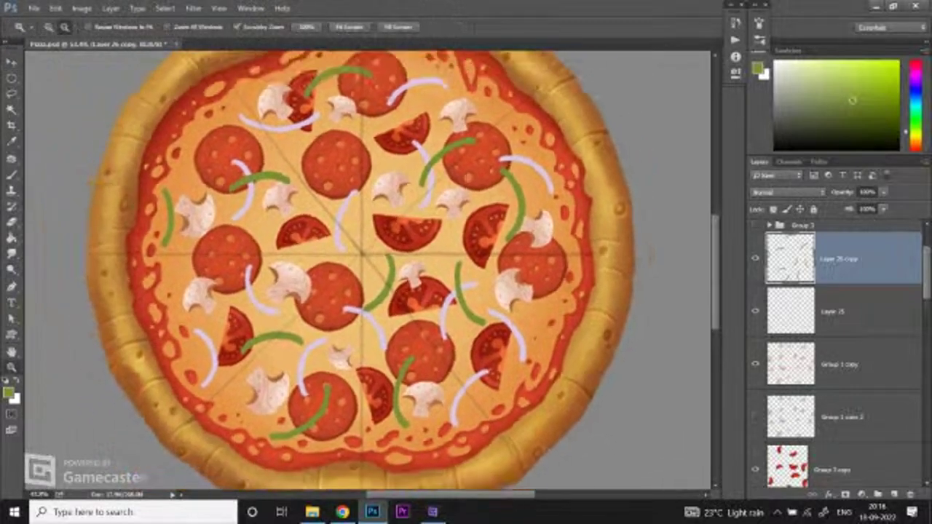
{"action": "scroll", "coordinate": [349, 269], "scroll_direction": "up", "scroll_amount": 1}
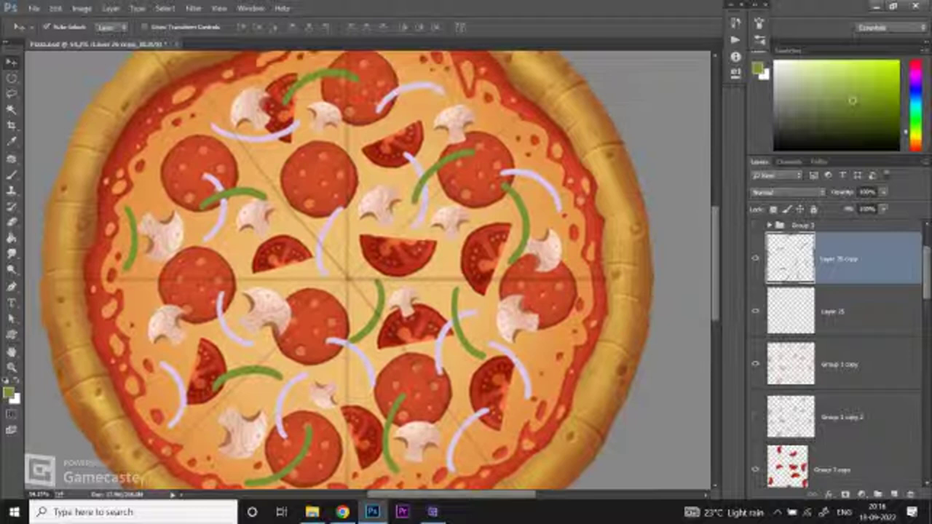
{"action": "left_click", "coordinate": [894, 494]}
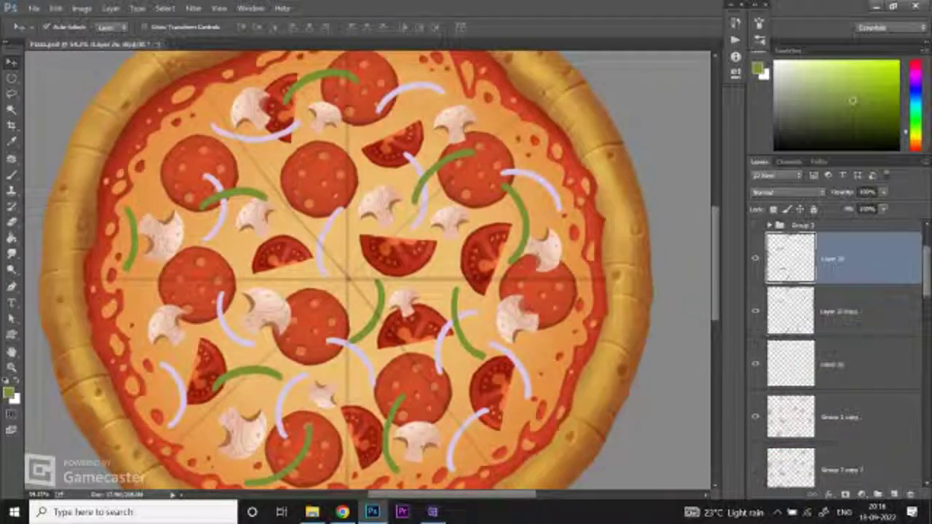
Step: Try green pepper squiggles in the pizza's lower left, undoing them
{"action": "key", "text": "b"}
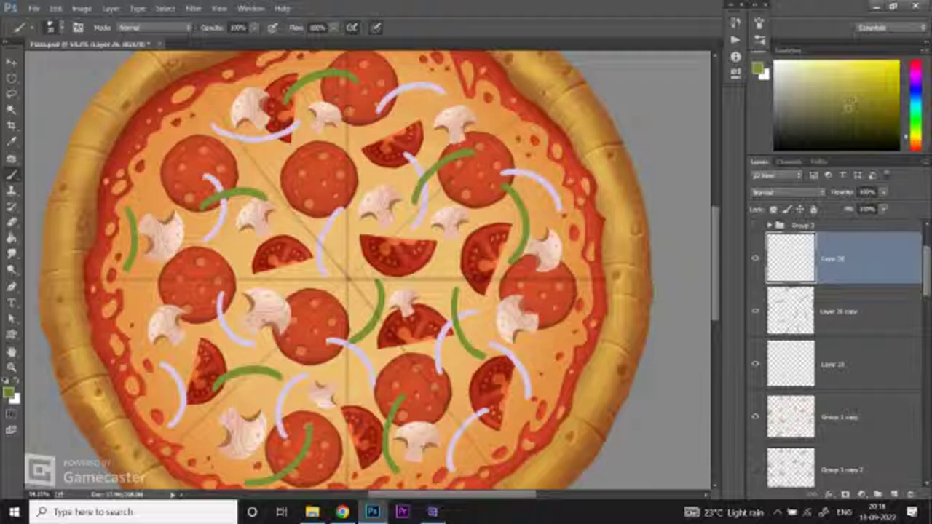
{"action": "key", "text": "ctrl+z"}
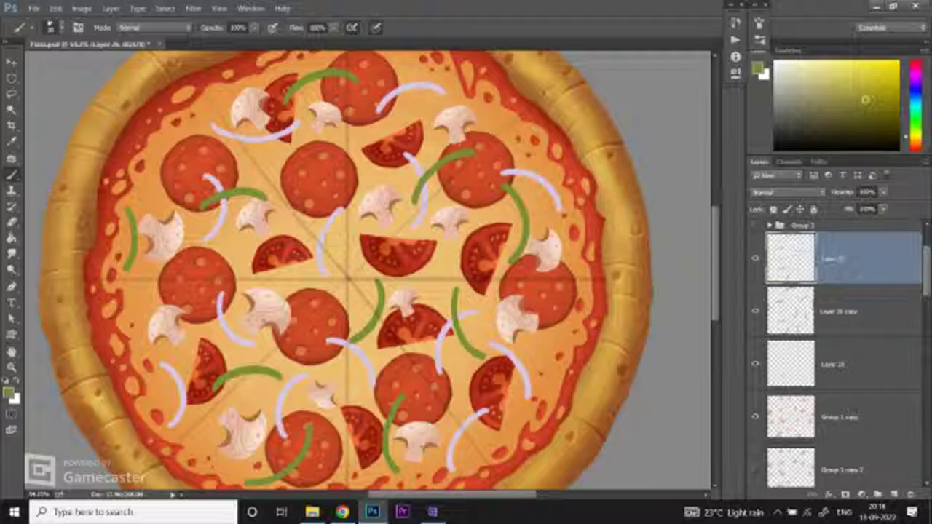
{"action": "key", "text": "ctrl+z"}
{"action": "scroll", "coordinate": [279, 236], "scroll_direction": "up", "scroll_amount": 2}
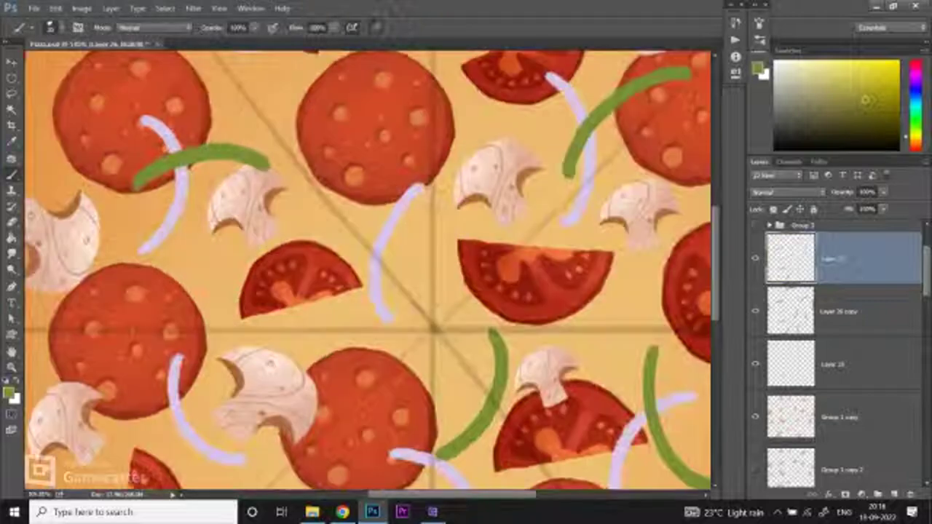
{"action": "left_click_drag", "start_coordinate": [205, 251], "coordinate": [217, 271]}
{"action": "key", "text": "ctrl+z"}
{"action": "key", "text": "z"}
{"action": "scroll", "coordinate": [368, 269], "scroll_direction": "down", "scroll_amount": 5}
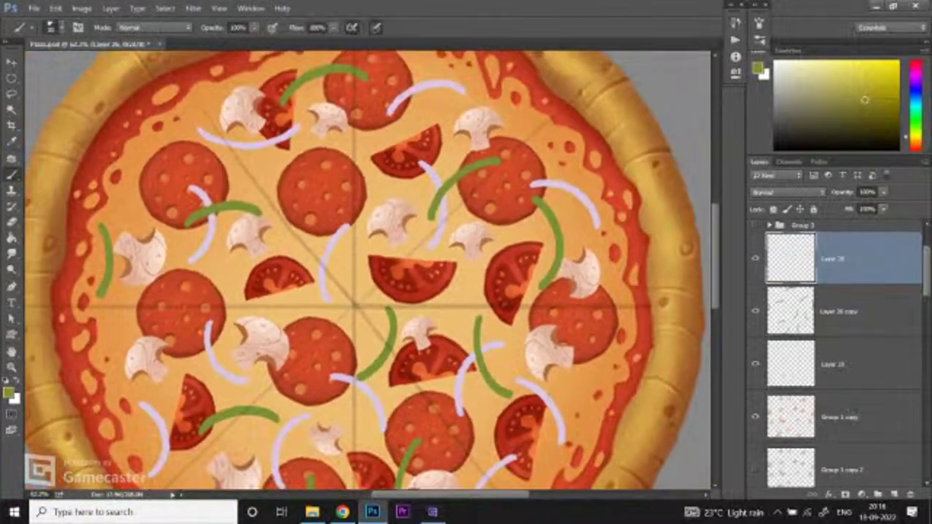
{"action": "scroll", "coordinate": [367, 269], "scroll_direction": "down", "scroll_amount": 3}
{"action": "scroll", "coordinate": [288, 306], "scroll_direction": "up", "scroll_amount": 1}
{"action": "key", "text": "b"}
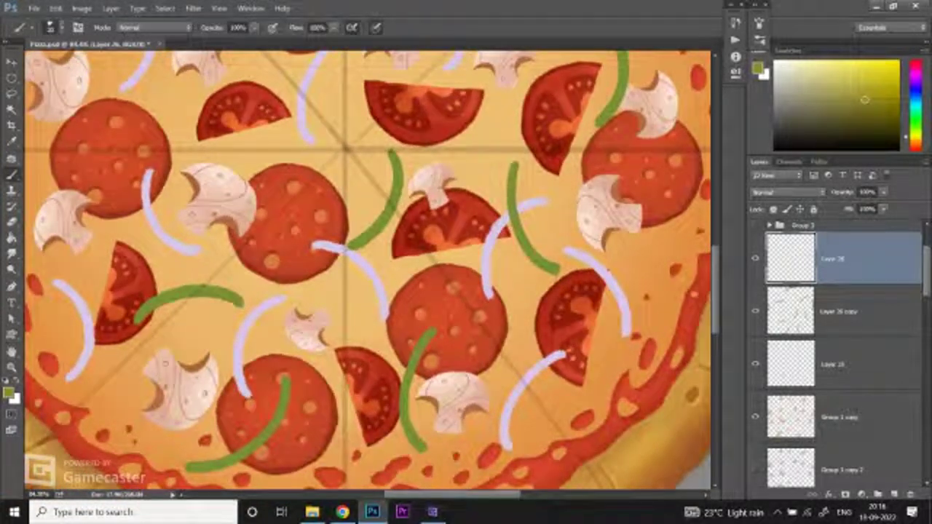
Step: Close a green pepper loop, then undo it and zoom in on the pepper area
{"action": "key", "text": "z"}
{"action": "scroll", "coordinate": [219, 320], "scroll_direction": "up", "scroll_amount": 3}
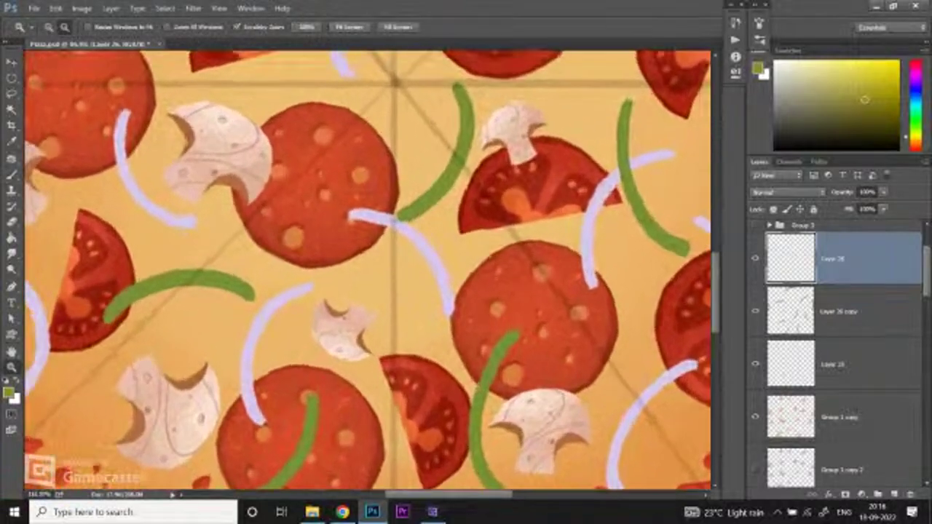
{"action": "key", "text": "b"}
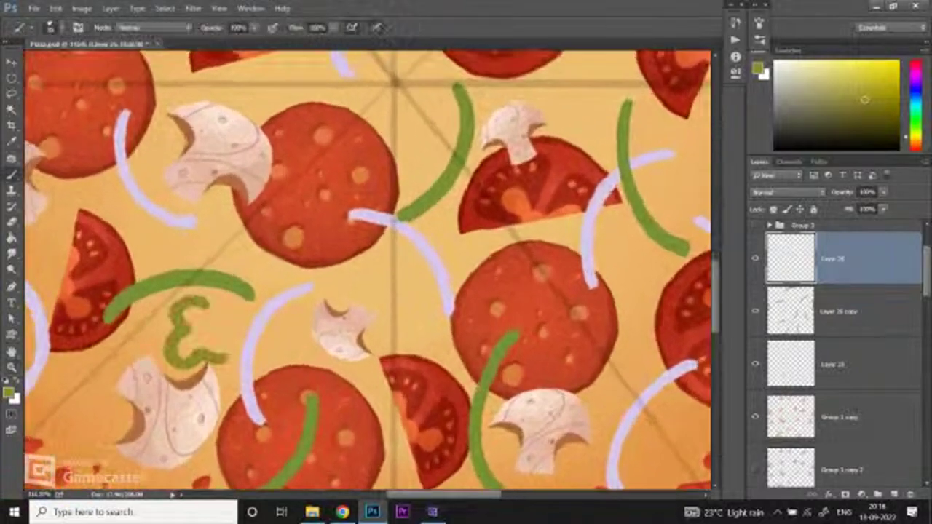
{"action": "left_click_drag", "start_coordinate": [220, 361], "coordinate": [219, 320]}
{"action": "key", "text": "z"}
{"action": "scroll", "coordinate": [364, 269], "scroll_direction": "down", "scroll_amount": 5}
{"action": "key", "text": "b"}
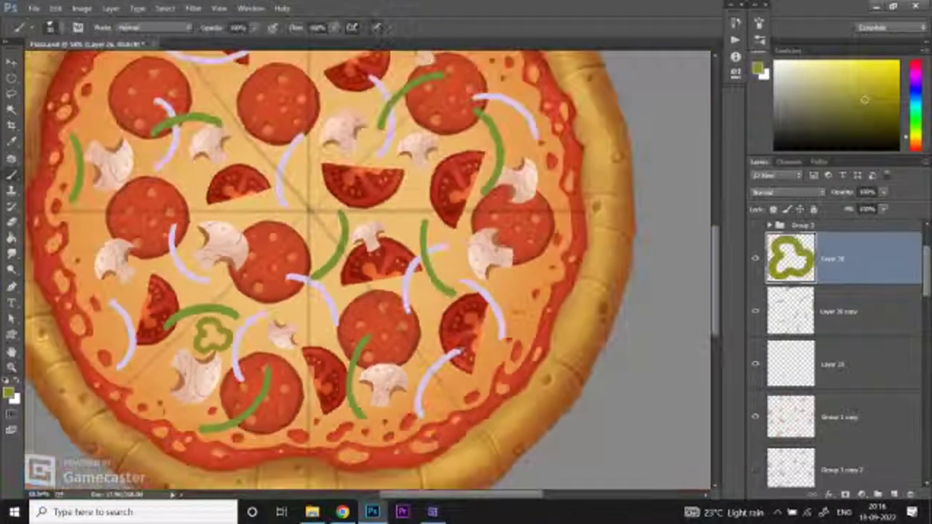
{"action": "scroll", "coordinate": [364, 269], "scroll_direction": "up", "scroll_amount": 1}
{"action": "scroll", "coordinate": [354, 272], "scroll_direction": "down", "scroll_amount": 2}
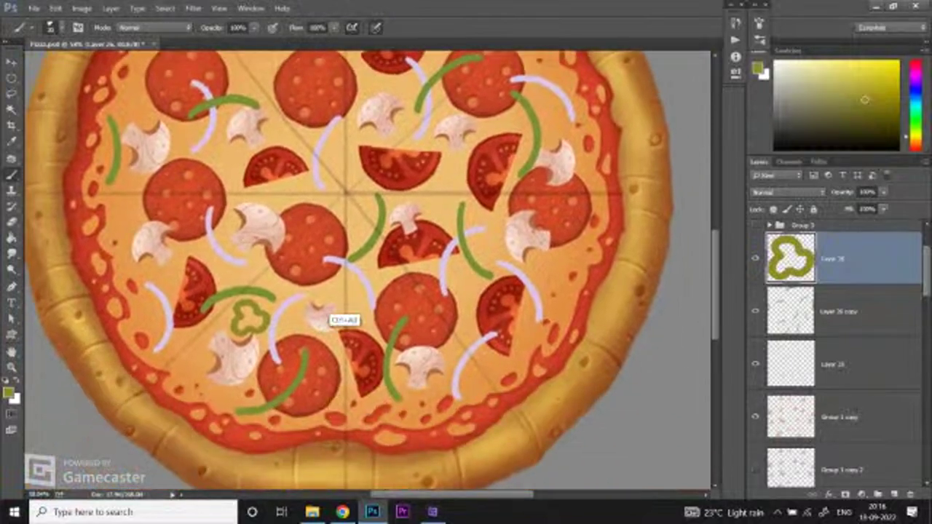
{"action": "key", "text": "ctrl+alt+z"}
{"action": "key", "text": "z"}
{"action": "scroll", "coordinate": [256, 317], "scroll_direction": "up", "scroll_amount": 1}
{"action": "key", "text": "b"}
{"action": "key", "text": "z"}
{"action": "scroll", "coordinate": [279, 299], "scroll_direction": "up", "scroll_amount": 1}
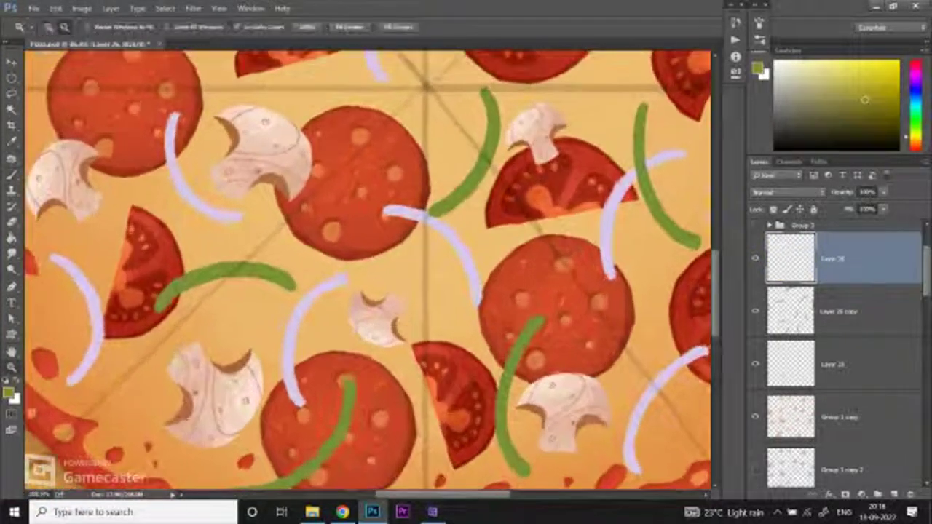
{"action": "key", "text": "b"}
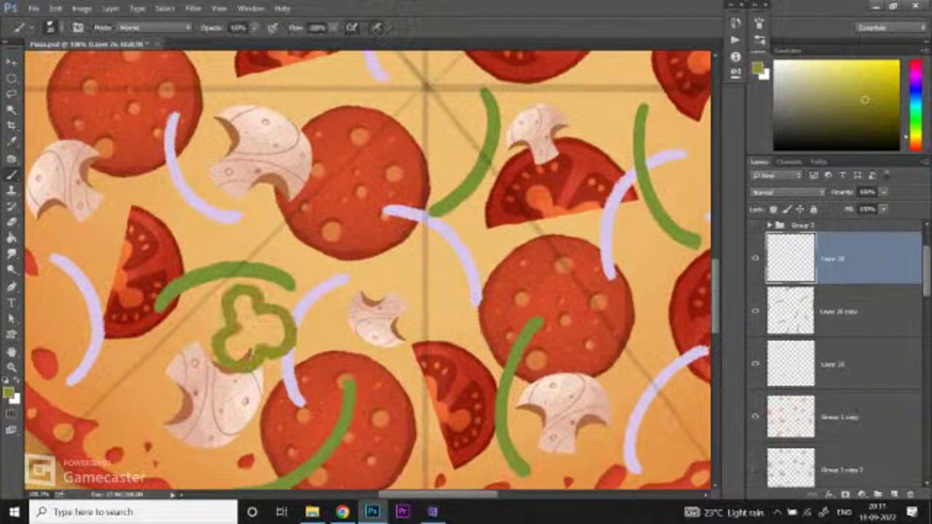
Step: Paint the final clover-shaped green pepper ring outline beside the lower-left pepperoni
{"action": "key", "text": "z"}
{"action": "scroll", "coordinate": [249, 333], "scroll_direction": "down", "scroll_amount": 2}
{"action": "key", "text": "ctrl+alt+z"}
{"action": "scroll", "coordinate": [249, 333], "scroll_direction": "up", "scroll_amount": 3}
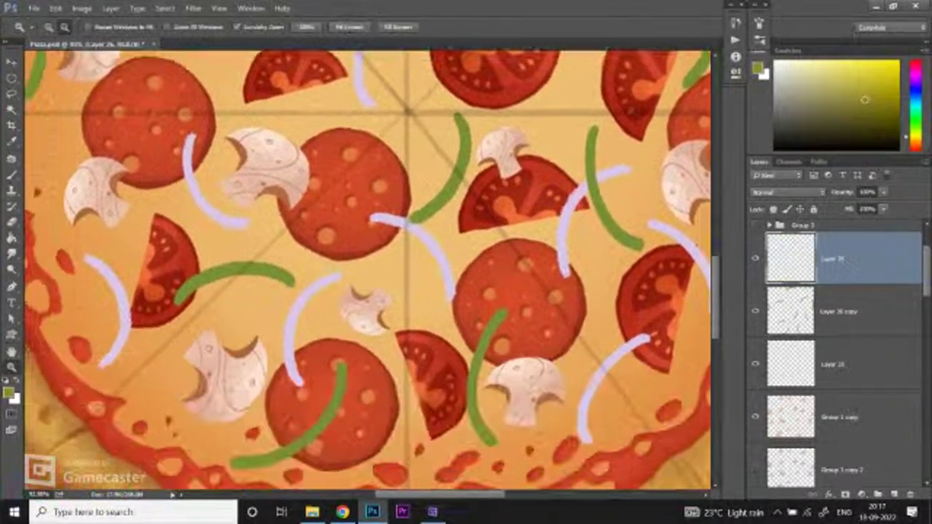
{"action": "scroll", "coordinate": [248, 335], "scroll_direction": "up", "scroll_amount": 2}
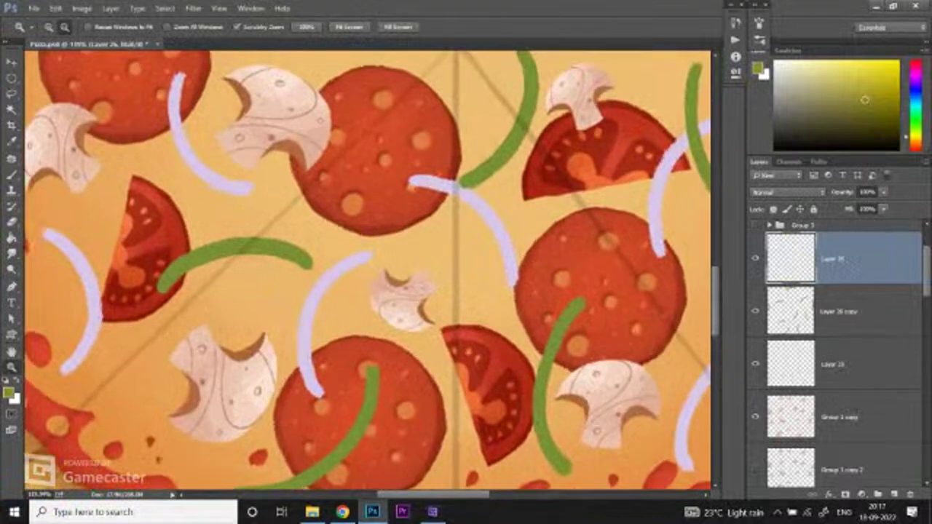
{"action": "key", "text": "b"}
{"action": "left_click_drag", "start_coordinate": [244, 300], "coordinate": [294, 271]}
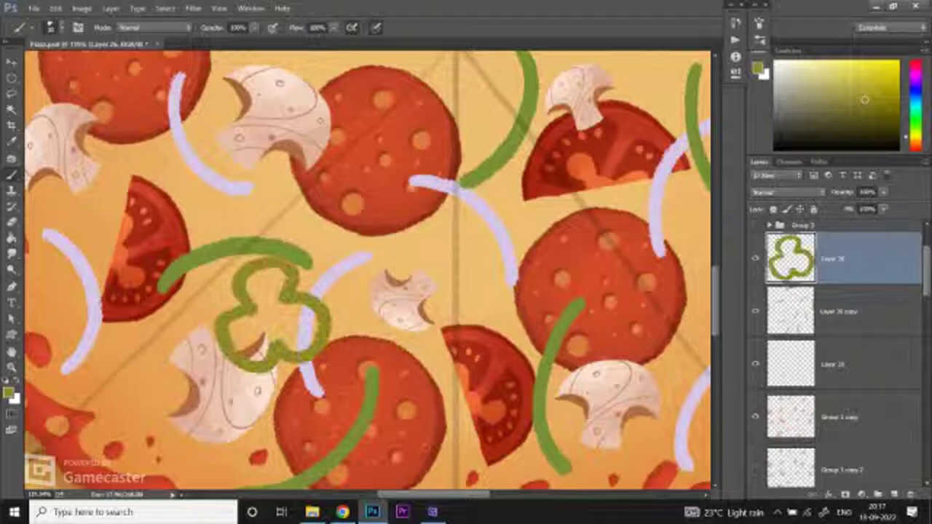
{"action": "key", "text": "ctrl+minus"}
{"action": "key", "text": "ctrl+minus"}
{"action": "key", "text": "ctrl+minus"}
{"action": "key", "text": "ctrl+plus"}
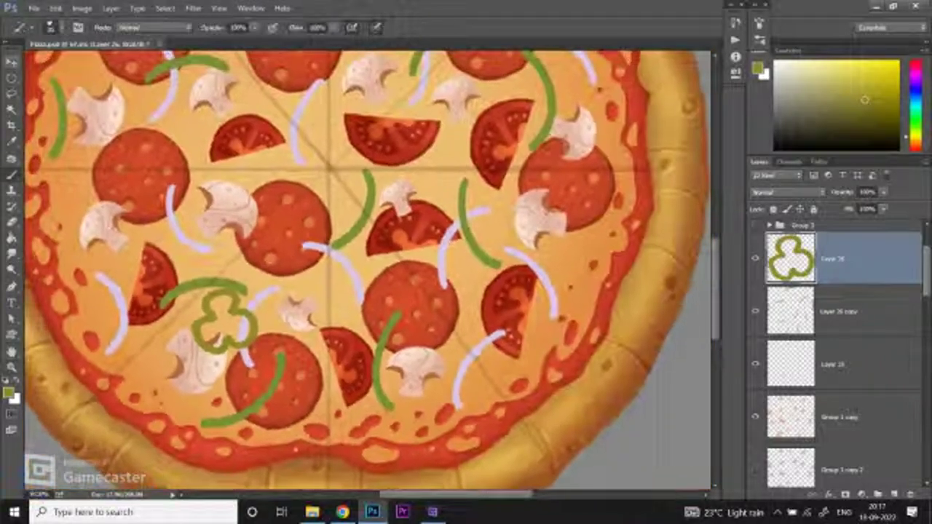
{"action": "key", "text": "v"}
{"action": "key", "text": "ctrl+plus"}
{"action": "key", "text": "ctrl+minus"}
{"action": "key", "text": "ctrl+minus"}
Step: Shrink the pepper ring to topping size with Free Transform and move it toward the centre
{"action": "mouse_move", "coordinate": [267, 282]}
{"action": "left_mouse_down"}
{"action": "mouse_move", "coordinate": [251, 294]}
{"action": "mouse_move", "coordinate": [269, 304]}
{"action": "left_mouse_up"}
{"action": "scroll", "coordinate": [283, 328], "scroll_direction": "up", "scroll_amount": 2}
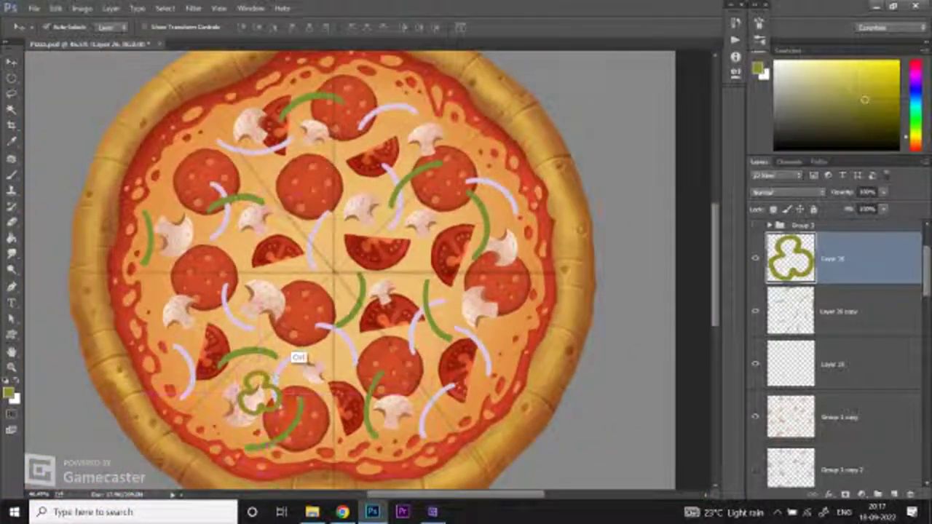
{"action": "key", "text": "ctrl+t"}
{"action": "left_click_drag", "start_coordinate": [259, 393], "coordinate": [295, 313]}
{"action": "scroll", "coordinate": [291, 277], "scroll_direction": "up", "scroll_amount": 2}
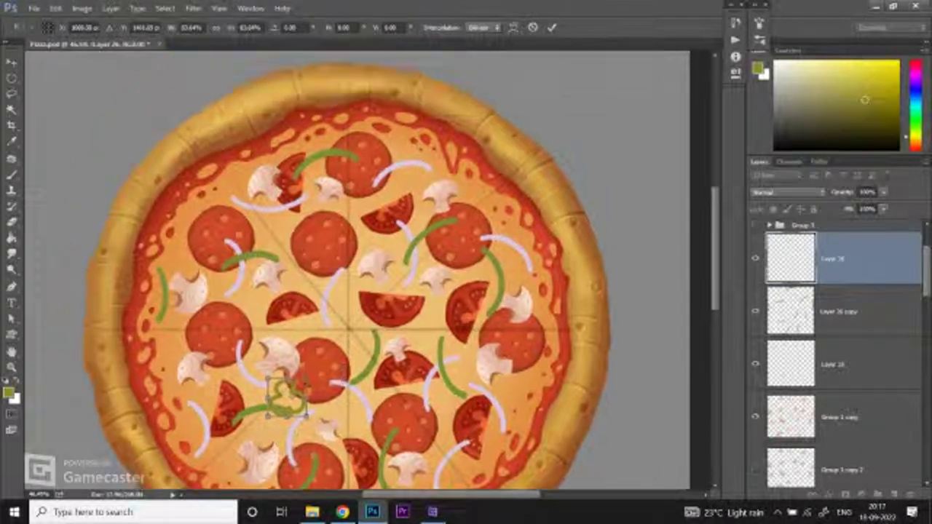
{"action": "left_click_drag", "start_coordinate": [290, 251], "coordinate": [202, 269]}
{"action": "key", "text": "Return"}
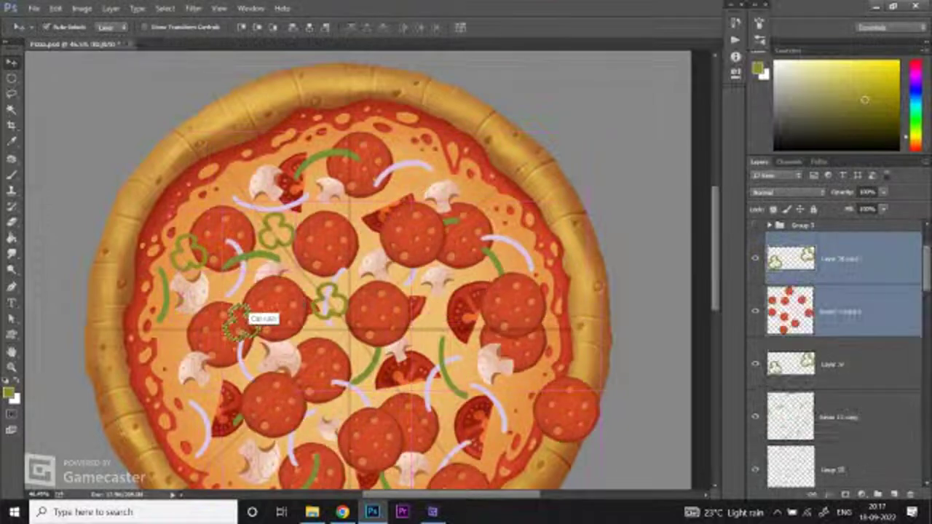
Step: Place copies of the pepper ring across the centre, right and lower pizza
{"action": "left_click_drag", "start_coordinate": [202, 288], "coordinate": [433, 216]}
{"action": "left_click_drag", "start_coordinate": [429, 169], "coordinate": [340, 314]}
{"action": "left_click_drag", "start_coordinate": [364, 344], "coordinate": [234, 329]}
{"action": "key", "text": "z"}
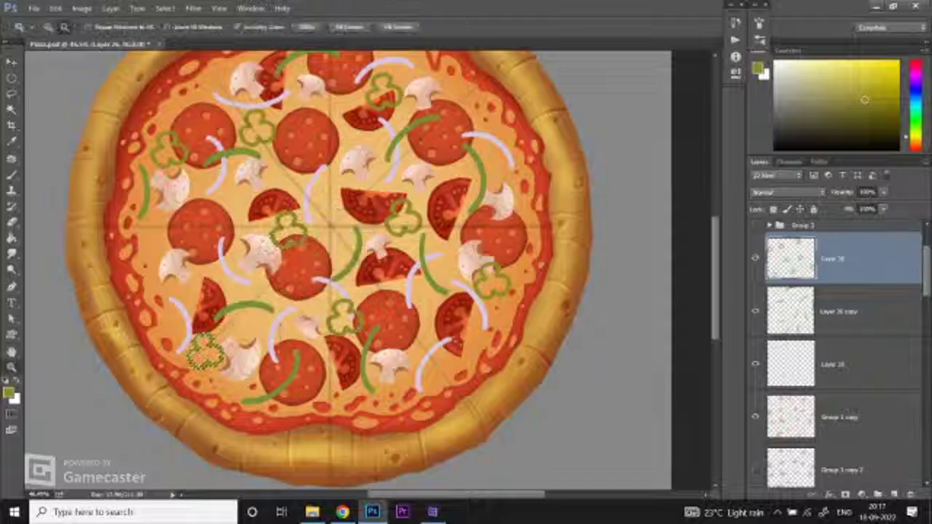
{"action": "left_click", "coordinate": [223, 368], "text": "alt"}
{"action": "left_click", "coordinate": [223, 368], "text": "alt"}
Step: Lasso the lower-left green pepper piece and rotate it to a new angle
{"action": "key", "text": "ctrl+plus"}
{"action": "key", "text": "ctrl+plus"}
{"action": "key", "text": "ctrl+plus"}
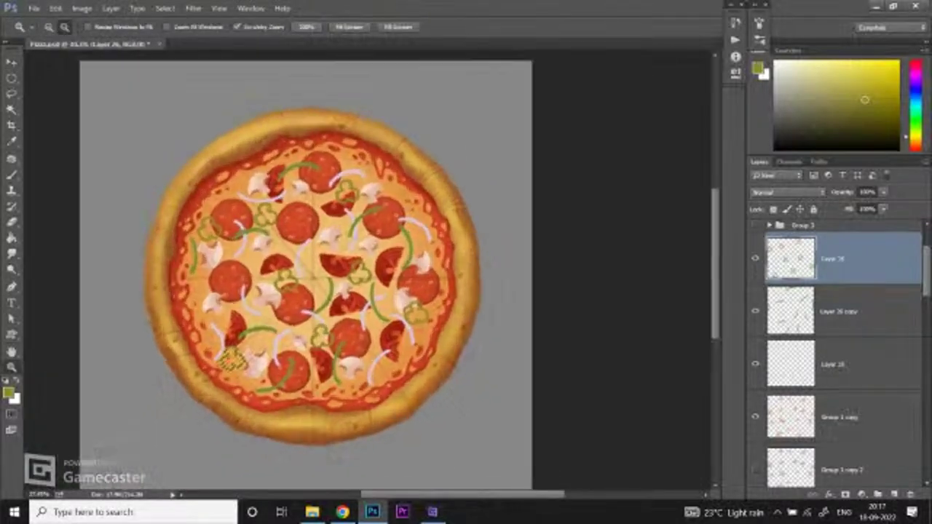
{"action": "key", "text": "ctrl+plus"}
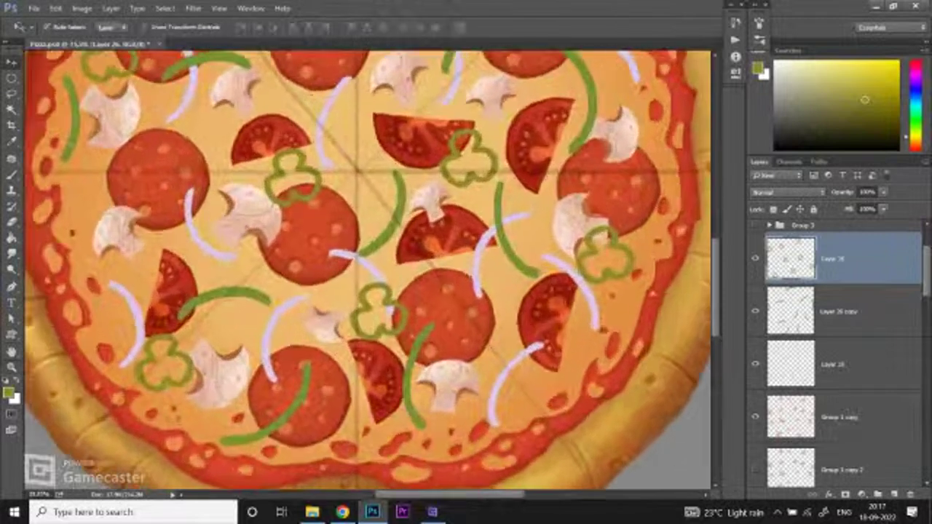
{"action": "key", "text": "l"}
{"action": "left_click_drag", "start_coordinate": [139, 320], "coordinate": [208, 361]}
{"action": "key", "text": "ctrl+t"}
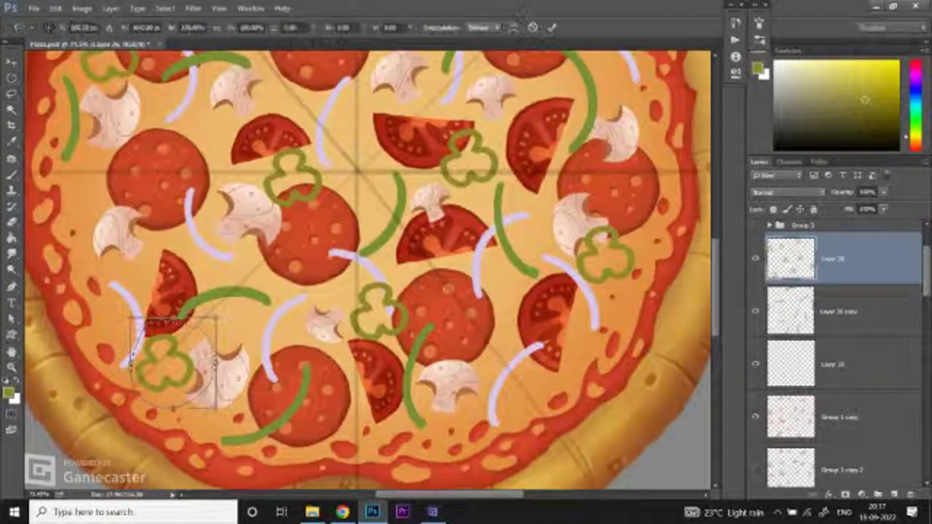
{"action": "mouse_move", "coordinate": [218, 399]}
{"action": "left_mouse_down"}
{"action": "mouse_move", "coordinate": [277, 384]}
{"action": "mouse_move", "coordinate": [240, 409]}
{"action": "mouse_move", "coordinate": [204, 396]}
{"action": "left_mouse_up"}
{"action": "key", "text": "Return"}
{"action": "key", "text": "ctrl+d"}
Step: Select and rotate two more pepper pieces, one by about 25°
{"action": "left_click_drag", "start_coordinate": [54, 209], "coordinate": [94, 330]}
{"action": "mouse_move", "coordinate": [261, 105]}
{"action": "left_mouse_down"}
{"action": "mouse_move", "coordinate": [301, 181]}
{"action": "mouse_move", "coordinate": [381, 184]}
{"action": "mouse_move", "coordinate": [369, 150]}
{"action": "left_mouse_up"}
{"action": "key", "text": "ctrl+t"}
{"action": "key", "text": "Return"}
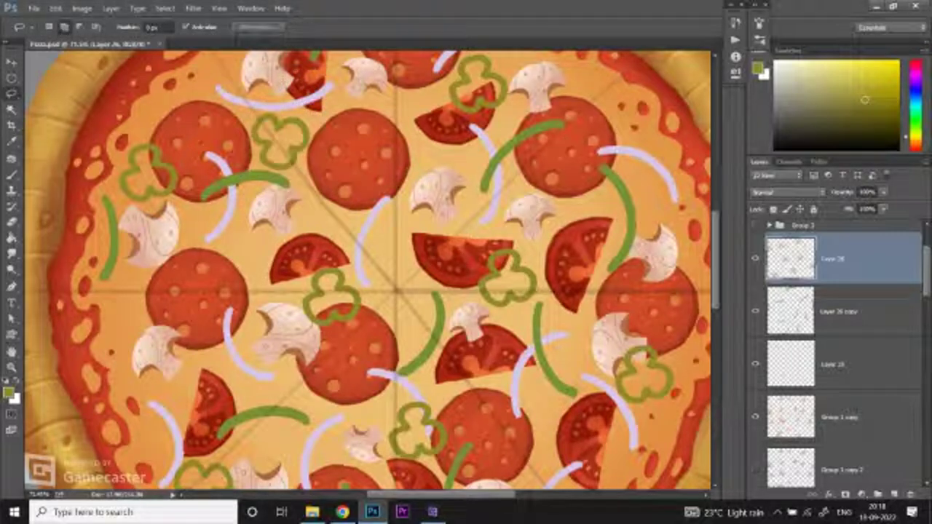
{"action": "key", "text": "ctrl+t"}
{"action": "mouse_move", "coordinate": [411, 265]}
{"action": "left_mouse_down"}
{"action": "mouse_move", "coordinate": [422, 305]}
{"action": "mouse_move", "coordinate": [324, 389]}
{"action": "left_mouse_up"}
{"action": "key", "text": "Return"}
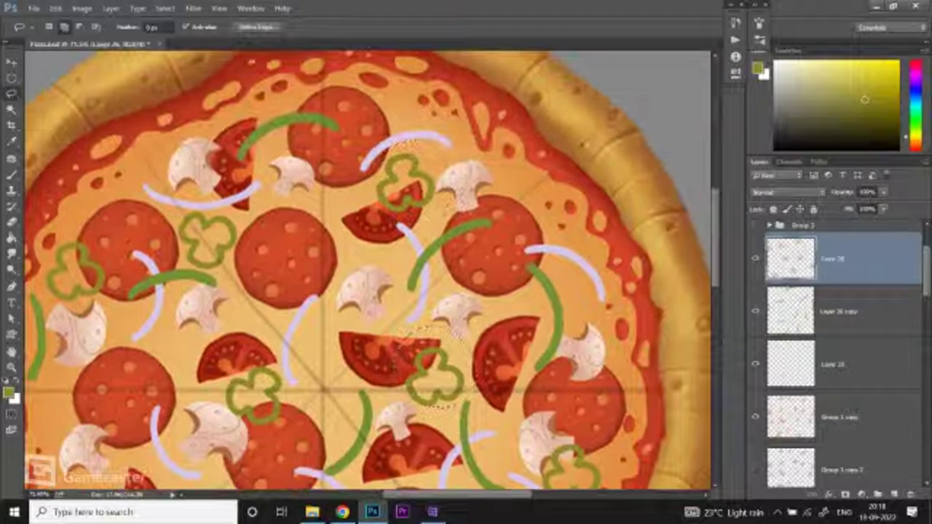
Step: Rotate the central pepper piece slightly, then zoom in and out to check the toppings
{"action": "key", "text": "ctrl+t"}
{"action": "left_click_drag", "start_coordinate": [502, 305], "coordinate": [514, 291]}
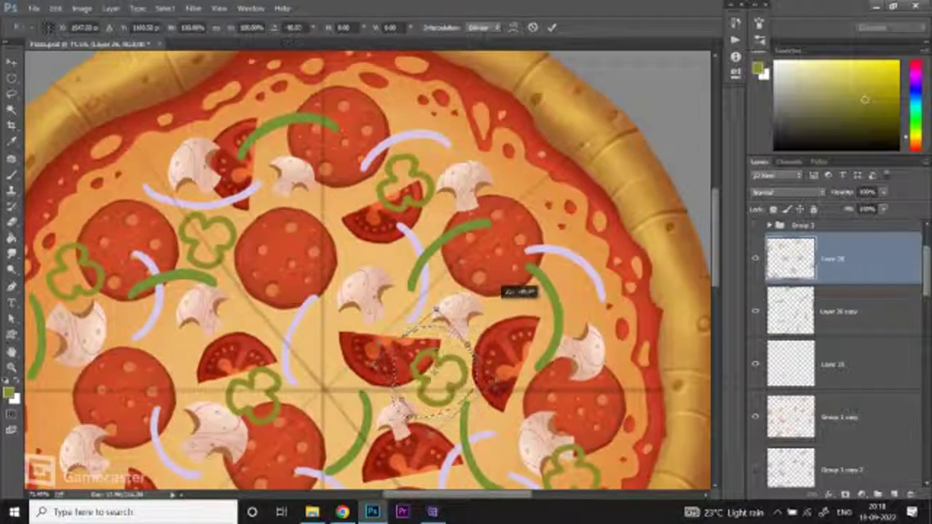
{"action": "key", "text": "Return"}
{"action": "key", "text": "ctrl+minus"}
{"action": "key", "text": "ctrl+minus"}
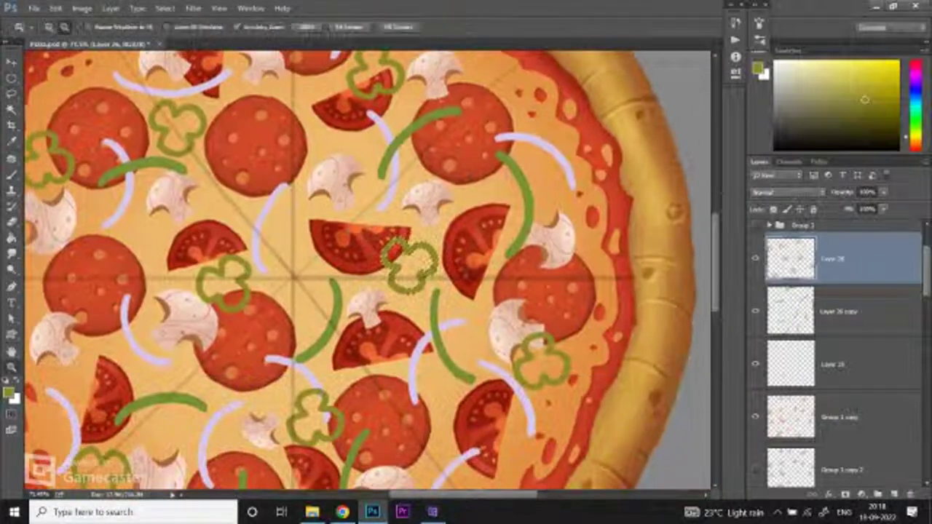
{"action": "key", "text": "ctrl+plus"}
{"action": "key", "text": "z"}
{"action": "key", "text": "ctrl+minus"}
{"action": "key", "text": "ctrl+minus"}
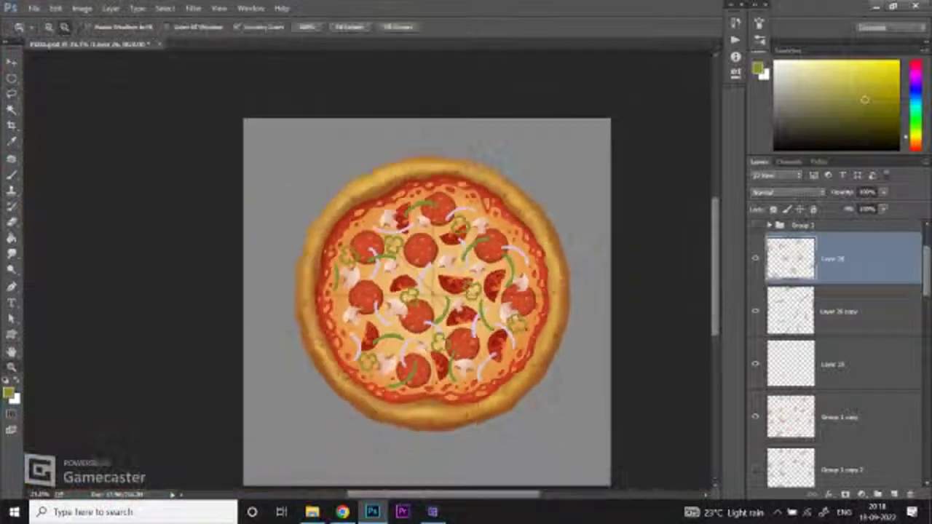
{"action": "key", "text": "ctrl+plus"}
{"action": "key", "text": "ctrl+plus"}
{"action": "key", "text": "ctrl+minus"}
{"action": "key", "text": "ctrl+plus"}
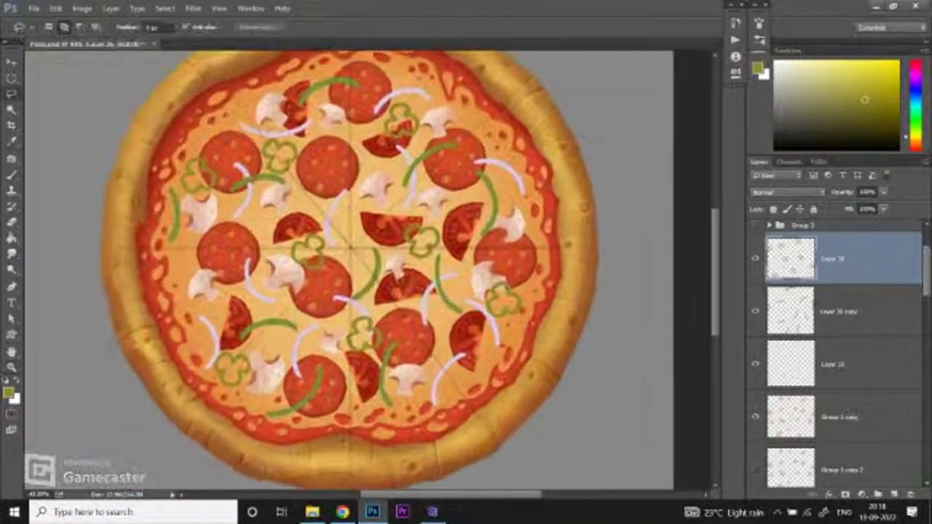
Step: Add a new empty layer for olives, then paint and undo a trial olive ring
{"action": "key", "text": "l"}
{"action": "key", "text": "ctrl+j"}
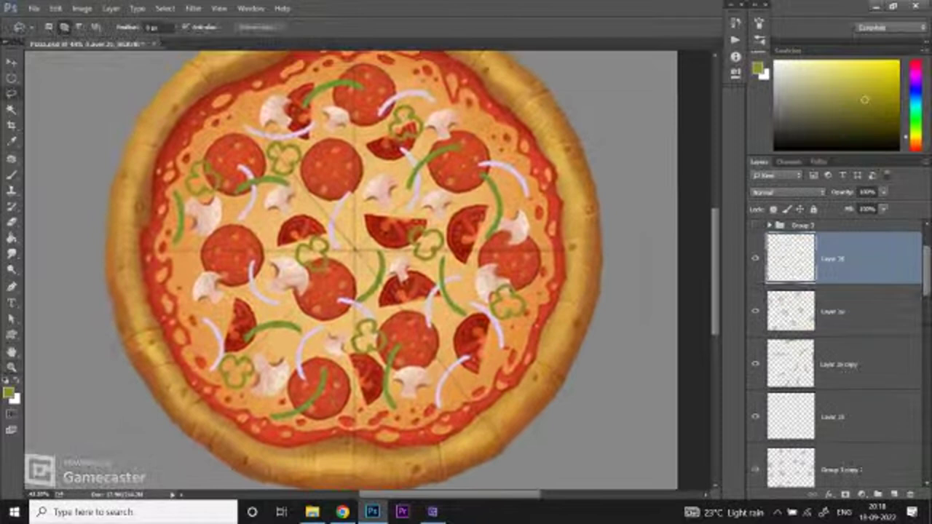
{"action": "key", "text": "b"}
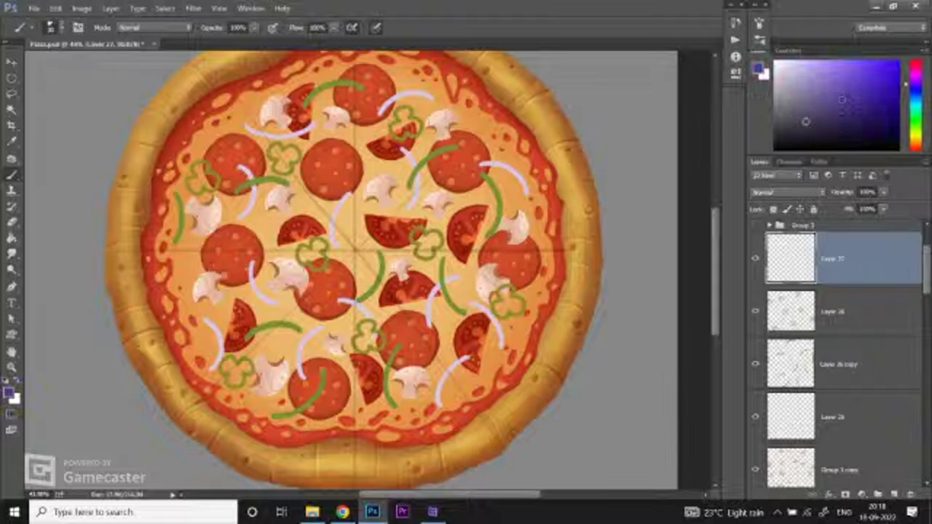
{"action": "key", "text": "ctrl+plus"}
{"action": "key", "text": "ctrl+plus"}
{"action": "left_click_drag", "start_coordinate": [244, 227], "coordinate": [240, 230]}
{"action": "key", "text": "ctrl+z"}
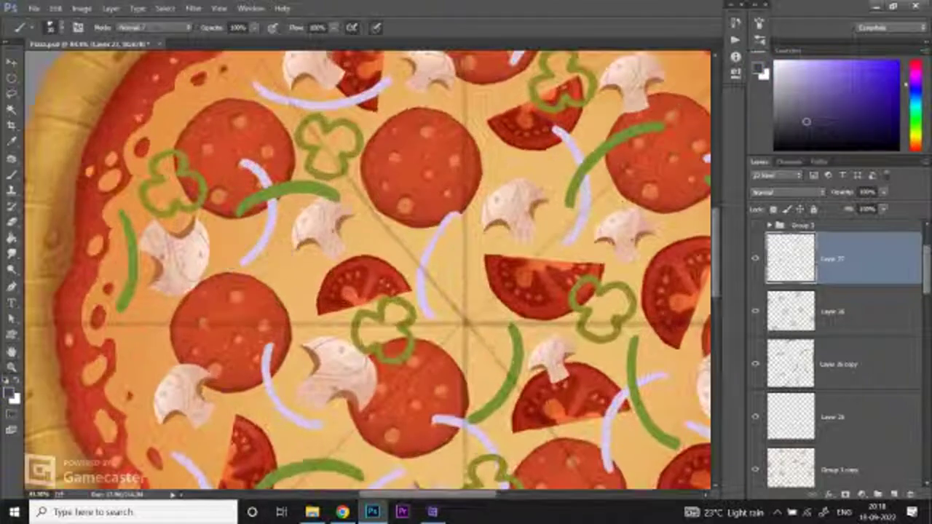
Step: Paint one dark blue olive ring just left of the pizza's centre
{"action": "key", "text": "ctrl+minus"}
{"action": "key", "text": "ctrl+minus"}
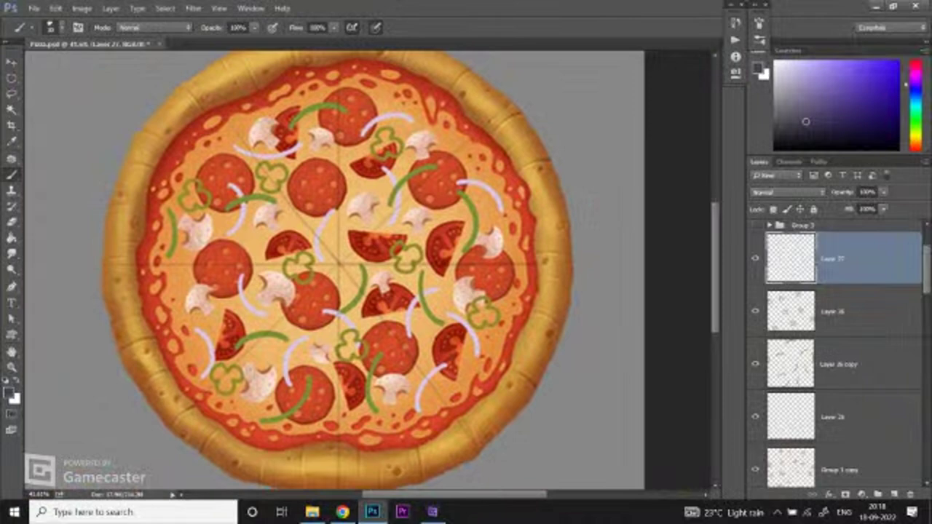
{"action": "scroll", "coordinate": [225, 216], "scroll_direction": "up", "scroll_amount": 2}
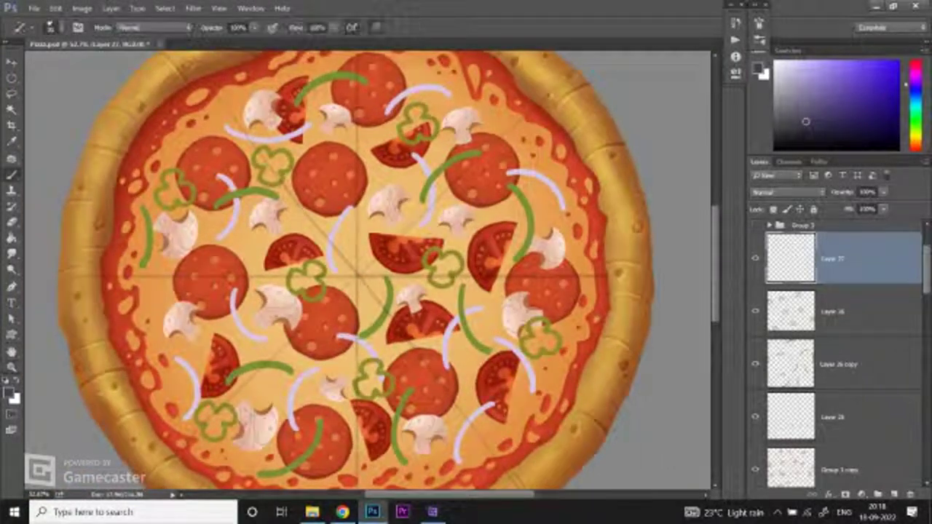
{"action": "scroll", "coordinate": [261, 231], "scroll_direction": "up", "scroll_amount": 4}
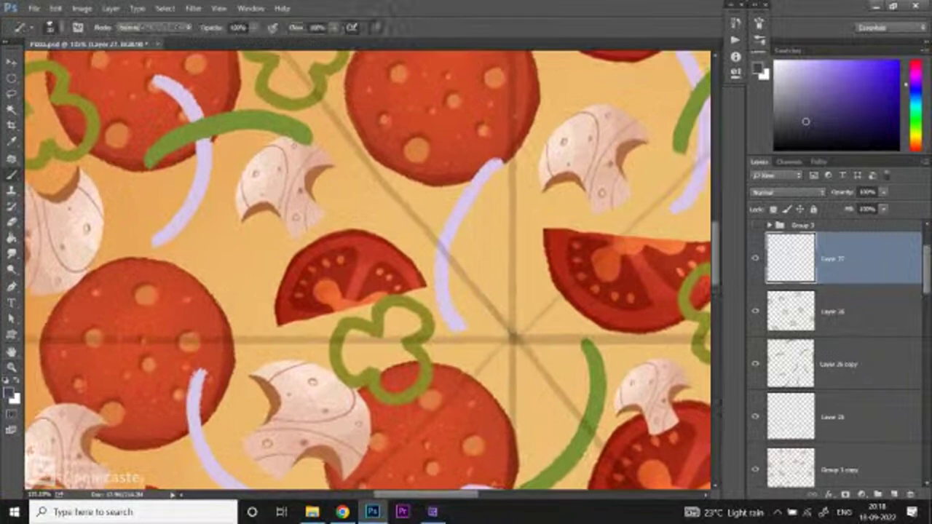
{"action": "mouse_move", "coordinate": [213, 271]}
{"action": "left_mouse_down"}
{"action": "mouse_move", "coordinate": [262, 268]}
{"action": "mouse_move", "coordinate": [238, 291]}
{"action": "mouse_move", "coordinate": [211, 268]}
{"action": "left_mouse_up"}
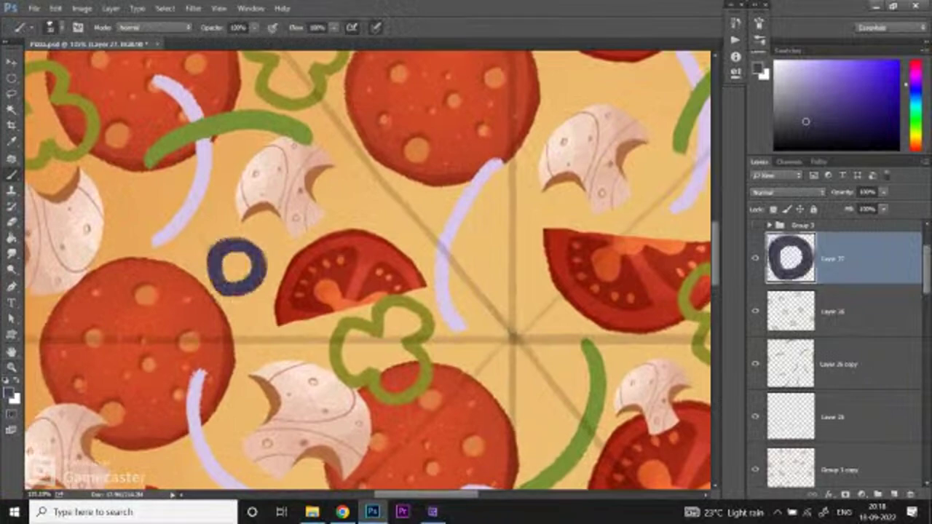
{"action": "scroll", "coordinate": [280, 286], "scroll_direction": "down", "scroll_amount": 3}
{"action": "scroll", "coordinate": [265, 279], "scroll_direction": "up", "scroll_amount": 3}
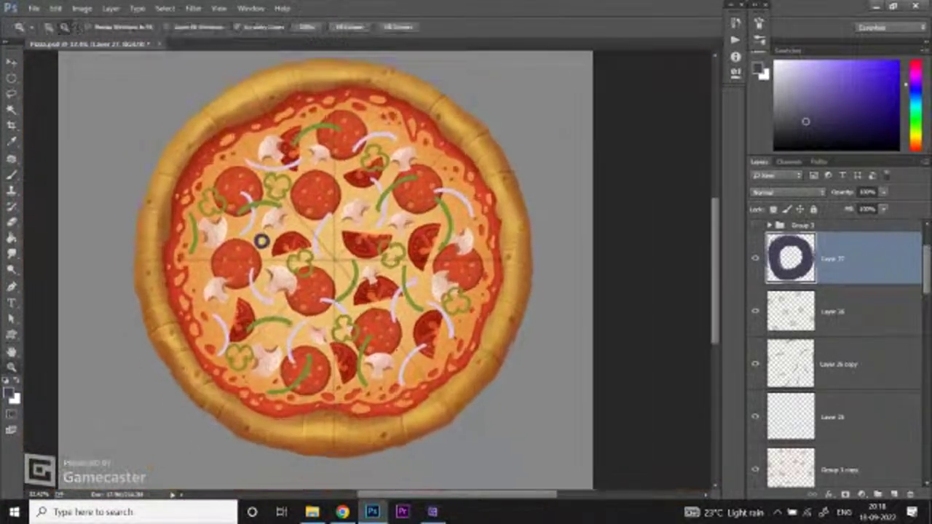
{"action": "scroll", "coordinate": [259, 248], "scroll_direction": "up", "scroll_amount": 1}
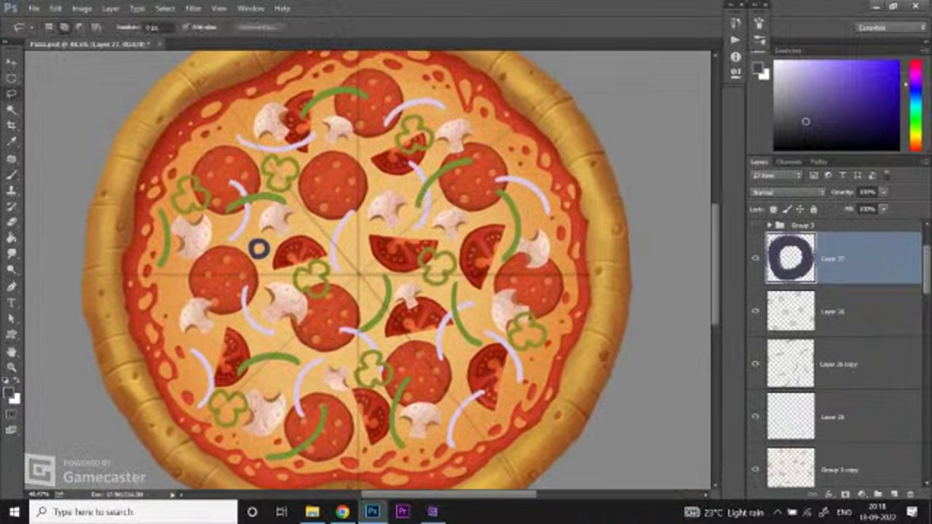
{"action": "scroll", "coordinate": [259, 247], "scroll_direction": "up", "scroll_amount": 1}
Step: Alt-drag the first copies of the olive ring to new spots on the pizza
{"action": "key", "text": "v"}
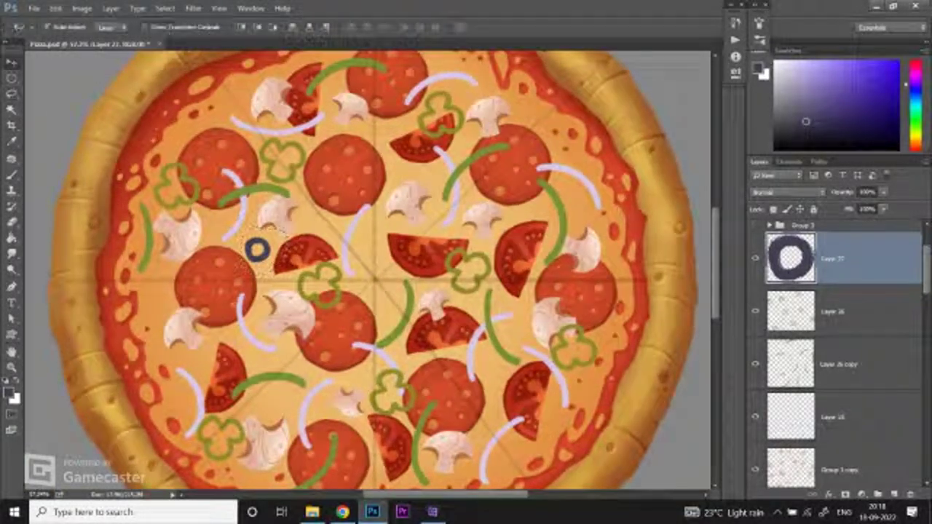
{"action": "scroll", "coordinate": [254, 247], "scroll_direction": "down", "scroll_amount": 1}
{"action": "mouse_move", "coordinate": [267, 252]}
{"action": "left_mouse_down"}
{"action": "mouse_move", "coordinate": [295, 252]}
{"action": "mouse_move", "coordinate": [169, 288]}
{"action": "mouse_move", "coordinate": [193, 321]}
{"action": "mouse_move", "coordinate": [299, 350]}
{"action": "mouse_move", "coordinate": [276, 313]}
{"action": "mouse_move", "coordinate": [219, 320]}
{"action": "left_mouse_up"}
{"action": "scroll", "coordinate": [218, 320], "scroll_direction": "down", "scroll_amount": 2}
{"action": "left_click_drag", "start_coordinate": [208, 262], "coordinate": [427, 253]}
{"action": "scroll", "coordinate": [428, 252], "scroll_direction": "up", "scroll_amount": 3}
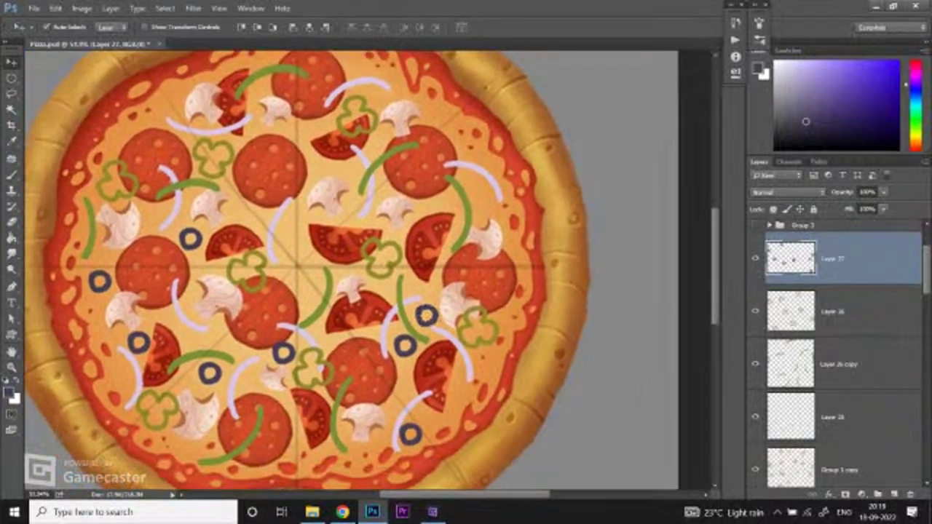
{"action": "scroll", "coordinate": [435, 305], "scroll_direction": "up", "scroll_amount": 1}
{"action": "left_click_drag", "start_coordinate": [429, 317], "coordinate": [400, 222]}
Step: Place more olive ring copies at the upper right, near the top and lower down
{"action": "scroll", "coordinate": [479, 207], "scroll_direction": "down", "scroll_amount": 1}
{"action": "scroll", "coordinate": [400, 222], "scroll_direction": "down", "scroll_amount": 1}
{"action": "scroll", "coordinate": [386, 191], "scroll_direction": "down", "scroll_amount": 2}
{"action": "scroll", "coordinate": [386, 191], "scroll_direction": "up", "scroll_amount": 1}
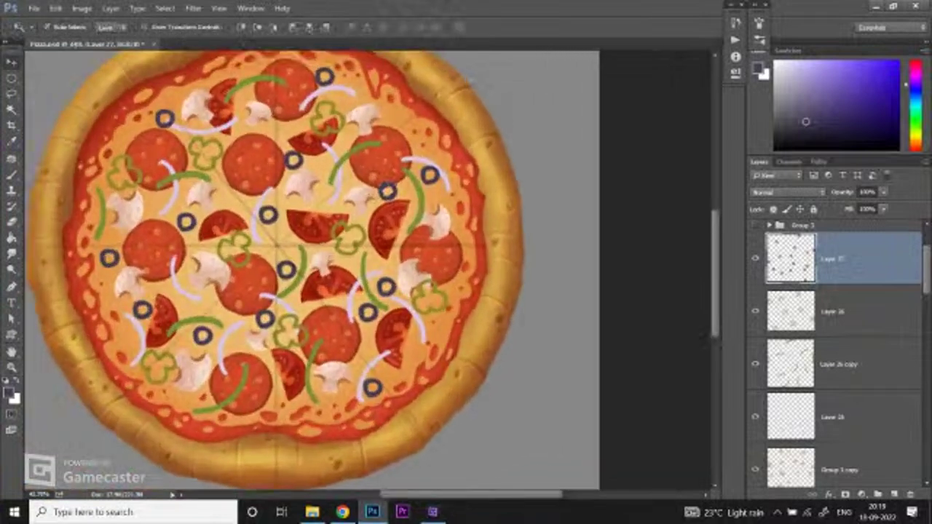
{"action": "left_click_drag", "start_coordinate": [387, 191], "coordinate": [259, 135]}
{"action": "key", "text": "z"}
{"action": "left_click_drag", "start_coordinate": [351, 259], "coordinate": [320, 258]}
{"action": "left_click_drag", "start_coordinate": [356, 177], "coordinate": [375, 176]}
{"action": "key", "text": "v"}
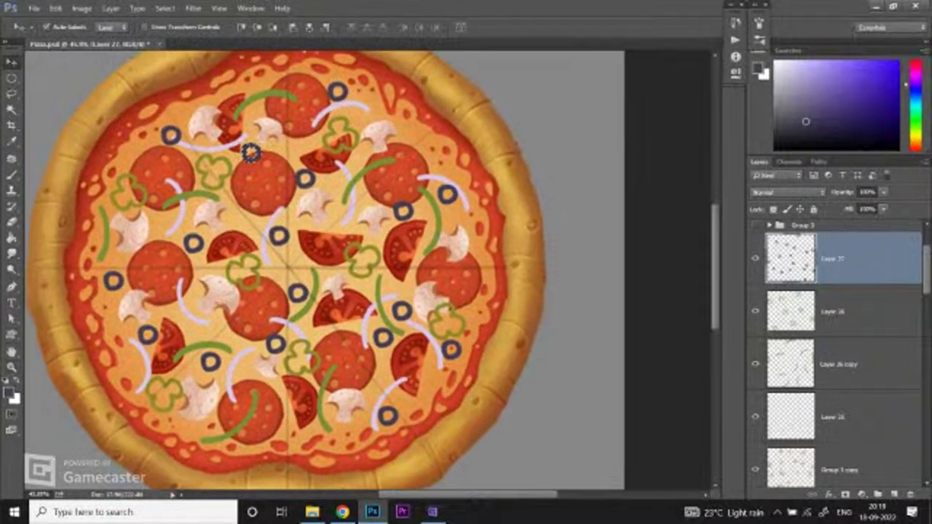
{"action": "left_click_drag", "start_coordinate": [250, 151], "coordinate": [264, 437]}
Step: Zoom to check the olive layout, then add a new empty layer above Layer 27
{"action": "key", "text": "z"}
{"action": "key", "text": "v"}
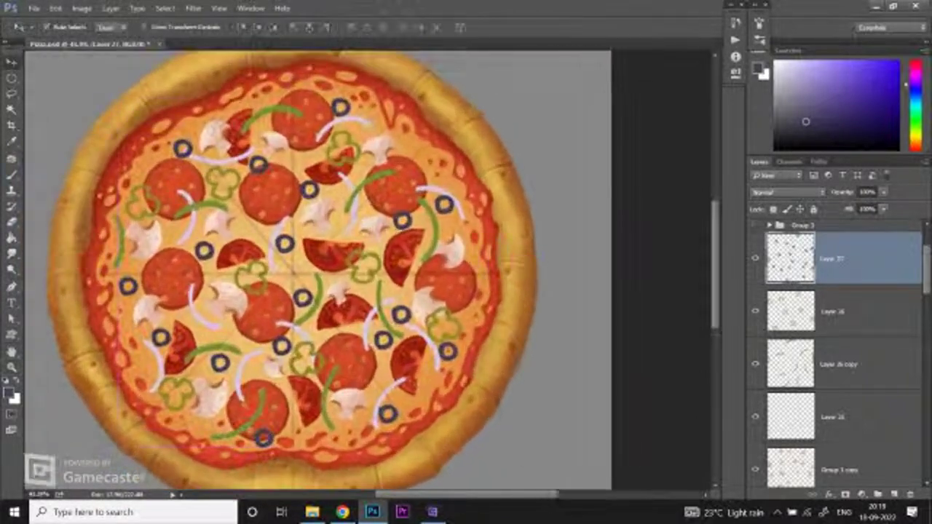
{"action": "key", "text": "z"}
{"action": "left_click", "coordinate": [264, 437], "text": "alt"}
{"action": "key", "text": "ctrl+equal"}
{"action": "key", "text": "v"}
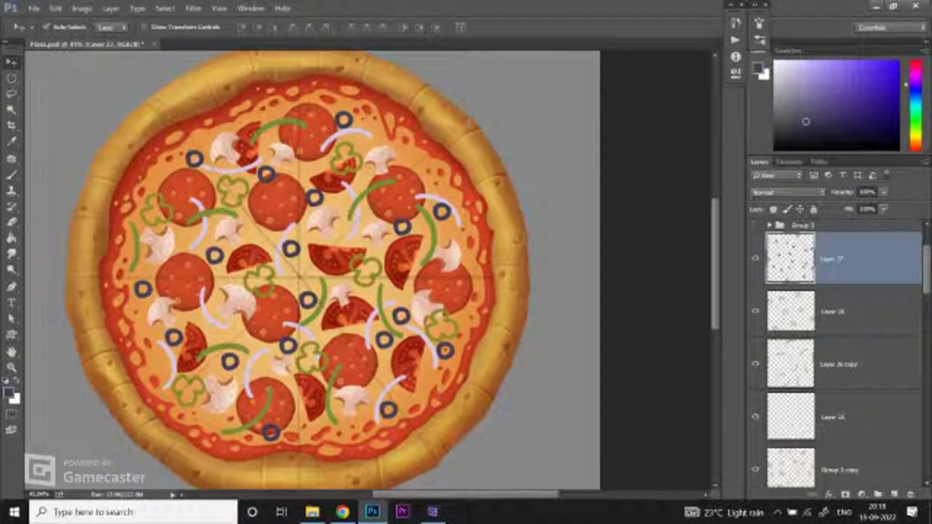
{"action": "key", "text": "z"}
{"action": "left_click_drag", "start_coordinate": [419, 337], "coordinate": [429, 337]}
{"action": "key", "text": "v"}
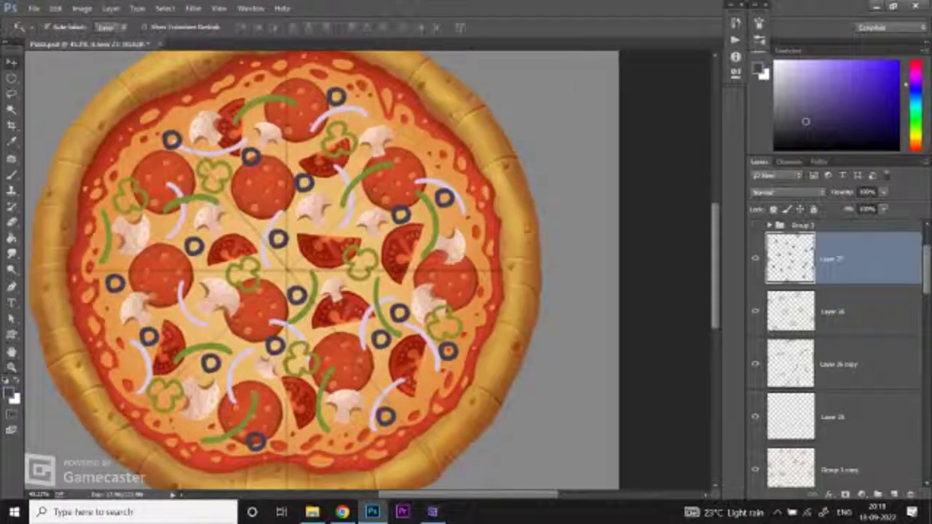
{"action": "left_click", "coordinate": [894, 494]}
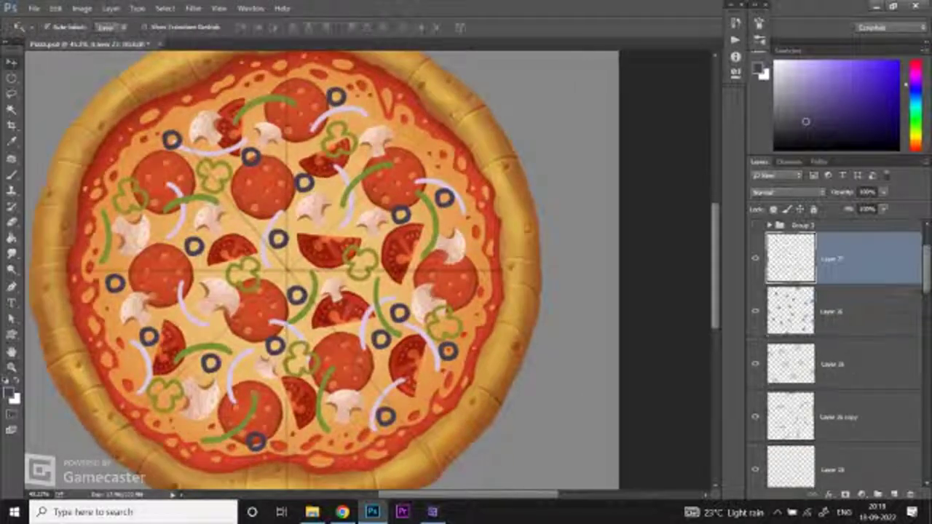
{"action": "key", "text": "b"}
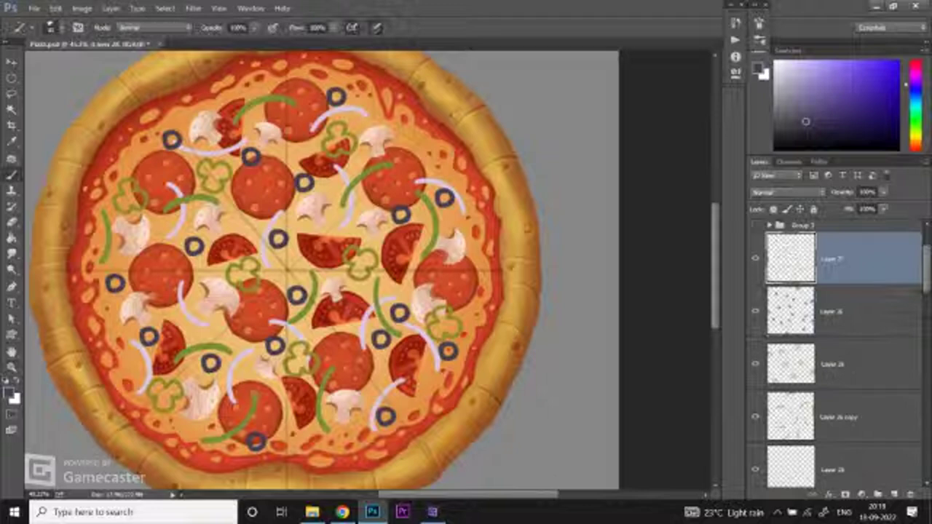
Step: Sample the orange cheese colour and dab it on Layer 28, toggling undo to compare
{"action": "left_click", "coordinate": [431, 124], "text": "alt"}
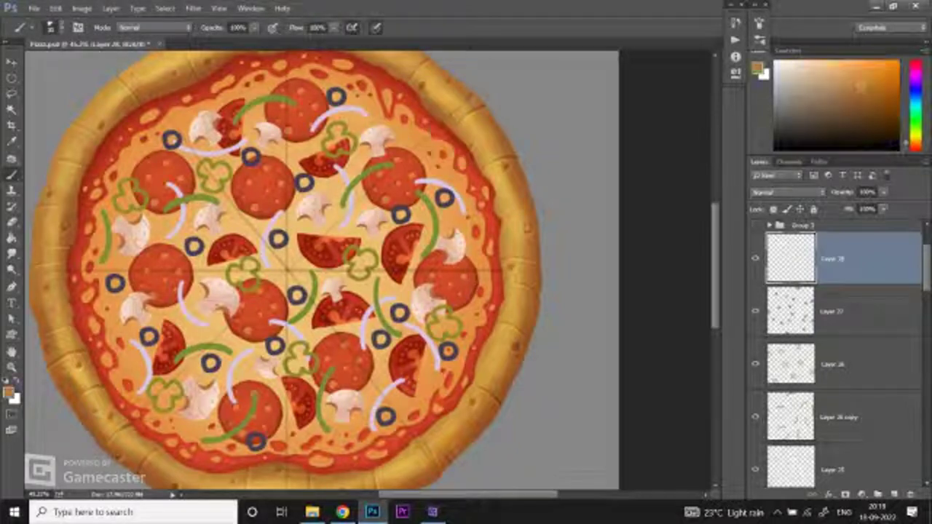
{"action": "scroll", "coordinate": [271, 198], "scroll_direction": "up", "scroll_amount": 3}
{"action": "left_click", "coordinate": [204, 262]}
{"action": "key", "text": "ctrl+z"}
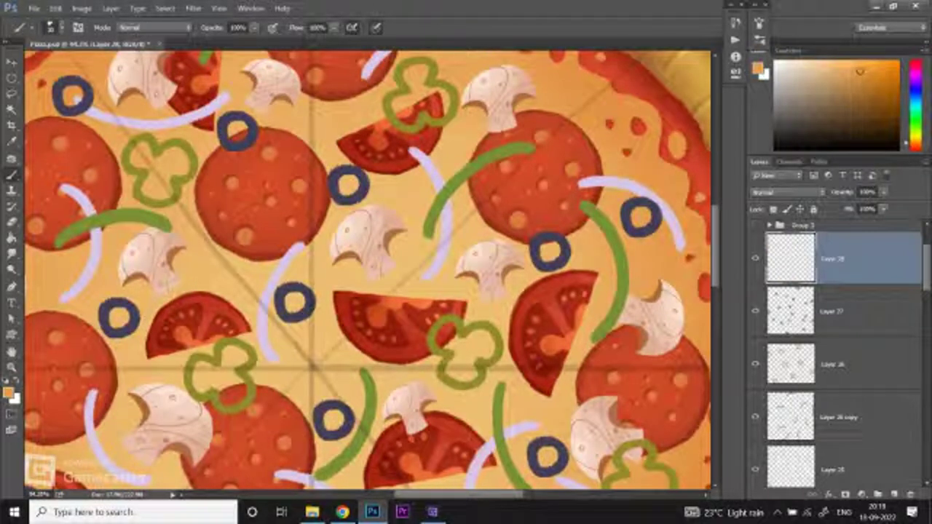
{"action": "key", "text": "ctrl+z"}
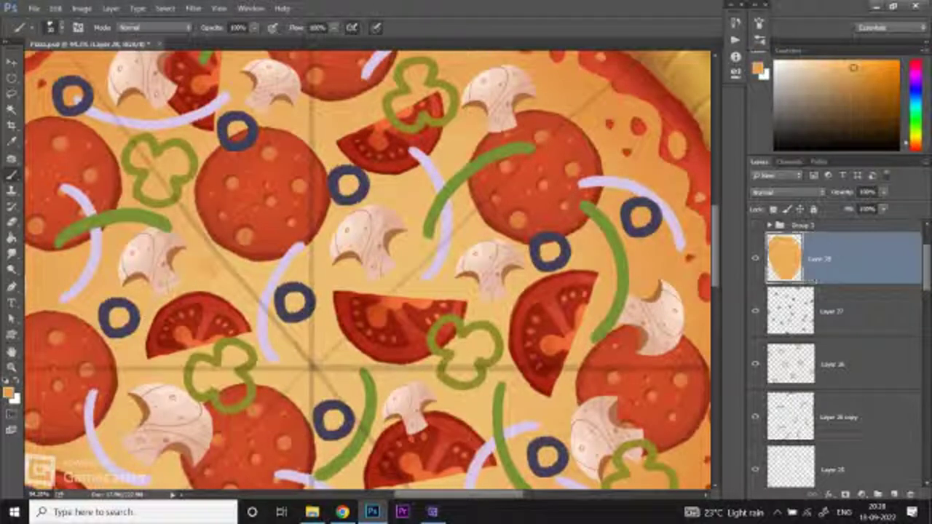
{"action": "key", "text": "ctrl+z"}
{"action": "key", "text": "ctrl+z"}
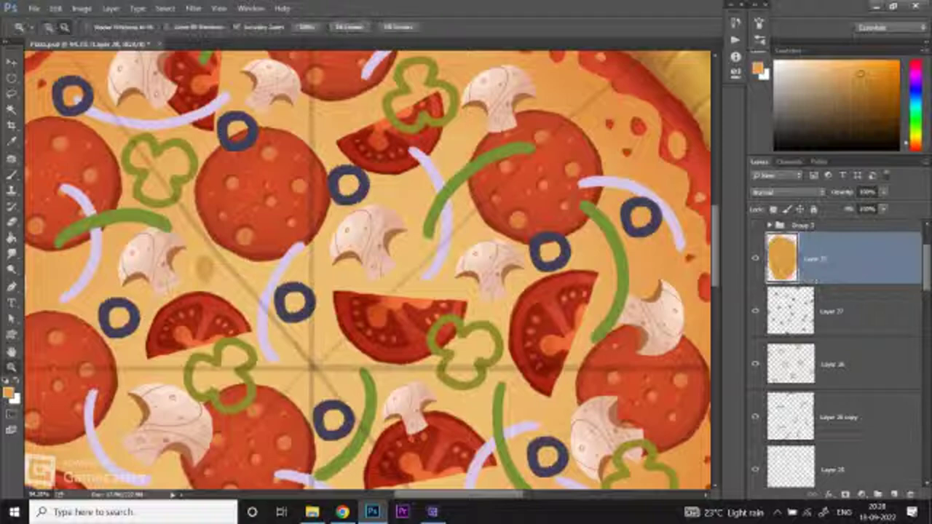
{"action": "key", "text": "ctrl+0"}
{"action": "key", "text": "ctrl+z"}
Step: Compare the orange dab against the whole pizza, then remove it from Layer 28
{"action": "key", "text": "ctrl+plus"}
{"action": "key", "text": "b"}
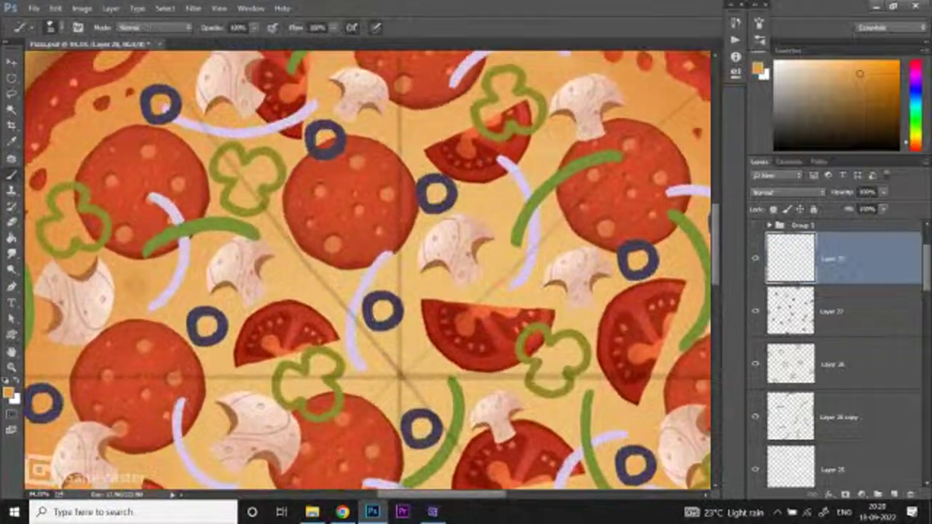
{"action": "key", "text": "ctrl+z"}
{"action": "key", "text": "ctrl+minus"}
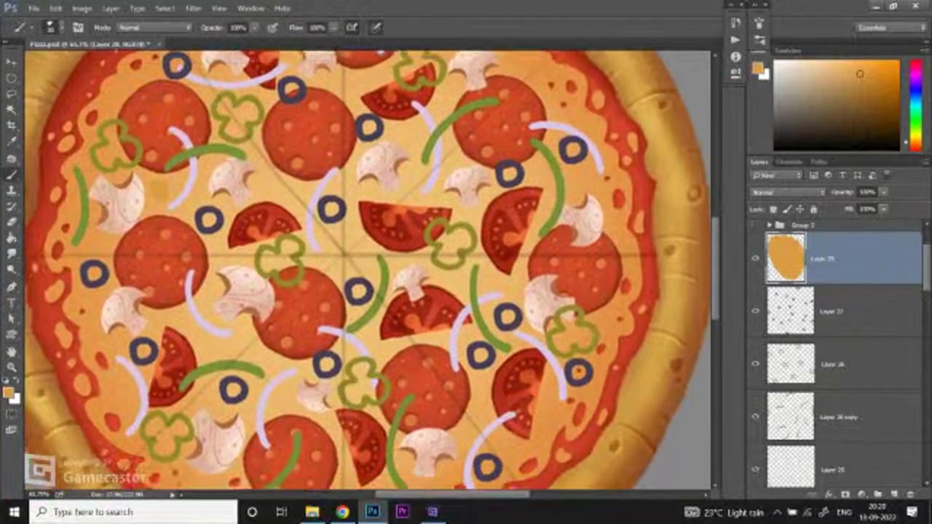
{"action": "scroll", "coordinate": [232, 312], "scroll_direction": "up", "scroll_amount": 1}
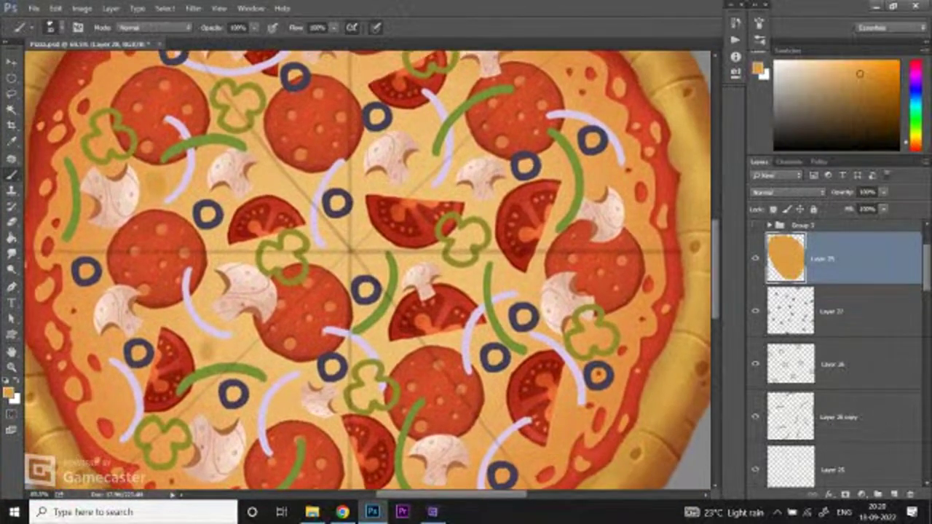
{"action": "key", "text": "ctrl+z"}
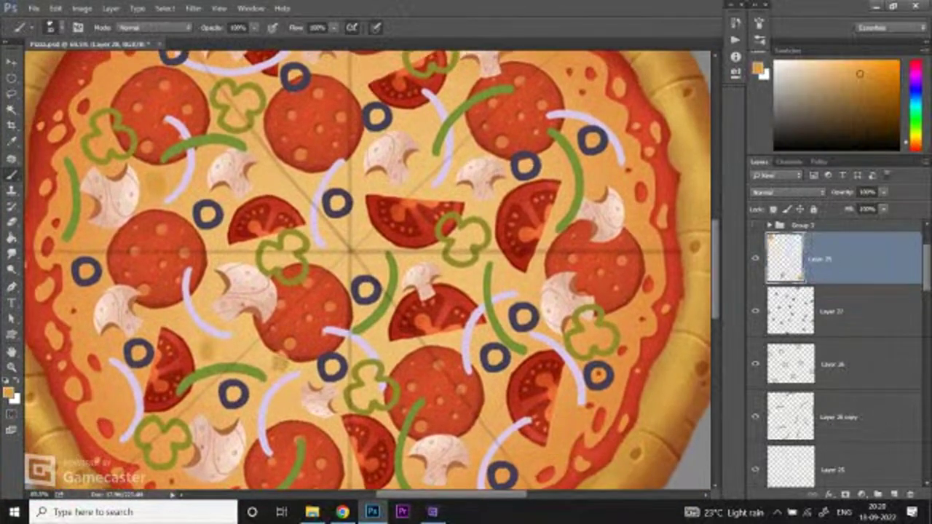
{"action": "scroll", "coordinate": [285, 355], "scroll_direction": "down", "scroll_amount": 2}
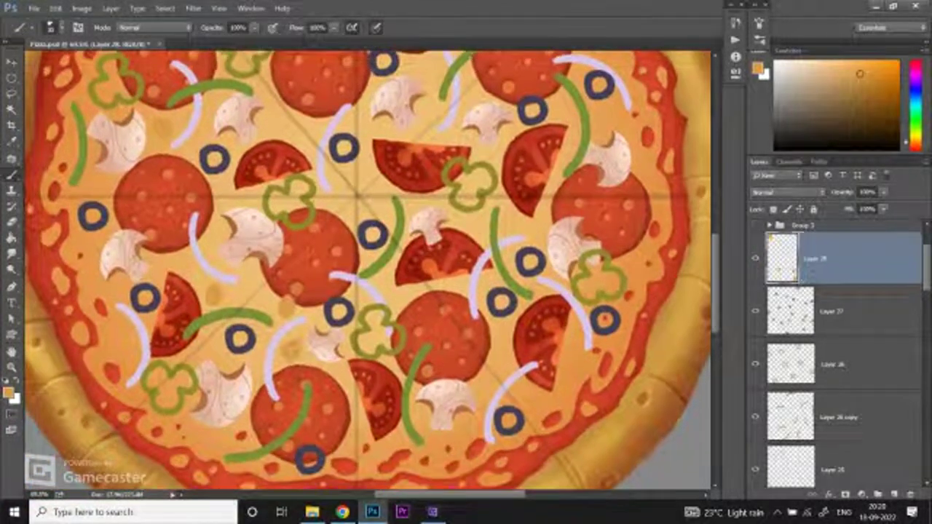
{"action": "scroll", "coordinate": [368, 270], "scroll_direction": "up", "scroll_amount": 3}
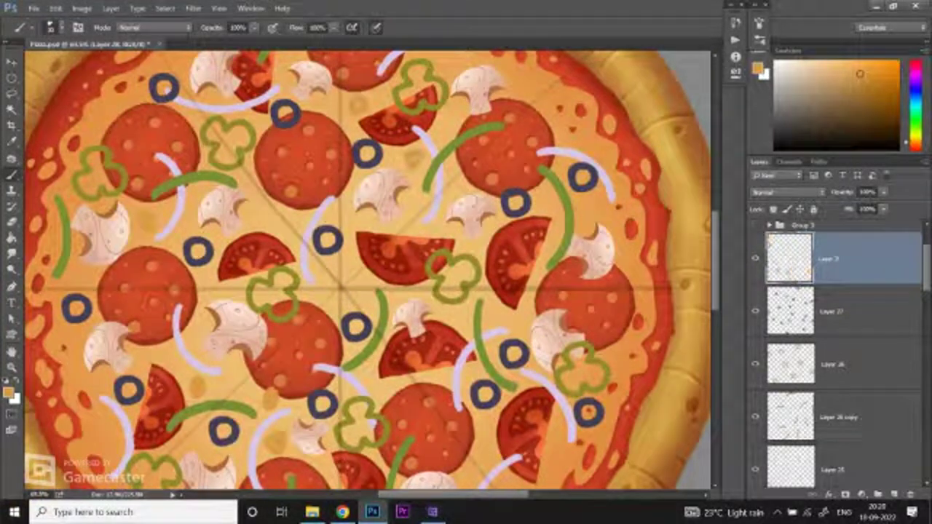
Step: Paint small light highlight dabs on the toppings, including near the upper pieces
{"action": "key", "text": "h"}
{"action": "left_click_drag", "start_coordinate": [383, 196], "coordinate": [362, 161]}
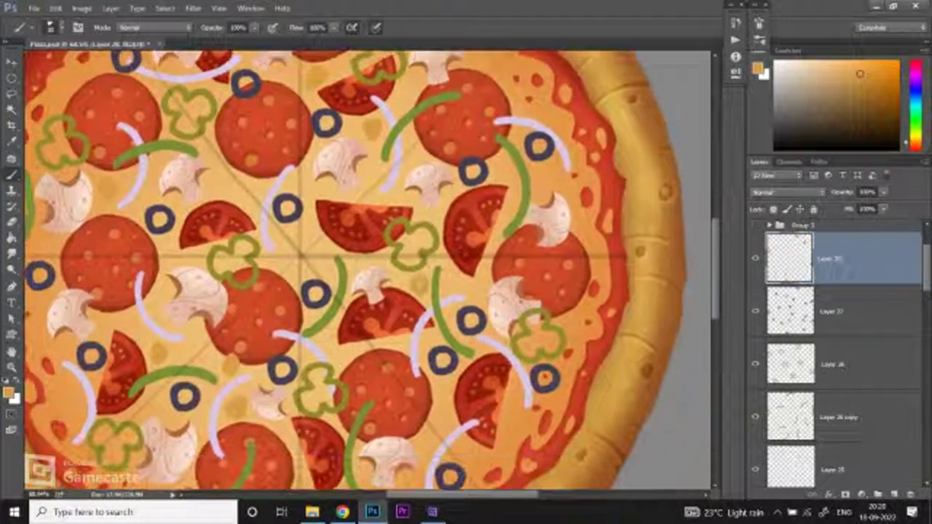
{"action": "left_click_drag", "start_coordinate": [552, 307], "coordinate": [569, 290]}
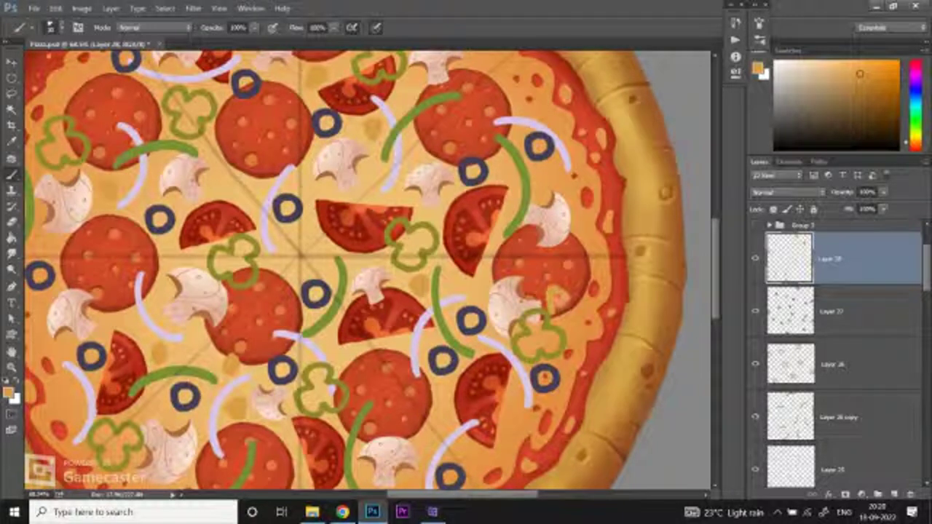
{"action": "scroll", "coordinate": [356, 270], "scroll_direction": "down", "scroll_amount": 2}
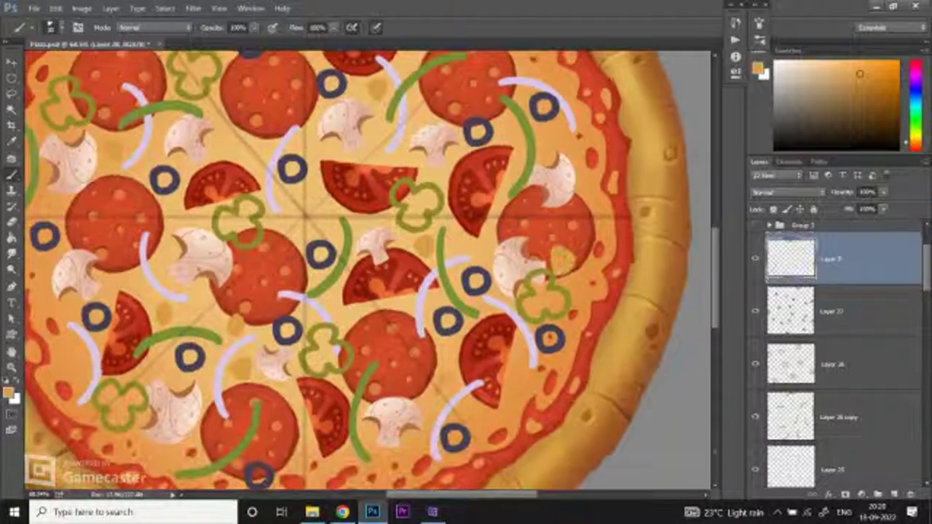
{"action": "scroll", "coordinate": [357, 269], "scroll_direction": "up", "scroll_amount": 1}
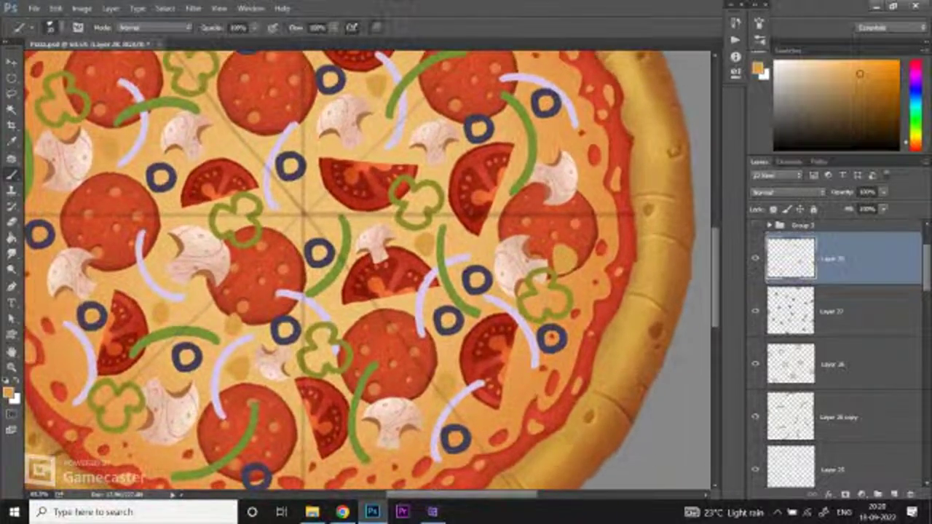
{"action": "left_click", "coordinate": [241, 129]}
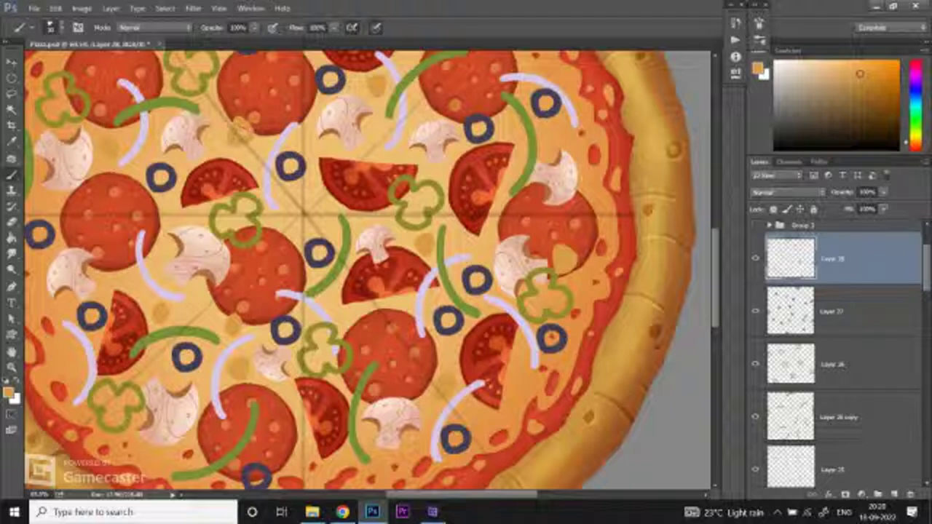
{"action": "scroll", "coordinate": [289, 176], "scroll_direction": "down", "scroll_amount": 2}
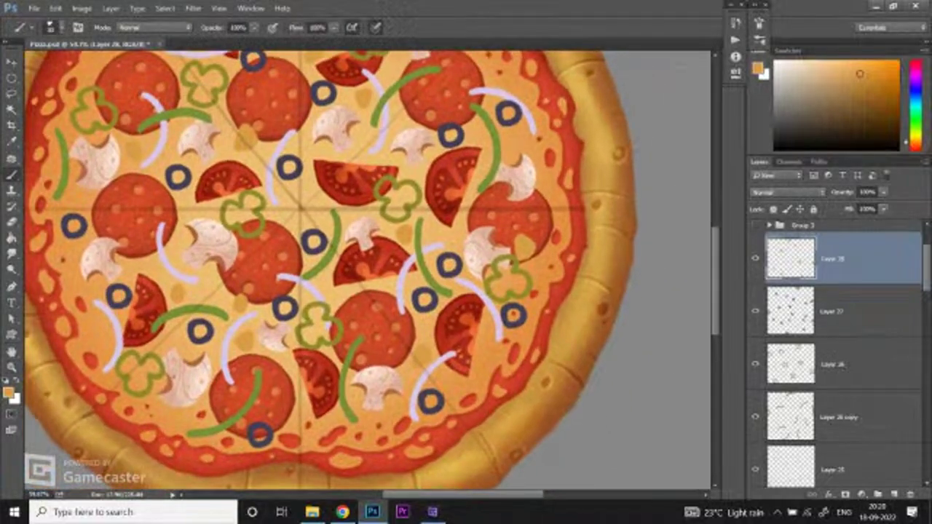
{"action": "scroll", "coordinate": [364, 270], "scroll_direction": "down", "scroll_amount": 1}
{"action": "scroll", "coordinate": [364, 270], "scroll_direction": "up", "scroll_amount": 1}
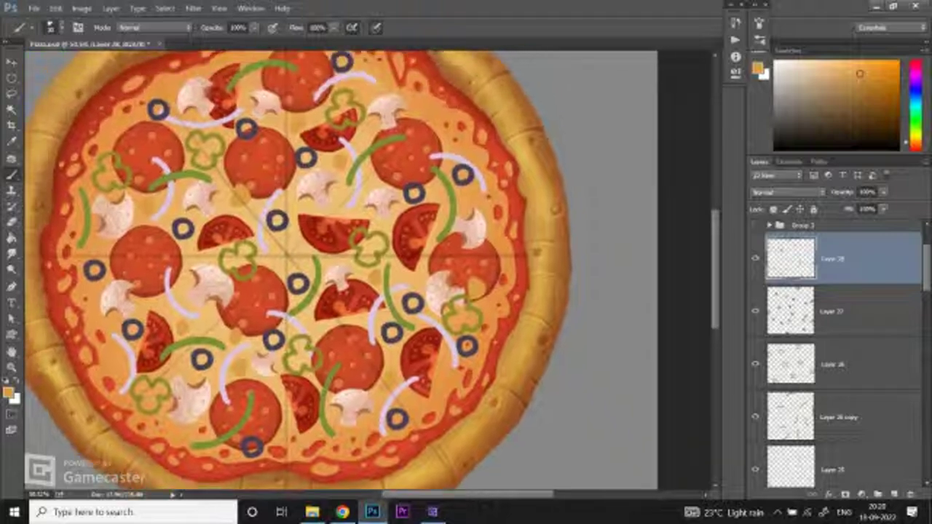
{"action": "scroll", "coordinate": [342, 269], "scroll_direction": "up", "scroll_amount": 1}
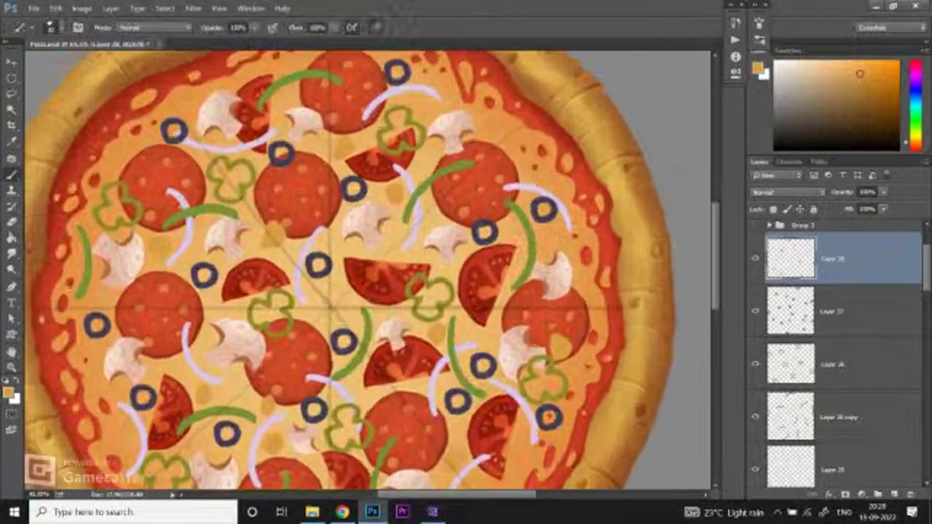
{"action": "scroll", "coordinate": [415, 215], "scroll_direction": "down", "scroll_amount": 1}
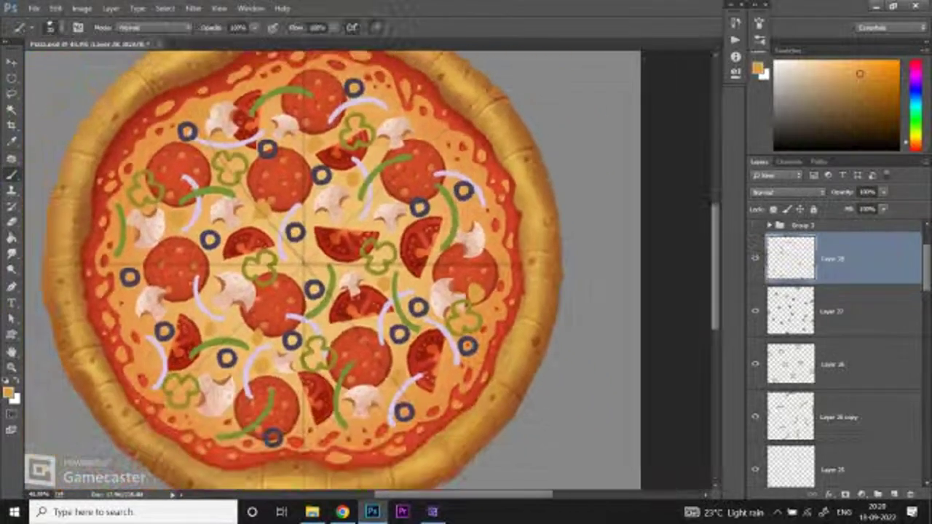
{"action": "scroll", "coordinate": [415, 215], "scroll_direction": "up", "scroll_amount": 1}
{"action": "scroll", "coordinate": [451, 350], "scroll_direction": "down", "scroll_amount": 1}
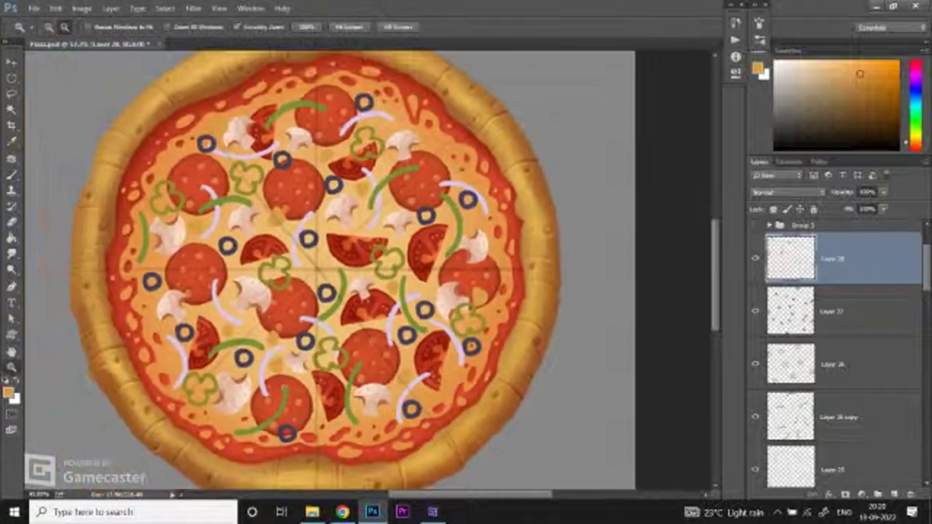
{"action": "scroll", "coordinate": [451, 350], "scroll_direction": "up", "scroll_amount": 1}
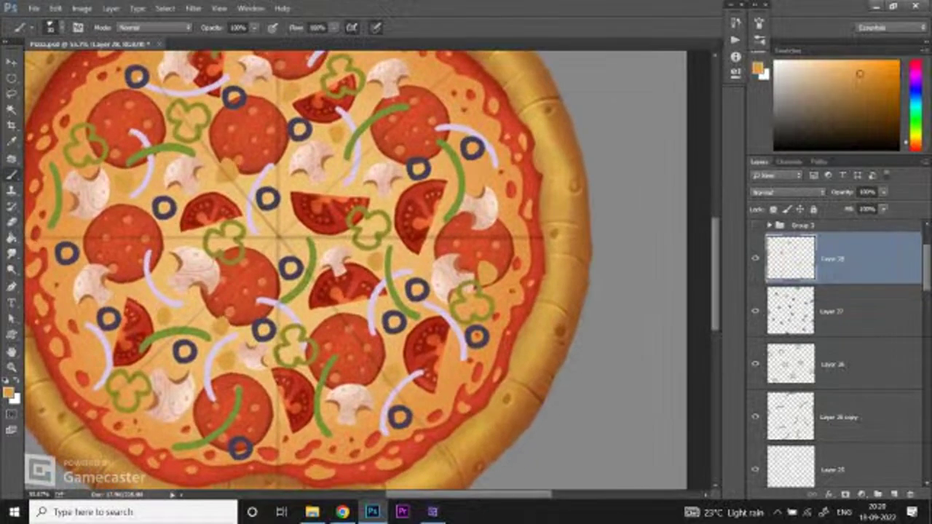
{"action": "scroll", "coordinate": [342, 269], "scroll_direction": "down", "scroll_amount": 1}
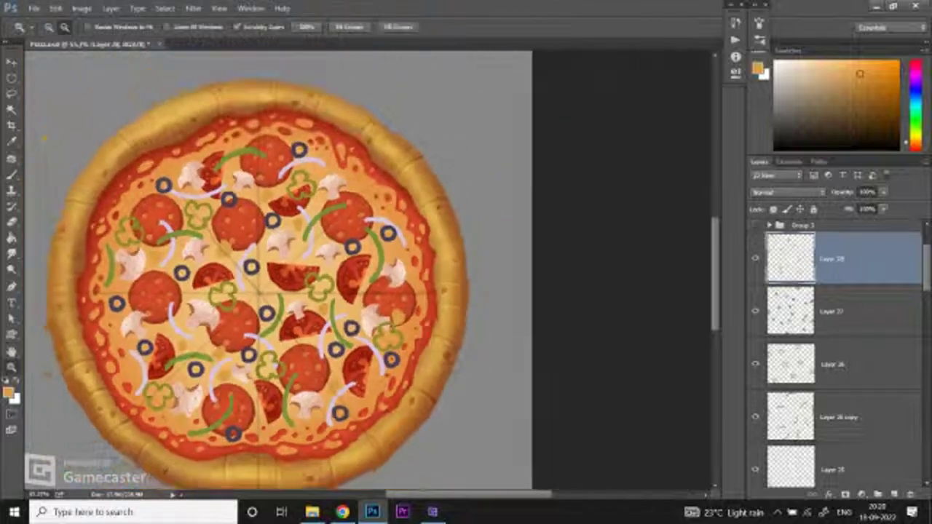
{"action": "scroll", "coordinate": [343, 270], "scroll_direction": "up", "scroll_amount": 1}
{"action": "scroll", "coordinate": [227, 217], "scroll_direction": "down", "scroll_amount": 1}
{"action": "scroll", "coordinate": [227, 217], "scroll_direction": "up", "scroll_amount": 1}
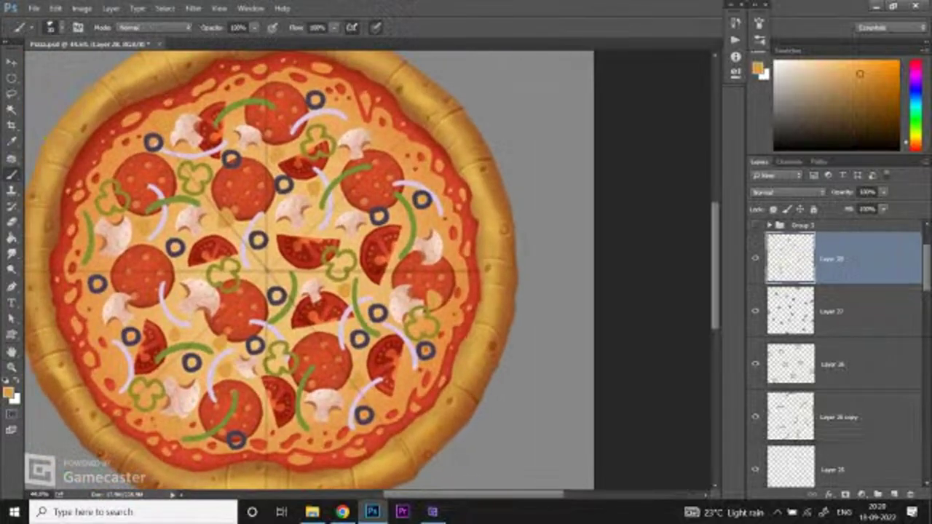
{"action": "scroll", "coordinate": [378, 128], "scroll_direction": "up", "scroll_amount": 1}
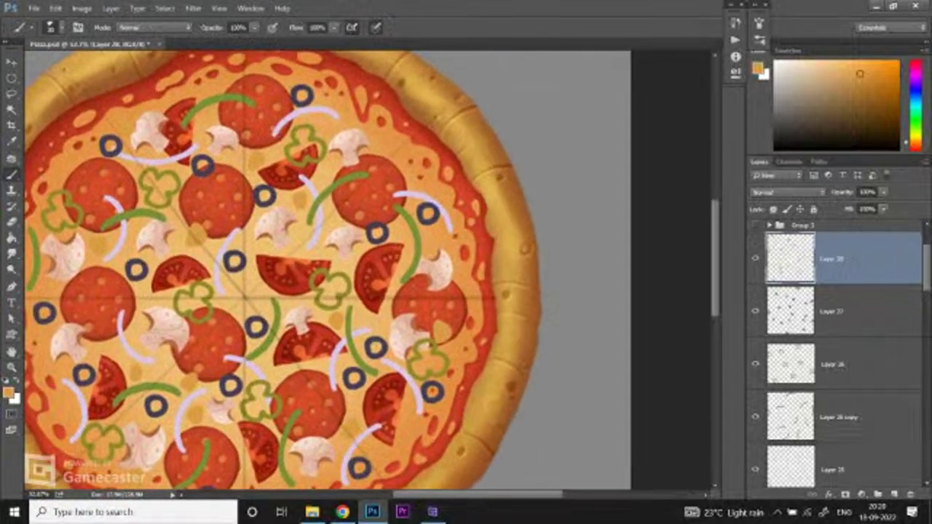
{"action": "scroll", "coordinate": [291, 269], "scroll_direction": "down", "scroll_amount": 1}
{"action": "scroll", "coordinate": [291, 269], "scroll_direction": "up", "scroll_amount": 1}
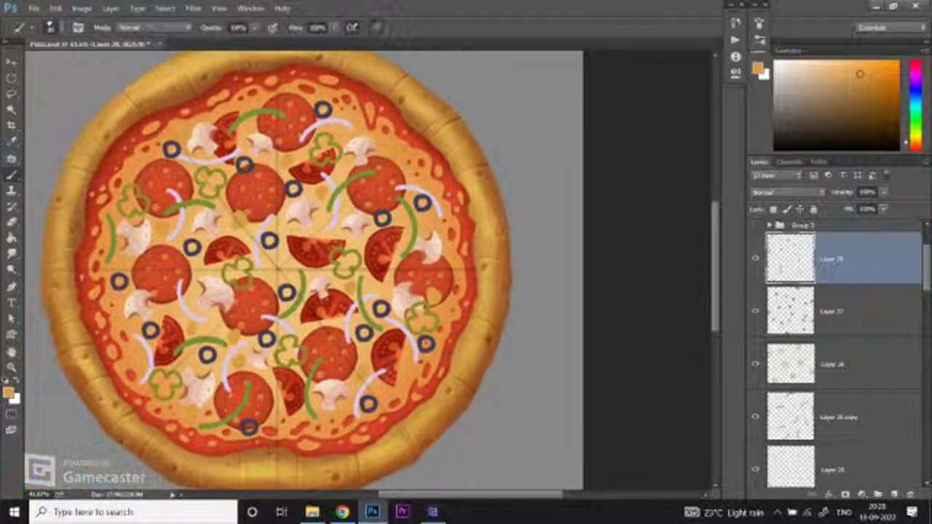
{"action": "scroll", "coordinate": [426, 292], "scroll_direction": "up", "scroll_amount": 1}
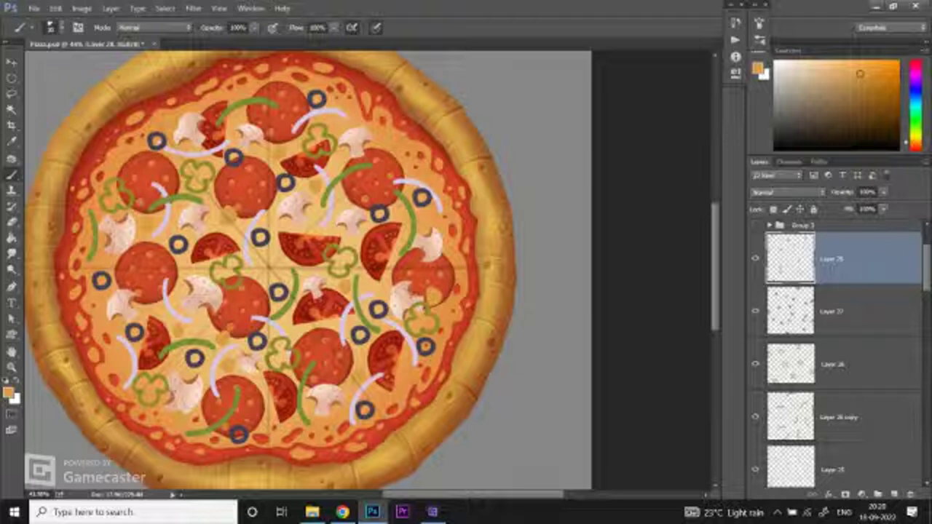
{"action": "scroll", "coordinate": [291, 269], "scroll_direction": "down", "scroll_amount": 1}
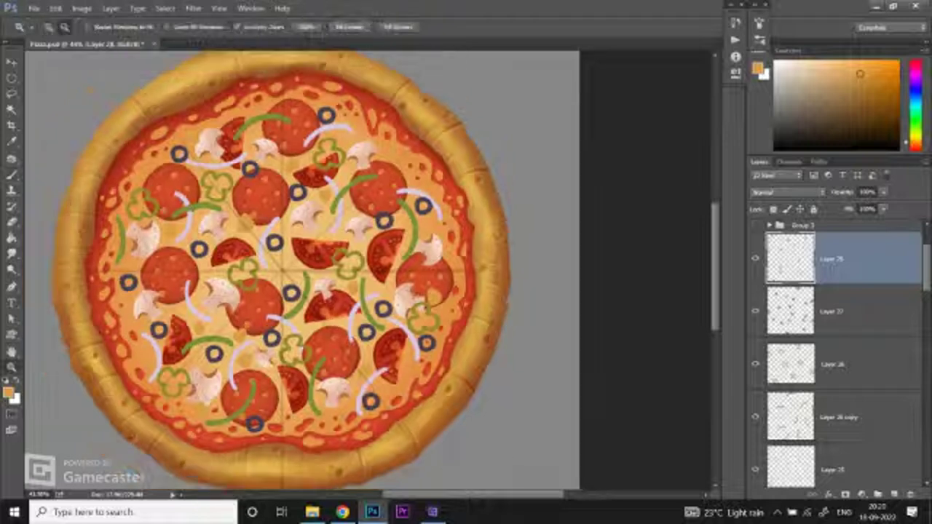
{"action": "scroll", "coordinate": [291, 269], "scroll_direction": "up", "scroll_amount": 1}
{"action": "scroll", "coordinate": [405, 327], "scroll_direction": "up", "scroll_amount": 1}
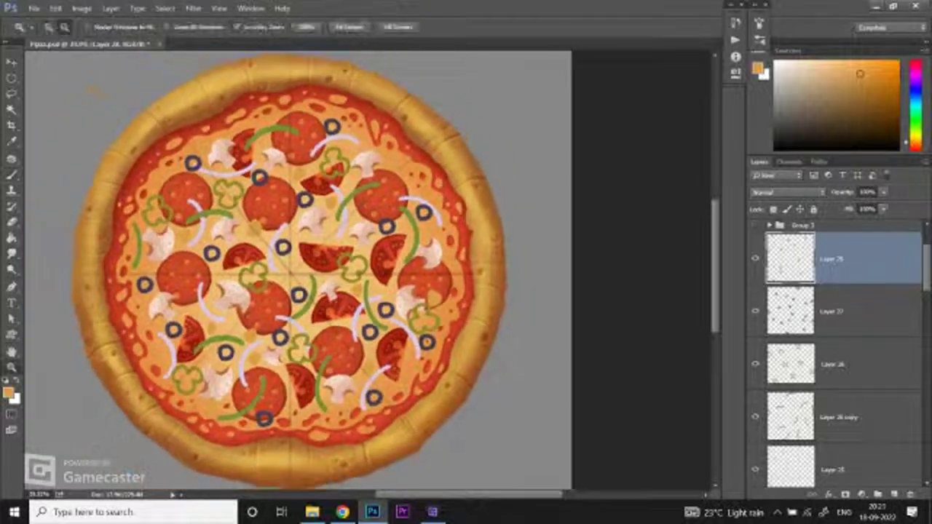
{"action": "left_click", "coordinate": [342, 512]}
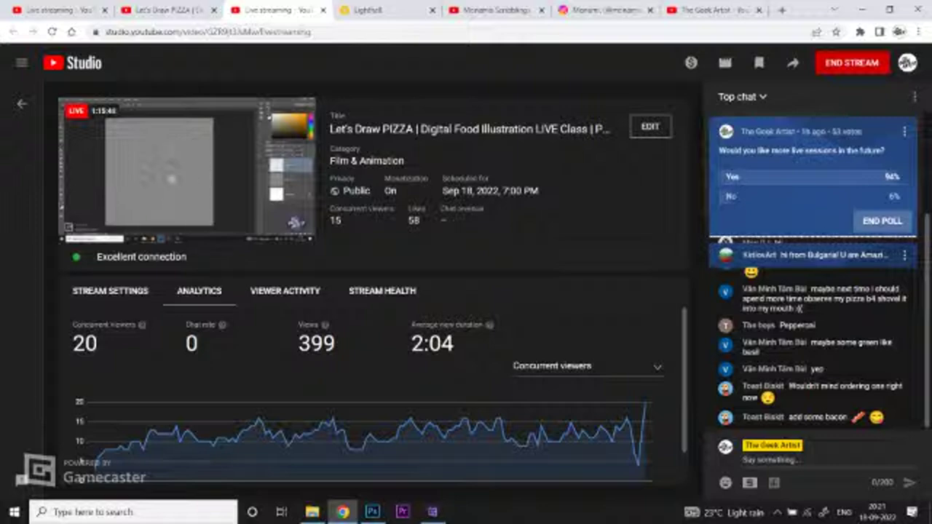
Step: Return to the pizza artwork, fit it on screen, then zoom in for a closer look
{"action": "key", "text": "alt+Tab"}
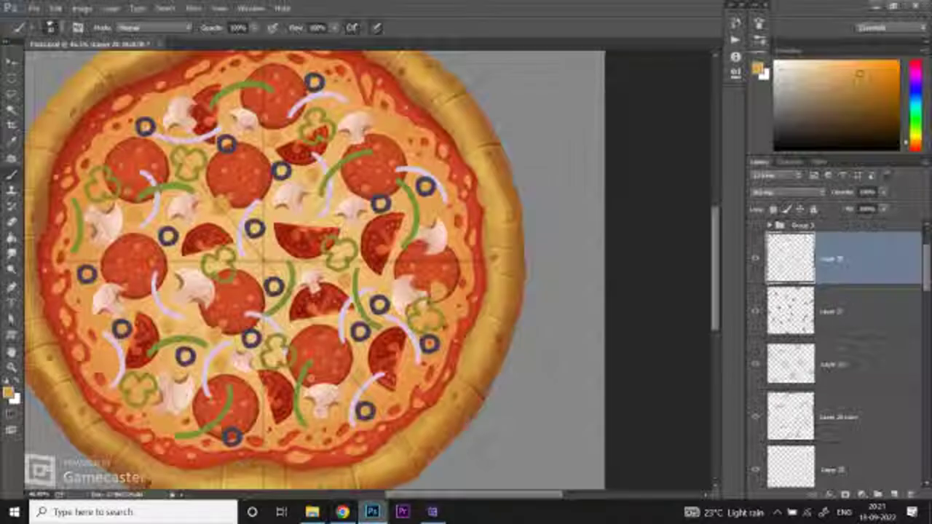
{"action": "key", "text": "ctrl+0"}
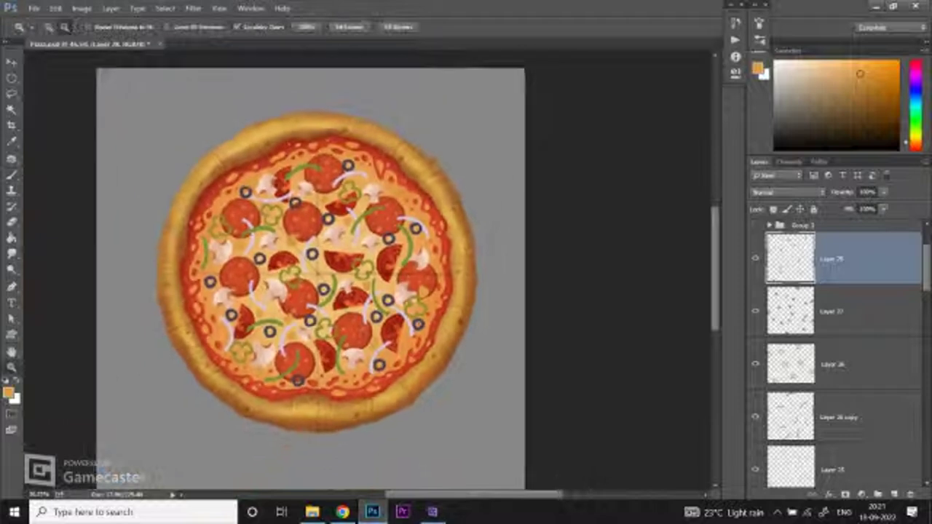
{"action": "key", "text": "ctrl+plus"}
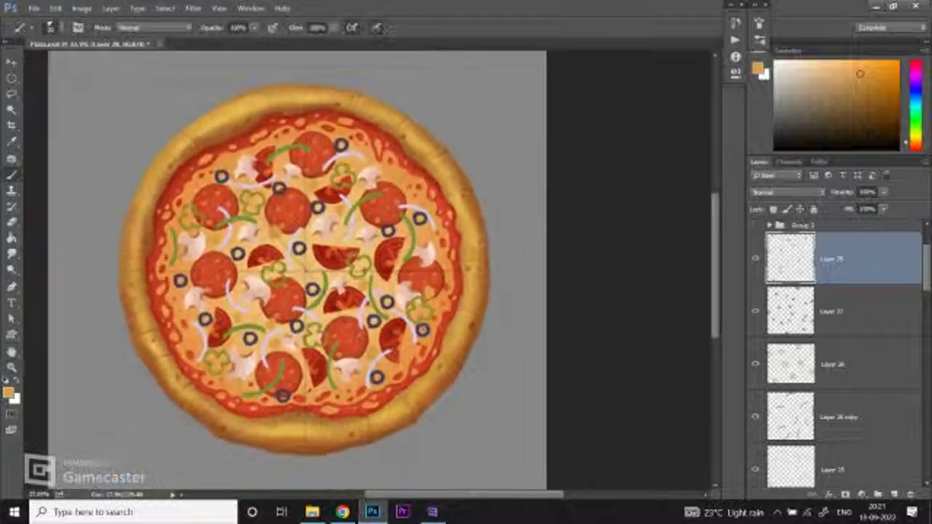
{"action": "key", "text": "ctrl+plus"}
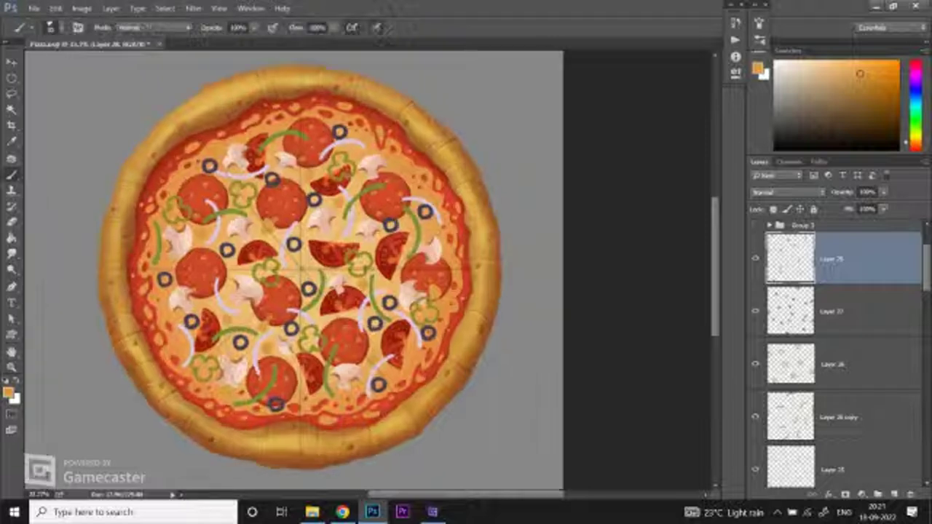
{"action": "key", "text": "ctrl+minus"}
{"action": "key", "text": "ctrl+minus"}
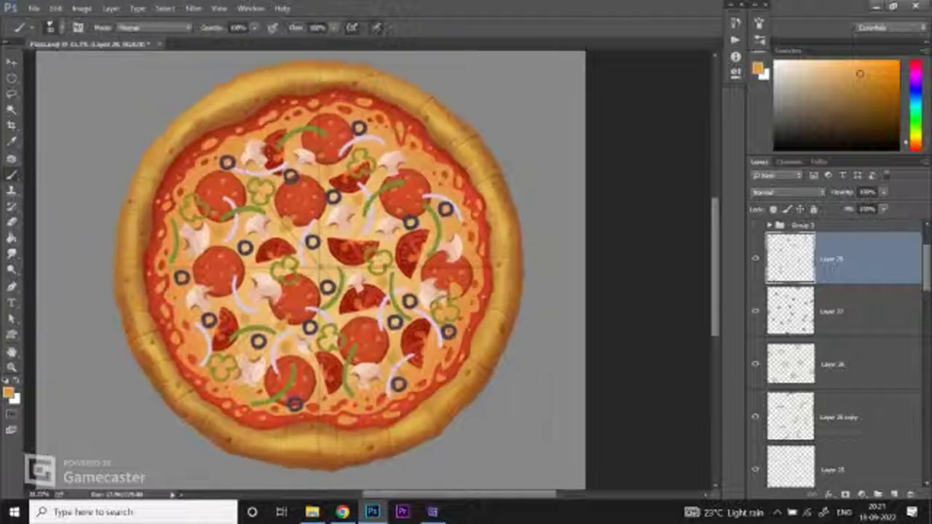
{"action": "key", "text": "ctrl+plus"}
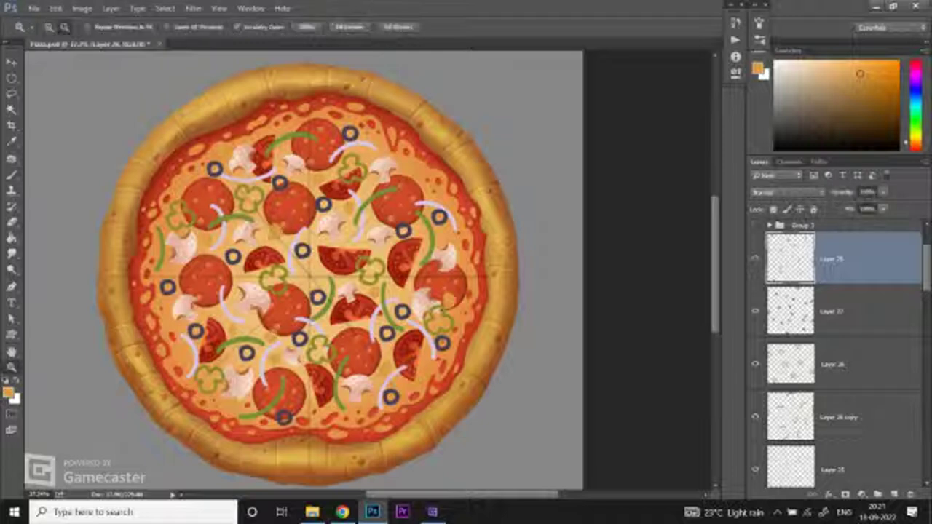
{"action": "left_click_drag", "start_coordinate": [391, 364], "coordinate": [416, 364]}
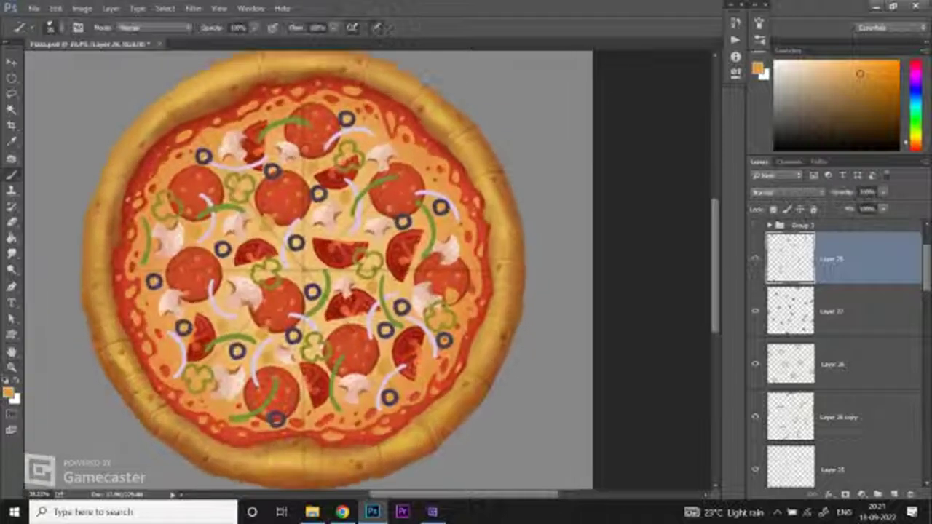
Step: Add a new empty layer and zoom in around the top of the pizza
{"action": "left_click", "coordinate": [895, 494]}
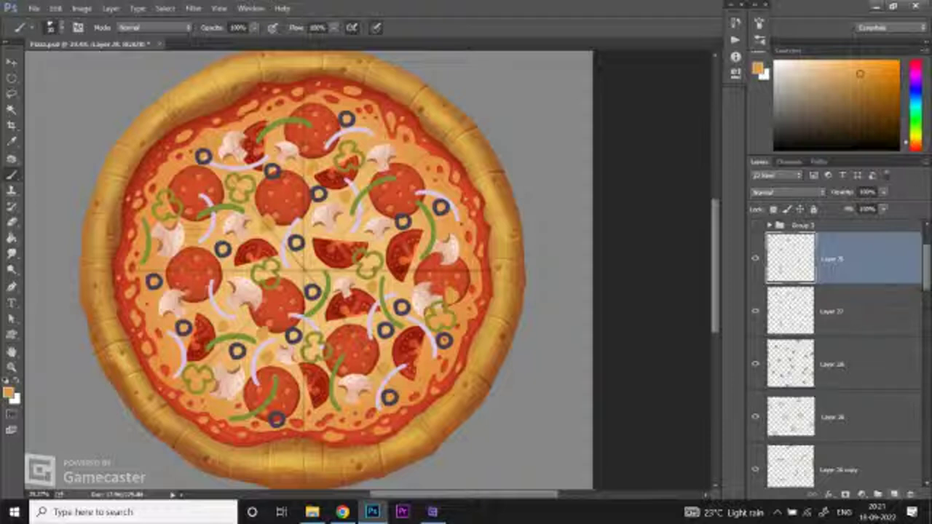
{"action": "left_click", "coordinate": [52, 28]}
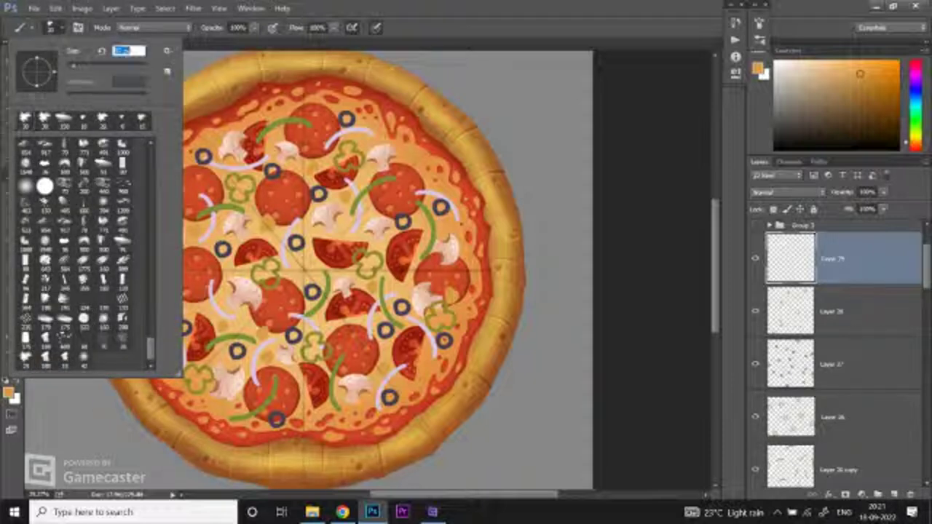
{"action": "left_click", "coordinate": [281, 8]}
{"action": "key", "text": "Escape"}
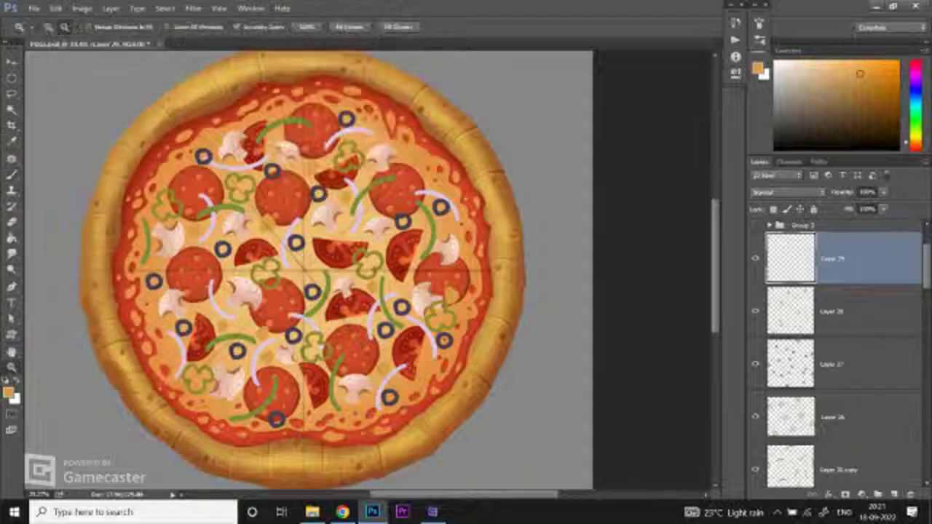
{"action": "left_click", "coordinate": [338, 171], "text": "ctrl"}
{"action": "scroll", "coordinate": [367, 274], "scroll_direction": "up", "scroll_amount": 2}
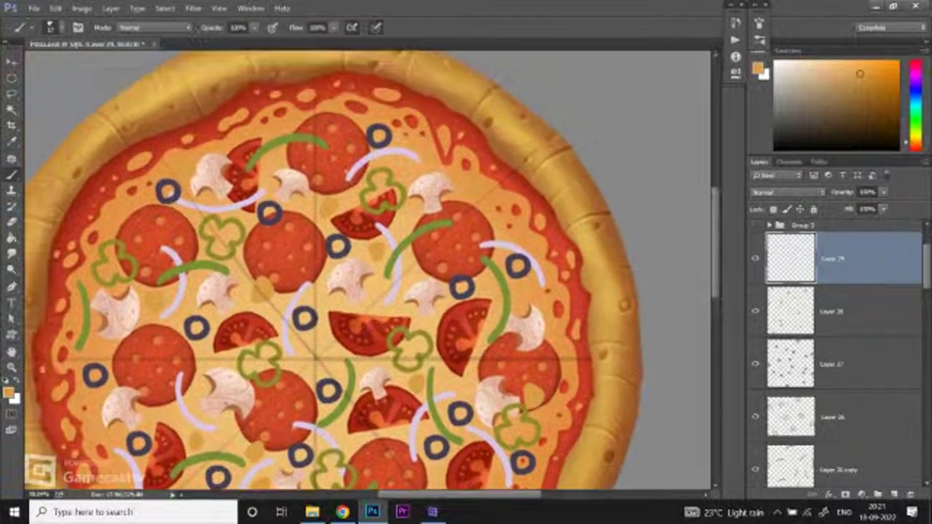
Step: Set the foreground colour to red, then undo a test red paint stroke
{"action": "mouse_move", "coordinate": [915, 143]}
{"action": "left_mouse_down"}
{"action": "mouse_move", "coordinate": [916, 135]}
{"action": "mouse_move", "coordinate": [916, 149]}
{"action": "left_mouse_up"}
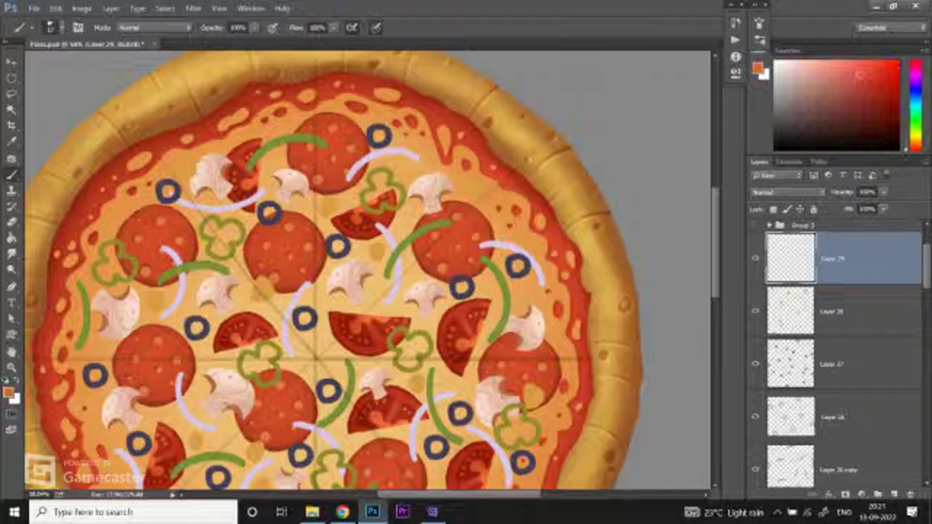
{"action": "left_click", "coordinate": [876, 68]}
{"action": "left_click", "coordinate": [188, 118], "text": "ctrl"}
{"action": "scroll", "coordinate": [367, 273], "scroll_direction": "down", "scroll_amount": 2}
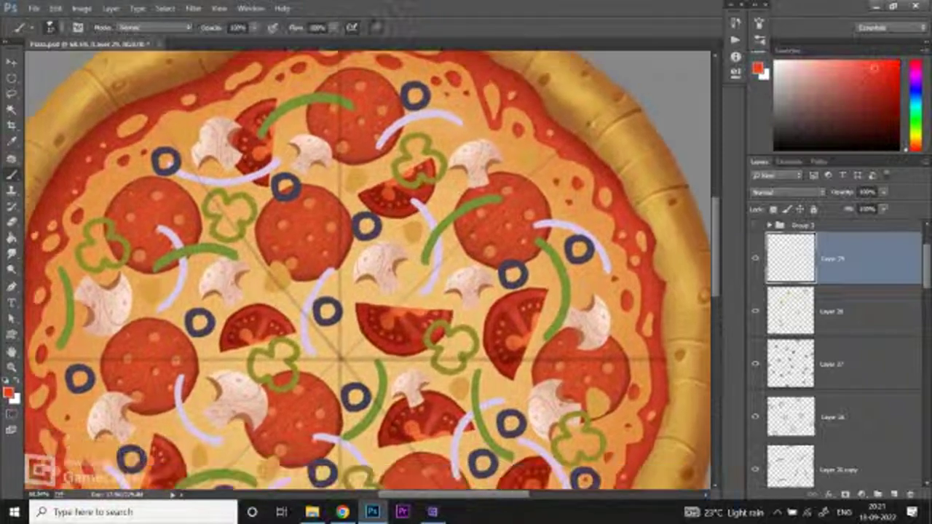
{"action": "scroll", "coordinate": [367, 273], "scroll_direction": "down", "scroll_amount": 1}
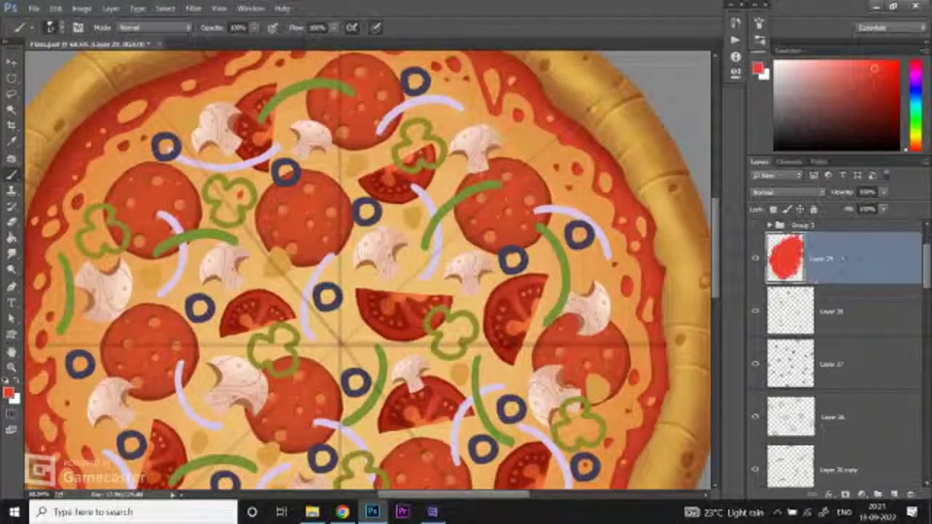
{"action": "key", "text": "ctrl+z"}
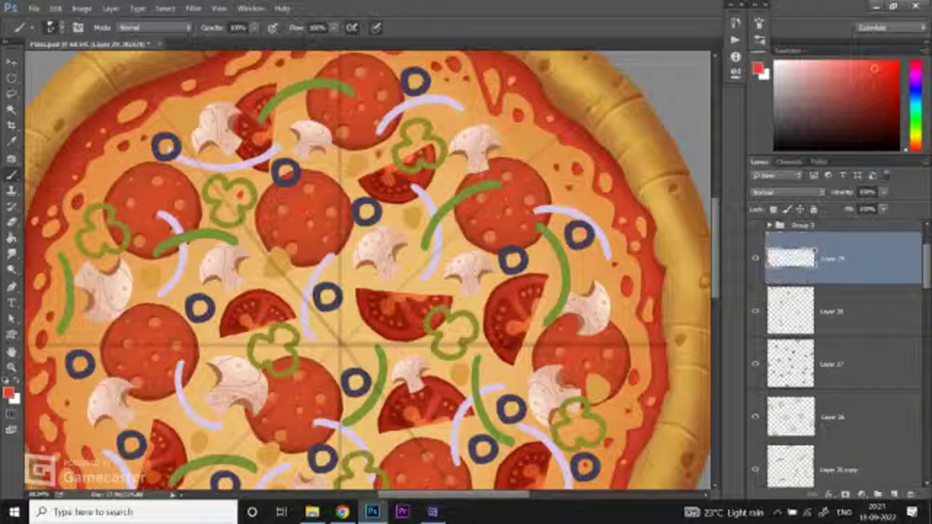
{"action": "key", "text": "ctrl+z"}
Step: Dab a small red speck onto a mushroom
{"action": "scroll", "coordinate": [357, 269], "scroll_direction": "down", "scroll_amount": 3}
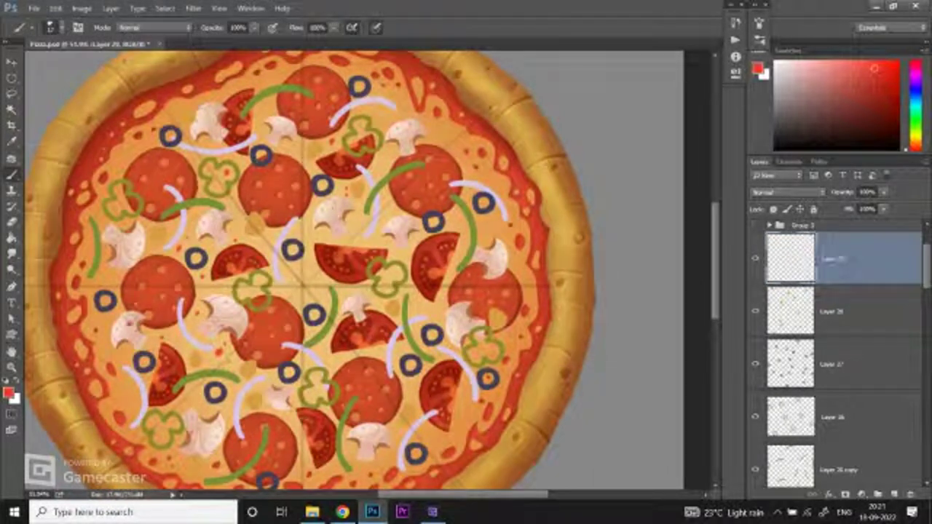
{"action": "scroll", "coordinate": [356, 269], "scroll_direction": "down", "scroll_amount": 1}
{"action": "scroll", "coordinate": [357, 270], "scroll_direction": "right", "scroll_amount": 1}
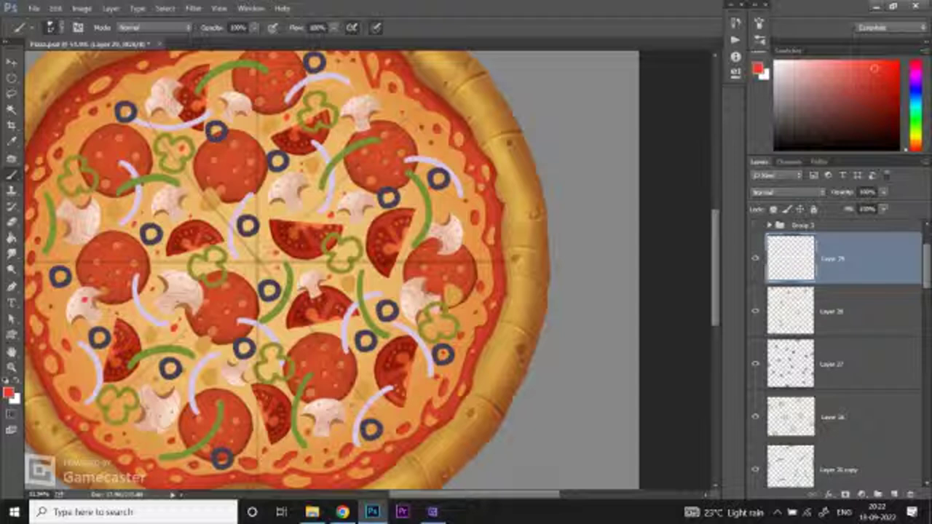
{"action": "left_click", "coordinate": [336, 406]}
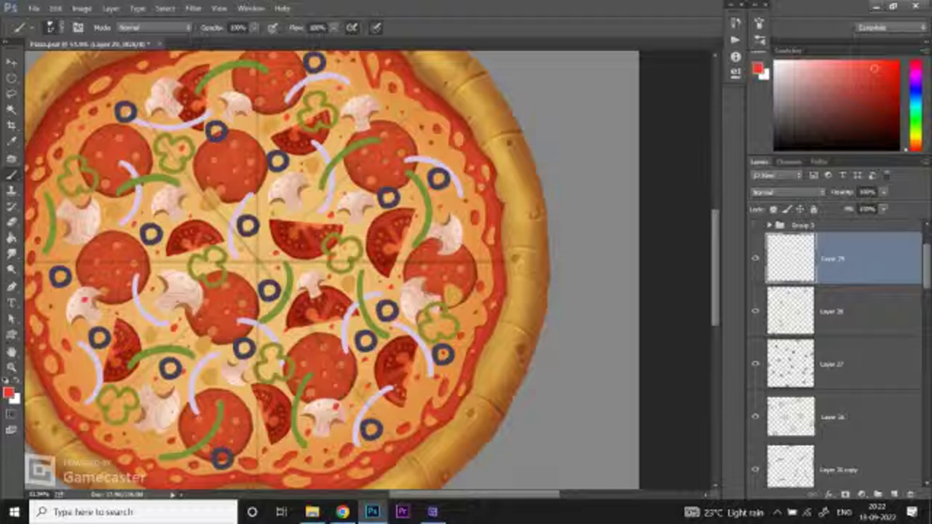
{"action": "scroll", "coordinate": [291, 270], "scroll_direction": "down", "scroll_amount": 3}
{"action": "scroll", "coordinate": [291, 270], "scroll_direction": "up", "scroll_amount": 3}
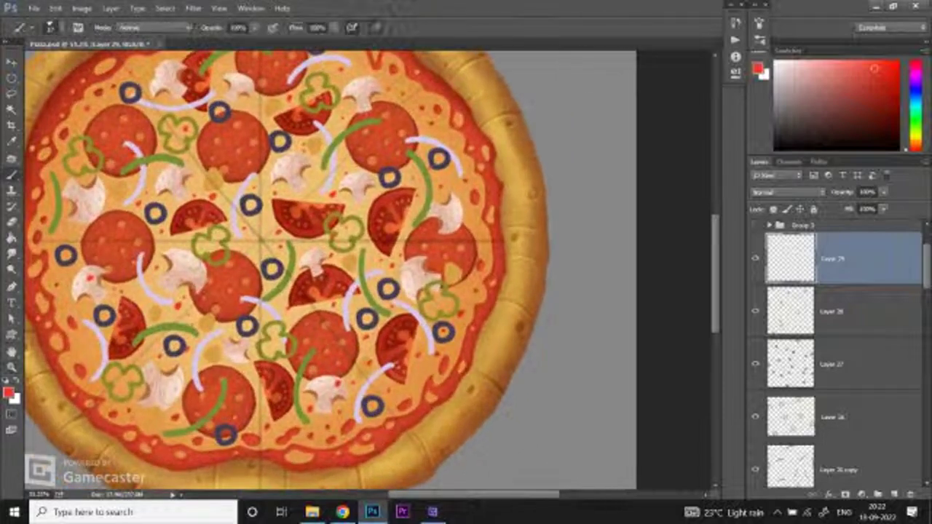
{"action": "left_click_drag", "start_coordinate": [291, 269], "coordinate": [337, 287]}
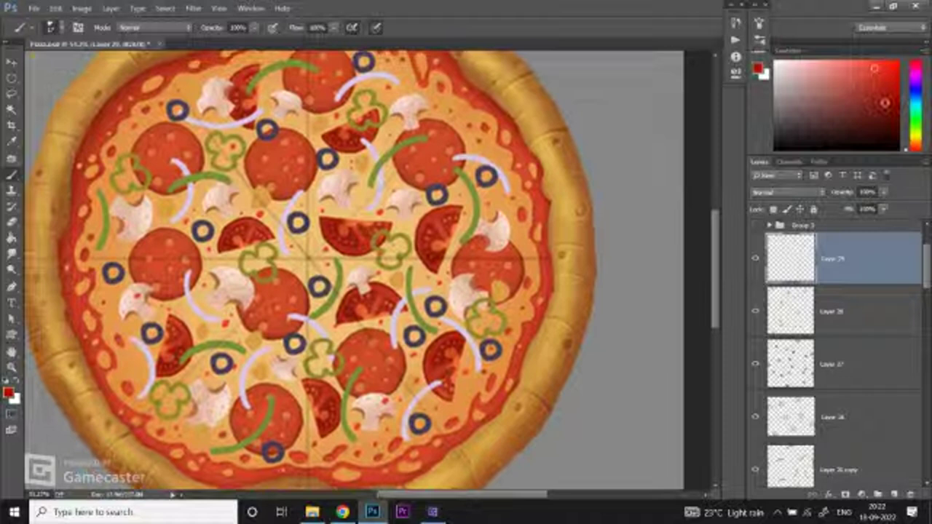
Step: Pick a darker orange-red colour, check the pizza zoomed out, and select the Move tool
{"action": "left_click", "coordinate": [909, 145]}
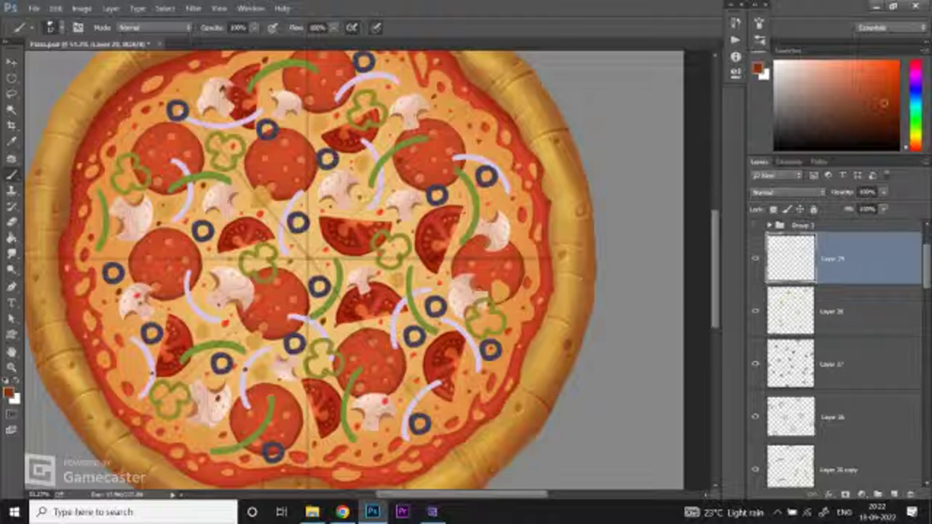
{"action": "key", "text": "ctrl+minus"}
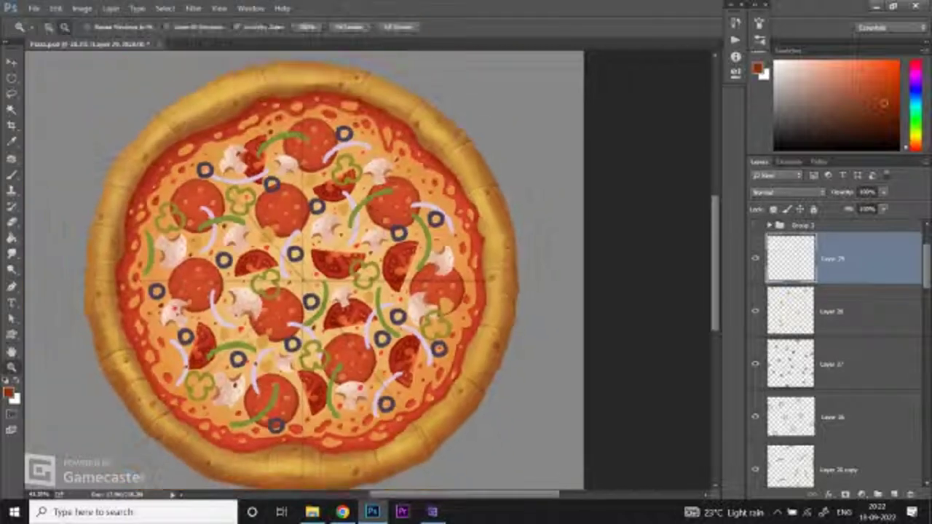
{"action": "key", "text": "ctrl+plus"}
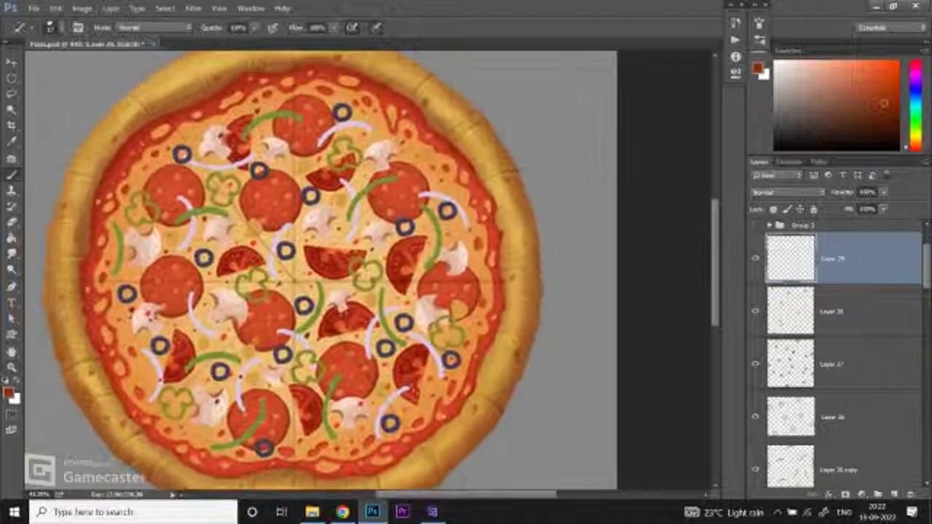
{"action": "key", "text": "v"}
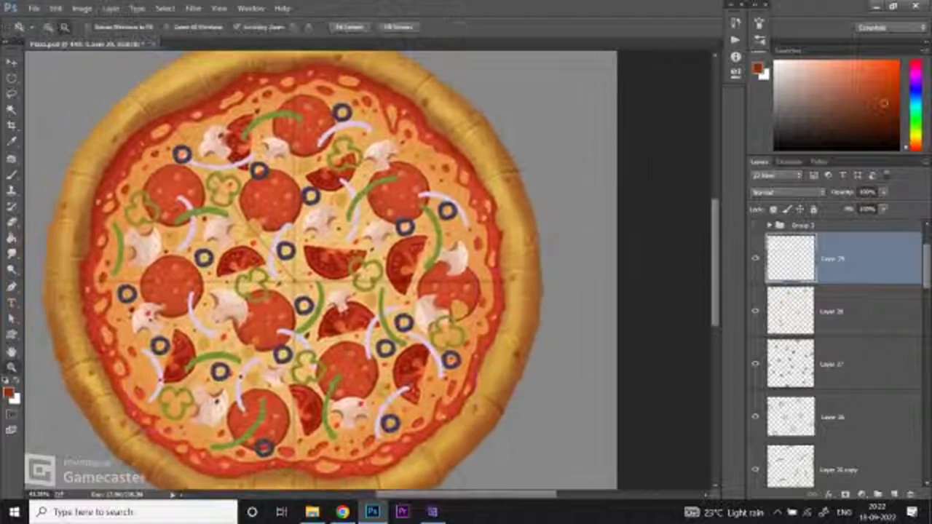
{"action": "key", "text": "ctrl+minus"}
Step: Move the bottom layer lower in the layer stack
{"action": "key", "text": "ctrl+plus"}
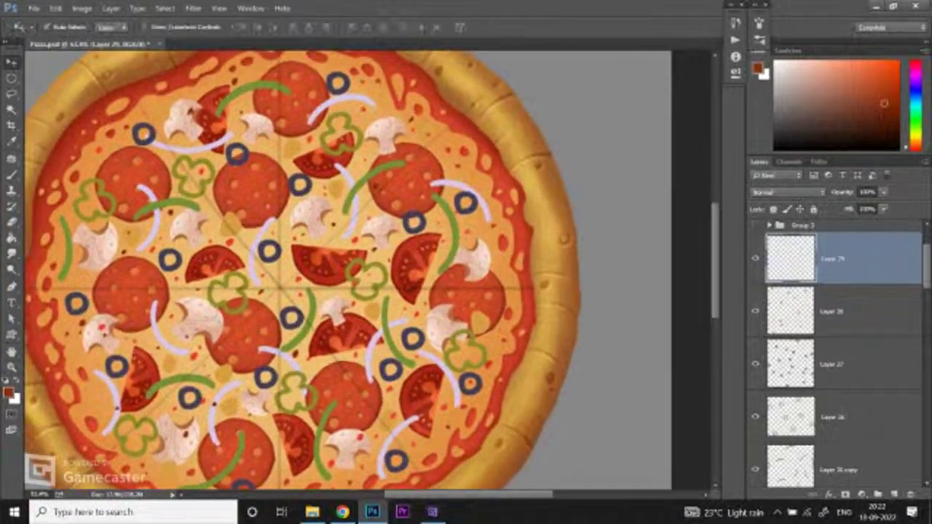
{"action": "left_click", "coordinate": [837, 461]}
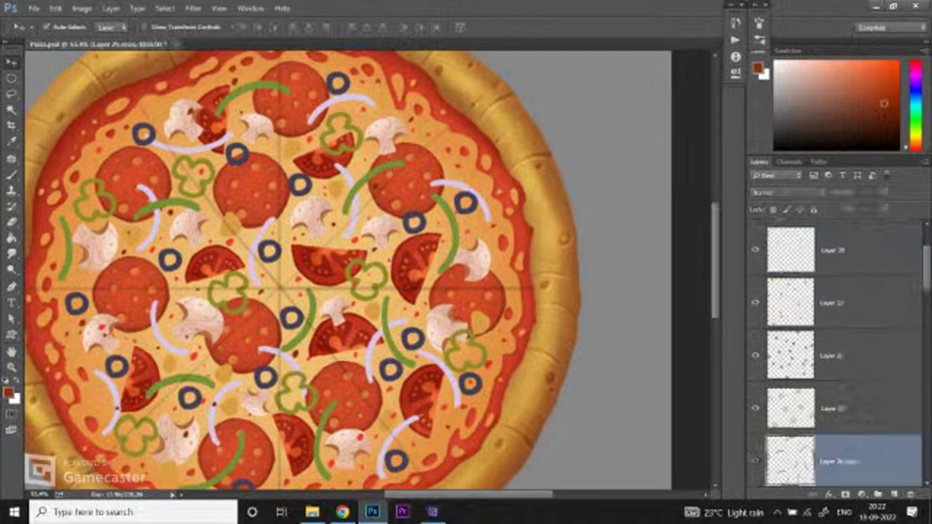
{"action": "scroll", "coordinate": [837, 356], "scroll_direction": "up", "scroll_amount": 3}
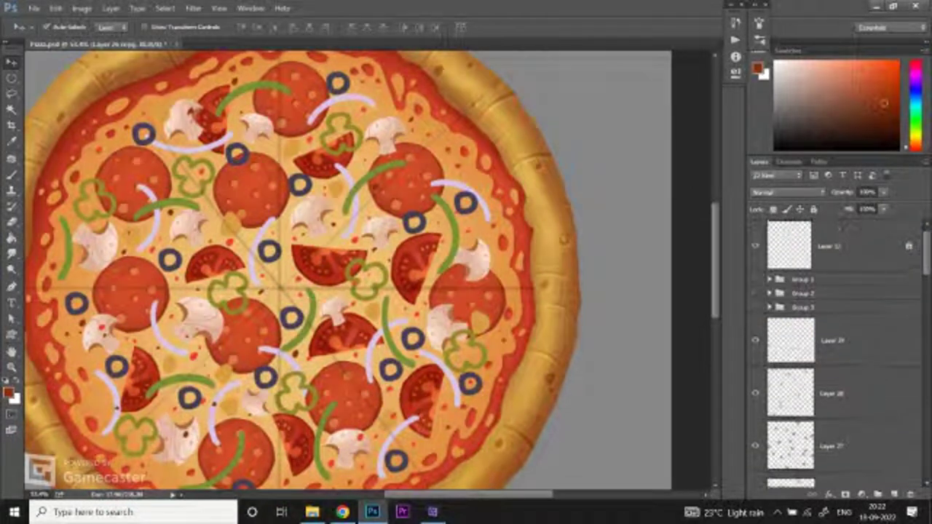
{"action": "scroll", "coordinate": [837, 353], "scroll_direction": "down", "scroll_amount": 3}
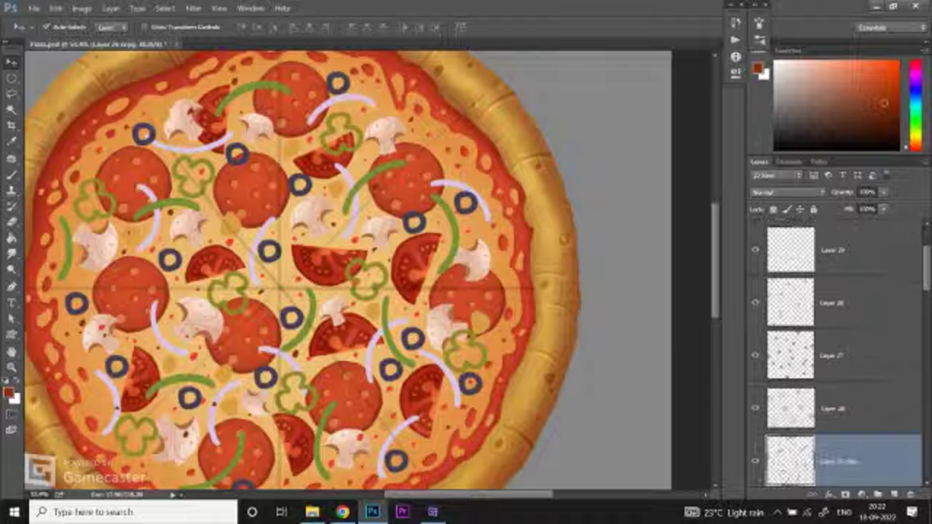
{"action": "scroll", "coordinate": [837, 353], "scroll_direction": "down", "scroll_amount": 2}
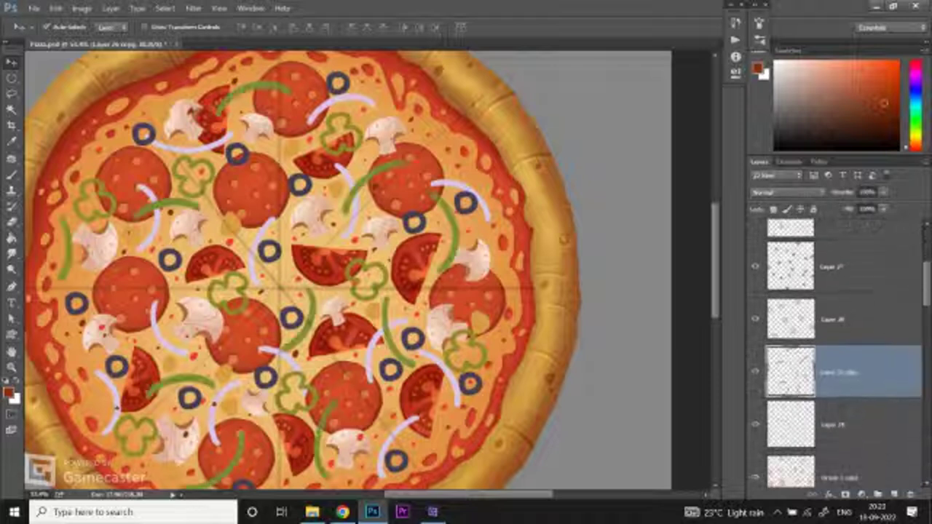
{"action": "left_click_drag", "start_coordinate": [822, 371], "coordinate": [847, 426]}
Step: Set up a soft round brush at size 35 and 30% opacity in green
{"action": "key", "text": "b"}
{"action": "left_click", "coordinate": [52, 27]}
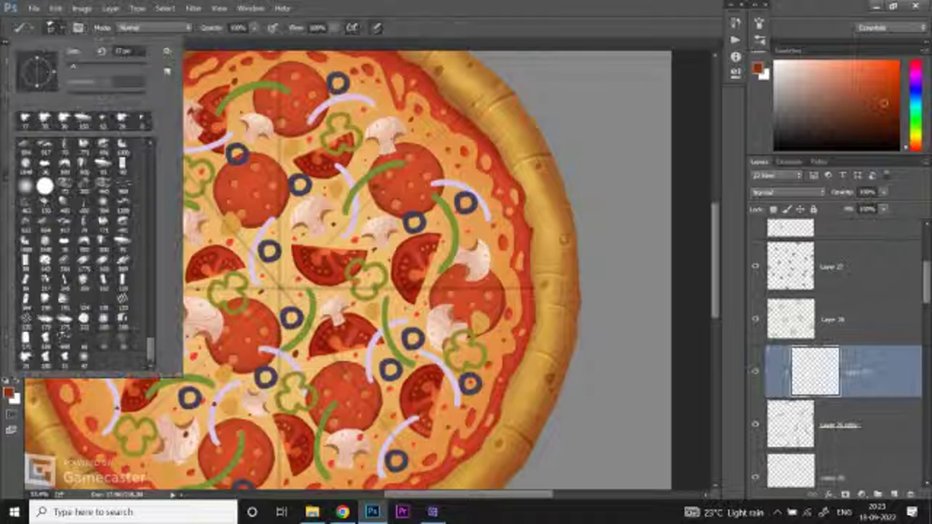
{"action": "left_click", "coordinate": [50, 325]}
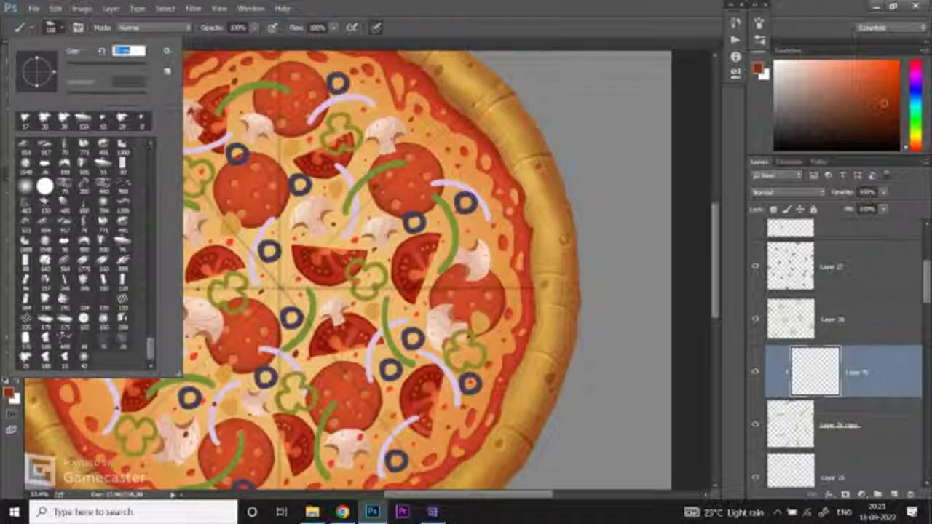
{"action": "type", "text": "35"}
{"action": "key", "text": "Return"}
{"action": "key", "text": "3"}
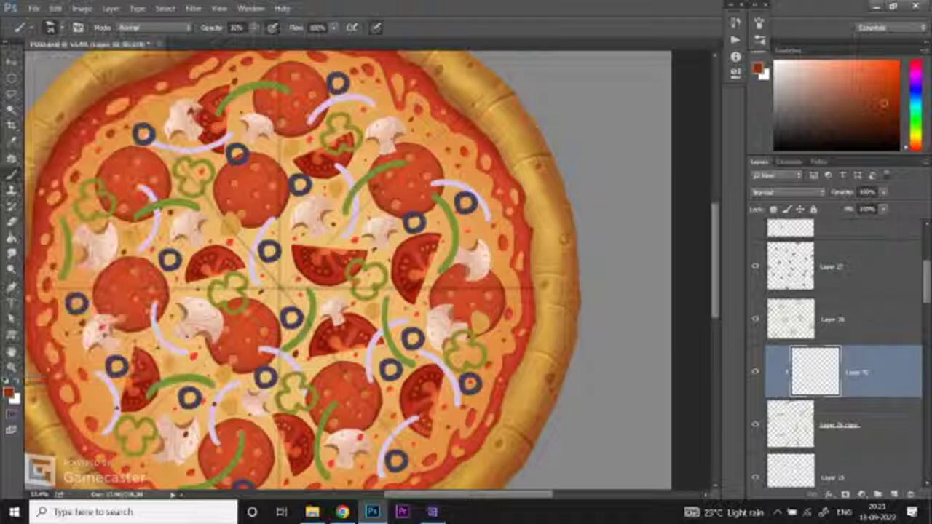
{"action": "left_click_drag", "start_coordinate": [251, 81], "coordinate": [306, 81]}
{"action": "left_click", "coordinate": [245, 105], "text": "alt"}
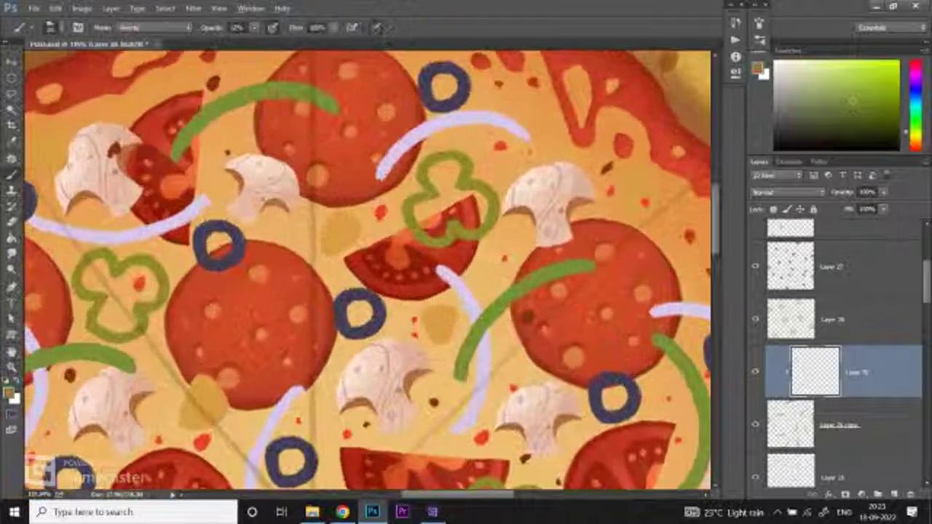
{"action": "scroll", "coordinate": [246, 106], "scroll_direction": "up", "scroll_amount": 2}
{"action": "left_click", "coordinate": [59, 27]}
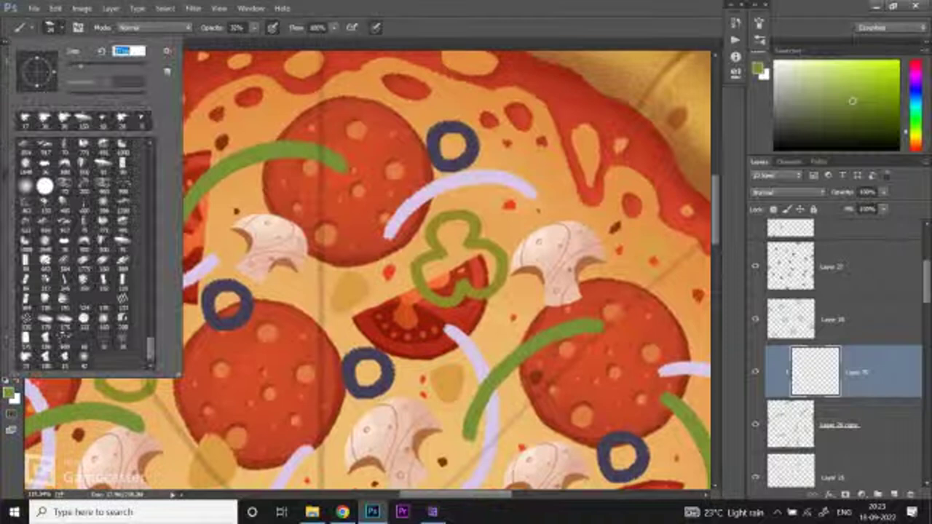
{"action": "key", "text": "Return"}
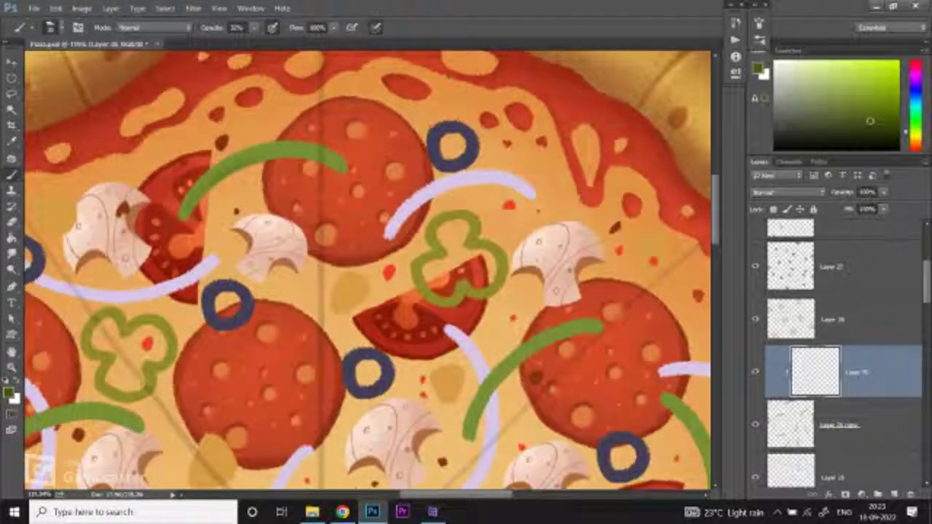
Step: Paint darker green shading along the upper, right-hand and left pepper strips
{"action": "left_click_drag", "start_coordinate": [185, 211], "coordinate": [342, 166]}
{"action": "mouse_move", "coordinate": [350, 291]}
{"action": "left_mouse_down"}
{"action": "mouse_move", "coordinate": [419, 292]}
{"action": "mouse_move", "coordinate": [422, 251]}
{"action": "mouse_move", "coordinate": [175, 317]}
{"action": "mouse_move", "coordinate": [117, 255]}
{"action": "left_mouse_up"}
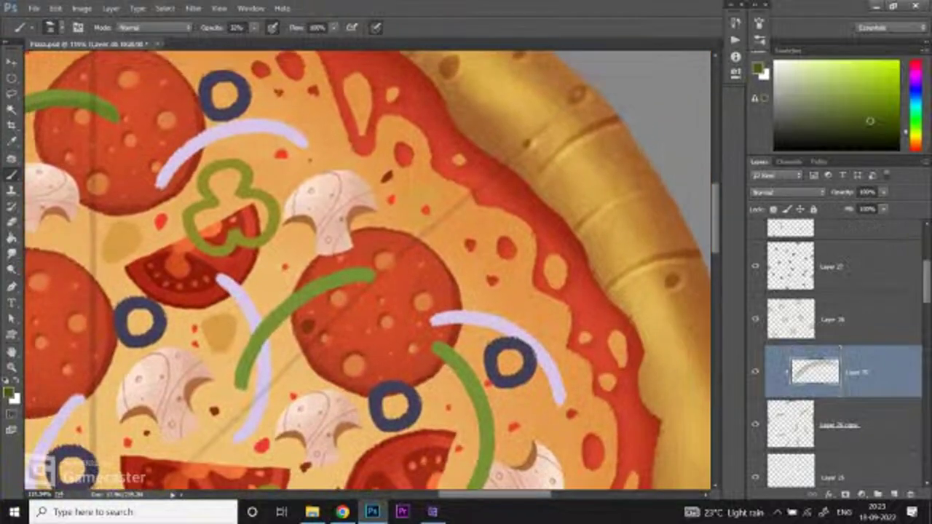
{"action": "left_click_drag", "start_coordinate": [295, 306], "coordinate": [240, 386]}
{"action": "left_click_drag", "start_coordinate": [372, 273], "coordinate": [247, 372]}
{"action": "left_click_drag", "start_coordinate": [342, 321], "coordinate": [251, 390]}
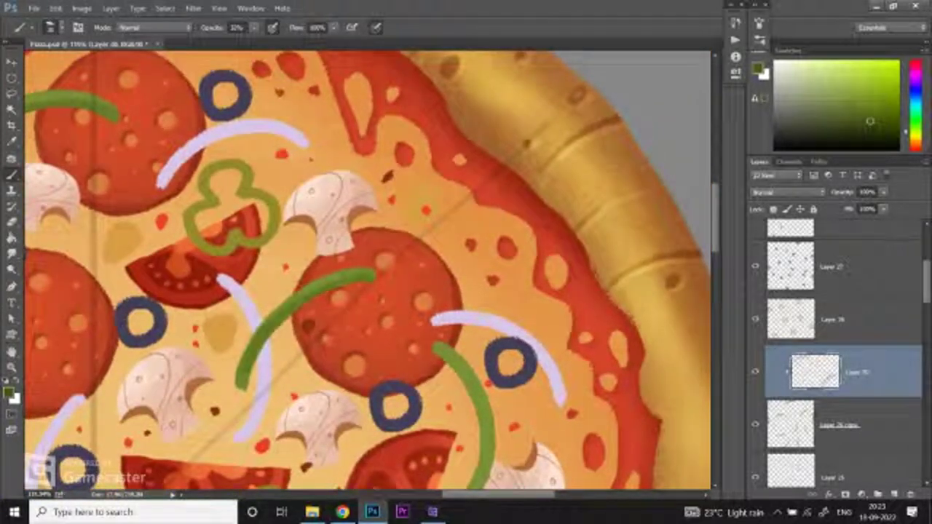
{"action": "left_click_drag", "start_coordinate": [292, 327], "coordinate": [182, 179]}
{"action": "mouse_move", "coordinate": [379, 240]}
{"action": "left_mouse_down"}
{"action": "mouse_move", "coordinate": [382, 302]}
{"action": "mouse_move", "coordinate": [350, 368]}
{"action": "left_mouse_up"}
{"action": "left_click_drag", "start_coordinate": [378, 322], "coordinate": [362, 363]}
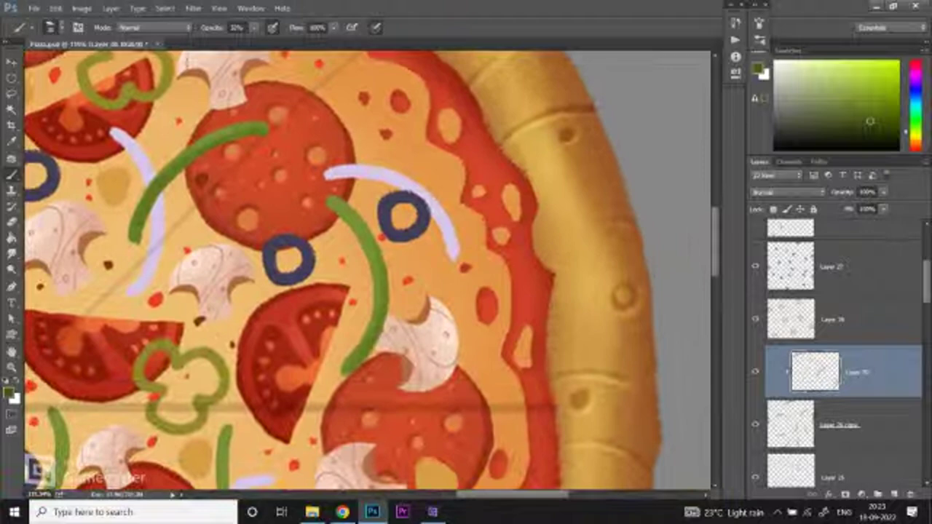
{"action": "scroll", "coordinate": [332, 207], "scroll_direction": "down", "scroll_amount": 3}
{"action": "scroll", "coordinate": [333, 206], "scroll_direction": "up", "scroll_amount": 5}
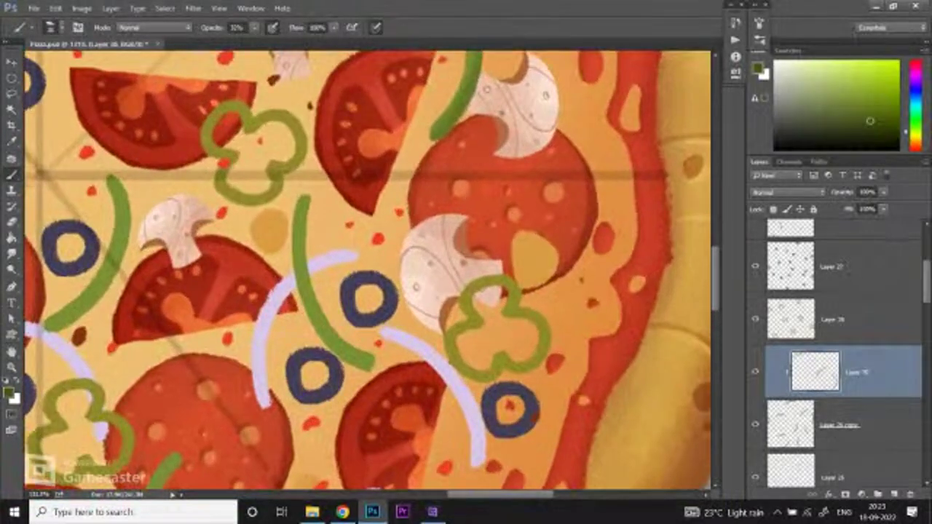
{"action": "mouse_move", "coordinate": [312, 287]}
{"action": "left_mouse_down"}
{"action": "mouse_move", "coordinate": [336, 353]}
{"action": "mouse_move", "coordinate": [368, 368]}
{"action": "left_mouse_up"}
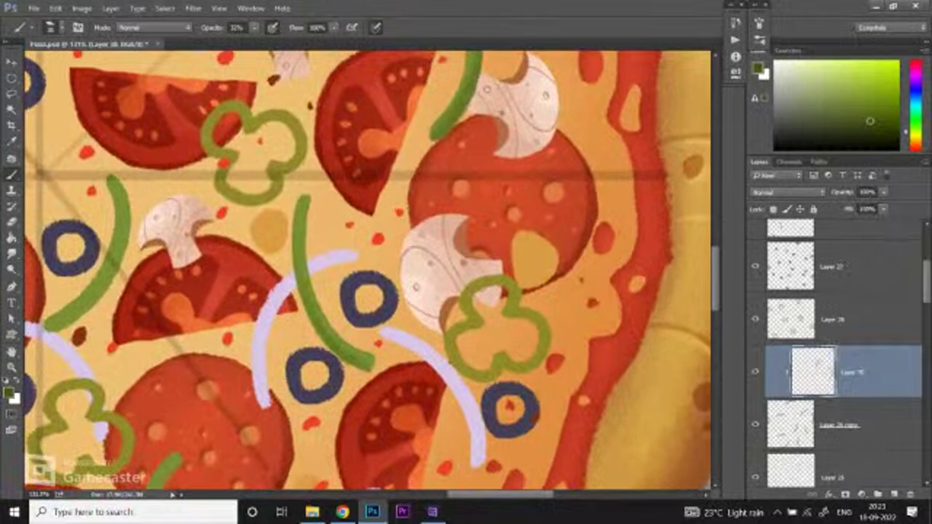
{"action": "mouse_move", "coordinate": [306, 196]}
{"action": "left_mouse_down"}
{"action": "mouse_move", "coordinate": [304, 268]}
{"action": "mouse_move", "coordinate": [368, 274]}
{"action": "left_mouse_up"}
{"action": "mouse_move", "coordinate": [190, 205]}
{"action": "left_mouse_down"}
{"action": "mouse_move", "coordinate": [191, 225]}
{"action": "mouse_move", "coordinate": [124, 331]}
{"action": "left_mouse_up"}
{"action": "left_click_drag", "start_coordinate": [183, 259], "coordinate": [122, 331]}
{"action": "scroll", "coordinate": [367, 273], "scroll_direction": "down", "scroll_amount": 3}
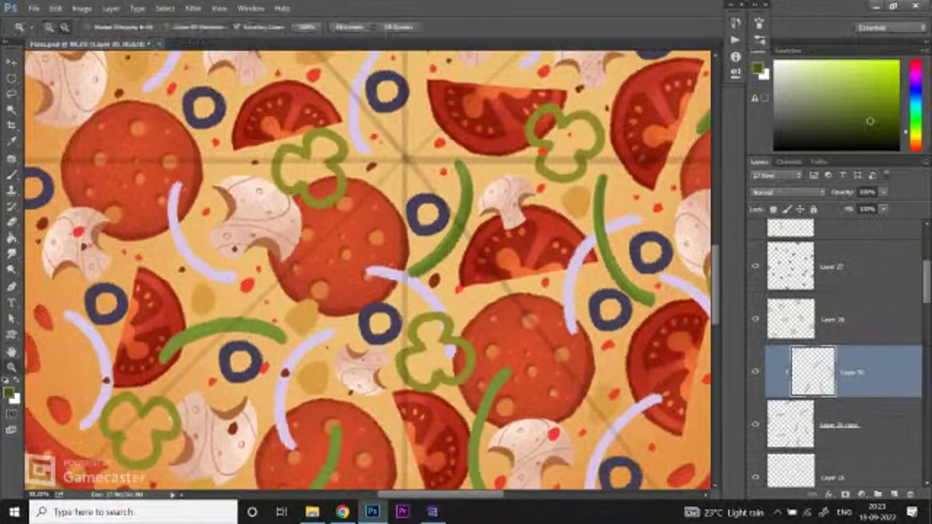
{"action": "scroll", "coordinate": [240, 342], "scroll_direction": "up", "scroll_amount": 3}
Step: Darken the lower and left pepper arcs, then zoom out to check the whole pizza
{"action": "key", "text": "b"}
{"action": "left_click_drag", "start_coordinate": [172, 347], "coordinate": [284, 333]}
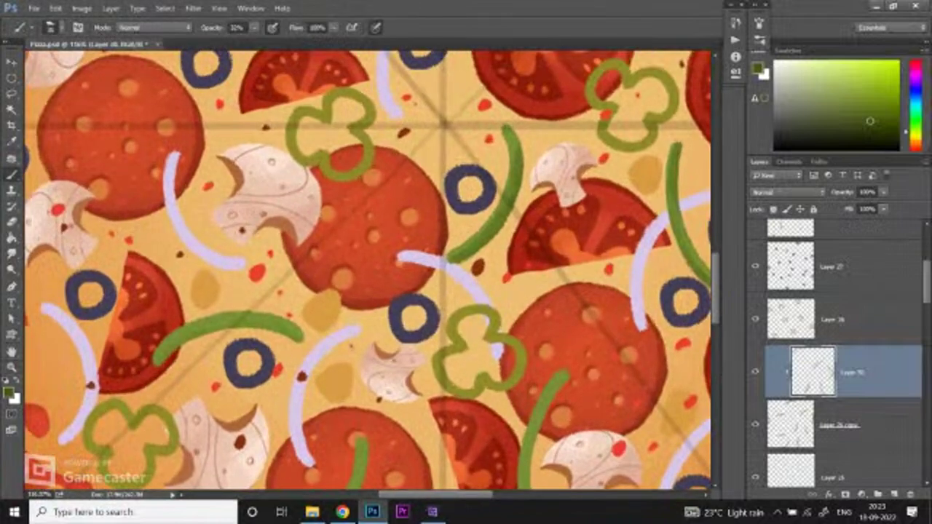
{"action": "left_click_drag", "start_coordinate": [191, 326], "coordinate": [302, 336]}
{"action": "left_click_drag", "start_coordinate": [211, 318], "coordinate": [295, 331]}
{"action": "left_click_drag", "start_coordinate": [408, 320], "coordinate": [324, 226]}
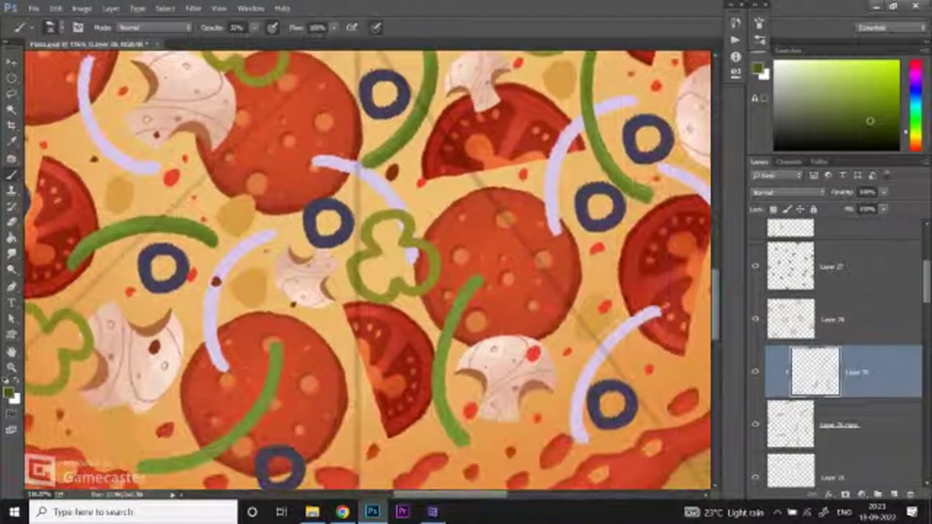
{"action": "mouse_move", "coordinate": [324, 335]}
{"action": "left_mouse_down"}
{"action": "mouse_move", "coordinate": [346, 241]}
{"action": "mouse_move", "coordinate": [284, 316]}
{"action": "left_mouse_up"}
{"action": "left_click_drag", "start_coordinate": [298, 284], "coordinate": [263, 338]}
{"action": "left_click_drag", "start_coordinate": [201, 371], "coordinate": [232, 360]}
{"action": "left_click_drag", "start_coordinate": [164, 373], "coordinate": [276, 322]}
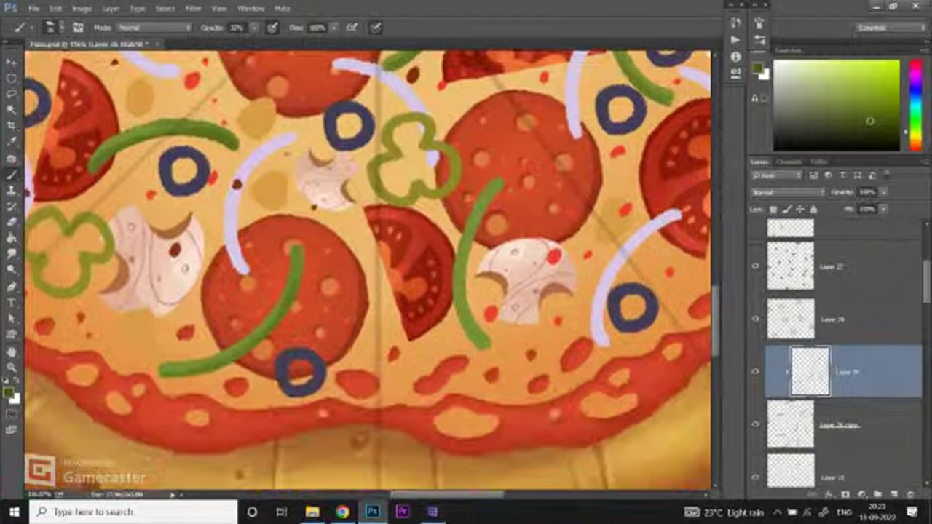
{"action": "left_click_drag", "start_coordinate": [437, 291], "coordinate": [262, 331]}
{"action": "left_click_drag", "start_coordinate": [320, 229], "coordinate": [292, 368]}
{"action": "left_click_drag", "start_coordinate": [297, 266], "coordinate": [306, 390]}
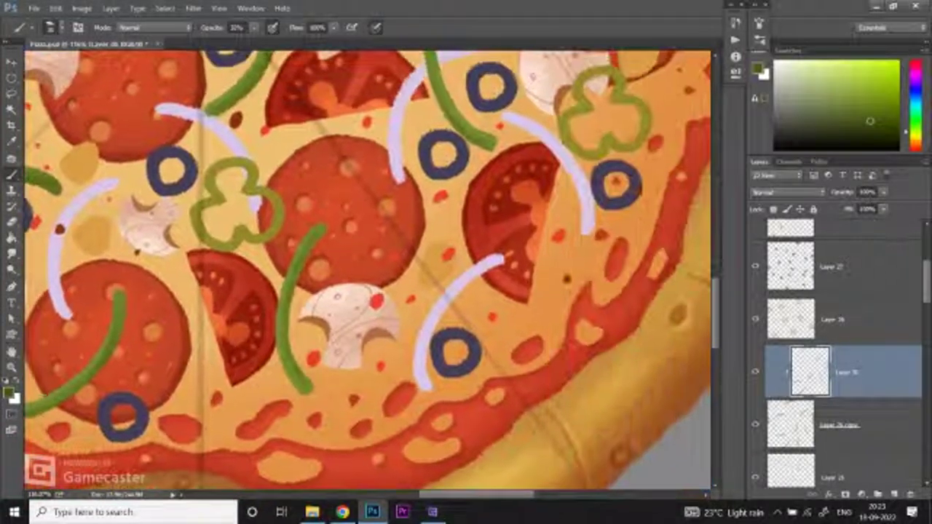
{"action": "key", "text": "ctrl+minus"}
{"action": "key", "text": "ctrl+minus"}
{"action": "key", "text": "ctrl+minus"}
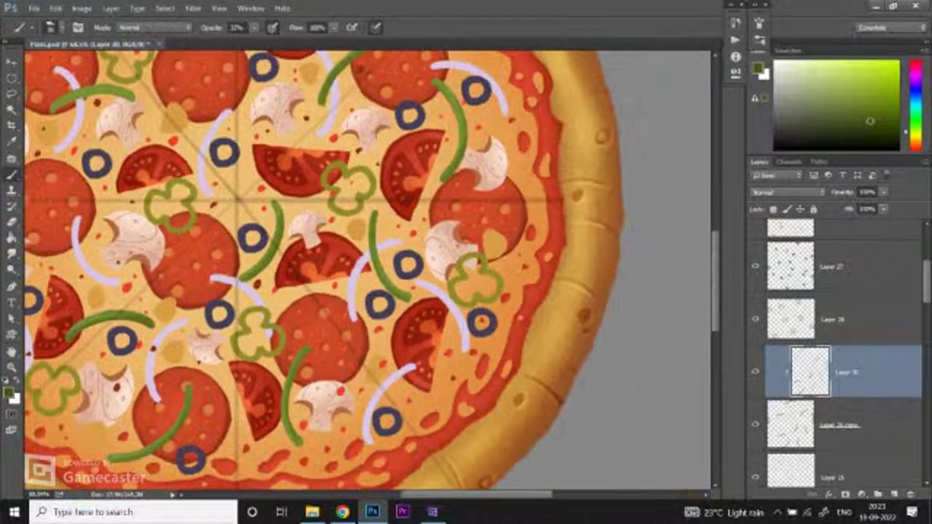
{"action": "key", "text": "ctrl+plus"}
{"action": "key", "text": "ctrl+plus"}
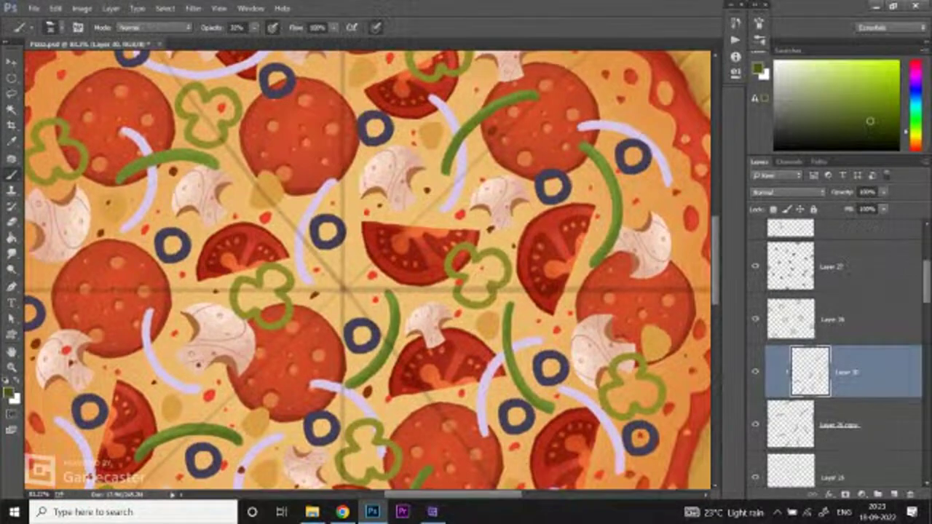
{"action": "scroll", "coordinate": [368, 273], "scroll_direction": "left", "scroll_amount": 3}
{"action": "mouse_move", "coordinate": [136, 189]}
{"action": "left_mouse_down"}
{"action": "mouse_move", "coordinate": [138, 261]}
{"action": "mouse_move", "coordinate": [128, 278]}
{"action": "left_mouse_up"}
{"action": "key", "text": "ctrl+minus"}
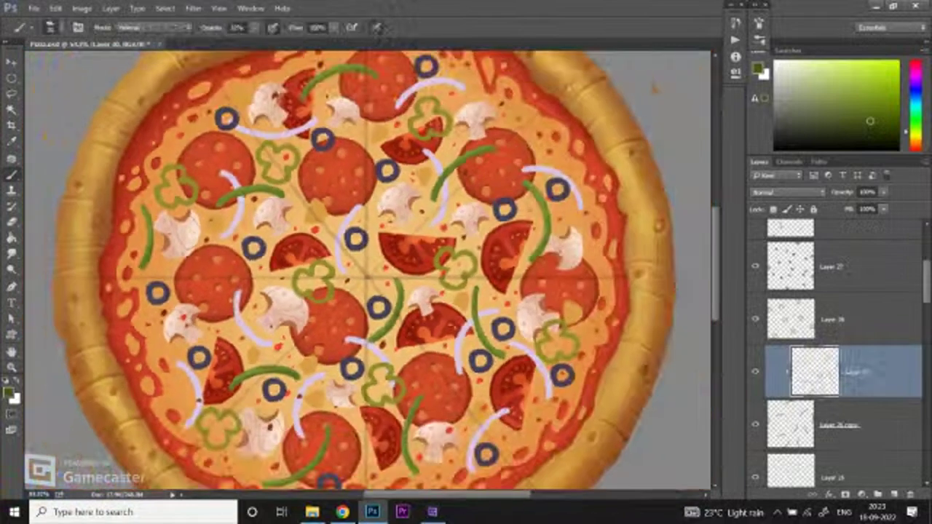
{"action": "key", "text": "ctrl+plus"}
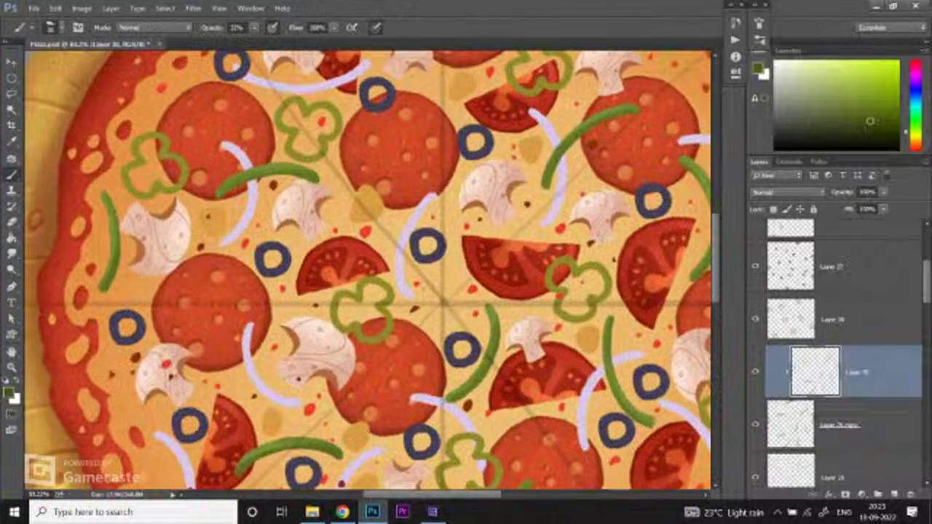
{"action": "left_click", "coordinate": [893, 494]}
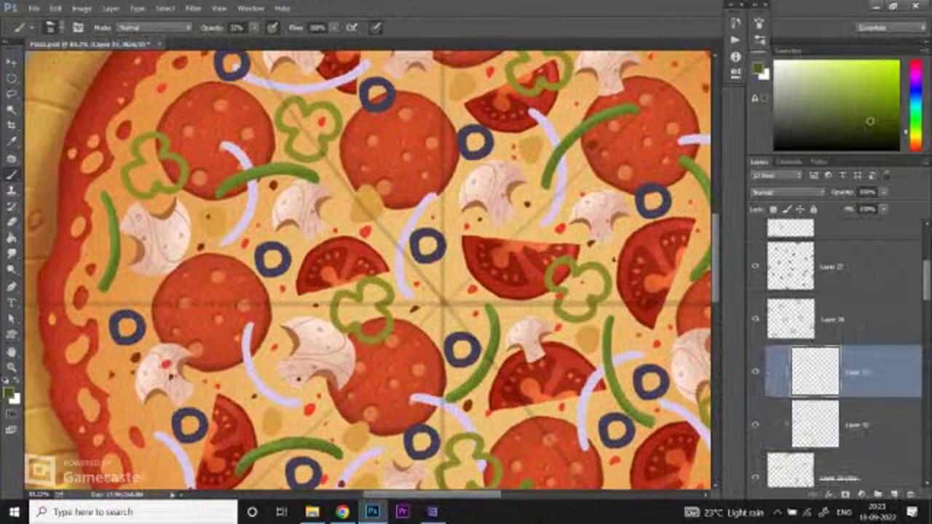
{"action": "left_click", "coordinate": [53, 27]}
{"action": "left_click", "coordinate": [52, 27]}
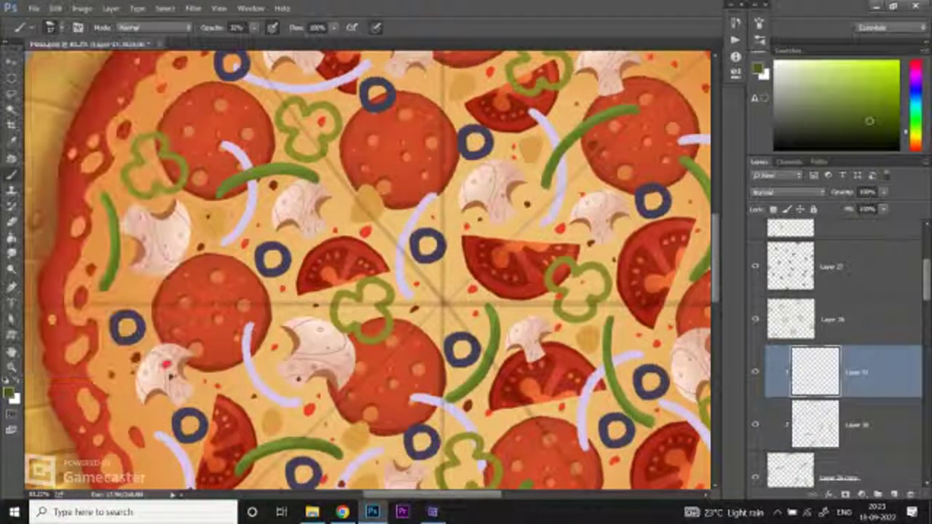
{"action": "scroll", "coordinate": [280, 188], "scroll_direction": "up", "scroll_amount": 3}
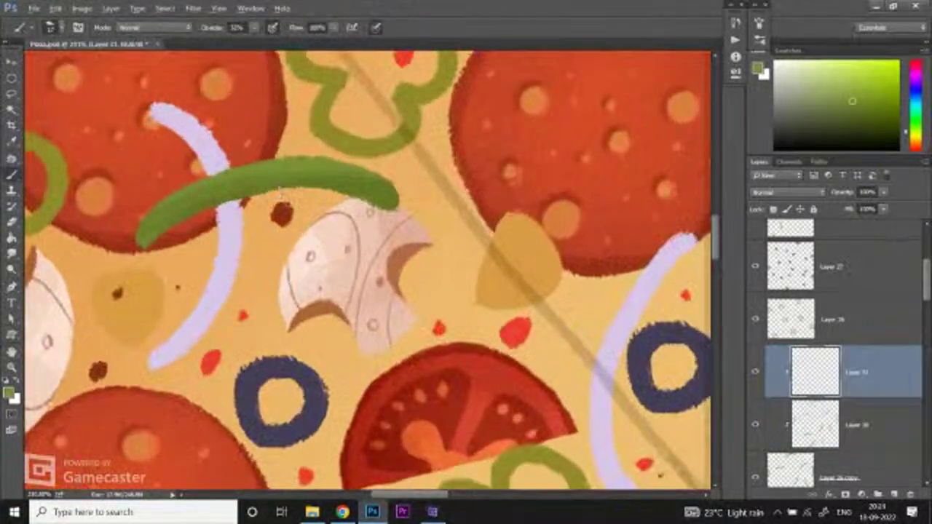
{"action": "left_click", "coordinate": [280, 189], "text": "alt"}
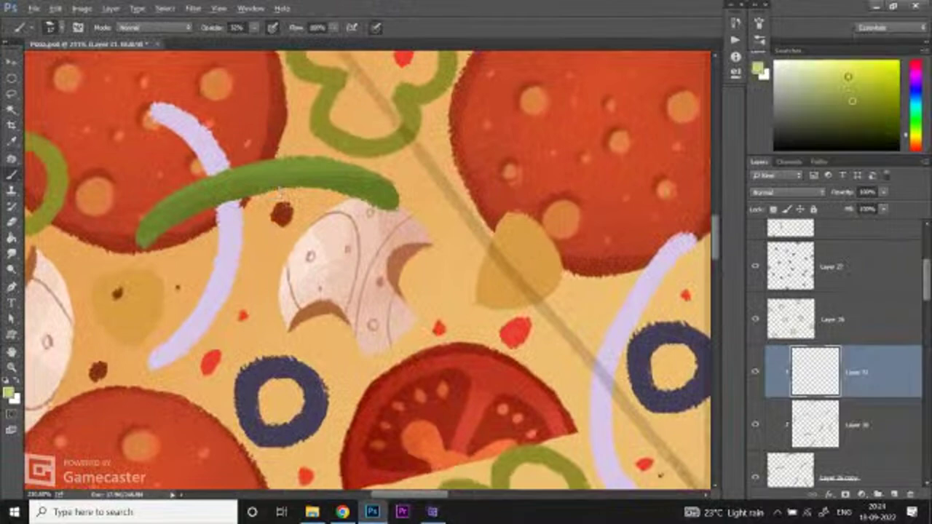
{"action": "scroll", "coordinate": [280, 189], "scroll_direction": "down", "scroll_amount": 5}
{"action": "scroll", "coordinate": [281, 190], "scroll_direction": "up", "scroll_amount": 2}
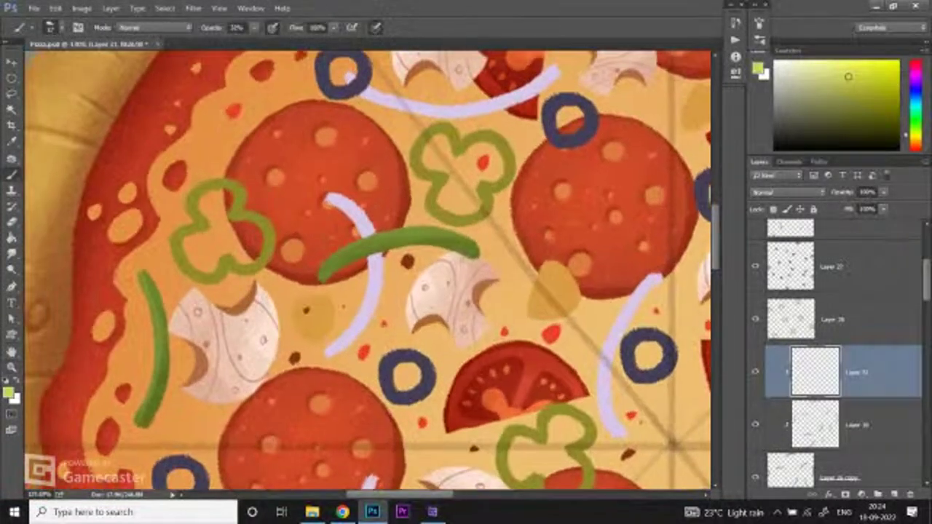
{"action": "left_click", "coordinate": [60, 27]}
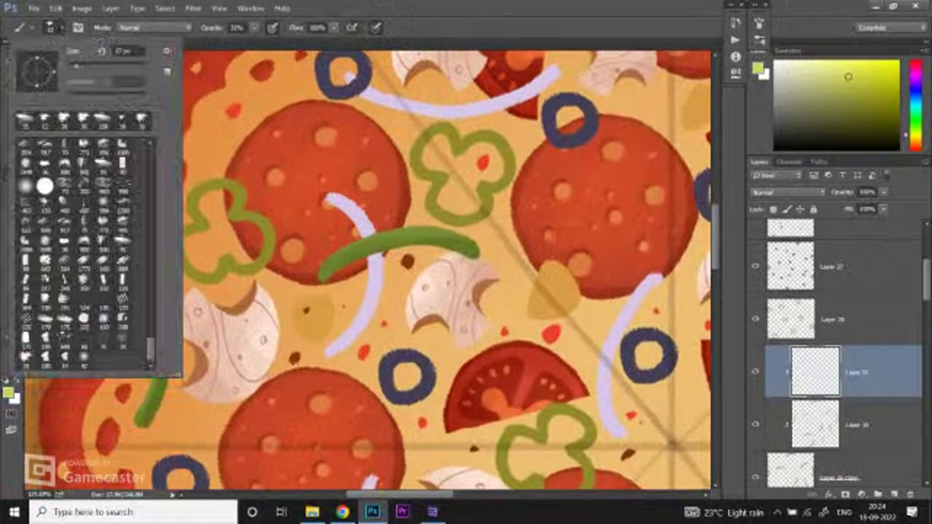
{"action": "left_click", "coordinate": [254, 27]}
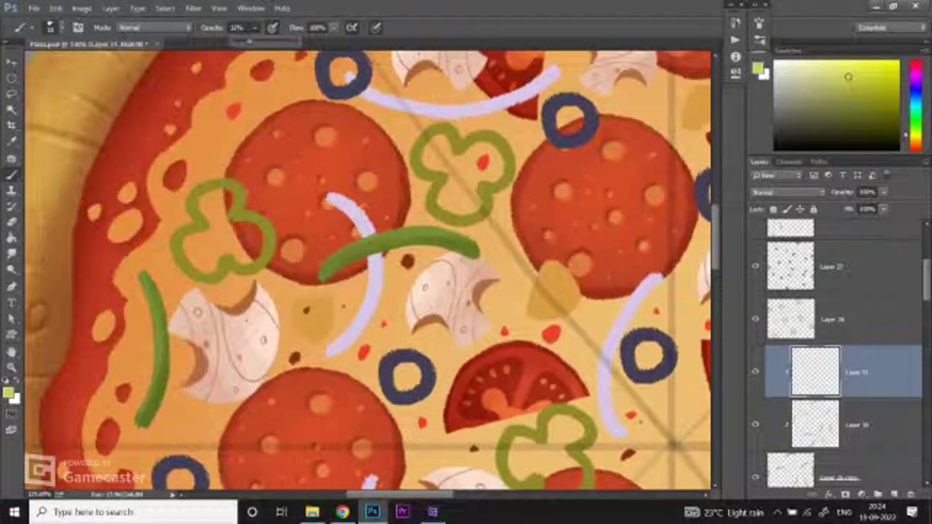
{"action": "left_click", "coordinate": [254, 27]}
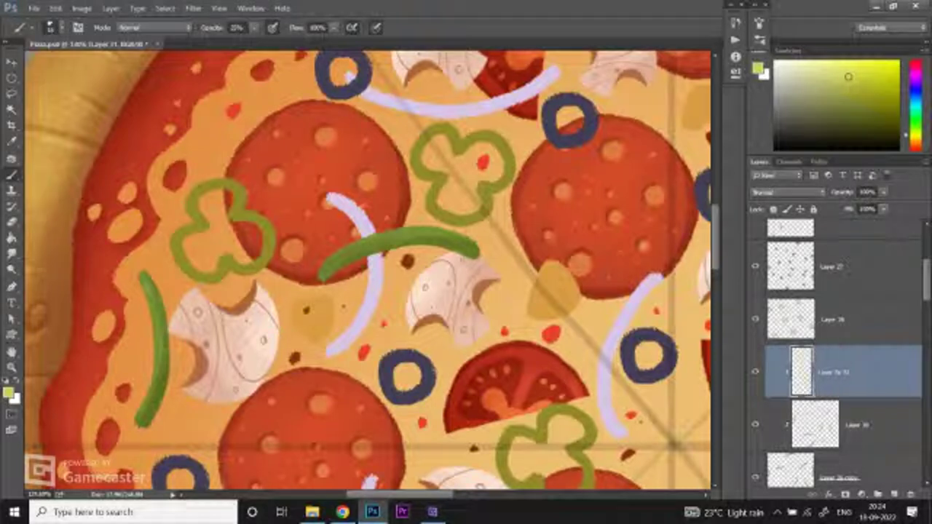
{"action": "left_click_drag", "start_coordinate": [254, 28], "coordinate": [250, 28]}
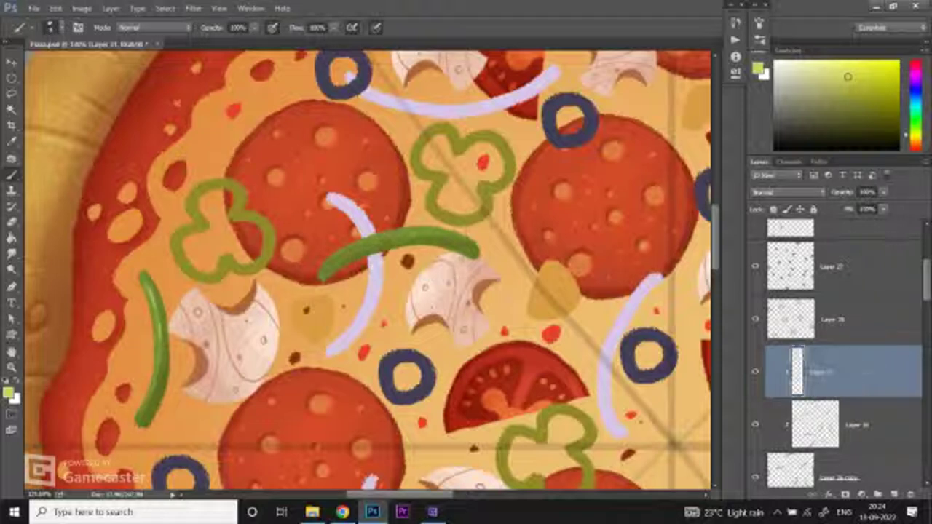
{"action": "mouse_move", "coordinate": [349, 242]}
{"action": "left_mouse_down"}
{"action": "mouse_move", "coordinate": [396, 236]}
{"action": "mouse_move", "coordinate": [252, 393]}
{"action": "left_mouse_up"}
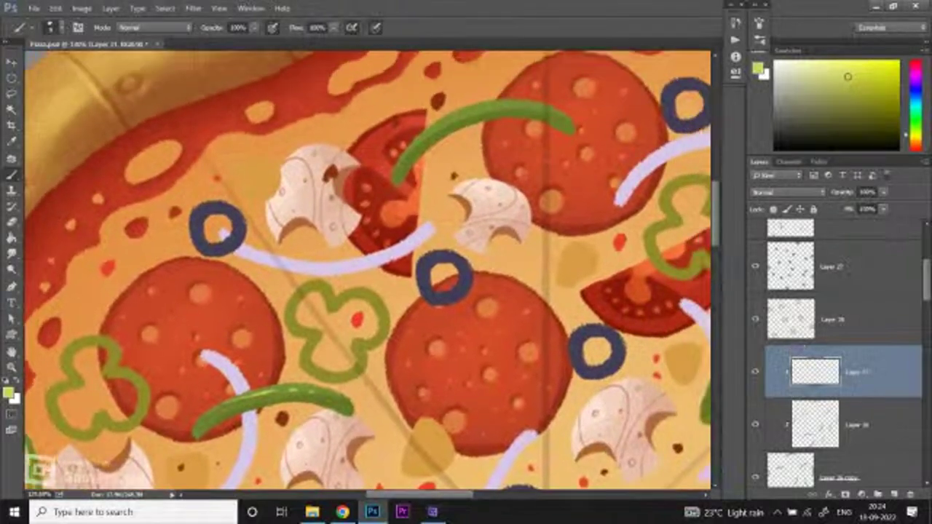
{"action": "scroll", "coordinate": [473, 106], "scroll_direction": "up", "scroll_amount": 1}
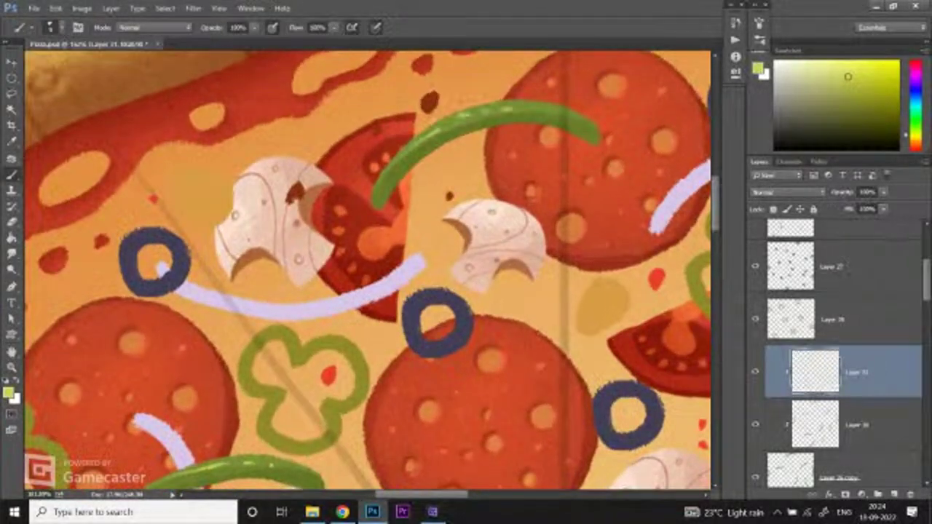
{"action": "scroll", "coordinate": [517, 107], "scroll_direction": "down", "scroll_amount": 3}
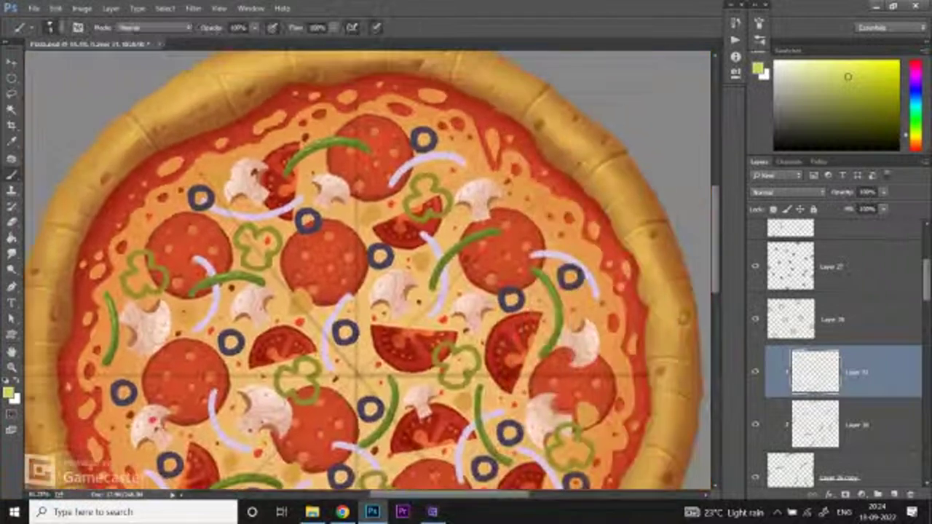
{"action": "key", "text": "z"}
{"action": "scroll", "coordinate": [477, 240], "scroll_direction": "up", "scroll_amount": 3}
{"action": "key", "text": "b"}
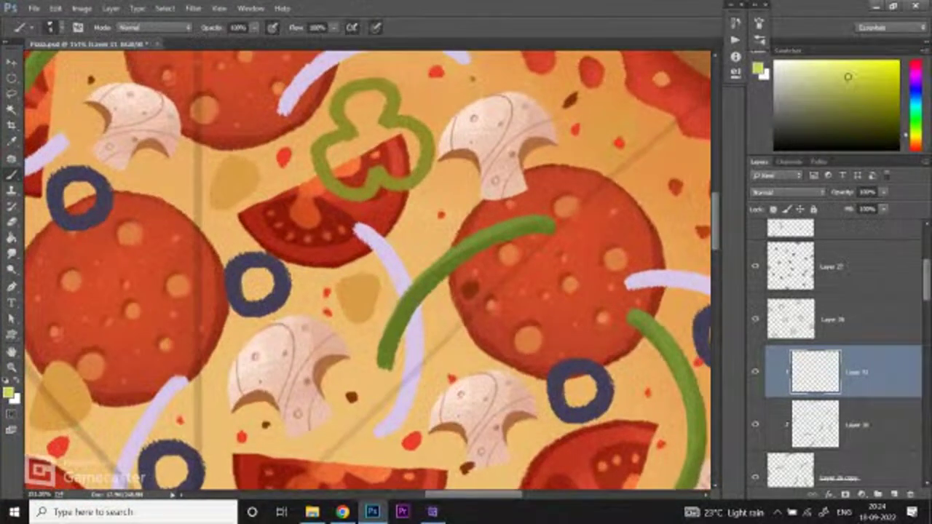
{"action": "scroll", "coordinate": [368, 270], "scroll_direction": "down", "scroll_amount": 3}
{"action": "scroll", "coordinate": [367, 269], "scroll_direction": "up", "scroll_amount": 3}
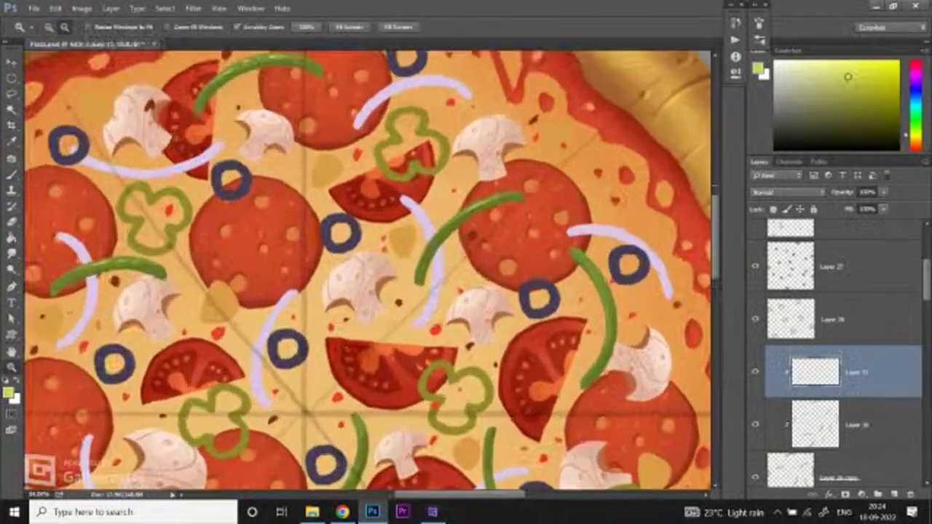
{"action": "left_click_drag", "start_coordinate": [579, 255], "coordinate": [589, 277]}
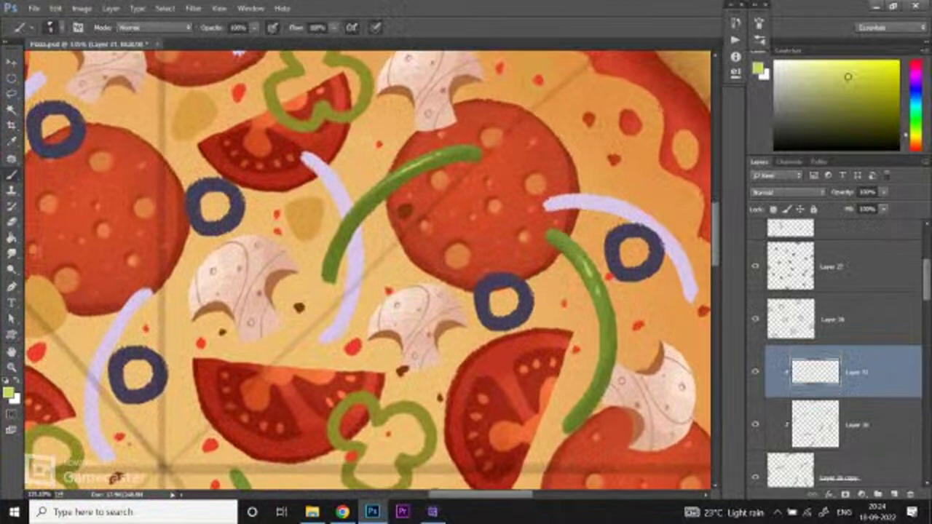
{"action": "scroll", "coordinate": [368, 270], "scroll_direction": "down", "scroll_amount": 3}
{"action": "key", "text": "z"}
{"action": "scroll", "coordinate": [367, 270], "scroll_direction": "down", "scroll_amount": 3}
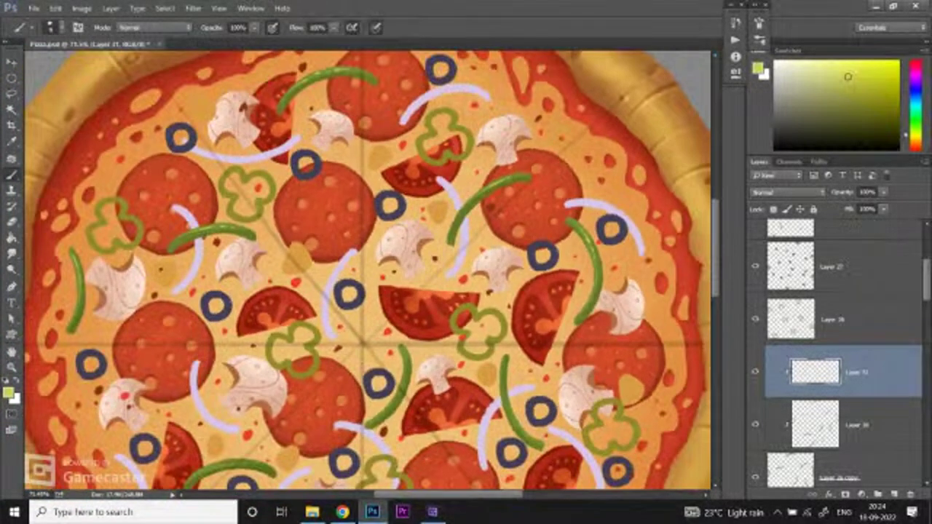
{"action": "scroll", "coordinate": [367, 269], "scroll_direction": "up", "scroll_amount": 2}
{"action": "scroll", "coordinate": [408, 306], "scroll_direction": "up", "scroll_amount": 3}
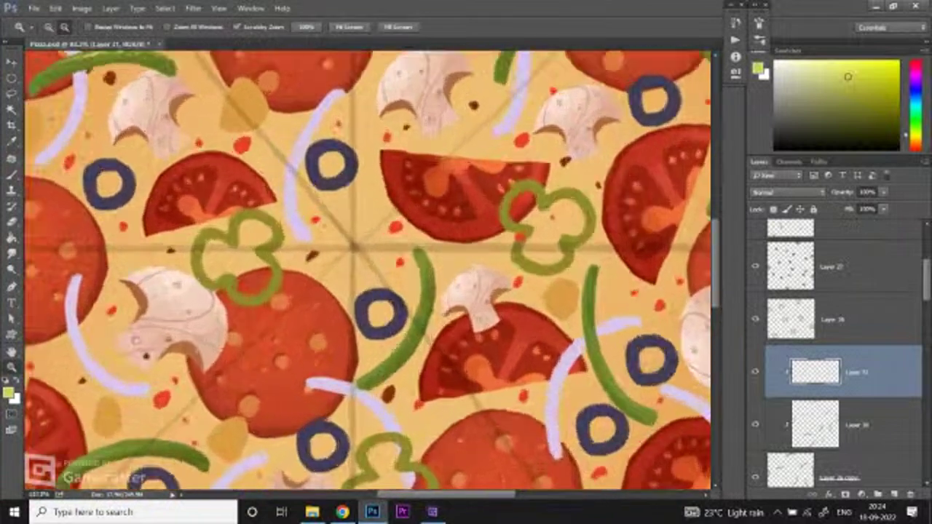
{"action": "key", "text": "b"}
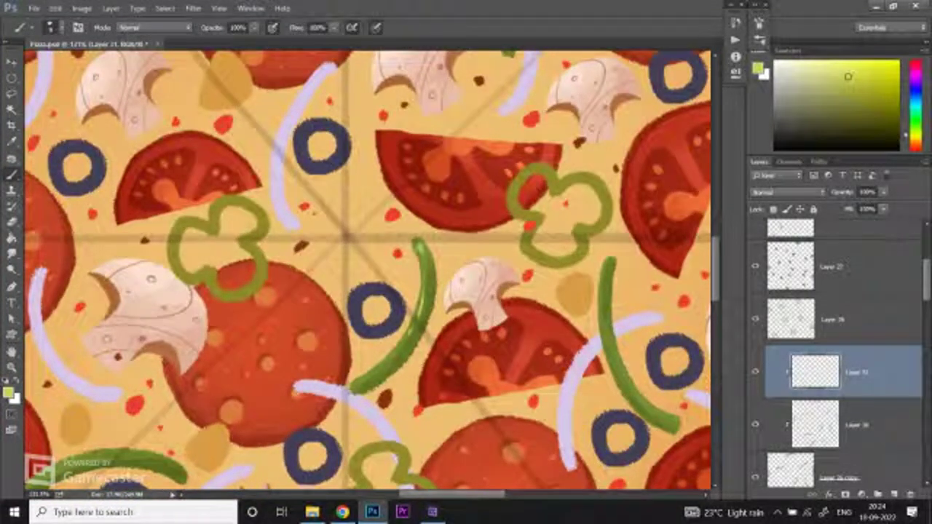
{"action": "scroll", "coordinate": [420, 247], "scroll_direction": "down", "scroll_amount": 3}
{"action": "scroll", "coordinate": [313, 379], "scroll_direction": "up", "scroll_amount": 3}
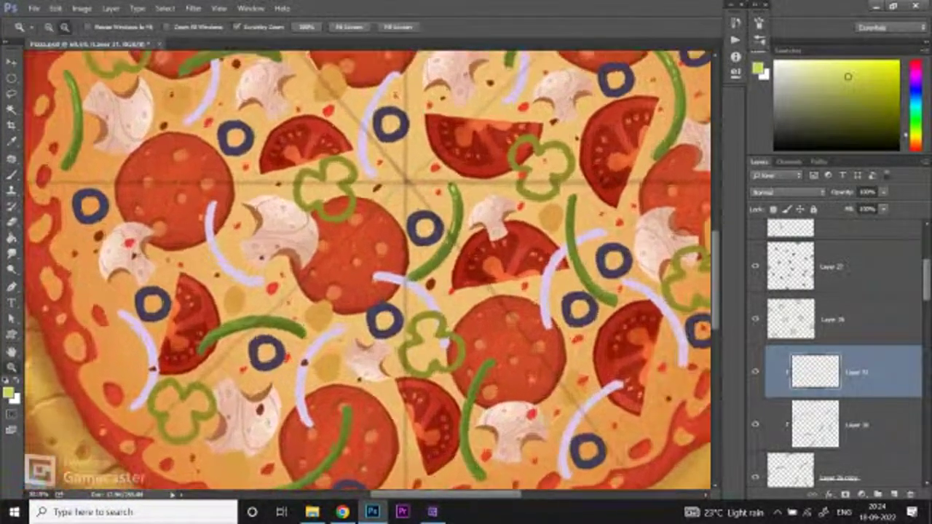
{"action": "scroll", "coordinate": [373, 274], "scroll_direction": "down", "scroll_amount": 3}
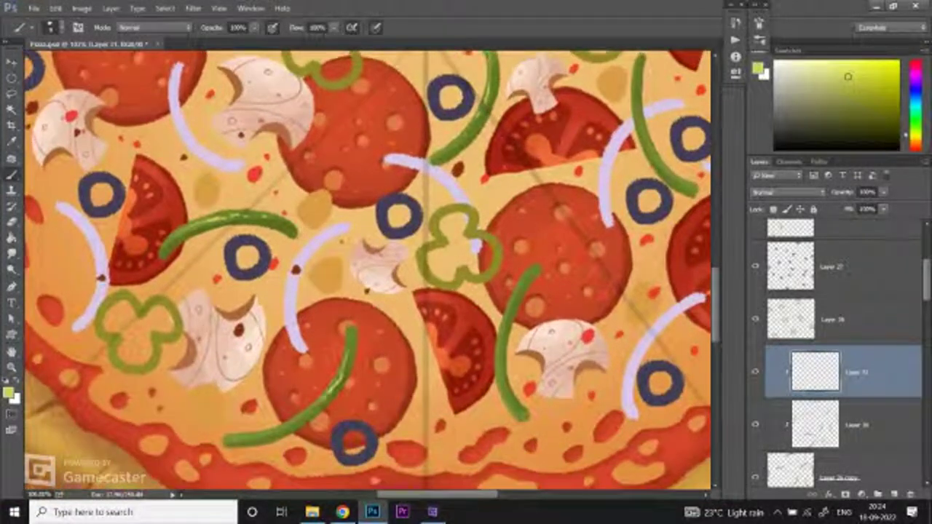
{"action": "scroll", "coordinate": [368, 270], "scroll_direction": "right", "scroll_amount": 2}
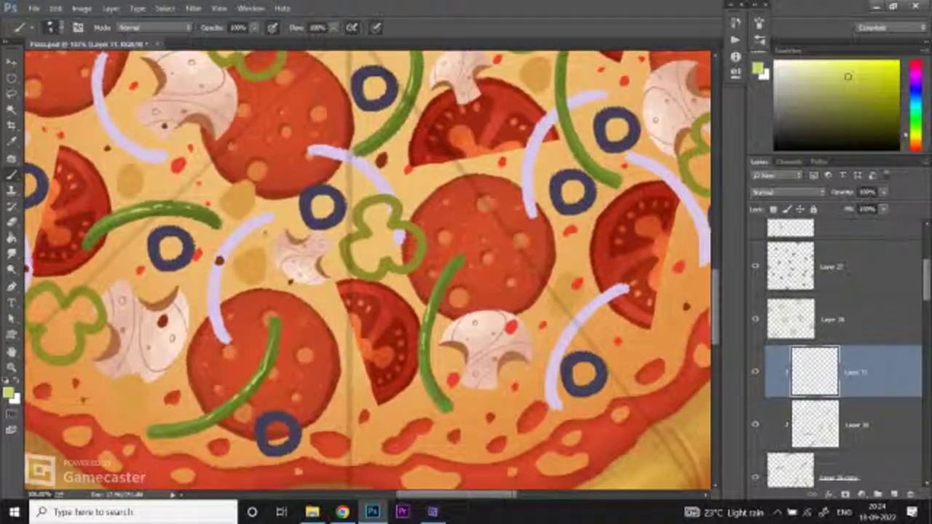
{"action": "scroll", "coordinate": [368, 273], "scroll_direction": "right", "scroll_amount": 5}
{"action": "scroll", "coordinate": [368, 273], "scroll_direction": "up", "scroll_amount": 3}
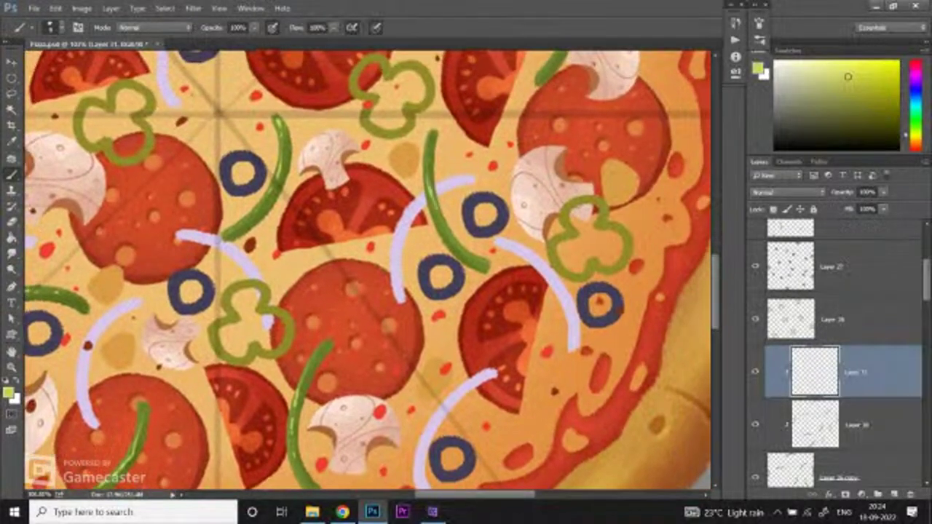
{"action": "key", "text": "ctrl+minus"}
{"action": "key", "text": "ctrl+minus"}
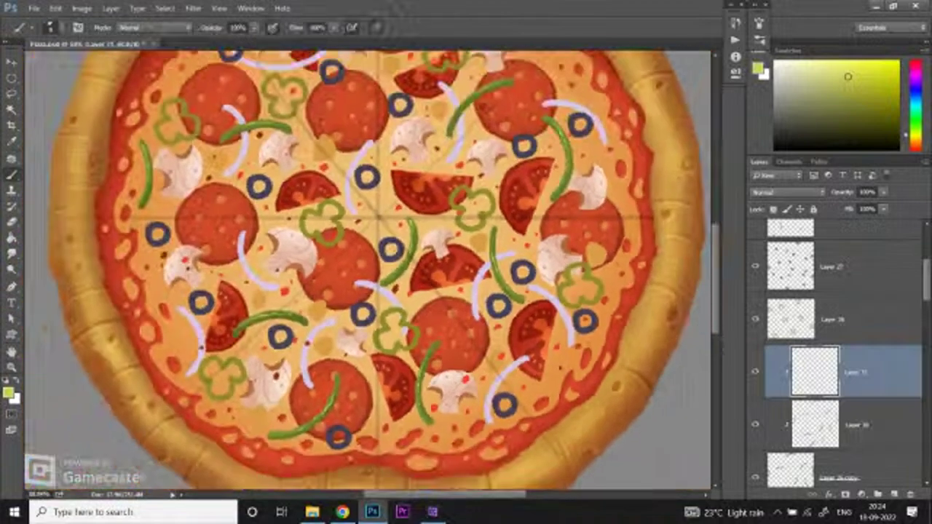
{"action": "scroll", "coordinate": [368, 273], "scroll_direction": "up", "scroll_amount": 4}
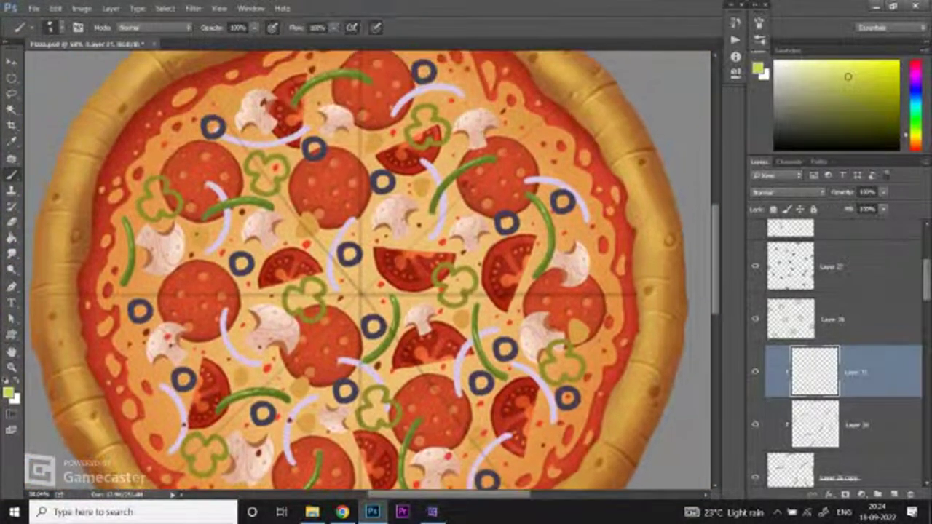
{"action": "scroll", "coordinate": [837, 350], "scroll_direction": "down", "scroll_amount": 5}
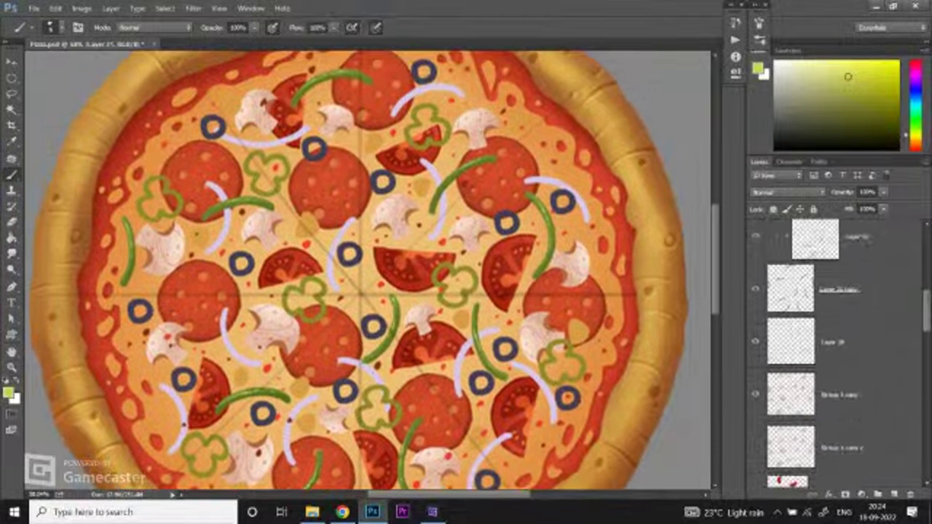
Step: Check Layer 30's lavender onion arcs and clip Layer 25 to the layer beneath
{"action": "left_click", "coordinate": [755, 341]}
{"action": "left_click", "coordinate": [859, 341]}
{"action": "left_click", "coordinate": [755, 341]}
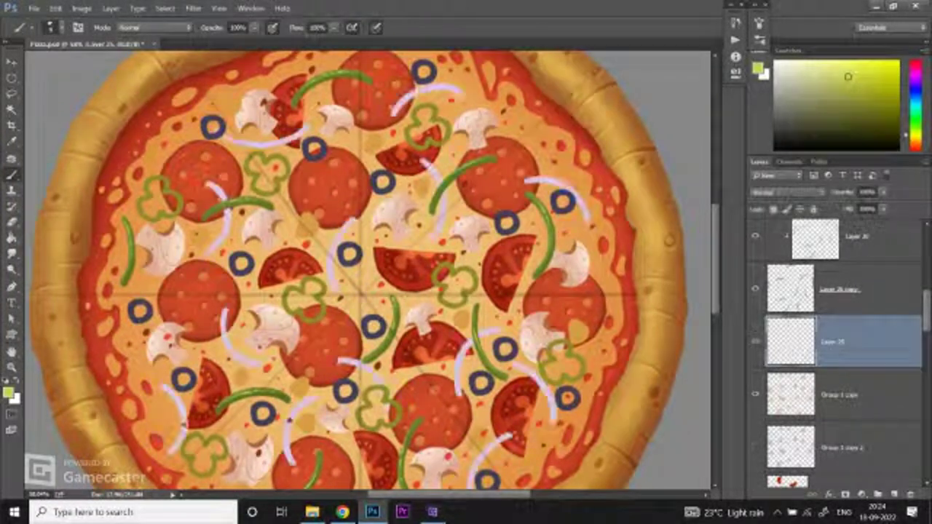
{"action": "left_click", "coordinate": [834, 391], "text": "alt"}
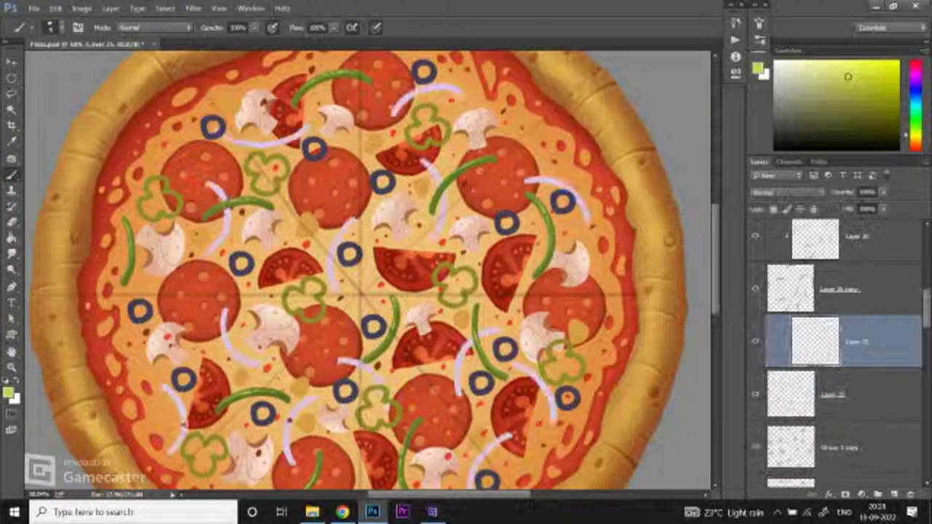
Step: Swap the painting colours and zoom in on the upper middle toppings
{"action": "left_click", "coordinate": [49, 27]}
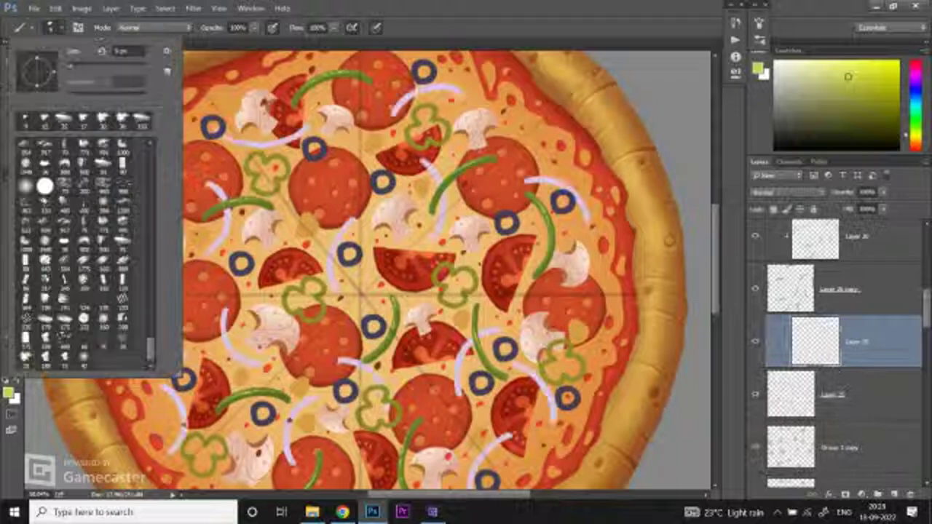
{"action": "key", "text": "Escape"}
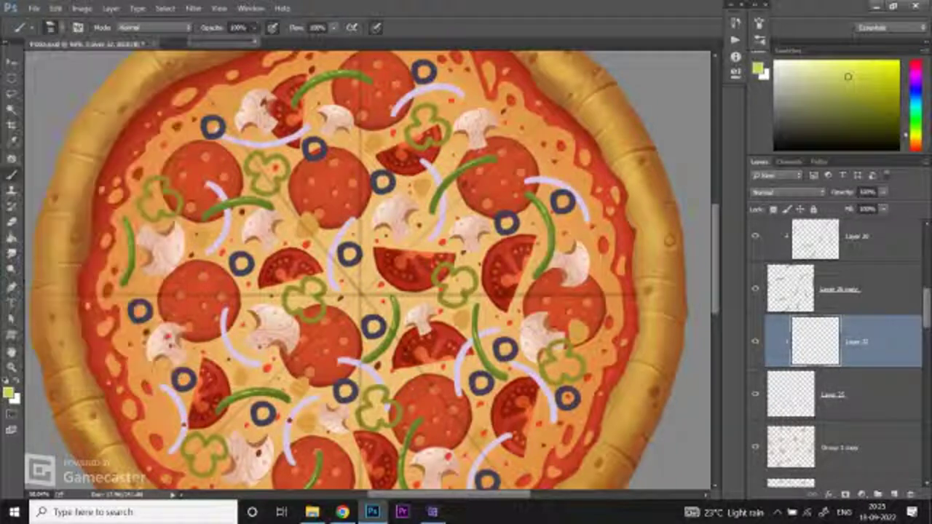
{"action": "key", "text": "x"}
{"action": "key", "text": "z"}
{"action": "left_click_drag", "start_coordinate": [313, 149], "coordinate": [319, 151]}
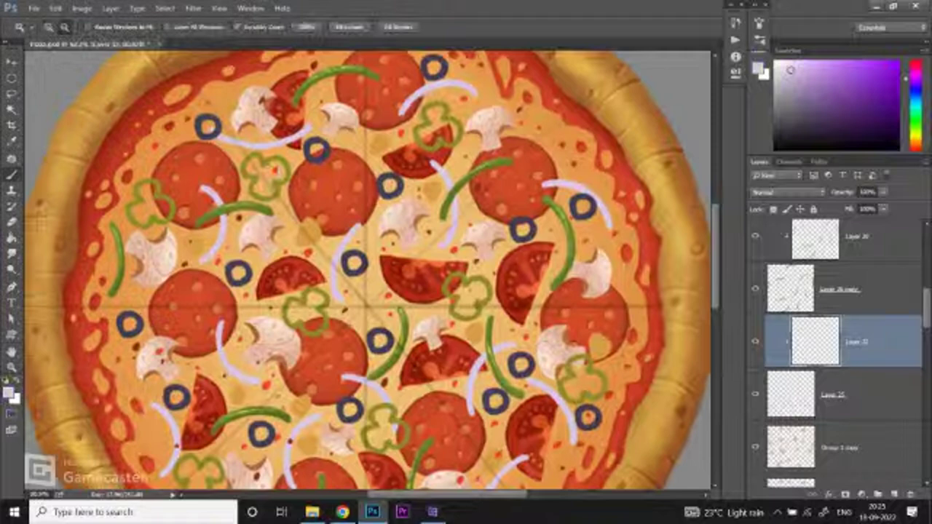
{"action": "left_click", "coordinate": [313, 131]}
{"action": "key", "text": "b"}
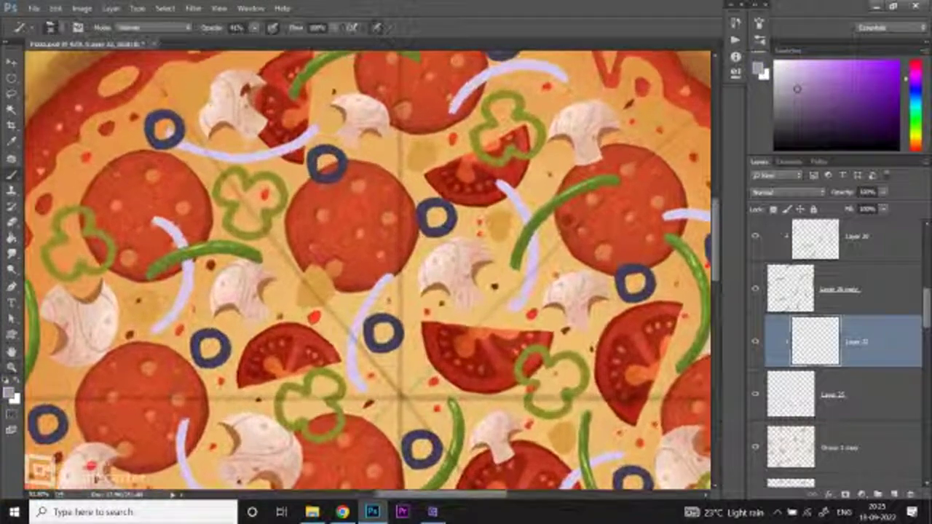
{"action": "key", "text": "ctrl+minus"}
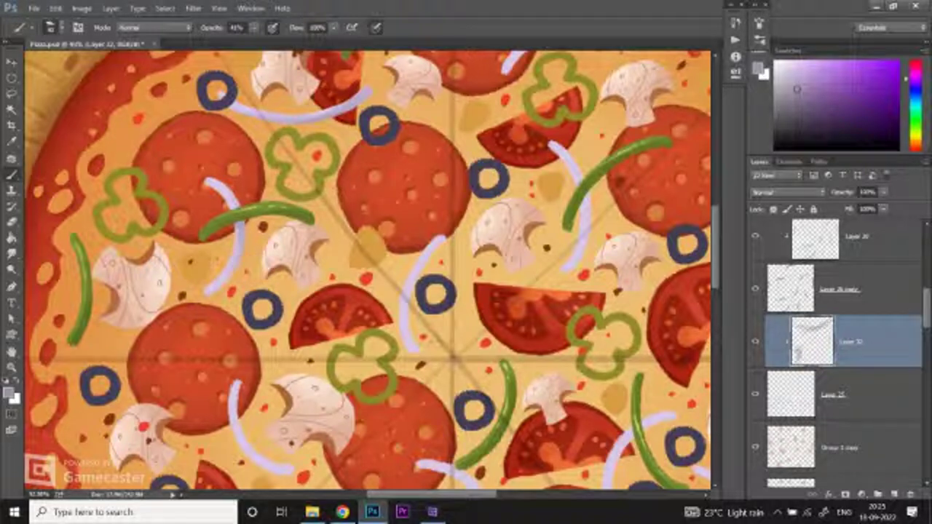
Step: Undo three lavender strokes and repaint shading along the lavender arc near the top
{"action": "scroll", "coordinate": [269, 264], "scroll_direction": "down", "scroll_amount": 3}
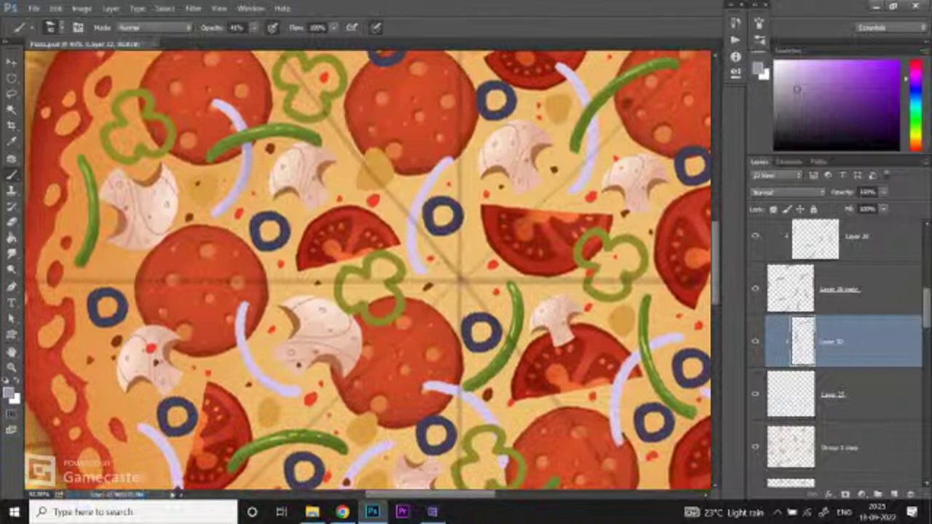
{"action": "scroll", "coordinate": [368, 269], "scroll_direction": "down", "scroll_amount": 3}
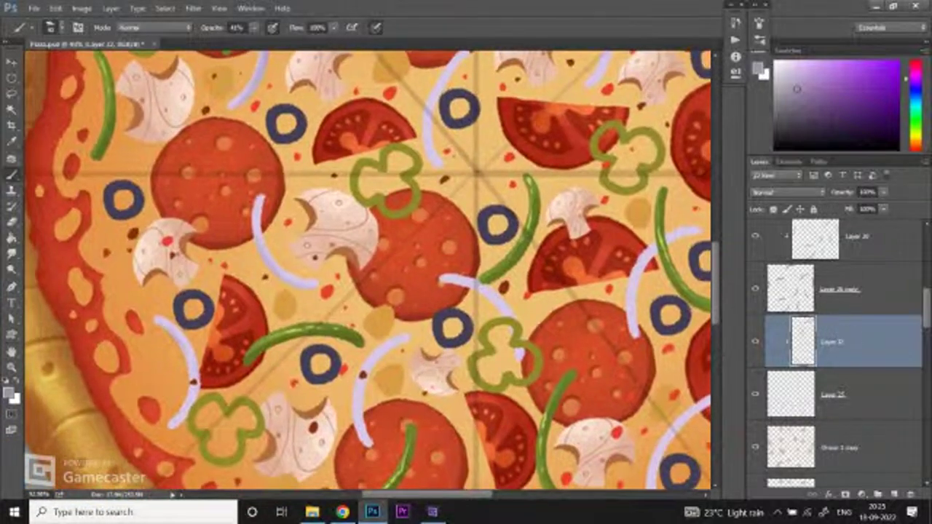
{"action": "scroll", "coordinate": [368, 273], "scroll_direction": "down", "scroll_amount": 3}
{"action": "scroll", "coordinate": [367, 273], "scroll_direction": "right", "scroll_amount": 2}
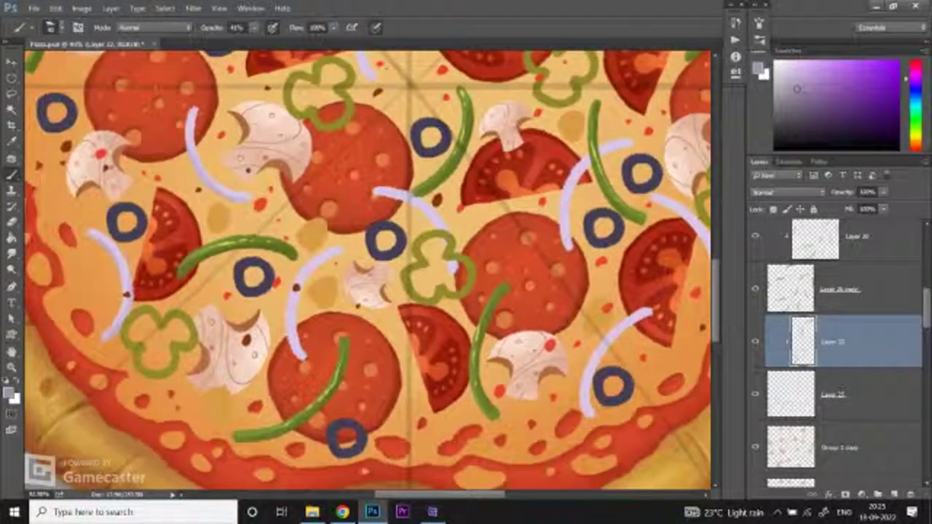
{"action": "scroll", "coordinate": [372, 273], "scroll_direction": "up", "scroll_amount": 1}
{"action": "scroll", "coordinate": [372, 274], "scroll_direction": "right", "scroll_amount": 1}
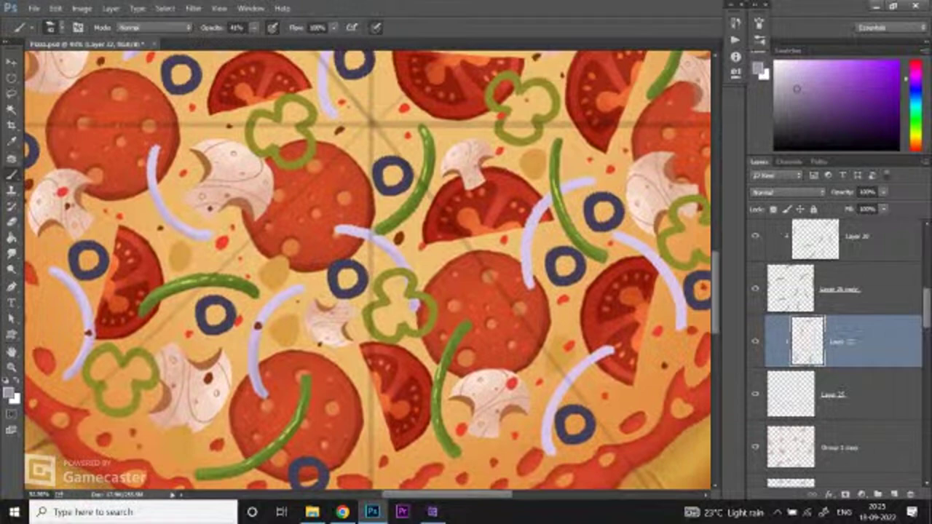
{"action": "scroll", "coordinate": [368, 267], "scroll_direction": "down", "scroll_amount": 2}
{"action": "scroll", "coordinate": [367, 267], "scroll_direction": "right", "scroll_amount": 2}
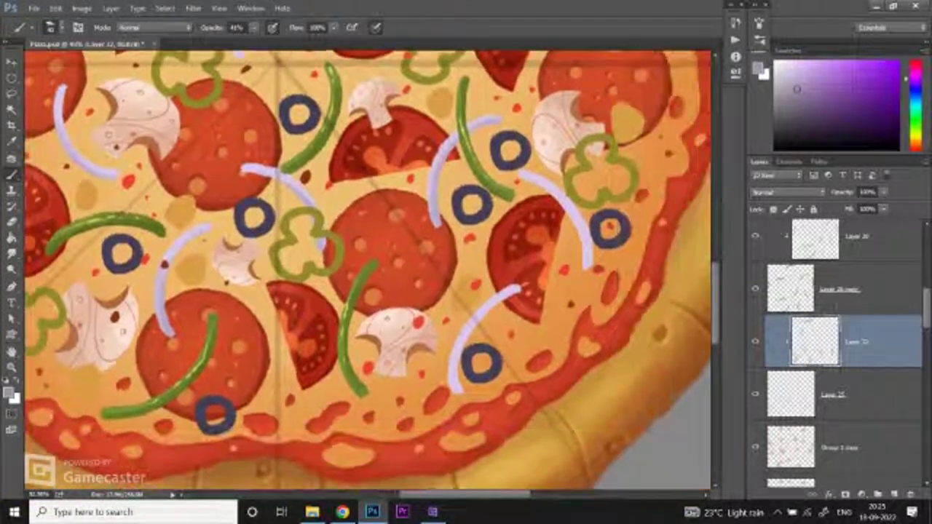
{"action": "scroll", "coordinate": [367, 267], "scroll_direction": "right", "scroll_amount": 4}
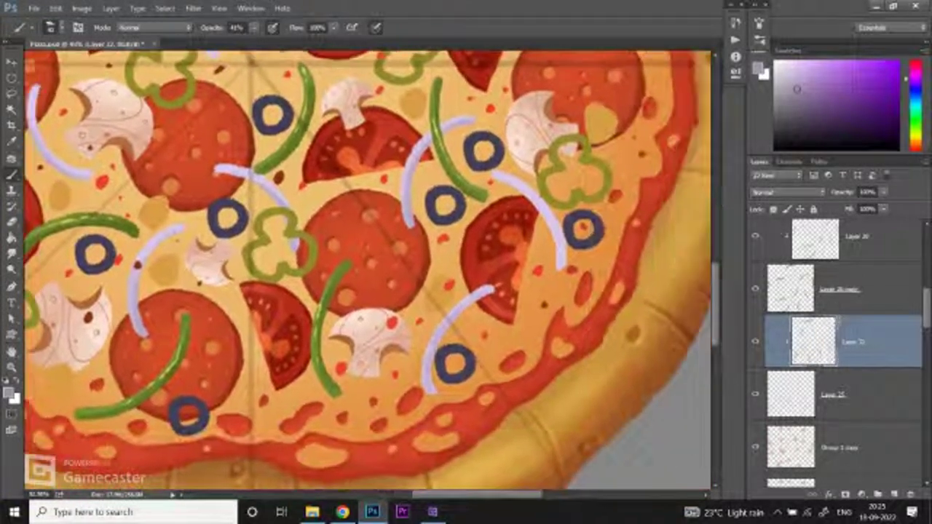
{"action": "key", "text": "ctrl+z"}
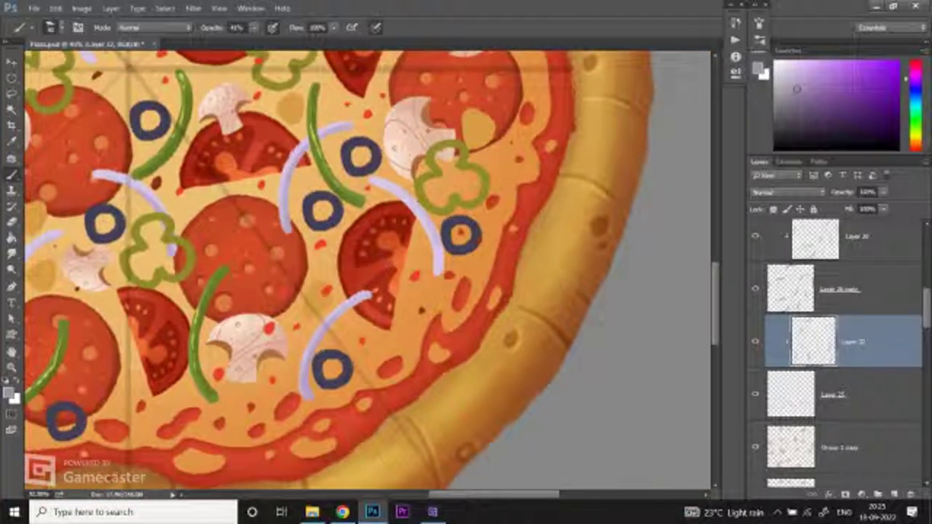
{"action": "key", "text": "ctrl+z"}
{"action": "scroll", "coordinate": [368, 267], "scroll_direction": "up", "scroll_amount": 5}
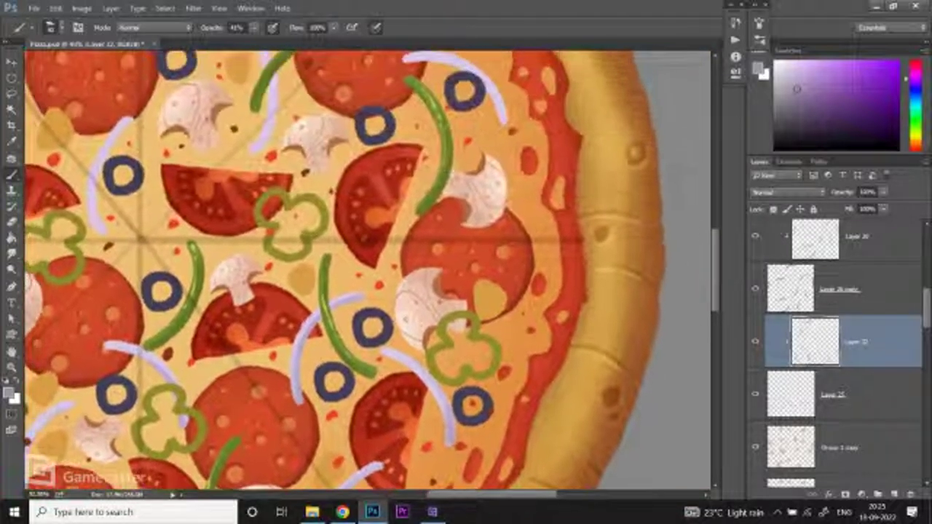
{"action": "scroll", "coordinate": [367, 267], "scroll_direction": "up", "scroll_amount": 3}
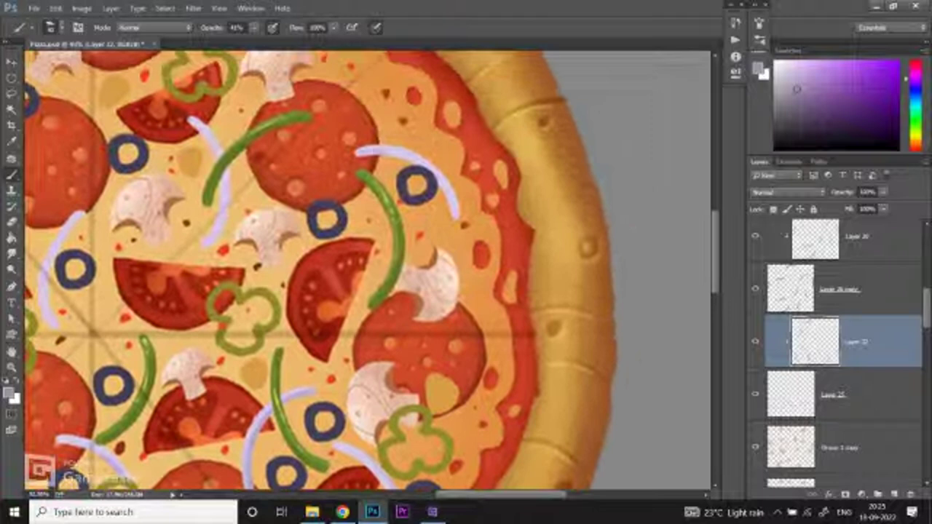
{"action": "key", "text": "ctrl+z"}
{"action": "scroll", "coordinate": [368, 267], "scroll_direction": "up", "scroll_amount": 3}
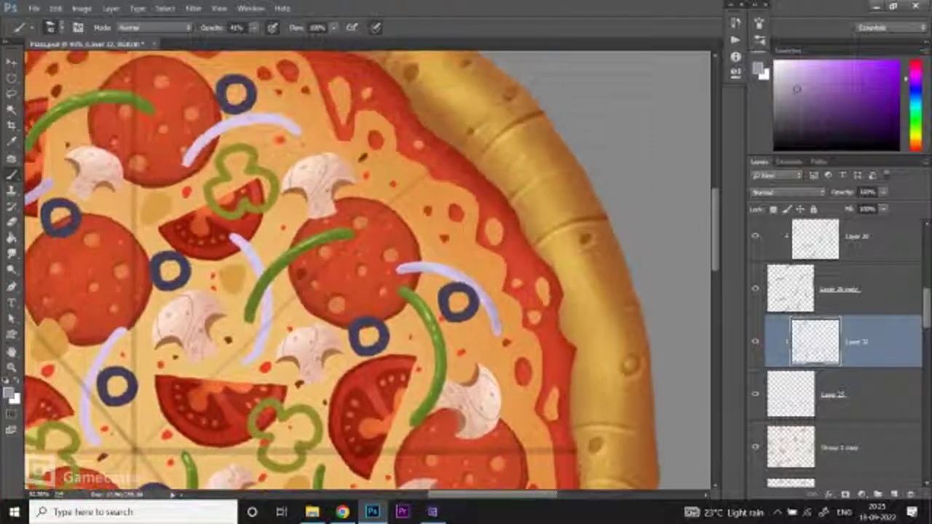
{"action": "mouse_move", "coordinate": [188, 162]}
{"action": "left_mouse_down"}
{"action": "mouse_move", "coordinate": [197, 146]}
{"action": "mouse_move", "coordinate": [295, 128]}
{"action": "left_mouse_up"}
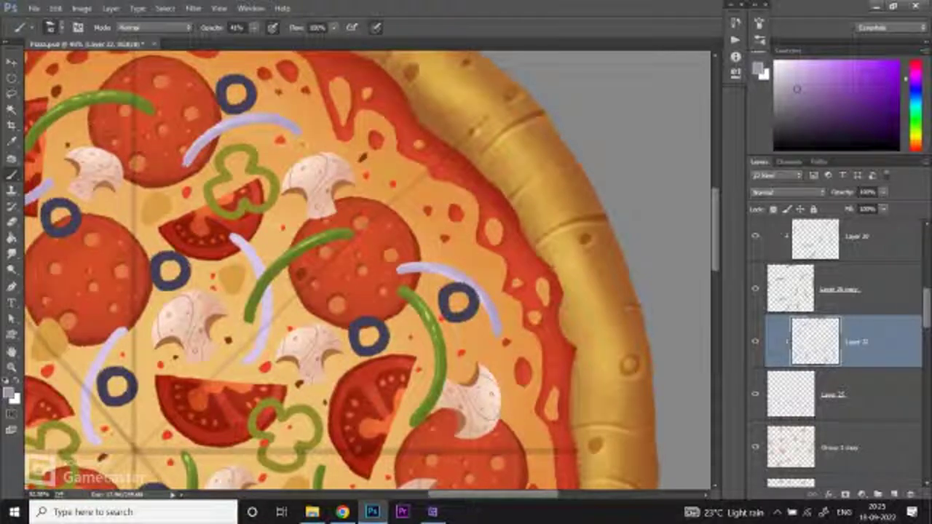
{"action": "scroll", "coordinate": [364, 269], "scroll_direction": "down", "scroll_amount": 2}
{"action": "scroll", "coordinate": [364, 269], "scroll_direction": "down", "scroll_amount": 1}
{"action": "scroll", "coordinate": [364, 269], "scroll_direction": "up", "scroll_amount": 2}
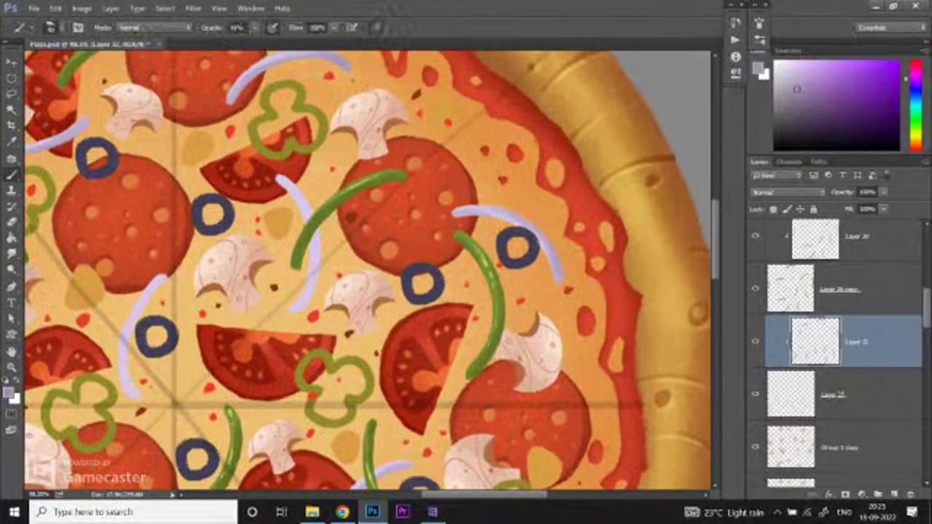
{"action": "scroll", "coordinate": [364, 269], "scroll_direction": "down", "scroll_amount": 1}
{"action": "scroll", "coordinate": [364, 269], "scroll_direction": "up", "scroll_amount": 1}
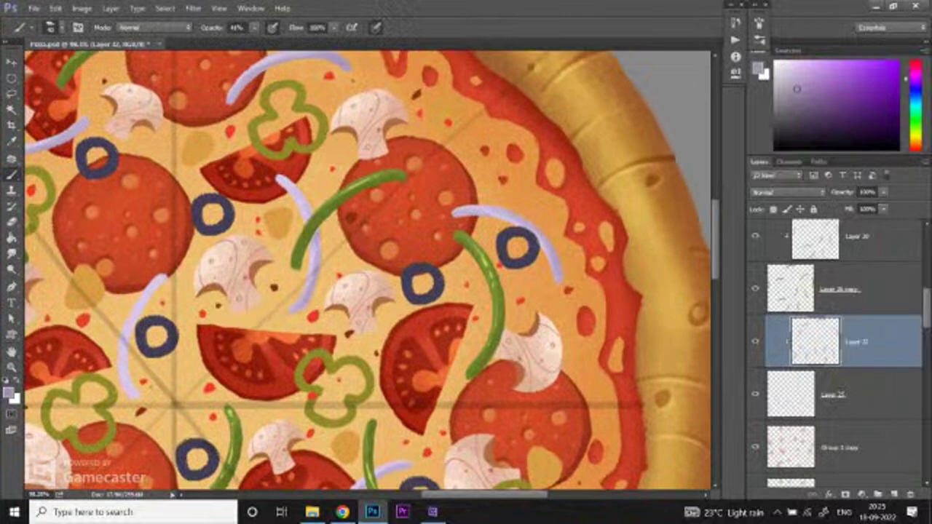
{"action": "scroll", "coordinate": [364, 270], "scroll_direction": "down", "scroll_amount": 2}
{"action": "scroll", "coordinate": [364, 269], "scroll_direction": "up", "scroll_amount": 1}
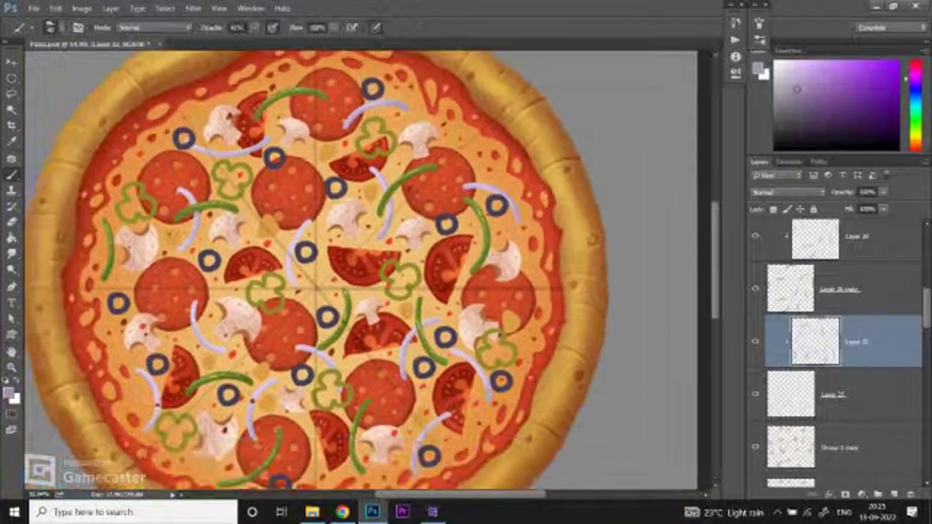
{"action": "scroll", "coordinate": [299, 284], "scroll_direction": "up", "scroll_amount": 2}
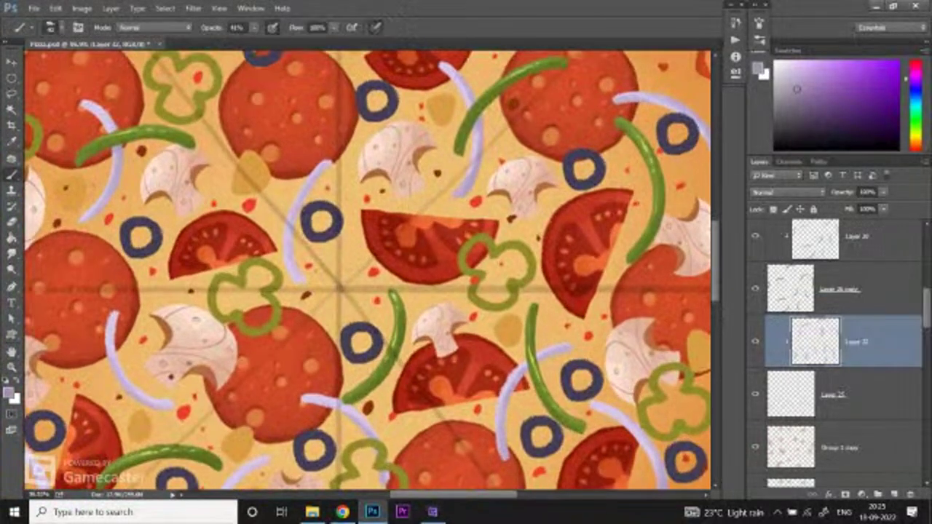
Step: Switch to white at 100% opacity and paint highlights along two onion slices
{"action": "left_click", "coordinate": [53, 28]}
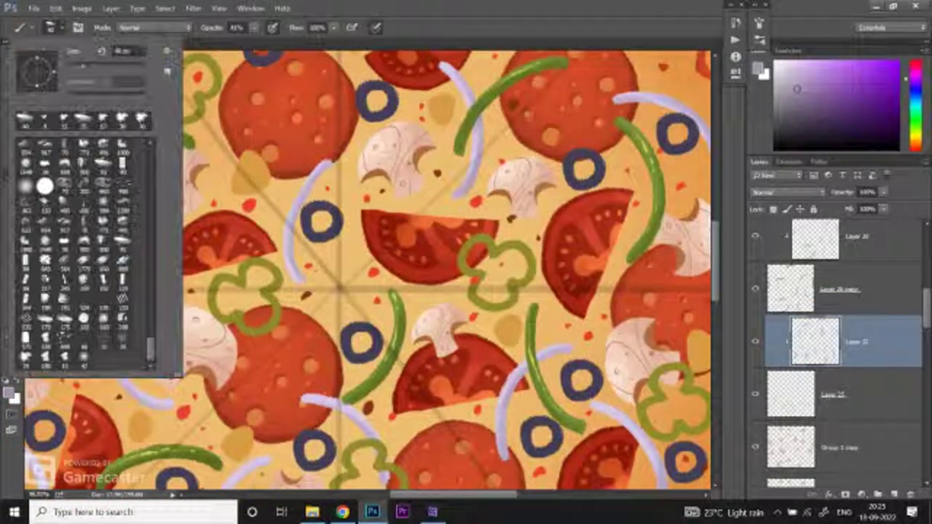
{"action": "key", "text": "Escape"}
{"action": "key", "text": "0"}
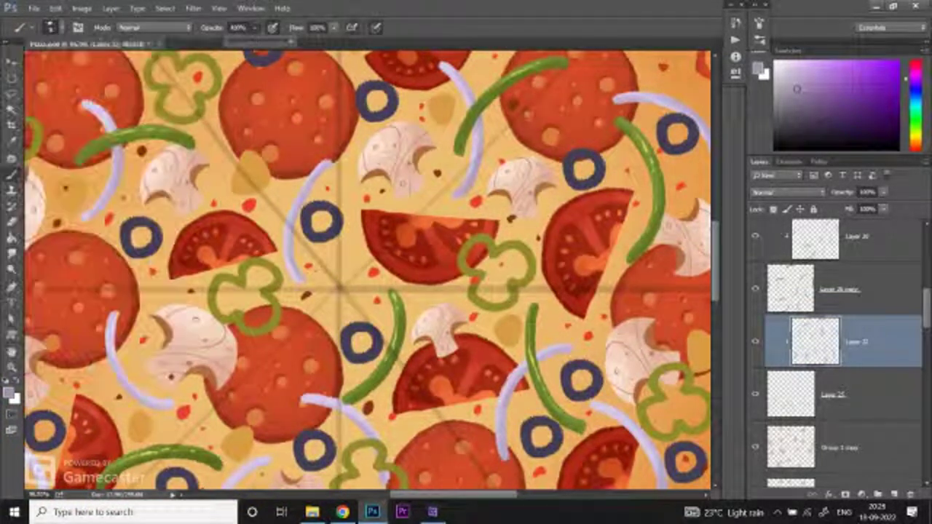
{"action": "key", "text": "x"}
{"action": "scroll", "coordinate": [582, 216], "scroll_direction": "down", "scroll_amount": 2}
{"action": "scroll", "coordinate": [583, 215], "scroll_direction": "up", "scroll_amount": 5}
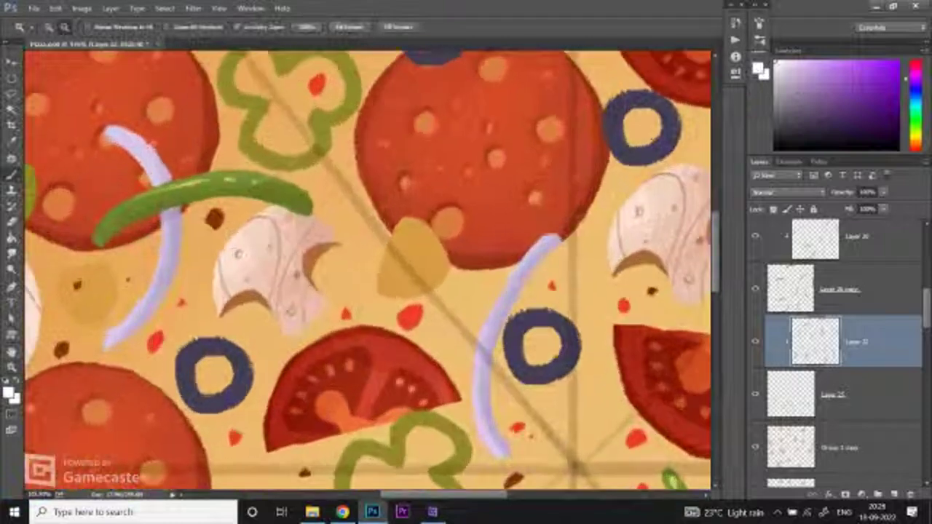
{"action": "left_click_drag", "start_coordinate": [140, 151], "coordinate": [160, 183]}
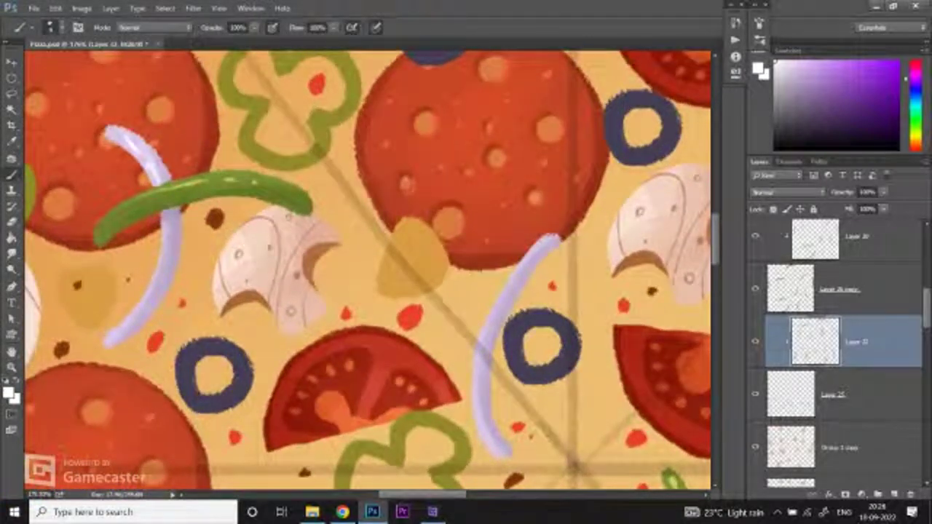
{"action": "scroll", "coordinate": [163, 262], "scroll_direction": "down", "scroll_amount": 3}
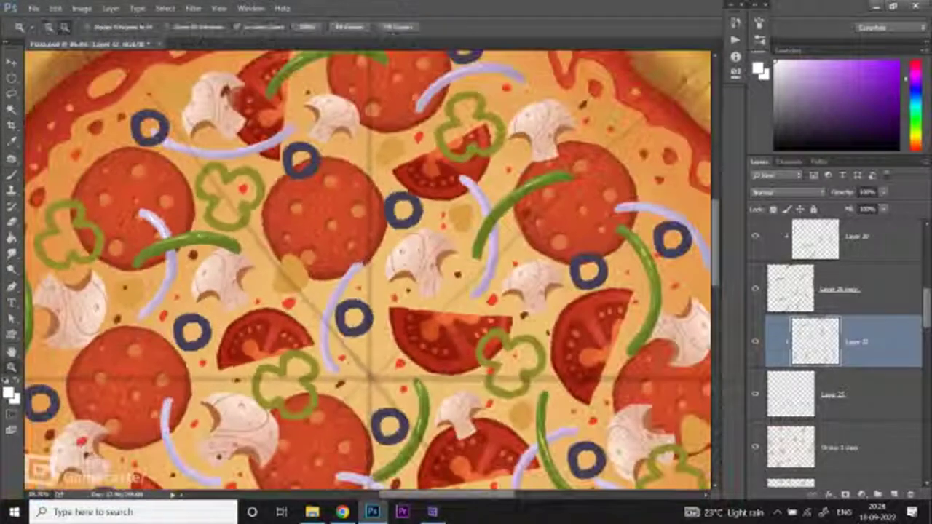
{"action": "scroll", "coordinate": [146, 342], "scroll_direction": "up", "scroll_amount": 3}
{"action": "left_click_drag", "start_coordinate": [140, 117], "coordinate": [174, 162]}
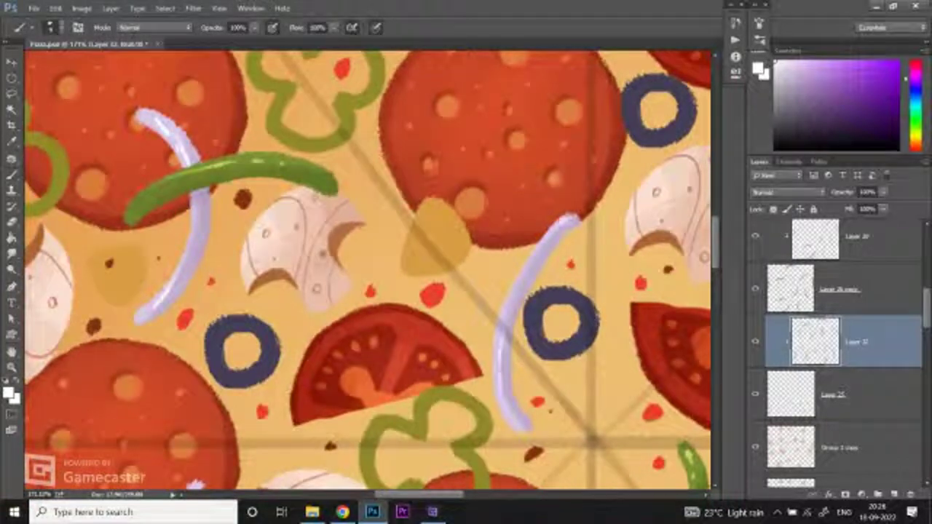
{"action": "scroll", "coordinate": [563, 221], "scroll_direction": "down", "scroll_amount": 3}
{"action": "scroll", "coordinate": [364, 277], "scroll_direction": "up", "scroll_amount": 3}
{"action": "scroll", "coordinate": [356, 270], "scroll_direction": "up", "scroll_amount": 2}
Step: Pan and zoom around the pizza to find more onion slices to highlight
{"action": "key", "text": "b"}
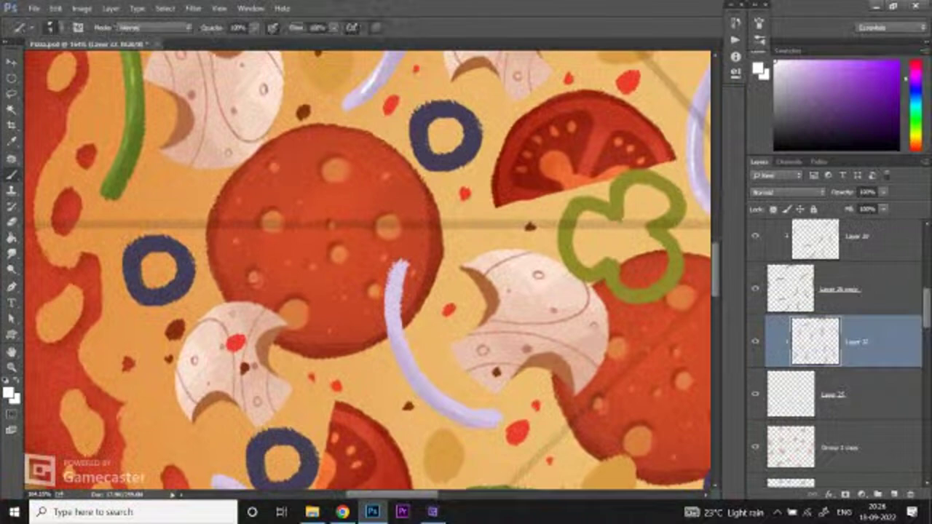
{"action": "mouse_move", "coordinate": [437, 328]}
{"action": "left_mouse_down"}
{"action": "mouse_move", "coordinate": [354, 275]}
{"action": "mouse_move", "coordinate": [336, 165]}
{"action": "left_mouse_up"}
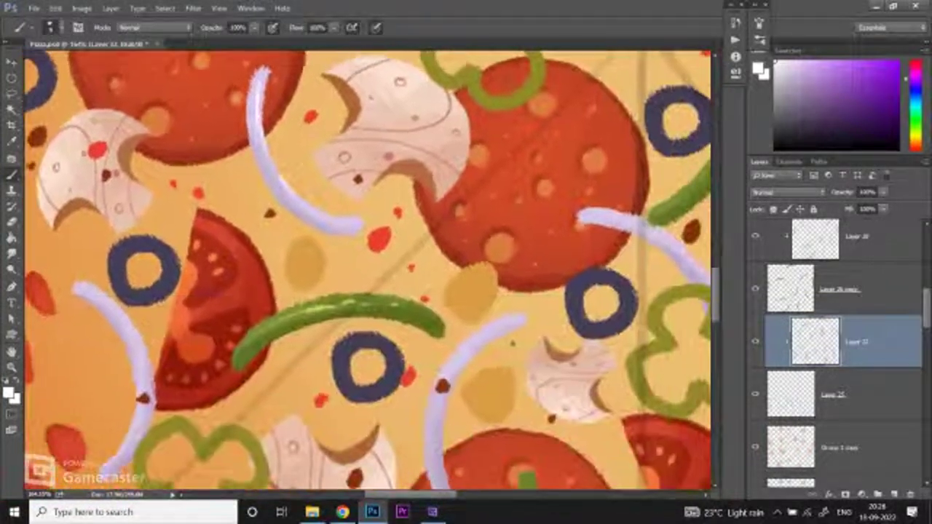
{"action": "left_click_drag", "start_coordinate": [364, 291], "coordinate": [389, 223]}
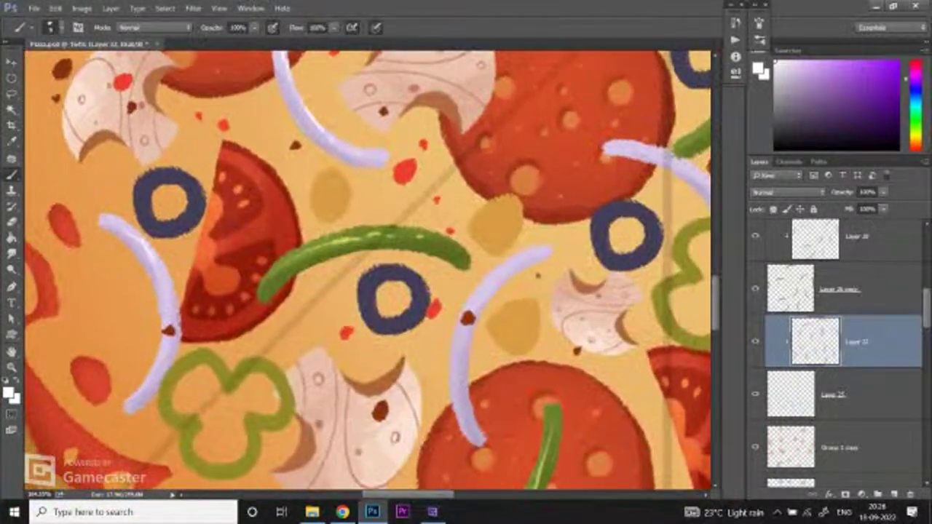
{"action": "left_click_drag", "start_coordinate": [364, 291], "coordinate": [233, 270]}
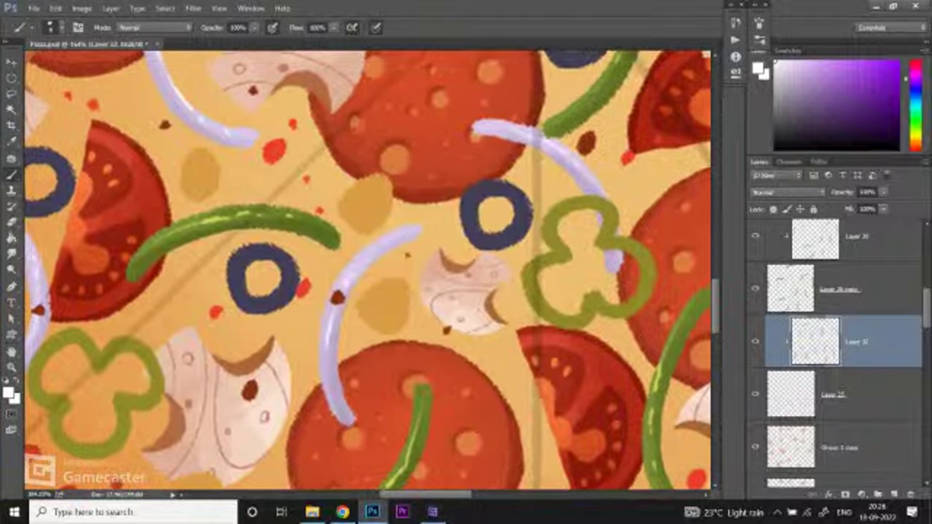
{"action": "mouse_move", "coordinate": [364, 291]}
{"action": "left_mouse_down"}
{"action": "mouse_move", "coordinate": [277, 291]}
{"action": "mouse_move", "coordinate": [408, 291]}
{"action": "left_mouse_up"}
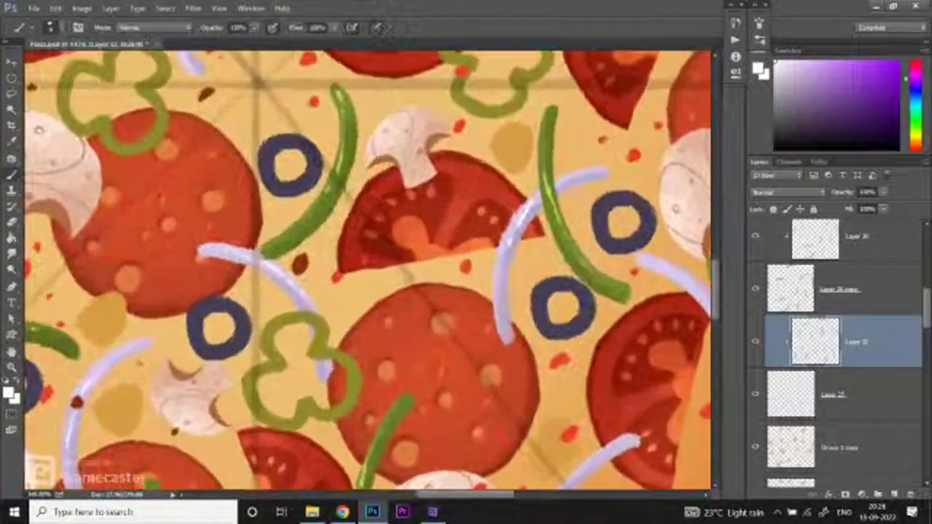
{"action": "left_click_drag", "start_coordinate": [521, 265], "coordinate": [295, 112]}
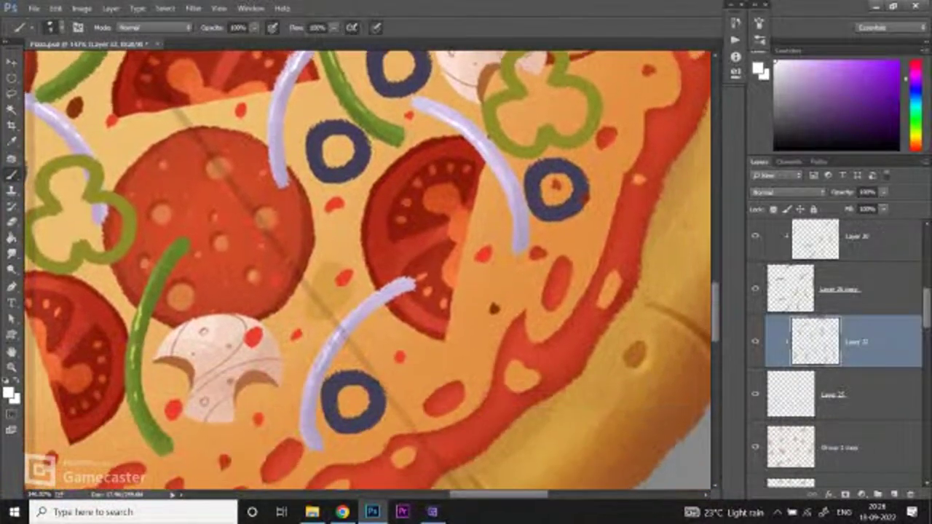
{"action": "key", "text": "ctrl+minus"}
{"action": "key", "text": "ctrl+minus"}
{"action": "key", "text": "ctrl+minus"}
{"action": "key", "text": "z"}
{"action": "key", "text": "ctrl+plus"}
{"action": "key", "text": "ctrl+plus"}
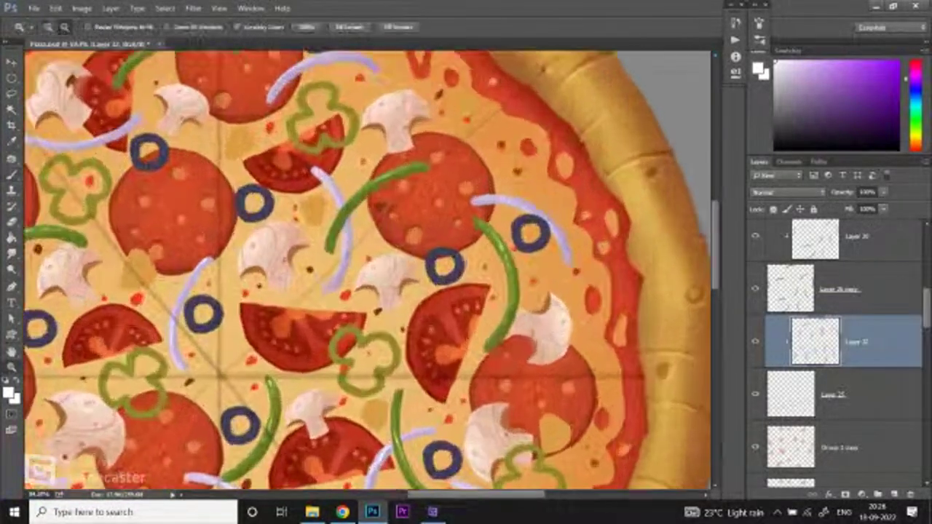
{"action": "left_click", "coordinate": [331, 211]}
{"action": "key", "text": "b"}
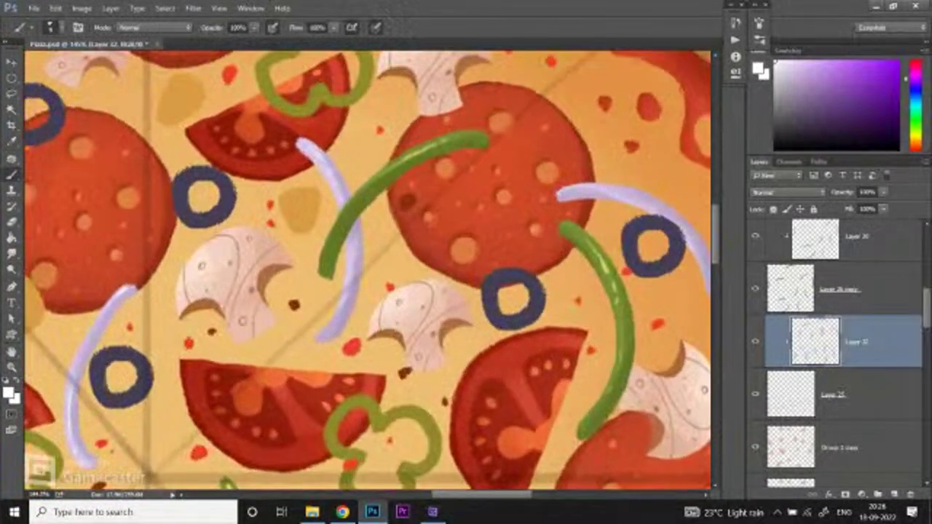
{"action": "left_click_drag", "start_coordinate": [437, 218], "coordinate": [290, 225]}
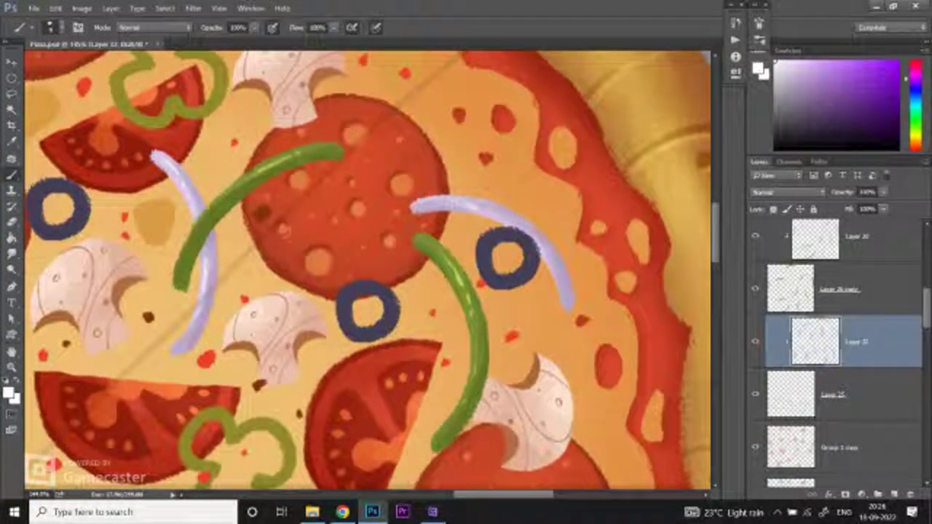
{"action": "key", "text": "h"}
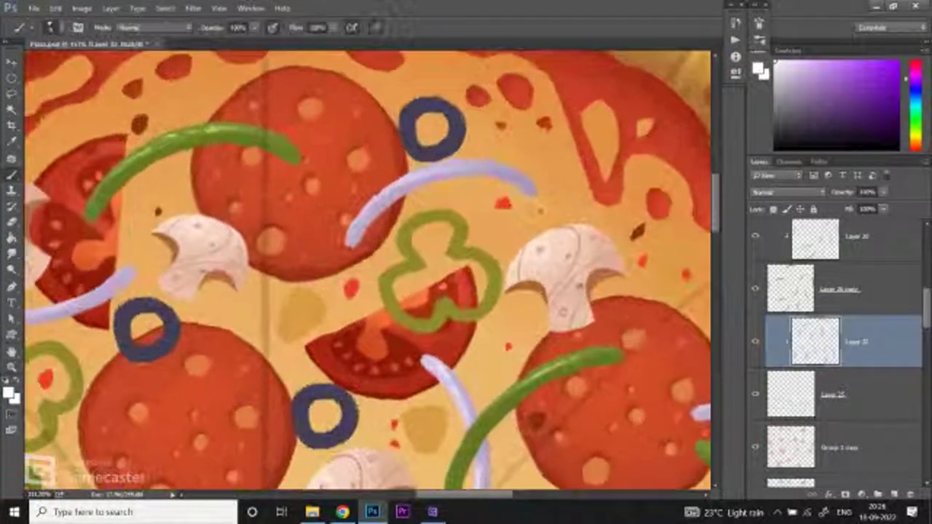
{"action": "key", "text": "h"}
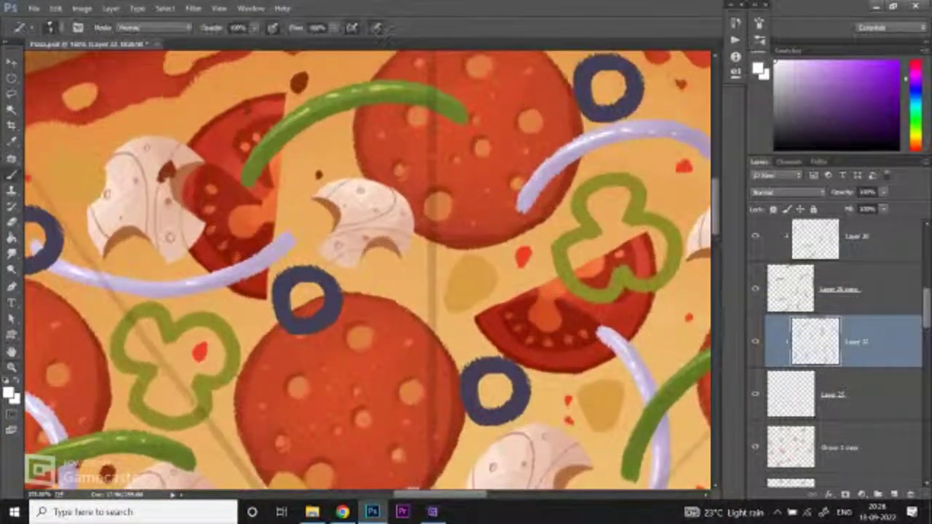
{"action": "key", "text": "h"}
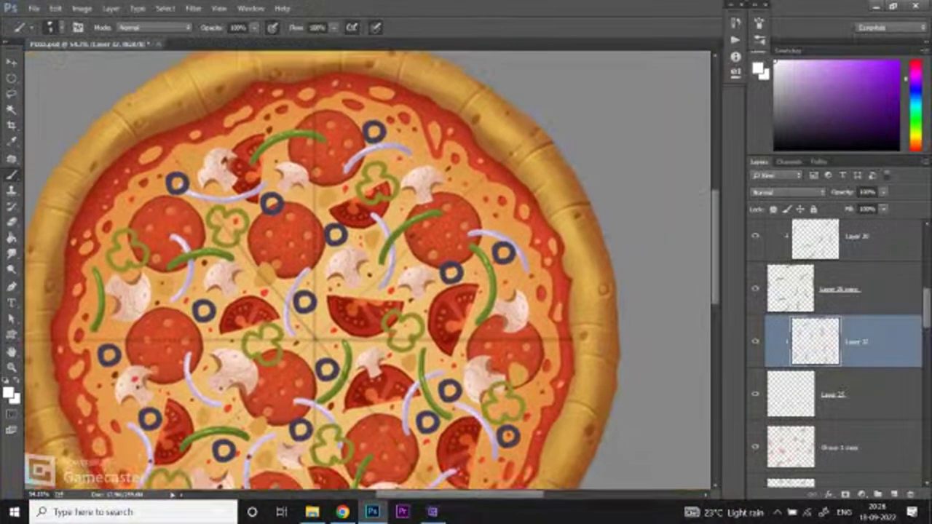
{"action": "key", "text": "h"}
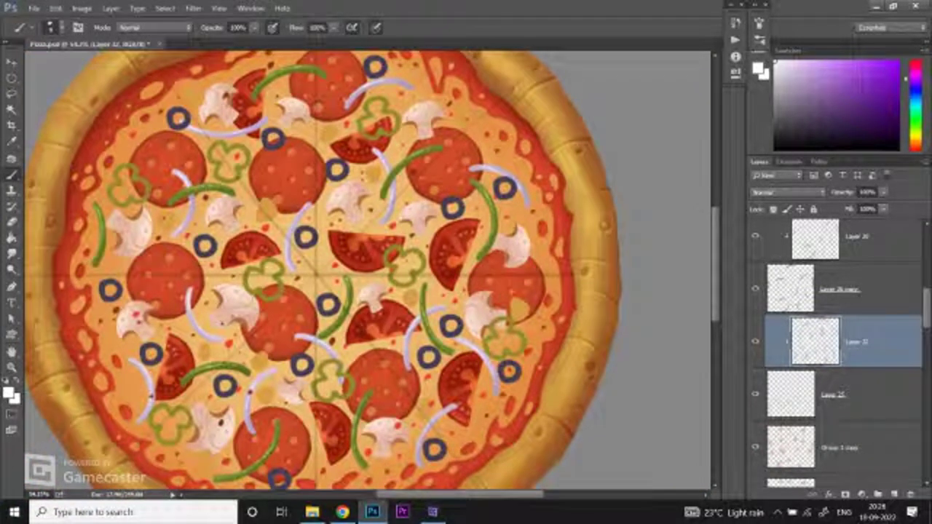
{"action": "key", "text": "h"}
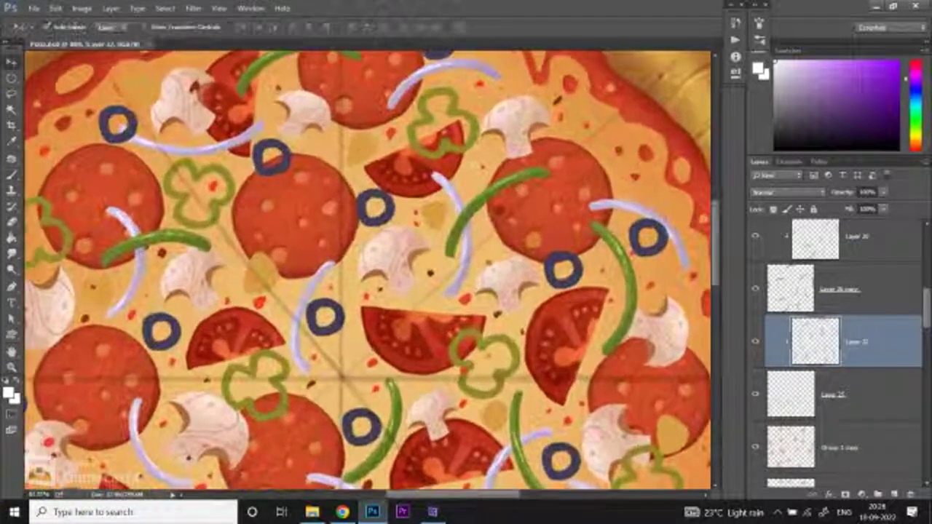
{"action": "scroll", "coordinate": [371, 273], "scroll_direction": "up", "scroll_amount": 2}
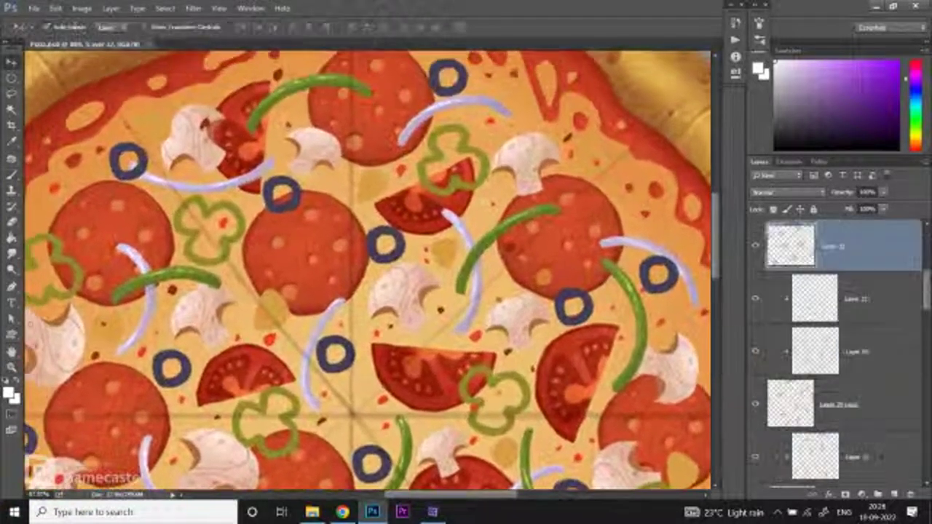
{"action": "key", "text": "alt+bracketright"}
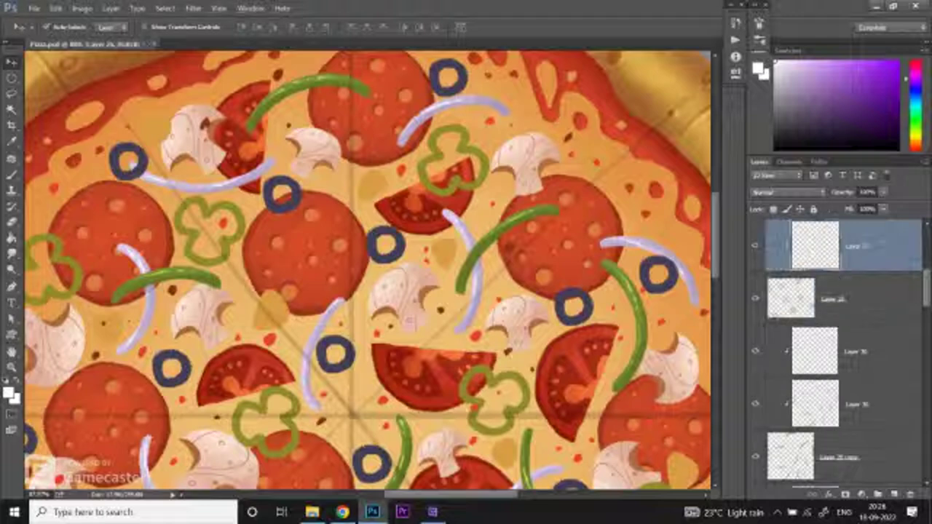
{"action": "key", "text": "z"}
{"action": "key", "text": "ctrl+minus"}
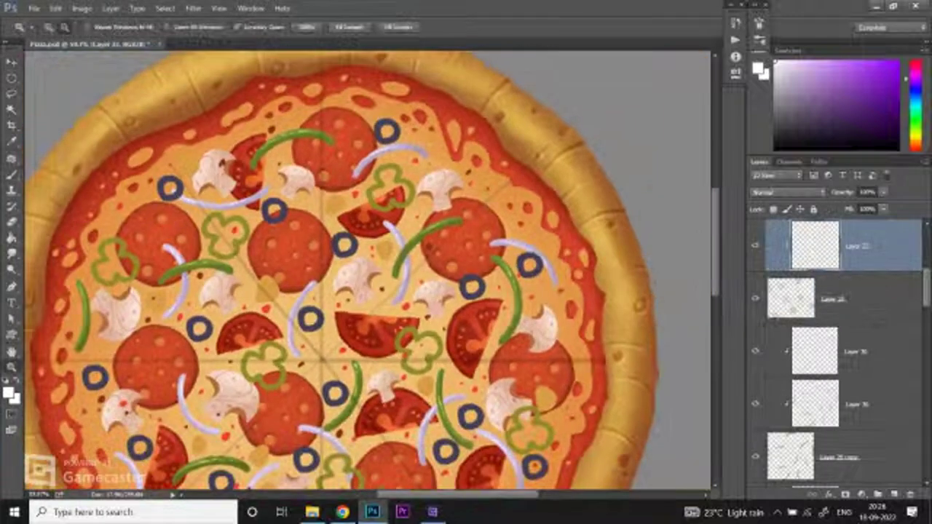
{"action": "left_click", "coordinate": [233, 232]}
{"action": "left_click", "coordinate": [233, 232]}
{"action": "key", "text": "b"}
{"action": "left_click", "coordinate": [239, 249], "text": "alt"}
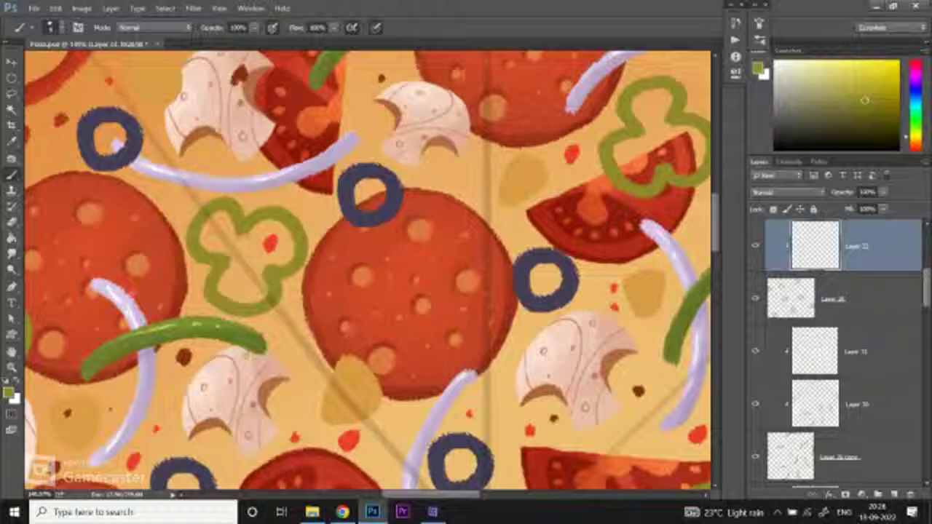
{"action": "left_click", "coordinate": [833, 72]}
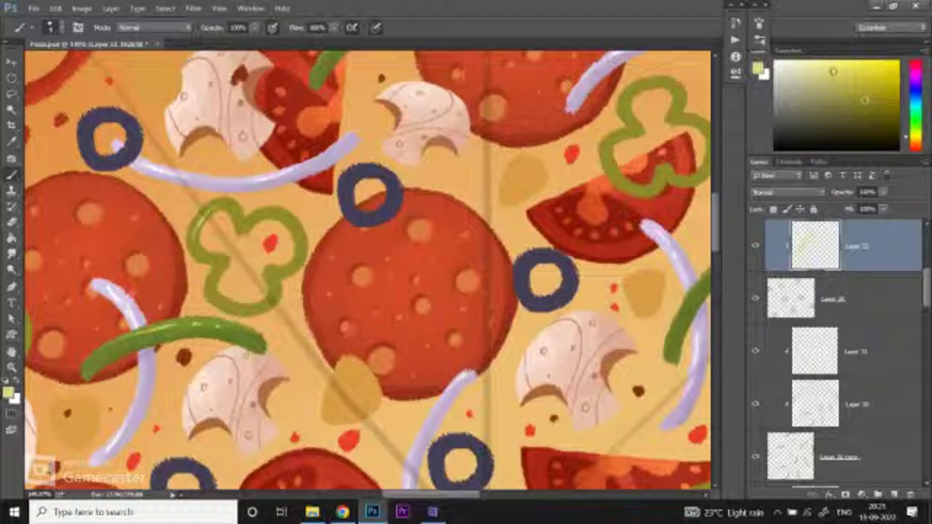
{"action": "left_click", "coordinate": [212, 209]}
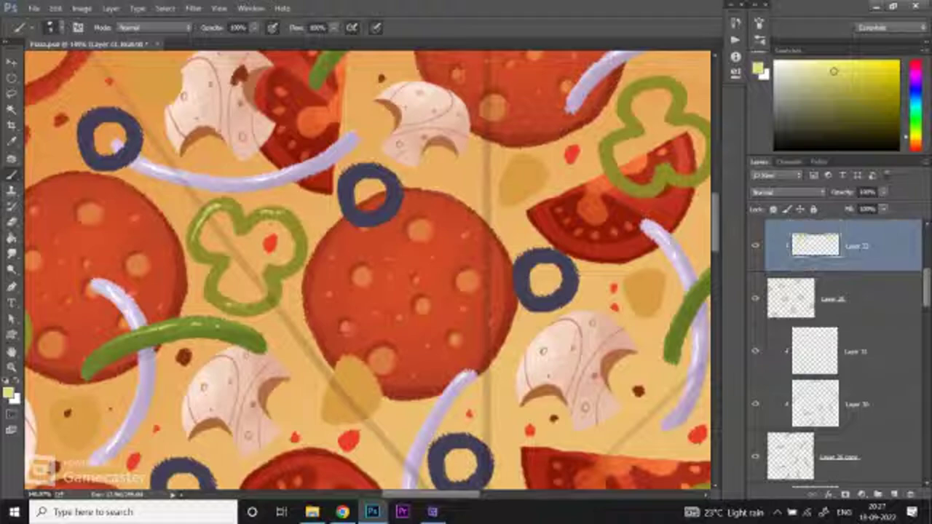
{"action": "scroll", "coordinate": [364, 269], "scroll_direction": "down", "scroll_amount": 5}
{"action": "scroll", "coordinate": [292, 240], "scroll_direction": "up", "scroll_amount": 6}
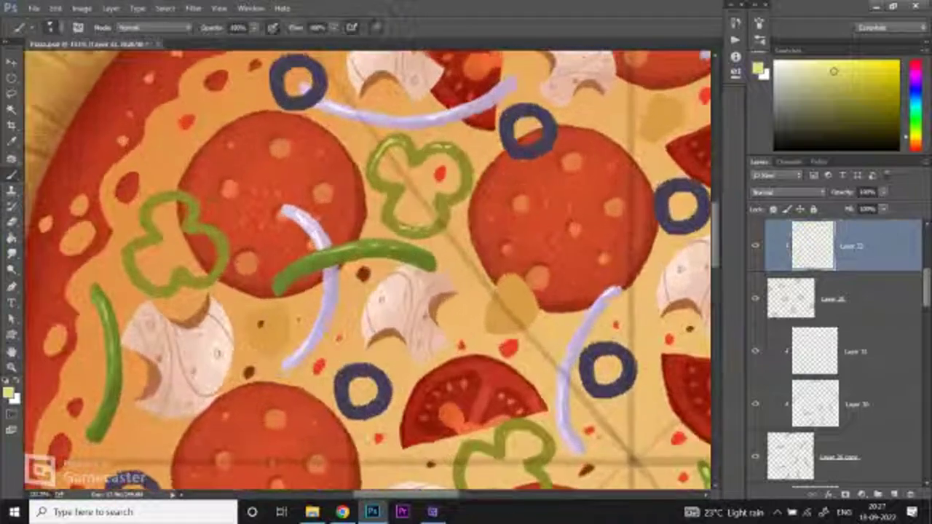
{"action": "left_click_drag", "start_coordinate": [123, 266], "coordinate": [142, 243]}
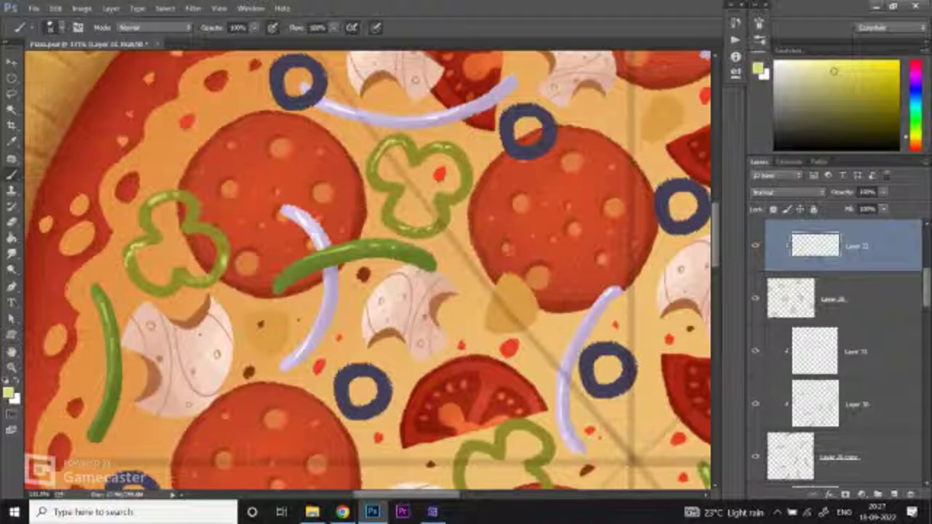
{"action": "key", "text": "z"}
{"action": "scroll", "coordinate": [357, 277], "scroll_direction": "down", "scroll_amount": 4}
{"action": "scroll", "coordinate": [357, 276], "scroll_direction": "up", "scroll_amount": 3}
{"action": "scroll", "coordinate": [357, 277], "scroll_direction": "up", "scroll_amount": 5}
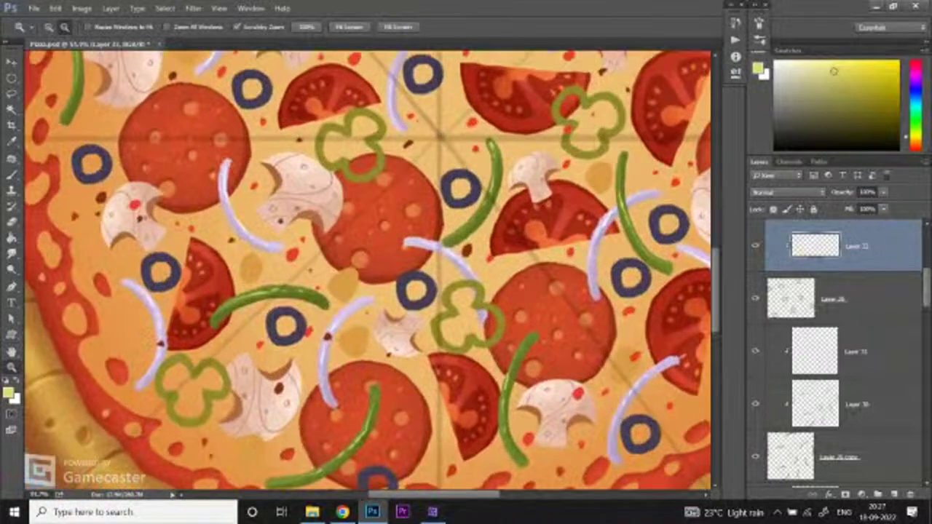
{"action": "key", "text": "b"}
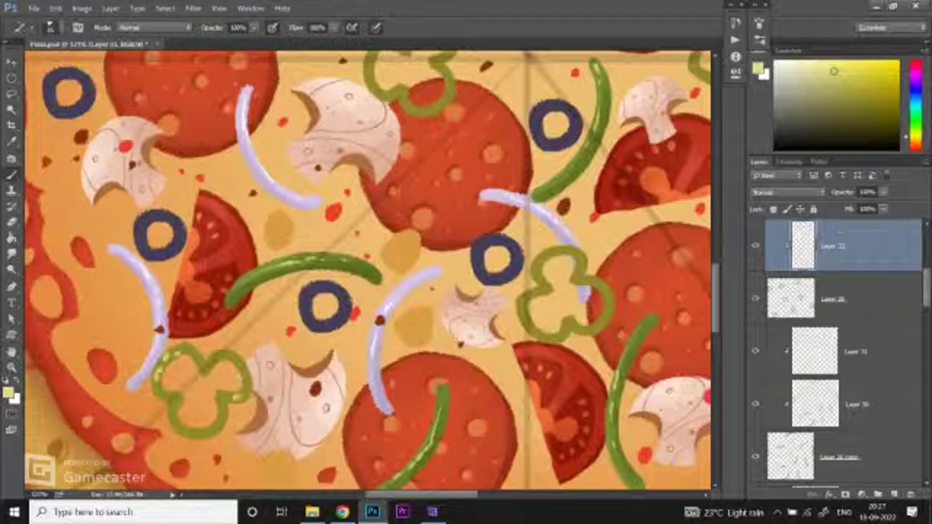
{"action": "key", "text": "z"}
{"action": "scroll", "coordinate": [368, 270], "scroll_direction": "down", "scroll_amount": 3}
{"action": "key", "text": "b"}
{"action": "scroll", "coordinate": [368, 270], "scroll_direction": "up", "scroll_amount": 2}
{"action": "key", "text": "z"}
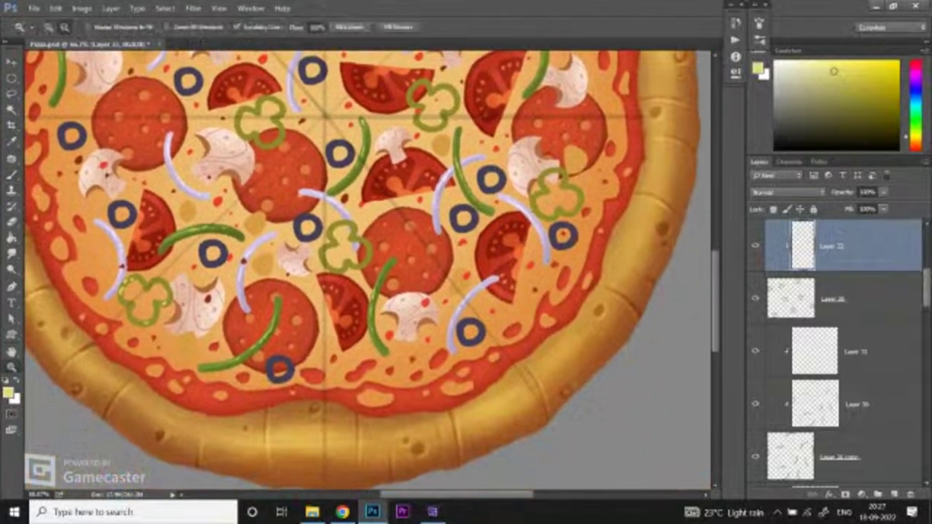
{"action": "scroll", "coordinate": [349, 203], "scroll_direction": "up", "scroll_amount": 3}
{"action": "key", "text": "b"}
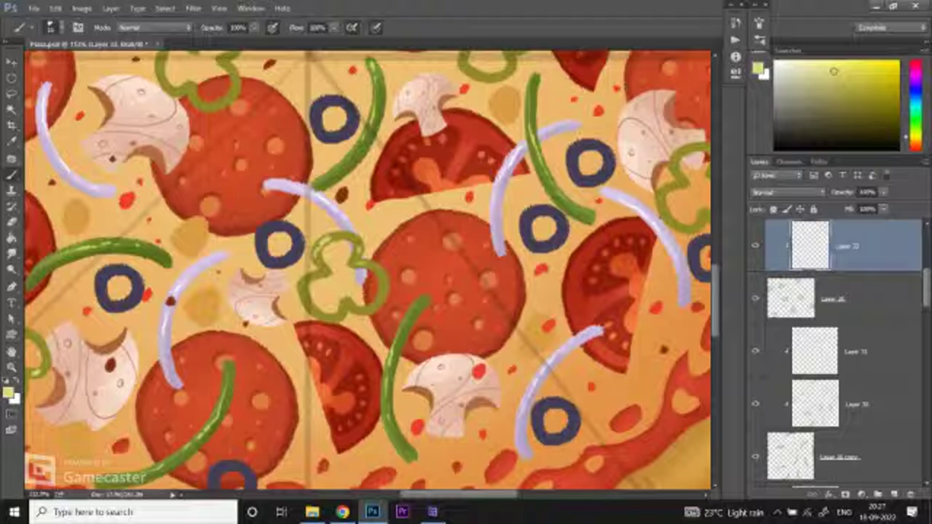
{"action": "scroll", "coordinate": [368, 269], "scroll_direction": "right", "scroll_amount": 5}
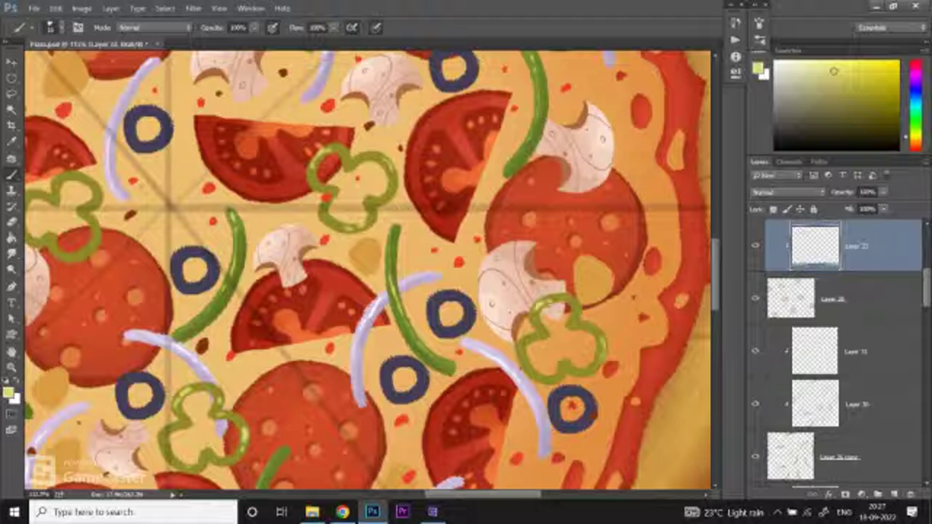
{"action": "key", "text": "ctrl+minus"}
{"action": "key", "text": "ctrl+minus"}
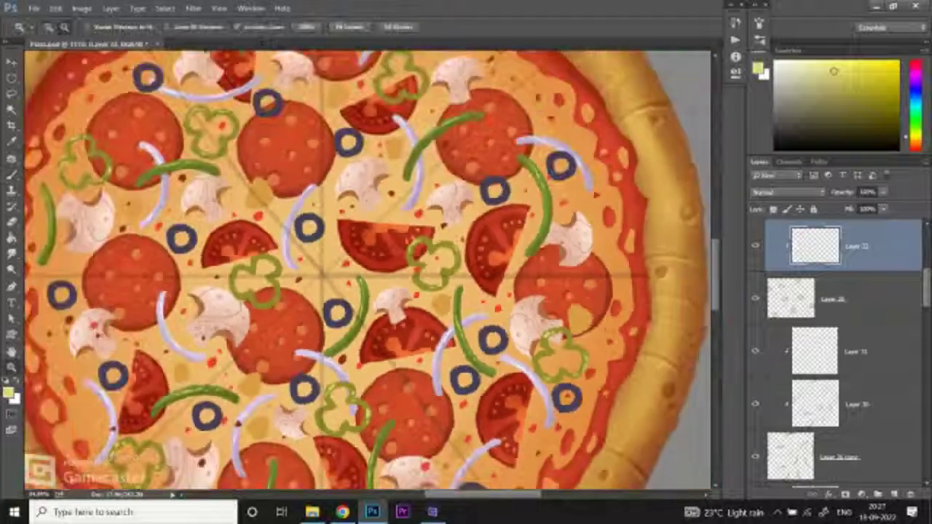
{"action": "key", "text": "ctrl+plus"}
{"action": "key", "text": "ctrl+plus"}
{"action": "key", "text": "ctrl+plus"}
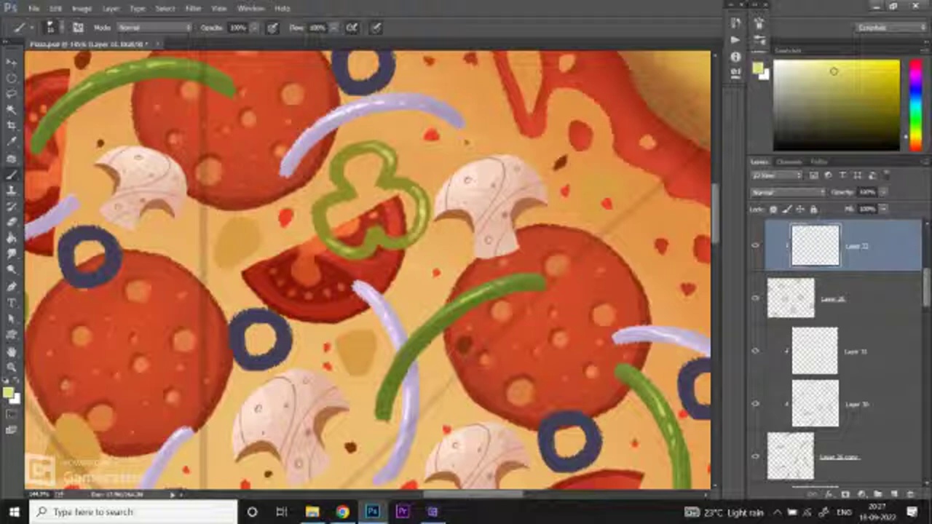
{"action": "key", "text": "ctrl+minus"}
{"action": "key", "text": "ctrl+minus"}
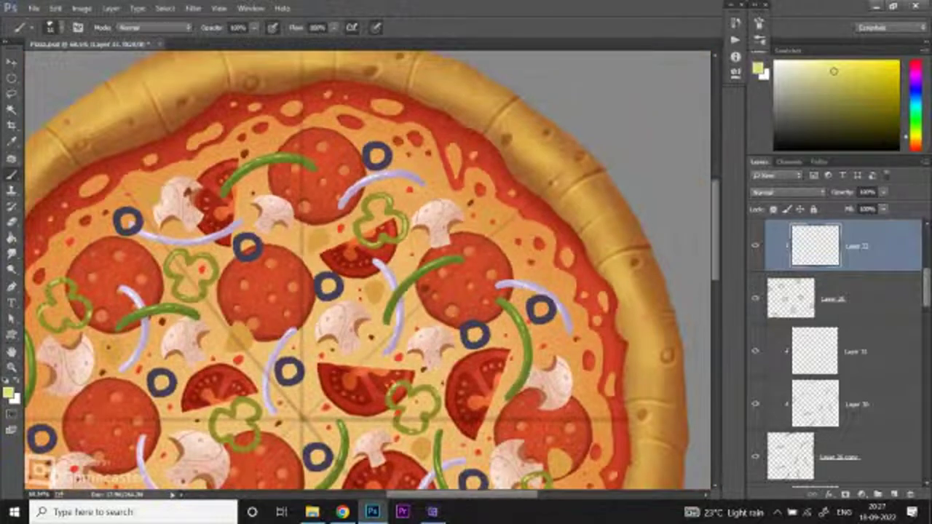
{"action": "key", "text": "ctrl+minus"}
{"action": "scroll", "coordinate": [367, 269], "scroll_direction": "down", "scroll_amount": 1}
{"action": "key", "text": "ctrl+plus"}
{"action": "key", "text": "ctrl+plus"}
{"action": "key", "text": "ctrl+plus"}
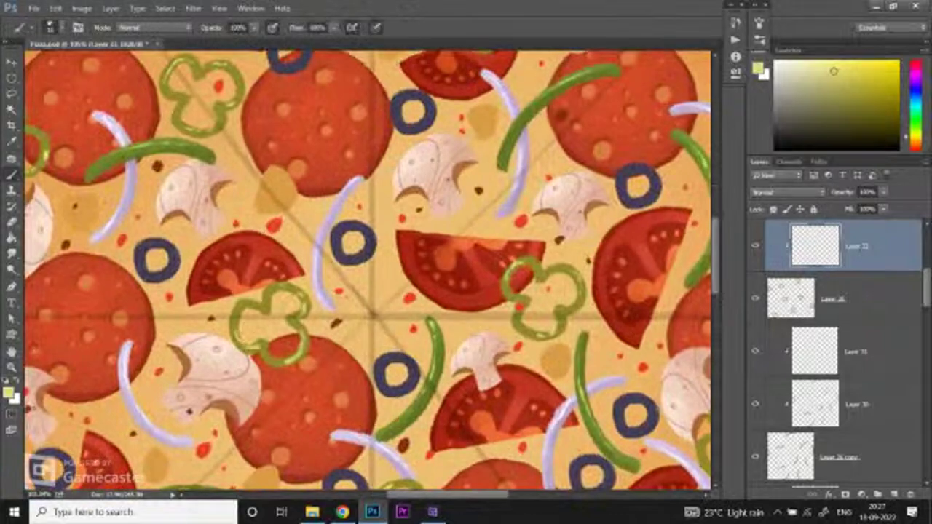
{"action": "key", "text": "alt+Tab"}
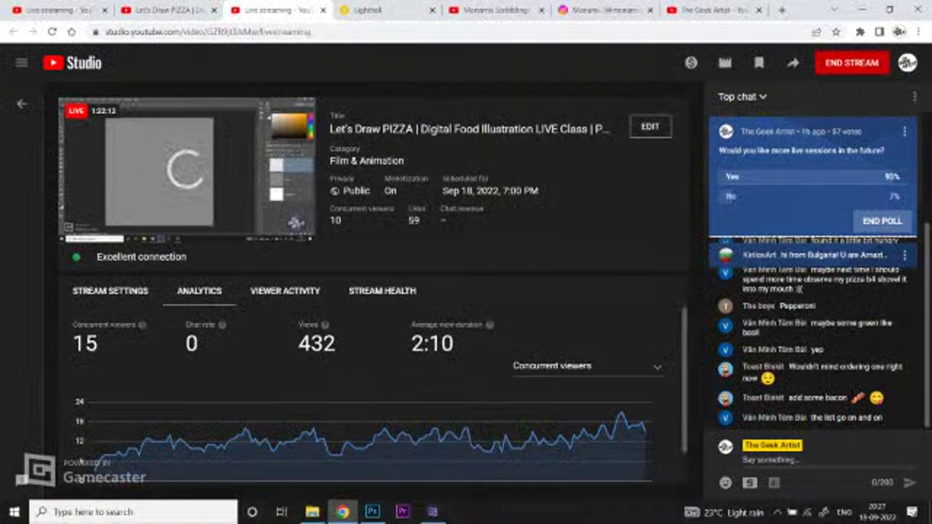
Step: Add a new layer clipped to the olive-ring layer and sample the olives' dark blue
{"action": "key", "text": "alt+Tab"}
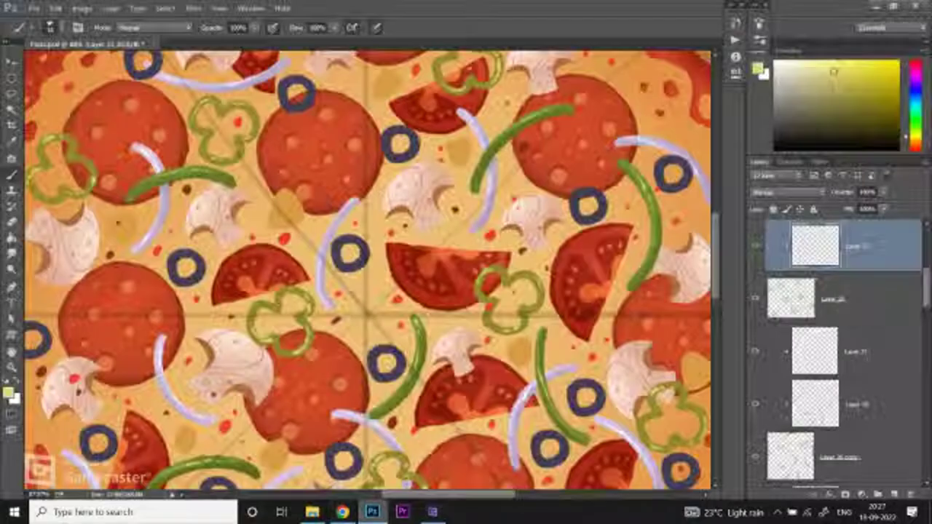
{"action": "scroll", "coordinate": [367, 269], "scroll_direction": "down", "scroll_amount": 5}
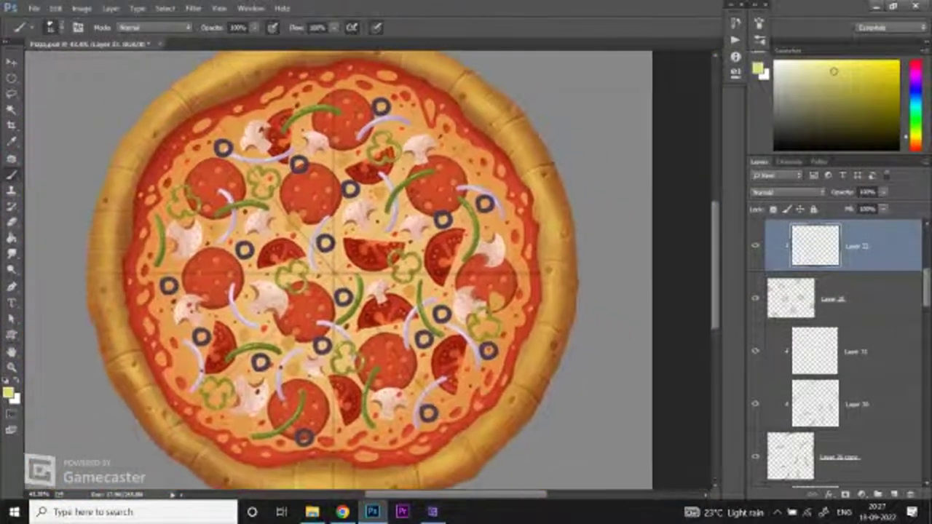
{"action": "scroll", "coordinate": [418, 277], "scroll_direction": "up", "scroll_amount": 5}
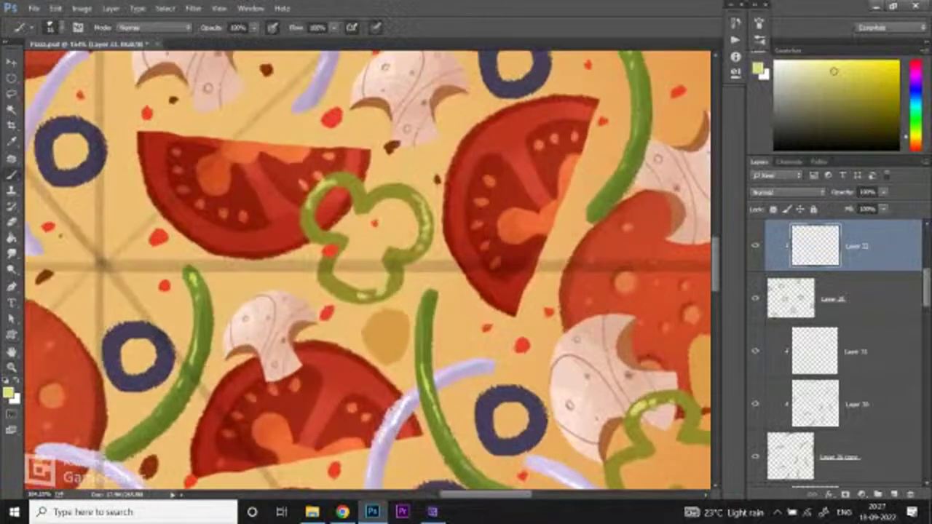
{"action": "scroll", "coordinate": [368, 270], "scroll_direction": "down", "scroll_amount": 5}
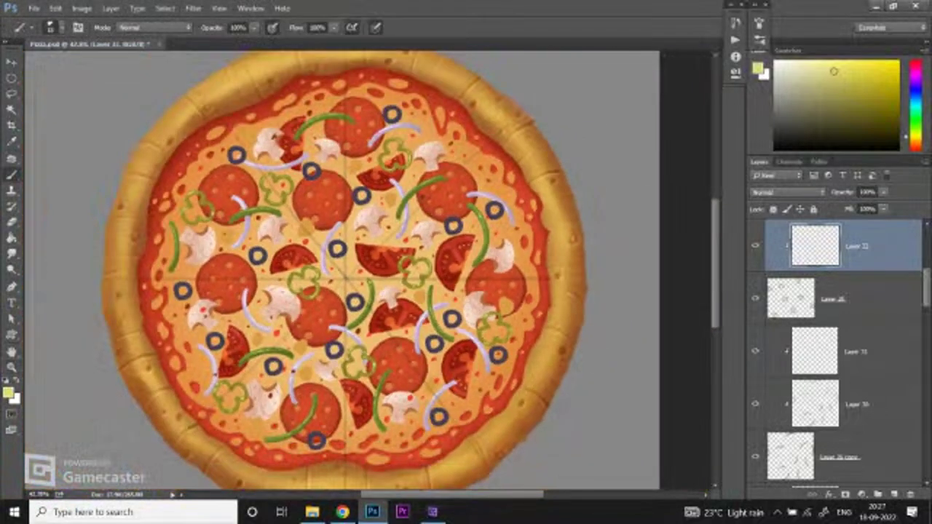
{"action": "scroll", "coordinate": [346, 339], "scroll_direction": "up", "scroll_amount": 3}
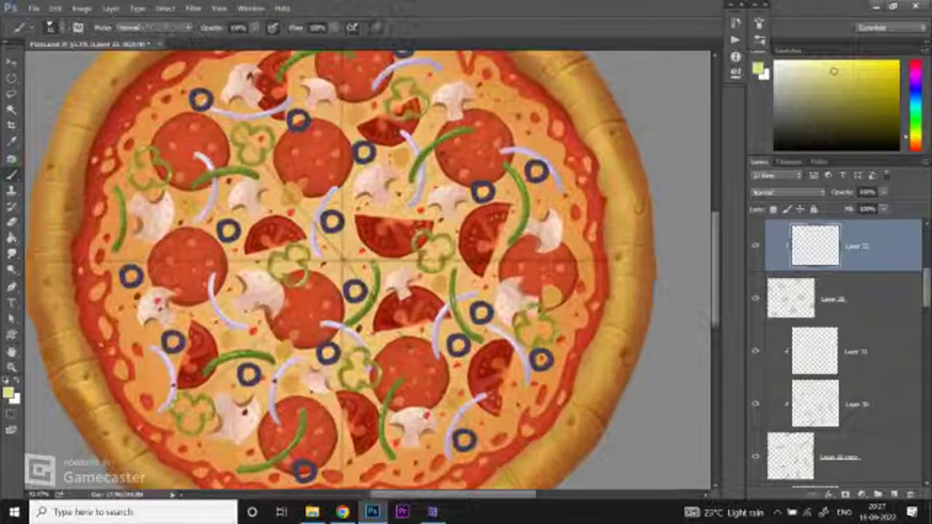
{"action": "scroll", "coordinate": [837, 350], "scroll_direction": "up", "scroll_amount": 3}
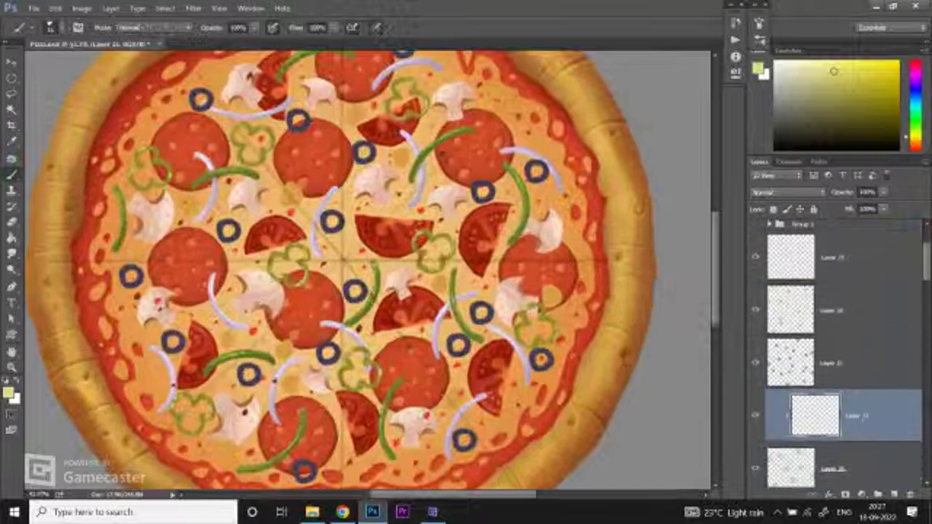
{"action": "left_click", "coordinate": [859, 362]}
{"action": "key", "text": "ctrl+j"}
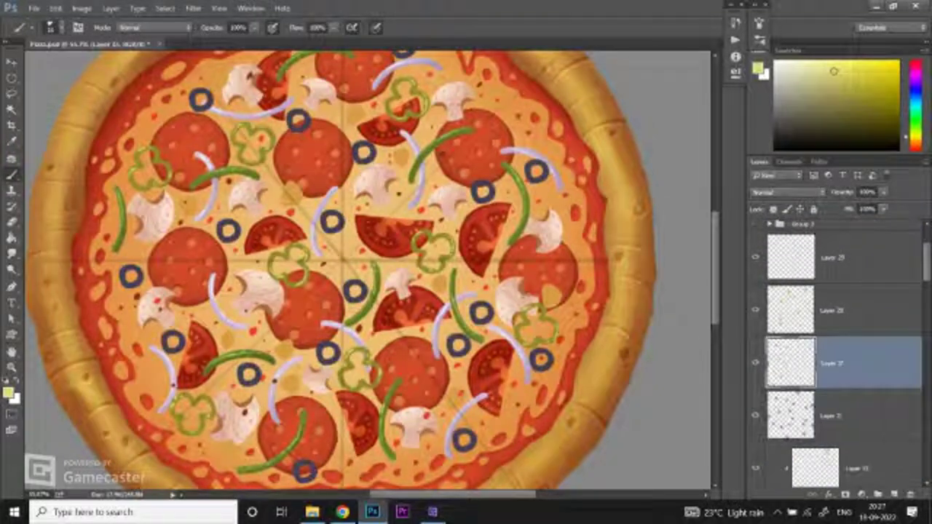
{"action": "left_click", "coordinate": [848, 391], "text": "alt"}
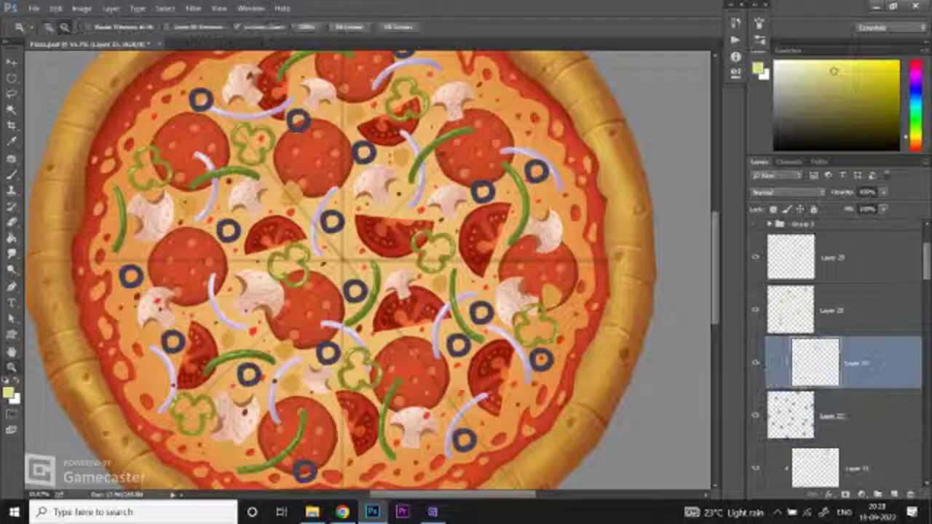
{"action": "scroll", "coordinate": [235, 222], "scroll_direction": "up", "scroll_amount": 3}
{"action": "left_click", "coordinate": [235, 260], "text": "alt"}
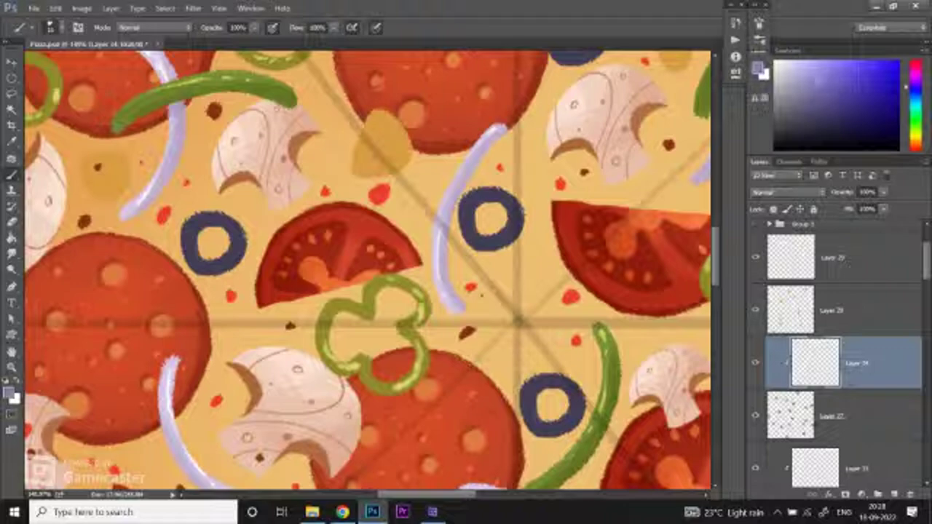
{"action": "scroll", "coordinate": [197, 224], "scroll_direction": "up", "scroll_amount": 1}
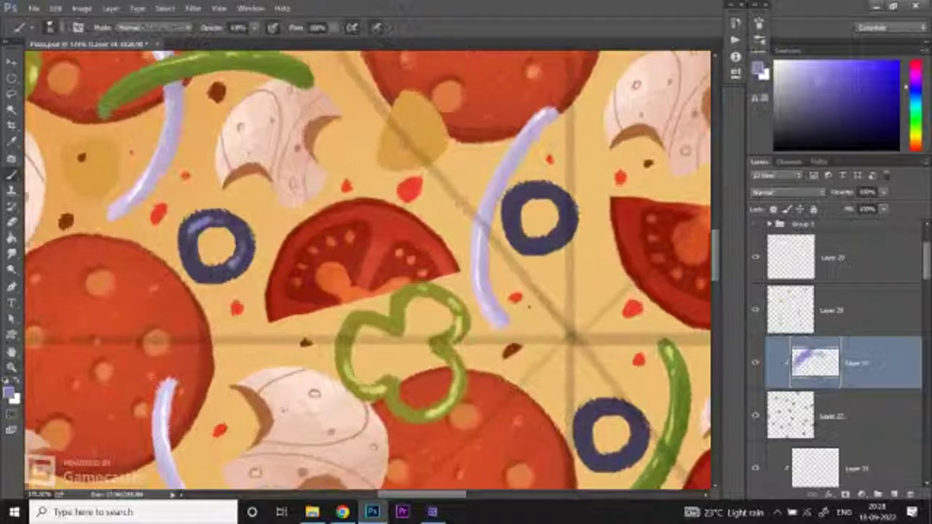
{"action": "scroll", "coordinate": [357, 269], "scroll_direction": "down", "scroll_amount": 3}
{"action": "key", "text": "ctrl+plus"}
{"action": "key", "text": "ctrl+plus"}
{"action": "key", "text": "b"}
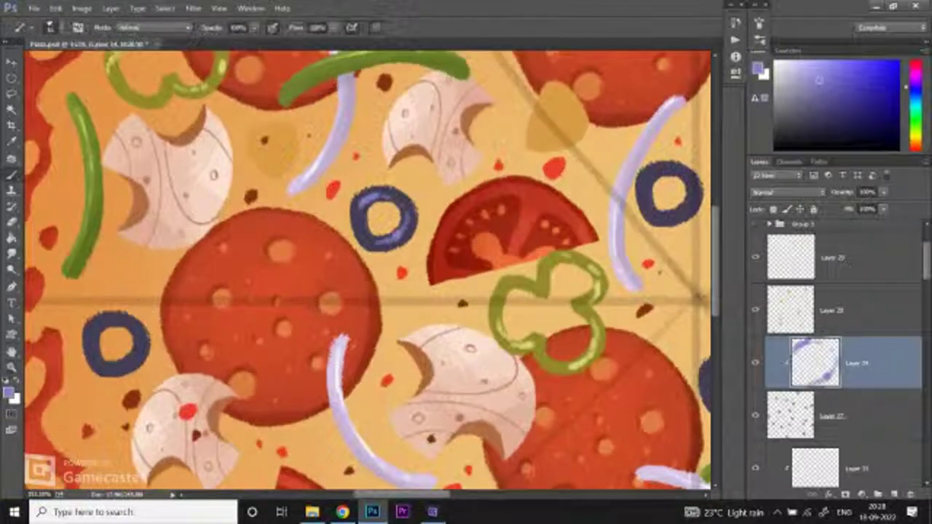
{"action": "key", "text": "ctrl+minus"}
{"action": "key", "text": "ctrl+minus"}
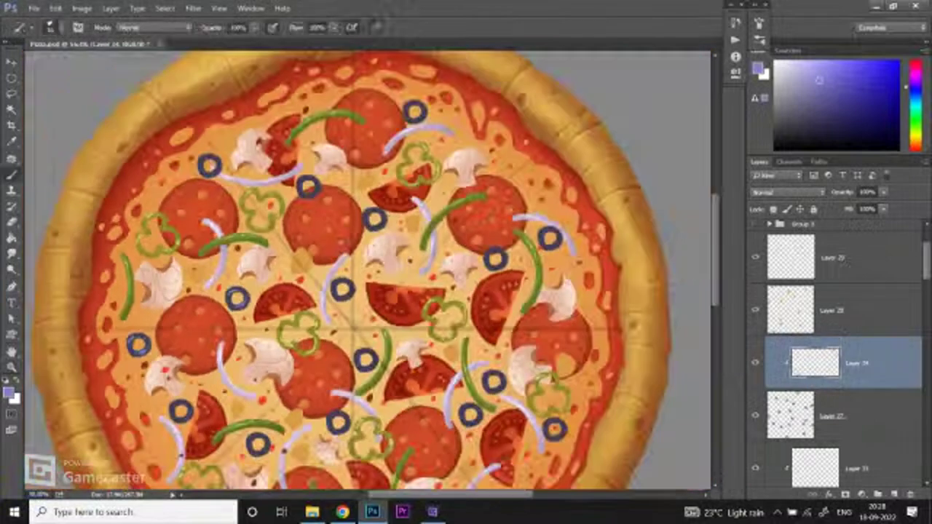
{"action": "key", "text": "ctrl+plus"}
{"action": "key", "text": "ctrl+plus"}
{"action": "scroll", "coordinate": [367, 273], "scroll_direction": "left", "scroll_amount": 1}
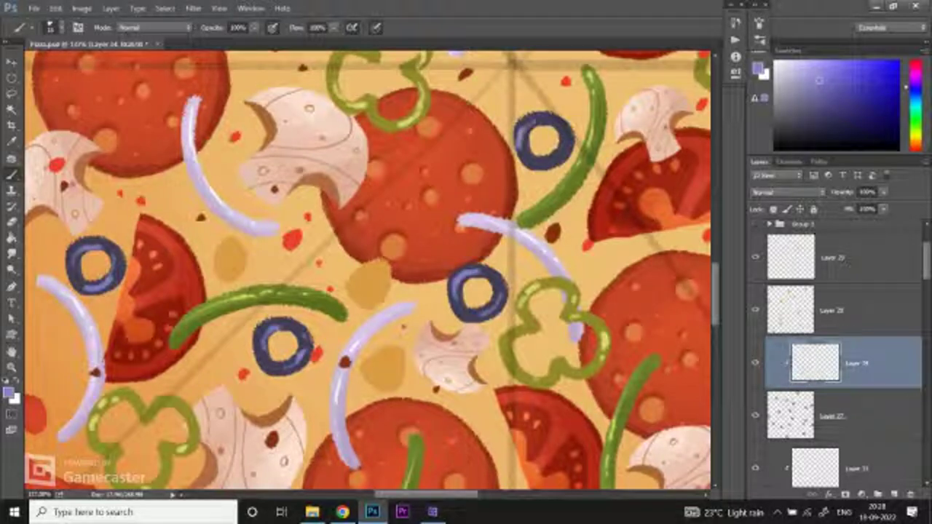
{"action": "key", "text": "z"}
{"action": "key", "text": "ctrl+minus"}
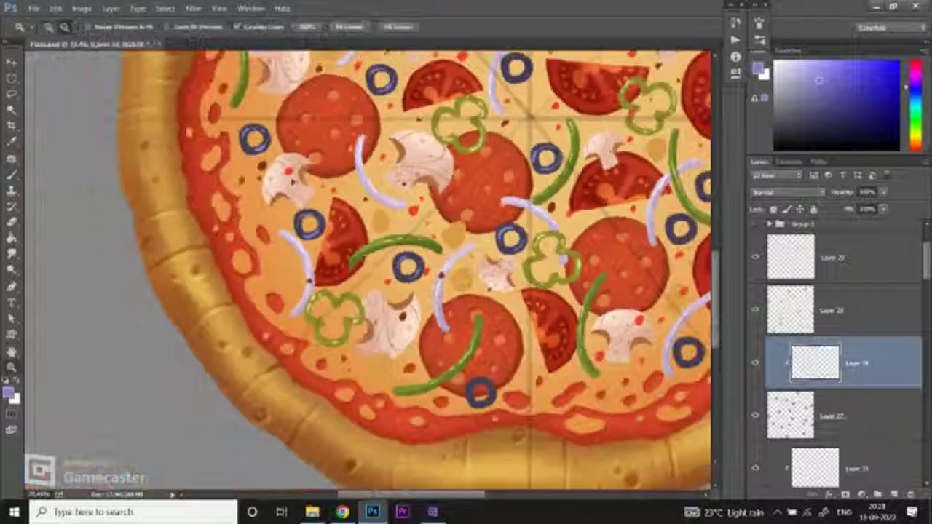
{"action": "left_click_drag", "start_coordinate": [437, 291], "coordinate": [335, 247]}
{"action": "key", "text": "ctrl+plus"}
{"action": "key", "text": "b"}
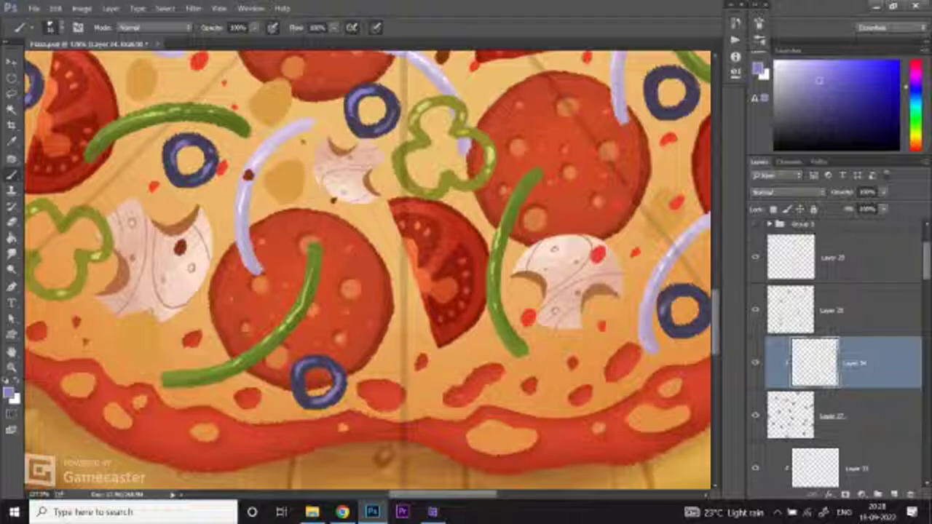
{"action": "left_click_drag", "start_coordinate": [510, 182], "coordinate": [291, 437]}
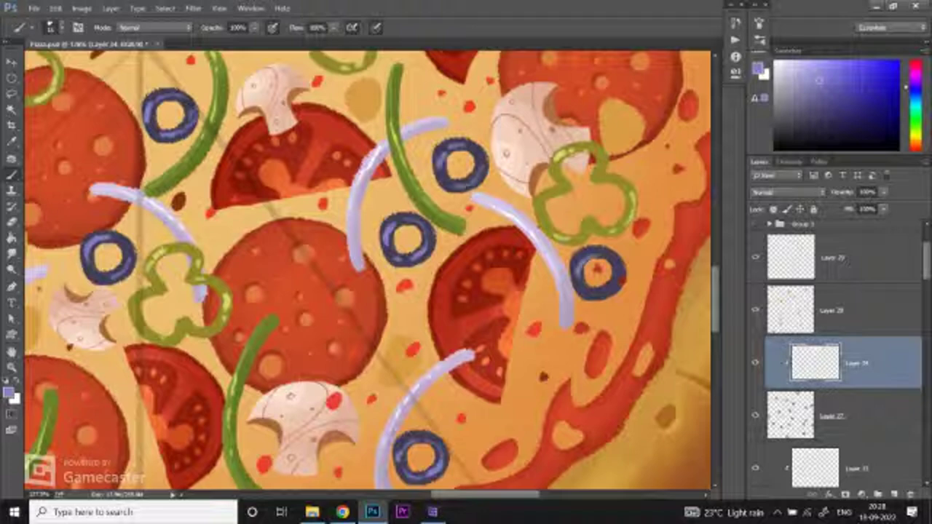
{"action": "key", "text": "ctrl+minus"}
{"action": "key", "text": "ctrl+plus"}
{"action": "key", "text": "ctrl+plus"}
{"action": "key", "text": "ctrl+plus"}
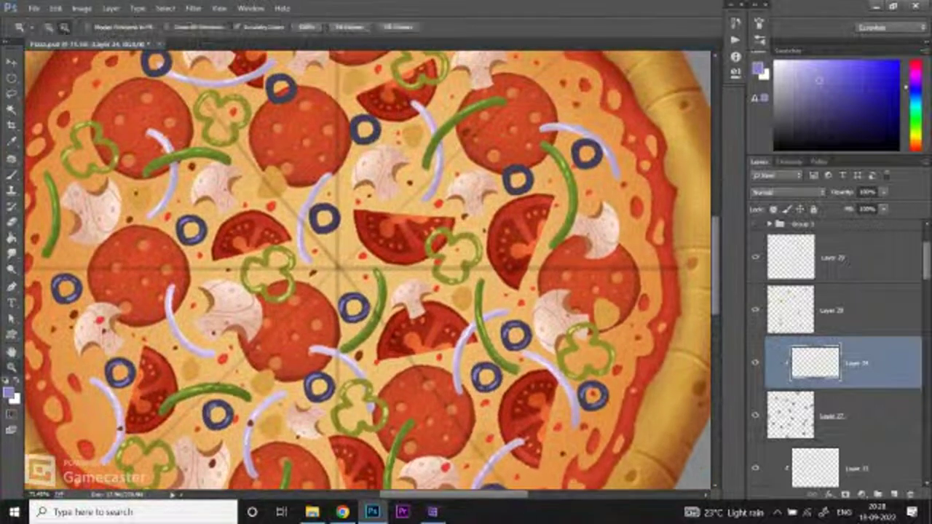
{"action": "key", "text": "ctrl+minus"}
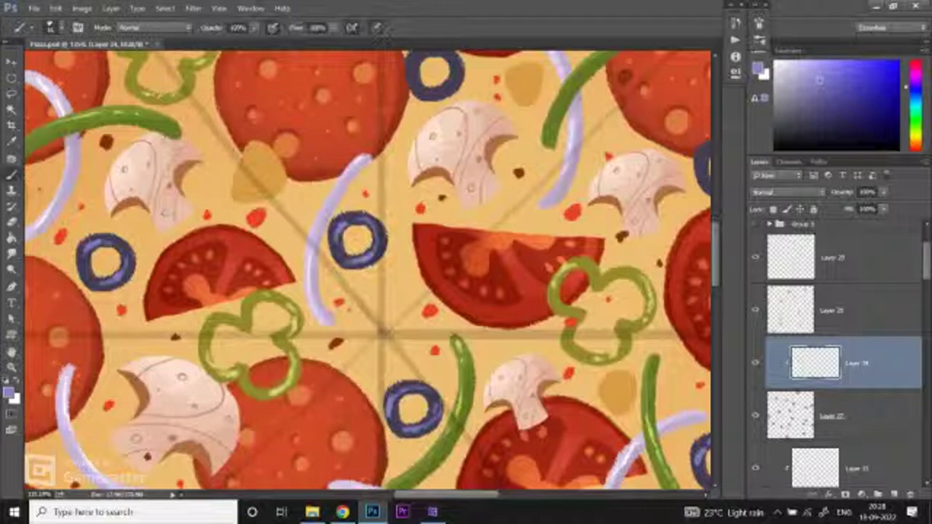
{"action": "key", "text": "ctrl+plus"}
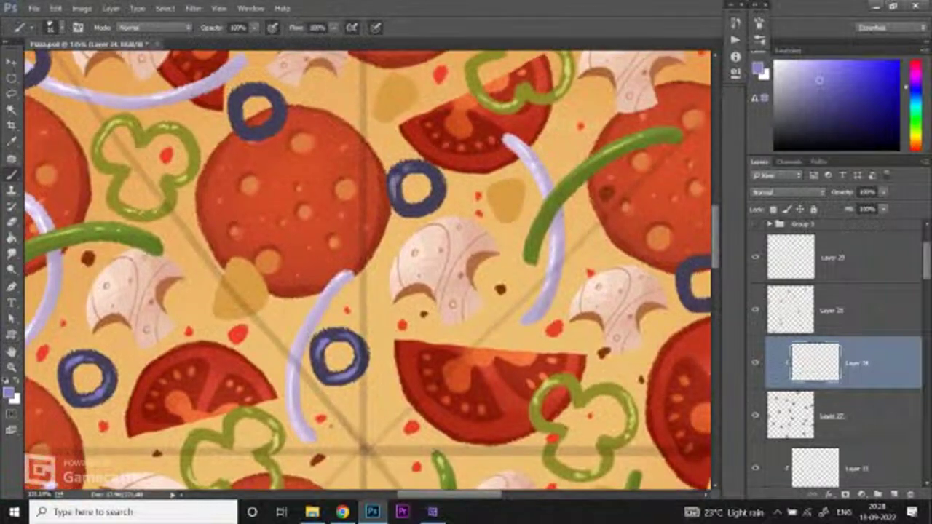
{"action": "key", "text": "ctrl+minus"}
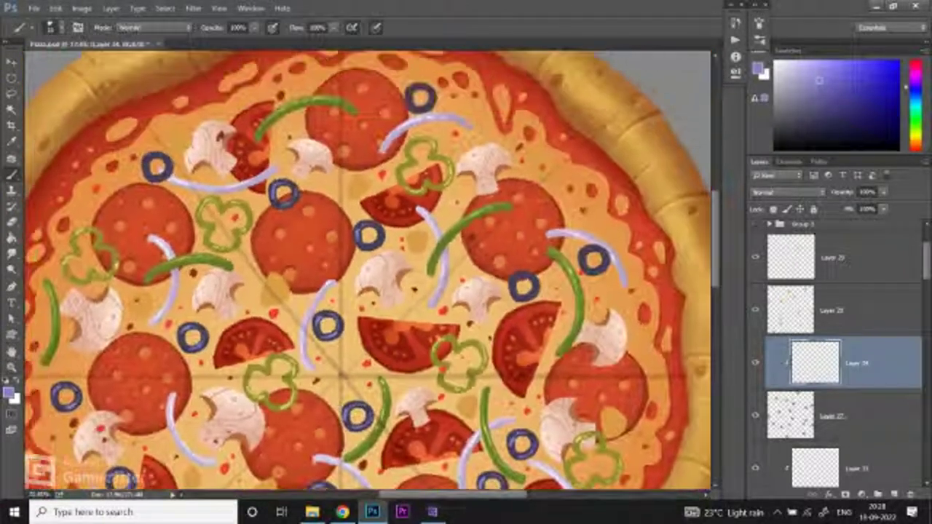
{"action": "key", "text": "ctrl+plus"}
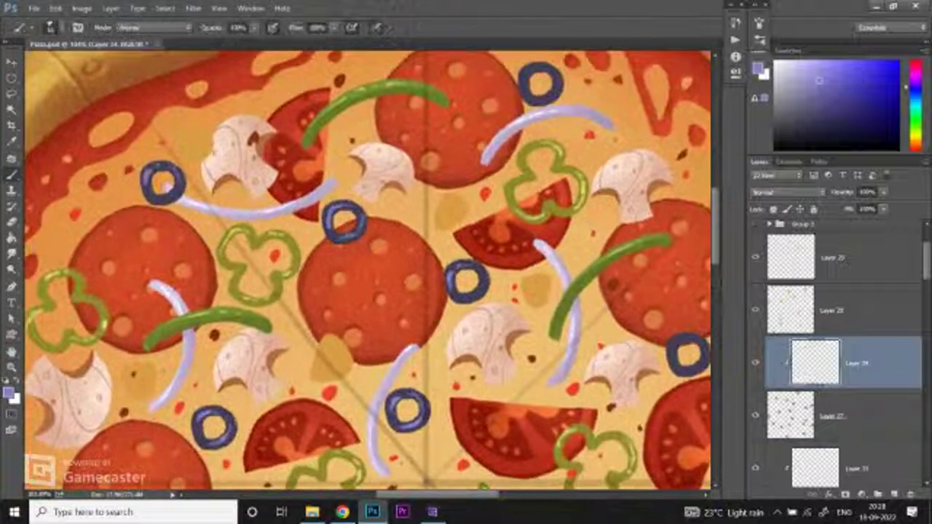
{"action": "scroll", "coordinate": [368, 269], "scroll_direction": "up", "scroll_amount": 3}
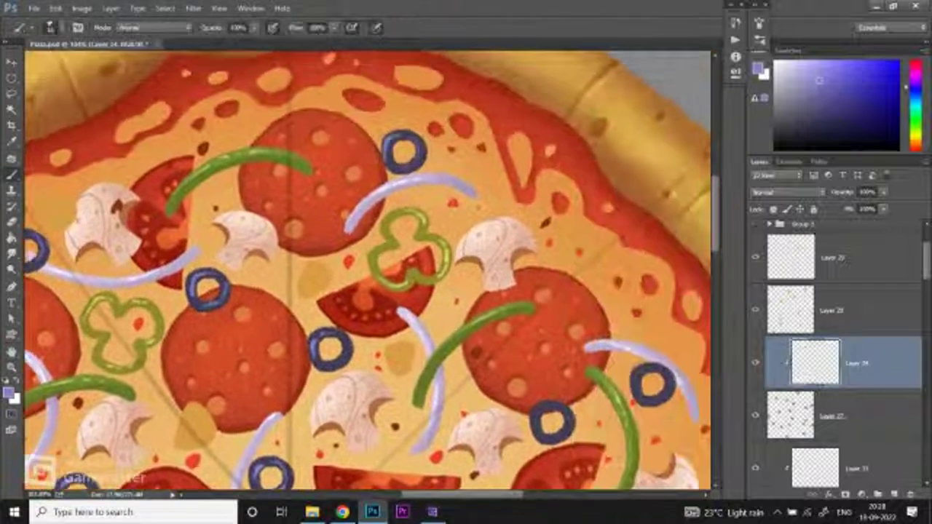
{"action": "scroll", "coordinate": [367, 269], "scroll_direction": "right", "scroll_amount": 3}
{"action": "scroll", "coordinate": [368, 270], "scroll_direction": "down", "scroll_amount": 2}
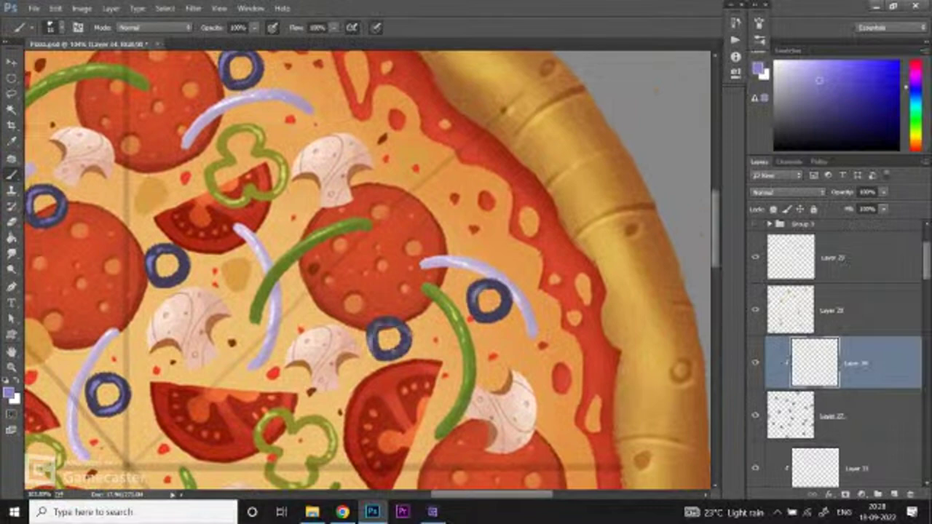
{"action": "mouse_move", "coordinate": [491, 317]}
{"action": "left_mouse_down"}
{"action": "mouse_move", "coordinate": [407, 316]}
{"action": "mouse_move", "coordinate": [466, 316]}
{"action": "left_mouse_up"}
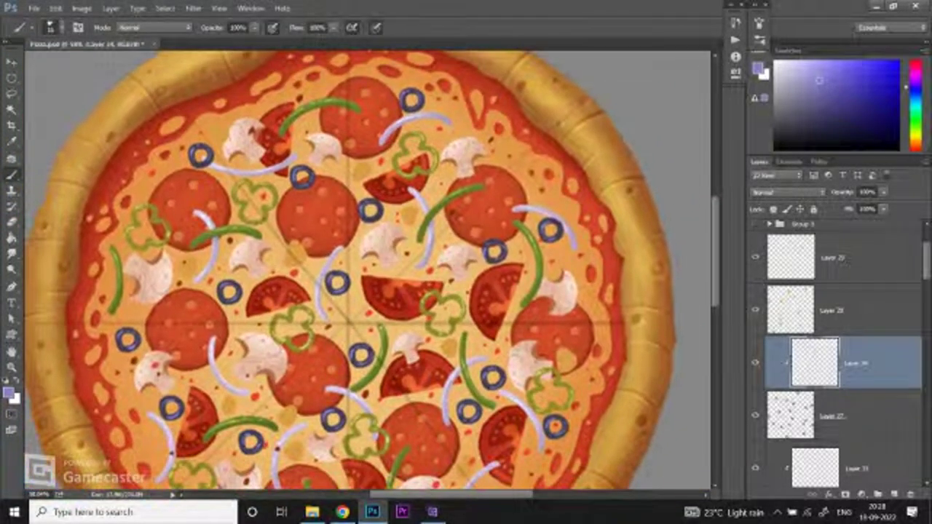
{"action": "left_click_drag", "start_coordinate": [546, 266], "coordinate": [604, 266]}
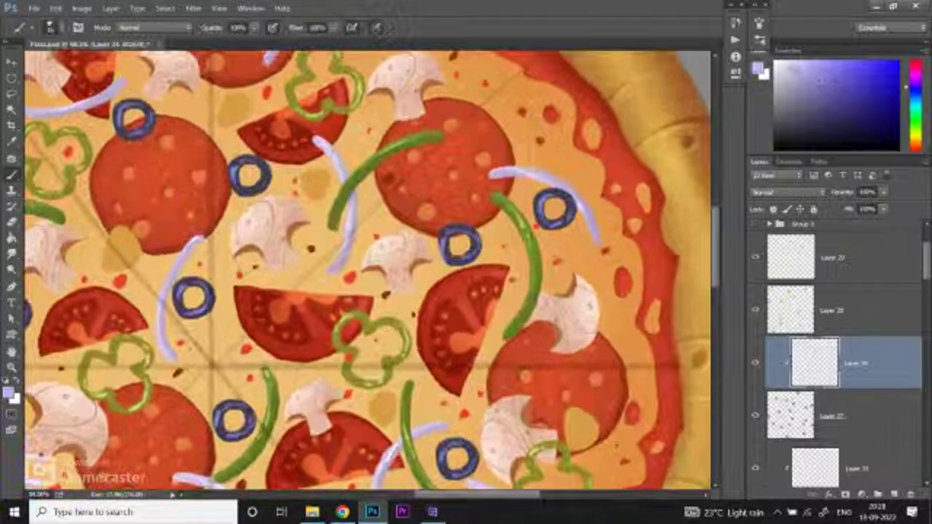
{"action": "left_click_drag", "start_coordinate": [512, 183], "coordinate": [554, 184]}
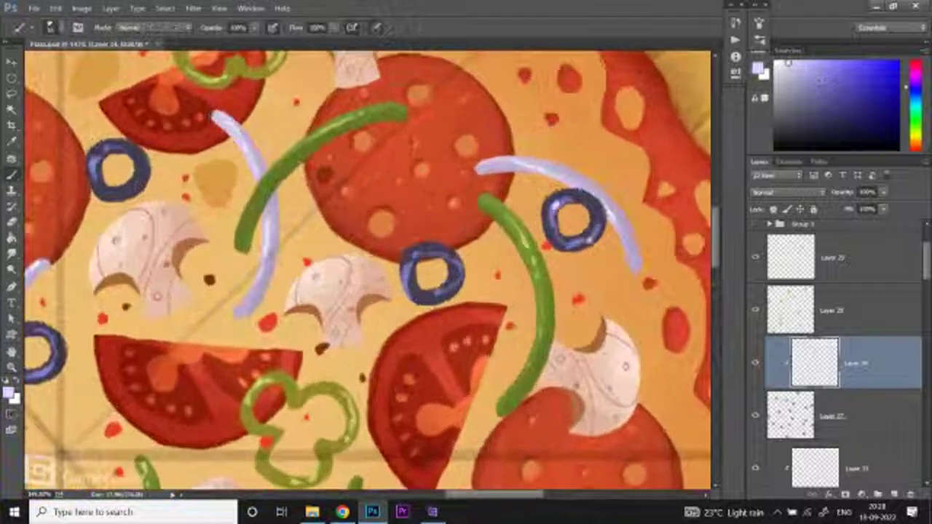
{"action": "mouse_move", "coordinate": [407, 291]}
{"action": "left_mouse_down"}
{"action": "mouse_move", "coordinate": [321, 291]}
{"action": "mouse_move", "coordinate": [414, 291]}
{"action": "left_mouse_up"}
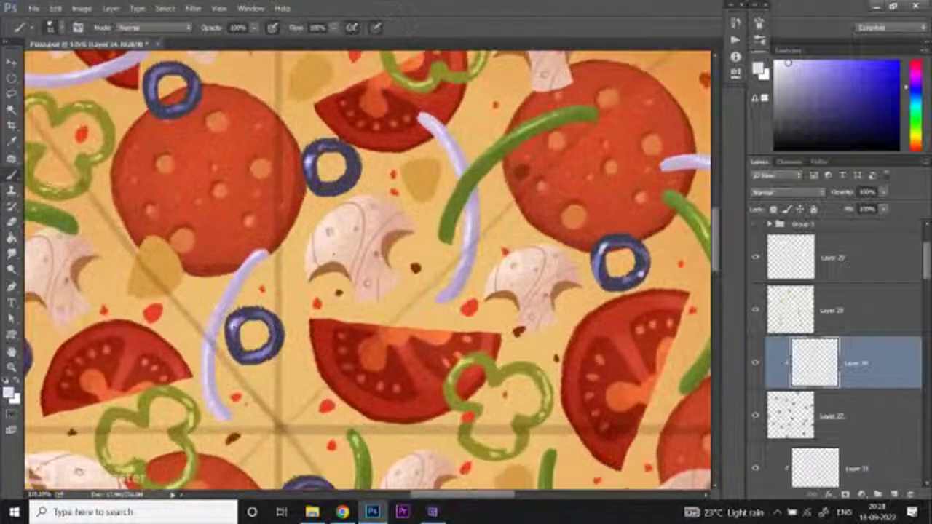
{"action": "left_click_drag", "start_coordinate": [291, 292], "coordinate": [335, 291]}
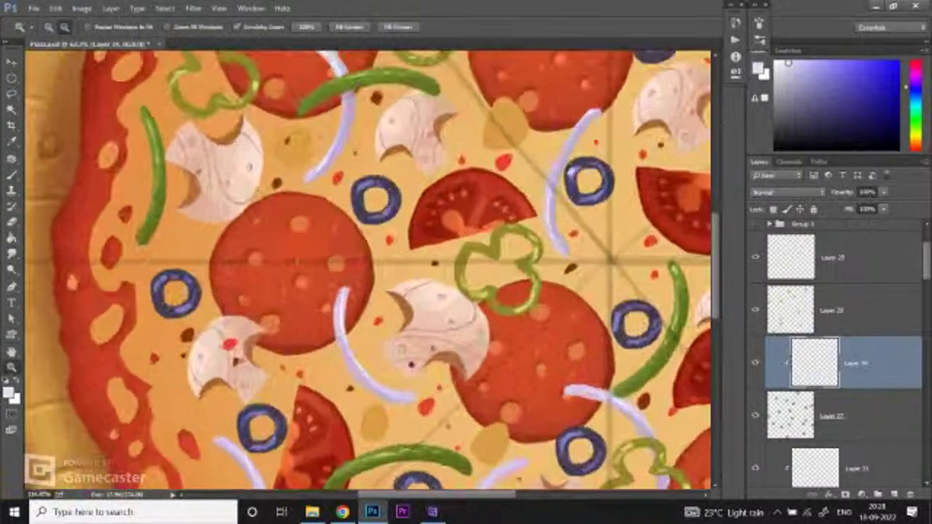
{"action": "key", "text": "b"}
{"action": "left_click_drag", "start_coordinate": [364, 255], "coordinate": [329, 373]}
{"action": "key", "text": "z"}
{"action": "left_click_drag", "start_coordinate": [254, 185], "coordinate": [219, 186]}
{"action": "key", "text": "b"}
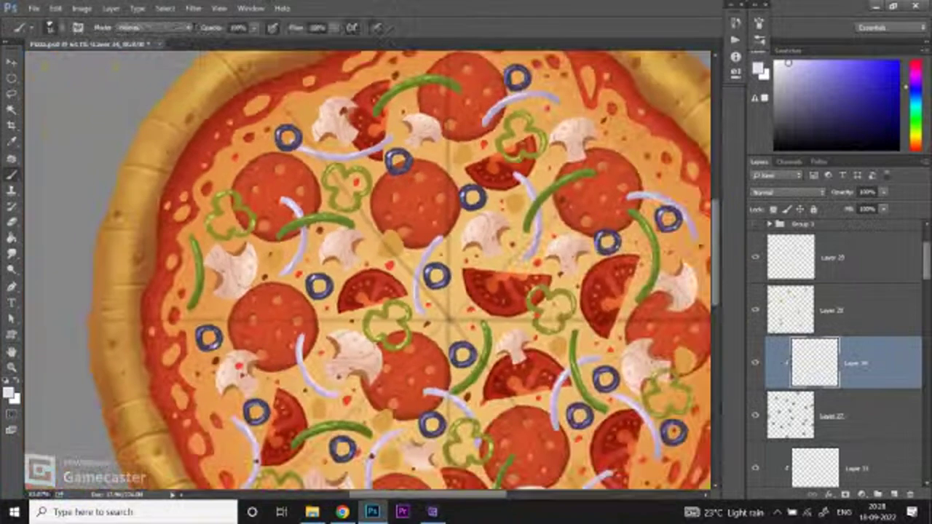
{"action": "scroll", "coordinate": [373, 262], "scroll_direction": "up", "scroll_amount": 3}
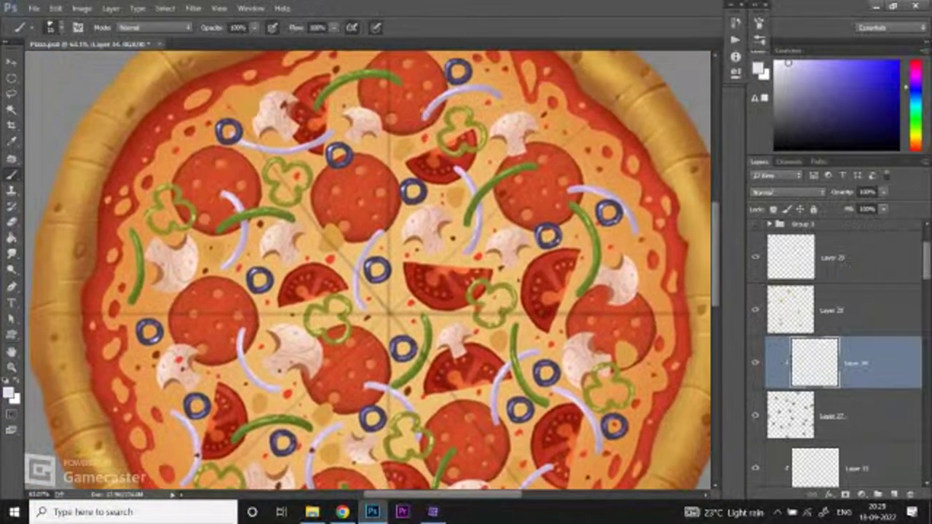
{"action": "left_click_drag", "start_coordinate": [364, 254], "coordinate": [332, 280]}
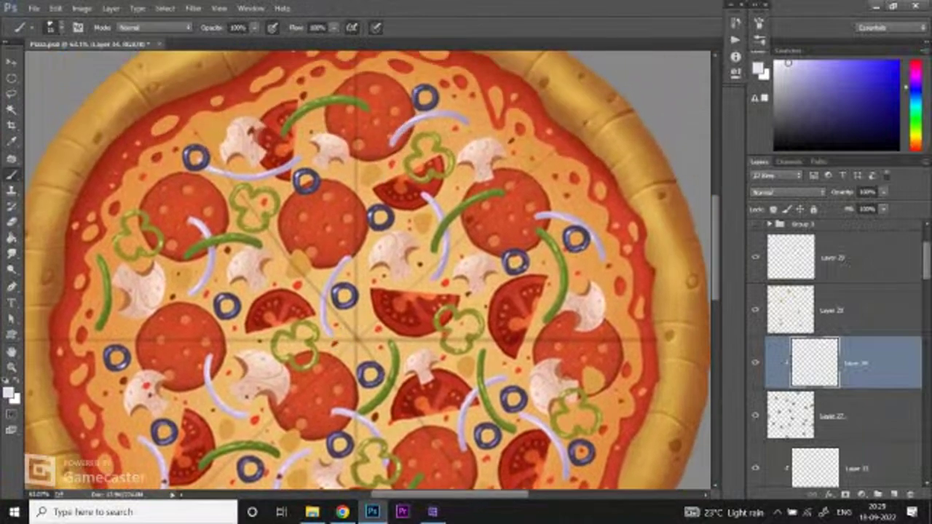
{"action": "scroll", "coordinate": [357, 269], "scroll_direction": "up", "scroll_amount": 5}
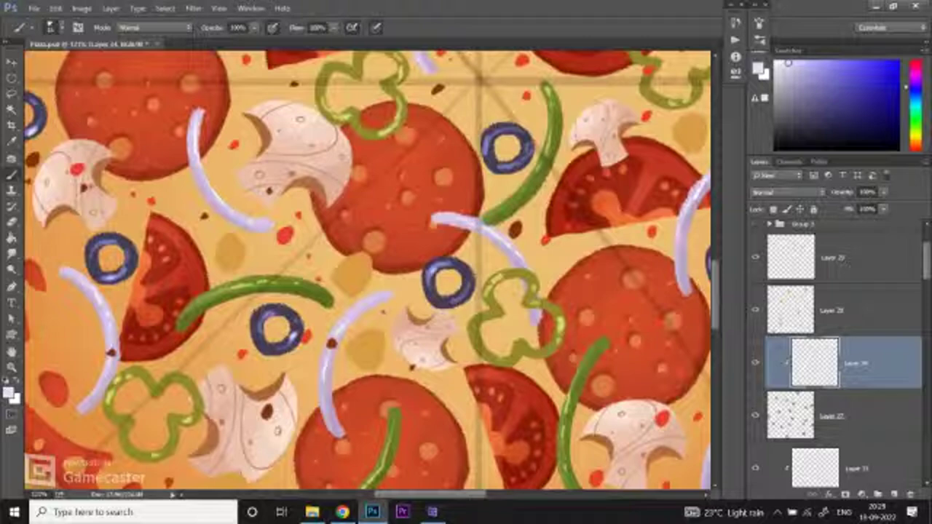
{"action": "left_click_drag", "start_coordinate": [437, 291], "coordinate": [342, 146]}
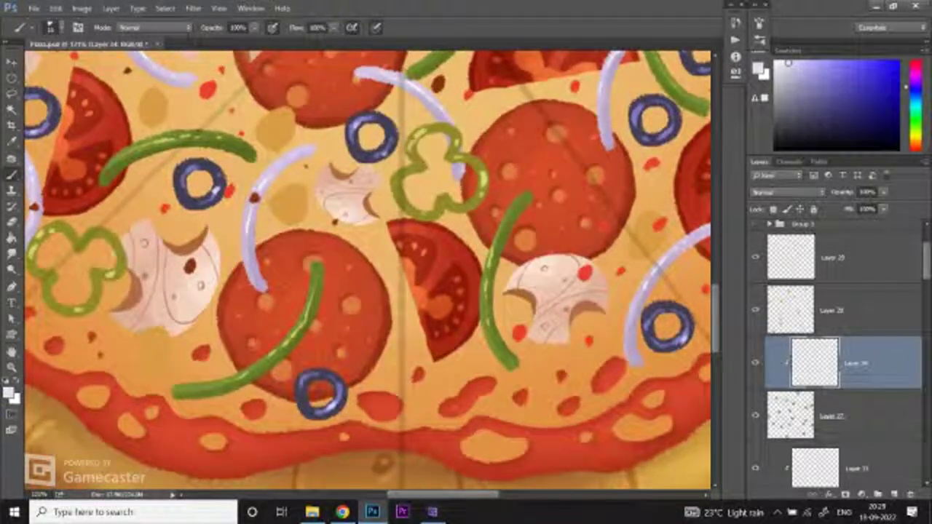
{"action": "scroll", "coordinate": [364, 270], "scroll_direction": "down", "scroll_amount": 5}
{"action": "scroll", "coordinate": [364, 218], "scroll_direction": "up", "scroll_amount": 5}
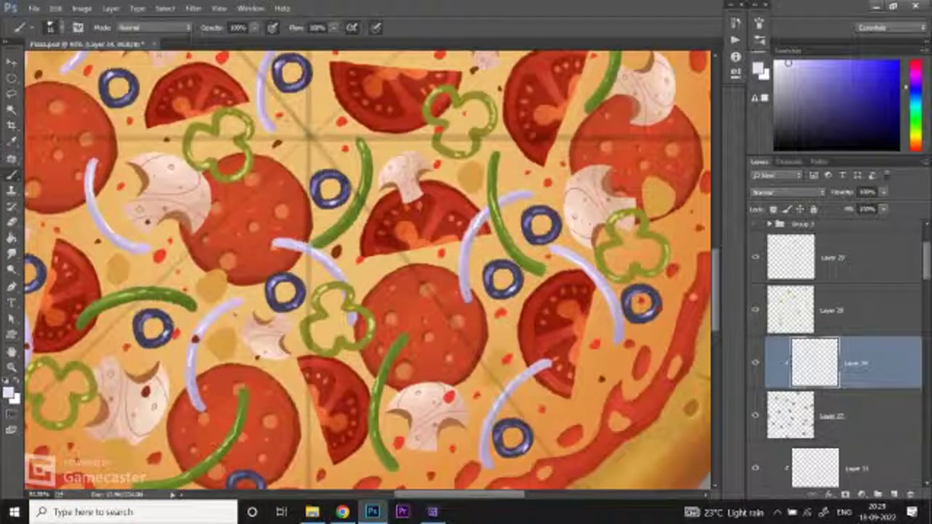
{"action": "scroll", "coordinate": [546, 306], "scroll_direction": "down", "scroll_amount": 5}
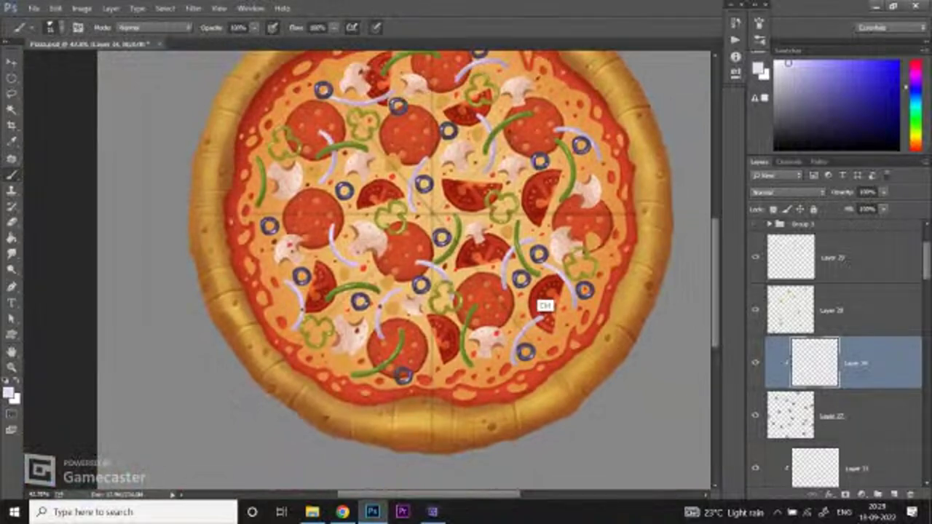
{"action": "scroll", "coordinate": [394, 269], "scroll_direction": "down", "scroll_amount": 4}
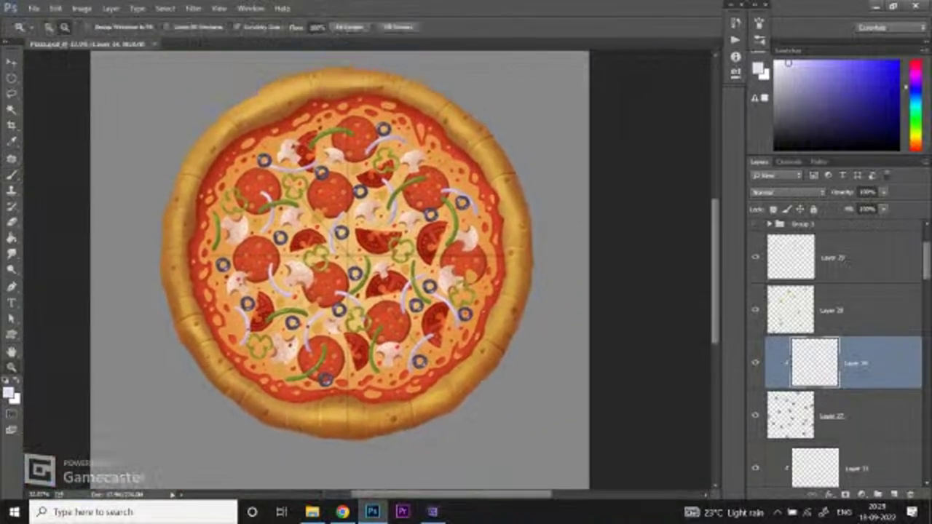
{"action": "scroll", "coordinate": [342, 255], "scroll_direction": "up", "scroll_amount": 2}
{"action": "scroll", "coordinate": [837, 349], "scroll_direction": "up", "scroll_amount": 2}
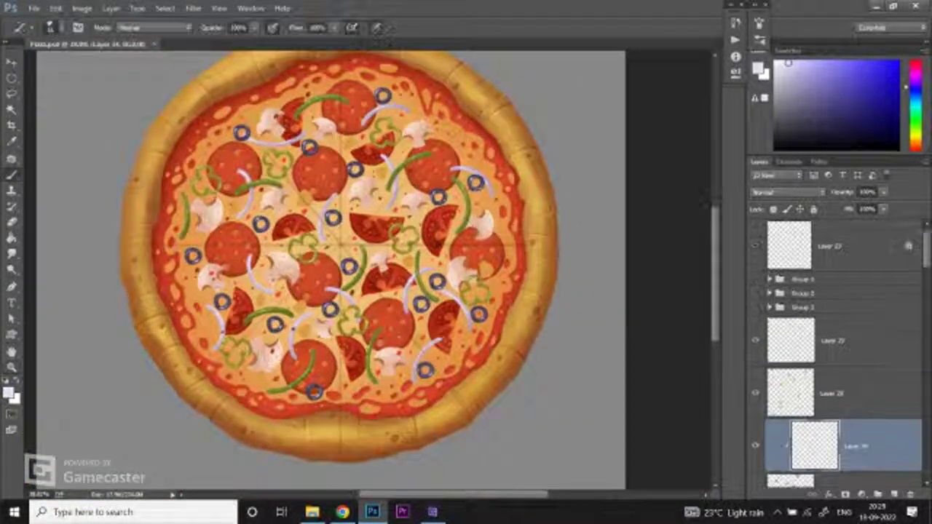
{"action": "scroll", "coordinate": [486, 318], "scroll_direction": "up", "scroll_amount": 2}
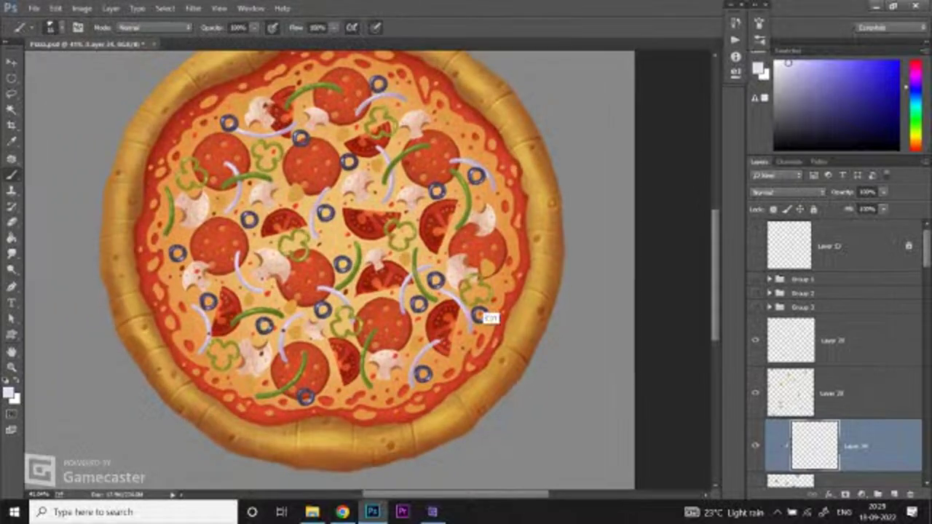
{"action": "scroll", "coordinate": [487, 318], "scroll_direction": "up", "scroll_amount": 2}
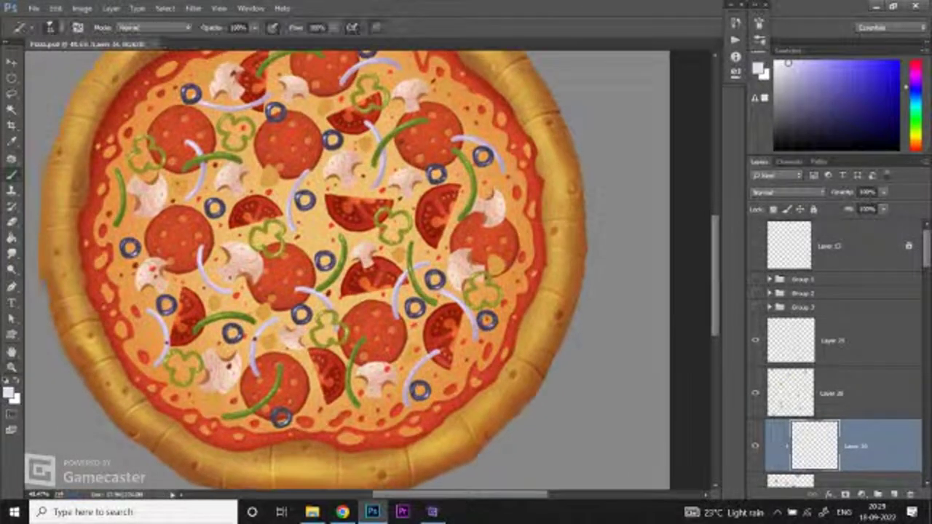
{"action": "scroll", "coordinate": [837, 354], "scroll_direction": "down", "scroll_amount": 2}
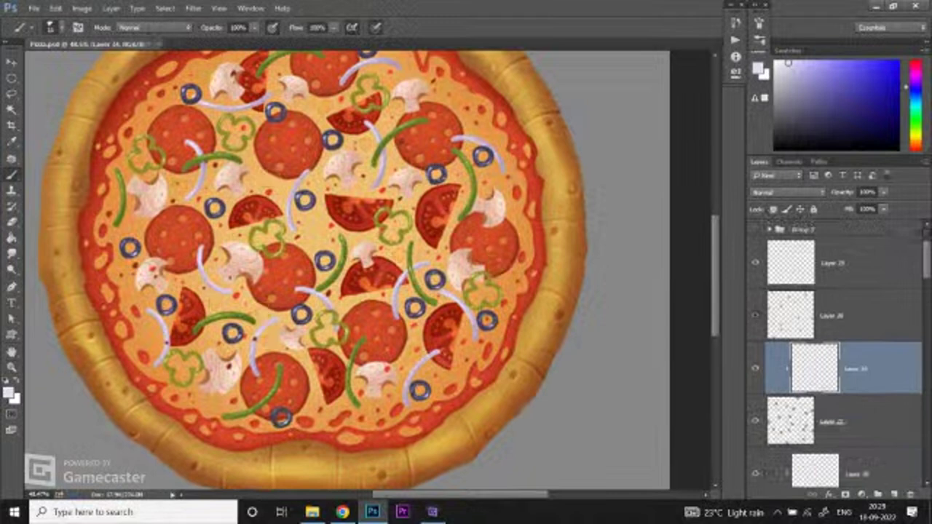
Step: Duplicate the speckle layer (Layer 28) and set the copy's blend mode to Multiply
{"action": "left_click", "coordinate": [867, 315]}
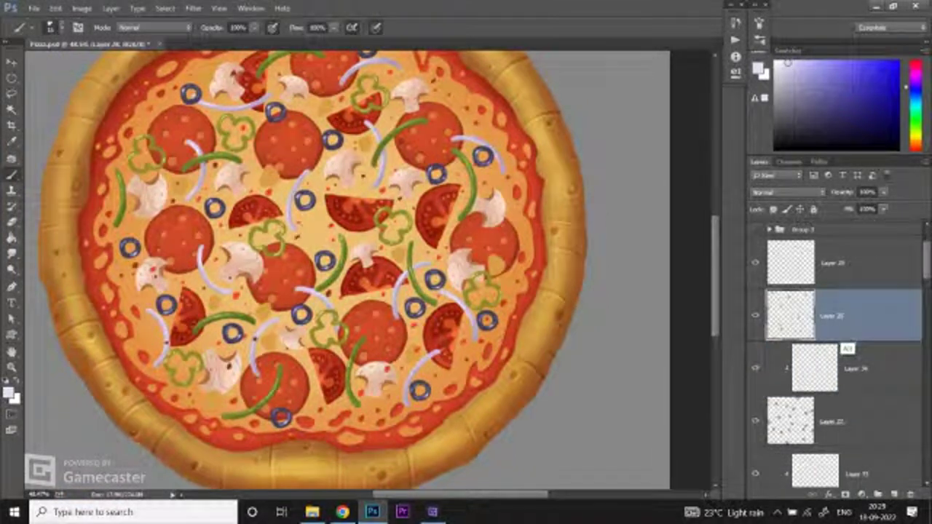
{"action": "left_click_drag", "start_coordinate": [847, 348], "coordinate": [845, 342]}
{"action": "left_click", "coordinate": [786, 192]}
{"action": "left_click", "coordinate": [772, 228]}
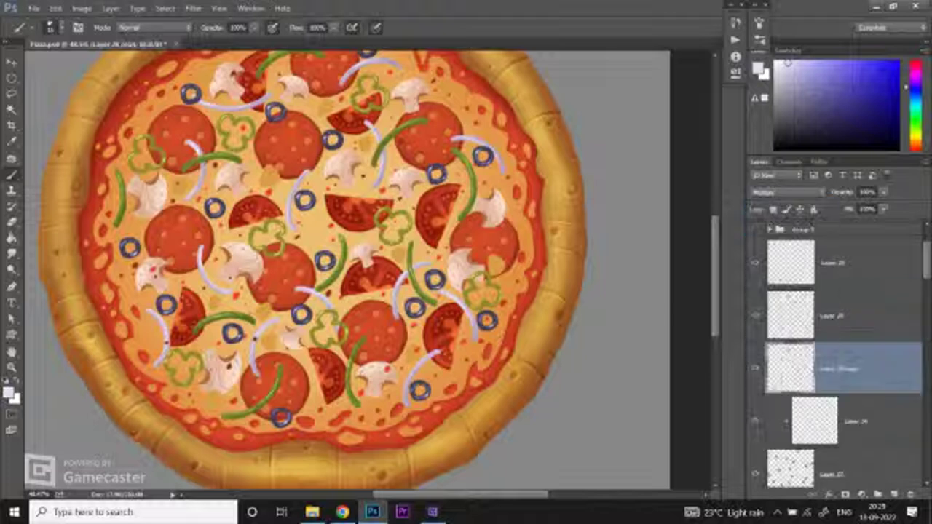
Step: Apply a Gaussian Blur with radius 3 to the Layer 28 copy
{"action": "left_click", "coordinate": [193, 8]}
{"action": "mouse_move", "coordinate": [218, 130]}
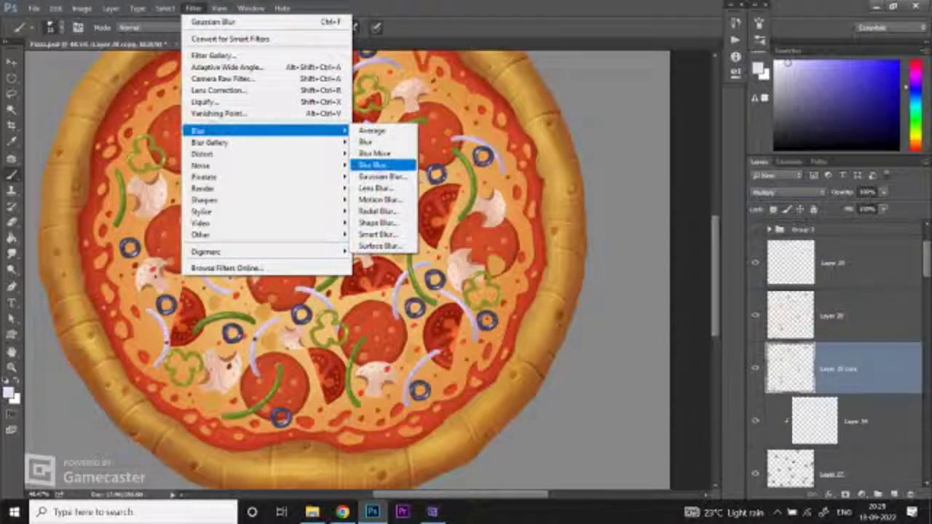
{"action": "left_click", "coordinate": [379, 176]}
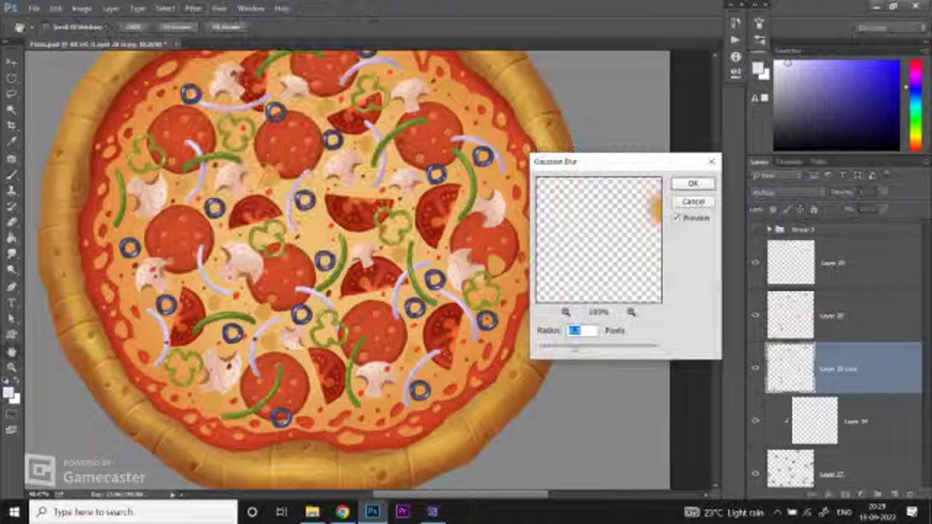
{"action": "type", "text": "2.2"}
{"action": "key", "text": "Tab"}
{"action": "type", "text": "3"}
{"action": "key", "text": "Tab"}
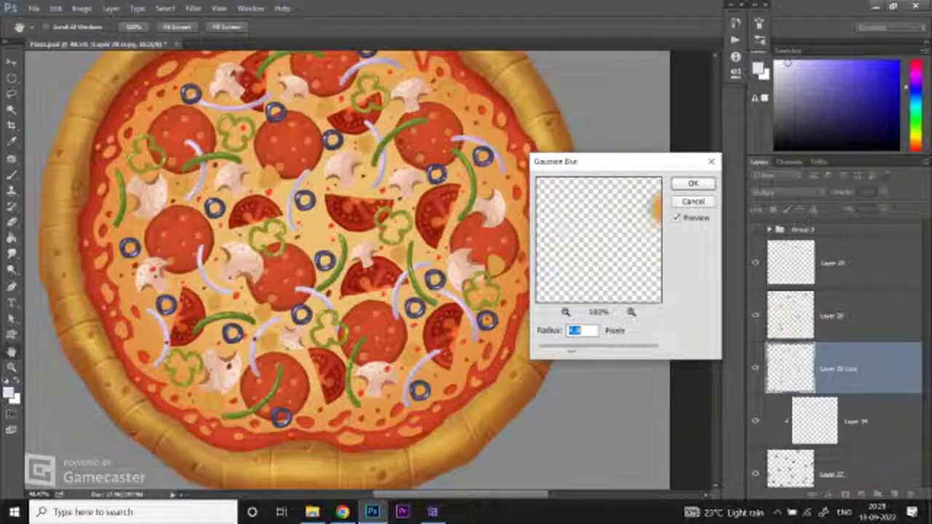
{"action": "key", "text": "Return"}
Step: Darken the blurred copy with Levels, setting the midtones to 0.77
{"action": "key", "text": "b"}
{"action": "key", "text": "v"}
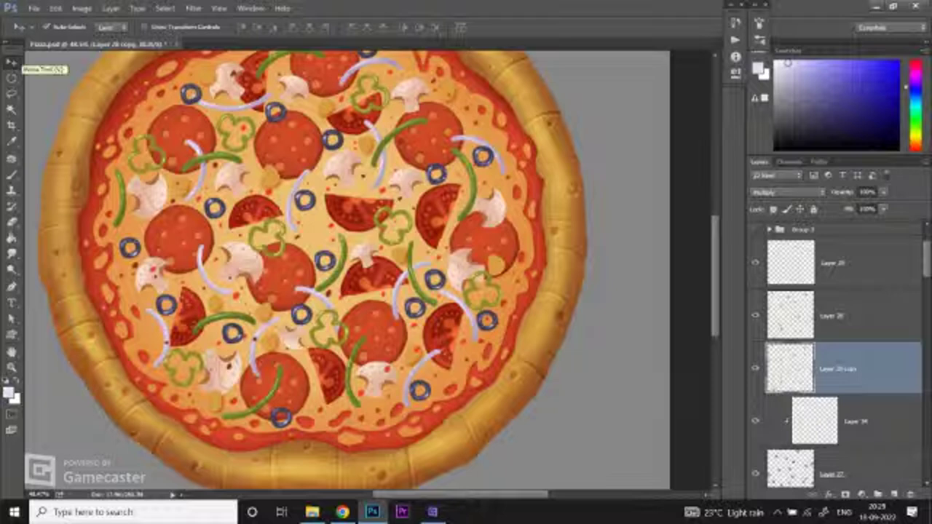
{"action": "key", "text": "ctrl+l"}
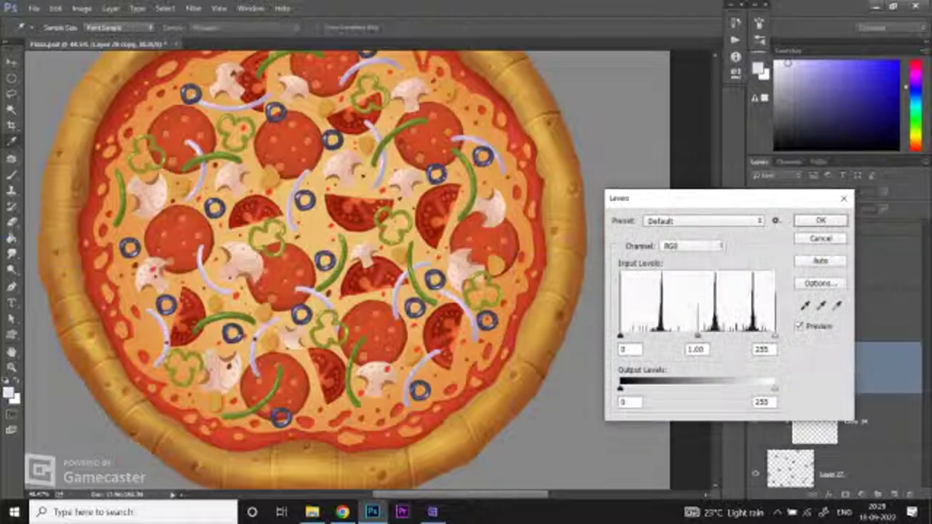
{"action": "left_click_drag", "start_coordinate": [696, 335], "coordinate": [710, 335]}
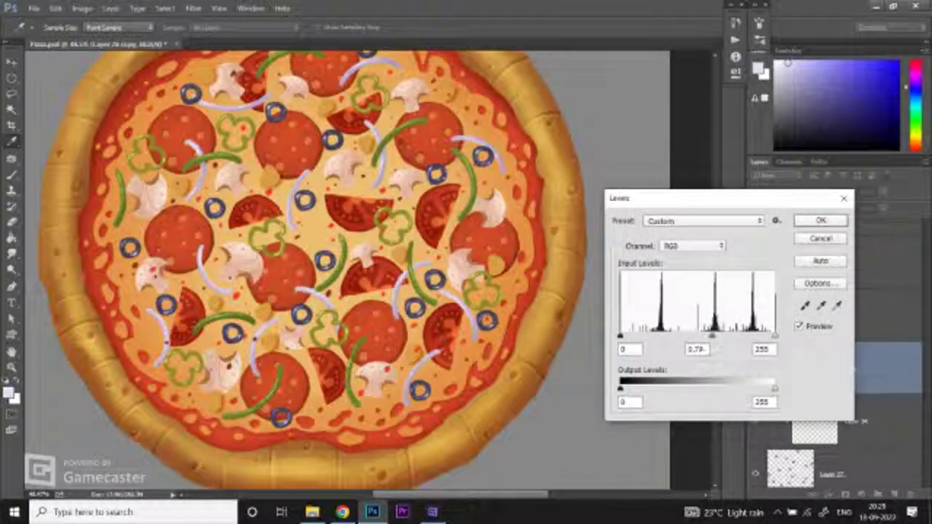
{"action": "key", "text": "Return"}
{"action": "key", "text": "v"}
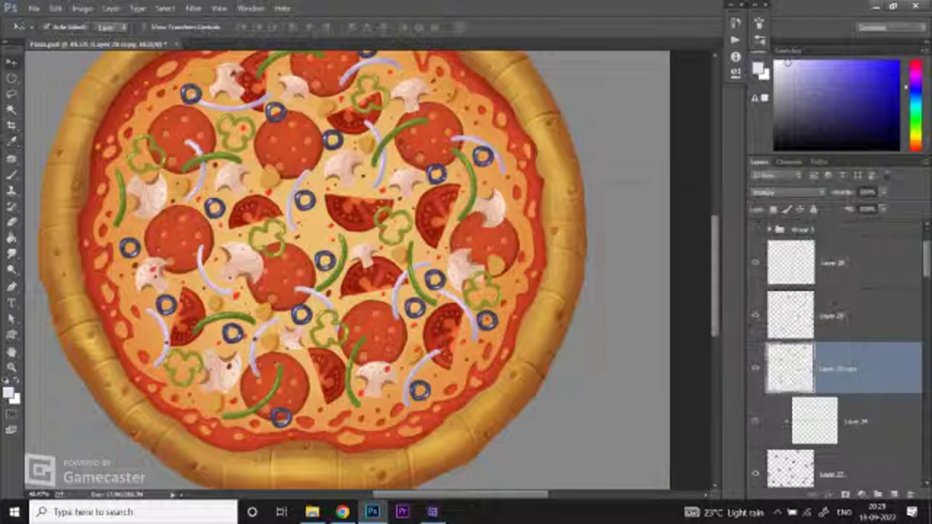
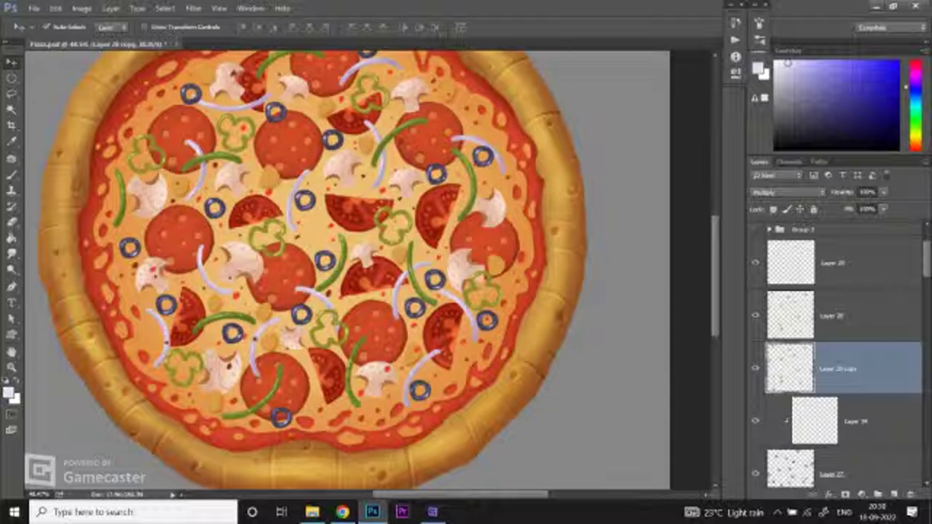
Step: Duplicate Layer 27 just below the original and apply the last-used Gaussian Blur to the copy
{"action": "scroll", "coordinate": [837, 349], "scroll_direction": "down", "scroll_amount": 3}
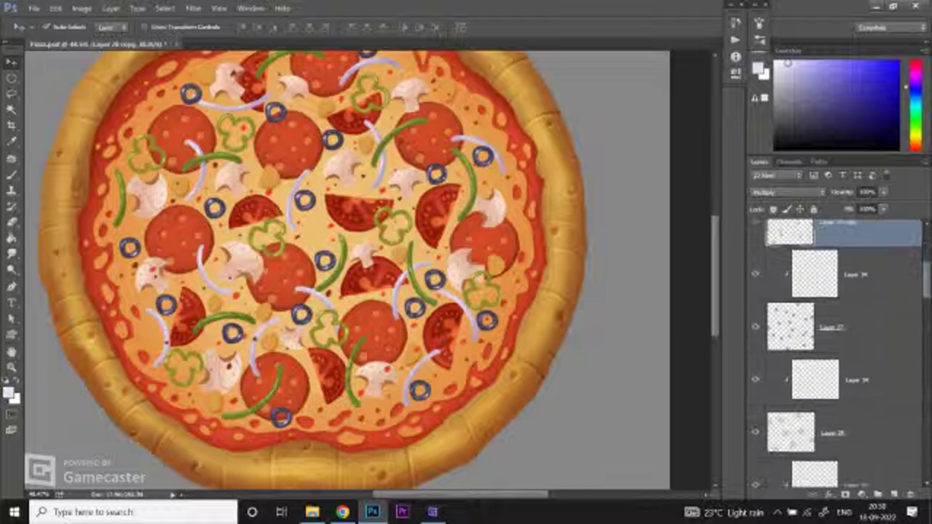
{"action": "left_click", "coordinate": [852, 331]}
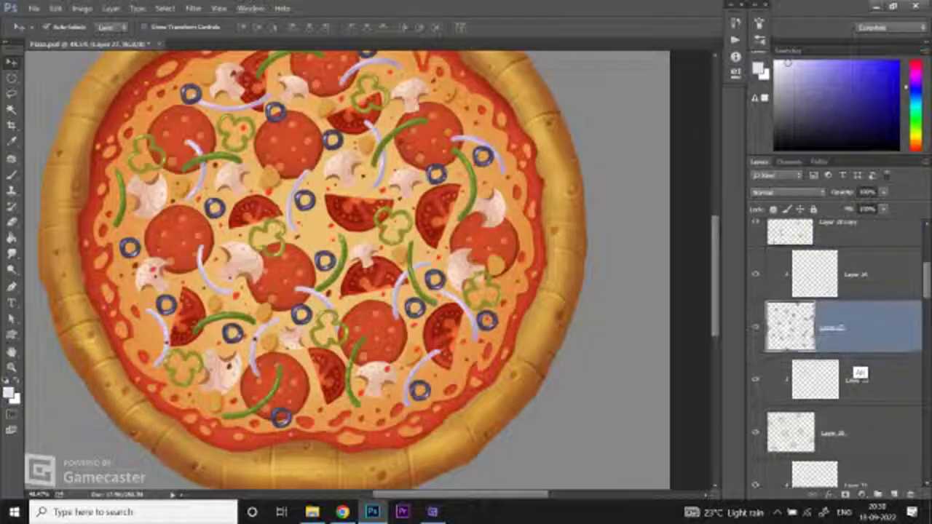
{"action": "left_click_drag", "start_coordinate": [859, 373], "coordinate": [859, 380]}
{"action": "left_click", "coordinate": [193, 8]}
{"action": "left_click", "coordinate": [211, 22]}
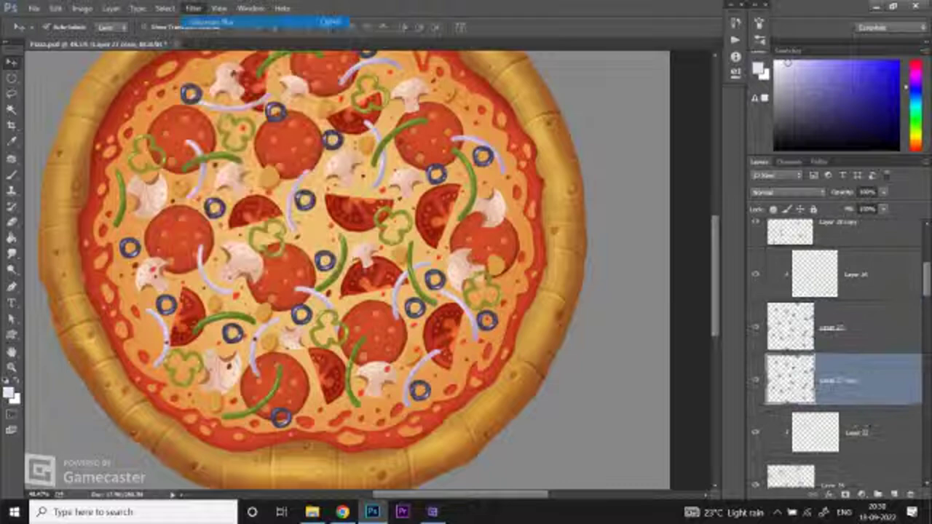
Step: Lower the blurred Layer 27 copy's opacity to 50%
{"action": "scroll", "coordinate": [379, 218], "scroll_direction": "up", "scroll_amount": 3}
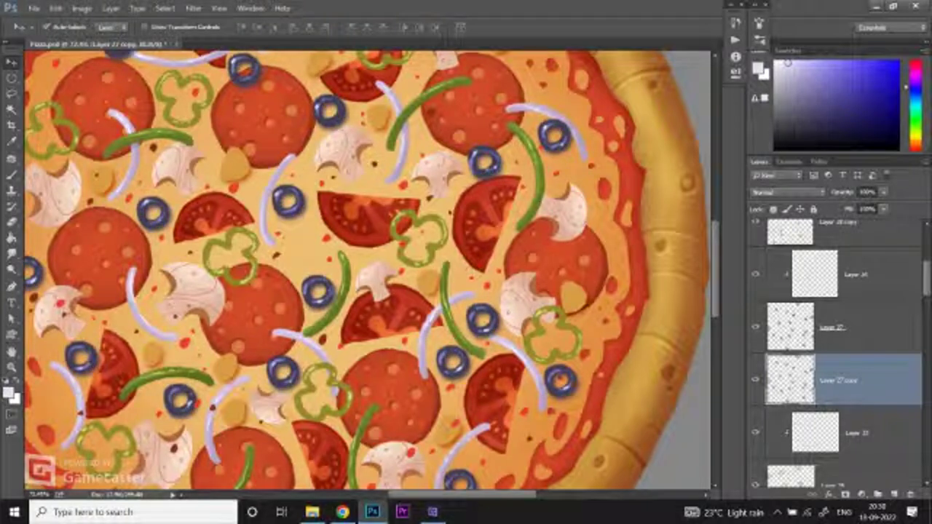
{"action": "left_click", "coordinate": [883, 192]}
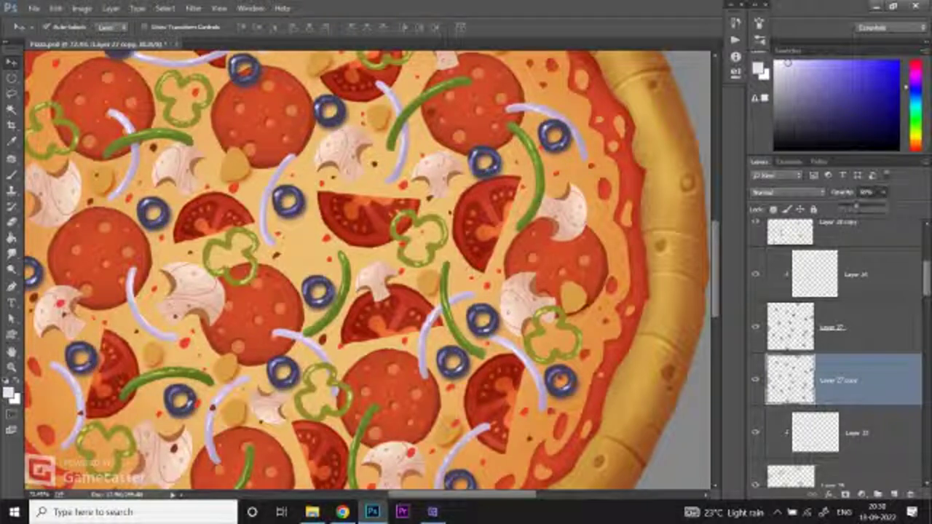
{"action": "left_click_drag", "start_coordinate": [883, 207], "coordinate": [858, 206]}
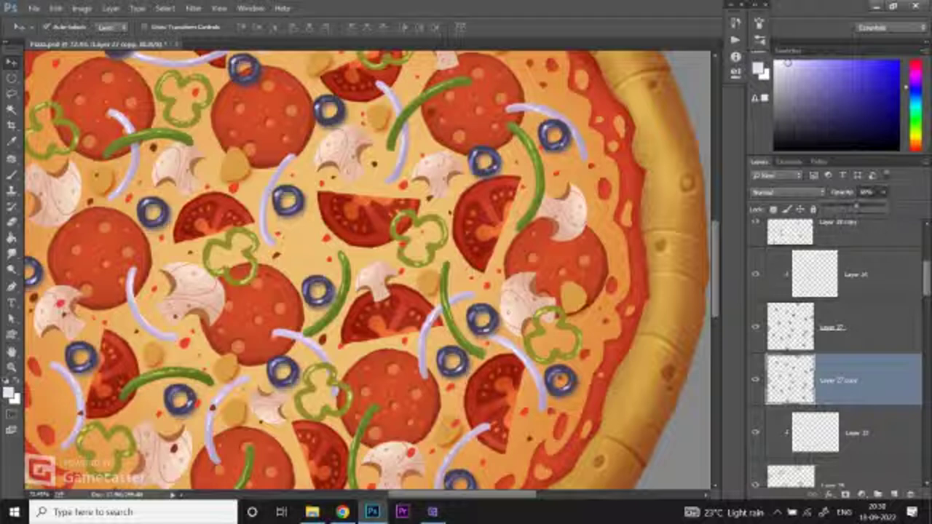
{"action": "key", "text": "5"}
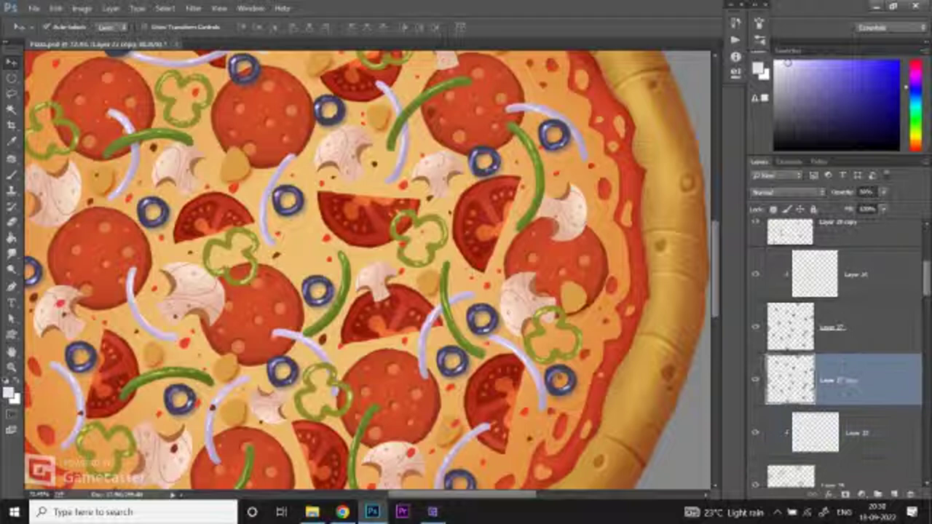
{"action": "left_click", "coordinate": [883, 191]}
Step: Duplicate the Layer 26 copy toppings layer once more
{"action": "scroll", "coordinate": [367, 269], "scroll_direction": "down", "scroll_amount": 5}
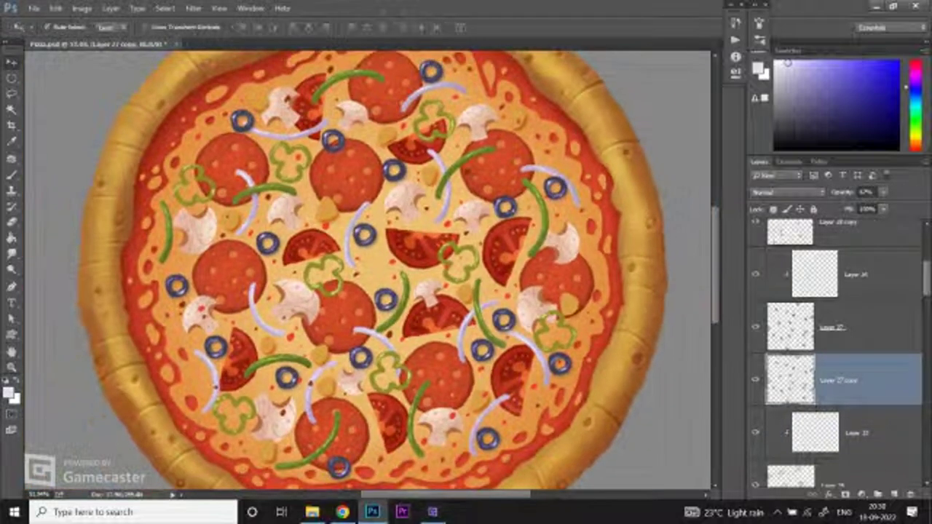
{"action": "scroll", "coordinate": [367, 269], "scroll_direction": "up", "scroll_amount": 2}
{"action": "key", "text": "ctrl+j"}
{"action": "key", "text": "ctrl+bracketleft"}
{"action": "key", "text": "ctrl+bracketleft"}
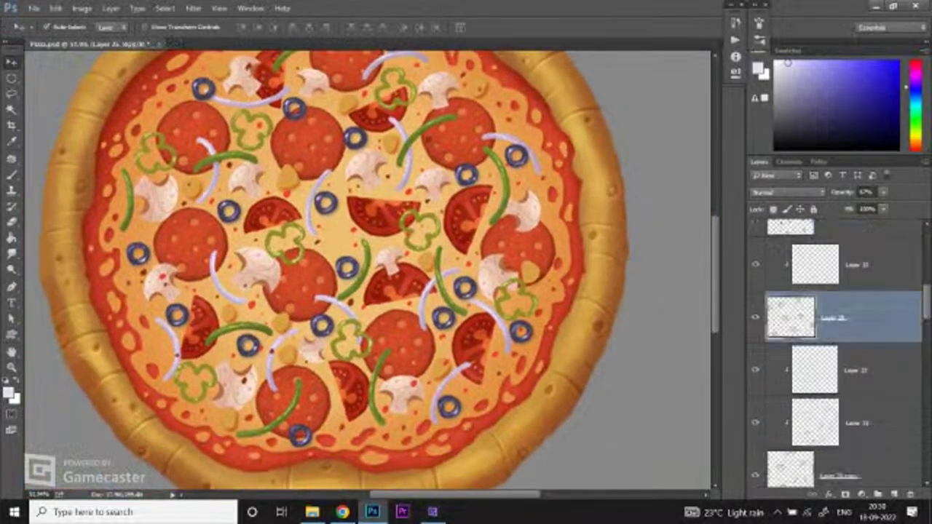
Step: Reapply Gaussian Blur to the new Layer 26 copy and darken its midtones with Levels
{"action": "scroll", "coordinate": [367, 270], "scroll_direction": "up", "scroll_amount": 1}
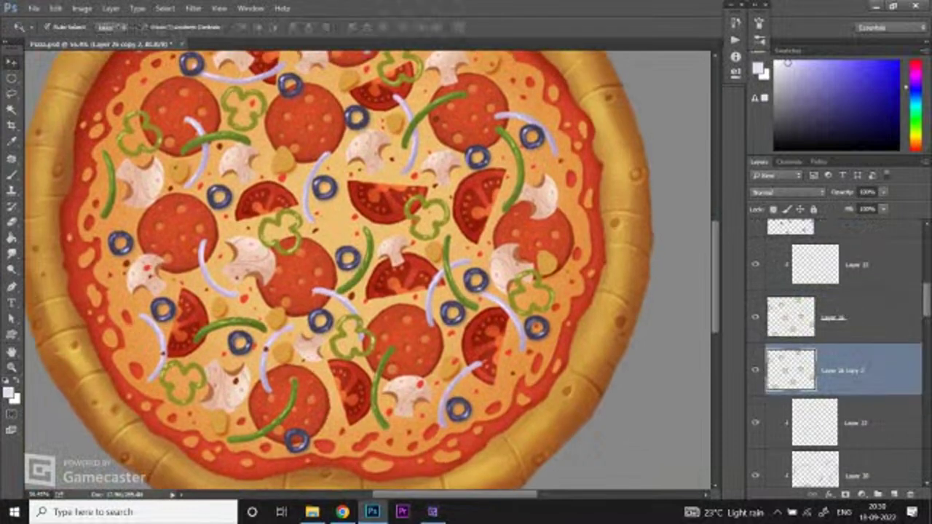
{"action": "left_click", "coordinate": [193, 8]}
{"action": "left_click", "coordinate": [219, 21]}
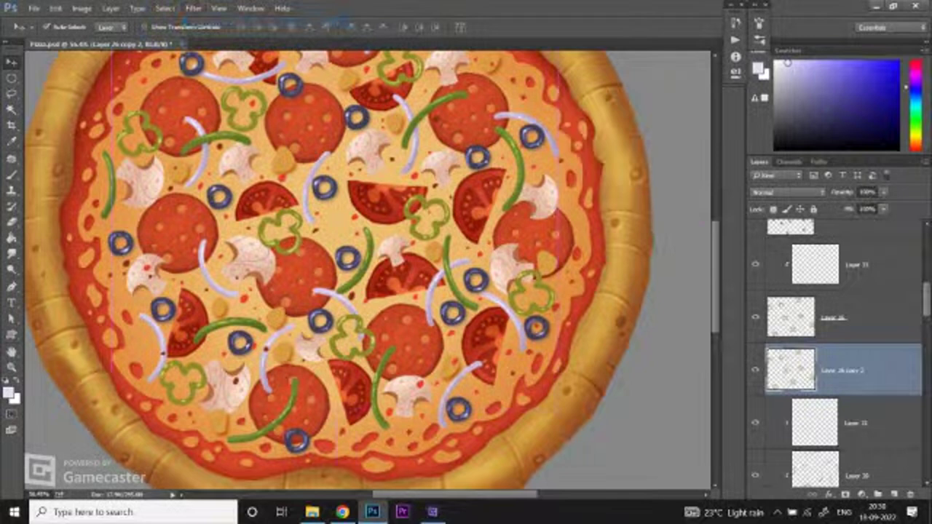
{"action": "key", "text": "ctrl+l"}
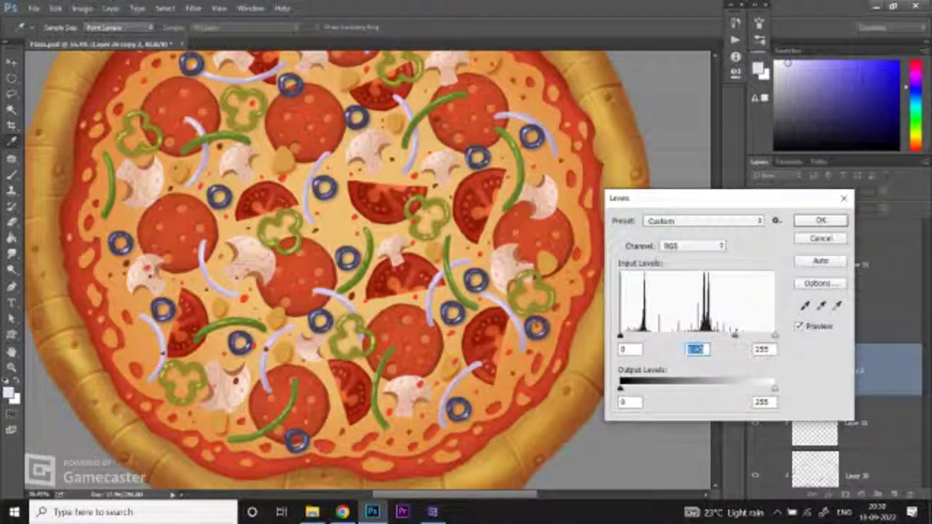
{"action": "left_click", "coordinate": [821, 220]}
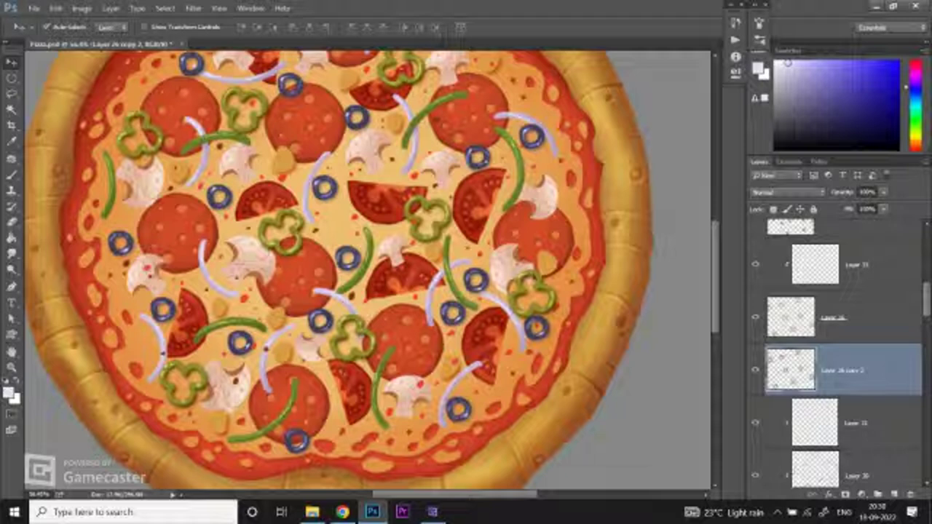
Step: Lower the blurred copy's opacity to about 67%
{"action": "left_click", "coordinate": [883, 191]}
{"action": "left_click_drag", "start_coordinate": [888, 206], "coordinate": [865, 207]}
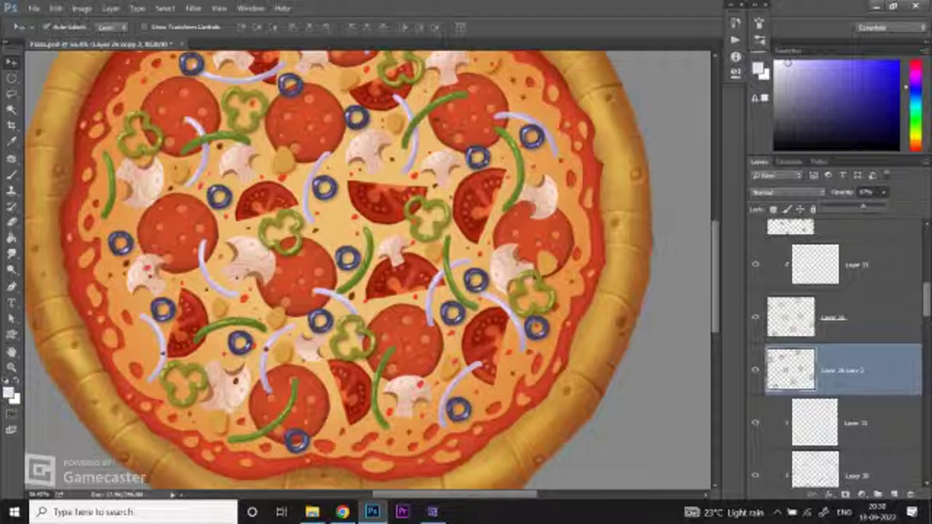
{"action": "left_click_drag", "start_coordinate": [868, 207], "coordinate": [870, 207]}
{"action": "scroll", "coordinate": [837, 350], "scroll_direction": "down", "scroll_amount": 2}
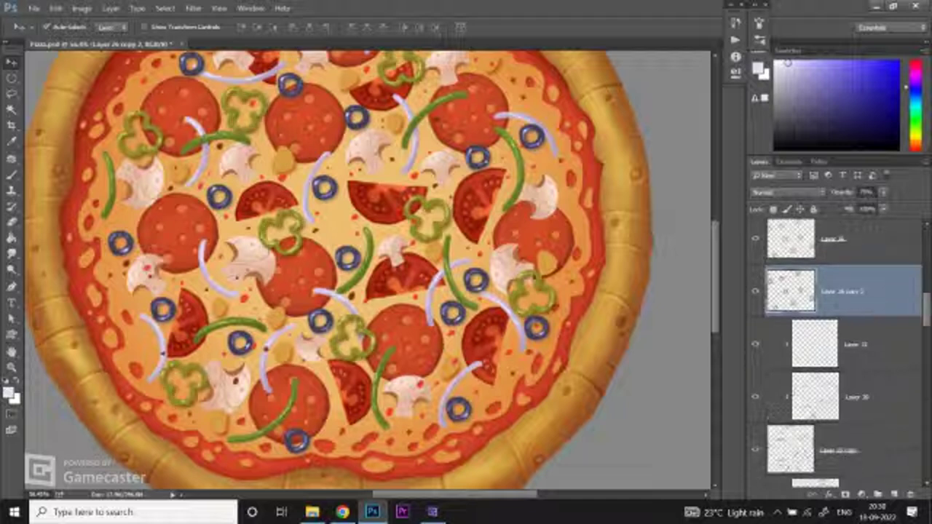
Step: Blur the next copy with Gaussian Blur and set its blend mode to Multiply
{"action": "left_click_drag", "start_coordinate": [851, 328], "coordinate": [865, 380]}
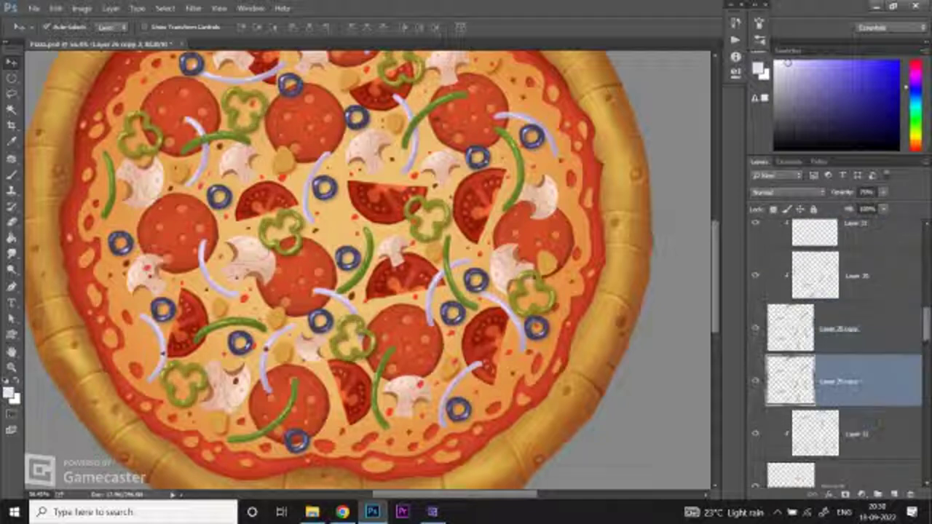
{"action": "left_click", "coordinate": [193, 8]}
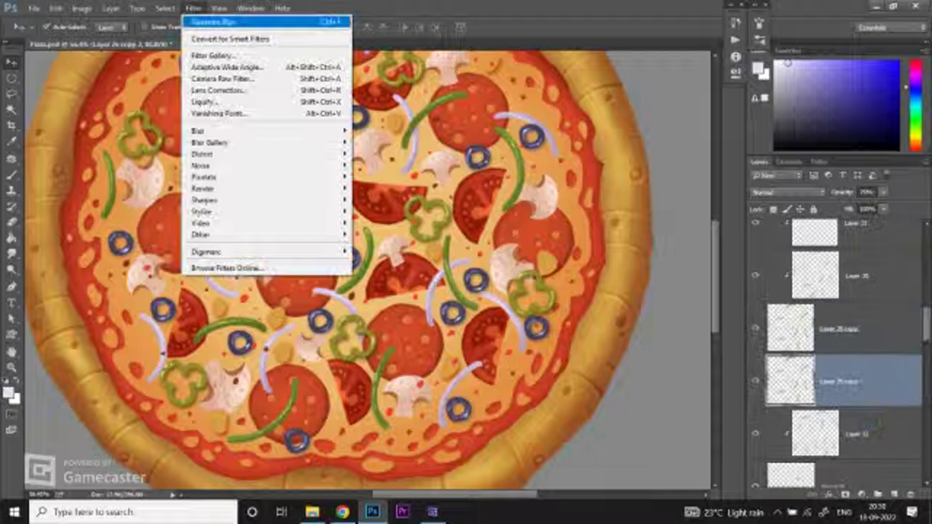
{"action": "left_click", "coordinate": [219, 20]}
{"action": "left_click", "coordinate": [786, 192]}
{"action": "left_click", "coordinate": [782, 229]}
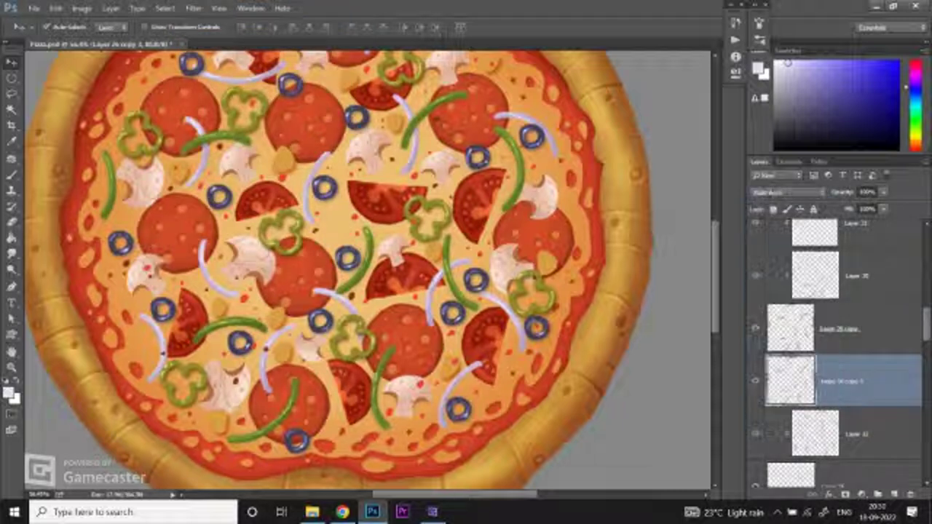
{"action": "key", "text": "Down"}
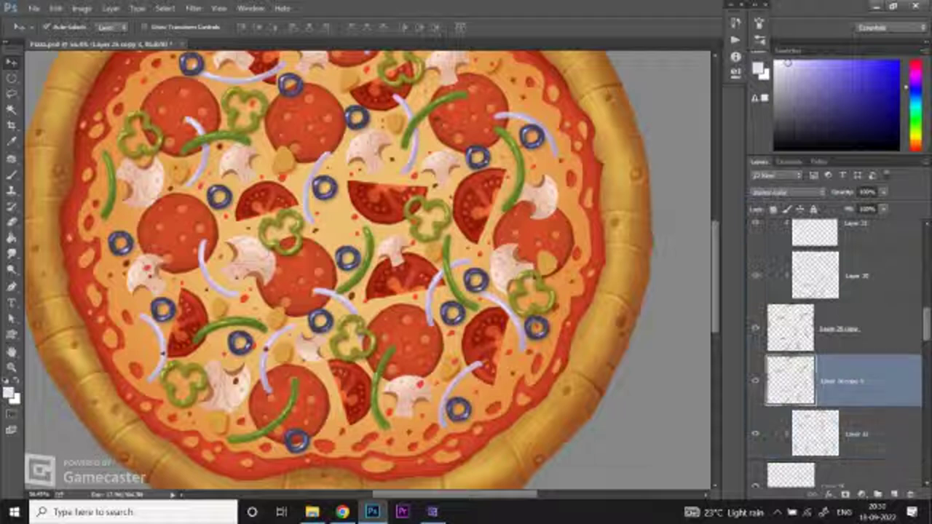
{"action": "left_click", "coordinate": [786, 192]}
{"action": "left_click", "coordinate": [782, 229]}
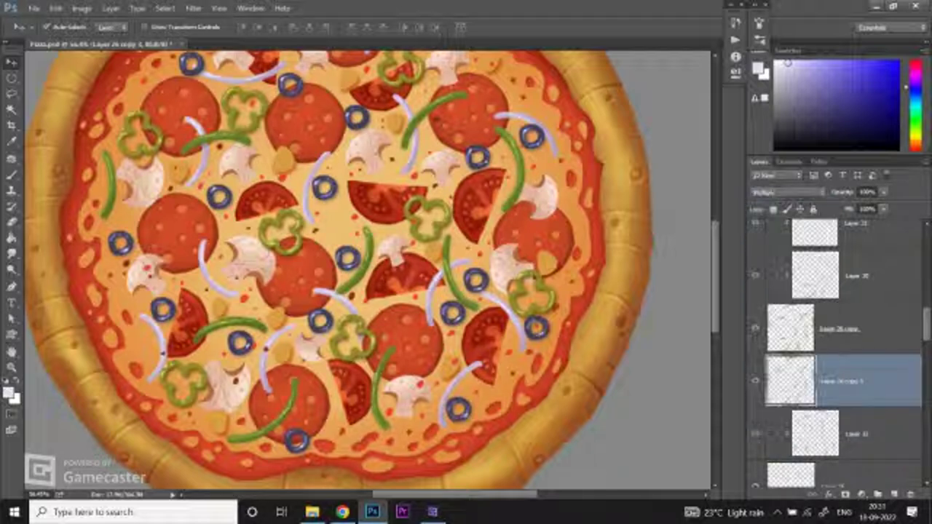
Step: Check Levels without changes and drop the Multiply layer's opacity to about 47%
{"action": "key", "text": "ctrl+l"}
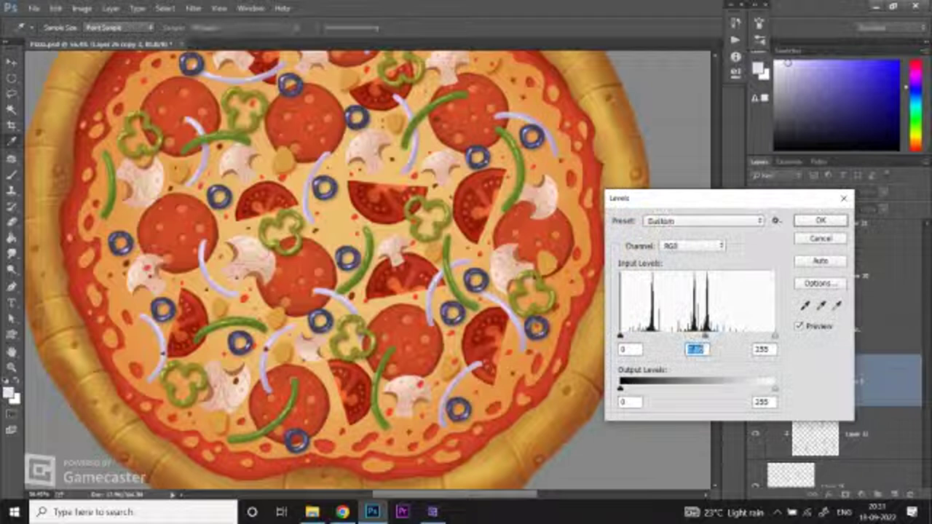
{"action": "key", "text": "Escape"}
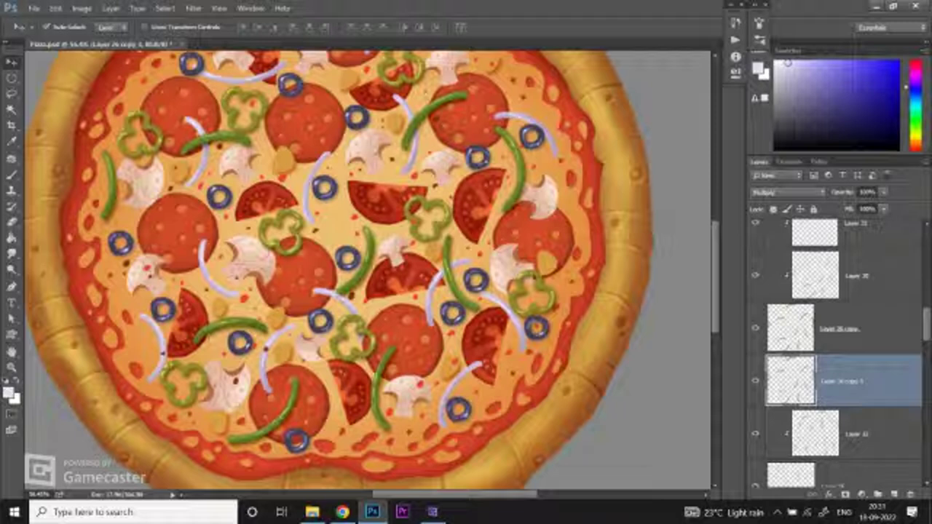
{"action": "key", "text": "ctrl+l"}
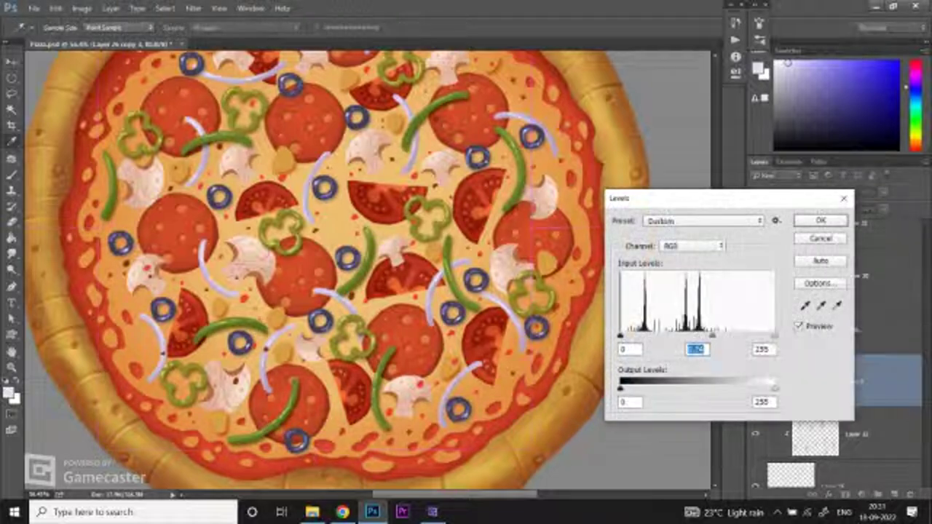
{"action": "key", "text": "Escape"}
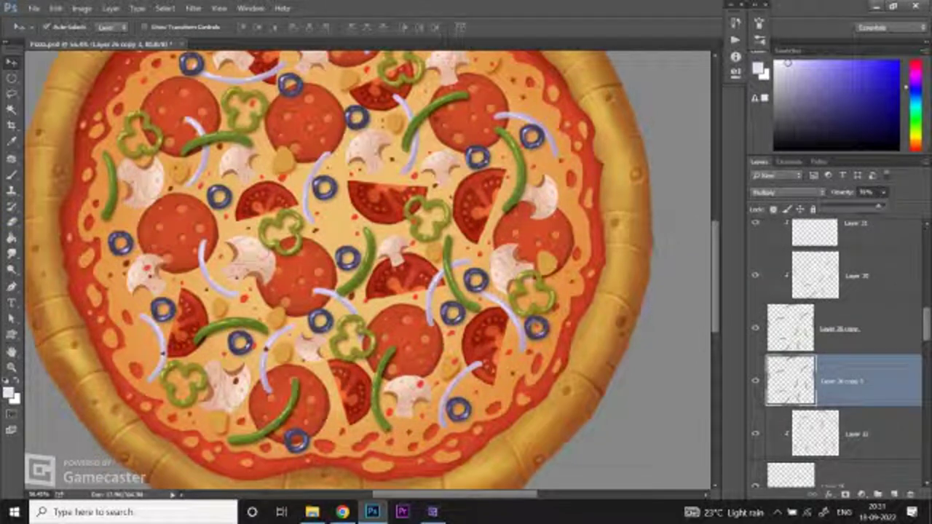
{"action": "left_click_drag", "start_coordinate": [869, 205], "coordinate": [822, 206]}
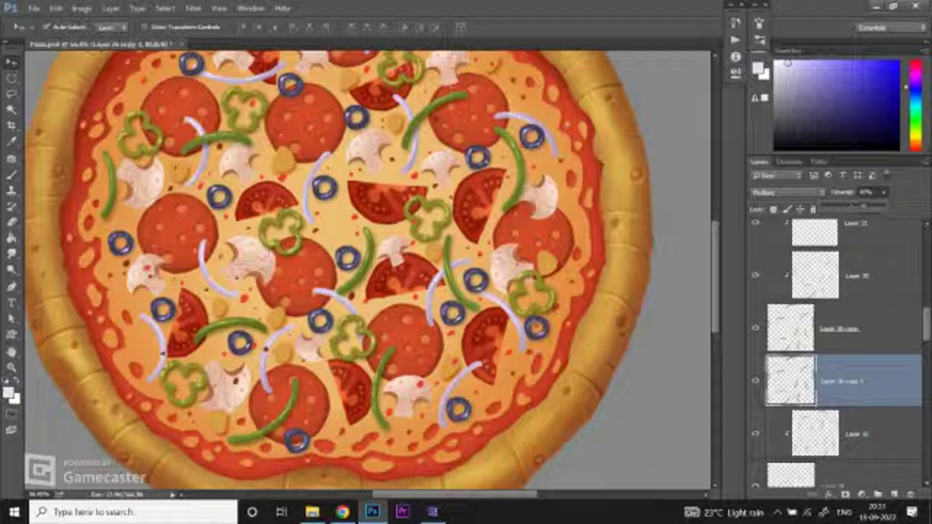
{"action": "scroll", "coordinate": [837, 349], "scroll_direction": "down", "scroll_amount": 2}
Step: Blur Layer 25 copy, switch it to Multiply, and set its Levels midtone to 0.50
{"action": "left_click", "coordinate": [840, 359]}
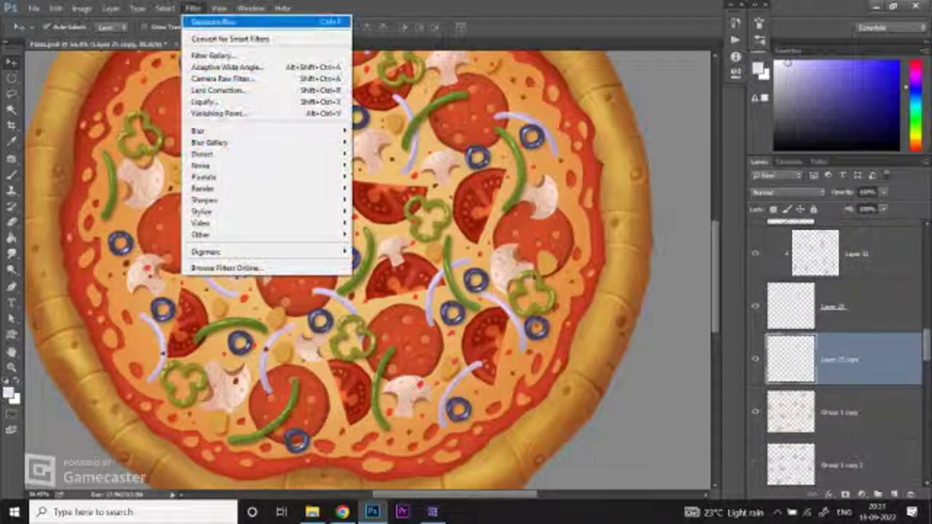
{"action": "key", "text": "Escape"}
{"action": "left_click", "coordinate": [786, 192]}
{"action": "left_click", "coordinate": [760, 231]}
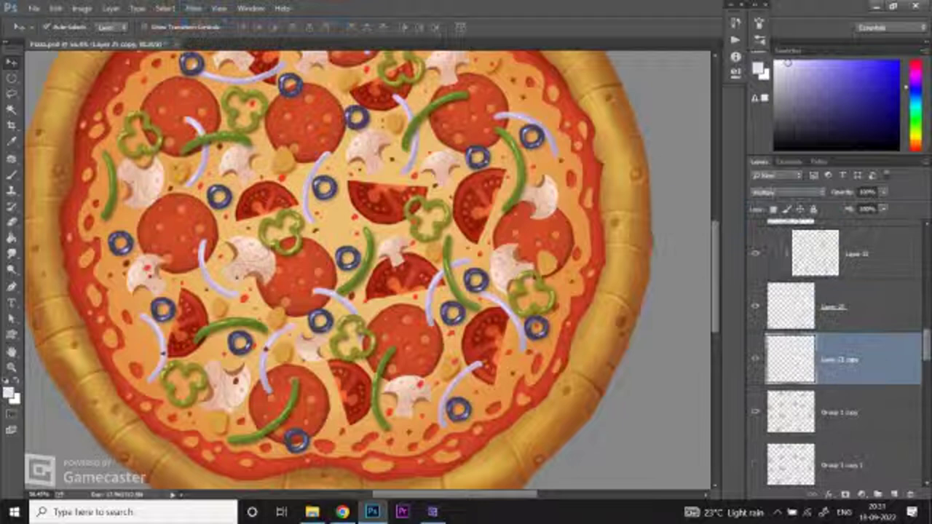
{"action": "key", "text": "ctrl+l"}
{"action": "type", "text": "0.50"}
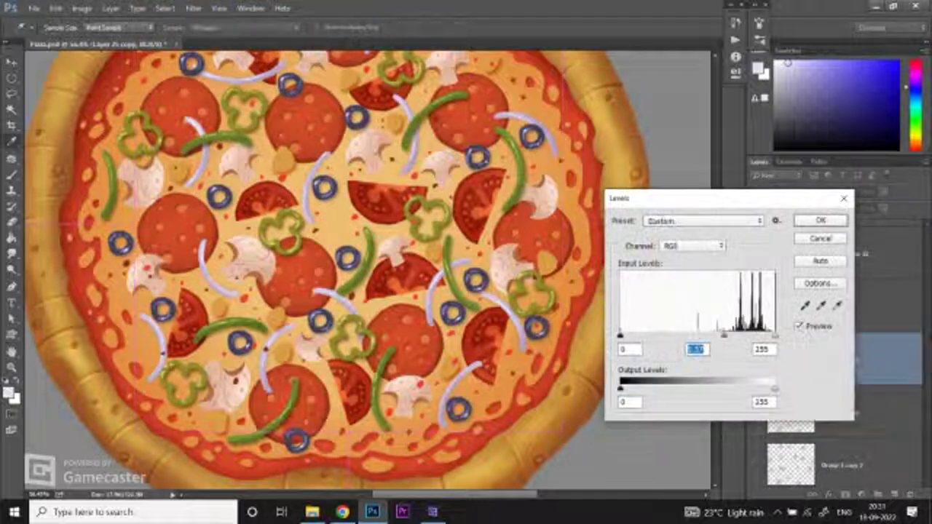
{"action": "key", "text": "Return"}
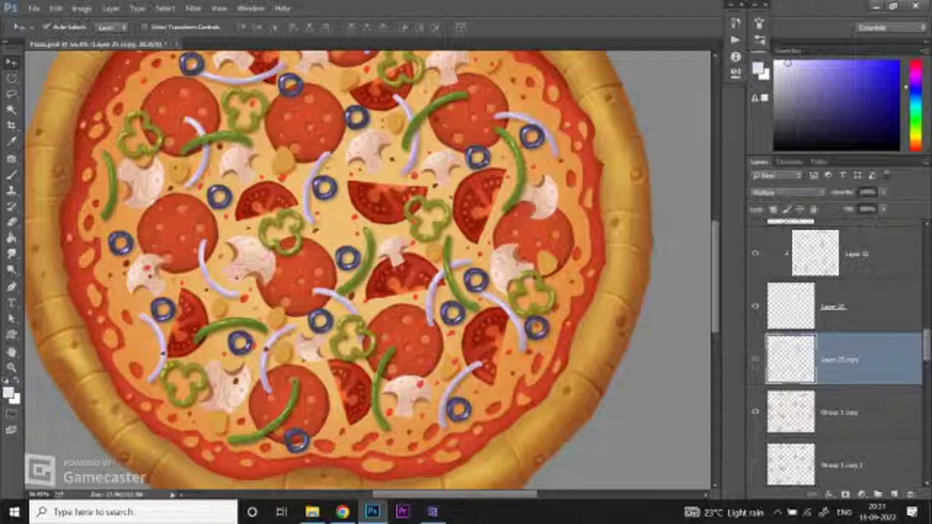
{"action": "scroll", "coordinate": [843, 350], "scroll_direction": "down", "scroll_amount": 2}
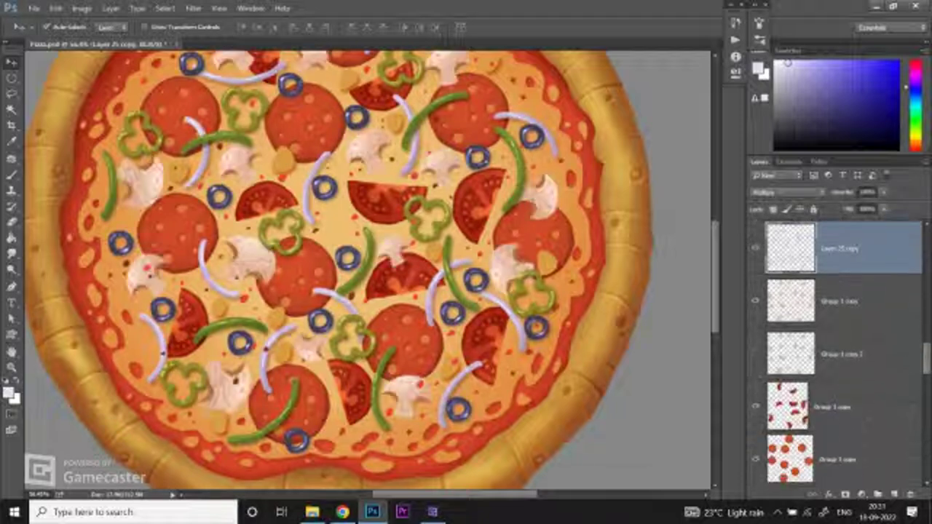
Step: Move the copied group layer down, set it to Multiply, and reapply Gaussian Blur
{"action": "left_click", "coordinate": [852, 320]}
{"action": "left_click_drag", "start_coordinate": [857, 337], "coordinate": [856, 344]}
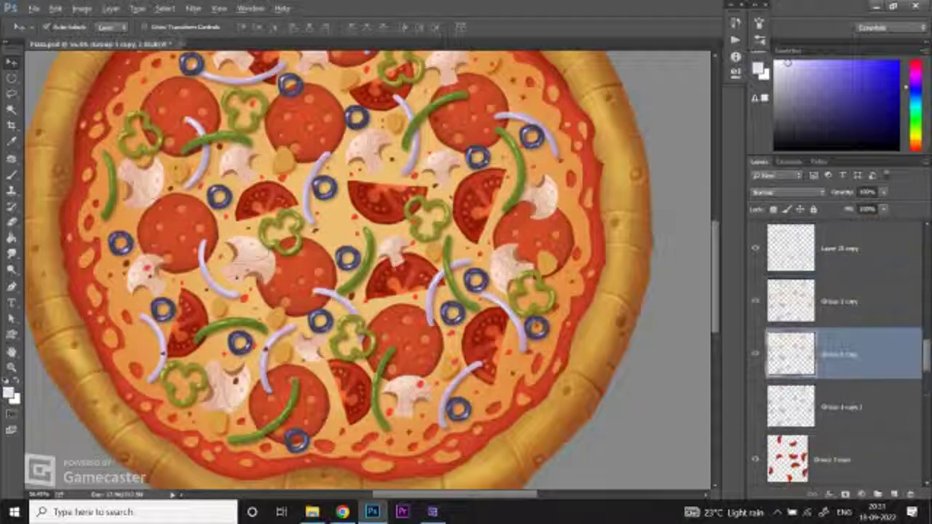
{"action": "left_click", "coordinate": [786, 192]}
{"action": "left_click", "coordinate": [783, 222]}
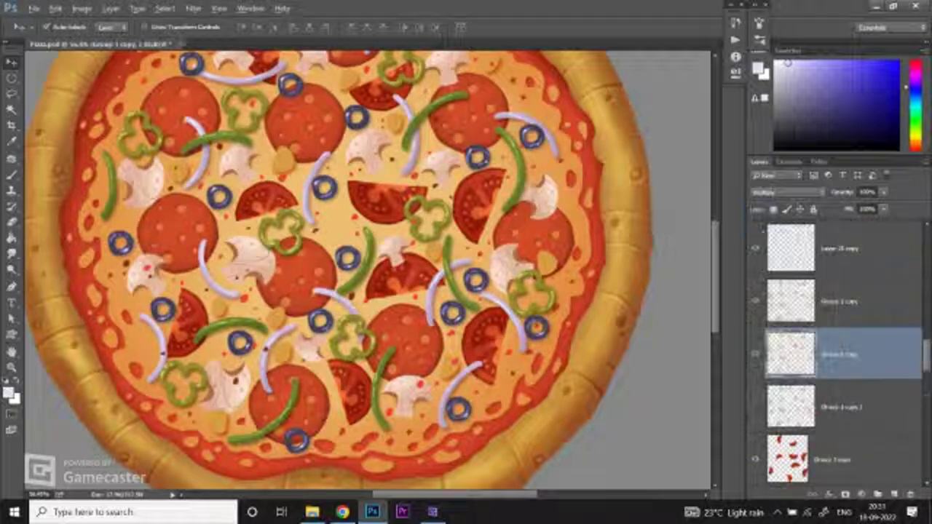
{"action": "left_click", "coordinate": [192, 8]}
{"action": "left_click", "coordinate": [211, 22]}
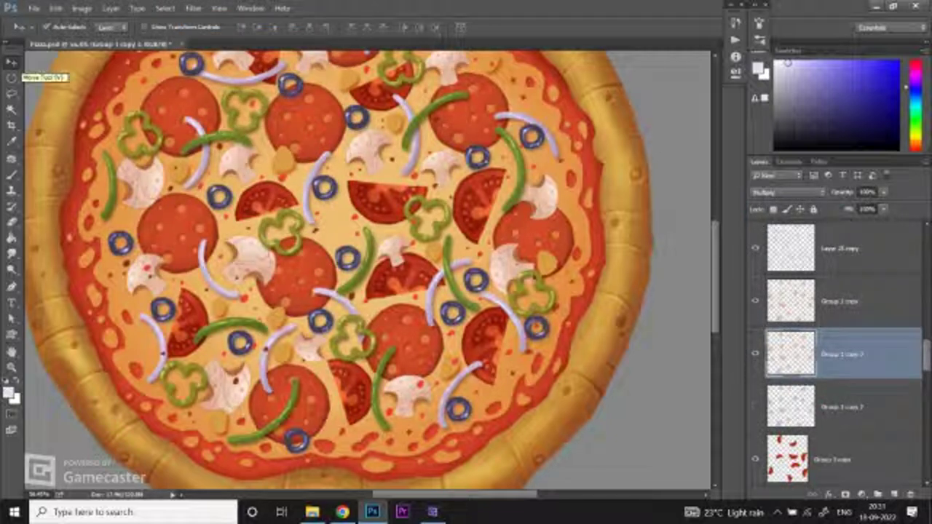
Step: Keep the shadow copy on Multiply, apply Levels, and lower its opacity to about 41%
{"action": "key", "text": "shift+plus"}
{"action": "key", "text": "shift+plus"}
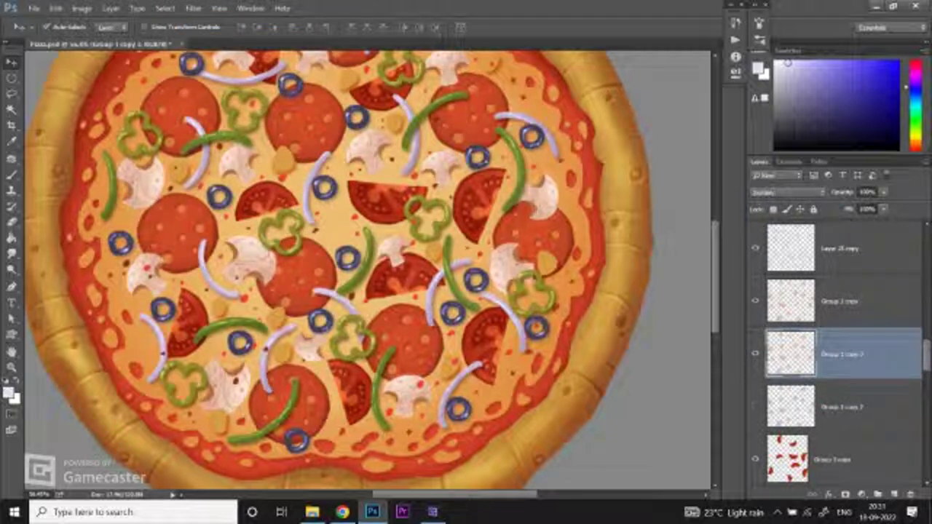
{"action": "left_click", "coordinate": [788, 191]}
{"action": "left_click", "coordinate": [787, 222]}
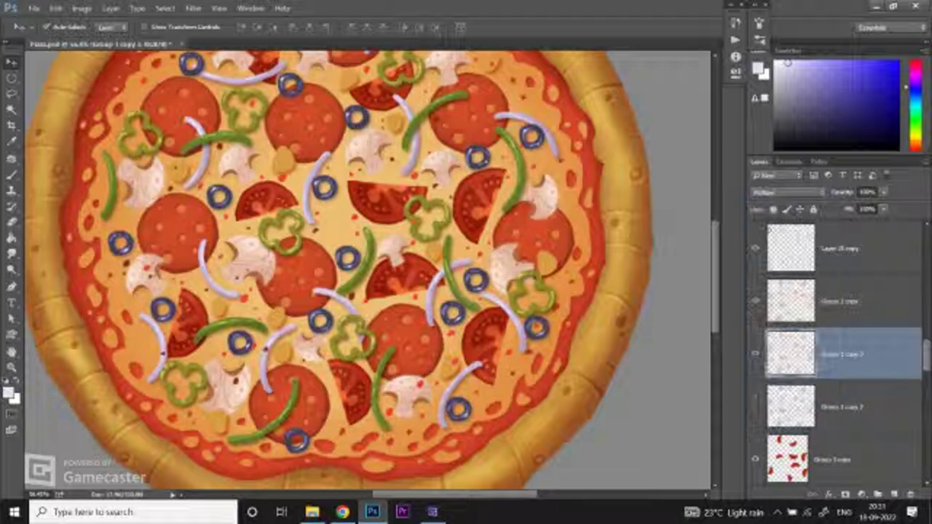
{"action": "key", "text": "ctrl+l"}
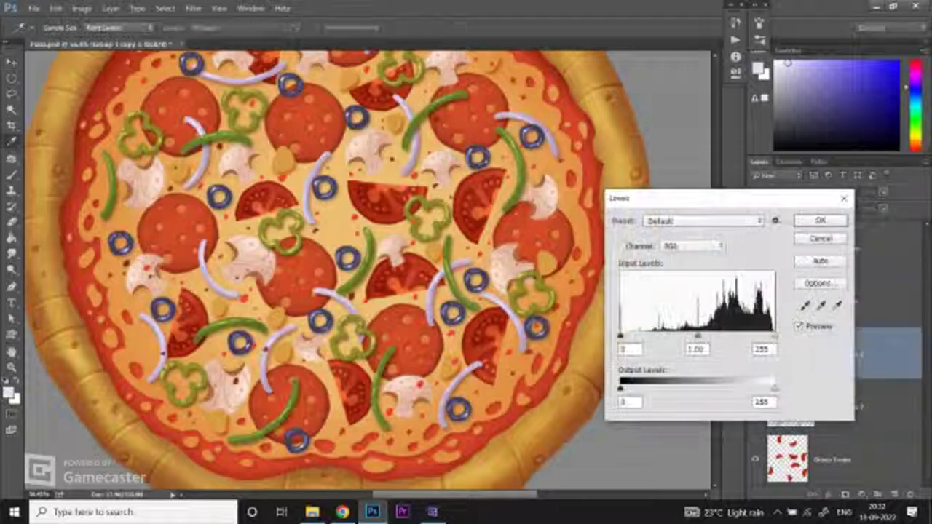
{"action": "key", "text": "Return"}
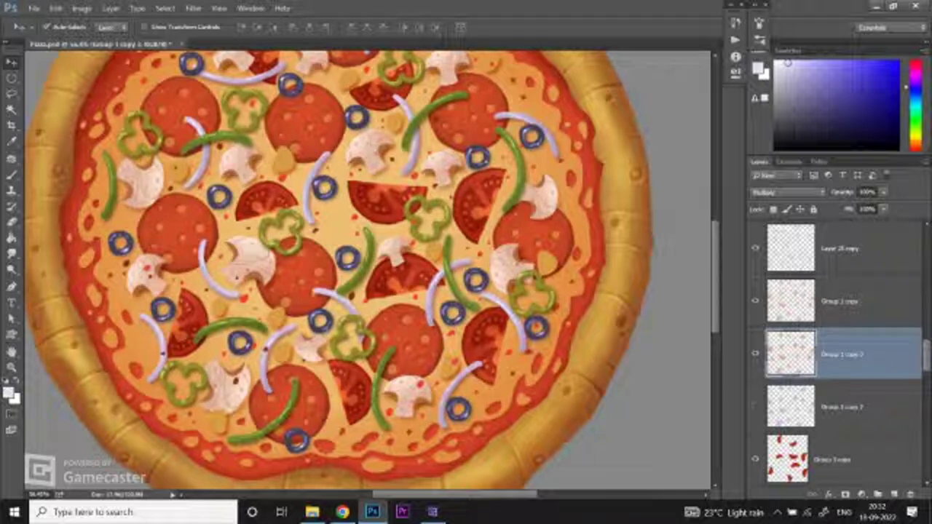
{"action": "left_click_drag", "start_coordinate": [882, 191], "coordinate": [859, 206]}
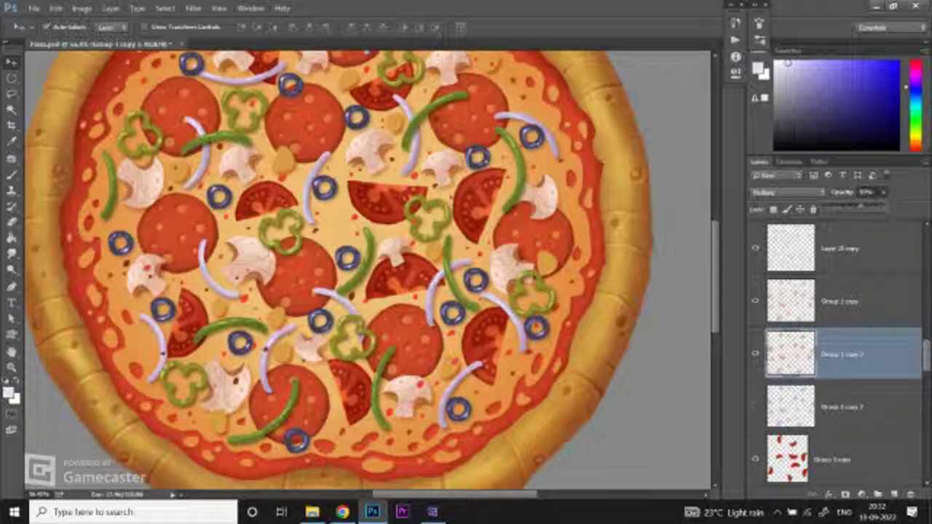
Step: Zoom in on the toppings and toggle the tomato-slice layer's visibility to compare shading
{"action": "key", "text": "z"}
{"action": "scroll", "coordinate": [332, 214], "scroll_direction": "up", "scroll_amount": 5}
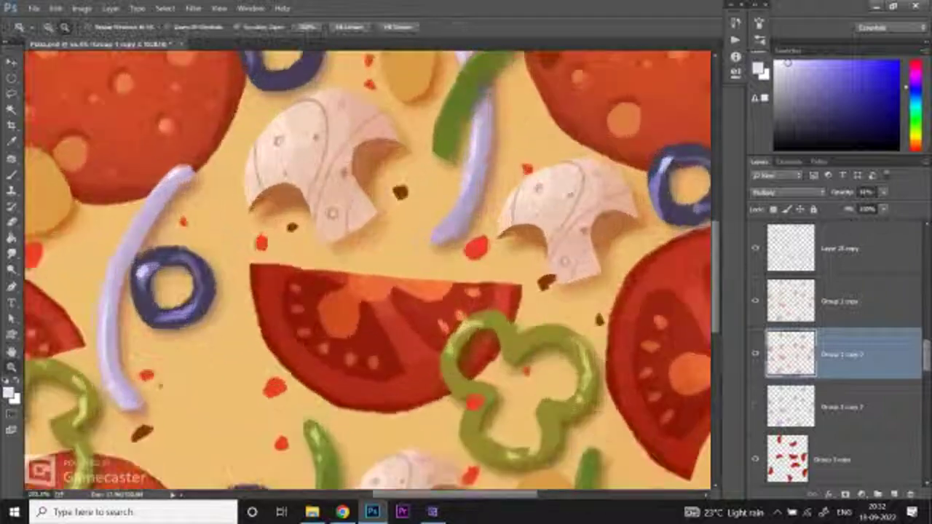
{"action": "scroll", "coordinate": [332, 213], "scroll_direction": "down", "scroll_amount": 5}
{"action": "scroll", "coordinate": [332, 213], "scroll_direction": "down", "scroll_amount": 3}
{"action": "scroll", "coordinate": [332, 214], "scroll_direction": "up", "scroll_amount": 2}
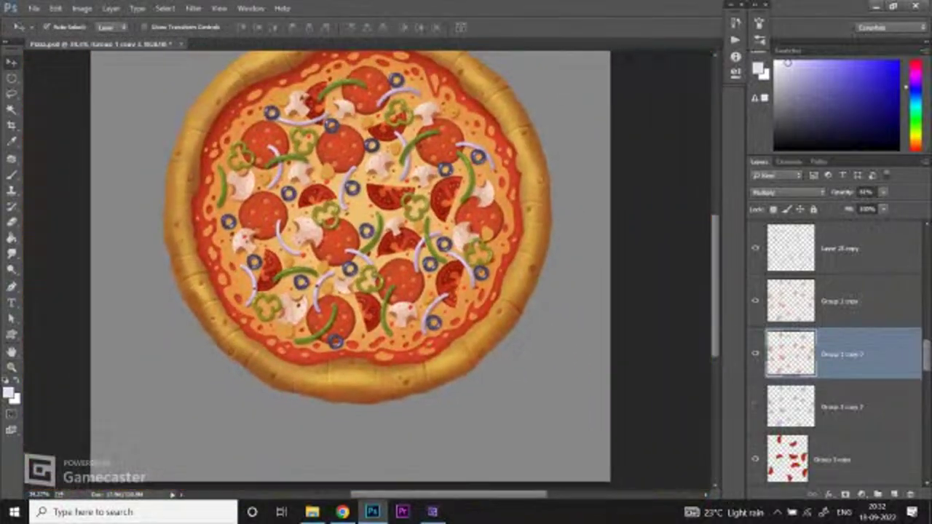
{"action": "key", "text": "v"}
{"action": "scroll", "coordinate": [837, 350], "scroll_direction": "down", "scroll_amount": 2}
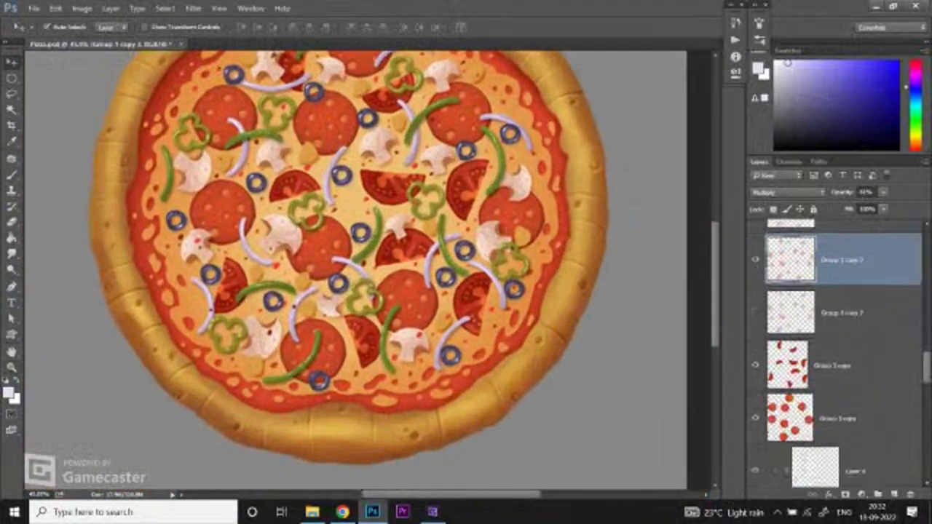
{"action": "left_click", "coordinate": [838, 366]}
{"action": "left_click", "coordinate": [755, 366]}
{"action": "left_click", "coordinate": [755, 365]}
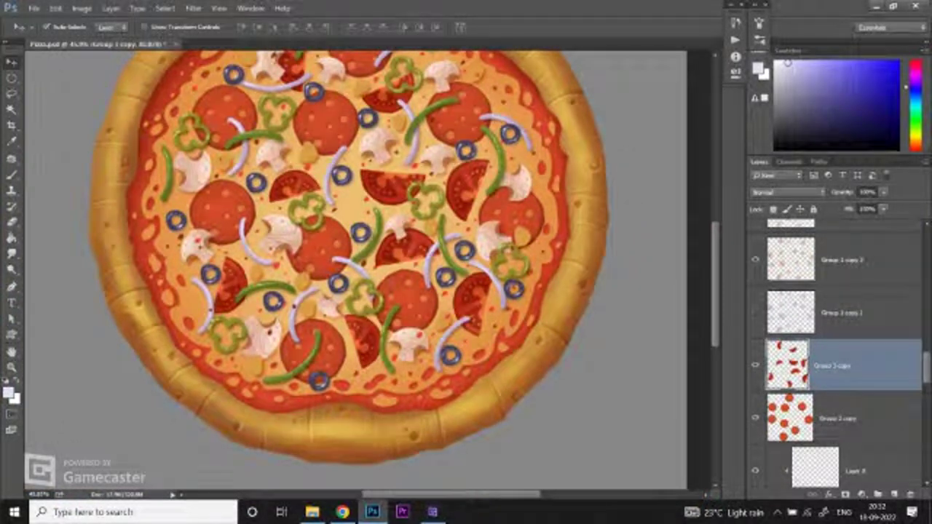
Step: Duplicate the tomato layer, set the copy to Multiply, and reapply Gaussian Blur
{"action": "left_click_drag", "start_coordinate": [837, 365], "coordinate": [842, 410]}
{"action": "left_click", "coordinate": [786, 191]}
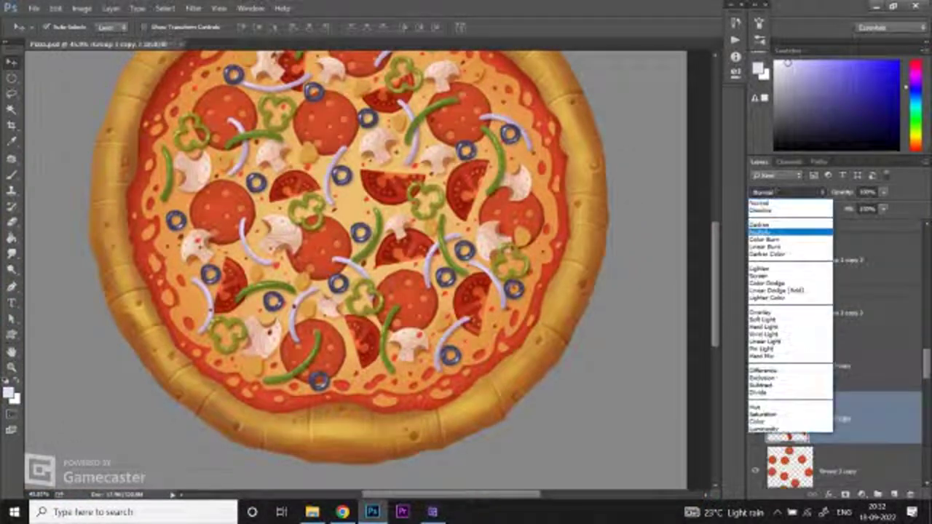
{"action": "left_click", "coordinate": [772, 231]}
{"action": "left_click", "coordinate": [193, 8]}
{"action": "left_click", "coordinate": [193, 8]}
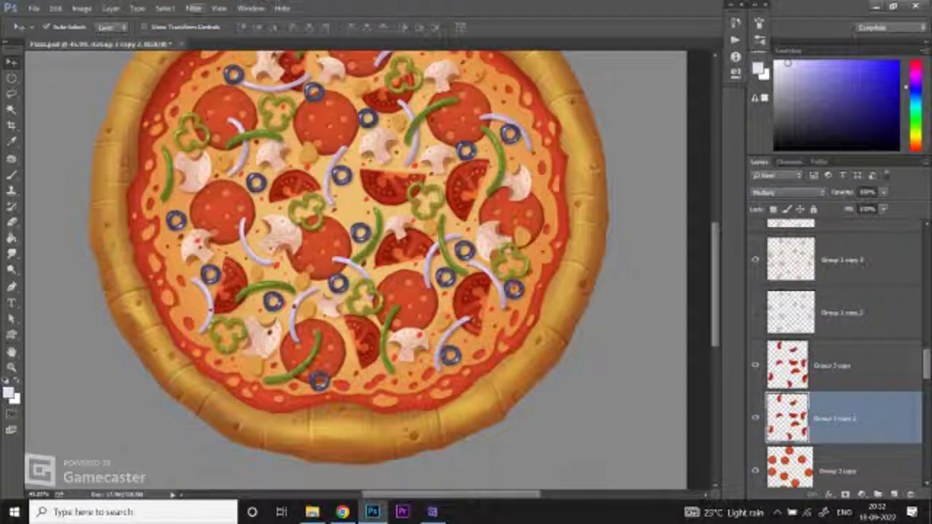
{"action": "left_click", "coordinate": [193, 8]}
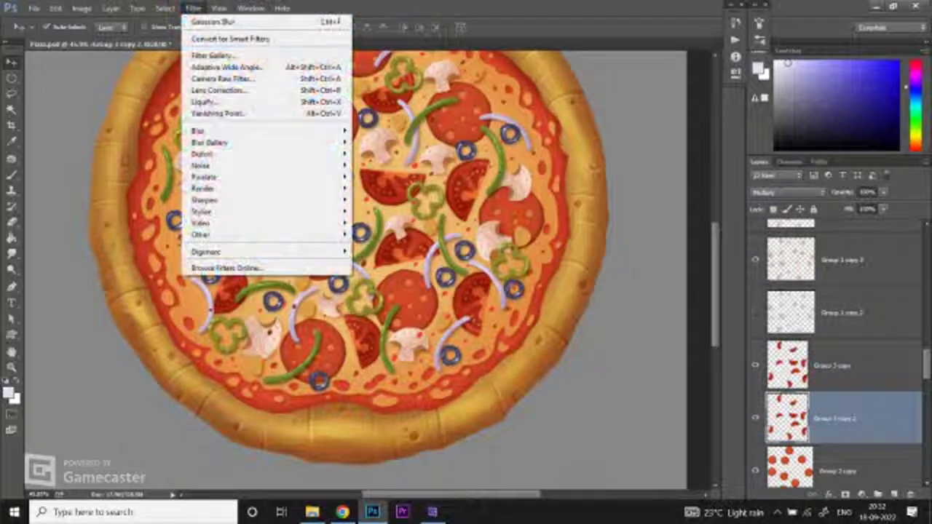
{"action": "left_click", "coordinate": [213, 21]}
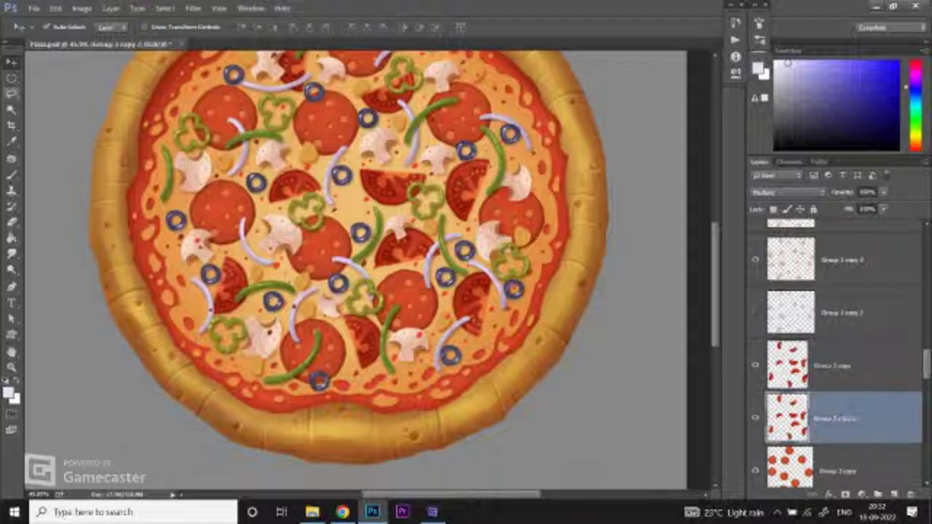
Step: Nudge the tomato shadow down, apply Levels, and fade it to about 59% opacity
{"action": "key", "text": "l"}
{"action": "scroll", "coordinate": [357, 255], "scroll_direction": "down", "scroll_amount": 1}
{"action": "scroll", "coordinate": [357, 255], "scroll_direction": "up", "scroll_amount": 1}
{"action": "key", "text": "v"}
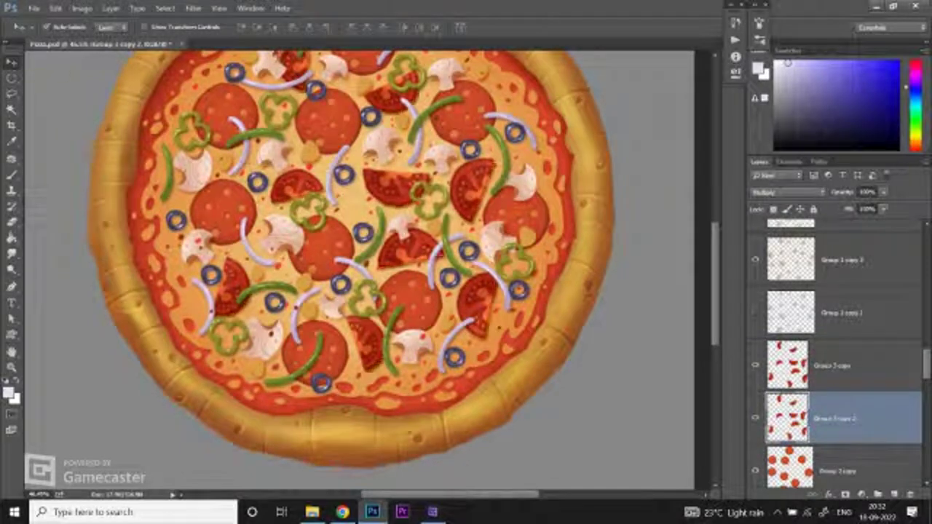
{"action": "key", "text": "Down"}
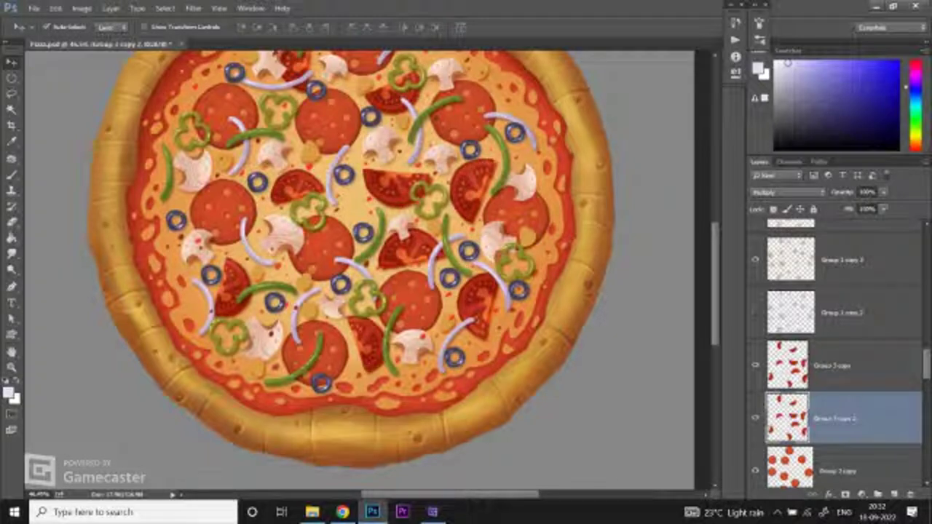
{"action": "key", "text": "ctrl+l"}
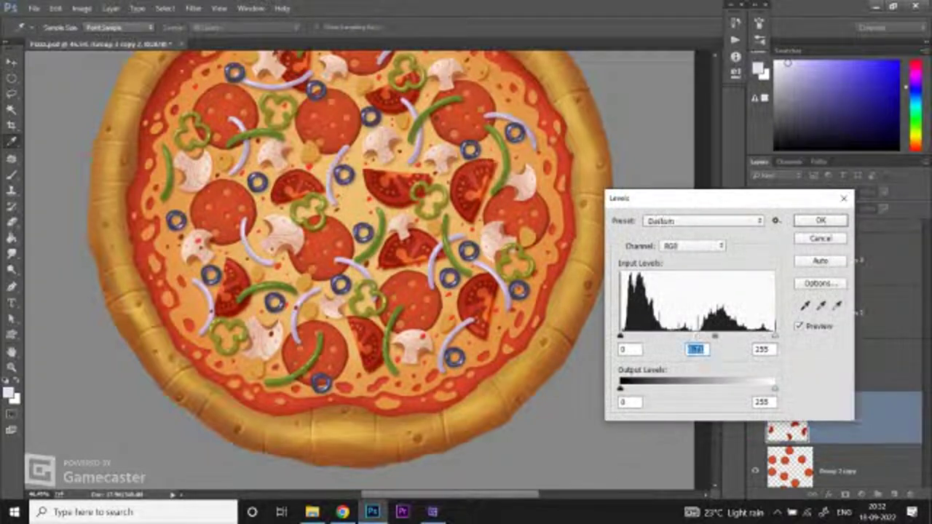
{"action": "key", "text": "Return"}
{"action": "left_click", "coordinate": [883, 191]}
{"action": "left_click_drag", "start_coordinate": [884, 206], "coordinate": [849, 209]}
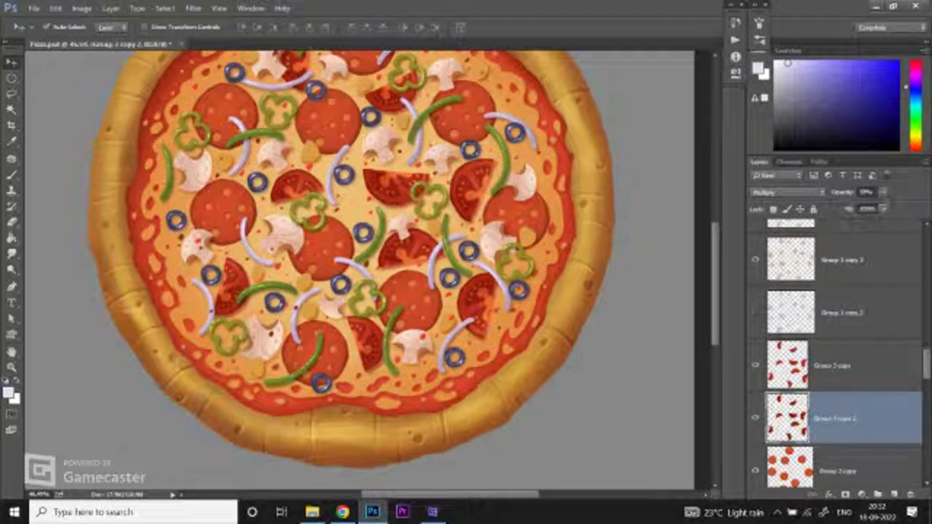
Step: Duplicate the pepperoni circles layer, set the copy to Multiply, and reapply Gaussian Blur
{"action": "scroll", "coordinate": [357, 262], "scroll_direction": "down", "scroll_amount": 2}
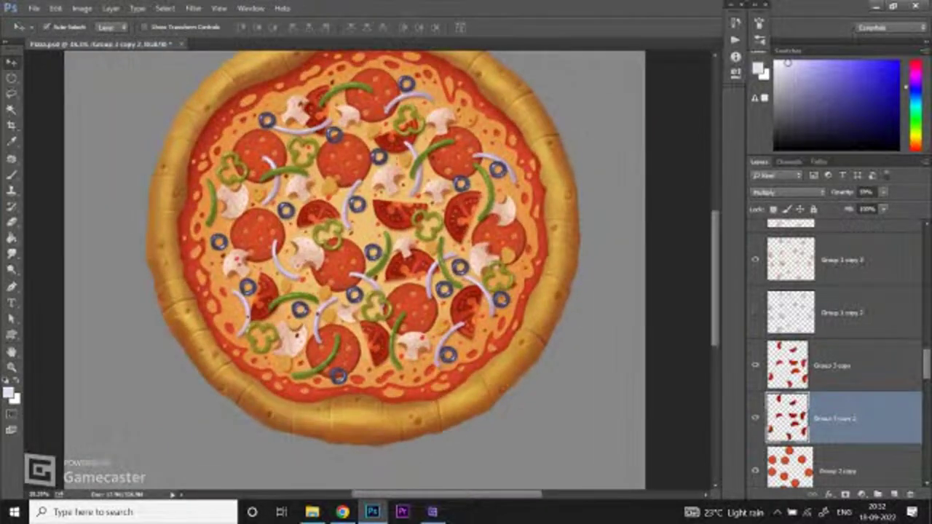
{"action": "scroll", "coordinate": [837, 350], "scroll_direction": "down", "scroll_amount": 3}
{"action": "key", "text": "alt+bracketleft"}
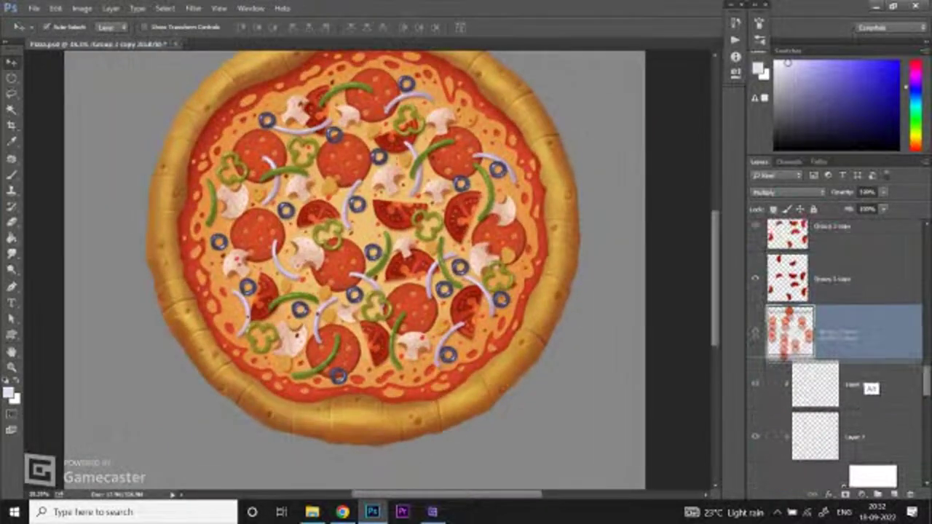
{"action": "key", "text": "ctrl+j"}
{"action": "left_click", "coordinate": [786, 192]}
{"action": "left_click", "coordinate": [772, 224]}
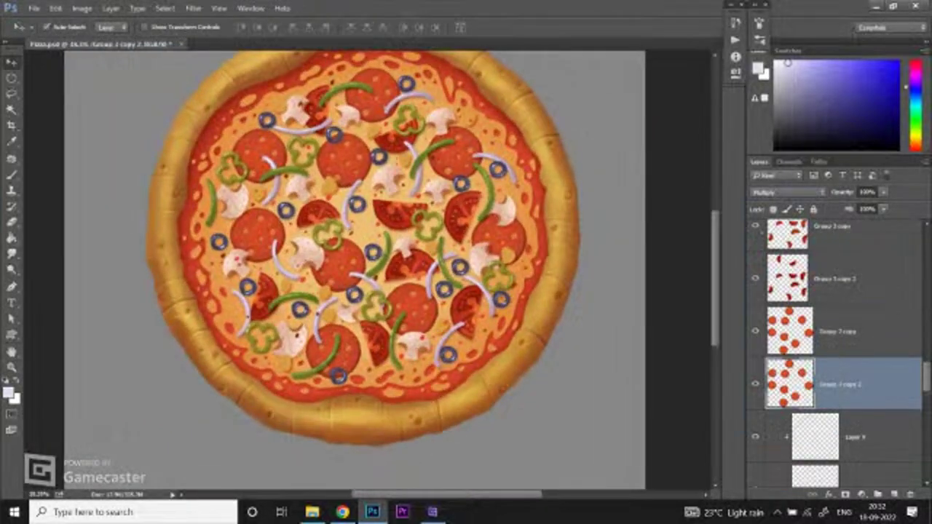
{"action": "left_click", "coordinate": [193, 8]}
{"action": "key", "text": "Return"}
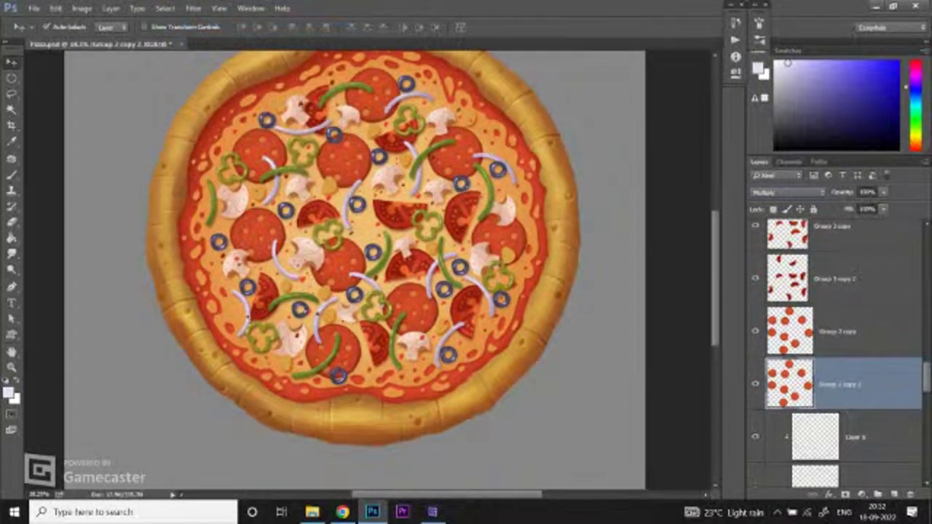
{"action": "left_click", "coordinate": [342, 512]}
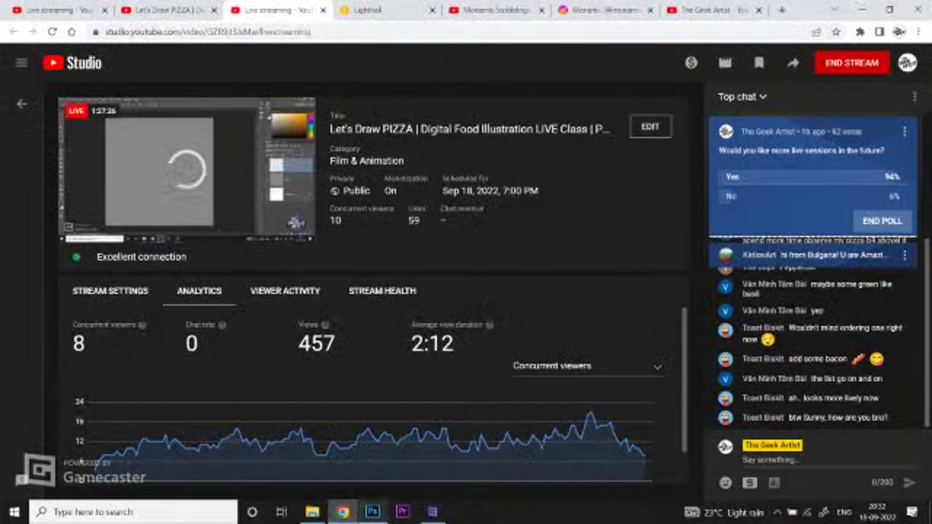
{"action": "left_click", "coordinate": [342, 512]}
{"action": "scroll", "coordinate": [445, 351], "scroll_direction": "up", "scroll_amount": 3}
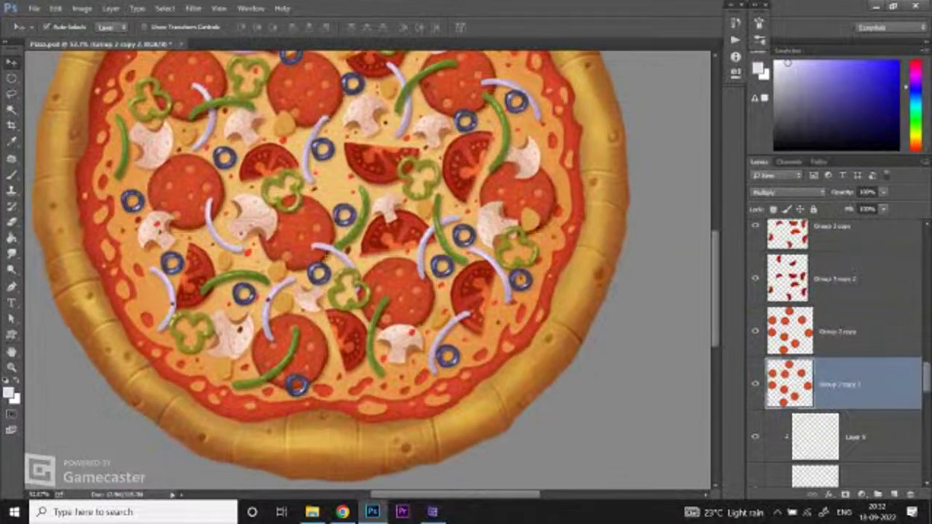
Step: Zoom in on the toppings and set the pepperoni shadow copy to about 70% opacity
{"action": "key", "text": "z"}
{"action": "left_click", "coordinate": [321, 234]}
{"action": "key", "text": "v"}
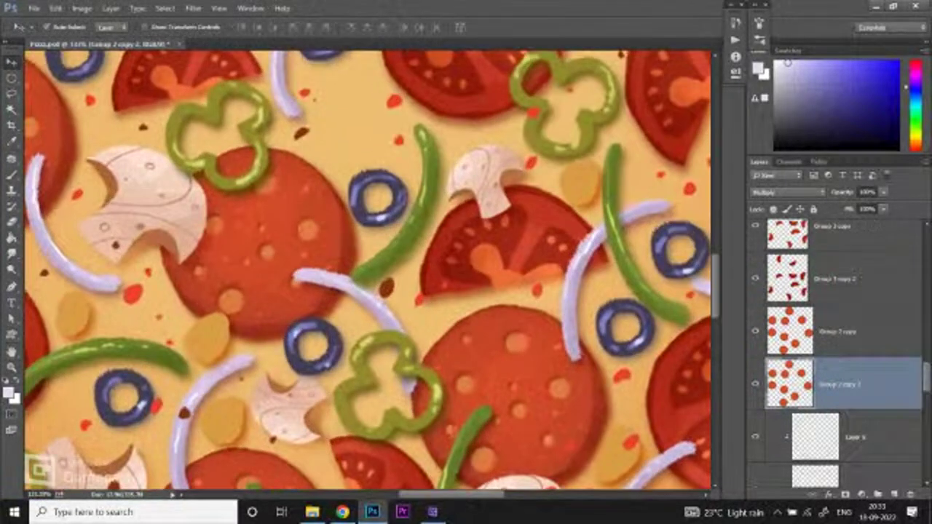
{"action": "key", "text": "ctrl+l"}
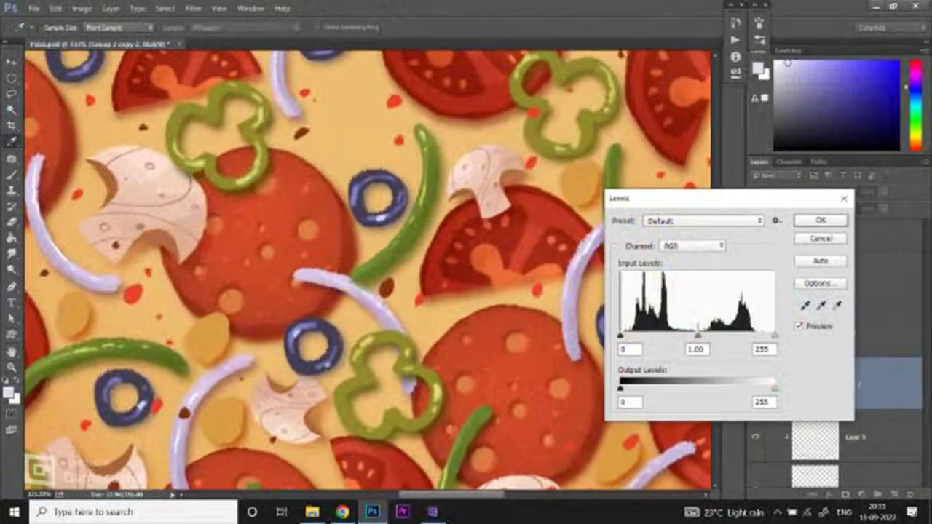
{"action": "key", "text": "Escape"}
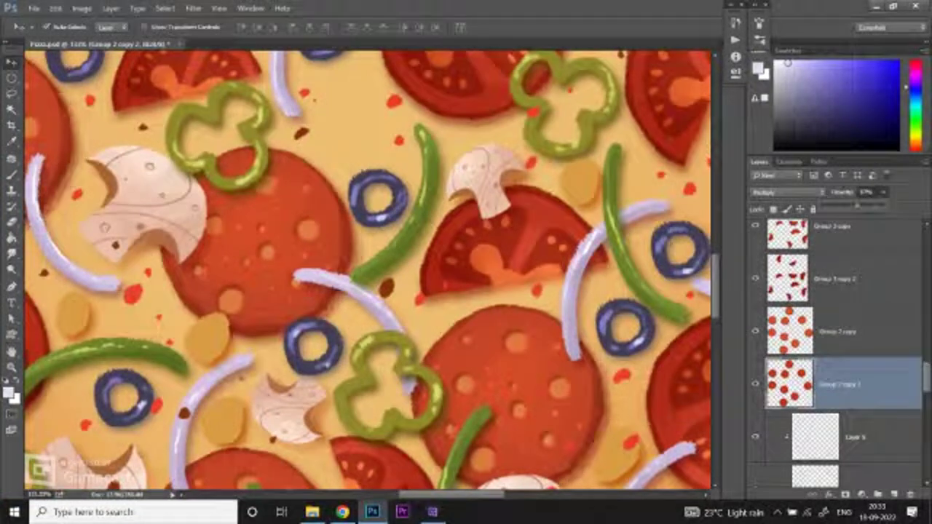
{"action": "key", "text": "7"}
{"action": "key", "text": "ctrl+0"}
{"action": "key", "text": "ctrl+plus"}
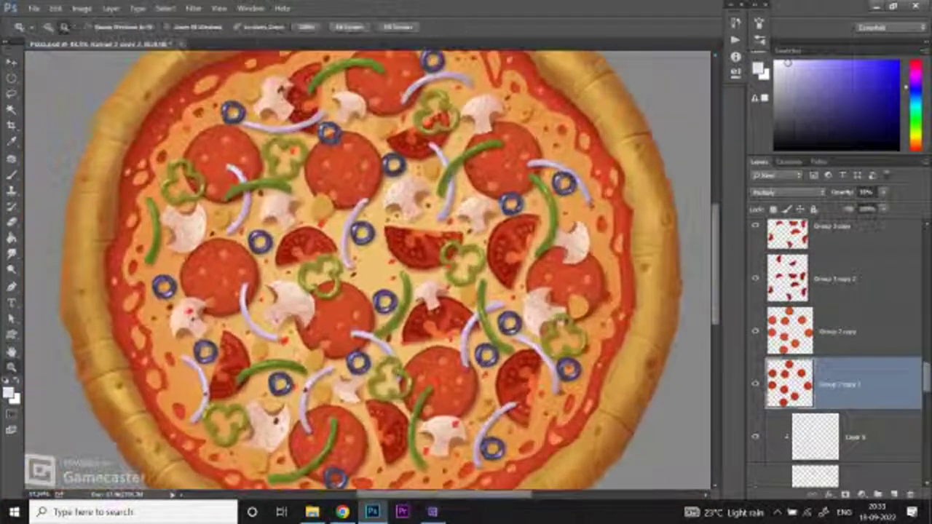
{"action": "key", "text": "ctrl+plus"}
Step: Add a new layer clipped on top of the stack and pick a lighter yellow-orange paint colour
{"action": "left_click", "coordinate": [838, 246]}
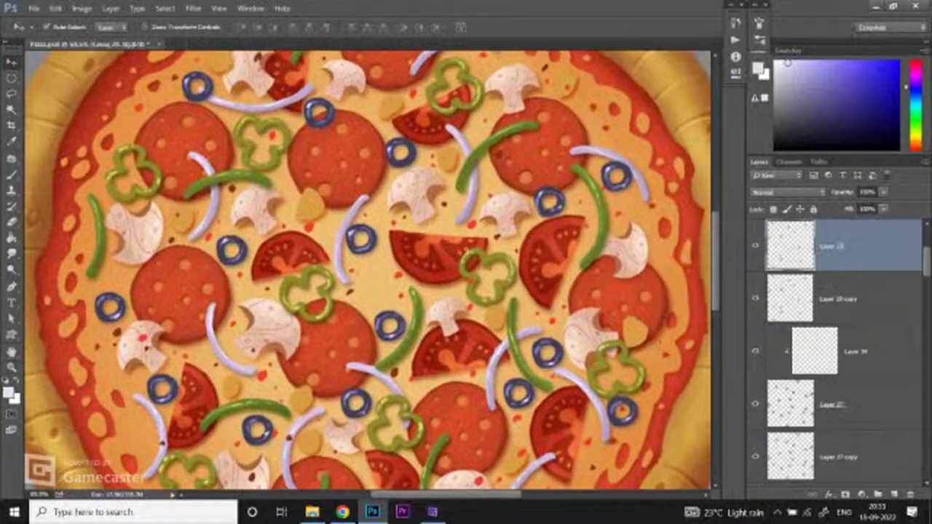
{"action": "left_click", "coordinate": [894, 494]}
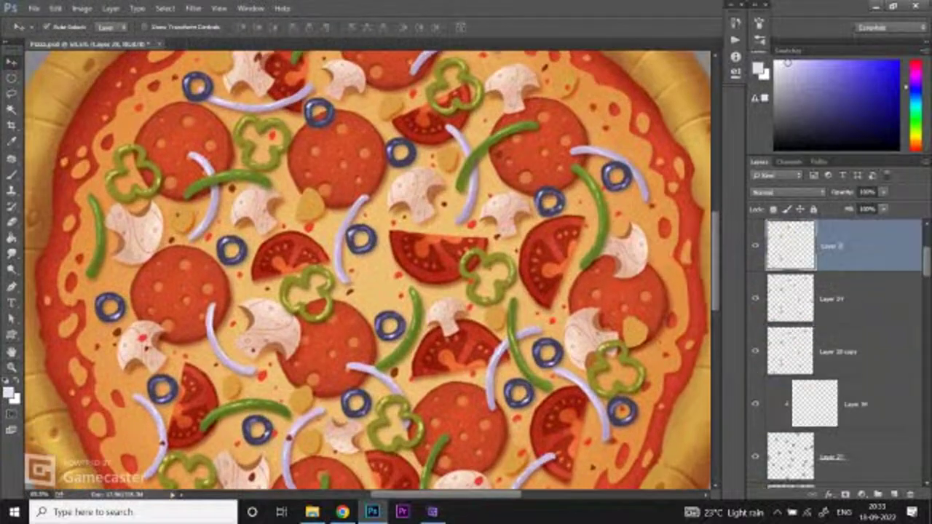
{"action": "left_click", "coordinate": [837, 296], "text": "alt"}
{"action": "key", "text": "b"}
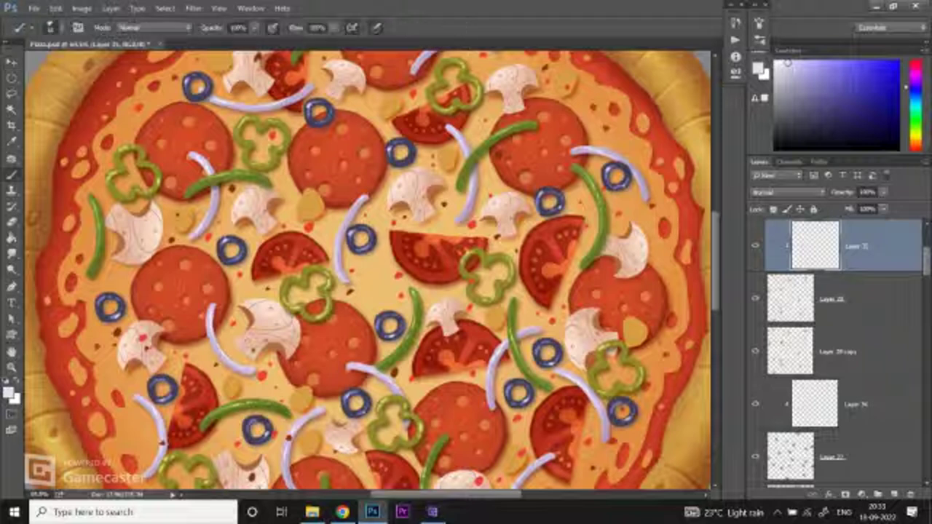
{"action": "left_click", "coordinate": [53, 27]}
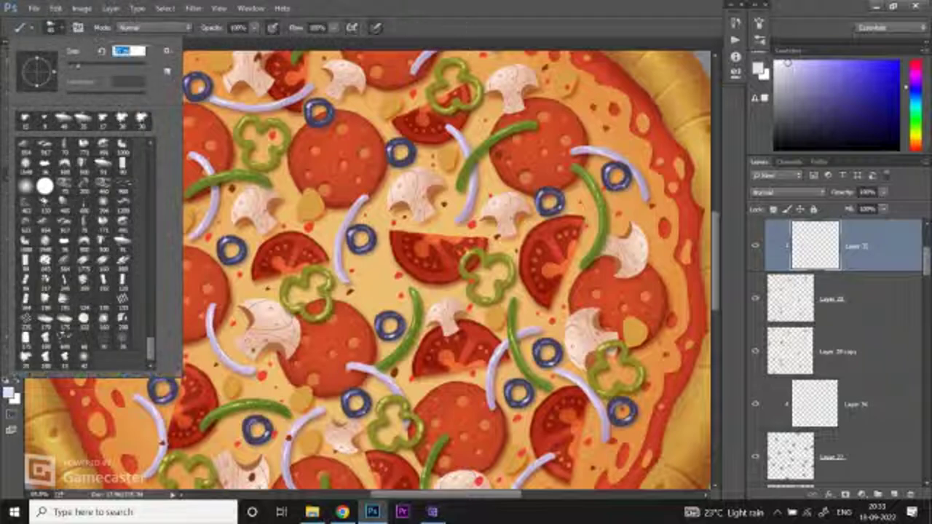
{"action": "left_click", "coordinate": [389, 129], "text": "alt"}
{"action": "left_click", "coordinate": [828, 67]}
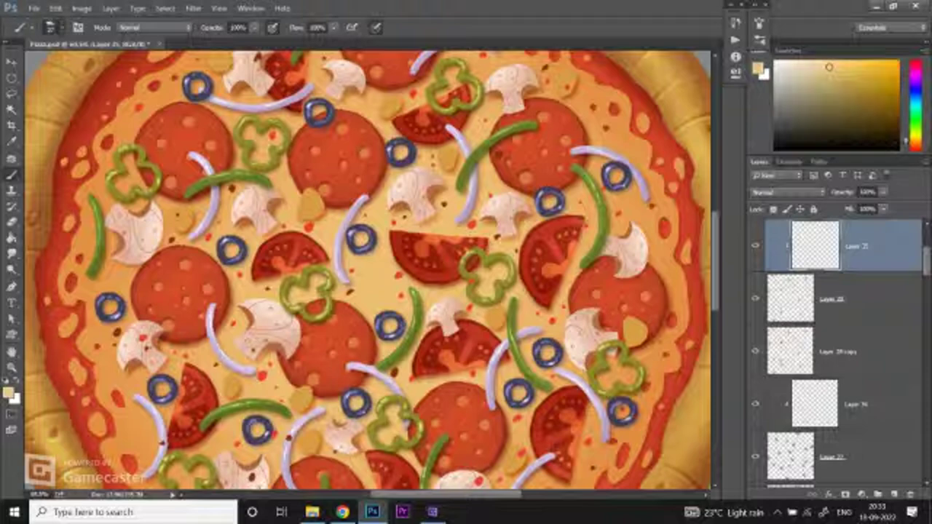
Step: Resize the soft brush and paint yellow glow highlights over the cheese
{"action": "left_click", "coordinate": [52, 27]}
{"action": "left_click", "coordinate": [53, 27]}
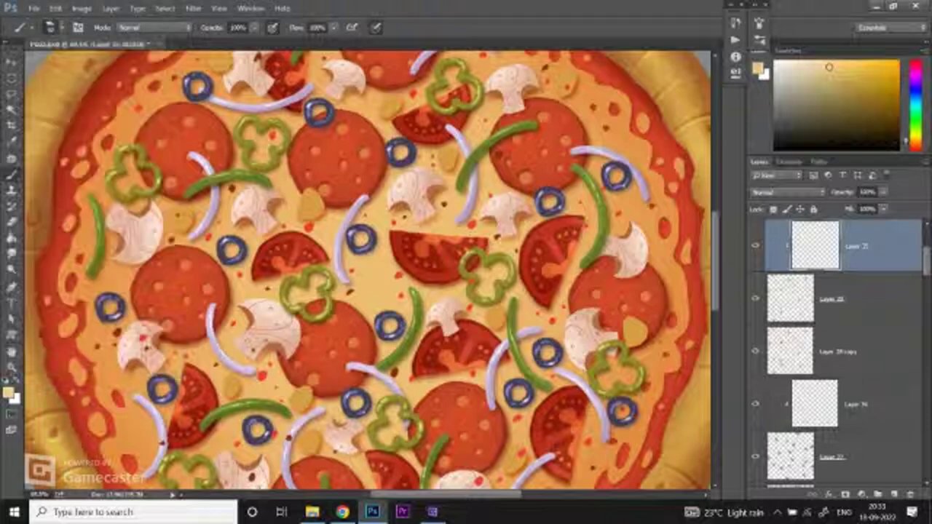
{"action": "scroll", "coordinate": [194, 196], "scroll_direction": "up", "scroll_amount": 3}
{"action": "left_click", "coordinate": [182, 219]}
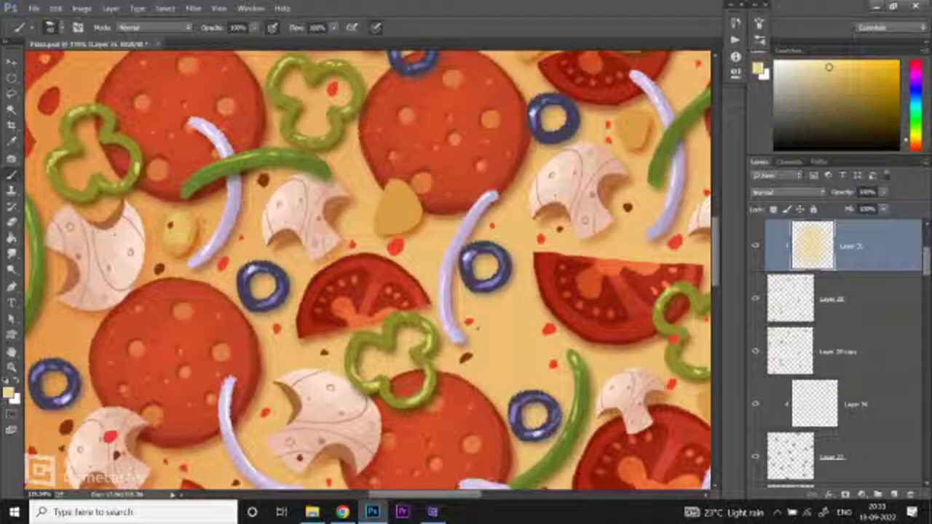
{"action": "left_click", "coordinate": [177, 229]}
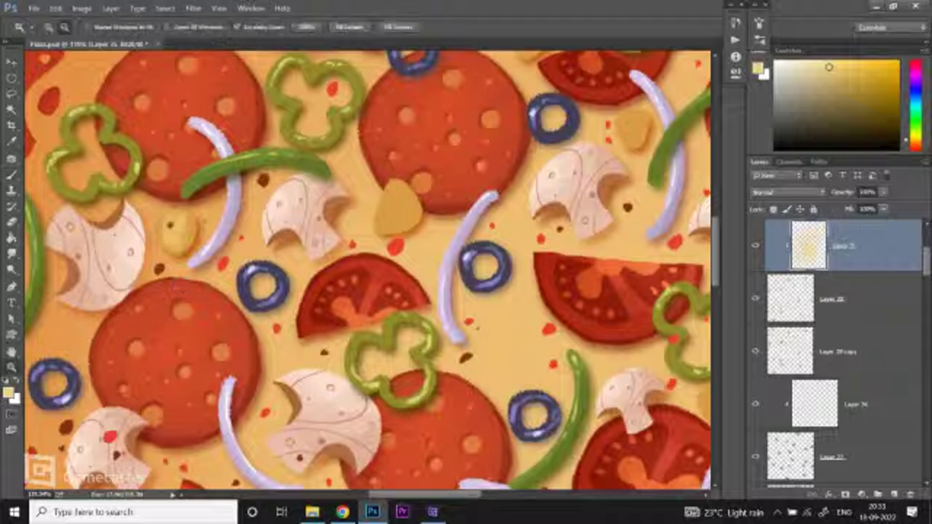
{"action": "left_click_drag", "start_coordinate": [401, 202], "coordinate": [342, 201]}
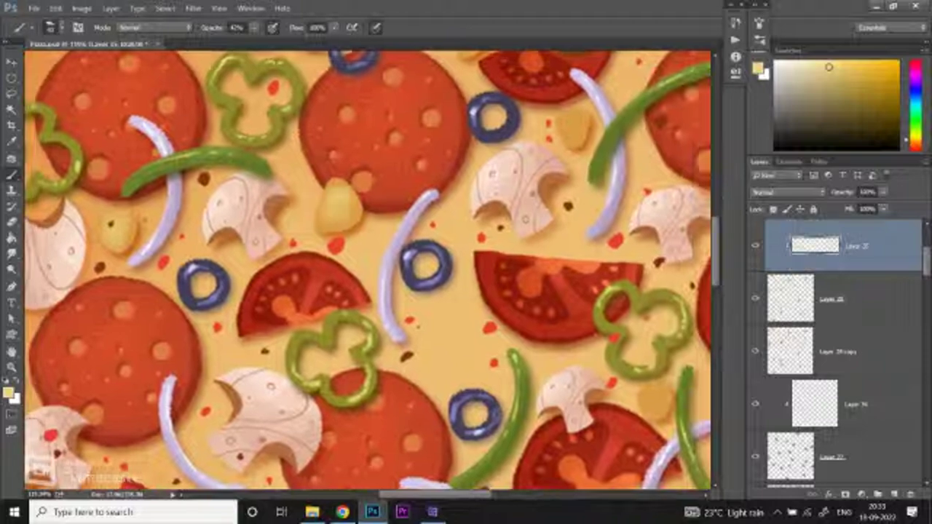
{"action": "scroll", "coordinate": [341, 192], "scroll_direction": "down", "scroll_amount": 5}
{"action": "scroll", "coordinate": [340, 193], "scroll_direction": "up", "scroll_amount": 4}
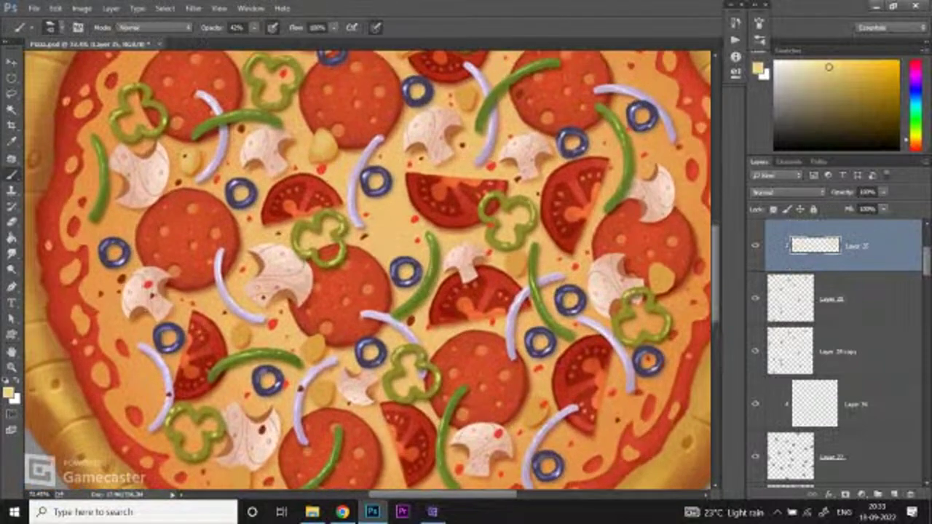
{"action": "left_click", "coordinate": [237, 335], "text": "ctrl"}
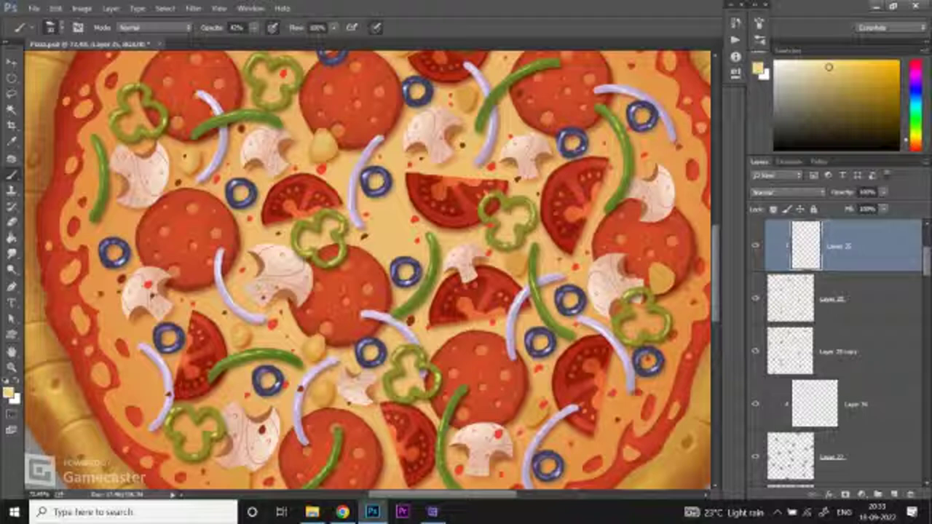
{"action": "left_click", "coordinate": [658, 274], "text": "ctrl"}
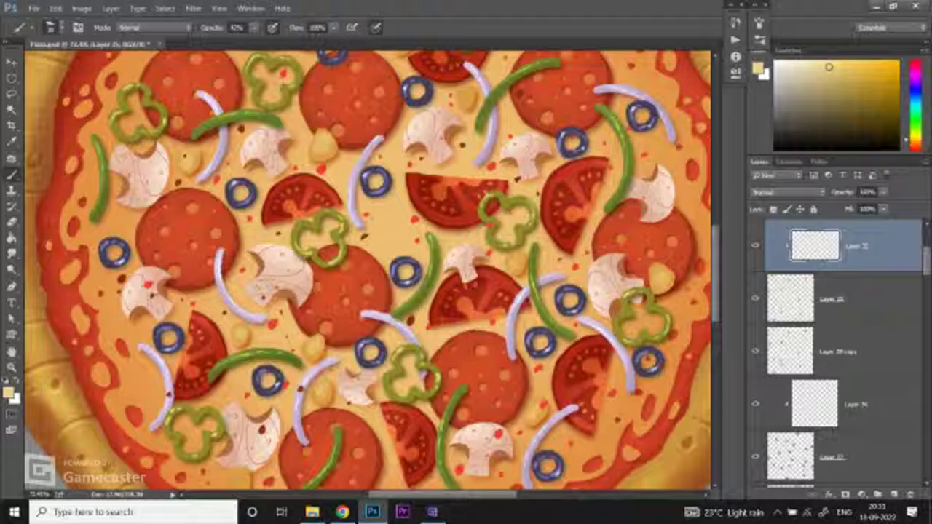
Step: Set the glow layer's blend mode to Overlay
{"action": "scroll", "coordinate": [374, 273], "scroll_direction": "down", "scroll_amount": 2}
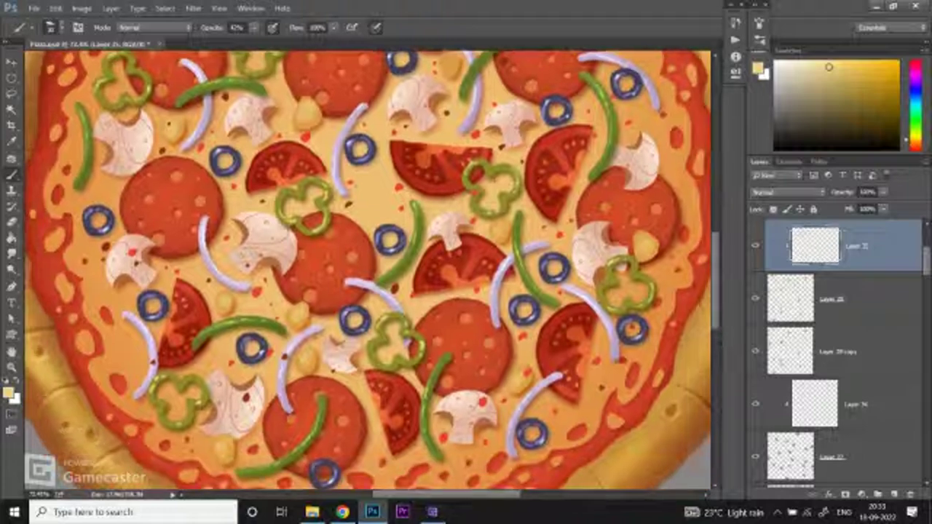
{"action": "scroll", "coordinate": [366, 270], "scroll_direction": "down", "scroll_amount": 5}
{"action": "scroll", "coordinate": [367, 269], "scroll_direction": "up", "scroll_amount": 3}
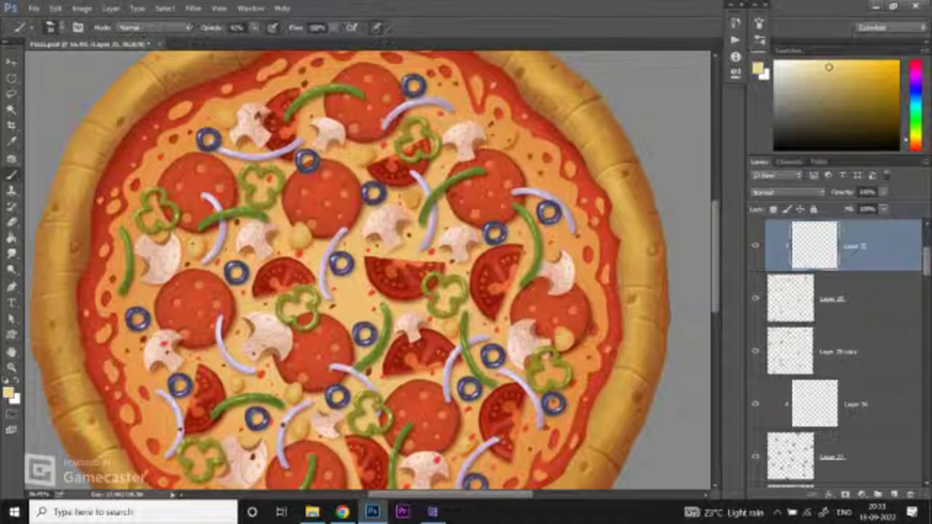
{"action": "scroll", "coordinate": [368, 270], "scroll_direction": "down", "scroll_amount": 3}
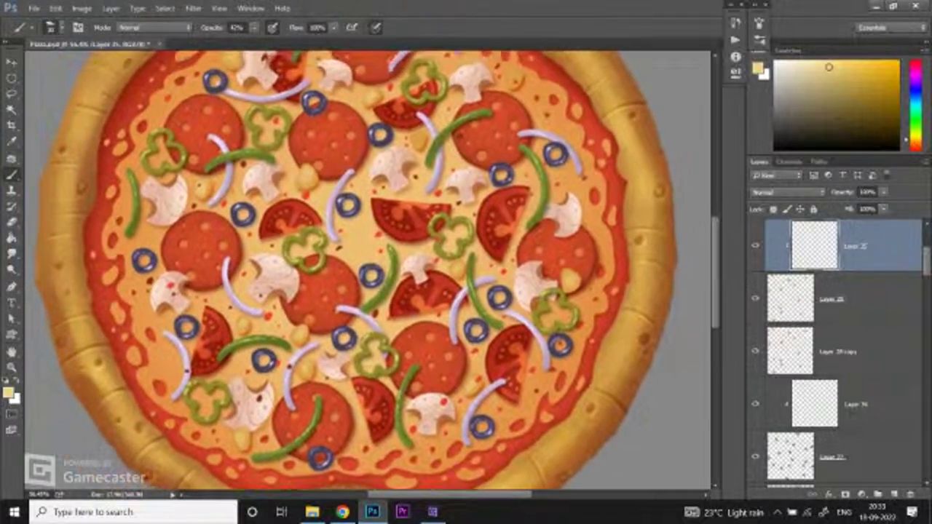
{"action": "scroll", "coordinate": [368, 269], "scroll_direction": "up", "scroll_amount": 2}
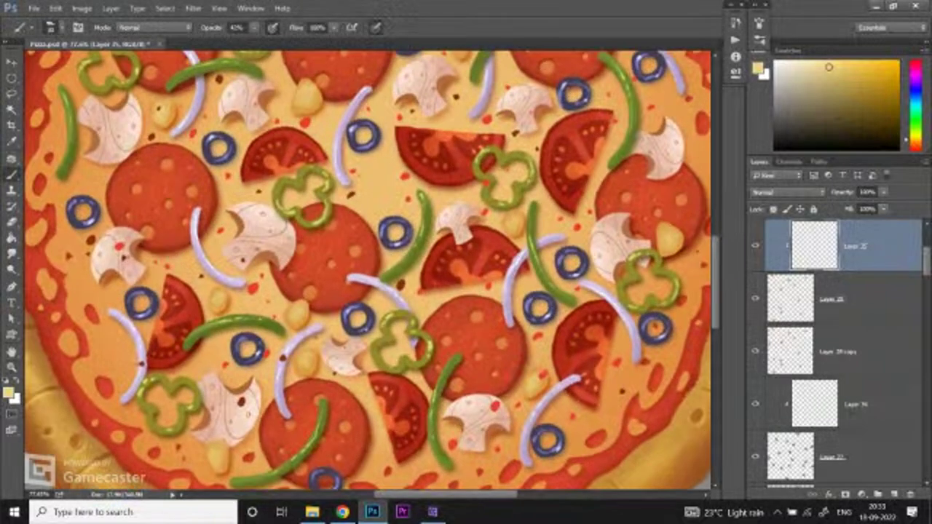
{"action": "left_click", "coordinate": [786, 193]}
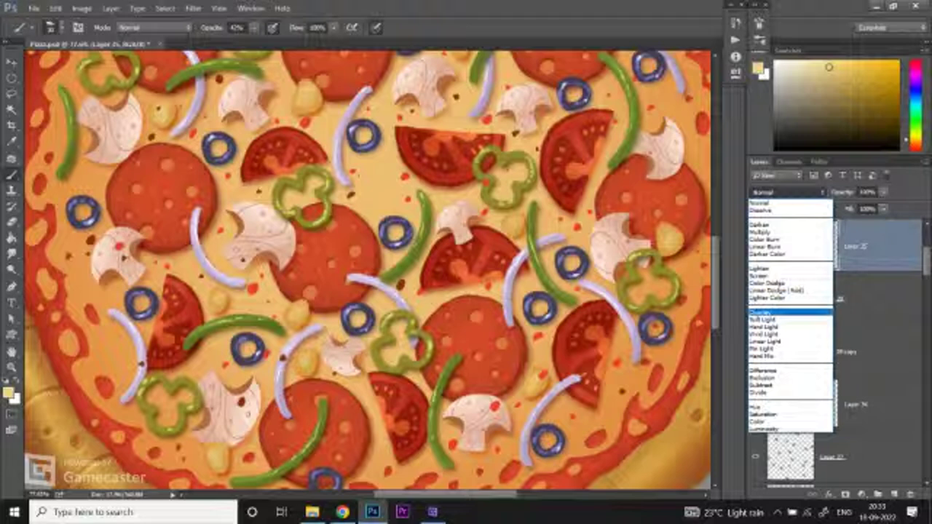
{"action": "key", "text": "Home"}
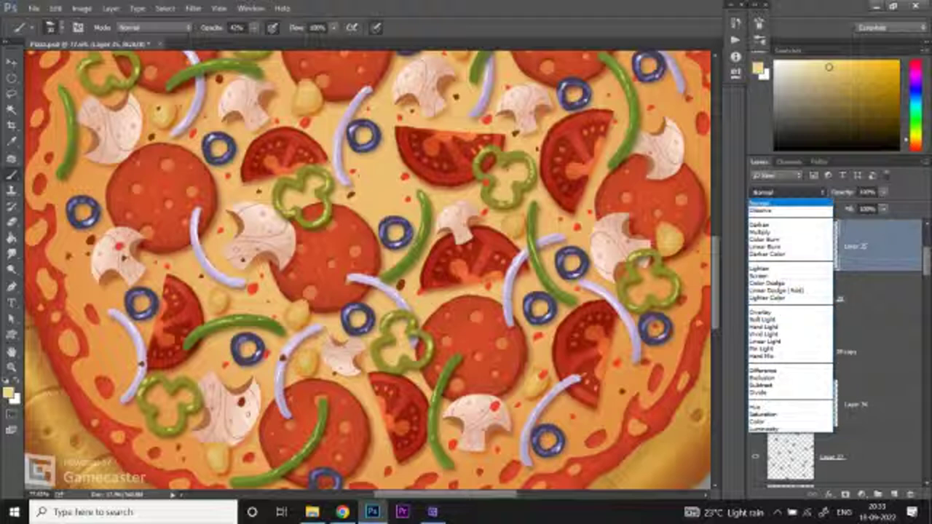
{"action": "key", "text": "Down"}
{"action": "key", "text": "Down"}
{"action": "key", "text": "Down"}
{"action": "key", "text": "Down"}
{"action": "key", "text": "Down"}
{"action": "key", "text": "Down"}
{"action": "key", "text": "Down"}
{"action": "key", "text": "Down"}
{"action": "key", "text": "Down"}
{"action": "key", "text": "Down"}
{"action": "key", "text": "Down"}
{"action": "key", "text": "Down"}
{"action": "key", "text": "Return"}
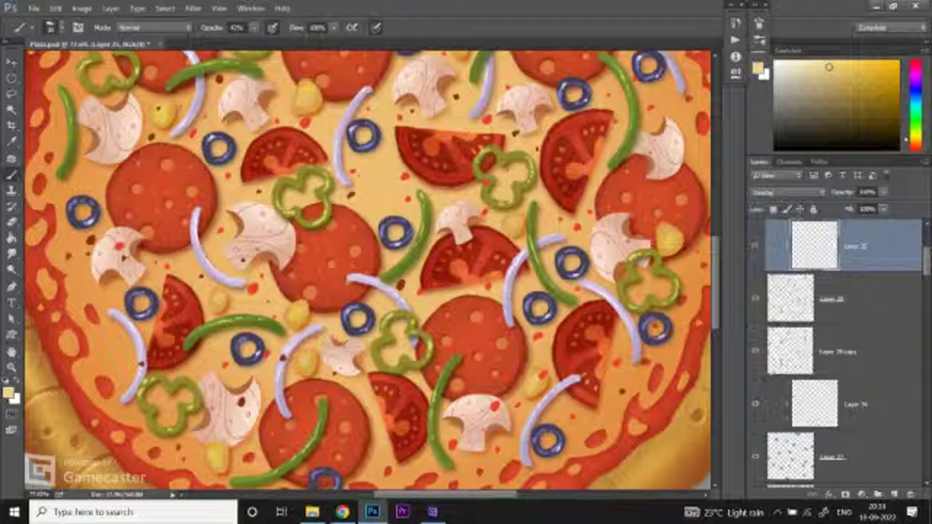
Step: Lower the glow layer opacity and make the light colour active at full brush opacity
{"action": "key", "text": "z"}
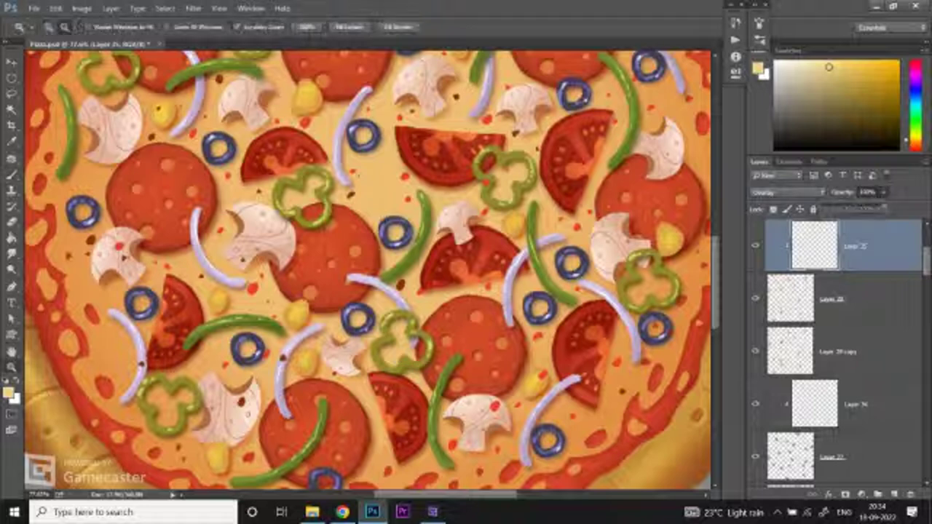
{"action": "key", "text": "3"}
{"action": "key", "text": "x"}
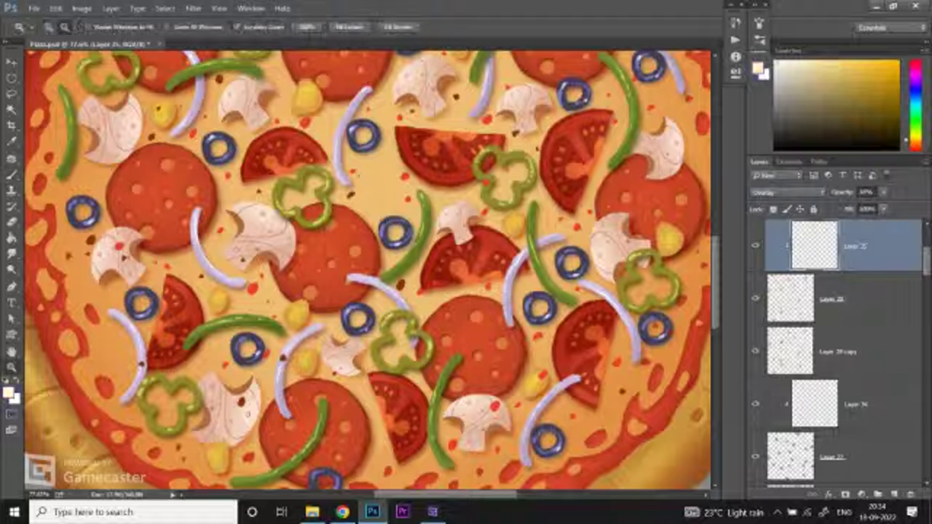
{"action": "key", "text": "b"}
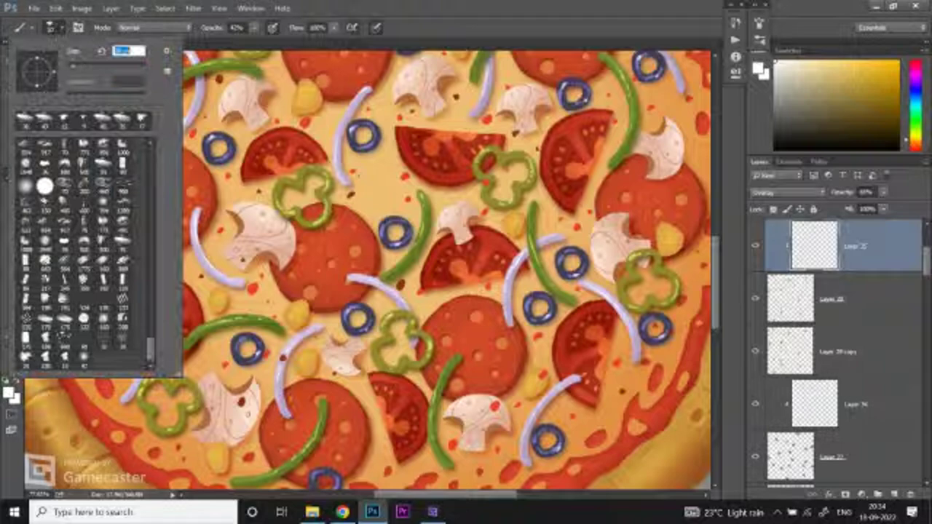
{"action": "key", "text": "Return"}
{"action": "key", "text": "0"}
Step: Zoom in and out across the pizza to inspect the brightened toppings
{"action": "key", "text": "ctrl+plus"}
{"action": "key", "text": "ctrl+plus"}
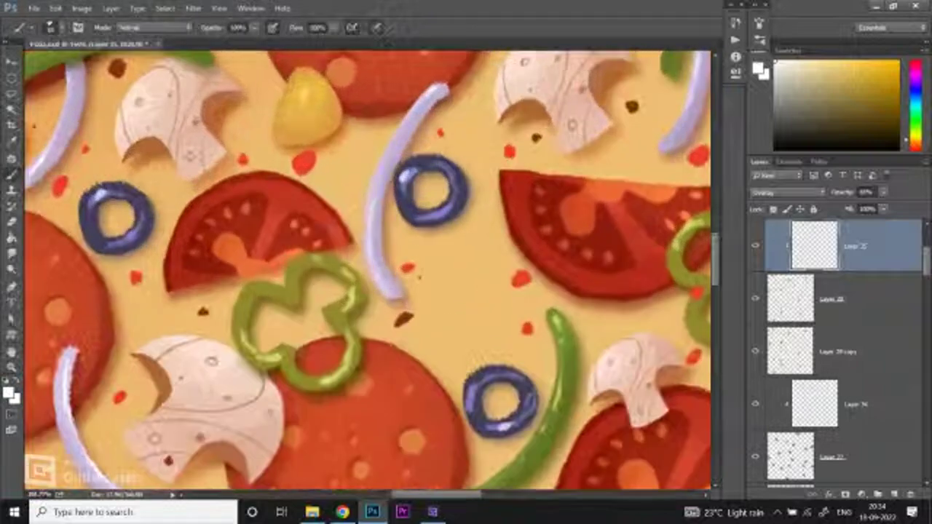
{"action": "key", "text": "ctrl+minus"}
{"action": "key", "text": "ctrl+minus"}
{"action": "key", "text": "ctrl+plus"}
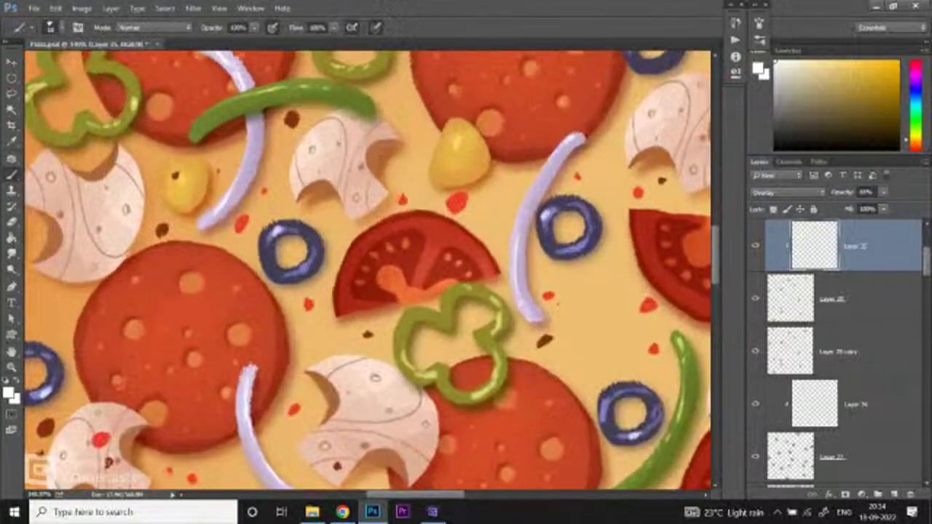
{"action": "key", "text": "ctrl+minus"}
{"action": "key", "text": "ctrl+minus"}
{"action": "key", "text": "ctrl+minus"}
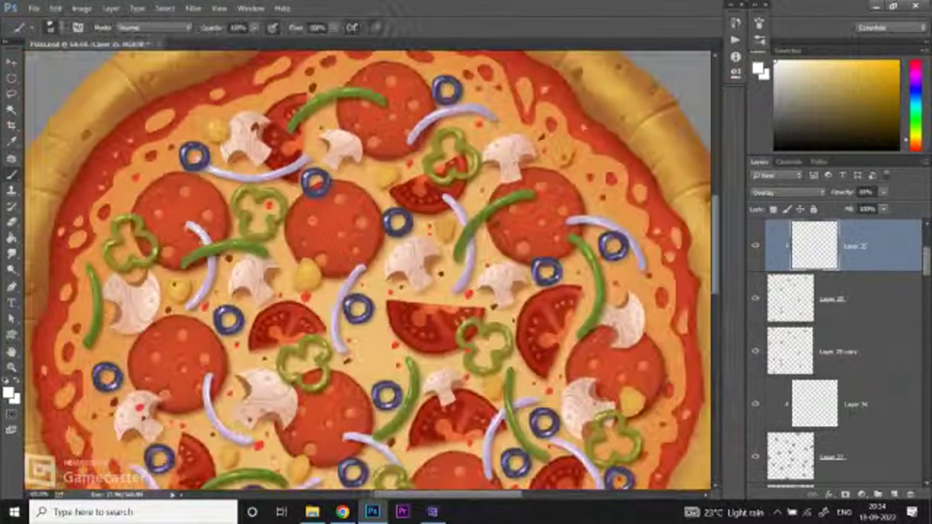
{"action": "key", "text": "ctrl+plus"}
{"action": "key", "text": "ctrl+plus"}
{"action": "key", "text": "ctrl+minus"}
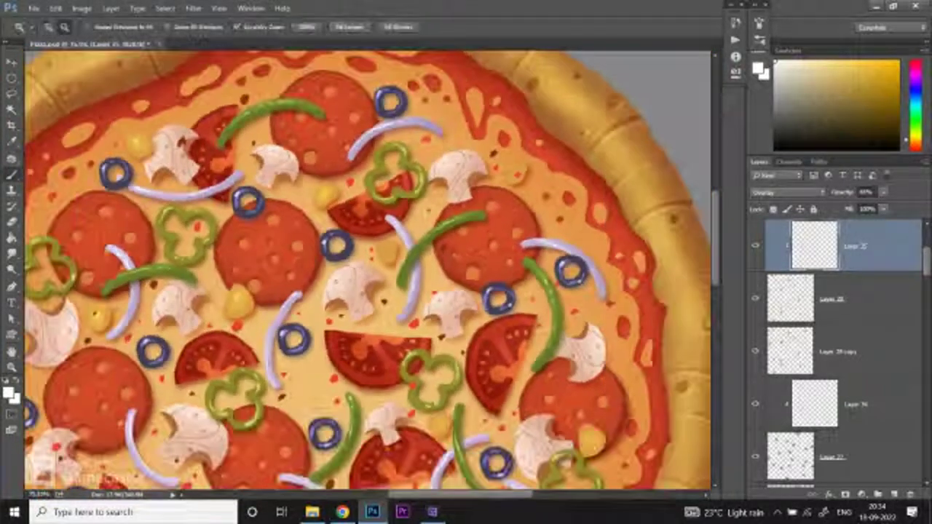
{"action": "key", "text": "ctrl+plus"}
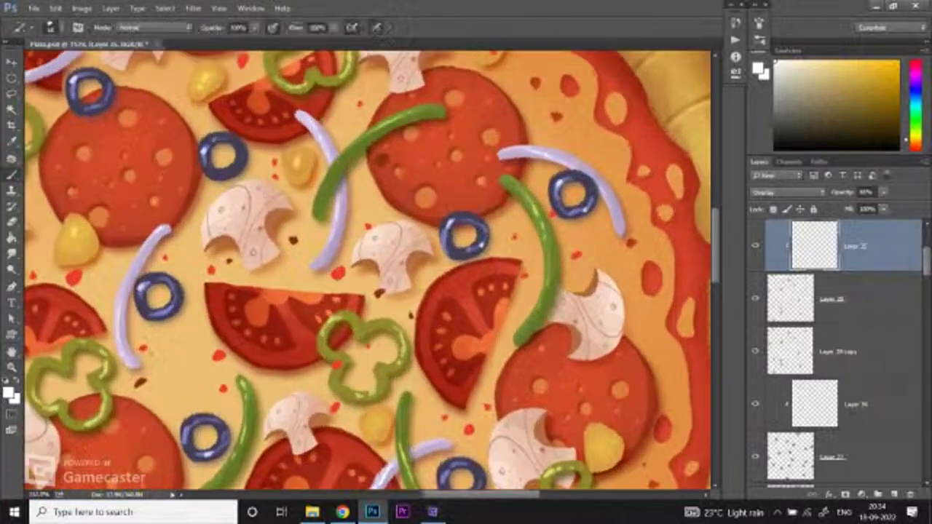
{"action": "key", "text": "ctrl+minus"}
{"action": "key", "text": "ctrl+minus"}
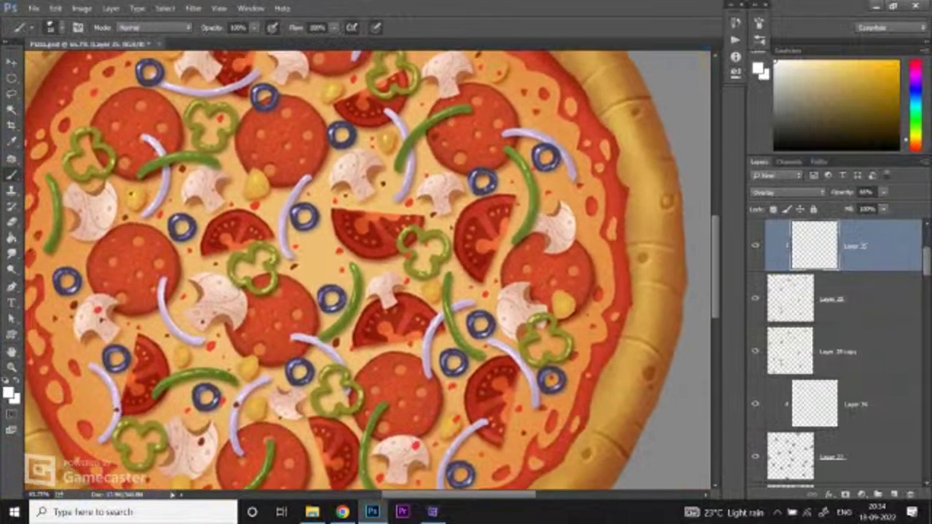
{"action": "key", "text": "ctrl+plus"}
{"action": "key", "text": "ctrl+plus"}
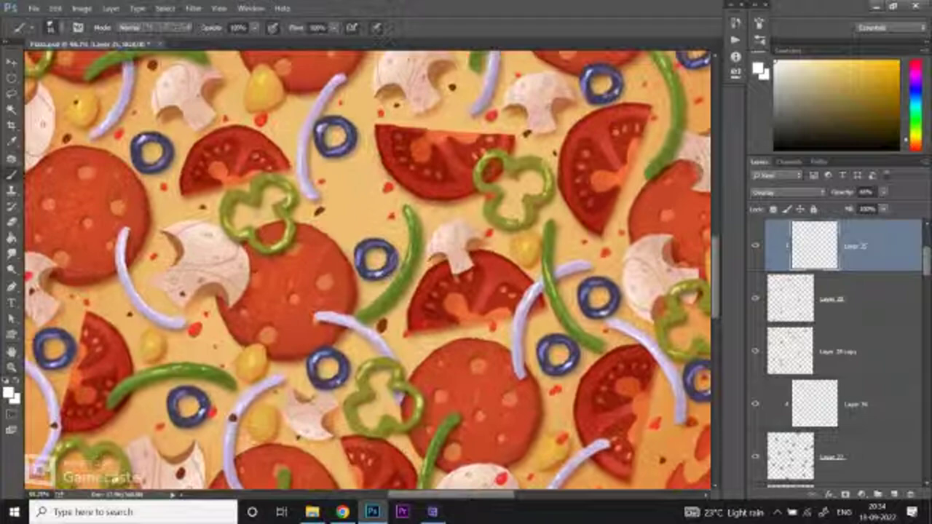
{"action": "scroll", "coordinate": [368, 269], "scroll_direction": "down", "scroll_amount": 3}
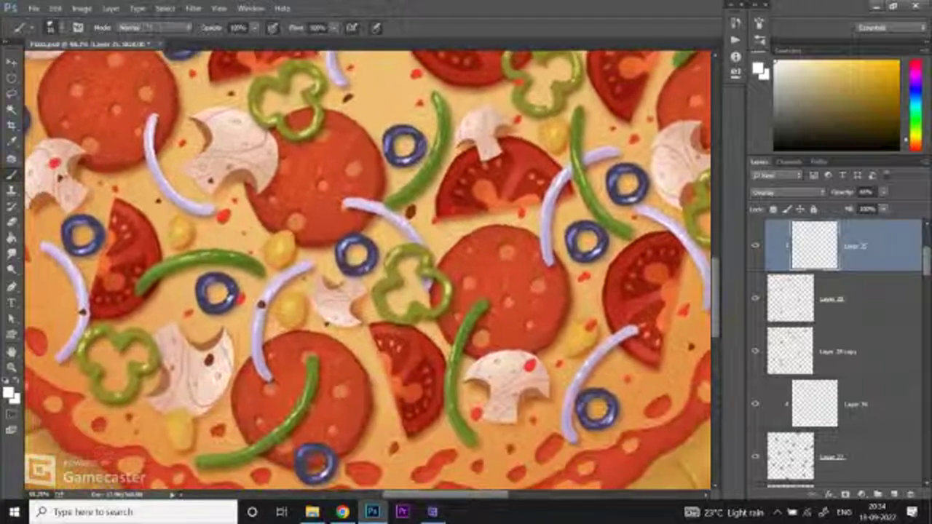
{"action": "key", "text": "ctrl+minus"}
{"action": "key", "text": "ctrl+plus"}
{"action": "key", "text": "ctrl+plus"}
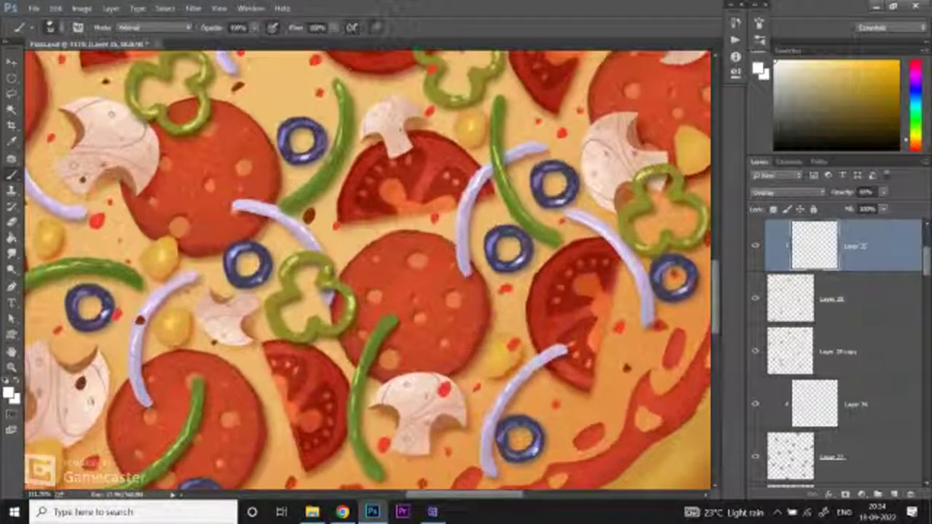
{"action": "key", "text": "ctrl+minus"}
{"action": "key", "text": "b"}
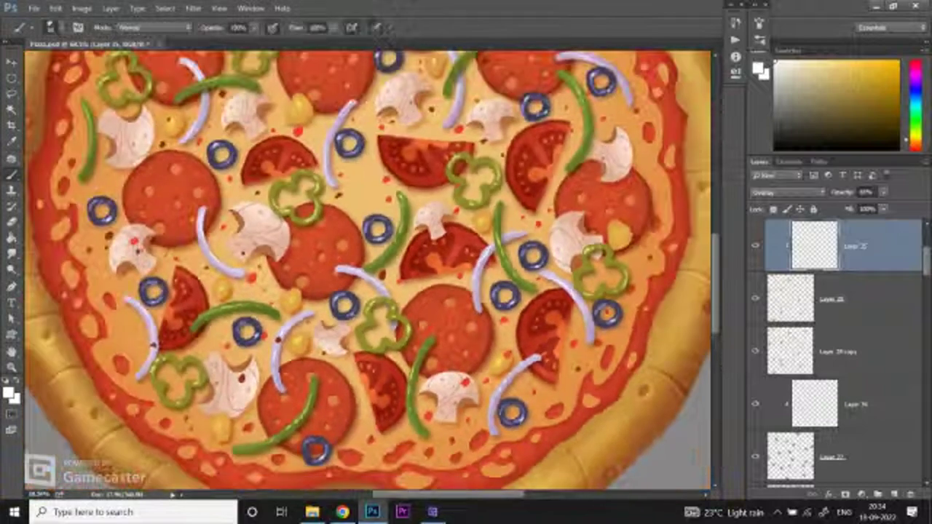
{"action": "key", "text": "ctrl+minus"}
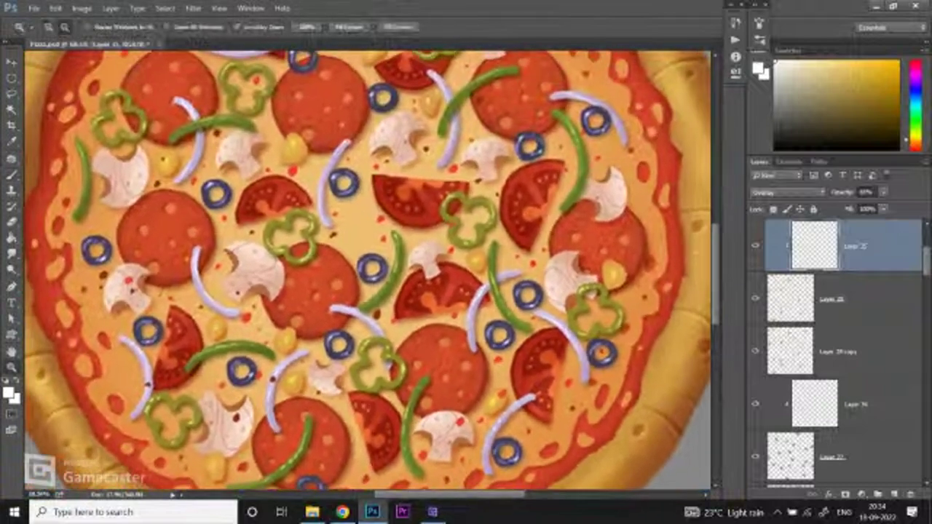
{"action": "key", "text": "ctrl+plus"}
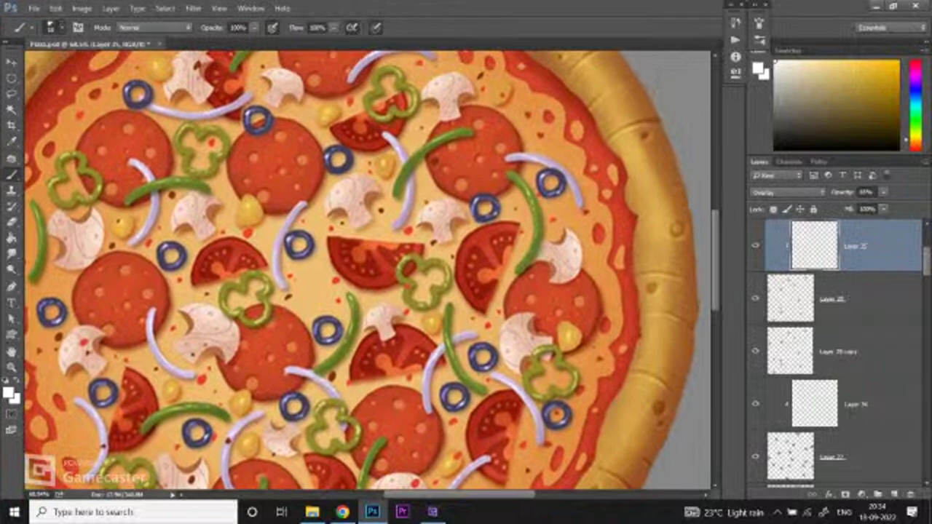
Step: Set brush opacity to 41%, zoom out, and select the Group 1 copy layer
{"action": "left_click", "coordinate": [50, 27]}
{"action": "key", "text": "Escape"}
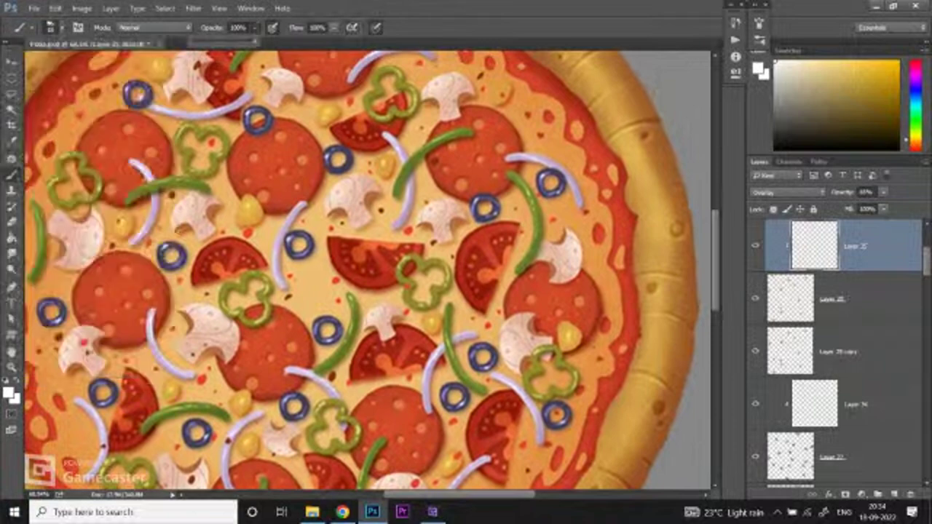
{"action": "left_click_drag", "start_coordinate": [218, 41], "coordinate": [220, 41]}
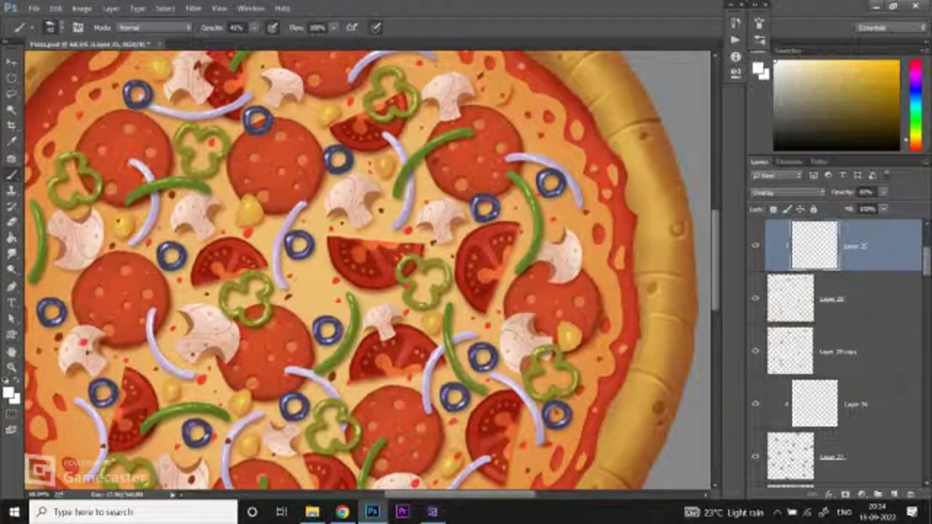
{"action": "key", "text": "z"}
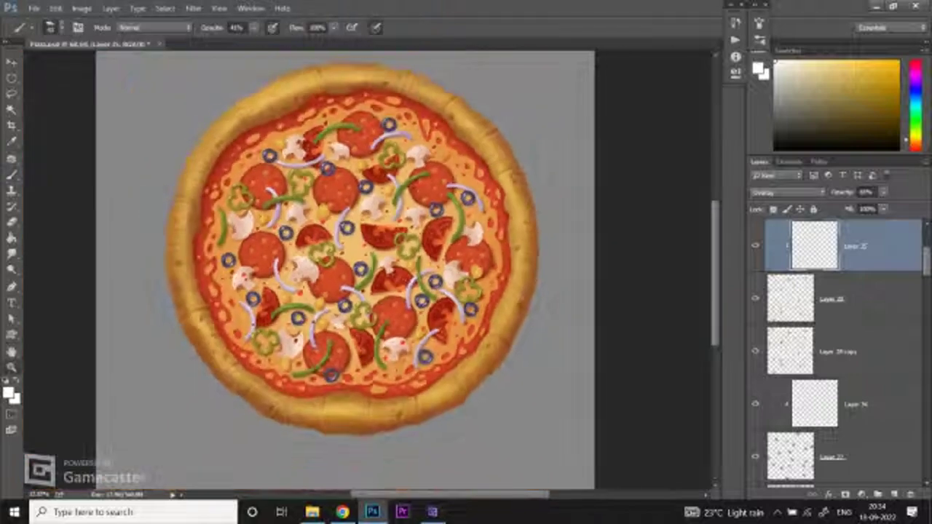
{"action": "key", "text": "v"}
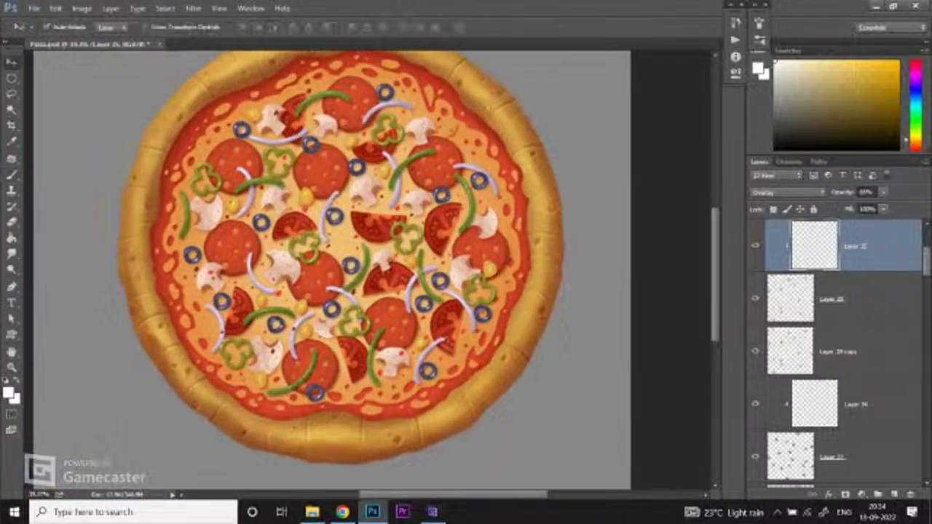
{"action": "key", "text": "alt+comma"}
Step: Add a new layer clipped to Group 1 copy and set it to Multiply
{"action": "scroll", "coordinate": [837, 350], "scroll_direction": "down", "scroll_amount": 2}
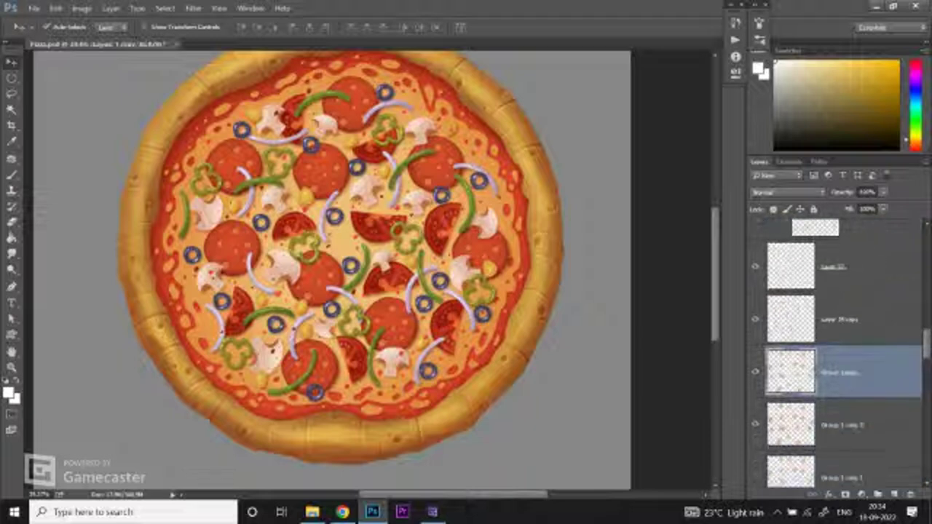
{"action": "left_click", "coordinate": [895, 495]}
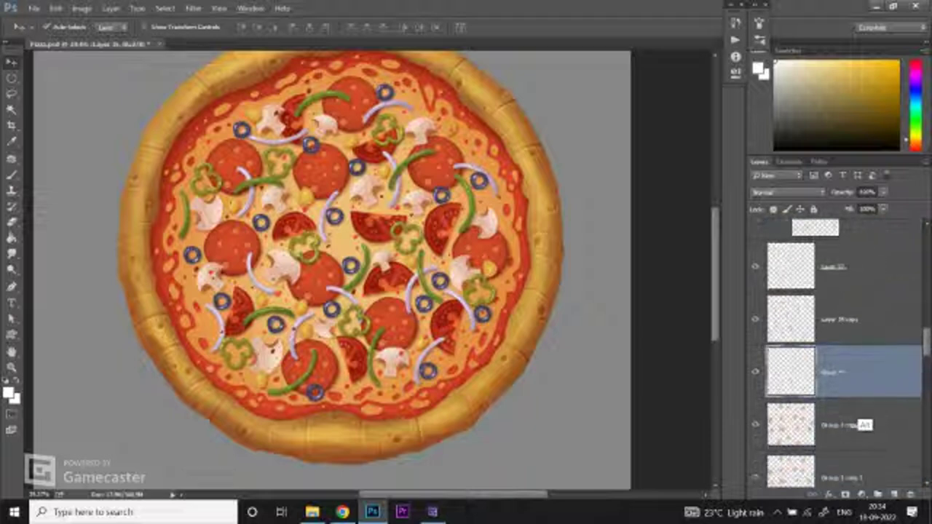
{"action": "key", "text": "ctrl+alt+g"}
{"action": "left_click", "coordinate": [761, 232]}
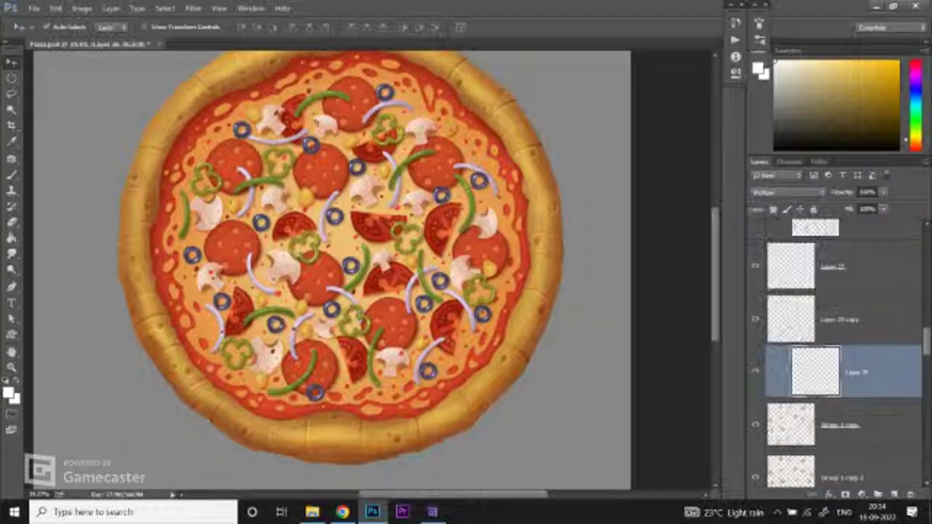
{"action": "left_click", "coordinate": [11, 174]}
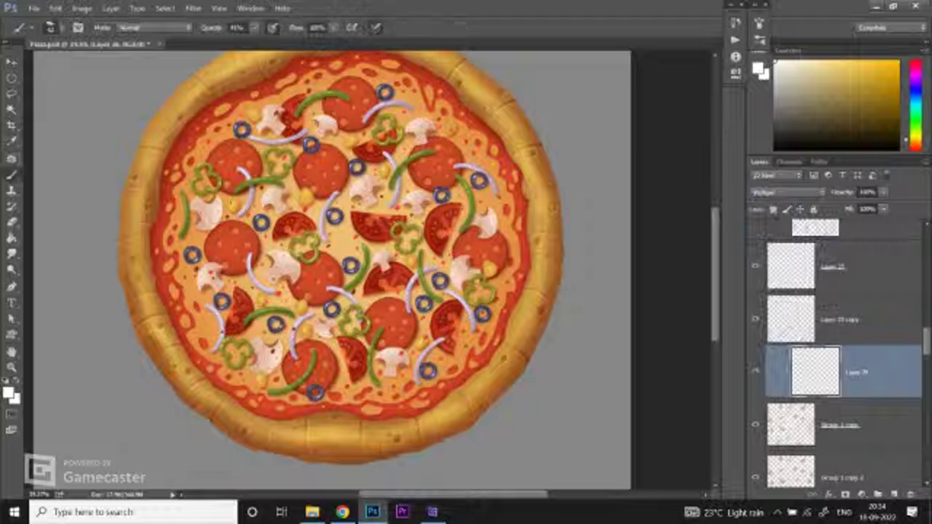
Step: Set the brush to 24% opacity, swap colours, and adjust the brush size
{"action": "left_click", "coordinate": [28, 27]}
{"action": "left_click", "coordinate": [254, 27]}
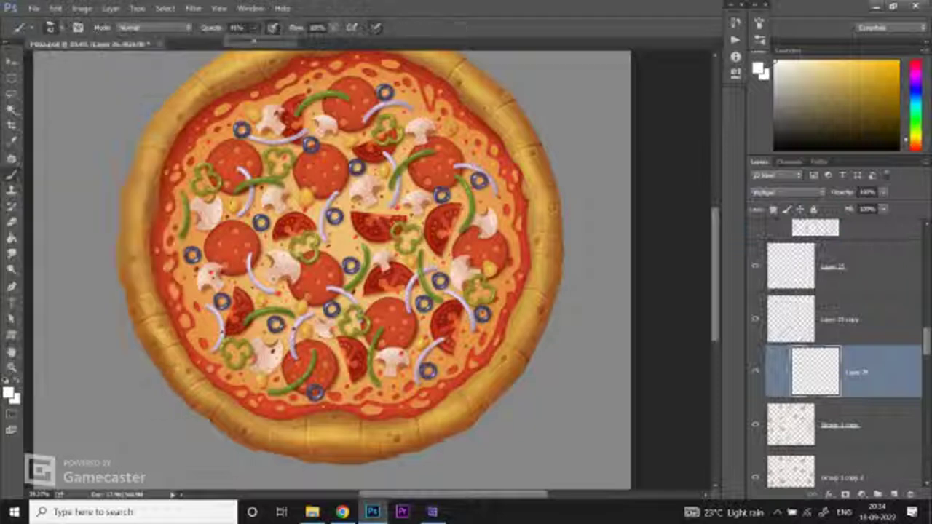
{"action": "left_click_drag", "start_coordinate": [256, 41], "coordinate": [243, 40]}
{"action": "key", "text": "x"}
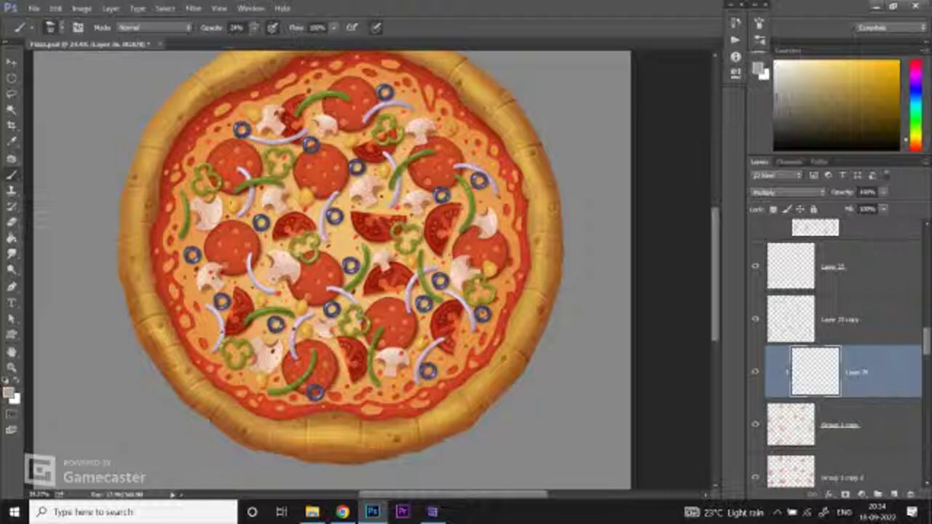
{"action": "key", "text": "ctrl+plus"}
{"action": "key", "text": "ctrl+plus"}
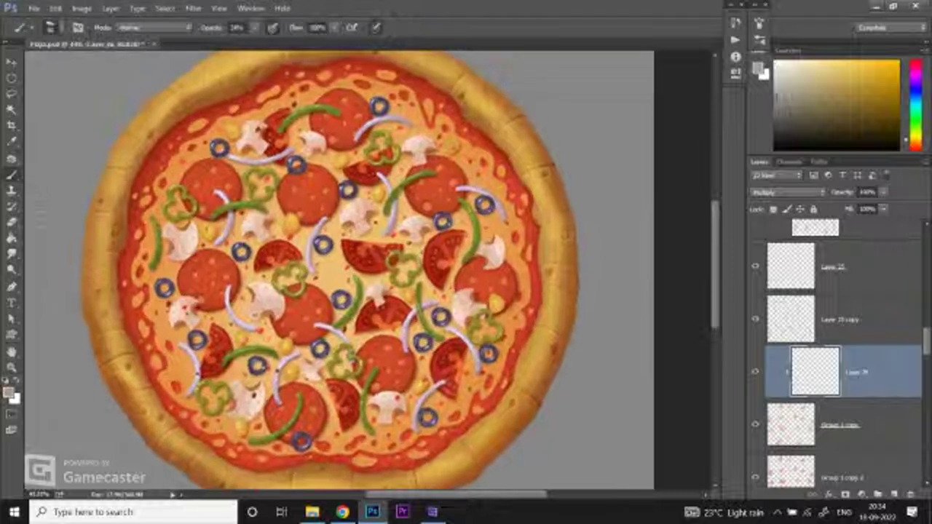
{"action": "left_click", "coordinate": [58, 27]}
{"action": "left_click_drag", "start_coordinate": [102, 65], "coordinate": [109, 66]}
{"action": "key", "text": "Return"}
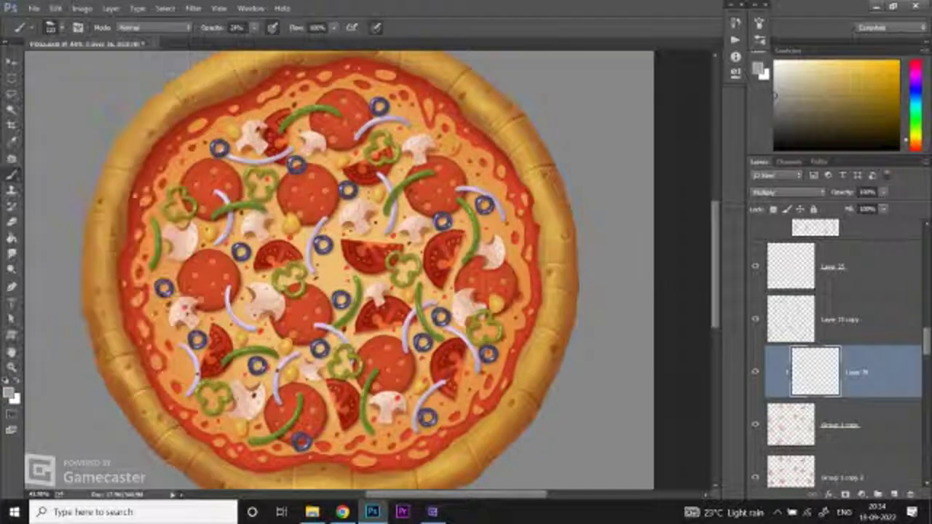
Step: Paint faint grey shadows on the pepperoni and all the mushrooms across the pizza
{"action": "left_click", "coordinate": [258, 143]}
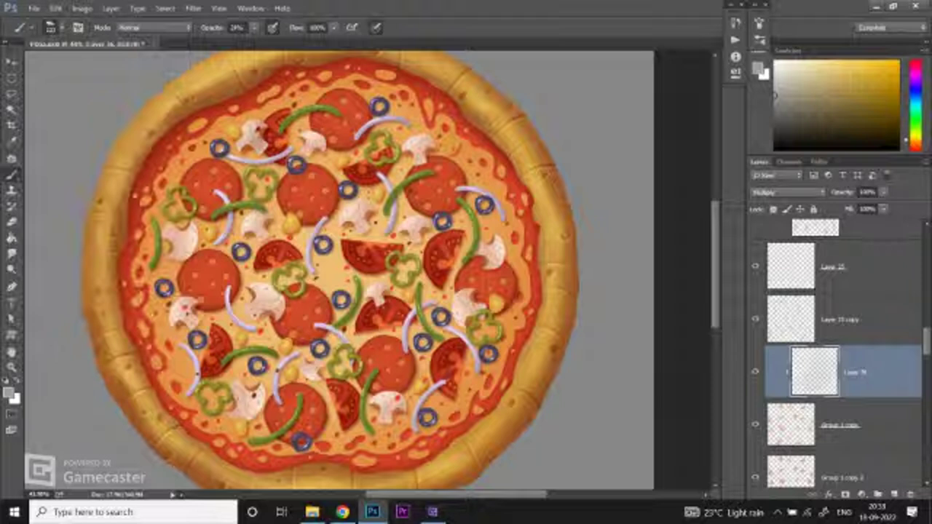
{"action": "left_click_drag", "start_coordinate": [188, 241], "coordinate": [180, 255]}
{"action": "left_click", "coordinate": [258, 129]}
{"action": "left_click_drag", "start_coordinate": [181, 309], "coordinate": [193, 318]}
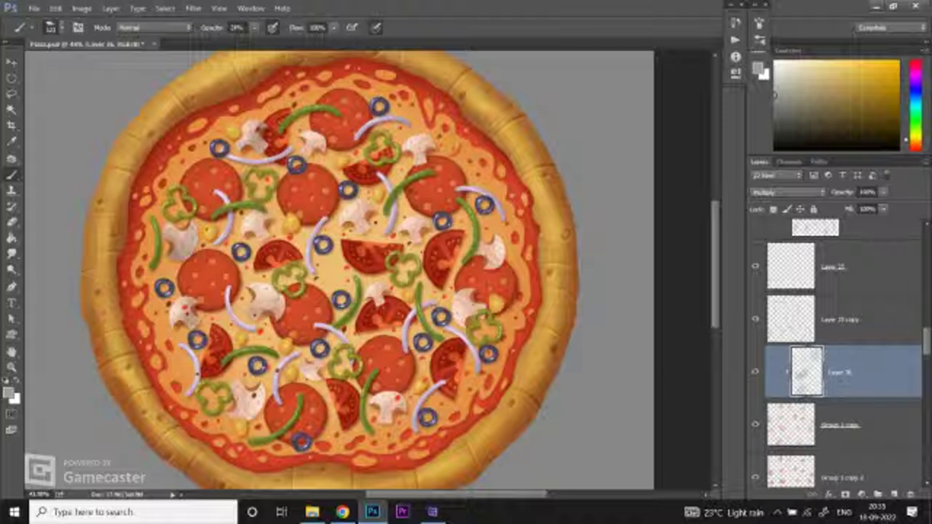
{"action": "left_click_drag", "start_coordinate": [278, 292], "coordinate": [281, 313]}
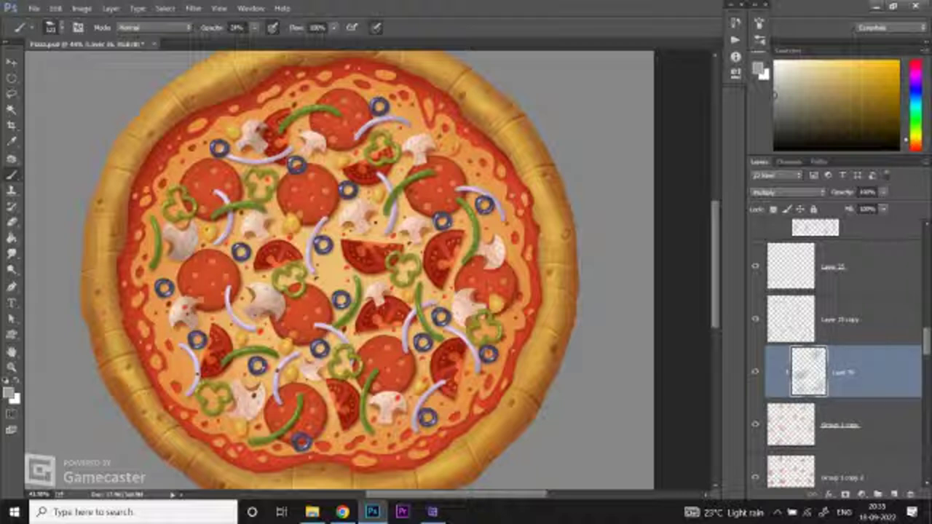
{"action": "left_click_drag", "start_coordinate": [234, 399], "coordinate": [255, 411]}
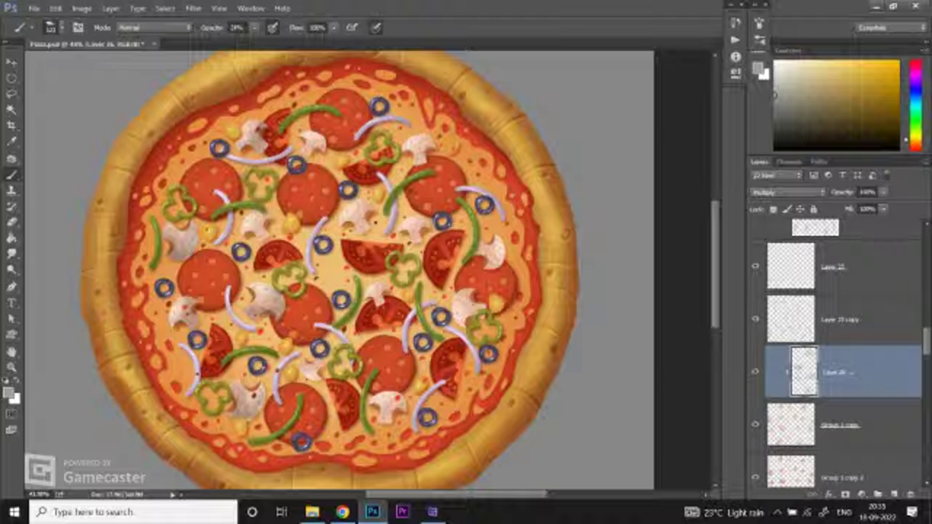
{"action": "left_click_drag", "start_coordinate": [386, 419], "coordinate": [394, 407]}
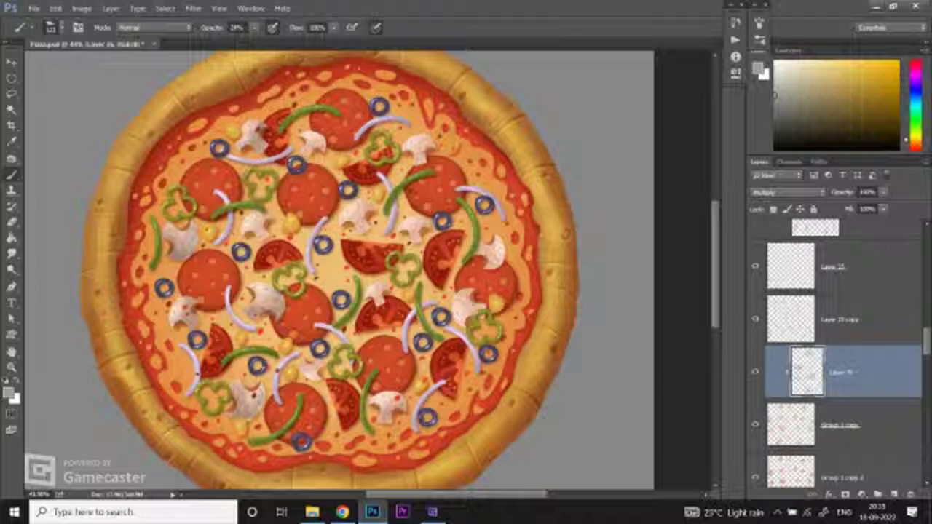
{"action": "left_click_drag", "start_coordinate": [305, 378], "coordinate": [319, 377]}
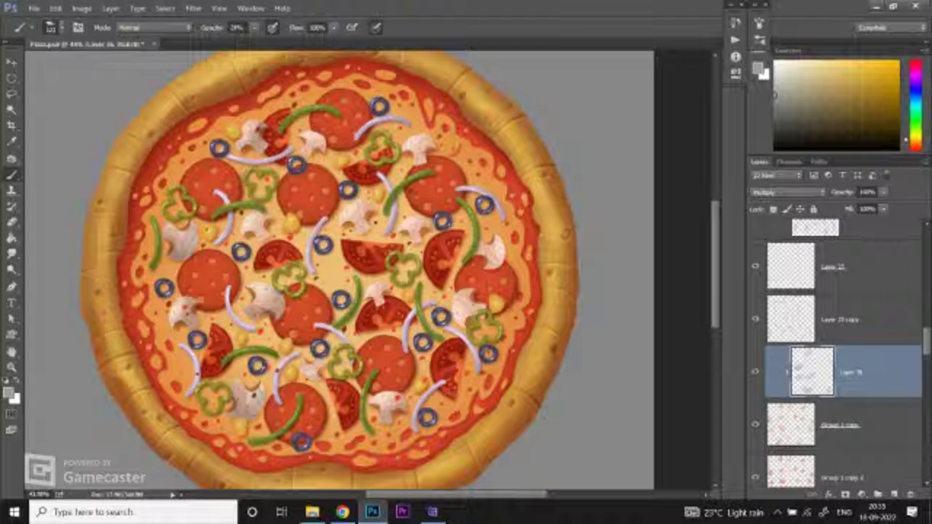
{"action": "left_click_drag", "start_coordinate": [452, 324], "coordinate": [484, 306]}
{"action": "left_click_drag", "start_coordinate": [313, 369], "coordinate": [322, 365]}
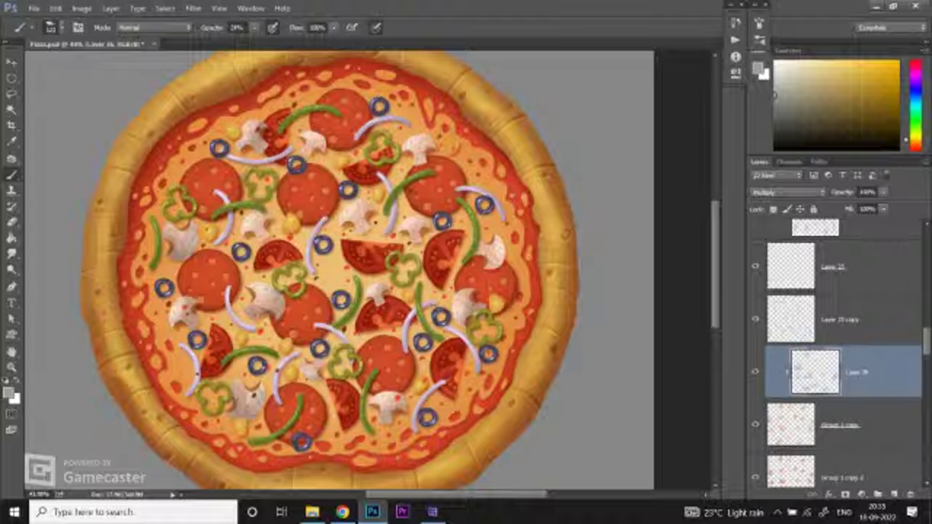
{"action": "left_click_drag", "start_coordinate": [346, 221], "coordinate": [367, 233]}
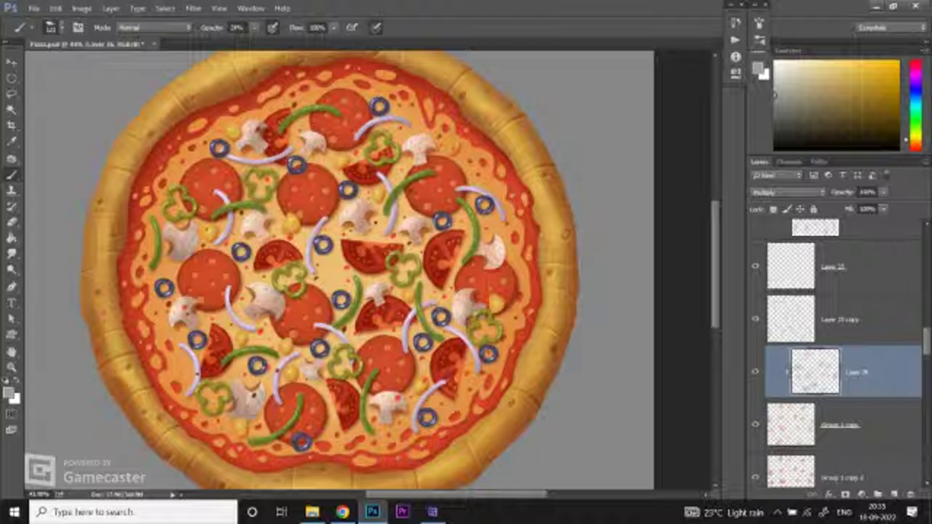
{"action": "left_click_drag", "start_coordinate": [316, 149], "coordinate": [324, 140]}
{"action": "left_click_drag", "start_coordinate": [370, 214], "coordinate": [376, 205]}
{"action": "left_click_drag", "start_coordinate": [266, 212], "coordinate": [259, 239]}
{"action": "mouse_move", "coordinate": [428, 137]}
{"action": "left_mouse_down"}
{"action": "mouse_move", "coordinate": [421, 155]}
{"action": "mouse_move", "coordinate": [425, 149]}
{"action": "left_mouse_up"}
{"action": "mouse_move", "coordinate": [488, 253]}
{"action": "left_mouse_down"}
{"action": "mouse_move", "coordinate": [501, 266]}
{"action": "mouse_move", "coordinate": [436, 292]}
{"action": "mouse_move", "coordinate": [503, 291]}
{"action": "left_mouse_up"}
Step: Color-balance the shadow layer to Red 80 and shift it toward Blue
{"action": "key", "text": "ctrl+b"}
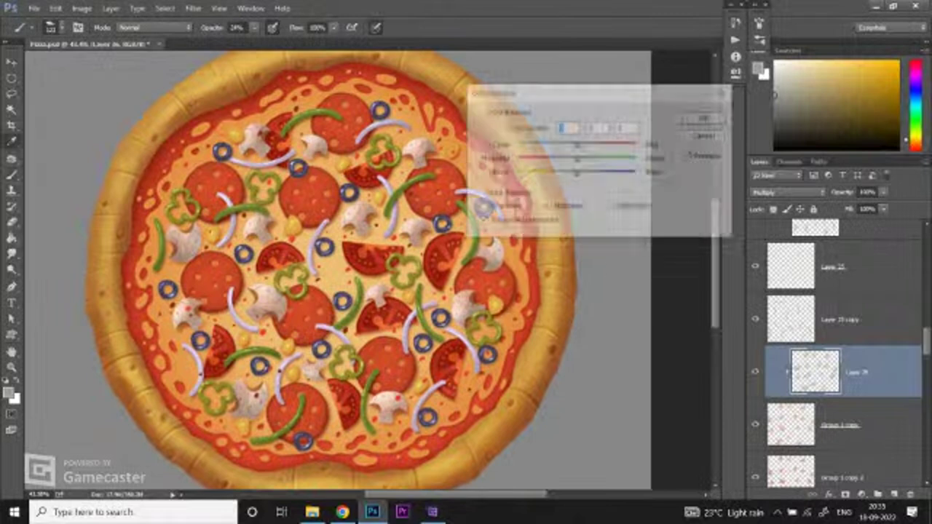
{"action": "type", "text": "80"}
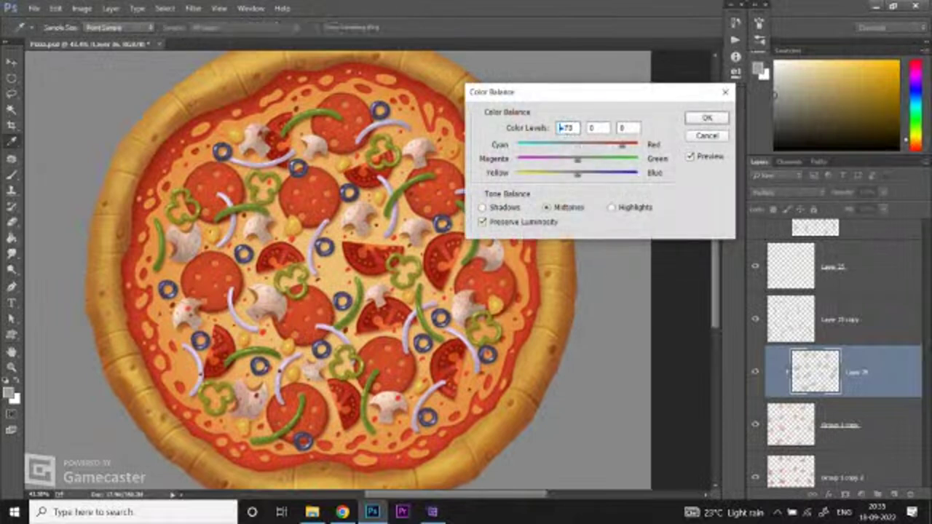
{"action": "mouse_move", "coordinate": [577, 173]}
{"action": "left_mouse_down"}
{"action": "mouse_move", "coordinate": [613, 172]}
{"action": "mouse_move", "coordinate": [552, 158]}
{"action": "mouse_move", "coordinate": [578, 159]}
{"action": "left_mouse_up"}
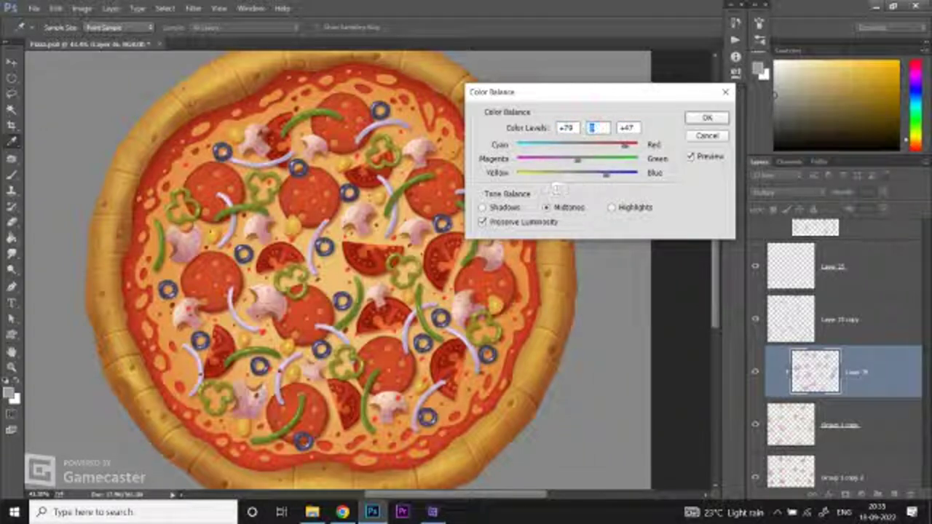
{"action": "left_click", "coordinate": [706, 118]}
{"action": "key", "text": "b"}
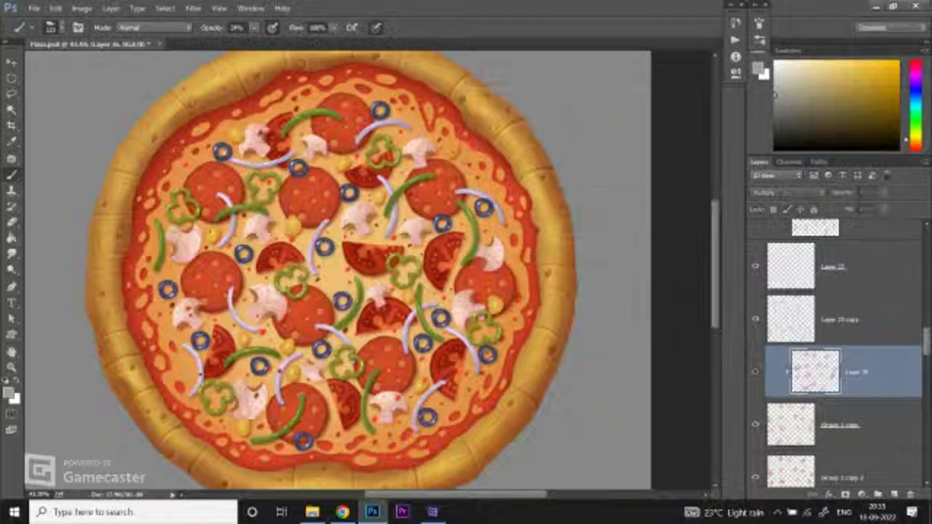
Step: Zoom out and back in to review the tinted mushroom shadows across the pizza
{"action": "key", "text": "z"}
{"action": "key", "text": "ctrl+minus"}
{"action": "key", "text": "ctrl+minus"}
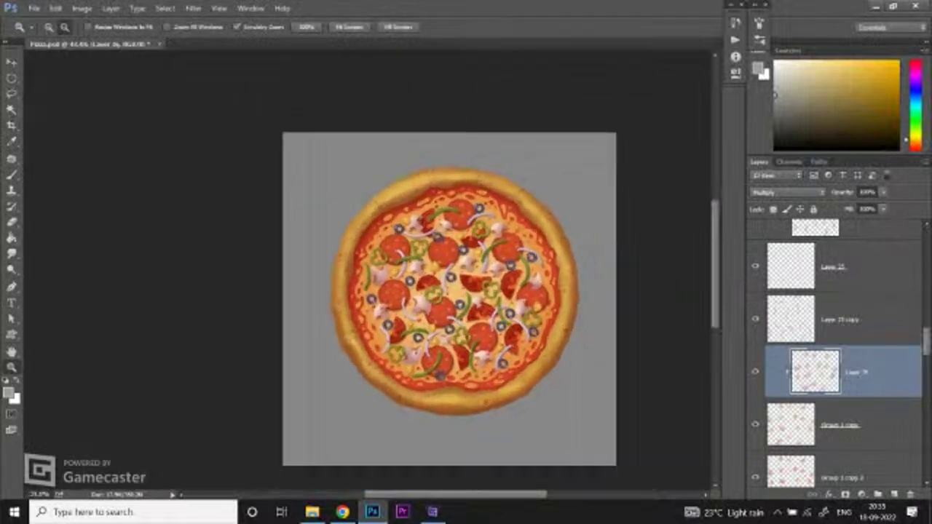
{"action": "key", "text": "ctrl+0"}
{"action": "key", "text": "b"}
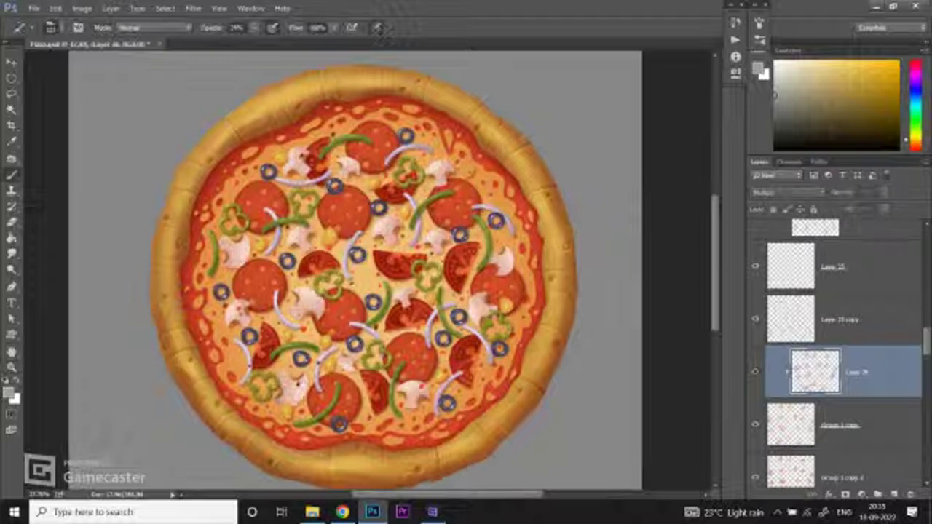
{"action": "key", "text": "z"}
{"action": "key", "text": "ctrl+minus"}
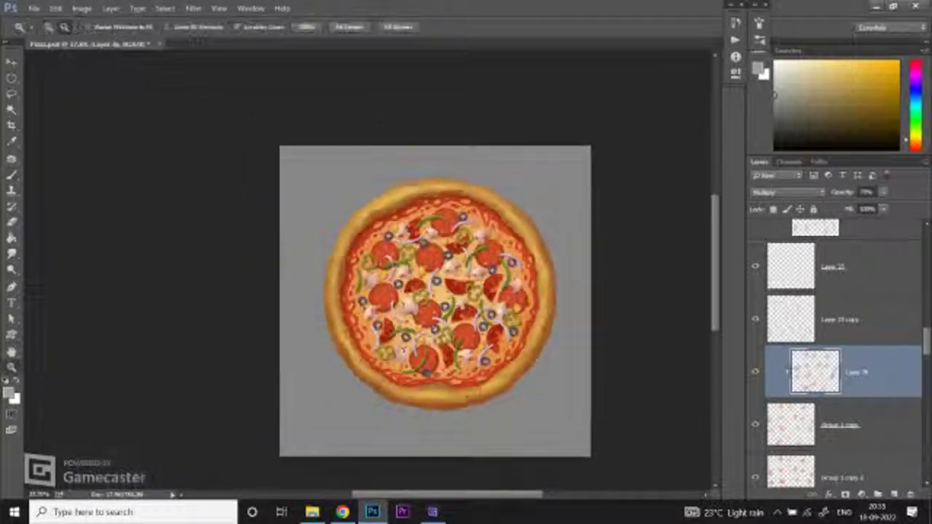
{"action": "key", "text": "ctrl+plus"}
{"action": "key", "text": "b"}
{"action": "key", "text": "z"}
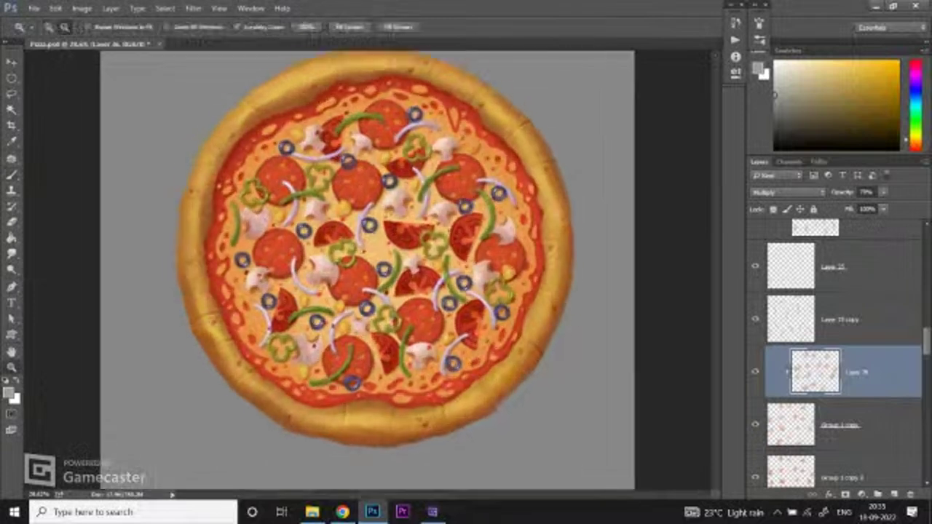
{"action": "key", "text": "ctrl+plus"}
{"action": "key", "text": "ctrl+minus"}
{"action": "key", "text": "b"}
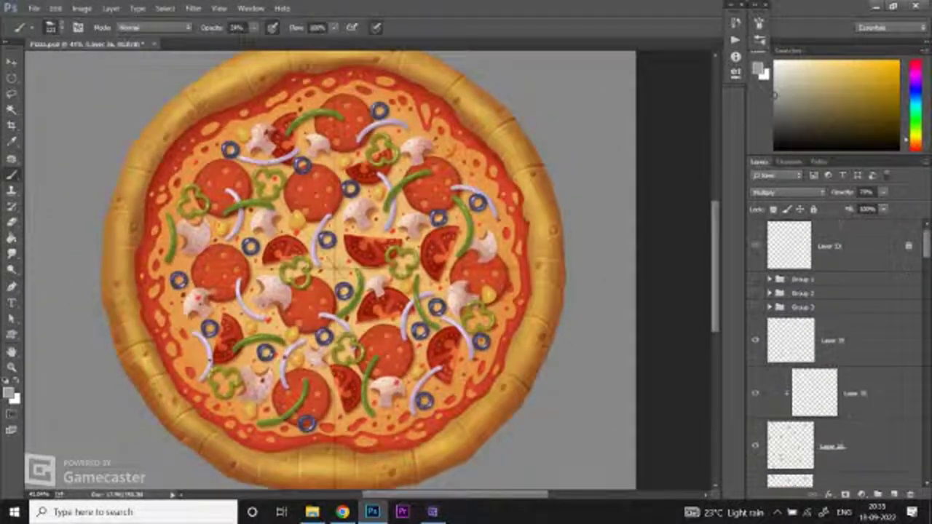
Step: Select the layer just below Group 3 in the Layers panel
{"action": "key", "text": "alt+period"}
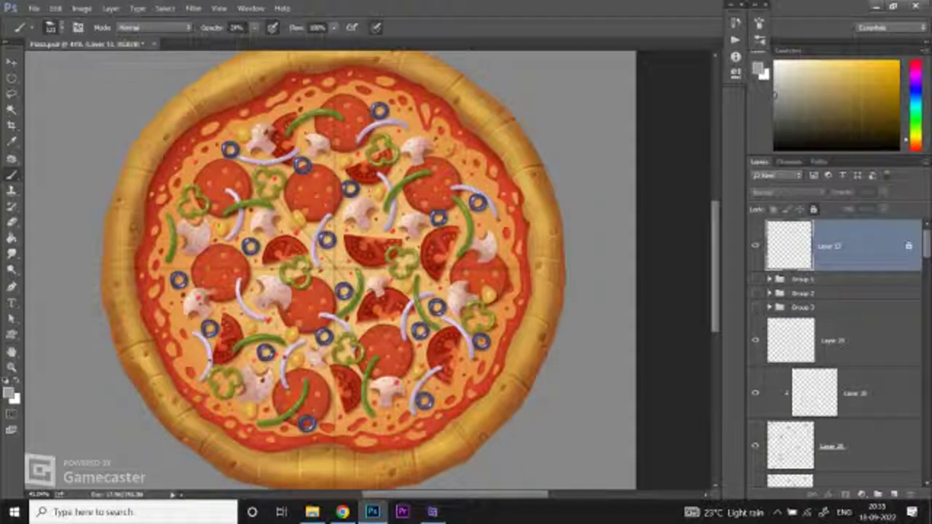
{"action": "left_click", "coordinate": [837, 340]}
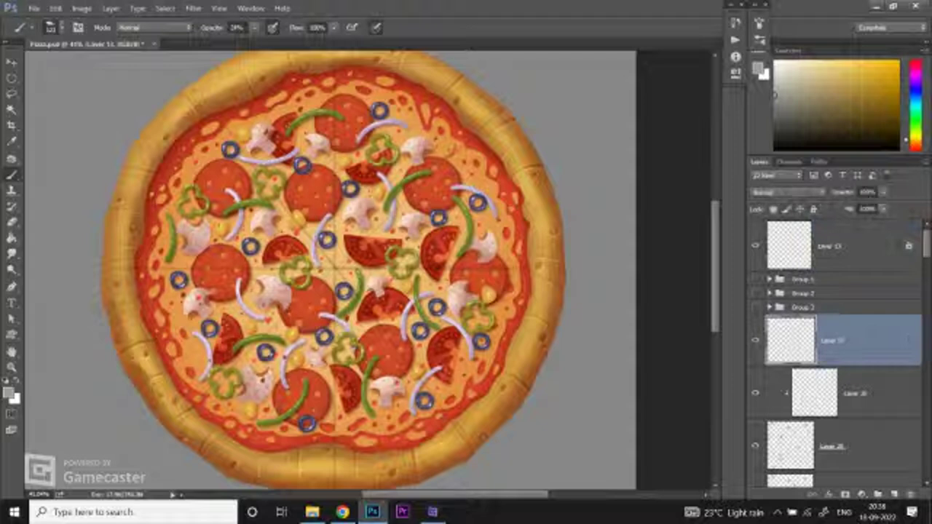
{"action": "scroll", "coordinate": [837, 349], "scroll_direction": "down", "scroll_amount": 3}
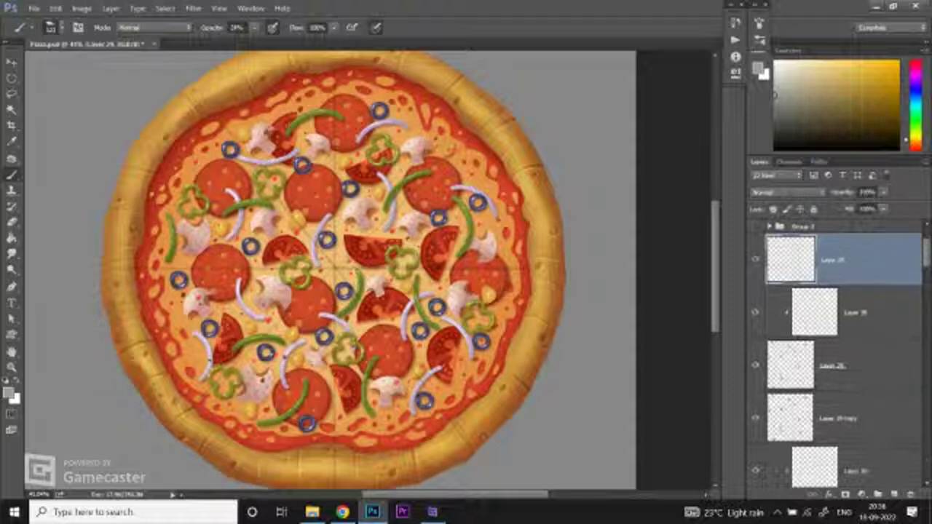
Step: Shift-select all the pizza's shading and topping layers and group them with Ctrl+G
{"action": "scroll", "coordinate": [837, 350], "scroll_direction": "down", "scroll_amount": 15}
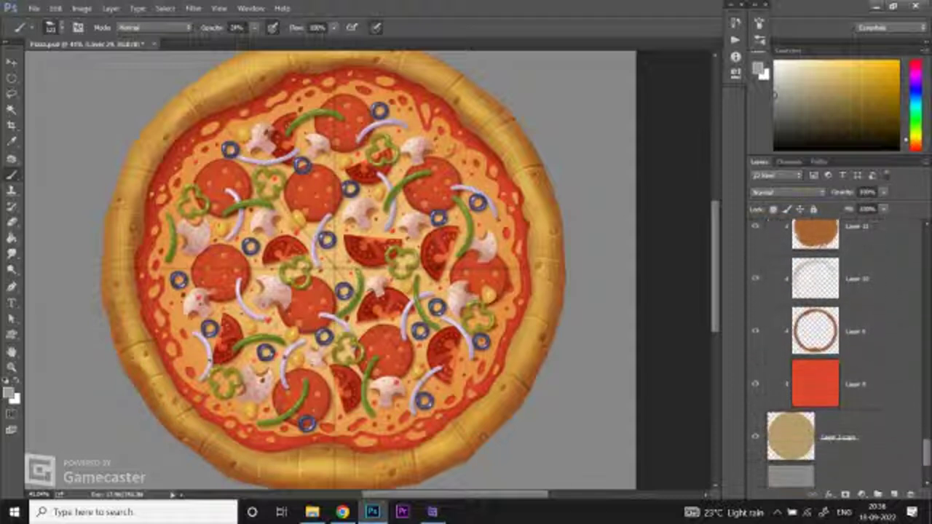
{"action": "scroll", "coordinate": [837, 349], "scroll_direction": "down", "scroll_amount": 3}
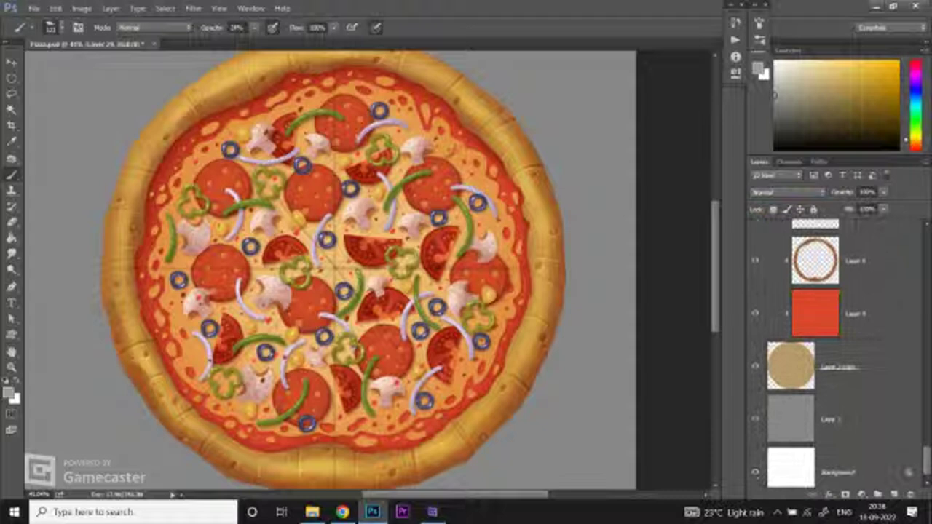
{"action": "scroll", "coordinate": [815, 349], "scroll_direction": "up", "scroll_amount": 8}
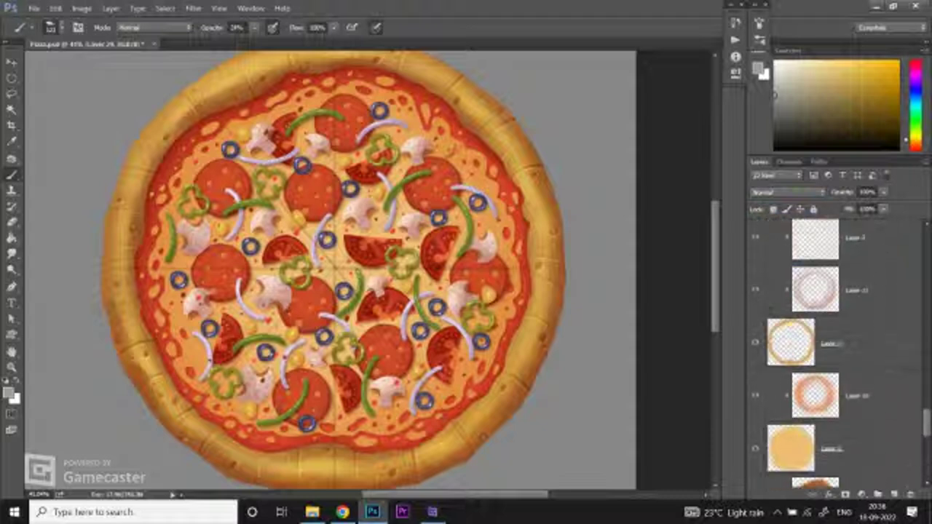
{"action": "scroll", "coordinate": [837, 349], "scroll_direction": "down", "scroll_amount": 5}
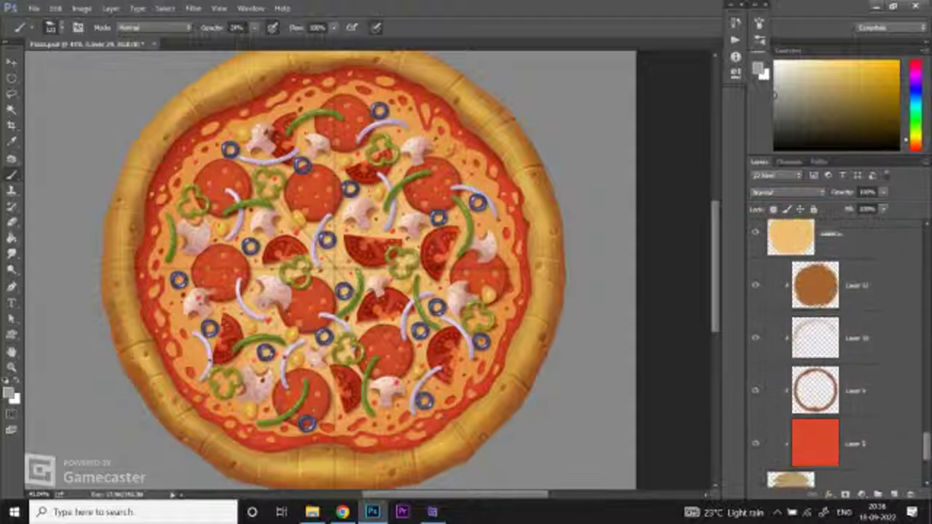
{"action": "scroll", "coordinate": [837, 350], "scroll_direction": "up", "scroll_amount": 5}
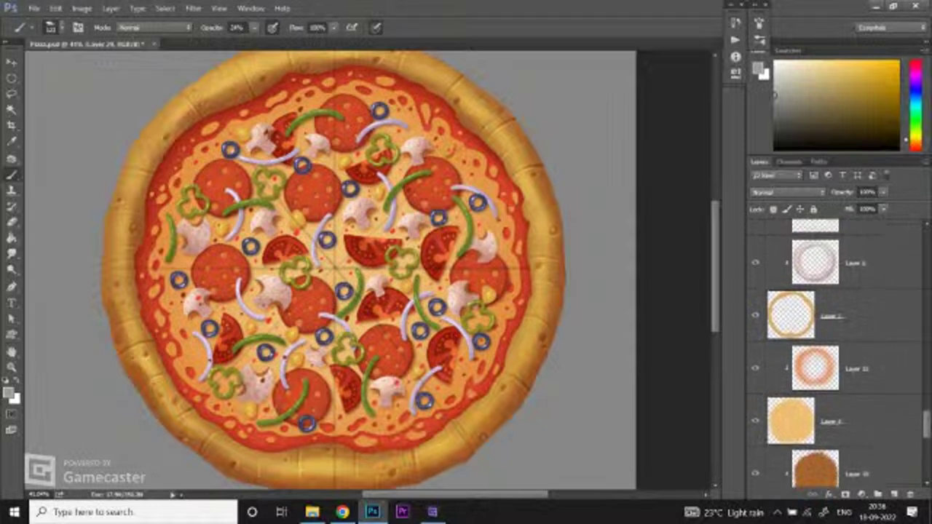
{"action": "scroll", "coordinate": [837, 350], "scroll_direction": "down", "scroll_amount": 6}
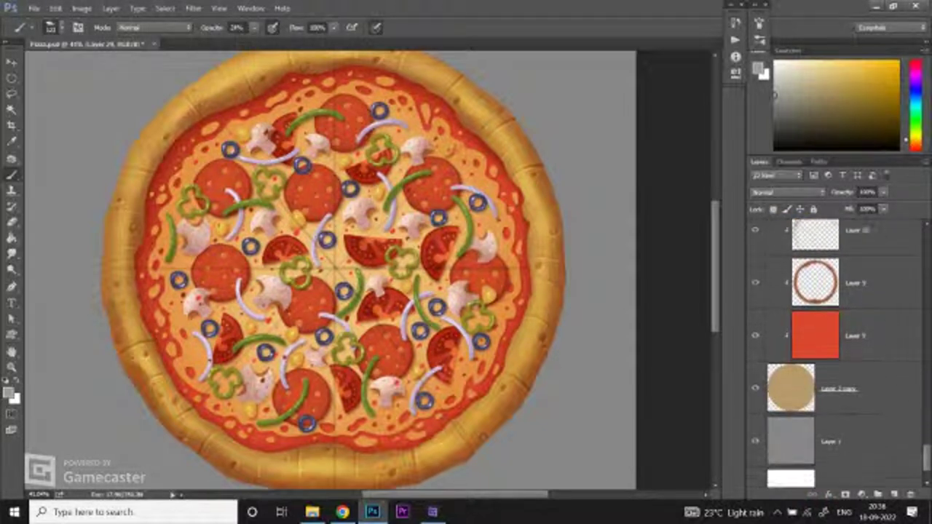
{"action": "left_click", "coordinate": [873, 335], "text": "shift"}
{"action": "scroll", "coordinate": [910, 355], "scroll_direction": "up", "scroll_amount": 5}
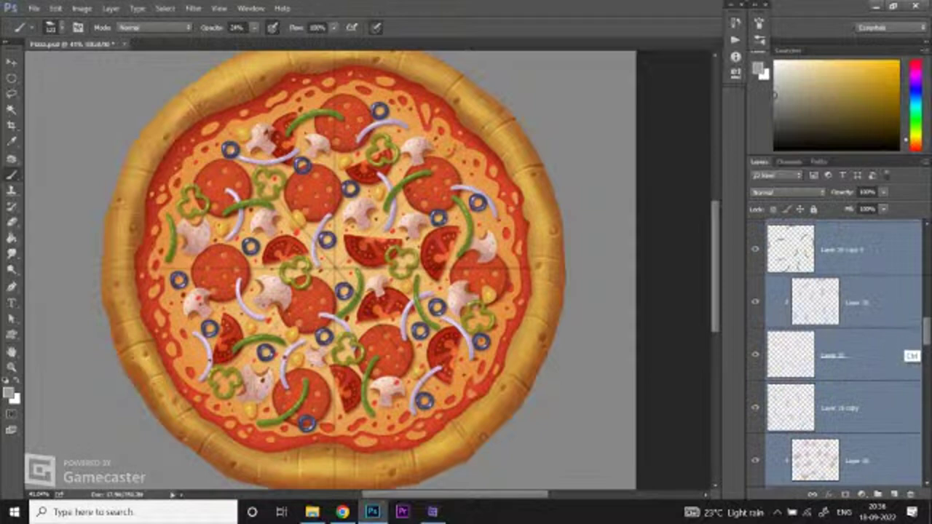
{"action": "key", "text": "ctrl+g"}
{"action": "scroll", "coordinate": [333, 264], "scroll_direction": "up", "scroll_amount": 5}
{"action": "scroll", "coordinate": [333, 264], "scroll_direction": "down", "scroll_amount": 8}
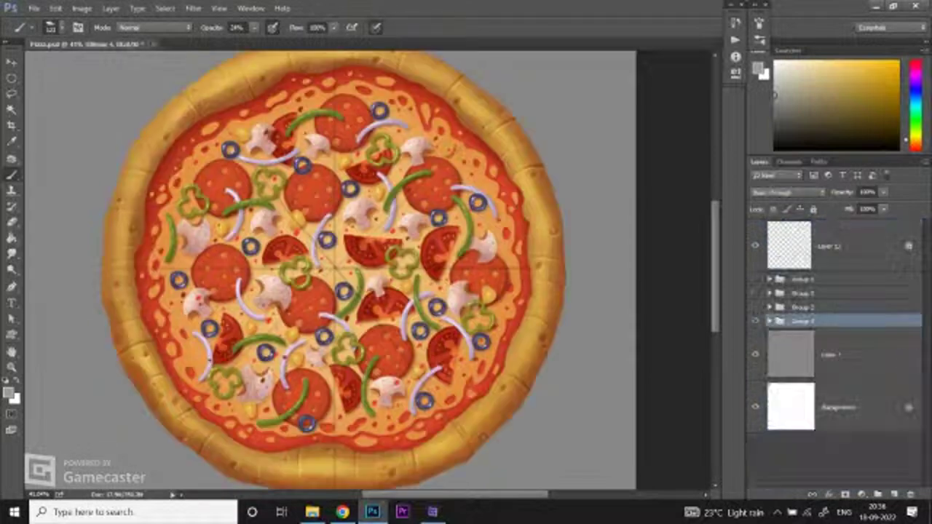
{"action": "scroll", "coordinate": [367, 269], "scroll_direction": "up", "scroll_amount": 1}
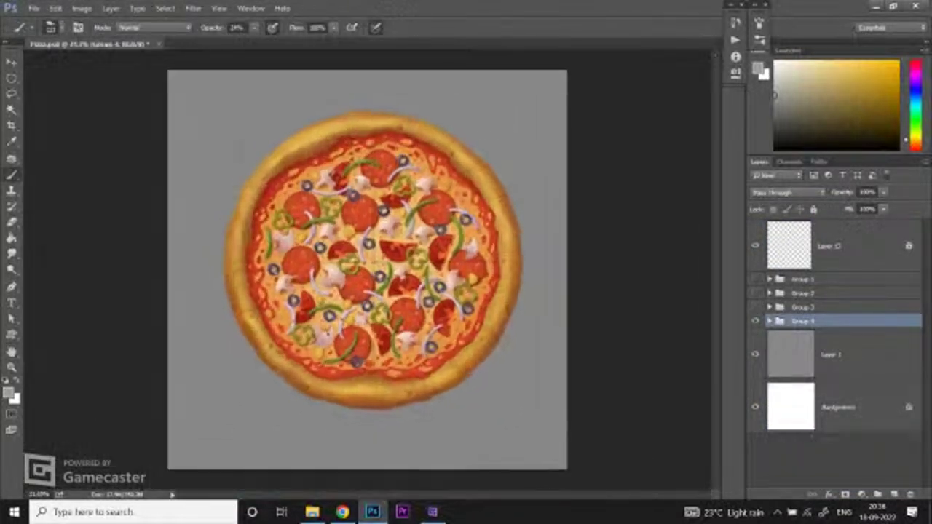
Step: Add a new layer clipped to Group 4 and set it to Multiply
{"action": "left_click", "coordinate": [894, 494]}
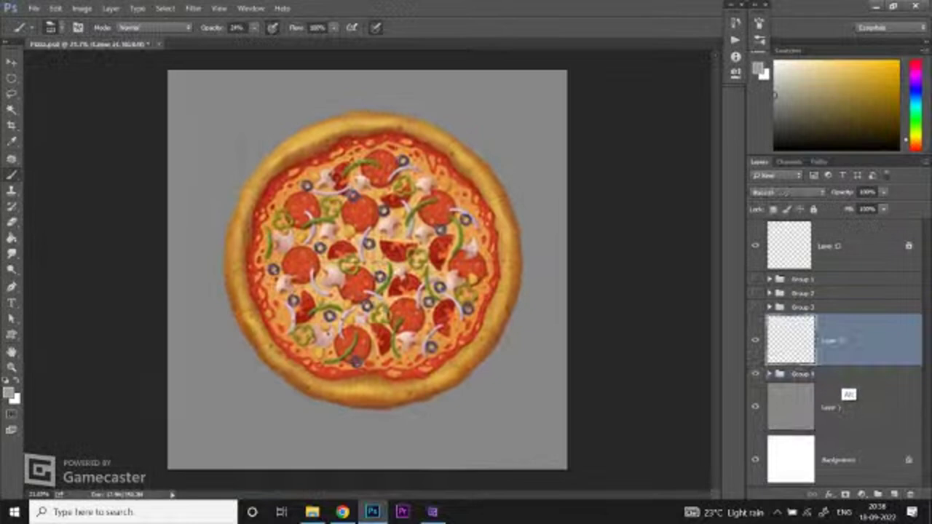
{"action": "key", "text": "ctrl+alt+g"}
{"action": "left_click", "coordinate": [778, 192]}
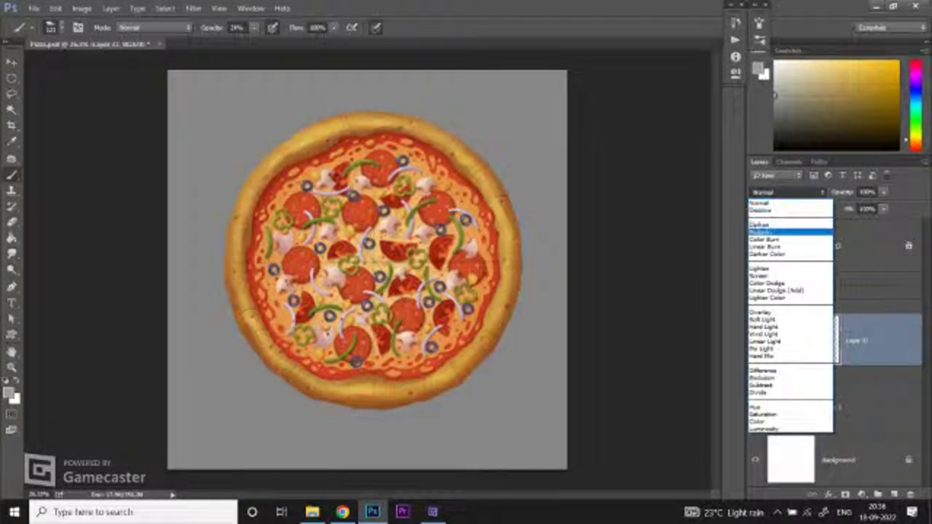
{"action": "left_click", "coordinate": [771, 233]}
Step: Paint soft shading over the pizza with a soft brush
{"action": "left_click", "coordinate": [61, 27]}
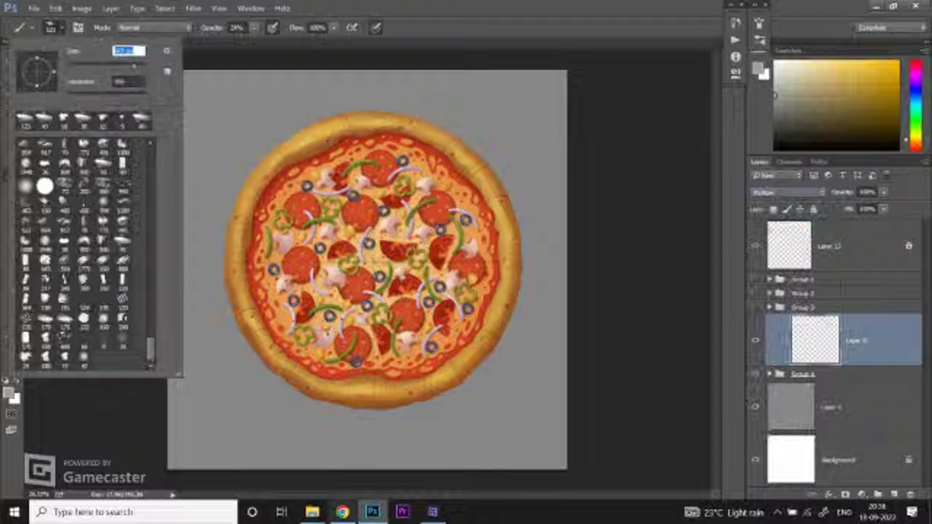
{"action": "key", "text": "alt+Tab"}
{"action": "key", "text": "alt+Tab"}
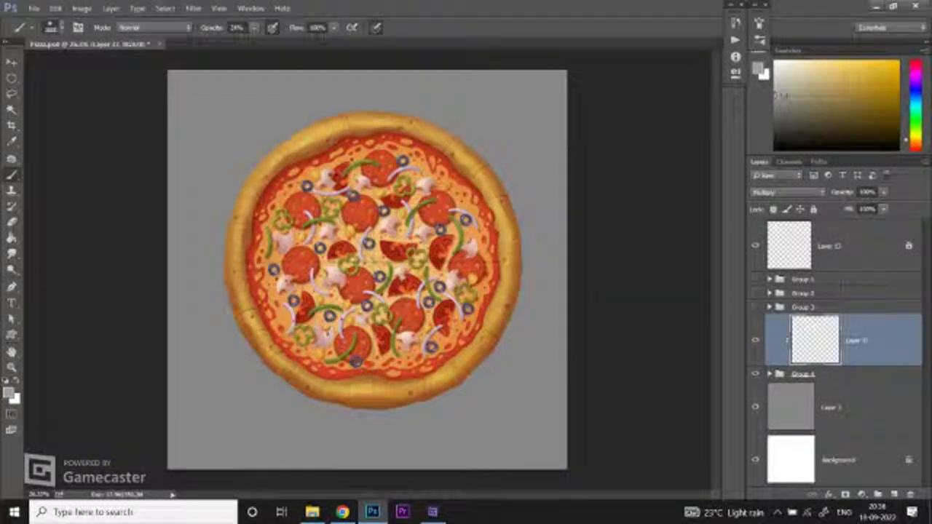
{"action": "key", "text": "z"}
{"action": "scroll", "coordinate": [367, 269], "scroll_direction": "down", "scroll_amount": 2}
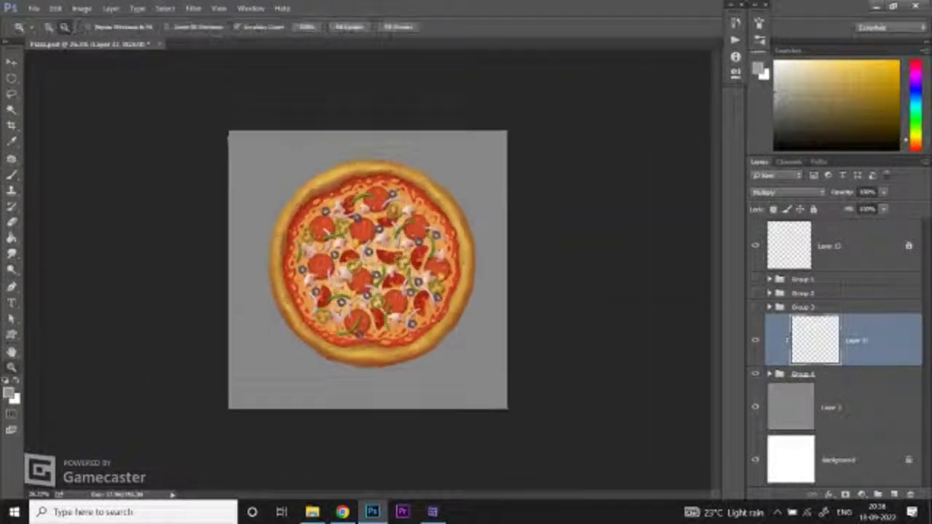
{"action": "scroll", "coordinate": [367, 269], "scroll_direction": "up", "scroll_amount": 2}
{"action": "key", "text": "b"}
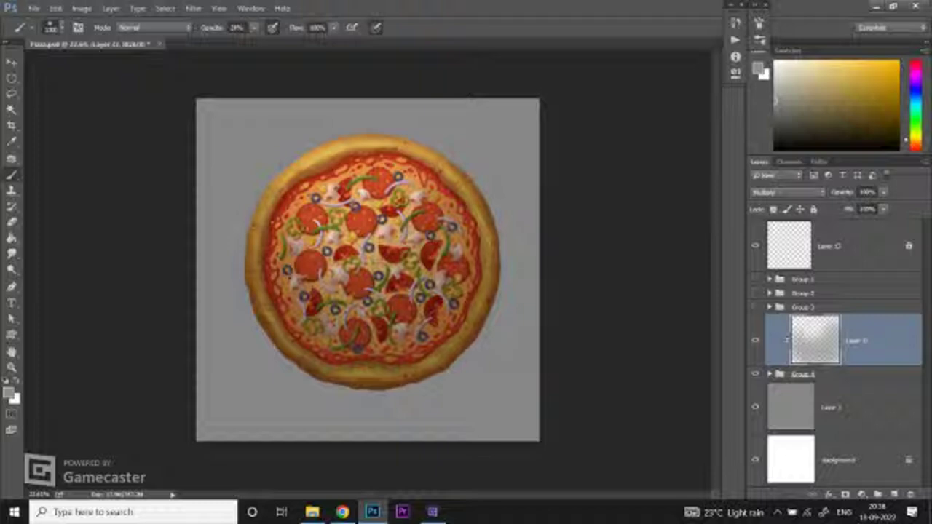
{"action": "scroll", "coordinate": [369, 270], "scroll_direction": "down", "scroll_amount": 1}
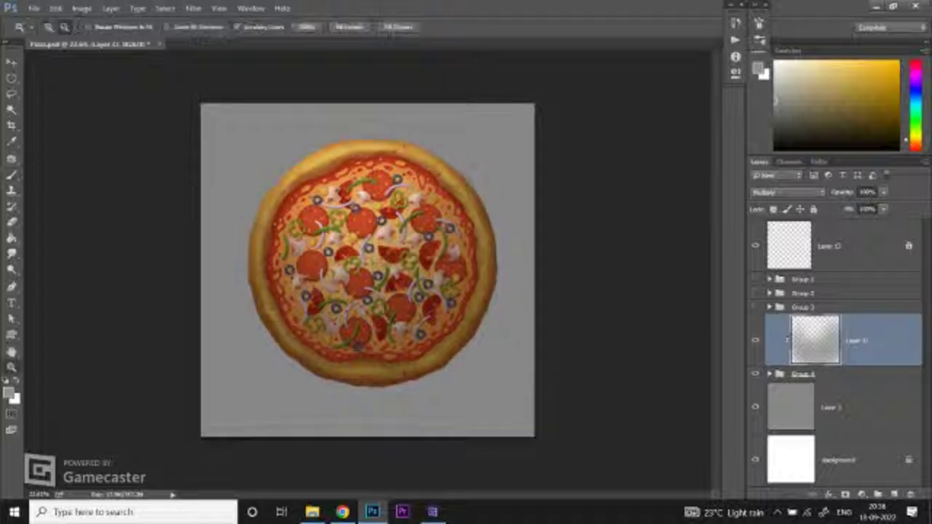
{"action": "scroll", "coordinate": [369, 271], "scroll_direction": "up", "scroll_amount": 2}
Step: Color-balance the shading toward red and blue, then lower layer opacity to about 39%
{"action": "key", "text": "ctrl+b"}
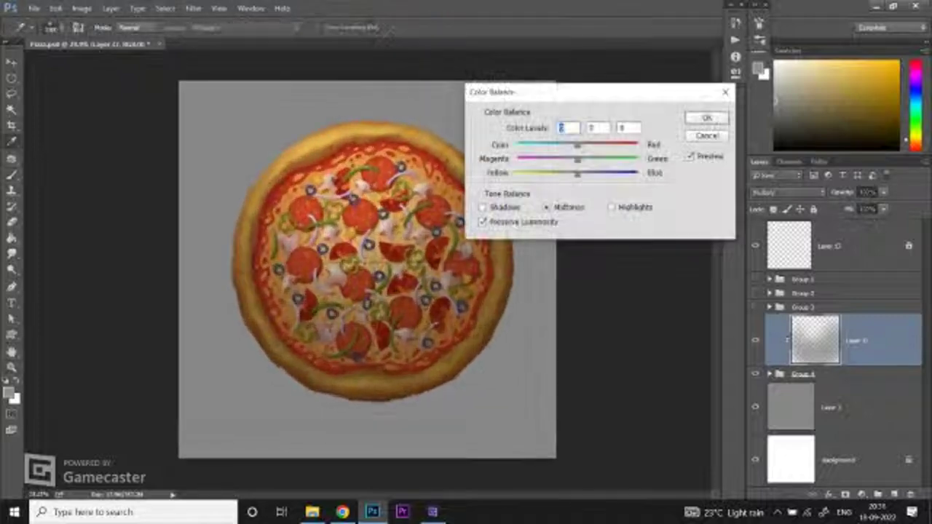
{"action": "key", "text": "shift+Up"}
{"action": "key", "text": "shift+Up"}
{"action": "key", "text": "shift+Up"}
{"action": "key", "text": "shift+Up"}
{"action": "key", "text": "shift+Up"}
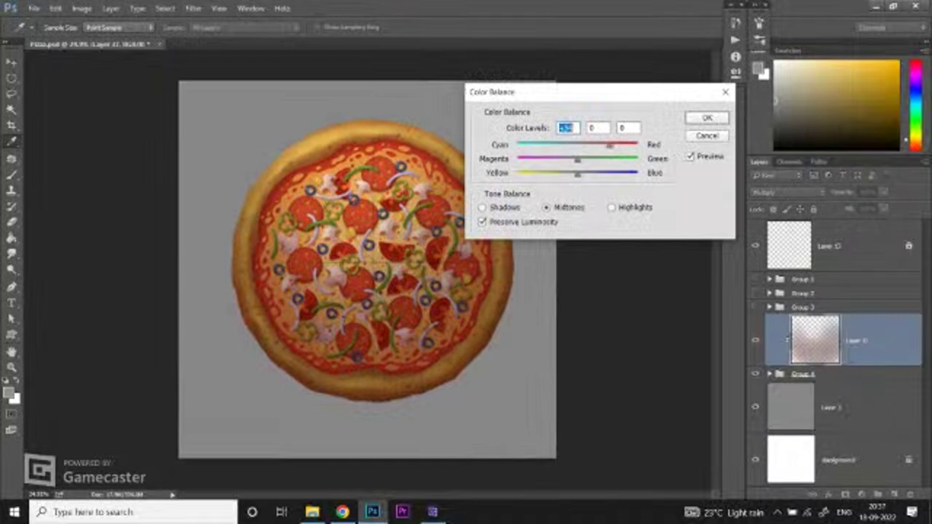
{"action": "left_click_drag", "start_coordinate": [577, 174], "coordinate": [604, 174]}
{"action": "key", "text": "Tab"}
{"action": "key", "text": "Tab"}
{"action": "key", "text": "shift+Tab"}
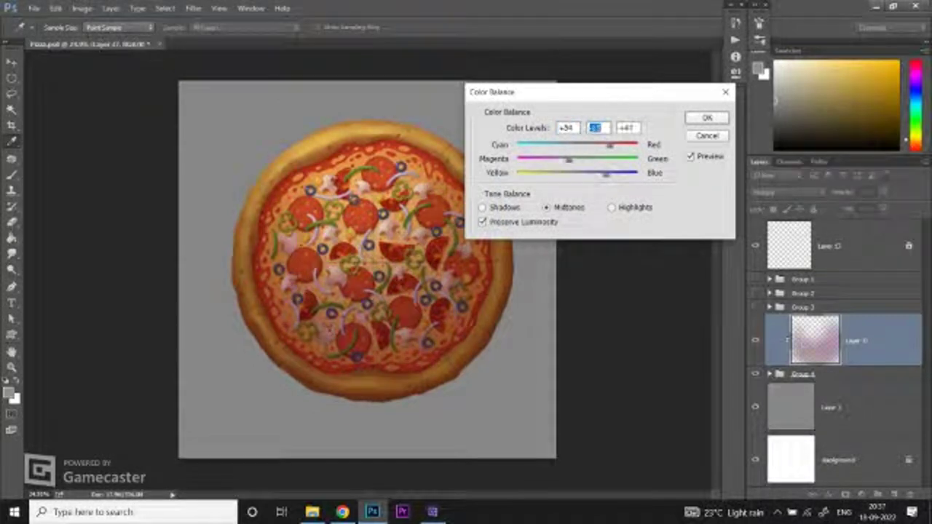
{"action": "key", "text": "Return"}
{"action": "key", "text": "b"}
{"action": "left_click", "coordinate": [882, 191]}
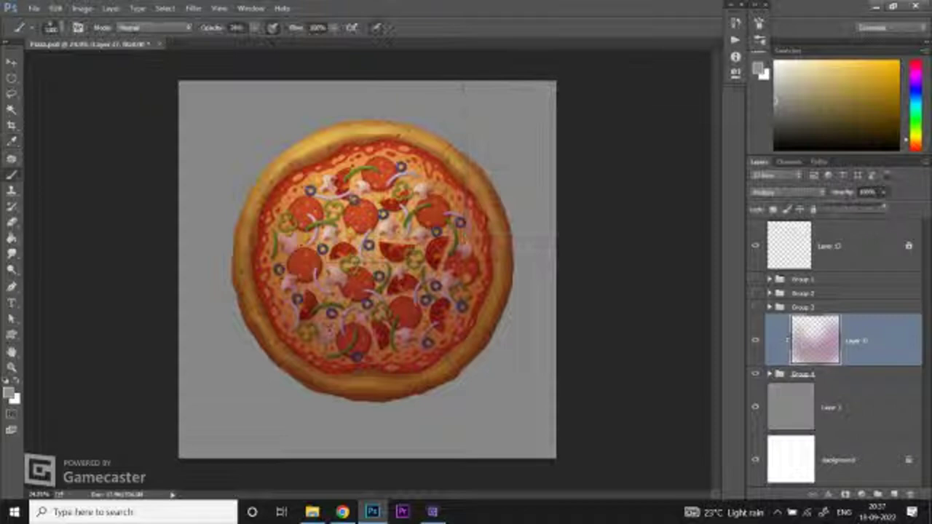
{"action": "mouse_move", "coordinate": [884, 206]}
{"action": "left_mouse_down"}
{"action": "mouse_move", "coordinate": [848, 206]}
{"action": "mouse_move", "coordinate": [885, 206]}
{"action": "left_mouse_up"}
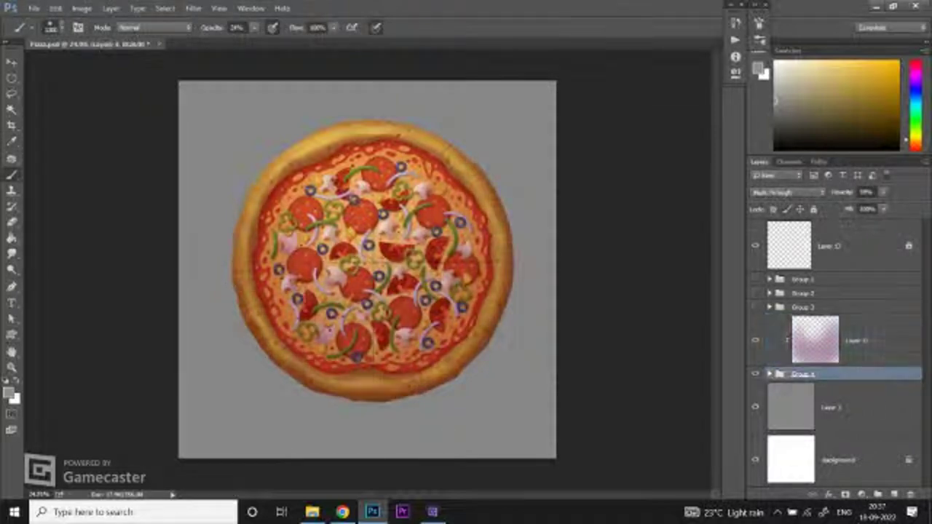
Step: Add a new Overlay layer above the pink shading layer with a light beige painting colour
{"action": "left_click", "coordinate": [894, 494]}
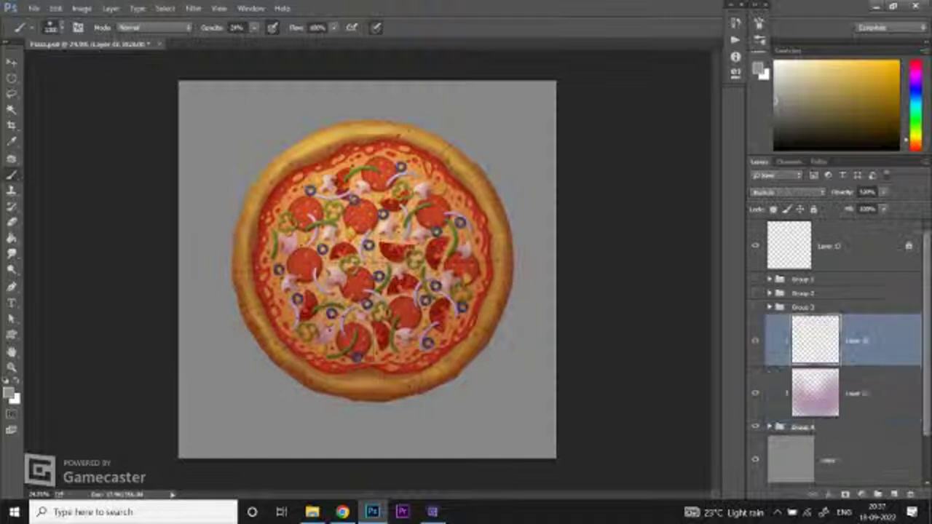
{"action": "left_click", "coordinate": [786, 192]}
{"action": "left_click", "coordinate": [779, 190]}
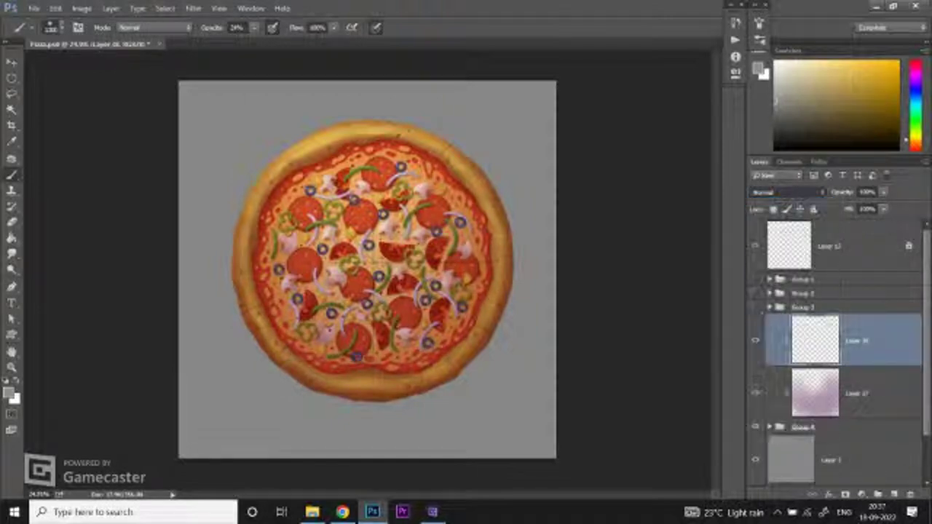
{"action": "left_click_drag", "start_coordinate": [915, 136], "coordinate": [916, 143]}
{"action": "left_click", "coordinate": [810, 77]}
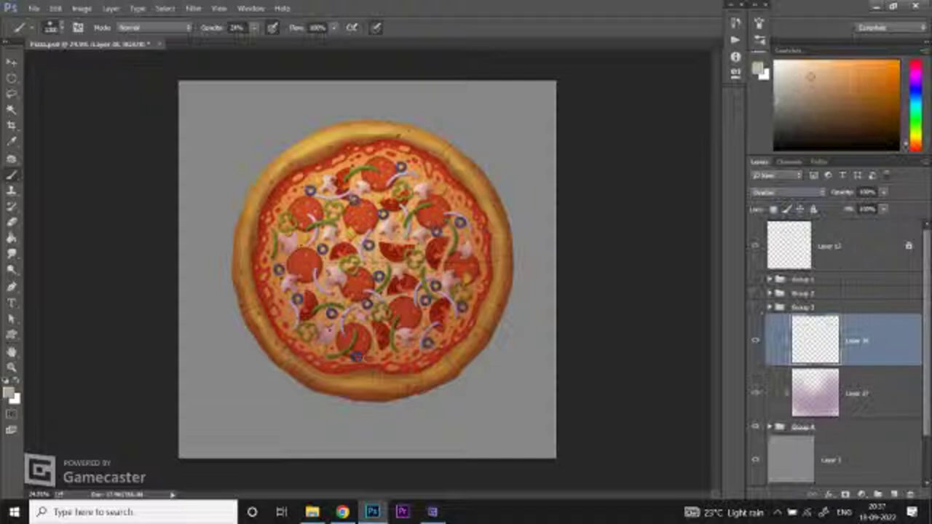
{"action": "left_click_drag", "start_coordinate": [810, 76], "coordinate": [814, 67]}
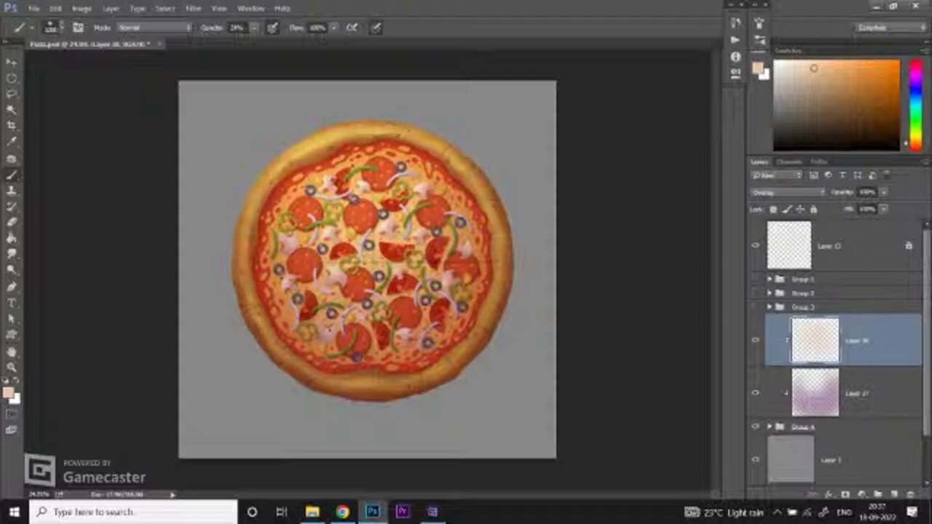
Step: Zoom out and back in to check the beige glow, then select the pink shading layer
{"action": "key", "text": "z"}
{"action": "key", "text": "ctrl+minus"}
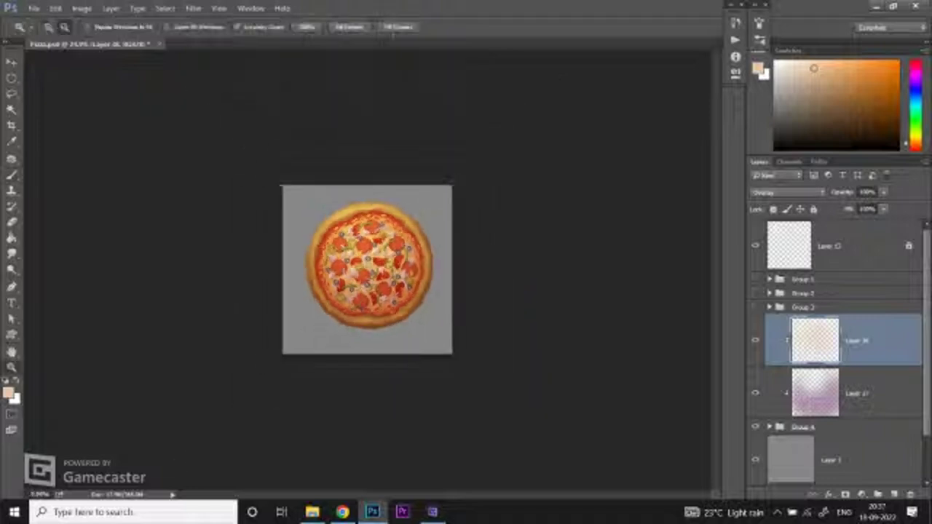
{"action": "key", "text": "b"}
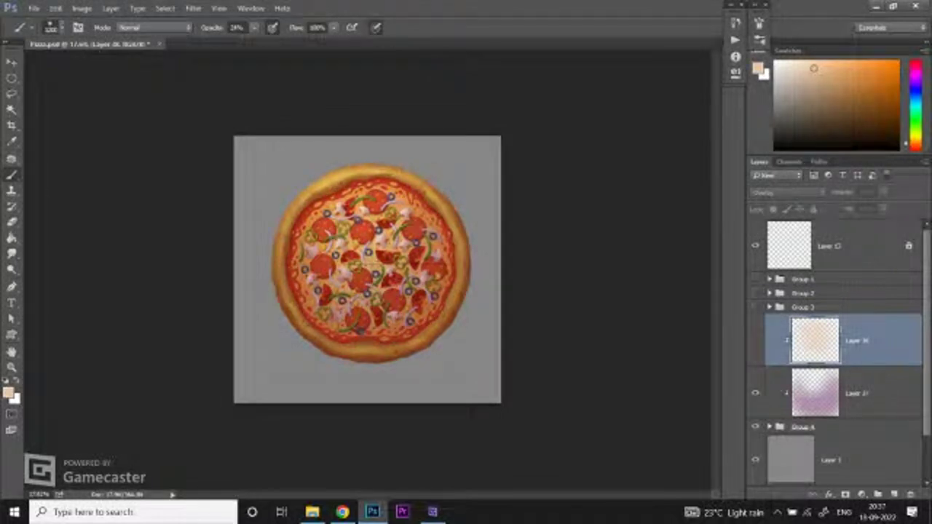
{"action": "key", "text": "z"}
{"action": "key", "text": "ctrl+plus"}
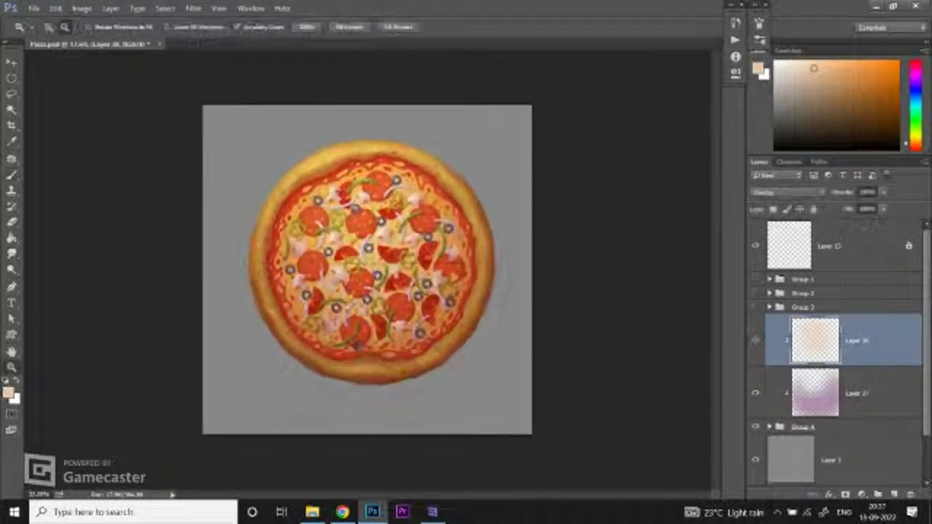
{"action": "key", "text": "b"}
{"action": "key", "text": "alt+bracketleft"}
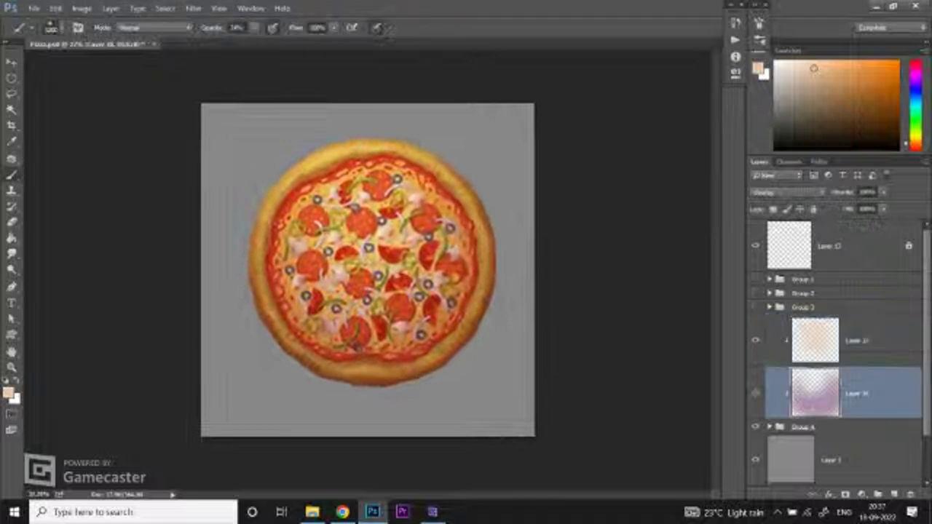
Step: Add a new empty layer and move it above the beige glow layer
{"action": "left_click", "coordinate": [861, 495]}
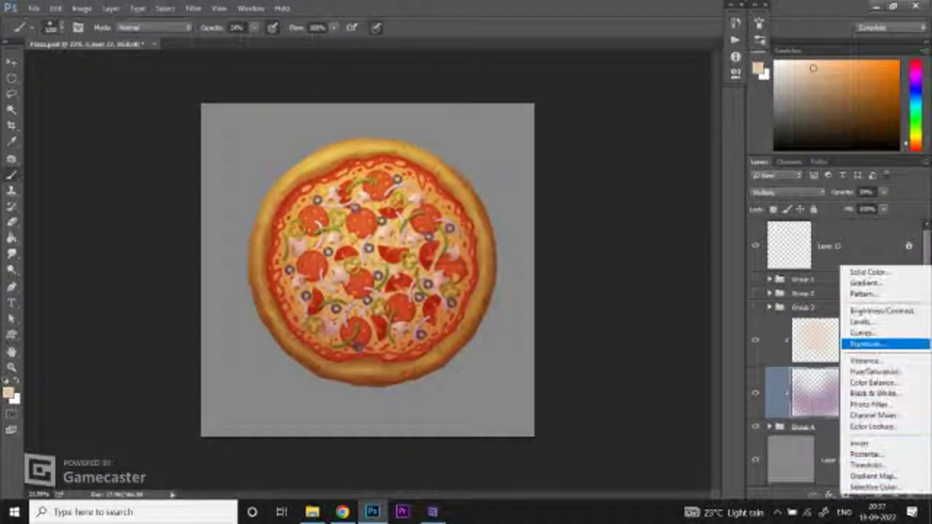
{"action": "key", "text": "Escape"}
{"action": "left_click", "coordinate": [895, 495]}
{"action": "left_click_drag", "start_coordinate": [867, 393], "coordinate": [866, 325]}
Step: Set the brush size and a darkened lilac painting colour, then zoom in on the pizza
{"action": "left_click", "coordinate": [61, 27]}
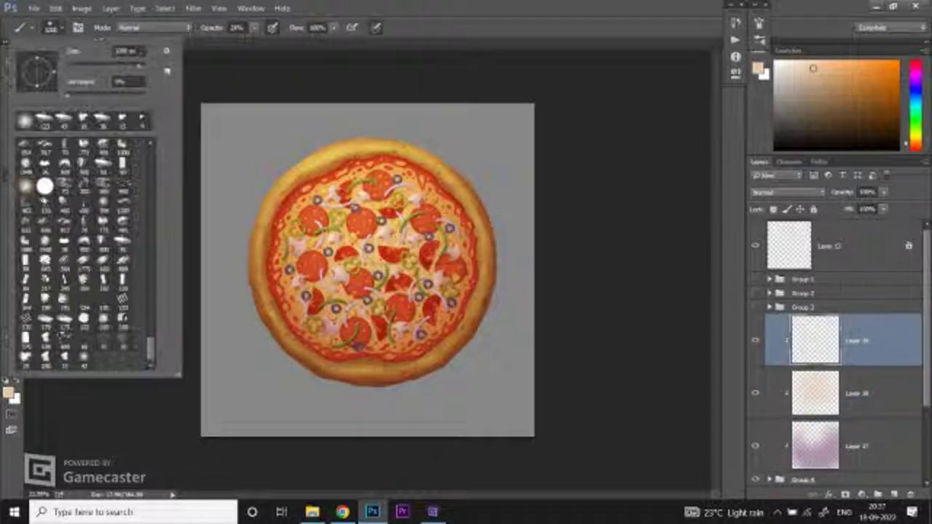
{"action": "left_click", "coordinate": [128, 51]}
{"action": "key", "text": "Return"}
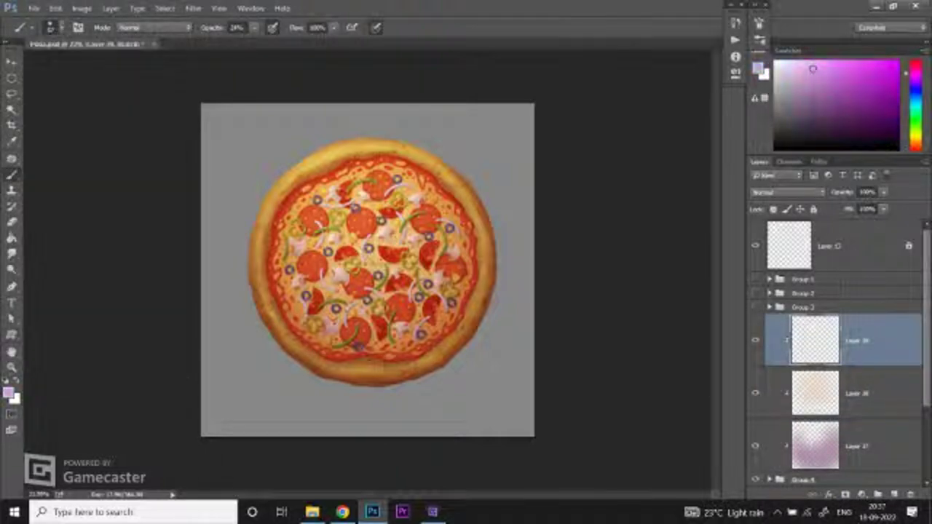
{"action": "mouse_move", "coordinate": [812, 68]}
{"action": "left_mouse_down"}
{"action": "mouse_move", "coordinate": [802, 98]}
{"action": "mouse_move", "coordinate": [808, 84]}
{"action": "left_mouse_up"}
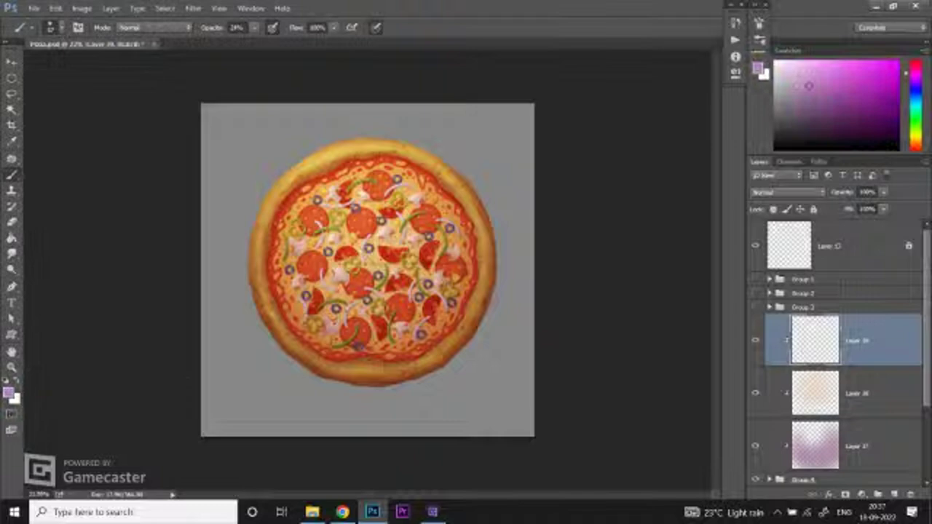
{"action": "left_click", "coordinate": [51, 27]}
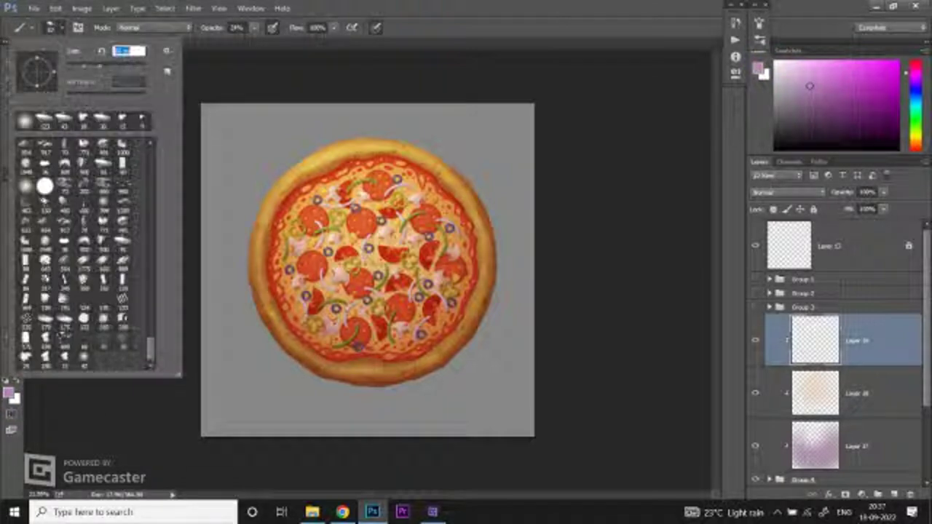
{"action": "key", "text": "Return"}
{"action": "key", "text": "ctrl+plus"}
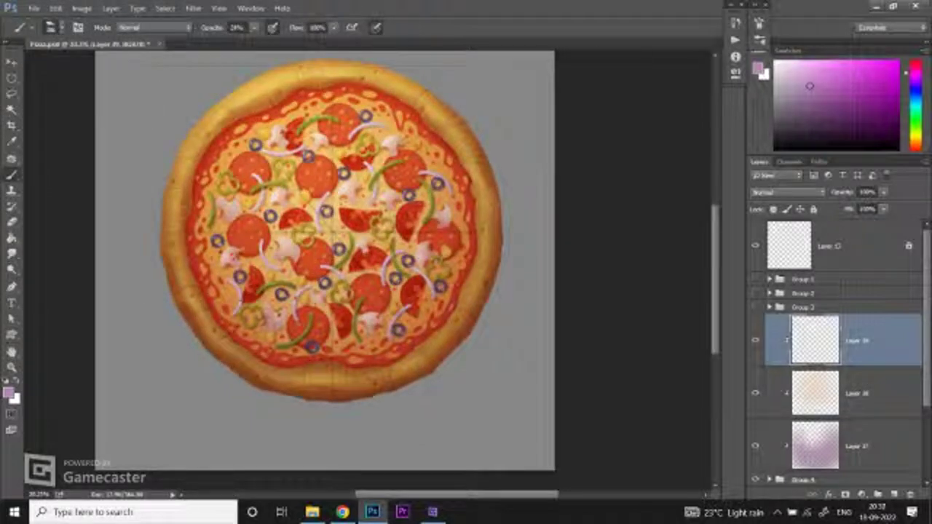
Step: Paint a faint purple tint along the pizza's right rim on Layer 39
{"action": "double_click", "coordinate": [857, 340]}
{"action": "left_click", "coordinate": [915, 77]}
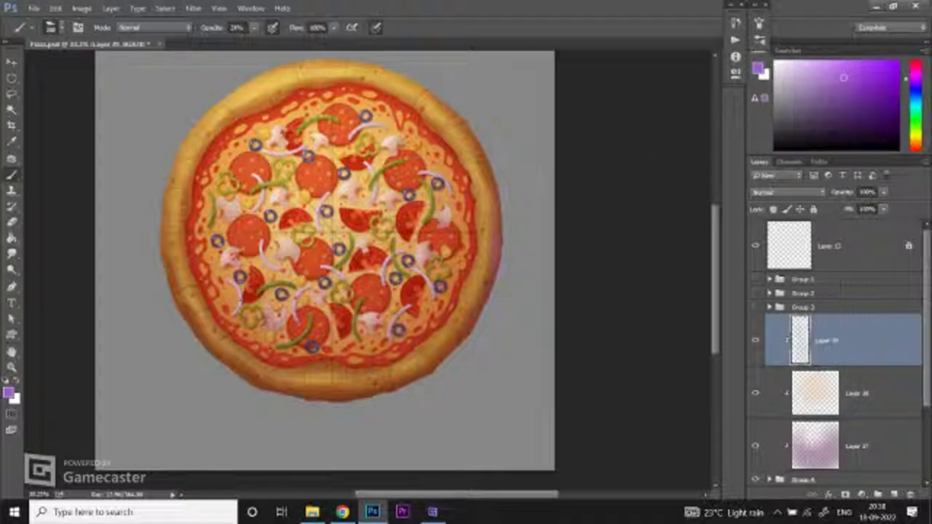
{"action": "left_click_drag", "start_coordinate": [491, 281], "coordinate": [482, 304]}
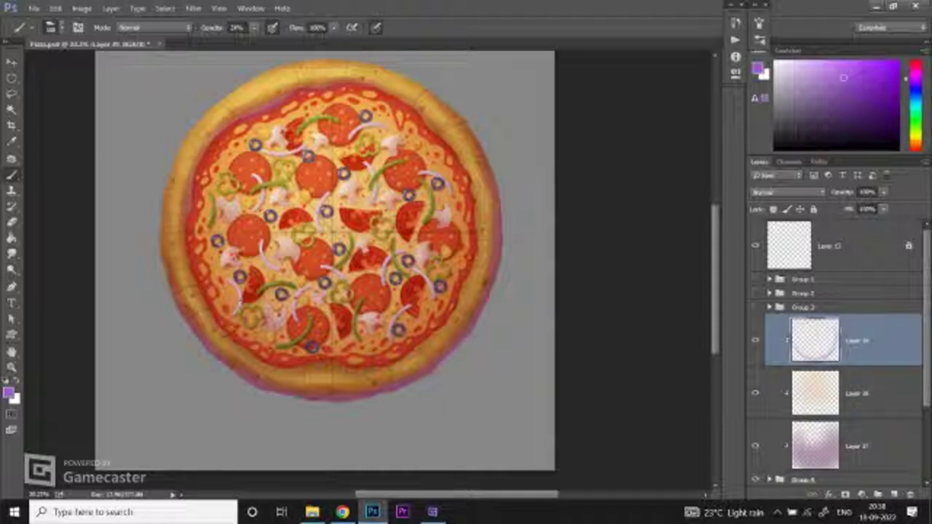
{"action": "scroll", "coordinate": [331, 229], "scroll_direction": "down", "scroll_amount": 2}
{"action": "scroll", "coordinate": [332, 229], "scroll_direction": "up", "scroll_amount": 3}
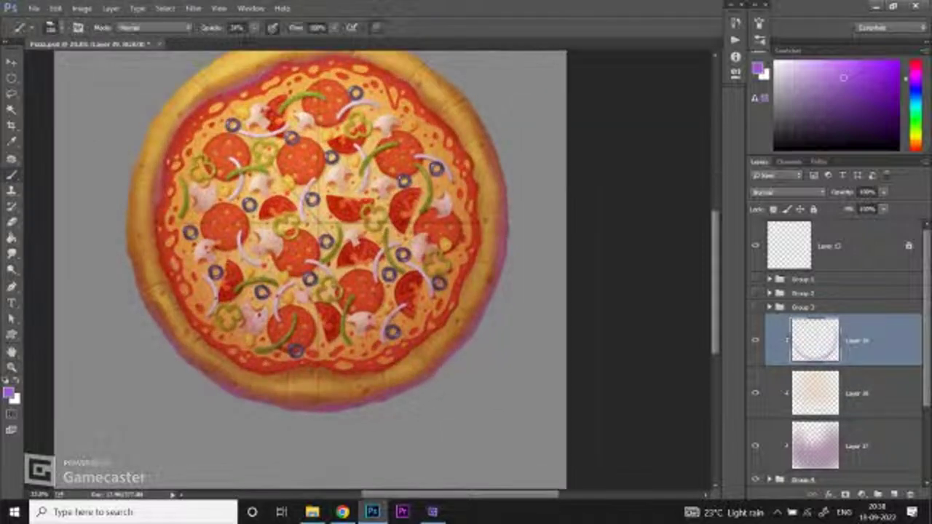
{"action": "scroll", "coordinate": [332, 229], "scroll_direction": "down", "scroll_amount": 2}
{"action": "scroll", "coordinate": [331, 229], "scroll_direction": "up", "scroll_amount": 2}
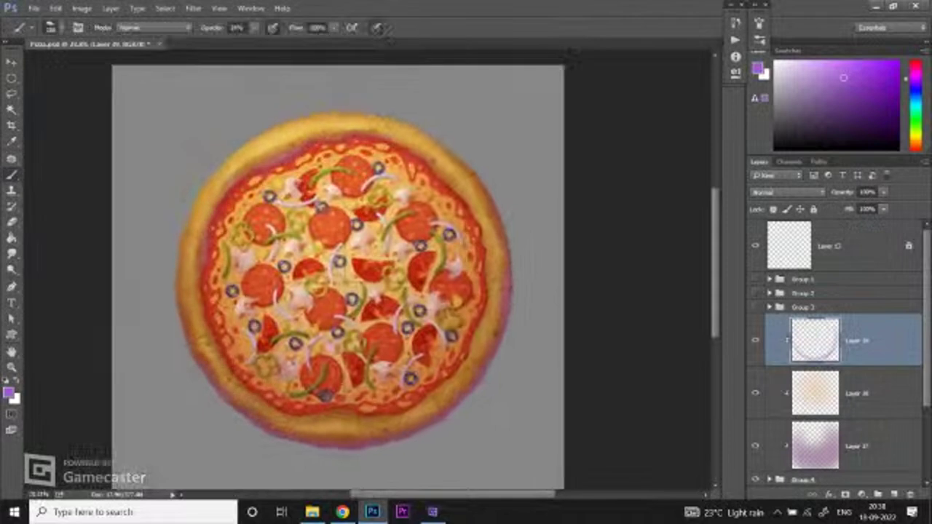
Step: Select Layer 38 and add a Levels adjustment layer
{"action": "left_click", "coordinate": [855, 393]}
{"action": "scroll", "coordinate": [837, 350], "scroll_direction": "down", "scroll_amount": 1}
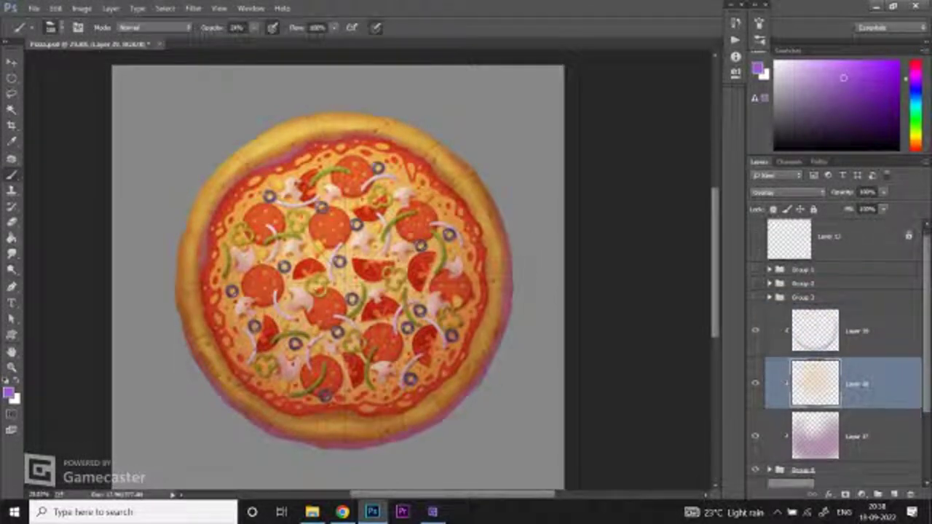
{"action": "left_click", "coordinate": [860, 494]}
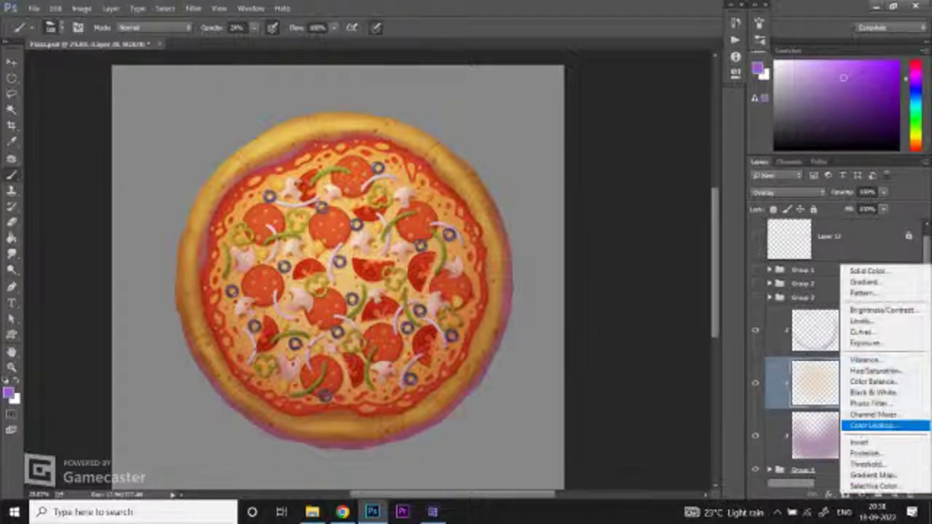
{"action": "left_click", "coordinate": [861, 321]}
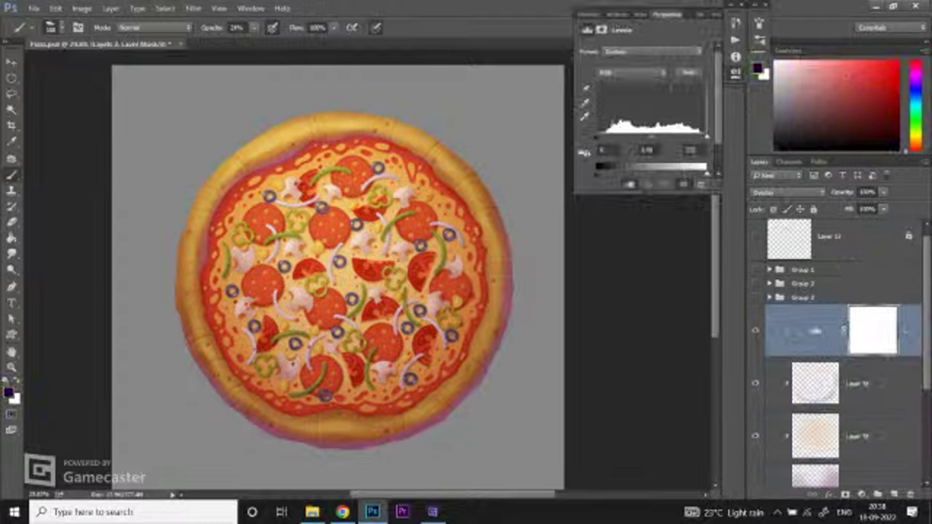
Step: Drag the Levels midtones to about 0.75 to darken the pizza, then fit the image on screen
{"action": "left_click_drag", "start_coordinate": [648, 137], "coordinate": [597, 137]}
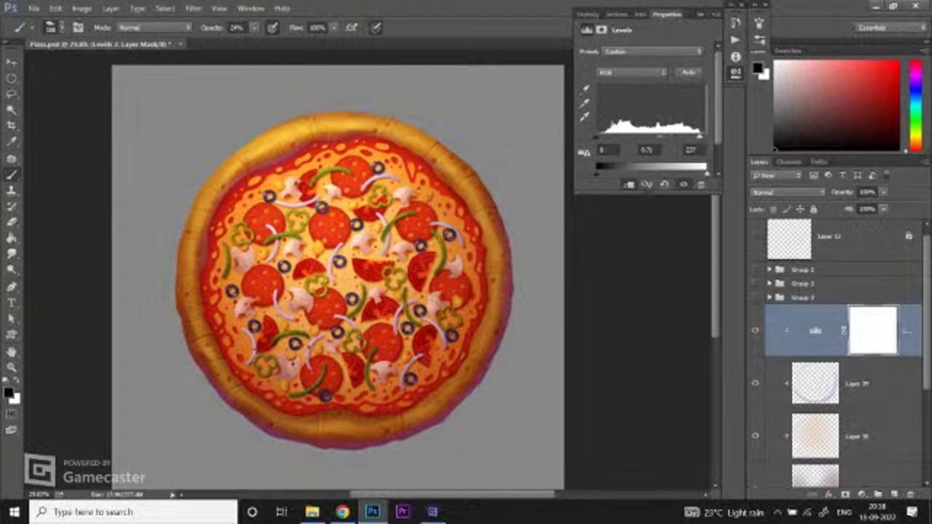
{"action": "left_click", "coordinate": [700, 14]}
{"action": "key", "text": "z"}
{"action": "key", "text": "ctrl+0"}
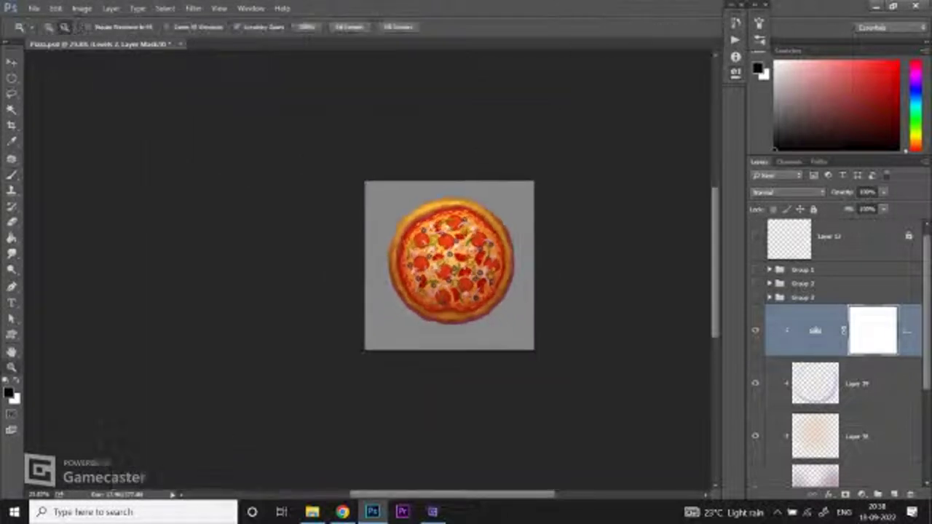
{"action": "key", "text": "b"}
Step: Compare the pizza with and without Levels, restore the shading layers, and select Layer 17
{"action": "scroll", "coordinate": [367, 269], "scroll_direction": "up", "scroll_amount": 1}
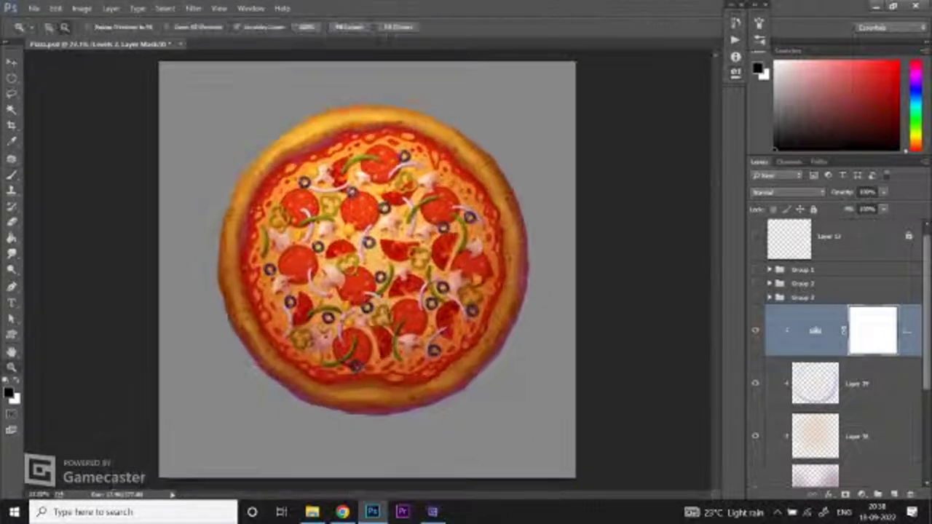
{"action": "scroll", "coordinate": [367, 270], "scroll_direction": "down", "scroll_amount": 2}
{"action": "scroll", "coordinate": [367, 269], "scroll_direction": "up", "scroll_amount": 2}
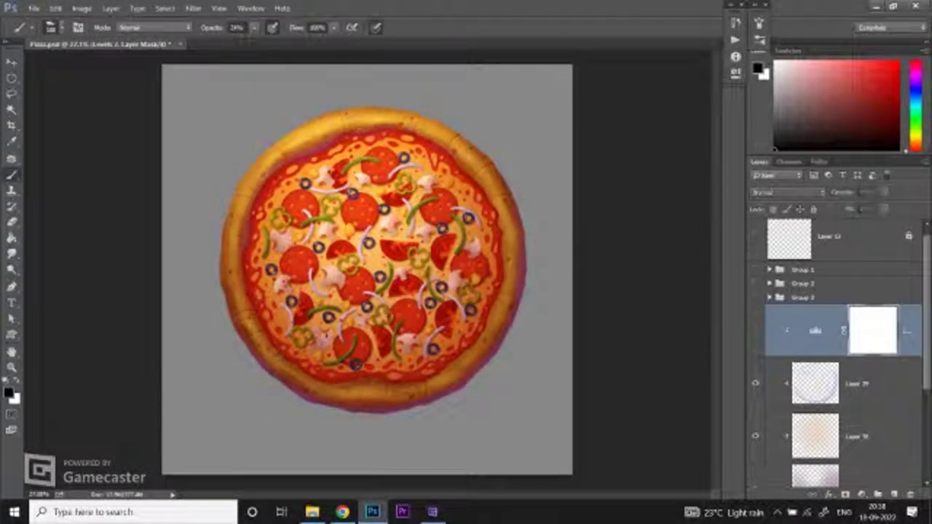
{"action": "key", "text": "ctrl+comma"}
{"action": "key", "text": "ctrl+comma"}
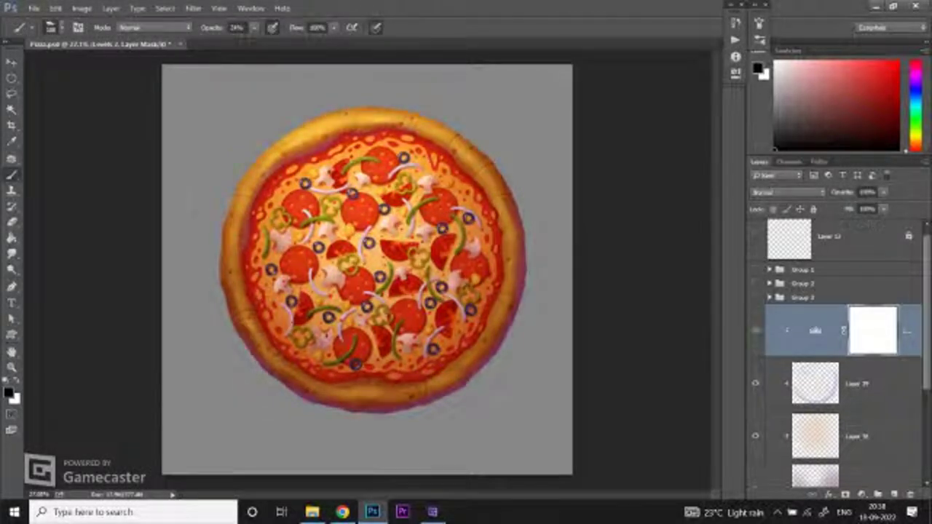
{"action": "scroll", "coordinate": [837, 342], "scroll_direction": "down", "scroll_amount": 2}
{"action": "left_click_drag", "start_coordinate": [755, 297], "coordinate": [755, 456]}
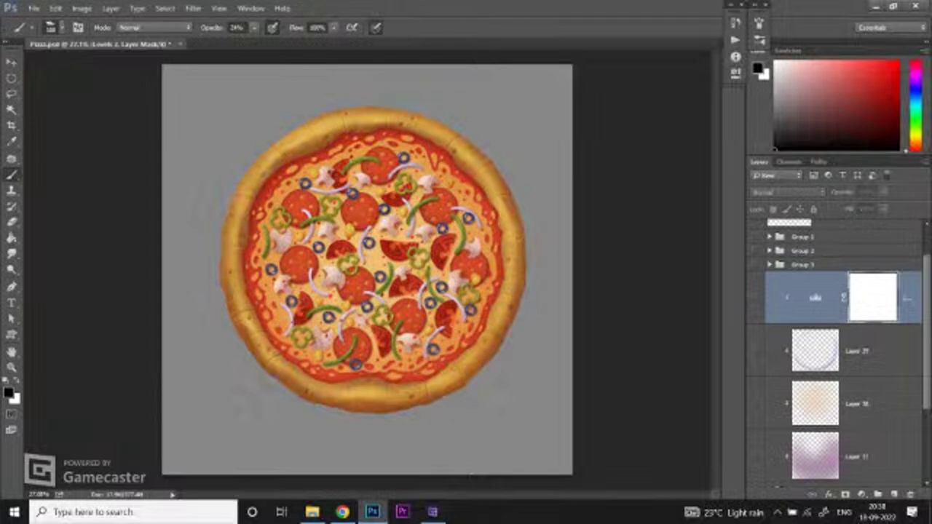
{"action": "left_click_drag", "start_coordinate": [755, 297], "coordinate": [755, 457]}
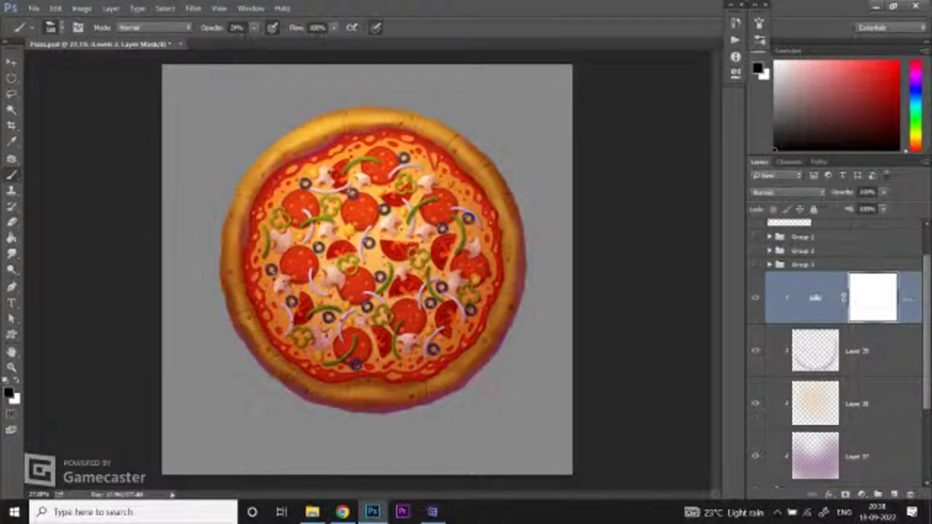
{"action": "left_click", "coordinate": [873, 457]}
Step: Preview the shading, slightly lower the Levels opacity, and show Layer 37's purple rim tint again
{"action": "key", "text": "ctrl+comma"}
{"action": "key", "text": "ctrl+comma"}
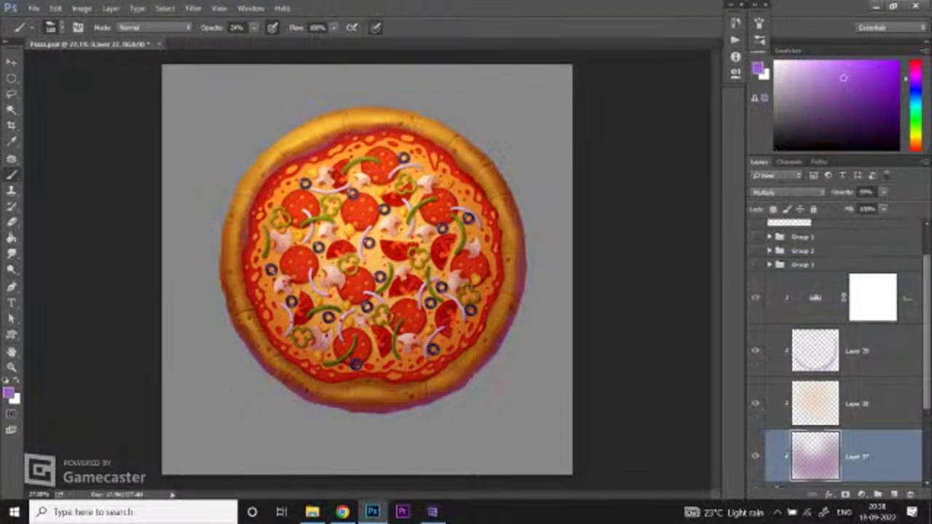
{"action": "left_click", "coordinate": [873, 297]}
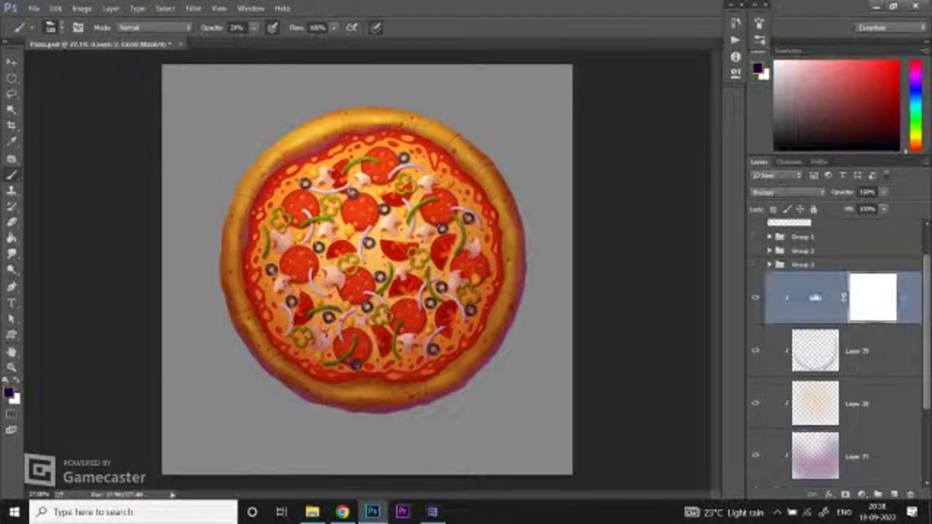
{"action": "mouse_move", "coordinate": [883, 207]}
{"action": "left_mouse_down"}
{"action": "mouse_move", "coordinate": [864, 207]}
{"action": "mouse_move", "coordinate": [910, 207]}
{"action": "mouse_move", "coordinate": [882, 207]}
{"action": "left_mouse_up"}
{"action": "left_click", "coordinate": [874, 457]}
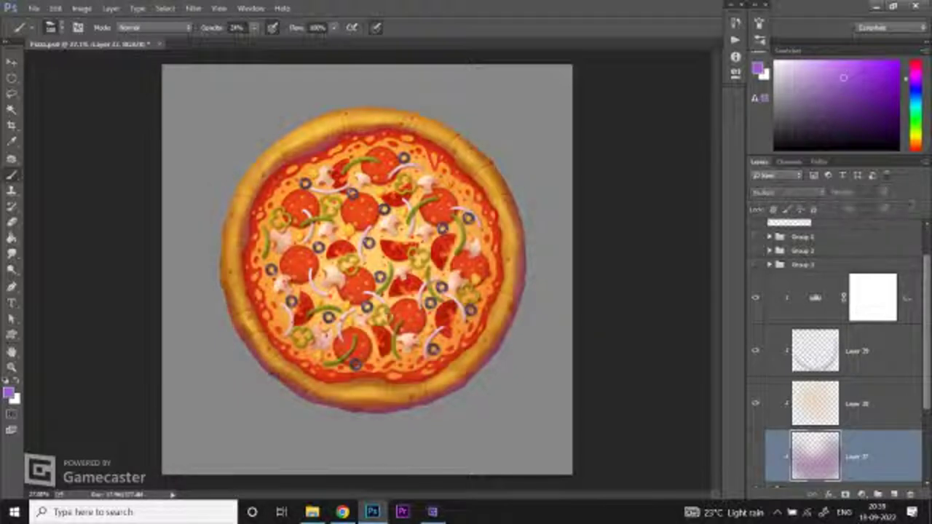
{"action": "left_click", "coordinate": [755, 456]}
Step: Reset colours to white foreground and set the Eraser to 34% opacity
{"action": "key", "text": "d"}
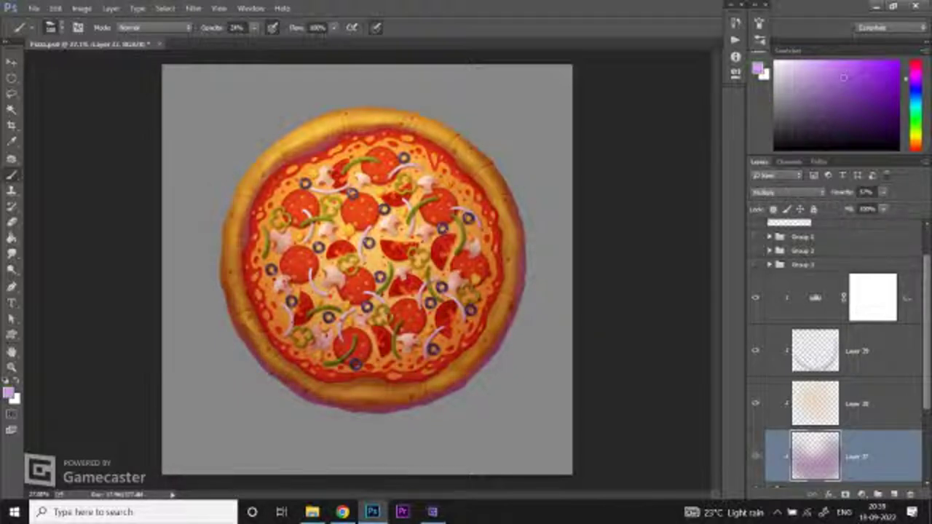
{"action": "key", "text": "x"}
{"action": "key", "text": "e"}
{"action": "left_click", "coordinate": [52, 27]}
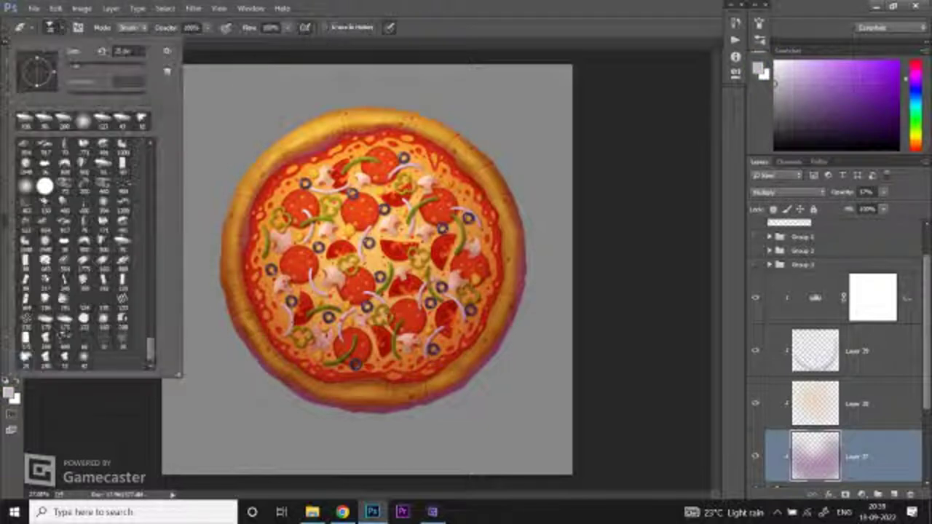
{"action": "left_click", "coordinate": [53, 27]}
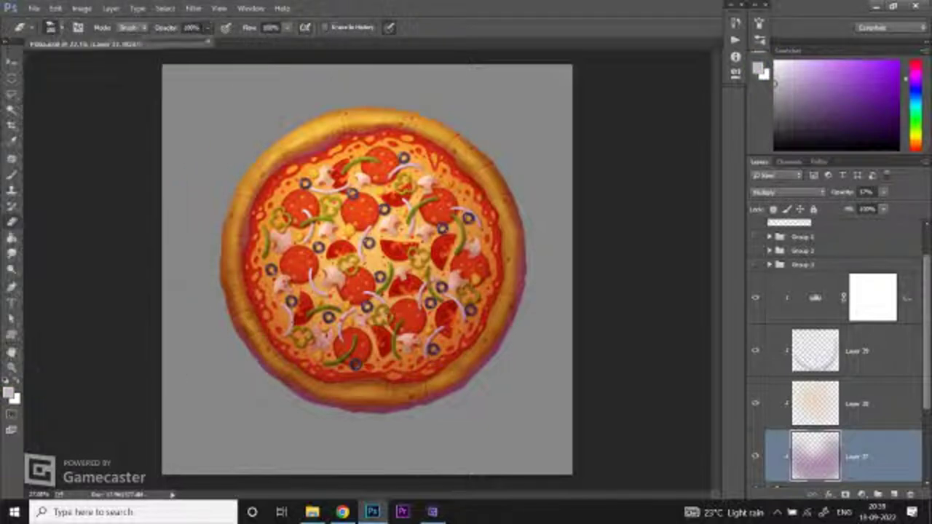
{"action": "key", "text": "3"}
{"action": "key", "text": "4"}
{"action": "left_click", "coordinate": [53, 27]}
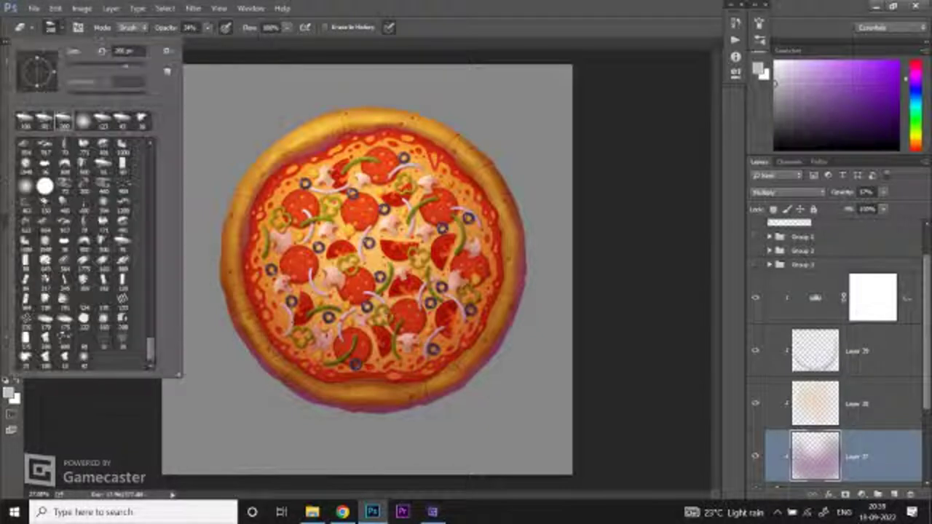
{"action": "key", "text": "Escape"}
Step: Confirm the 34% eraser opacity and select Layer 37 with the purple rim tint
{"action": "key", "text": "z"}
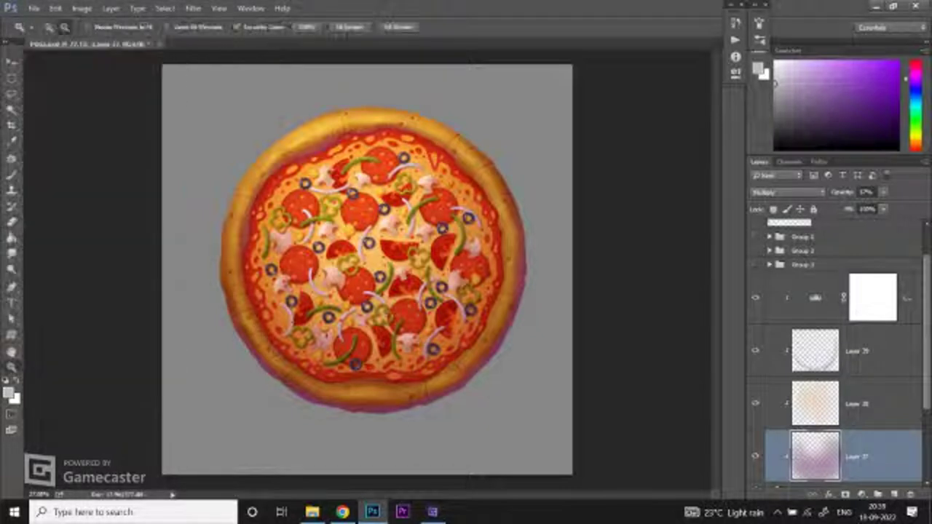
{"action": "key", "text": "alt+bracketright"}
{"action": "key", "text": "e"}
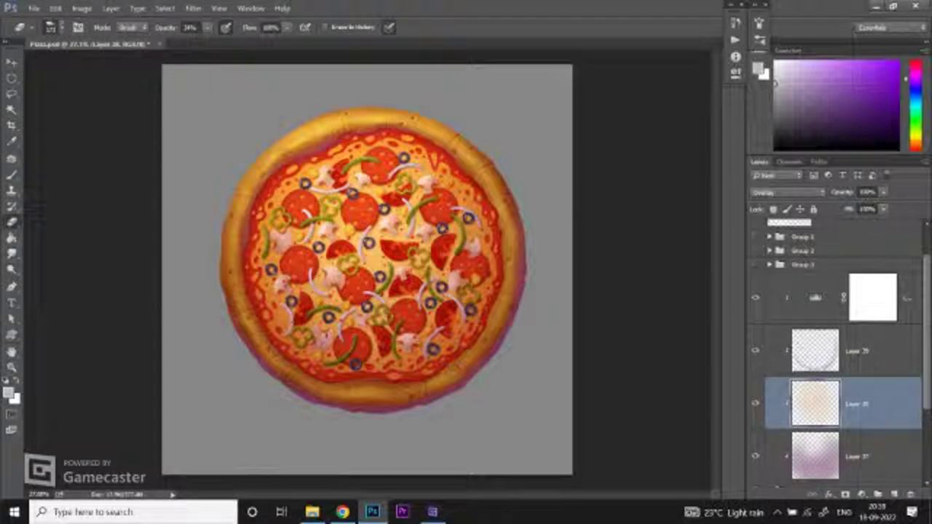
{"action": "left_click", "coordinate": [207, 27]}
{"action": "key", "text": "Return"}
{"action": "left_click", "coordinate": [859, 455]}
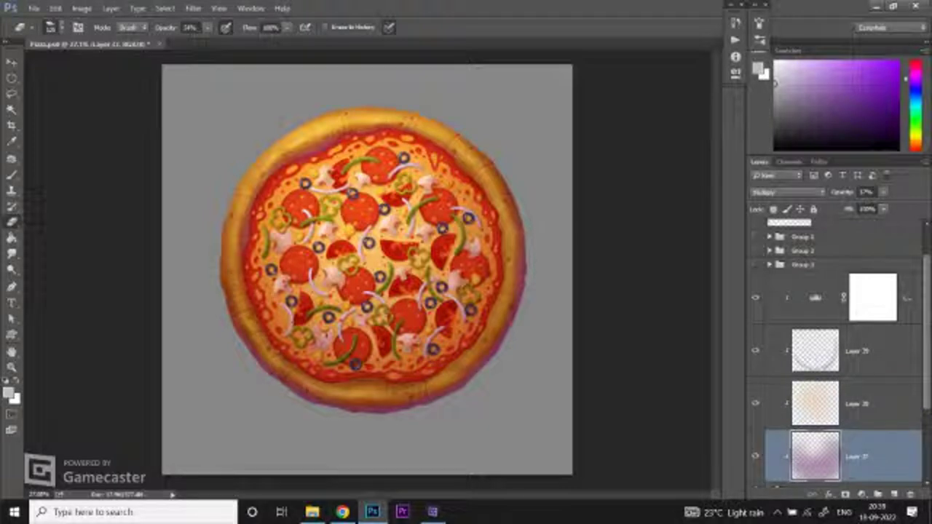
Step: Fade the purple tint along the right, left, upper-left and lower edges of the pizza
{"action": "mouse_move", "coordinate": [506, 210]}
{"action": "left_mouse_down"}
{"action": "mouse_move", "coordinate": [497, 320]}
{"action": "mouse_move", "coordinate": [465, 367]}
{"action": "left_mouse_up"}
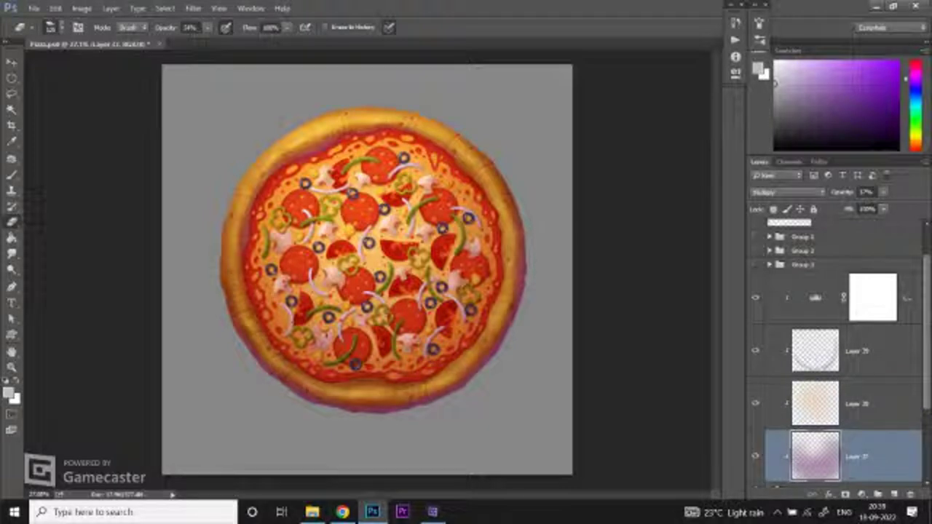
{"action": "left_click_drag", "start_coordinate": [249, 322], "coordinate": [413, 391]}
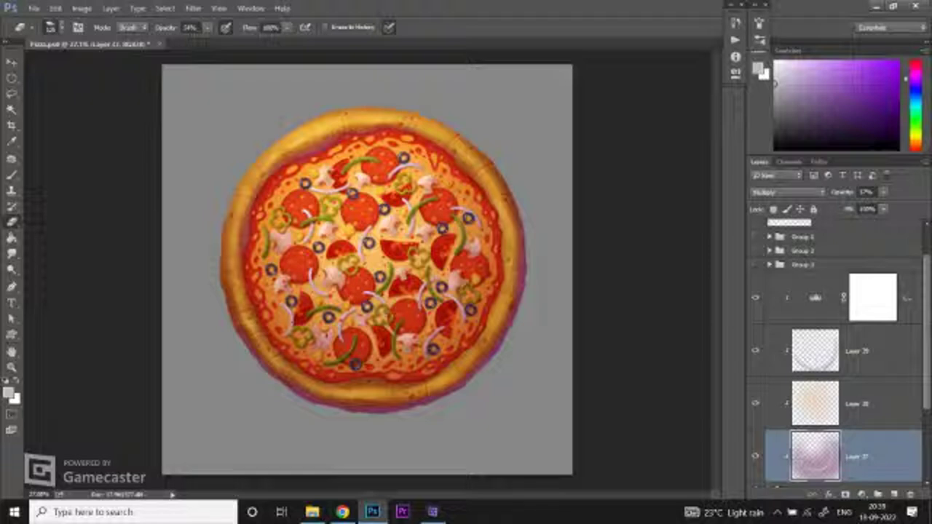
{"action": "left_click_drag", "start_coordinate": [232, 221], "coordinate": [425, 402]}
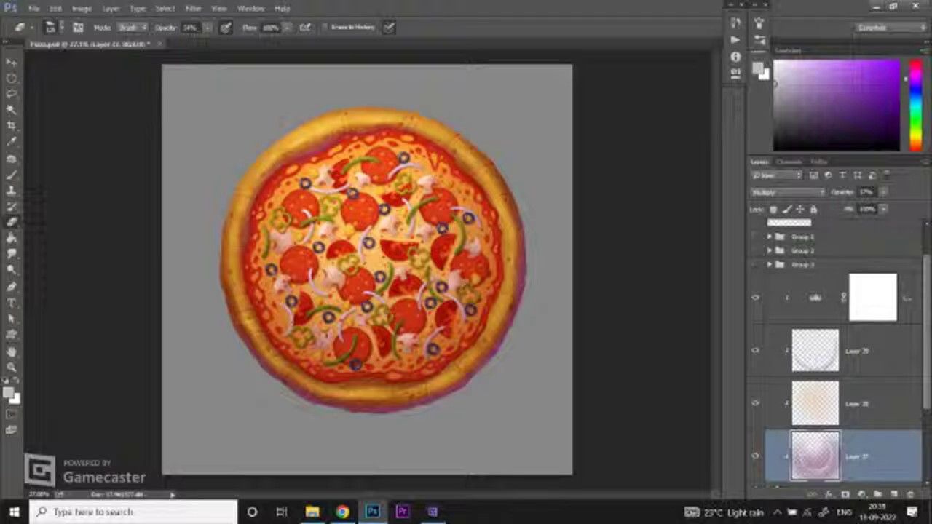
{"action": "key", "text": "z"}
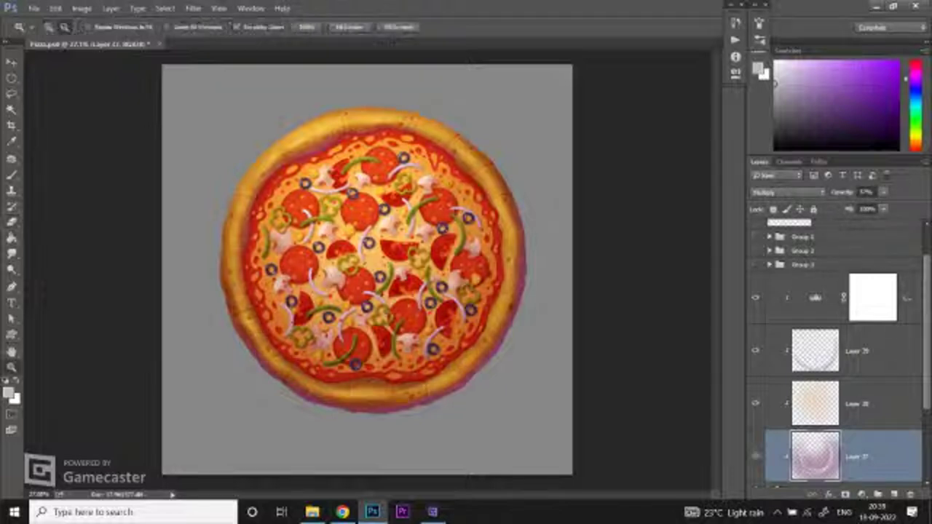
{"action": "left_click", "coordinate": [363, 343]}
{"action": "key", "text": "ctrl+plus"}
Step: Add Layer 40 above Layer 39 and make it the active layer
{"action": "key", "text": "e"}
{"action": "scroll", "coordinate": [837, 350], "scroll_direction": "up", "scroll_amount": 1}
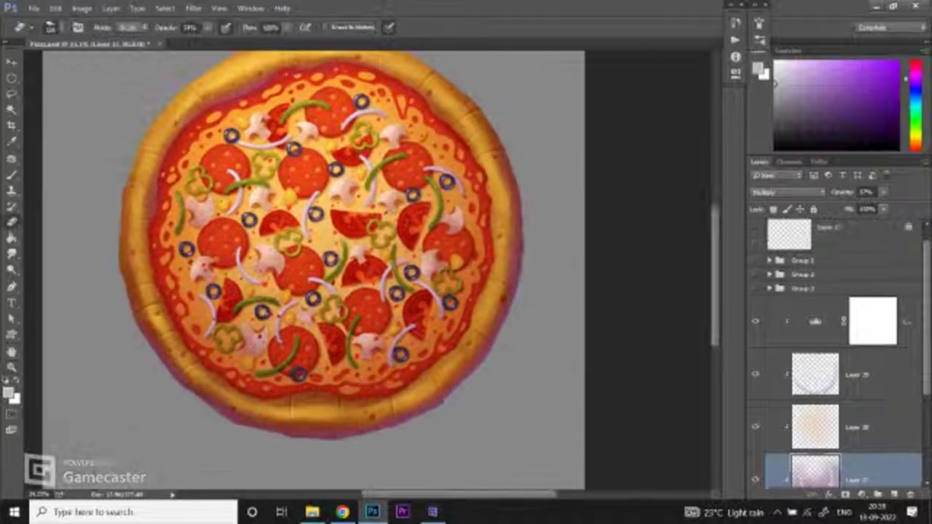
{"action": "left_click", "coordinate": [859, 374]}
{"action": "left_click", "coordinate": [862, 495]}
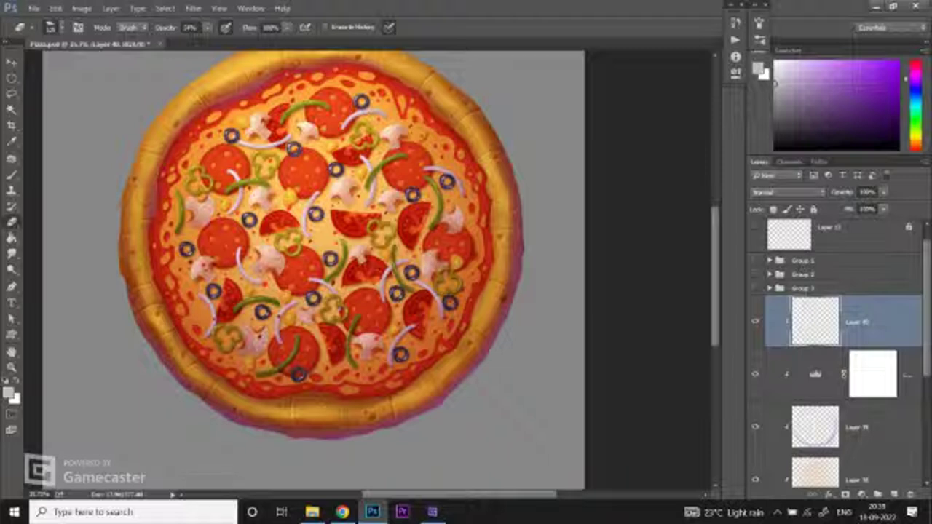
{"action": "left_click", "coordinate": [837, 260]}
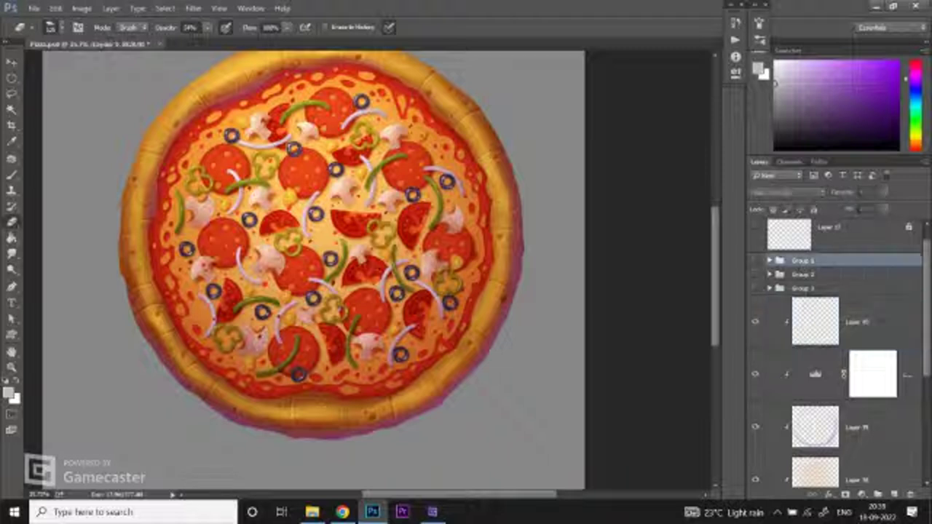
{"action": "scroll", "coordinate": [837, 350], "scroll_direction": "up", "scroll_amount": 1}
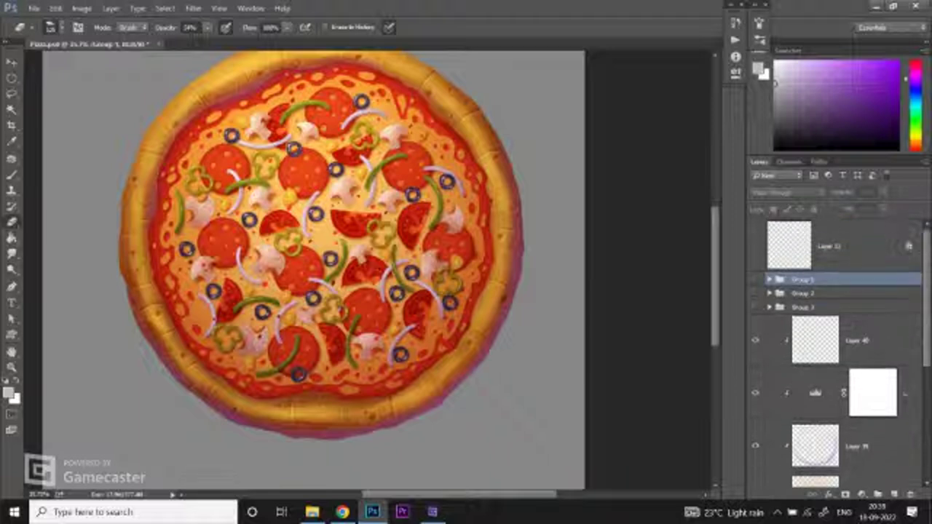
{"action": "left_click", "coordinate": [837, 341]}
{"action": "key", "text": "ctrl+t"}
{"action": "key", "text": "Return"}
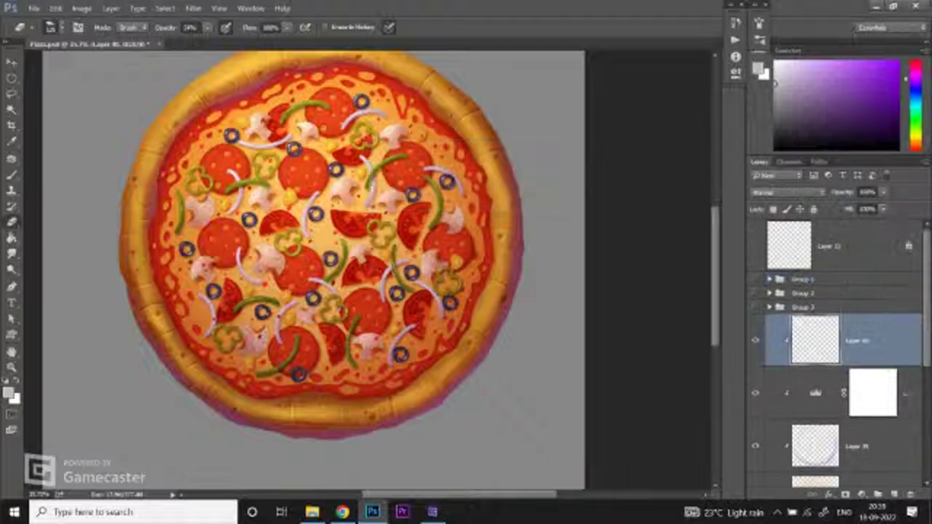
Step: Set Layer 40 to Multiply and the brush to 70 px at 100% opacity
{"action": "left_click", "coordinate": [787, 193]}
{"action": "left_click", "coordinate": [790, 234]}
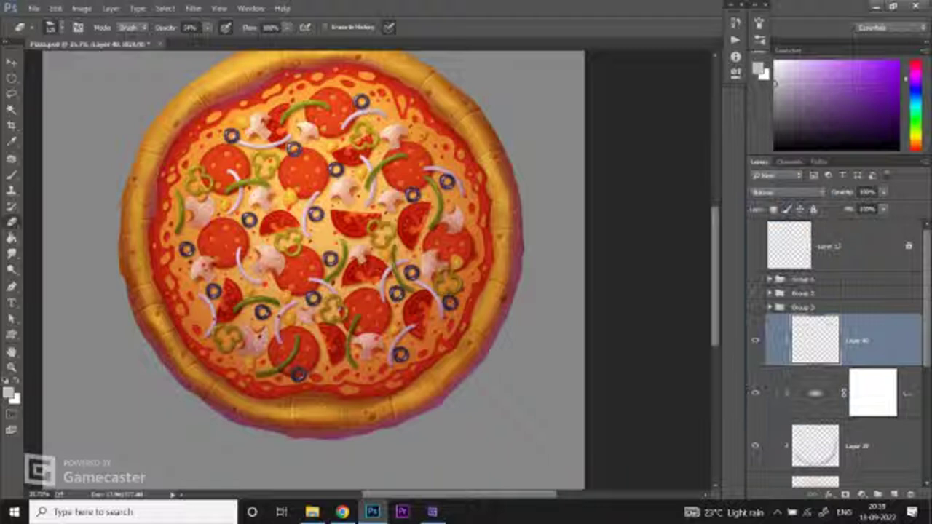
{"action": "key", "text": "b"}
{"action": "left_click", "coordinate": [59, 27]}
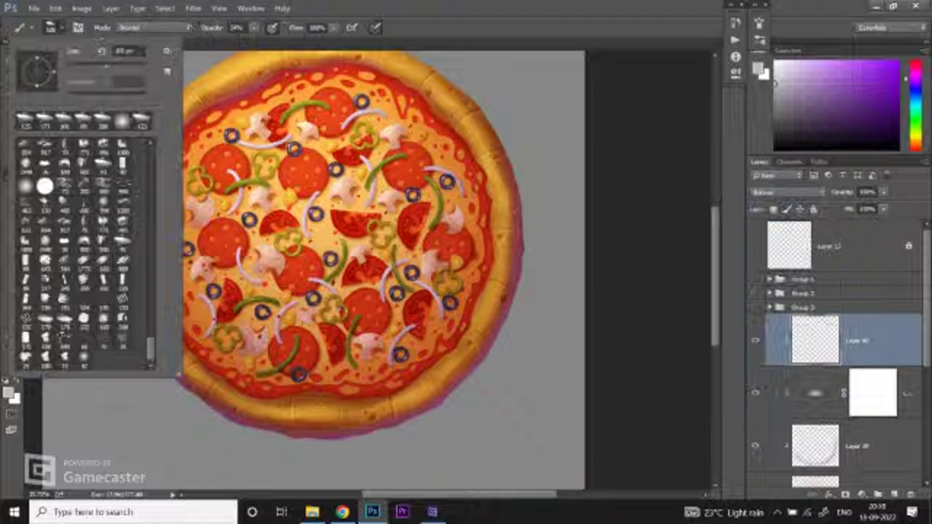
{"action": "type", "text": "70"}
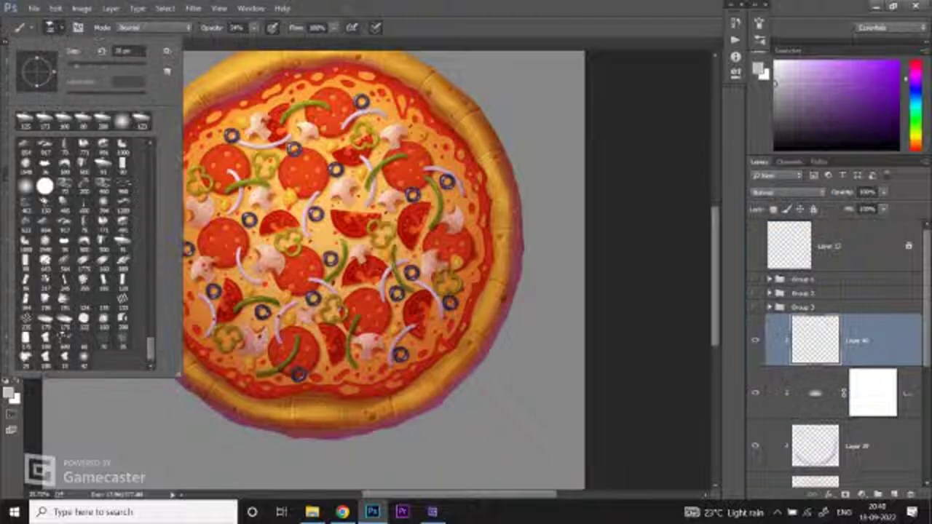
{"action": "key", "text": "Return"}
{"action": "key", "text": "0"}
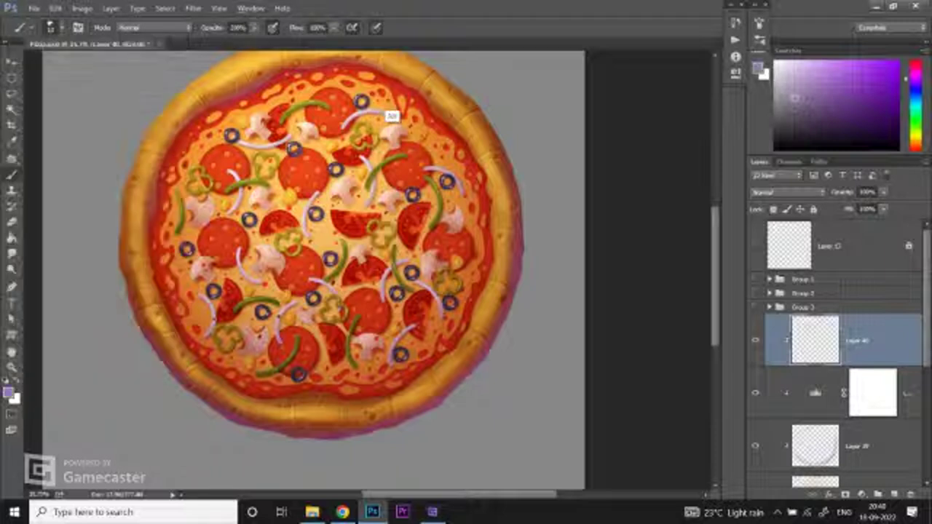
Step: Sample the crust colour, darken it to a deep red, and zoom in on the top crust
{"action": "left_click", "coordinate": [410, 111], "text": "alt"}
{"action": "left_click_drag", "start_coordinate": [877, 106], "coordinate": [877, 114]}
{"action": "scroll", "coordinate": [313, 270], "scroll_direction": "up", "scroll_amount": 2}
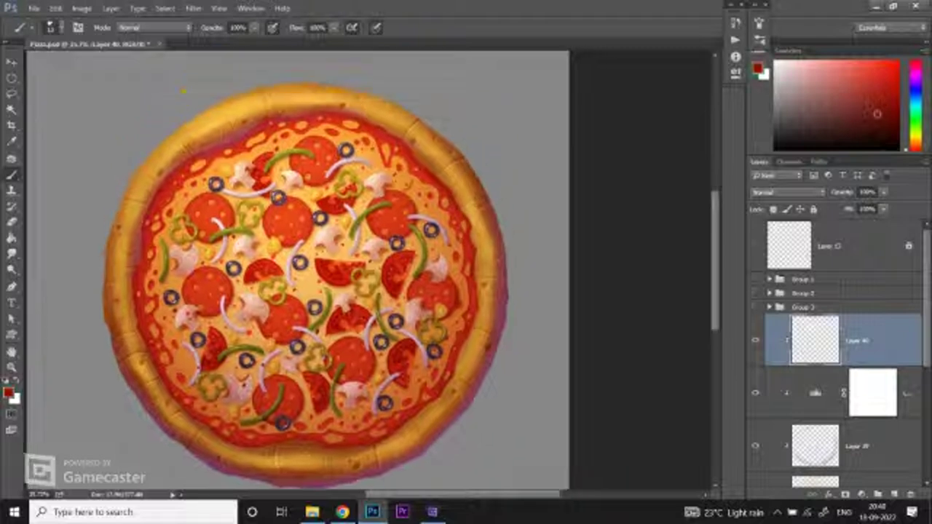
{"action": "left_click_drag", "start_coordinate": [309, 82], "coordinate": [309, 186]}
{"action": "key", "text": "ctrl+z"}
{"action": "key", "text": "z"}
{"action": "left_click", "coordinate": [312, 86]}
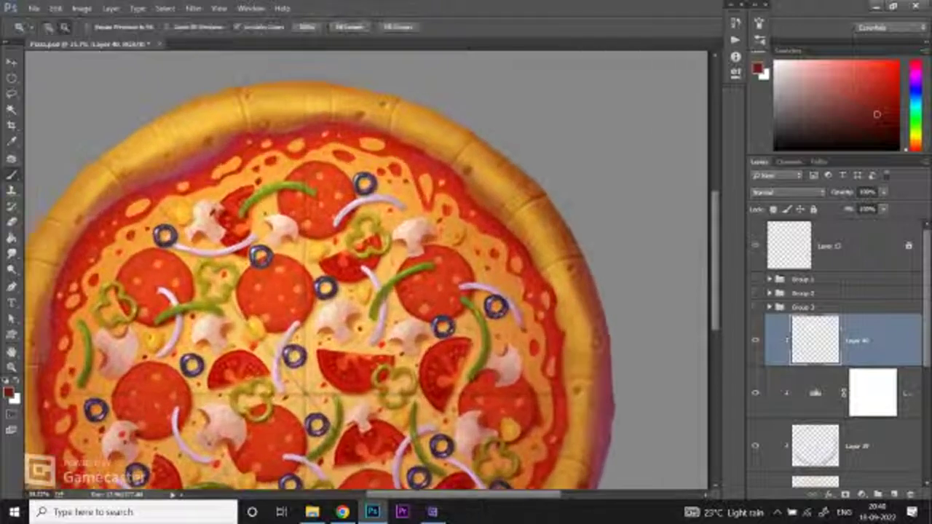
{"action": "scroll", "coordinate": [357, 277], "scroll_direction": "down", "scroll_amount": 2}
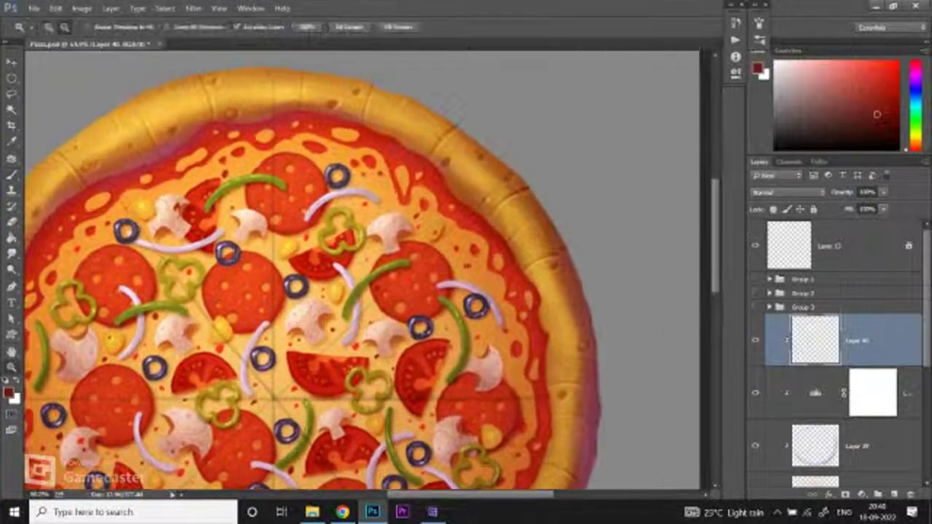
{"action": "scroll", "coordinate": [357, 277], "scroll_direction": "up", "scroll_amount": 2}
{"action": "scroll", "coordinate": [356, 277], "scroll_direction": "down", "scroll_amount": 2}
{"action": "key", "text": "b"}
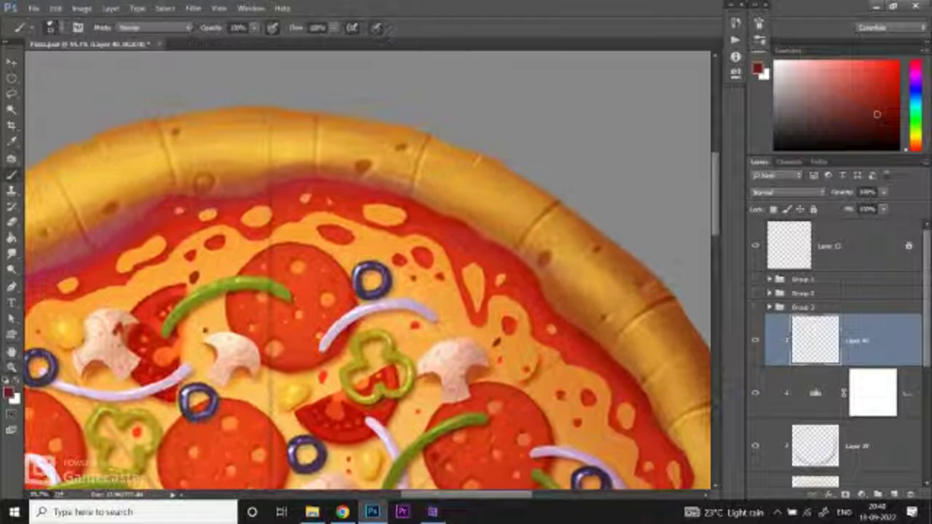
{"action": "scroll", "coordinate": [367, 277], "scroll_direction": "up", "scroll_amount": 2}
{"action": "scroll", "coordinate": [368, 276], "scroll_direction": "down", "scroll_amount": 2}
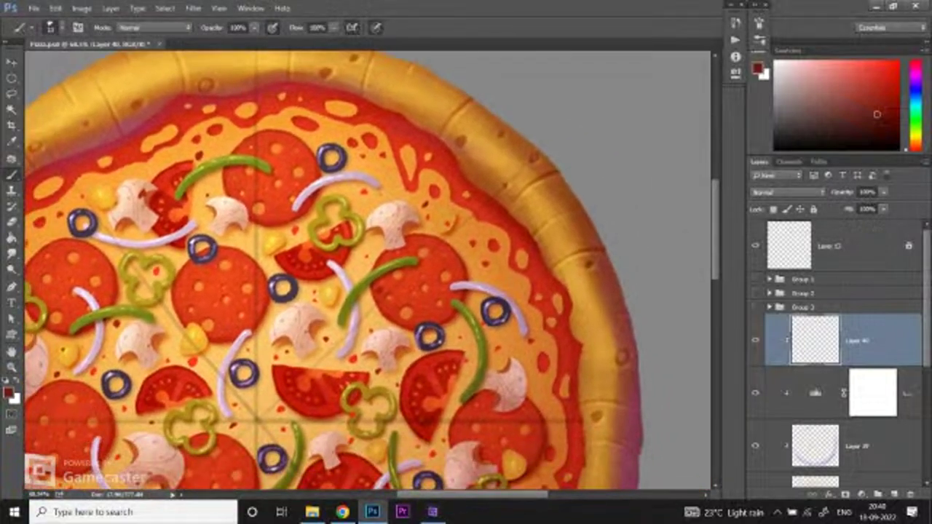
Step: Draw the upper vertical cut line and a straight diagonal cut toward the upper right
{"action": "left_click_drag", "start_coordinate": [256, 94], "coordinate": [256, 187]}
{"action": "scroll", "coordinate": [256, 187], "scroll_direction": "down", "scroll_amount": 2}
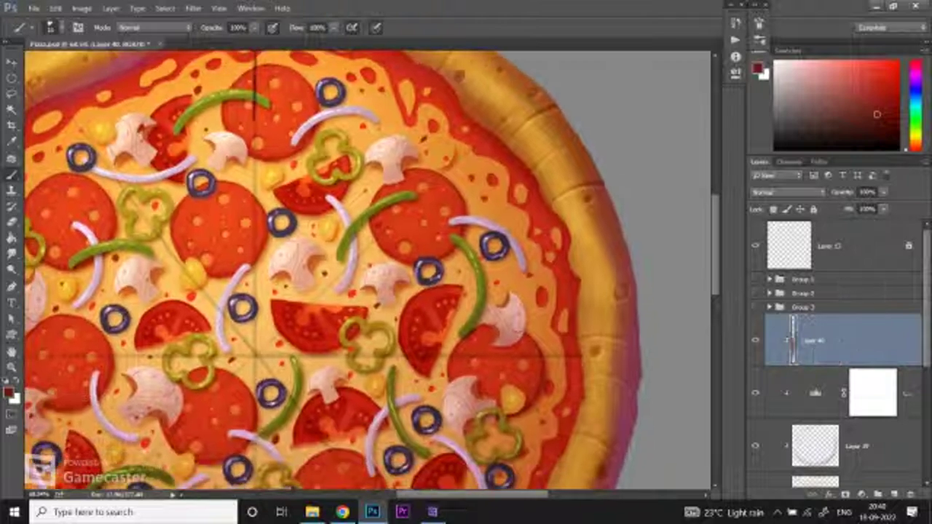
{"action": "left_click_drag", "start_coordinate": [257, 116], "coordinate": [256, 197]}
{"action": "scroll", "coordinate": [256, 196], "scroll_direction": "down", "scroll_amount": 2}
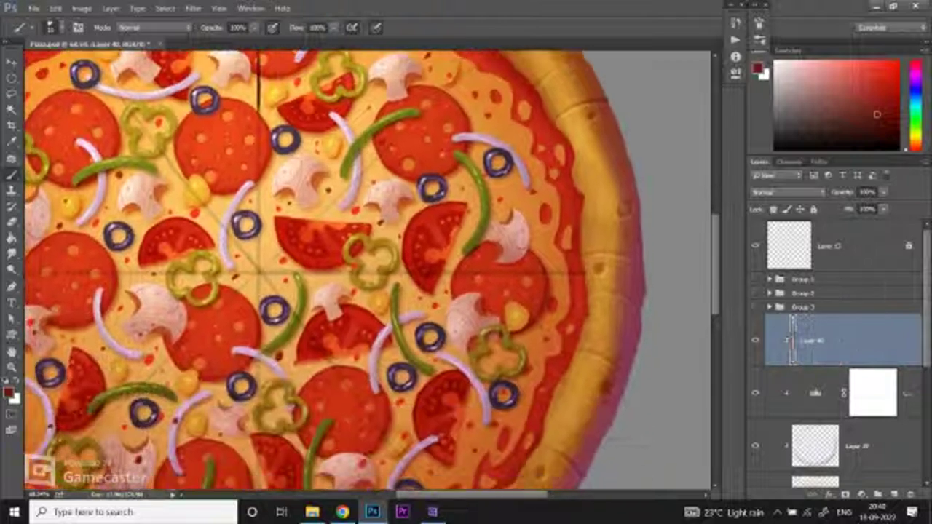
{"action": "left_click_drag", "start_coordinate": [256, 127], "coordinate": [256, 245]}
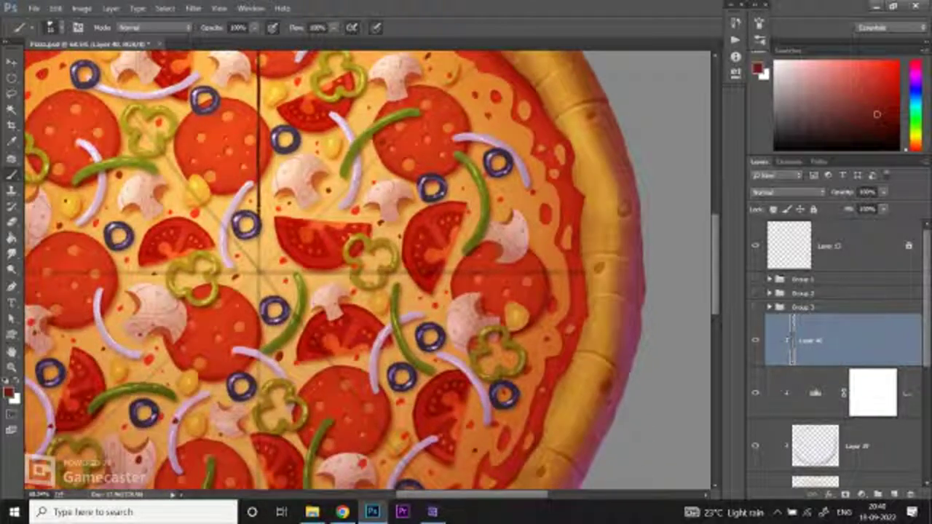
{"action": "scroll", "coordinate": [257, 244], "scroll_direction": "up", "scroll_amount": 2}
{"action": "scroll", "coordinate": [257, 244], "scroll_direction": "right", "scroll_amount": 2}
{"action": "scroll", "coordinate": [257, 244], "scroll_direction": "up", "scroll_amount": 1}
{"action": "scroll", "coordinate": [256, 244], "scroll_direction": "right", "scroll_amount": 1}
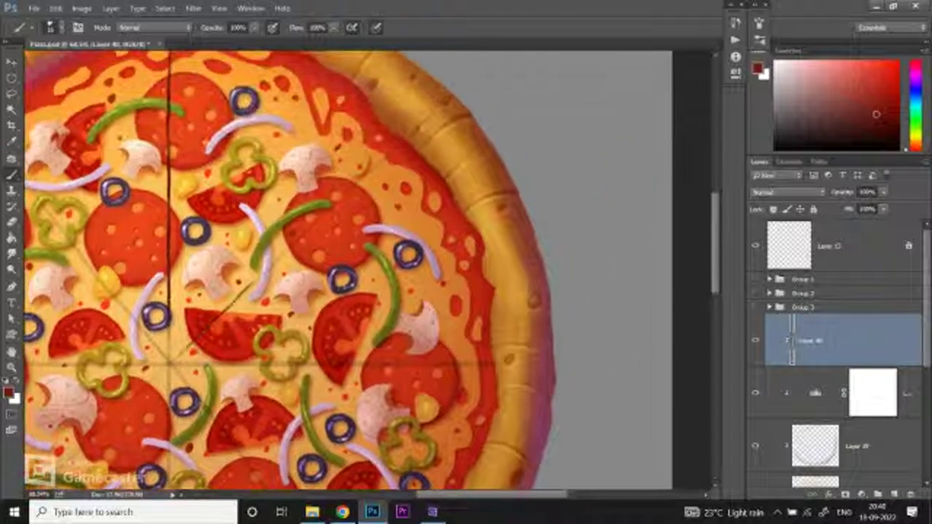
{"action": "scroll", "coordinate": [241, 306], "scroll_direction": "up", "scroll_amount": 2}
{"action": "scroll", "coordinate": [240, 306], "scroll_direction": "right", "scroll_amount": 1}
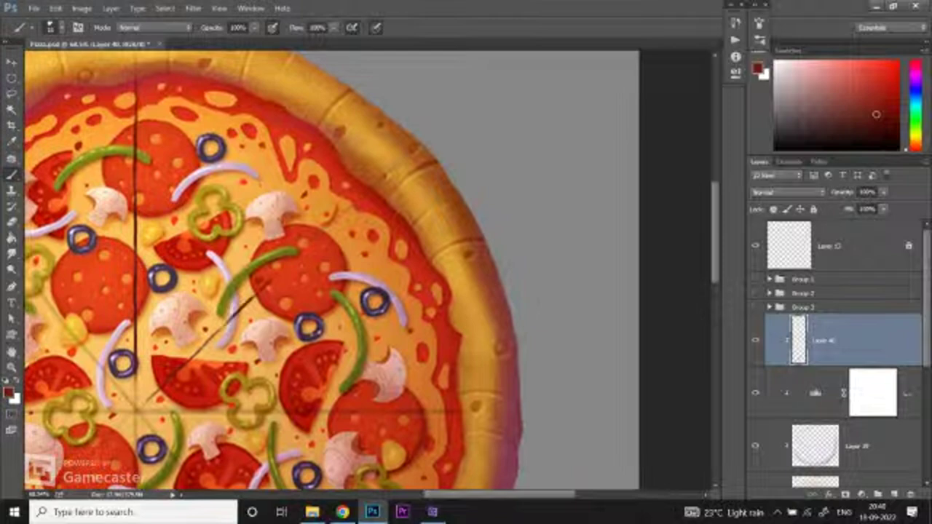
{"action": "left_click", "coordinate": [348, 204], "text": "shift"}
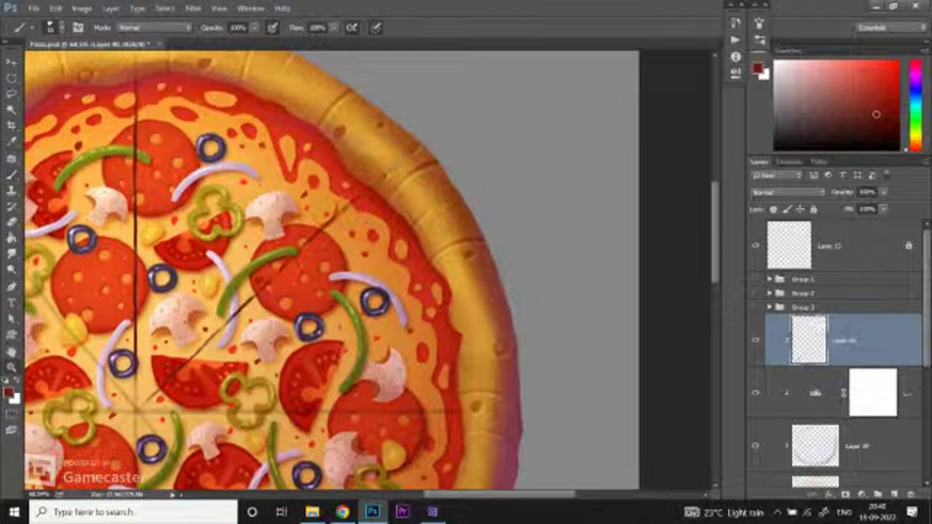
Step: Draw a down-right diagonal cut and a horizontal cut line across the pizza
{"action": "scroll", "coordinate": [350, 269], "scroll_direction": "left", "scroll_amount": 3}
{"action": "scroll", "coordinate": [349, 269], "scroll_direction": "up", "scroll_amount": 1}
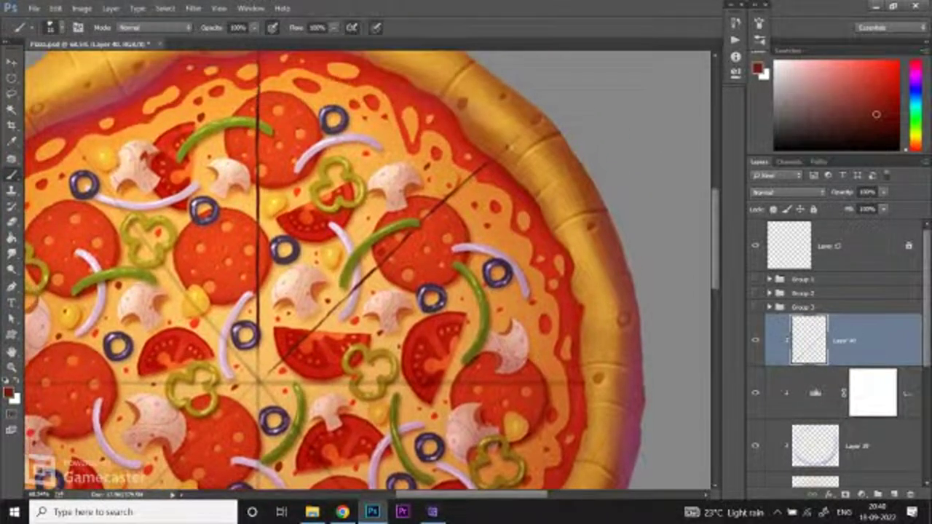
{"action": "mouse_move", "coordinate": [76, 143]}
{"action": "left_mouse_down"}
{"action": "mouse_move", "coordinate": [144, 248]}
{"action": "mouse_move", "coordinate": [233, 351]}
{"action": "left_mouse_up"}
{"action": "scroll", "coordinate": [368, 269], "scroll_direction": "down", "scroll_amount": 3}
{"action": "scroll", "coordinate": [367, 270], "scroll_direction": "left", "scroll_amount": 5}
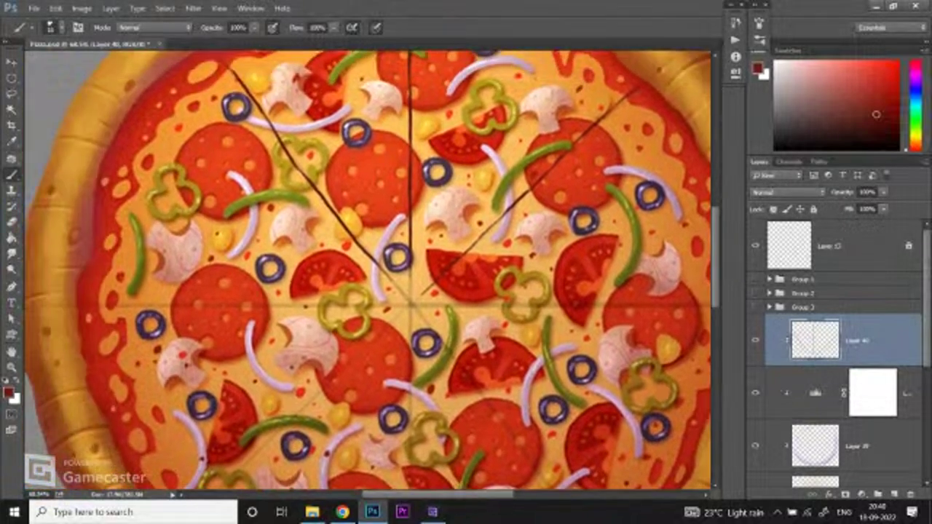
{"action": "left_click_drag", "start_coordinate": [93, 305], "coordinate": [311, 303]}
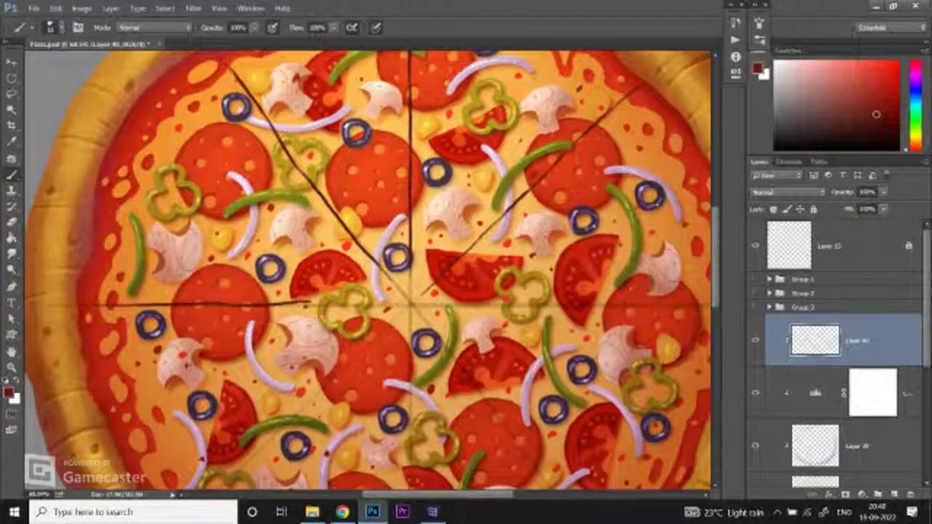
{"action": "key", "text": "ctrl+z"}
{"action": "left_click_drag", "start_coordinate": [231, 305], "coordinate": [402, 306]}
{"action": "scroll", "coordinate": [368, 270], "scroll_direction": "right", "scroll_amount": 5}
{"action": "left_click_drag", "start_coordinate": [218, 290], "coordinate": [537, 292]}
Step: Add the lower-left diagonal, central vertical, and lower-right diagonal cuts down to the crust
{"action": "left_click_drag", "start_coordinate": [364, 219], "coordinate": [501, 324]}
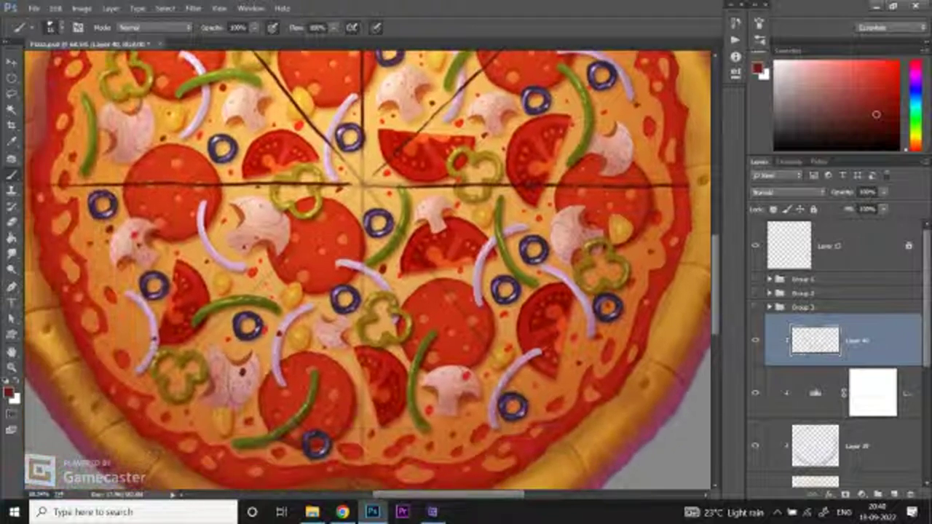
{"action": "mouse_move", "coordinate": [142, 399]}
{"action": "left_mouse_down"}
{"action": "mouse_move", "coordinate": [348, 192]}
{"action": "mouse_move", "coordinate": [301, 131]}
{"action": "left_mouse_up"}
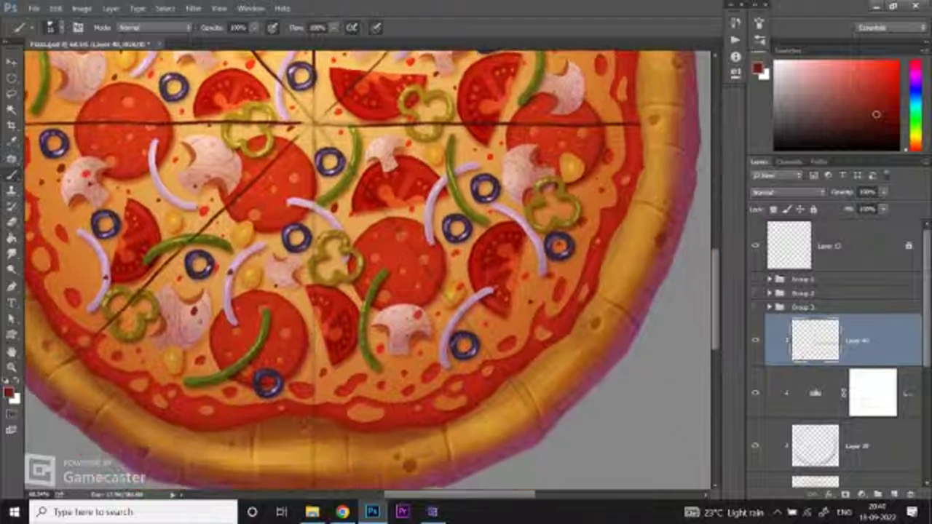
{"action": "left_click_drag", "start_coordinate": [316, 163], "coordinate": [313, 405]}
{"action": "mouse_move", "coordinate": [437, 291]}
{"action": "left_mouse_down"}
{"action": "mouse_move", "coordinate": [399, 306]}
{"action": "mouse_move", "coordinate": [297, 319]}
{"action": "left_mouse_up"}
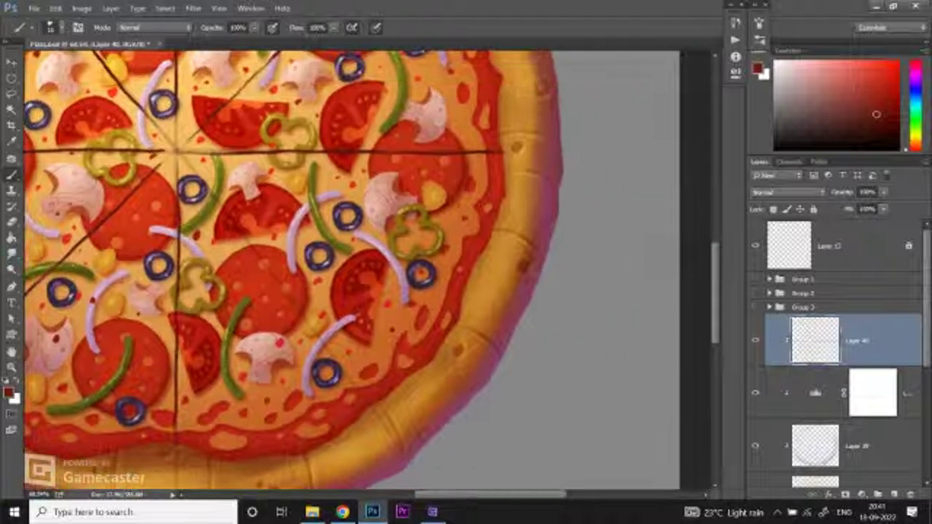
{"action": "left_click_drag", "start_coordinate": [205, 187], "coordinate": [225, 210]}
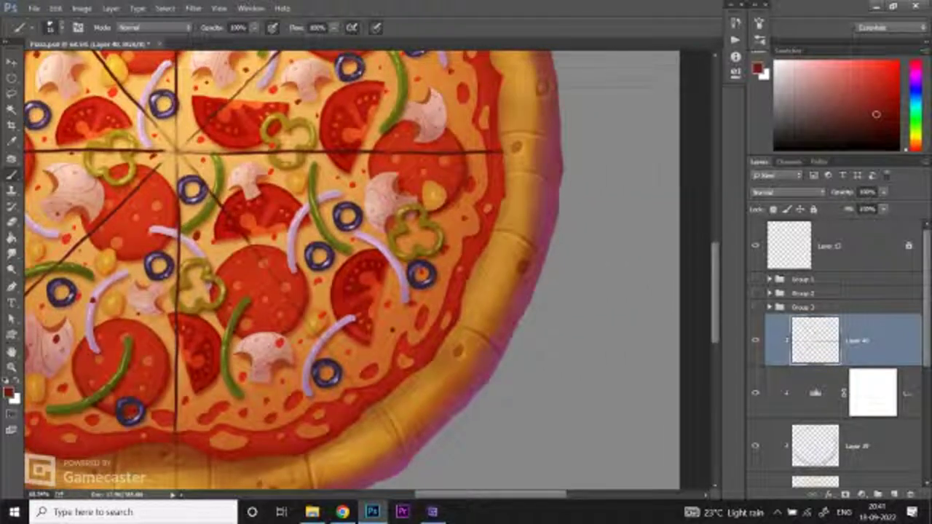
{"action": "left_click_drag", "start_coordinate": [305, 305], "coordinate": [276, 254]}
{"action": "left_click_drag", "start_coordinate": [216, 191], "coordinate": [254, 242]}
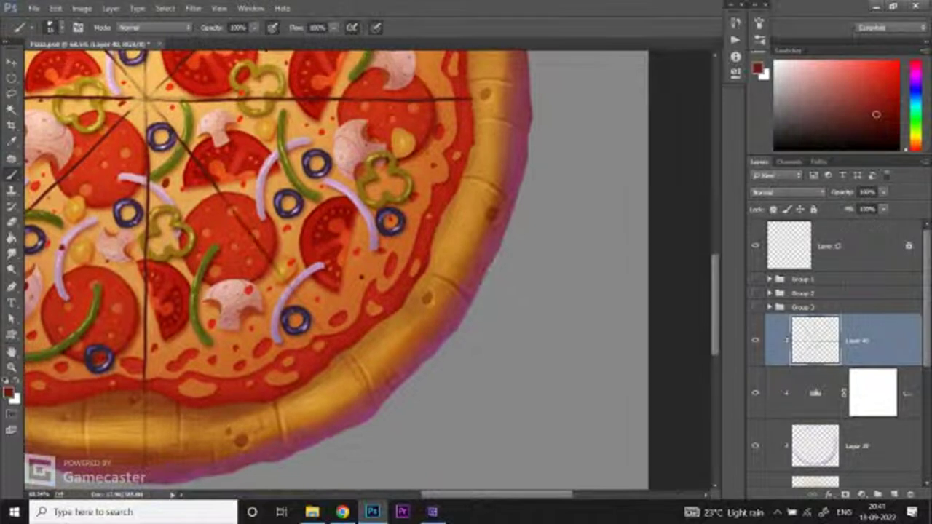
{"action": "left_click_drag", "start_coordinate": [308, 301], "coordinate": [332, 345]}
Step: Extend the left diagonal slice line down-left toward the crust
{"action": "key", "text": "z"}
{"action": "scroll", "coordinate": [298, 269], "scroll_direction": "down", "scroll_amount": 3}
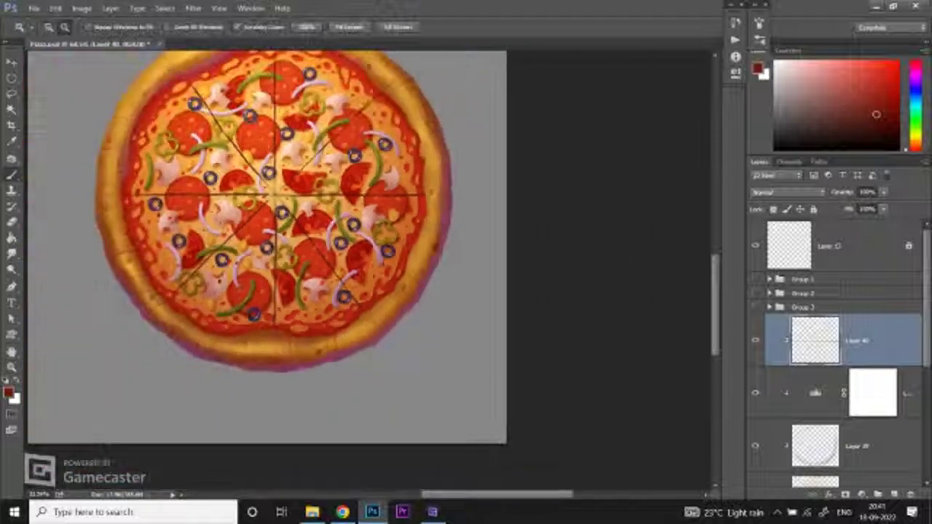
{"action": "scroll", "coordinate": [299, 269], "scroll_direction": "up", "scroll_amount": 3}
{"action": "key", "text": "b"}
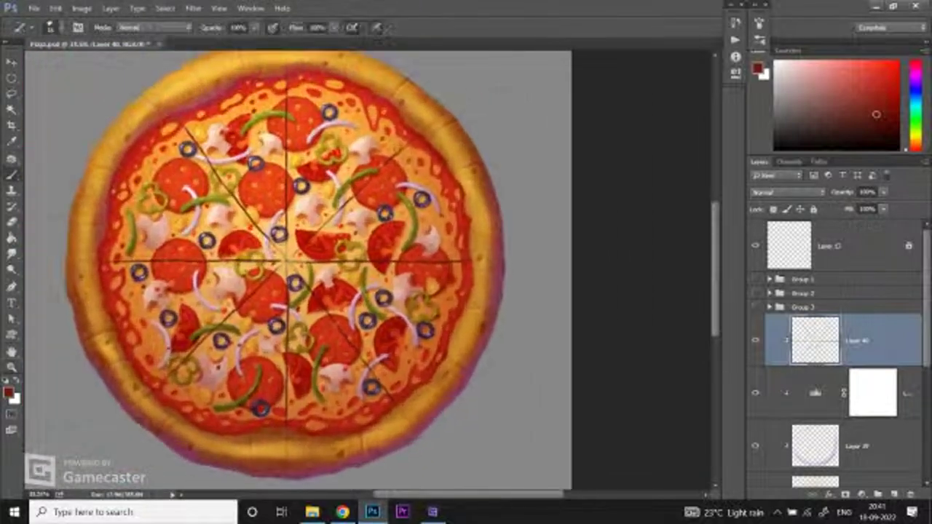
{"action": "key", "text": "z"}
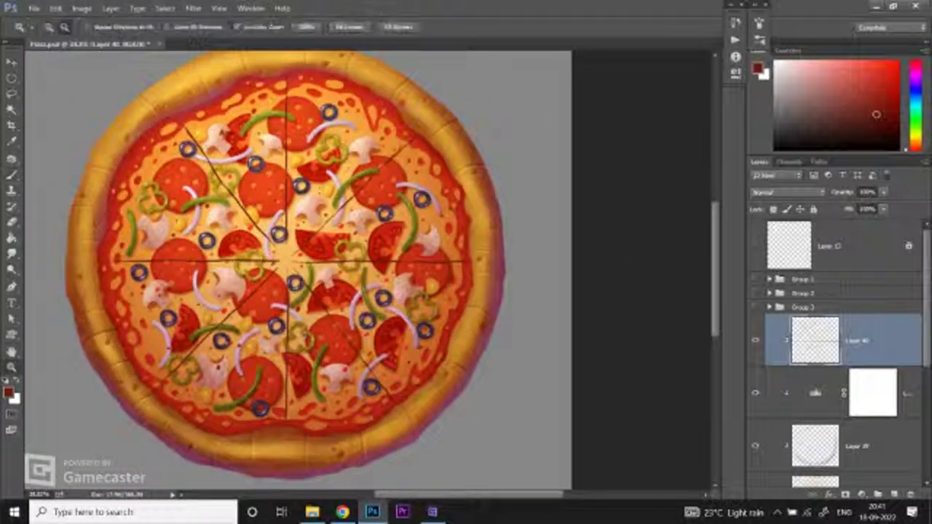
{"action": "scroll", "coordinate": [216, 162], "scroll_direction": "up", "scroll_amount": 3}
{"action": "key", "text": "b"}
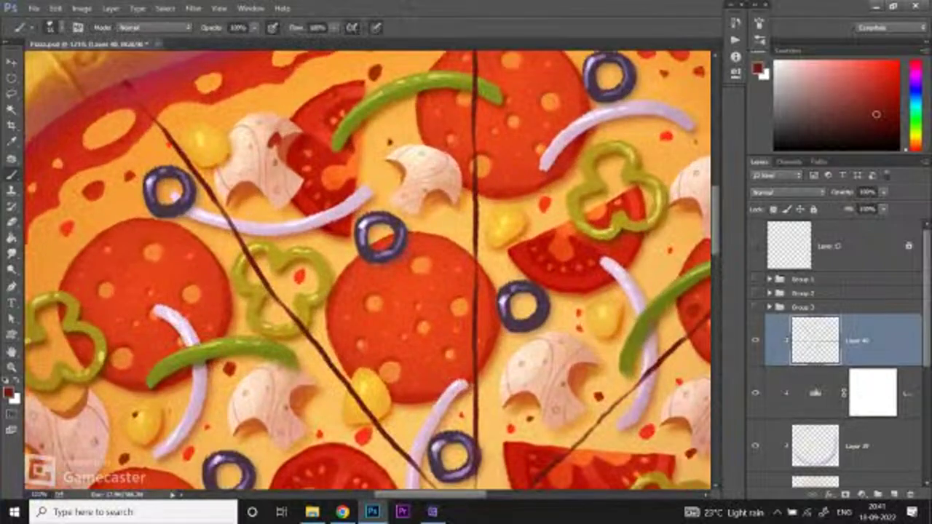
{"action": "key", "text": "z"}
{"action": "scroll", "coordinate": [154, 120], "scroll_direction": "down", "scroll_amount": 3}
{"action": "scroll", "coordinate": [281, 262], "scroll_direction": "up", "scroll_amount": 3}
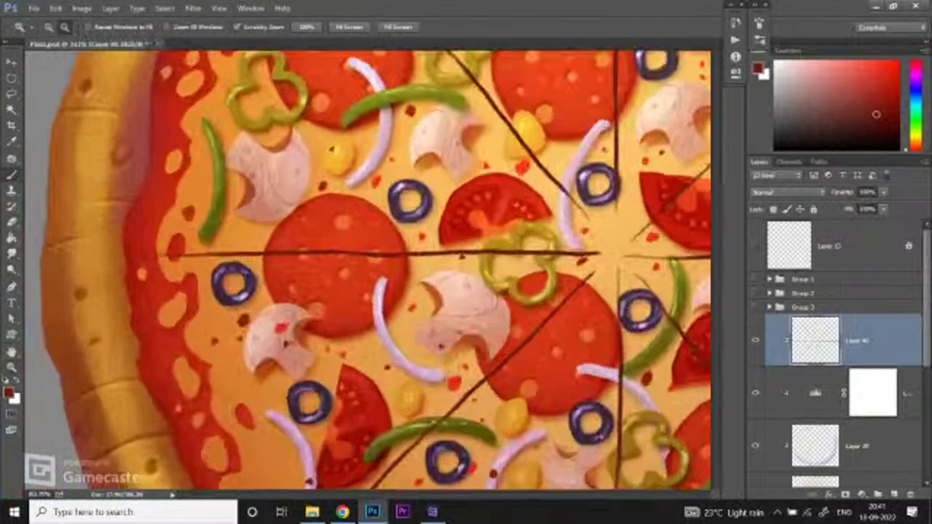
{"action": "key", "text": "b"}
{"action": "key", "text": "z"}
{"action": "scroll", "coordinate": [145, 254], "scroll_direction": "down", "scroll_amount": 3}
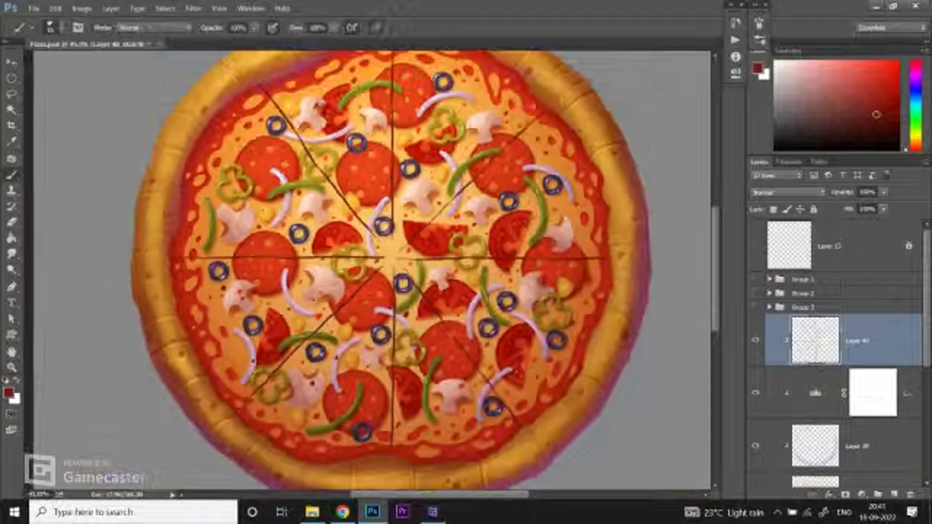
{"action": "scroll", "coordinate": [224, 349], "scroll_direction": "up", "scroll_amount": 4}
{"action": "key", "text": "b"}
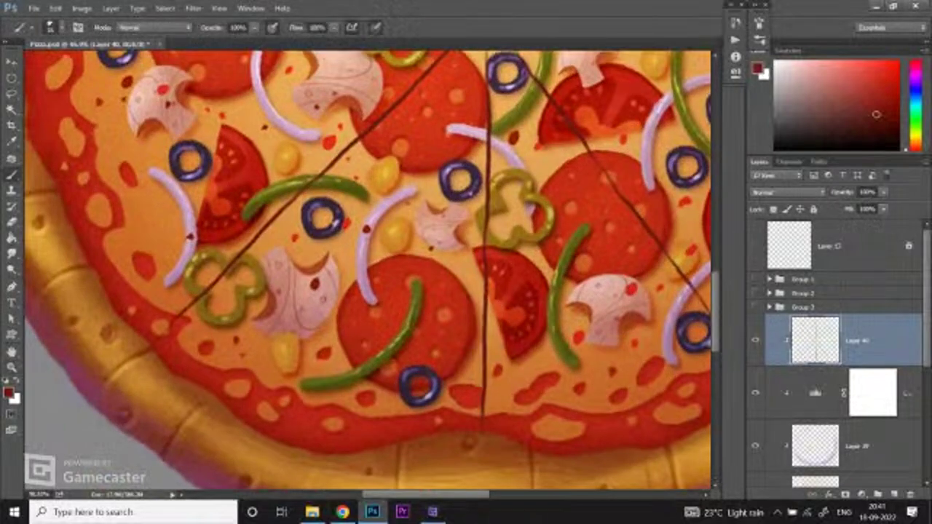
{"action": "left_click_drag", "start_coordinate": [176, 318], "coordinate": [155, 338]}
Step: Zoom between the whole pizza and its right and upper areas to check the slice lines
{"action": "key", "text": "ctrl+minus"}
{"action": "scroll", "coordinate": [368, 269], "scroll_direction": "right", "scroll_amount": 5}
{"action": "key", "text": "ctrl+plus"}
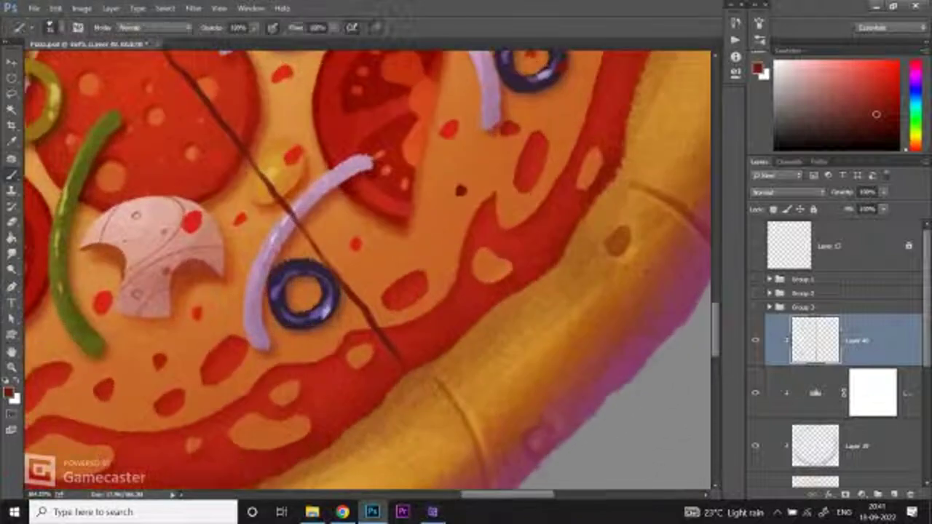
{"action": "key", "text": "ctrl+0"}
{"action": "key", "text": "ctrl+plus"}
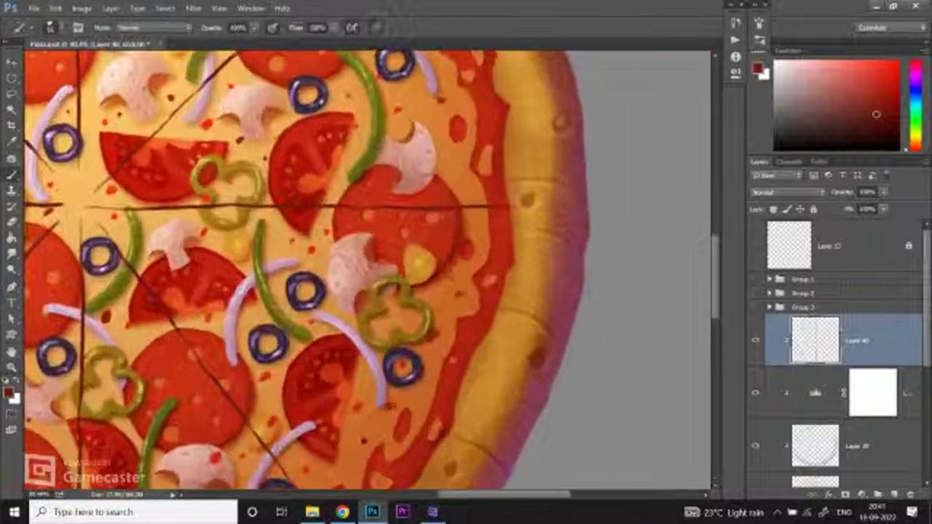
{"action": "key", "text": "ctrl+0"}
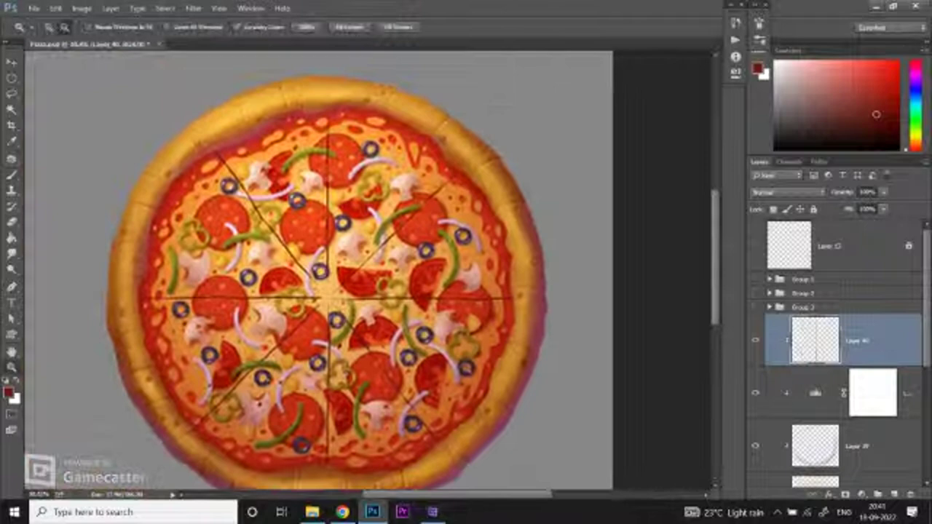
{"action": "key", "text": "ctrl+plus"}
{"action": "key", "text": "b"}
{"action": "key", "text": "ctrl+0"}
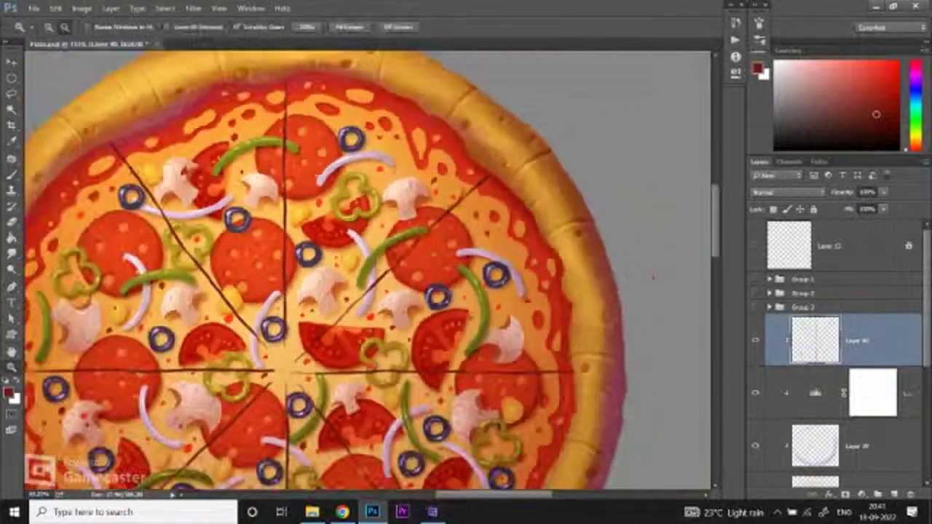
{"action": "key", "text": "ctrl+plus"}
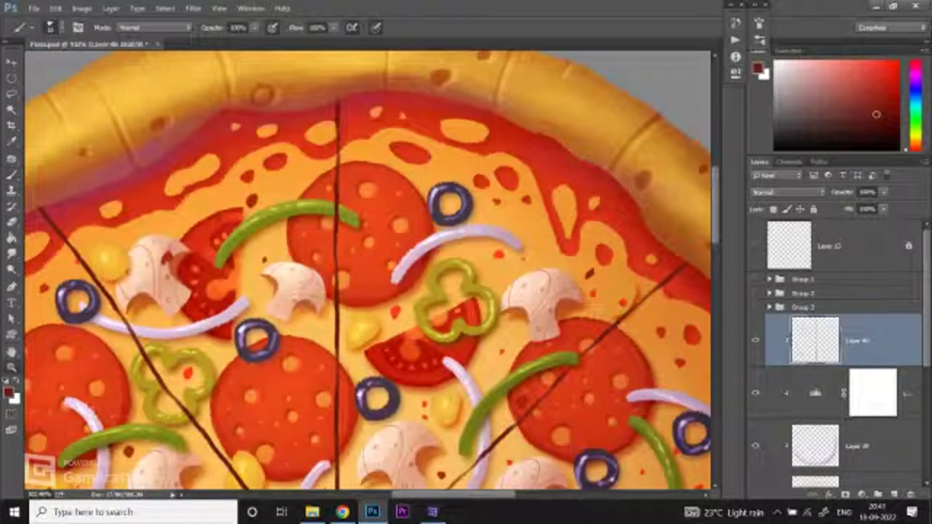
{"action": "key", "text": "ctrl+0"}
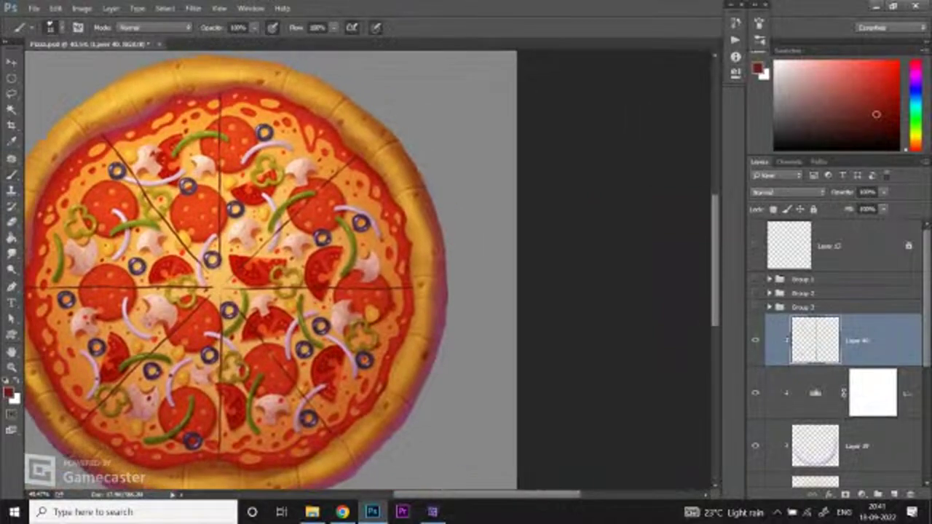
Step: Extend the upper-right, right horizontal and lower-right slice lines through the crust
{"action": "key", "text": "ctrl+plus"}
{"action": "key", "text": "ctrl+plus"}
{"action": "mouse_move", "coordinate": [293, 186]}
{"action": "left_mouse_down"}
{"action": "mouse_move", "coordinate": [362, 118]}
{"action": "mouse_move", "coordinate": [388, 109]}
{"action": "left_mouse_up"}
{"action": "key", "text": "ctrl+minus"}
{"action": "key", "text": "ctrl+minus"}
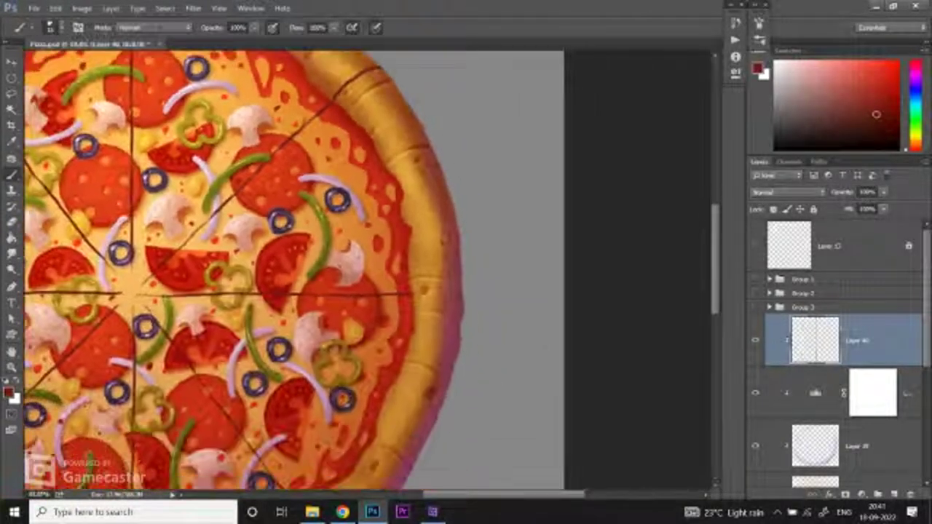
{"action": "key", "text": "ctrl+plus"}
{"action": "left_click_drag", "start_coordinate": [393, 293], "coordinate": [450, 290]}
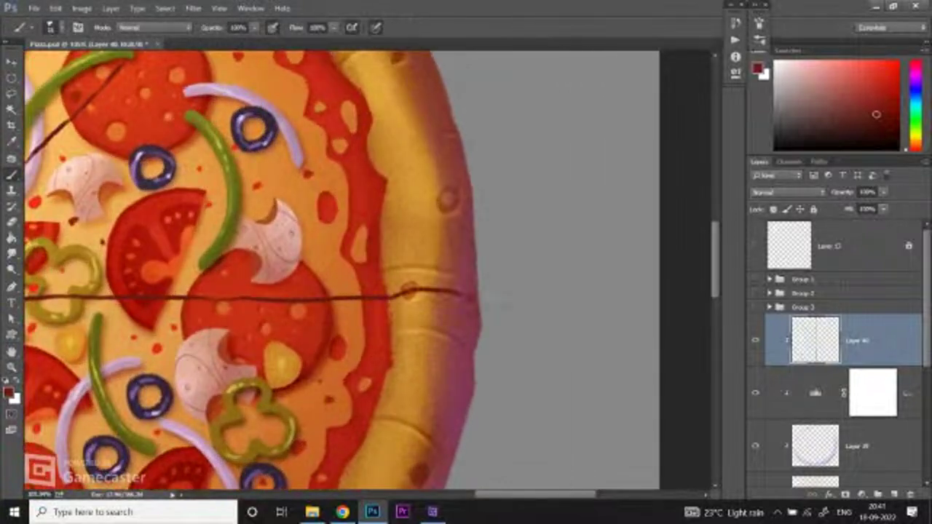
{"action": "key", "text": "ctrl+minus"}
{"action": "key", "text": "ctrl+minus"}
{"action": "key", "text": "ctrl+plus"}
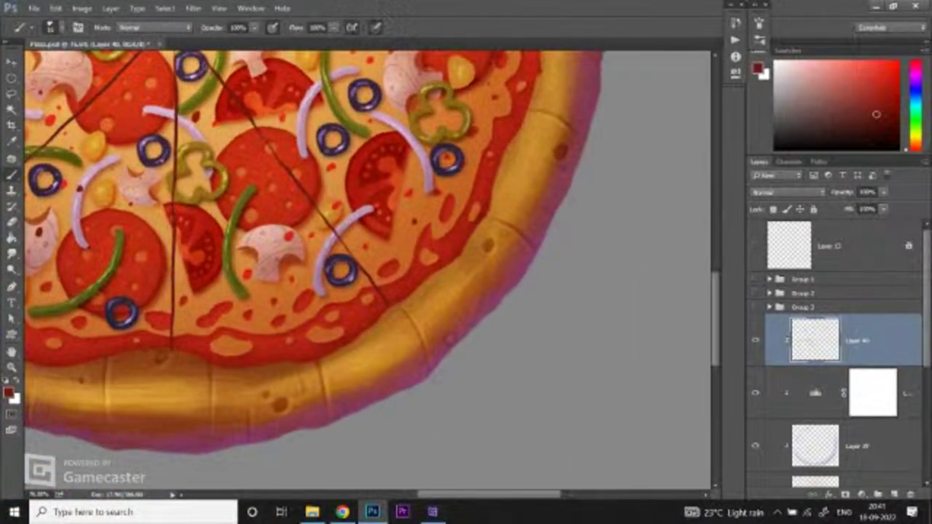
{"action": "mouse_move", "coordinate": [390, 307]}
{"action": "left_mouse_down"}
{"action": "mouse_move", "coordinate": [412, 325]}
{"action": "mouse_move", "coordinate": [436, 371]}
{"action": "mouse_move", "coordinate": [504, 310]}
{"action": "left_mouse_up"}
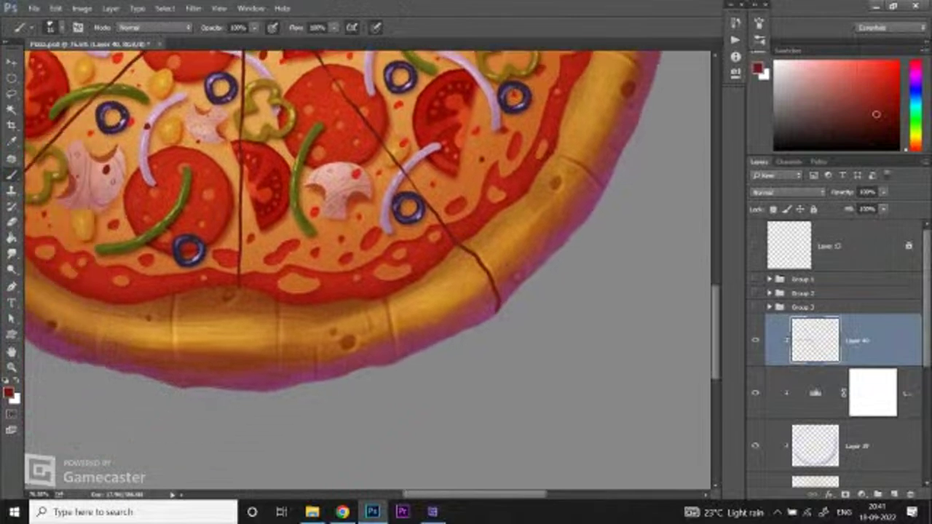
Step: Extend the vertical, lower-left, left horizontal and top-left slice lines through the crust
{"action": "mouse_move", "coordinate": [239, 290]}
{"action": "left_mouse_down"}
{"action": "mouse_move", "coordinate": [234, 348]}
{"action": "mouse_move", "coordinate": [449, 406]}
{"action": "left_mouse_up"}
{"action": "left_click_drag", "start_coordinate": [187, 283], "coordinate": [164, 297]}
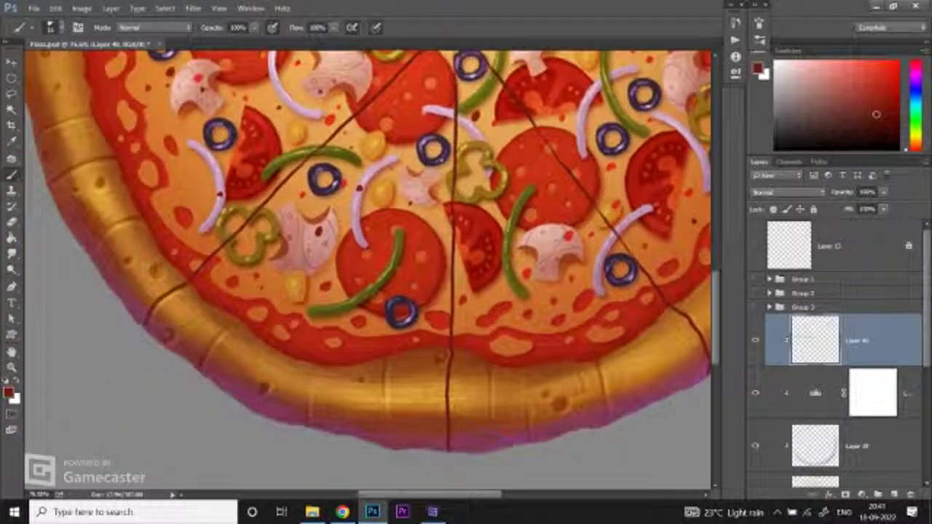
{"action": "left_click_drag", "start_coordinate": [291, 218], "coordinate": [446, 397]}
{"action": "mouse_move", "coordinate": [234, 207]}
{"action": "left_mouse_down"}
{"action": "mouse_move", "coordinate": [198, 208]}
{"action": "mouse_move", "coordinate": [172, 222]}
{"action": "mouse_move", "coordinate": [182, 303]}
{"action": "mouse_move", "coordinate": [153, 440]}
{"action": "left_mouse_up"}
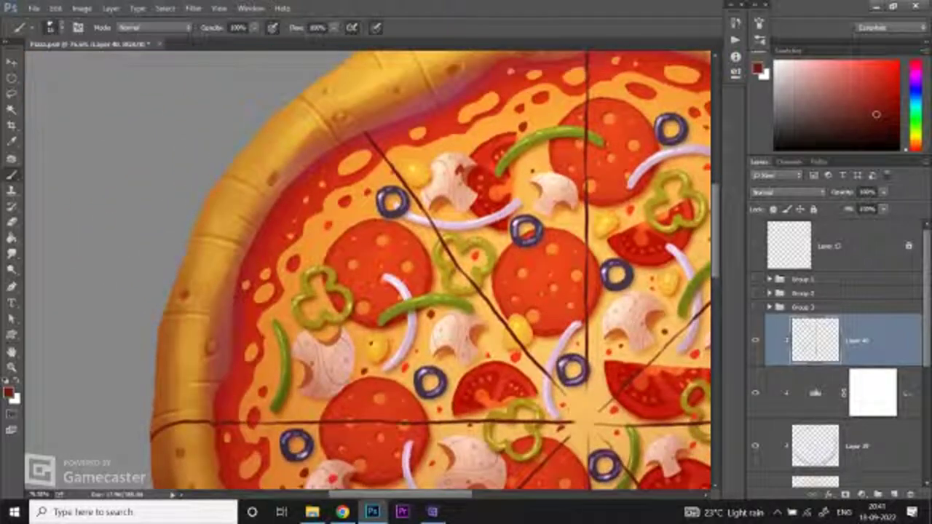
{"action": "mouse_move", "coordinate": [317, 74]}
{"action": "left_mouse_down"}
{"action": "mouse_move", "coordinate": [342, 91]}
{"action": "mouse_move", "coordinate": [364, 128]}
{"action": "mouse_move", "coordinate": [394, 138]}
{"action": "mouse_move", "coordinate": [397, 186]}
{"action": "left_mouse_up"}
Step: Fit the pizza in view, zoom in closer, and open Levels for Layer 40
{"action": "key", "text": "ctrl+0"}
{"action": "key", "text": "z"}
{"action": "key", "text": "ctrl+0"}
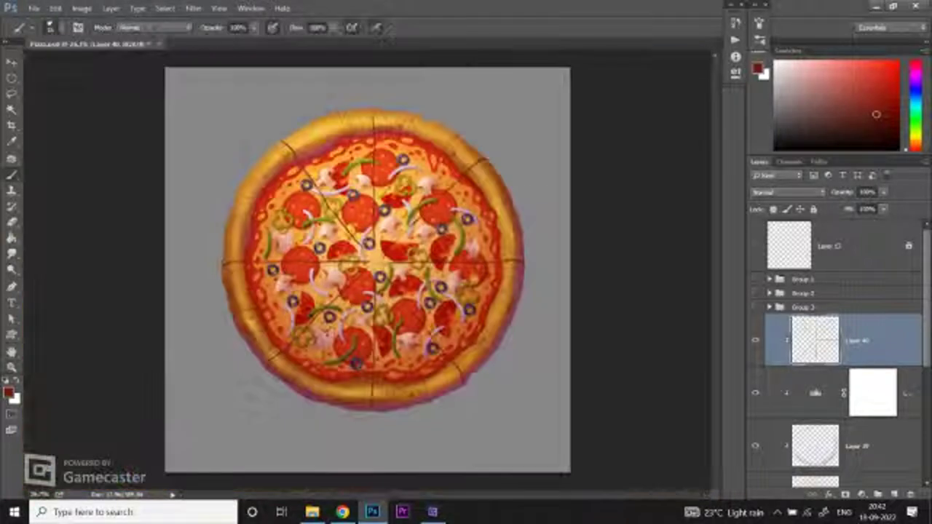
{"action": "key", "text": "ctrl+plus"}
{"action": "key", "text": "b"}
{"action": "key", "text": "ctrl+plus"}
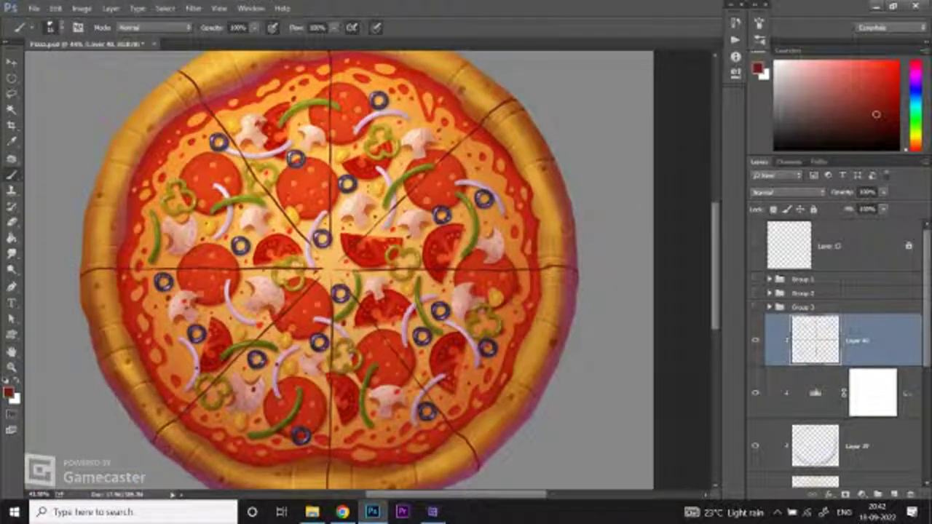
{"action": "key", "text": "ctrl+l"}
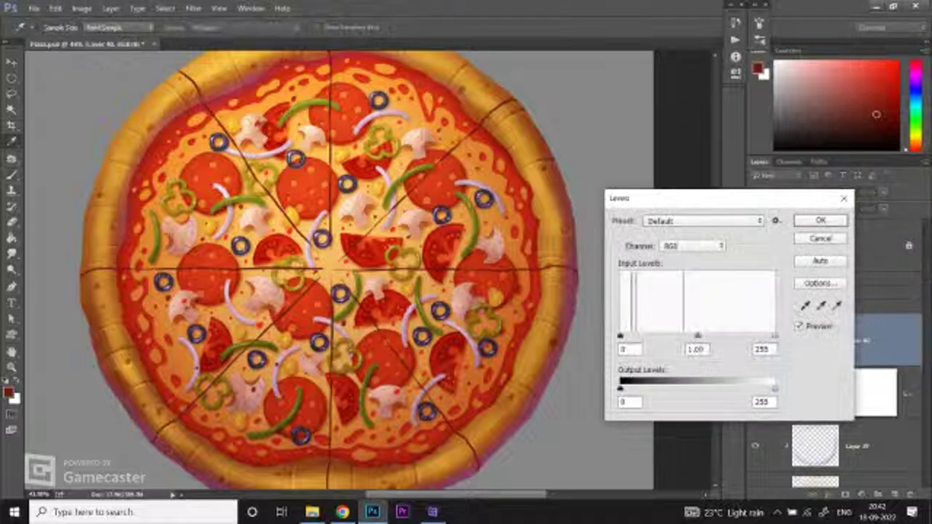
Step: Lower the Levels white input to 158 and set Layer 40 to Multiply blending
{"action": "left_click_drag", "start_coordinate": [774, 336], "coordinate": [687, 336]}
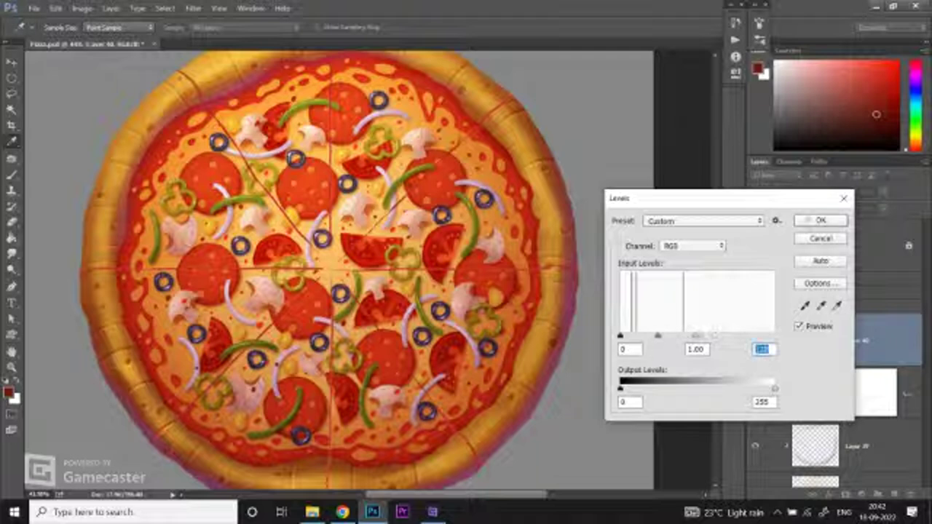
{"action": "left_click", "coordinate": [820, 220]}
{"action": "left_click", "coordinate": [786, 192]}
{"action": "left_click", "coordinate": [761, 232]}
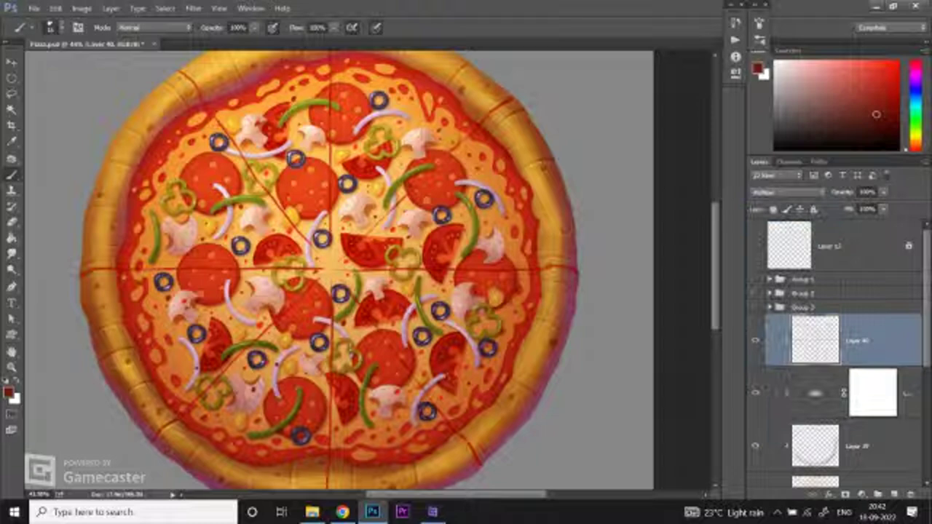
{"action": "key", "text": "z"}
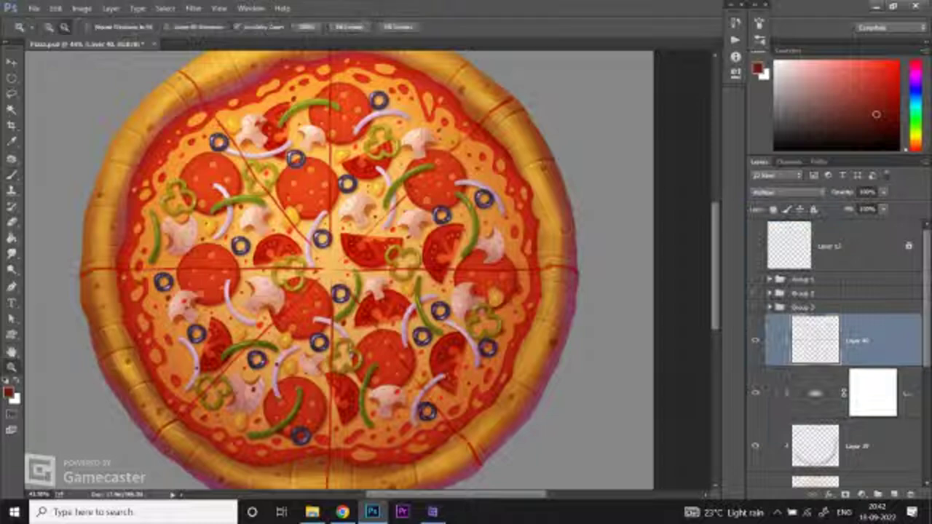
{"action": "key", "text": "ctrl+0"}
{"action": "left_click_drag", "start_coordinate": [420, 289], "coordinate": [397, 289]}
Step: Revert the Multiply and brightening, then reopen Levels with the white input near 180
{"action": "key", "text": "shift+alt+n"}
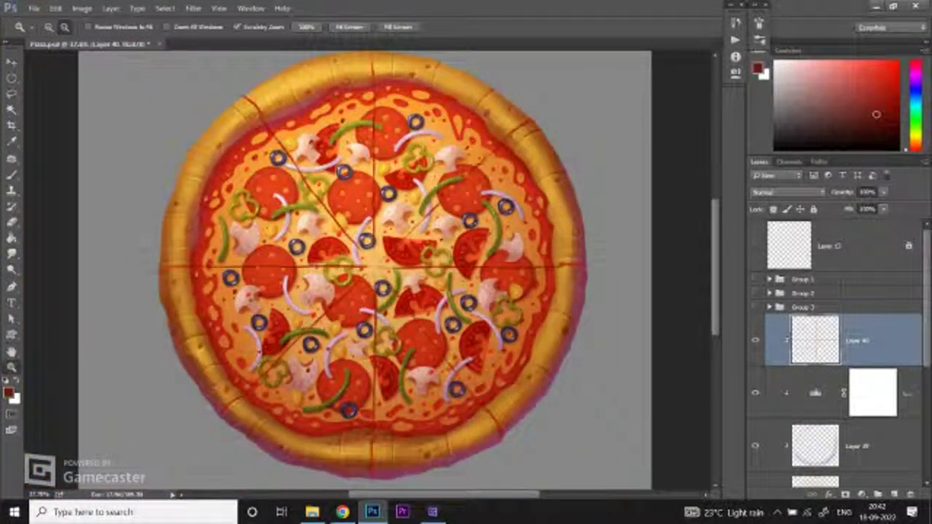
{"action": "key", "text": "ctrl+l"}
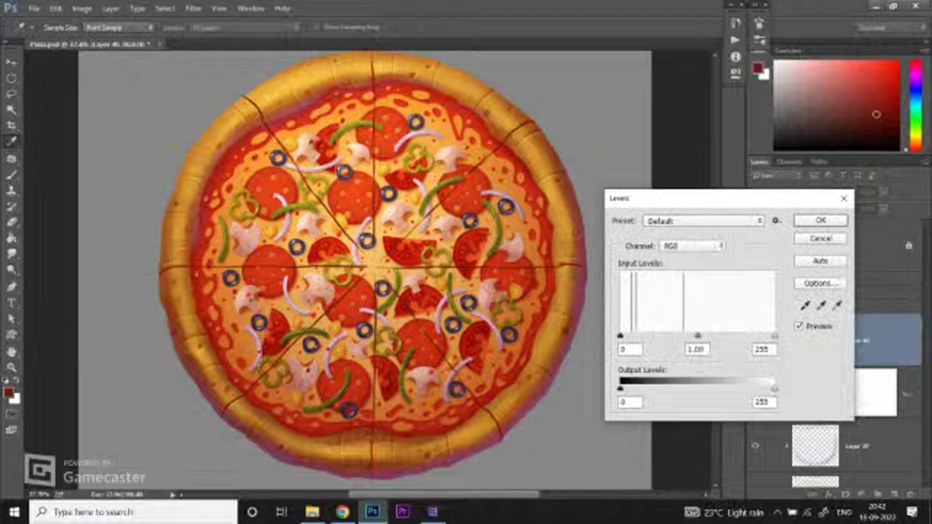
{"action": "left_click_drag", "start_coordinate": [774, 336], "coordinate": [731, 335]}
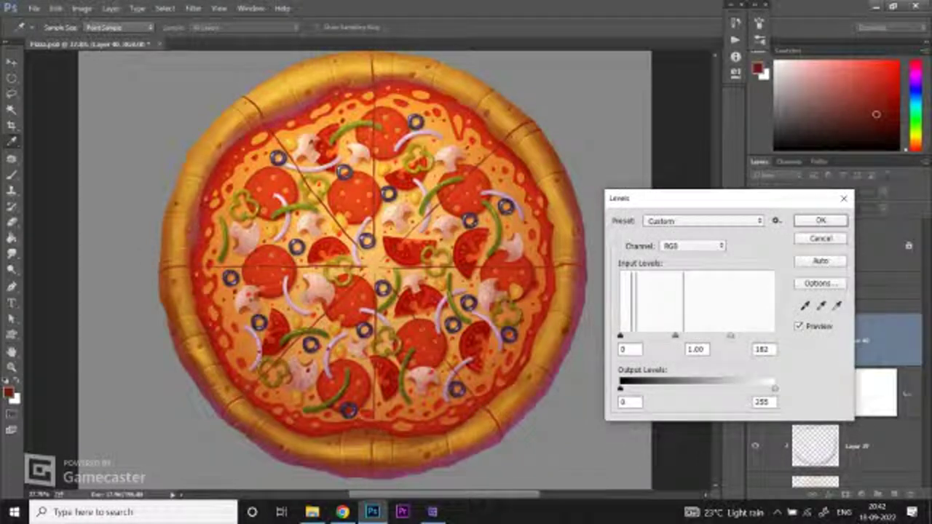
{"action": "double_click", "coordinate": [761, 350]}
Step: Apply the Levels change and move Layer 40 down below Layer 37
{"action": "key", "text": "Return"}
{"action": "key", "text": "z"}
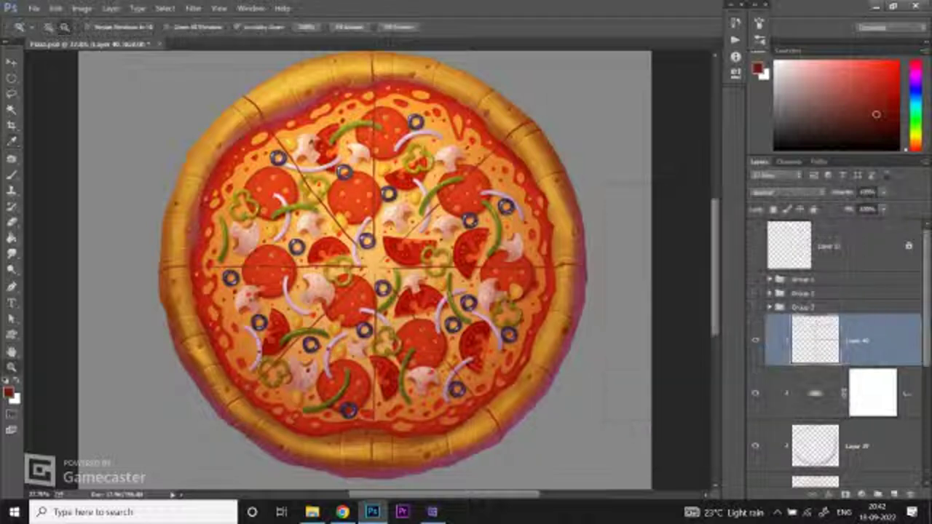
{"action": "key", "text": "ctrl+bracketleft"}
{"action": "key", "text": "ctrl+bracketleft"}
{"action": "key", "text": "ctrl+bracketleft"}
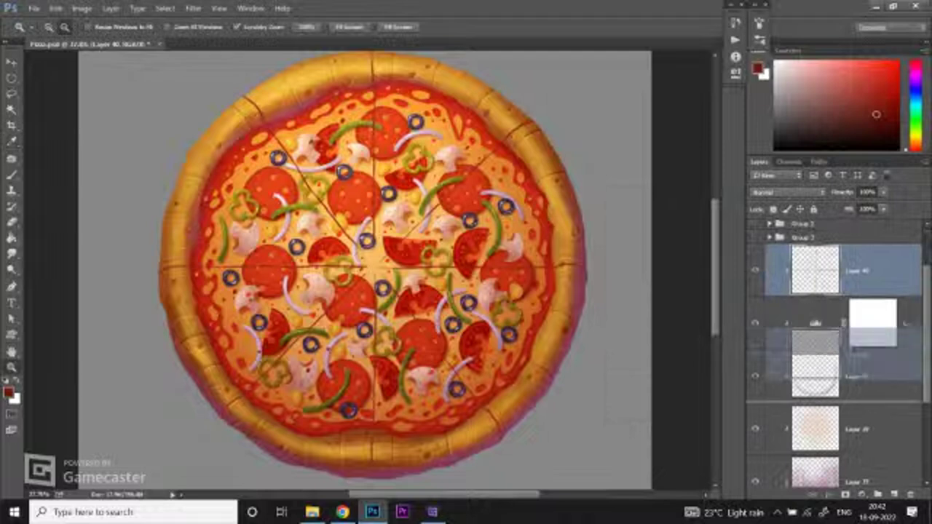
{"action": "key", "text": "ctrl+bracketleft"}
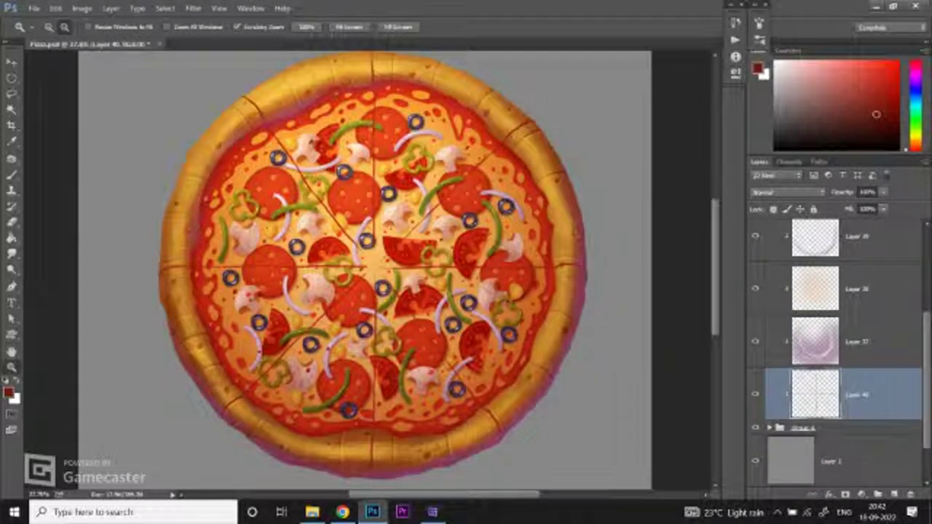
{"action": "key", "text": "ctrl+minus"}
{"action": "key", "text": "ctrl+equal"}
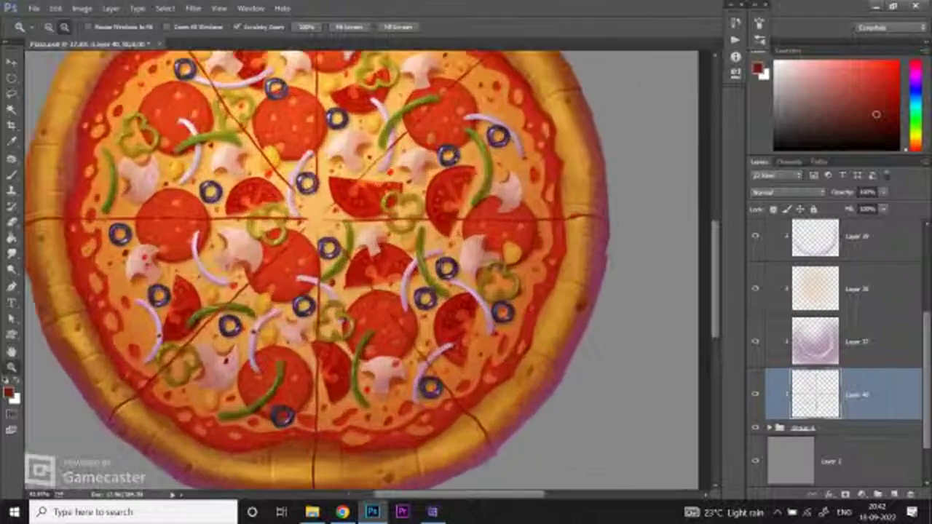
{"action": "key", "text": "ctrl+minus"}
{"action": "key", "text": "e"}
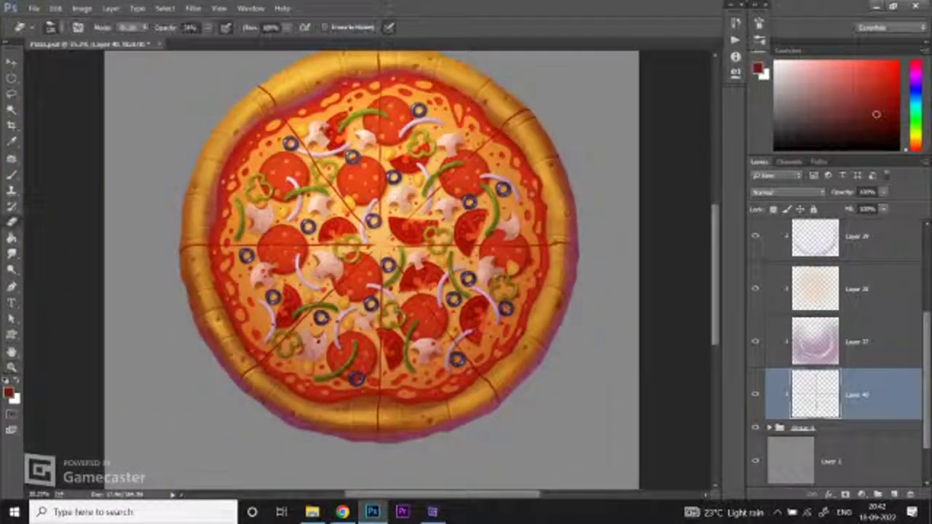
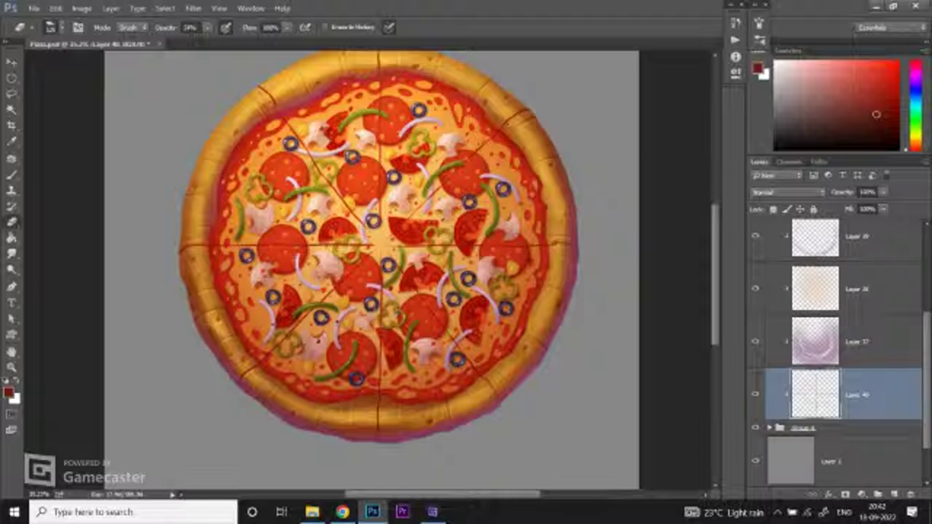
Step: Zoom in on the pizza centre and sample the dark red slice-line colour
{"action": "left_click", "coordinate": [345, 167]}
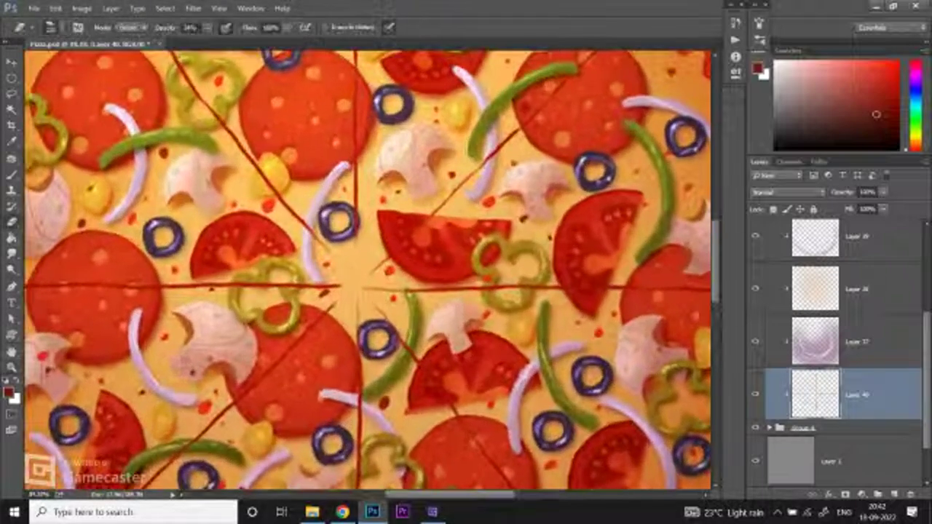
{"action": "scroll", "coordinate": [837, 350], "scroll_direction": "up", "scroll_amount": 3}
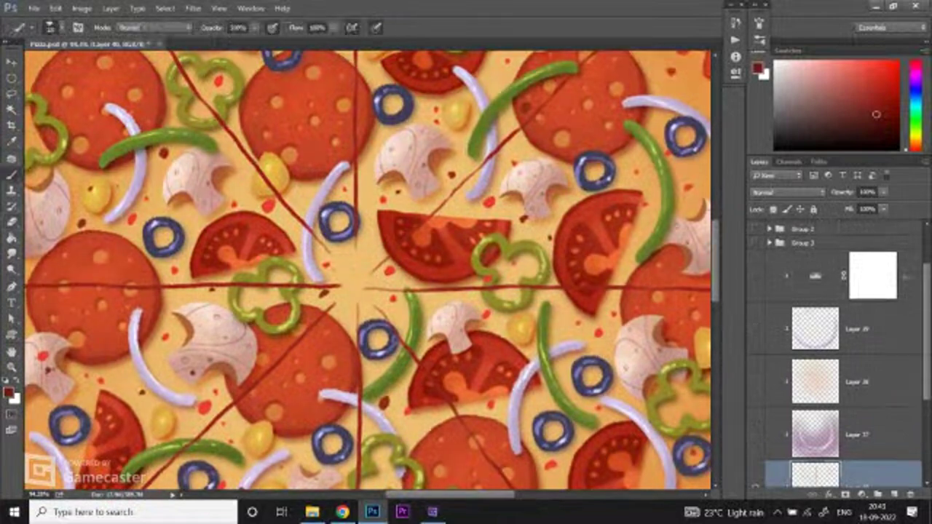
{"action": "key", "text": "z"}
{"action": "left_click", "coordinate": [370, 239]}
{"action": "left_click", "coordinate": [342, 168], "text": "alt"}
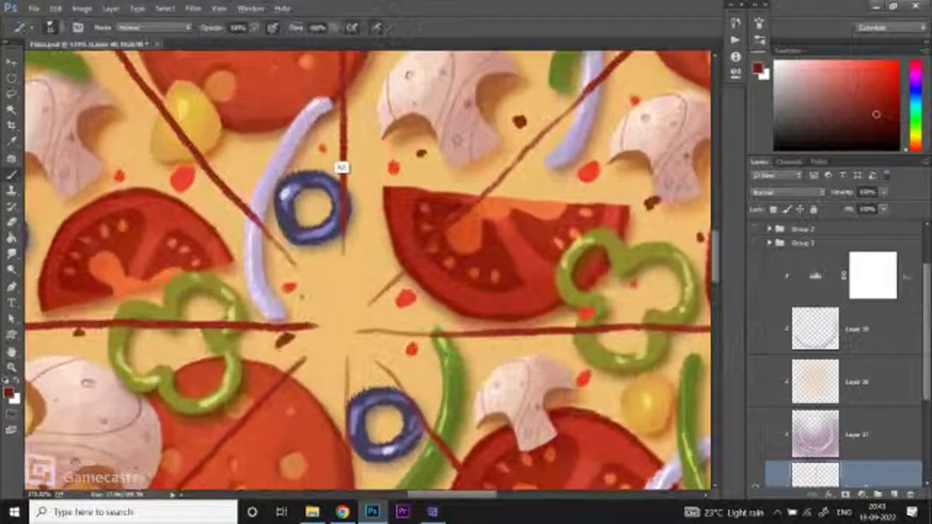
Step: Extend the diagonal and vertical slice lines to meet in a dark red junction at the centre
{"action": "left_click_drag", "start_coordinate": [290, 256], "coordinate": [338, 307]}
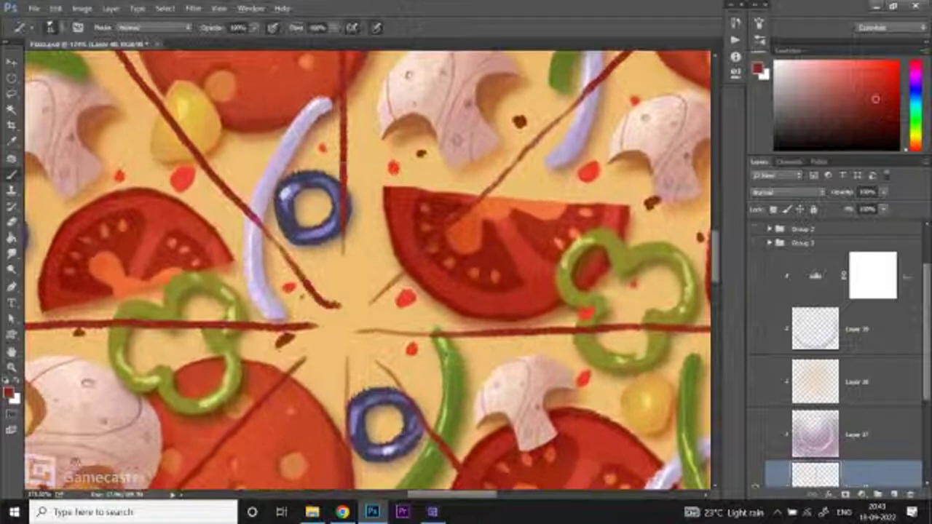
{"action": "mouse_move", "coordinate": [342, 235]}
{"action": "left_mouse_down"}
{"action": "mouse_move", "coordinate": [339, 308]}
{"action": "mouse_move", "coordinate": [322, 310]}
{"action": "mouse_move", "coordinate": [302, 363]}
{"action": "left_mouse_up"}
{"action": "mouse_move", "coordinate": [320, 325]}
{"action": "left_mouse_down"}
{"action": "mouse_move", "coordinate": [319, 347]}
{"action": "mouse_move", "coordinate": [304, 359]}
{"action": "left_mouse_up"}
{"action": "mouse_move", "coordinate": [323, 335]}
{"action": "left_mouse_down"}
{"action": "mouse_move", "coordinate": [344, 342]}
{"action": "mouse_move", "coordinate": [347, 364]}
{"action": "mouse_move", "coordinate": [382, 370]}
{"action": "left_mouse_up"}
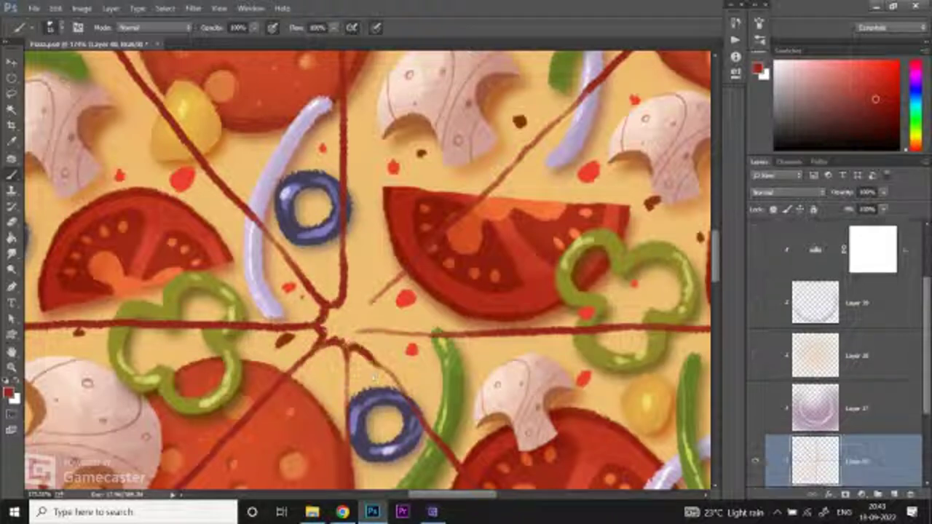
{"action": "mouse_move", "coordinate": [356, 338]}
{"action": "left_mouse_down"}
{"action": "mouse_move", "coordinate": [380, 362]}
{"action": "mouse_move", "coordinate": [358, 347]}
{"action": "left_mouse_up"}
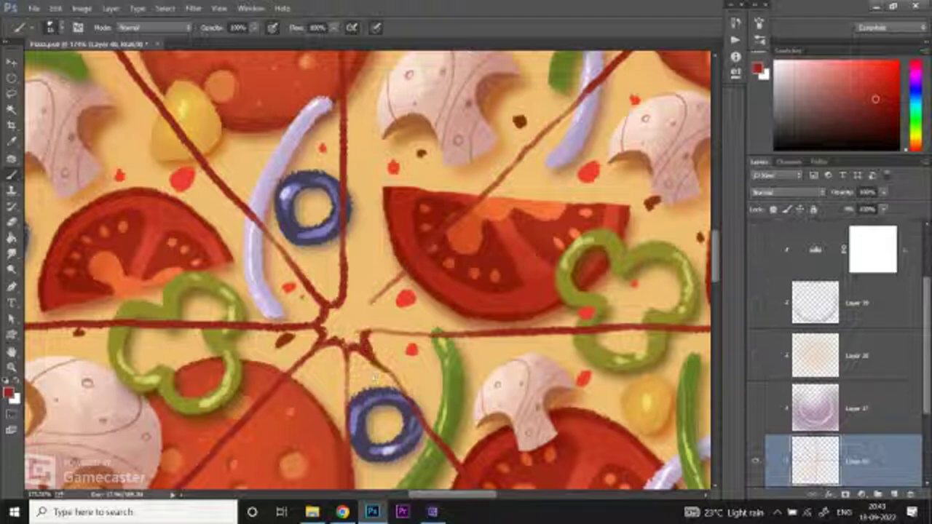
{"action": "key", "text": "ctrl+comma"}
{"action": "key", "text": "ctrl+comma"}
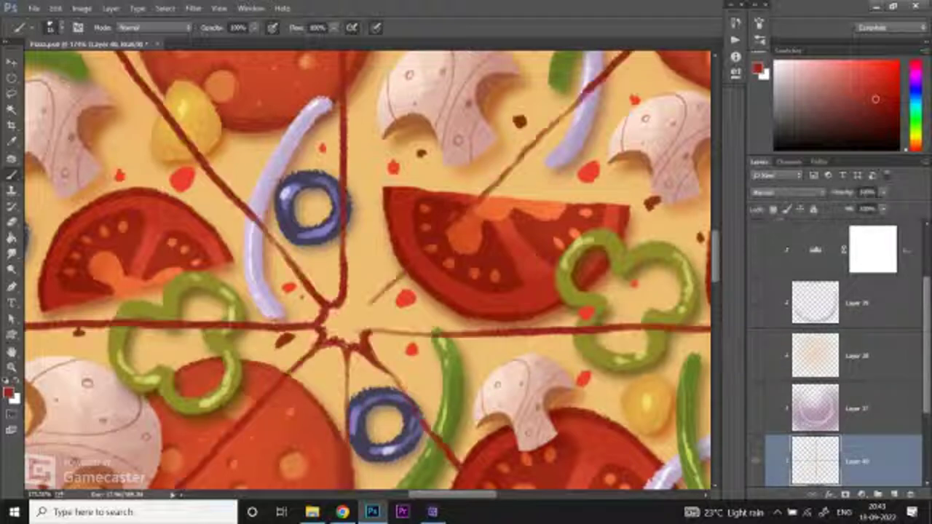
Step: Thicken the slice lines radiating from the centre into a dark red starburst
{"action": "mouse_move", "coordinate": [397, 280]}
{"action": "left_mouse_down"}
{"action": "mouse_move", "coordinate": [364, 333]}
{"action": "mouse_move", "coordinate": [339, 324]}
{"action": "mouse_move", "coordinate": [320, 345]}
{"action": "left_mouse_up"}
{"action": "left_click_drag", "start_coordinate": [383, 295], "coordinate": [342, 347]}
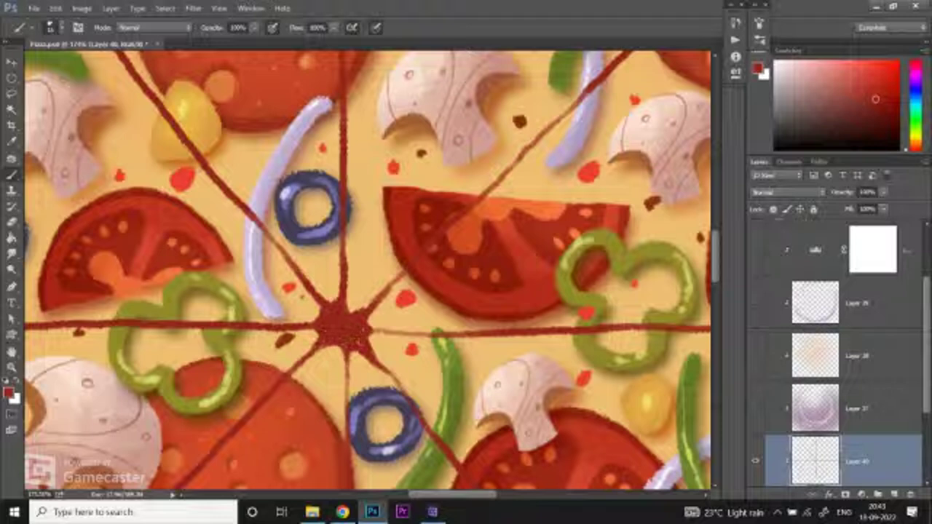
{"action": "left_click_drag", "start_coordinate": [348, 298], "coordinate": [349, 325]}
{"action": "left_click_drag", "start_coordinate": [403, 267], "coordinate": [381, 300]}
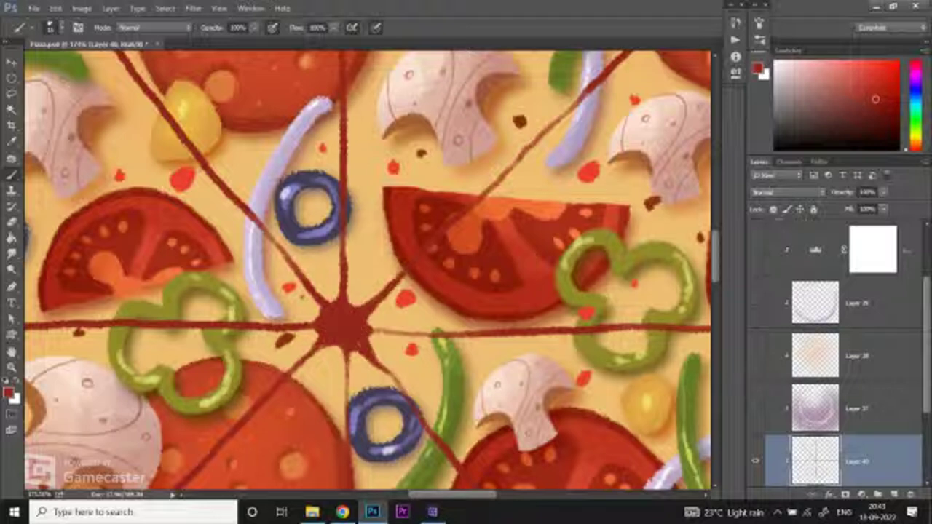
{"action": "left_click_drag", "start_coordinate": [406, 333], "coordinate": [373, 332]}
{"action": "mouse_move", "coordinate": [350, 401]}
{"action": "left_mouse_down"}
{"action": "mouse_move", "coordinate": [348, 354]}
{"action": "mouse_move", "coordinate": [349, 405]}
{"action": "left_mouse_up"}
{"action": "mouse_move", "coordinate": [353, 371]}
{"action": "left_mouse_down"}
{"action": "mouse_move", "coordinate": [350, 351]}
{"action": "mouse_move", "coordinate": [390, 360]}
{"action": "mouse_move", "coordinate": [343, 360]}
{"action": "mouse_move", "coordinate": [423, 361]}
{"action": "left_mouse_up"}
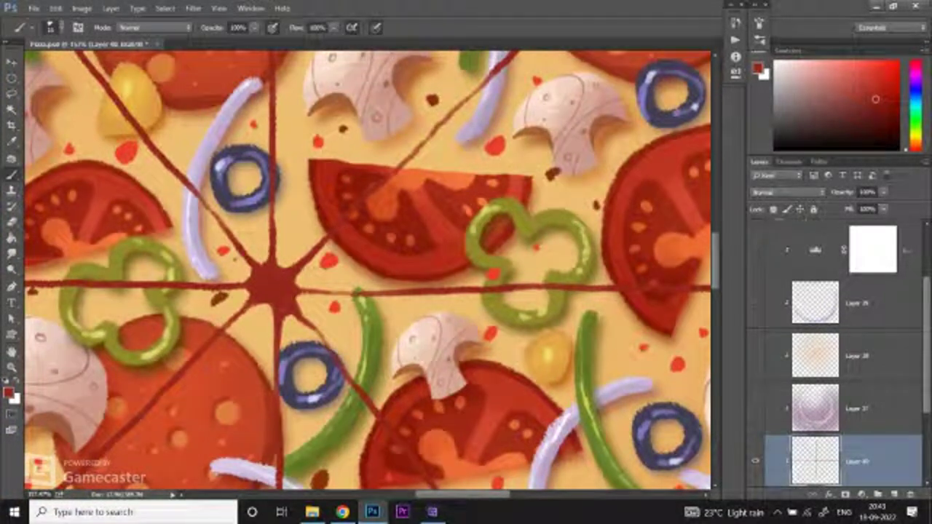
{"action": "left_click_drag", "start_coordinate": [302, 320], "coordinate": [276, 320]}
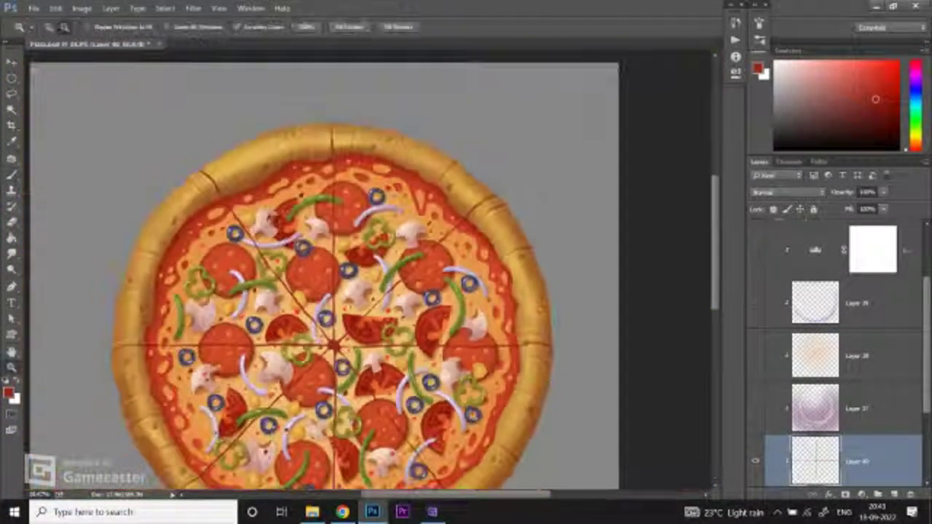
Step: Pick a darker red and set the brush opacity to 67%
{"action": "left_click_drag", "start_coordinate": [333, 362], "coordinate": [364, 361]}
{"action": "key", "text": "b"}
{"action": "left_click", "coordinate": [866, 122]}
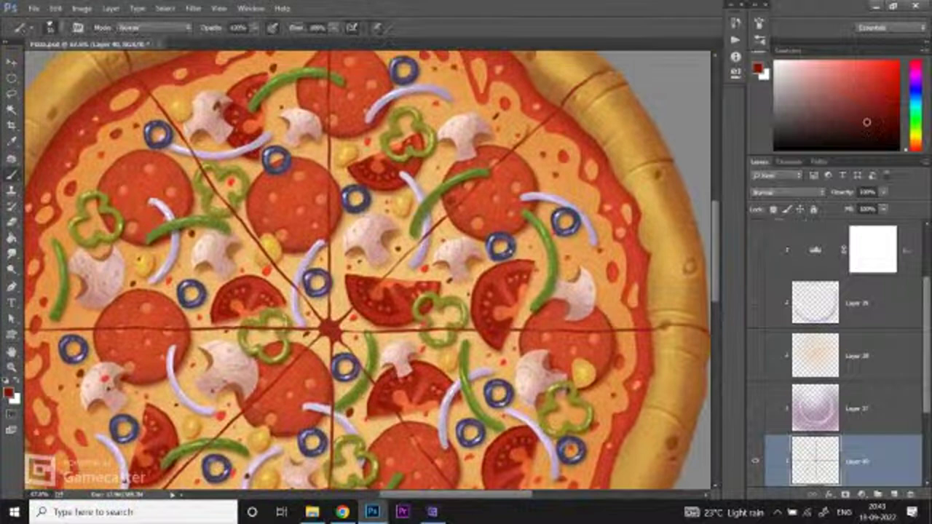
{"action": "mouse_move", "coordinate": [333, 328]}
{"action": "left_mouse_down"}
{"action": "mouse_move", "coordinate": [364, 328]}
{"action": "mouse_move", "coordinate": [320, 328]}
{"action": "mouse_move", "coordinate": [372, 327]}
{"action": "left_mouse_up"}
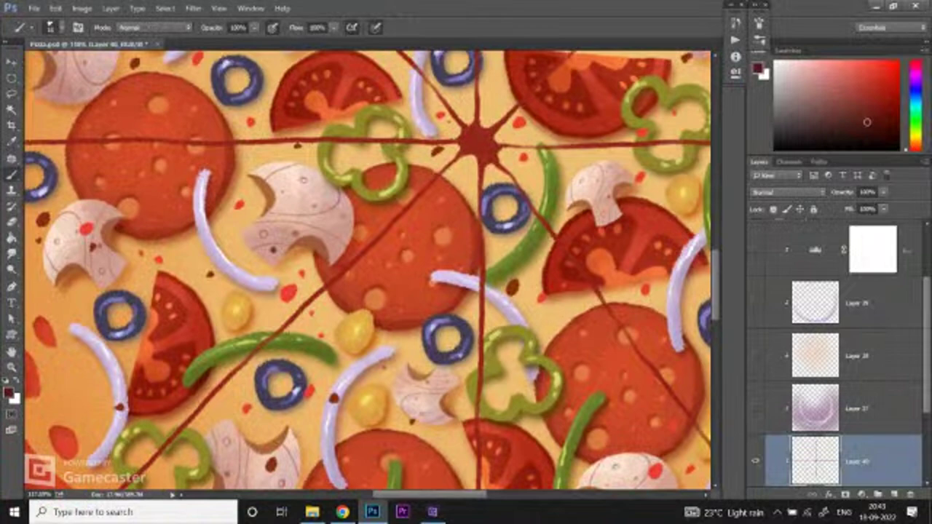
{"action": "left_click_drag", "start_coordinate": [326, 285], "coordinate": [367, 276]}
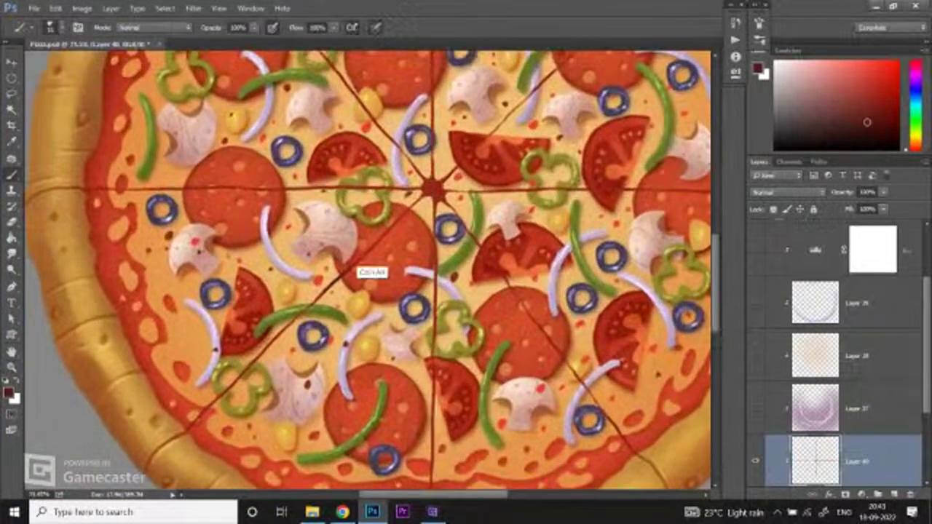
{"action": "key", "text": "1"}
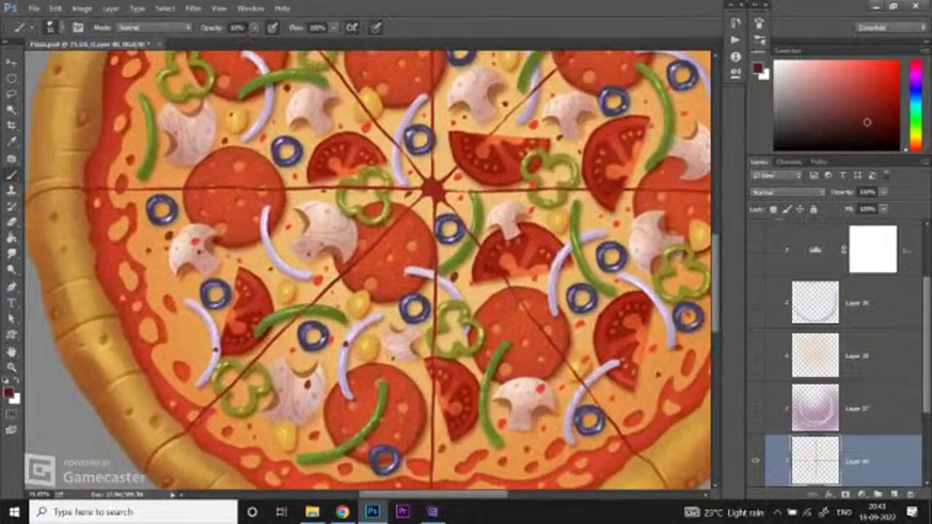
{"action": "left_click_drag", "start_coordinate": [323, 358], "coordinate": [350, 358]}
{"action": "key", "text": "6"}
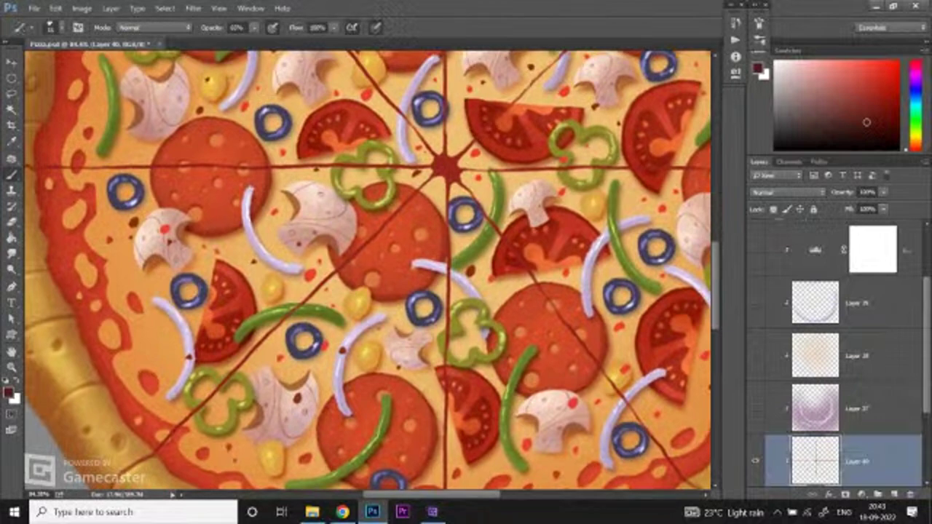
{"action": "key", "text": "7"}
Step: Dab small dark red marks near the pizza centre
{"action": "scroll", "coordinate": [368, 269], "scroll_direction": "up", "scroll_amount": 2}
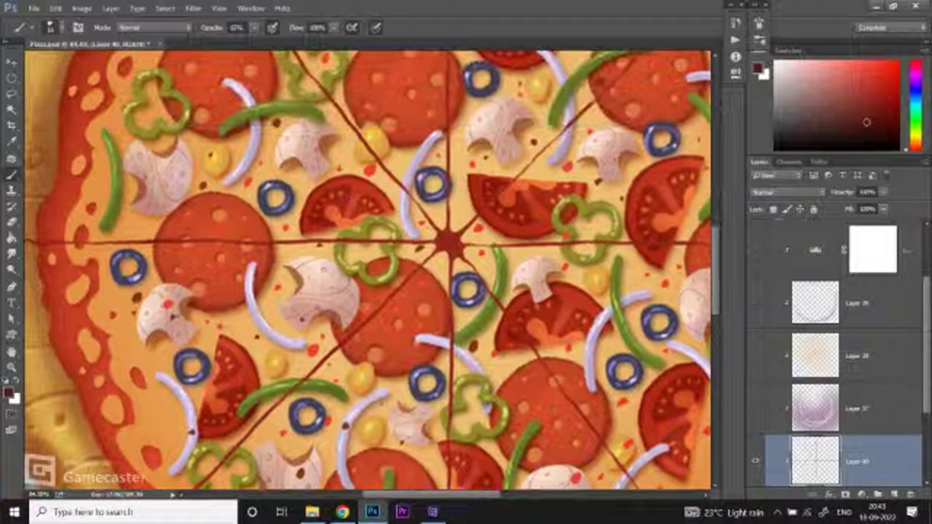
{"action": "scroll", "coordinate": [368, 270], "scroll_direction": "up", "scroll_amount": 3}
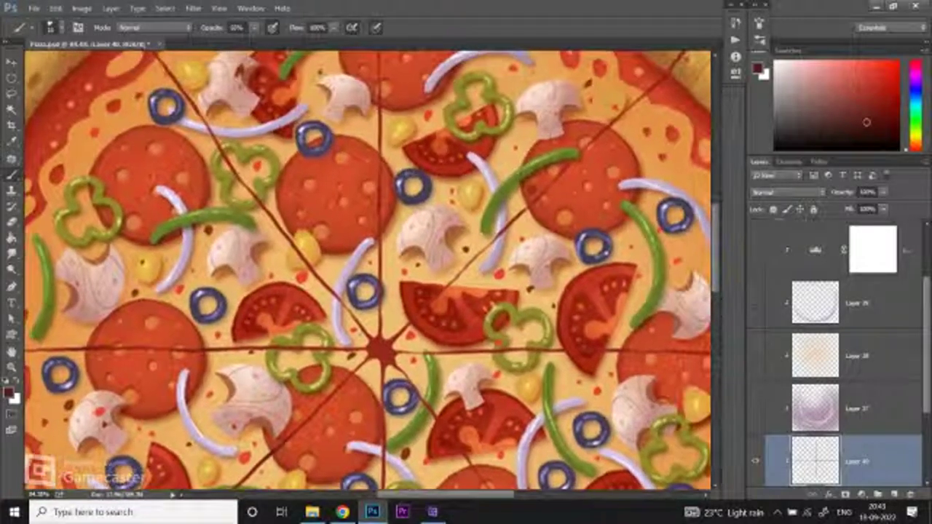
{"action": "scroll", "coordinate": [379, 349], "scroll_direction": "up", "scroll_amount": 1}
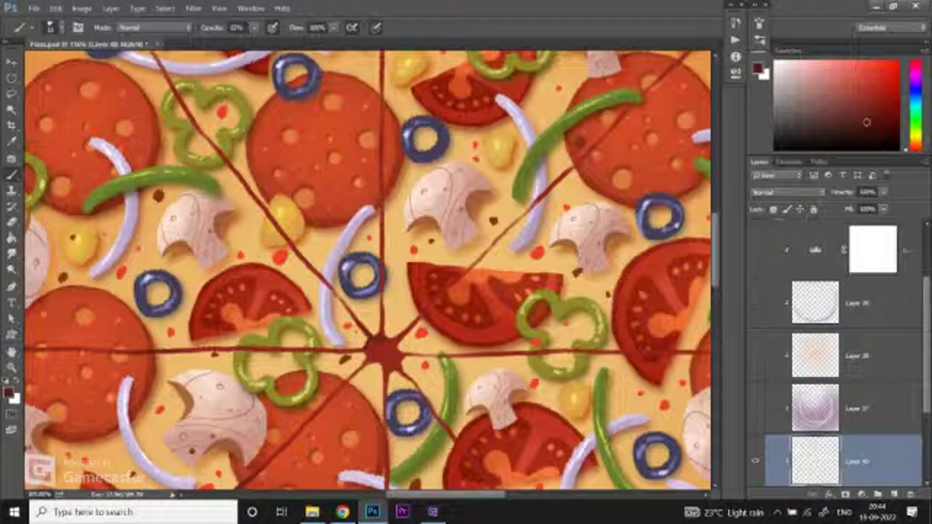
{"action": "left_click_drag", "start_coordinate": [386, 341], "coordinate": [401, 357]}
{"action": "left_click", "coordinate": [368, 357]}
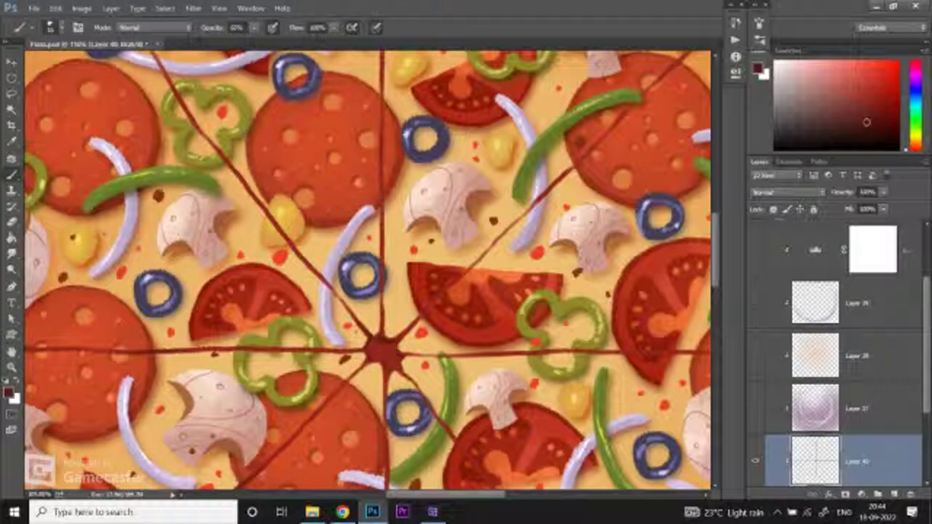
Step: Move transparent Layer 40 up the stack just below the white-masked layer
{"action": "scroll", "coordinate": [393, 343], "scroll_direction": "down", "scroll_amount": 4}
{"action": "scroll", "coordinate": [393, 342], "scroll_direction": "up", "scroll_amount": 3}
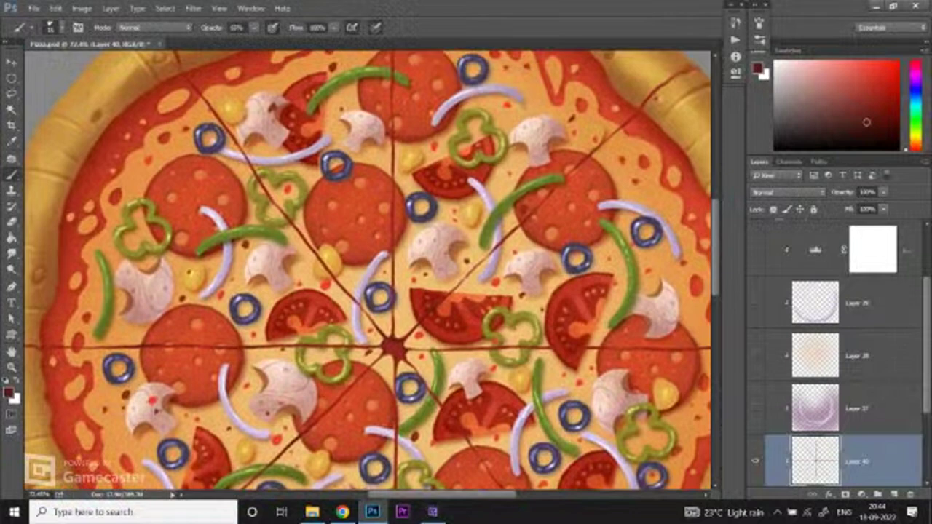
{"action": "left_click_drag", "start_coordinate": [393, 348], "coordinate": [353, 237]}
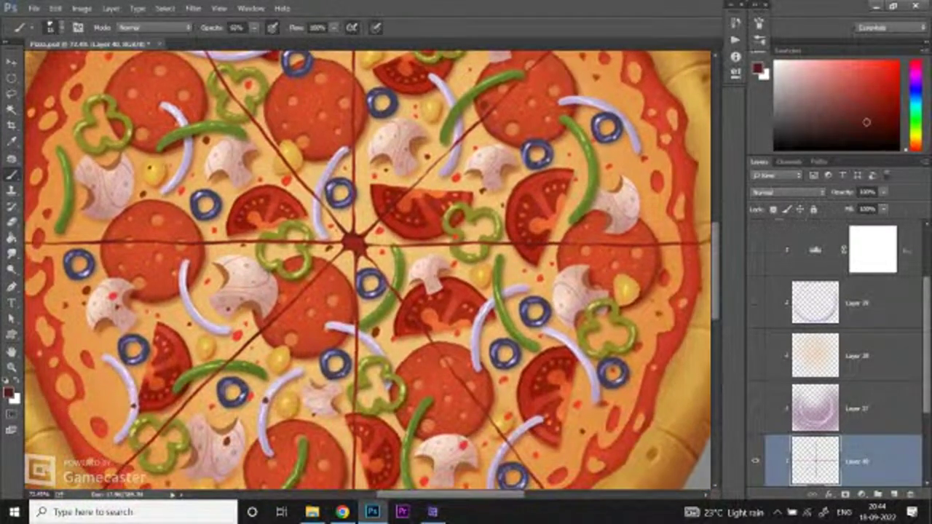
{"action": "scroll", "coordinate": [287, 267], "scroll_direction": "down", "scroll_amount": 3}
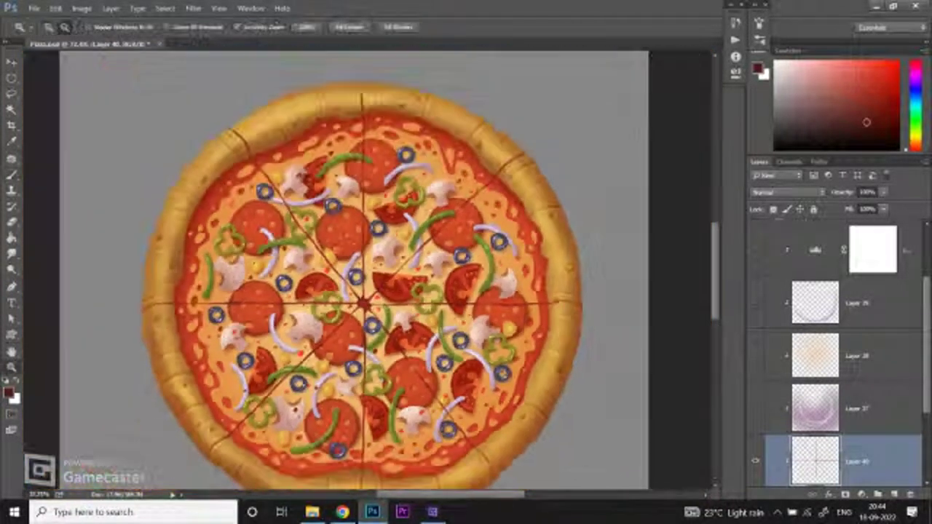
{"action": "scroll", "coordinate": [331, 363], "scroll_direction": "up", "scroll_amount": 3}
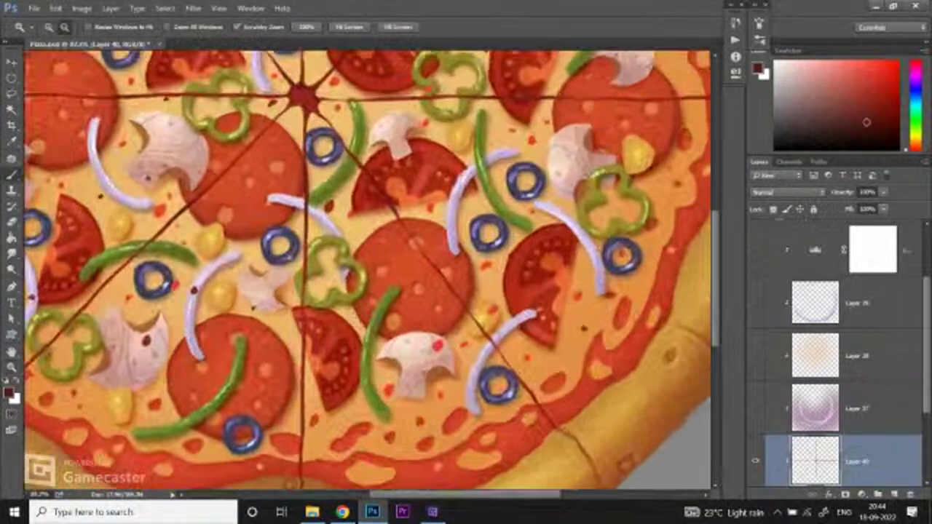
{"action": "scroll", "coordinate": [324, 381], "scroll_direction": "down", "scroll_amount": 2}
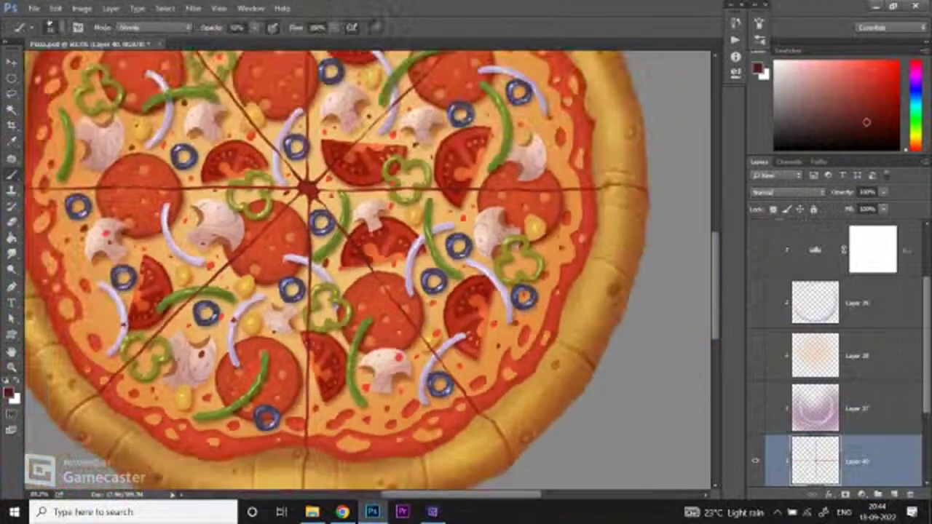
{"action": "scroll", "coordinate": [364, 292], "scroll_direction": "down", "scroll_amount": 3}
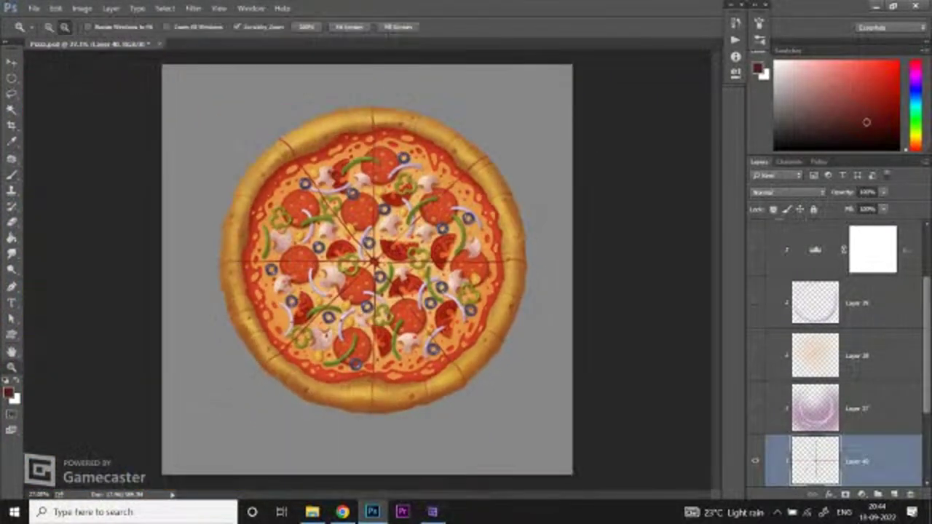
{"action": "scroll", "coordinate": [395, 251], "scroll_direction": "up", "scroll_amount": 4}
{"action": "key", "text": "b"}
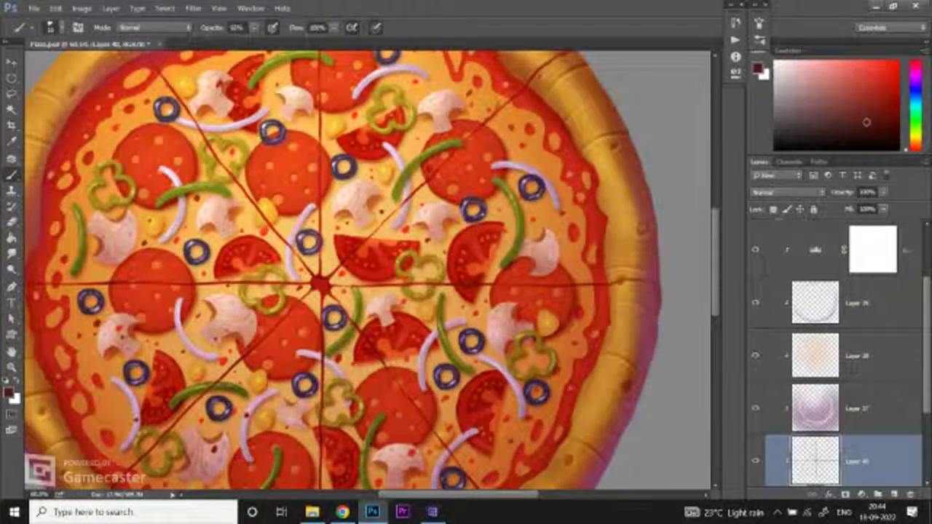
{"action": "key", "text": "ctrl+bracketright"}
{"action": "key", "text": "ctrl+bracketright"}
{"action": "key", "text": "ctrl+bracketright"}
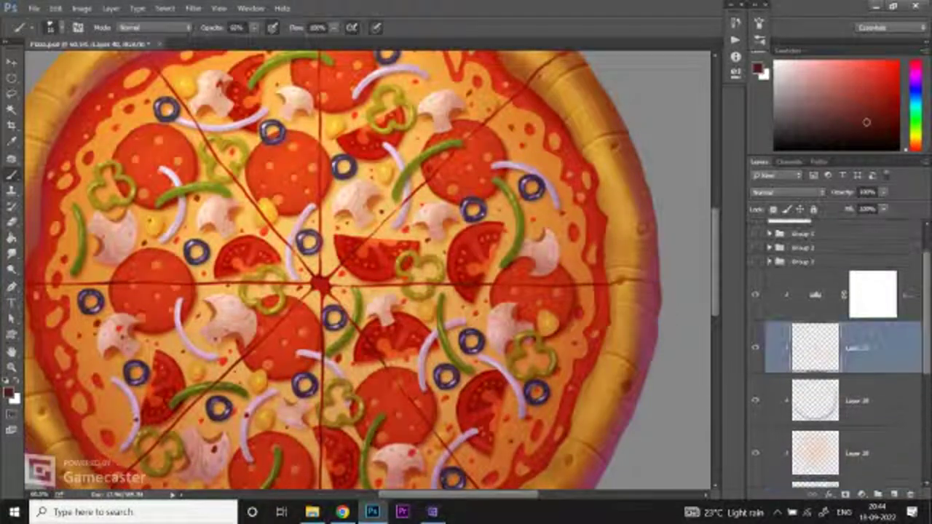
Step: Raise Layer 41 above the white-masked layer, choose light beige, and zoom into the toppings
{"action": "key", "text": "ctrl+bracketright"}
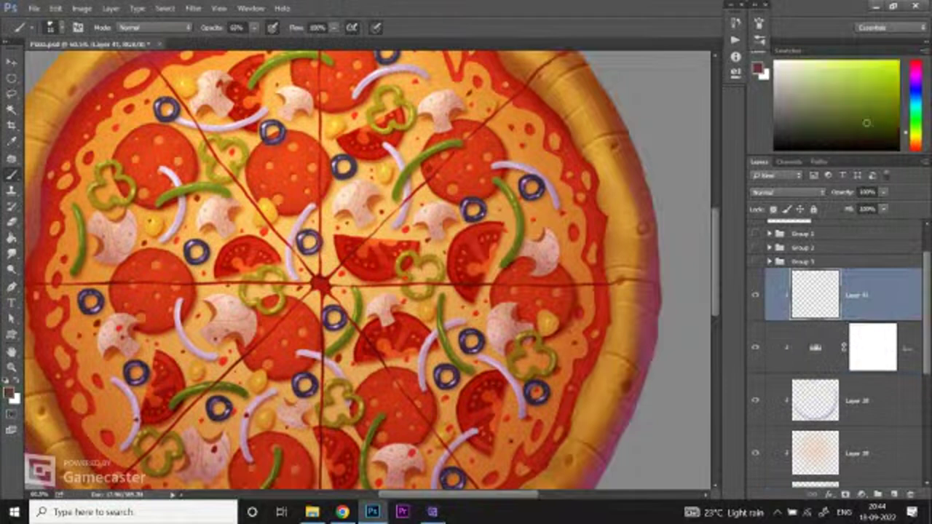
{"action": "left_click", "coordinate": [801, 70]}
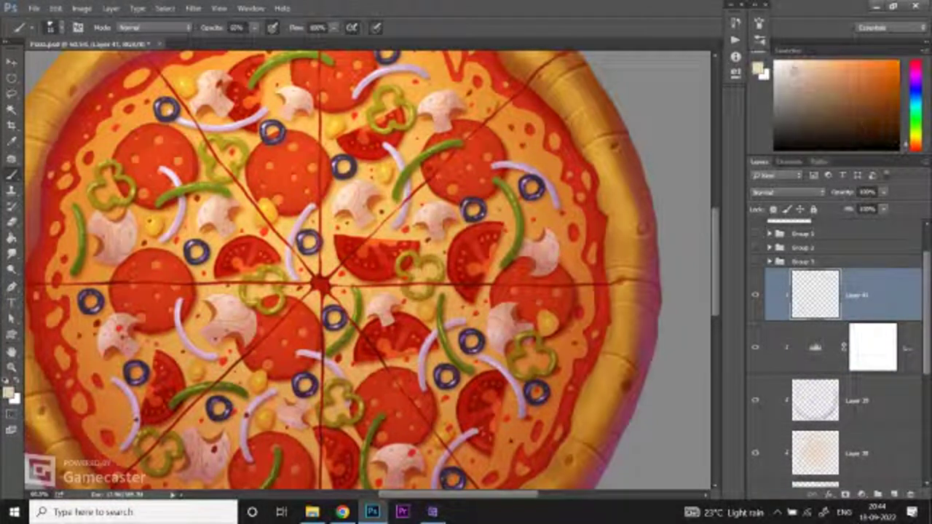
{"action": "key", "text": "z"}
{"action": "left_click", "coordinate": [444, 180]}
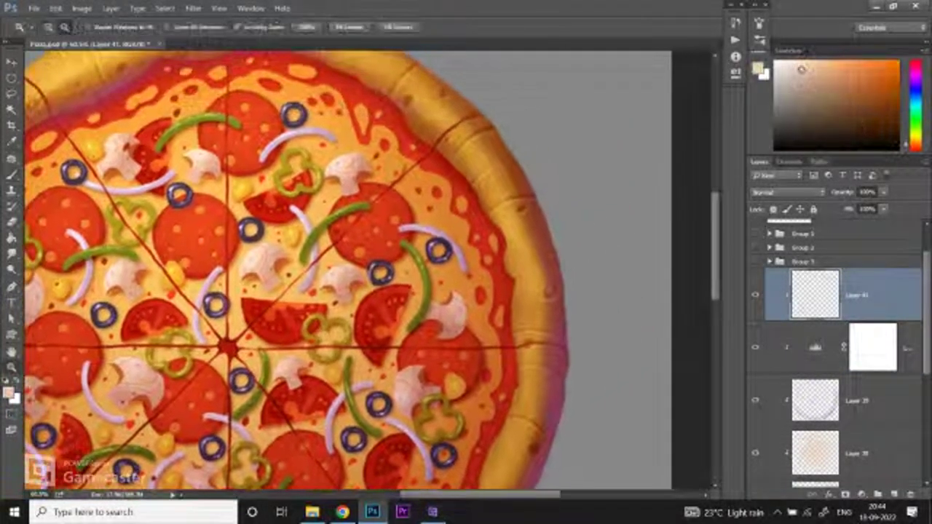
{"action": "left_click", "coordinate": [445, 180]}
{"action": "left_click", "coordinate": [444, 180]}
{"action": "left_click", "coordinate": [273, 211]}
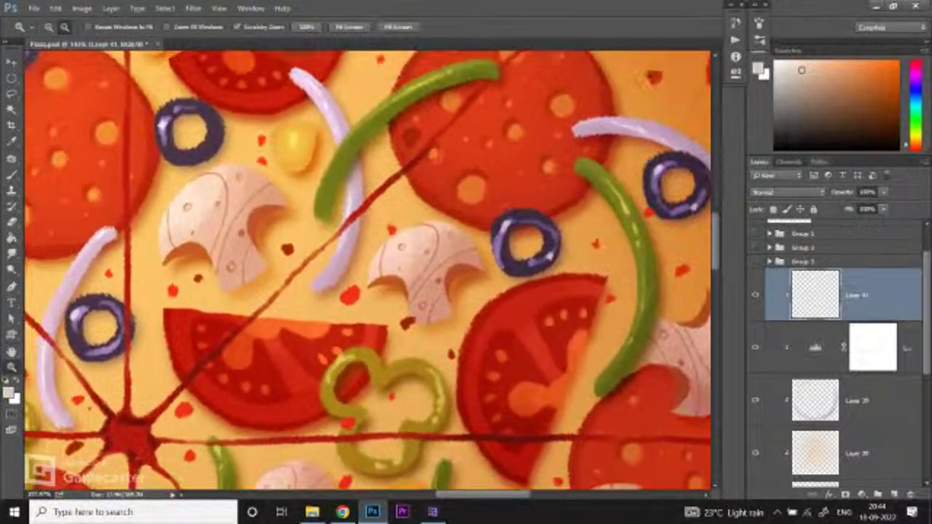
{"action": "left_click", "coordinate": [273, 211]}
Step: Set Layer 41's blend mode to Overlay with the Brush tool active
{"action": "key", "text": "b"}
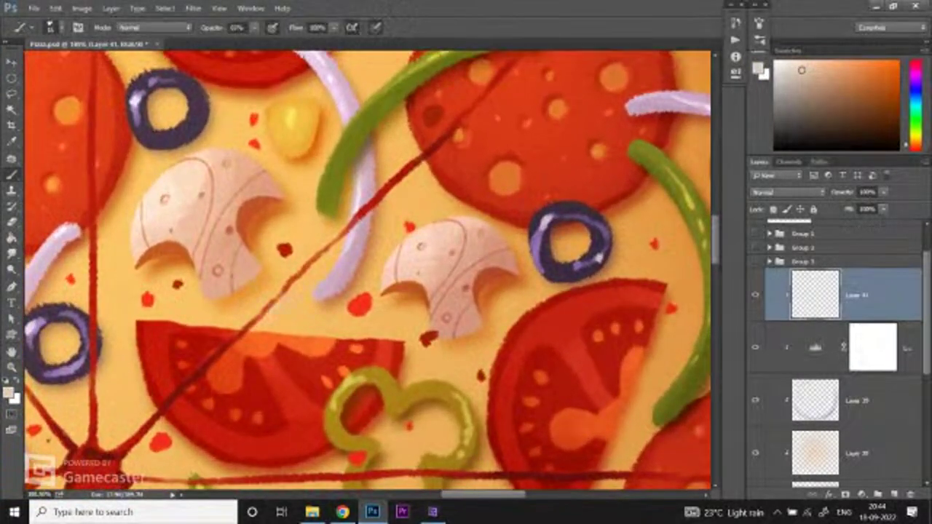
{"action": "left_click", "coordinate": [786, 192]}
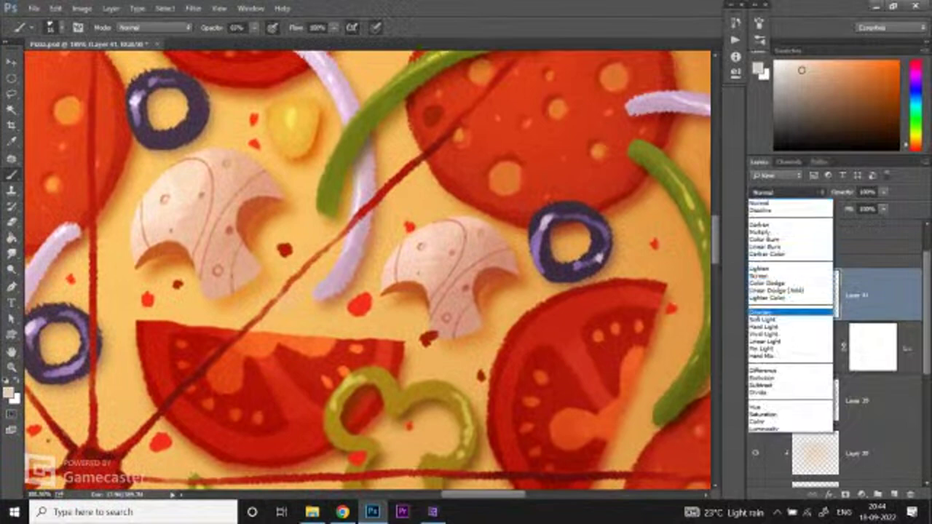
{"action": "left_click", "coordinate": [772, 311]}
{"action": "left_click_drag", "start_coordinate": [281, 300], "coordinate": [322, 327]}
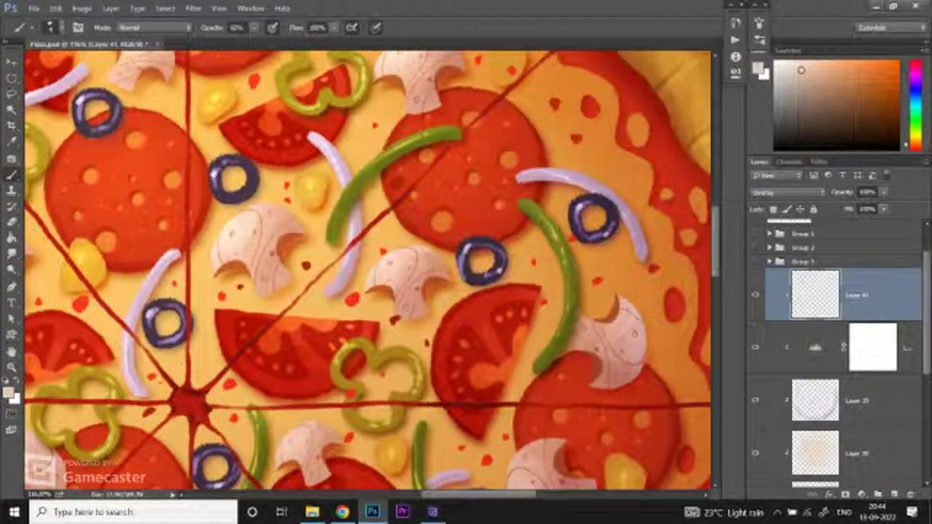
{"action": "left_click_drag", "start_coordinate": [364, 269], "coordinate": [307, 278]}
{"action": "key", "text": "alt+Tab"}
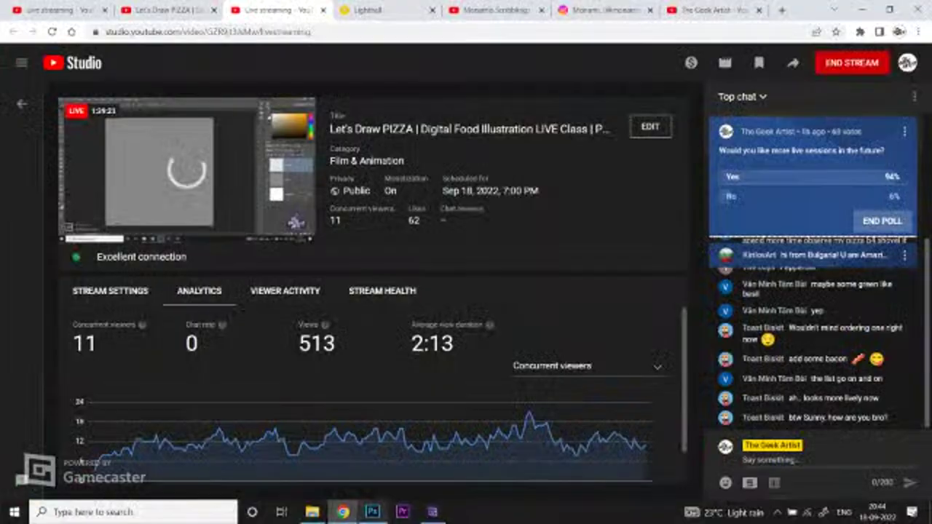
{"action": "key", "text": "alt+Tab"}
{"action": "scroll", "coordinate": [269, 287], "scroll_direction": "up", "scroll_amount": 2}
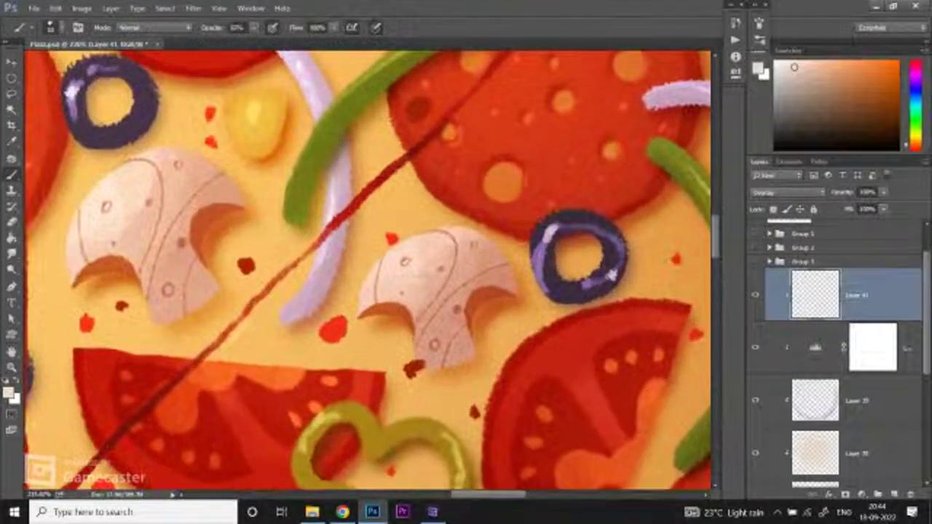
Step: Zoom in on the pepperoni and paint a bright overlay highlight on it
{"action": "key", "text": "z"}
{"action": "left_click", "coordinate": [472, 182], "text": "alt"}
{"action": "left_click", "coordinate": [480, 149]}
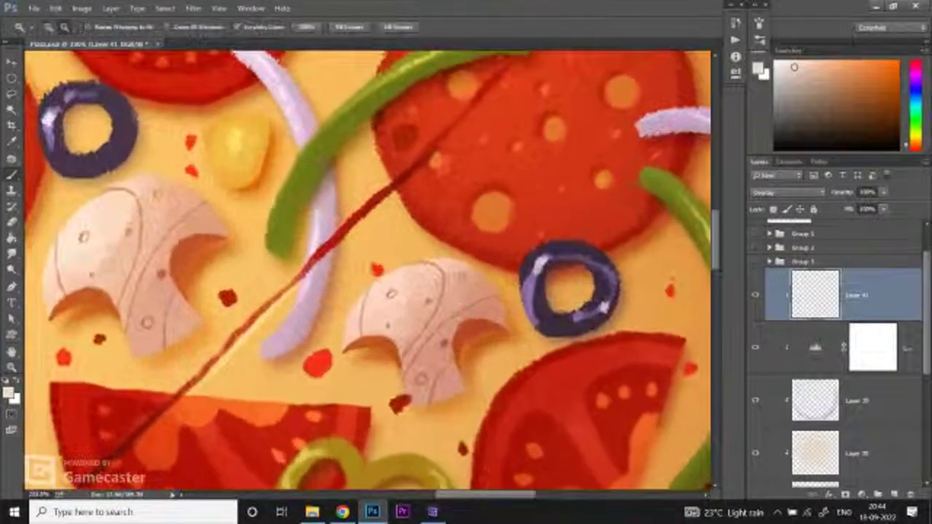
{"action": "key", "text": "b"}
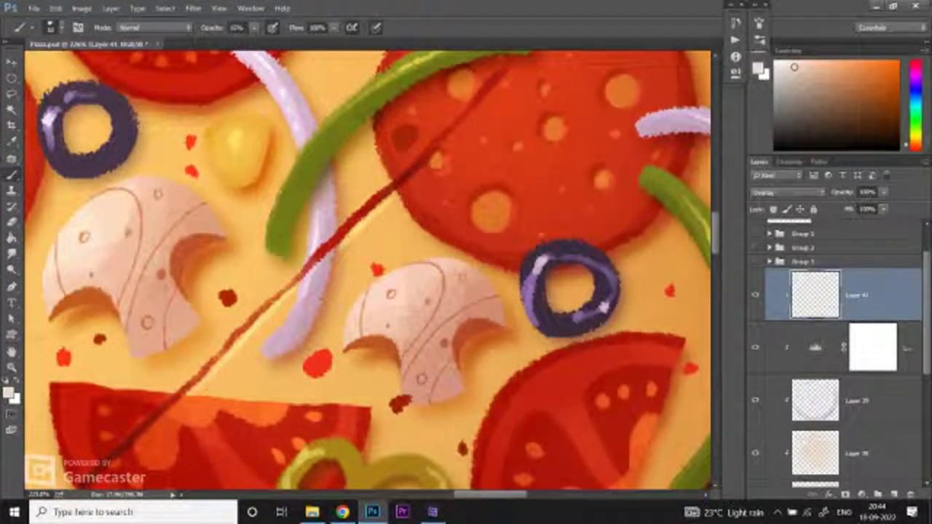
{"action": "key", "text": "z"}
{"action": "key", "text": "ctrl+minus"}
{"action": "scroll", "coordinate": [356, 269], "scroll_direction": "right", "scroll_amount": 2}
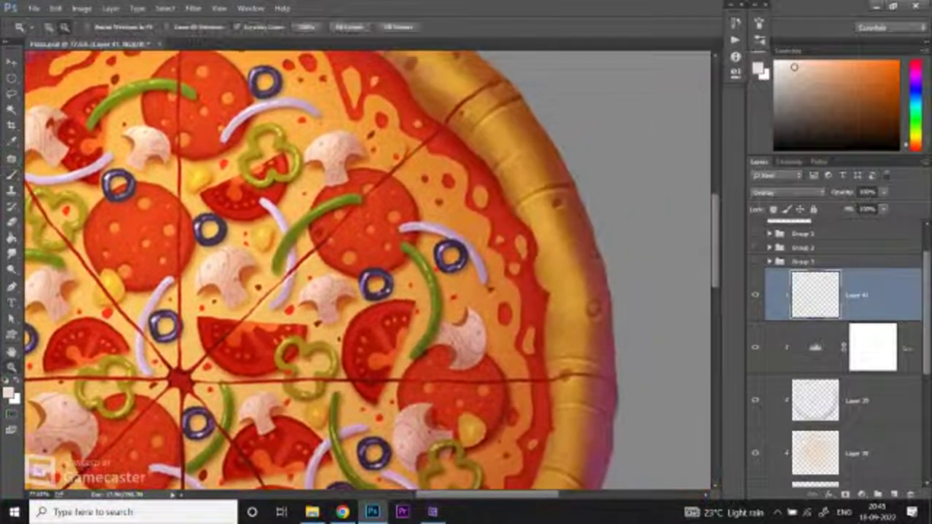
{"action": "key", "text": "ctrl+plus"}
{"action": "key", "text": "b"}
{"action": "mouse_move", "coordinate": [286, 294]}
{"action": "left_mouse_down"}
{"action": "mouse_move", "coordinate": [290, 302]}
{"action": "mouse_move", "coordinate": [337, 244]}
{"action": "left_mouse_up"}
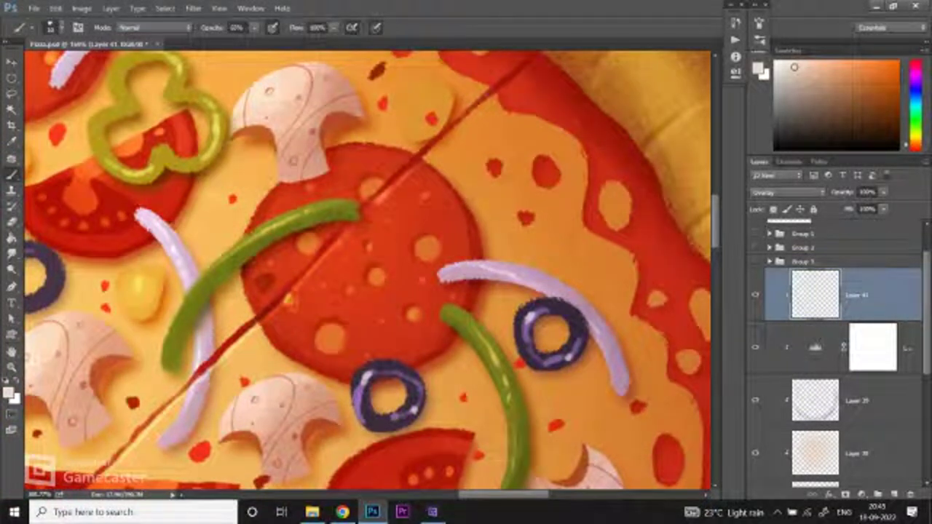
Step: Brighten the cut lines across the pepperoni and along the crust crease
{"action": "left_click_drag", "start_coordinate": [426, 158], "coordinate": [483, 105]}
{"action": "mouse_move", "coordinate": [473, 117]}
{"action": "left_mouse_down"}
{"action": "mouse_move", "coordinate": [407, 200]}
{"action": "mouse_move", "coordinate": [335, 265]}
{"action": "left_mouse_up"}
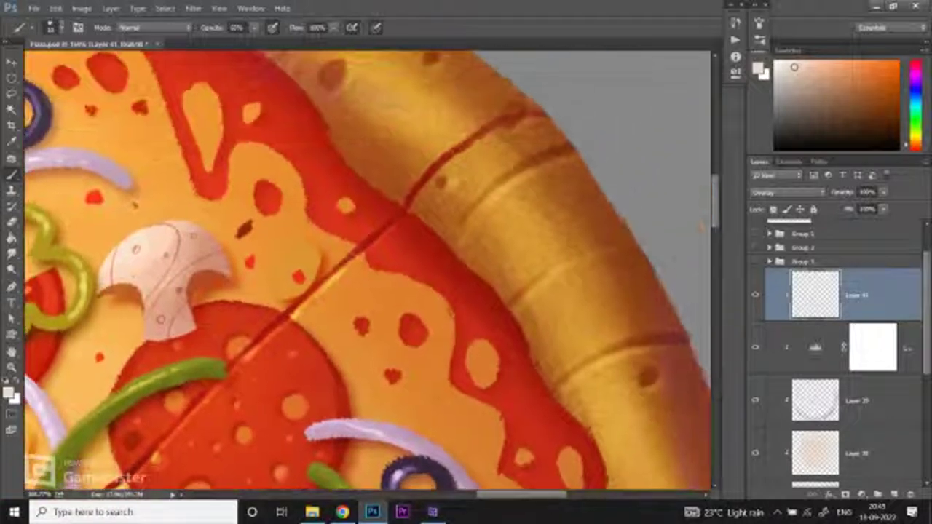
{"action": "left_click_drag", "start_coordinate": [422, 200], "coordinate": [477, 145]}
{"action": "left_click_drag", "start_coordinate": [435, 177], "coordinate": [493, 129]}
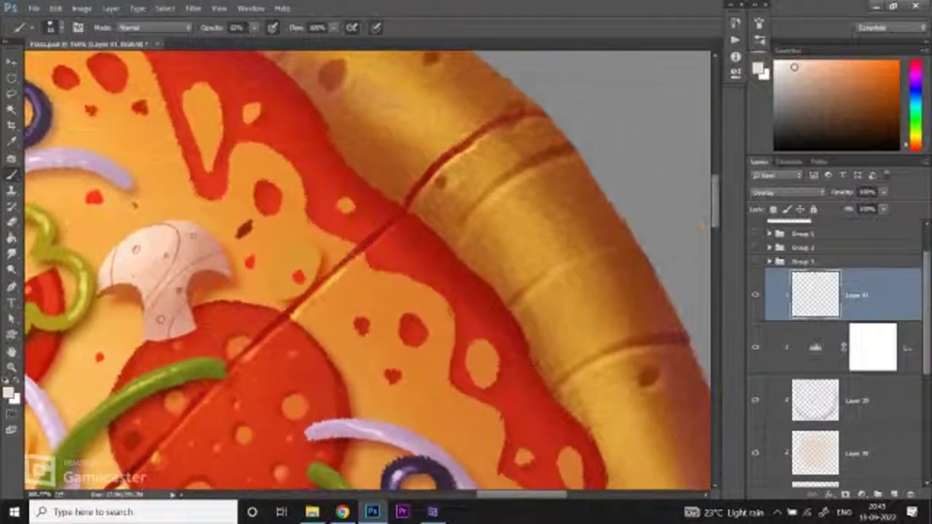
{"action": "mouse_move", "coordinate": [405, 218]}
{"action": "left_mouse_down"}
{"action": "mouse_move", "coordinate": [444, 169]}
{"action": "mouse_move", "coordinate": [484, 141]}
{"action": "left_mouse_up"}
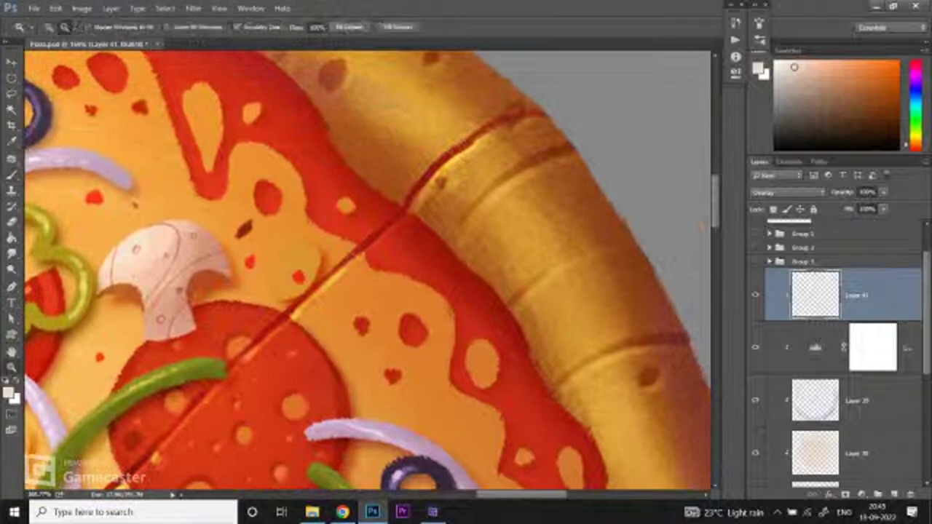
{"action": "scroll", "coordinate": [484, 141], "scroll_direction": "down", "scroll_amount": 5}
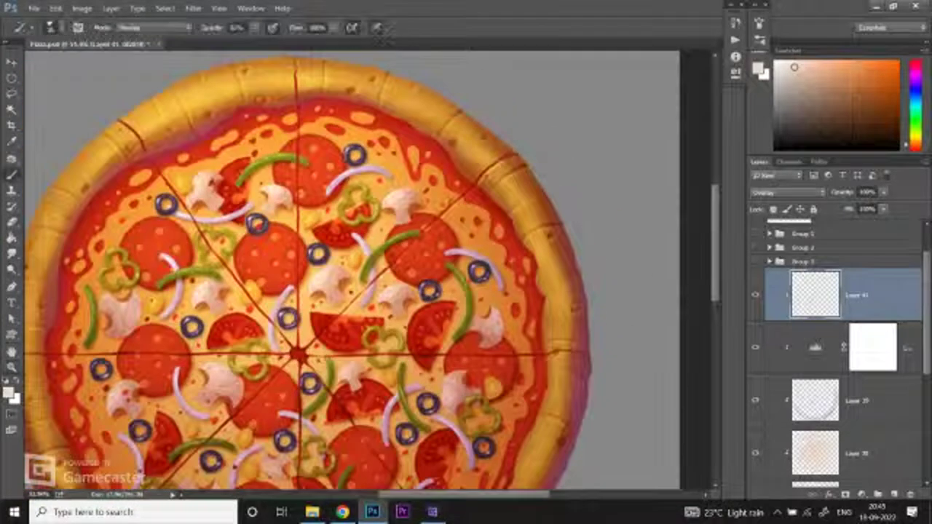
Step: Paint an overlay highlight along the crust's red cut line on Layer 41
{"action": "scroll", "coordinate": [324, 332], "scroll_direction": "up", "scroll_amount": 5}
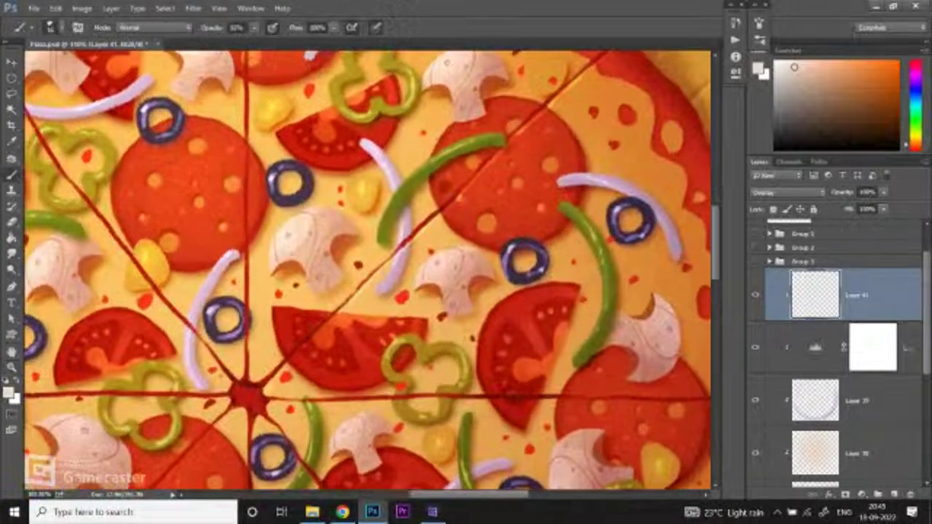
{"action": "left_click_drag", "start_coordinate": [282, 369], "coordinate": [316, 293]}
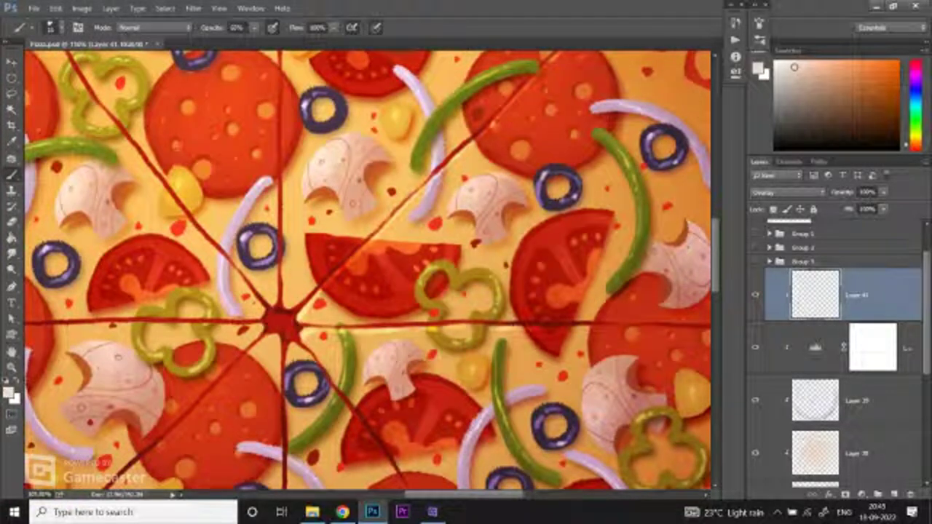
{"action": "scroll", "coordinate": [368, 270], "scroll_direction": "right", "scroll_amount": 3}
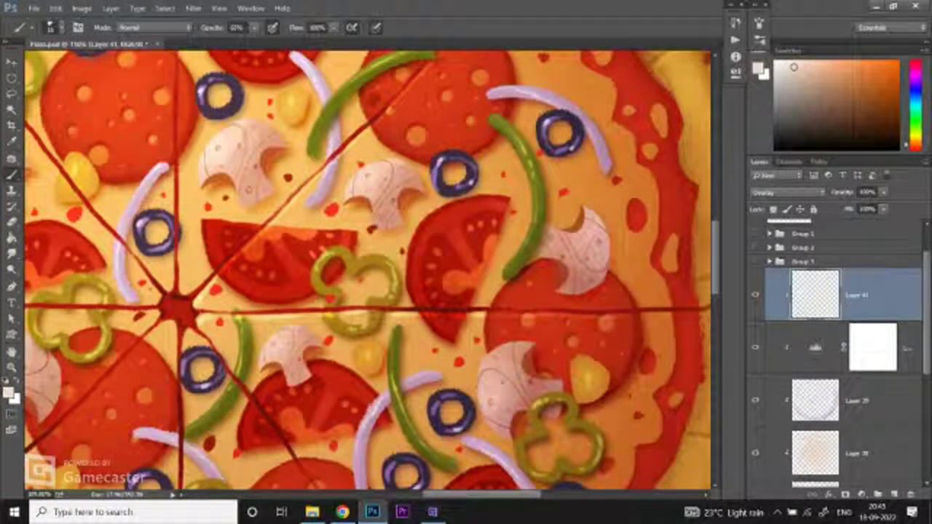
{"action": "scroll", "coordinate": [368, 269], "scroll_direction": "right", "scroll_amount": 3}
{"action": "mouse_move", "coordinate": [562, 321]}
{"action": "left_mouse_down"}
{"action": "mouse_move", "coordinate": [635, 306]}
{"action": "mouse_move", "coordinate": [664, 191]}
{"action": "mouse_move", "coordinate": [711, 145]}
{"action": "left_mouse_up"}
Step: Reframe the view on the lower-right crust with the soft brush ready
{"action": "key", "text": "z"}
{"action": "left_click", "coordinate": [266, 382], "text": "alt"}
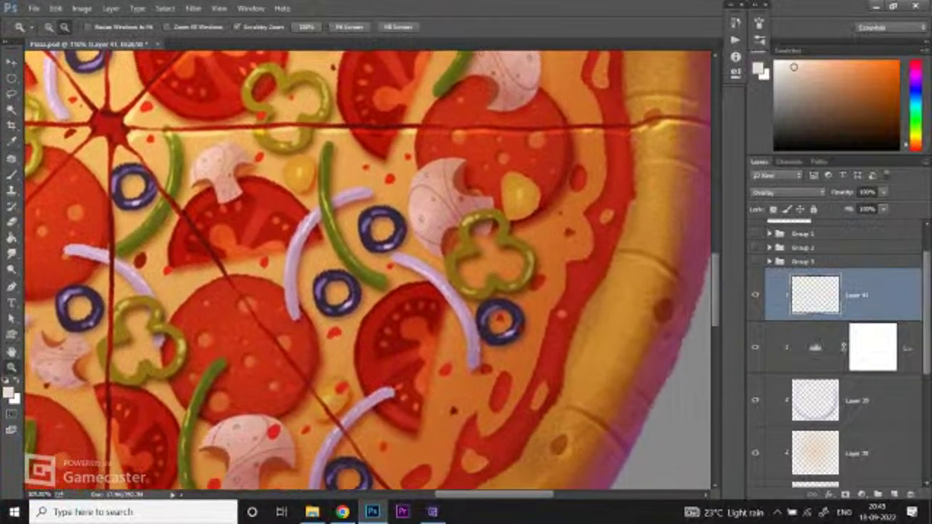
{"action": "left_click", "coordinate": [268, 342]}
{"action": "key", "text": "b"}
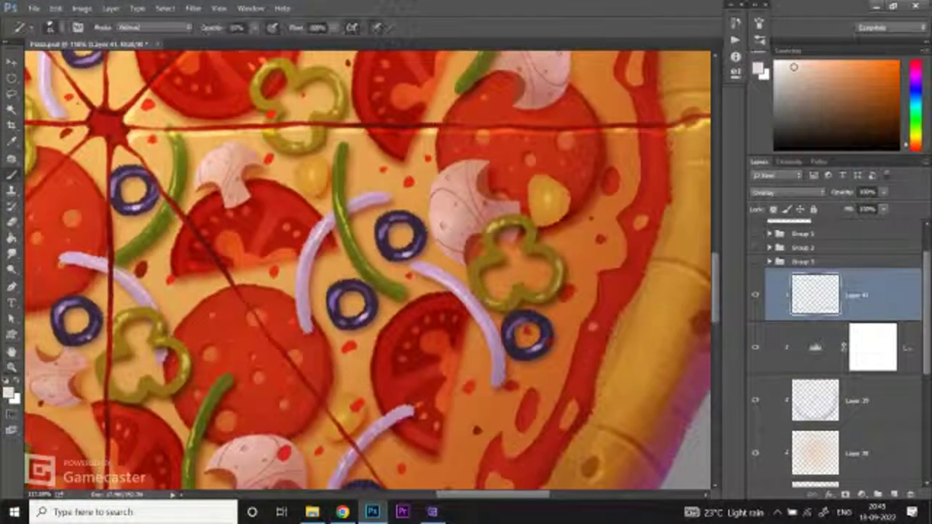
{"action": "scroll", "coordinate": [367, 270], "scroll_direction": "down", "scroll_amount": 3}
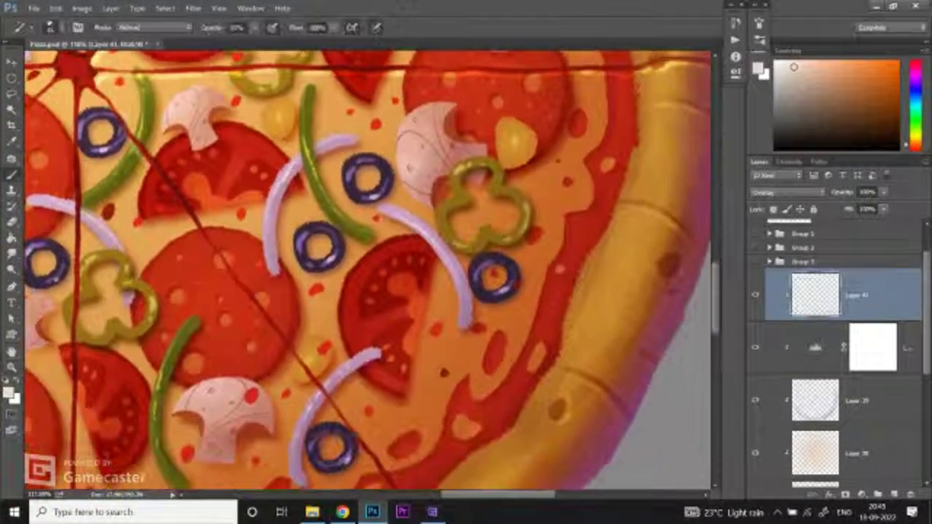
{"action": "scroll", "coordinate": [367, 269], "scroll_direction": "down", "scroll_amount": 3}
{"action": "scroll", "coordinate": [367, 270], "scroll_direction": "down", "scroll_amount": 1}
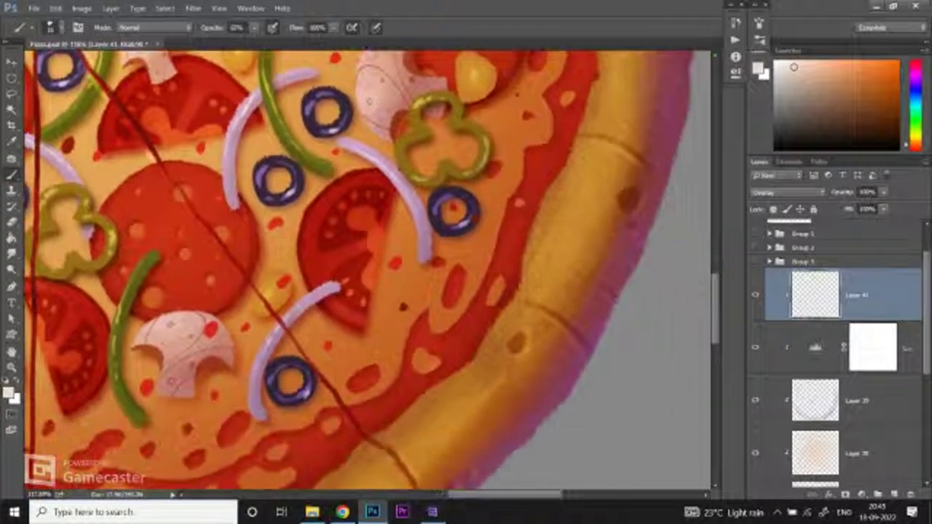
{"action": "scroll", "coordinate": [367, 270], "scroll_direction": "down", "scroll_amount": 3}
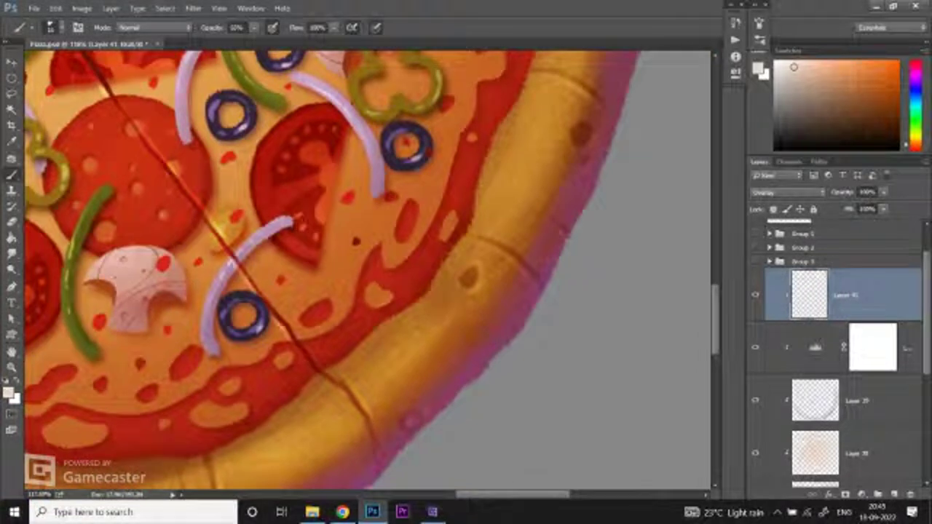
{"action": "key", "text": "w"}
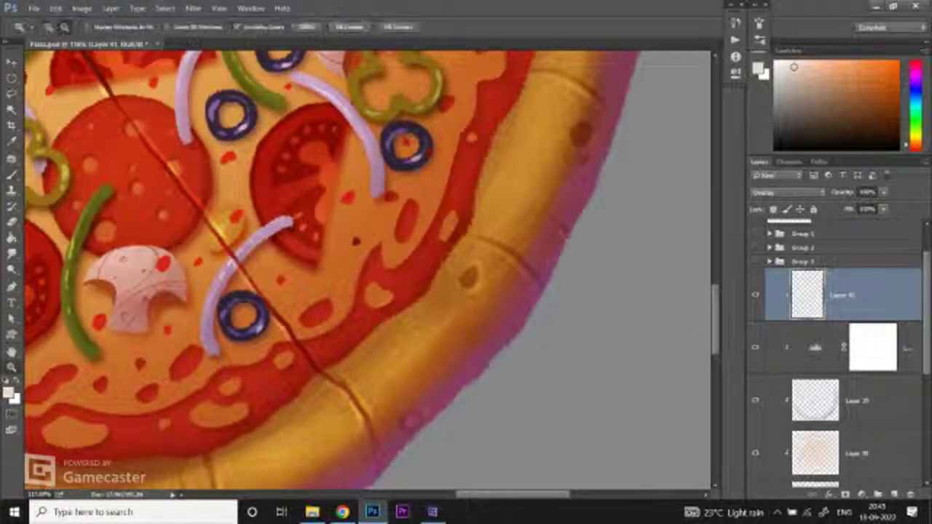
{"action": "scroll", "coordinate": [368, 269], "scroll_direction": "down", "scroll_amount": 5}
{"action": "scroll", "coordinate": [367, 270], "scroll_direction": "up", "scroll_amount": 4}
{"action": "key", "text": "b"}
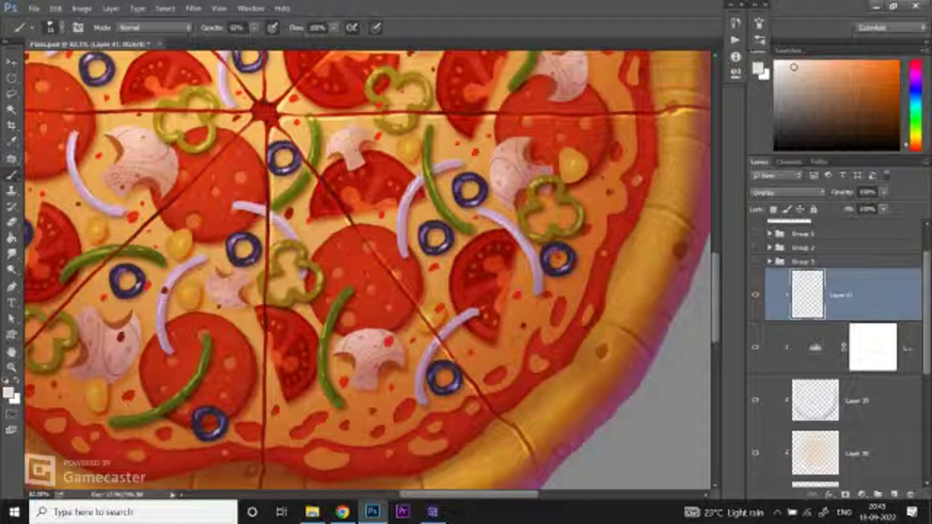
Step: Pan across the lower slices and dab a faint highlight among the toppings on Layer 41
{"action": "scroll", "coordinate": [367, 269], "scroll_direction": "down", "scroll_amount": 3}
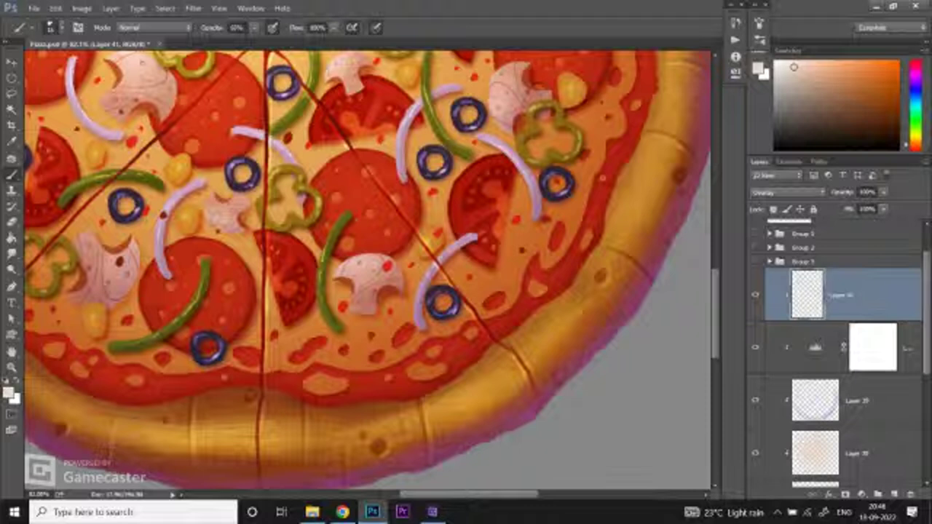
{"action": "left_click_drag", "start_coordinate": [368, 269], "coordinate": [492, 322]}
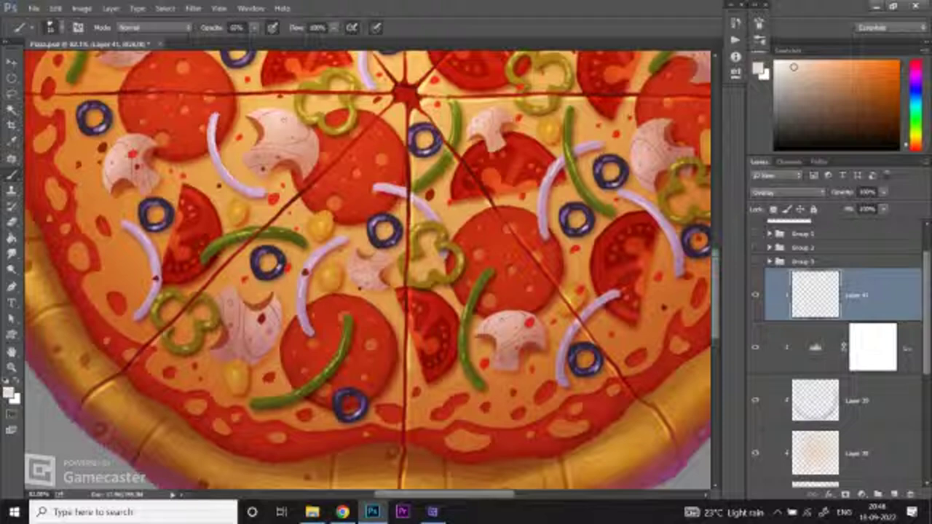
{"action": "left_click_drag", "start_coordinate": [407, 270], "coordinate": [369, 328]}
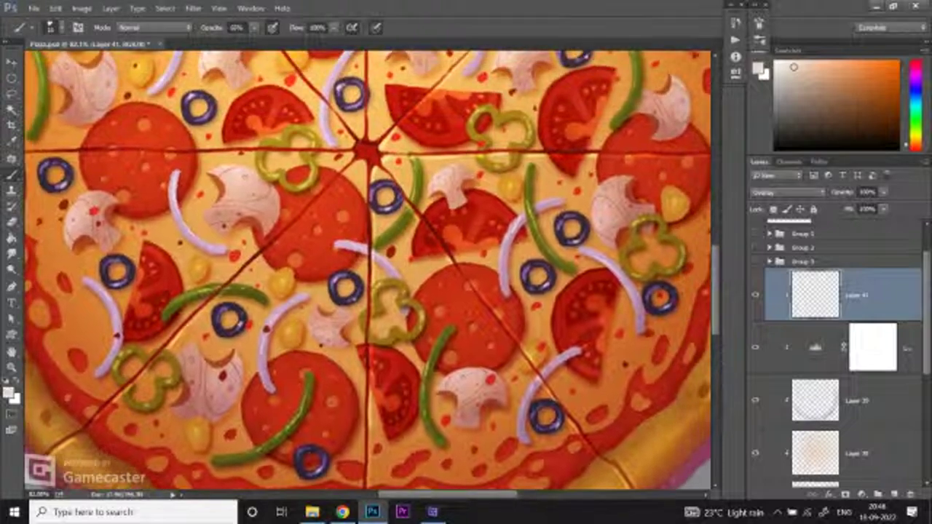
{"action": "left_click_drag", "start_coordinate": [215, 292], "coordinate": [235, 280]}
{"action": "left_click_drag", "start_coordinate": [393, 248], "coordinate": [353, 305]}
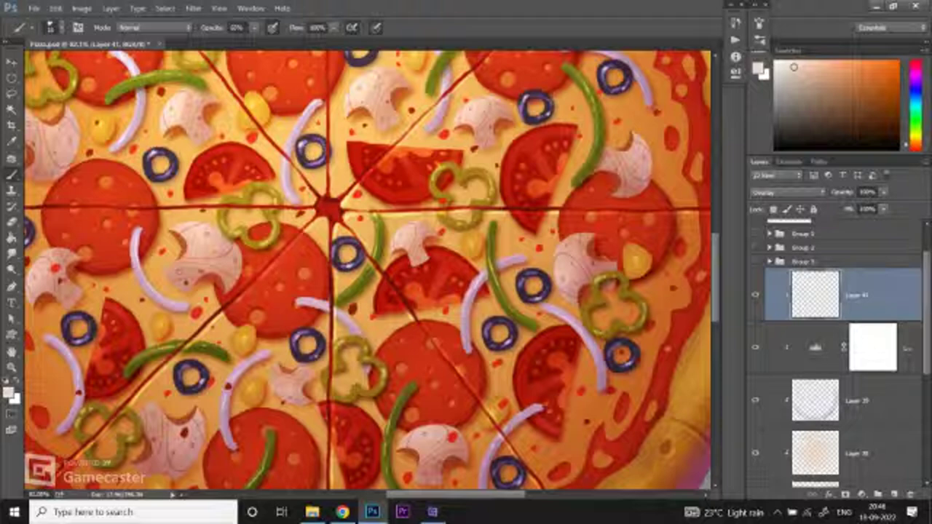
{"action": "left_click_drag", "start_coordinate": [327, 208], "coordinate": [503, 287]}
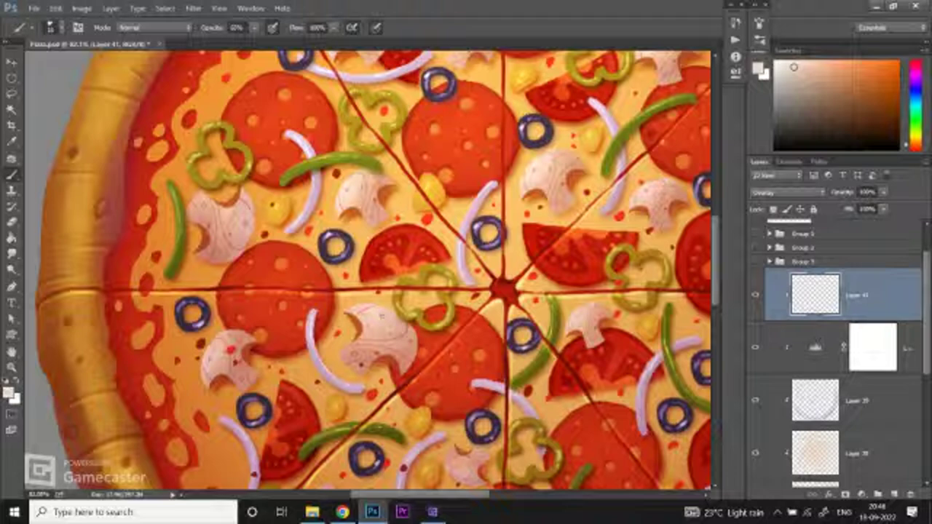
Step: Scroll across the pizza to check the shading, then fit the whole image on screen
{"action": "scroll", "coordinate": [372, 274], "scroll_direction": "up", "scroll_amount": 3}
{"action": "scroll", "coordinate": [372, 274], "scroll_direction": "right", "scroll_amount": 3}
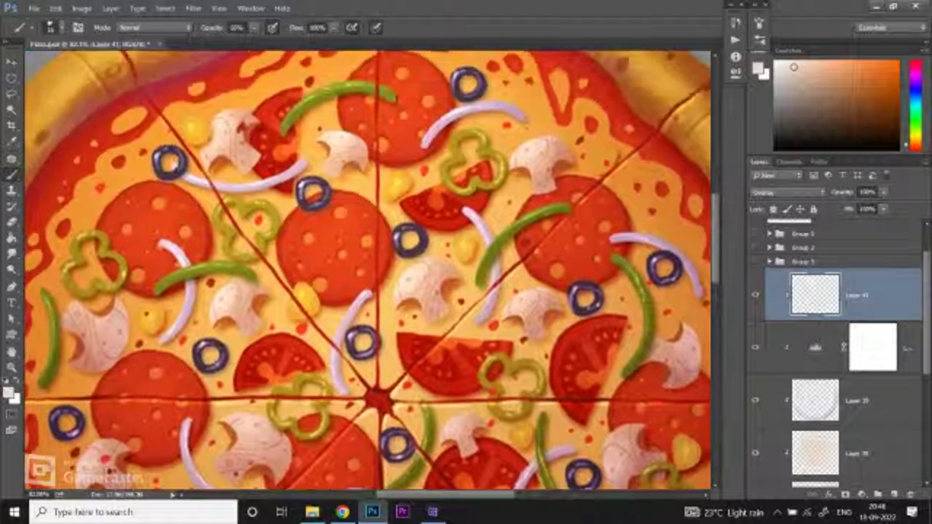
{"action": "scroll", "coordinate": [372, 274], "scroll_direction": "down", "scroll_amount": 2}
{"action": "scroll", "coordinate": [372, 273], "scroll_direction": "right", "scroll_amount": 1}
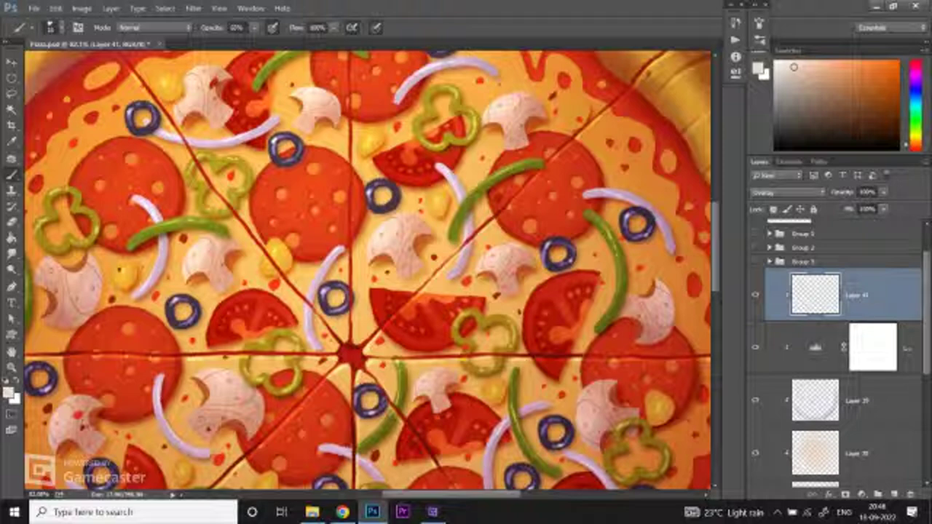
{"action": "scroll", "coordinate": [372, 273], "scroll_direction": "down", "scroll_amount": 2}
{"action": "scroll", "coordinate": [372, 274], "scroll_direction": "right", "scroll_amount": 2}
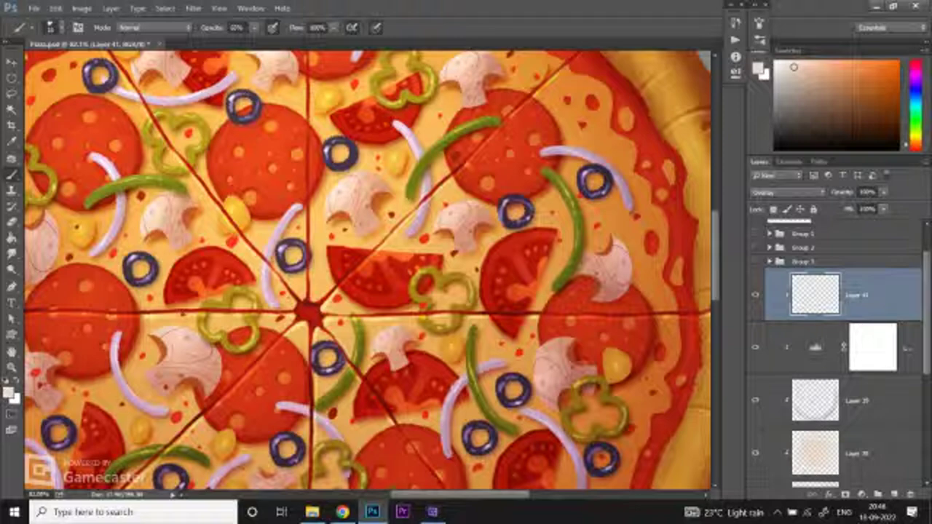
{"action": "scroll", "coordinate": [372, 274], "scroll_direction": "up", "scroll_amount": 6}
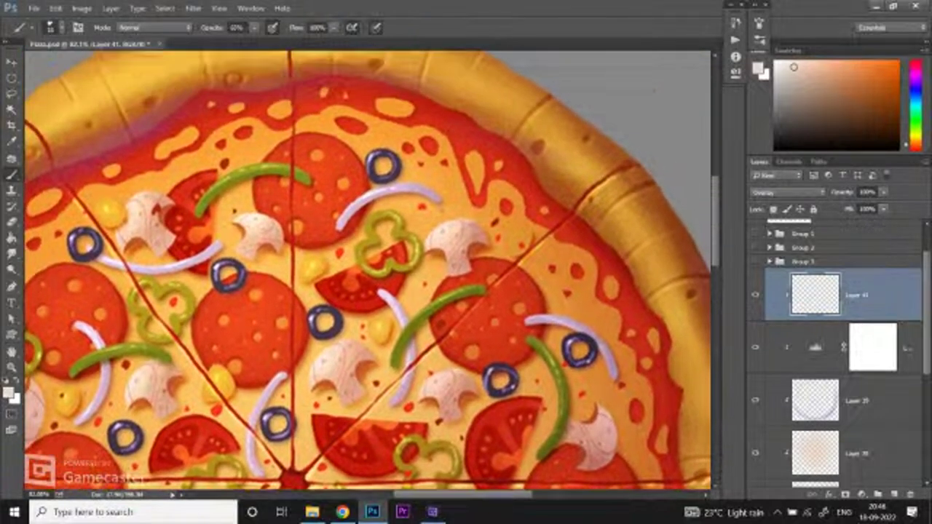
{"action": "scroll", "coordinate": [368, 271], "scroll_direction": "down", "scroll_amount": 2}
{"action": "scroll", "coordinate": [368, 270], "scroll_direction": "up", "scroll_amount": 2}
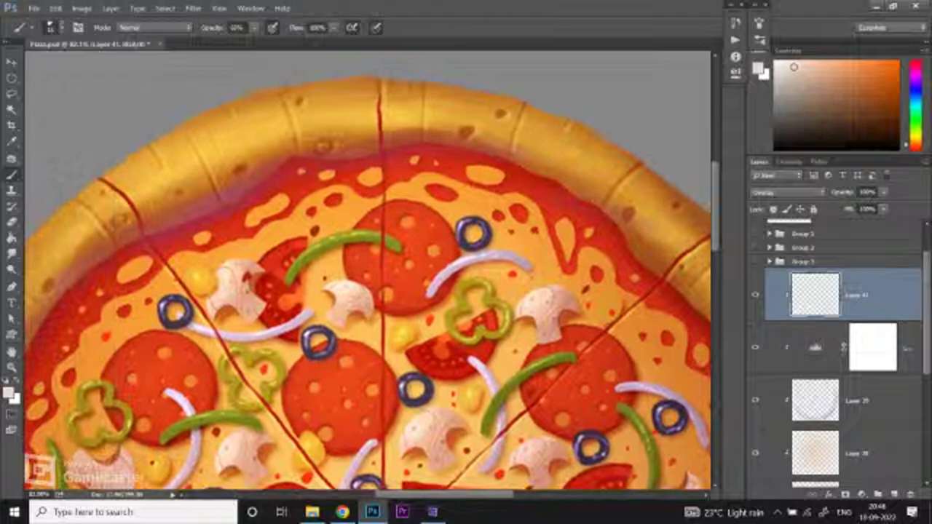
{"action": "scroll", "coordinate": [367, 270], "scroll_direction": "down", "scroll_amount": 4}
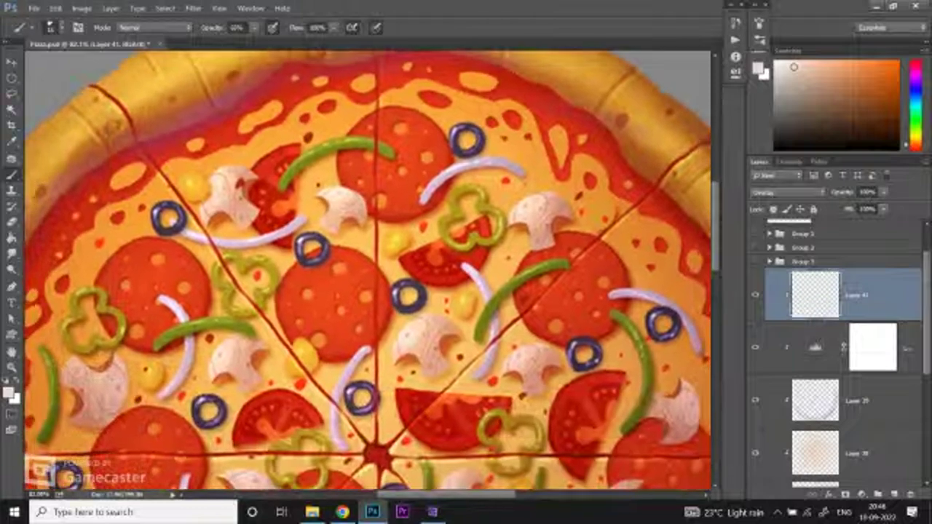
{"action": "scroll", "coordinate": [367, 271], "scroll_direction": "down", "scroll_amount": 2}
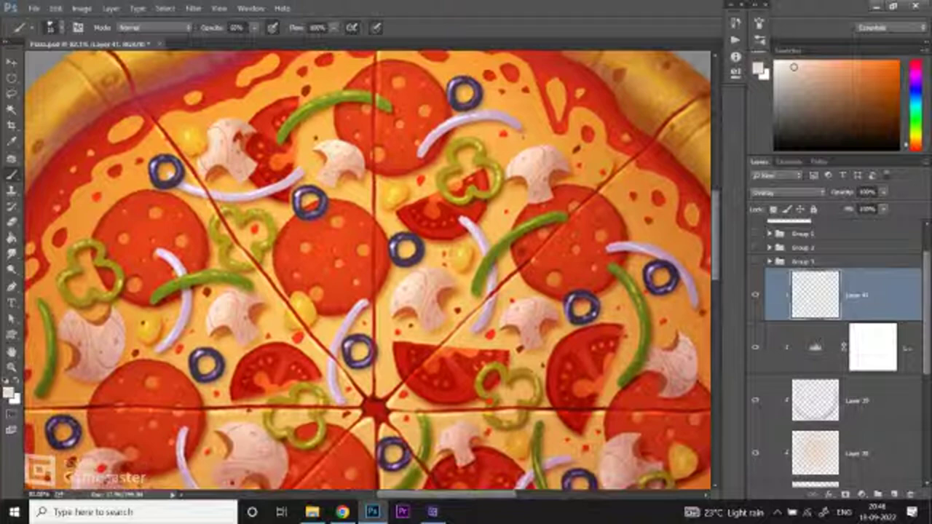
{"action": "scroll", "coordinate": [367, 271], "scroll_direction": "down", "scroll_amount": 2}
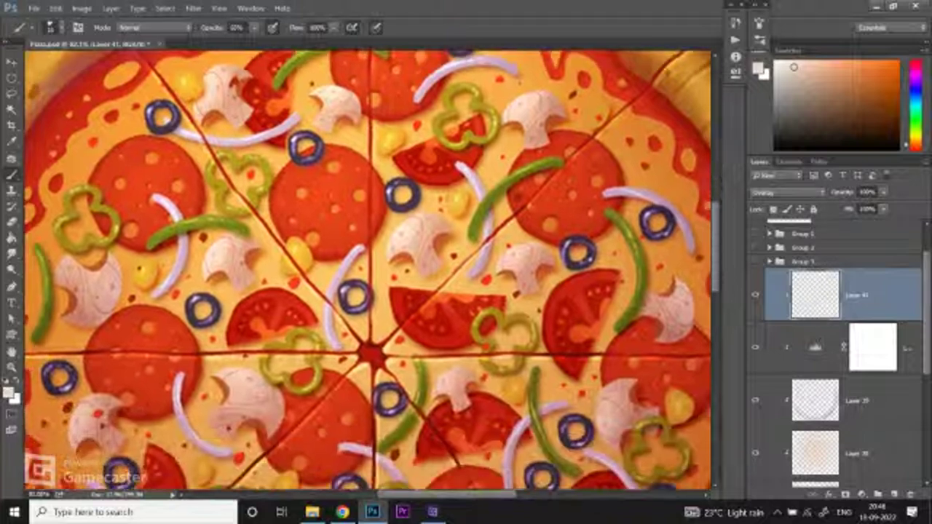
{"action": "scroll", "coordinate": [368, 271], "scroll_direction": "down", "scroll_amount": 4}
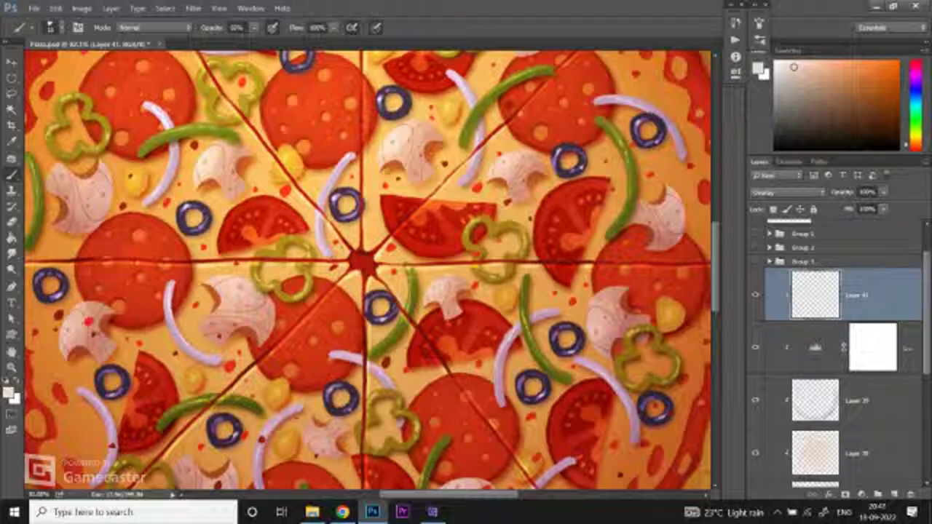
{"action": "key", "text": "z"}
{"action": "key", "text": "ctrl+0"}
Step: Select the grey background layer, reset default colours, and fill the layer dark
{"action": "key", "text": "ctrl+minus"}
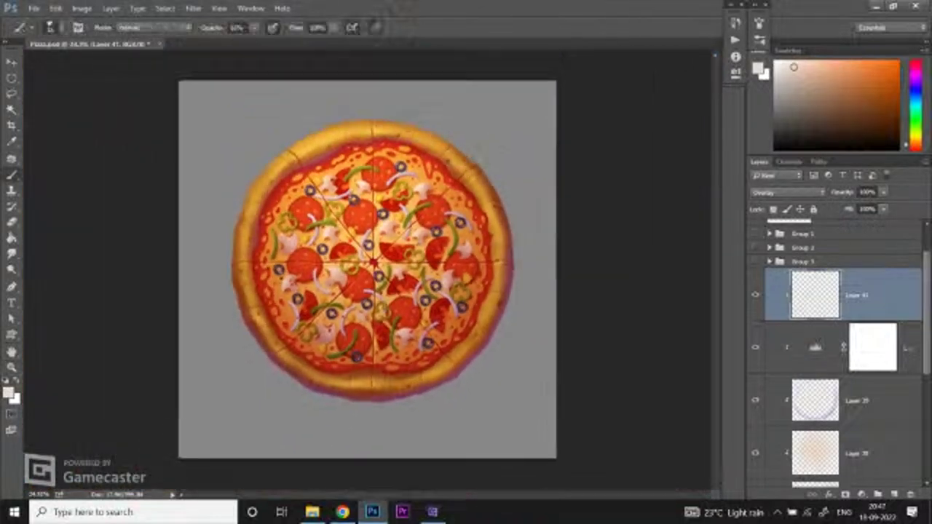
{"action": "key", "text": "ctrl+plus"}
{"action": "key", "text": "ctrl+minus"}
{"action": "key", "text": "ctrl+plus"}
{"action": "key", "text": "b"}
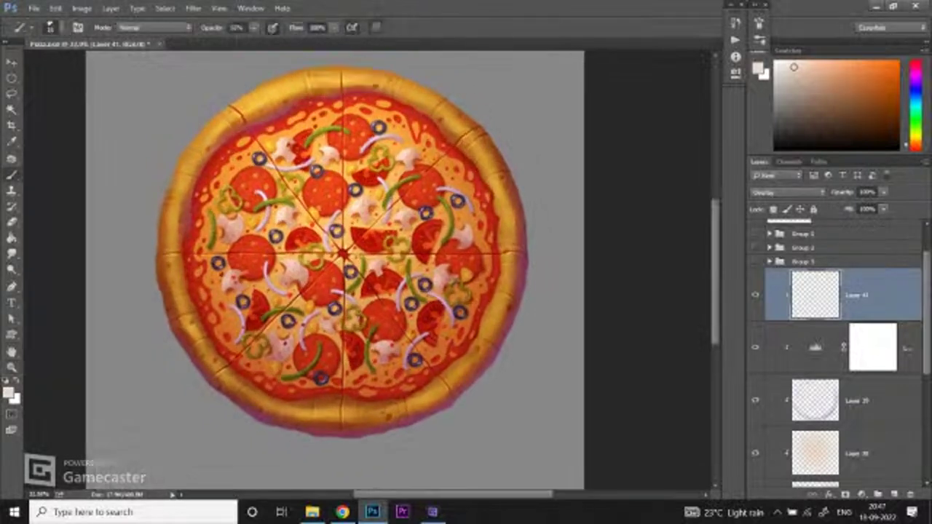
{"action": "scroll", "coordinate": [838, 350], "scroll_direction": "down", "scroll_amount": 5}
{"action": "left_click", "coordinate": [866, 408]}
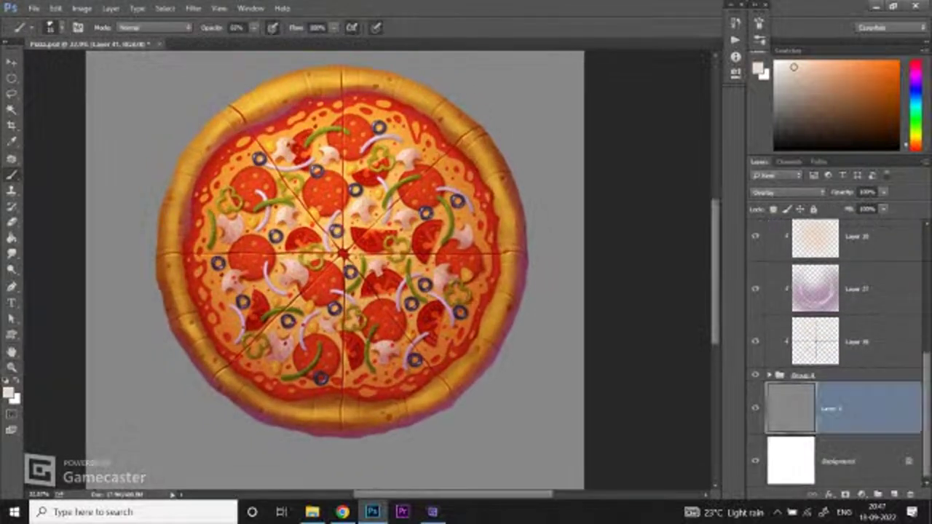
{"action": "key", "text": "d"}
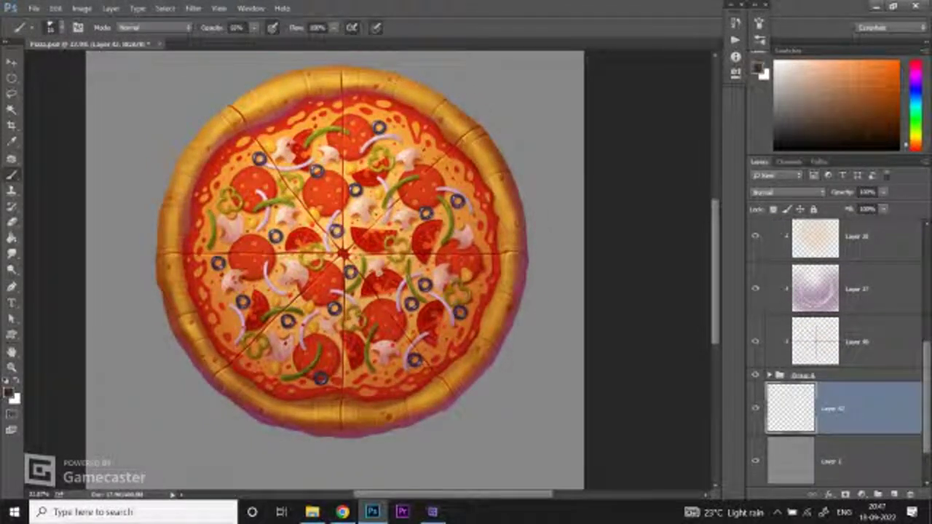
{"action": "key", "text": "alt+BackSpace"}
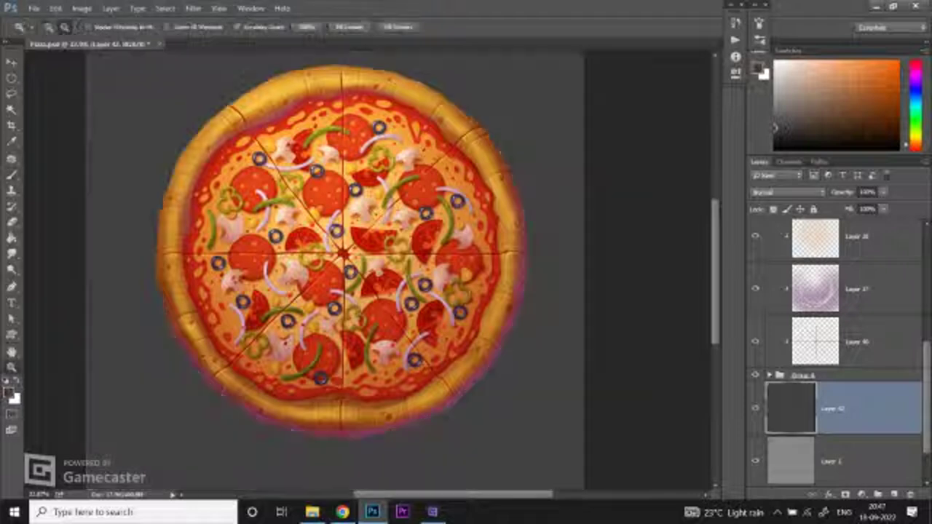
Step: Add Layer 43 and drag a black-to-transparent vertical gradient upward from the bottom
{"action": "key", "text": "ctrl+minus"}
{"action": "left_click", "coordinate": [894, 494]}
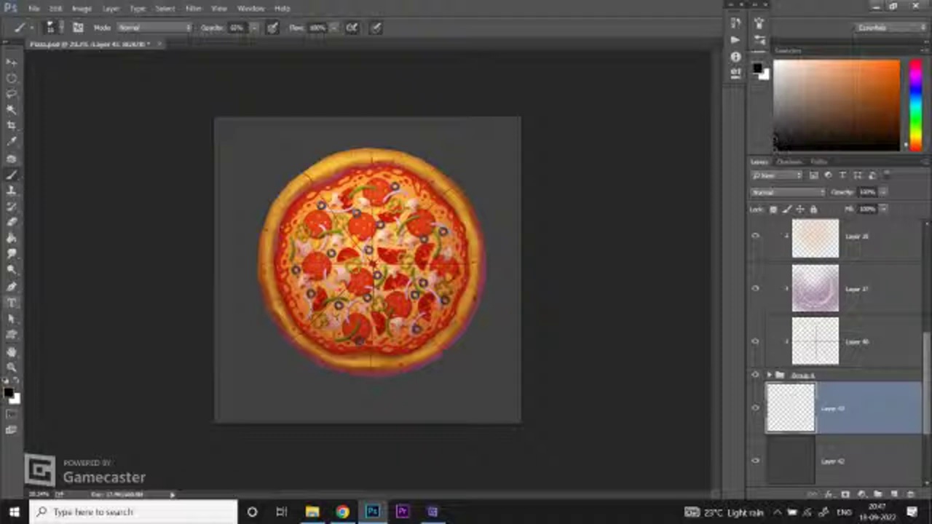
{"action": "mouse_move", "coordinate": [12, 238]}
{"action": "left_mouse_down"}
{"action": "mouse_move", "coordinate": [40, 247]}
{"action": "mouse_move", "coordinate": [40, 236]}
{"action": "left_mouse_up"}
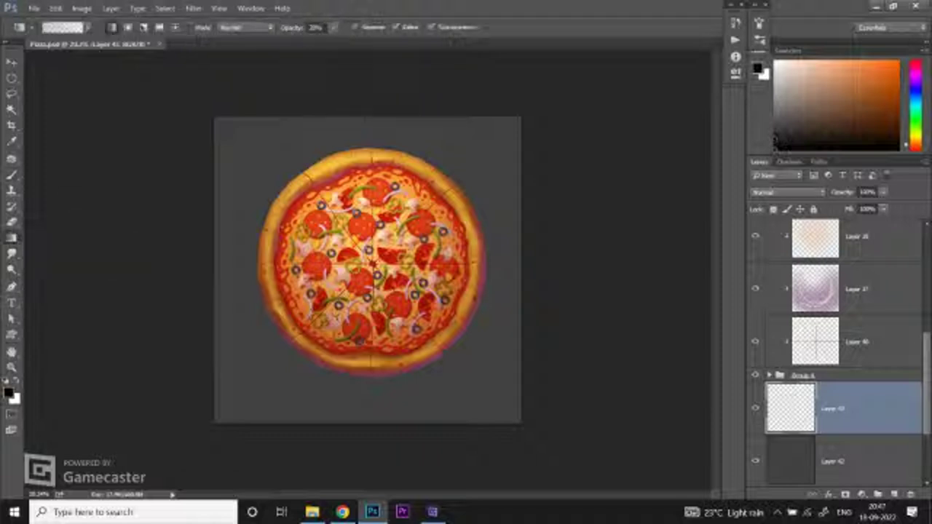
{"action": "key", "text": "z"}
{"action": "mouse_move", "coordinate": [350, 271]}
{"action": "left_mouse_down"}
{"action": "mouse_move", "coordinate": [342, 272]}
{"action": "mouse_move", "coordinate": [360, 271]}
{"action": "left_mouse_up"}
{"action": "key", "text": "g"}
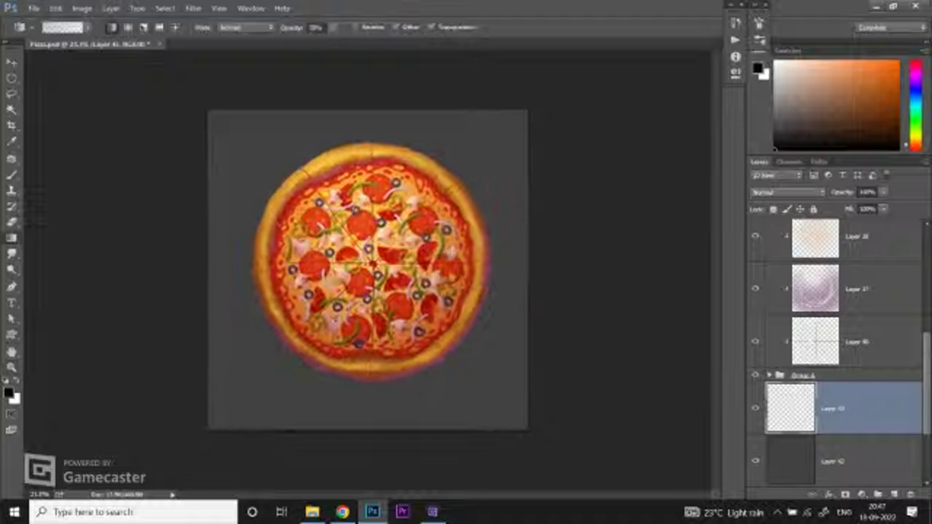
{"action": "left_click_drag", "start_coordinate": [379, 461], "coordinate": [411, 276]}
{"action": "left_click_drag", "start_coordinate": [389, 456], "coordinate": [406, 91]}
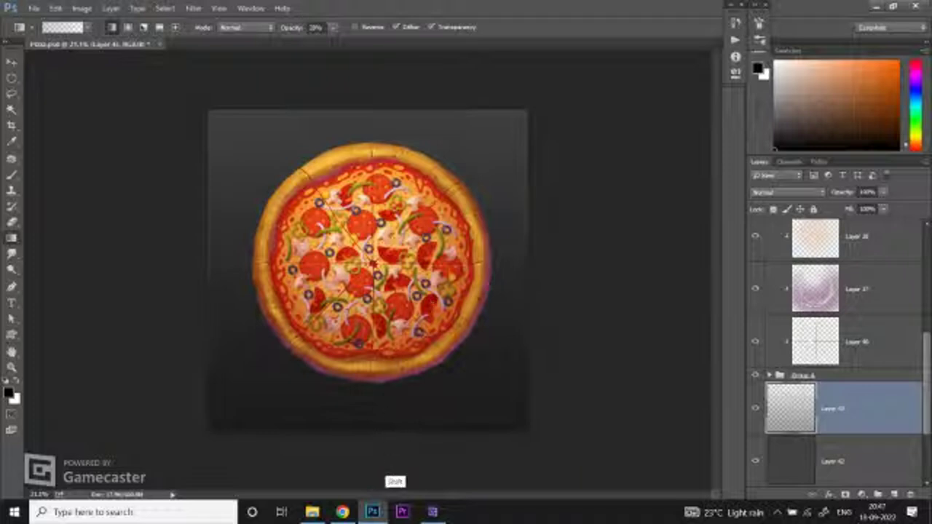
{"action": "key", "text": "z"}
{"action": "left_click_drag", "start_coordinate": [400, 143], "coordinate": [371, 144]}
{"action": "key", "text": "g"}
{"action": "scroll", "coordinate": [837, 353], "scroll_direction": "up", "scroll_amount": 10}
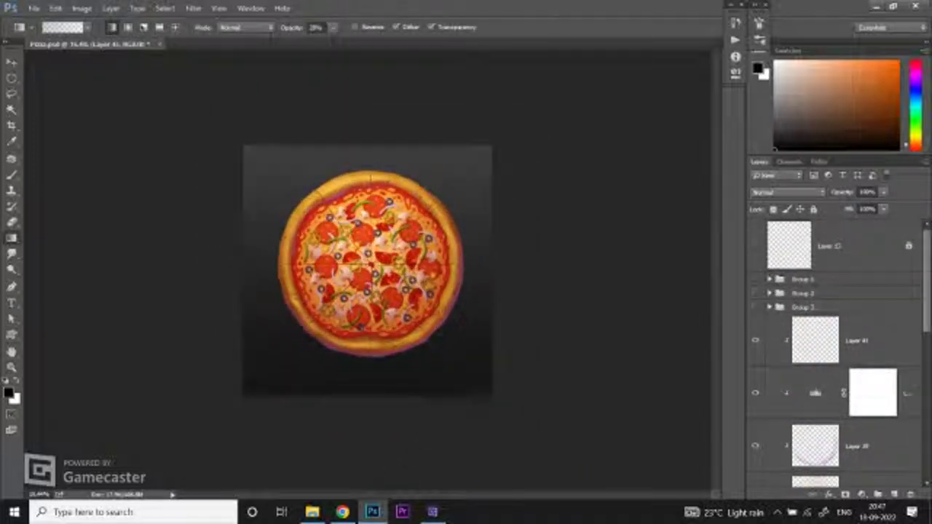
{"action": "scroll", "coordinate": [838, 353], "scroll_direction": "down", "scroll_amount": 10}
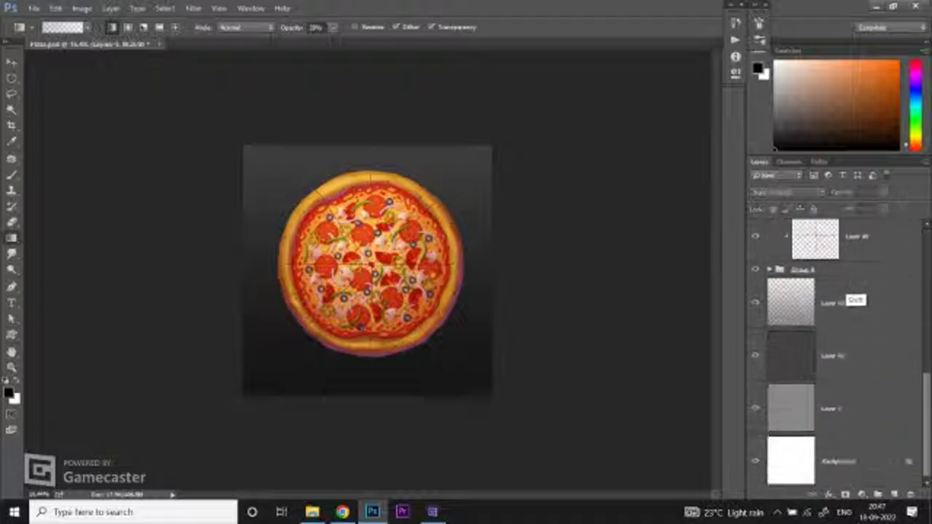
Step: Merge Group 4's pizza layers into one layer and set its blend mode to Multiply
{"action": "left_click", "coordinate": [863, 313], "text": "ctrl"}
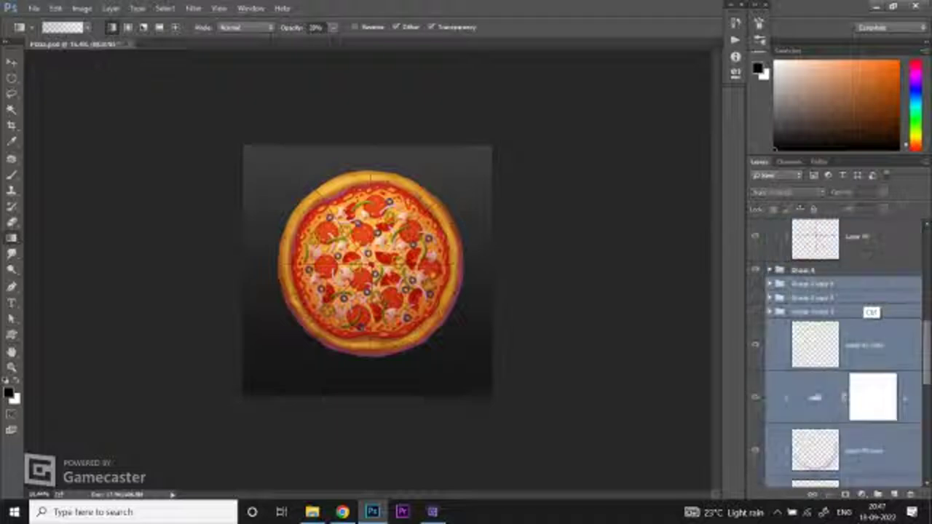
{"action": "key", "text": "ctrl+r"}
{"action": "key", "text": "ctrl+e"}
{"action": "key", "text": "z"}
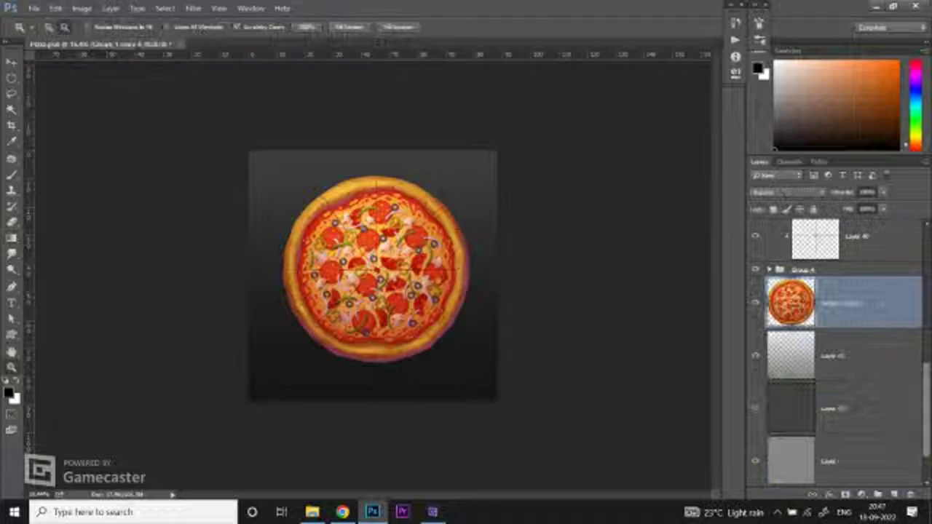
{"action": "left_click", "coordinate": [309, 291]}
{"action": "left_click", "coordinate": [786, 191]}
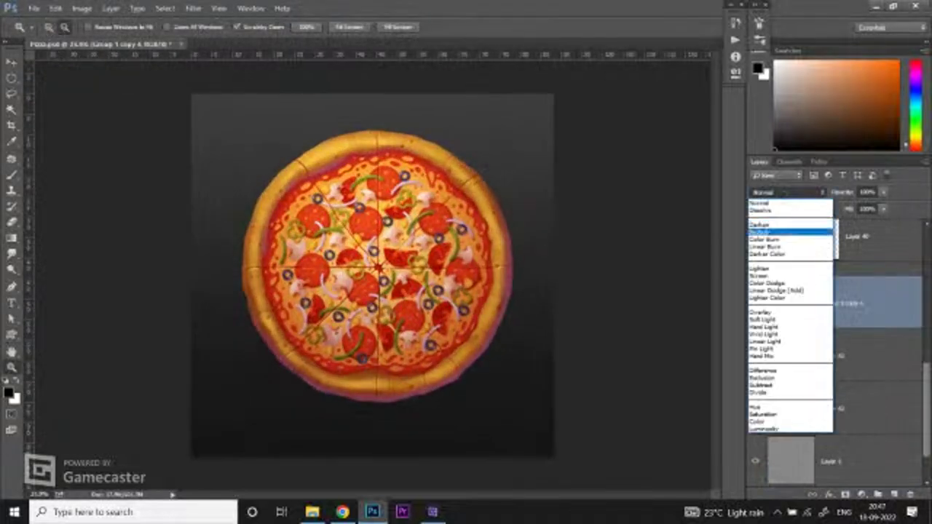
{"action": "left_click", "coordinate": [790, 231]}
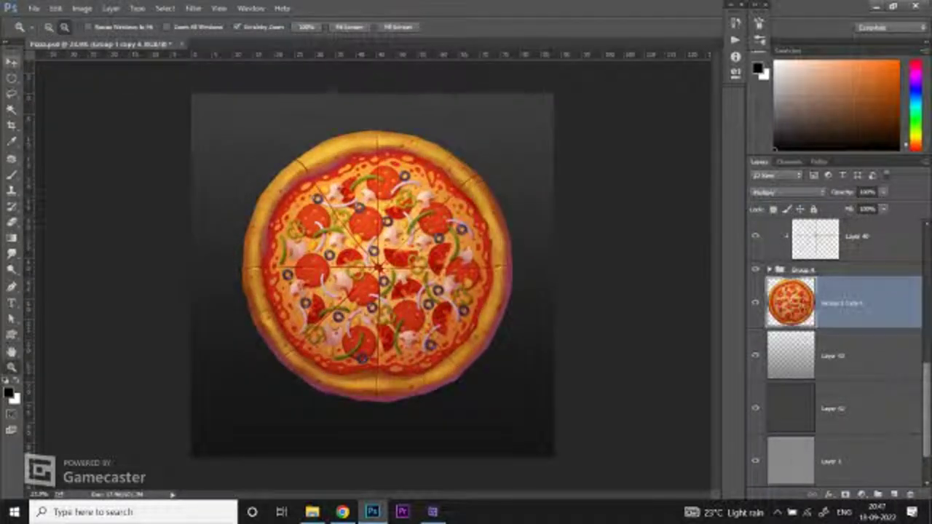
Step: Nudge the merged pizza copy slightly down and to the right
{"action": "key", "text": "ctrl+r"}
{"action": "key", "text": "ctrl+t"}
{"action": "left_click_drag", "start_coordinate": [456, 237], "coordinate": [466, 255]}
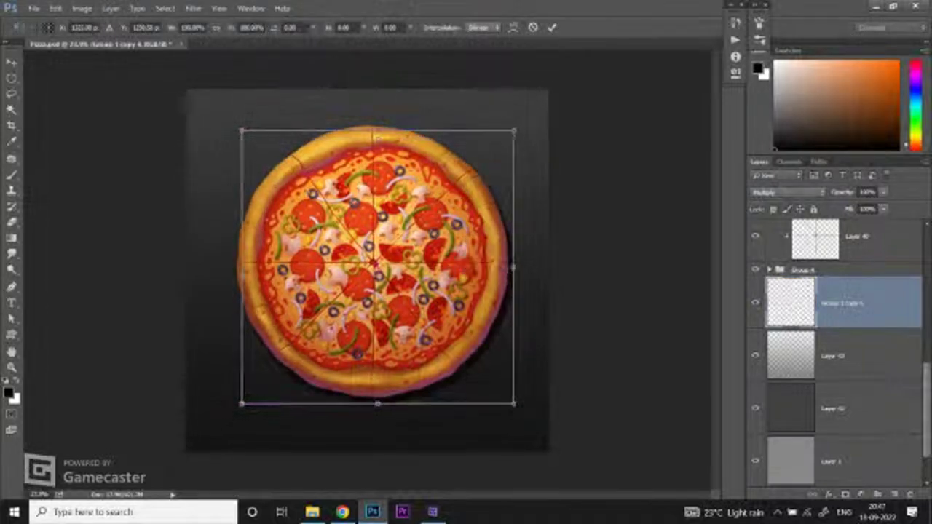
{"action": "left_click", "coordinate": [11, 367]}
Step: Apply a large-radius Gaussian Blur to the pizza copy for a soft shadow
{"action": "left_click", "coordinate": [192, 8]}
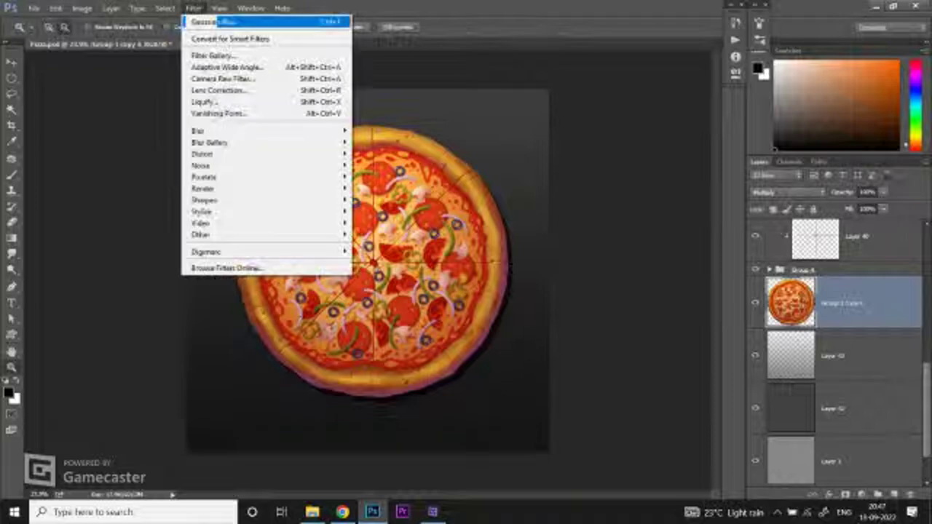
{"action": "mouse_move", "coordinate": [250, 127]}
{"action": "left_click", "coordinate": [382, 176]}
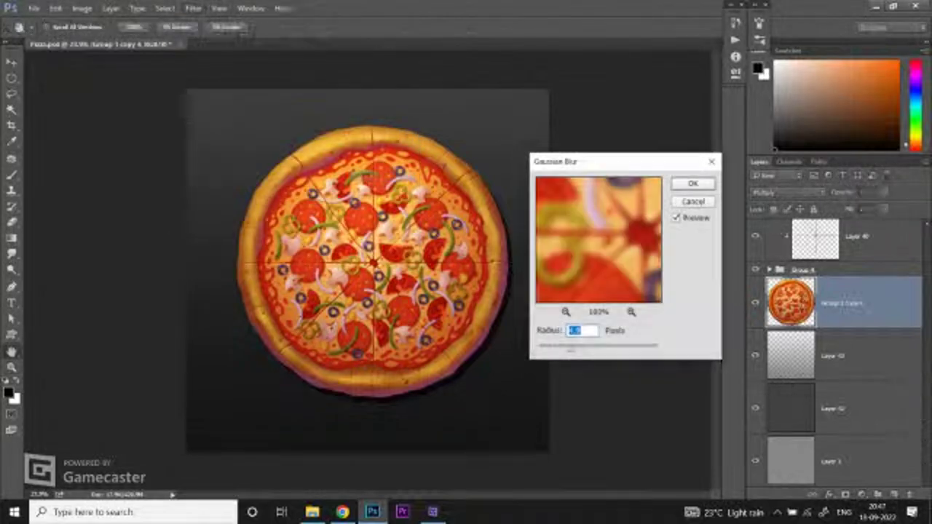
{"action": "left_click_drag", "start_coordinate": [570, 349], "coordinate": [610, 350]}
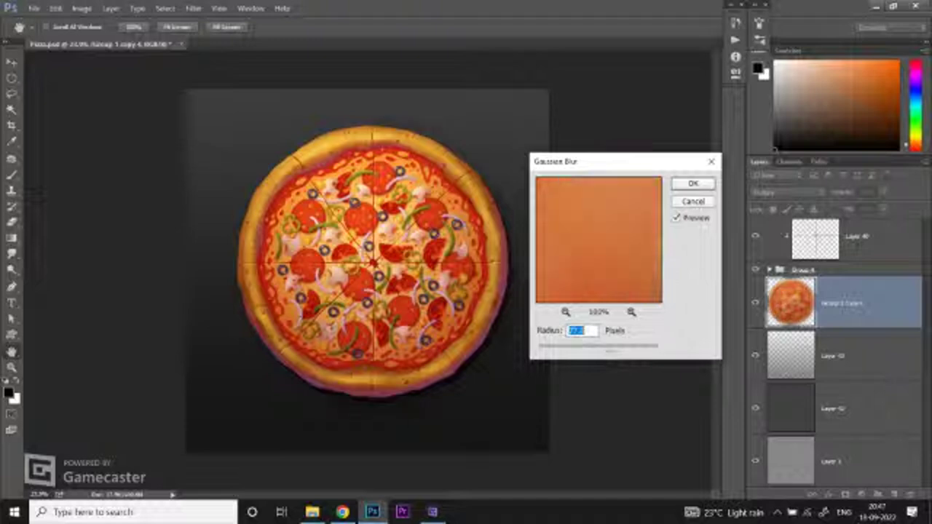
{"action": "key", "text": "Return"}
Step: Review the blurred shadow at different zoom levels, then switch to the live stream dashboard
{"action": "key", "text": "v"}
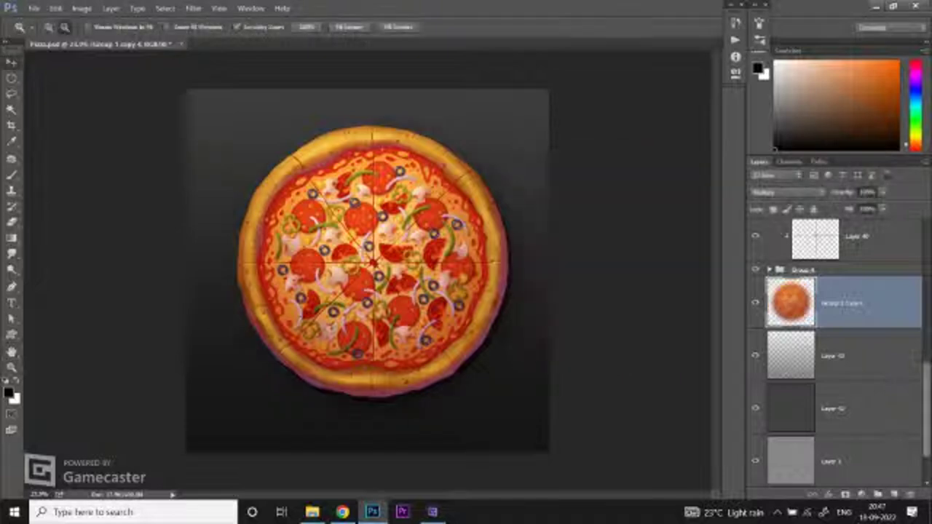
{"action": "key", "text": "shift+plus"}
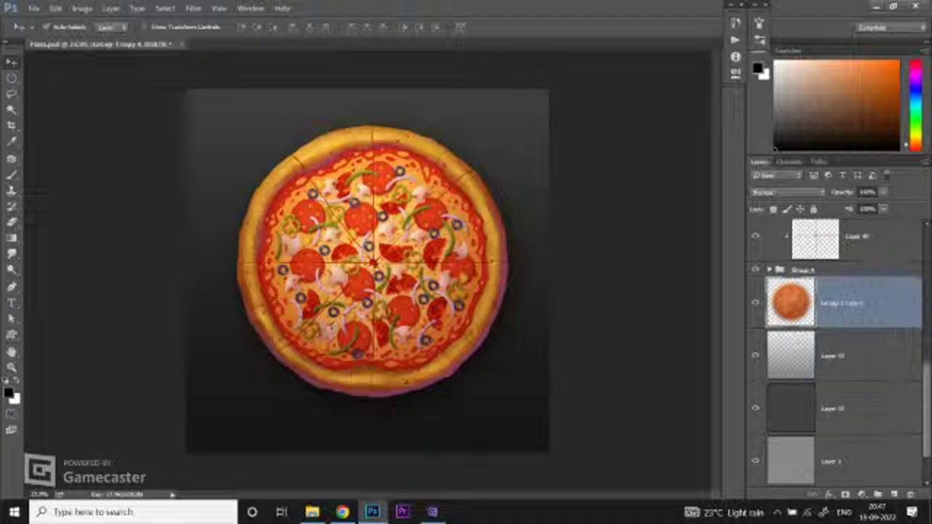
{"action": "key", "text": "z"}
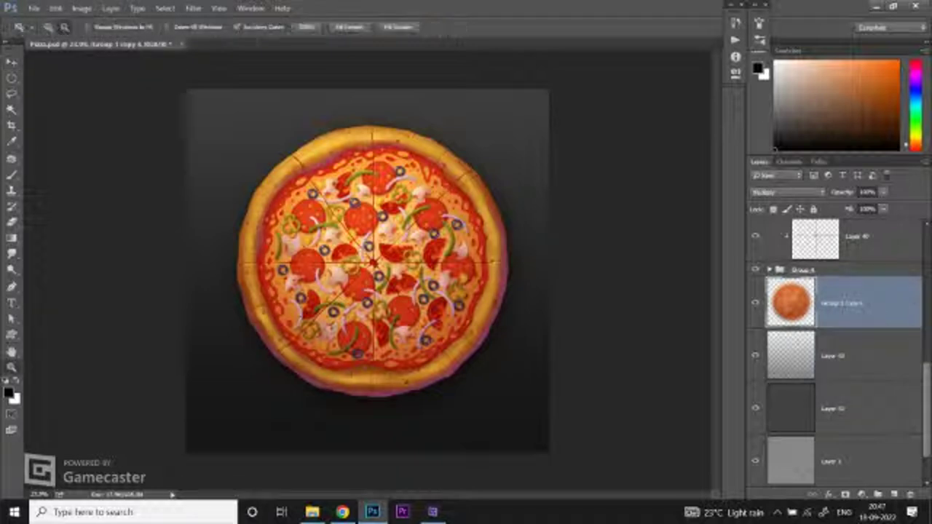
{"action": "key", "text": "ctrl+minus"}
{"action": "key", "text": "ctrl+plus"}
{"action": "key", "text": "ctrl+plus"}
{"action": "key", "text": "ctrl+plus"}
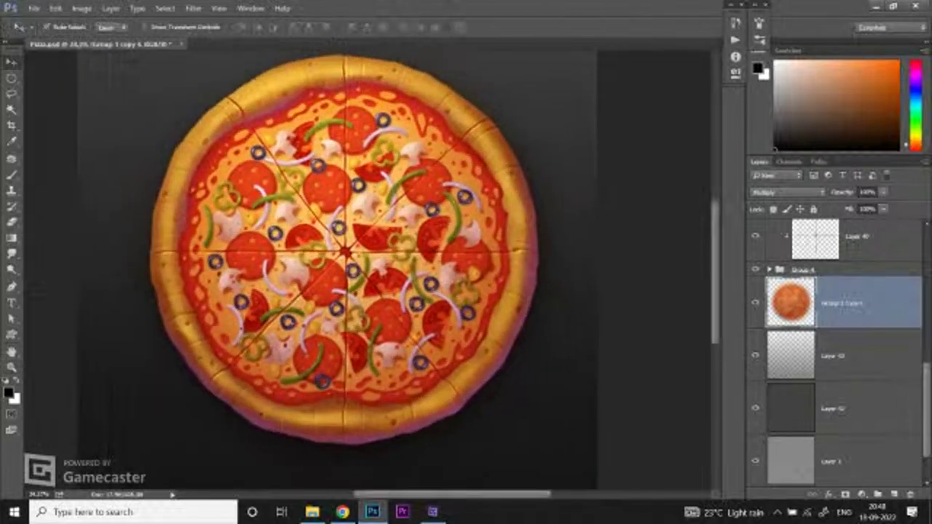
{"action": "key", "text": "ctrl+minus"}
{"action": "key", "text": "ctrl+plus"}
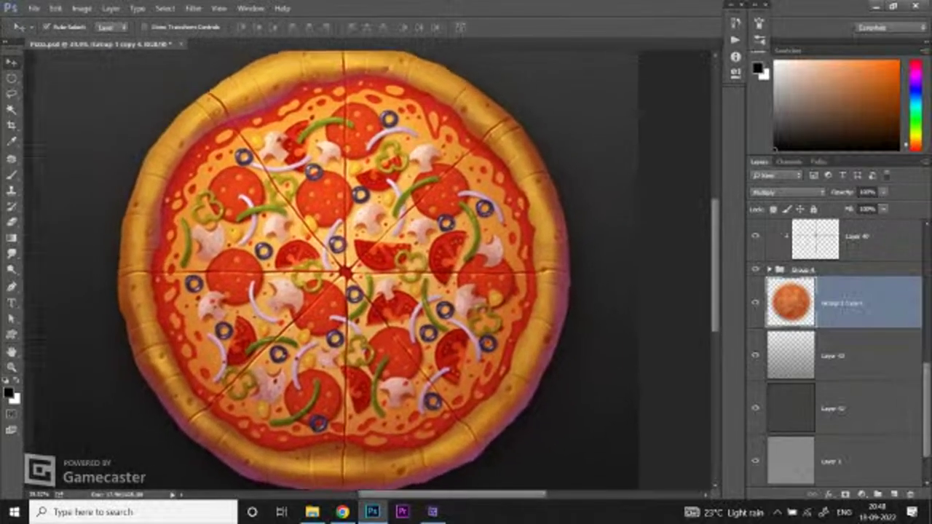
{"action": "key", "text": "v"}
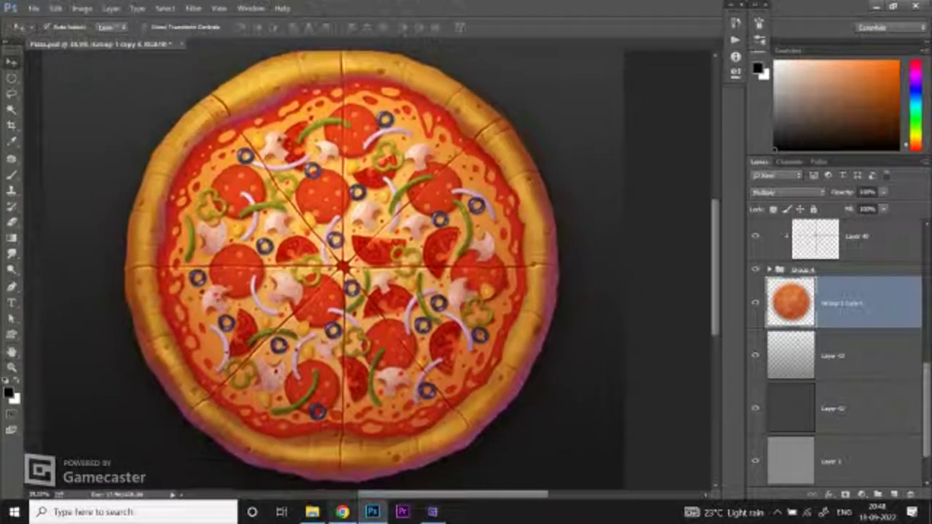
{"action": "left_click", "coordinate": [341, 512]}
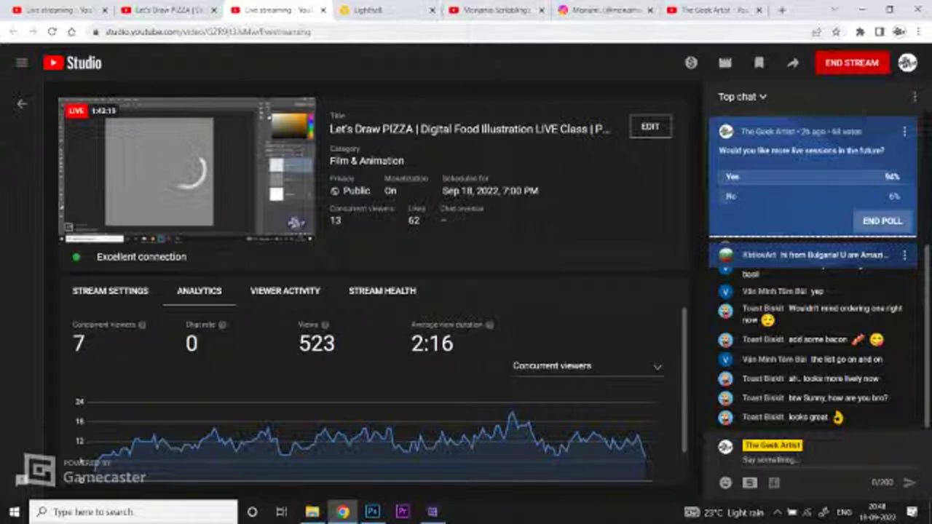
Step: Browse the channel's videos page, scrolling through the list
{"action": "key", "text": "ctrl+shift+Tab"}
{"action": "key", "text": "ctrl+shift+Tab"}
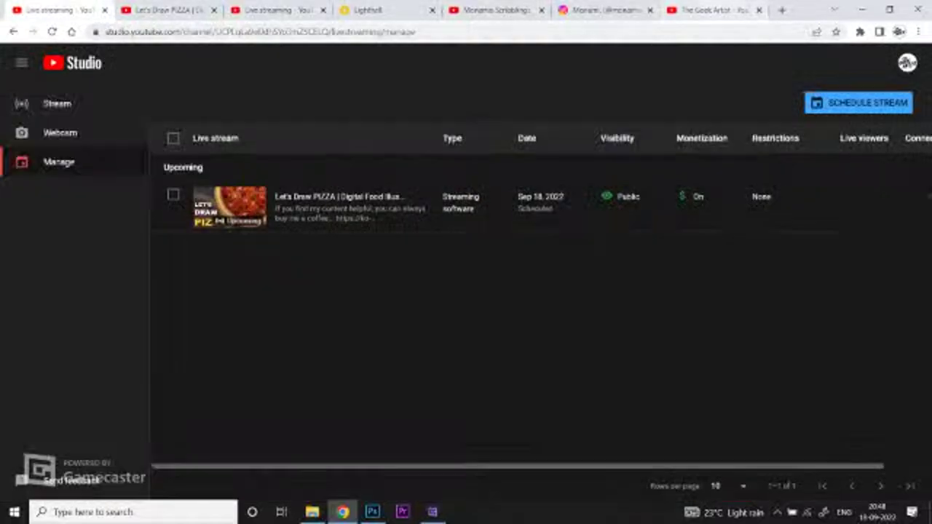
{"action": "left_click", "coordinate": [713, 10]}
{"action": "scroll", "coordinate": [583, 211], "scroll_direction": "down", "scroll_amount": 3}
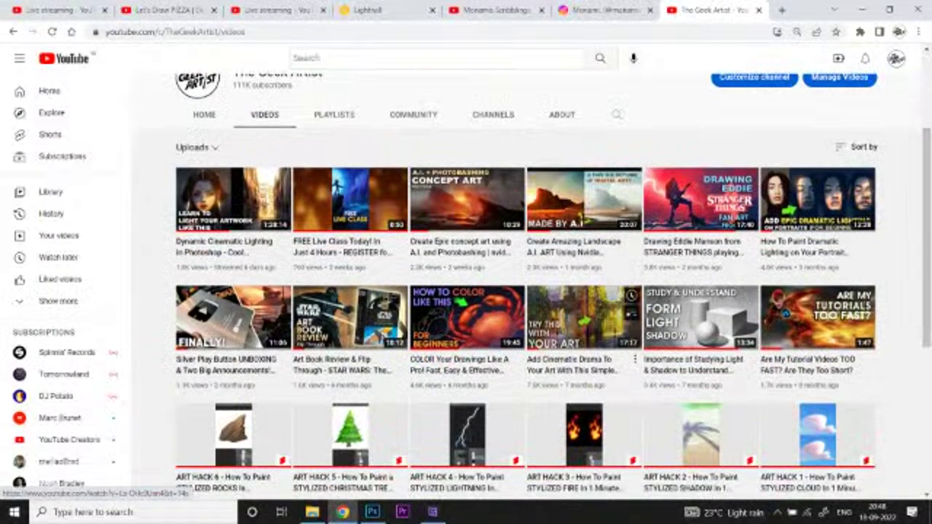
{"action": "scroll", "coordinate": [582, 218], "scroll_direction": "down", "scroll_amount": 5}
{"action": "scroll", "coordinate": [350, 233], "scroll_direction": "up", "scroll_amount": 2}
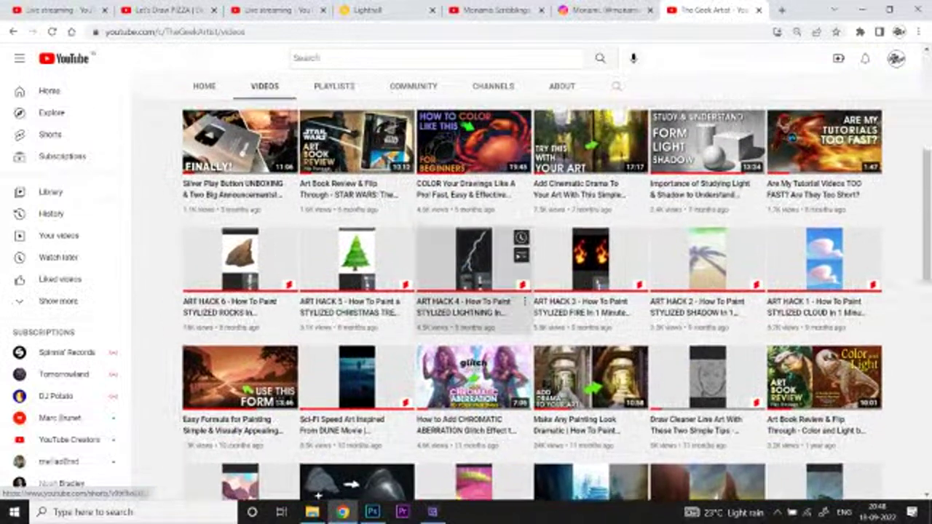
{"action": "scroll", "coordinate": [436, 240], "scroll_direction": "up", "scroll_amount": 1}
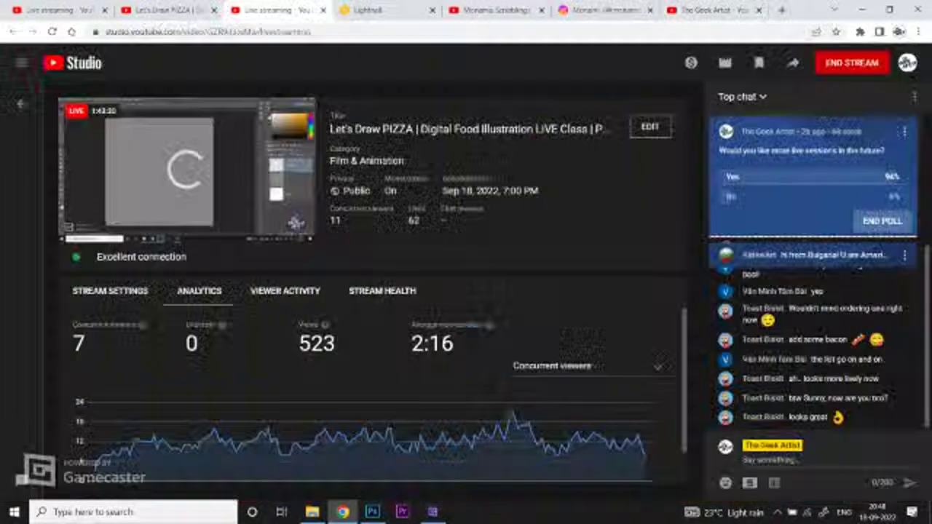
Step: Look over the live 'Let's Draw PIZZA' watch page
{"action": "left_click", "coordinate": [277, 11]}
{"action": "key", "text": "ctrl+shift+Tab"}
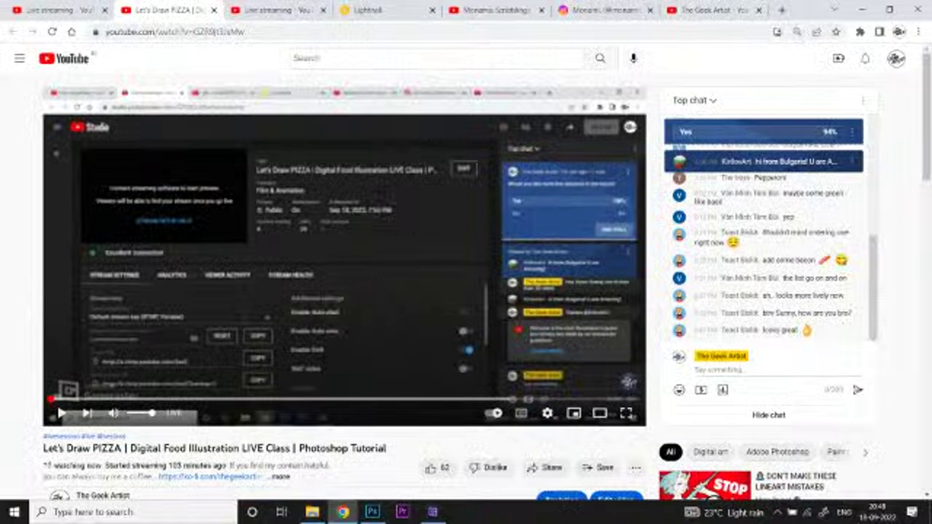
{"action": "scroll", "coordinate": [768, 305], "scroll_direction": "down", "scroll_amount": 1}
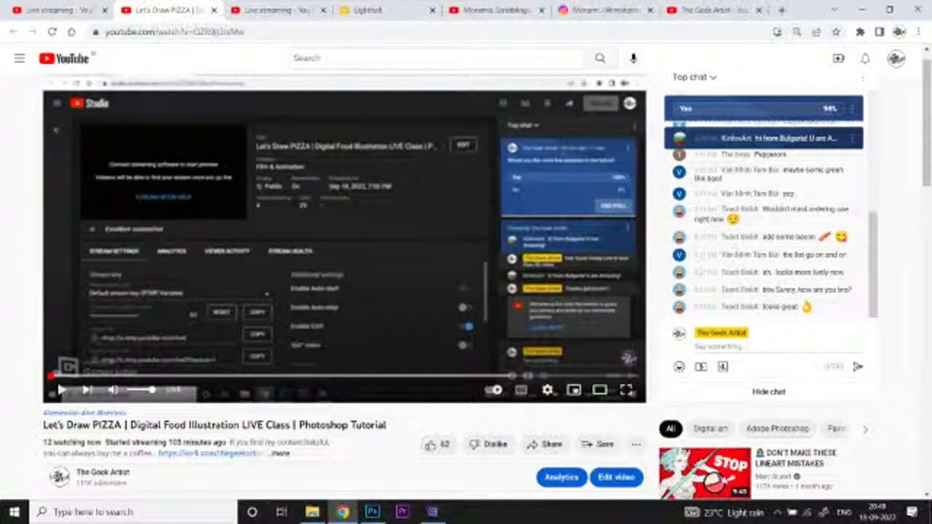
{"action": "scroll", "coordinate": [466, 277], "scroll_direction": "up", "scroll_amount": 1}
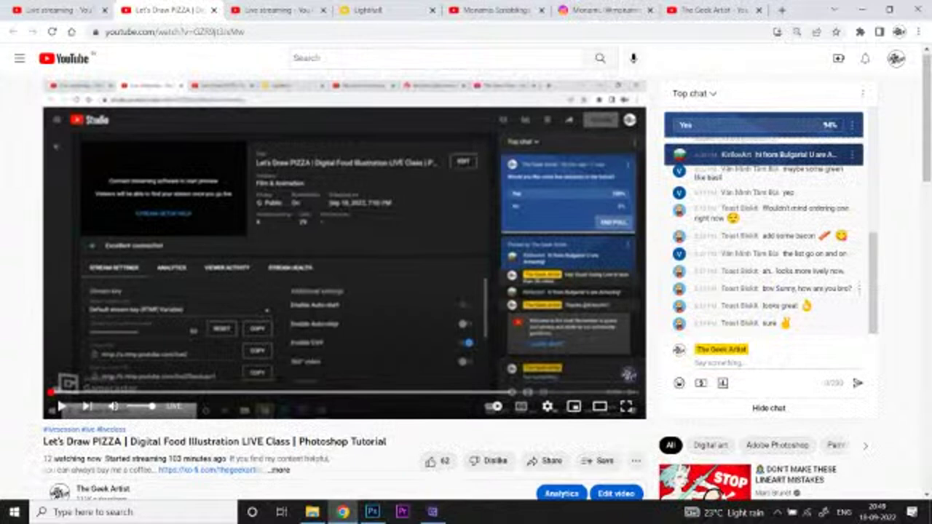
Step: Go to the live control room and bring up the End Stream confirmation
{"action": "key", "text": "ctrl+1"}
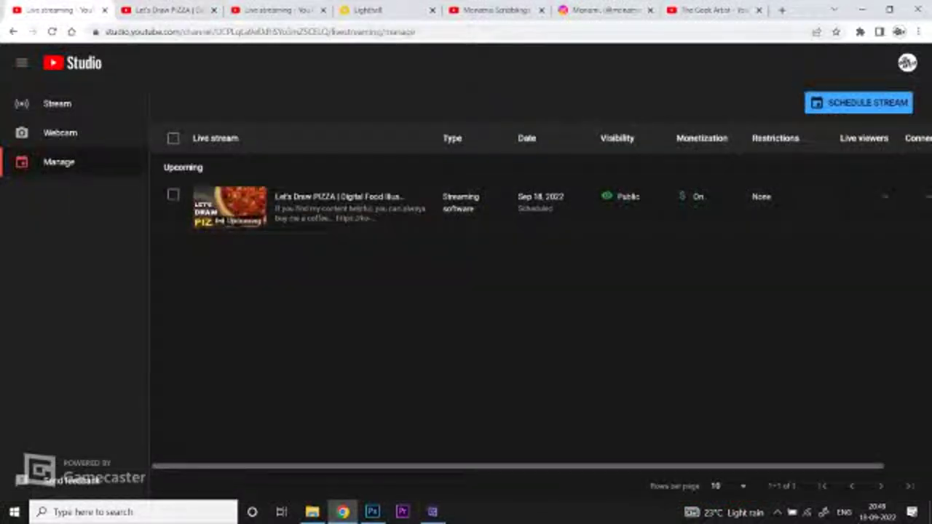
{"action": "key", "text": "ctrl+3"}
{"action": "left_click", "coordinate": [852, 62]}
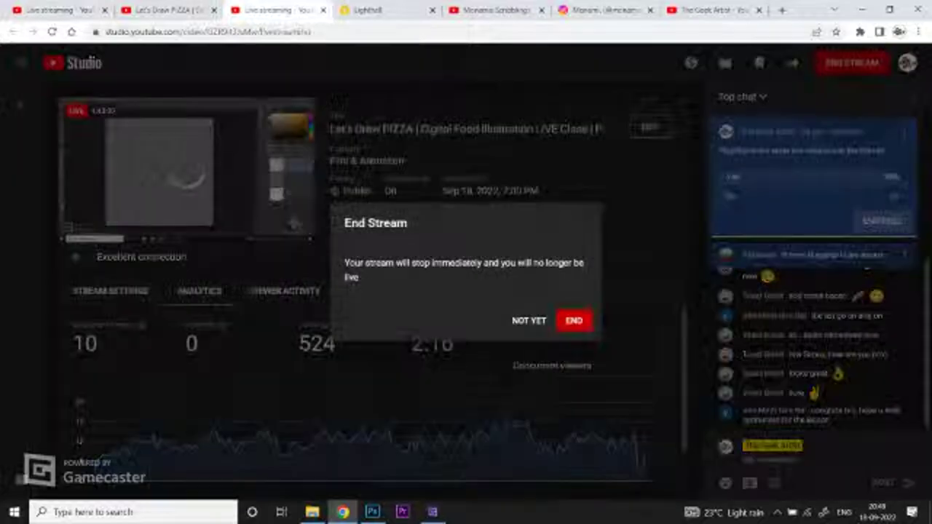